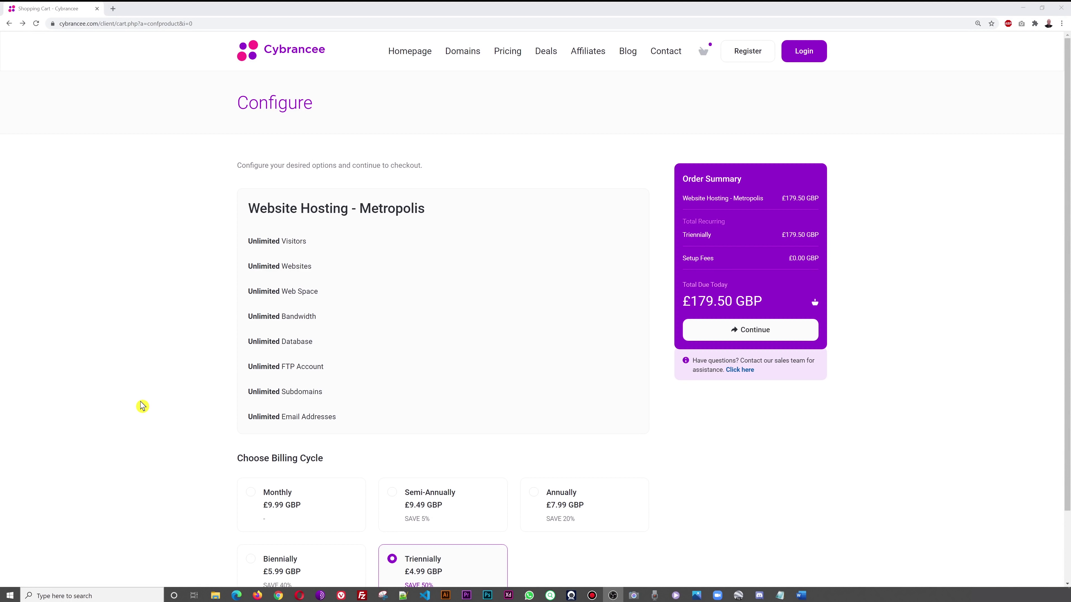
- Set the Metropolis plan to annual billing and continue to Review & Checkout, totalling £103.81 GBP
scroll(185, 447, "down", 2)
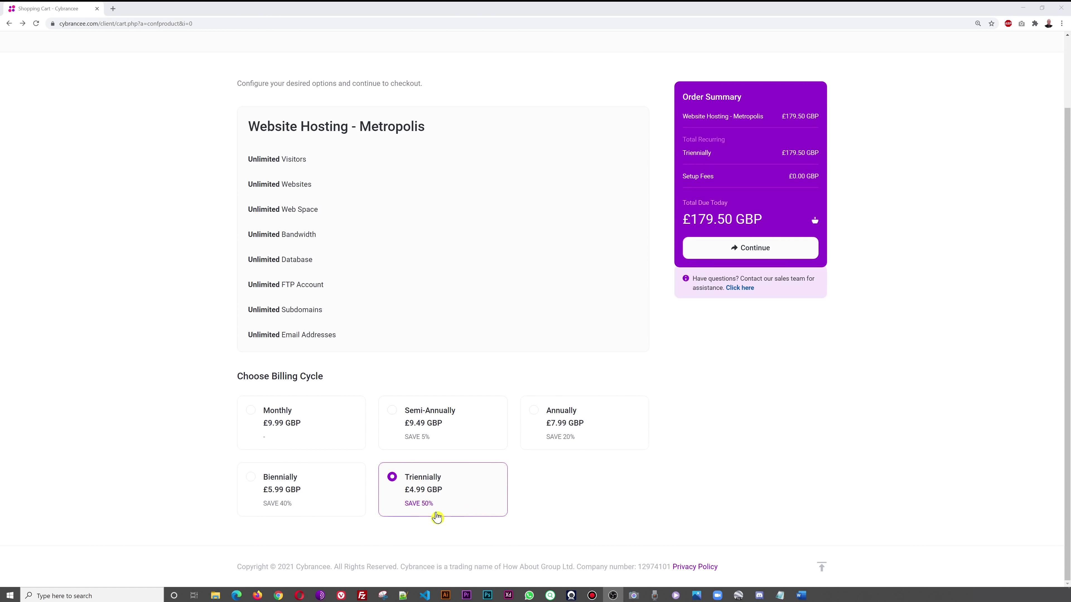
scroll(649, 487, "up", 1)
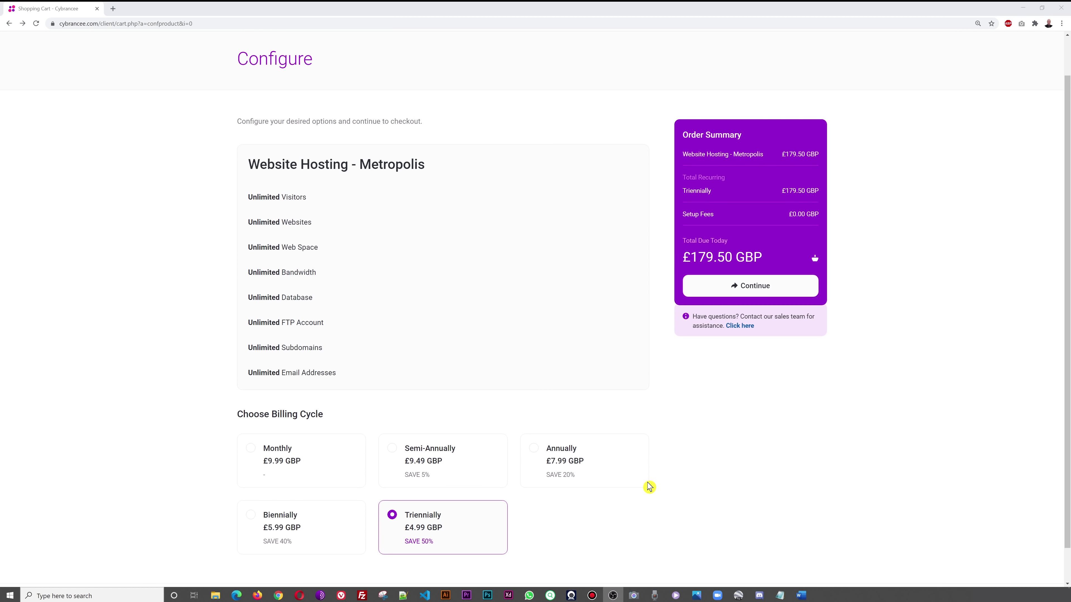
left_click(276, 529)
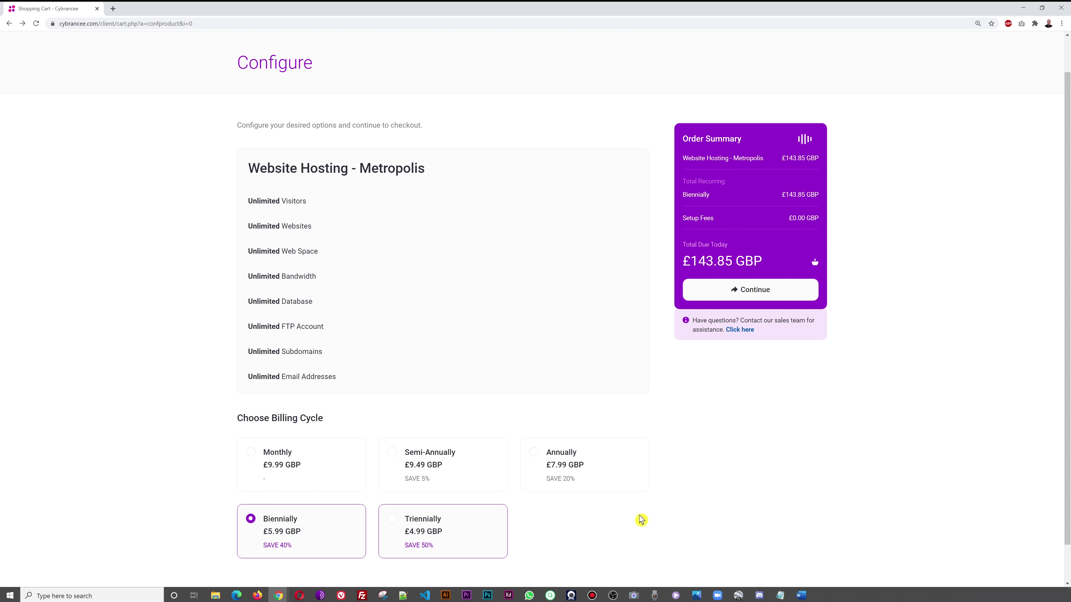
left_click(535, 455)
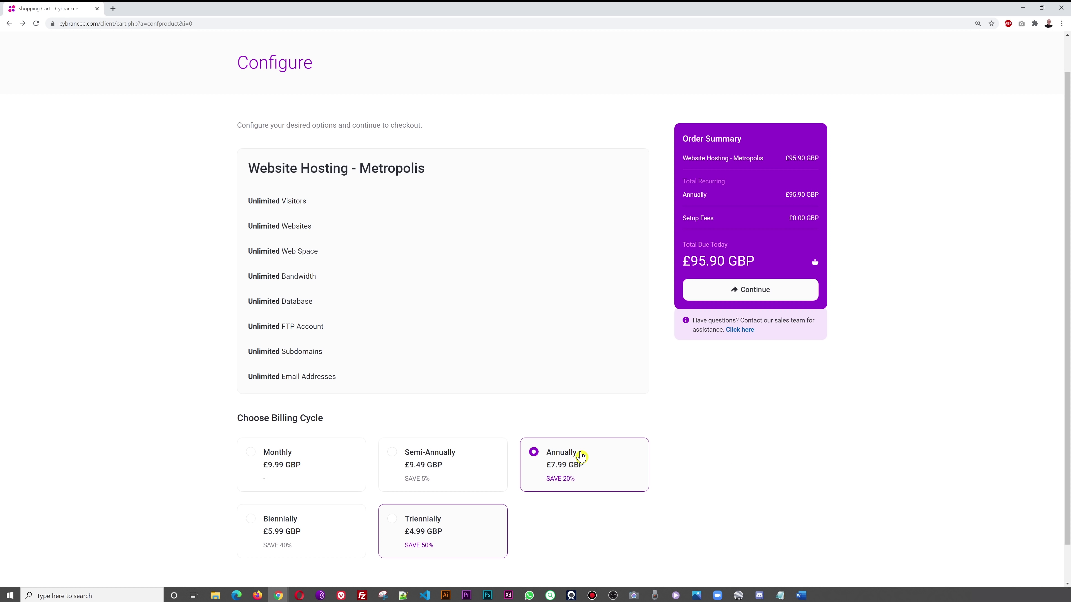
left_click(766, 298)
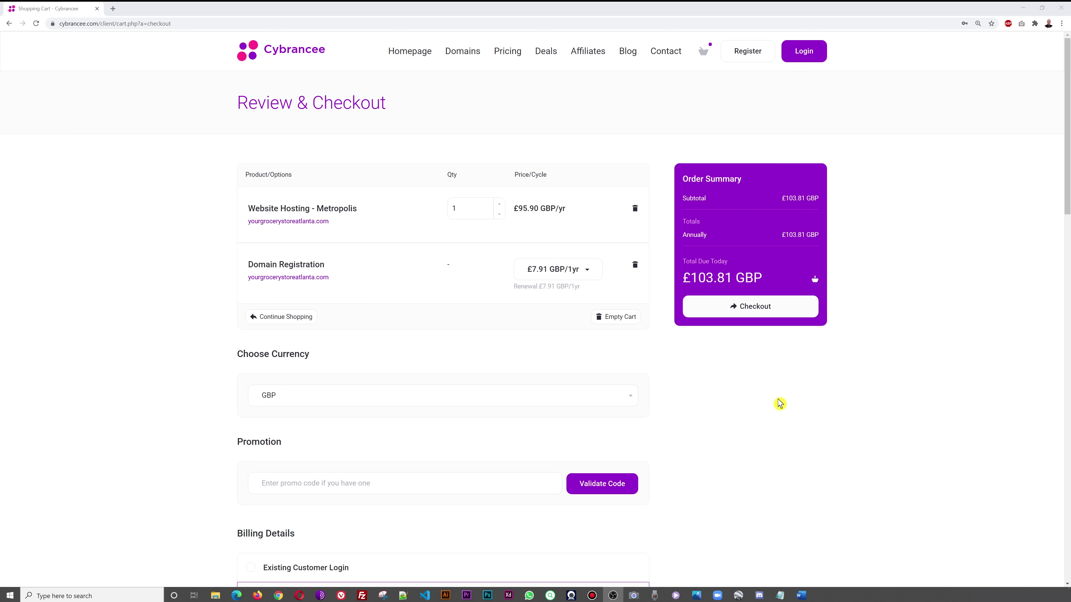
- Switch the order's displayed currency to USD
left_click(625, 401)
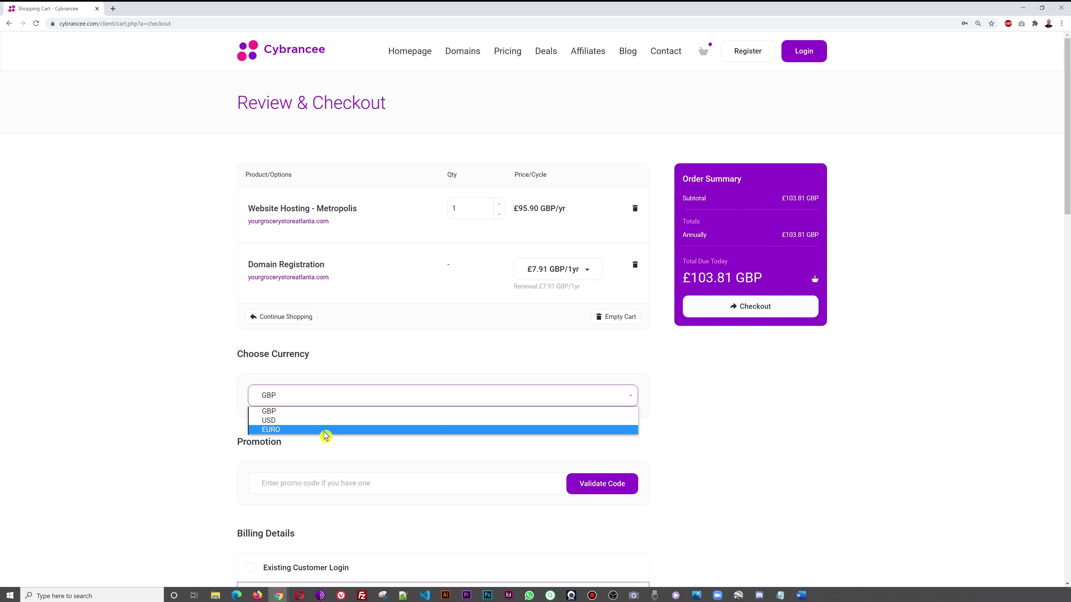
left_click(316, 421)
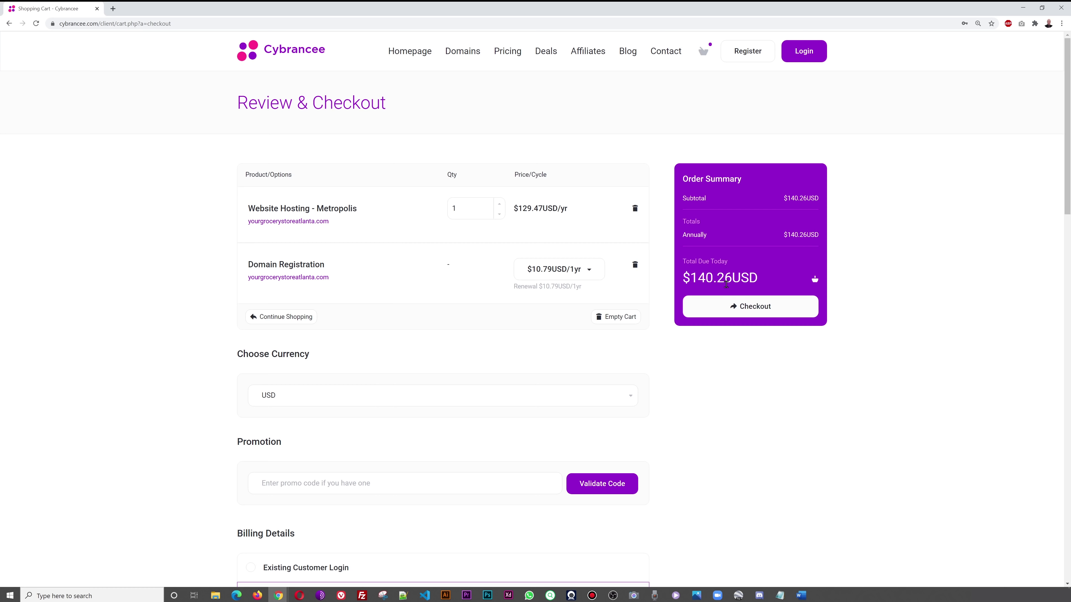
scroll(885, 388, "down", 2)
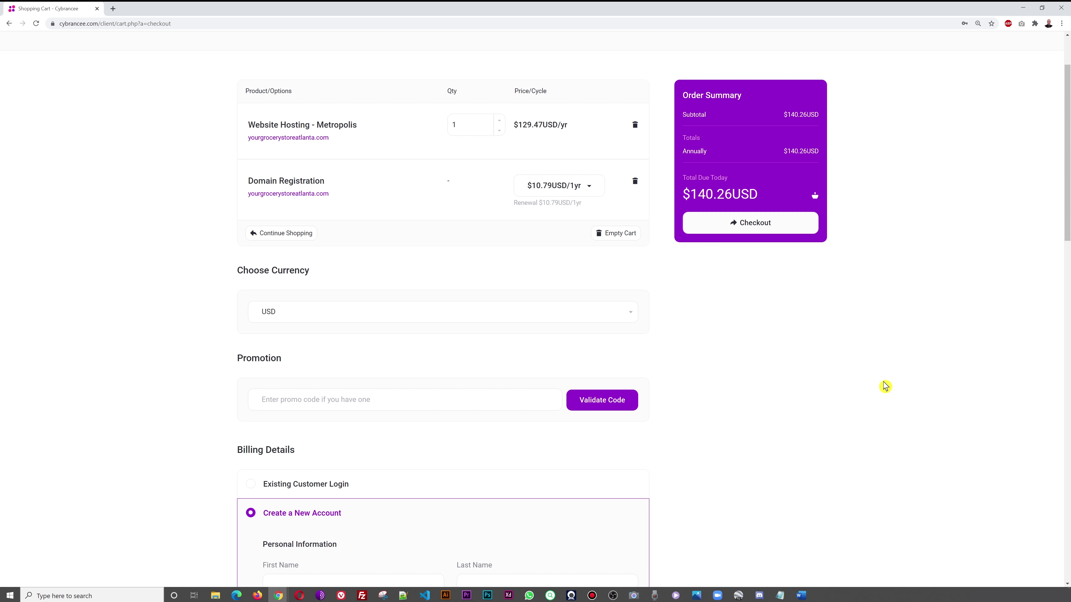
scroll(886, 387, "down", 2)
- Apply promo code MRWEBREVIEWS for a 35% recurring discount, bringing the total to $94.95USD
left_click(418, 317)
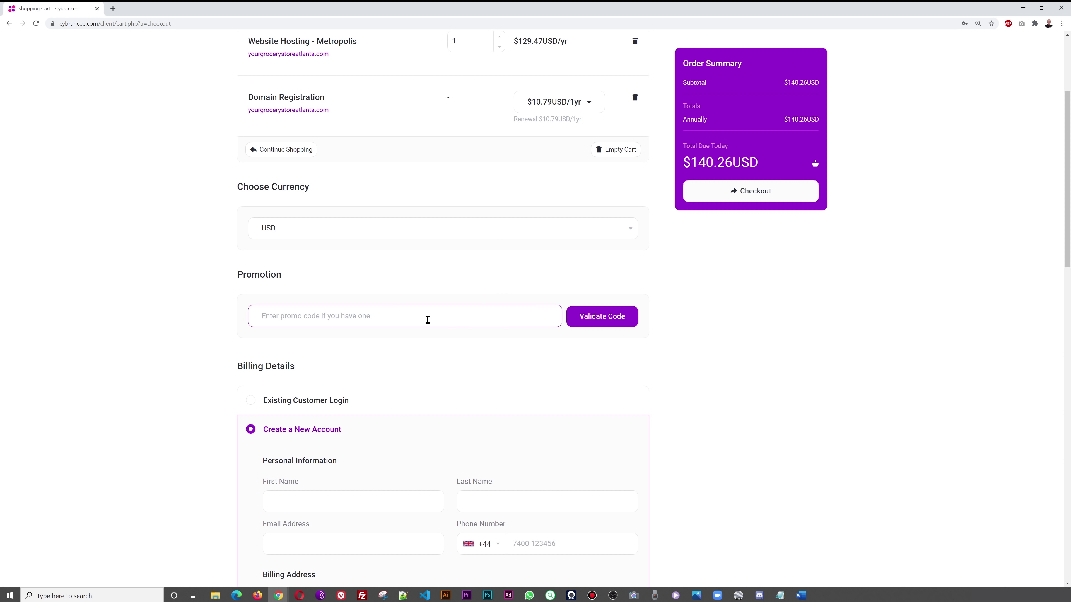
type("MRWEBREVIEWS")
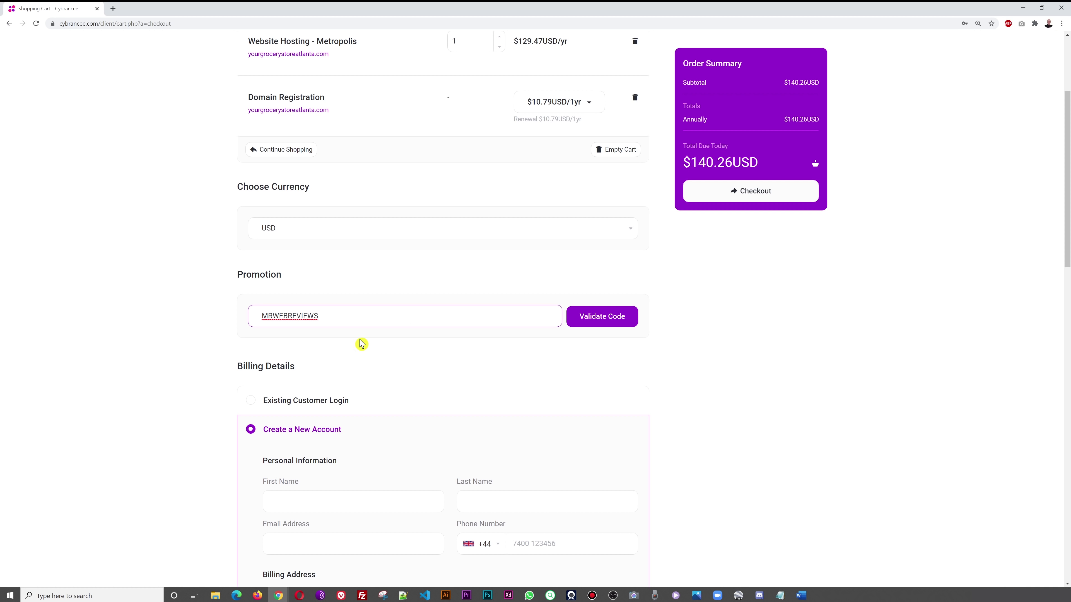
left_click(574, 360)
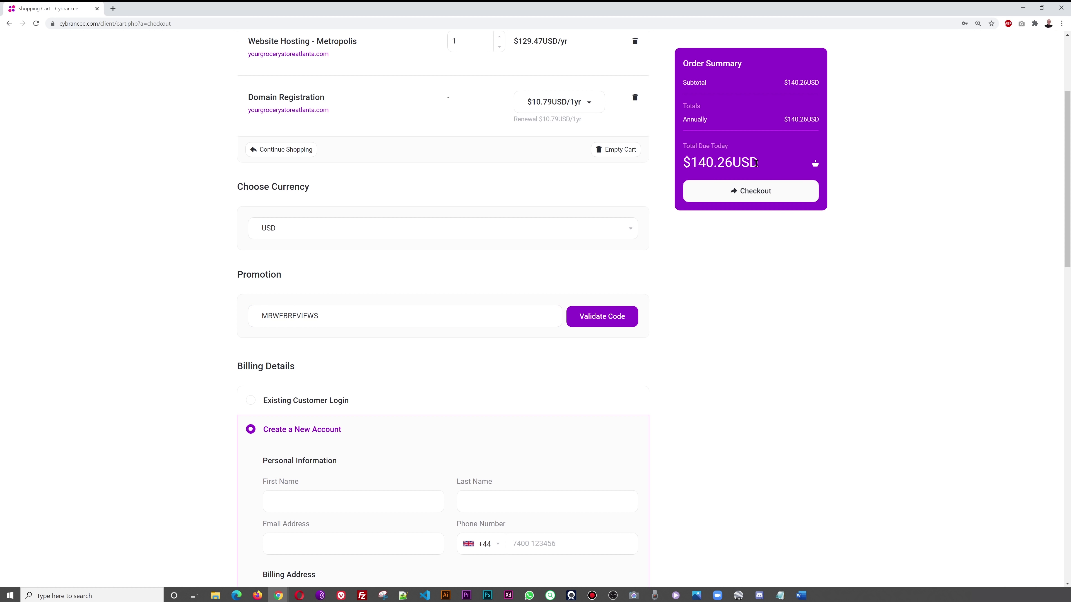
left_click(607, 321)
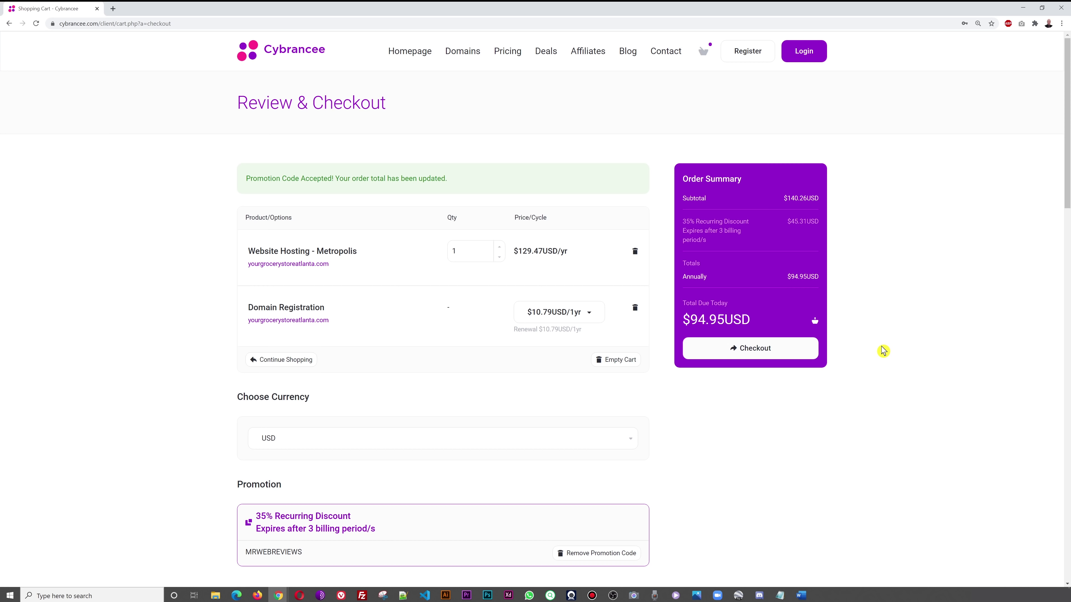
scroll(884, 350, "down", 3)
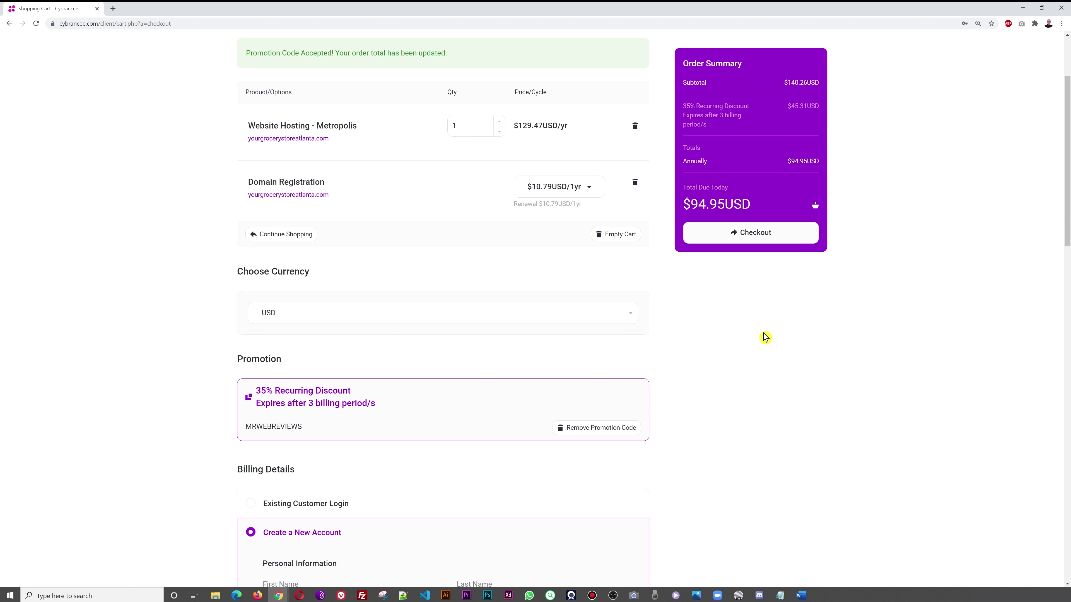
scroll(766, 337, "down", 3)
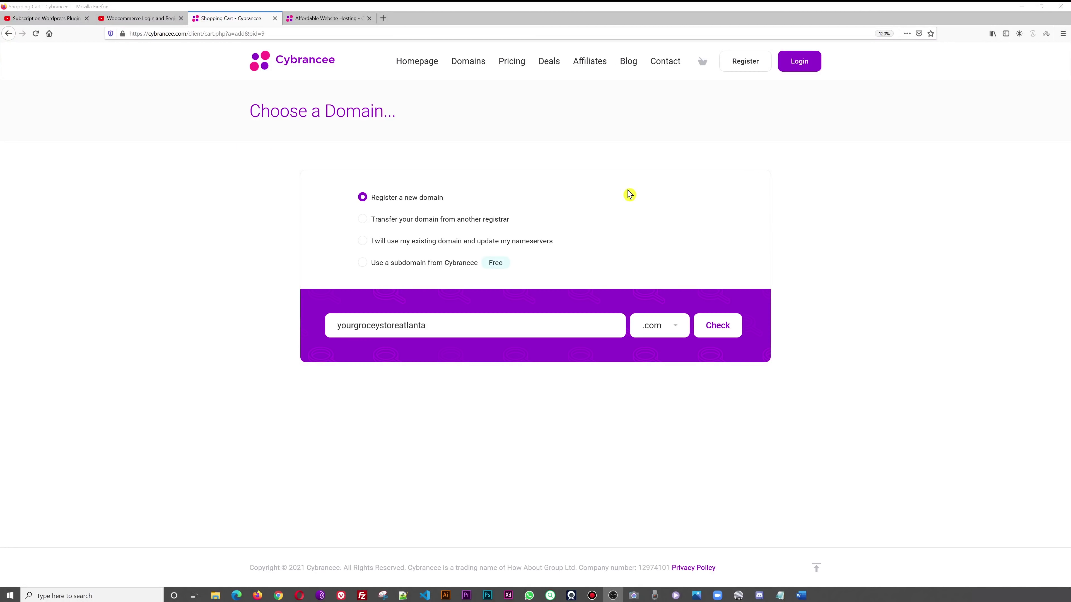
- Confirm that yourgroceystoreatlanta.com is available and continue with that domain
left_click(329, 19)
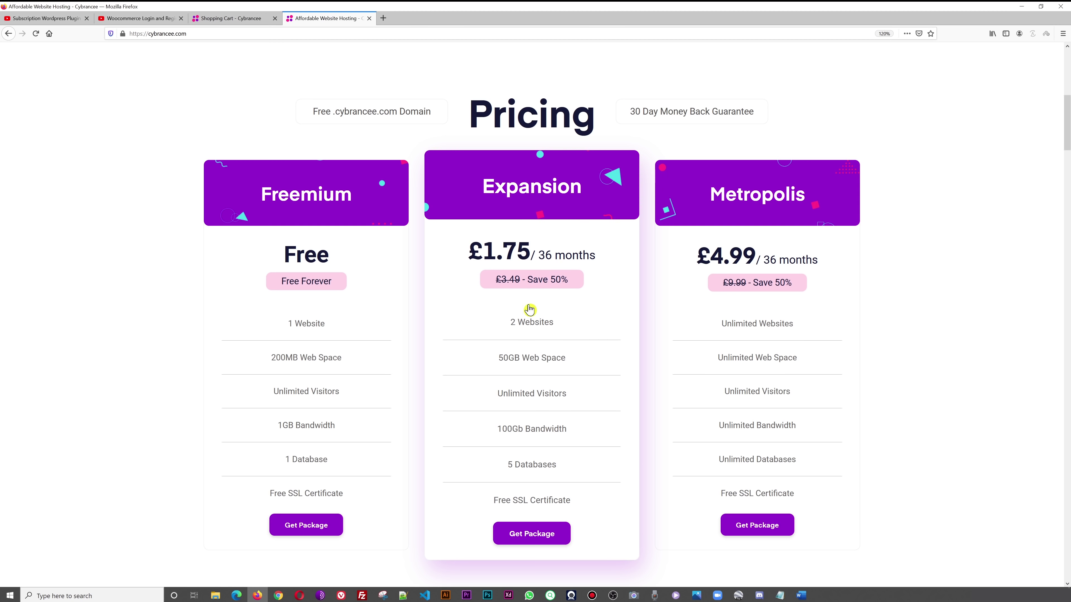
left_click(232, 18)
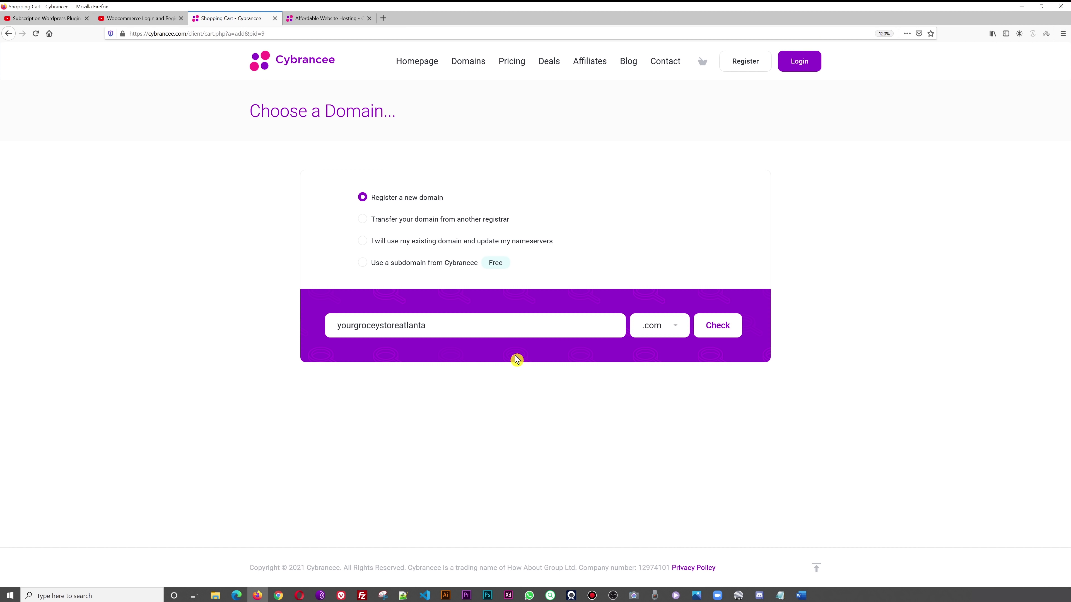
left_click(719, 326)
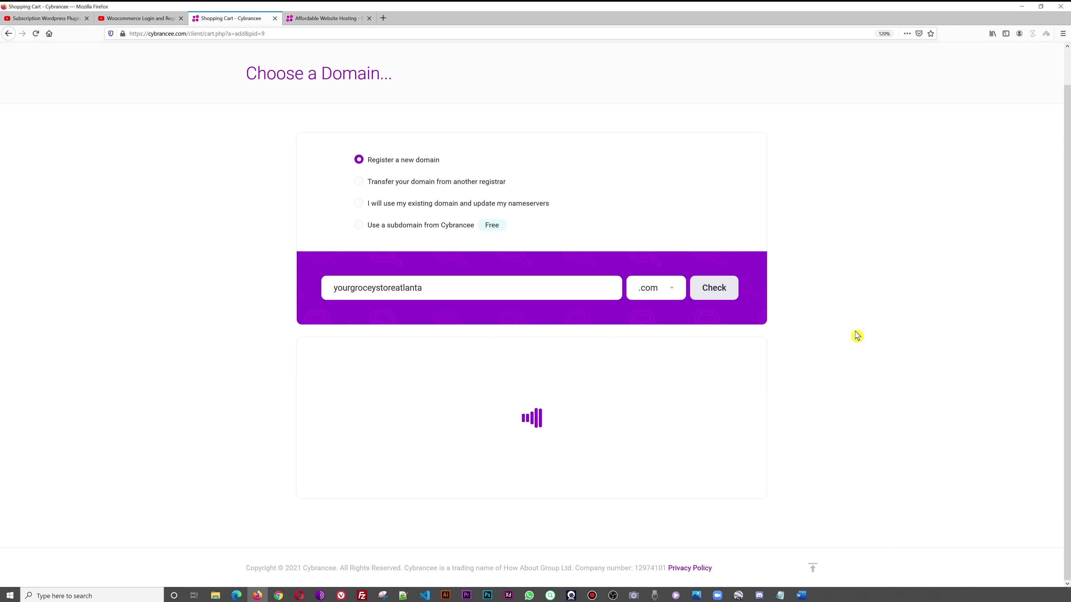
left_click(540, 454)
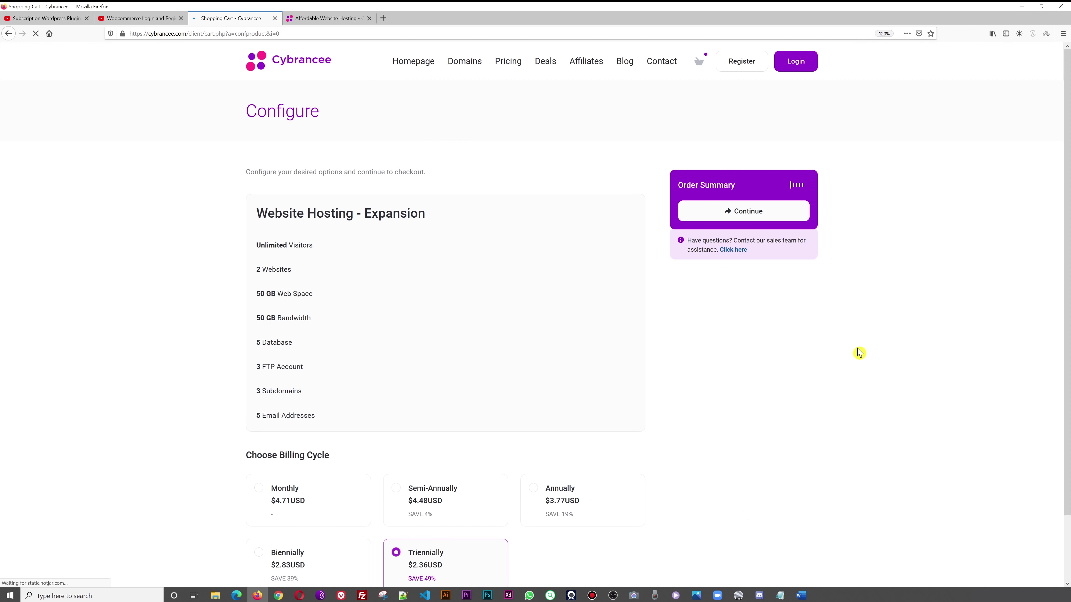
- Choose annual billing for the Expansion plan and proceed to Review & Checkout
scroll(902, 345, "down", 2)
left_click(566, 428)
left_click(751, 263)
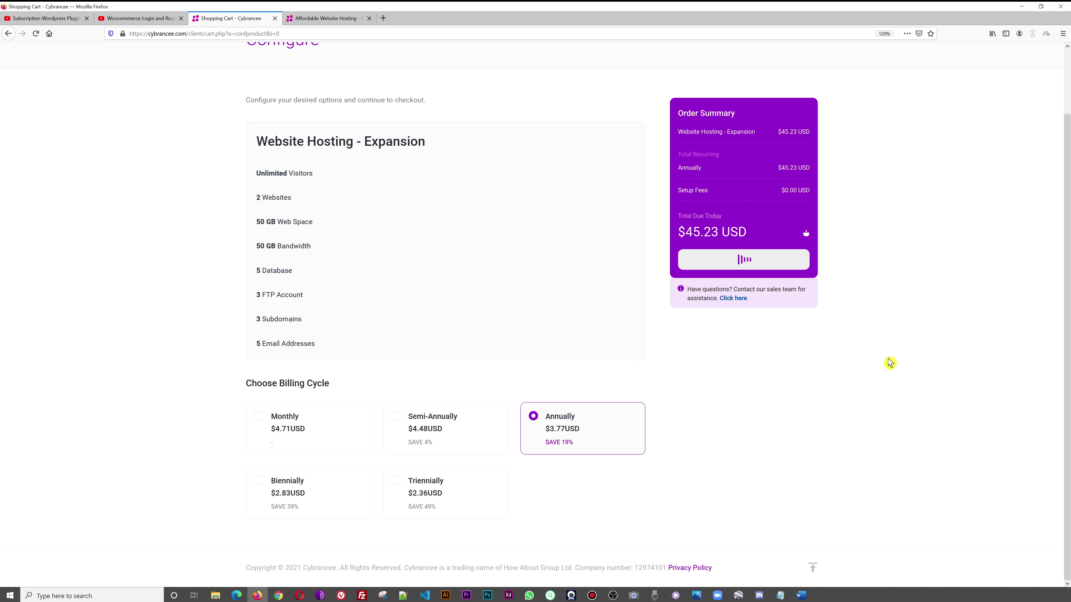
scroll(897, 364, "down", 3)
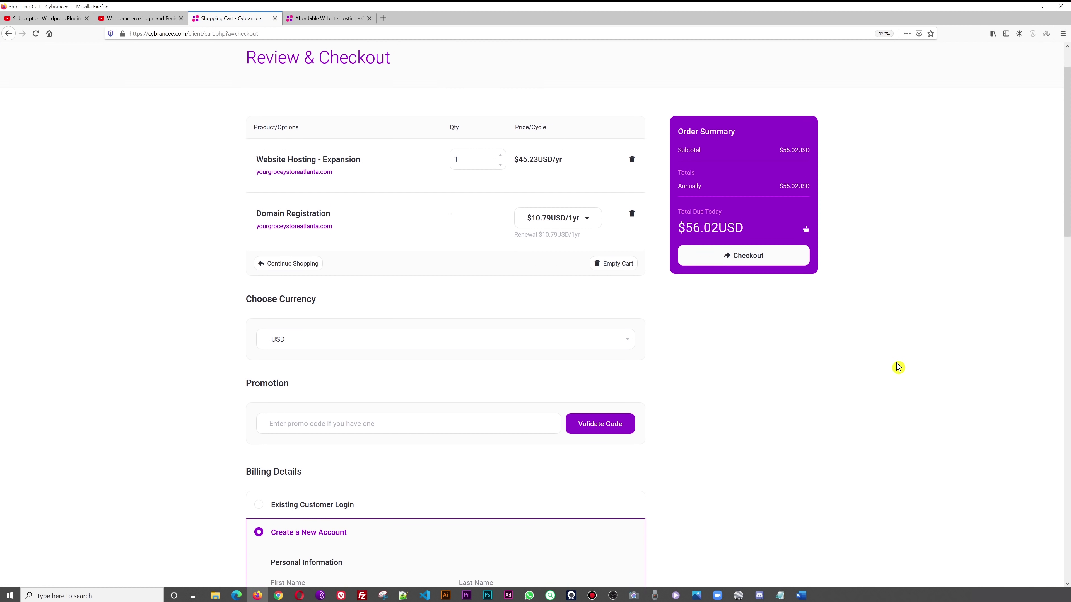
scroll(887, 349, "up", 2)
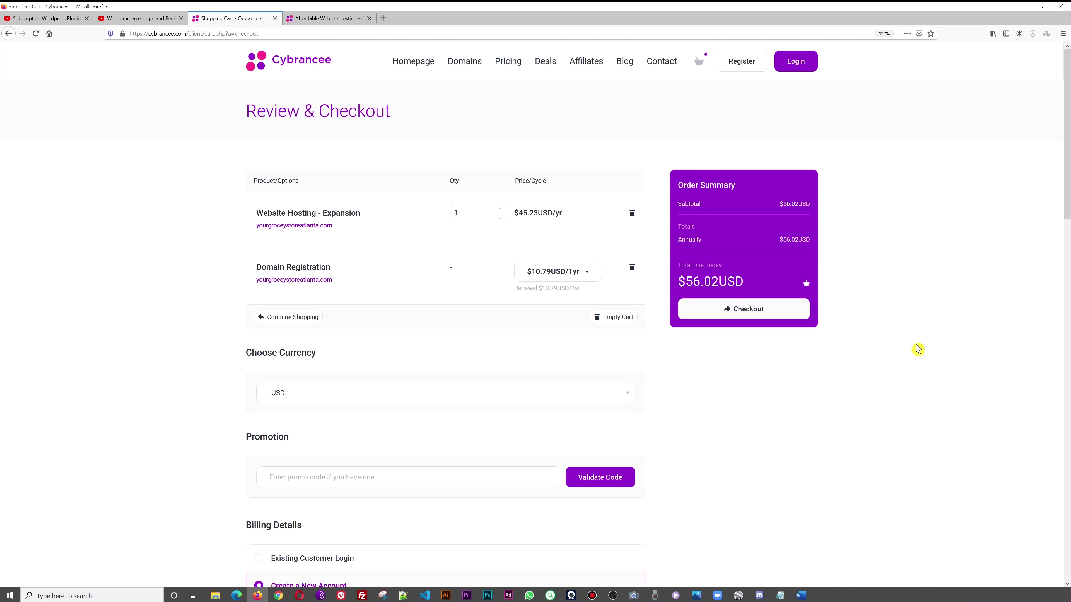
scroll(917, 349, "down", 1)
- Apply promo code MRWEBREVIEWS for the 35% recurring discount, making the total $40.19USD
left_click(409, 423)
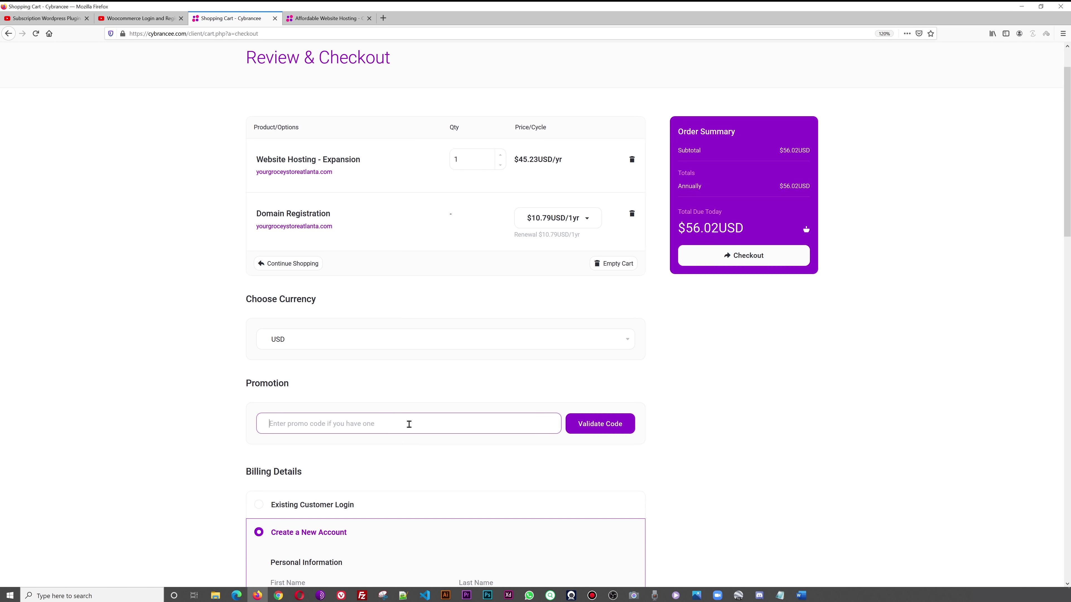
type("MRWEBREVIEWS")
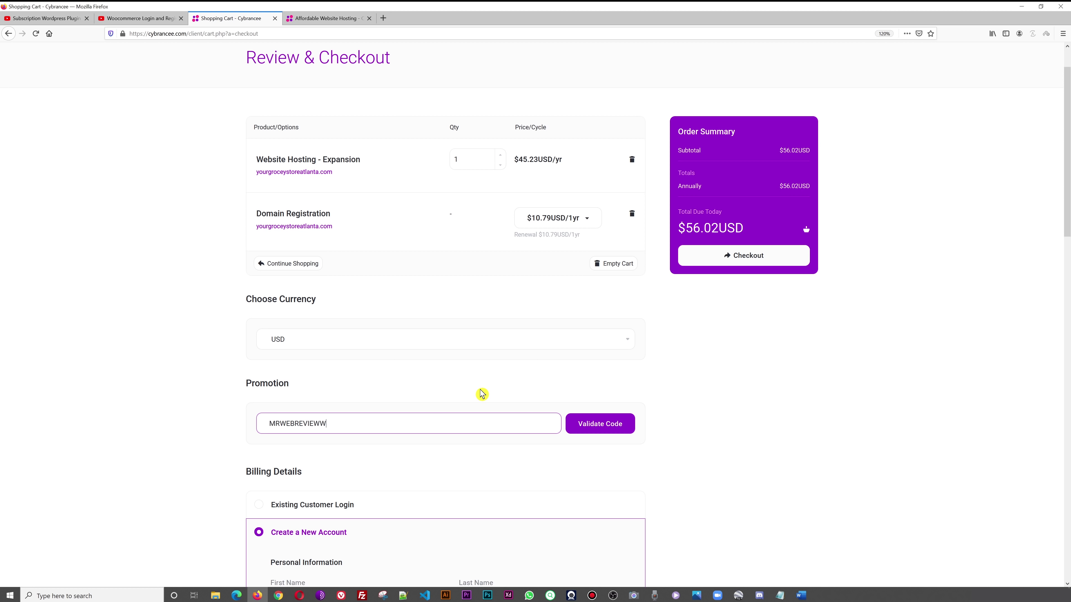
left_click(591, 423)
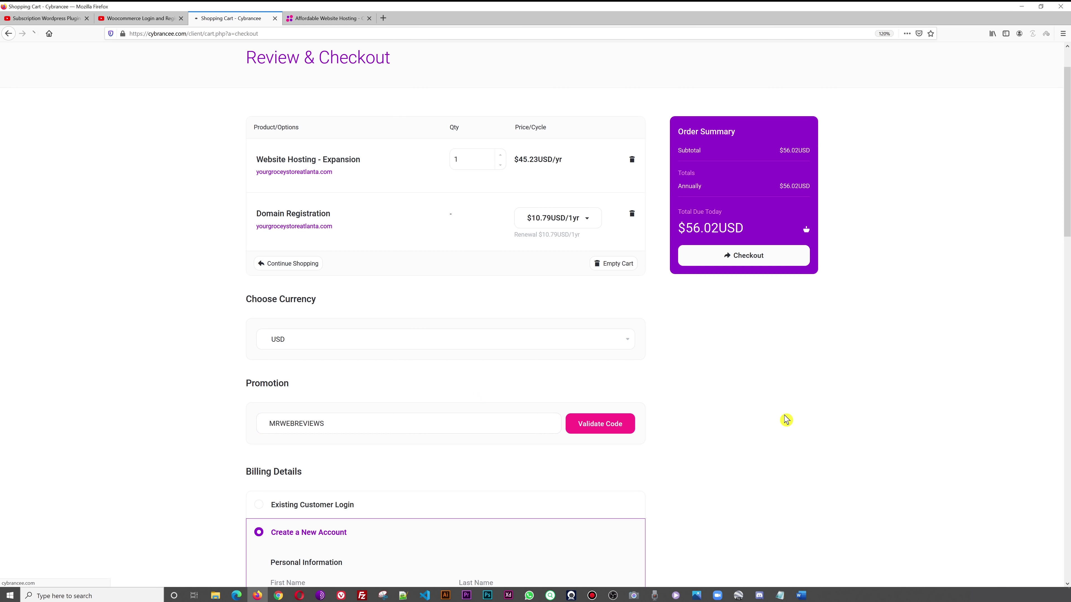
scroll(788, 415, "down", 2)
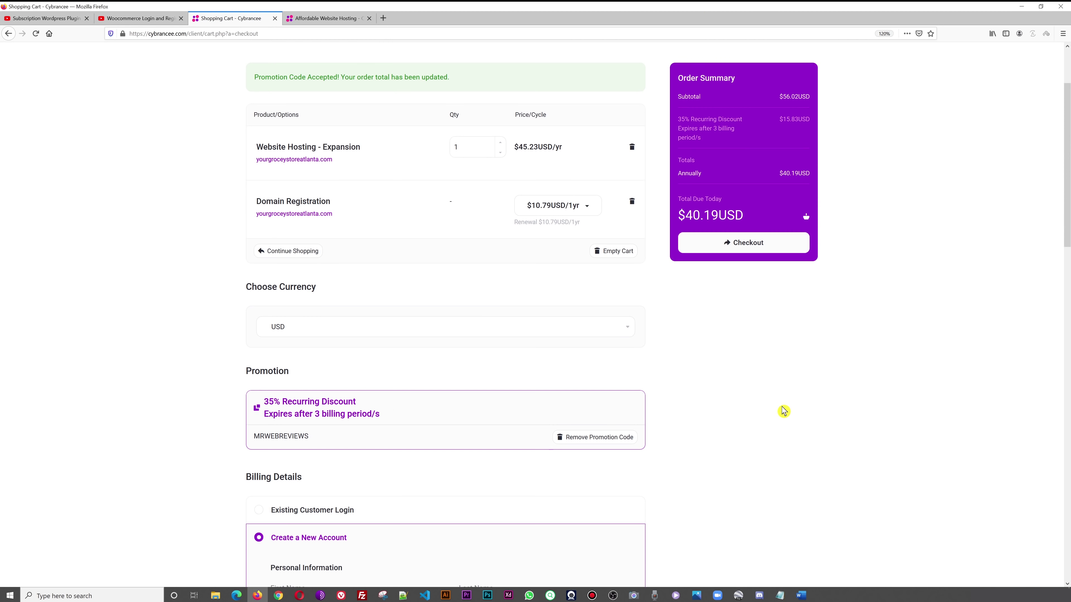
scroll(754, 403, "up", 3)
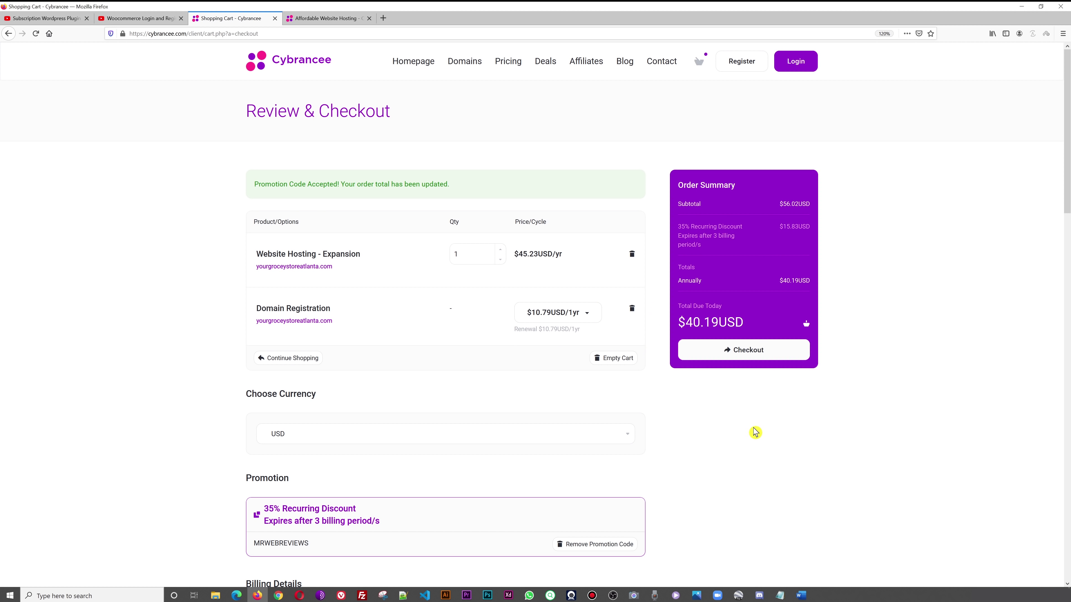
scroll(755, 433, "down", 1)
scroll(755, 432, "up", 1)
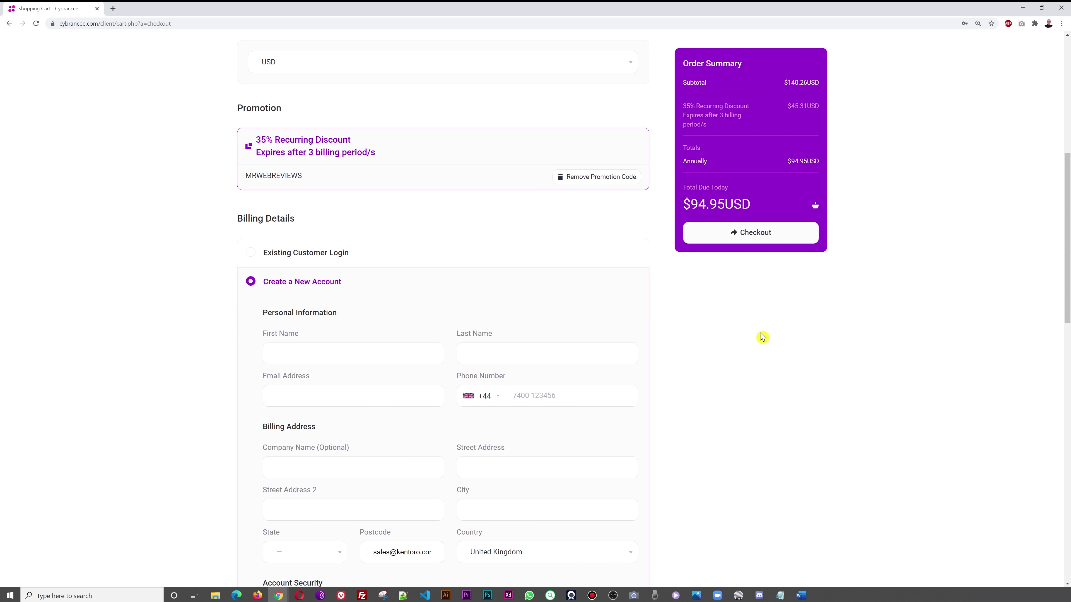
- Complete the not-a-robot check, accept the Terms of Service, and submit the order
scroll(763, 338, "down", 3)
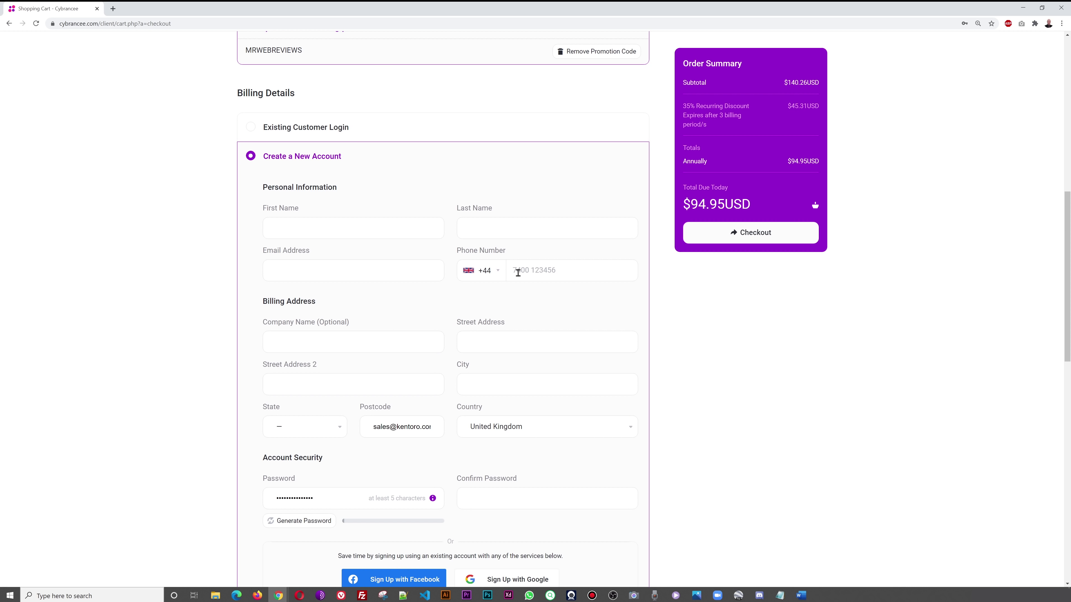
scroll(590, 332, "down", 2)
scroll(683, 376, "down", 1)
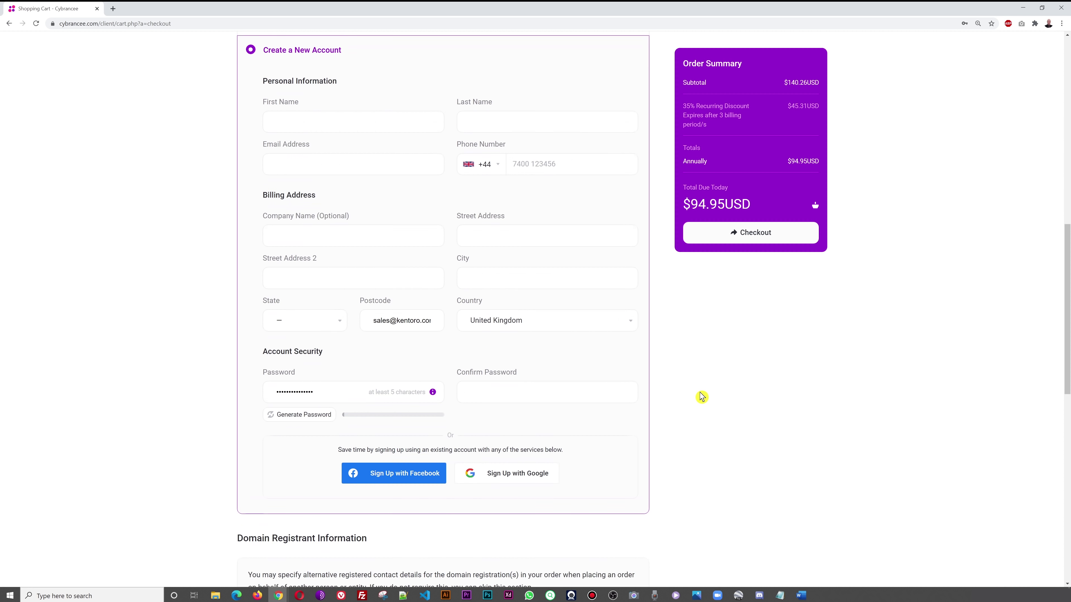
scroll(469, 374, "down", 1)
scroll(792, 371, "down", 6)
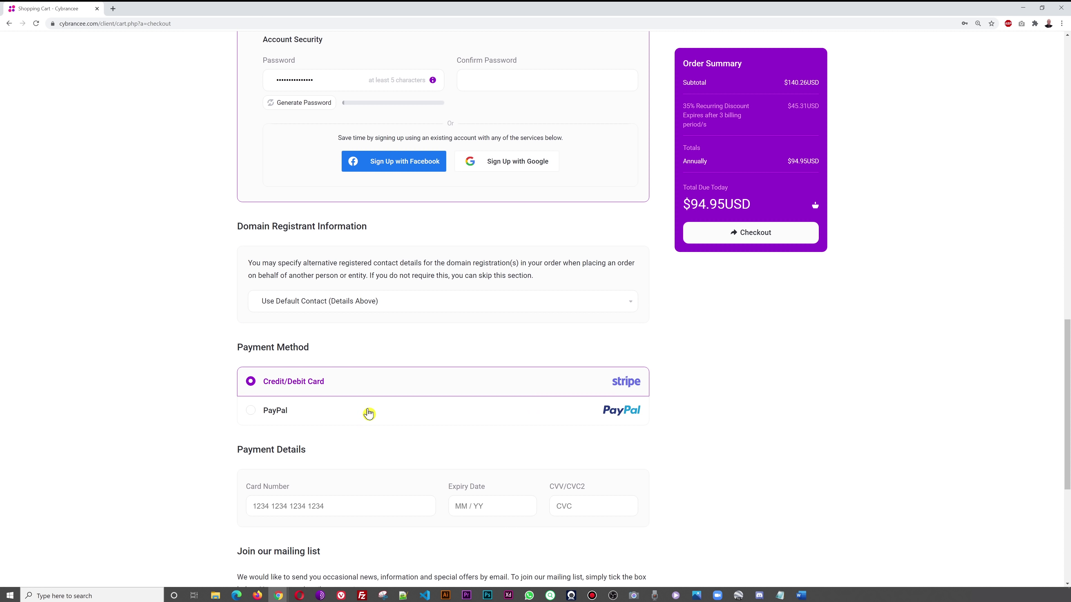
scroll(375, 421, "down", 1)
scroll(376, 420, "down", 4)
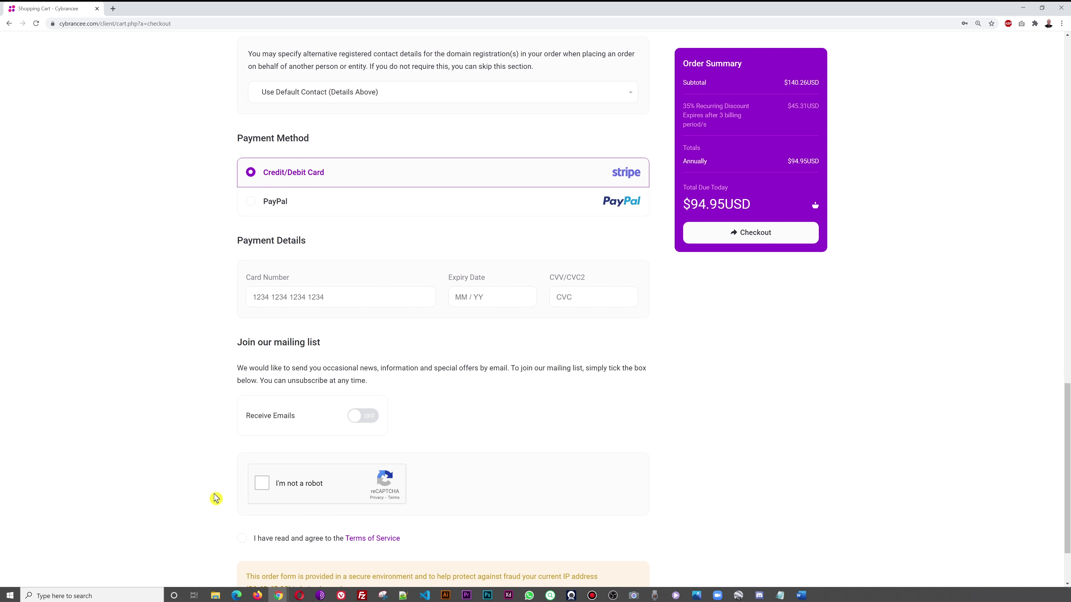
left_click(265, 485)
left_click(243, 541)
scroll(877, 480, "up", 1)
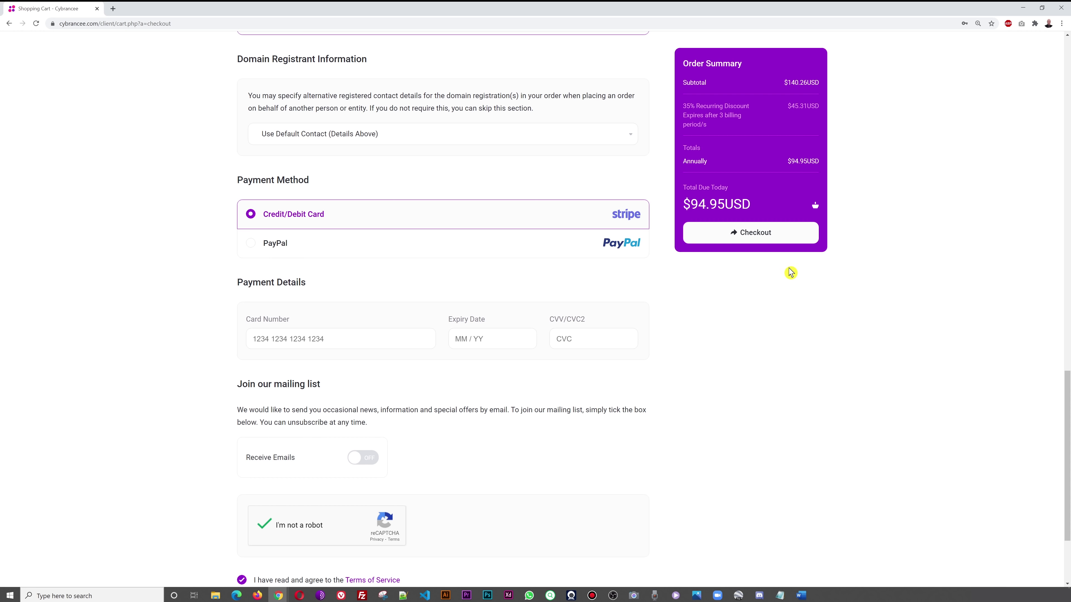
left_click(767, 239)
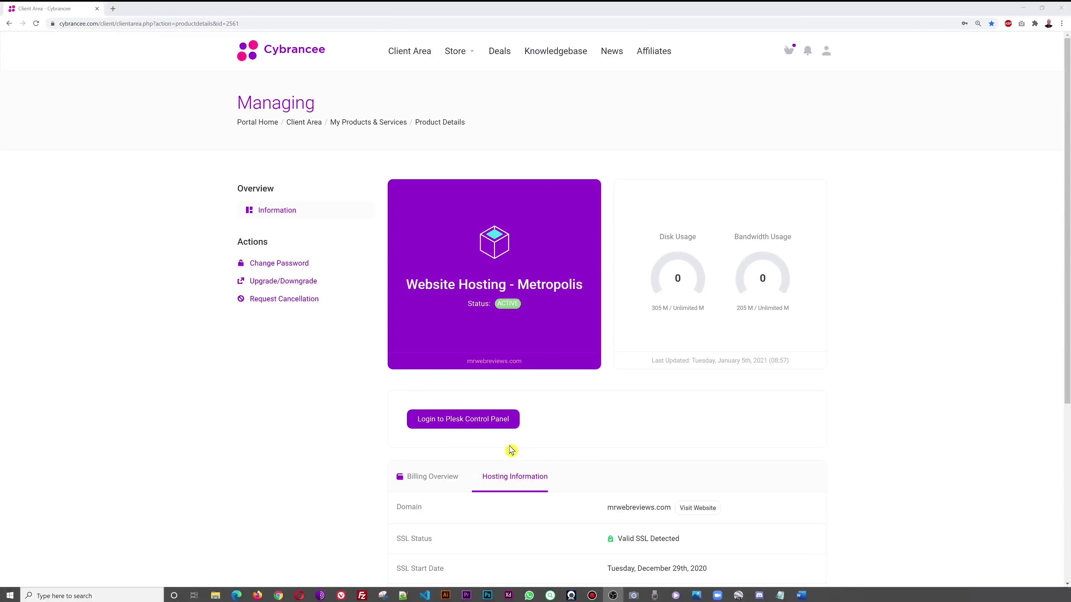
- Log in to the Plesk Control Panel from the Metropolis hosting's product details page
left_click(462, 425)
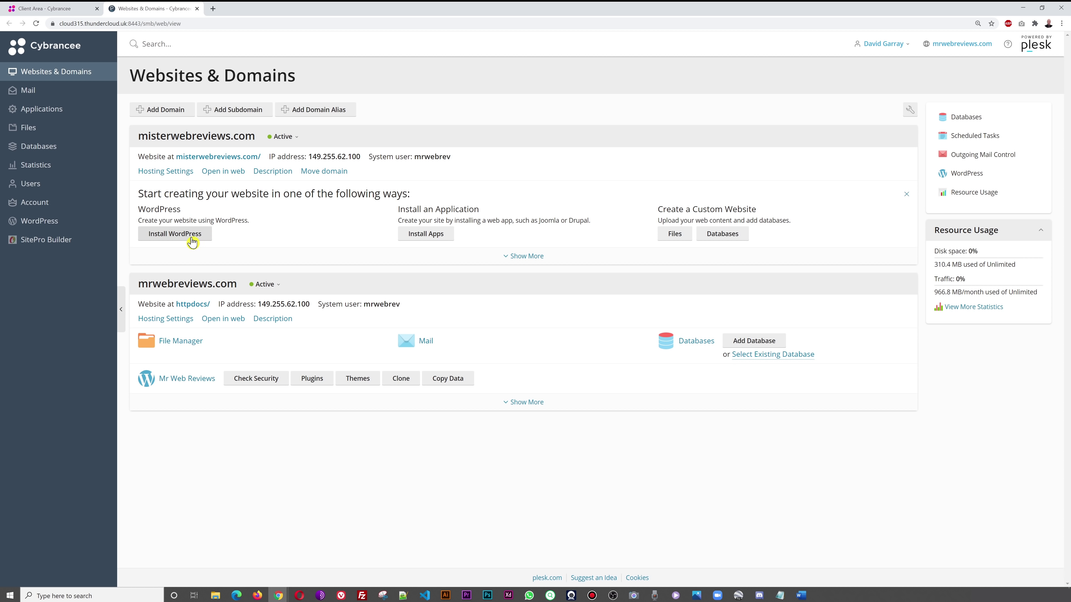
- Start a WordPress installation for misterwebreviews.com
left_click(176, 238)
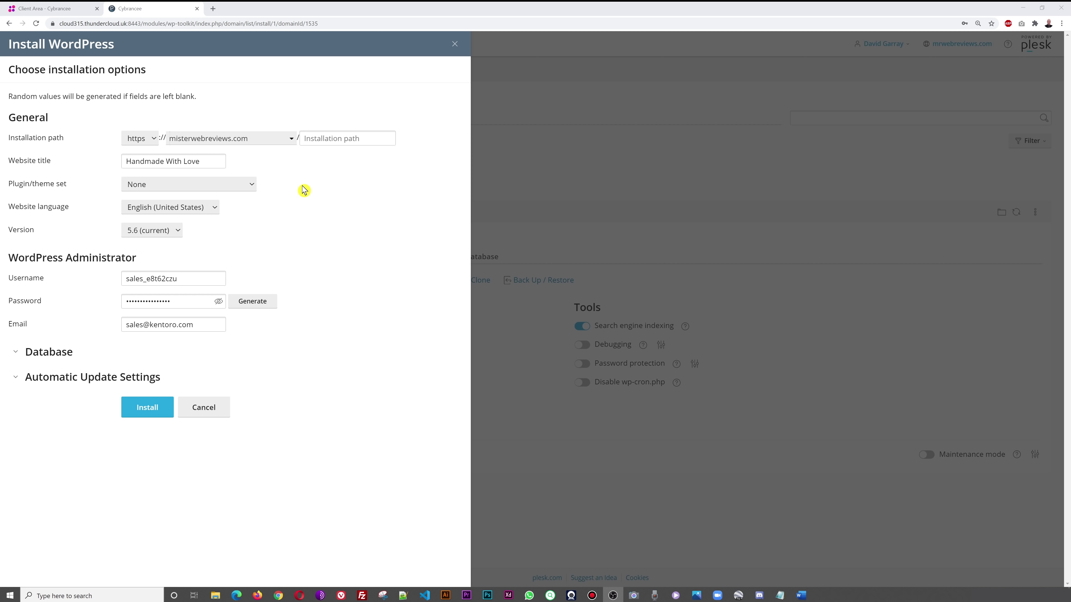
- Leave the WordPress installation path blank after removing the typed 'wordpress'
left_click(304, 142)
left_click(319, 141)
type("wordpress")
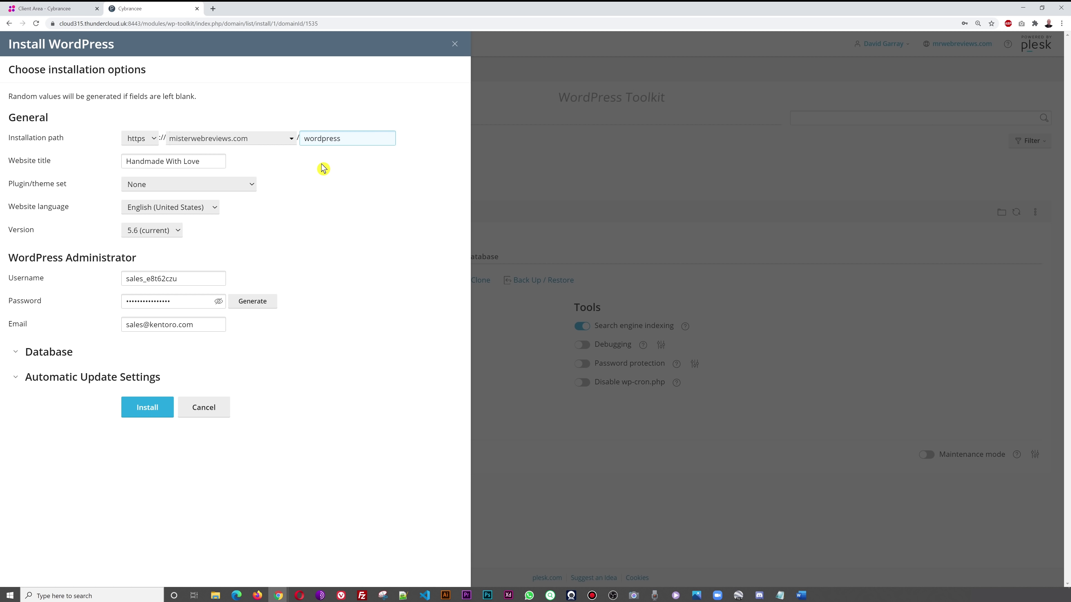
double_click(337, 143)
key("BackSpace")
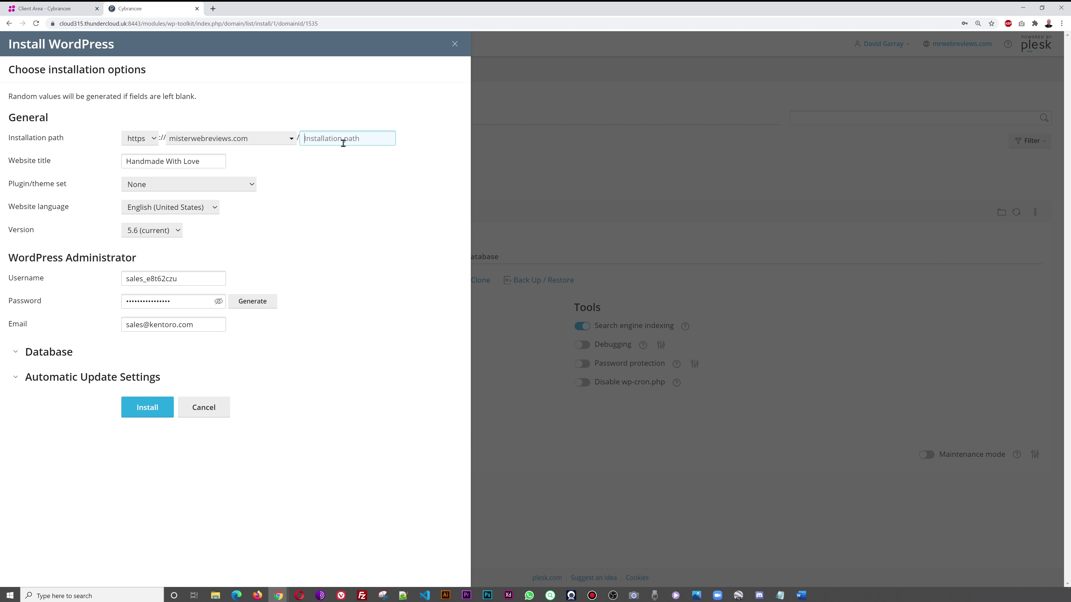
left_click(353, 193)
- Replace the website title 'Handmade With Love' with 'Mr Web'
left_click_drag(206, 163, 124, 163)
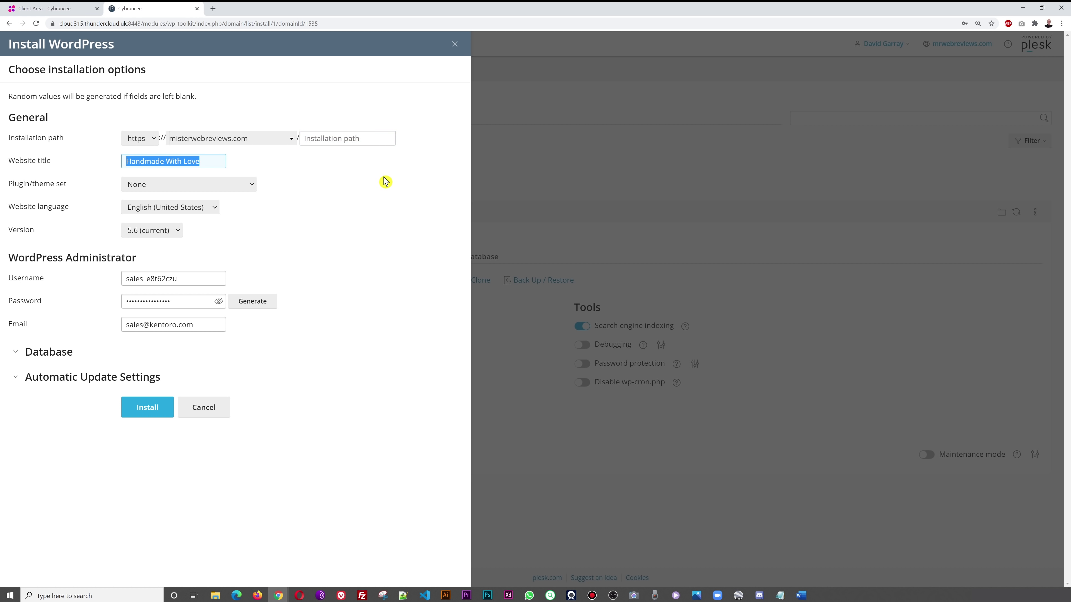
type("M")
key("BackSpace")
type("Mr Web")
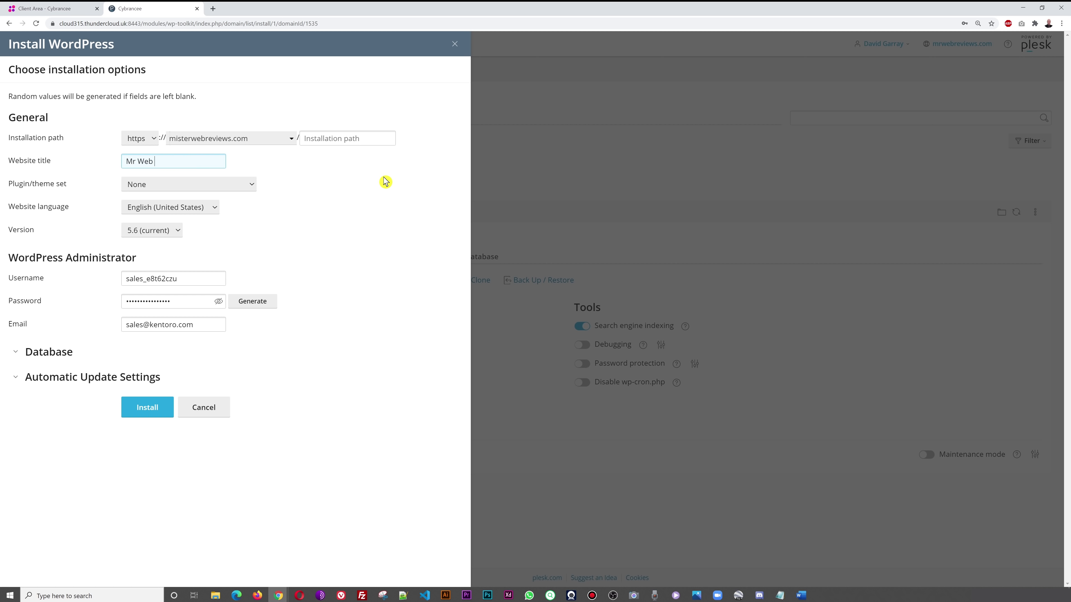
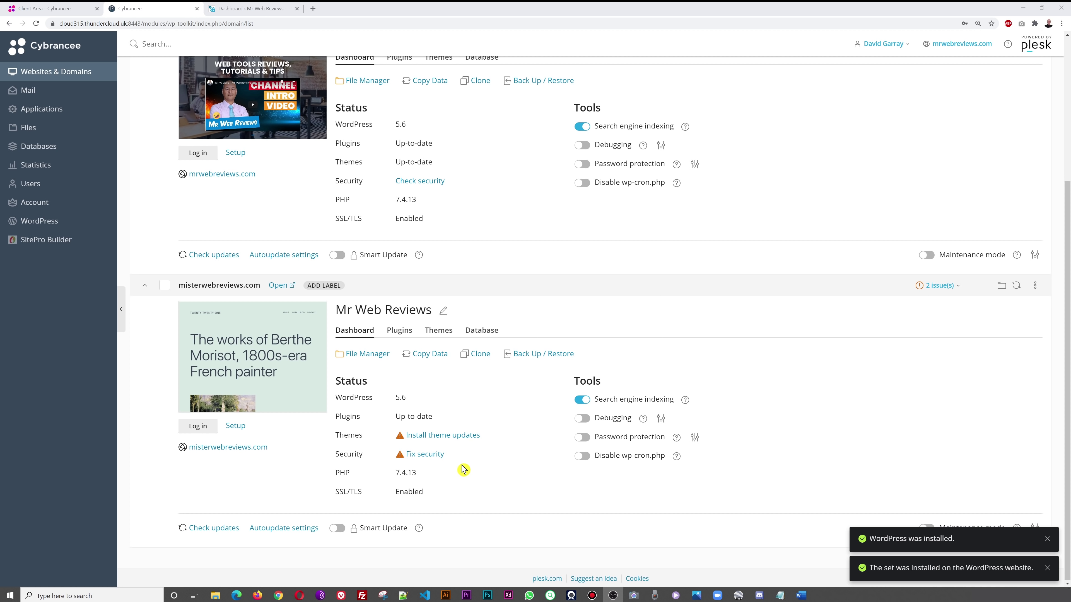
- Open the security status list for misterwebreviews.com
left_click(435, 455)
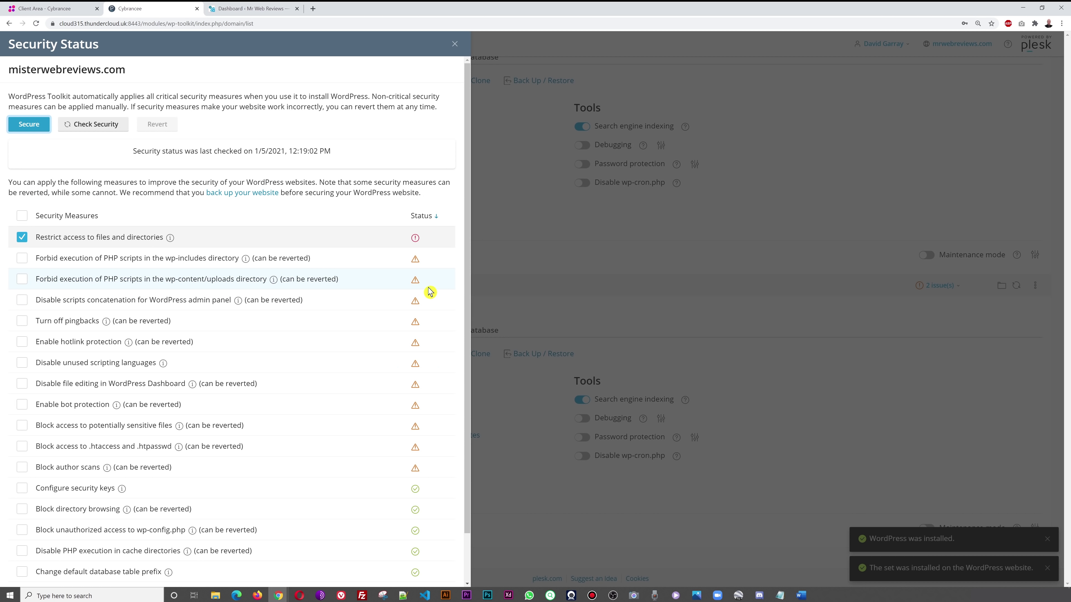
scroll(427, 291, "down", 1)
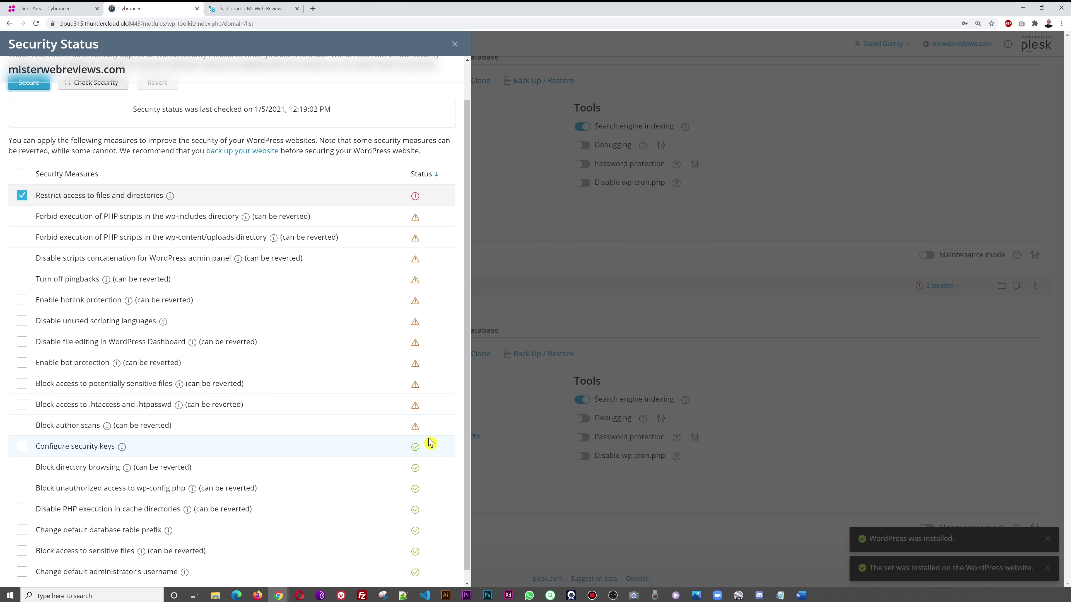
scroll(433, 438, "up", 1)
scroll(433, 439, "down", 1)
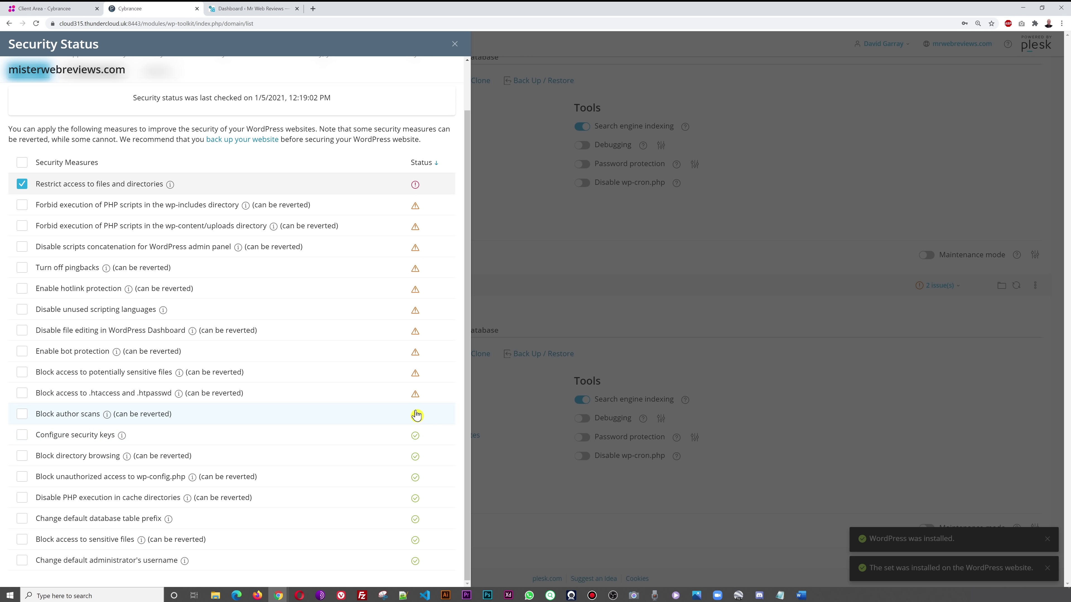
- Tick block author scans, .htaccess/.htpasswd and sensitive-file blocking, bot protection, file editing, and unused scripting languages
left_click(22, 414)
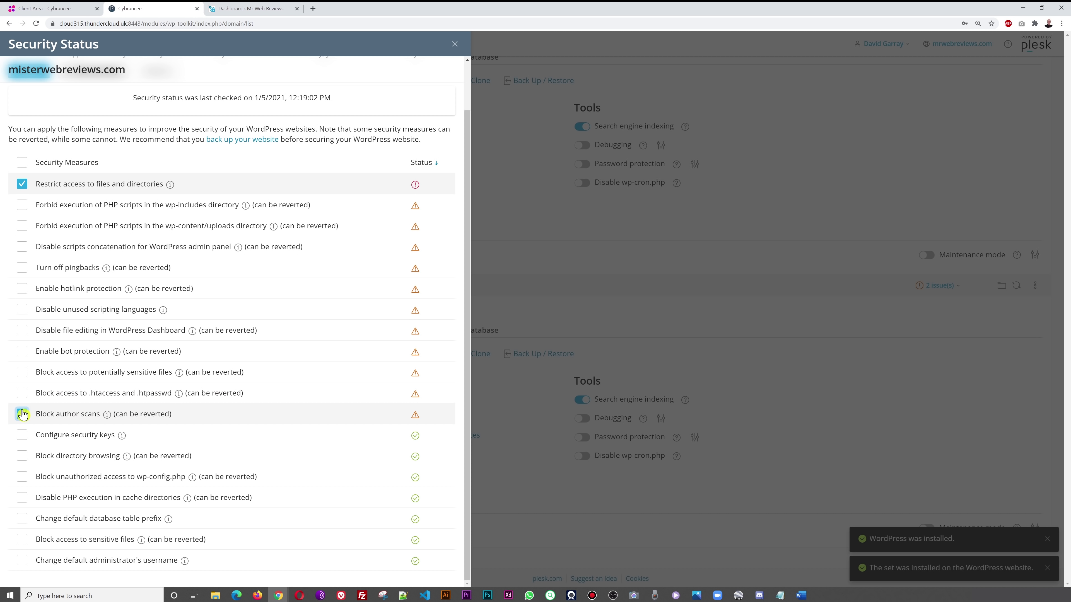
left_click(22, 393)
left_click(22, 372)
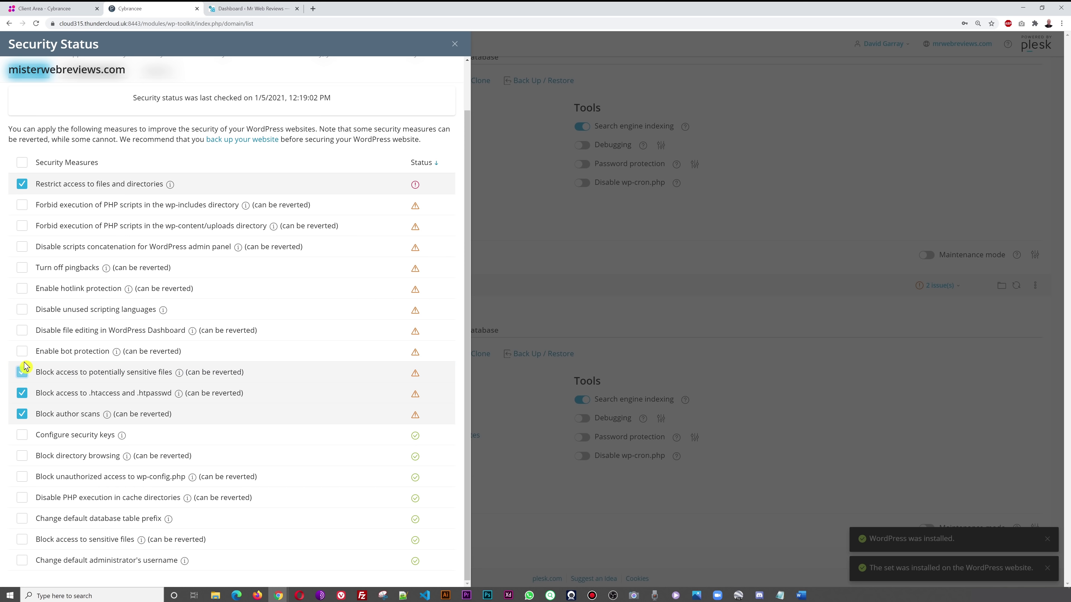
left_click(22, 351)
left_click(22, 330)
left_click(22, 310)
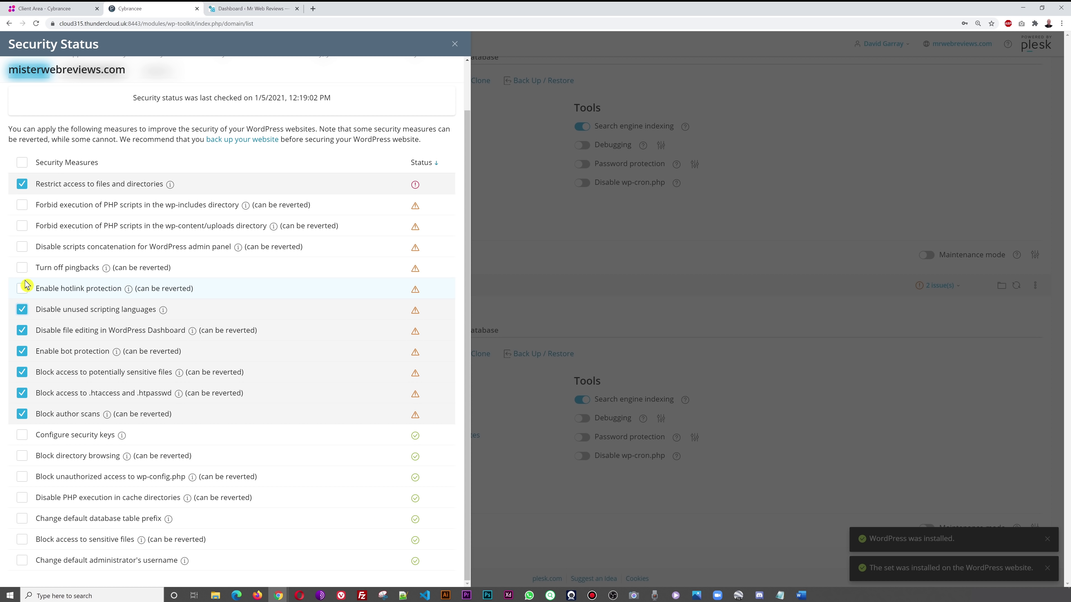
- Tick hotlink protection, pingbacks, admin script concatenation, and PHP blocks for uploads and wp-includes, then Secure
left_click(22, 289)
left_click(22, 267)
left_click(22, 247)
left_click(22, 226)
left_click(22, 205)
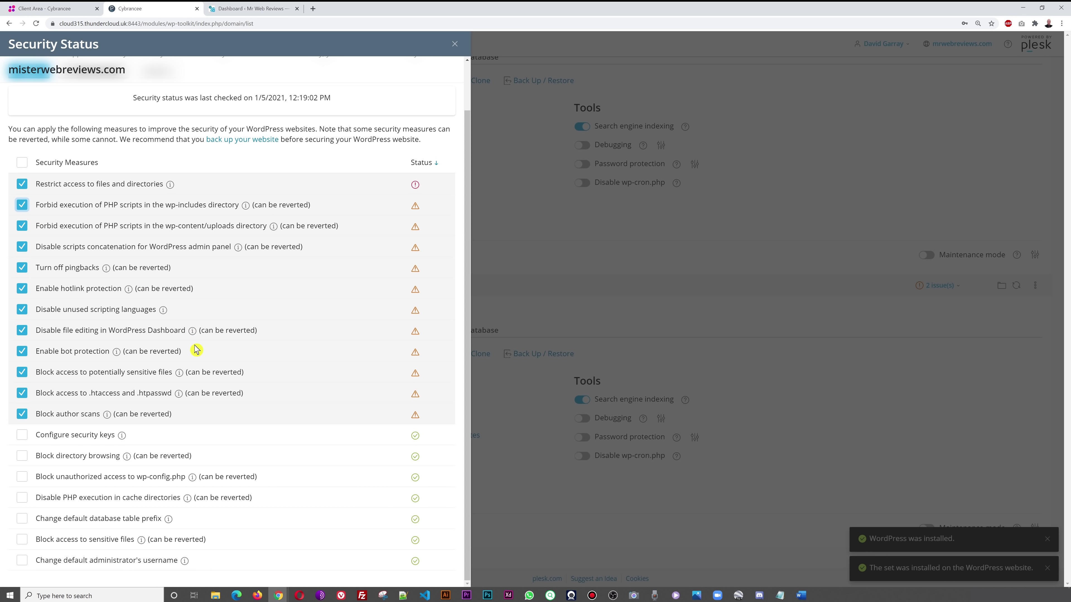
scroll(195, 363, "up", 2)
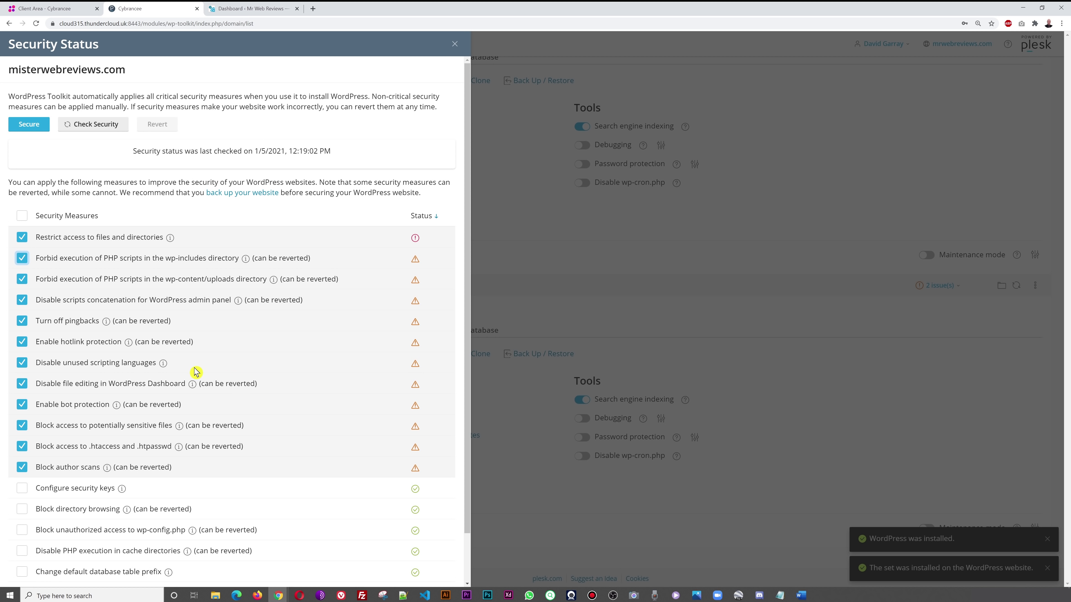
left_click(30, 125)
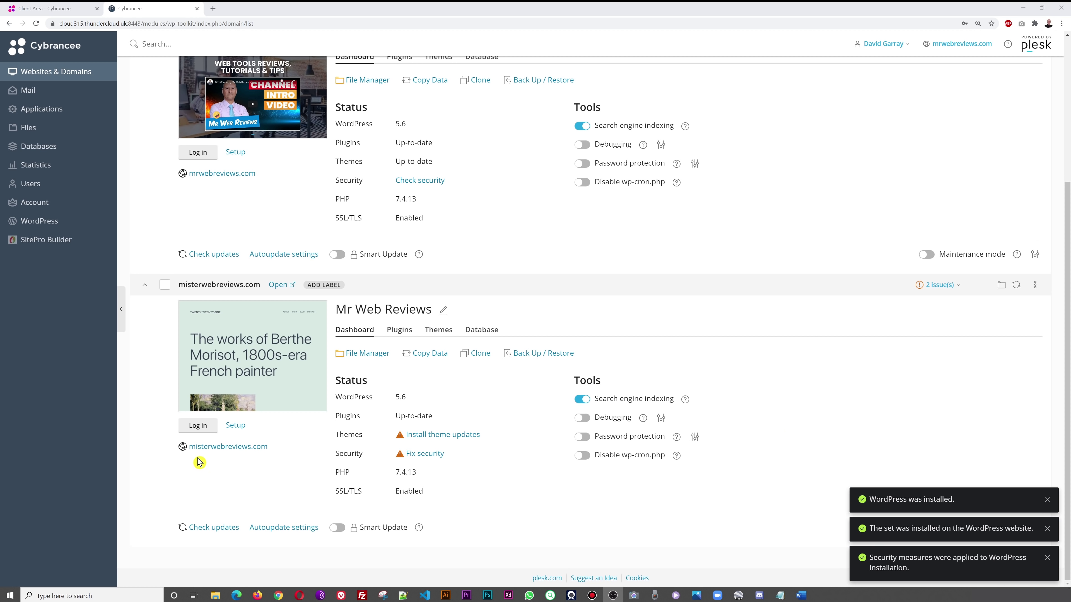
- Log in to the misterwebreviews.com WordPress admin Dashboard from the WordPress Toolkit
left_click(198, 426)
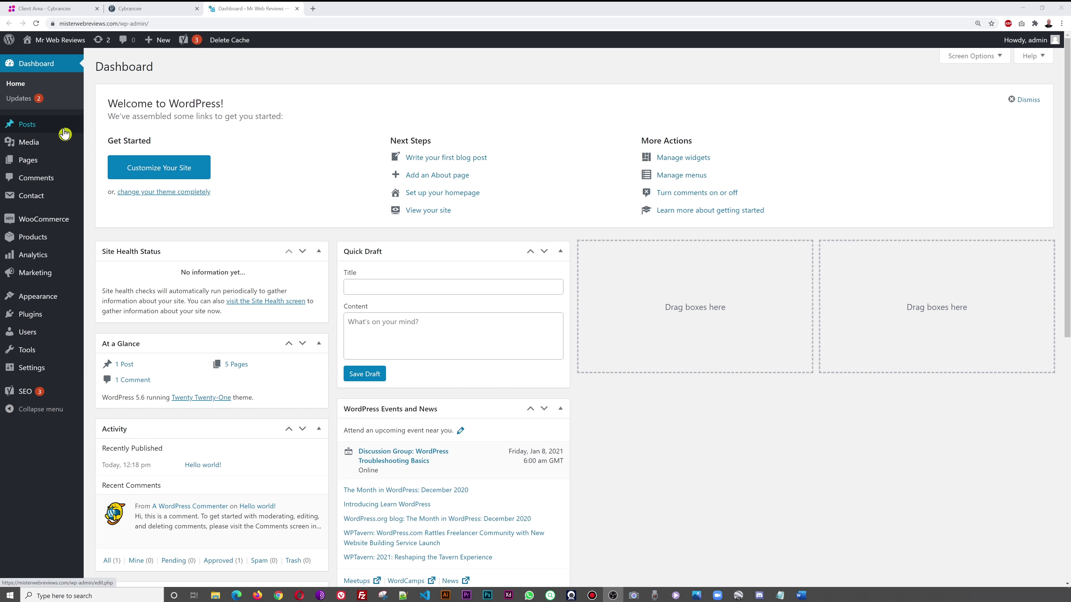
mouse_move(43, 168)
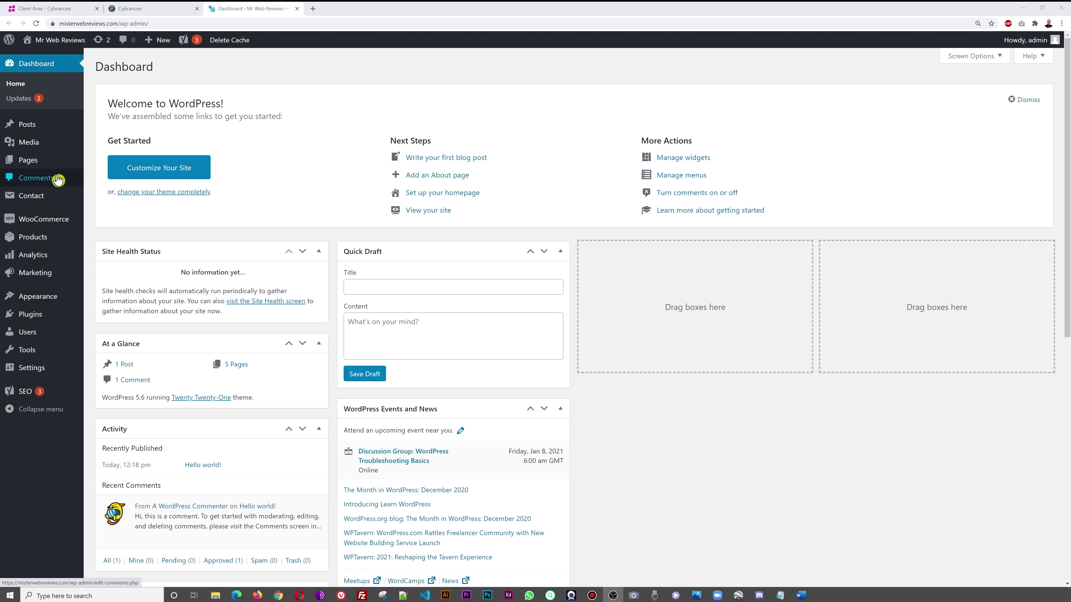
mouse_move(61, 221)
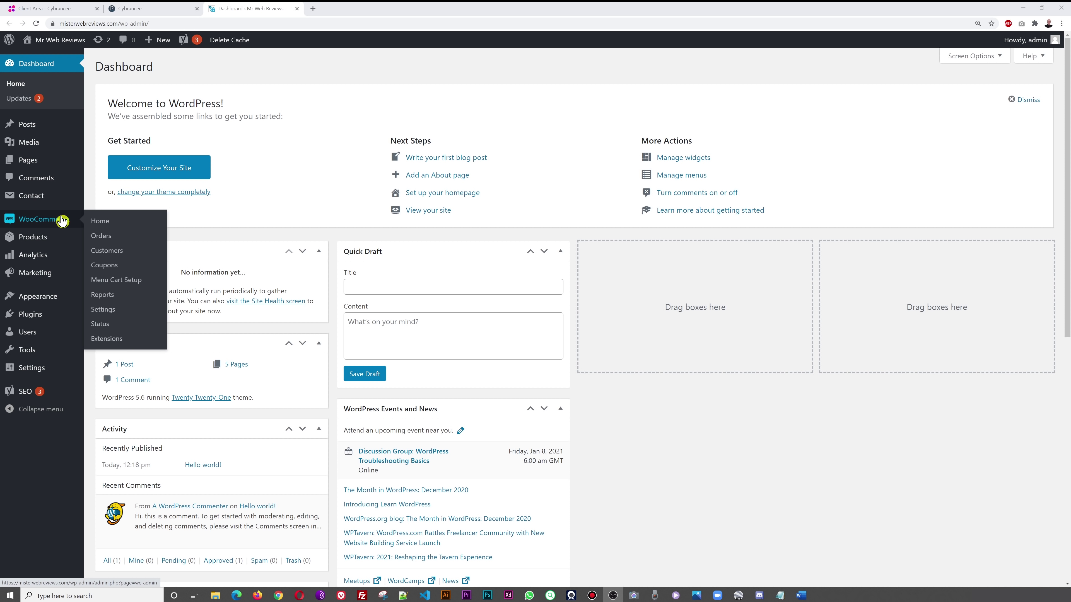
mouse_move(45, 258)
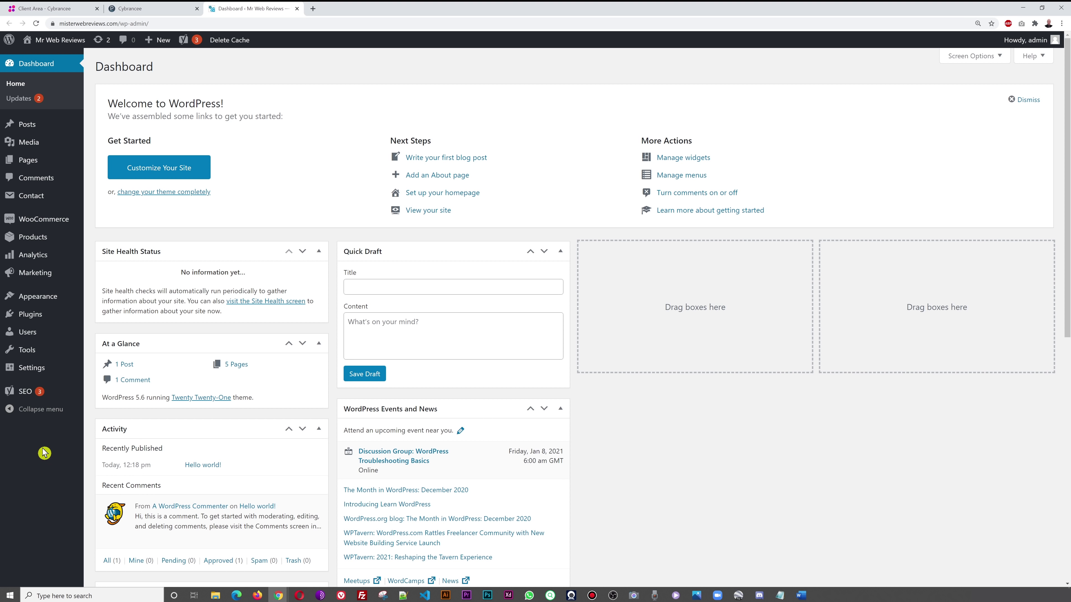
- Select all themes on the Updates page and update Twenty Nineteen and Twenty Twenty-One
left_click(21, 100)
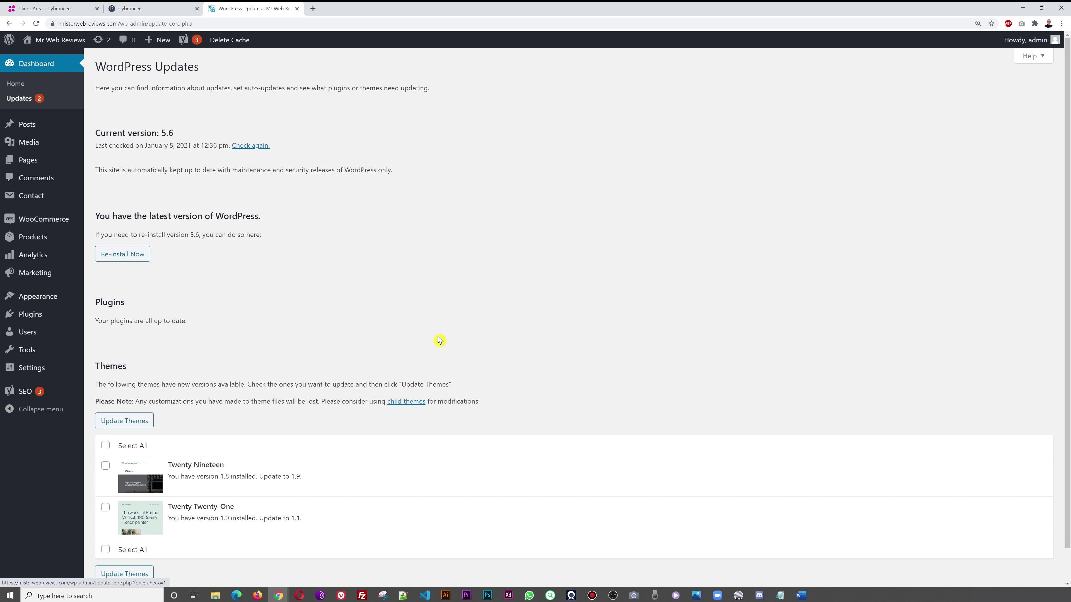
scroll(439, 339, "down", 1)
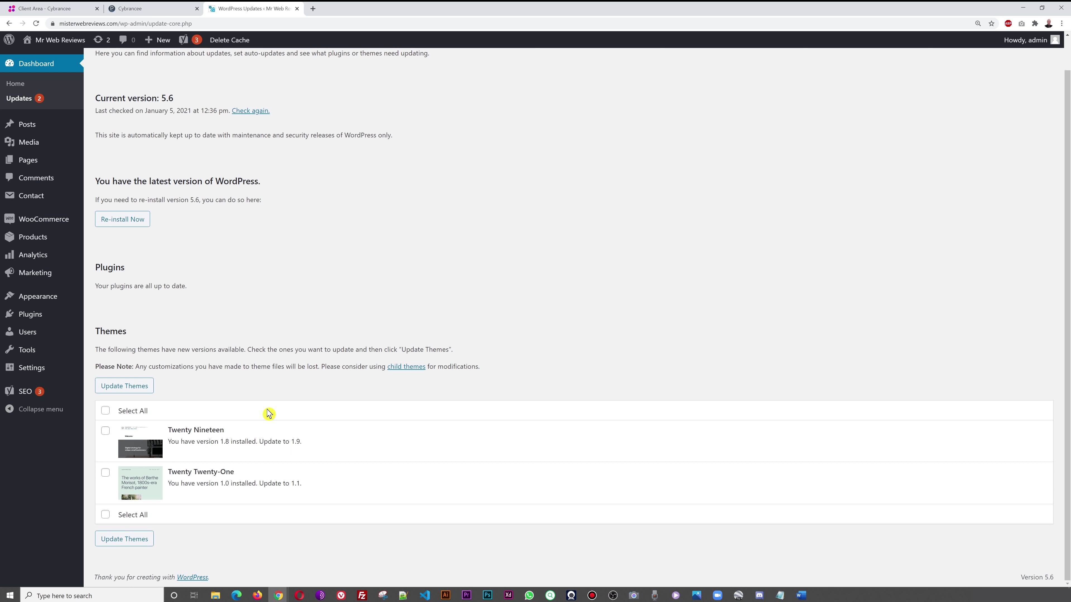
left_click(117, 413)
left_click(137, 541)
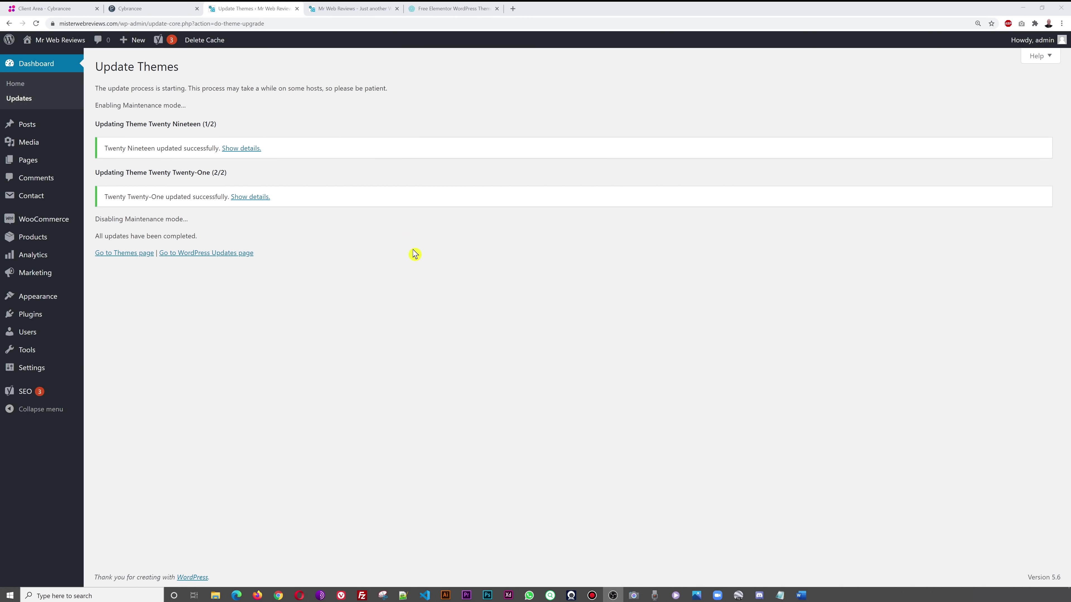
- View the live Mr Web Reviews front page and scroll through it
left_click(342, 9)
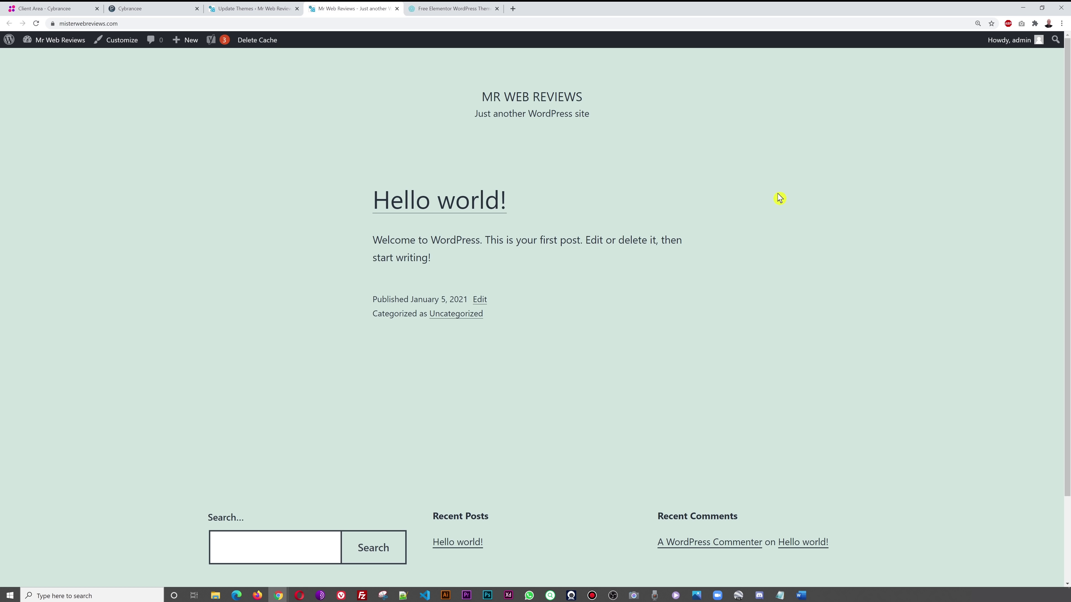
scroll(855, 358, "down", 3)
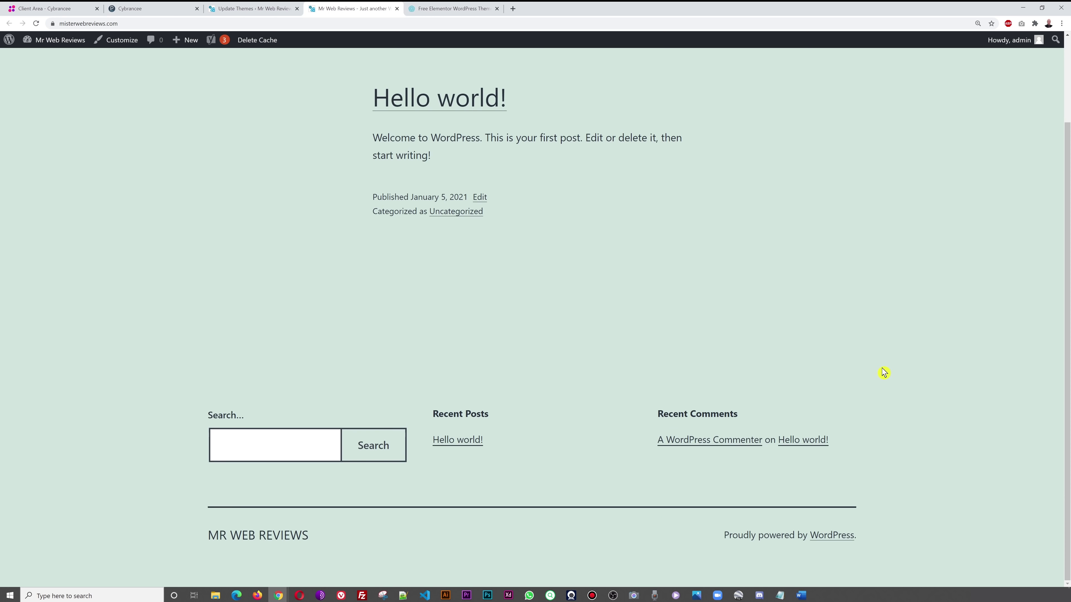
scroll(892, 374, "up", 3)
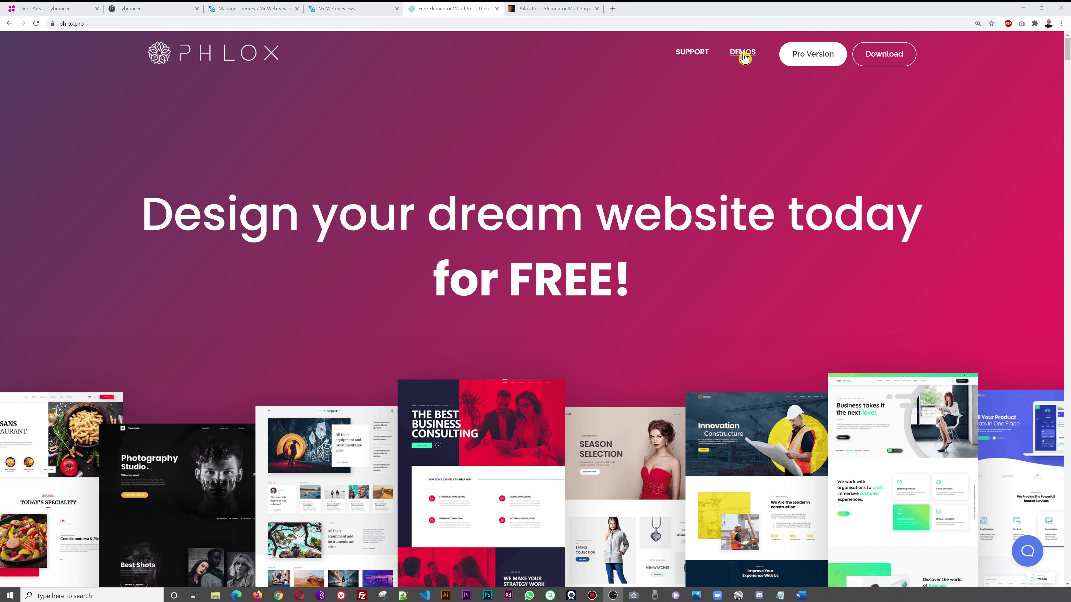
- Scroll through the Phlox Shop templates like Digital Shop, Organic Store and Bookstore 2020
scroll(735, 154, "down", 10)
scroll(740, 156, "down", 7)
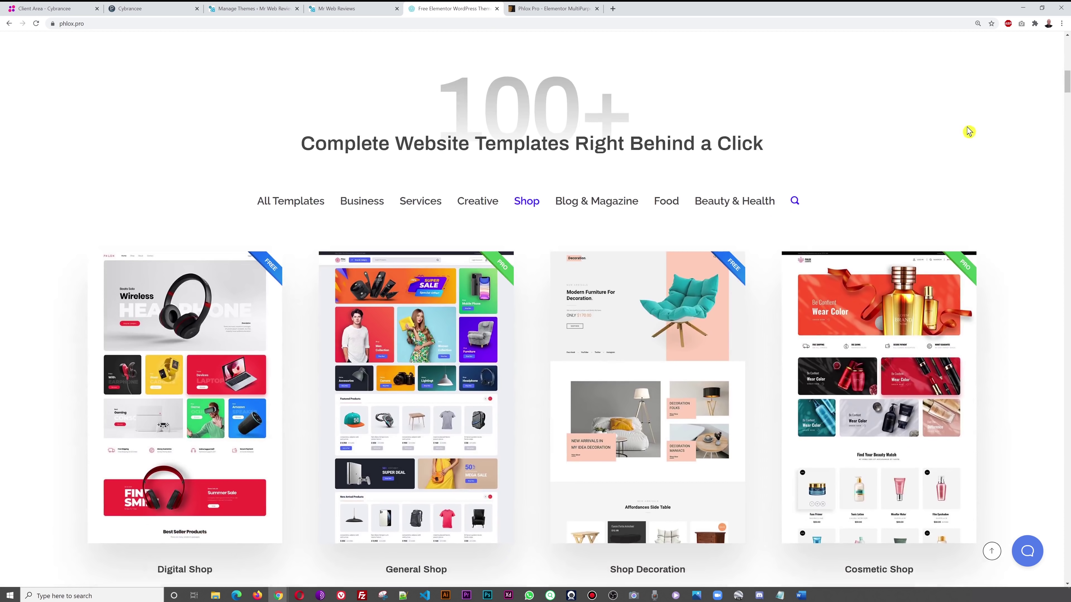
scroll(1015, 144, "down", 3)
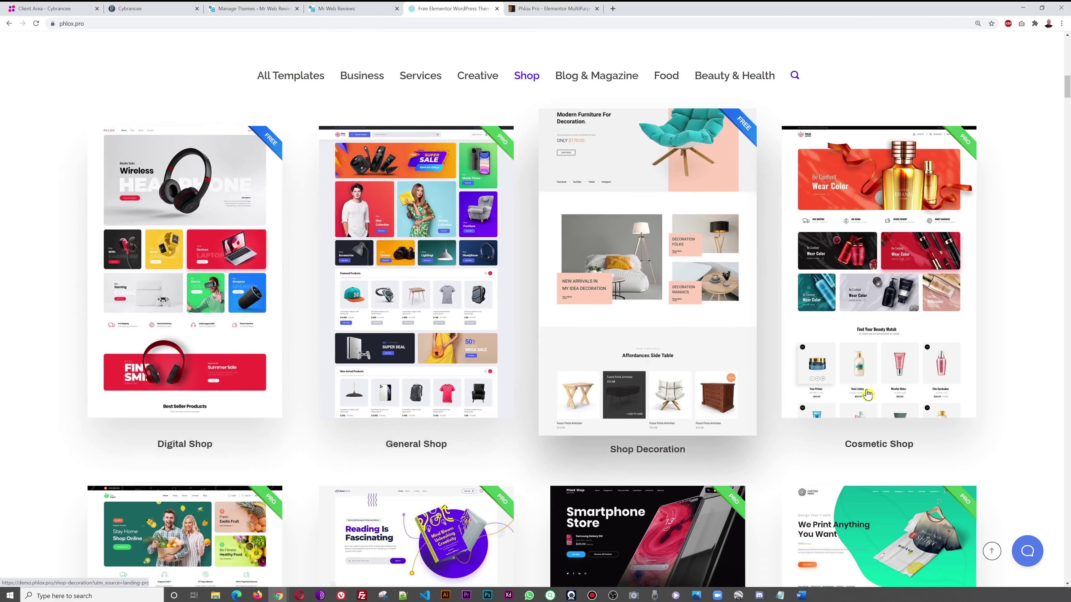
scroll(1056, 314, "down", 7)
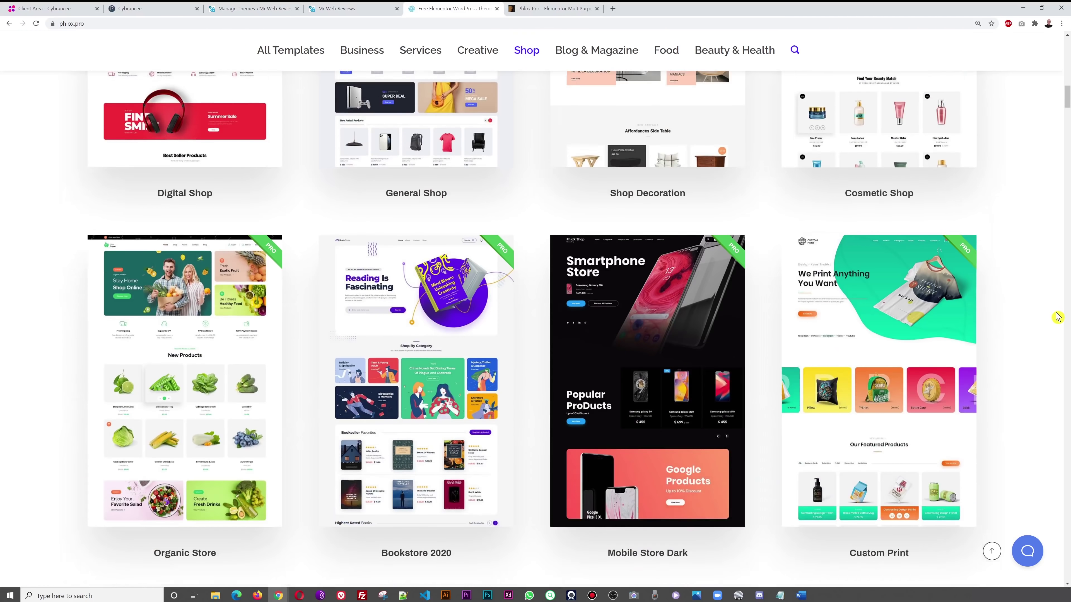
scroll(992, 345, "down", 3)
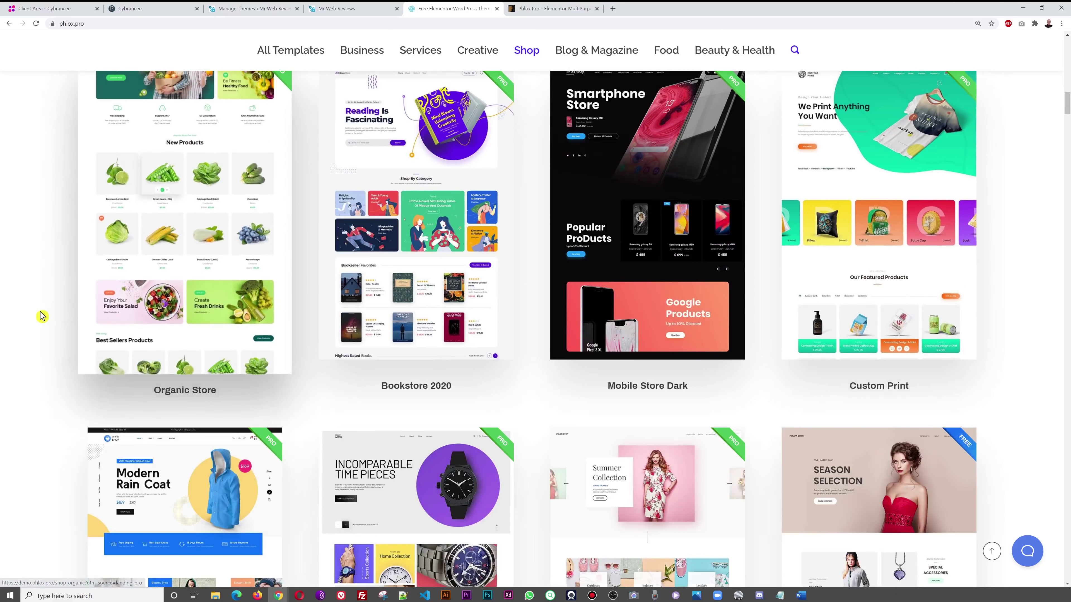
scroll(41, 315, "down", 7)
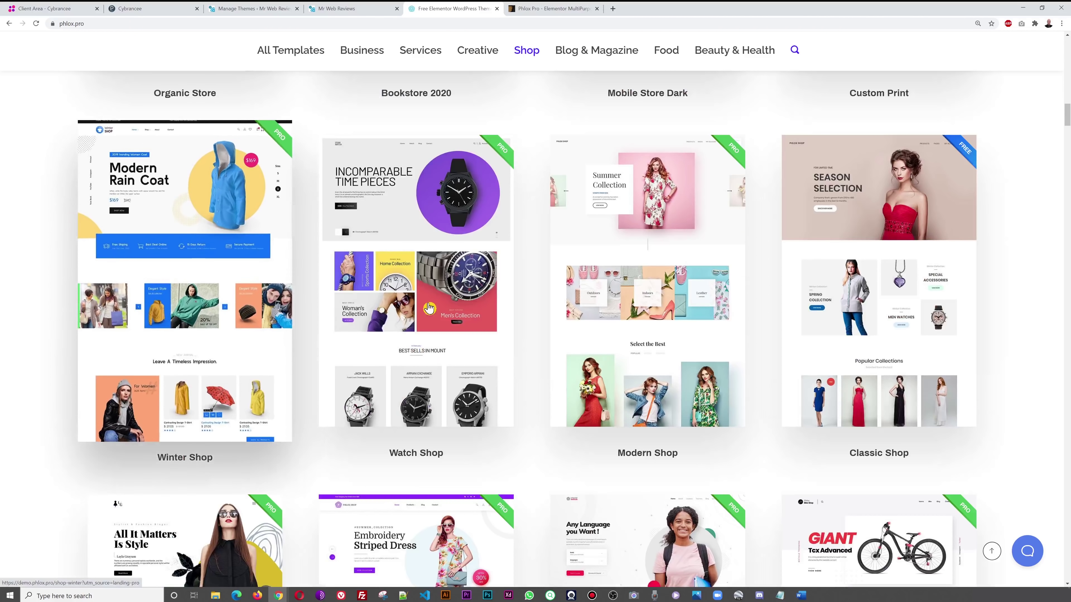
scroll(755, 312, "down", 2)
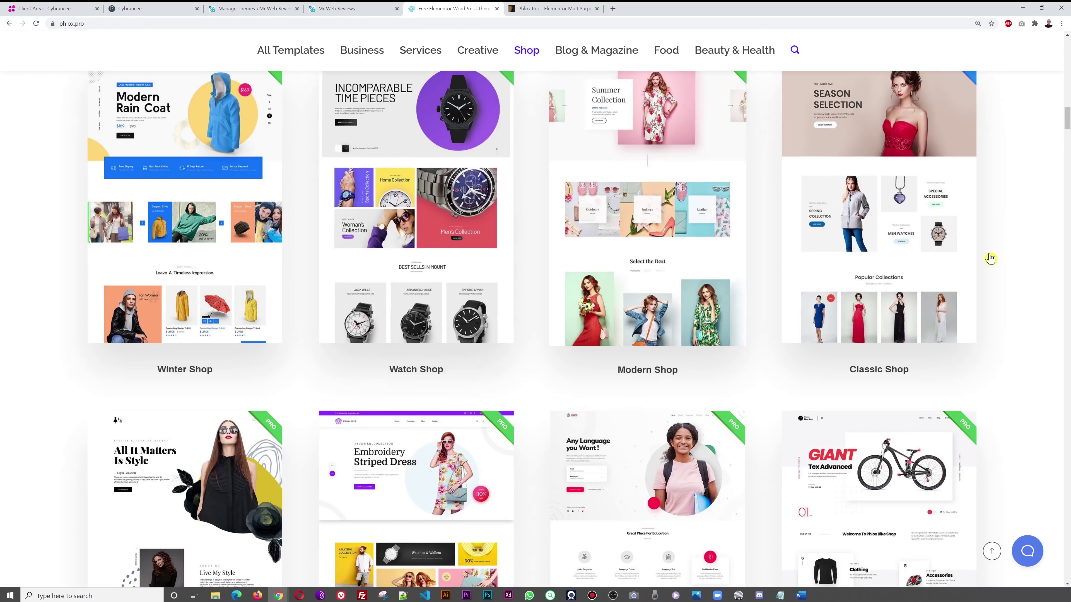
scroll(1011, 259, "down", 7)
scroll(1023, 265, "down", 7)
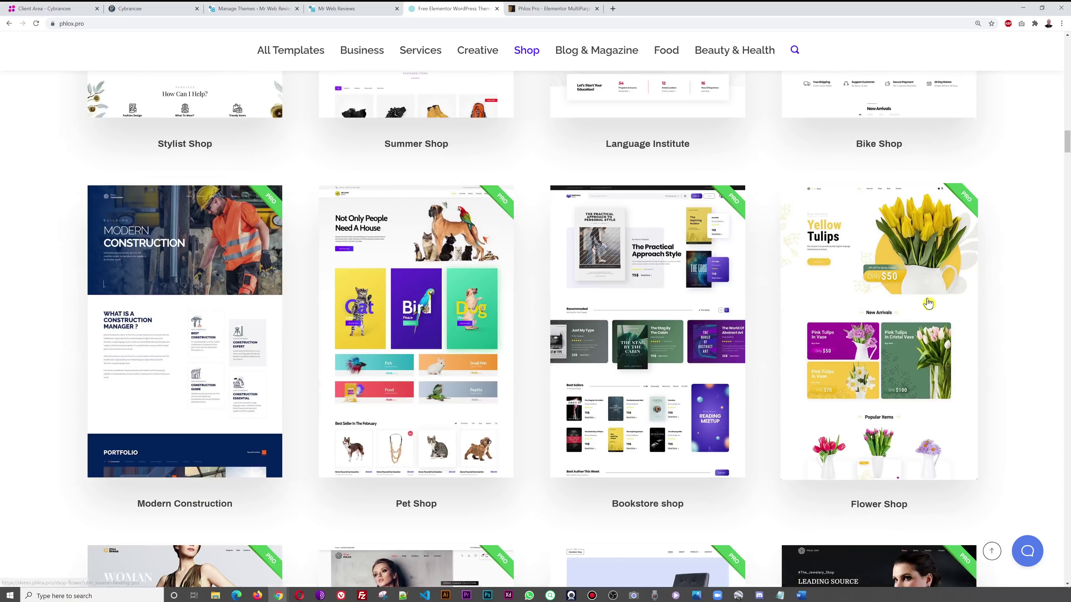
scroll(1016, 258, "down", 3)
scroll(995, 232, "down", 12)
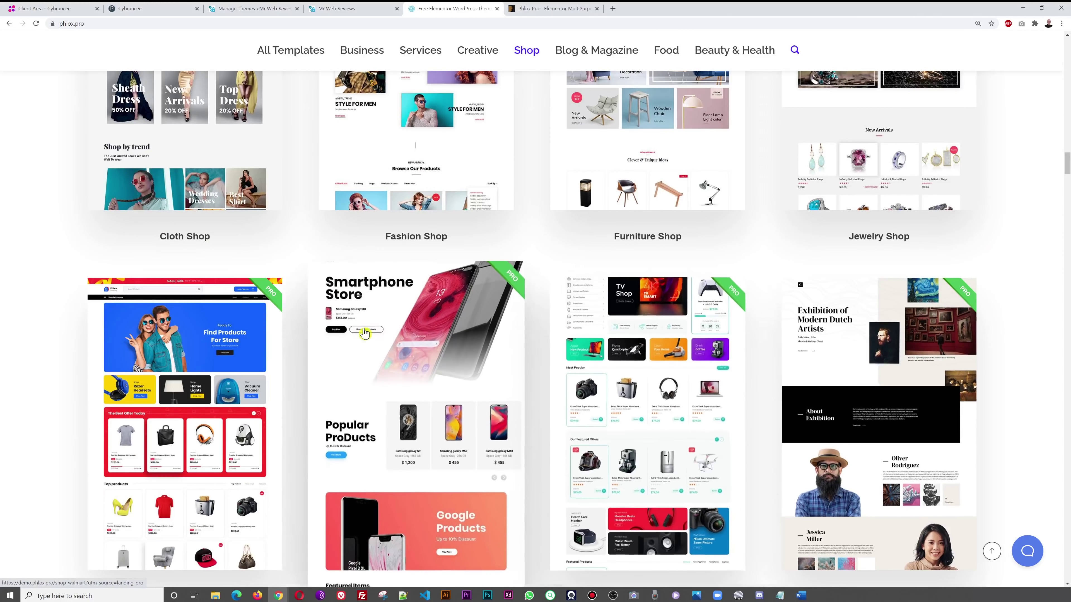
scroll(1011, 257, "up", 15)
scroll(1010, 258, "up", 16)
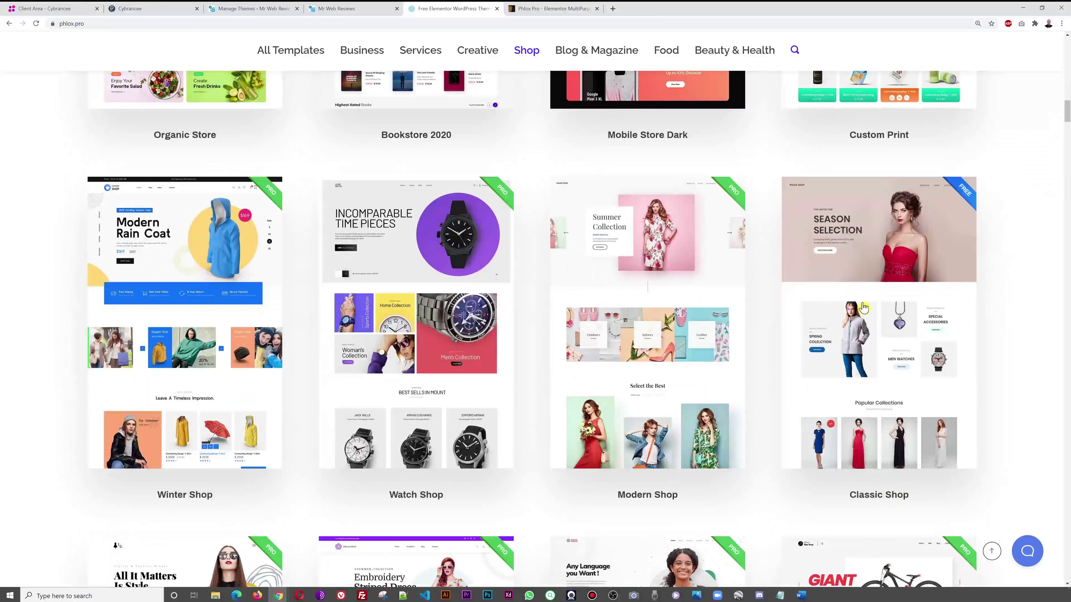
scroll(1027, 273, "up", 10)
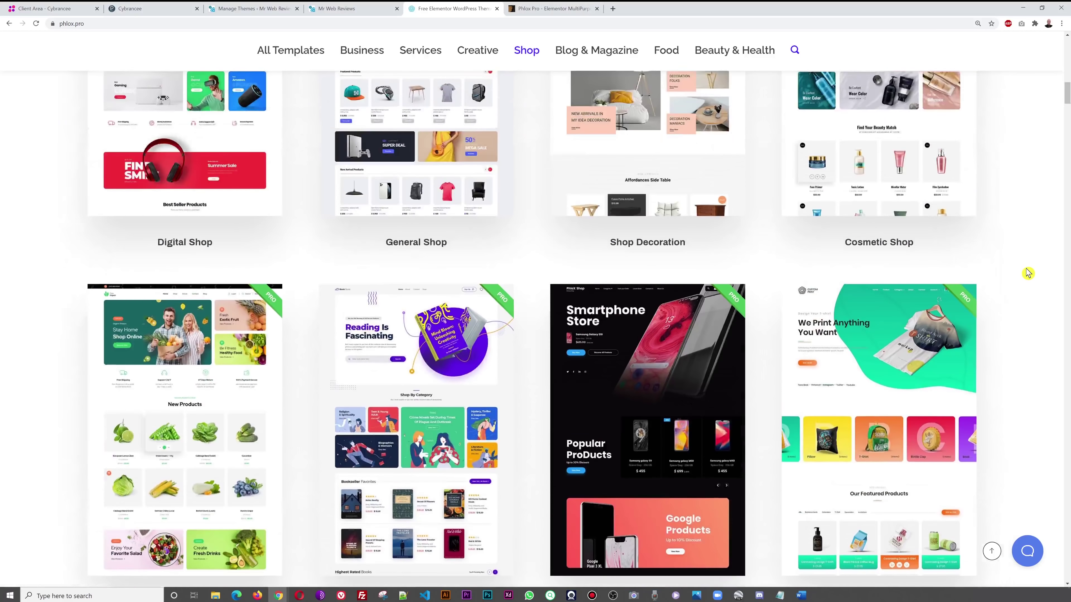
scroll(1028, 273, "up", 6)
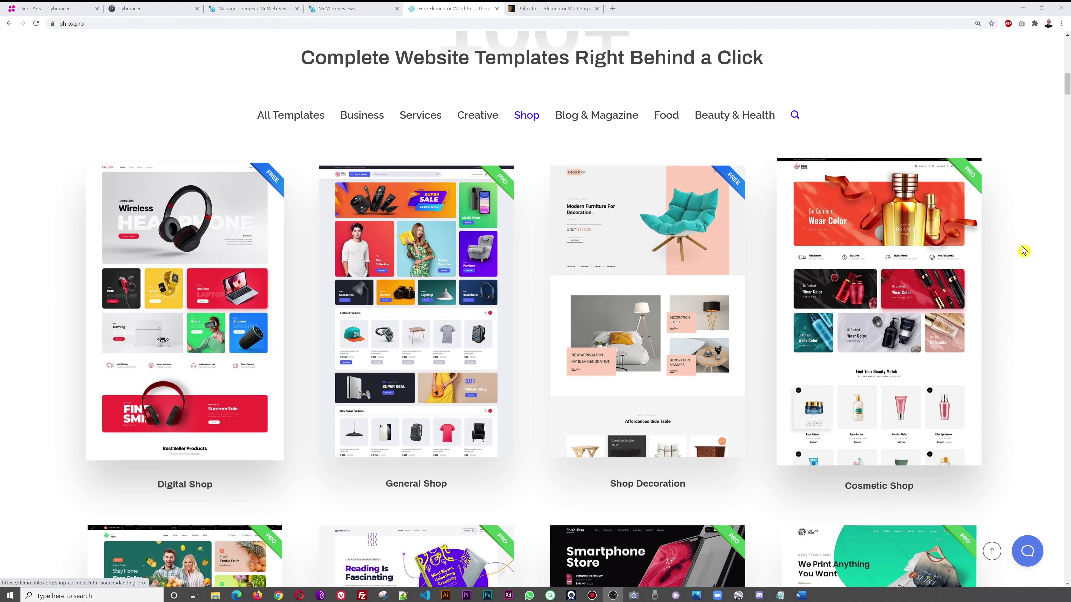
scroll(1024, 304, "down", 10)
scroll(1023, 305, "down", 6)
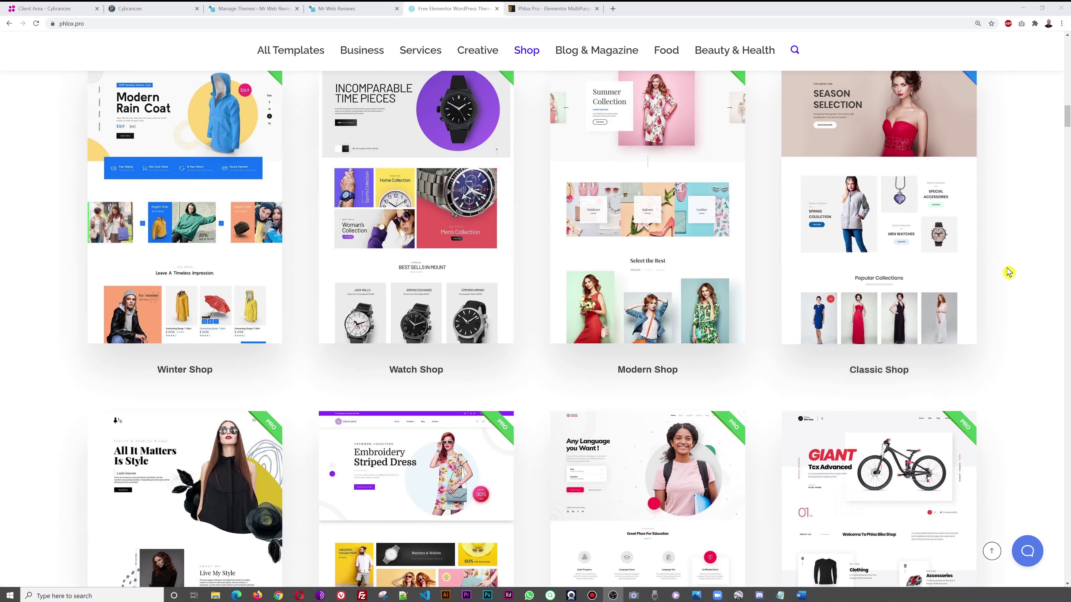
scroll(1008, 272, "up", 7)
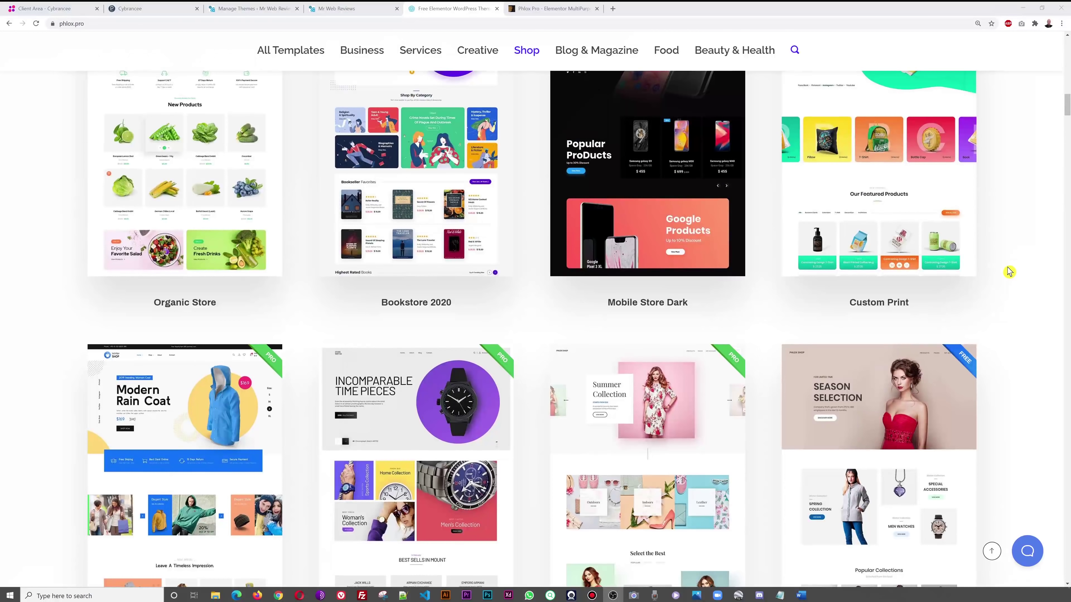
scroll(1009, 271, "up", 11)
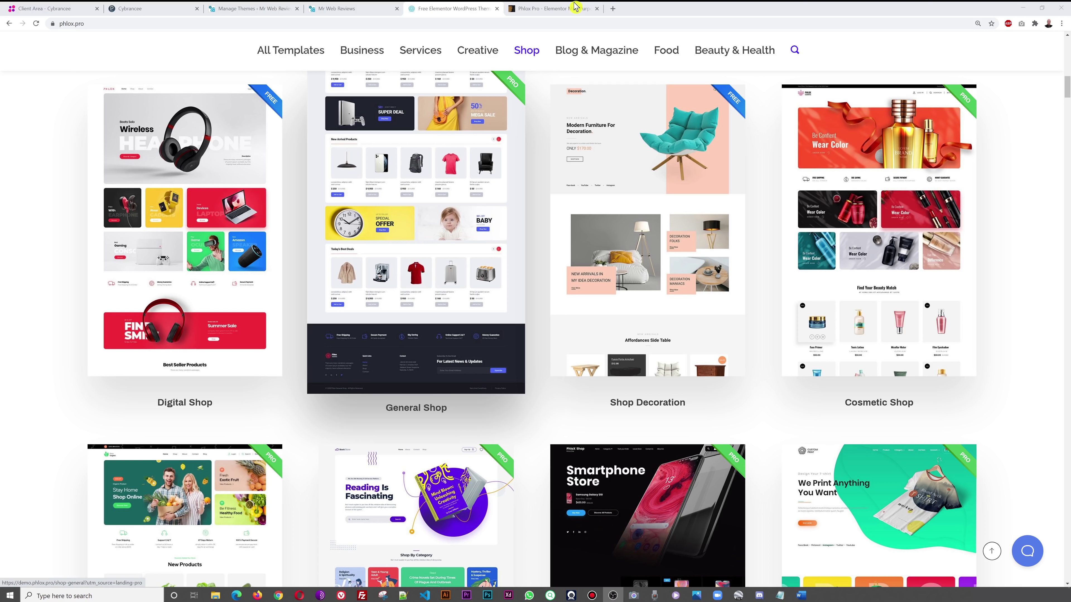
- Glance at the ThemeForest Phlox Pro page, then scroll the phlox.pro template gallery
left_click(576, 7)
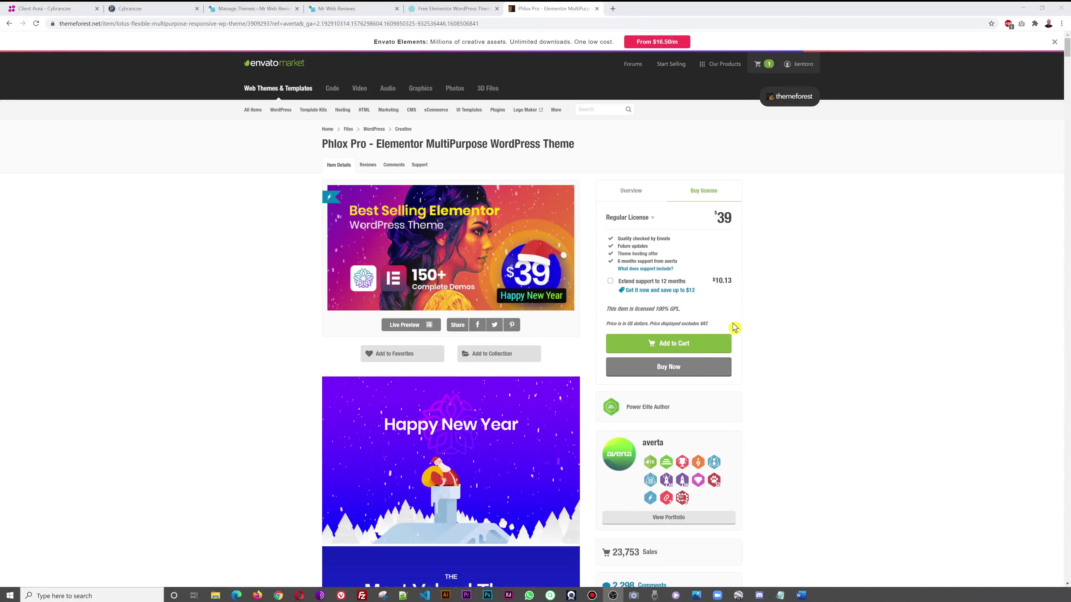
left_click(468, 8)
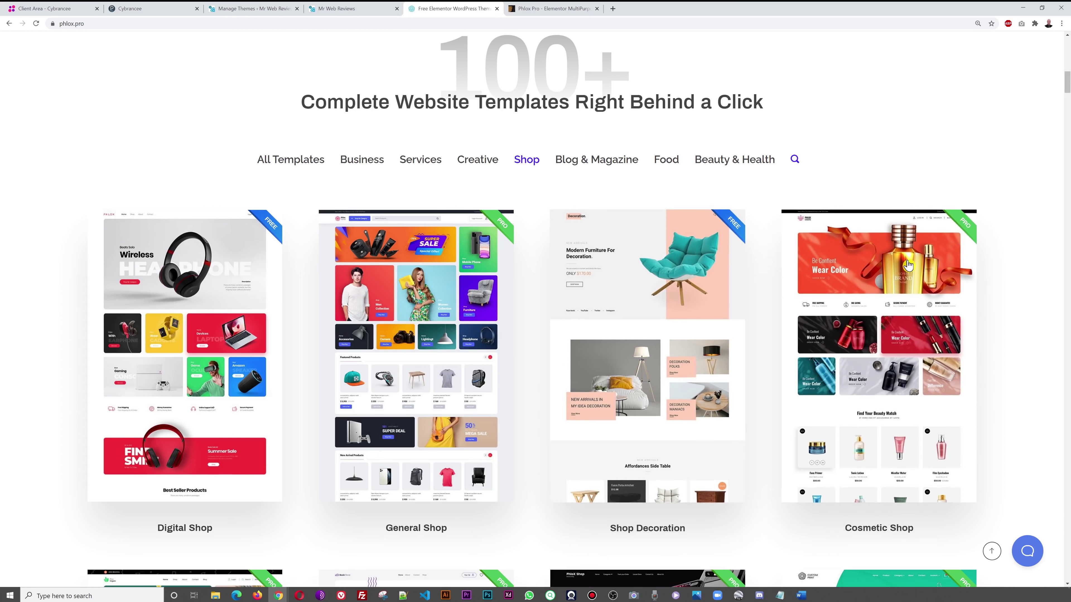
scroll(421, 337, "down", 8)
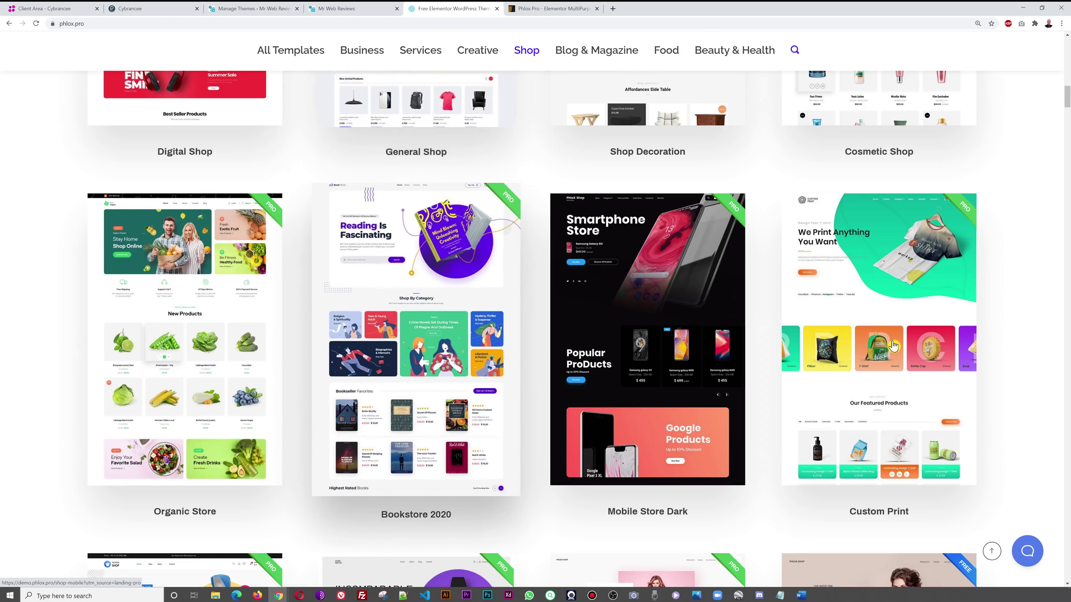
scroll(416, 337, "down", 4)
scroll(464, 253, "down", 6)
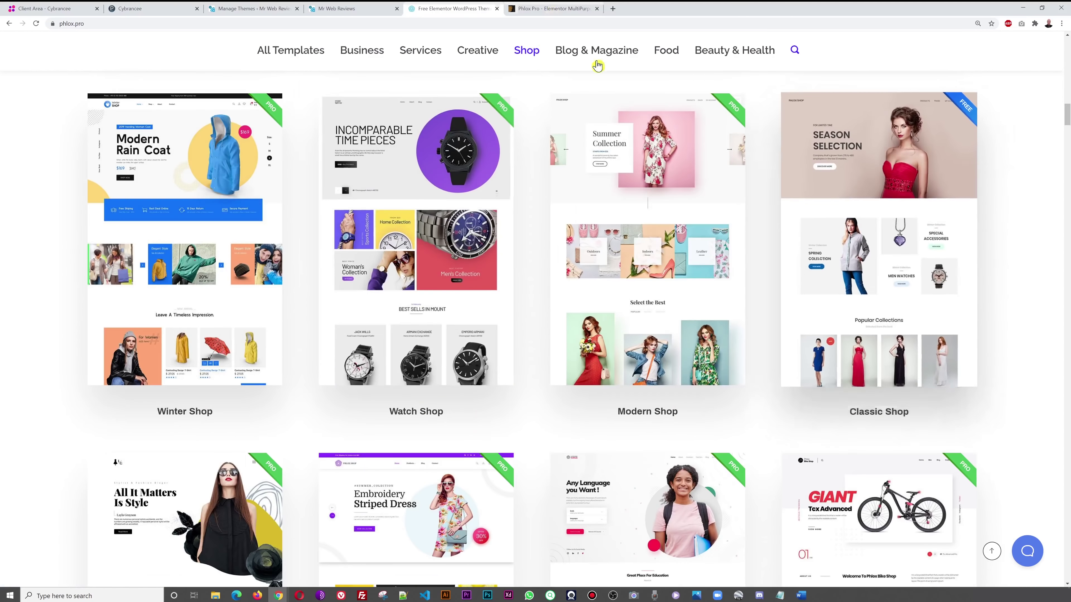
- Read the ThemeForest Phlox Pro description and open its full-screen Live Preview
key("ctrl+Tab")
scroll(858, 300, "down", 10)
scroll(851, 302, "down", 20)
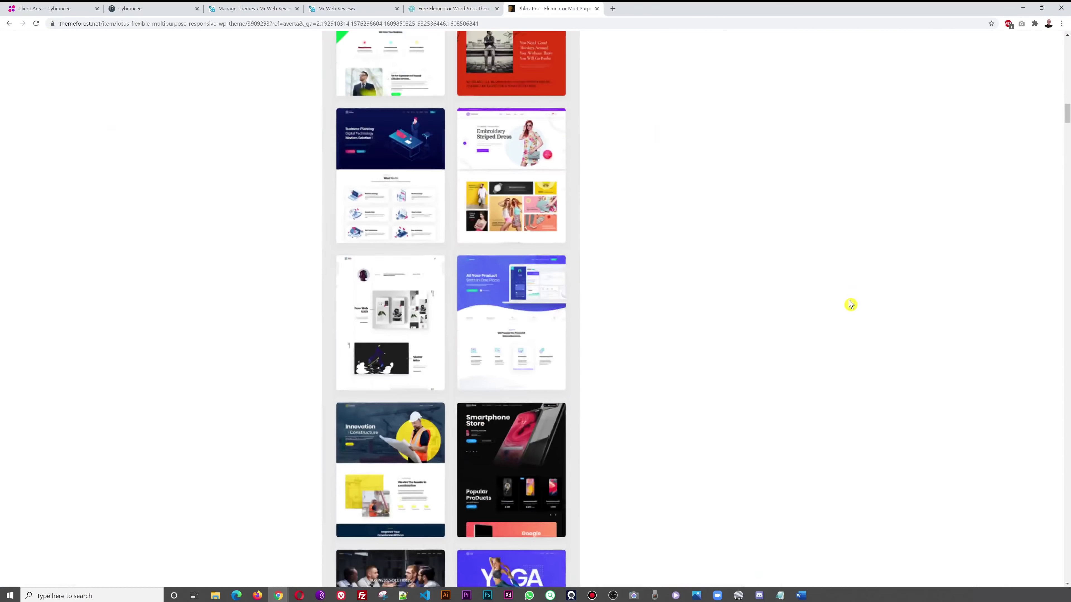
scroll(782, 307, "down", 20)
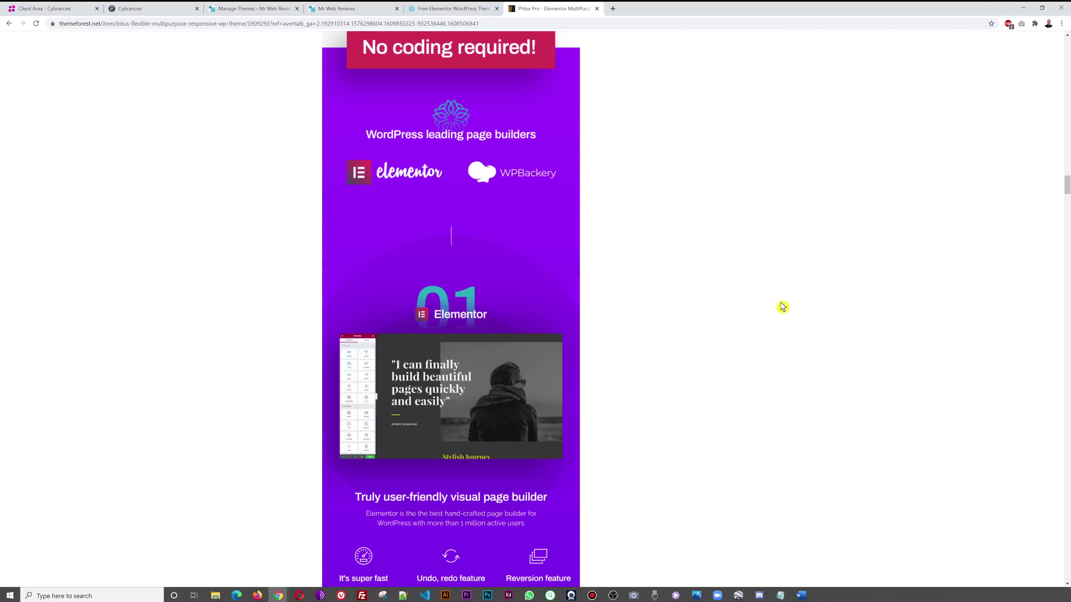
scroll(783, 308, "up", 2)
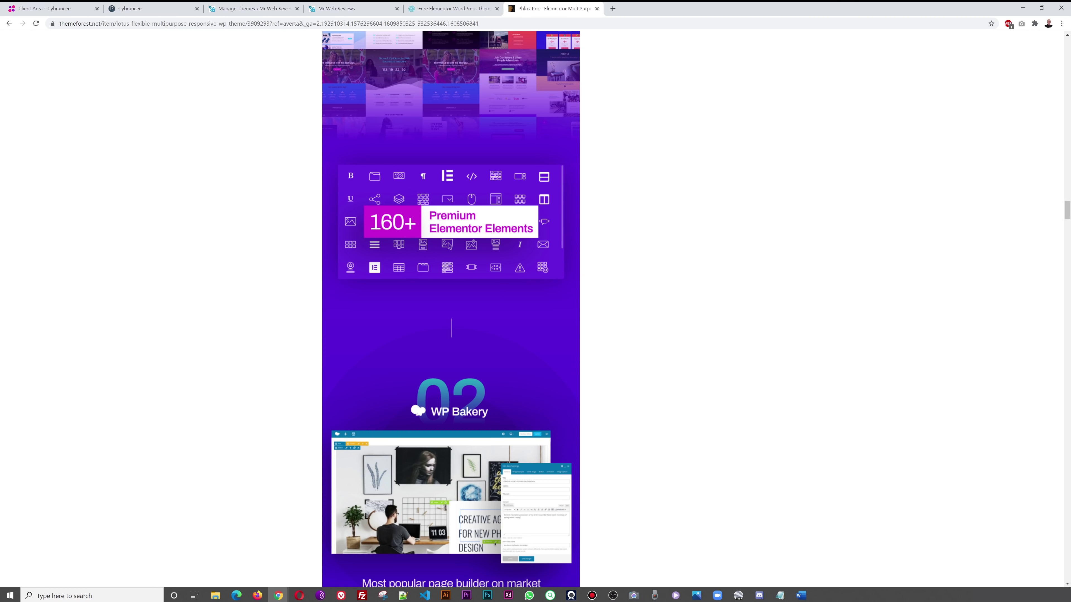
scroll(860, 272, "up", 1)
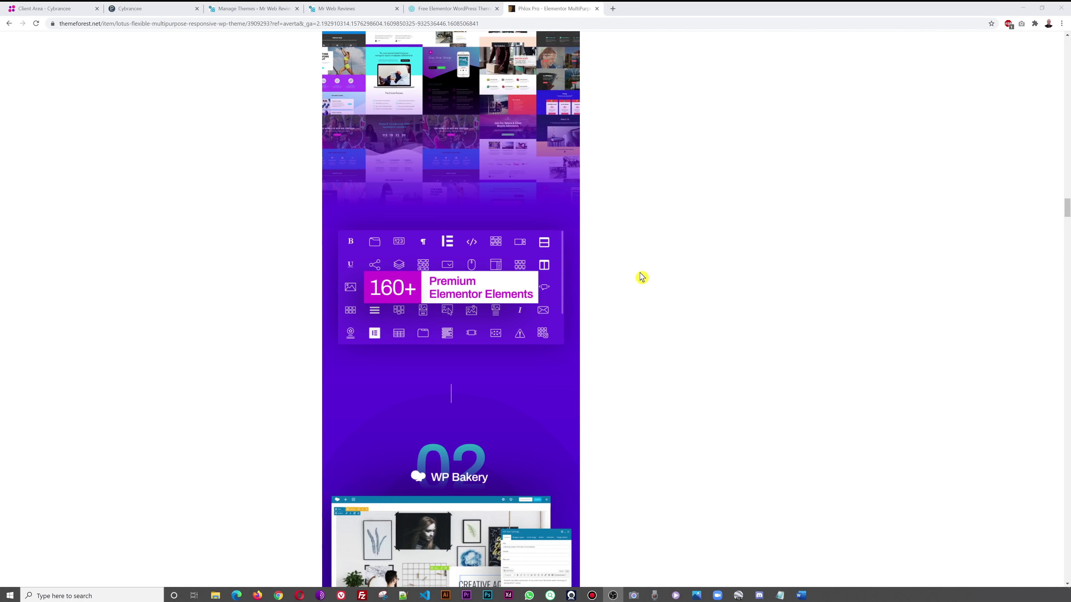
scroll(657, 282, "up", 20)
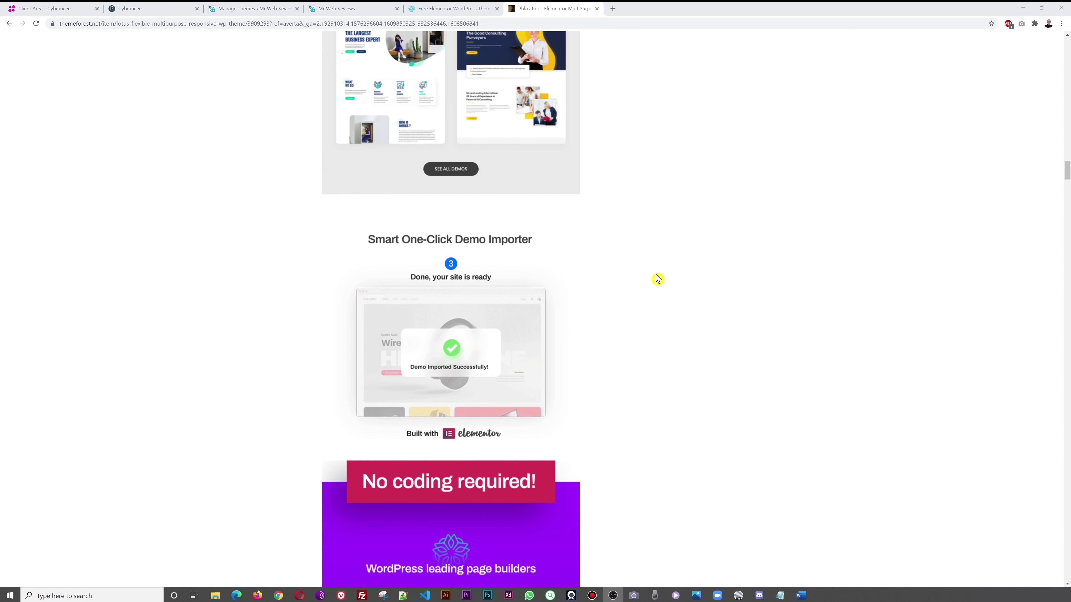
scroll(657, 269, "up", 20)
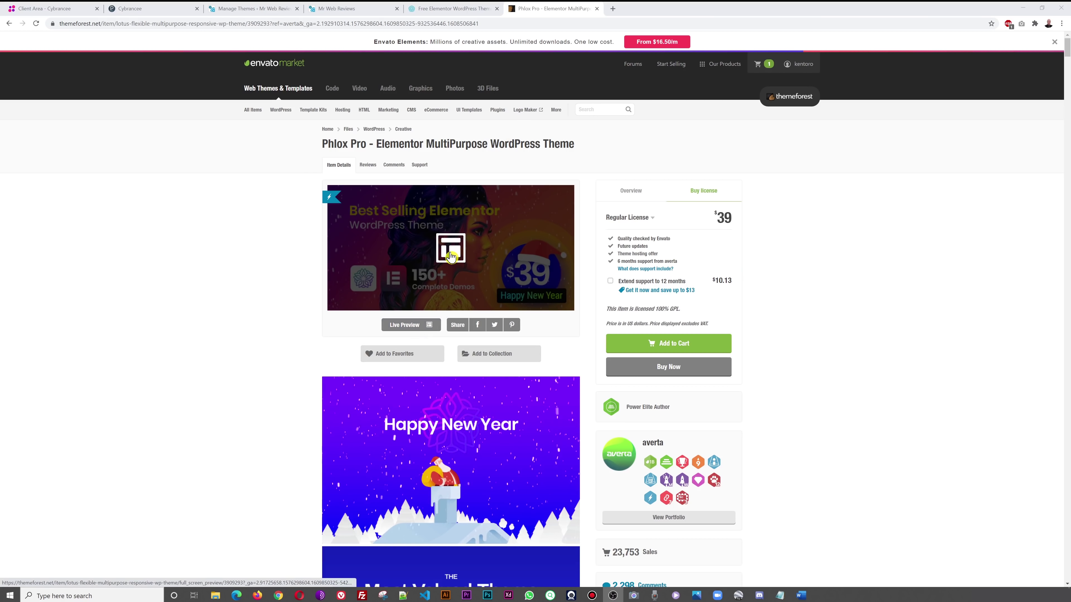
left_click(451, 256)
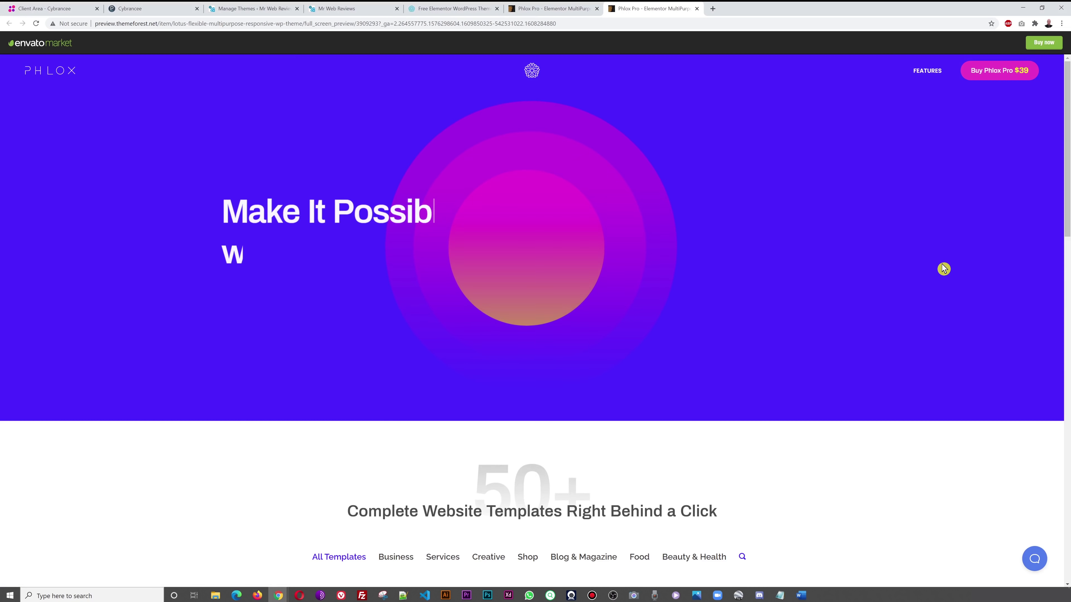
- Filter the Phlox live preview gallery to Shop templates
scroll(944, 268, "down", 9)
scroll(945, 269, "down", 1)
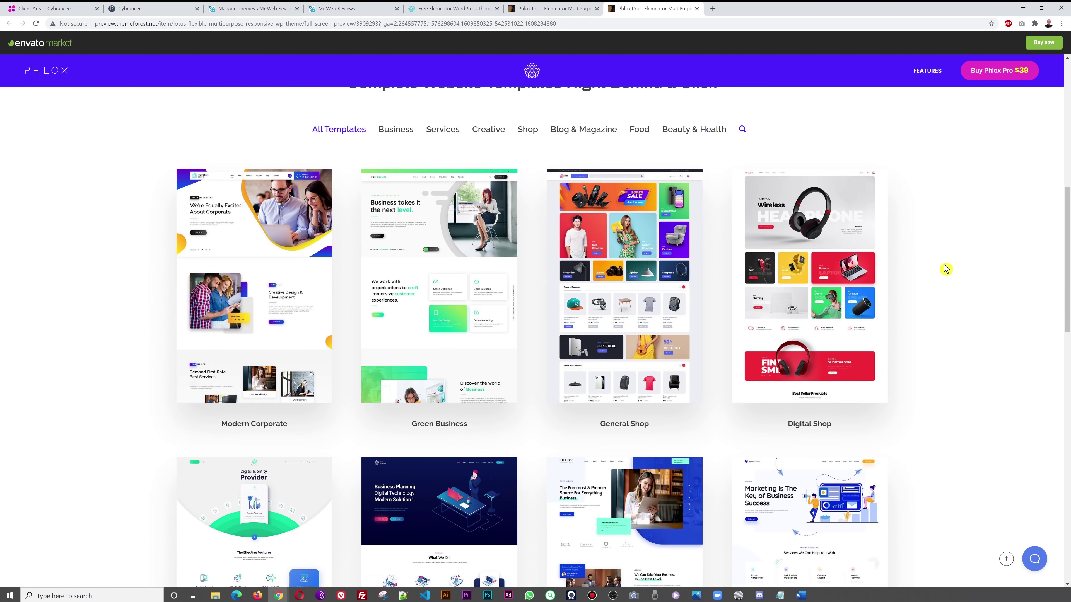
scroll(946, 269, "down", 4)
scroll(945, 269, "up", 4)
left_click(528, 130)
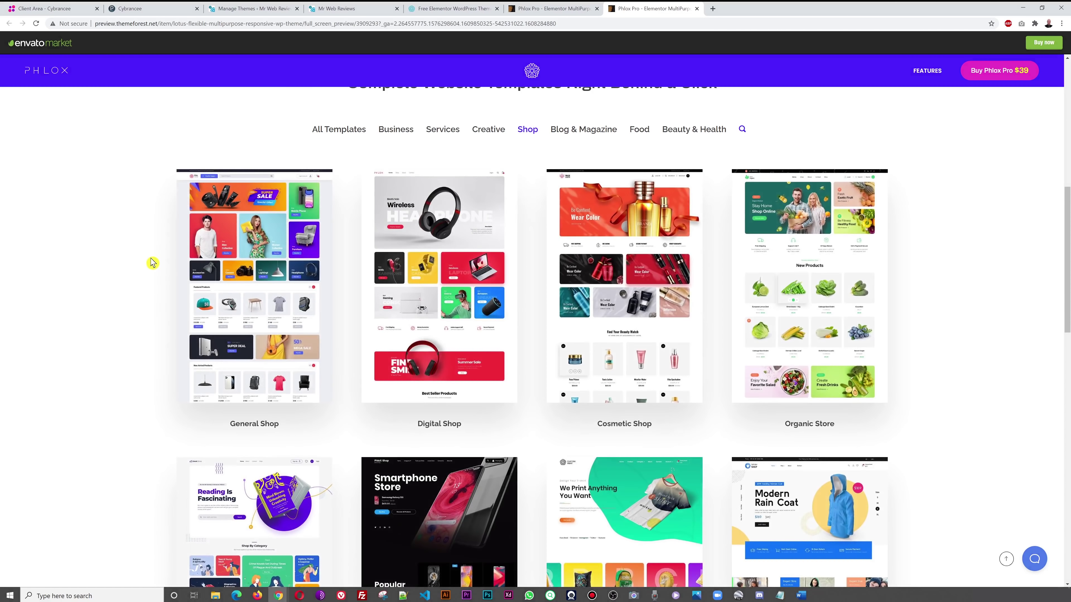
scroll(992, 375, "down", 4)
scroll(1004, 375, "up", 2)
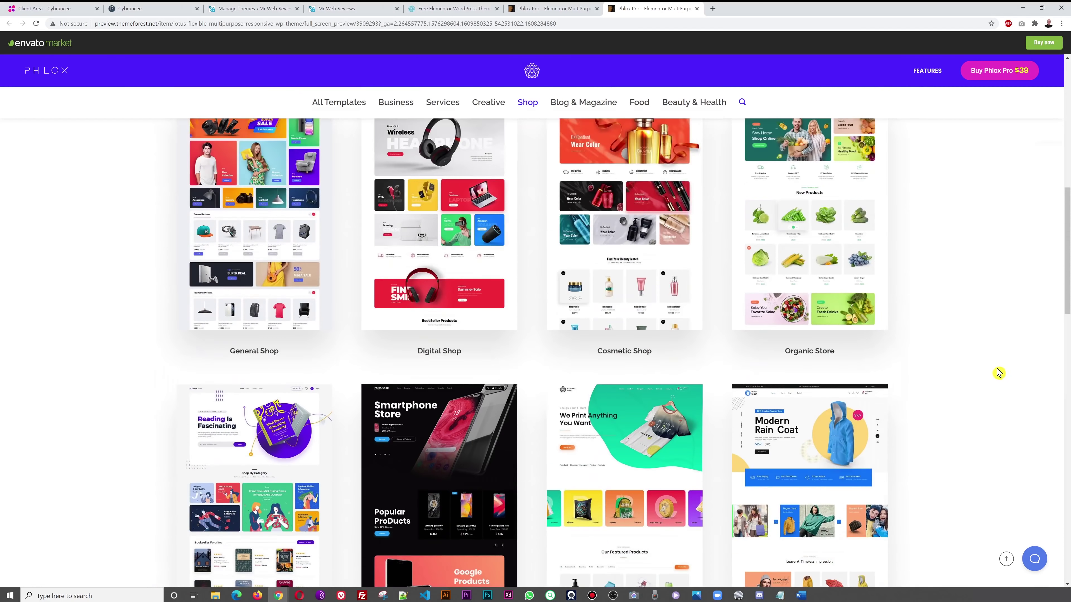
scroll(998, 373, "up", 2)
- Preview the Organic Store demo, then return to the Mr Web Reviews site
left_click(797, 308)
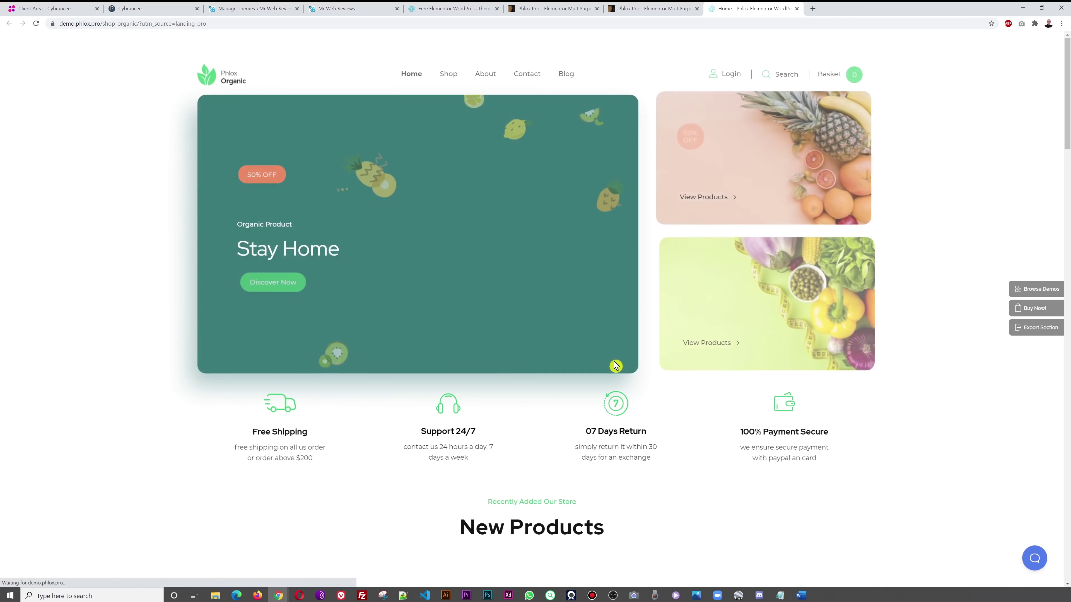
scroll(934, 224, "down", 9)
scroll(933, 225, "up", 9)
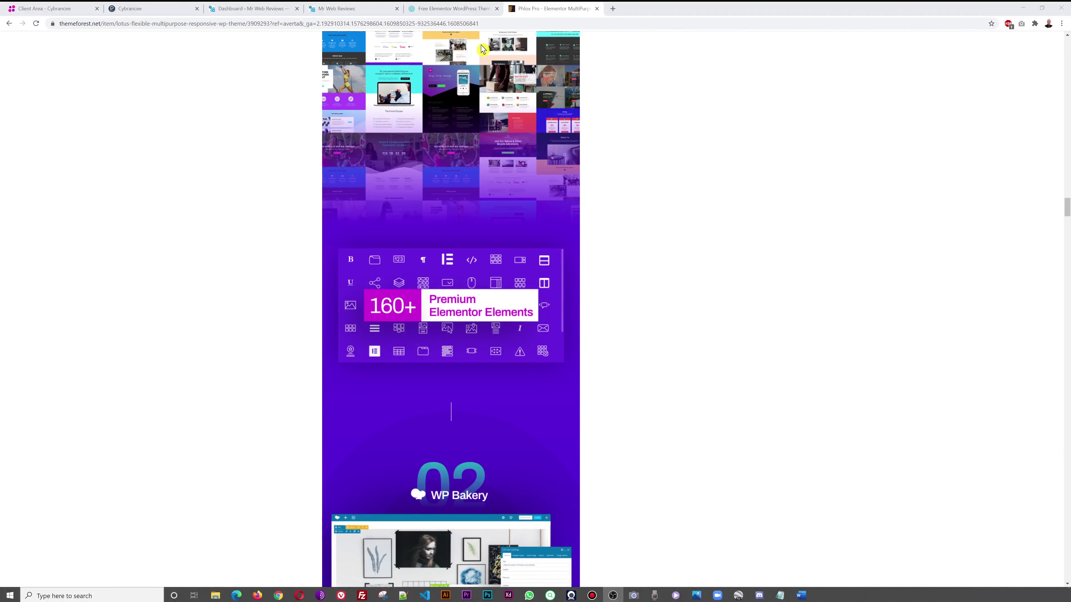
left_click(452, 10)
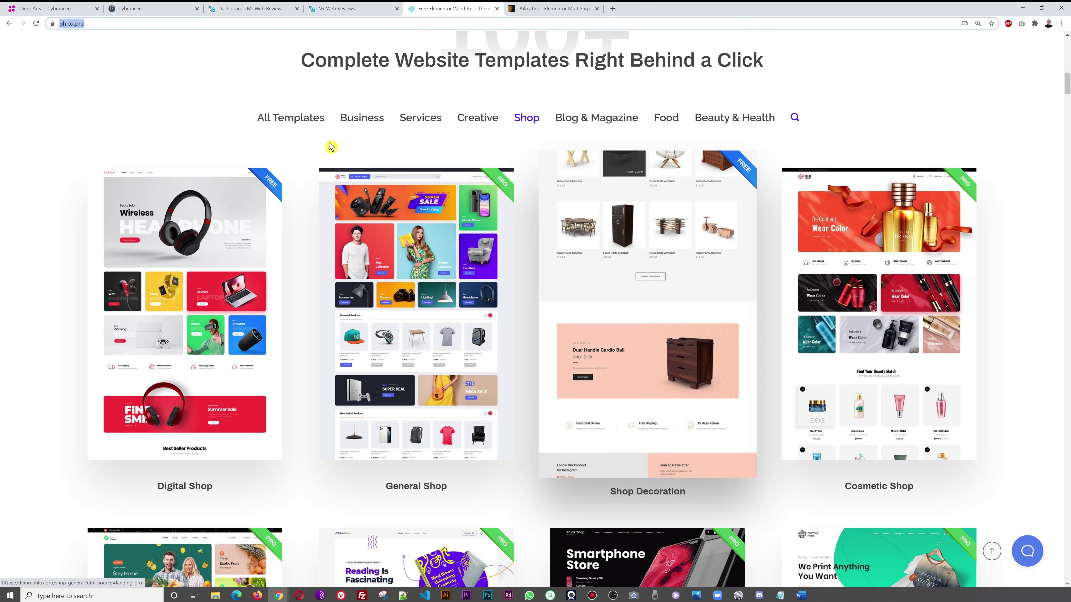
left_click(347, 8)
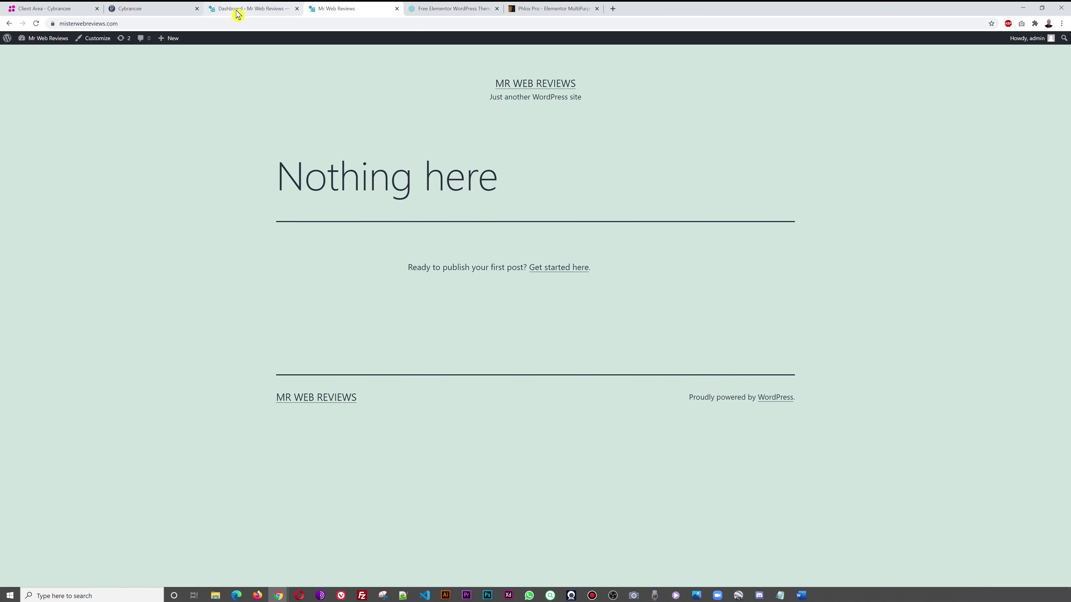
- Search the WordPress theme directory for 'phlox' under Appearance > Themes > Add New
left_click(239, 9)
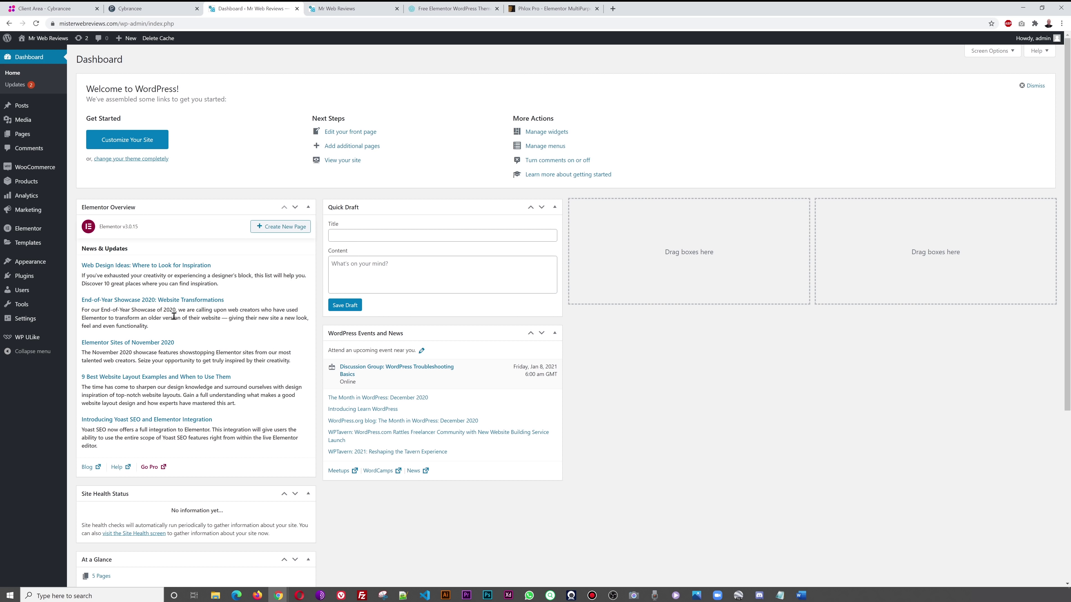
mouse_move(28, 264)
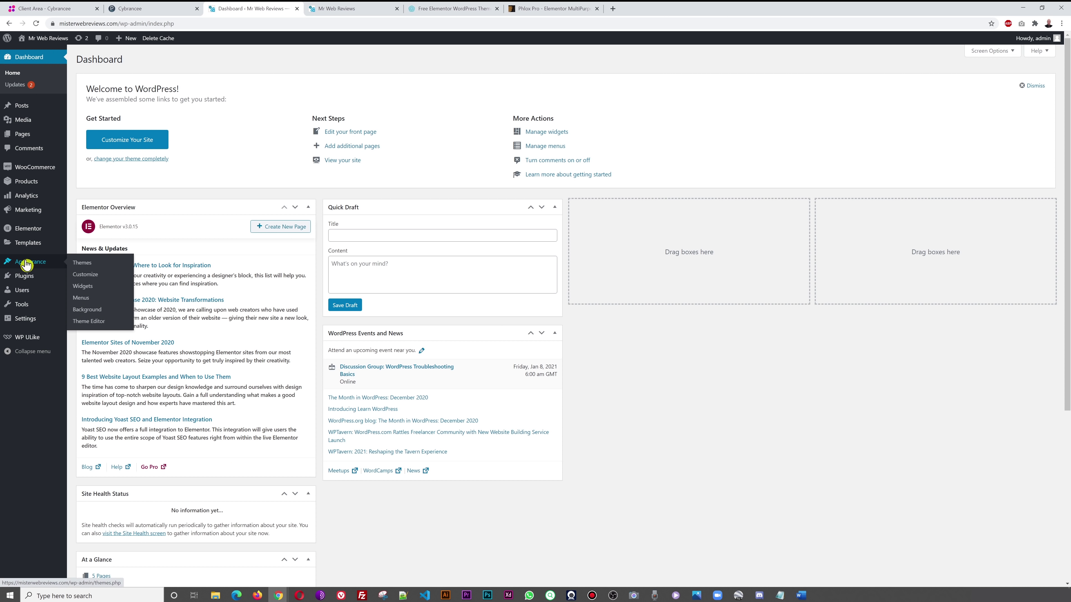
left_click(83, 263)
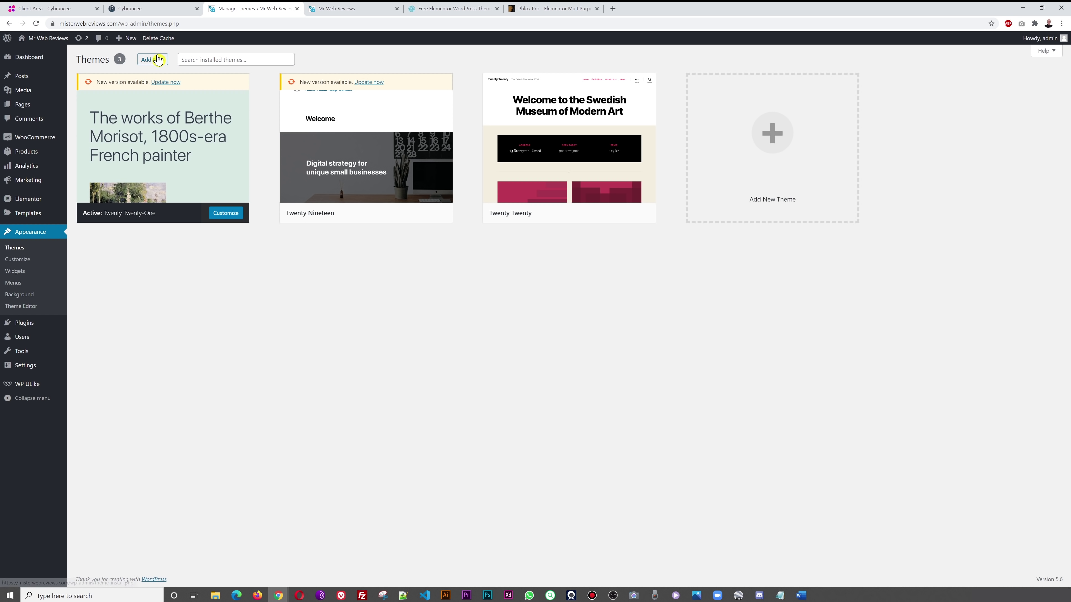
left_click(158, 63)
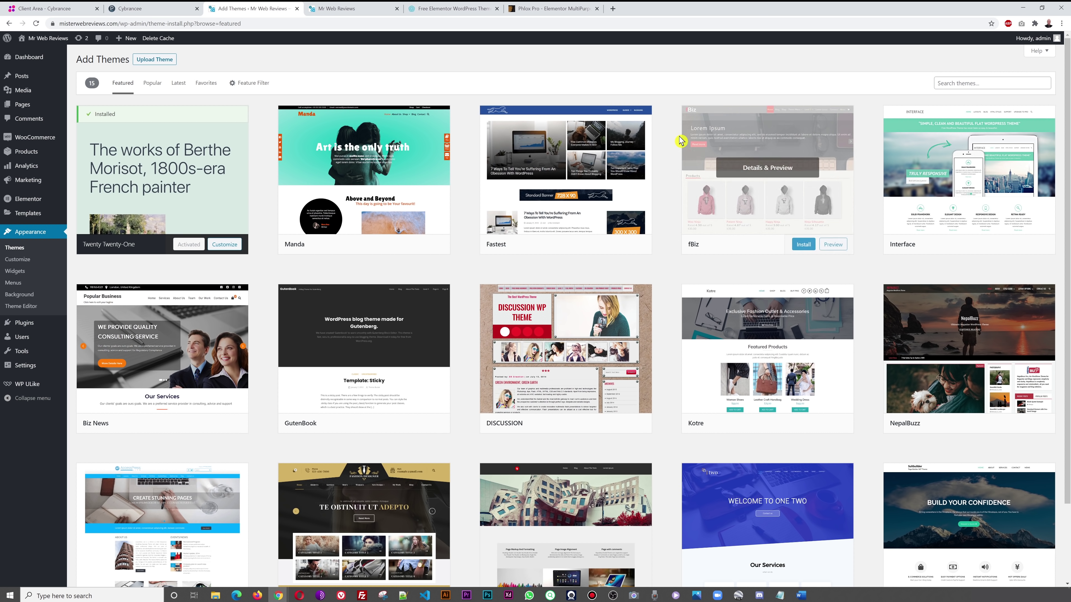
left_click(985, 83)
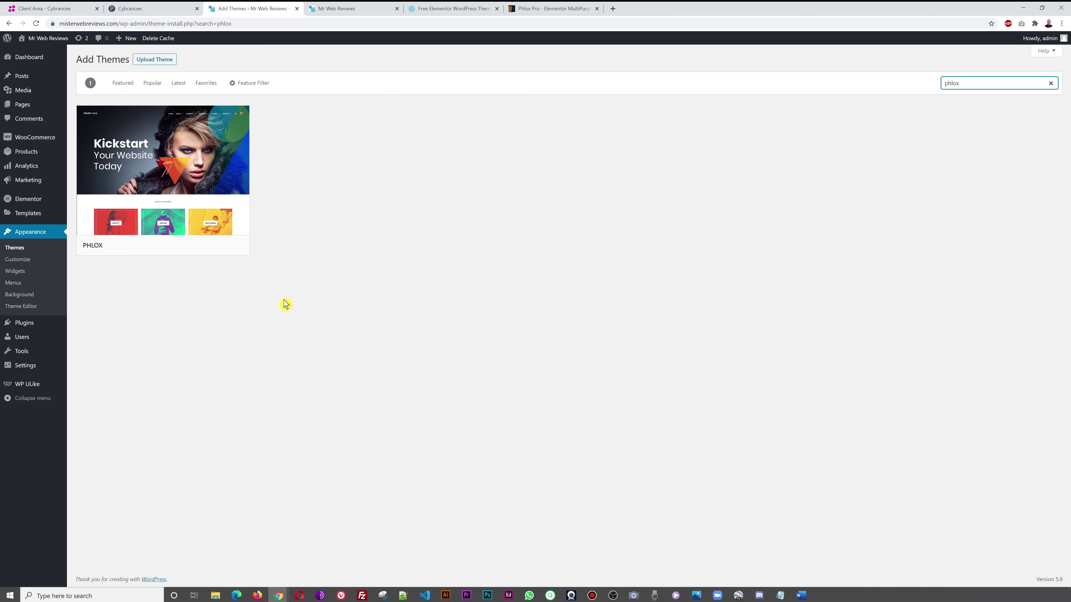
- Install and activate the PHLOX theme
mouse_move(220, 166)
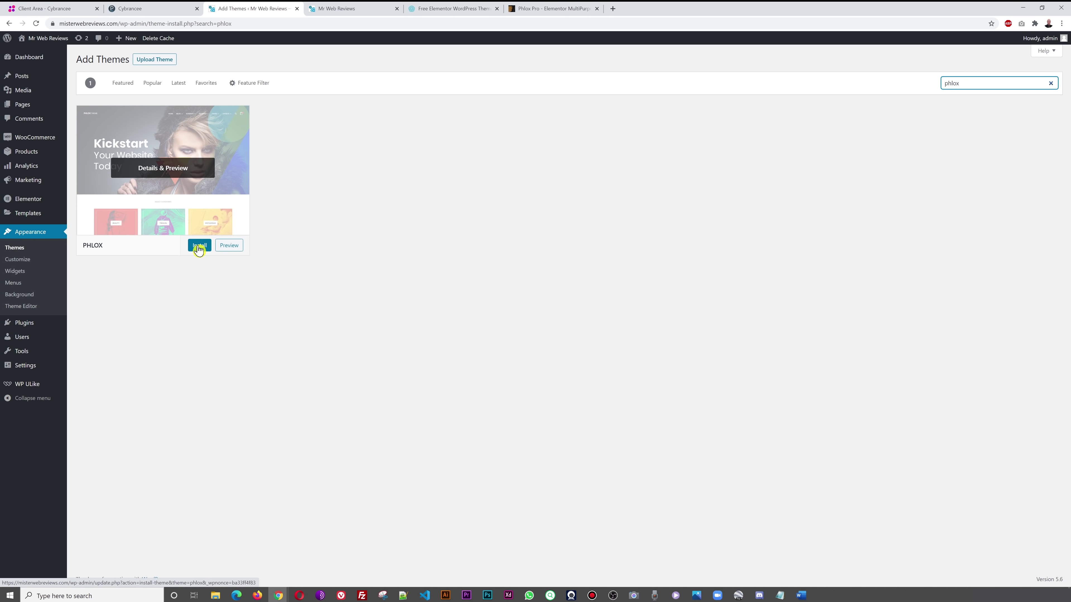
left_click(198, 247)
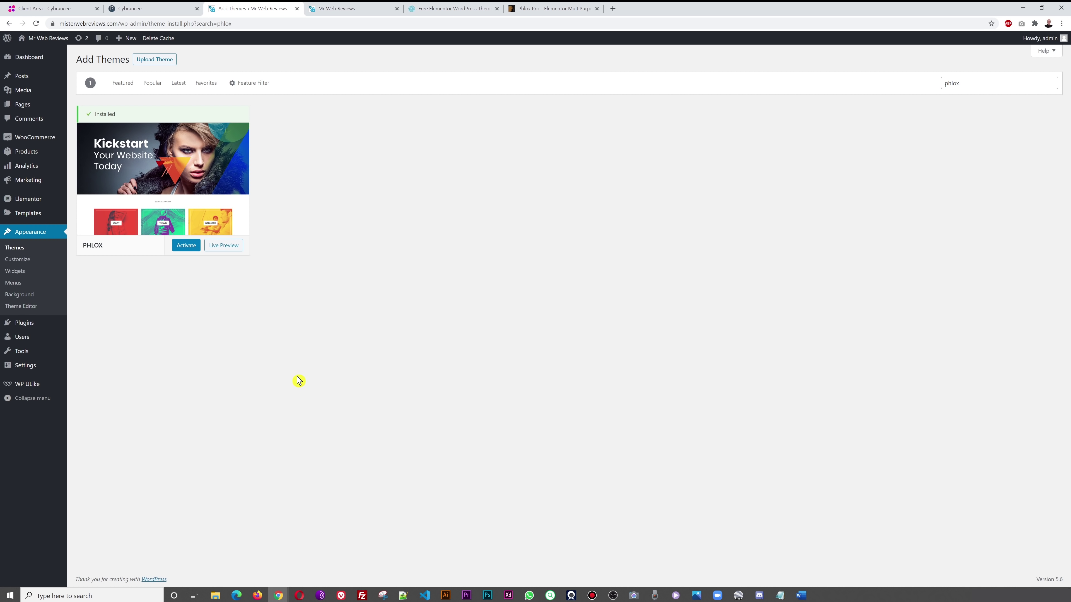
left_click(186, 245)
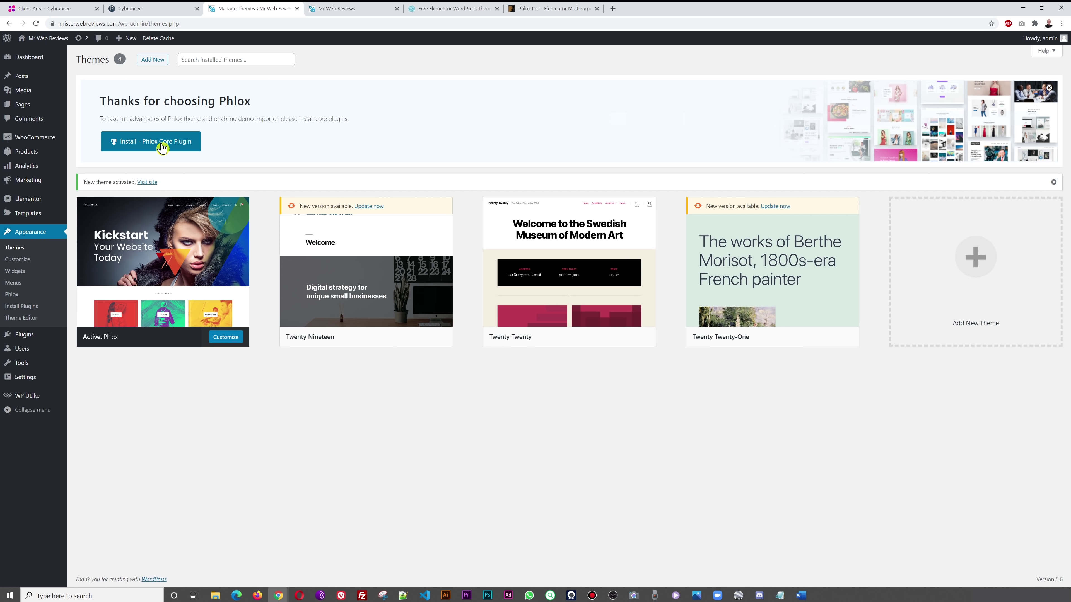
- Install the Phlox Core plugin and zoom the browser page in
left_click(162, 147)
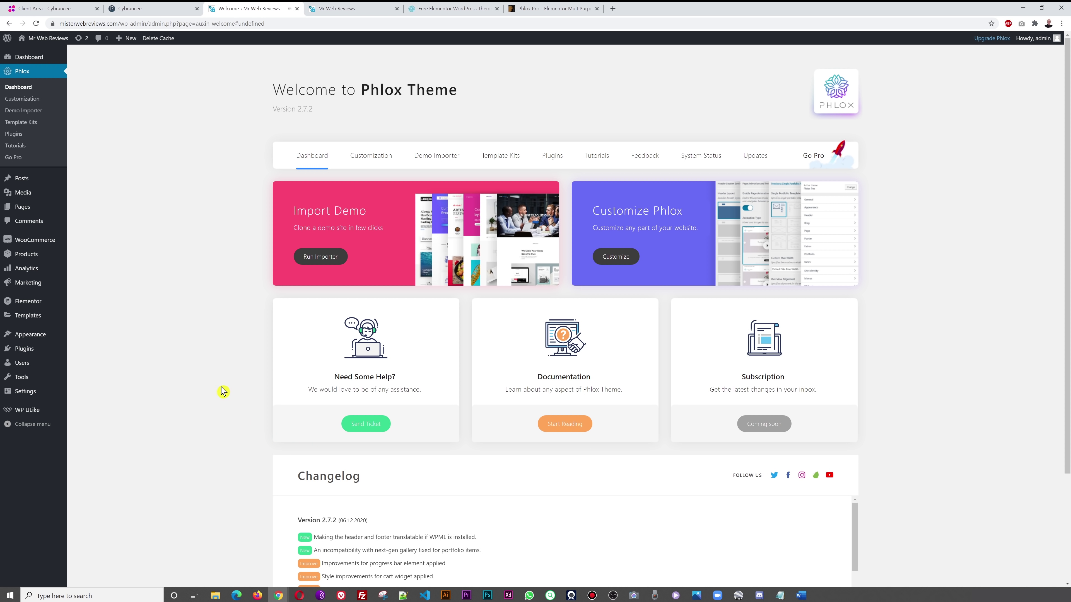
left_click(1062, 24)
left_click(1036, 101)
left_click(1037, 101)
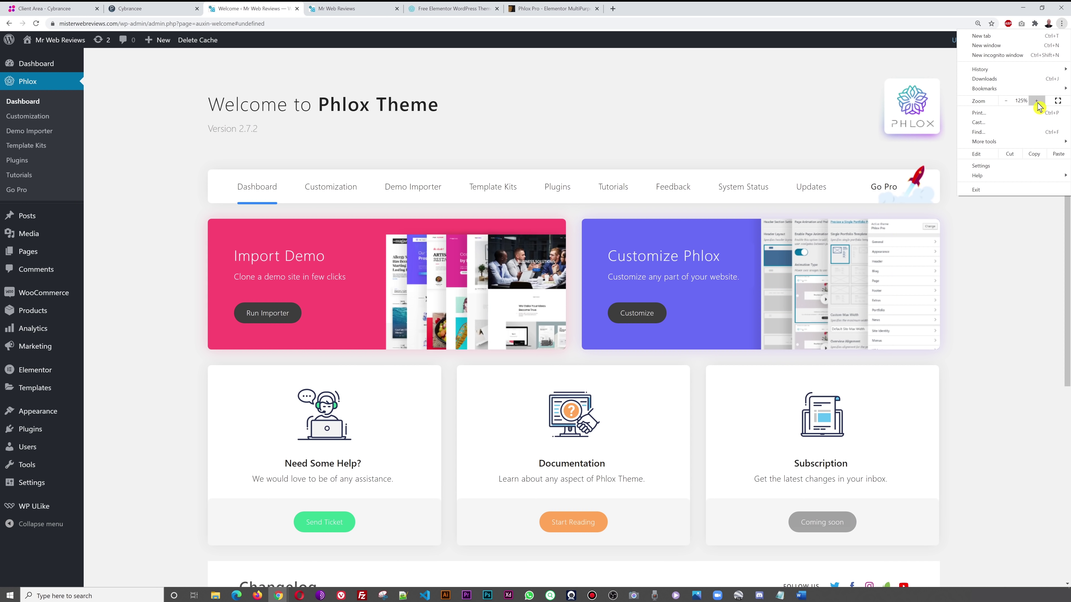
left_click(1000, 241)
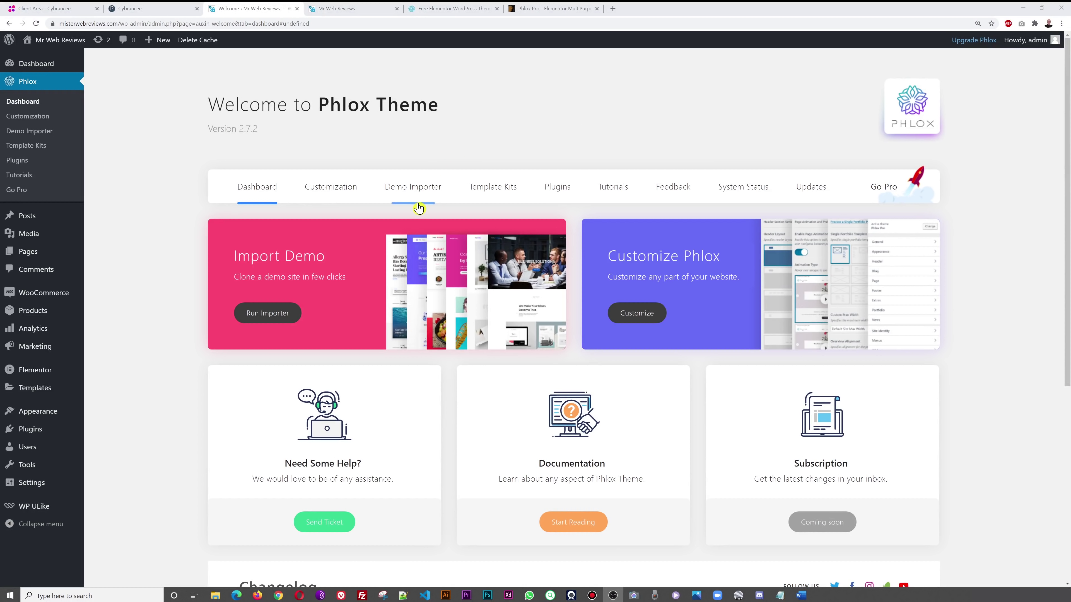
- Open the Phlox Demo Importer and scroll down to the Shop Decoration demo
left_click(414, 194)
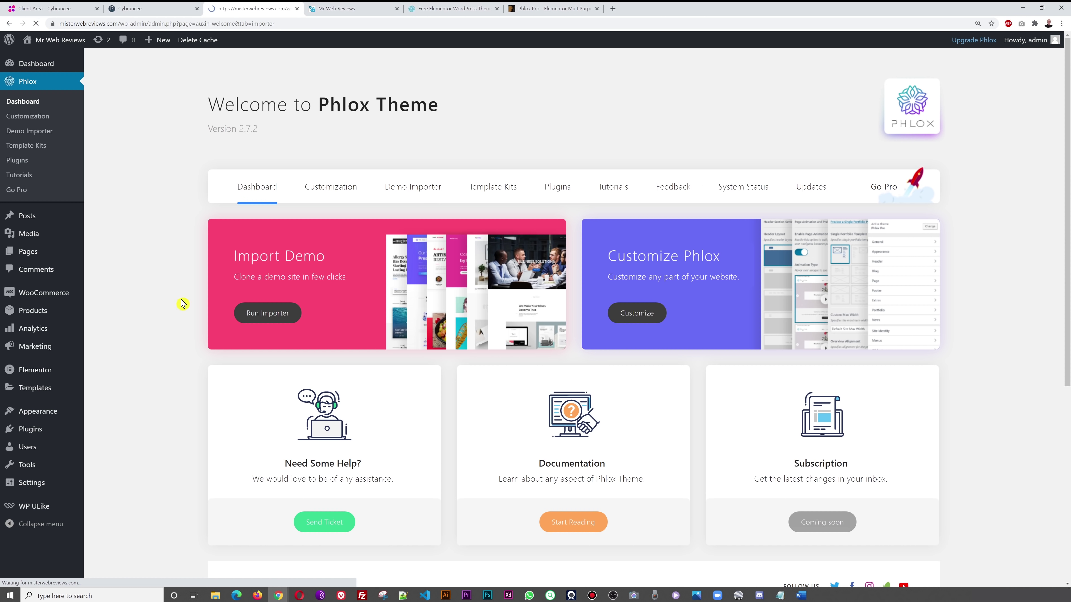
scroll(170, 305, "down", 6)
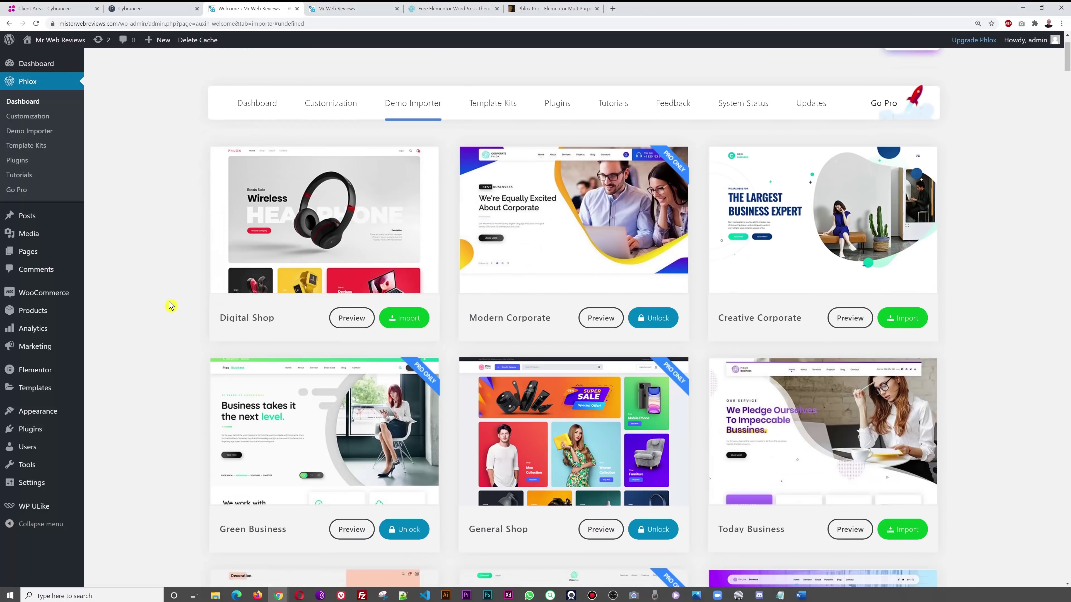
scroll(168, 304, "down", 3)
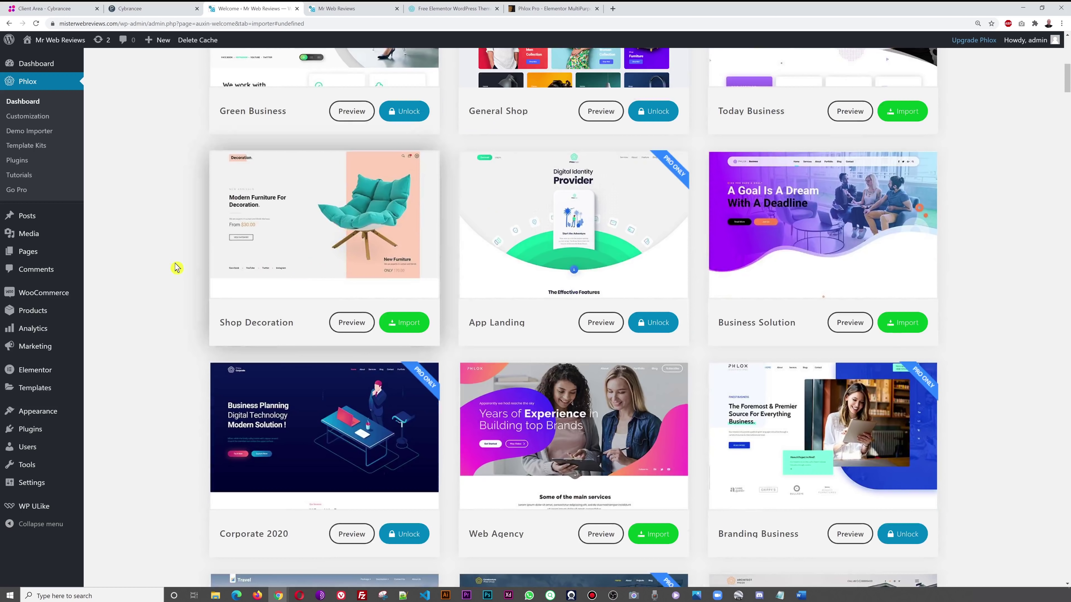
scroll(177, 266, "up", 5)
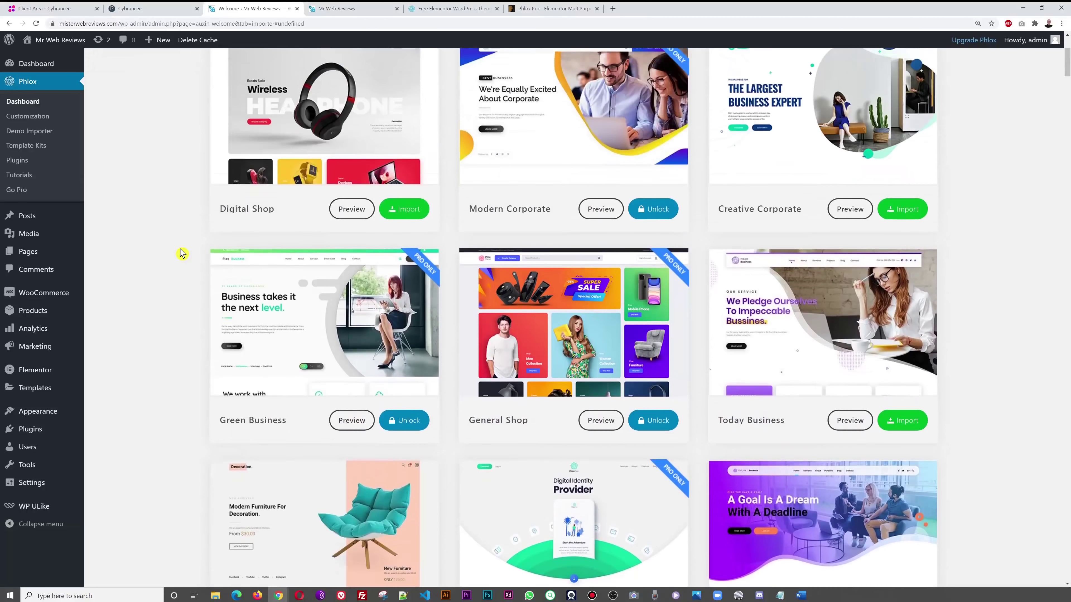
scroll(182, 254, "up", 1)
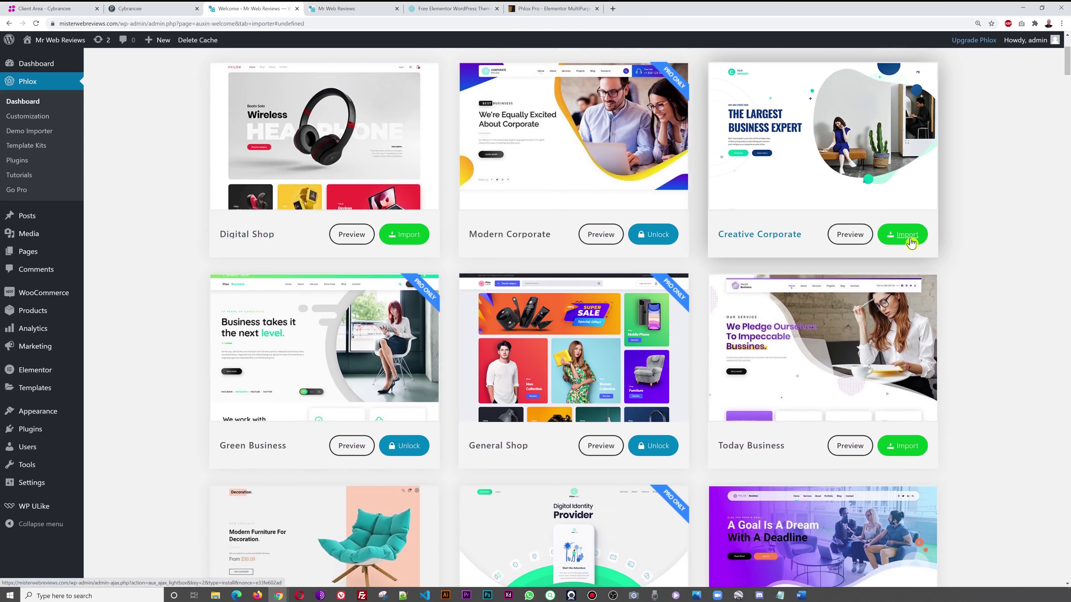
scroll(471, 482, "down", 3)
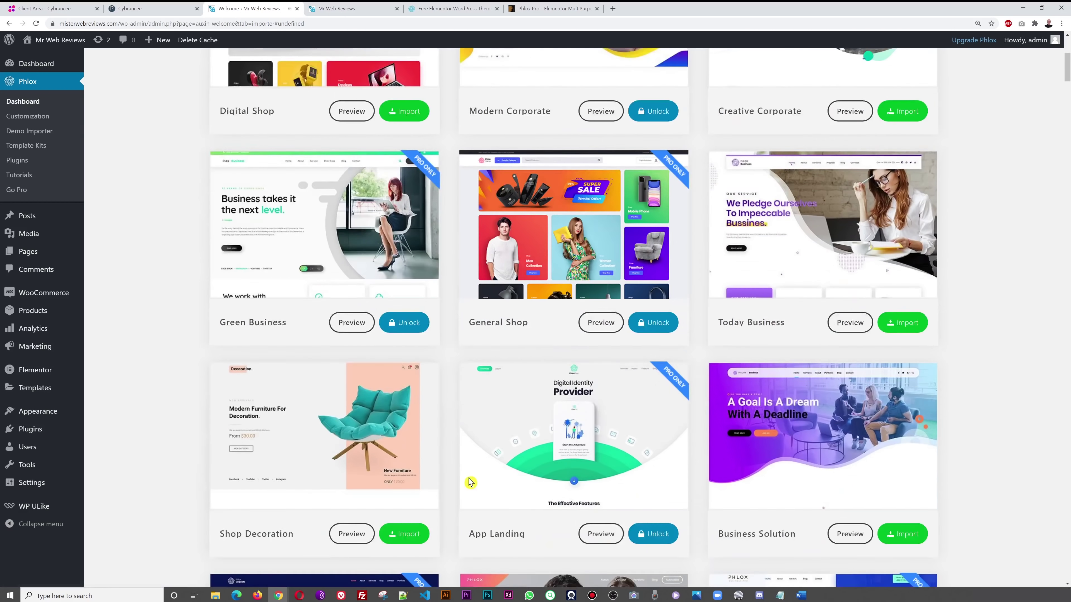
scroll(470, 482, "down", 3)
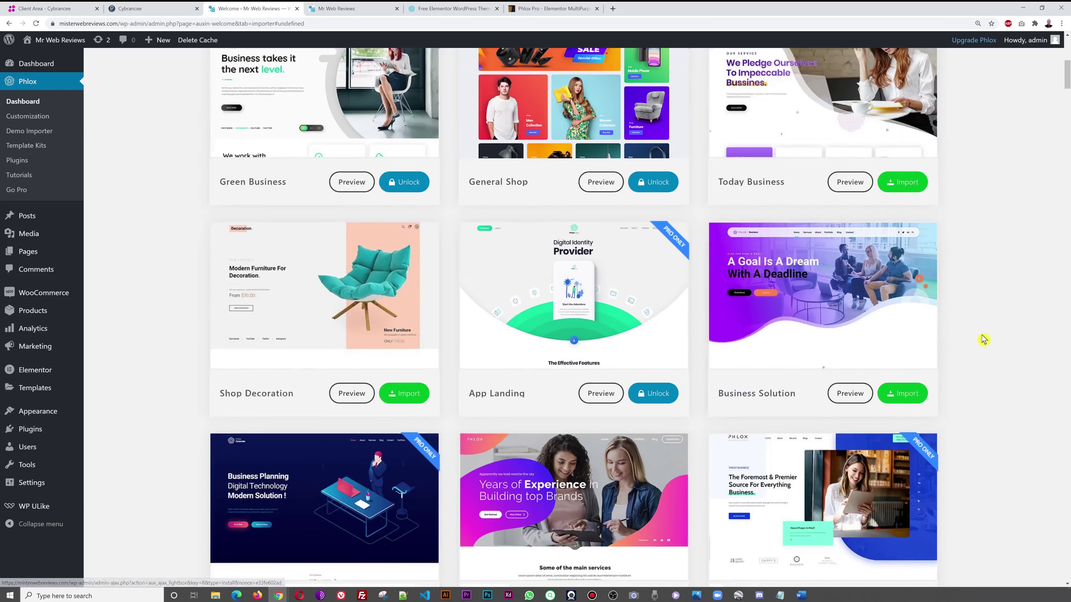
scroll(983, 339, "down", 12)
scroll(822, 211, "down", 10)
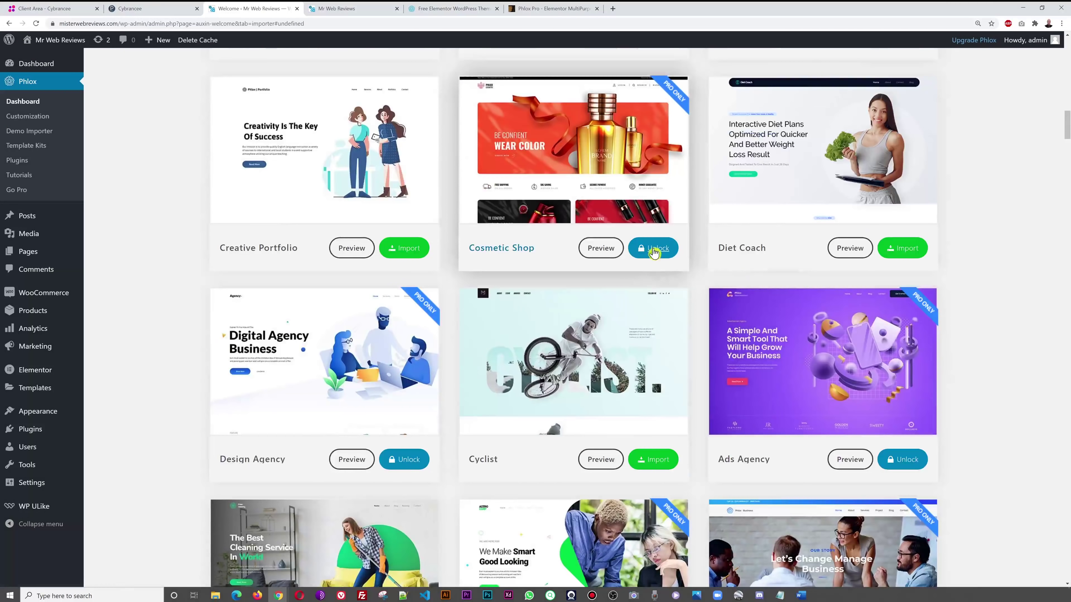
scroll(968, 372, "up", 8)
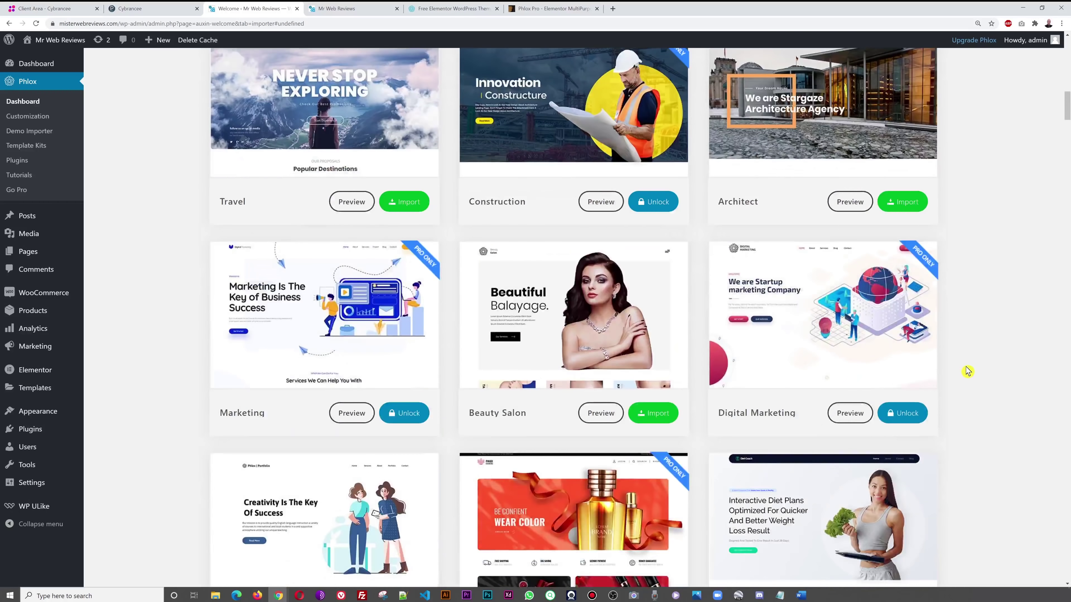
scroll(968, 371, "up", 12)
scroll(967, 373, "down", 3)
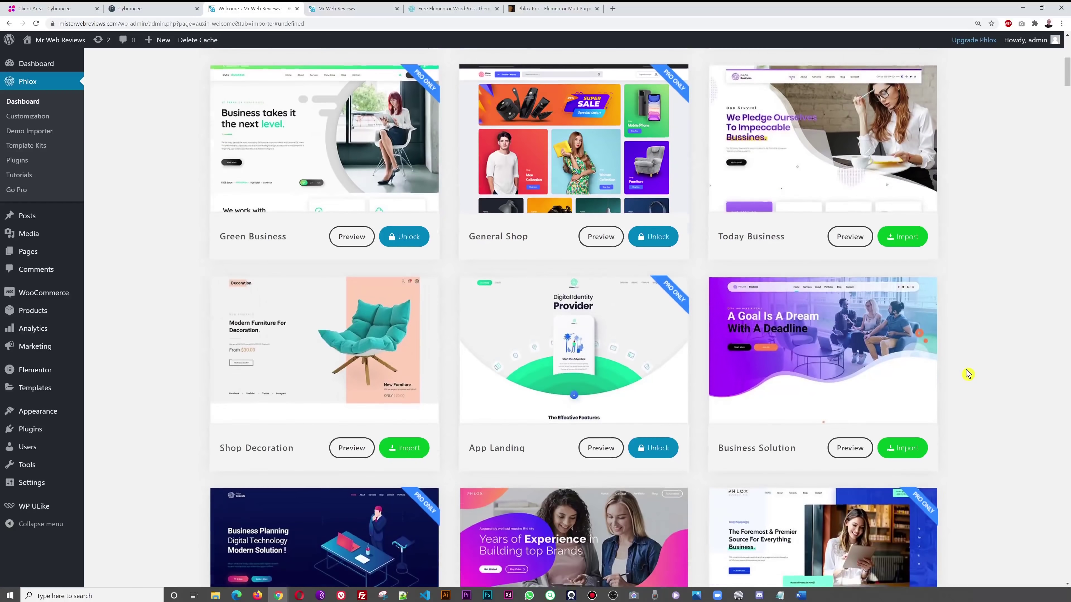
scroll(967, 374, "down", 1)
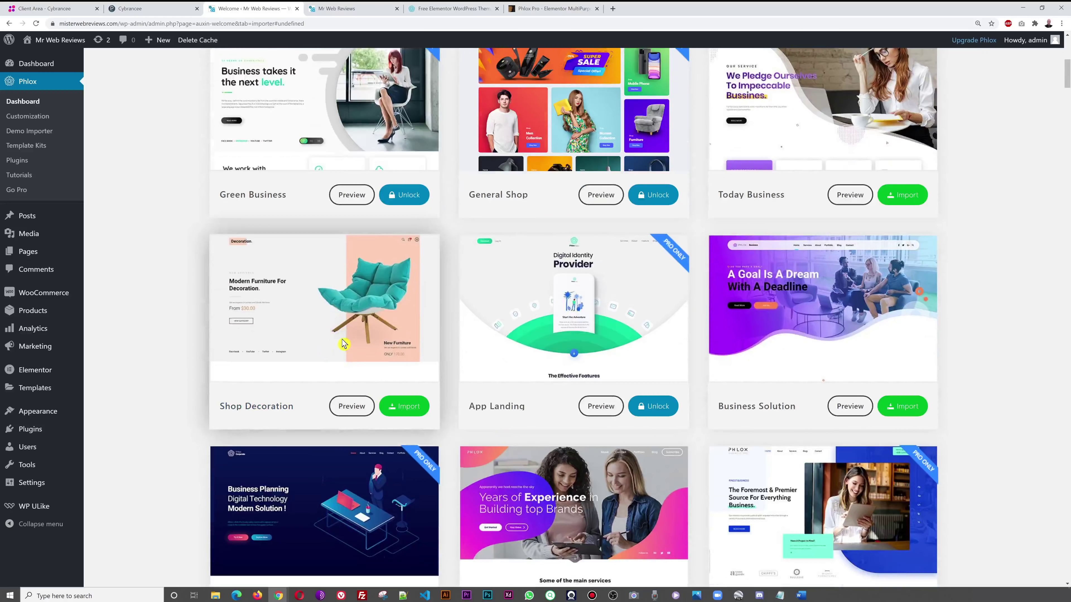
- Import Shop Decoration, accept the clean-install notice, and install Contact Form 7 and MailChimp
left_click(406, 407)
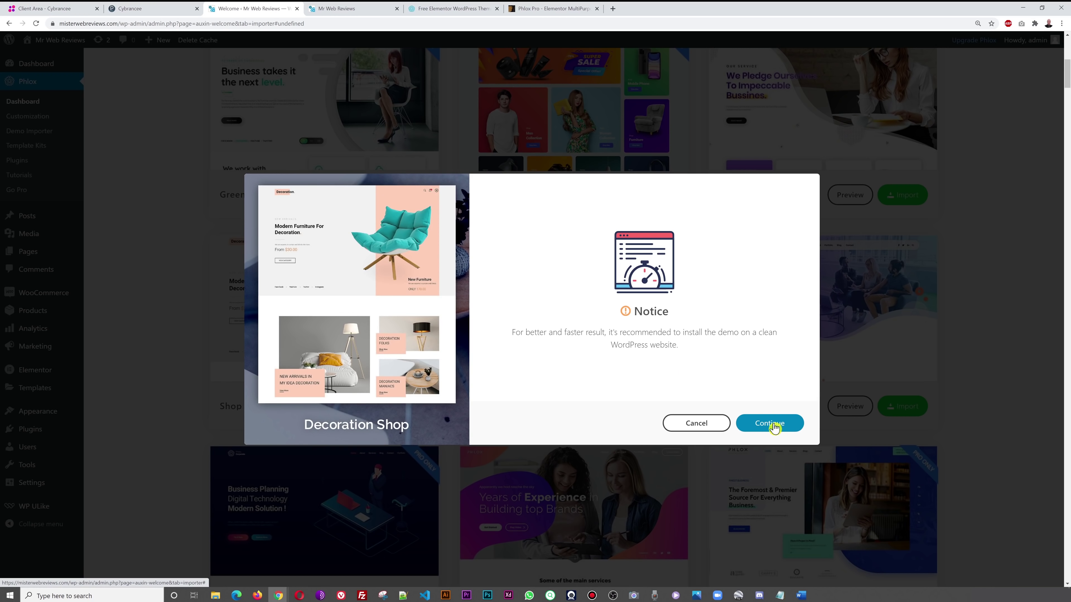
left_click(775, 428)
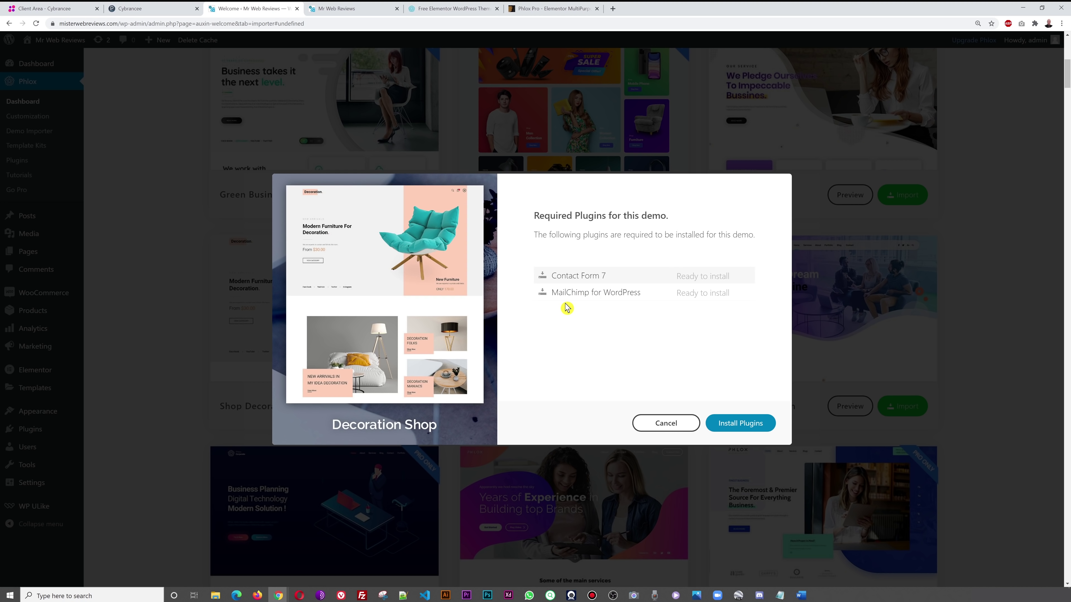
left_click(750, 427)
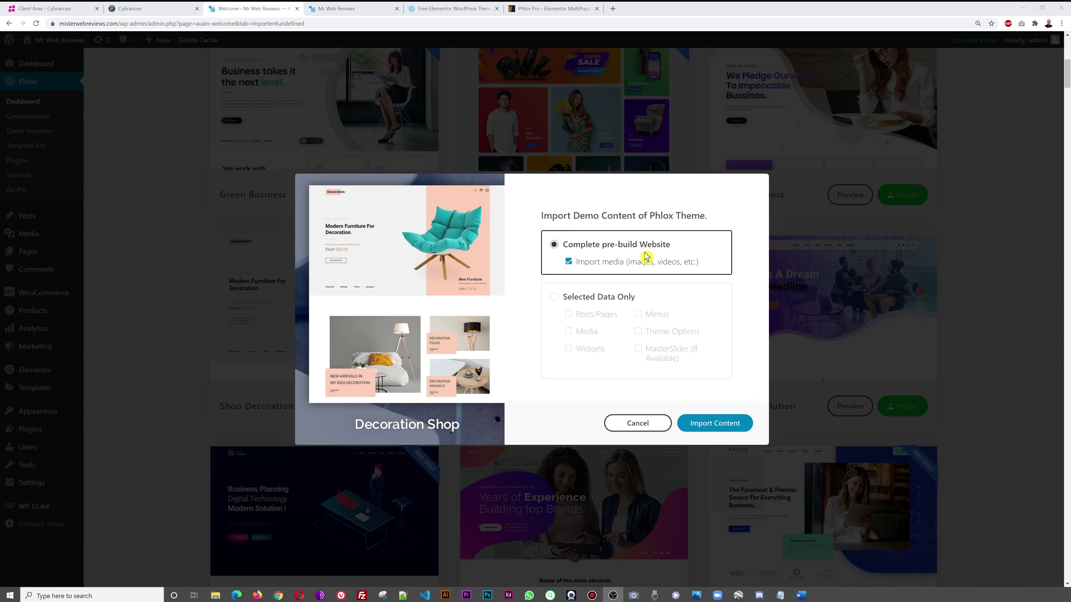
- Keep media import enabled and import the complete pre-built Decoration Shop content
left_click(584, 269)
left_click(568, 263)
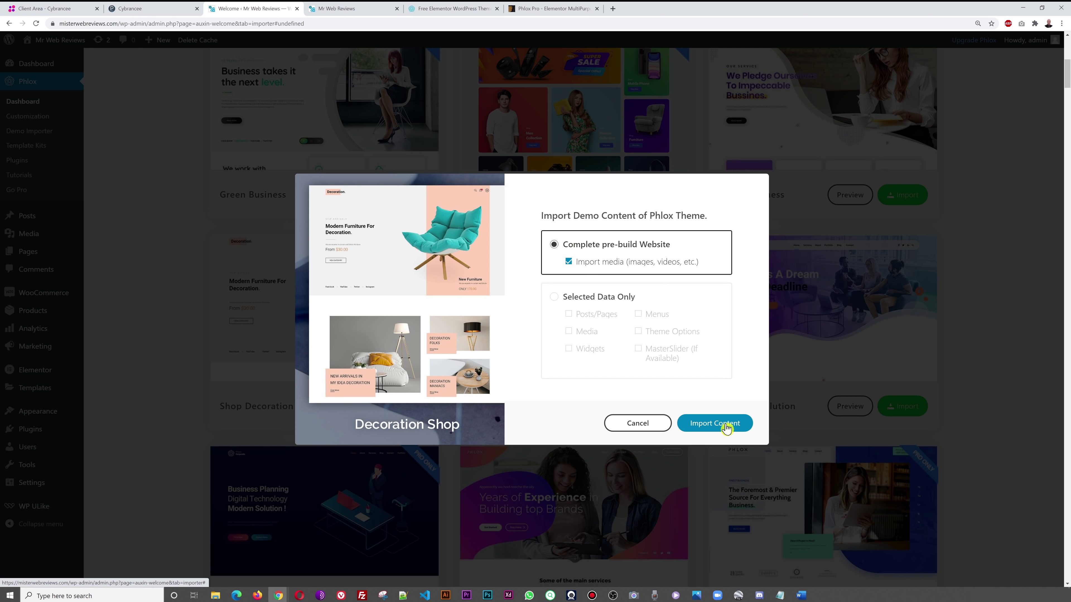
left_click(725, 428)
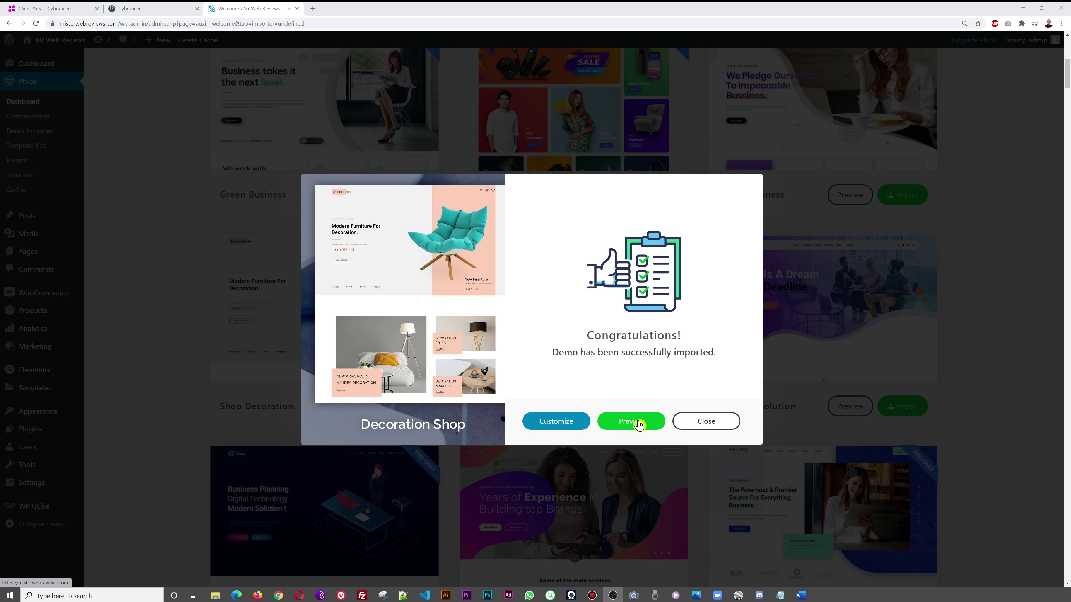
- Preview the imported Decoration site in a new tab and scroll through its homepage
left_click(638, 425)
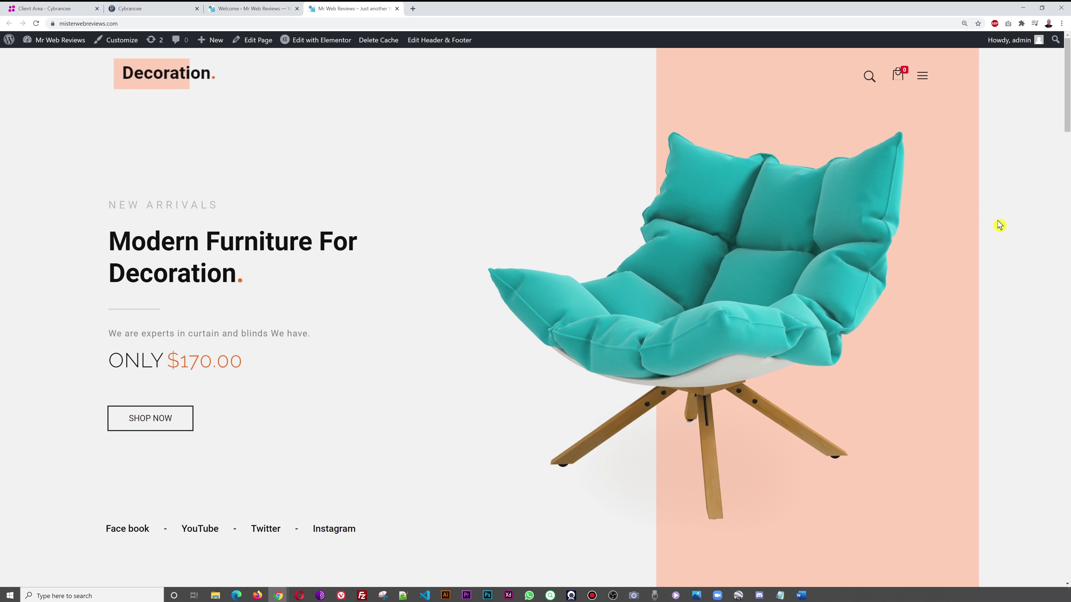
scroll(999, 226, "down", 8)
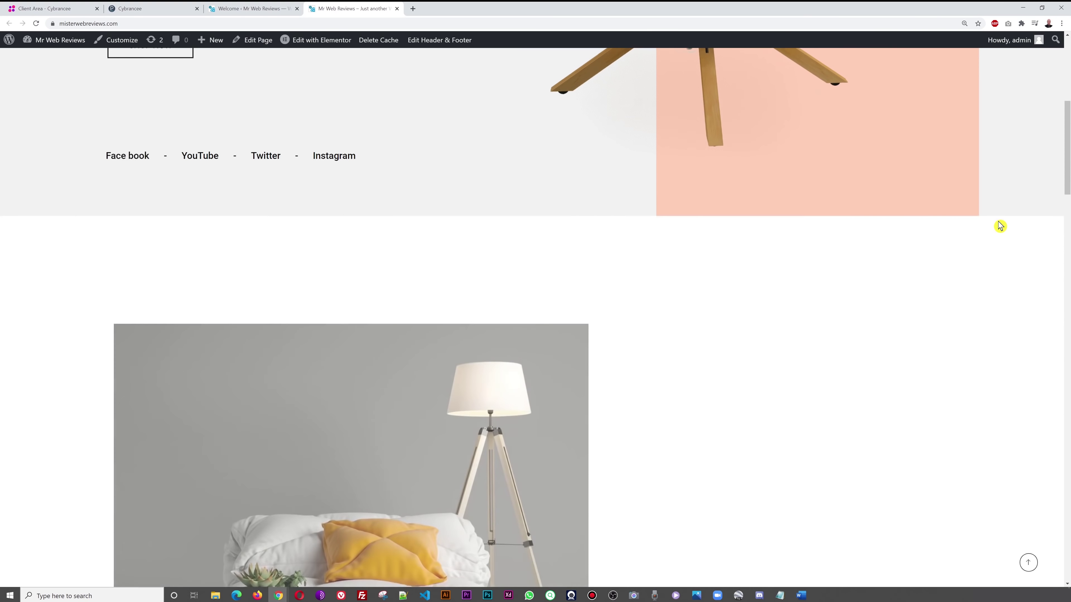
scroll(999, 226, "down", 5)
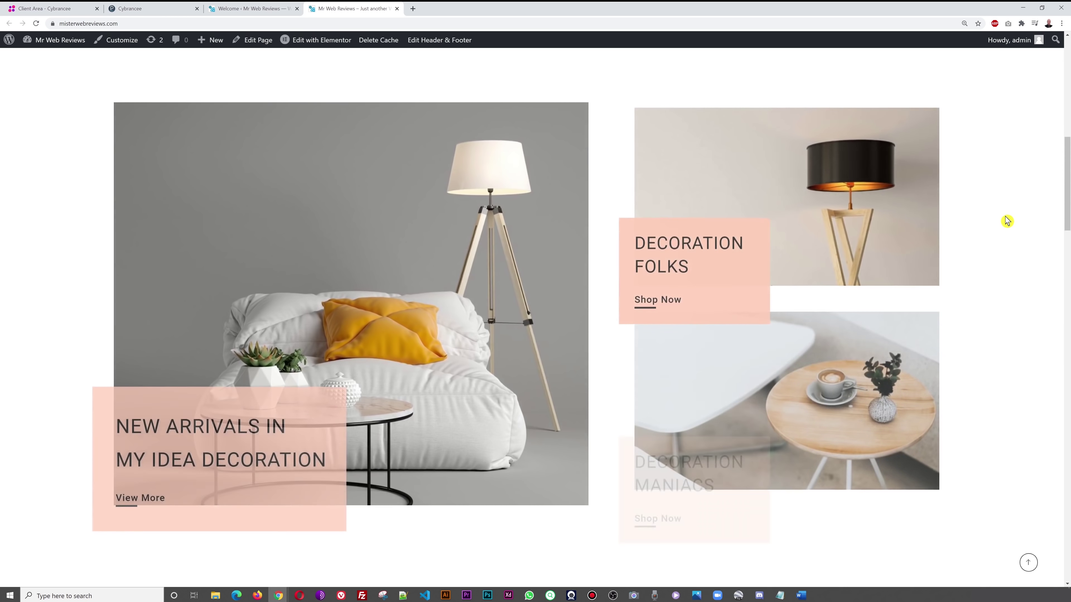
scroll(1006, 220, "down", 8)
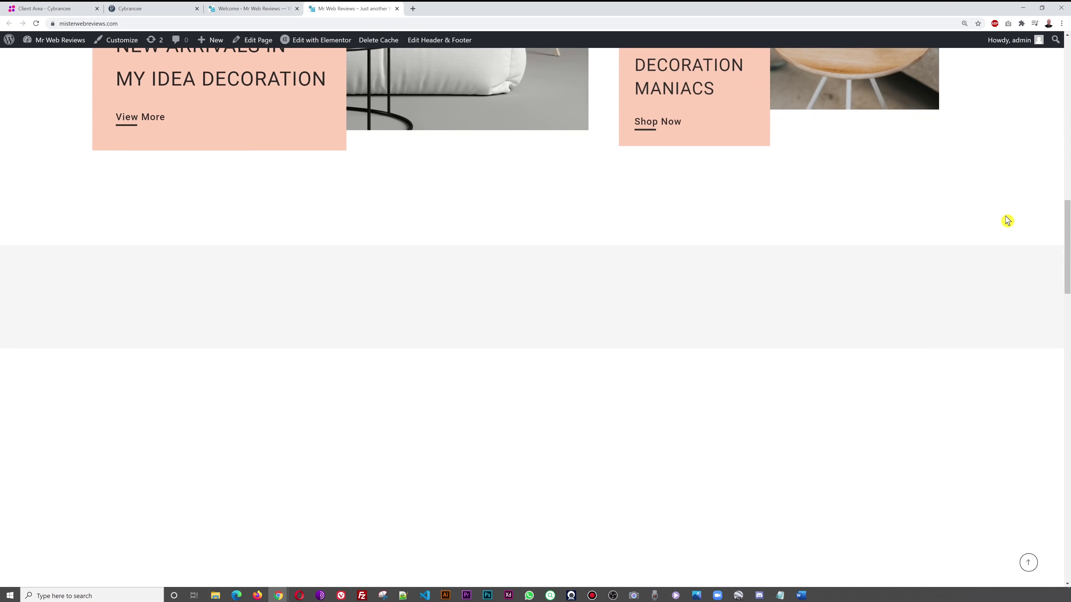
scroll(1006, 220, "down", 4)
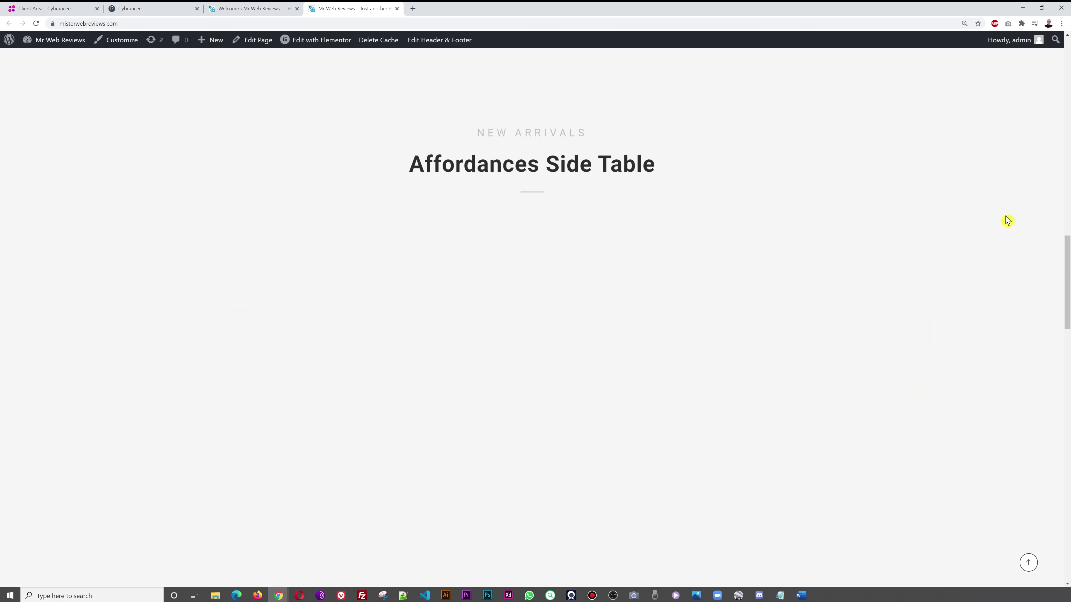
scroll(1008, 220, "down", 2)
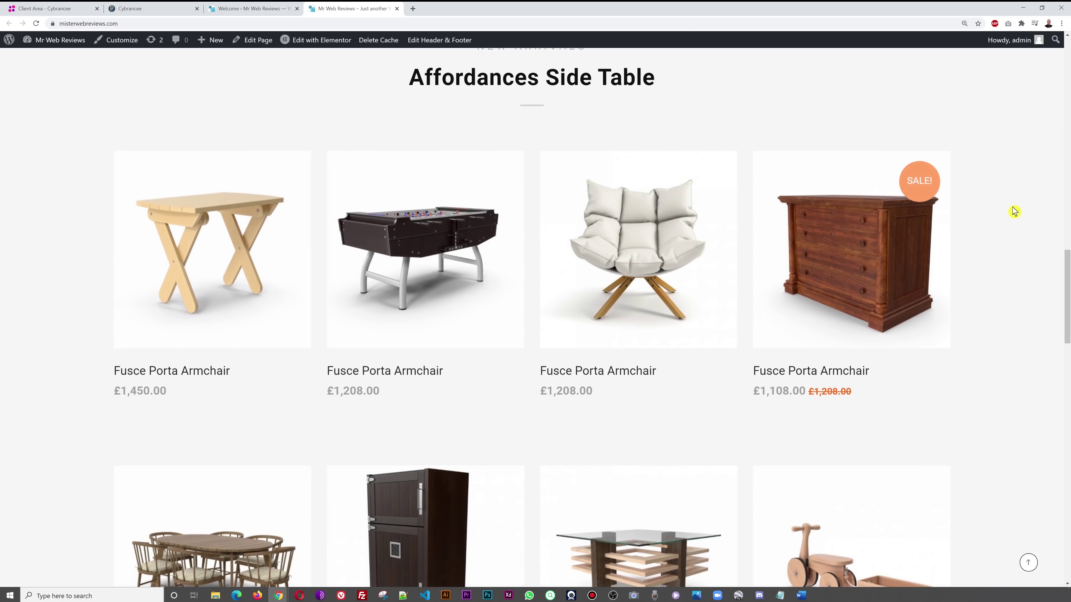
scroll(1014, 211, "down", 8)
scroll(1014, 211, "down", 7)
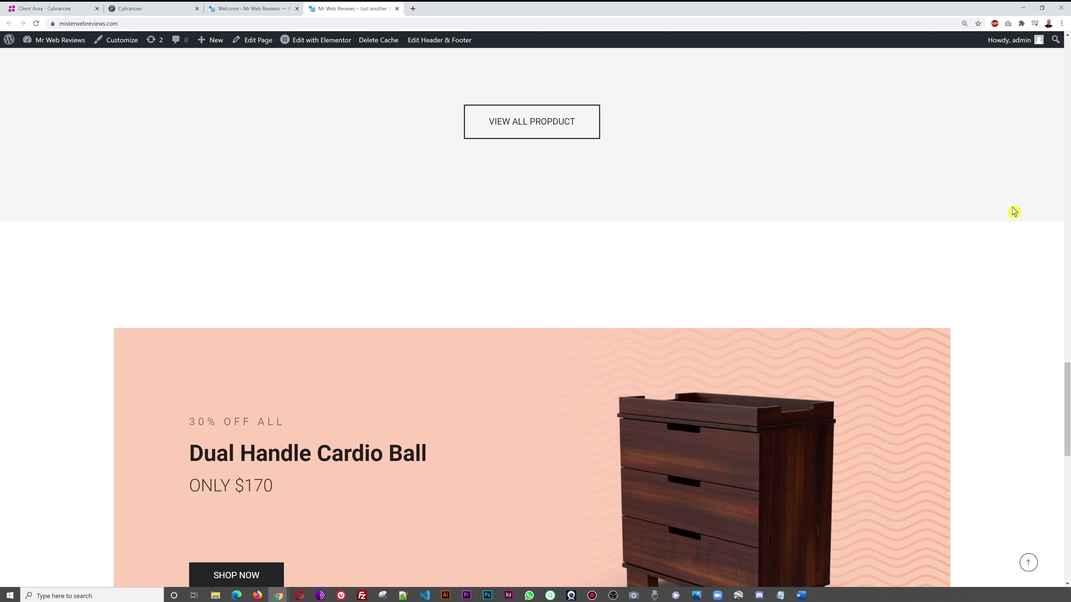
scroll(1014, 212, "down", 7)
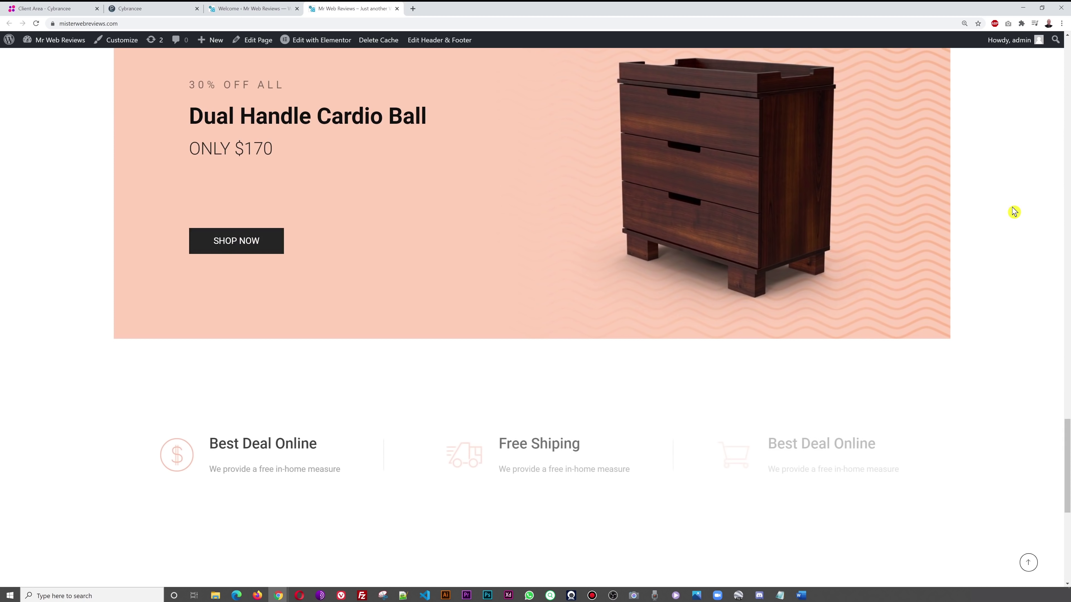
scroll(1014, 212, "down", 8)
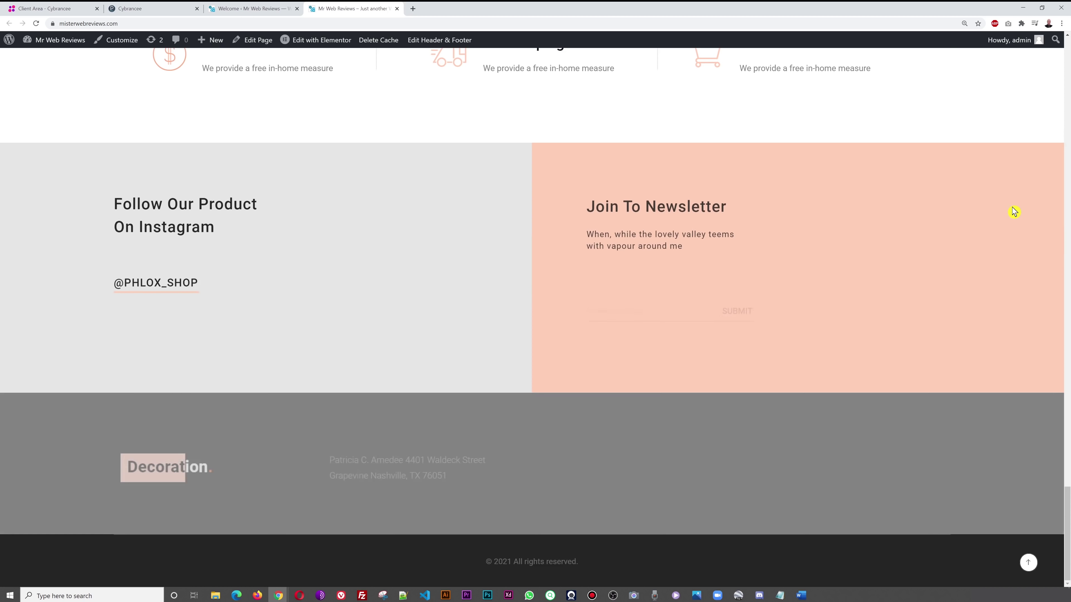
scroll(983, 295, "up", 15)
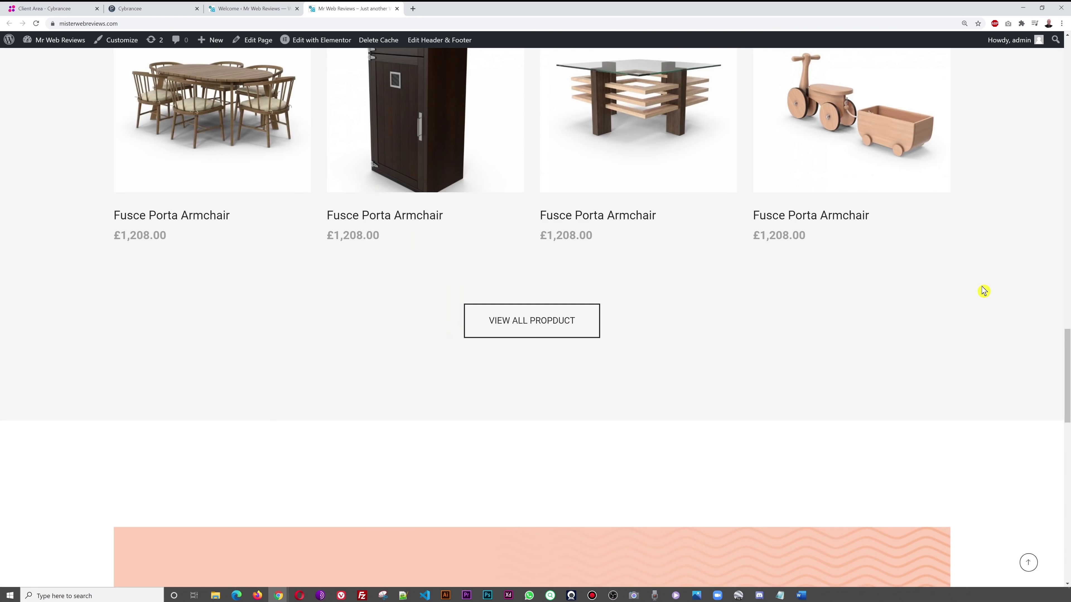
scroll(980, 285, "up", 20)
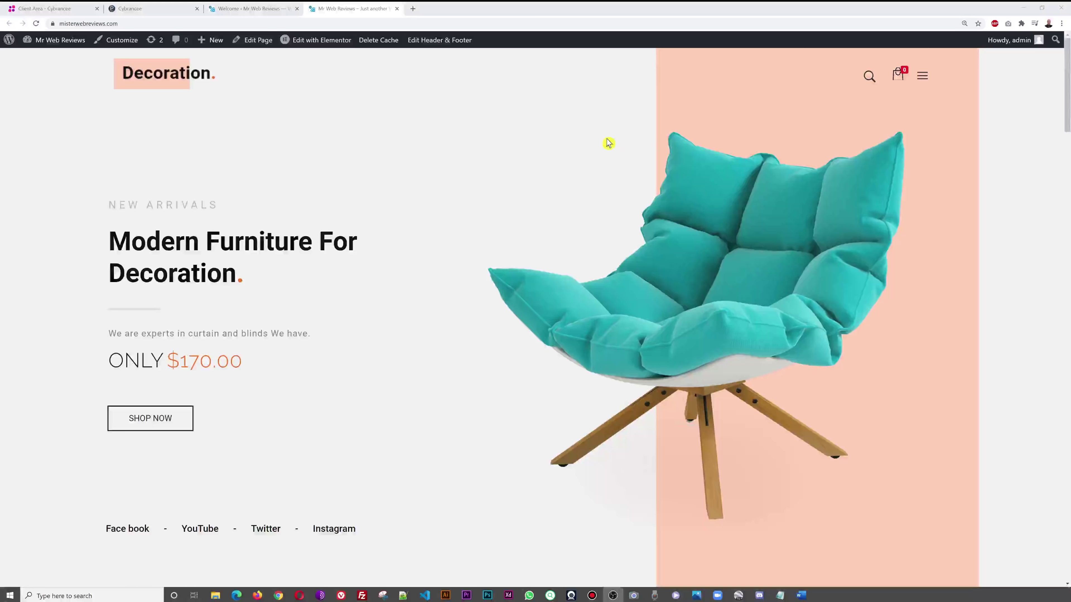
- Dismiss the import confirmation, check the live homepage, then go to Pages from the dashboard
left_click(232, 12)
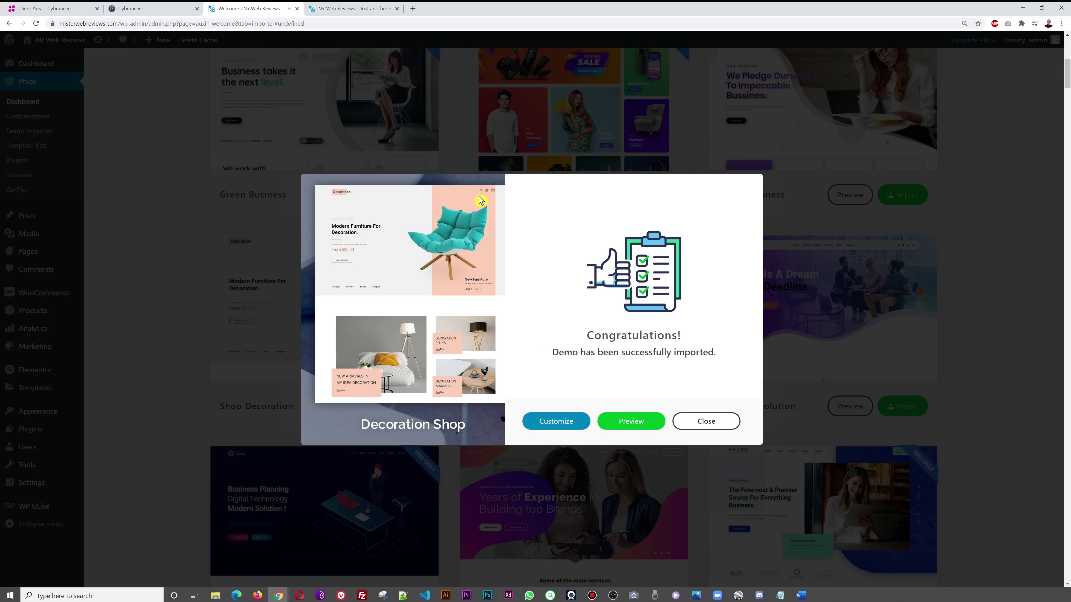
left_click(722, 427)
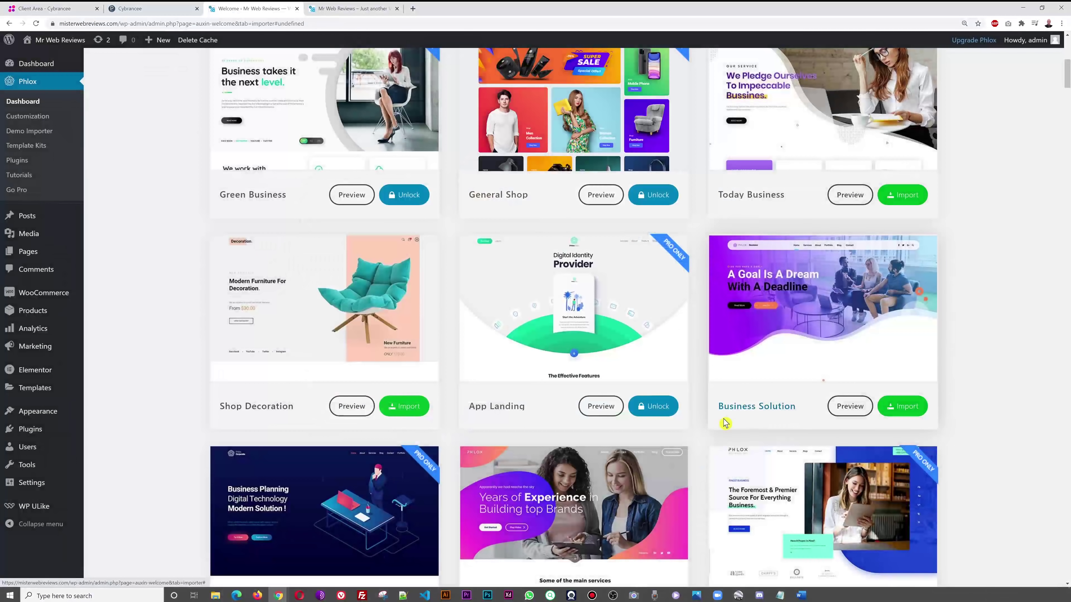
left_click(353, 8)
left_click(255, 9)
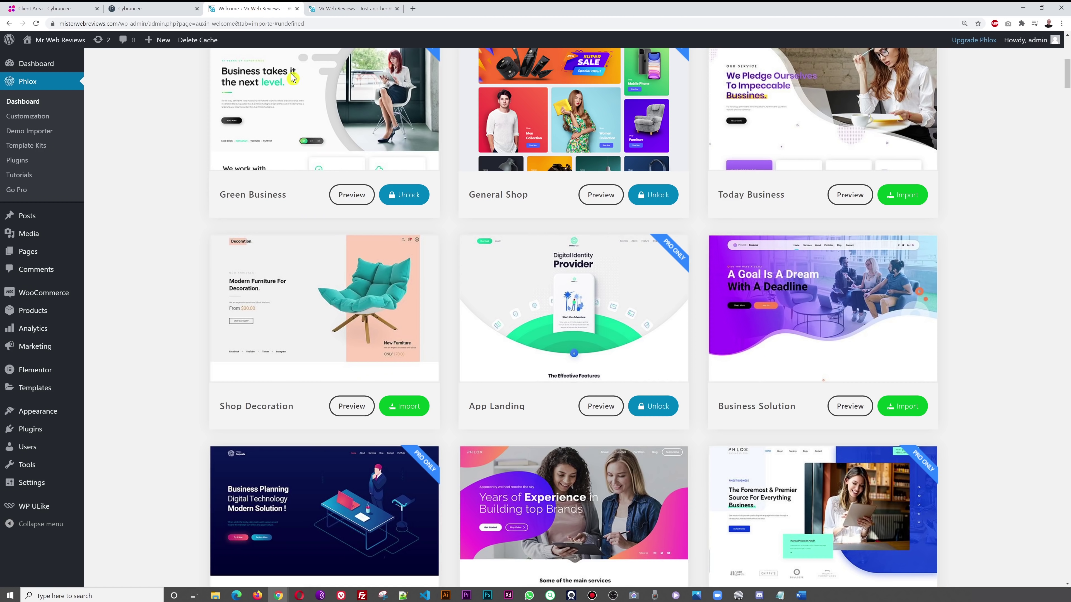
left_click(34, 255)
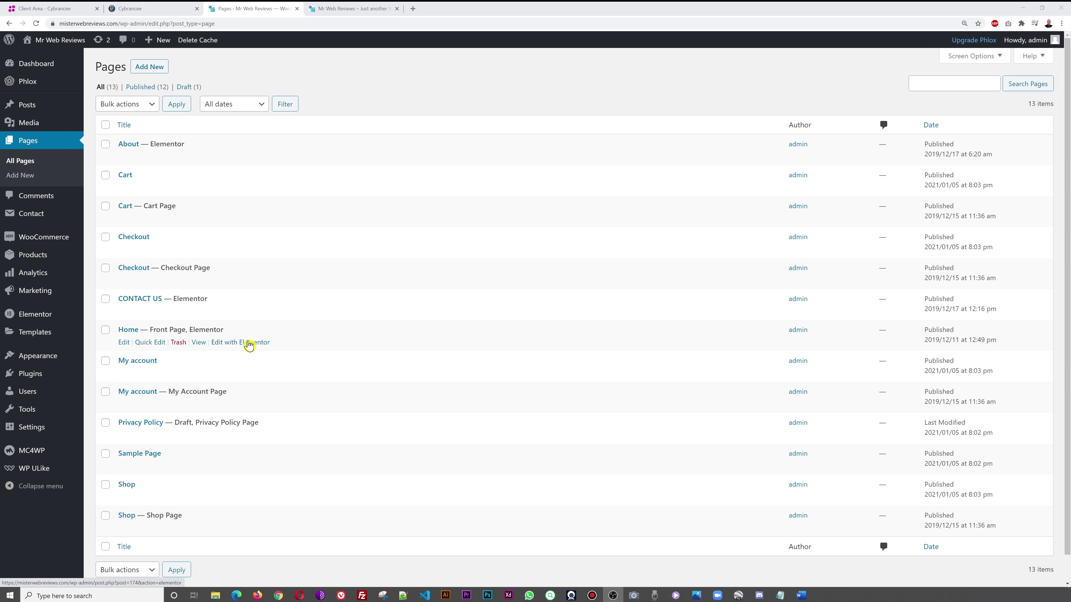
- Open Home's 'Edit with Elementor' link in a new tab beside the live site, then view the live homepage
right_click(249, 345)
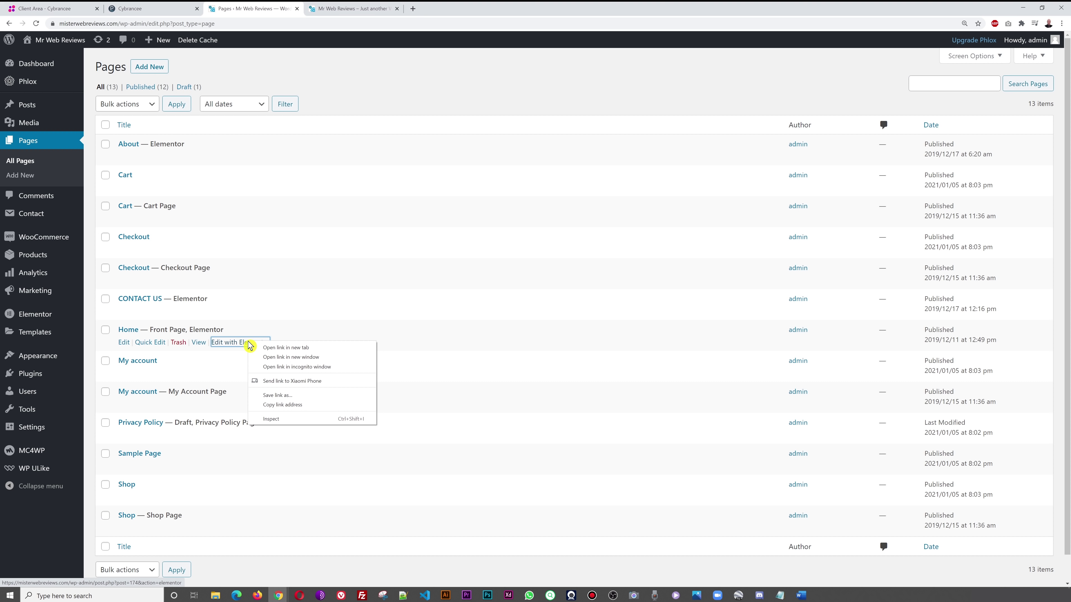
left_click(280, 347)
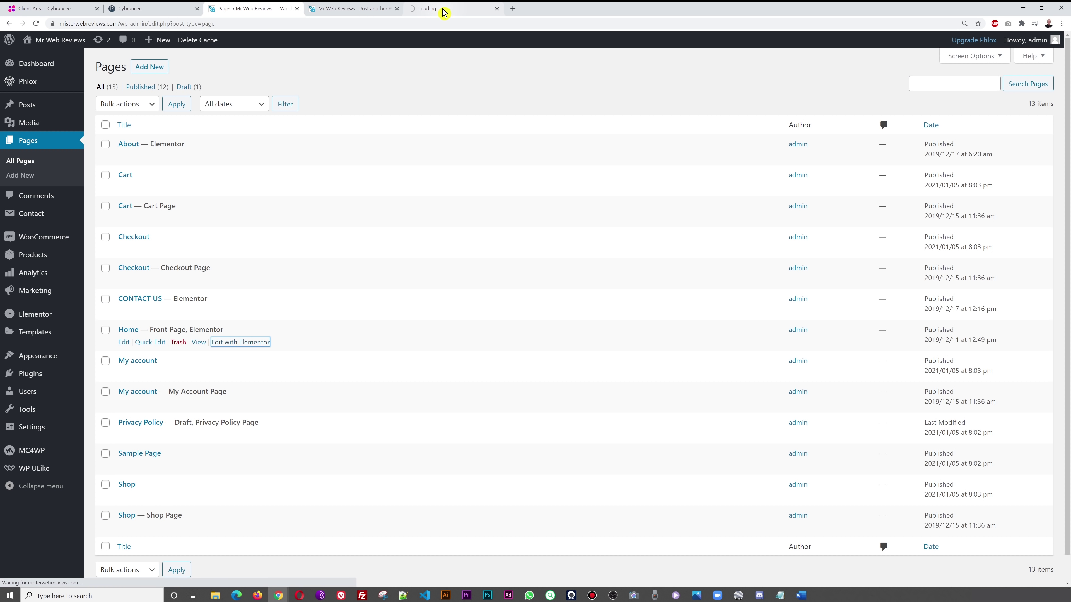
left_click(403, 10)
left_click_drag(403, 12, 354, 13)
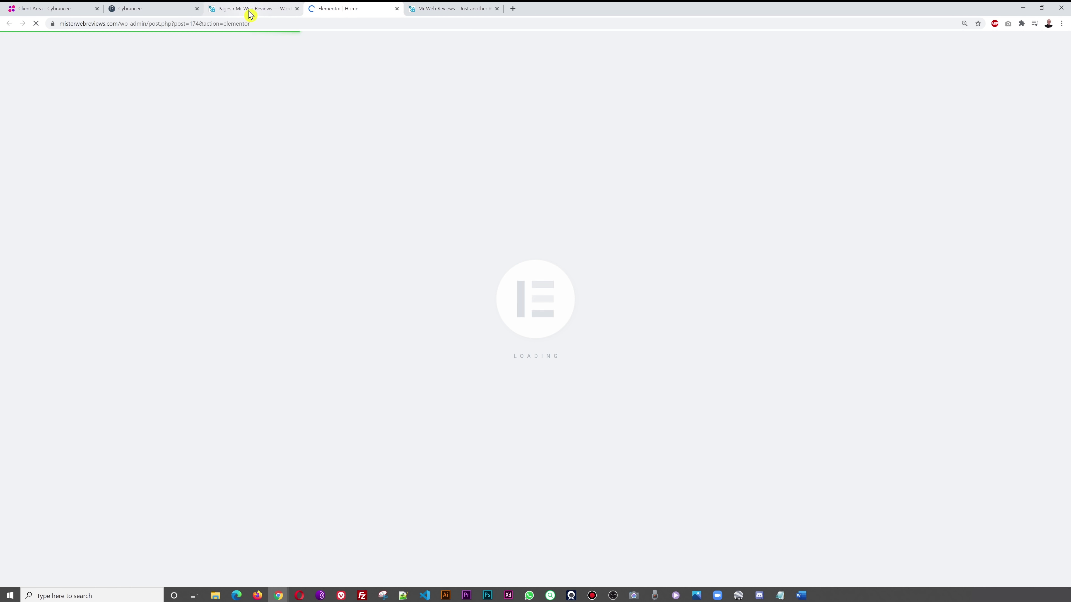
left_click(249, 11)
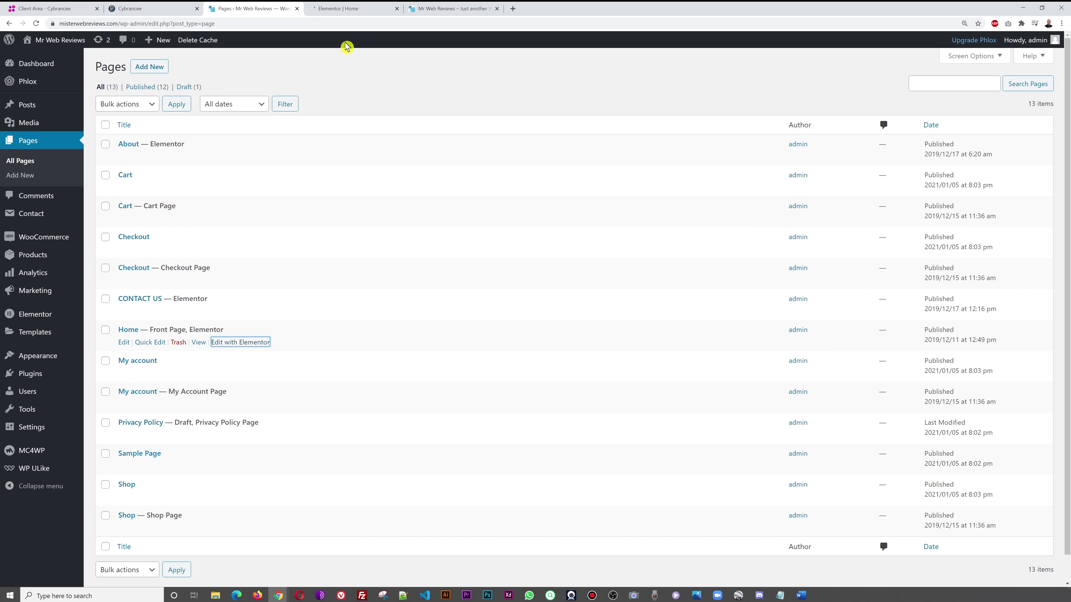
left_click(340, 12)
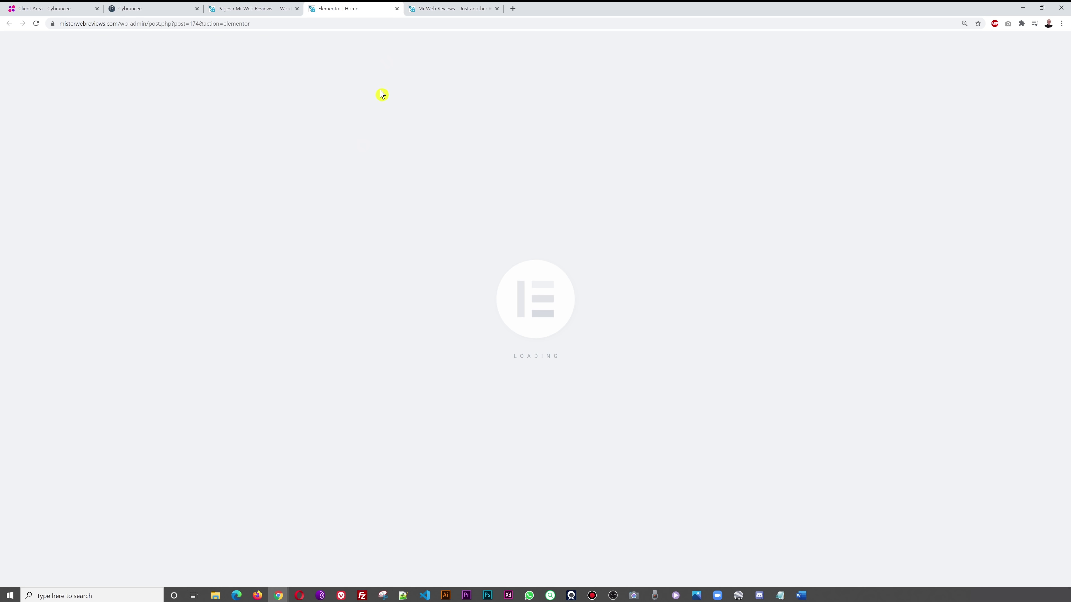
left_click(439, 12)
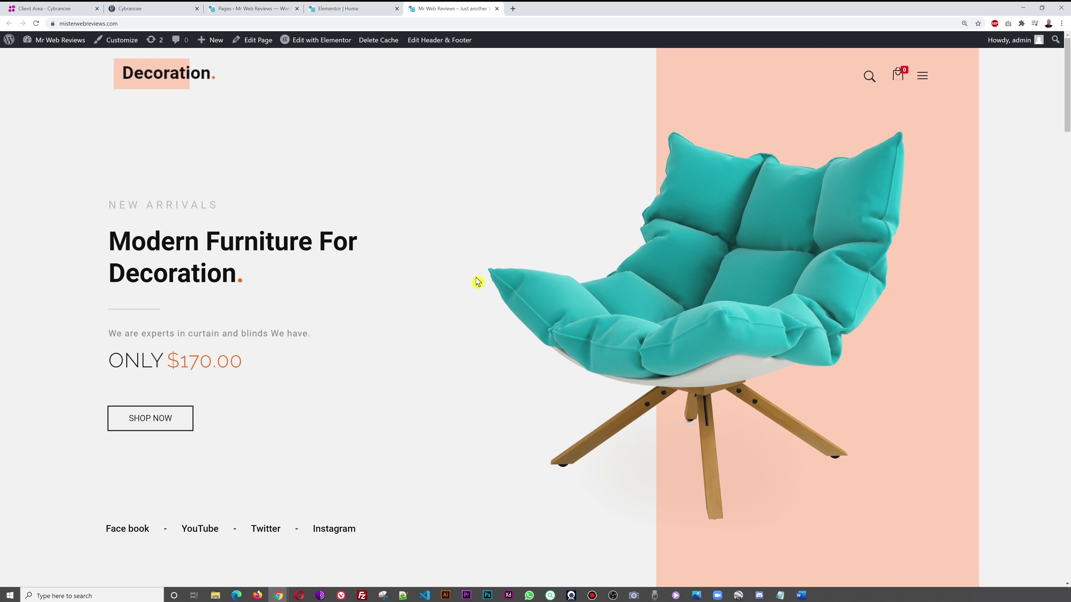
- Switch to the 'Elementor | Home' editor and scroll through the page preview and back to the hero
left_click(335, 10)
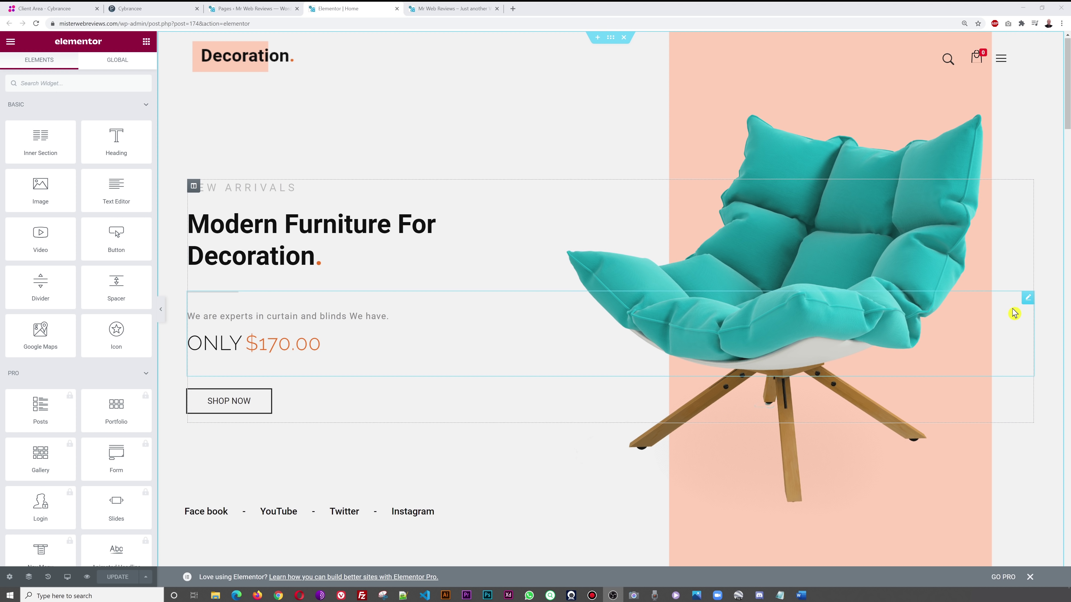
scroll(1014, 313, "down", 6)
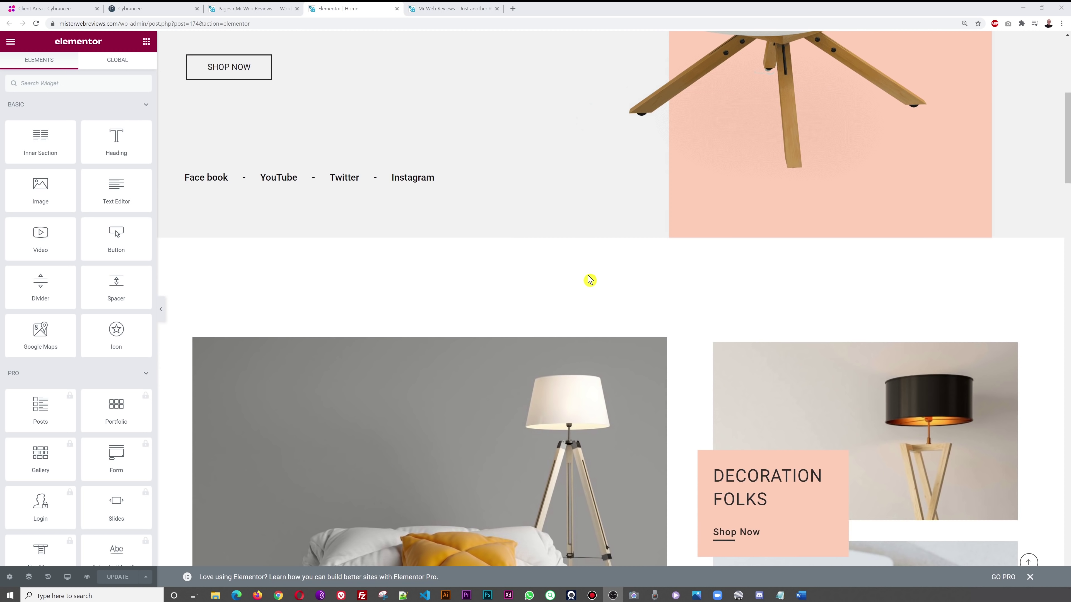
scroll(590, 280, "down", 2)
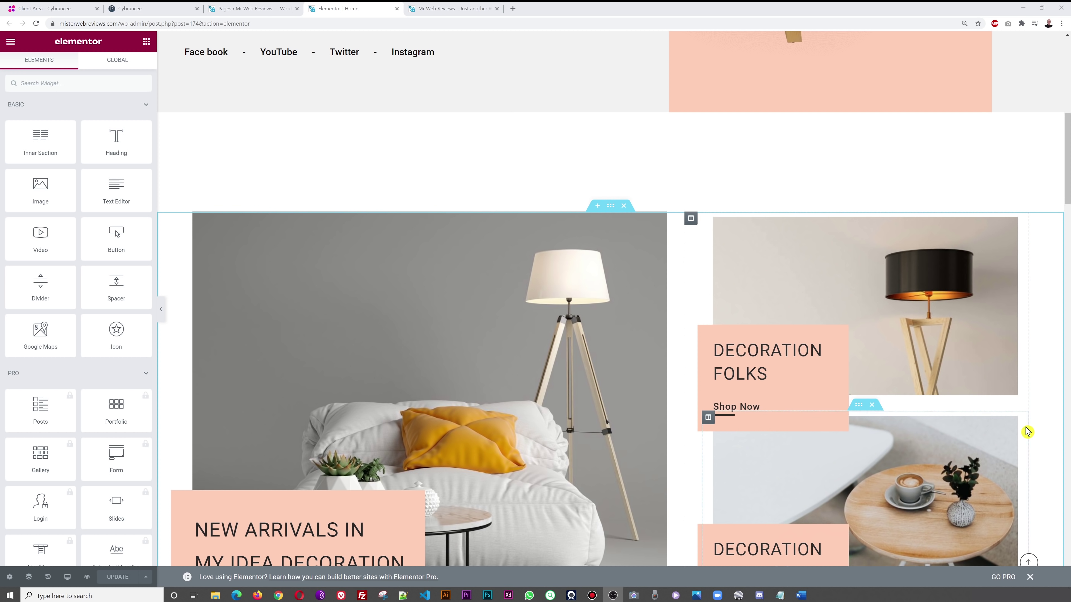
scroll(999, 423, "up", 6)
scroll(999, 422, "up", 3)
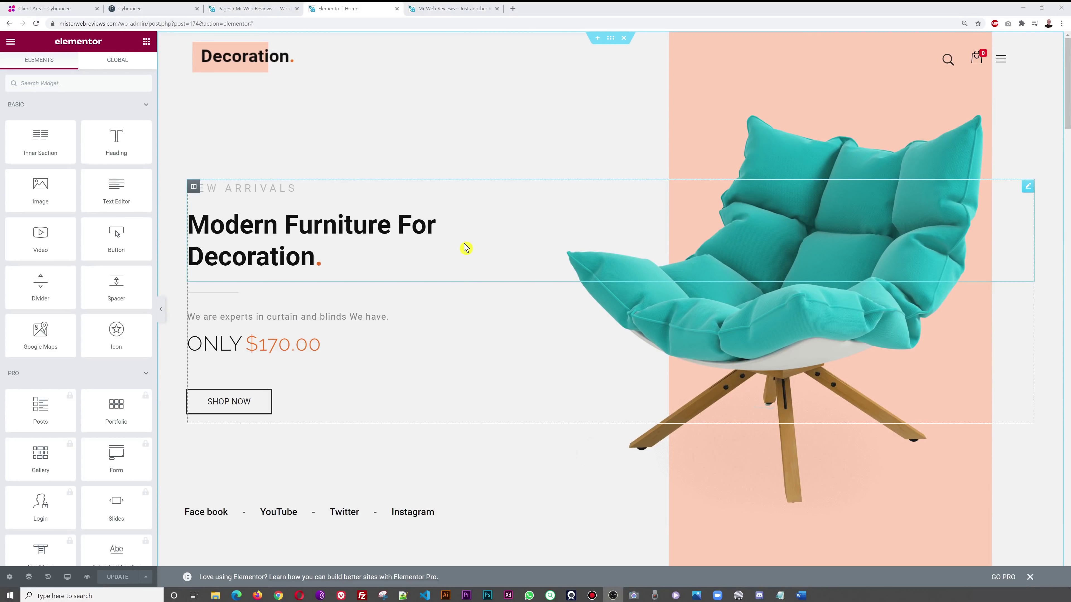
- Change the hero's small heading title from NEW ARRIVALS to SPECIAL OFFERS
left_click(1028, 189)
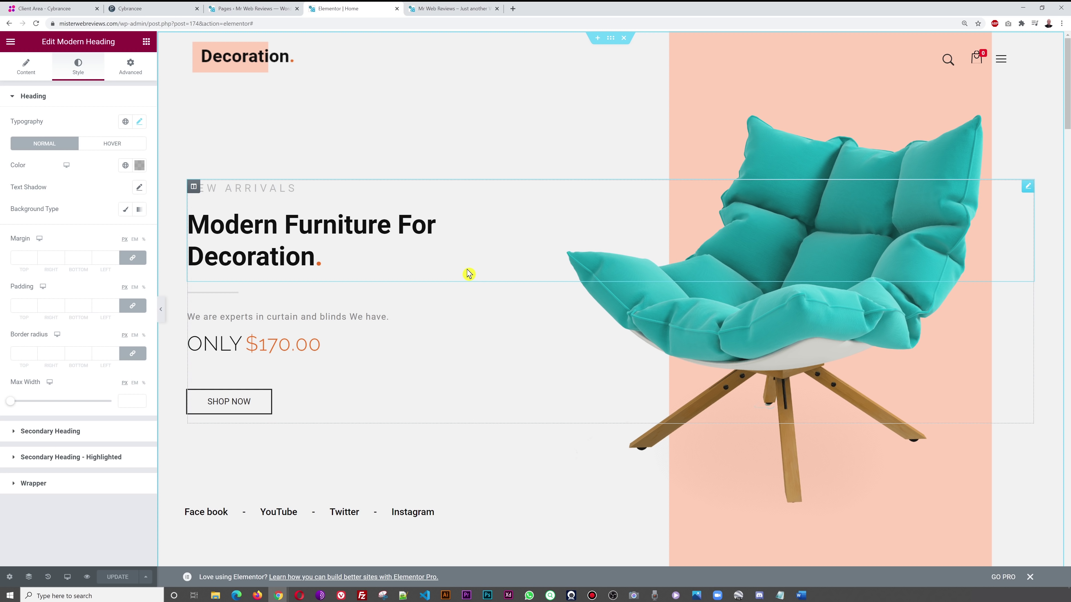
left_click(25, 65)
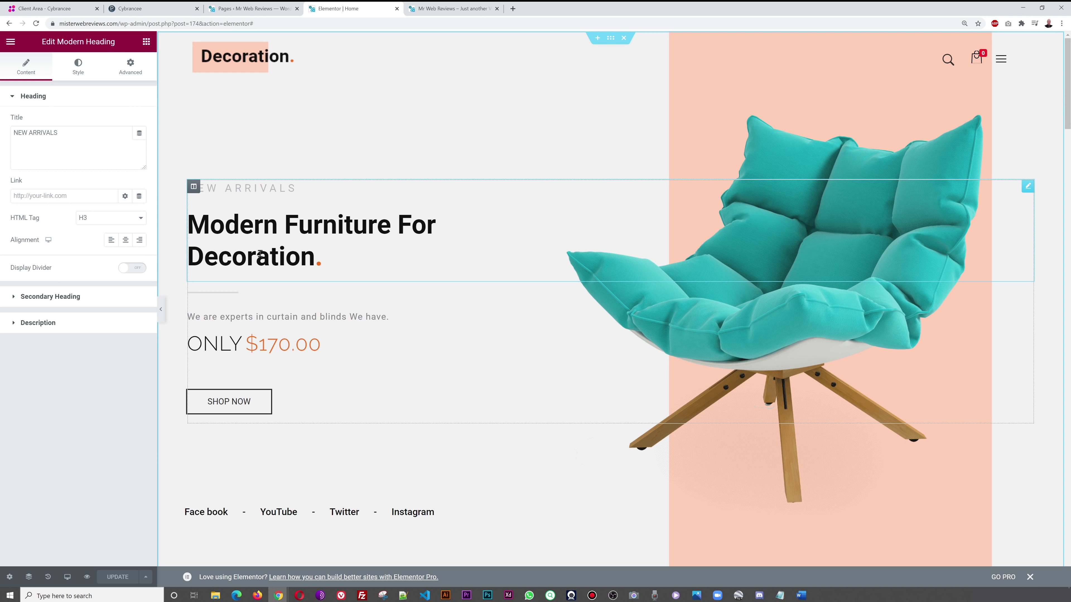
left_click(41, 298)
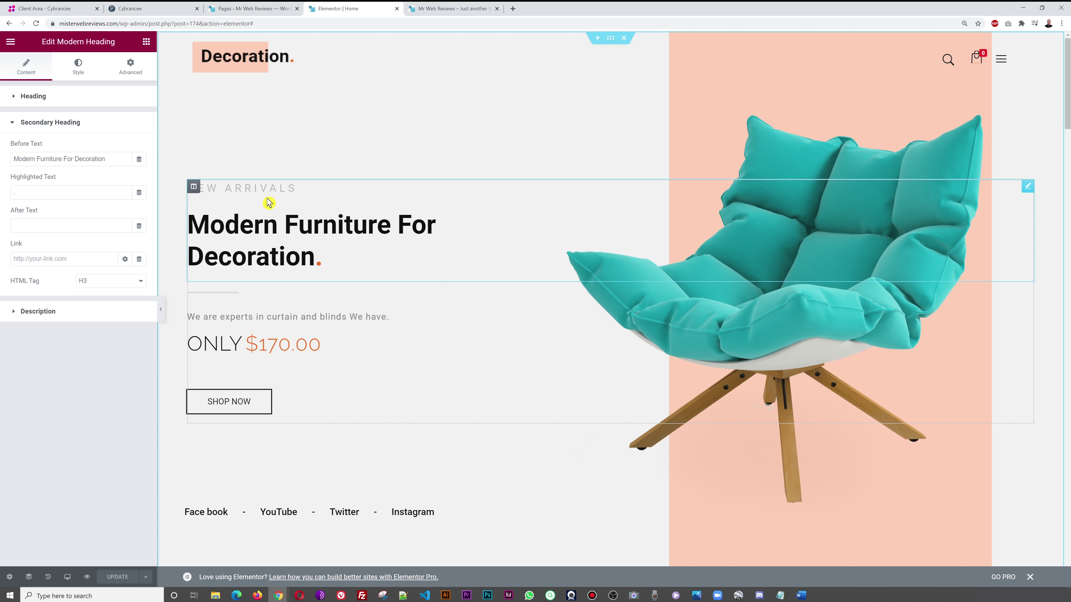
left_click(33, 97)
left_click_drag(69, 140, 2, 143)
type("SPECI")
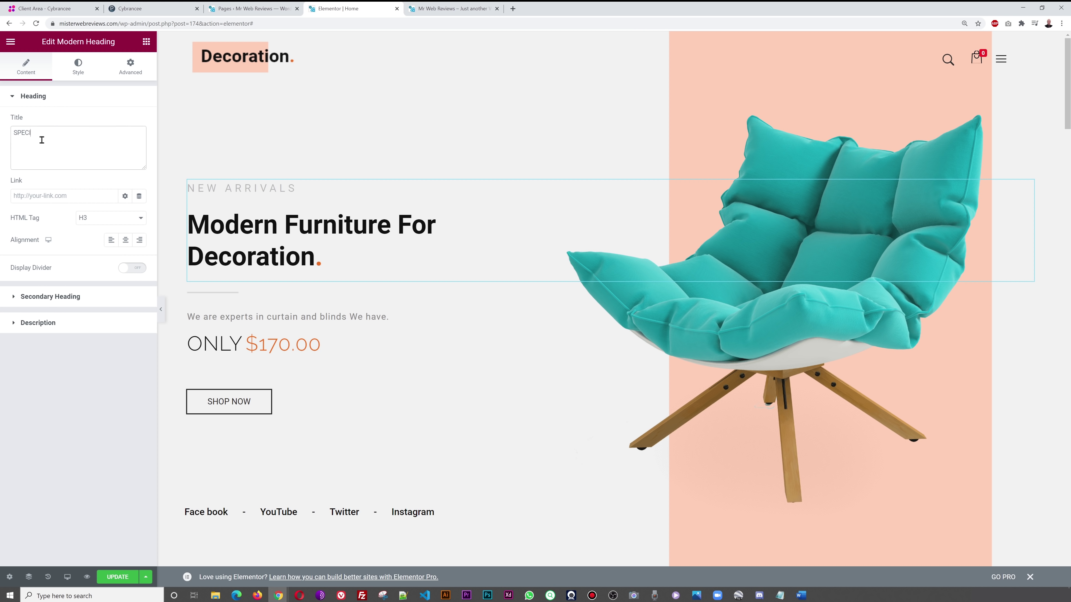
type("AL OFFERS")
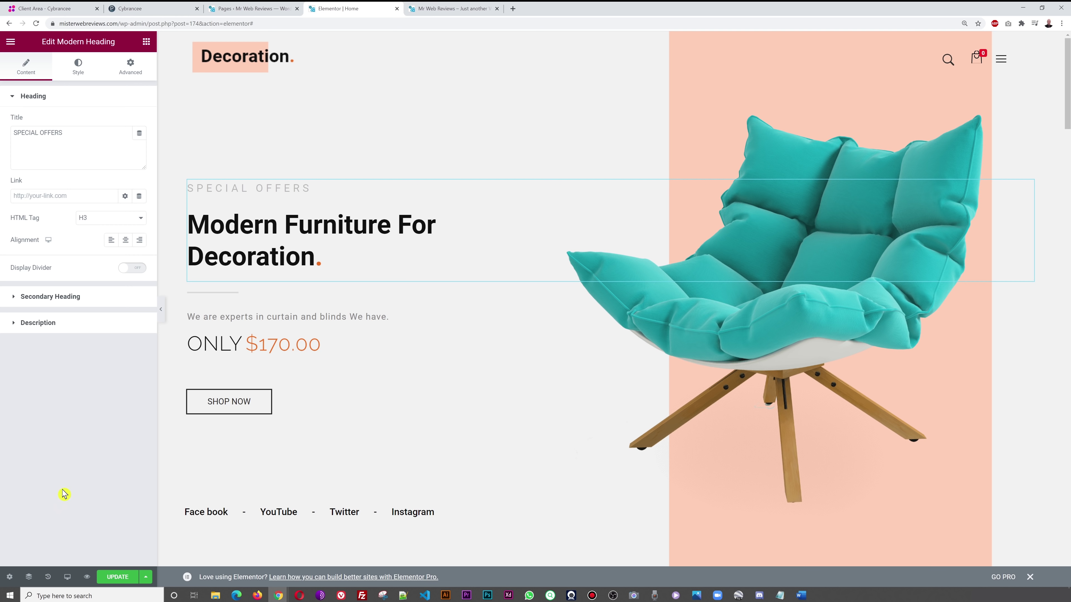
- Replace the main heading's Before Text with SALES NOW ON IN STORES, dropping NATIONWIDE
left_click(72, 305)
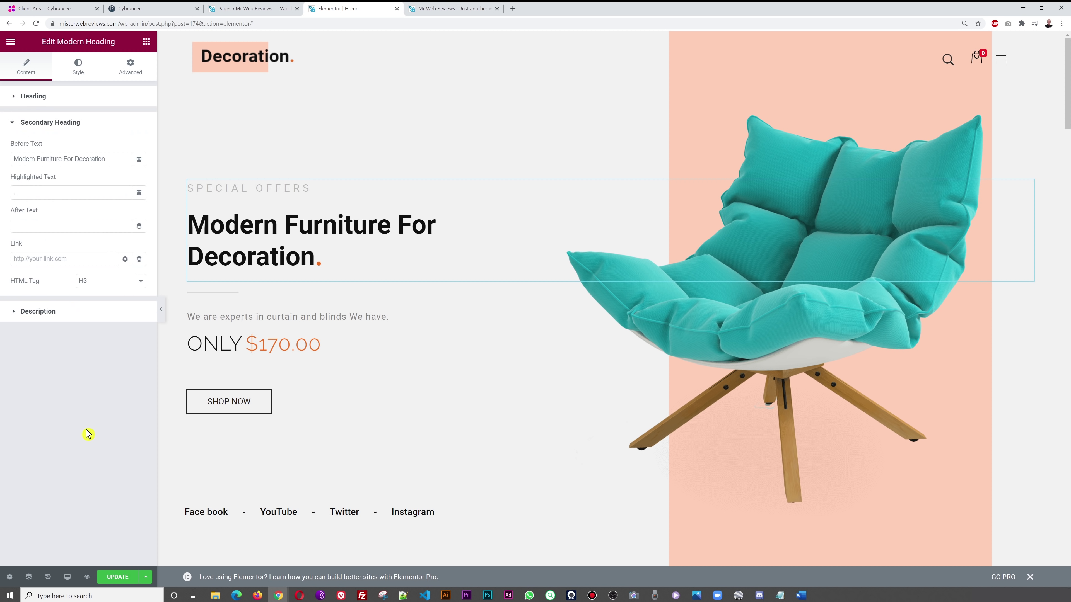
left_click_drag(108, 160, 8, 190)
type("SALES NOW ON N")
type("N STORES N")
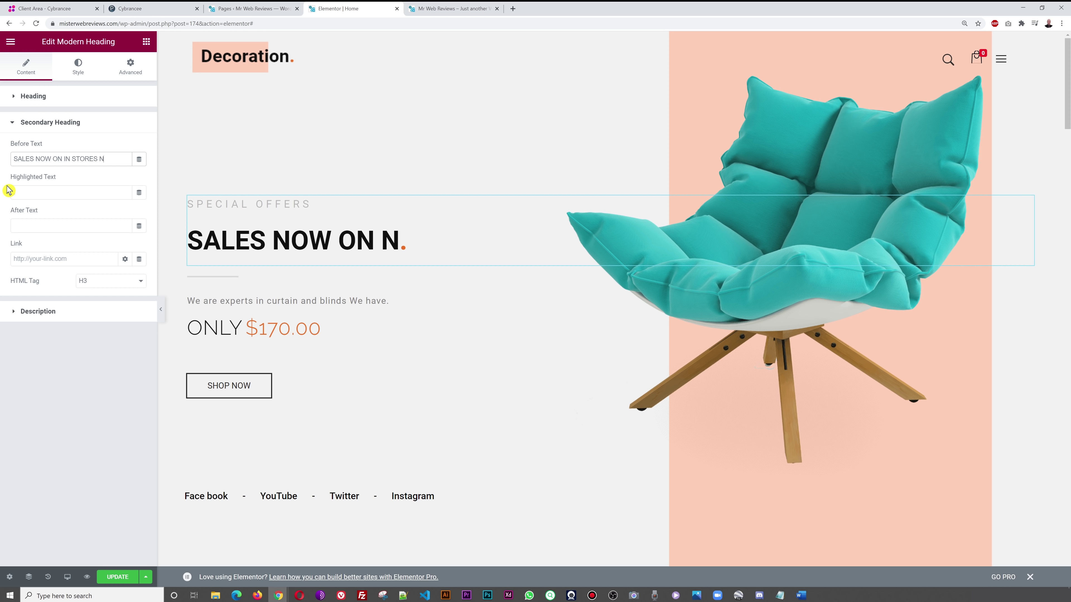
type("ATIONWIDE")
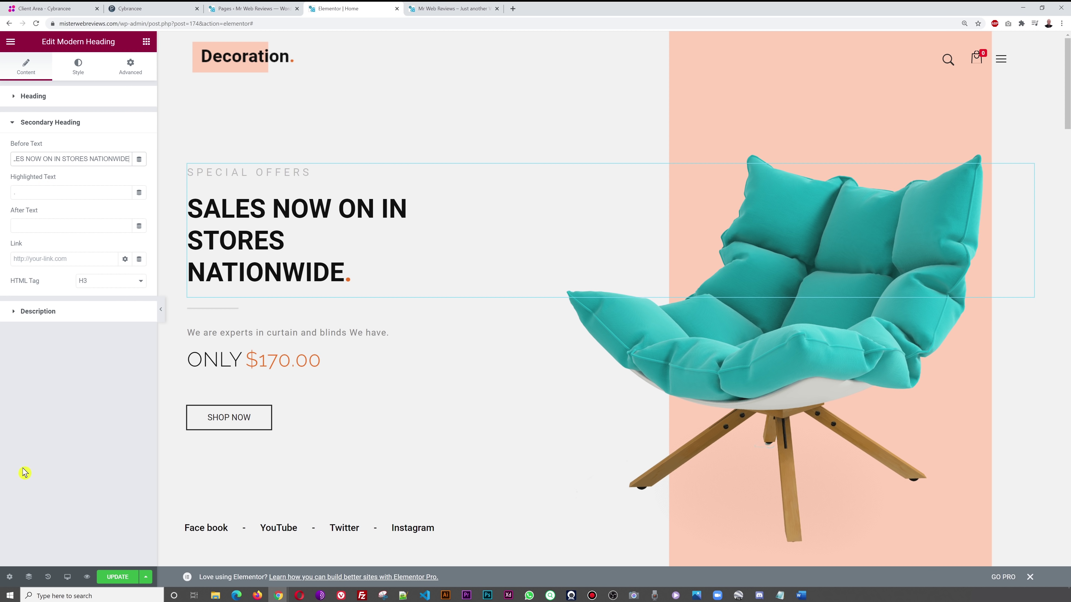
left_click_drag(87, 159, 131, 160)
key("ctrl+x")
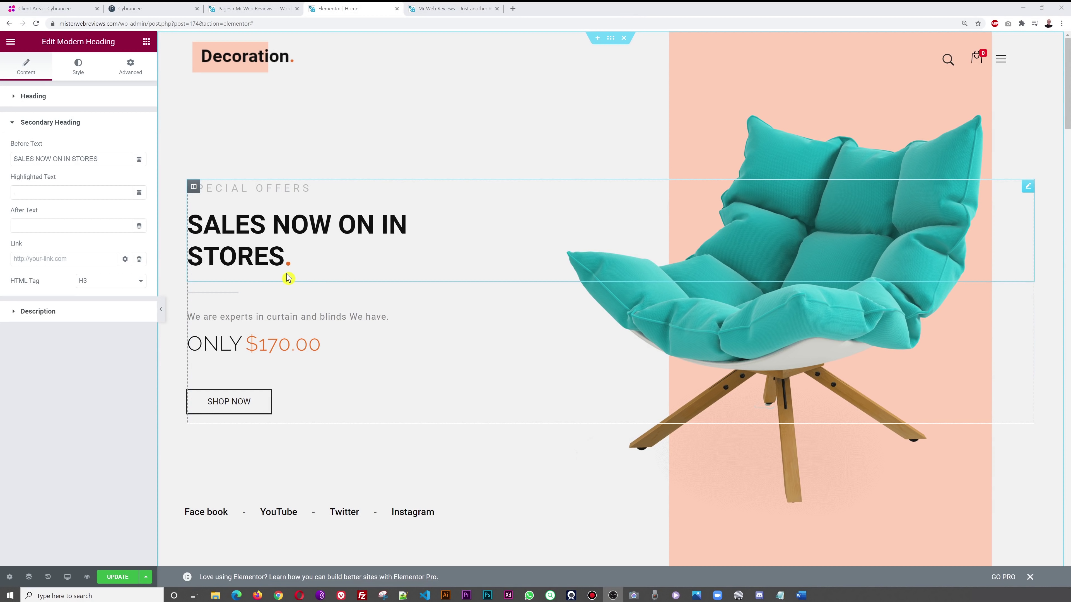
- Move NOW ON IN STORES out of Before Text into the After Text field
left_click(37, 193)
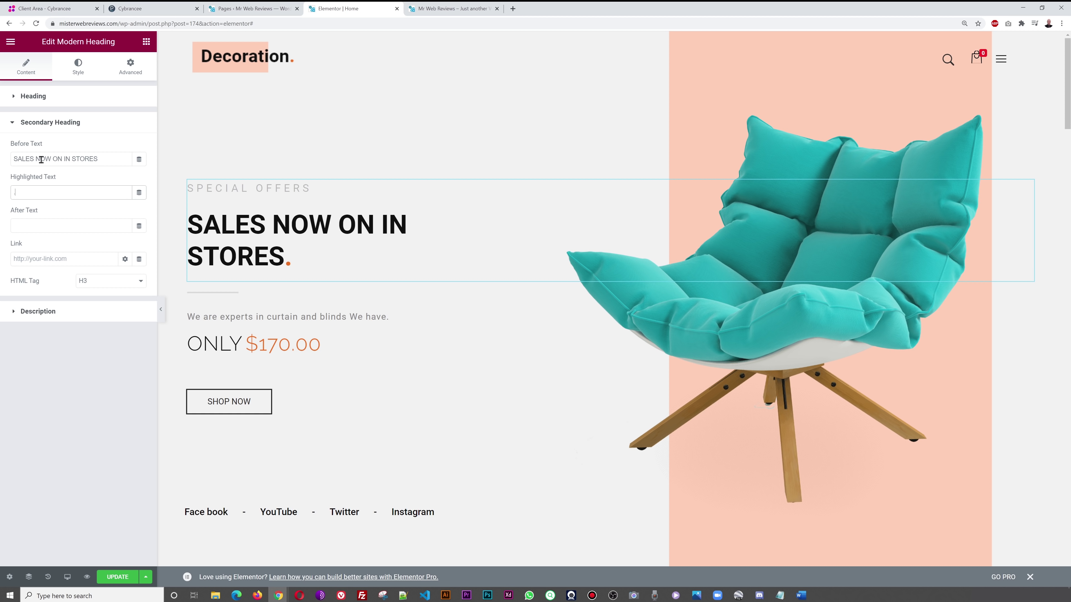
left_click_drag(36, 160, 105, 160)
key("ctrl+x")
key("ctrl+v")
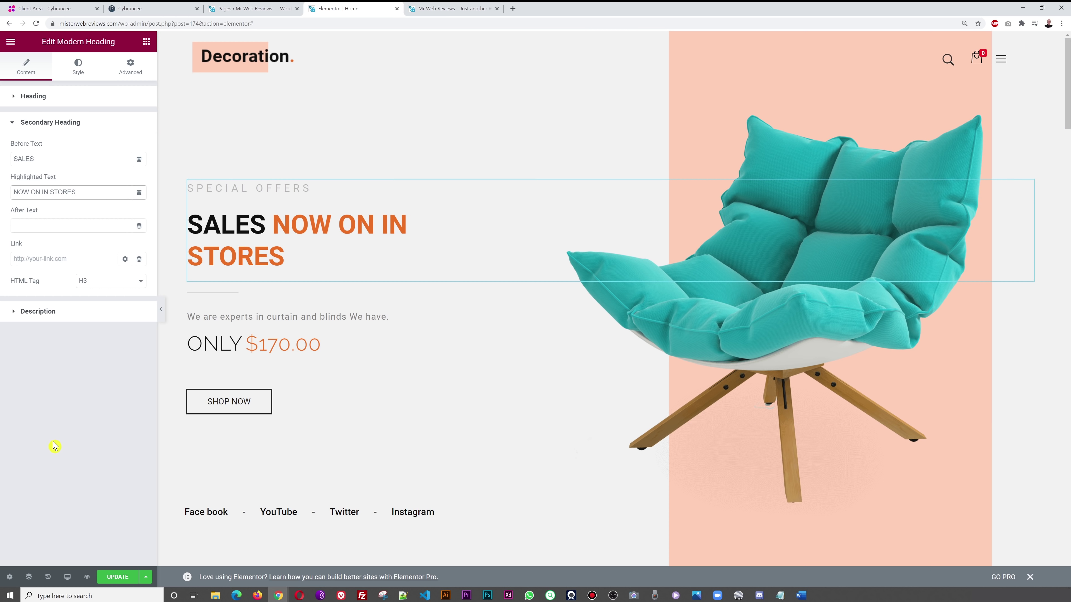
left_click_drag(80, 192, 12, 194)
key("BackSpace")
key("ctrl+v")
- Rearrange the remaining words so SALES sits alone in the orange Highlighted Text
left_click_drag(53, 163, 3, 166)
key("BackSpace")
left_click(44, 192)
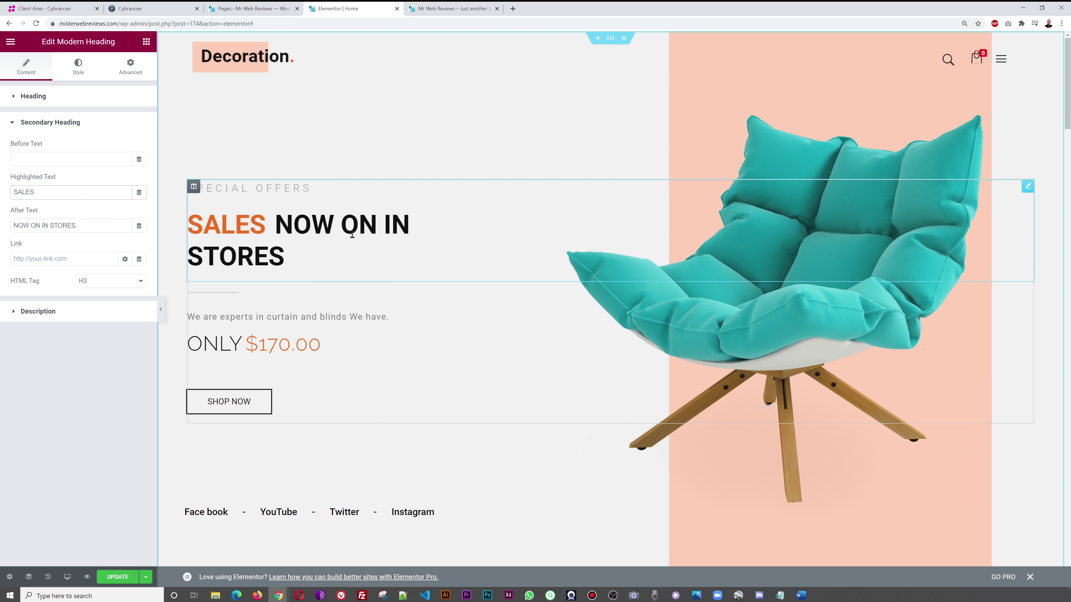
left_click_drag(40, 227, 5, 235)
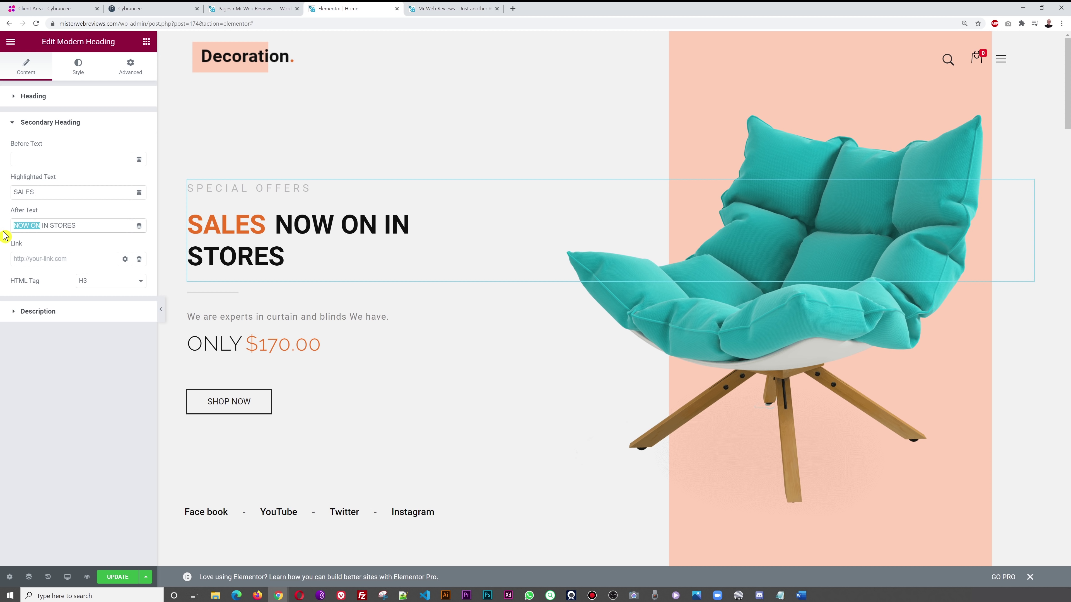
key("BackSpace")
key("ctrl+v")
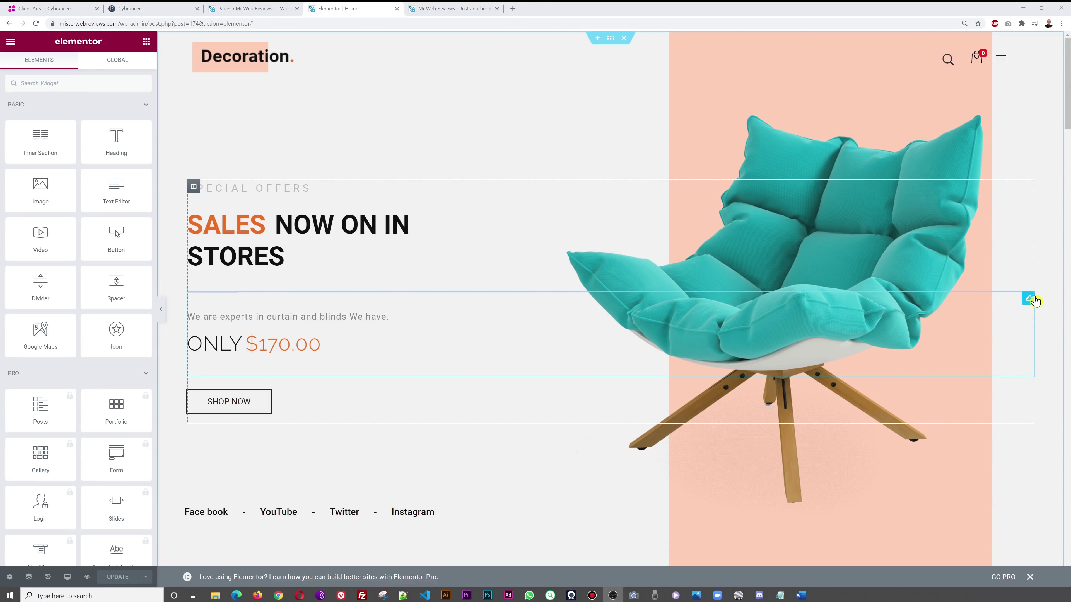
- Rewrite the hero subtitle to 'Special offers on curtains and blinds. Large selection in stores.'
left_click(1027, 298)
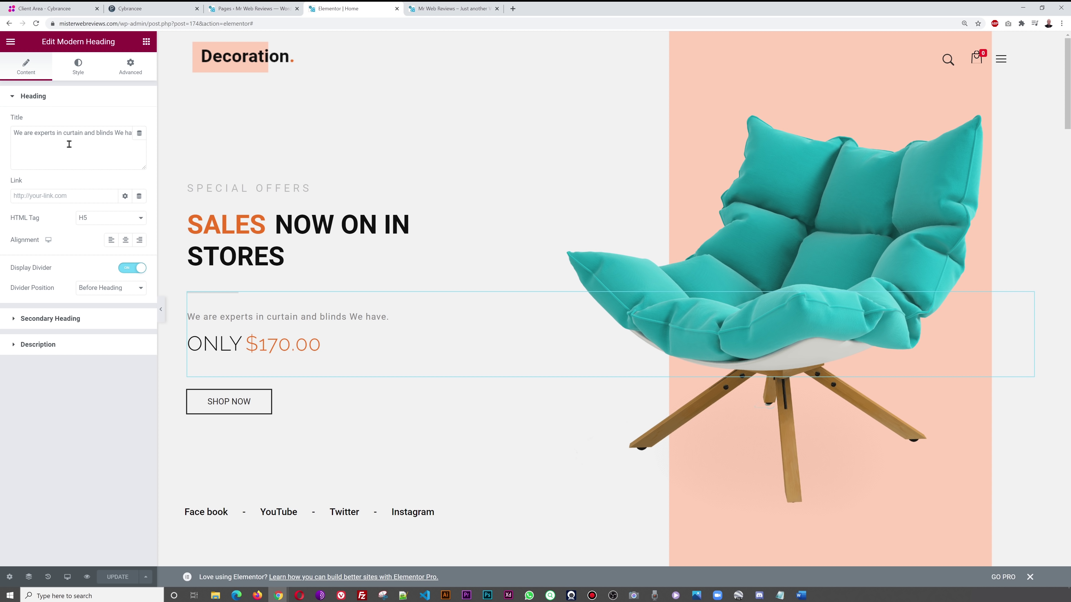
left_click(57, 134)
key("shift+Home")
key("BackSpace")
type("Special ")
type("offers on")
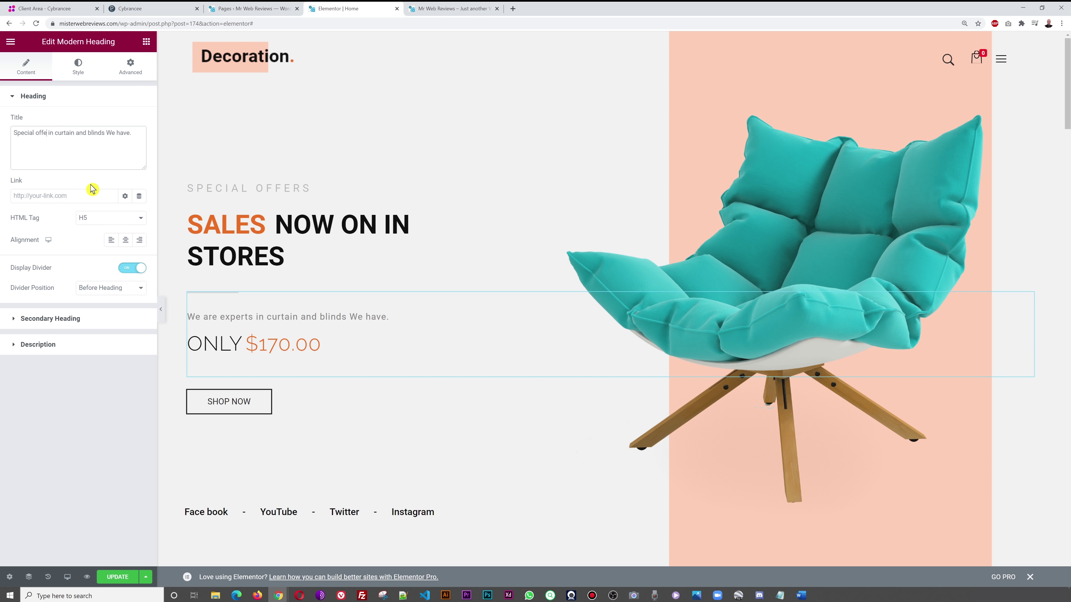
key("Delete")
key("Delete")
key("Delete")
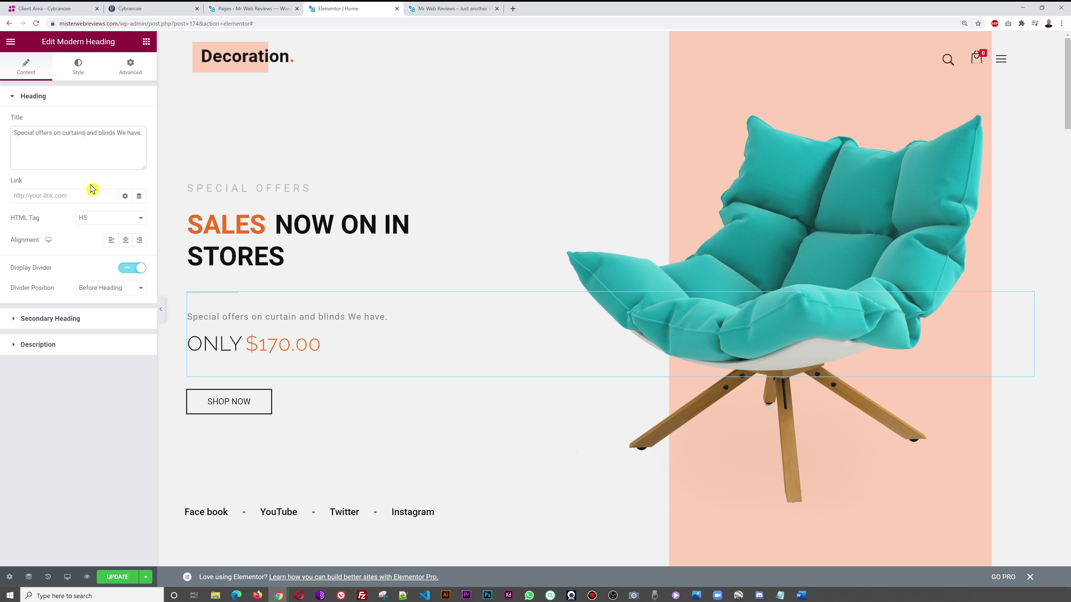
key("BackSpace")
key("BackSpace")
key("BackSpace")
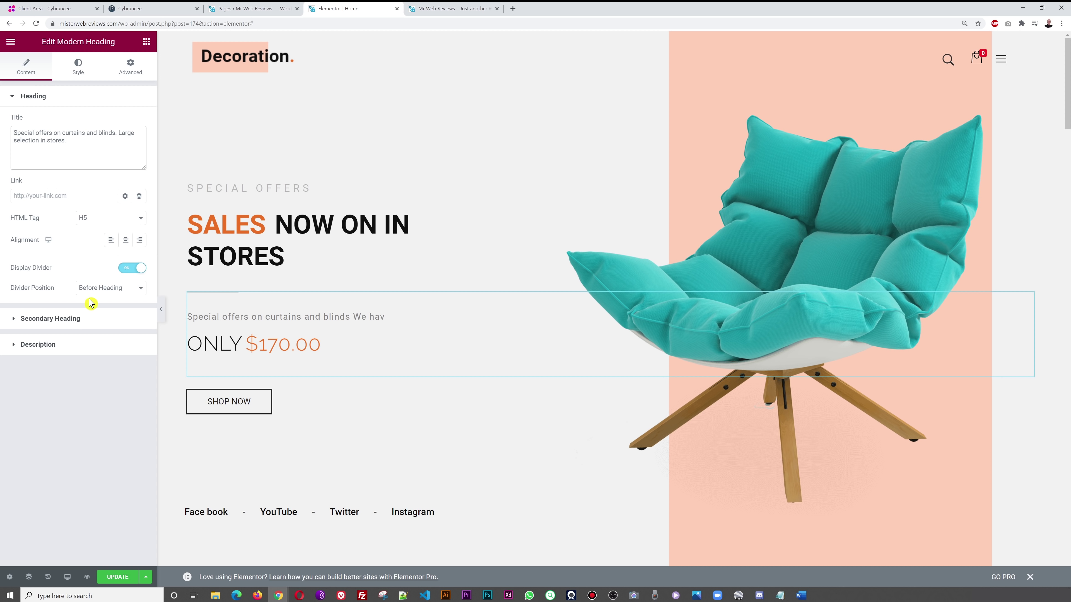
left_click(88, 153)
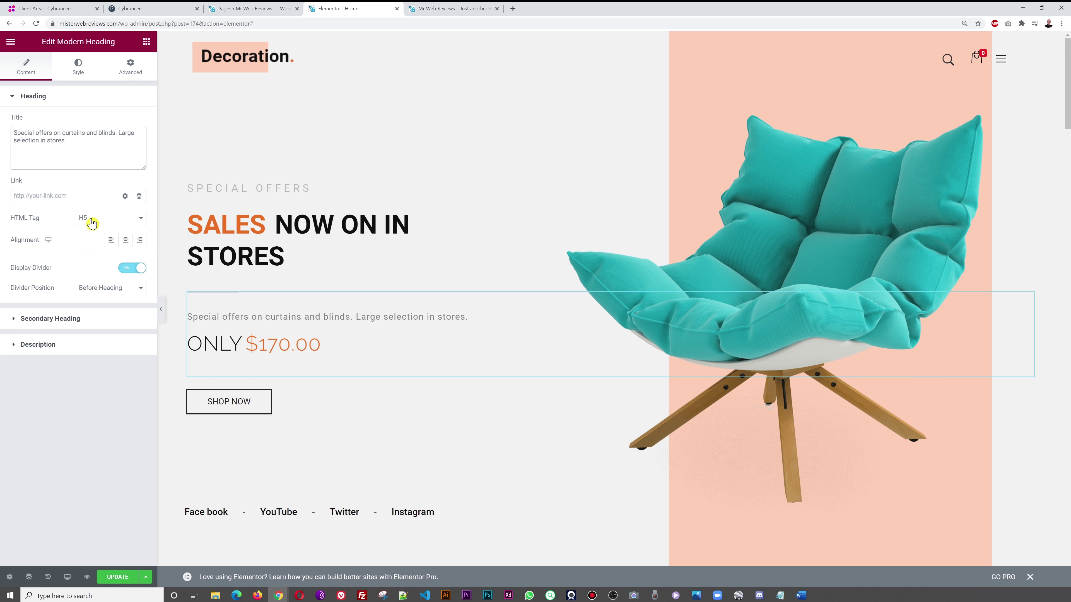
left_click(75, 319)
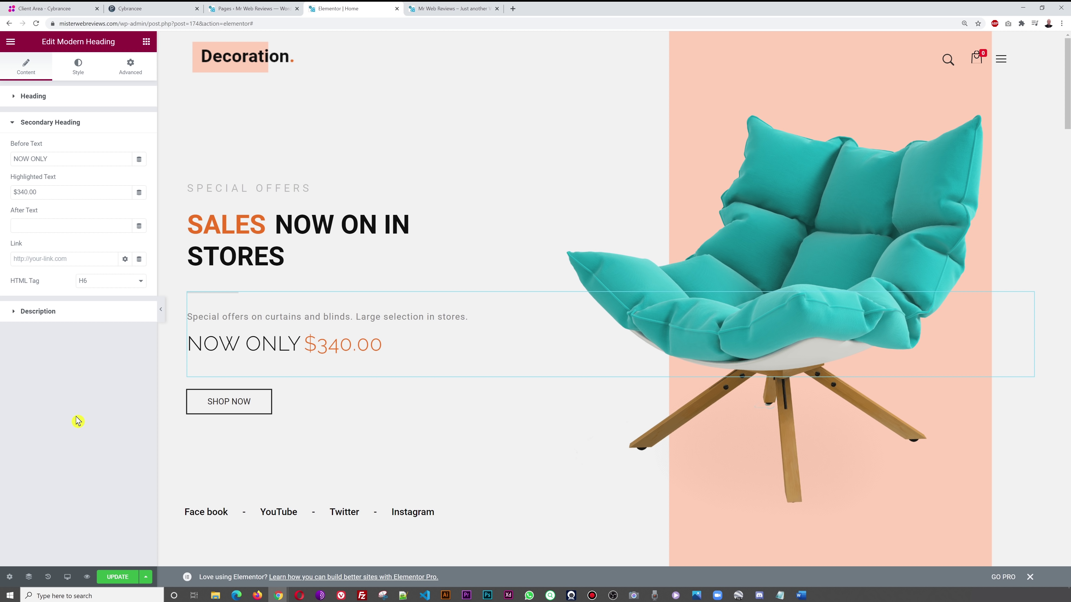
- Save the page with UPDATE, select the SHOP NOW button, and compare against the live homepage
left_click(113, 579)
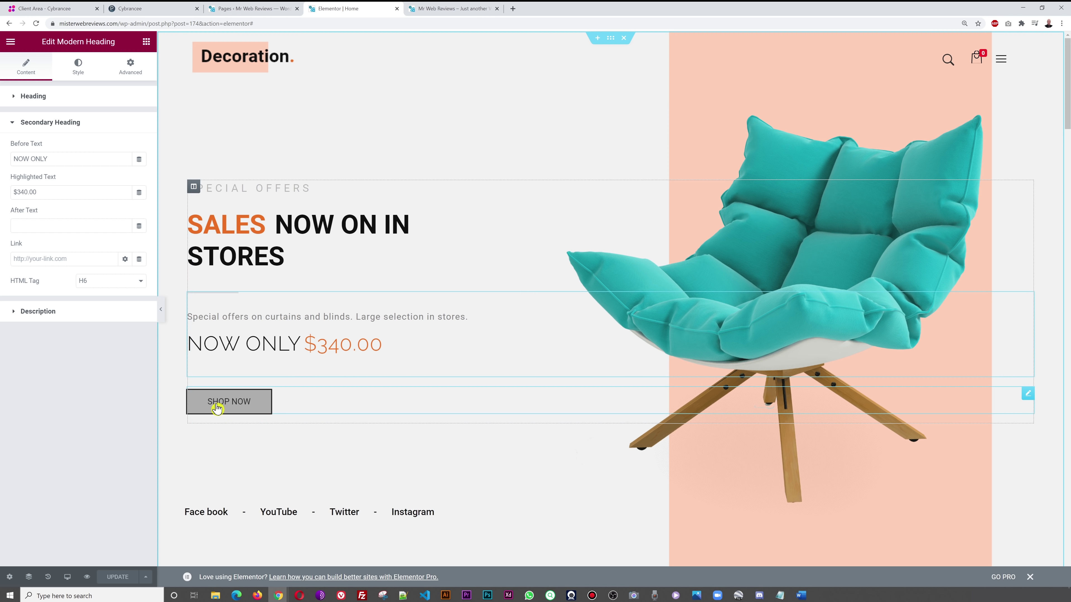
left_click(1027, 396)
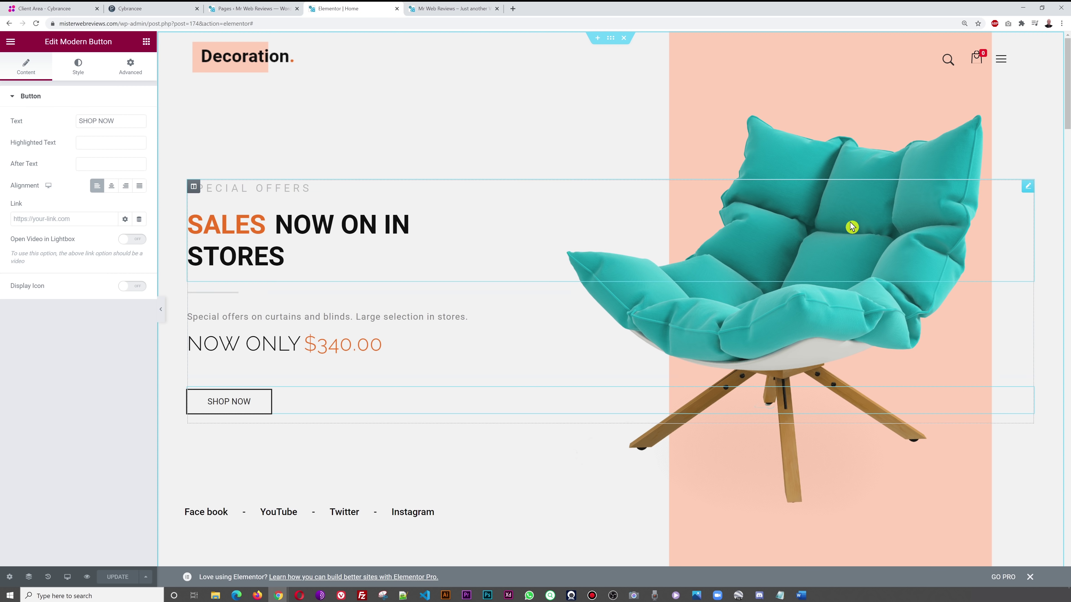
left_click(434, 8)
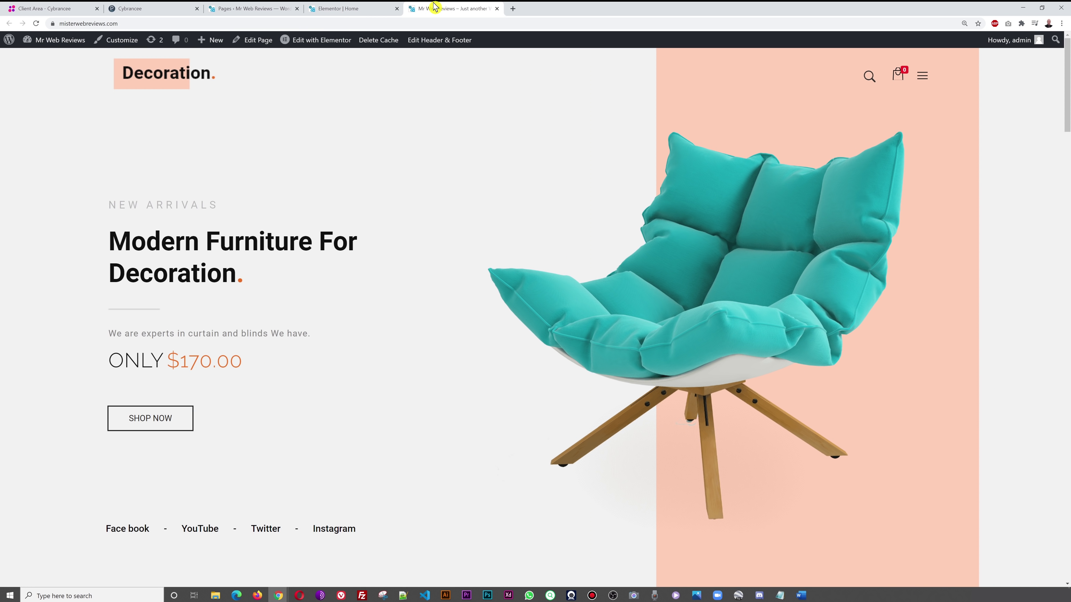
left_click(349, 10)
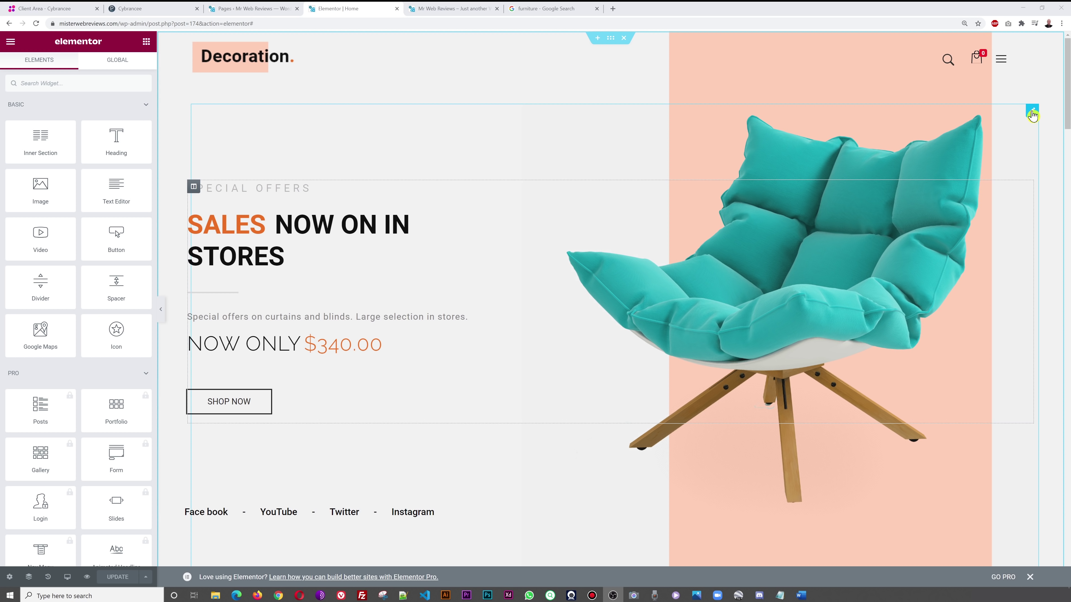
- Edit the hero's teal armchair image widget and open Insert Media from Choose Image
left_click(1032, 111)
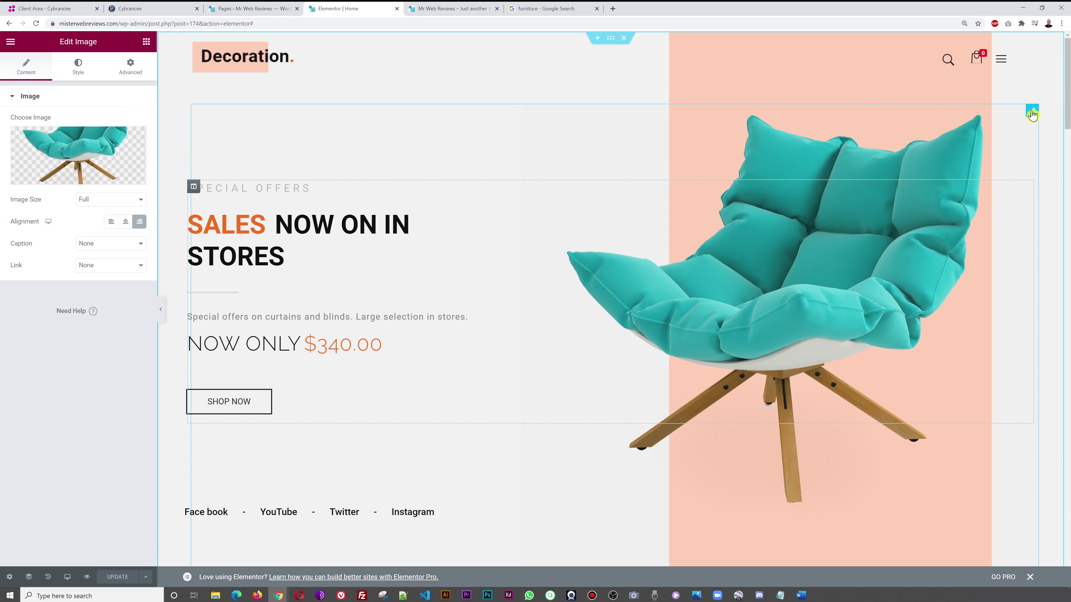
left_click(81, 154)
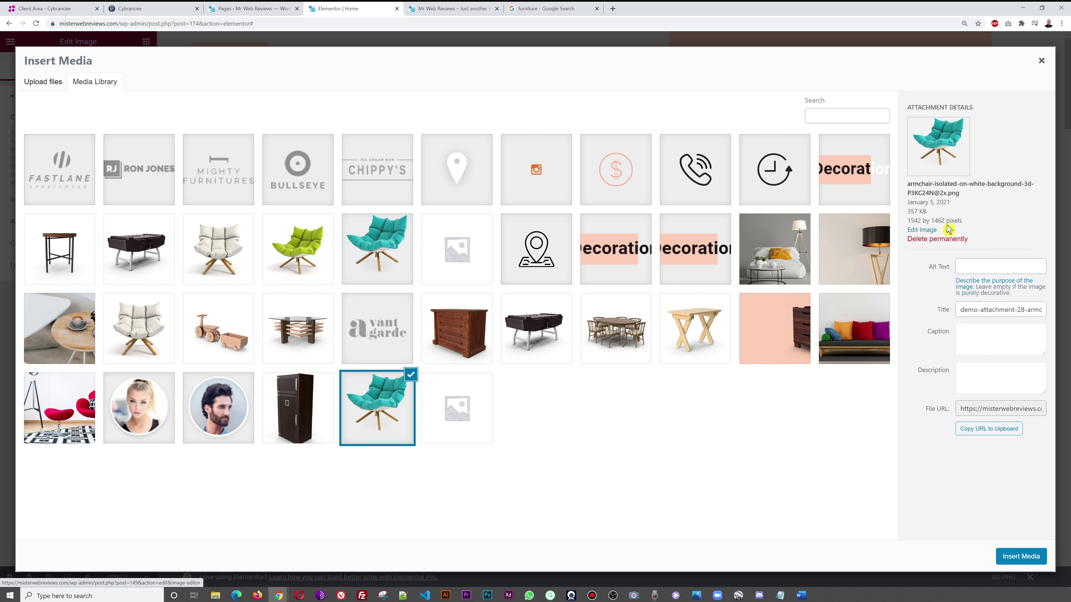
- In the furniture image results, preview several sofas and pick the navy blue one
left_click(548, 8)
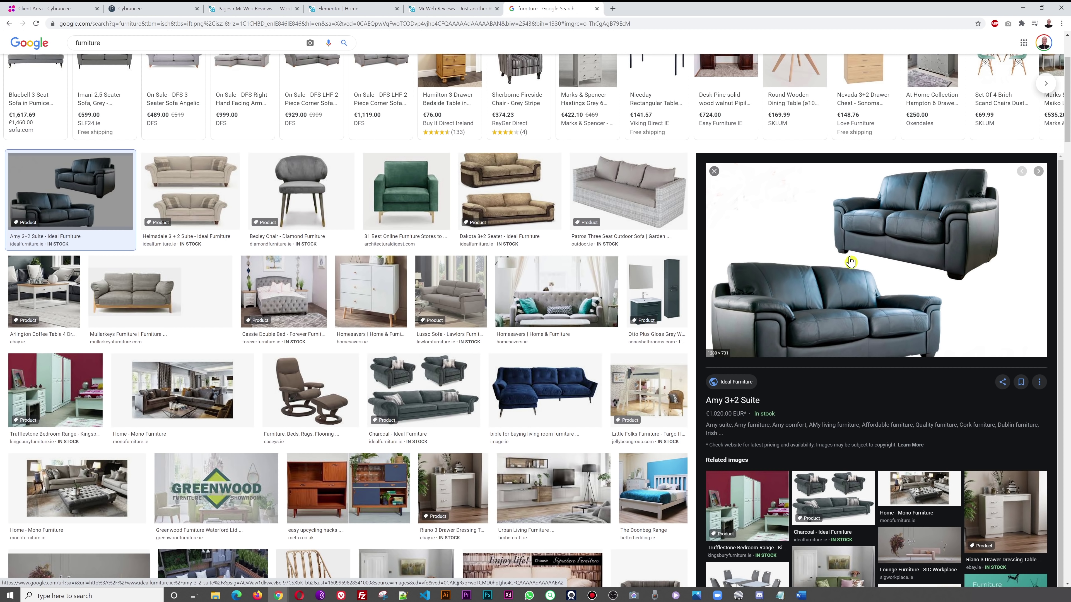
left_click(599, 192)
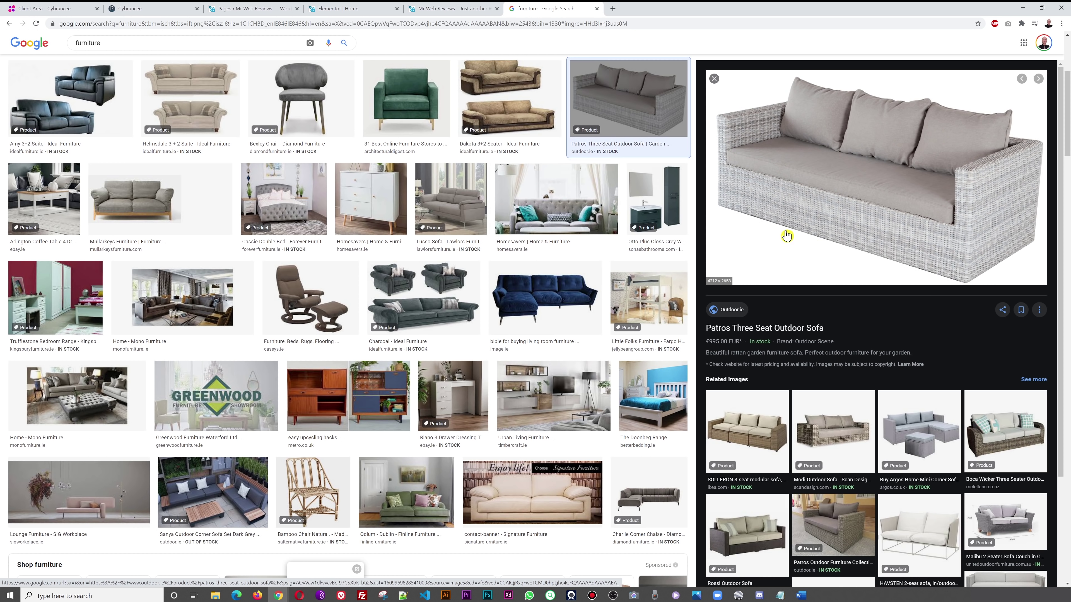
left_click(432, 288)
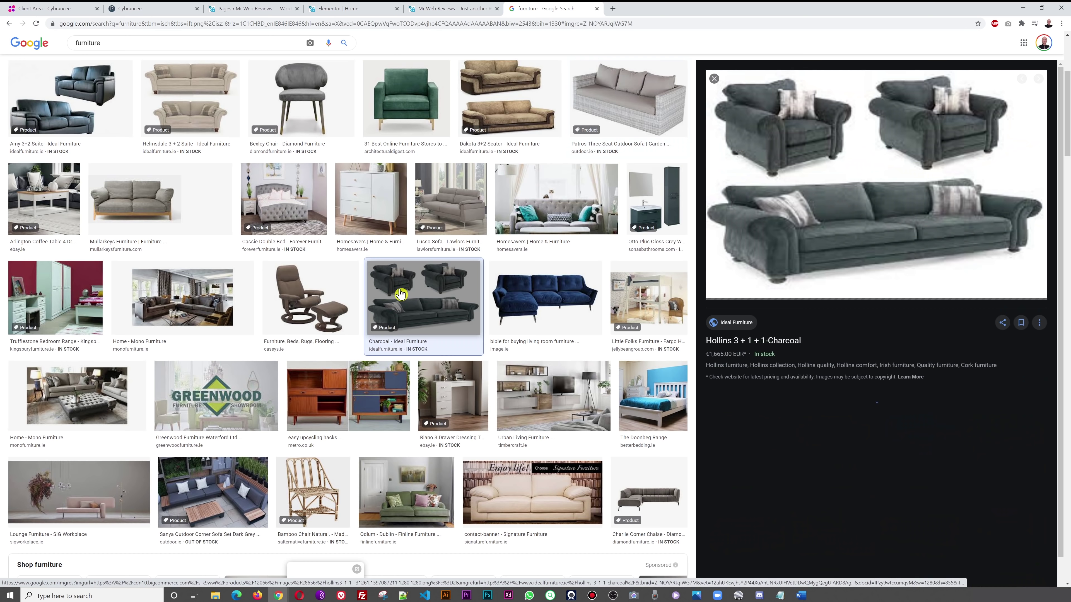
left_click(533, 315)
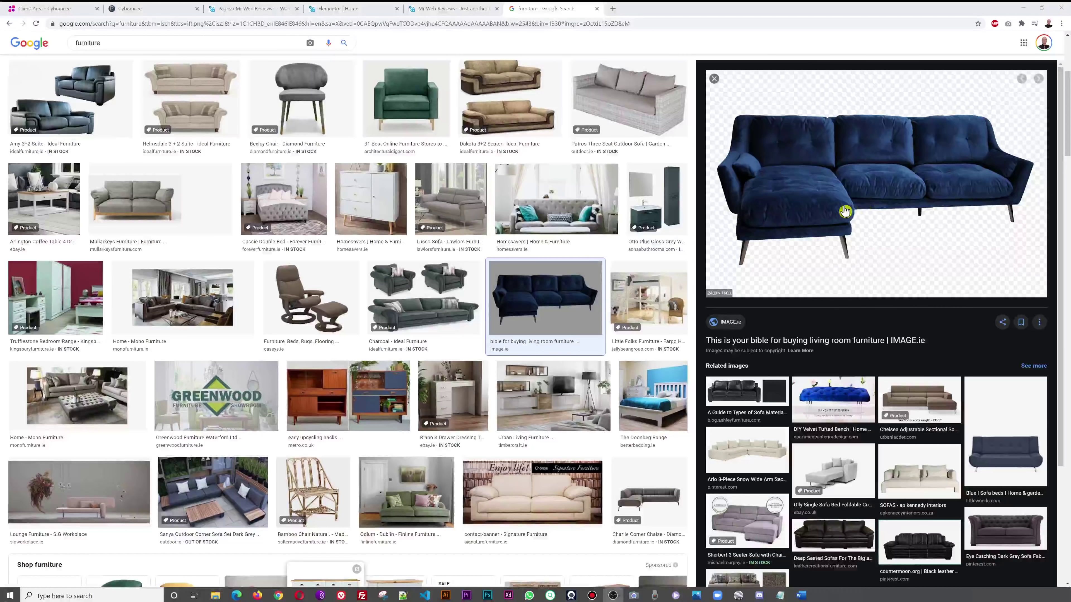
- Save the navy sofa image to the Tutorials folder as Markievicz4 (1).png and return to Elementor
right_click(804, 204)
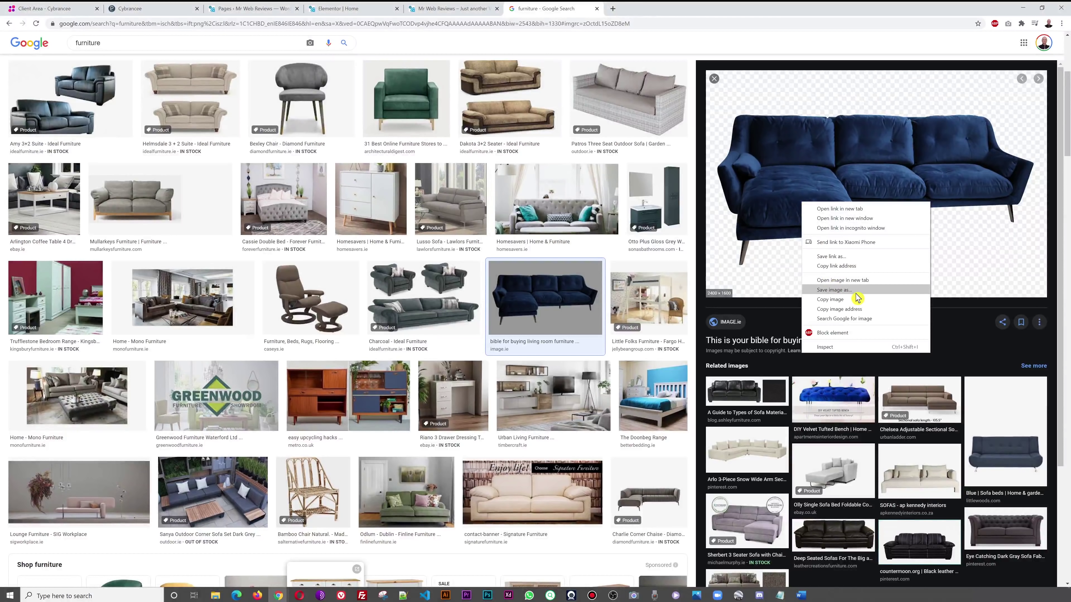
left_click(846, 291)
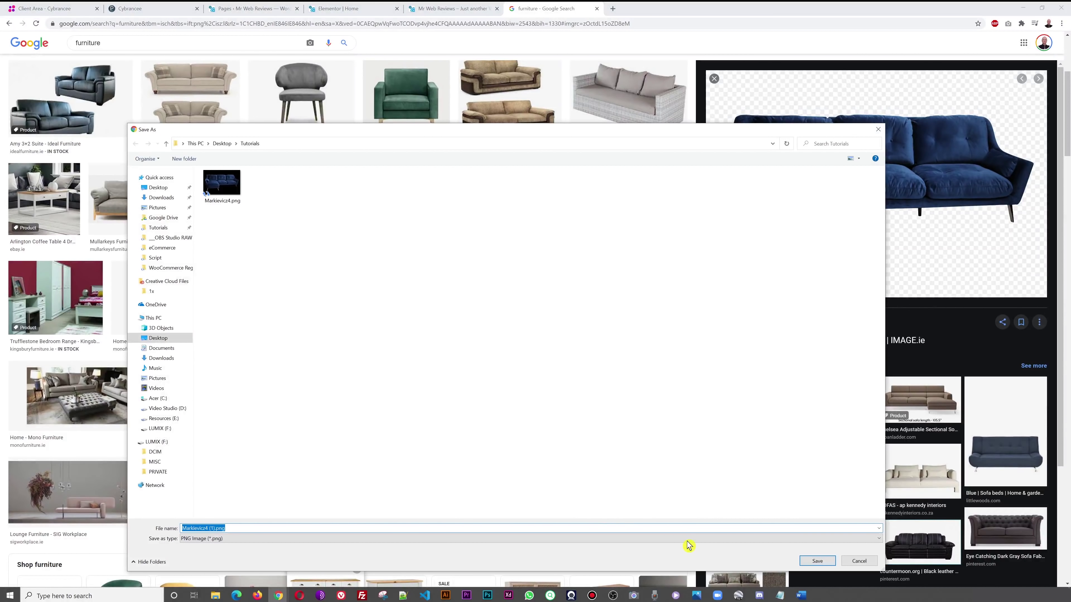
left_click(811, 562)
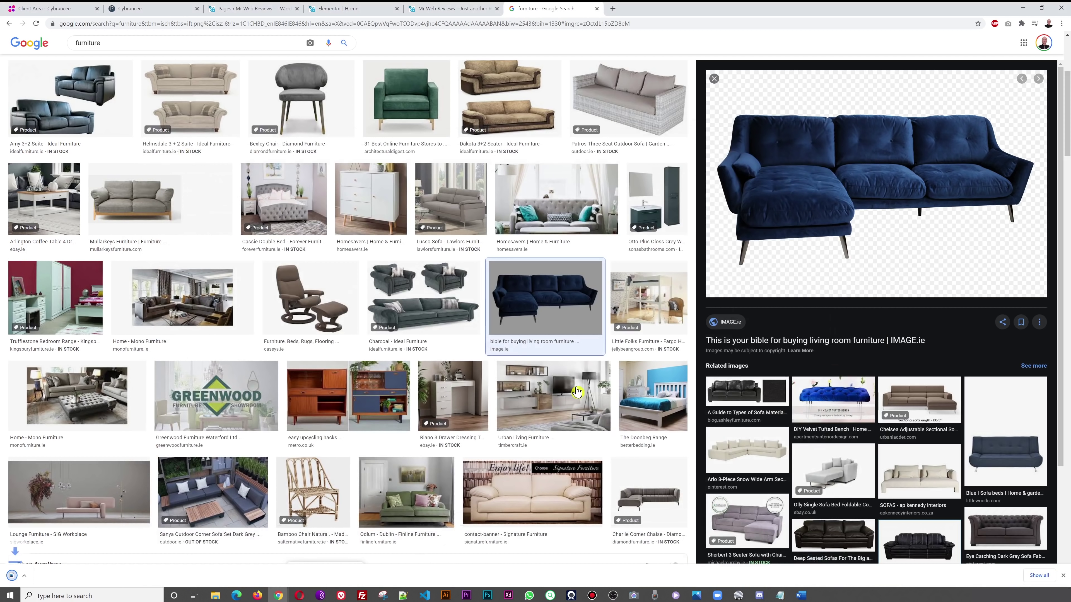
left_click(1062, 576)
left_click(346, 9)
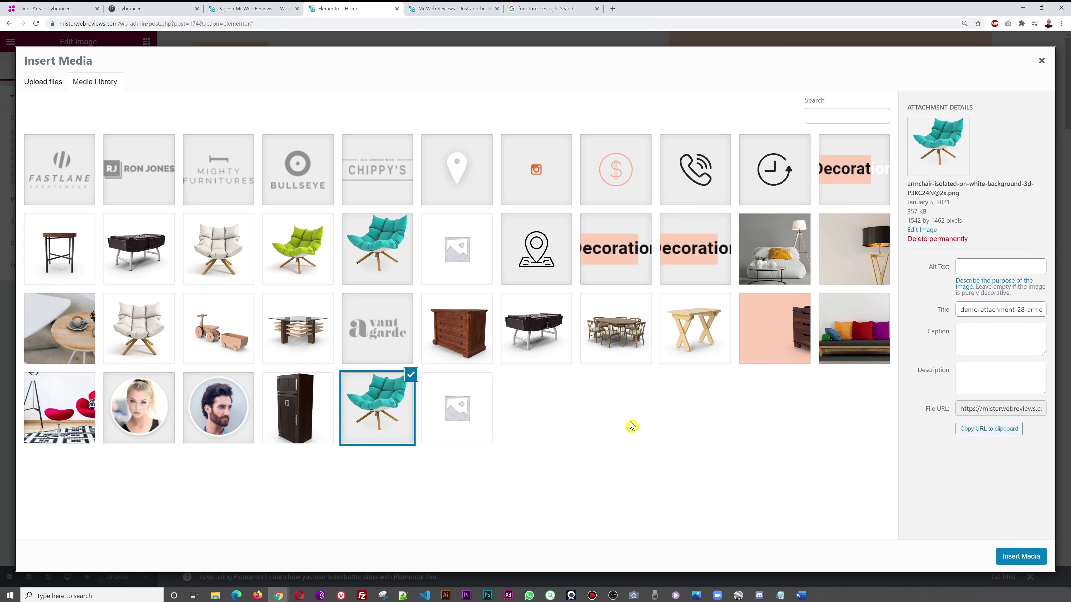
- Upload Markievicz4.png from Desktop > Tutorials and insert it as the hero image, replacing the teal armchair
left_click(43, 86)
left_click(524, 286)
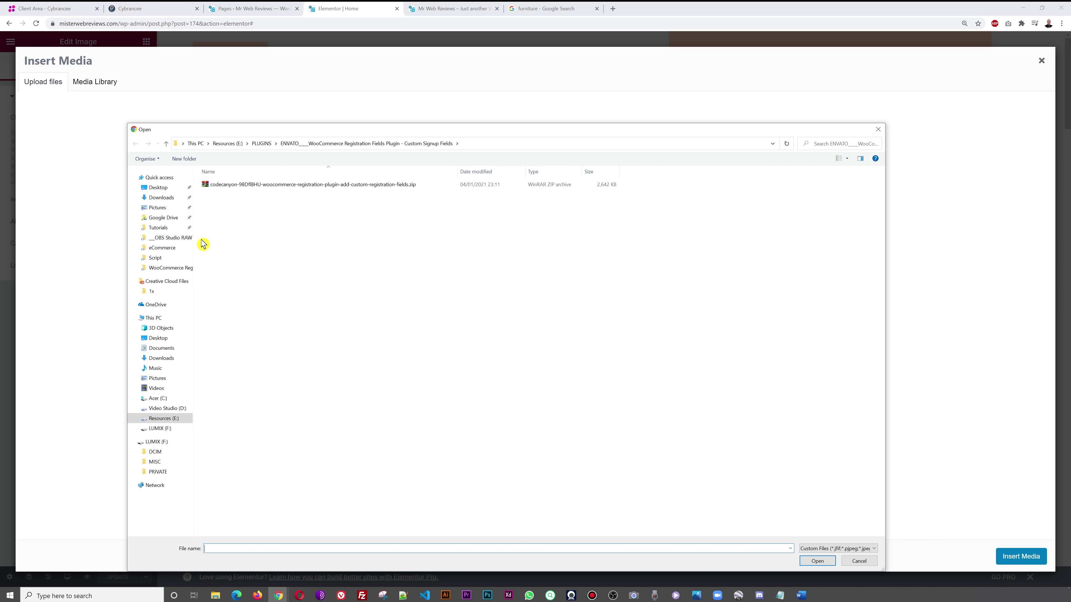
left_click(166, 229)
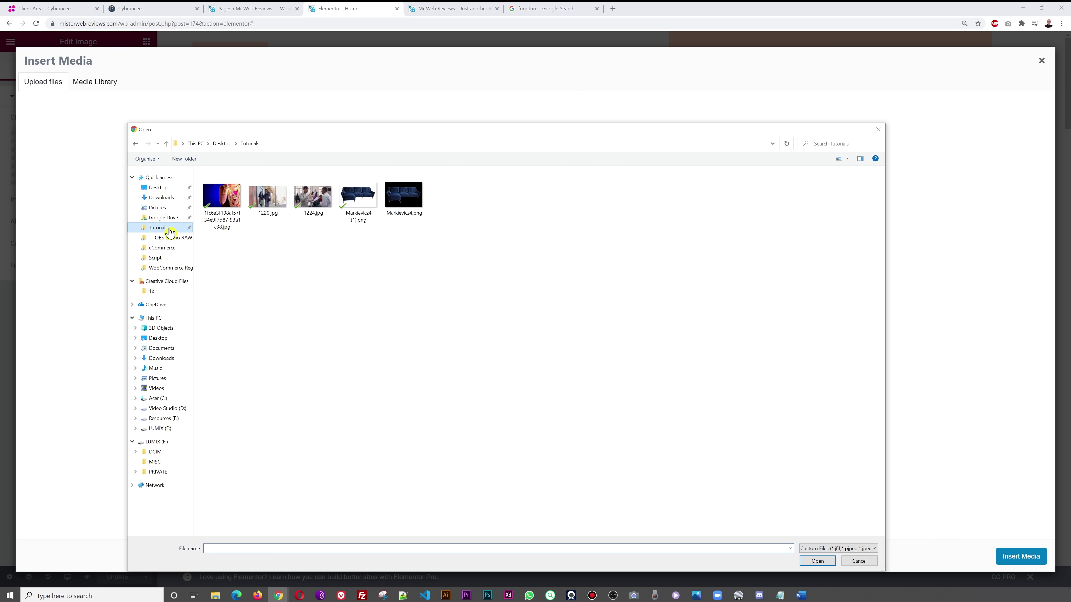
left_click(411, 198)
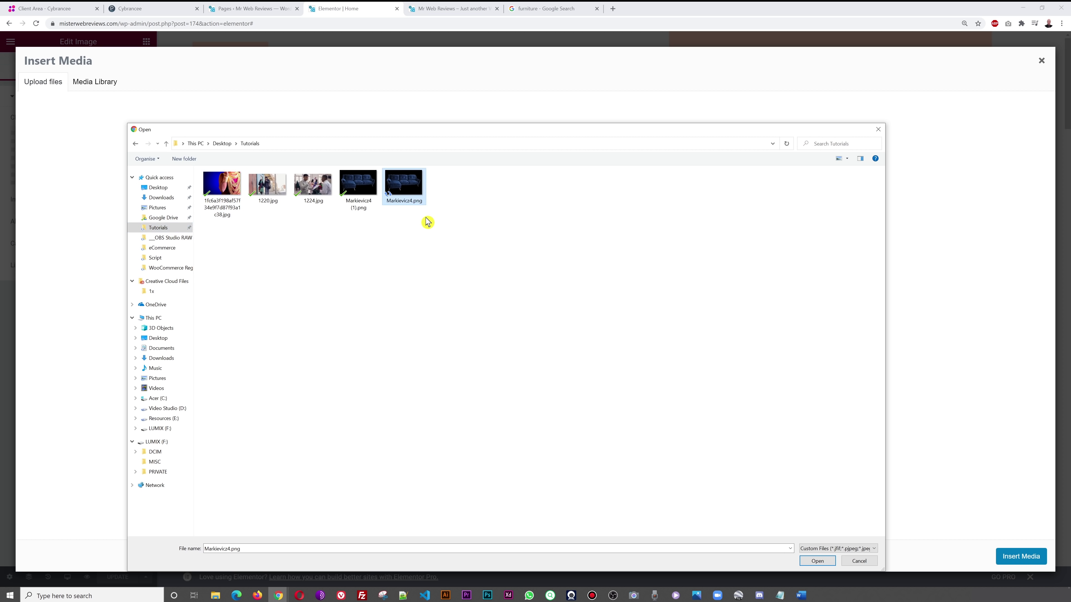
left_click(817, 561)
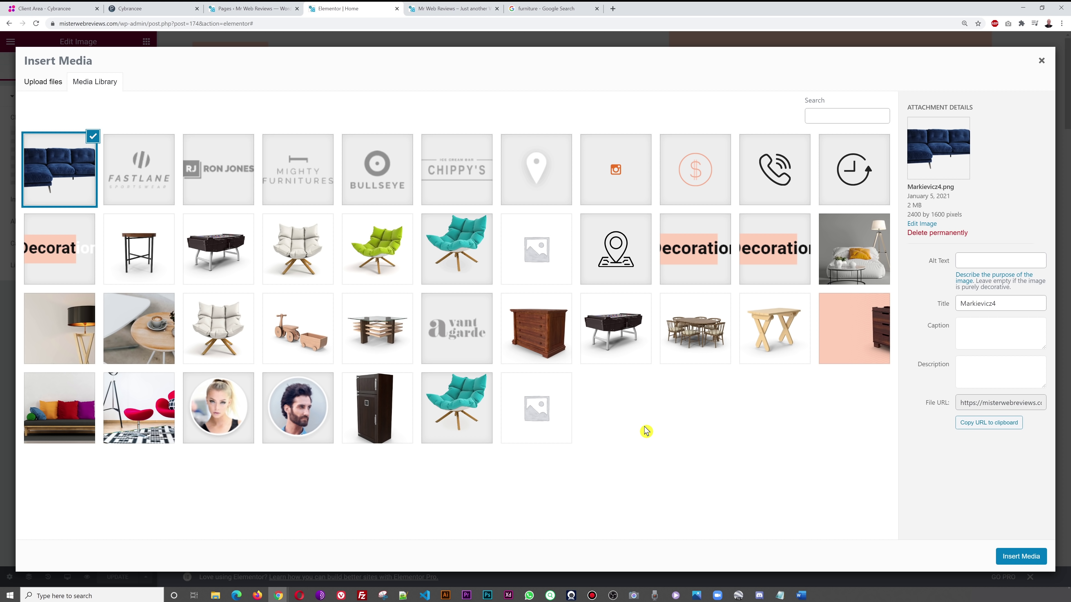
left_click(1021, 561)
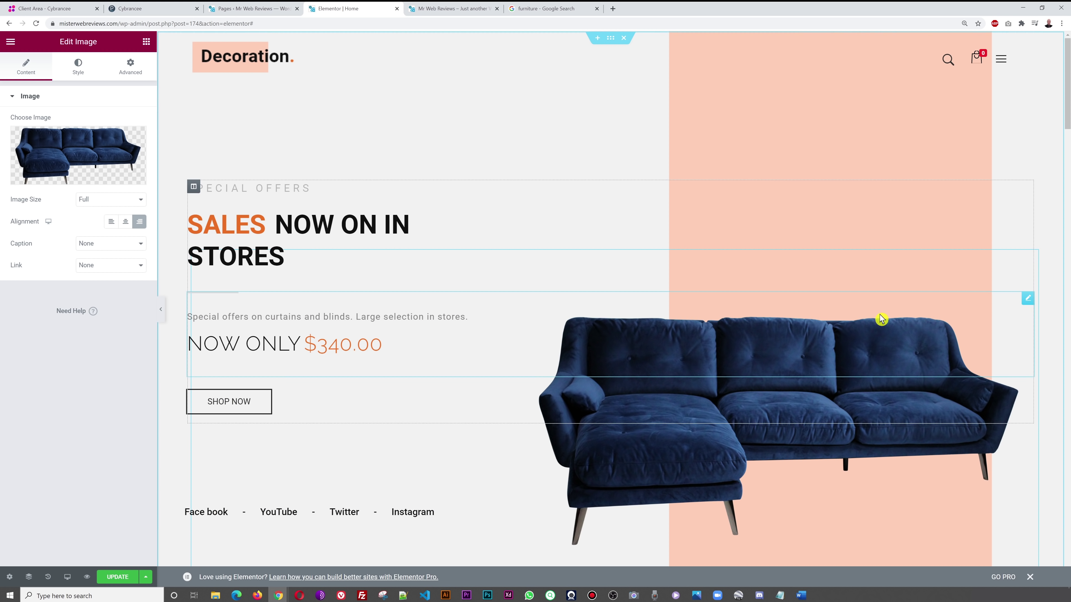
- Show the navy sofa image's Advanced settings in the Edit Image panel, where margin and padding are set
scroll(598, 435, "down", 1)
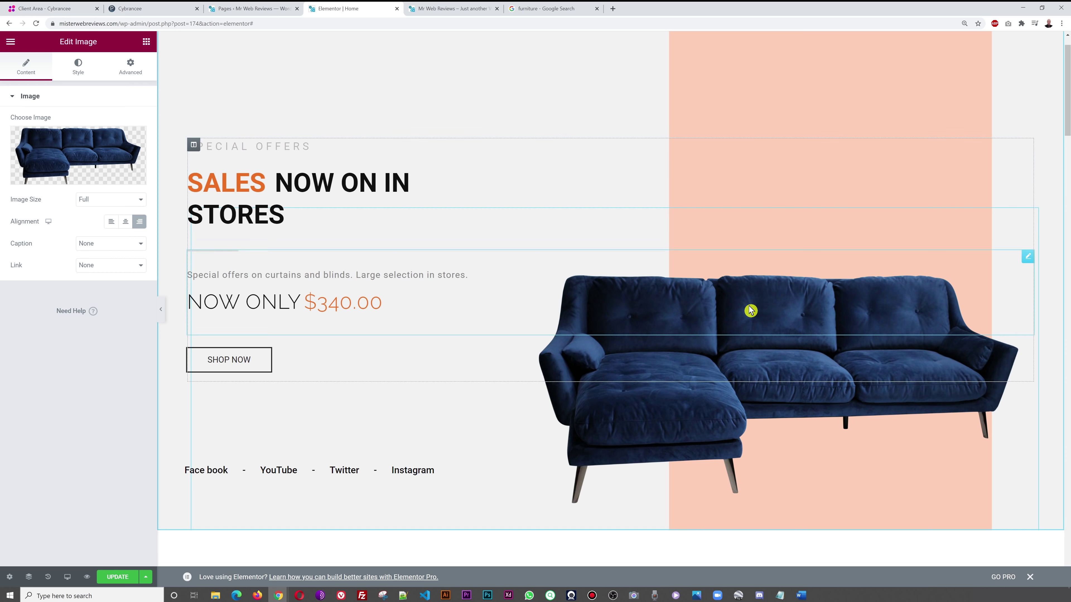
scroll(751, 311, "up", 1)
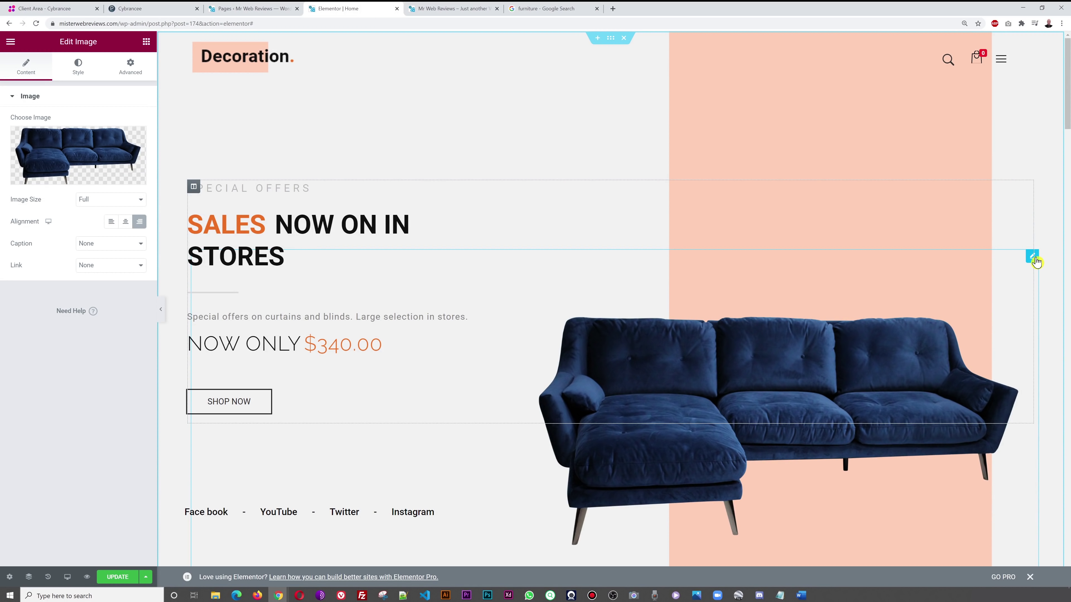
left_click(129, 77)
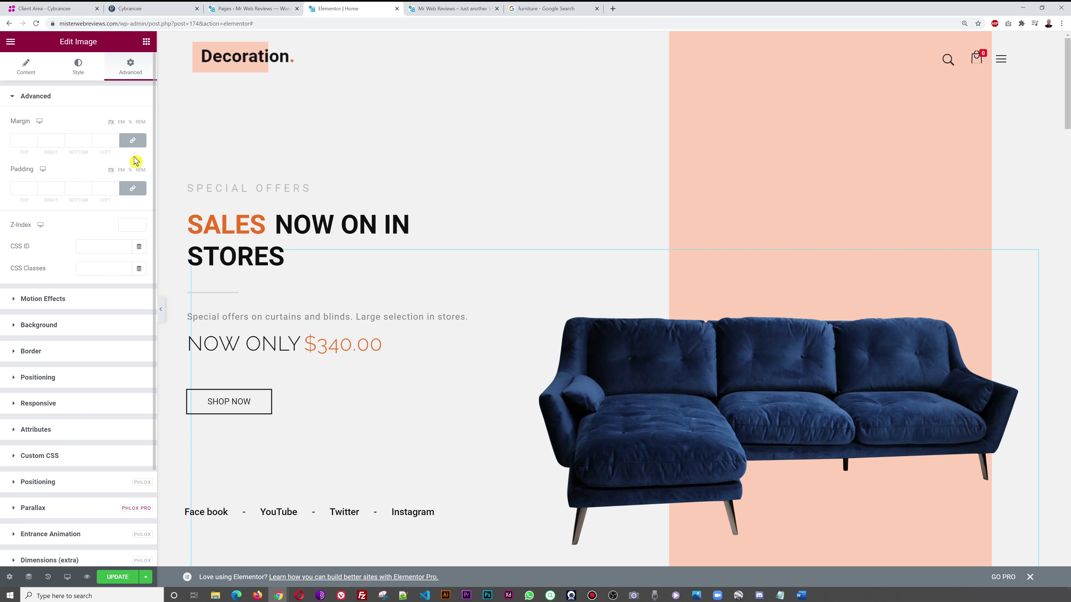
- Unlink the sofa image's margins, set Margin Bottom to 197, and save the page
left_click(134, 142)
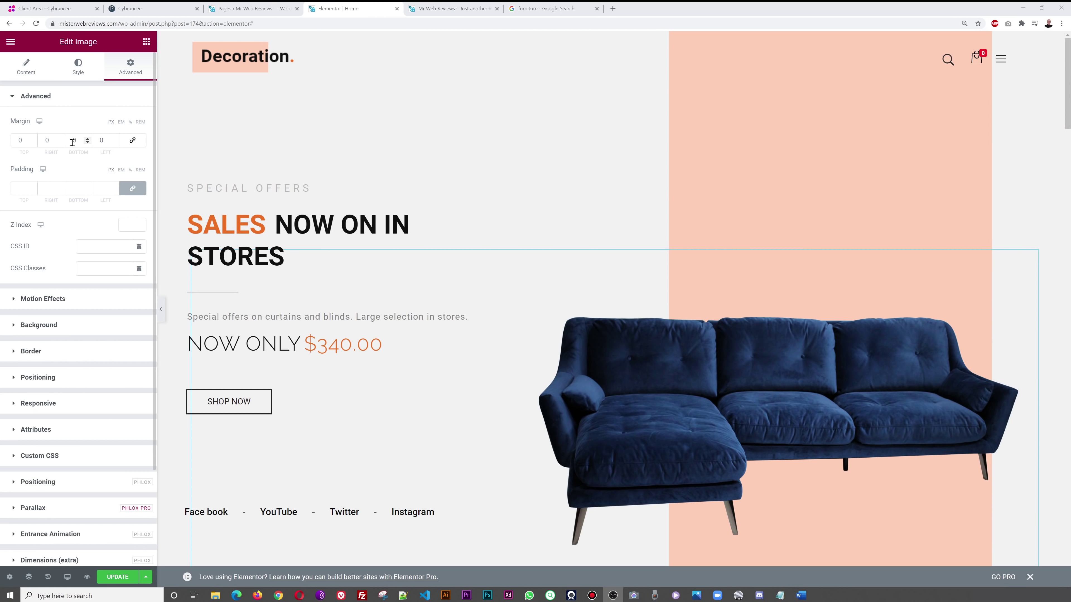
left_click_drag(88, 139, 88, 140)
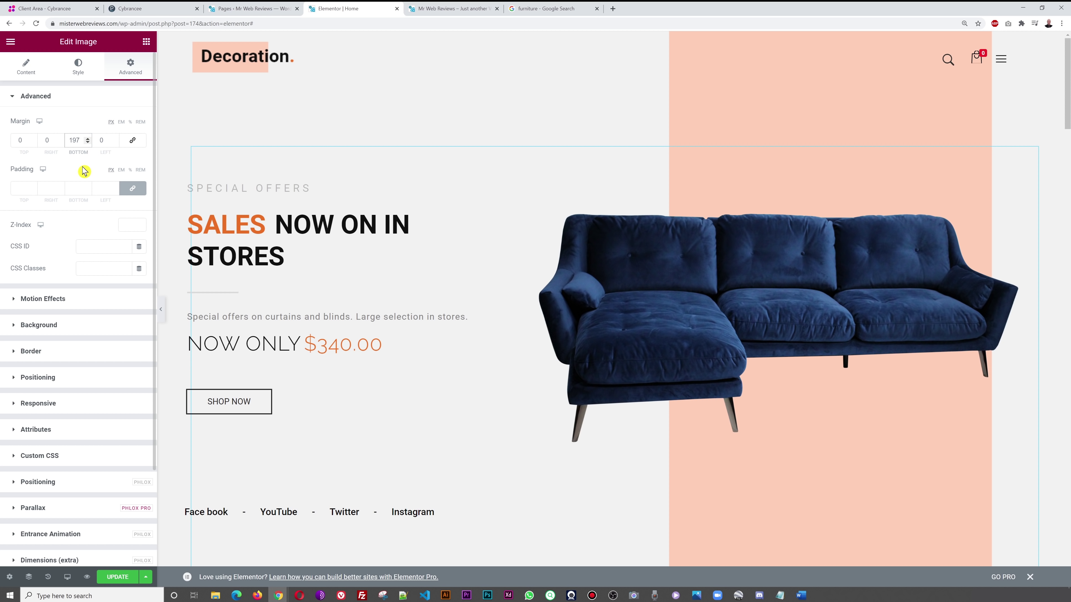
left_click(26, 69)
left_click(118, 577)
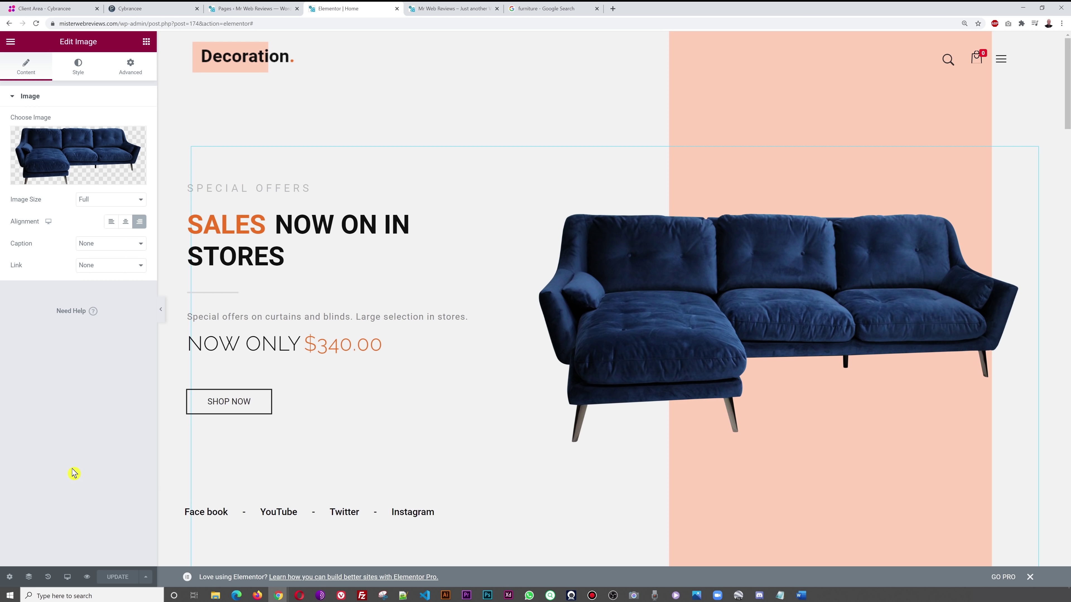
- Reload the live homepage, scroll through it to check the navy sofa hero, then return to the Pages list
left_click(466, 8)
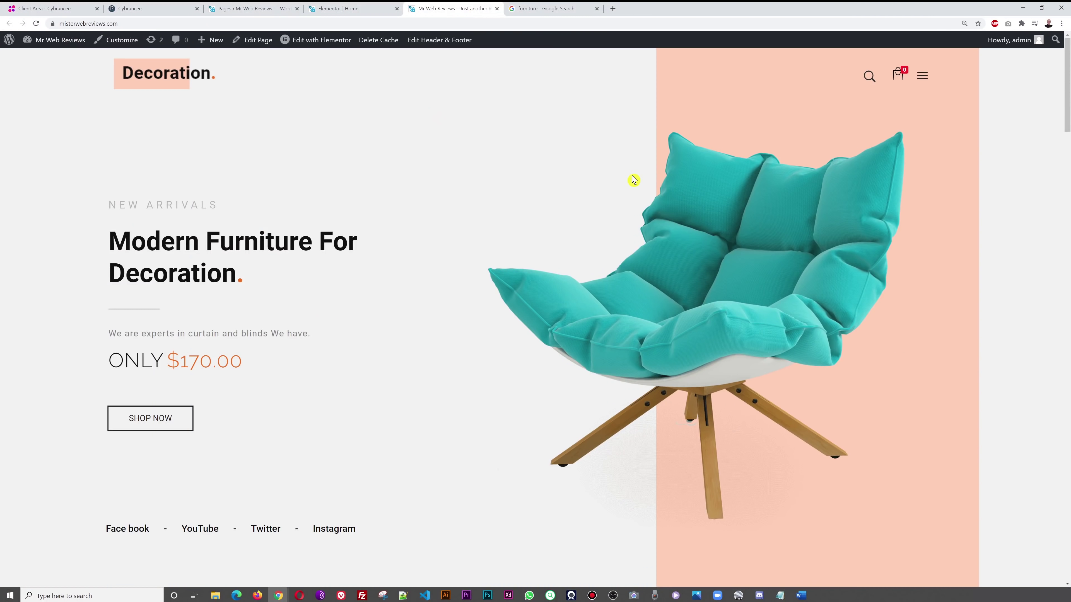
left_click(36, 23)
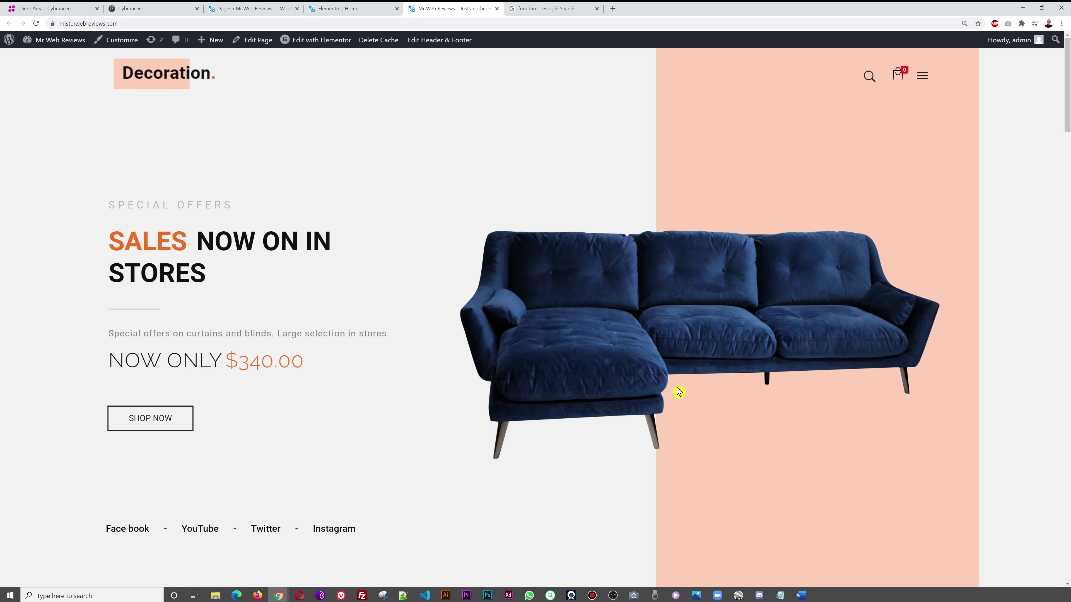
scroll(927, 294, "down", 6)
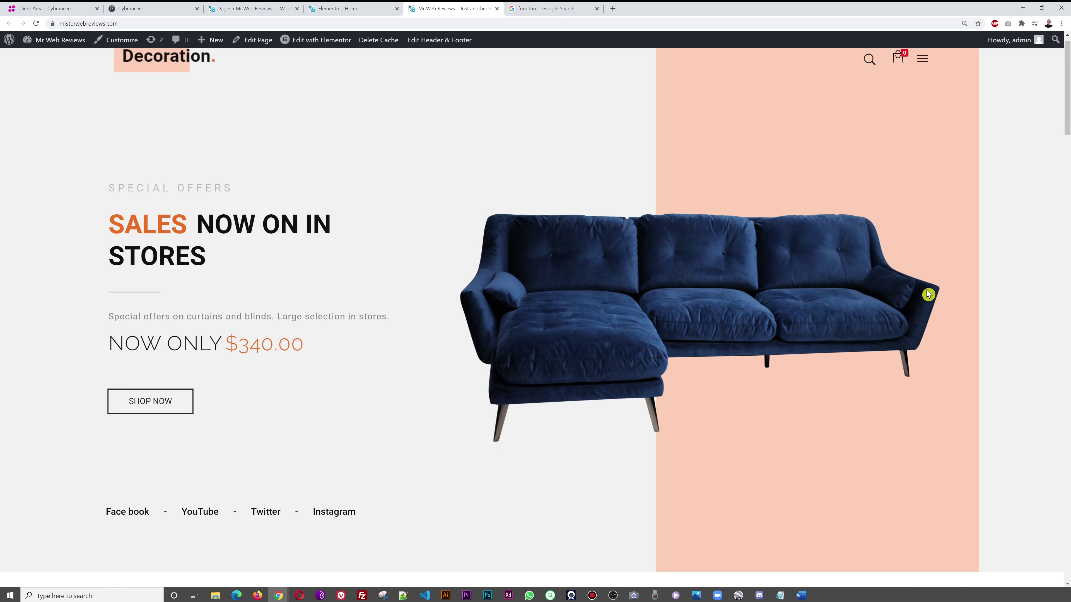
scroll(949, 270, "down", 5)
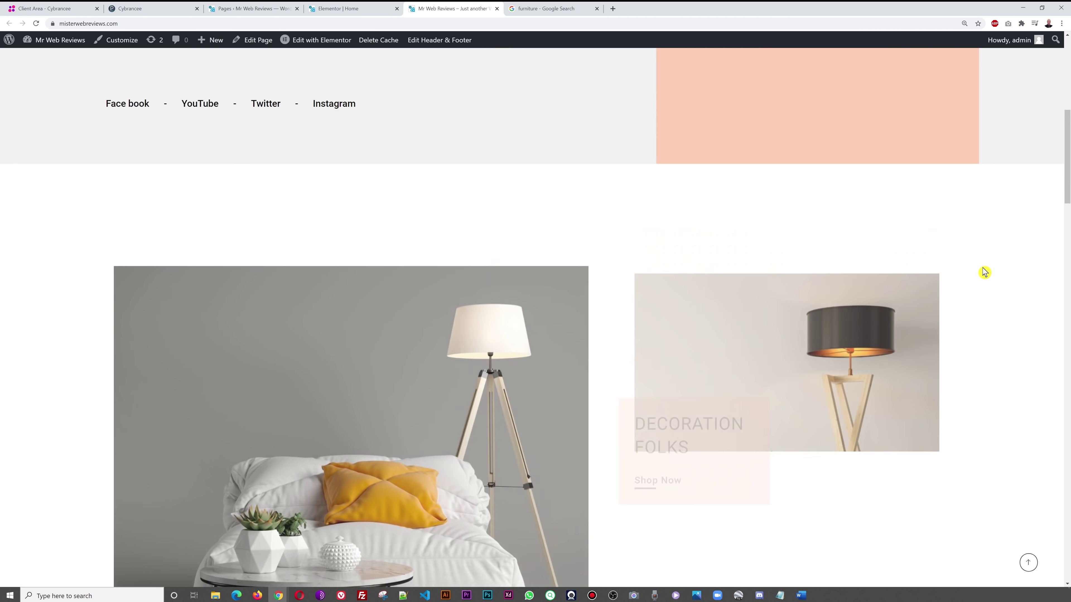
scroll(991, 273, "down", 2)
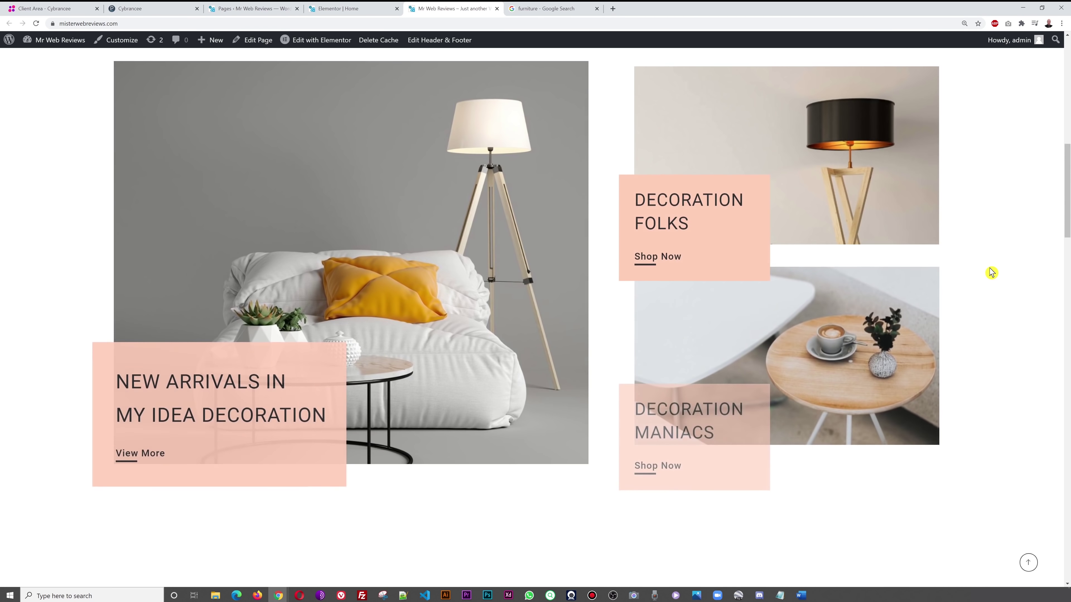
scroll(361, 272, "up", 1)
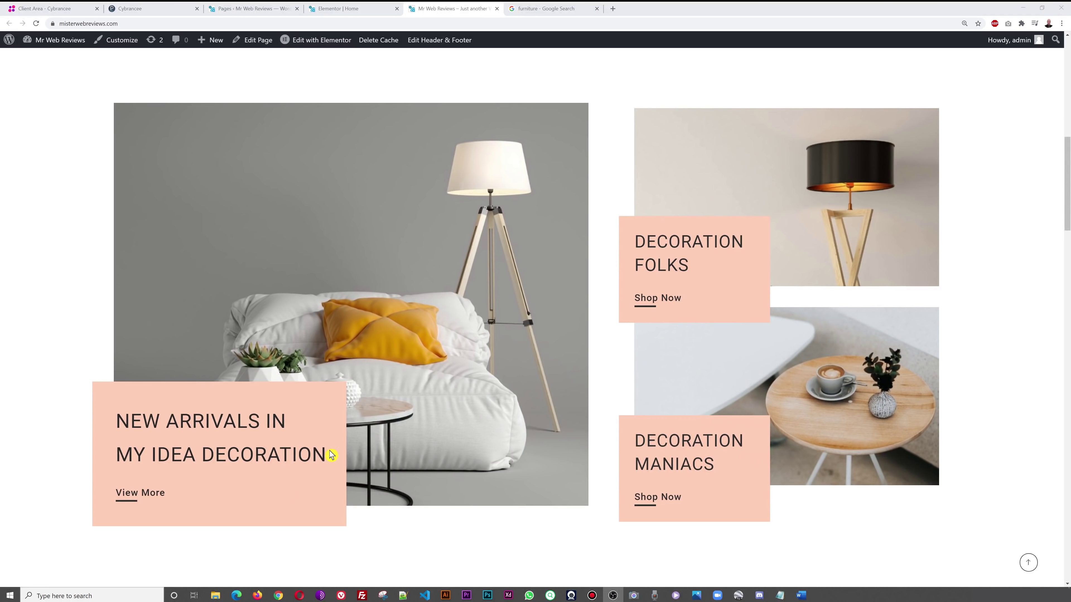
scroll(675, 331, "down", 5)
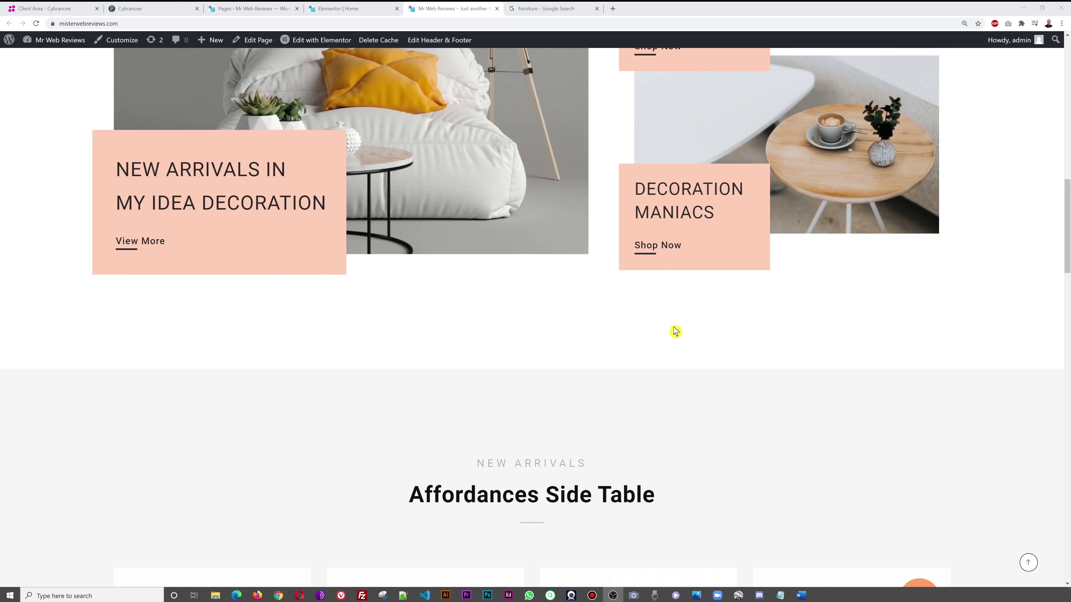
scroll(677, 333, "down", 4)
scroll(639, 354, "down", 18)
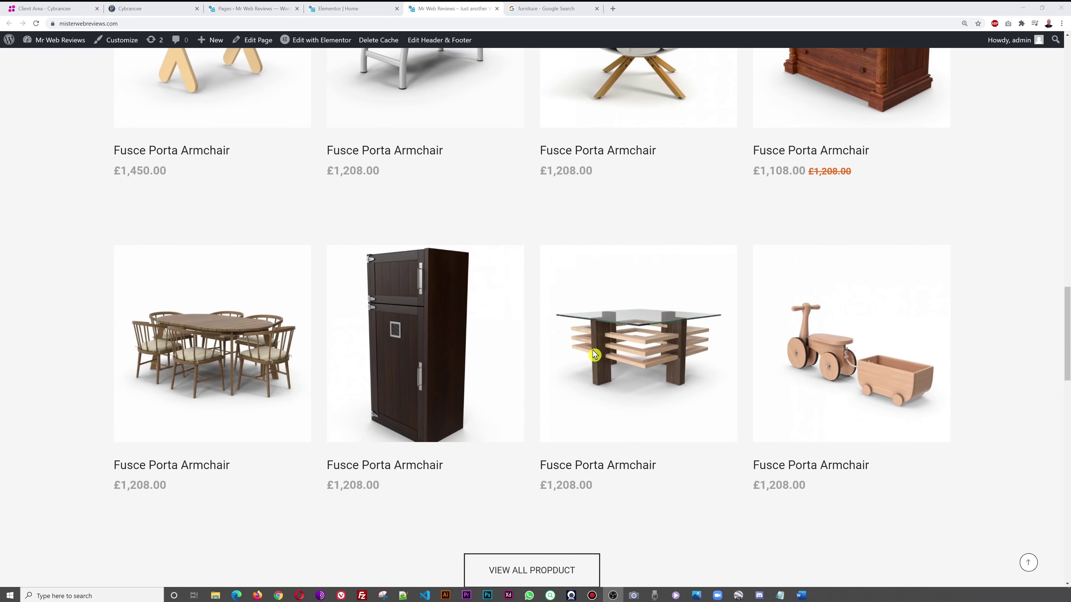
scroll(649, 367, "up", 20)
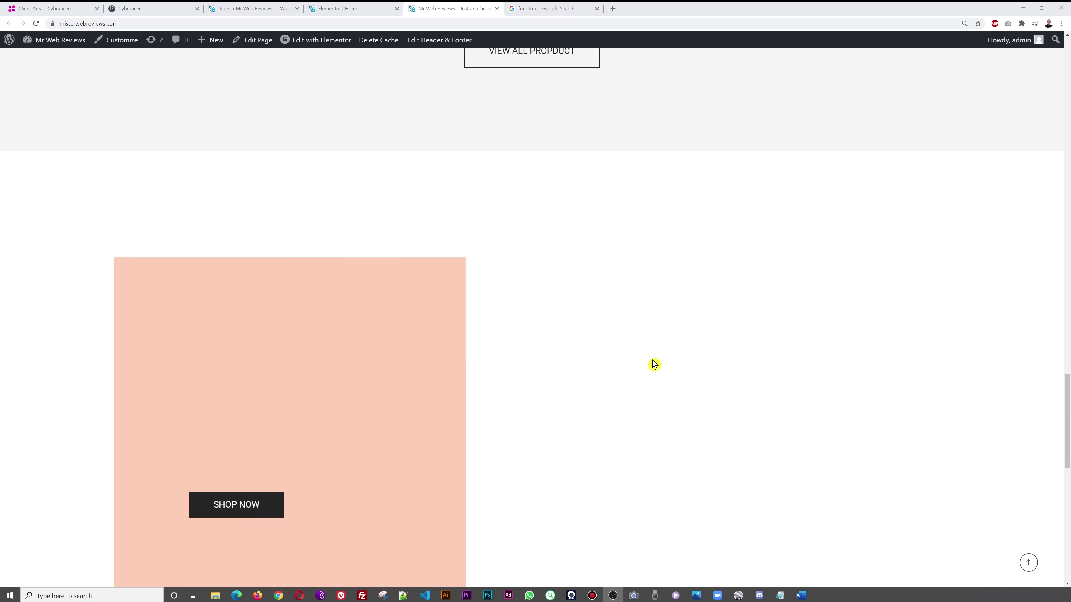
scroll(653, 373, "up", 10)
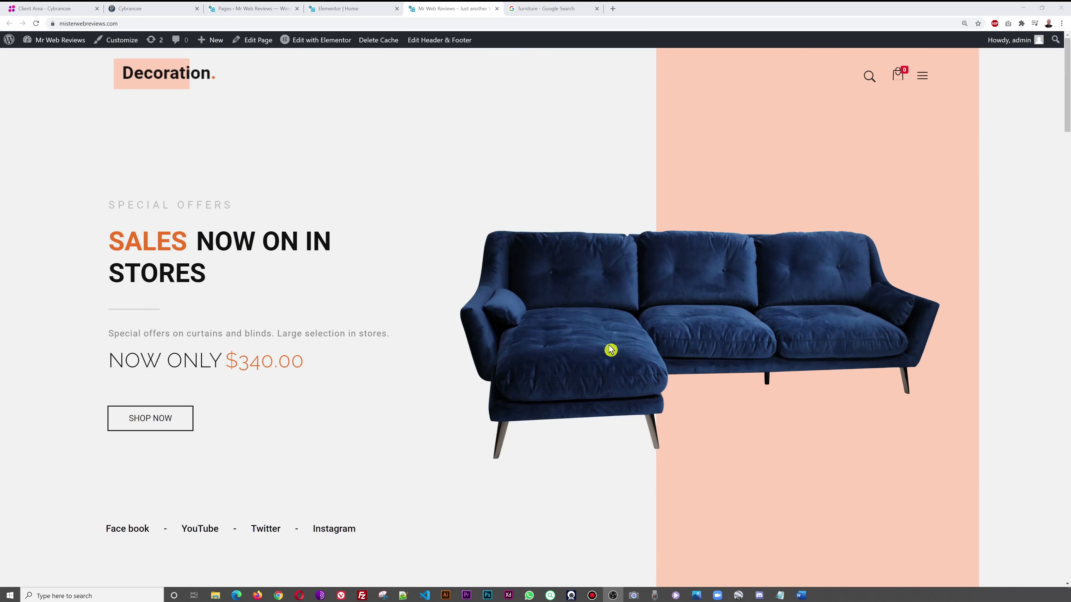
left_click(340, 9)
left_click(240, 9)
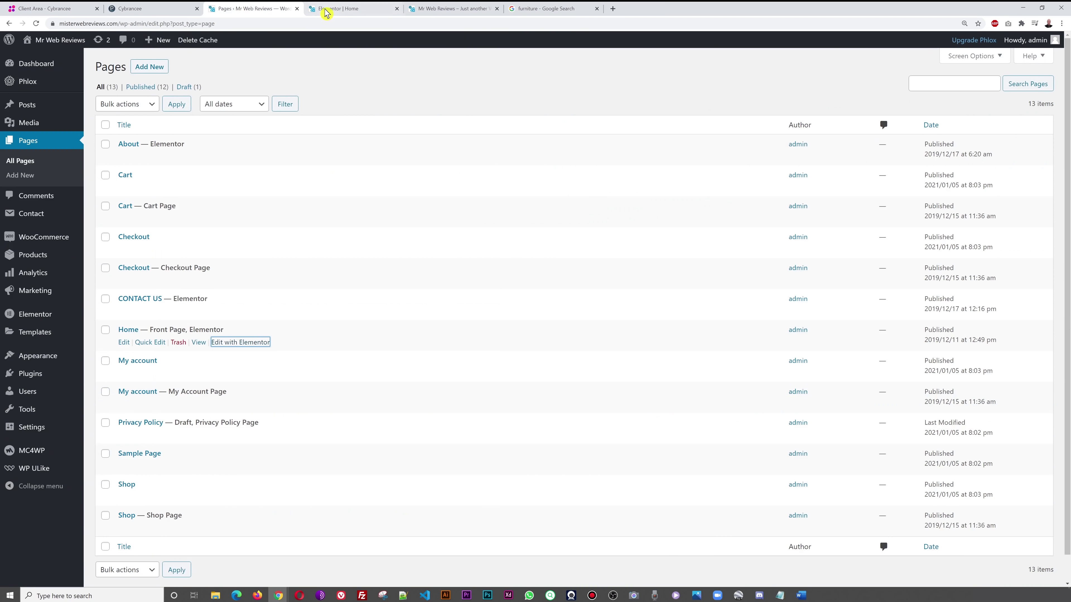
- Open the armchair image's settings in the Home page editor and close its media library unchanged
left_click(327, 10)
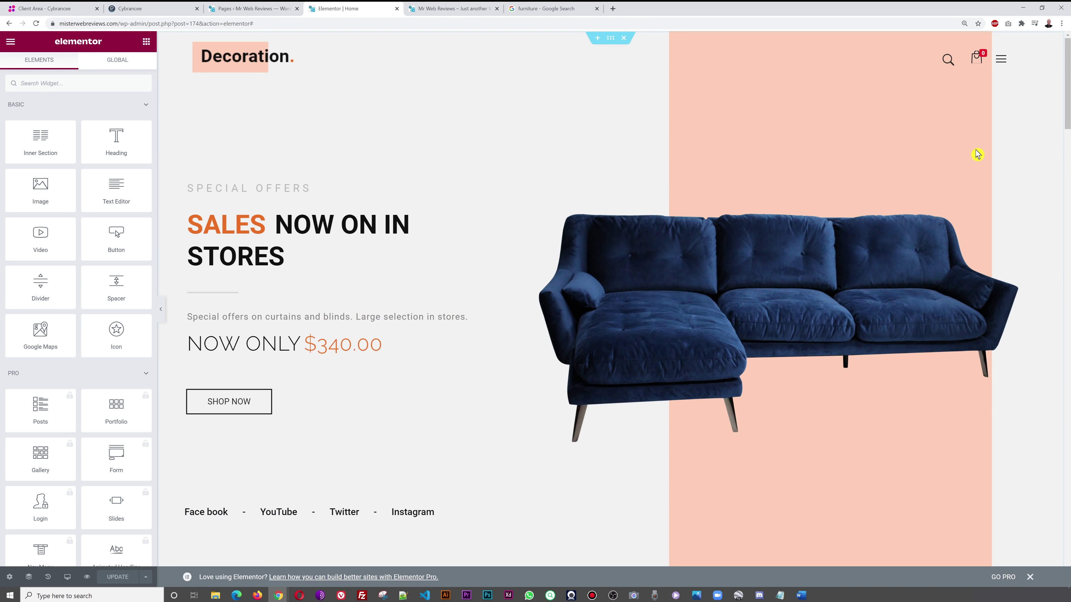
scroll(968, 169, "down", 10)
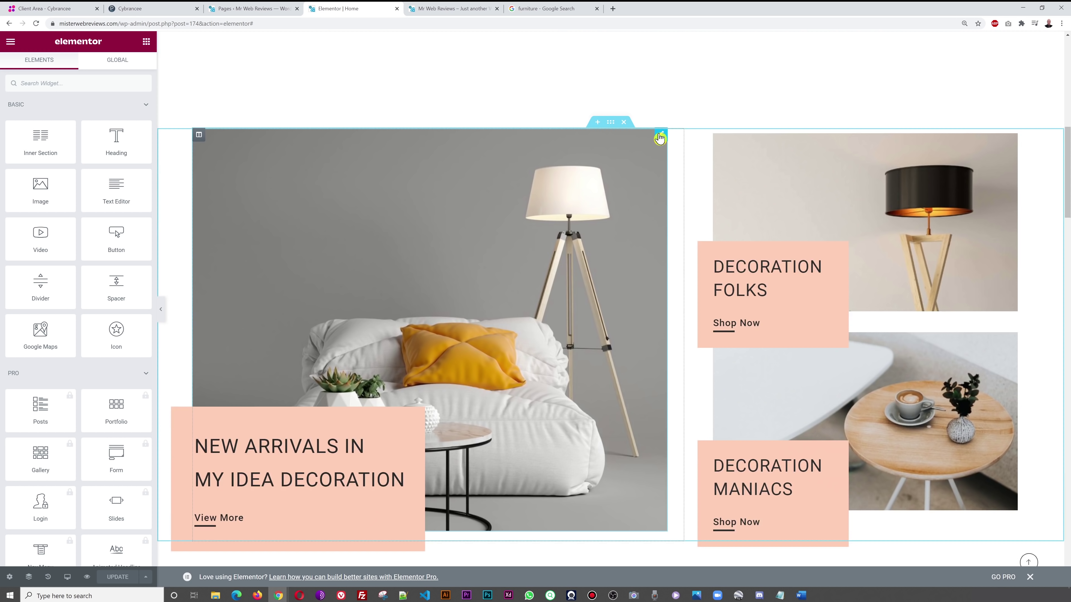
left_click(661, 137)
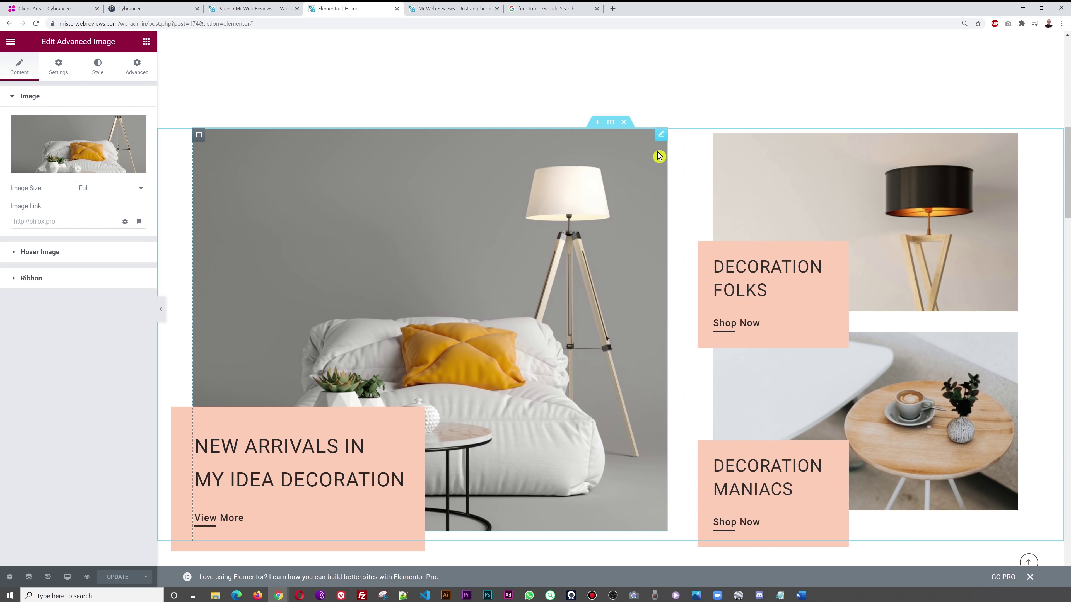
left_click(104, 141)
left_click(47, 84)
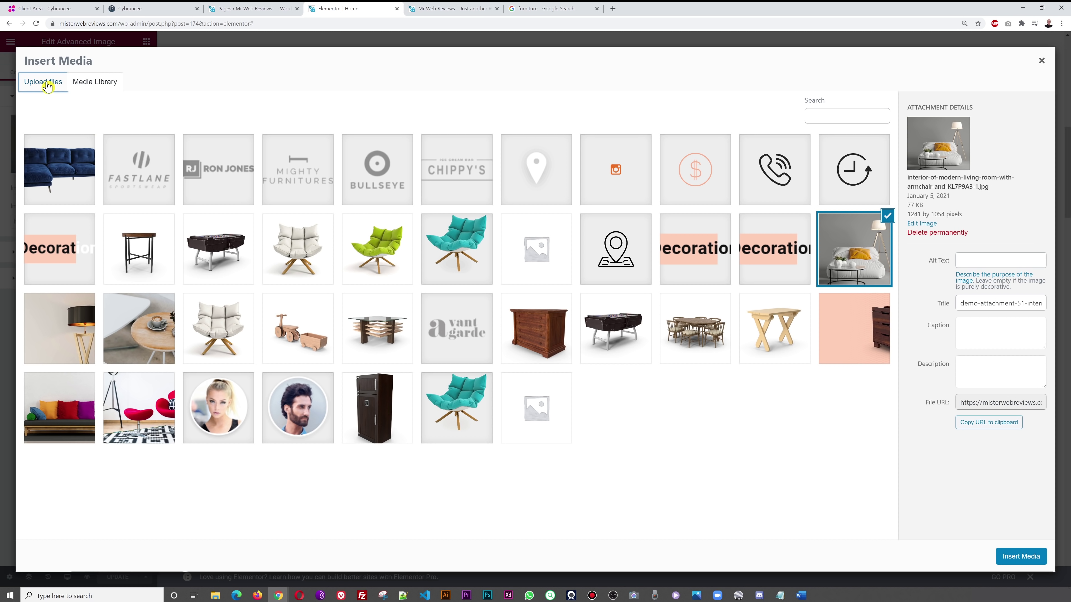
left_click(103, 89)
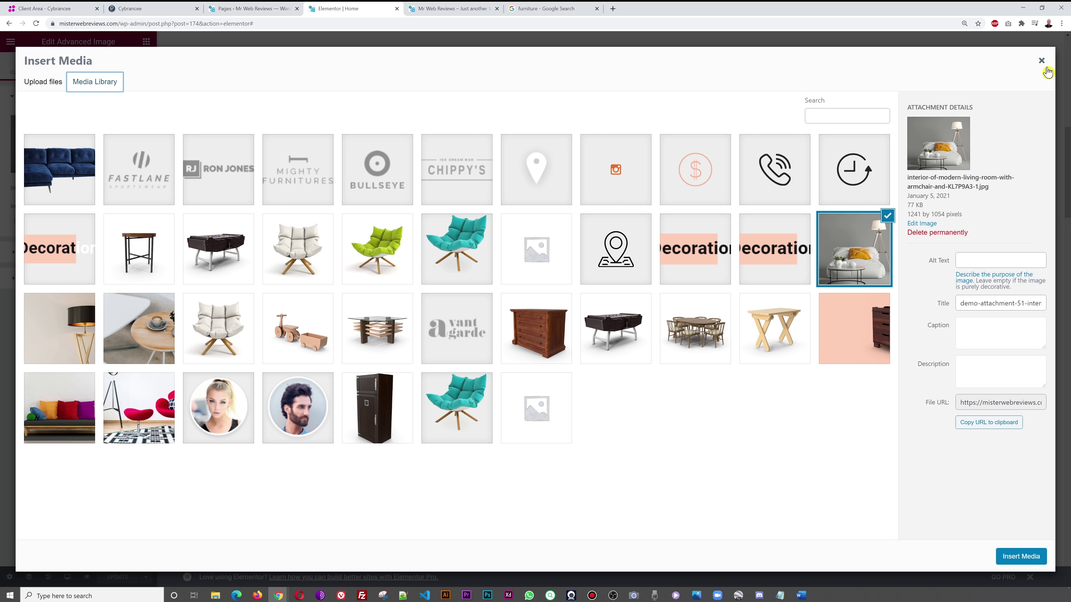
left_click(1041, 61)
scroll(383, 411, "down", 3)
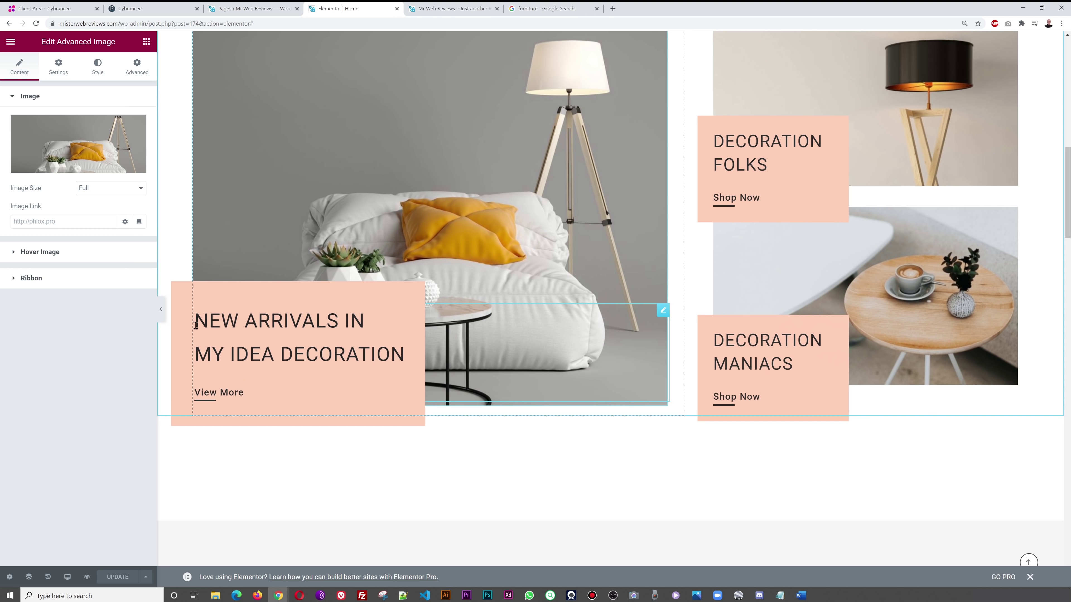
left_click(663, 311)
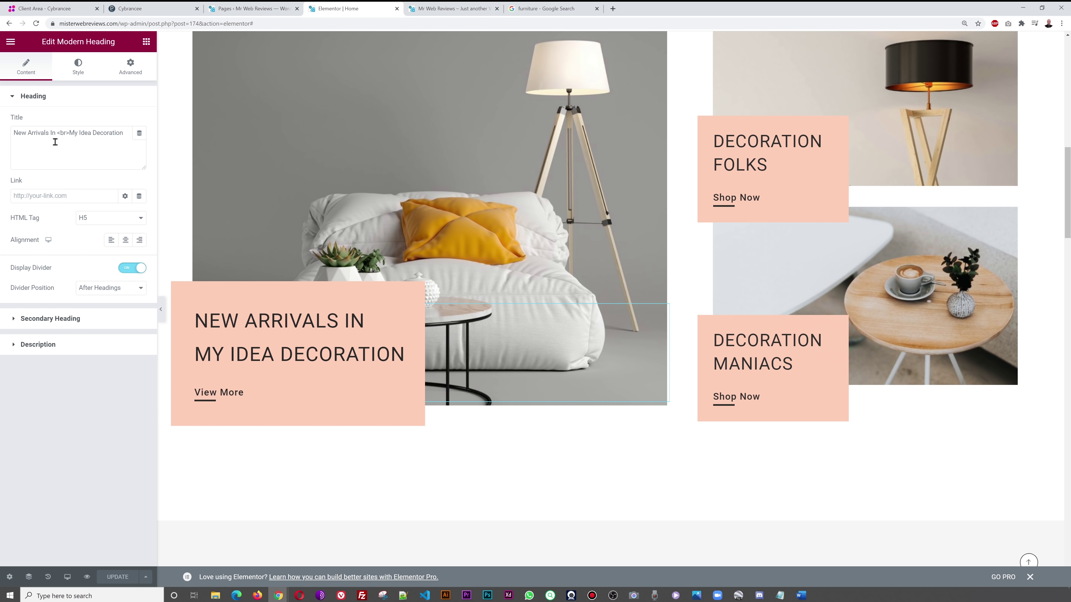
- Change the Modern Heading title to 'SPECIAL OFFERS <br>ON BEDS AND SOFAS' and apply it to the preview
left_click_drag(55, 137, 2, 140)
type("SPECIAL OFFER")
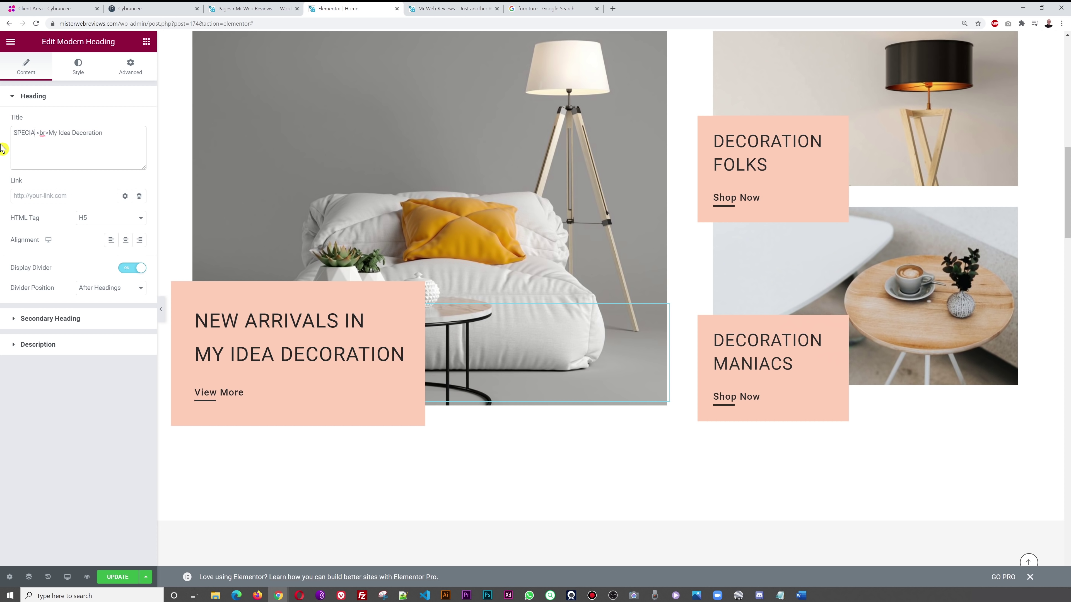
type("S")
key("shift+End")
type("ON")
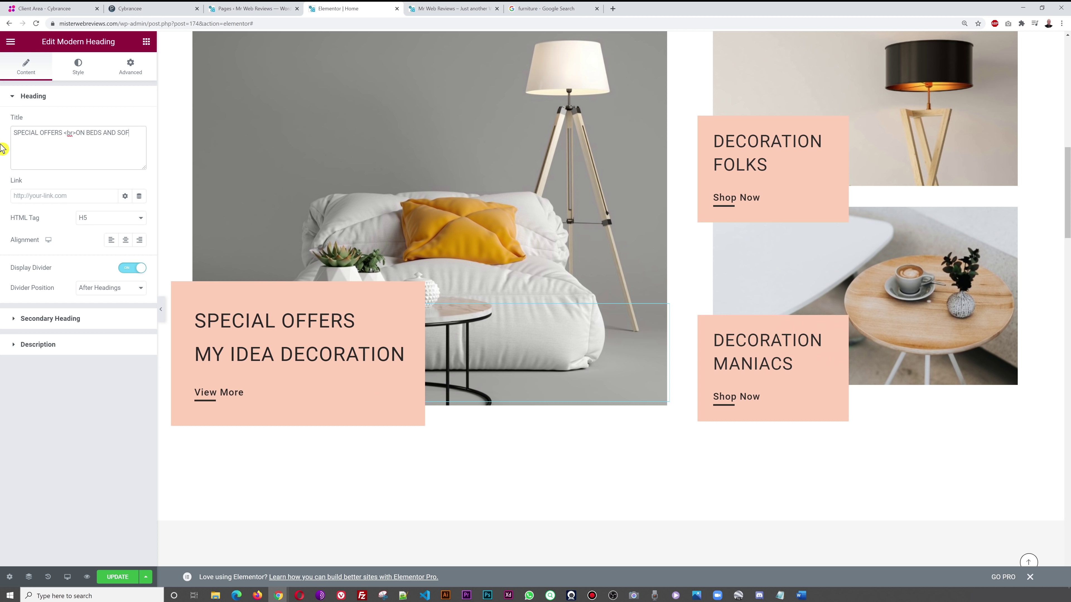
left_click(177, 416)
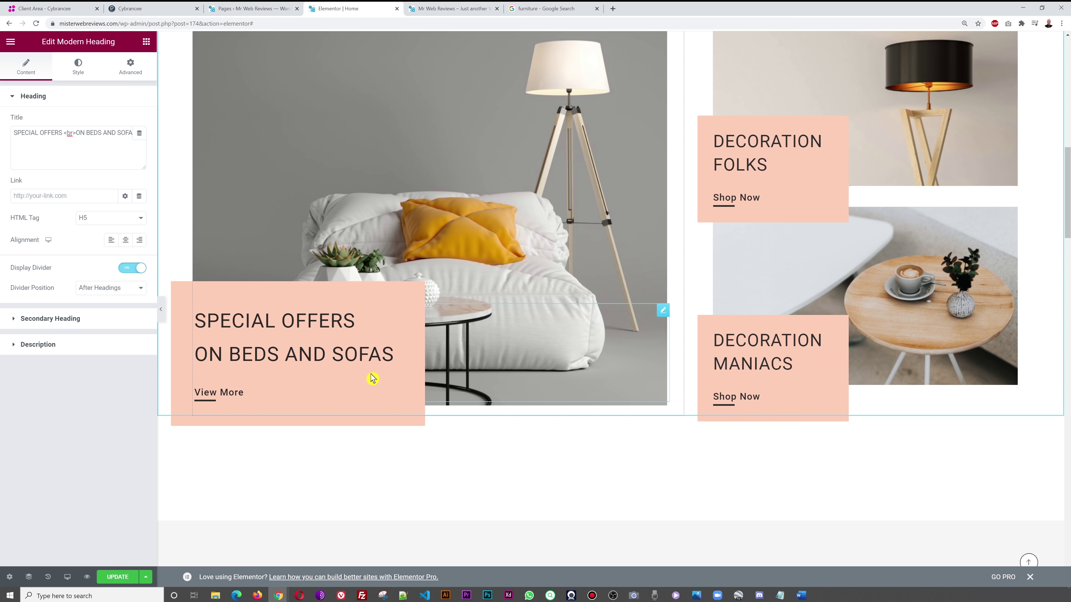
scroll(590, 490, "up", 2)
scroll(590, 491, "down", 3)
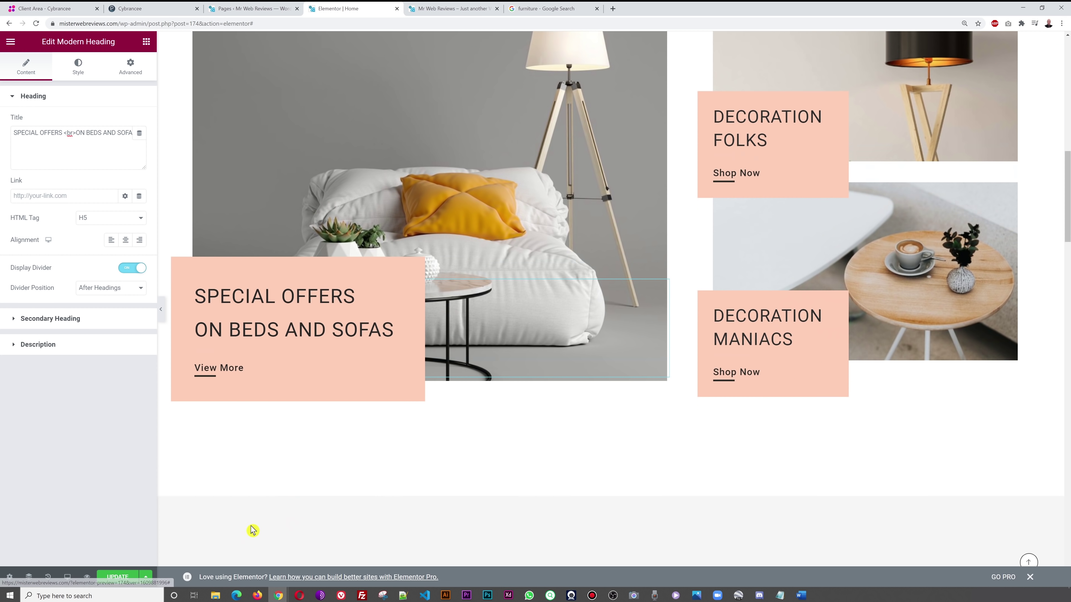
- Save the edited Home page with UPDATE and scroll through the preview
left_click(119, 577)
scroll(708, 304, "down", 7)
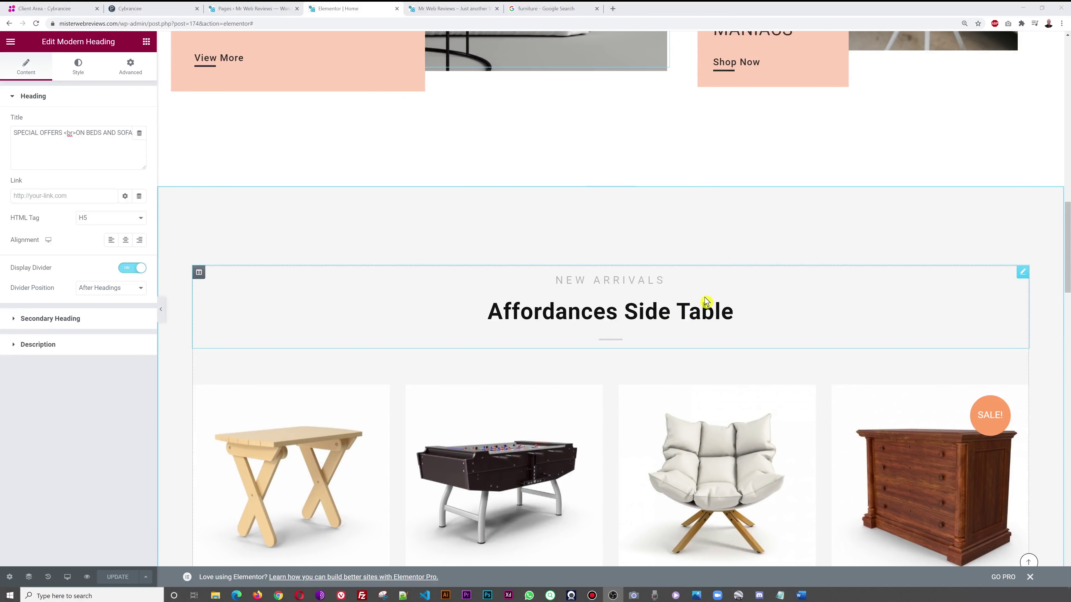
scroll(820, 305, "down", 10)
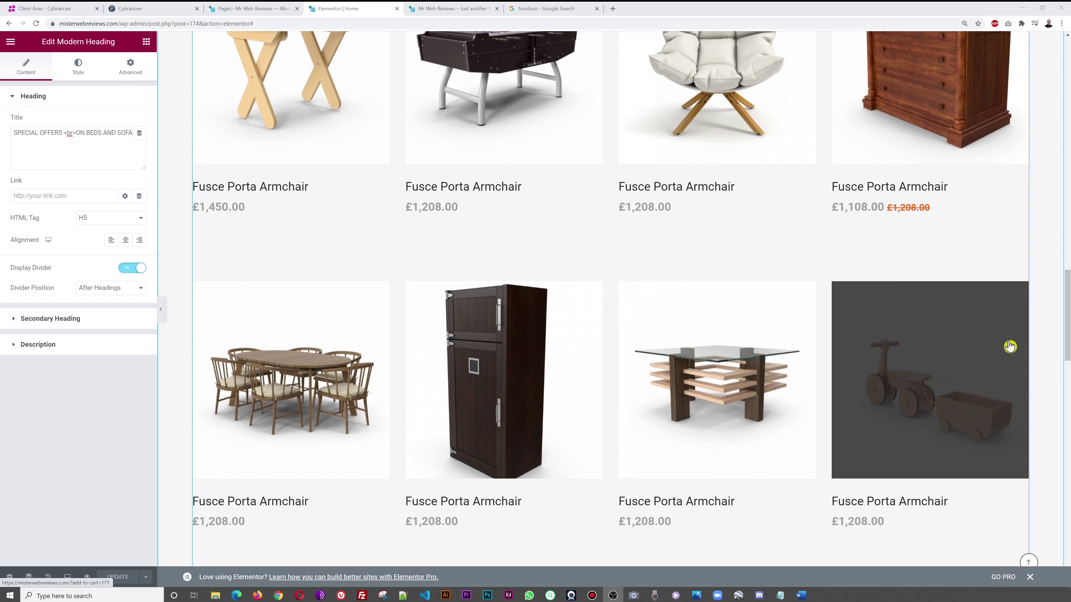
scroll(1011, 346, "down", 6)
scroll(890, 428, "down", 19)
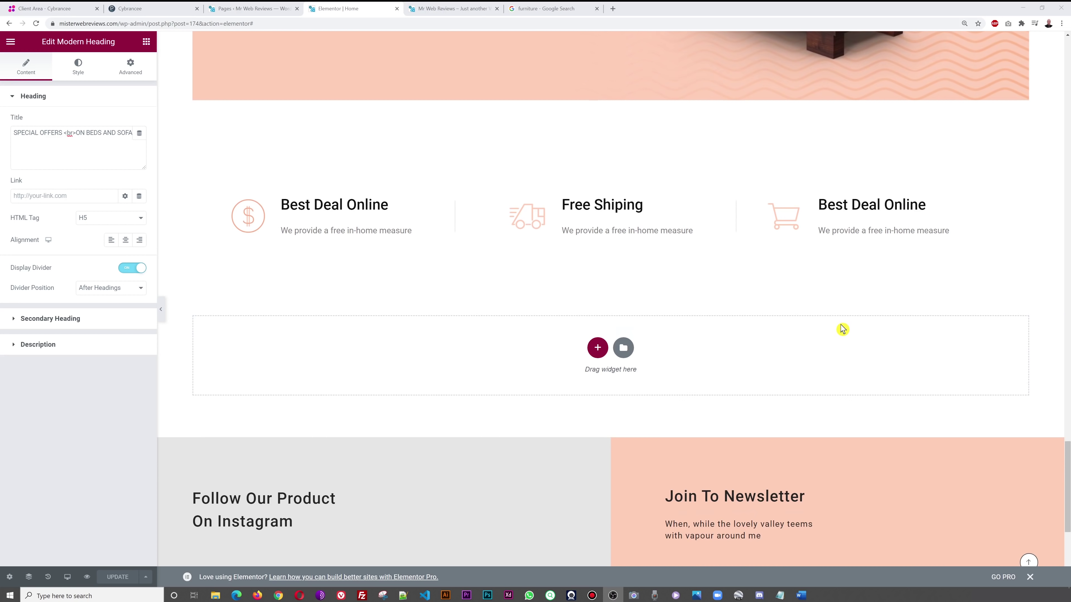
scroll(845, 333, "down", 7)
- Launch the theme Customizer from Appearance > Customize in the Pages admin
key("ctrl+Tab")
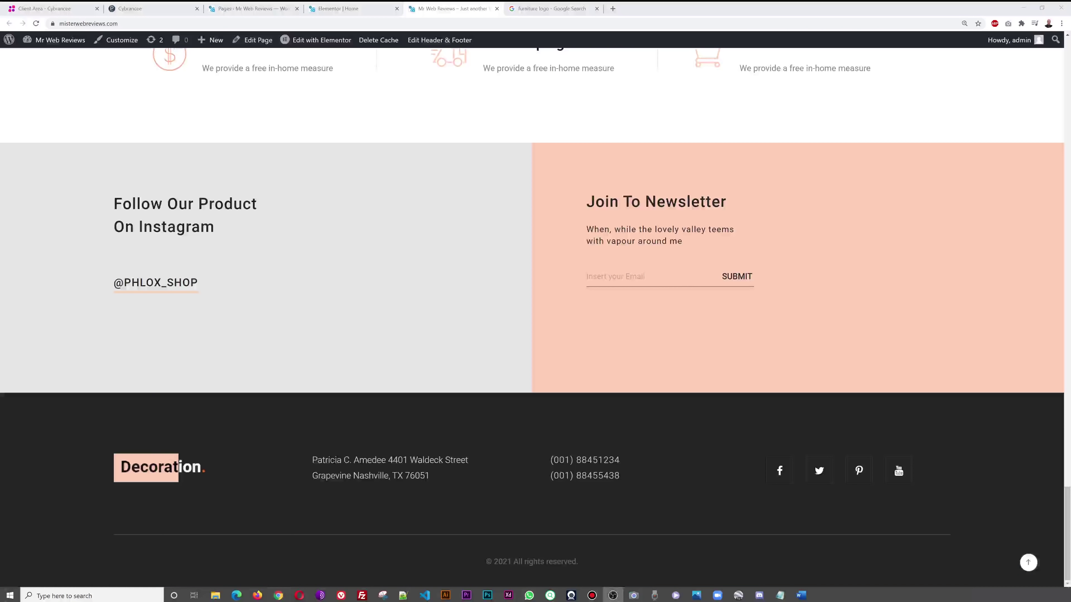
left_click(252, 10)
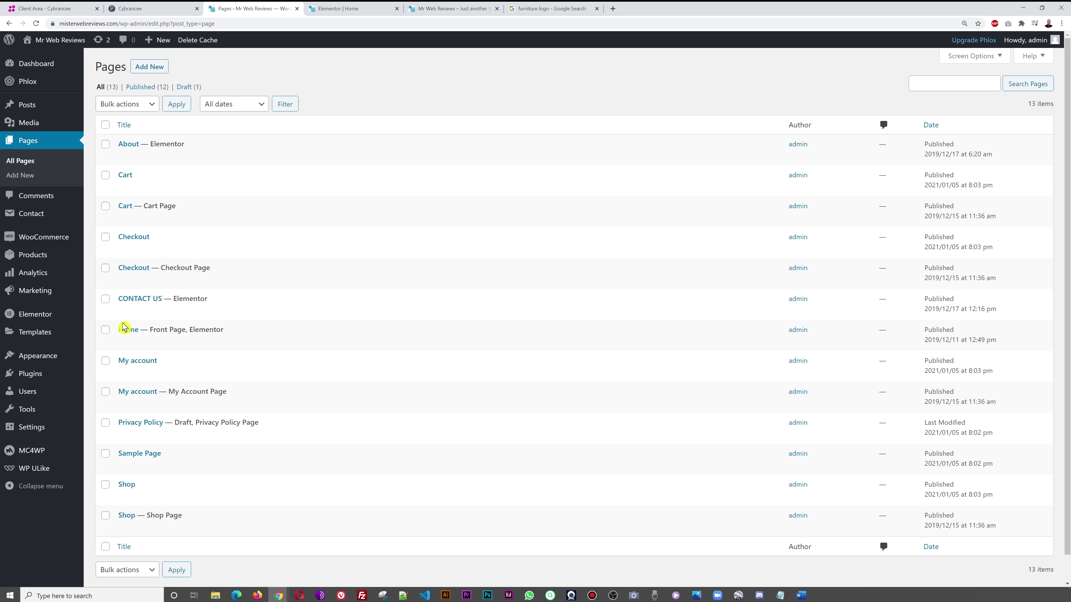
mouse_move(21, 359)
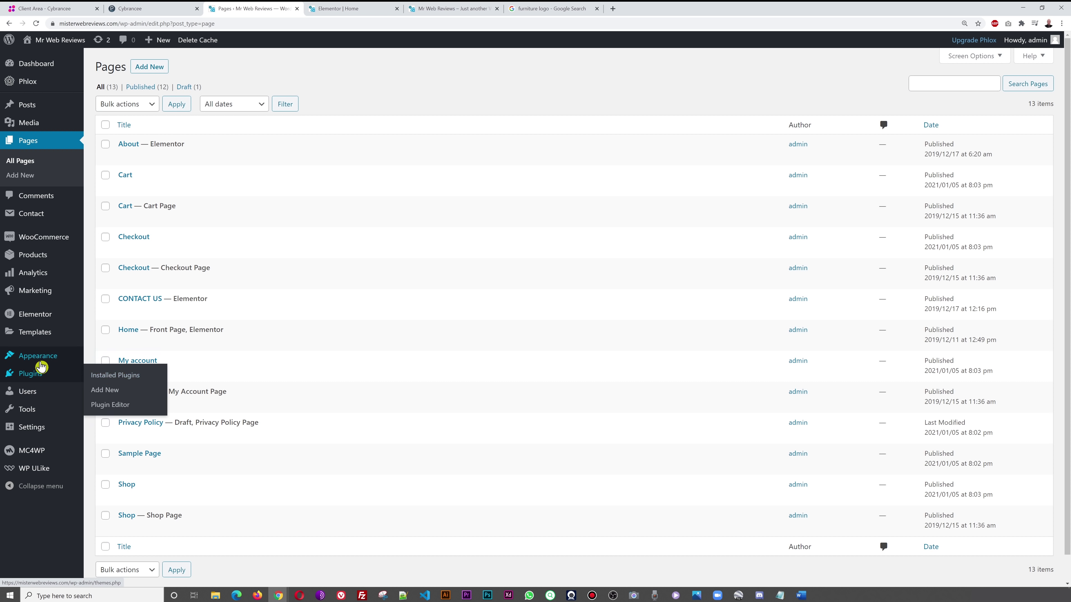
left_click(118, 377)
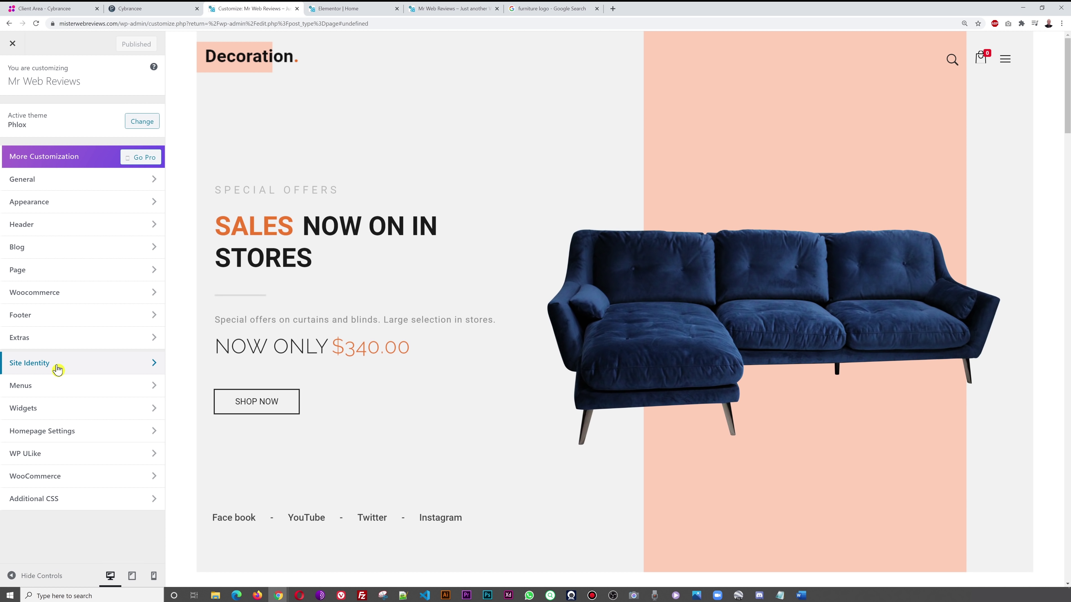
- Open Site Identity's Change logo picker, then go to the 'furniture logo' Google image results
left_click(47, 367)
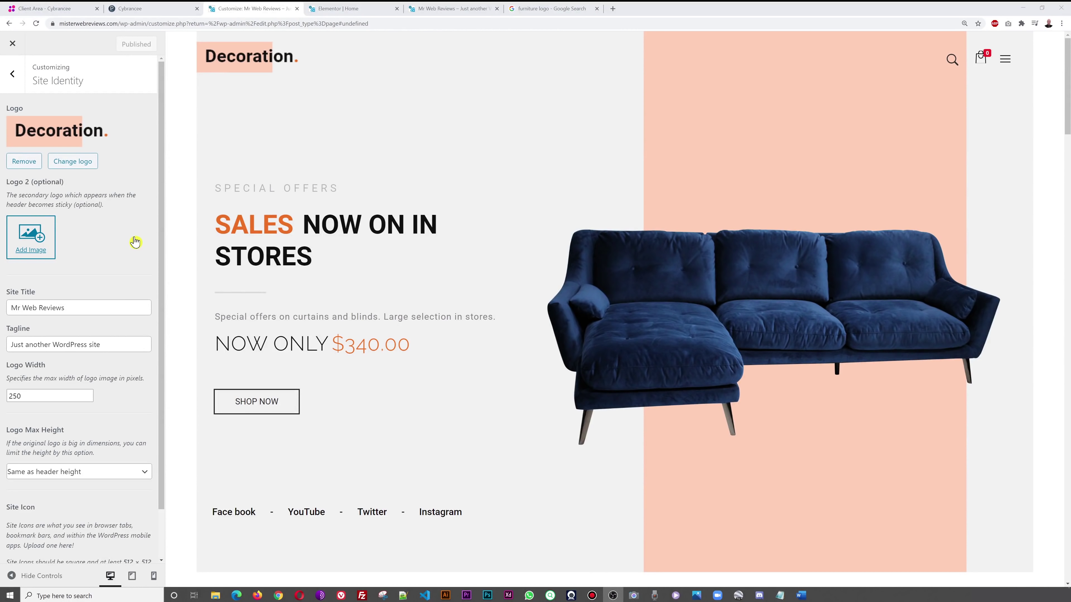
left_click(80, 165)
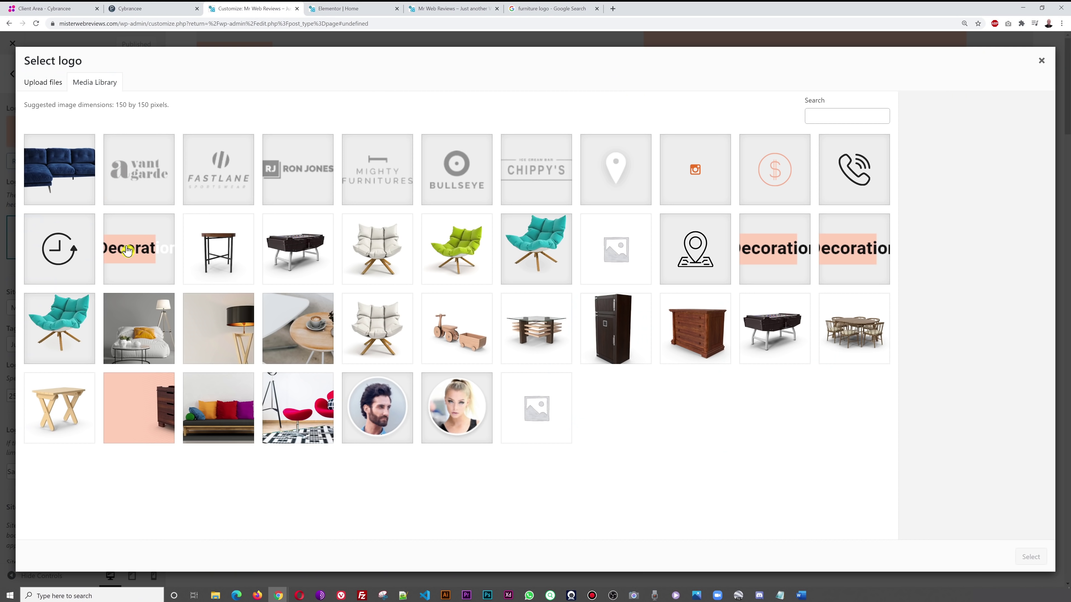
left_click(527, 9)
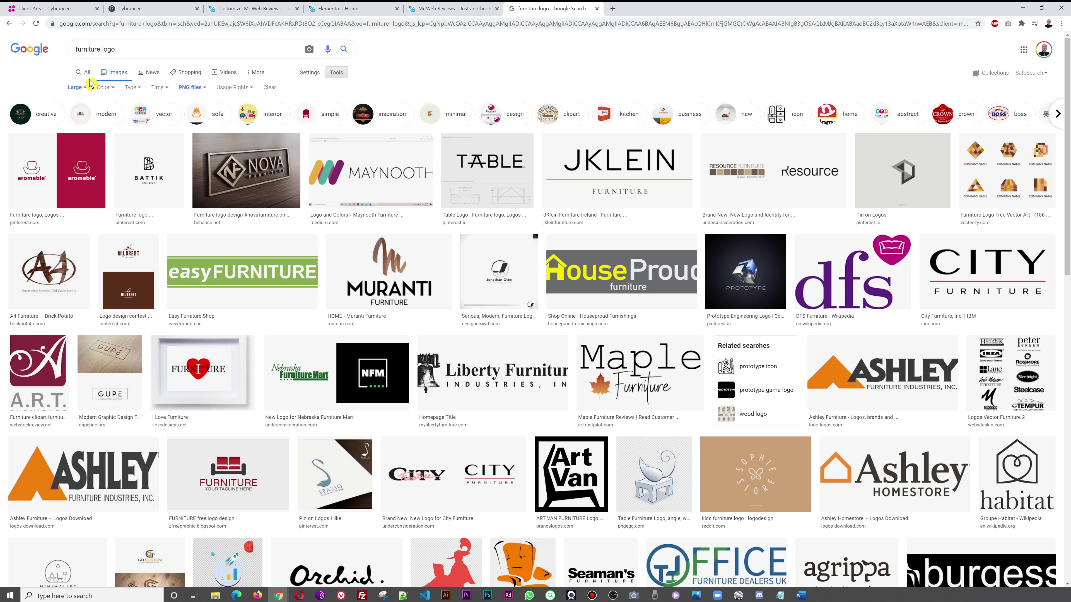
- Save the Ashley Furniture logo from Google Images into Tutorials as a PNG, then return to the Customizer
left_click(223, 289)
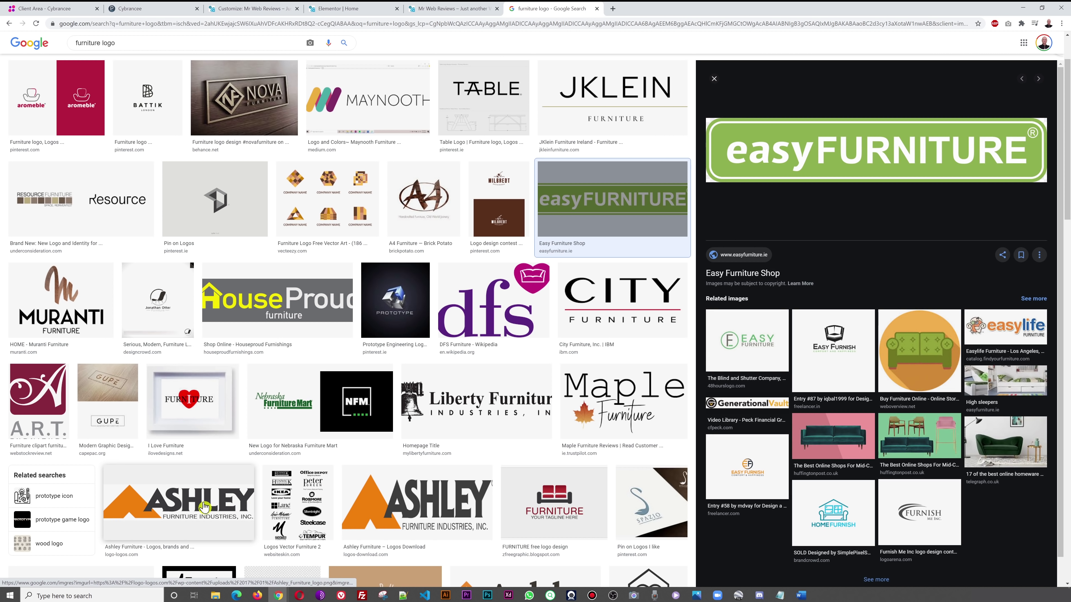
left_click(193, 505)
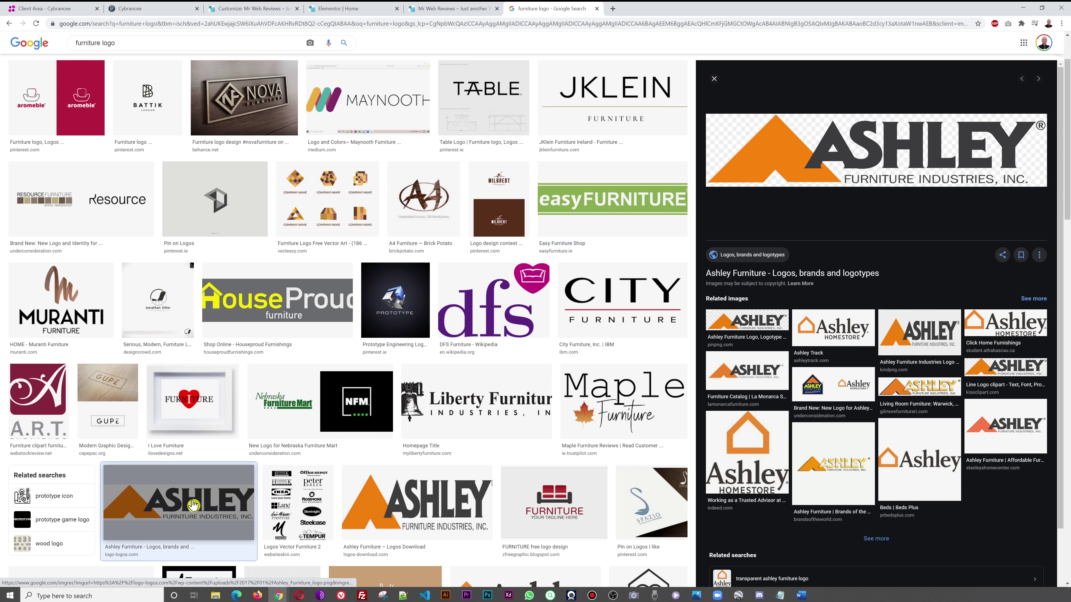
right_click(795, 169)
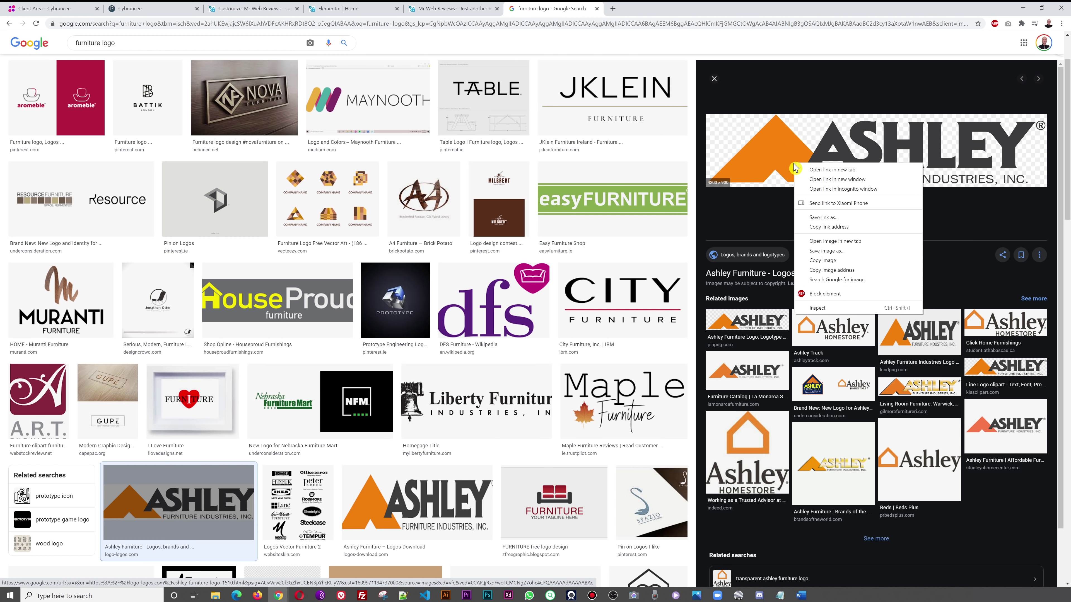
left_click(852, 254)
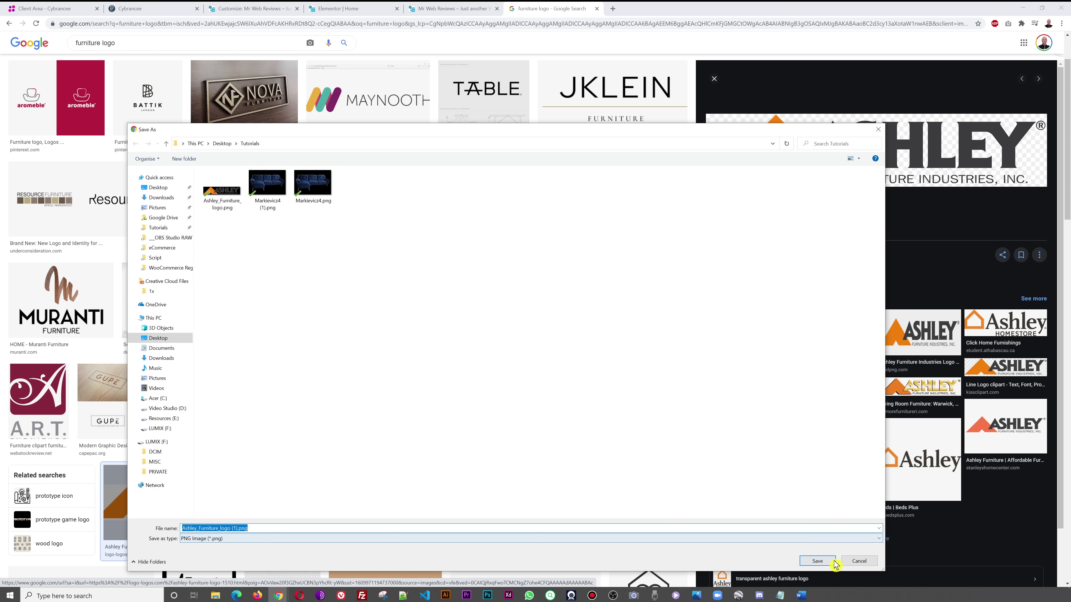
left_click(833, 563)
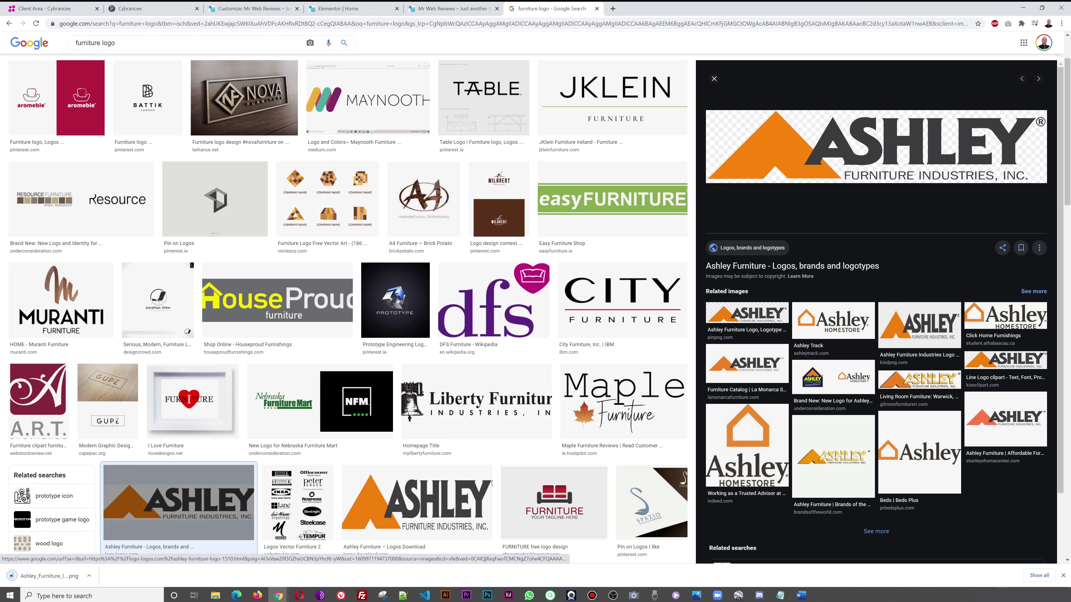
left_click(1062, 578)
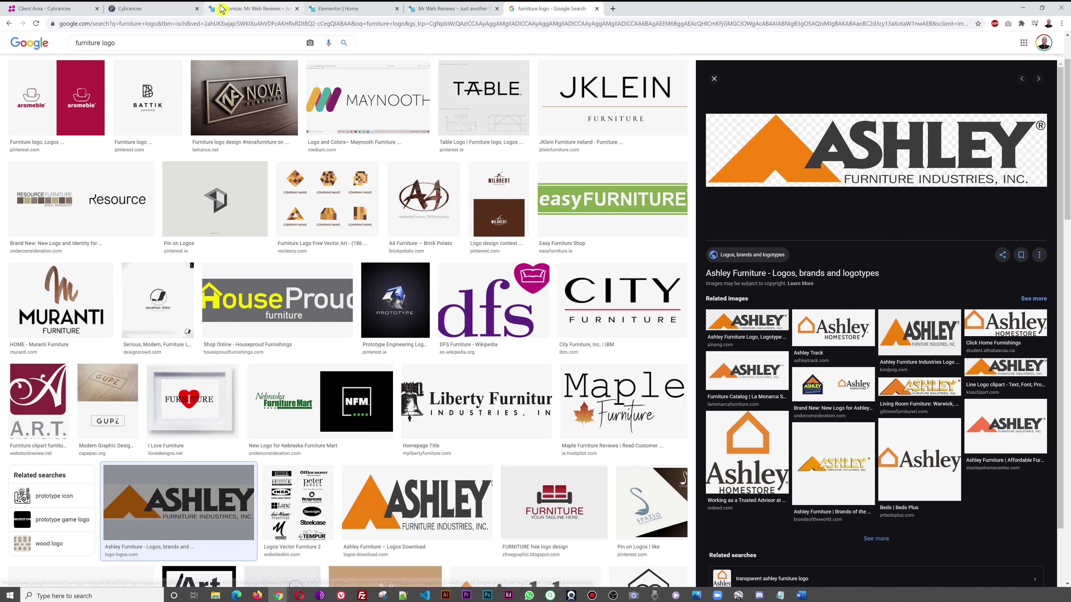
left_click(219, 9)
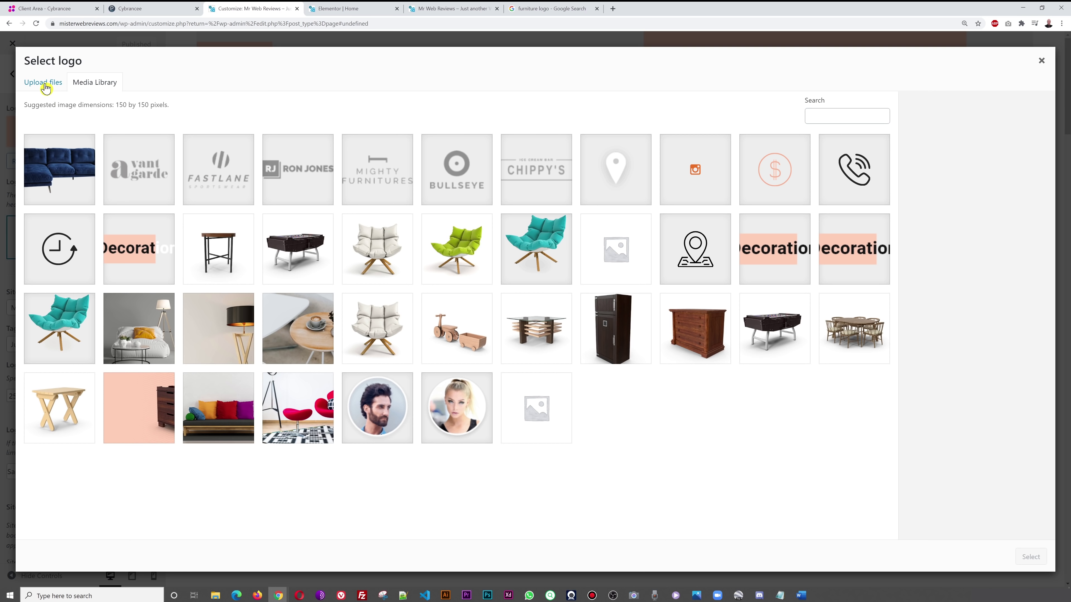
- Upload Ashley_Furniture_logo.png, set it as the site logo with cropping skipped, and reopen the logo picker
left_click(45, 85)
left_click(544, 291)
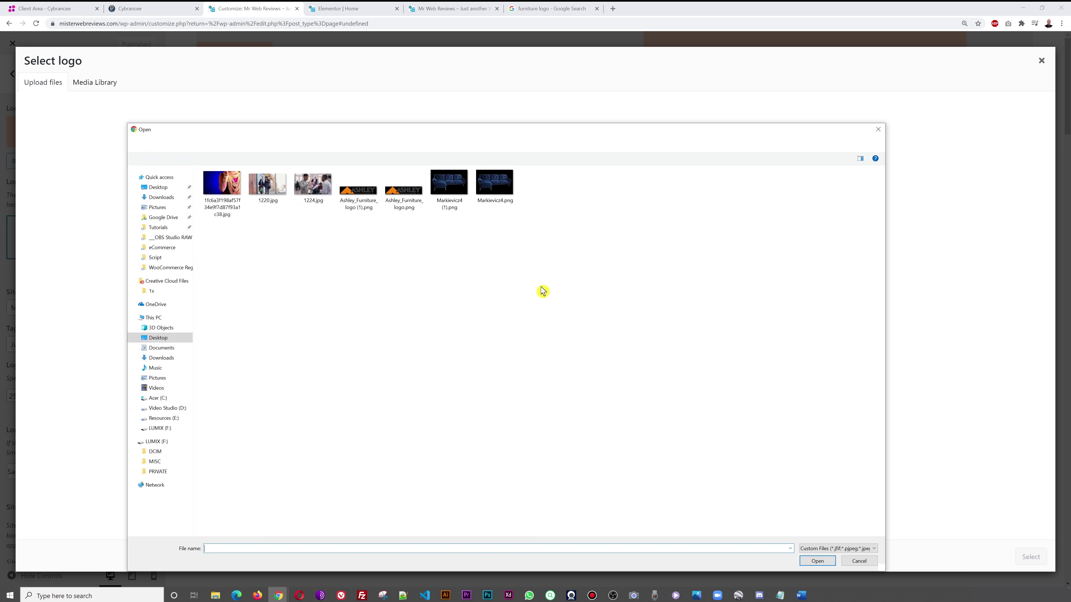
left_click(411, 206)
left_click(817, 559)
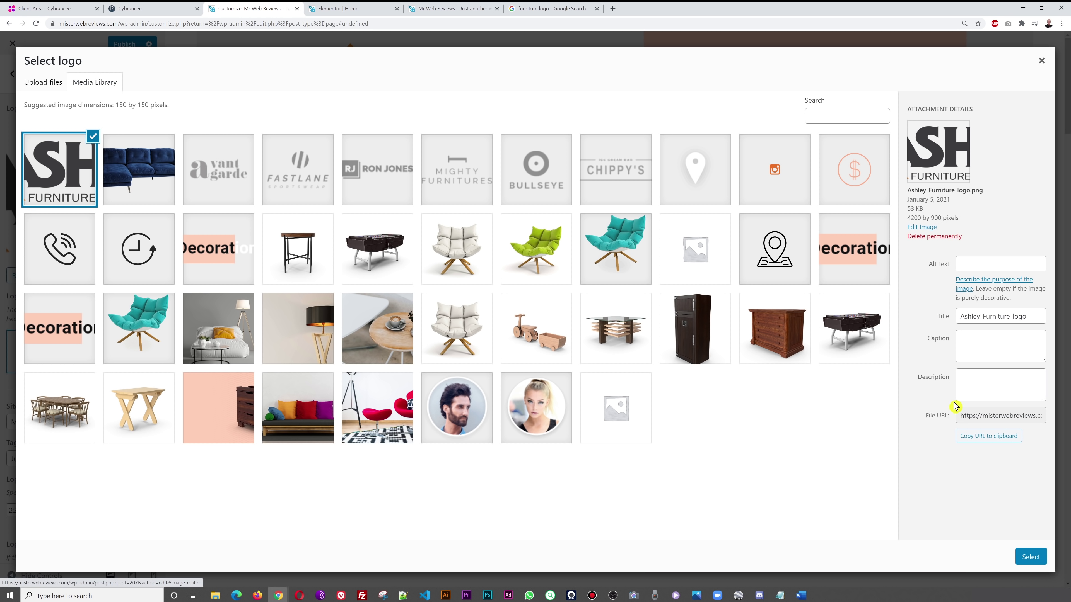
left_click(1020, 551)
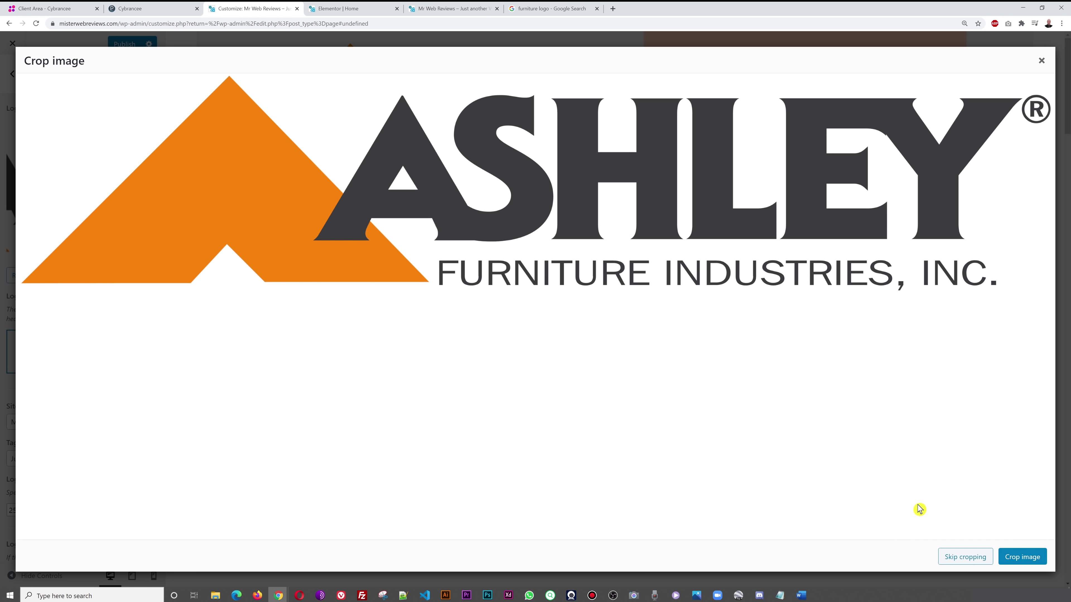
left_click(960, 563)
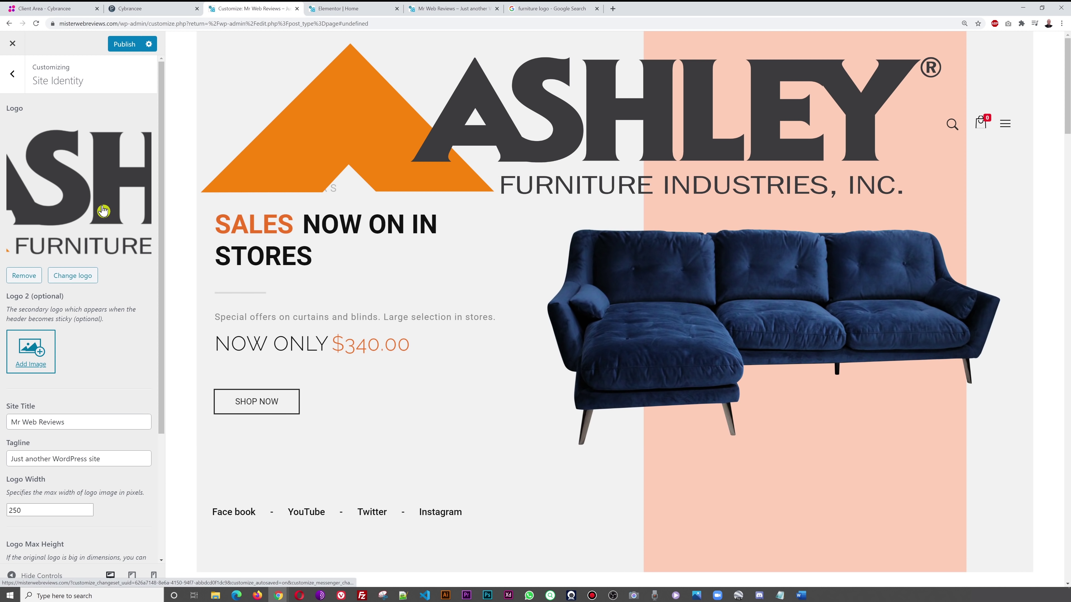
left_click(78, 276)
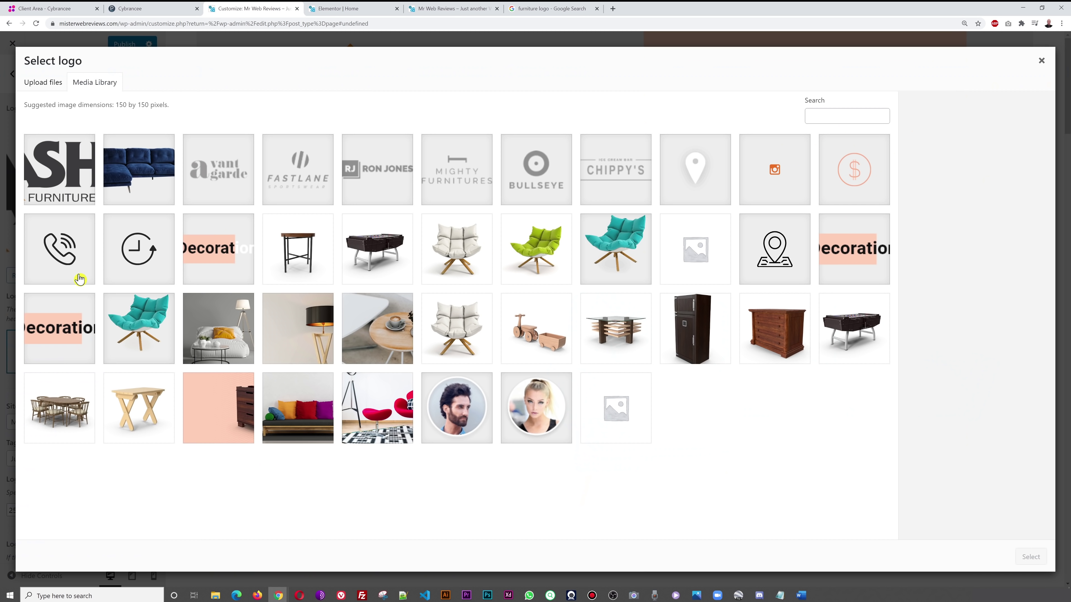
- Scale the Ashley_Furniture_logo image from 4200 × 900 down to 375 × 80 pixels and update it
left_click(78, 197)
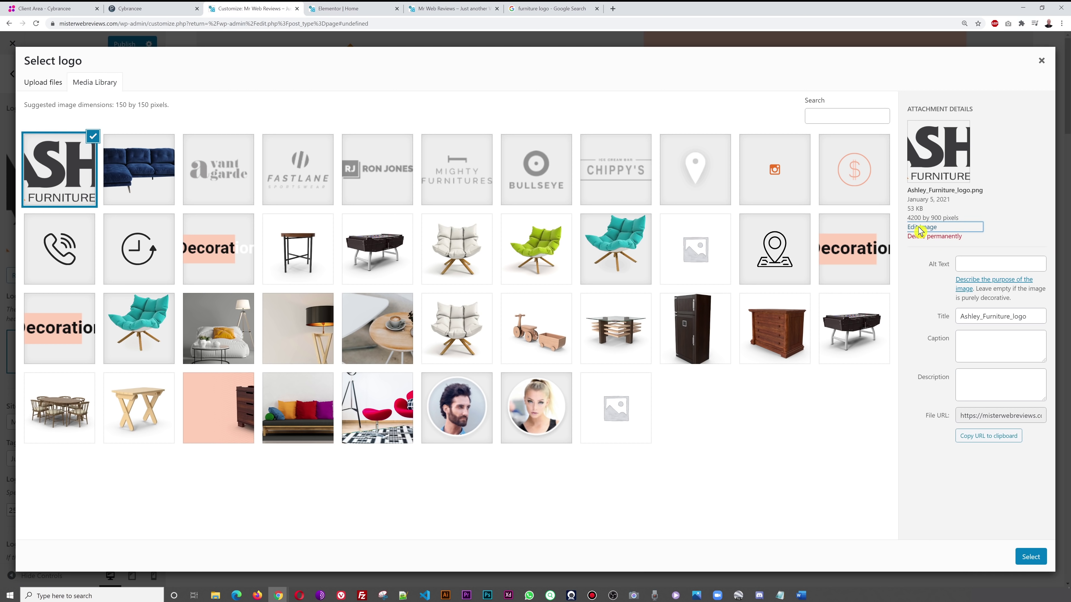
left_click(919, 228)
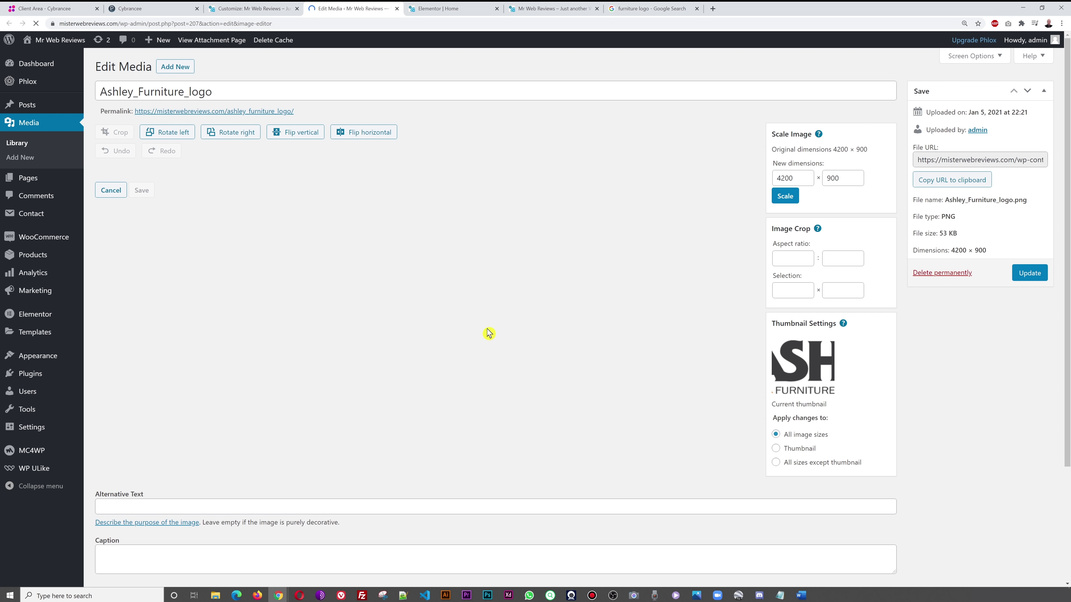
left_click_drag(797, 179, 762, 184)
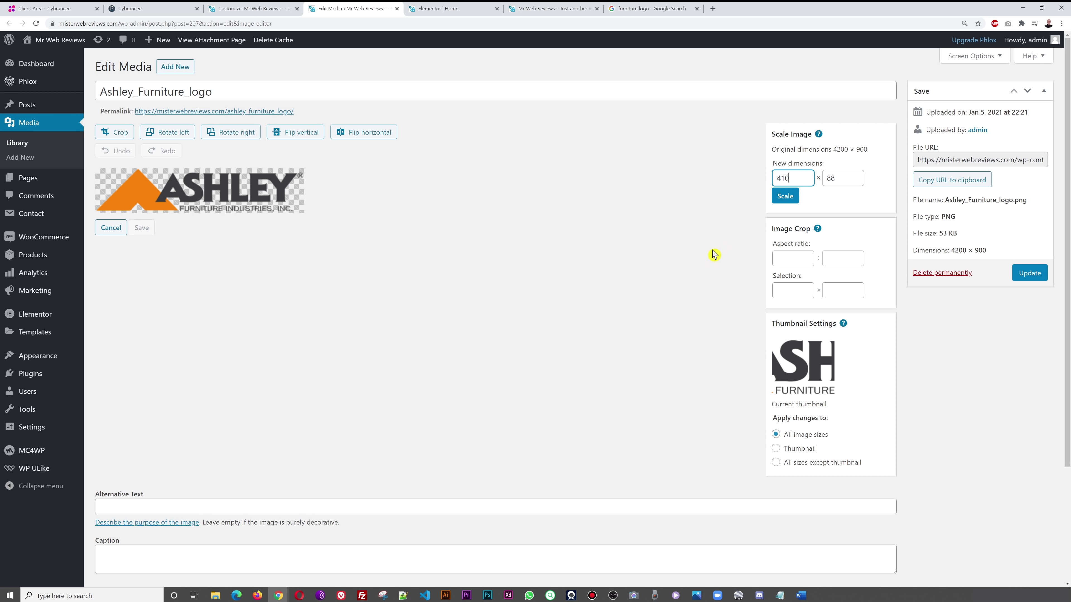
left_click(796, 199)
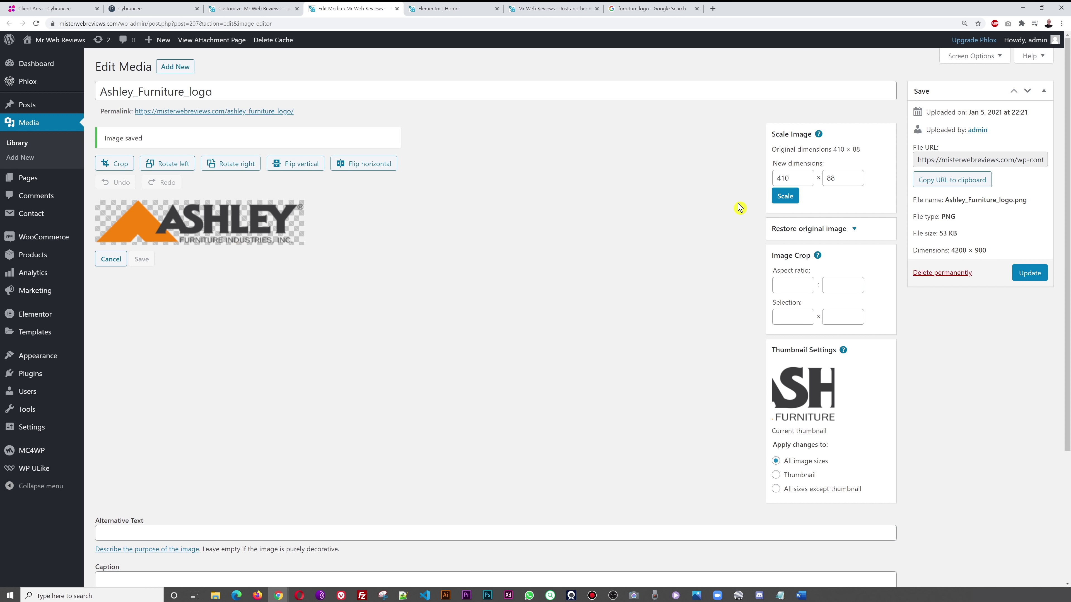
double_click(783, 178)
left_click(785, 195)
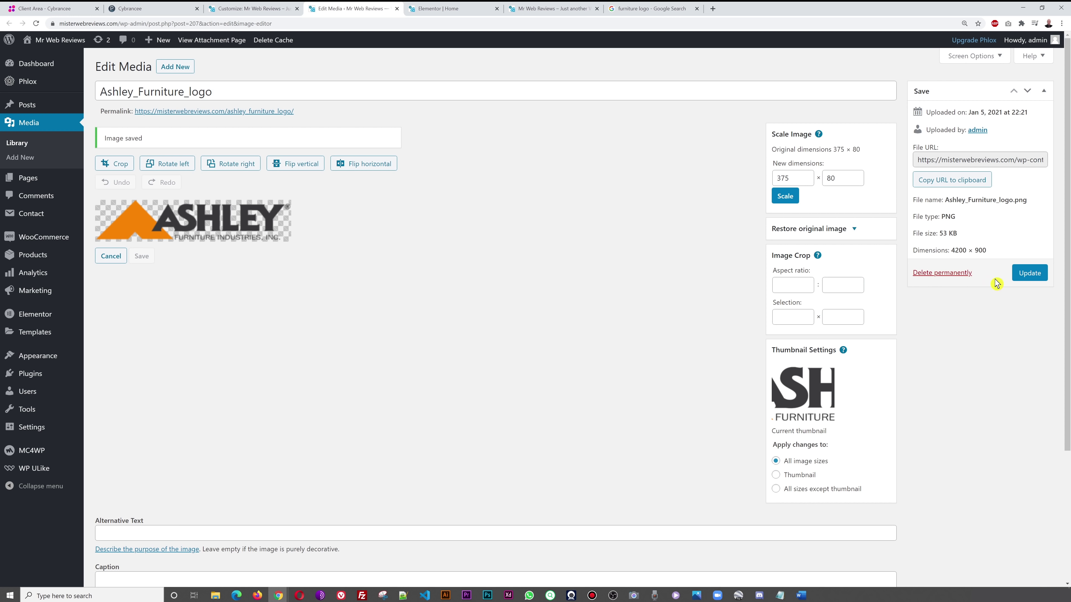
left_click(1029, 273)
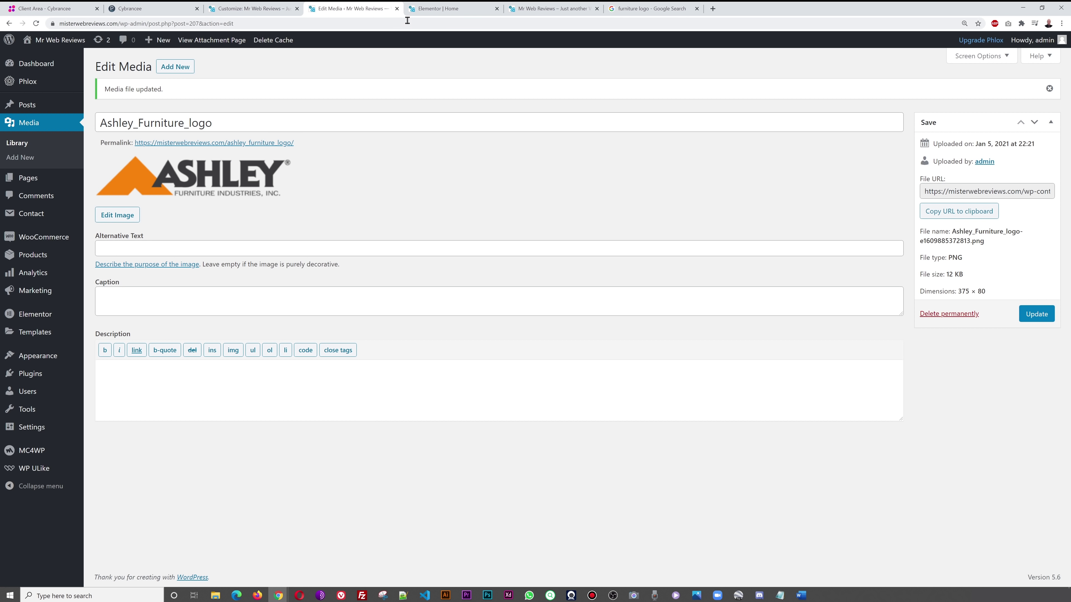
- Set the resized Ashley logo as the uncropped site logo, publish, and reload the customizer
left_click(397, 9)
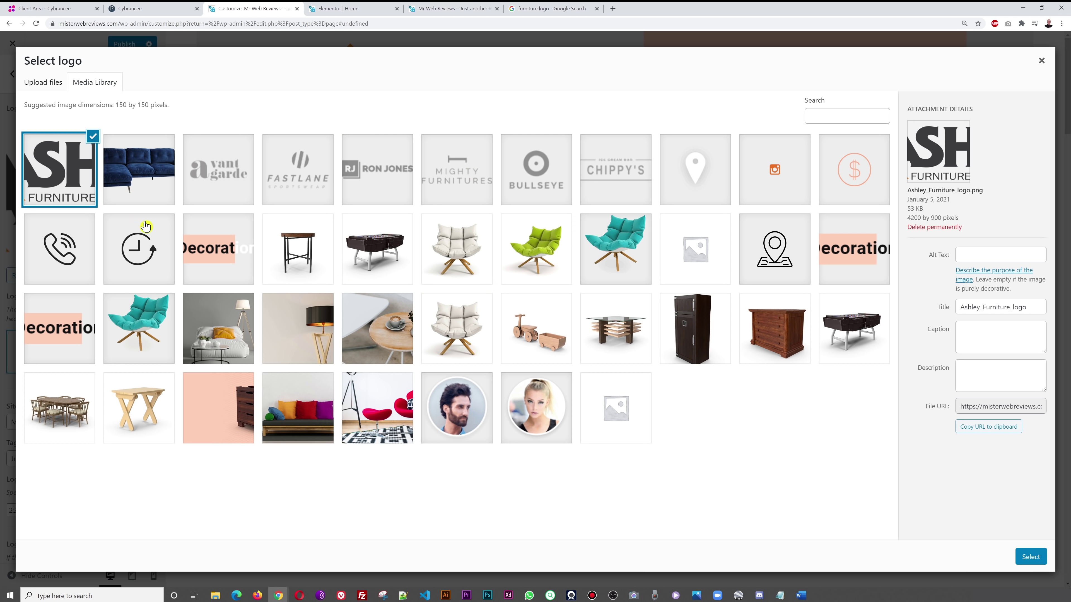
left_click(1030, 556)
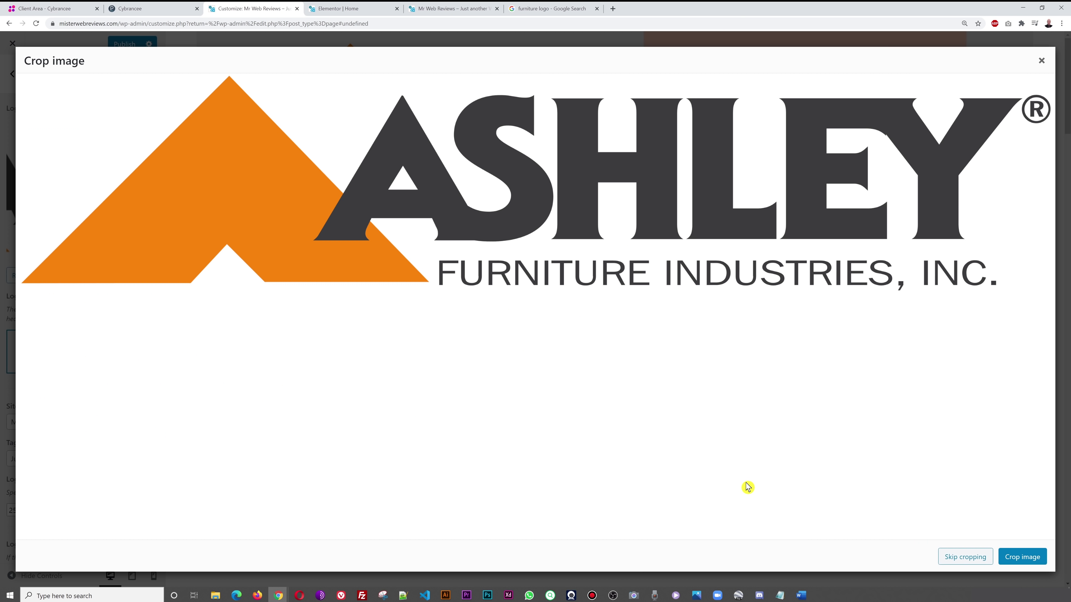
left_click(979, 557)
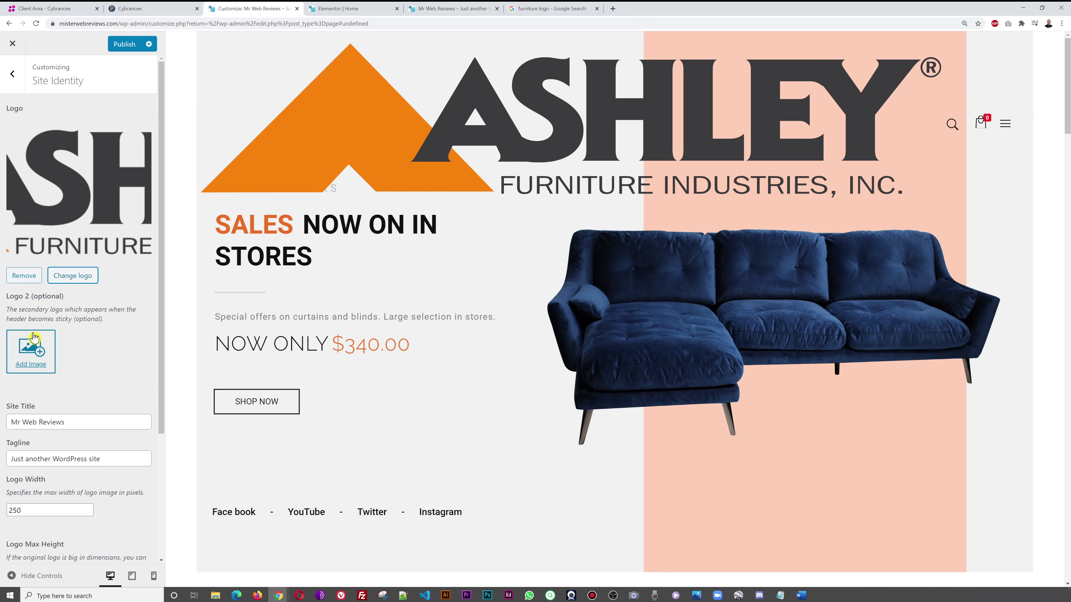
left_click(124, 44)
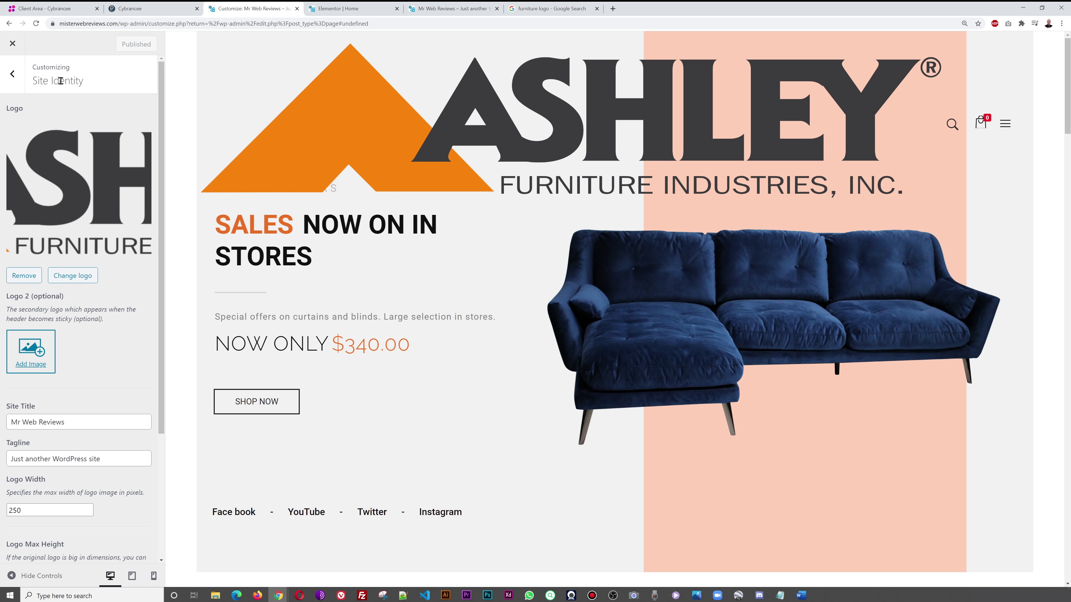
left_click(36, 24)
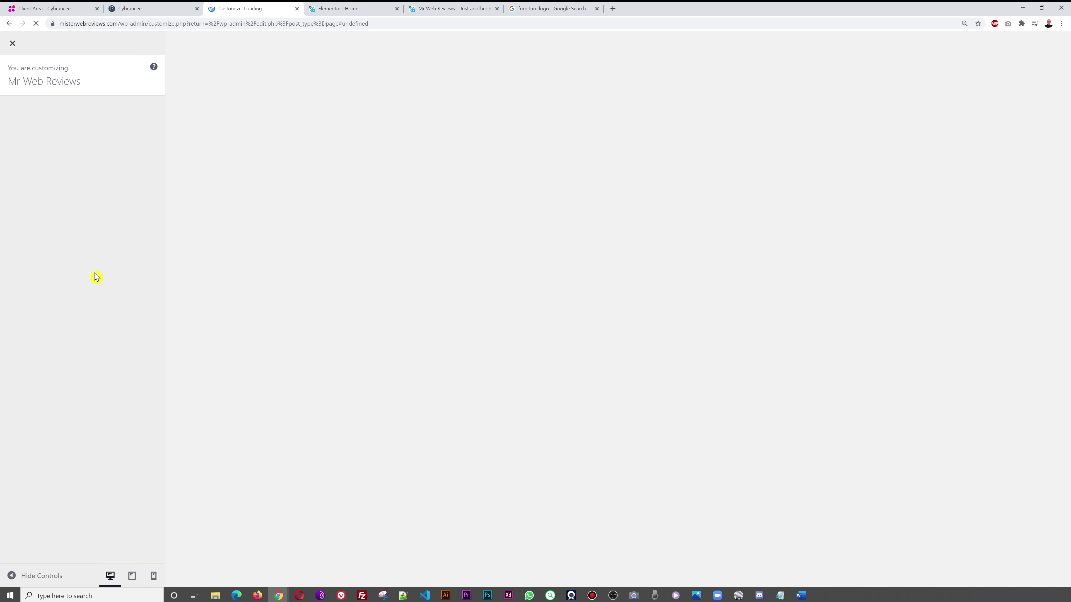
- Open Site Identity, then reload the live site to see the new Ashley logo
left_click(65, 366)
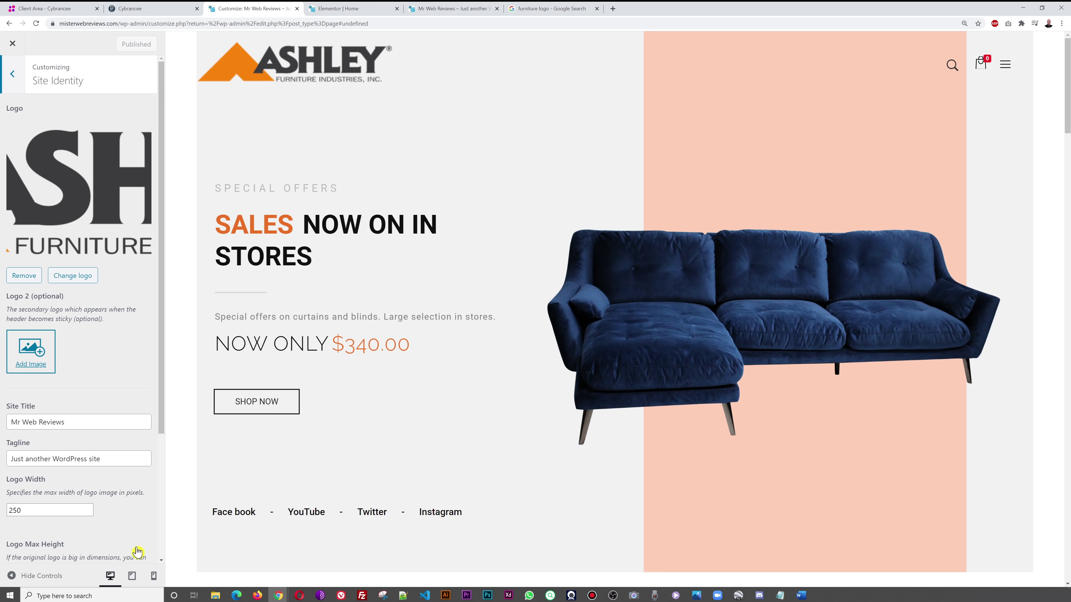
left_click(349, 8)
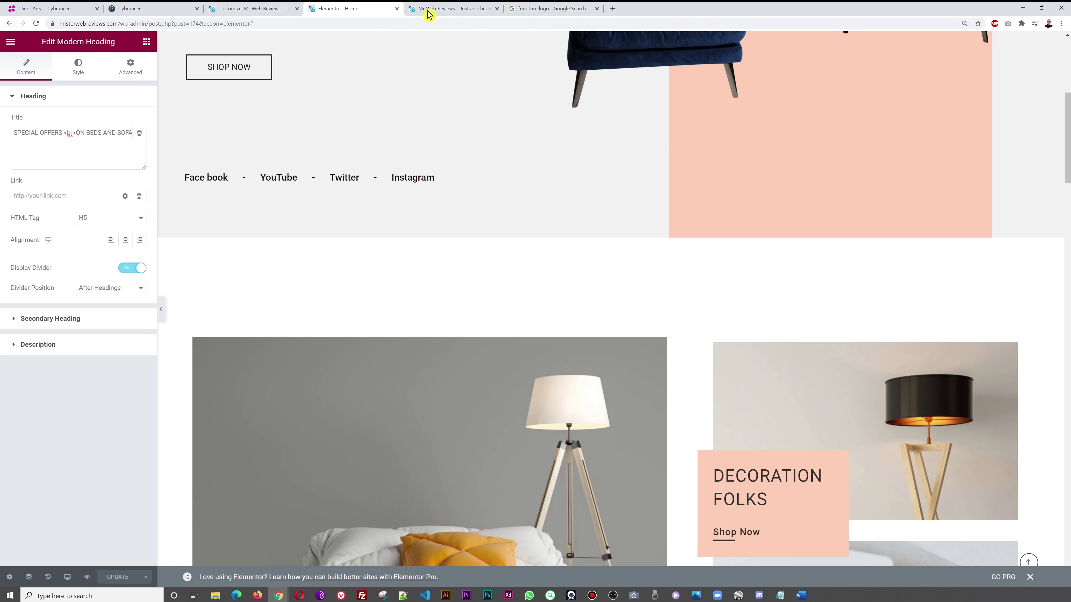
left_click(430, 11)
scroll(447, 257, "up", 8)
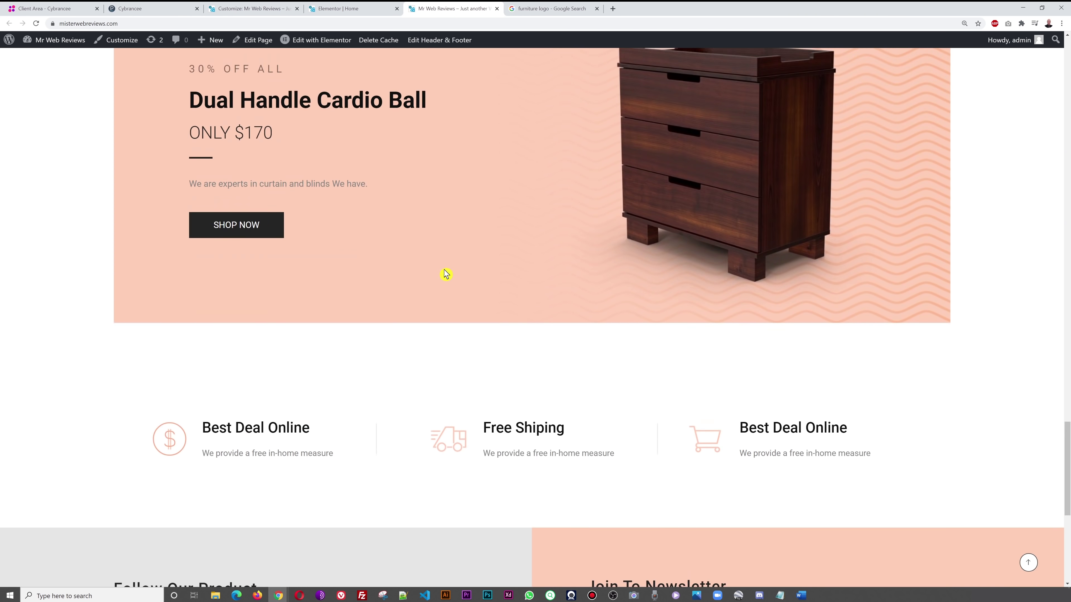
scroll(446, 275, "up", 10)
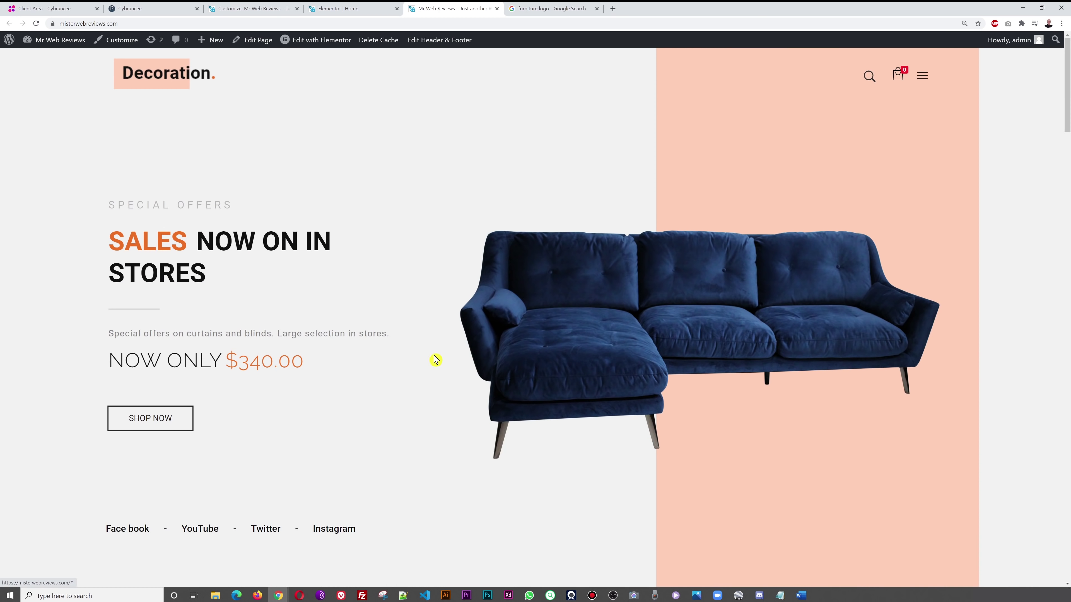
left_click(38, 25)
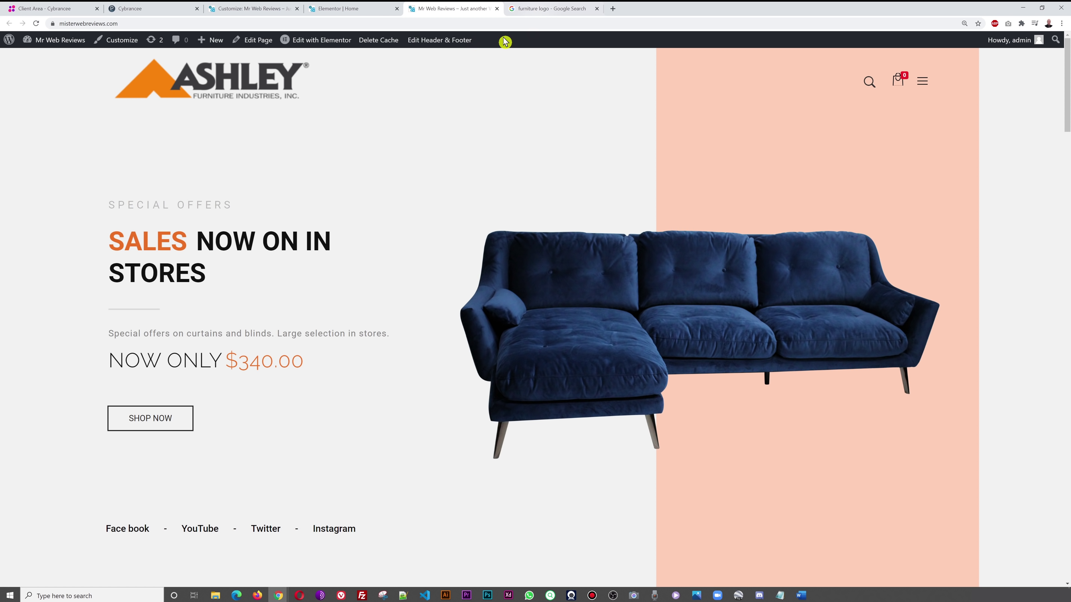
- Return the customizer to its main menu and scroll the live site to review the footer
left_click(350, 11)
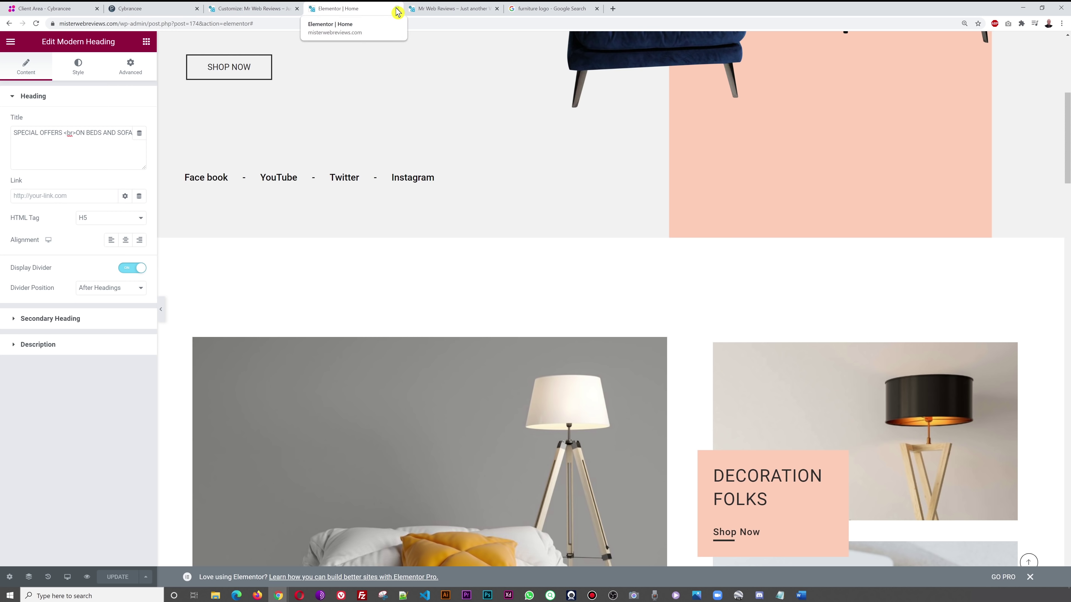
left_click(287, 9)
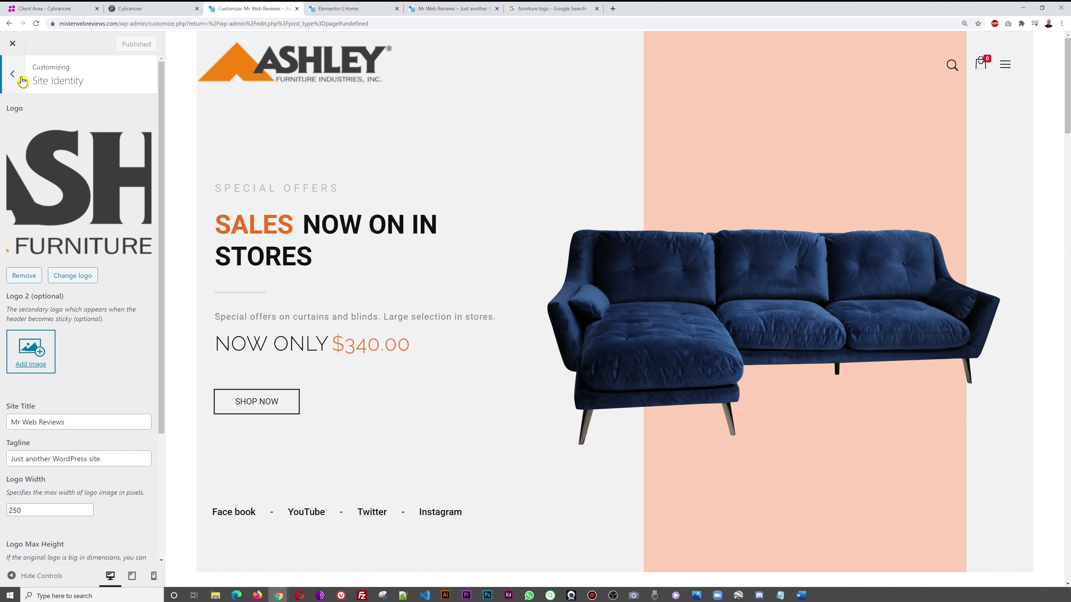
left_click(21, 78)
left_click(450, 11)
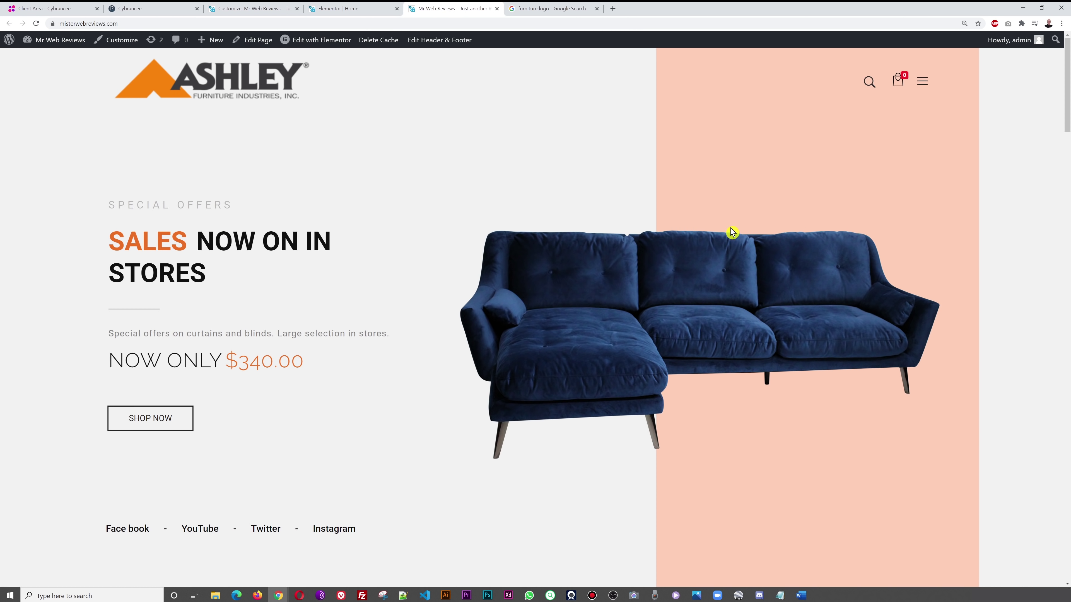
left_click_drag(1068, 64, 1044, 543)
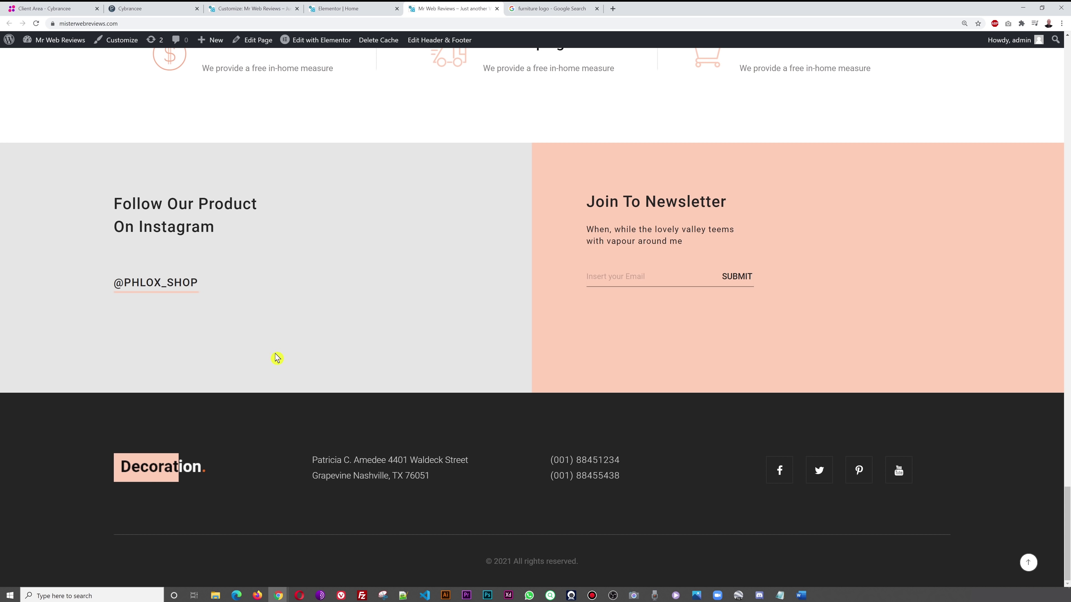
left_click(252, 9)
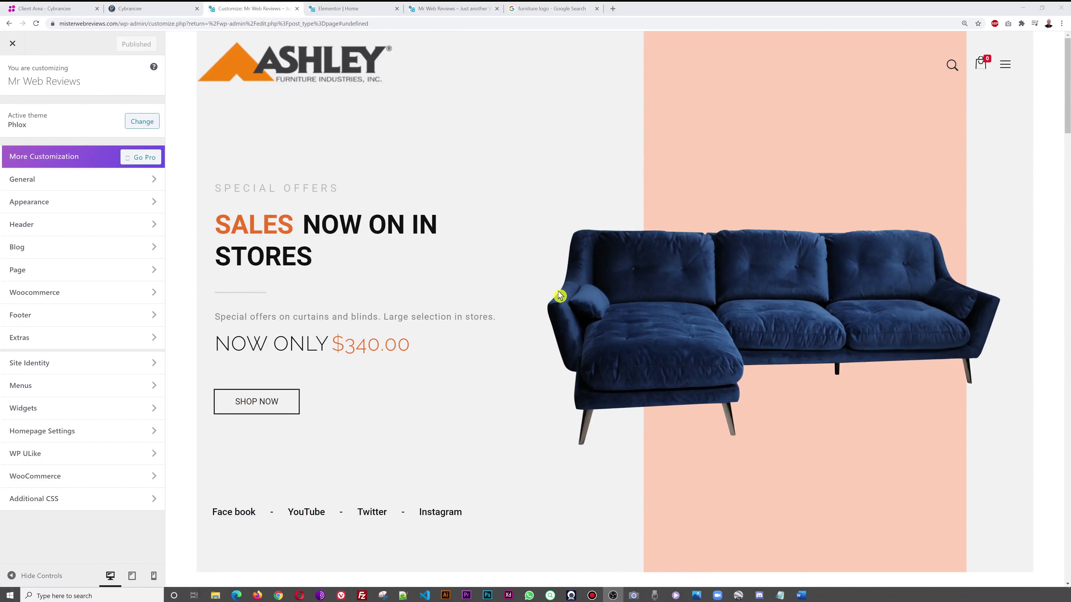
- Open Footer > Footer Templates and edit the current footer with the Footer Builder
left_click(30, 314)
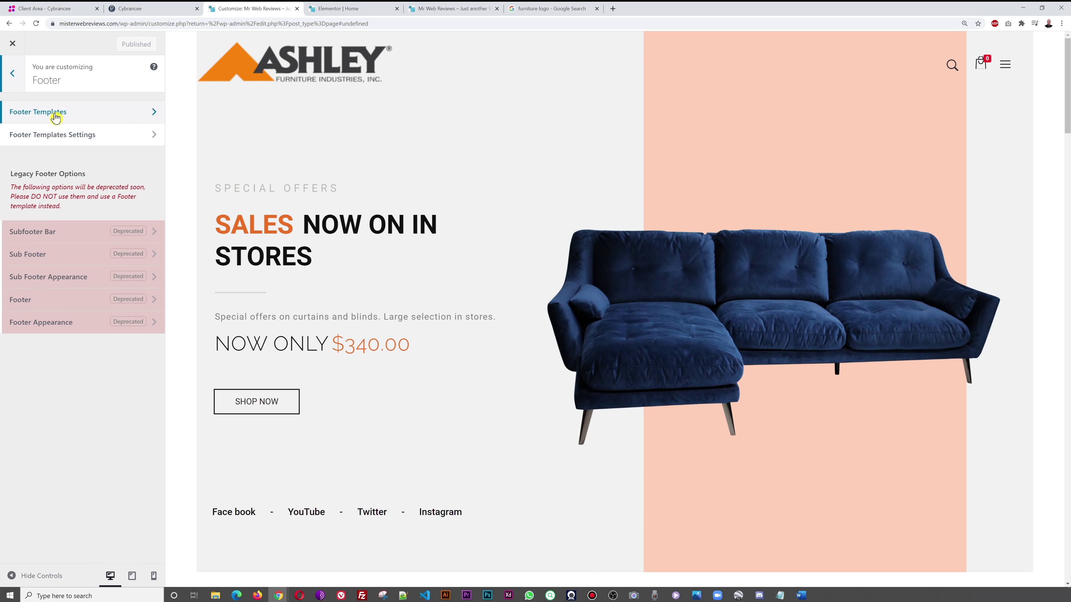
left_click(54, 112)
left_click(90, 194)
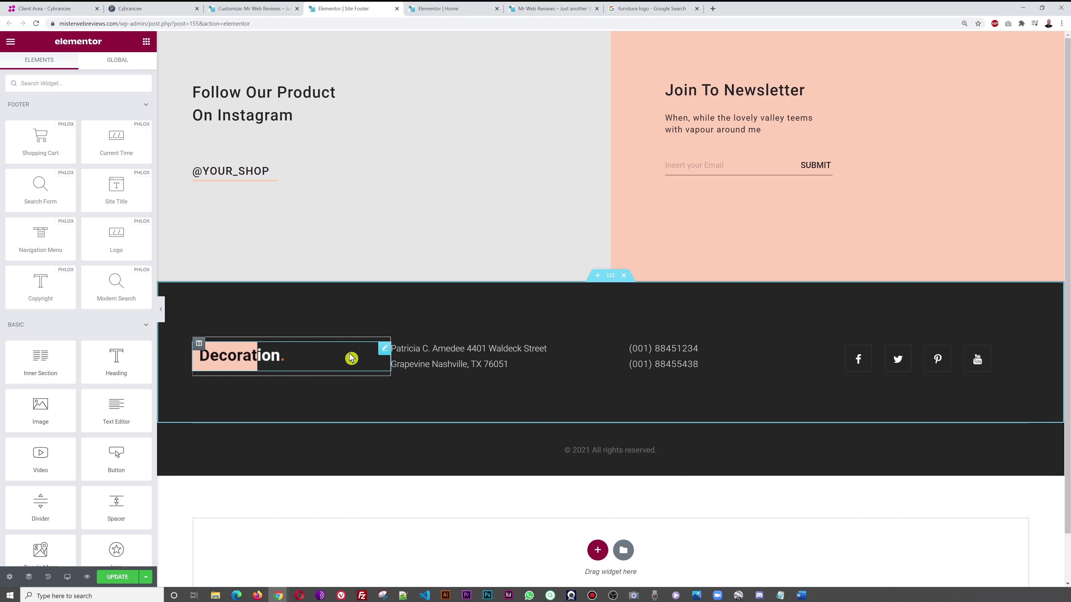
- Swap the footer's Decoration logo for Ashley_Furniture_logo from the Media Library
left_click(383, 351)
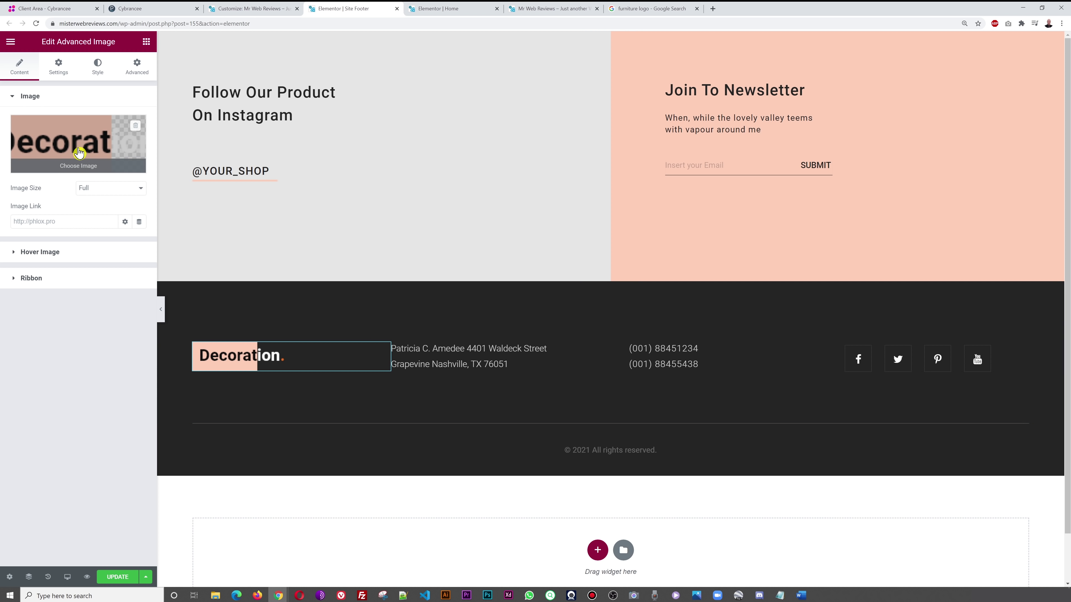
left_click(80, 153)
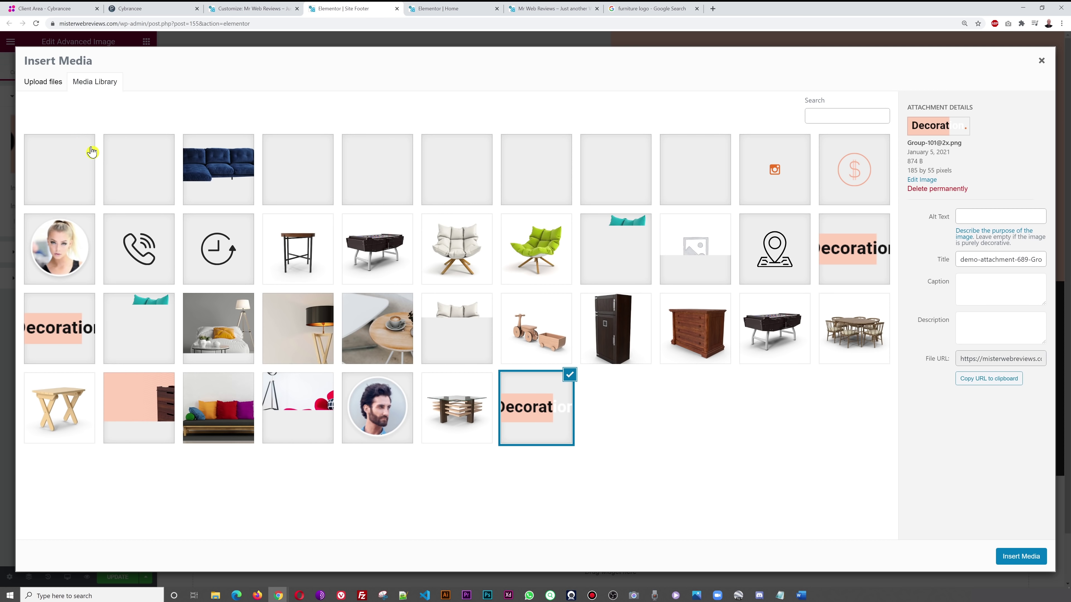
left_click(68, 168)
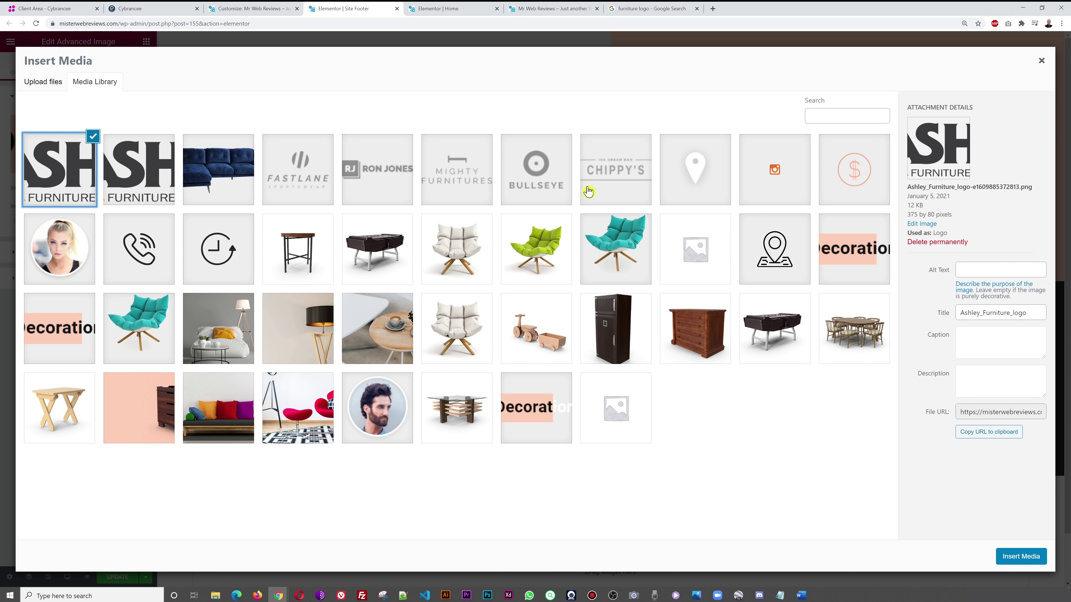
left_click(1029, 561)
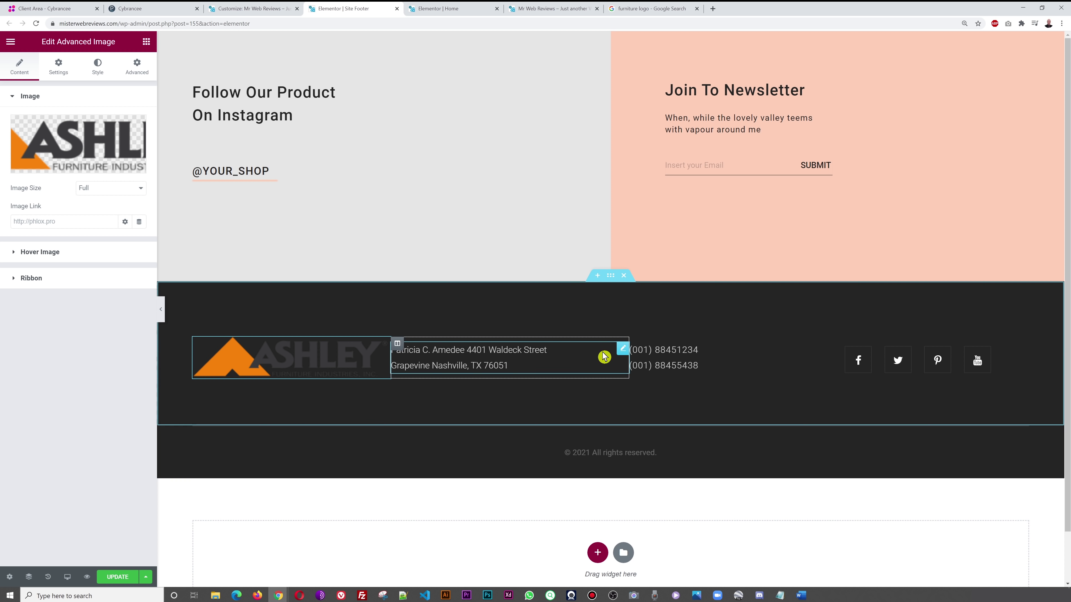
left_click(622, 350)
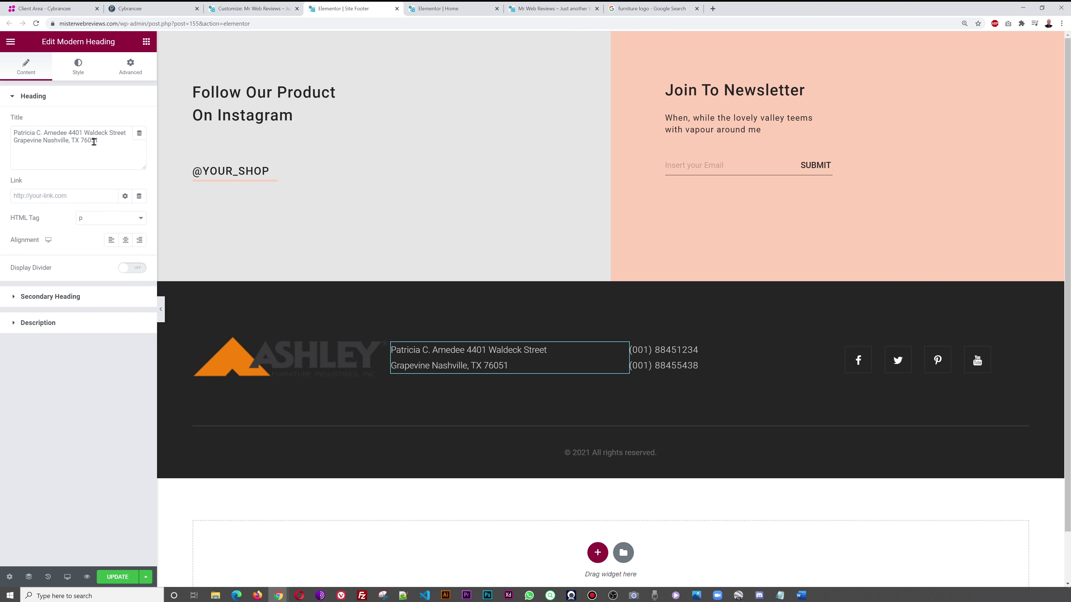
- Look over the phone-numbers heading, then open the social icons Flexible List settings
left_click(808, 347)
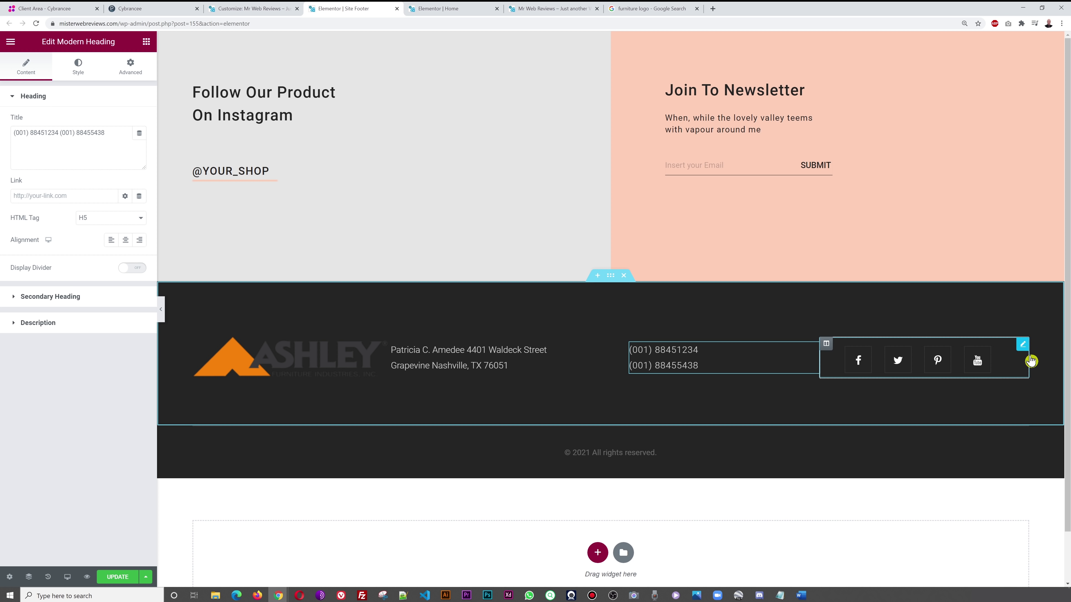
left_click(1024, 348)
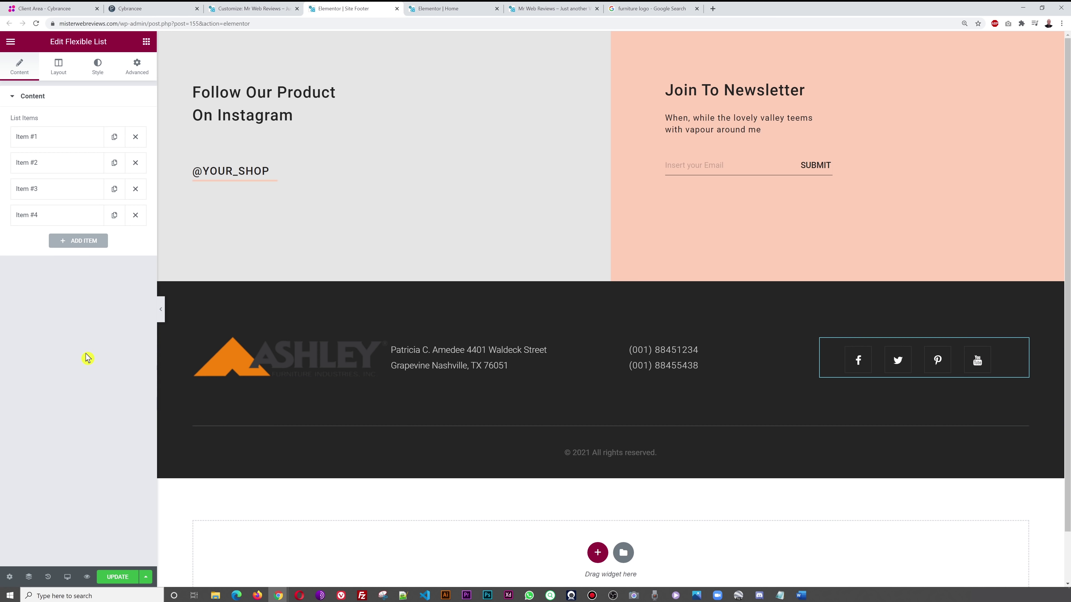
- Delete the YouTube and Pinterest items from the footer's social icon list
left_click(63, 219)
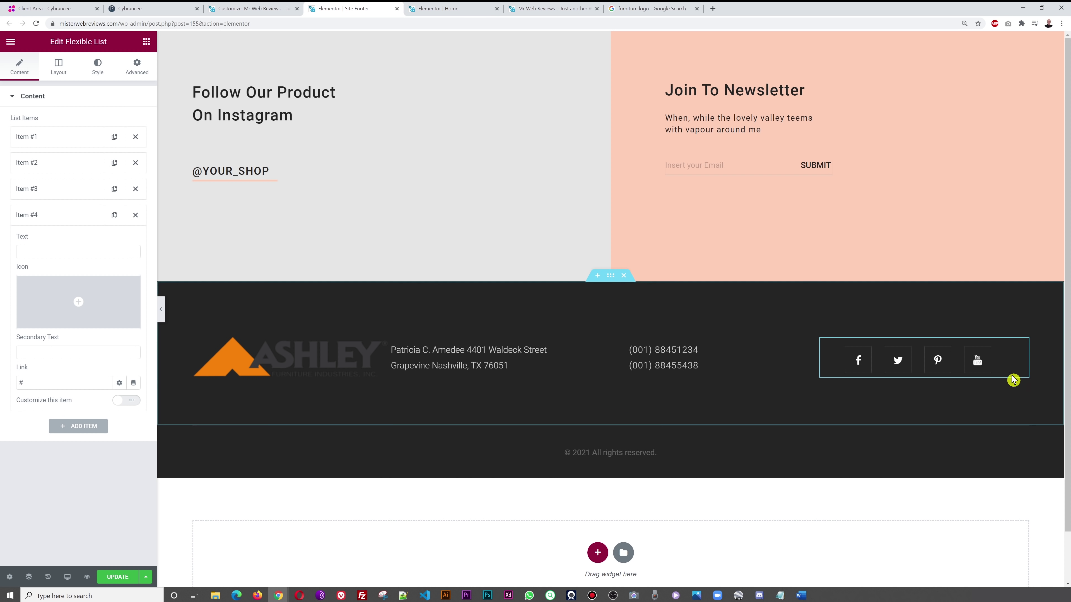
left_click(64, 217)
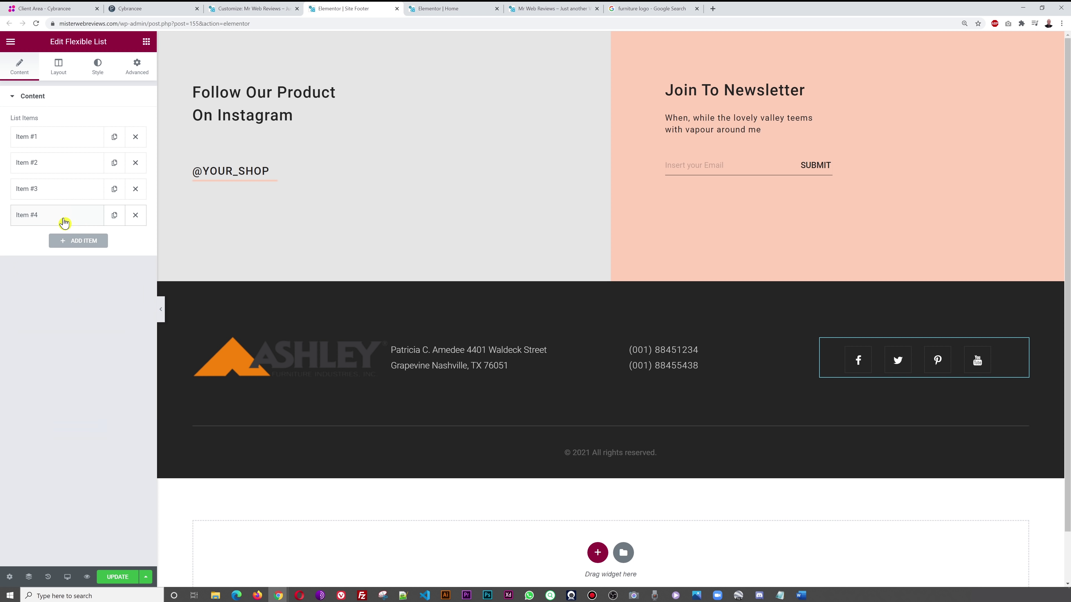
left_click(135, 215)
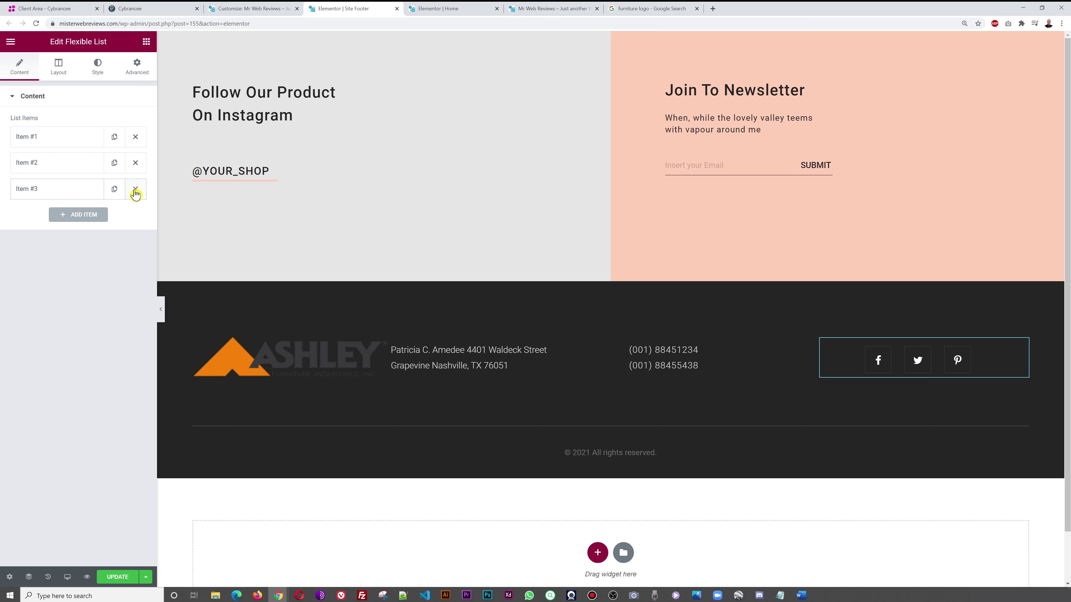
left_click(135, 189)
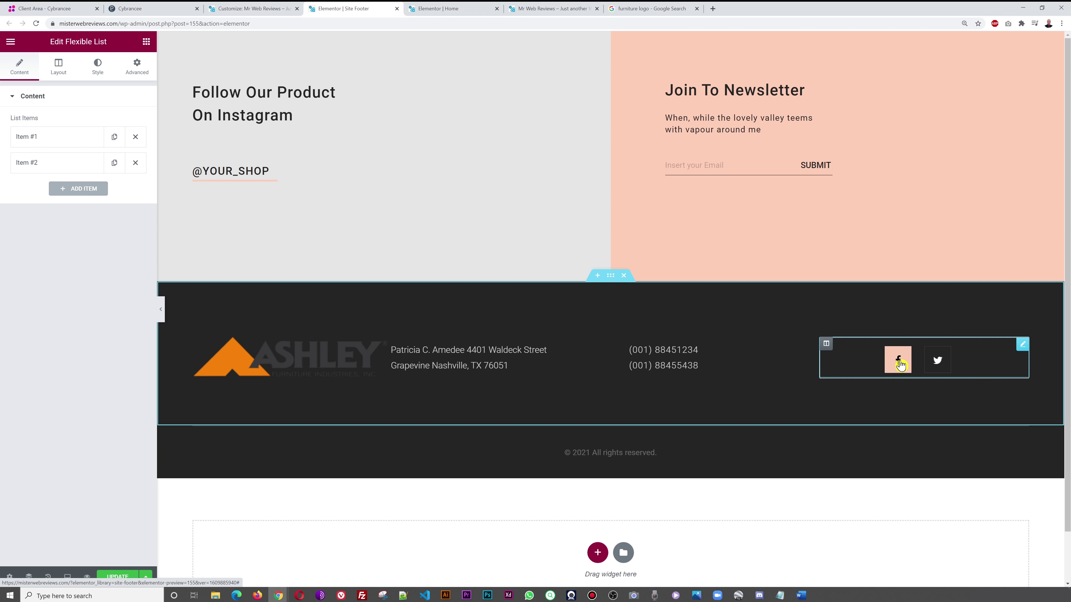
- Go to twitter.com, open the channel's profile and select its URL in the address bar
left_click(712, 8)
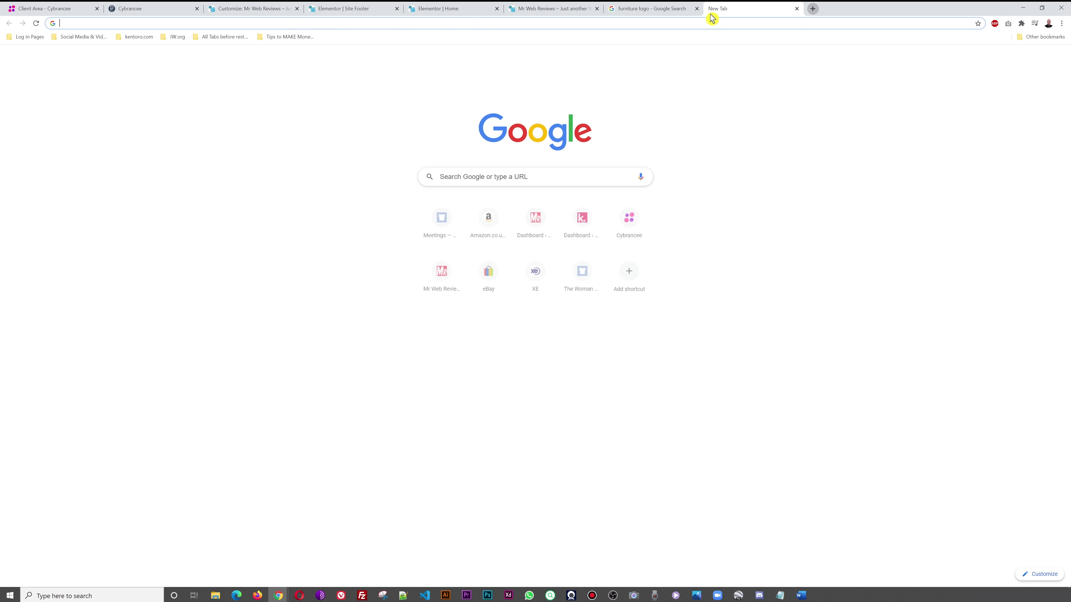
type("twitter.com/home")
key("Return")
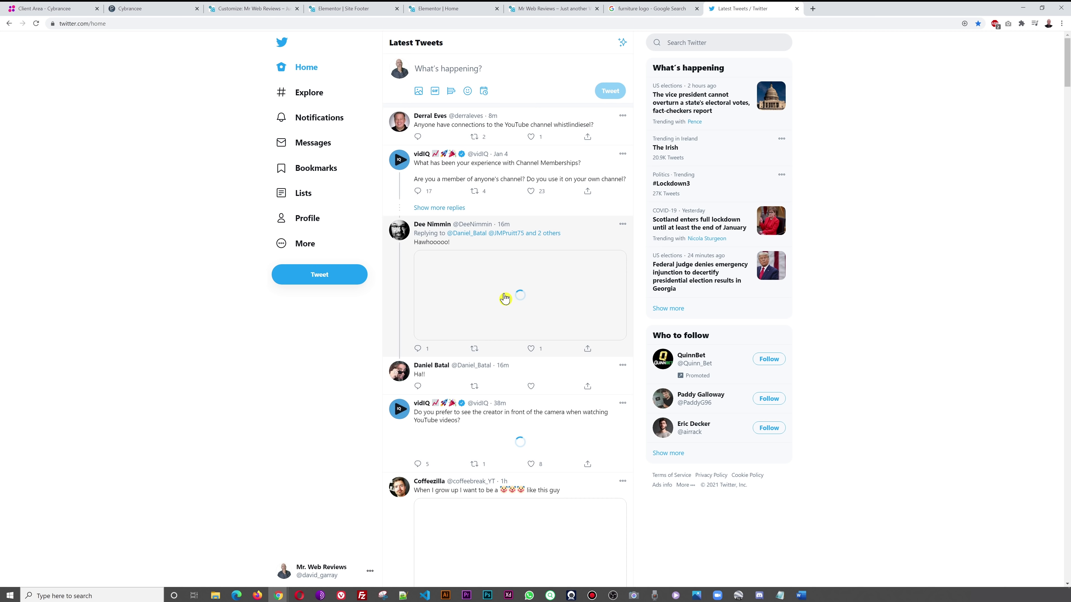
left_click(401, 72)
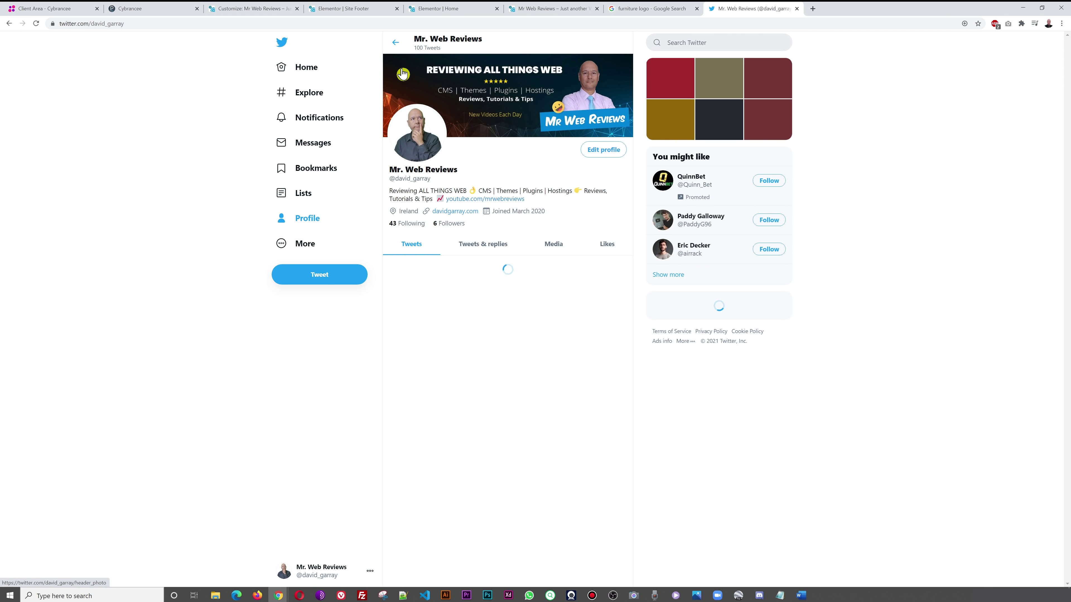
left_click(144, 25)
key("ctrl+c")
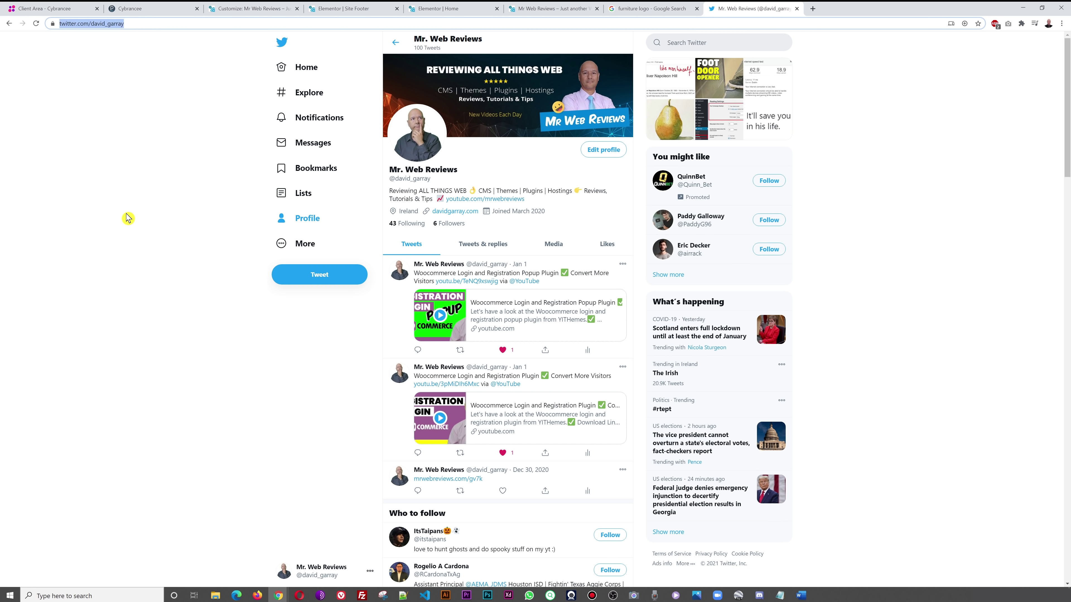
left_click(554, 9)
- Paste the Twitter profile URL into the footer Twitter icon's Link field
left_click(435, 10)
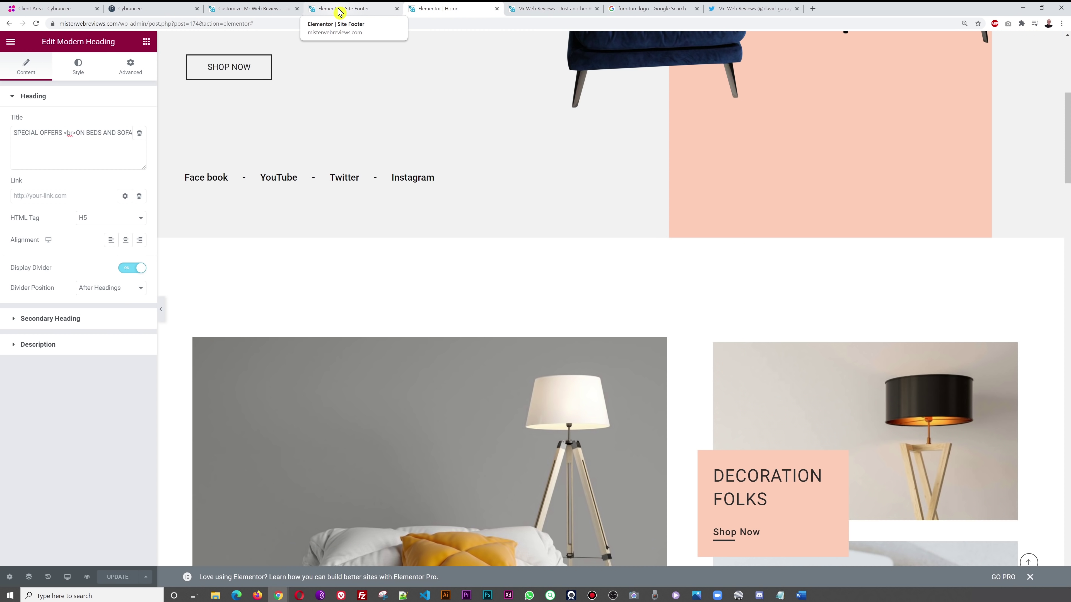
left_click(340, 9)
left_click(251, 9)
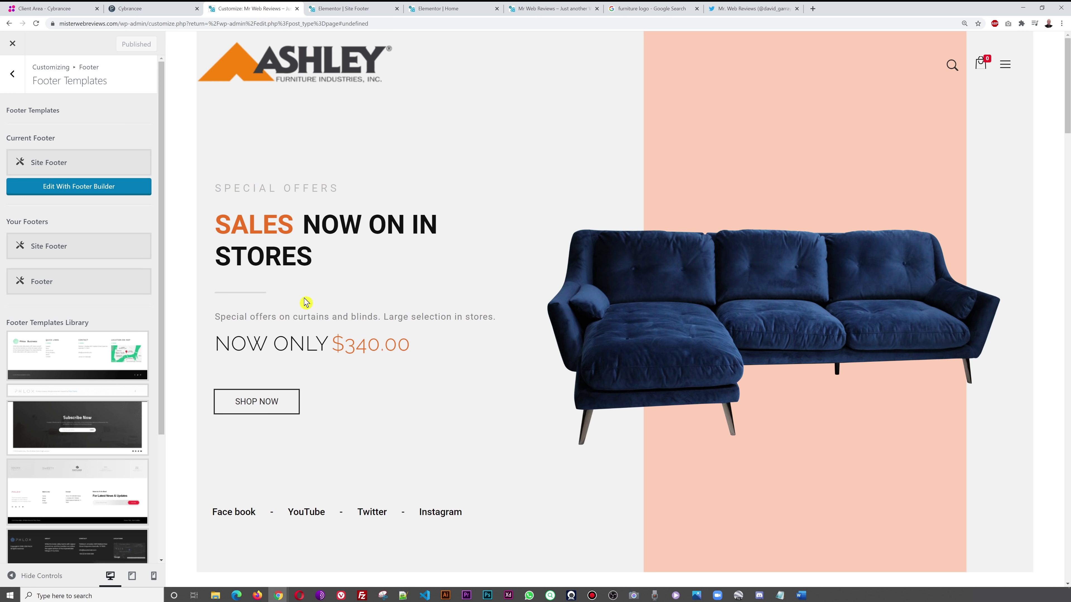
left_click(339, 9)
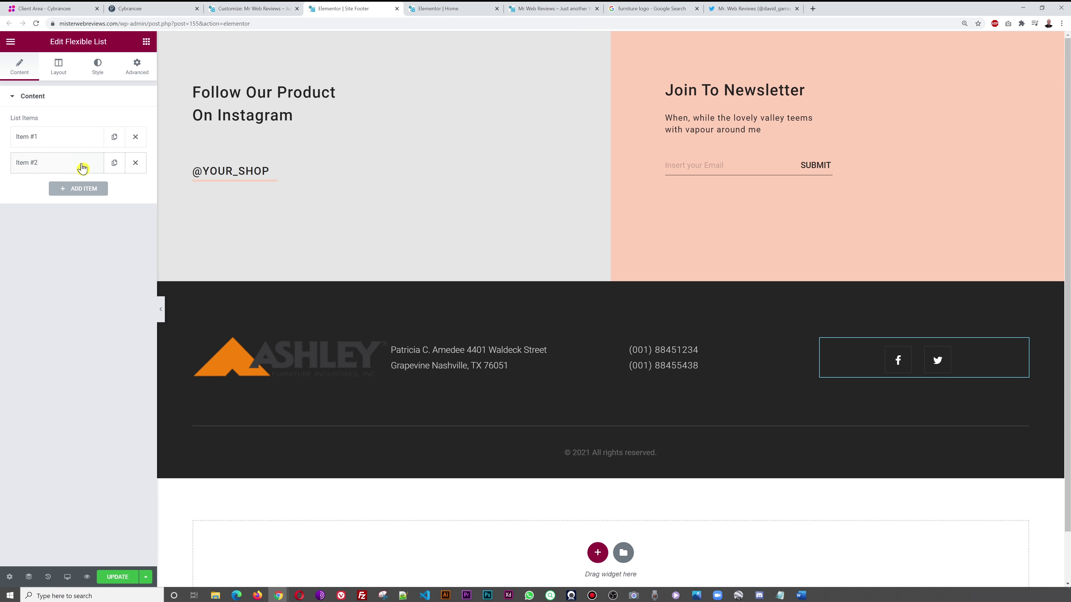
left_click(90, 166)
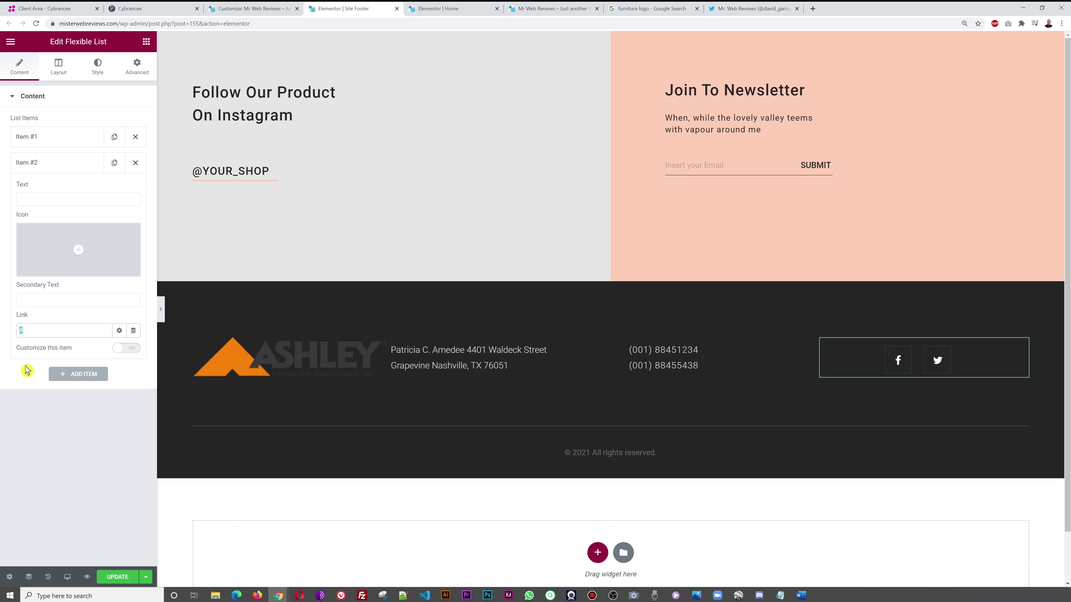
key("ctrl+v")
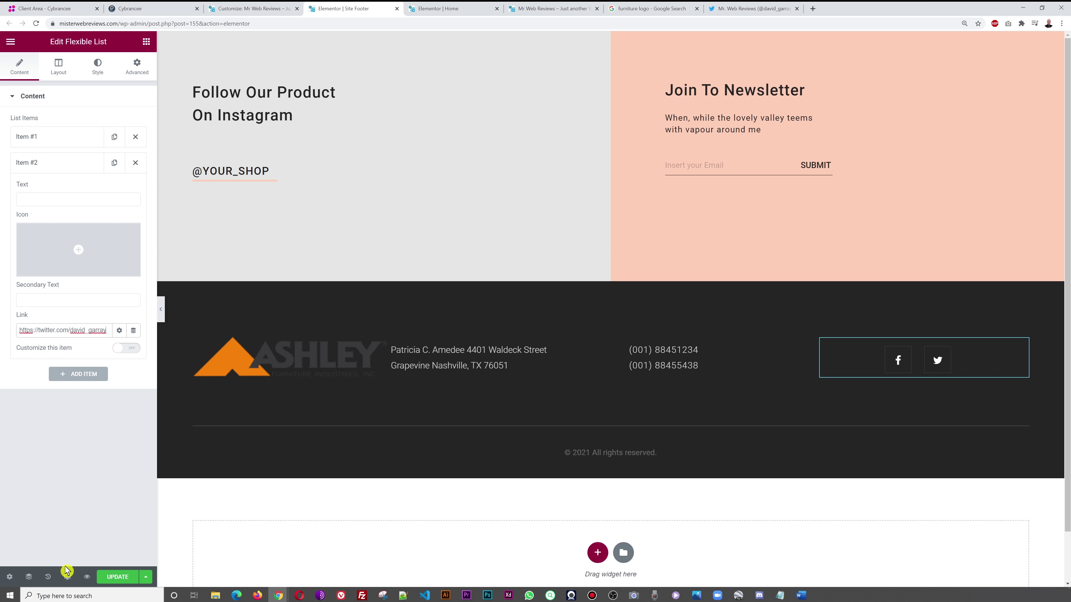
left_click(113, 442)
- Make the Twitter link open in a new window and update the footer
left_click(119, 331)
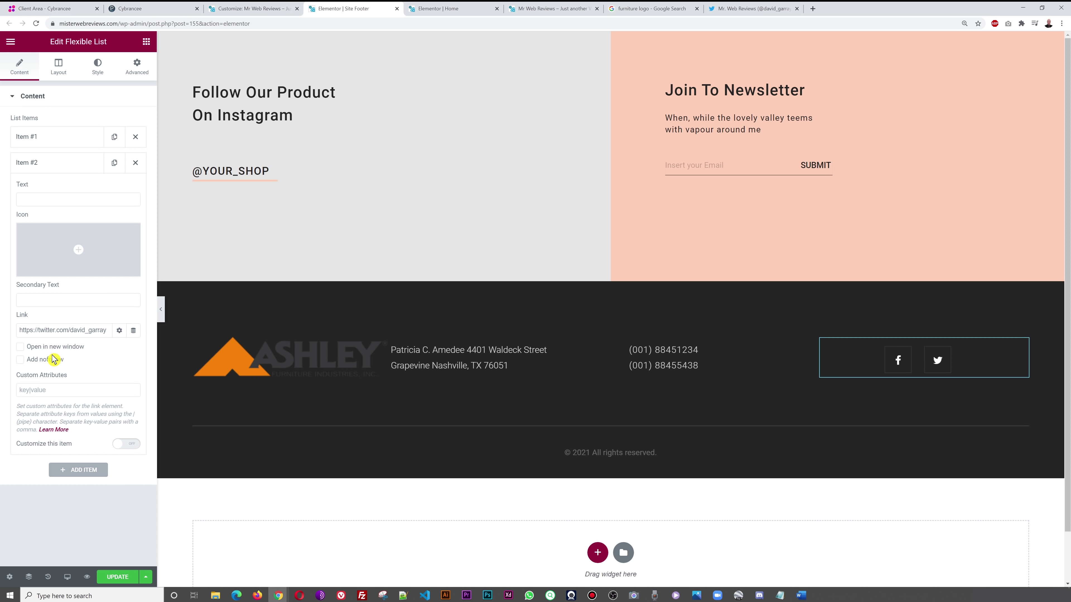
left_click(20, 348)
left_click(118, 576)
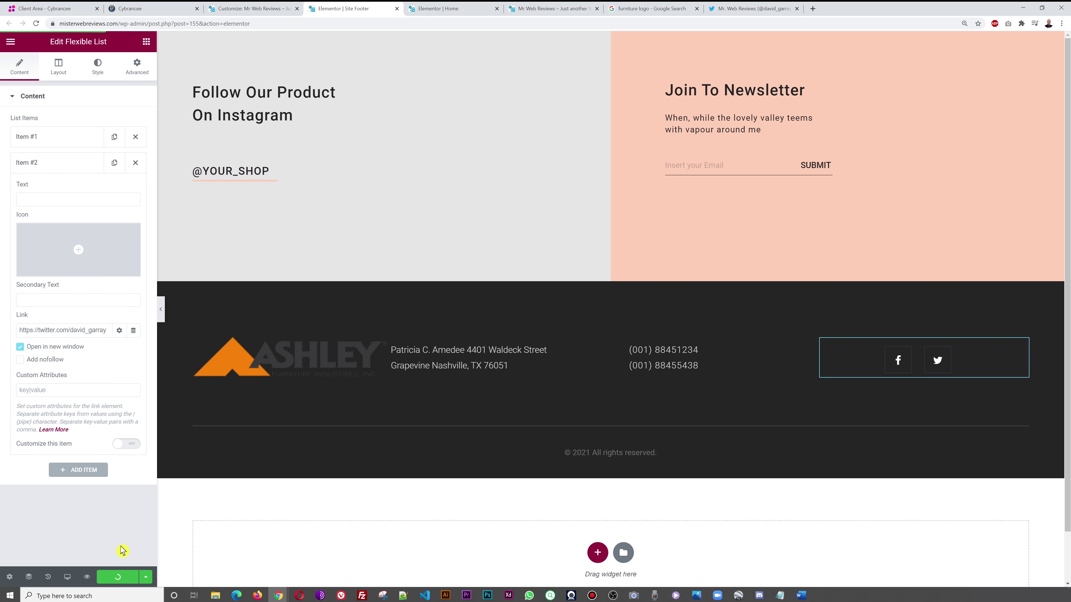
left_click(780, 9)
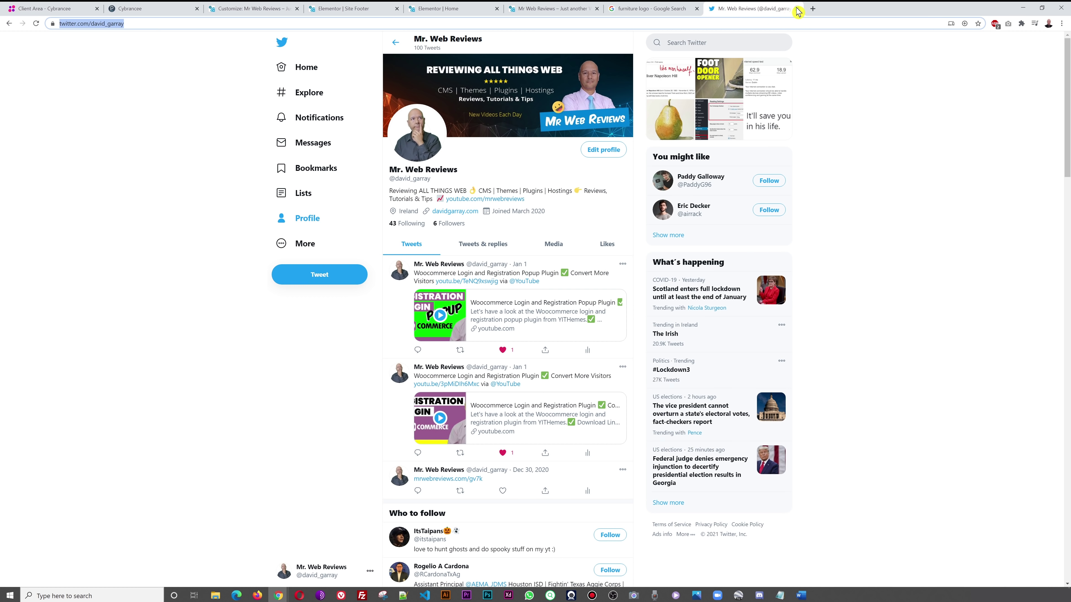
- Reload the live site and check that the footer Twitter icon opens the profile
left_click(797, 9)
left_click(697, 9)
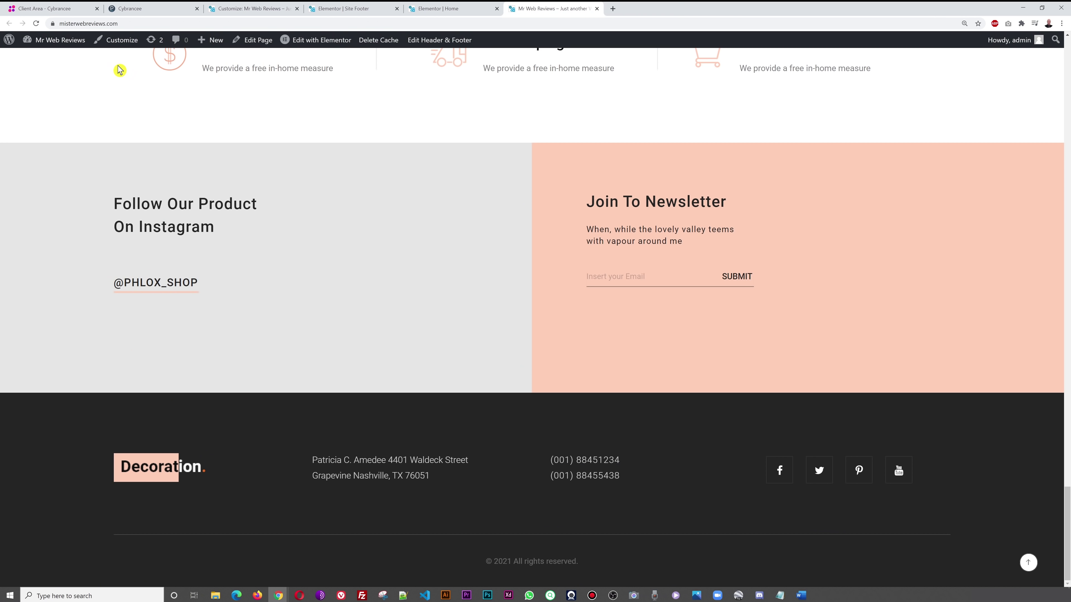
left_click(36, 23)
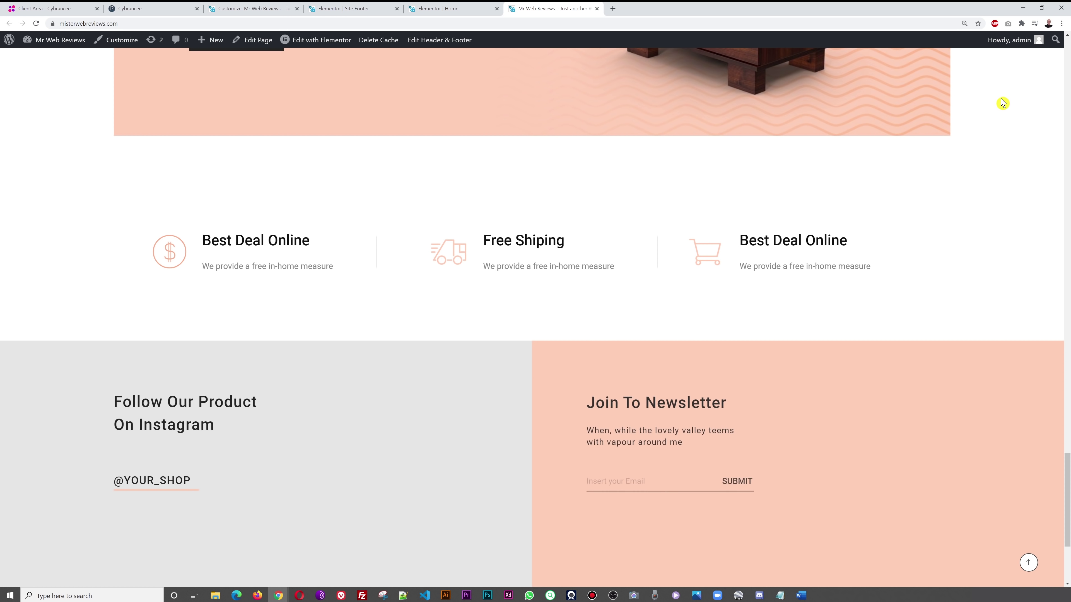
scroll(958, 132, "down", 3)
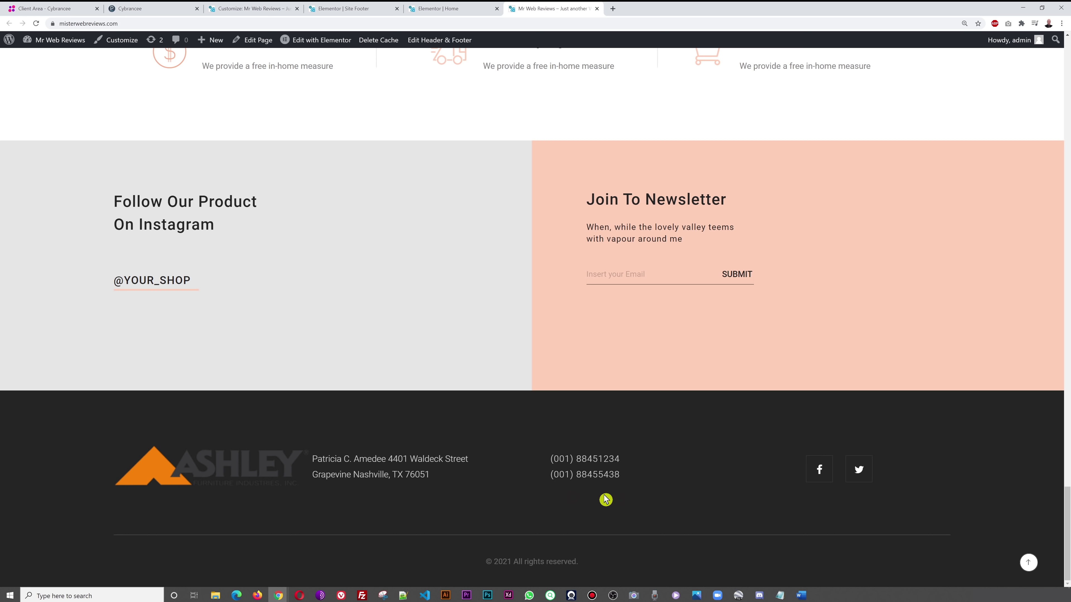
left_click(858, 479)
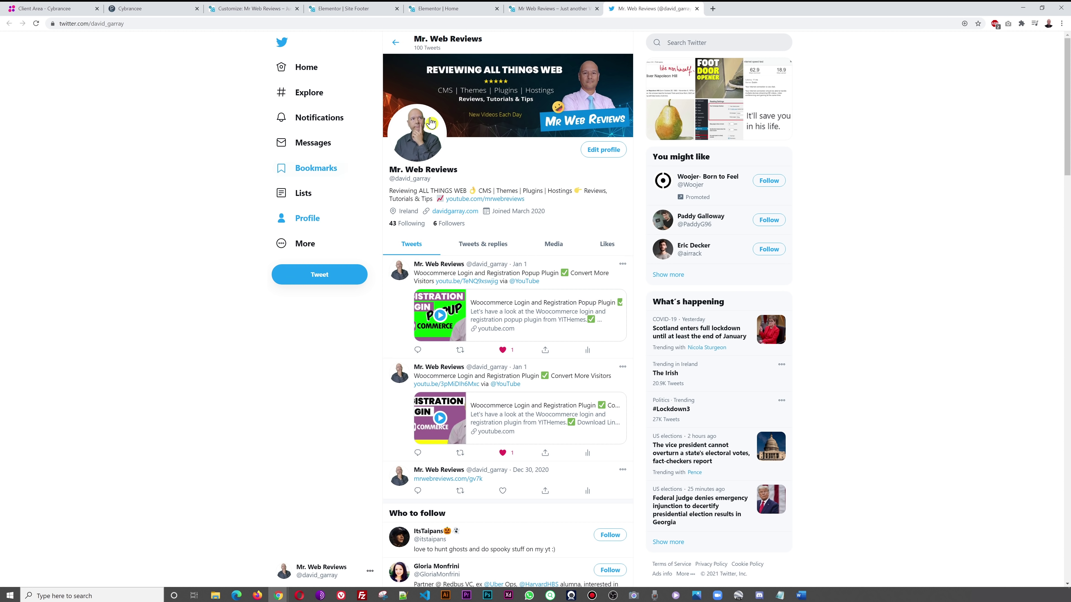
- Move from the live site footer to the WordPress admin dashboard
left_click(546, 13)
left_click(649, 14)
left_click(550, 12)
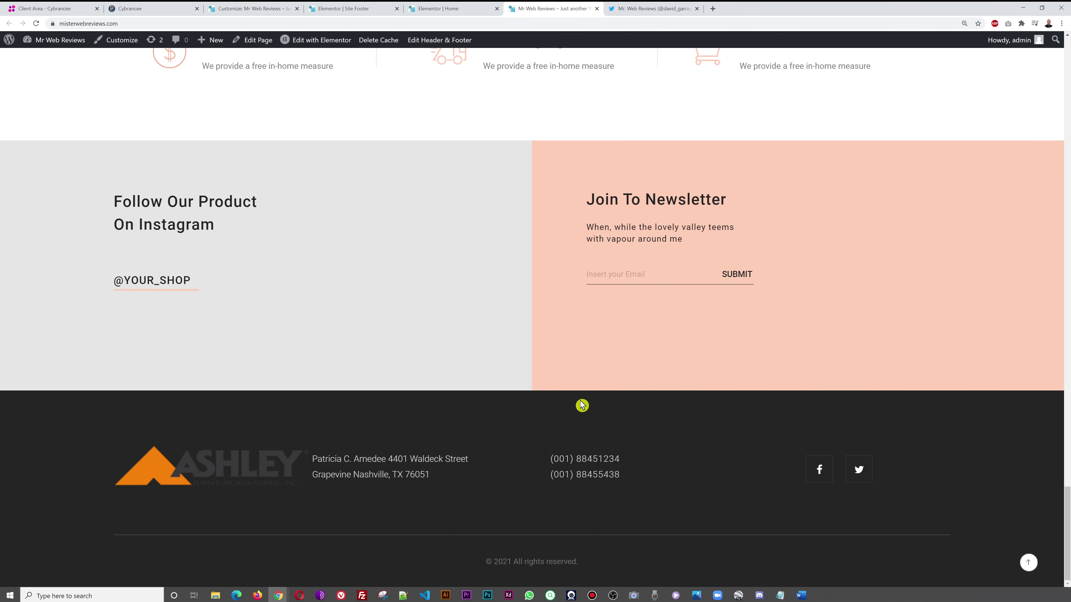
left_click(278, 8)
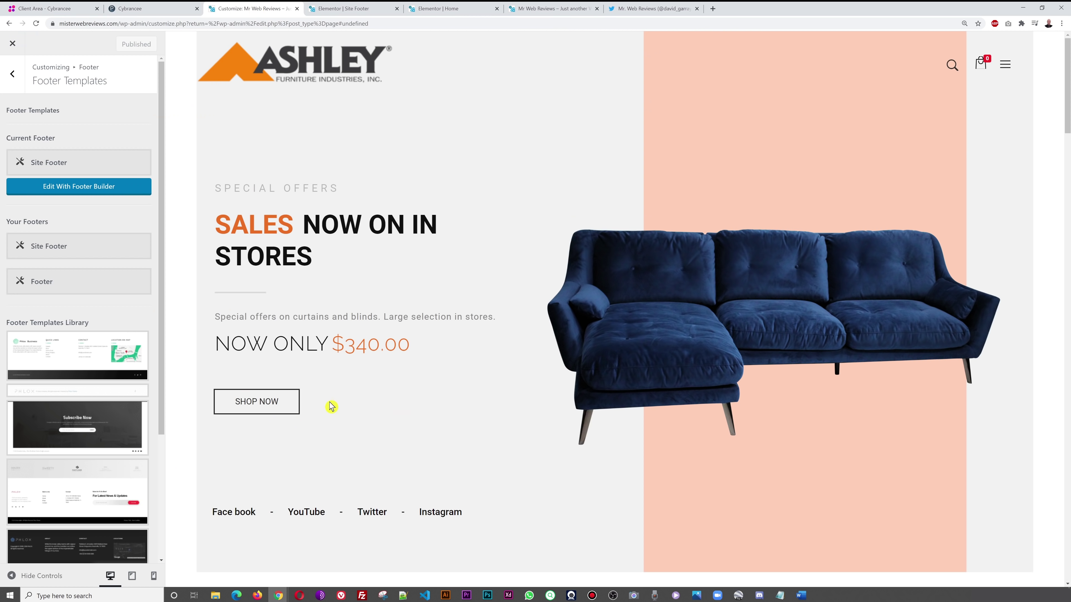
left_click(365, 8)
left_click(522, 8)
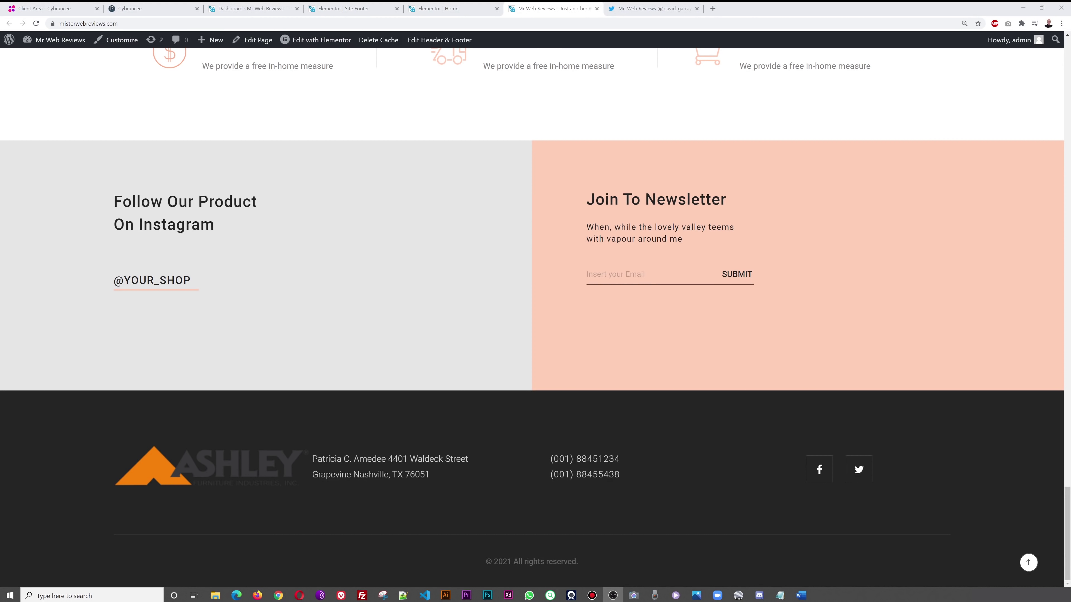
left_click(255, 9)
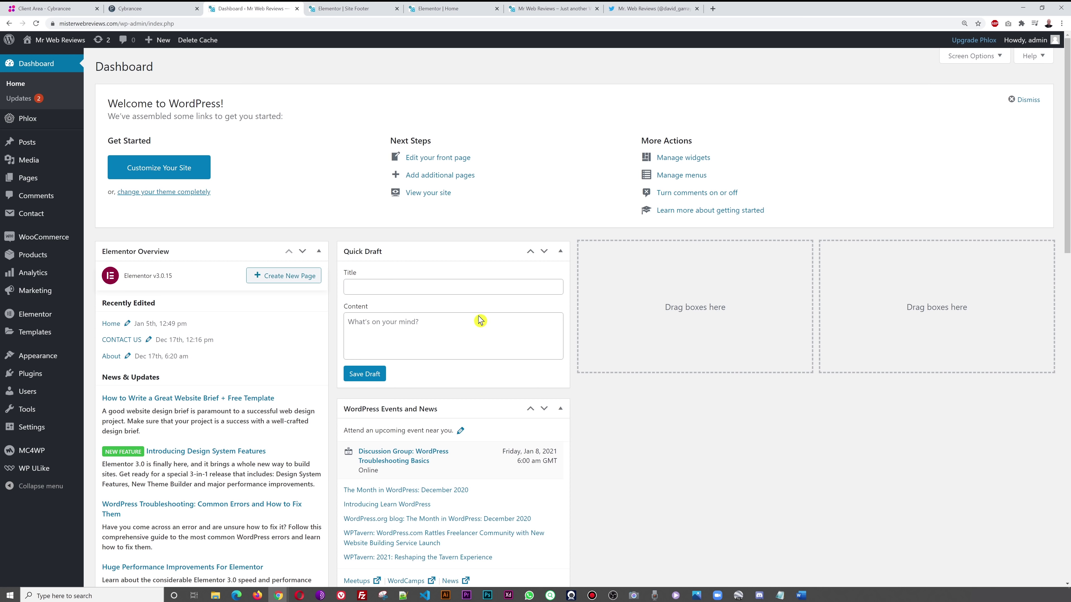
- In WooCommerce General settings, enter the store's street, district, city London and UK postcode
mouse_move(43, 242)
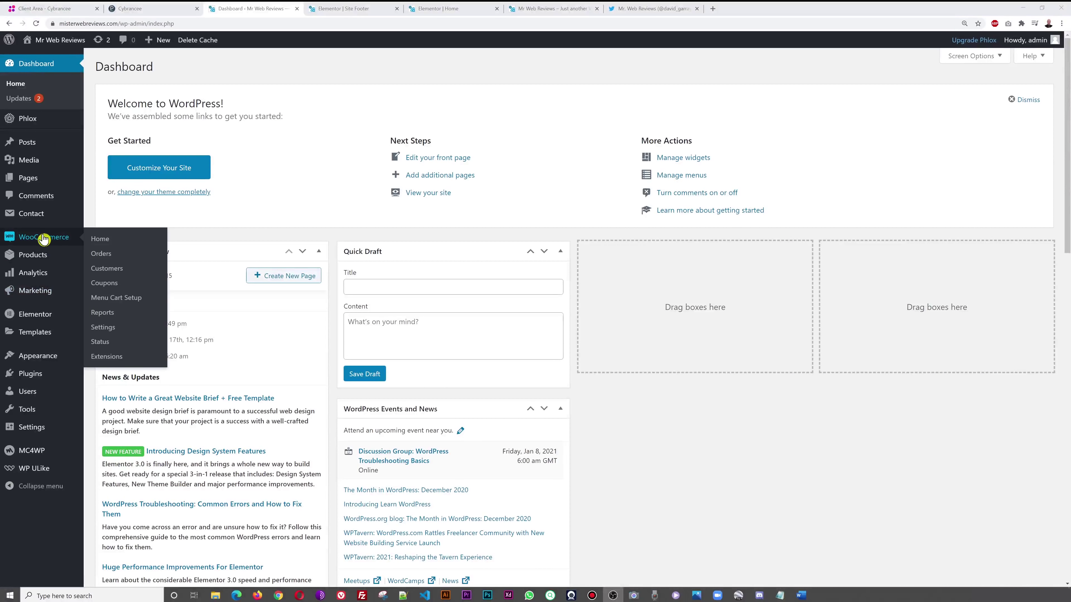
left_click(112, 332)
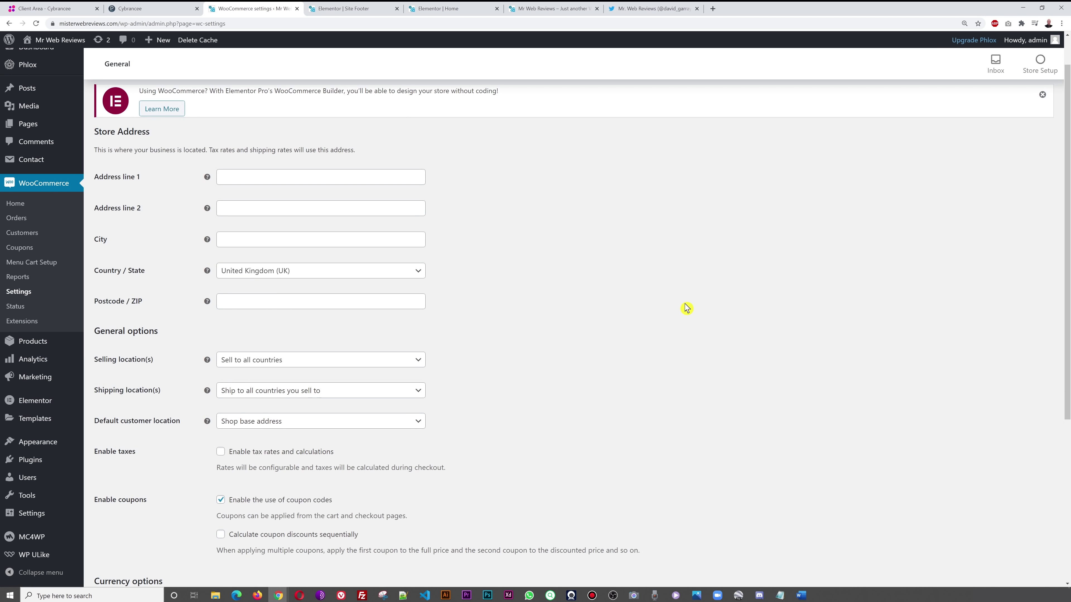
left_click(397, 177)
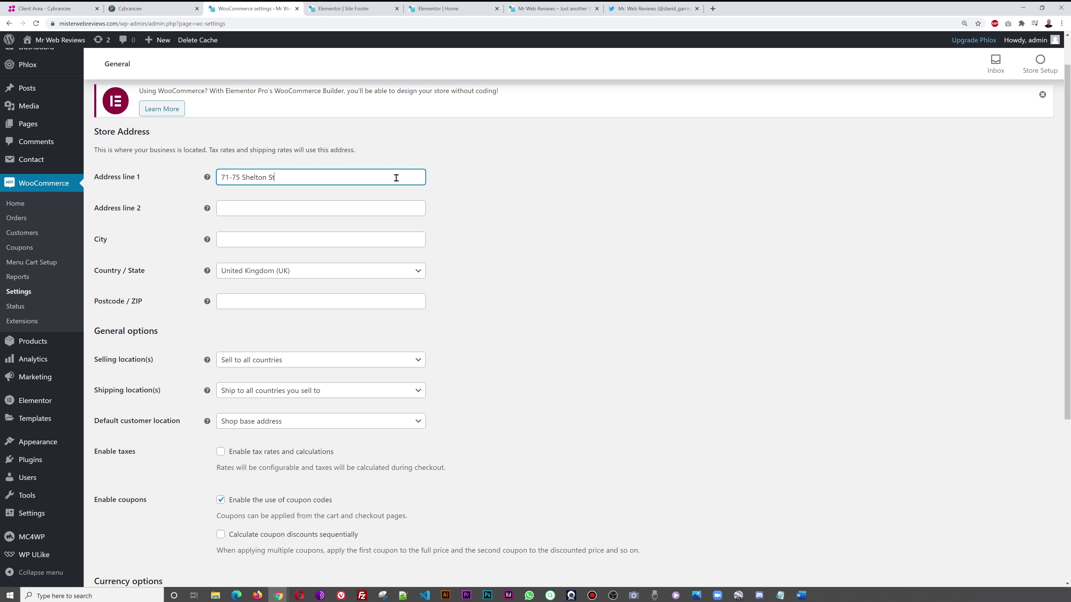
left_click(378, 211)
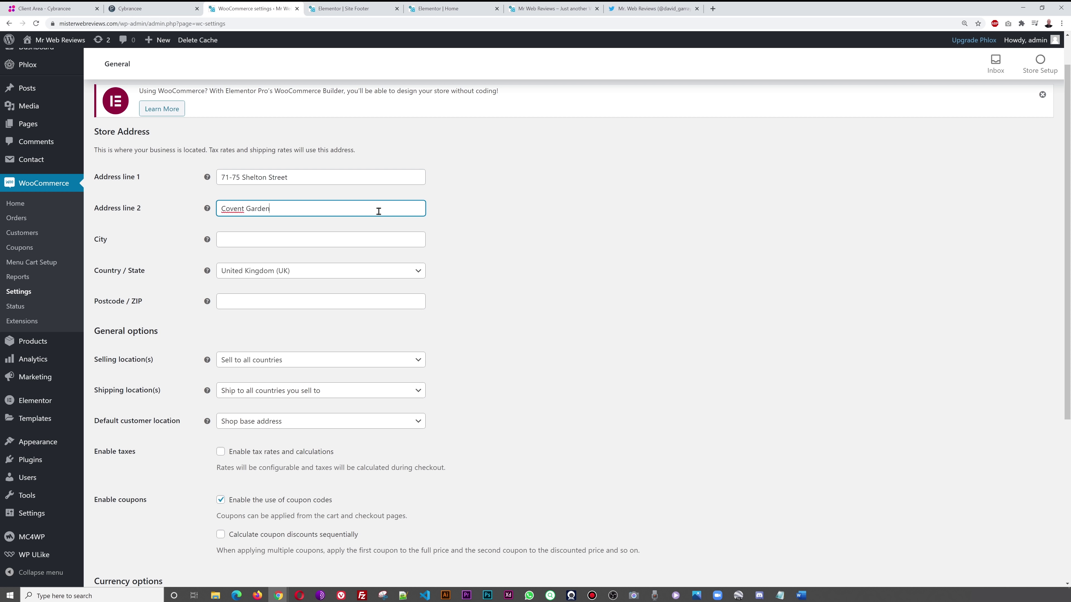
left_click(382, 241)
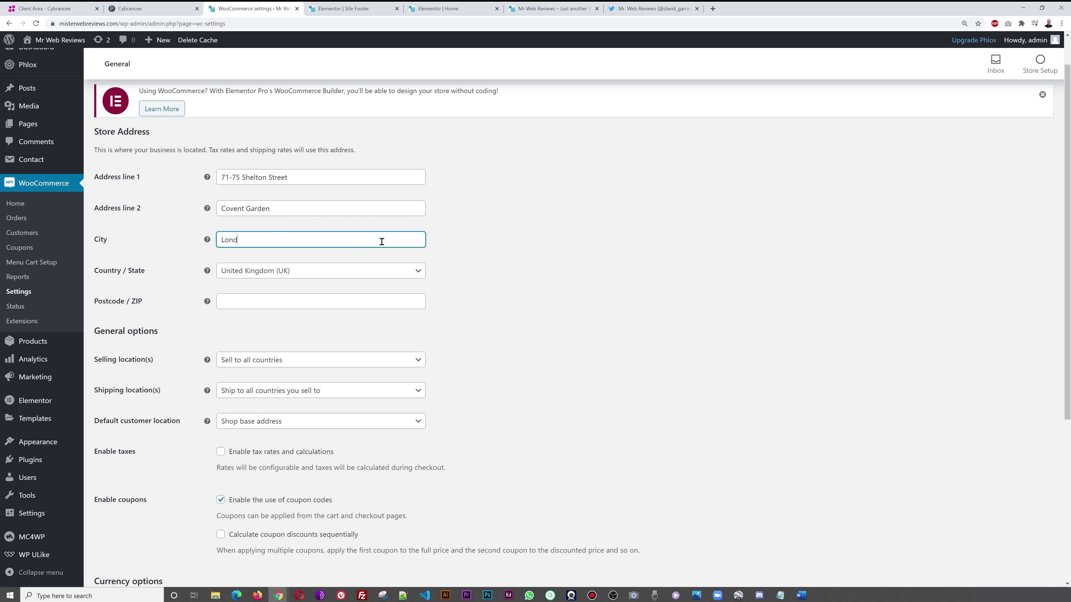
scroll(315, 301, "down", 2)
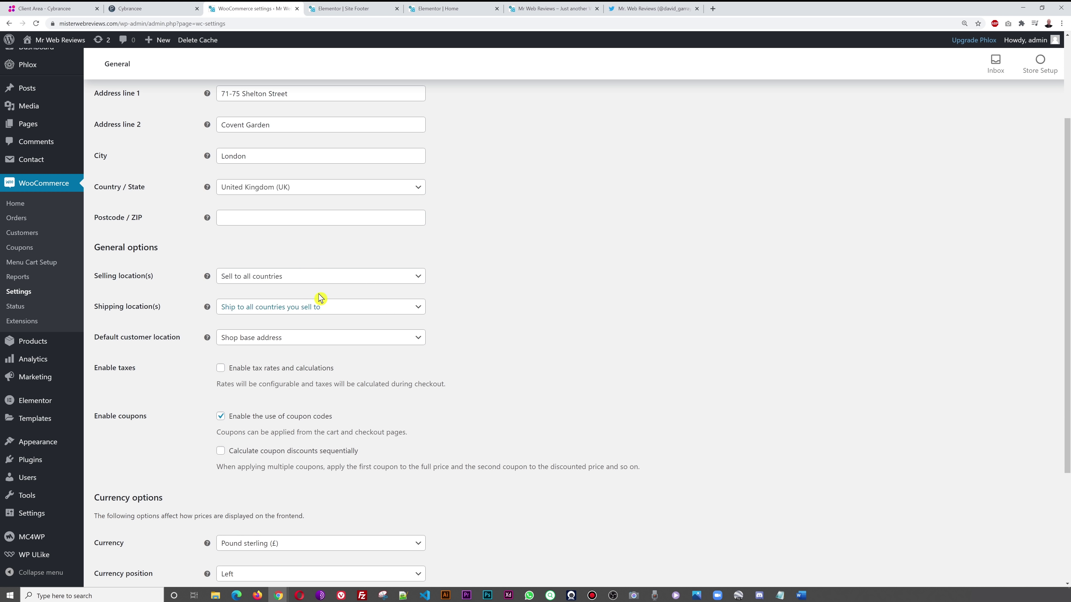
left_click(310, 222)
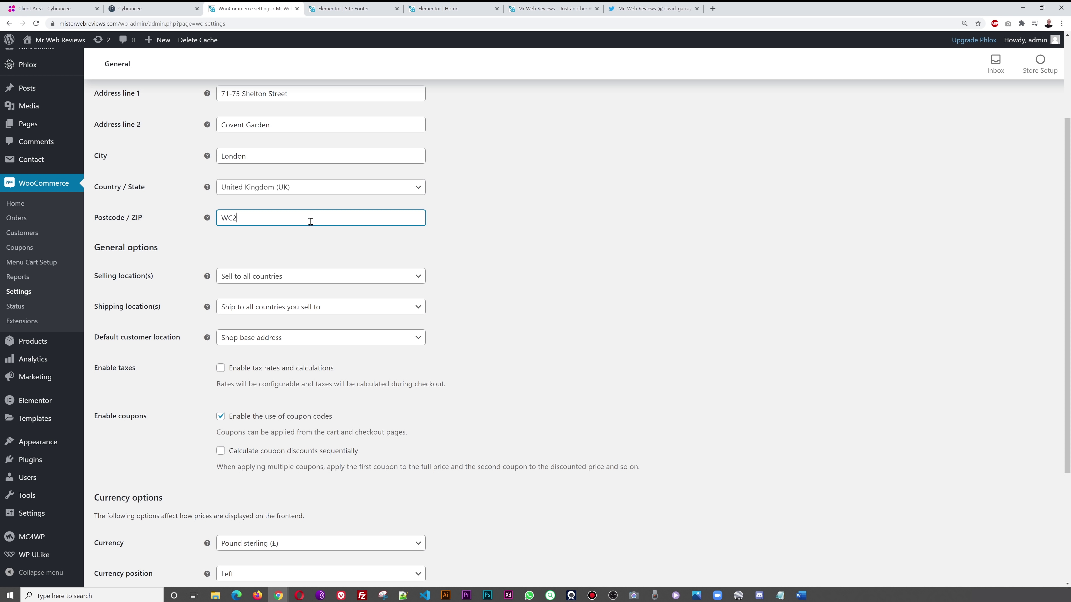
left_click(586, 279)
scroll(590, 285, "down", 1)
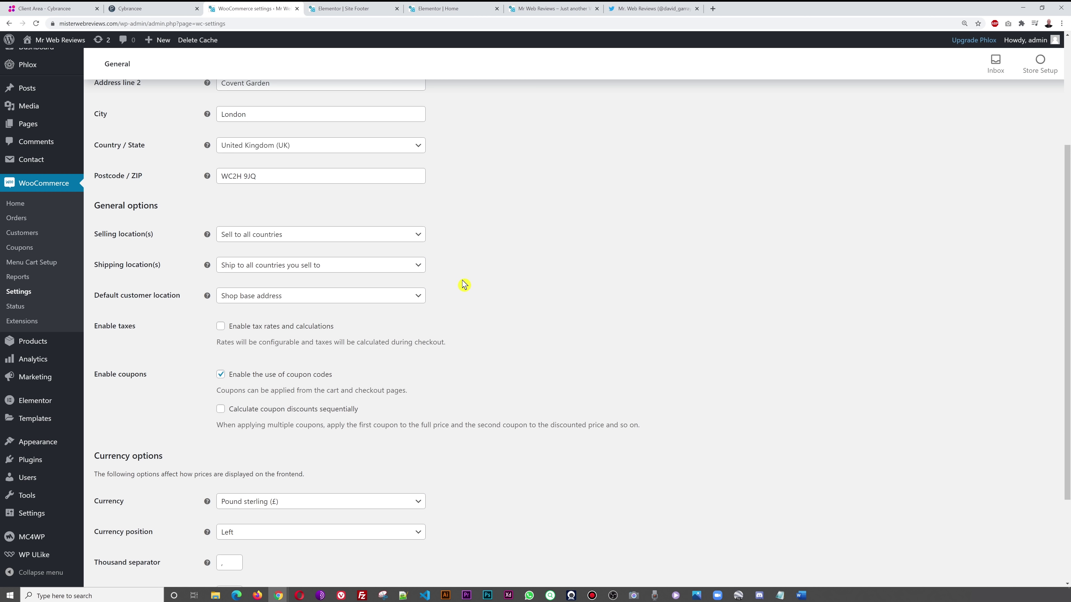
- Set Selling location(s) to 'Sell to specific countries' and add United States (US)
left_click(418, 234)
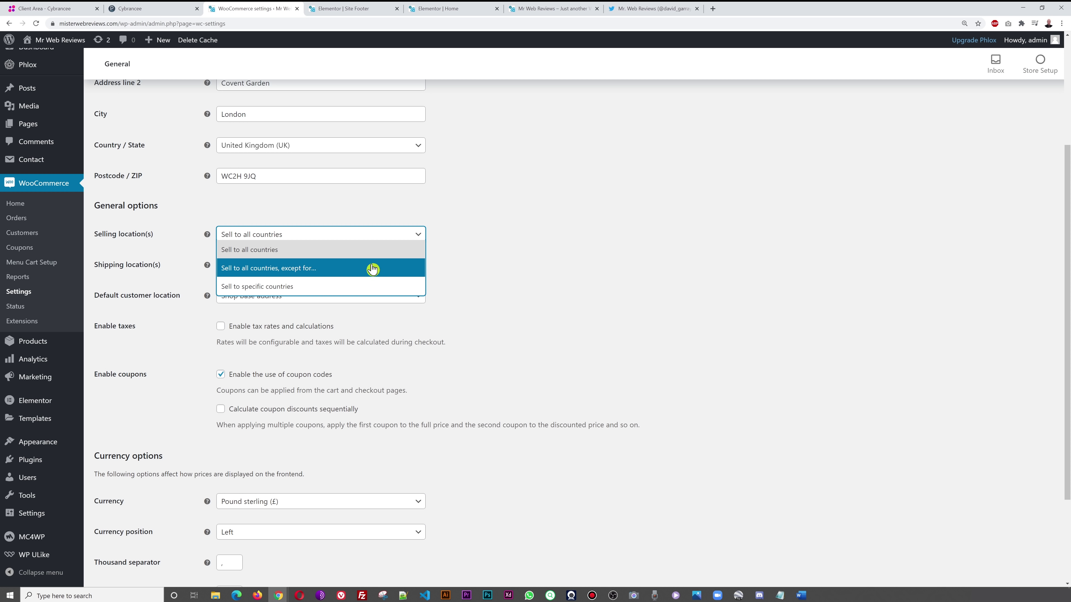
left_click(327, 286)
left_click(306, 269)
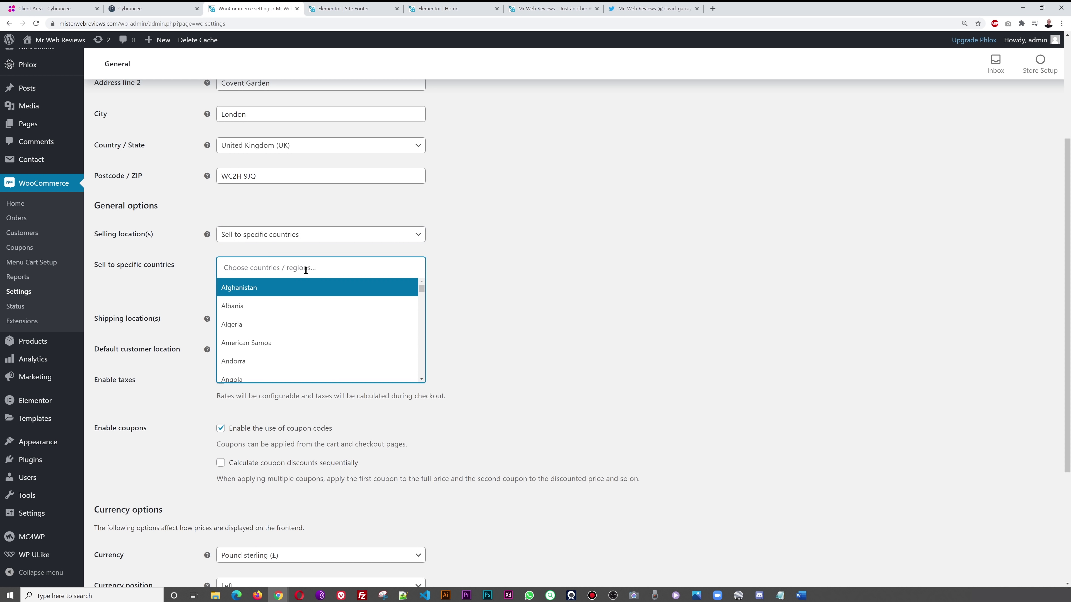
type("u")
key("BackSpace")
type("unio")
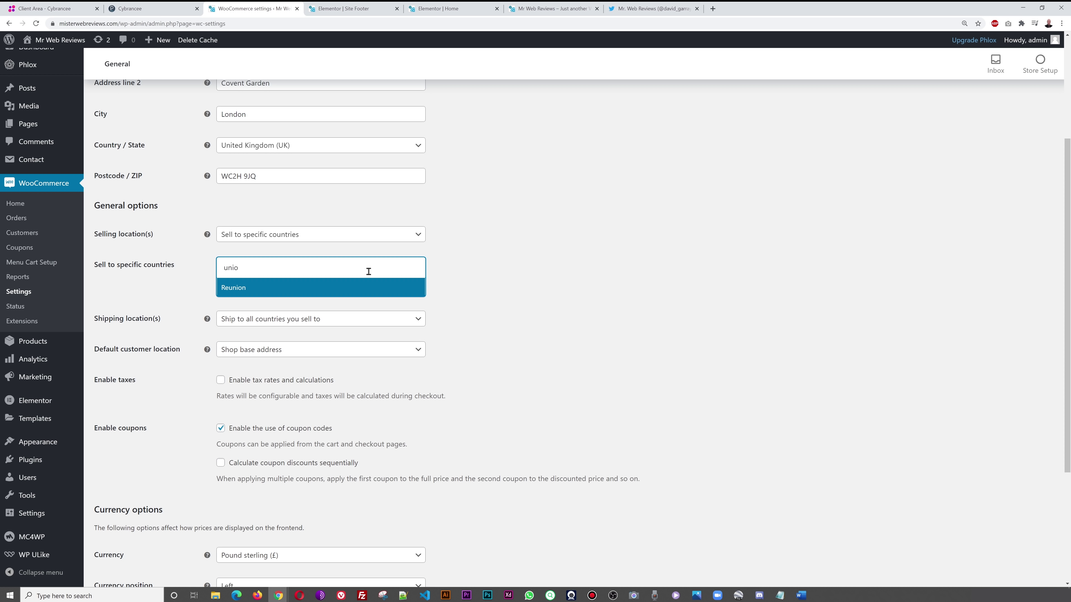
key("BackSpace")
scroll(342, 340, "down", 1)
left_click(303, 354)
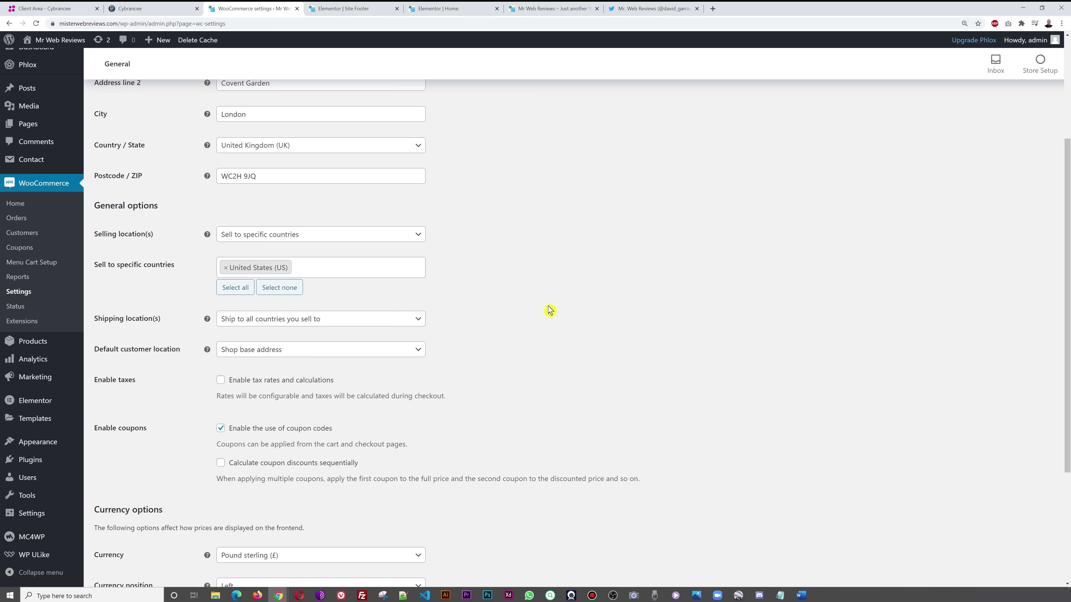
- Add Canada and Mexico to the selling countries
left_click(395, 271)
type("cana")
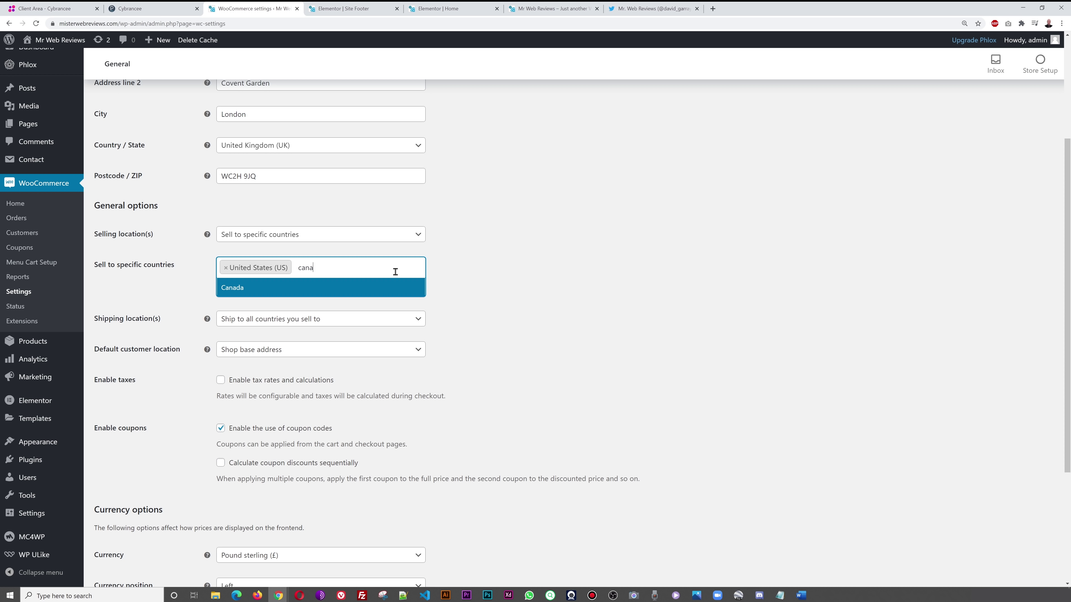
left_click(358, 298)
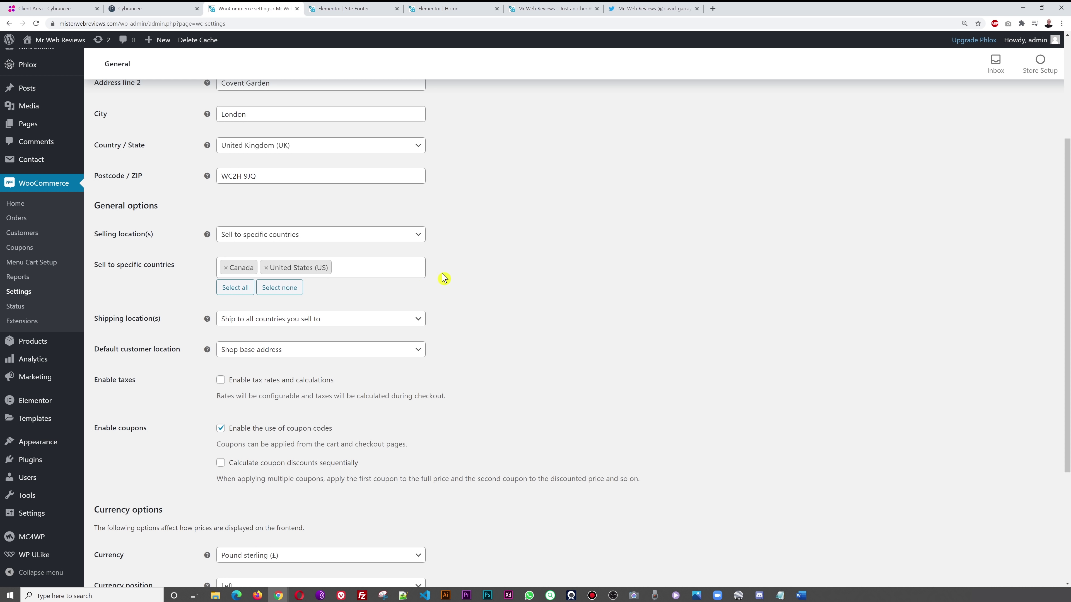
left_click(377, 270)
type("mexi")
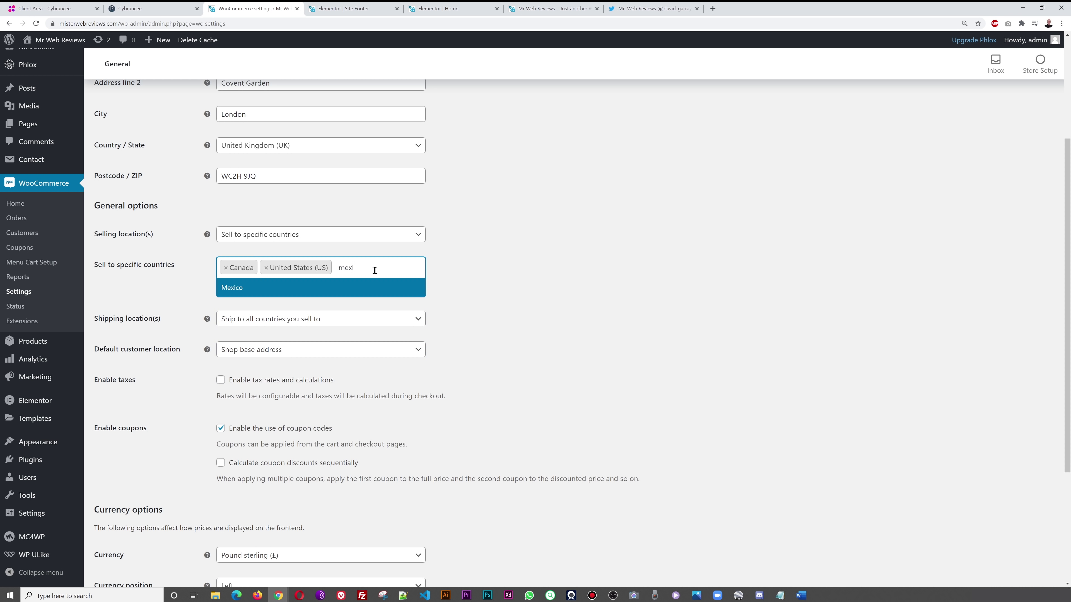
left_click(405, 289)
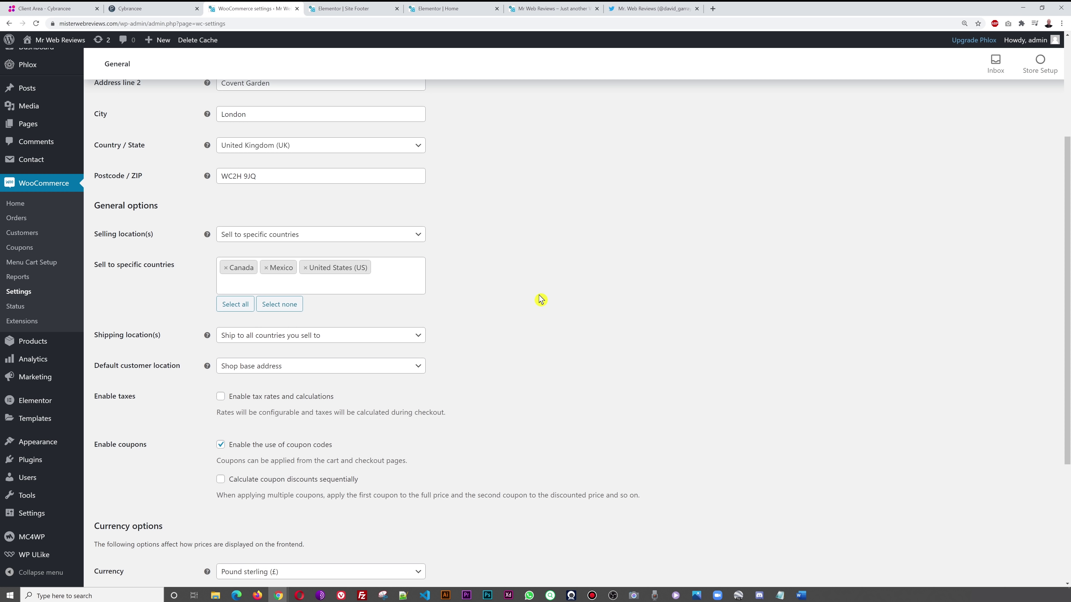
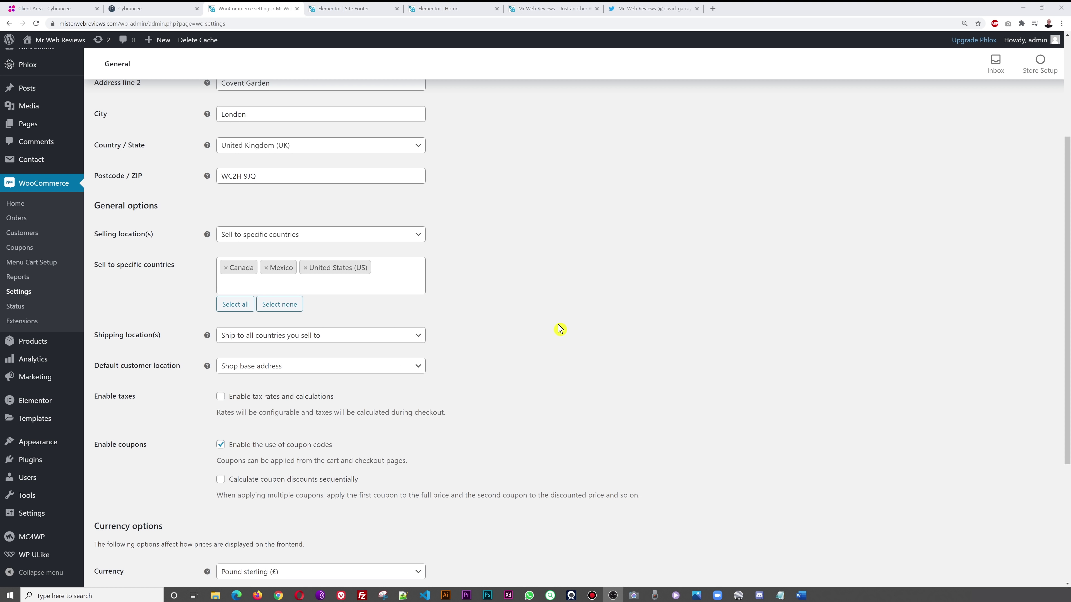
- Enable tax rates and calculations in the general settings
scroll(557, 328, "down", 2)
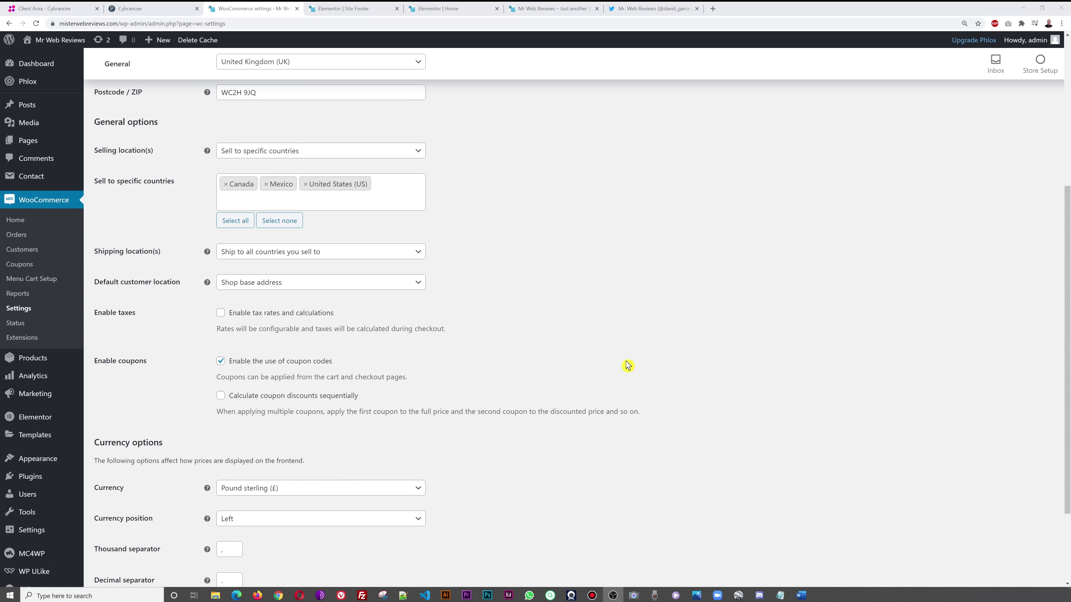
left_click(221, 312)
scroll(629, 312, "down", 2)
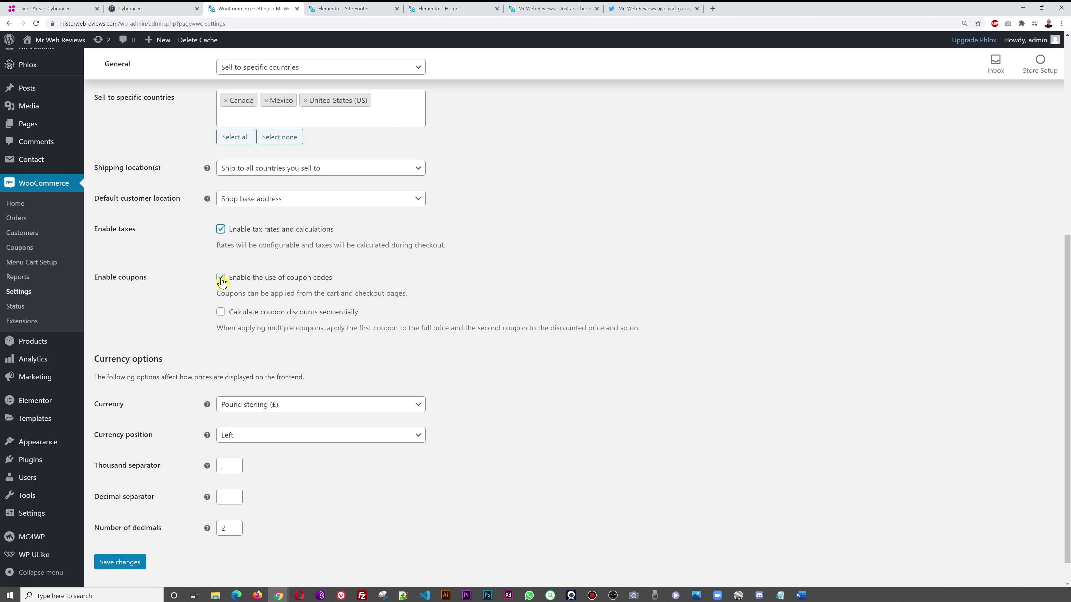
scroll(629, 302, "down", 1)
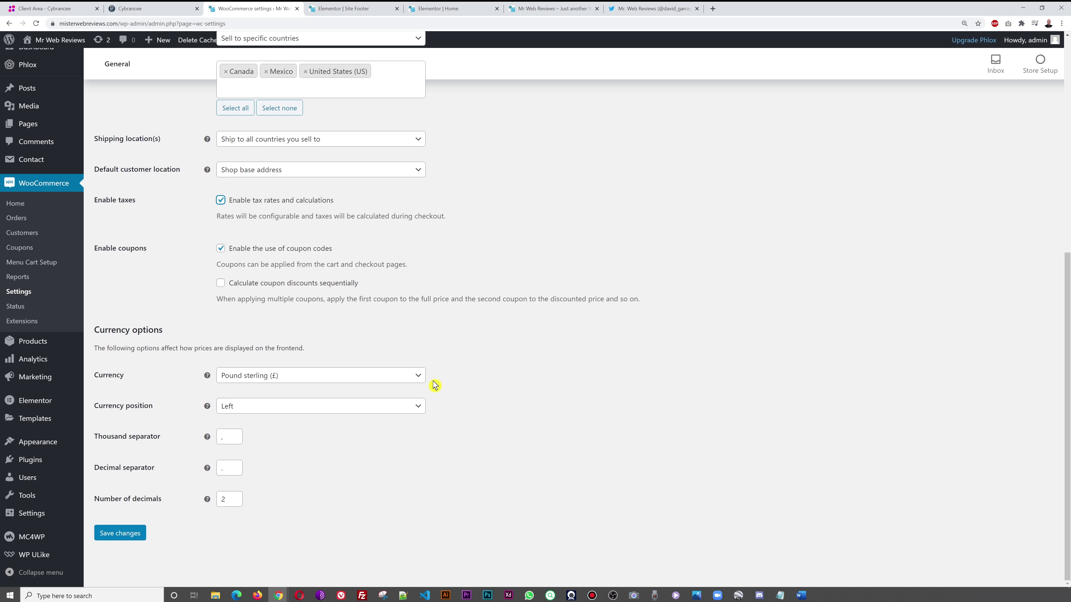
- Set the store currency to United States (US) dollar and save the general settings
left_click(415, 378)
left_click(344, 395)
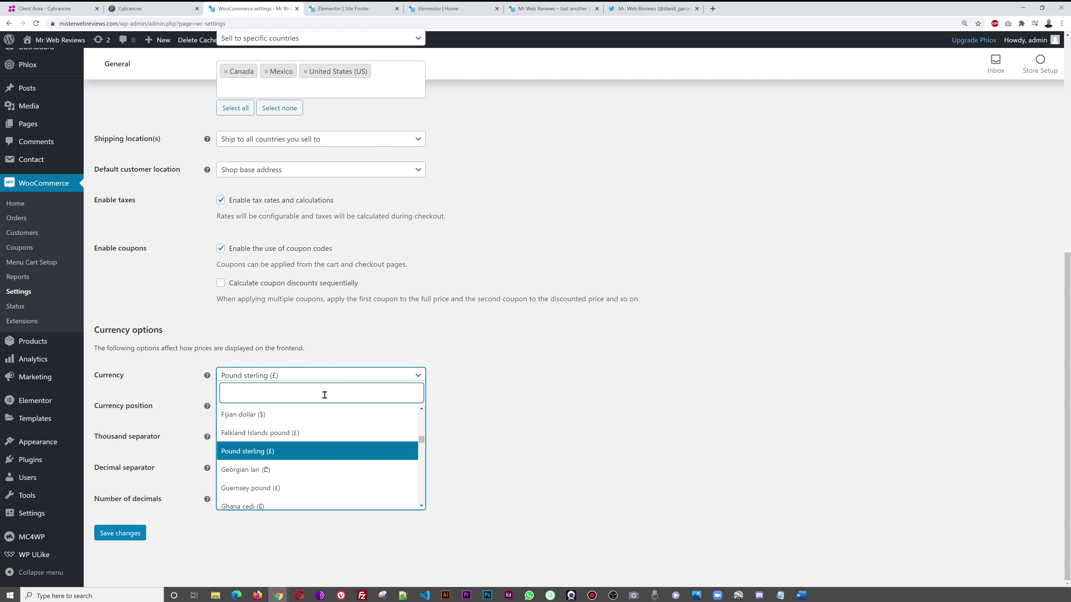
type("usd")
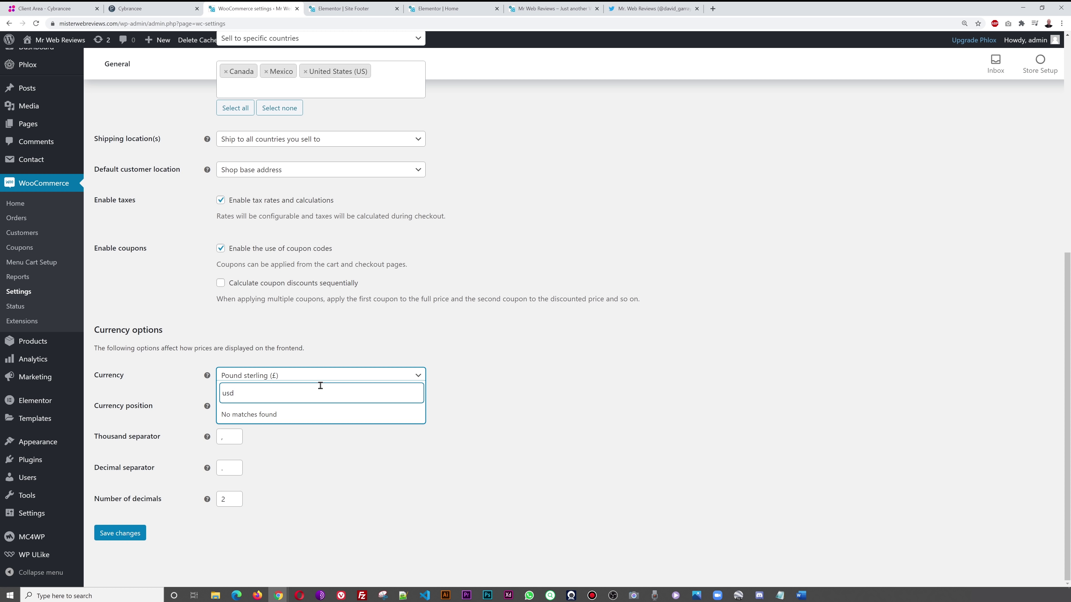
key("BackSpace")
key("BackSpace")
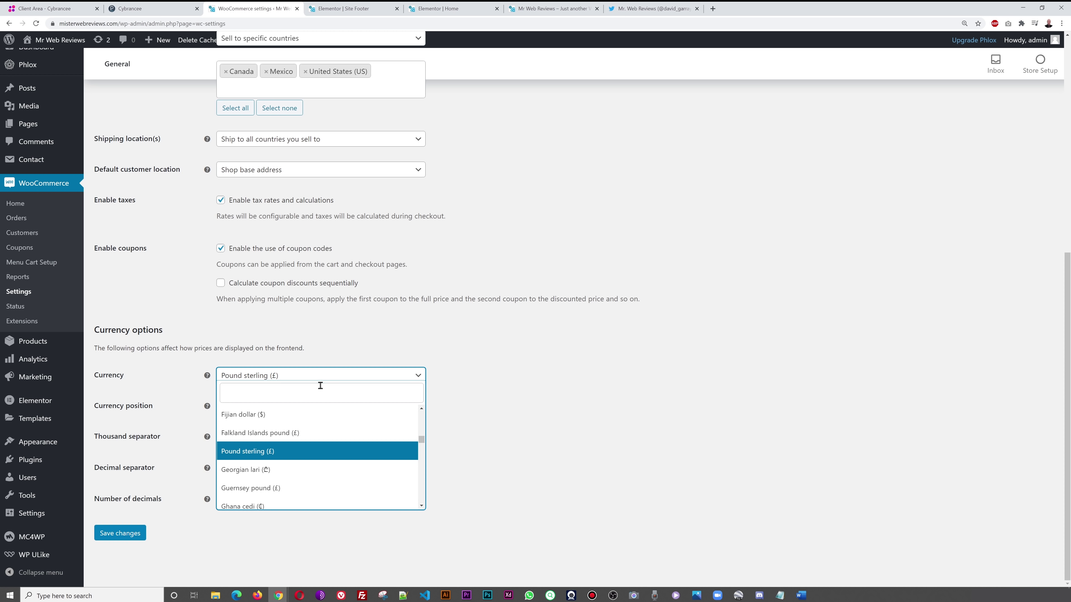
key("BackSpace")
type("do")
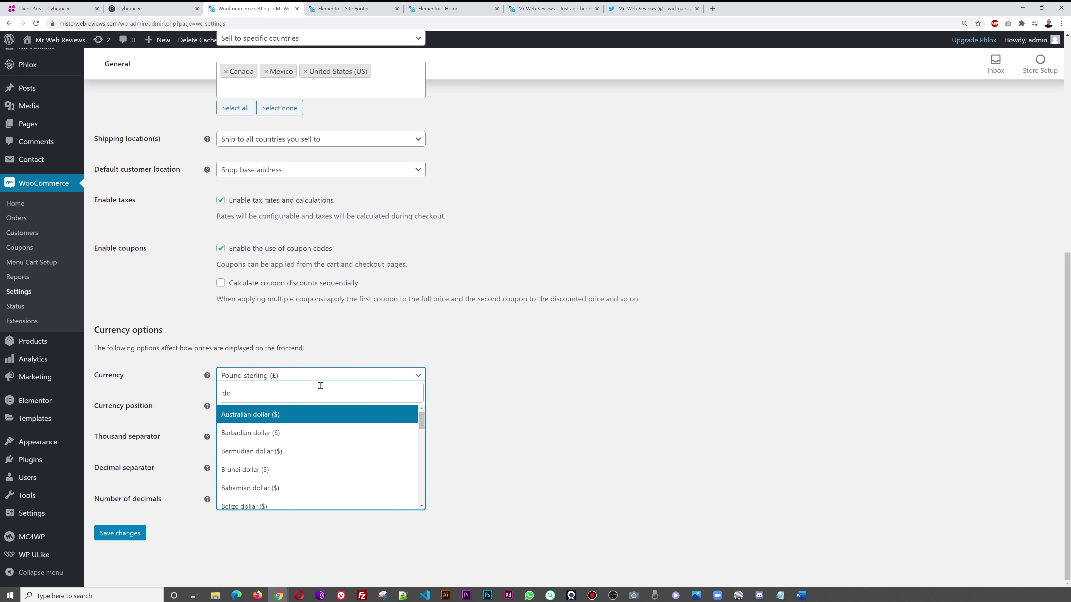
scroll(323, 439, "down", 3)
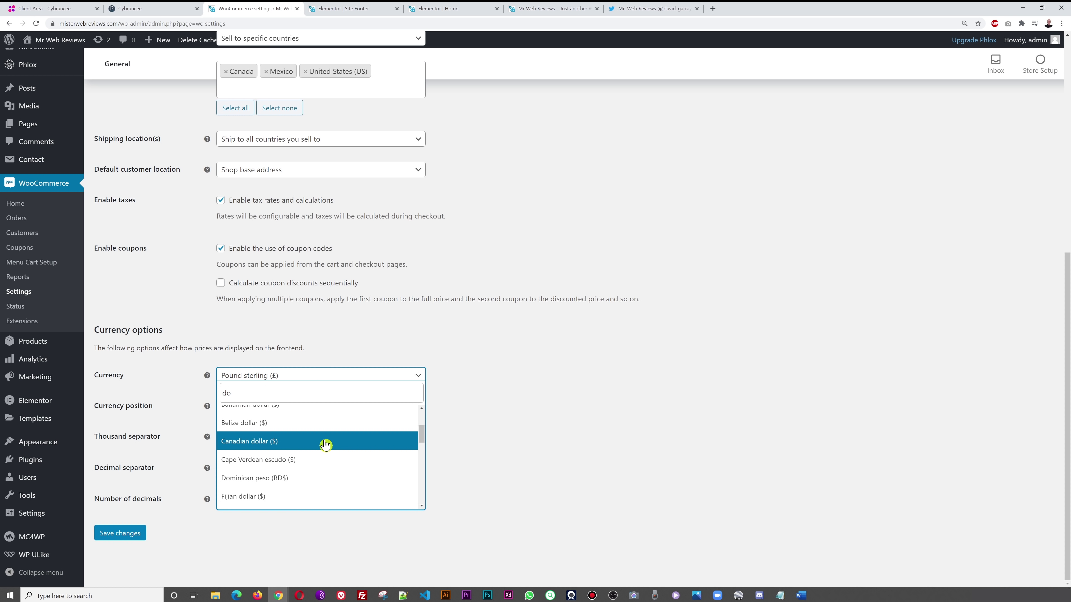
scroll(331, 455, "down", 5)
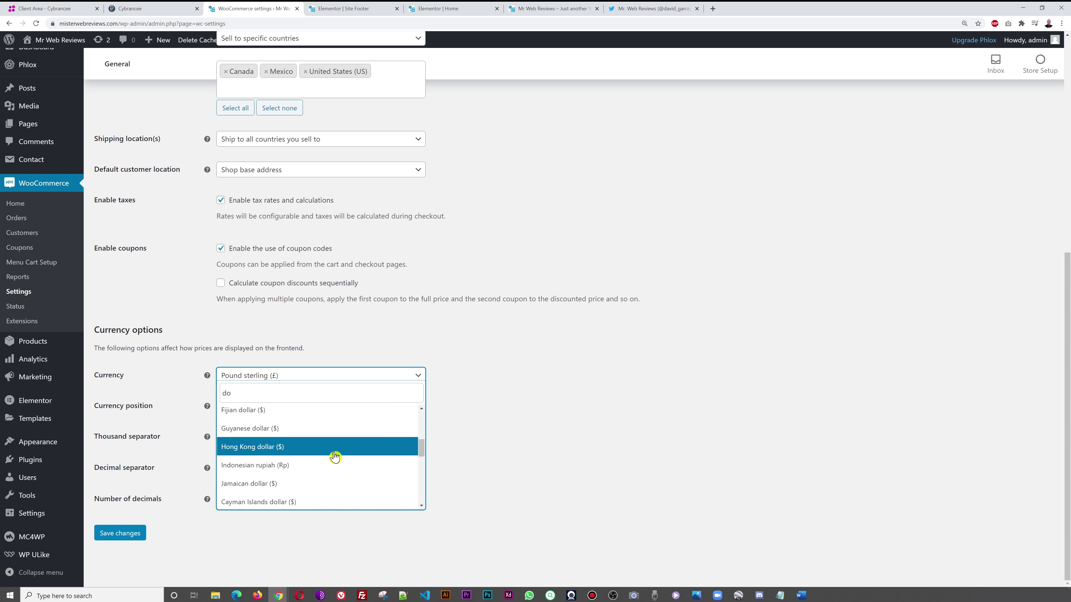
scroll(335, 457, "down", 5)
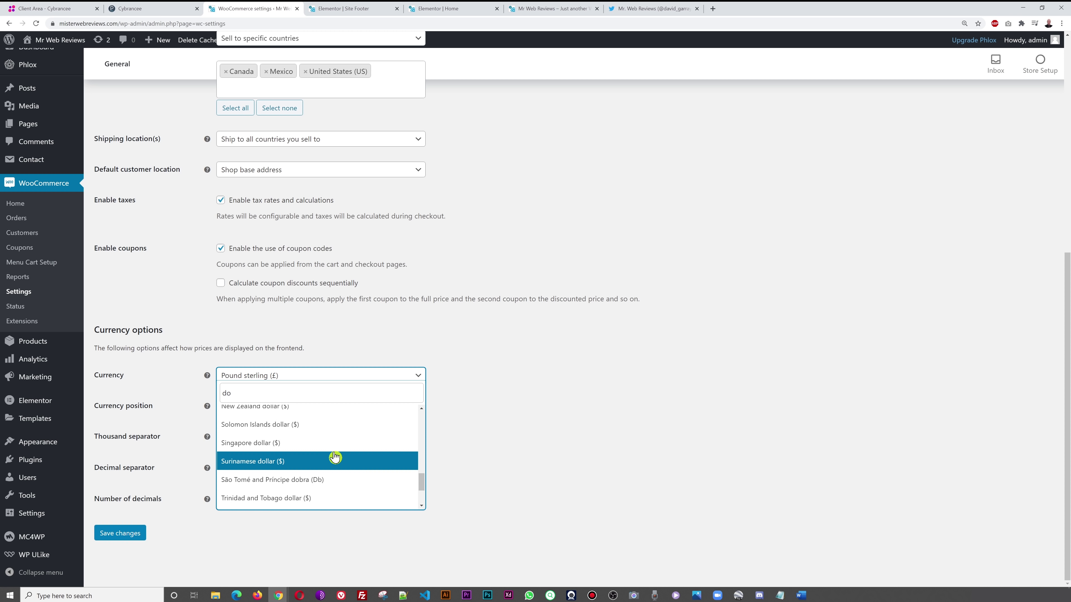
scroll(335, 457, "down", 2)
left_click(335, 457)
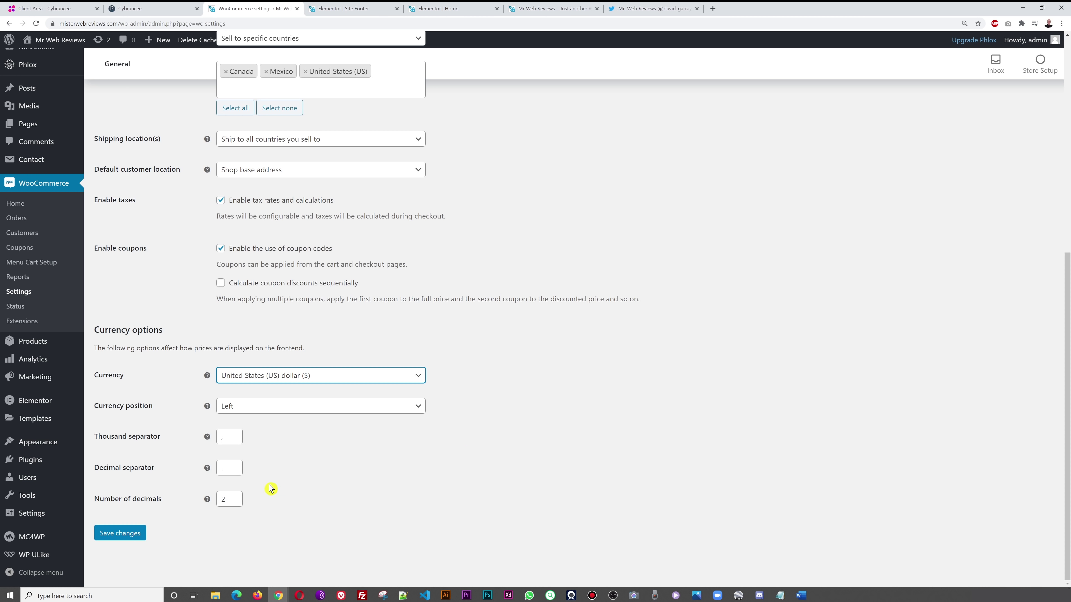
left_click(139, 533)
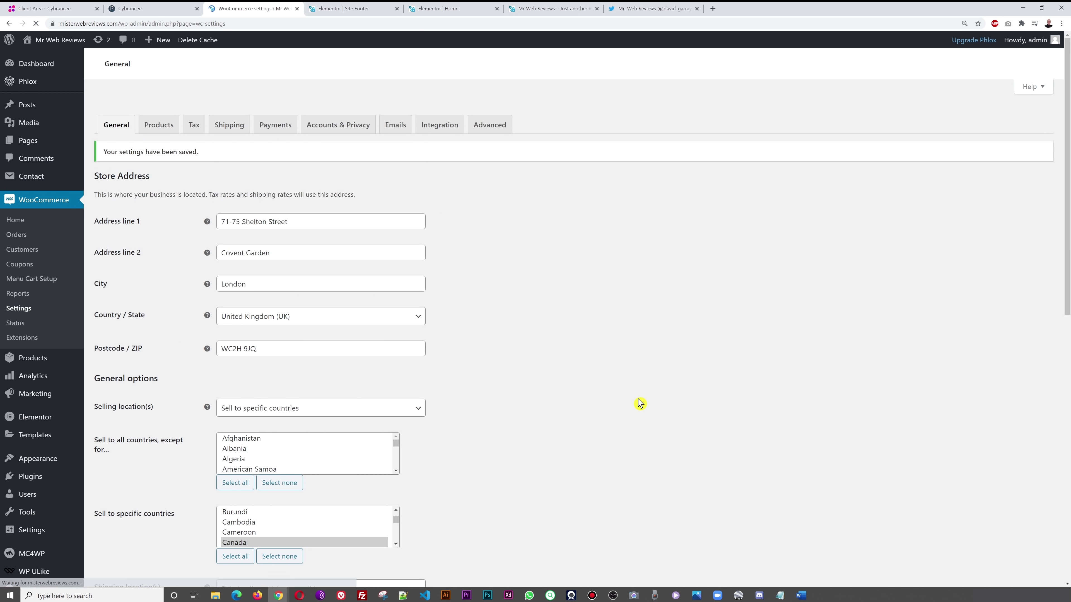
- Toggle 'Enable product reviews' off and back on, then save the Products settings
left_click(164, 128)
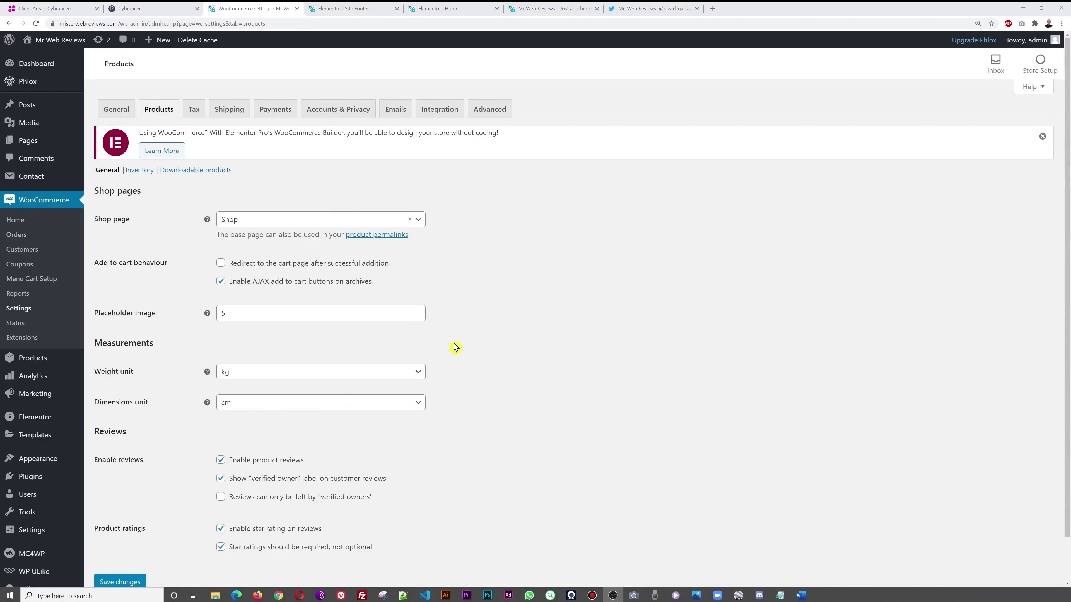
scroll(566, 368, "down", 1)
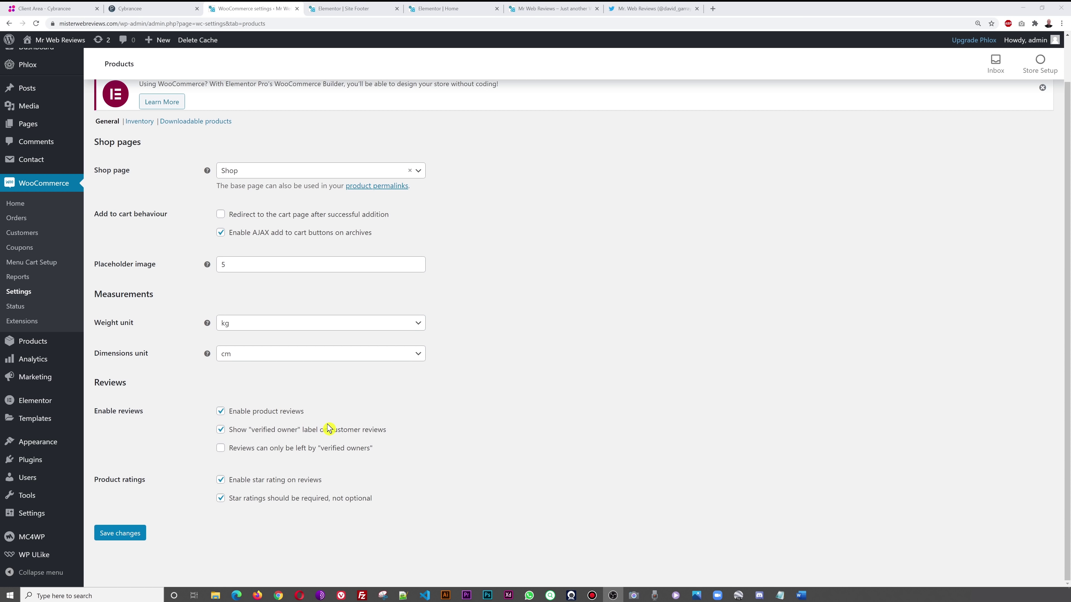
left_click(221, 414)
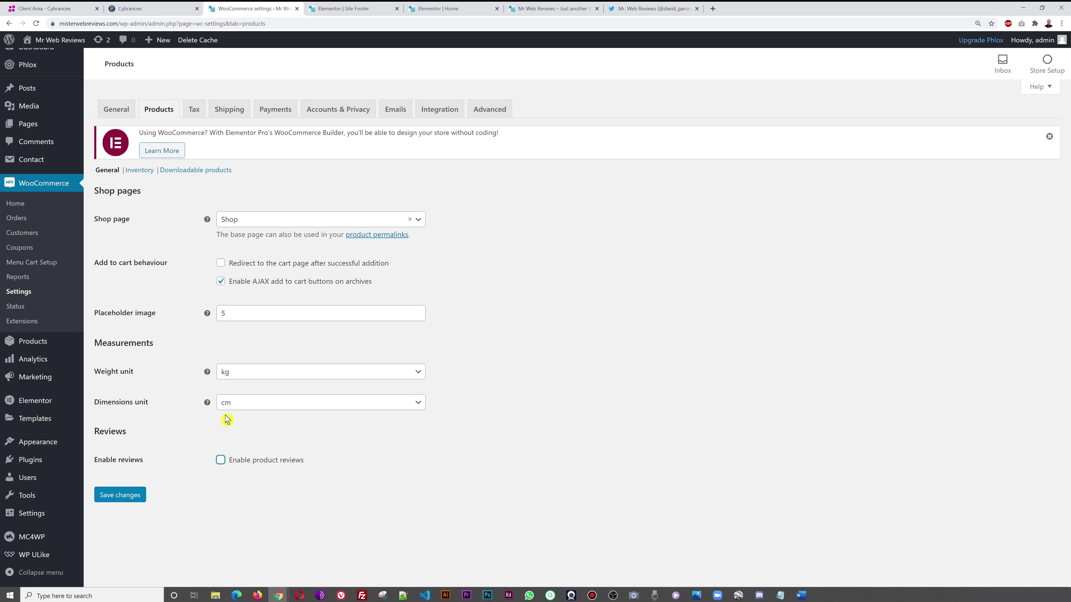
left_click(221, 460)
scroll(506, 453, "down", 1)
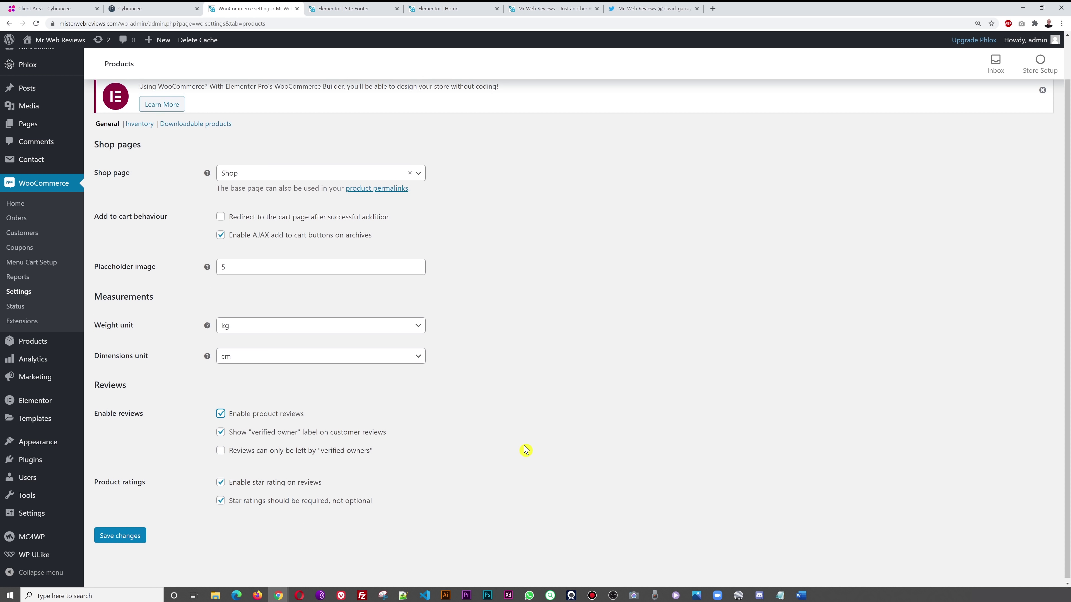
left_click(126, 533)
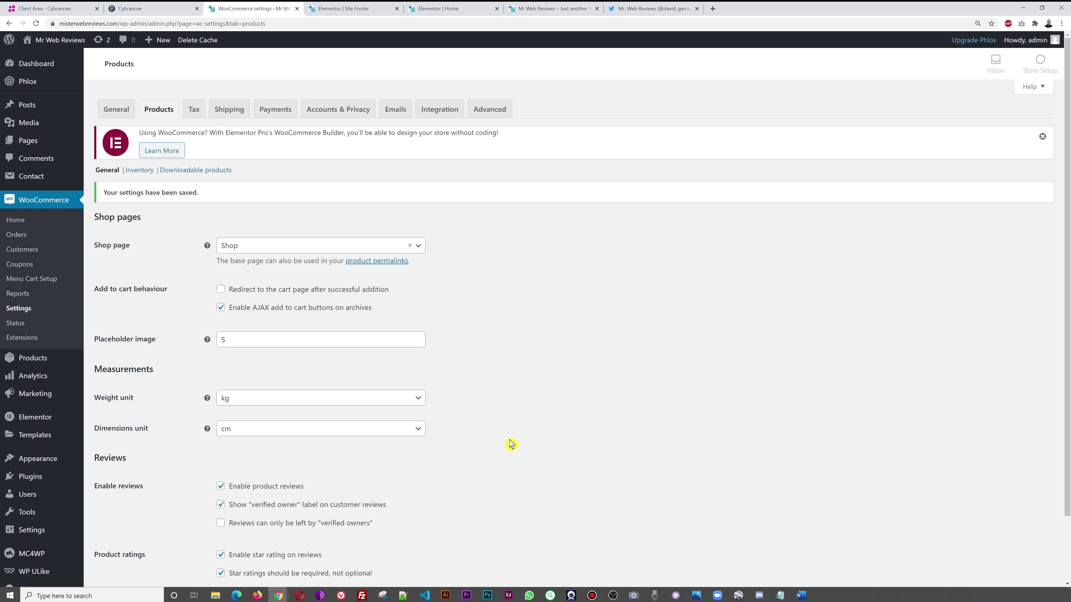
left_click(194, 110)
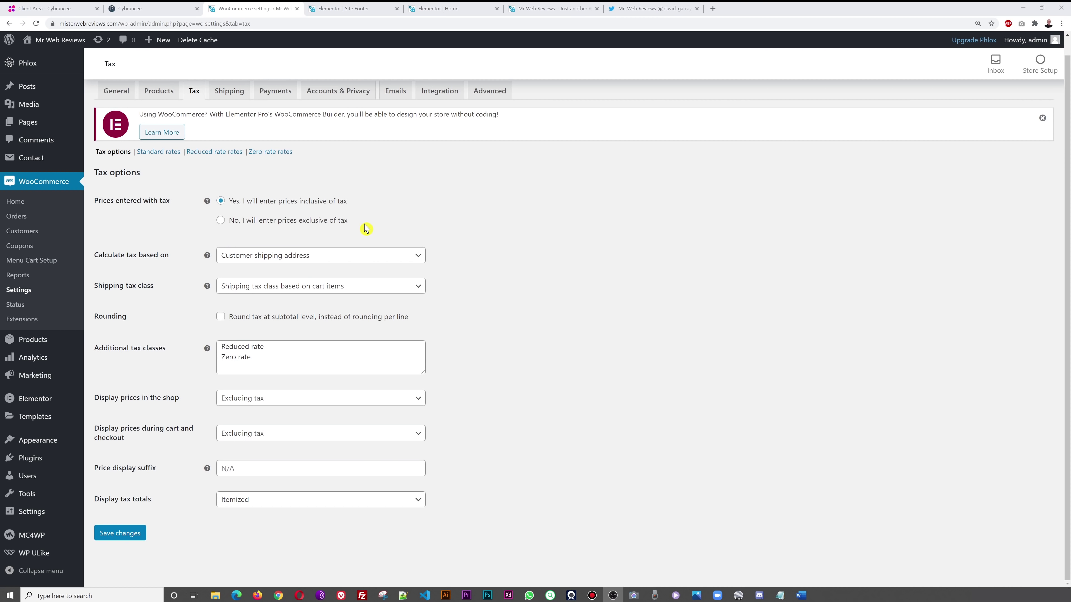
- Set prices as entered exclusive of tax, with tax based on customer shipping address
left_click(281, 207)
left_click(256, 221)
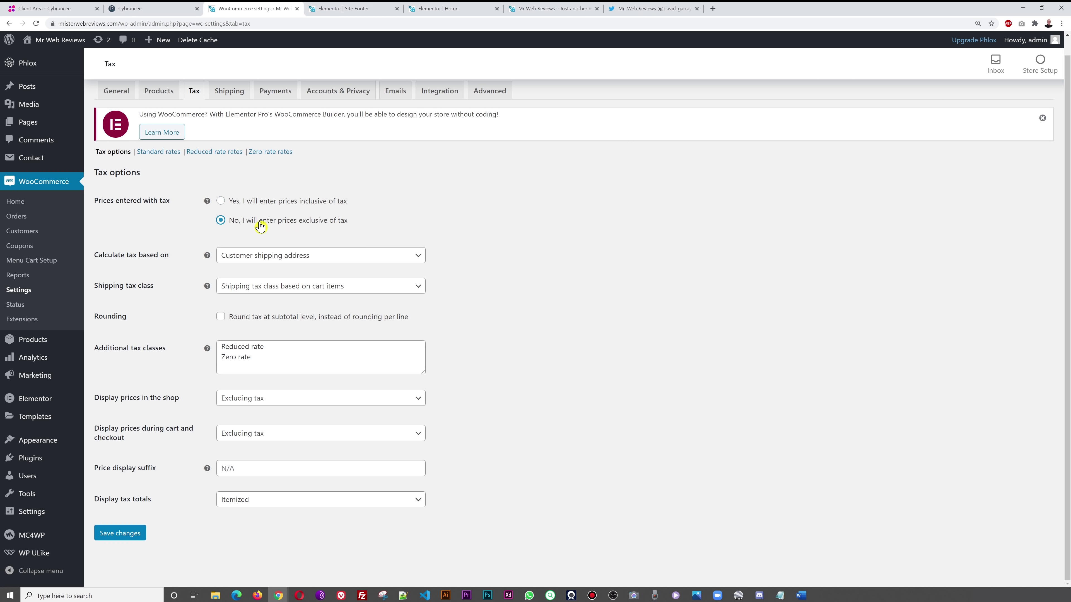
left_click(311, 204)
left_click(400, 266)
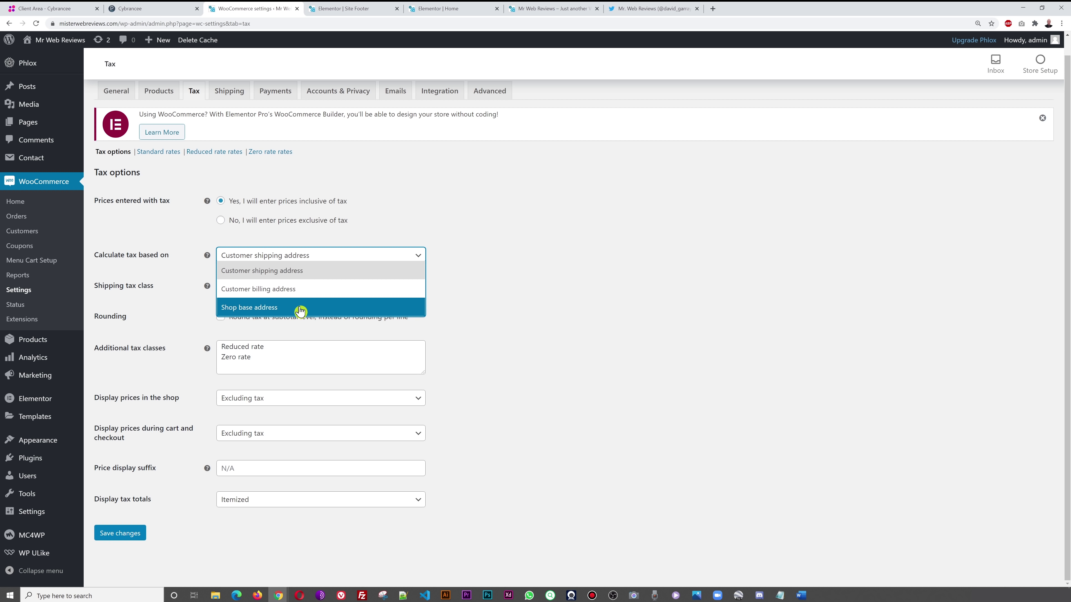
left_click(518, 286)
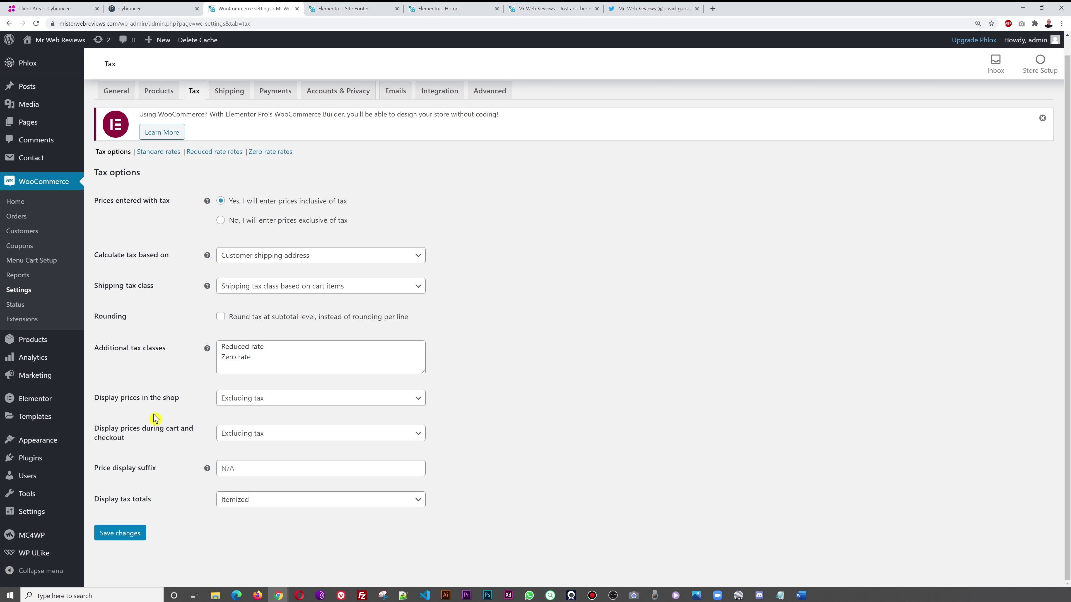
- Display shop and cart/checkout prices excluding tax, then save the tax options
left_click(417, 404)
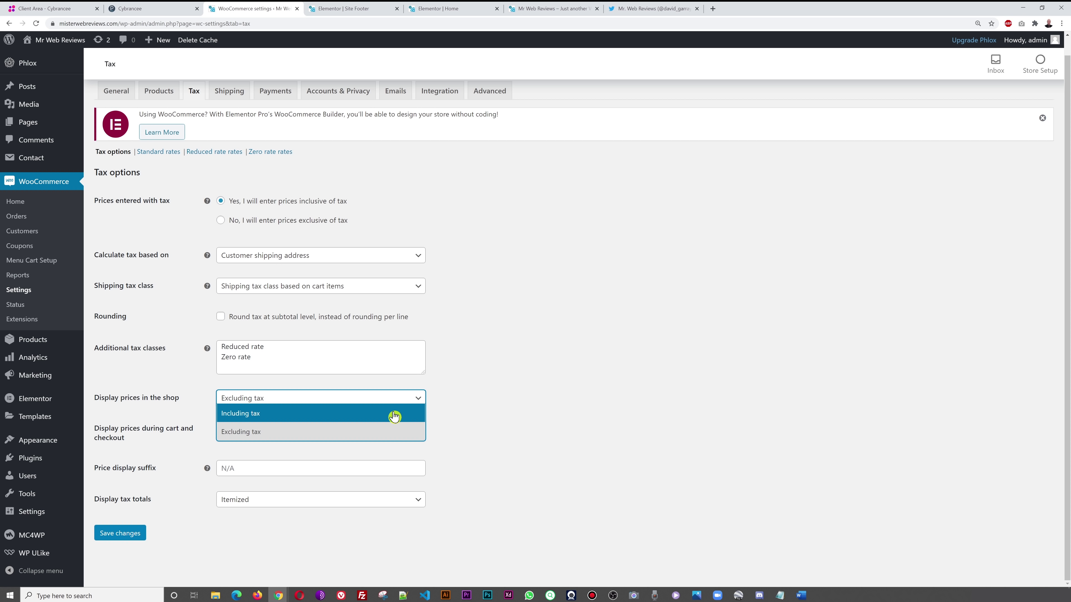
left_click(394, 416)
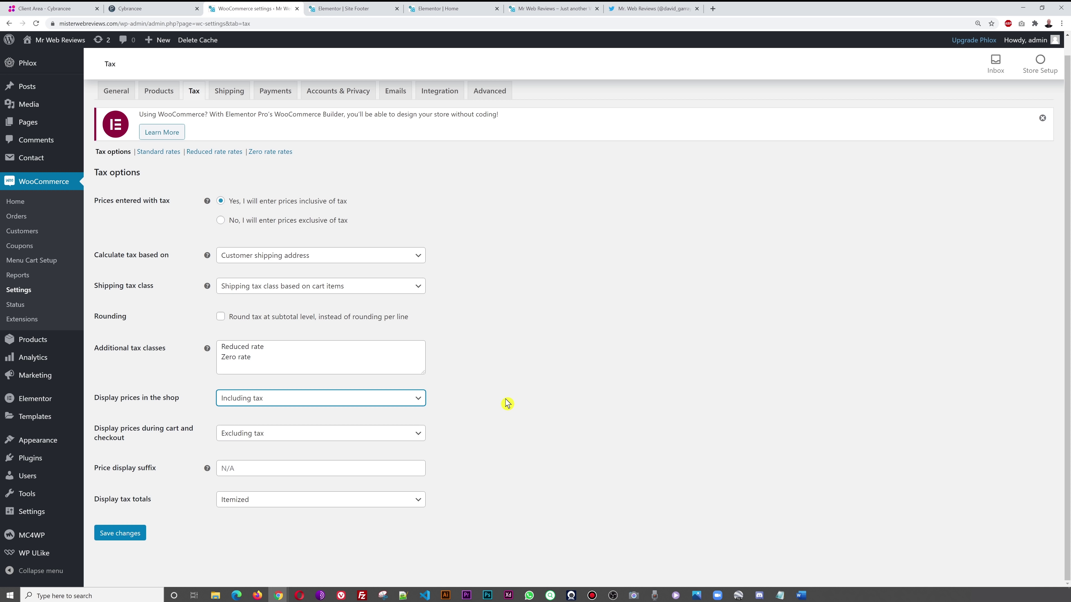
left_click(548, 409)
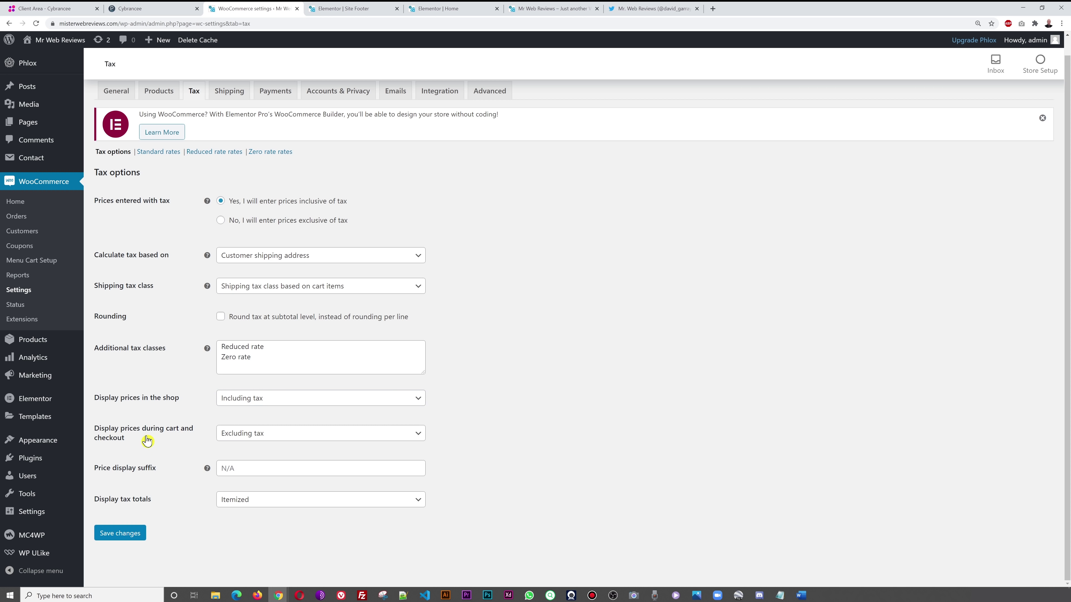
left_click(421, 440)
left_click(352, 449)
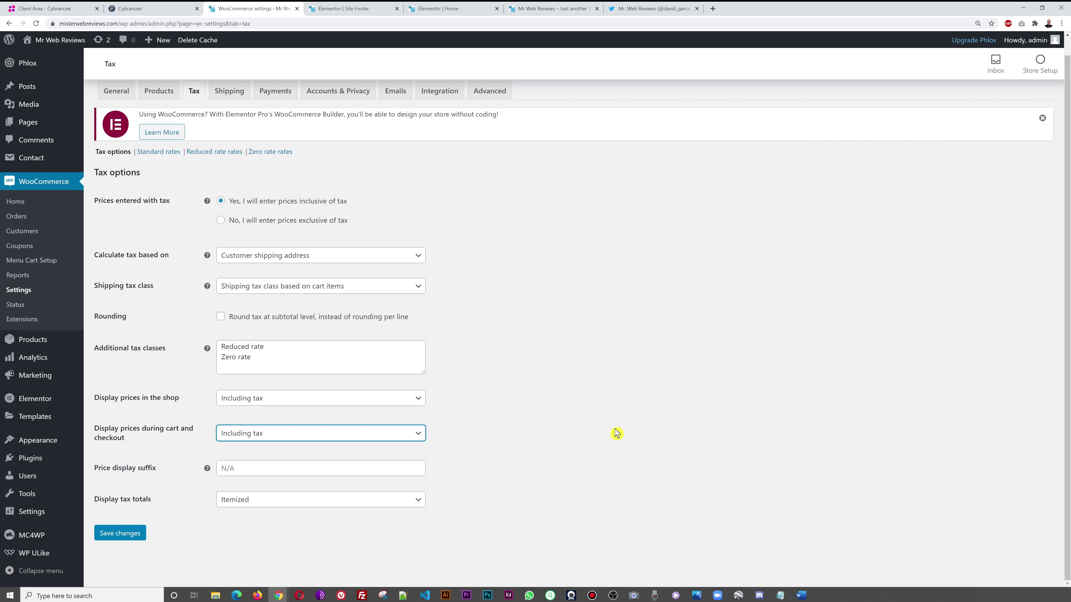
left_click(380, 432)
left_click(322, 460)
left_click(552, 405)
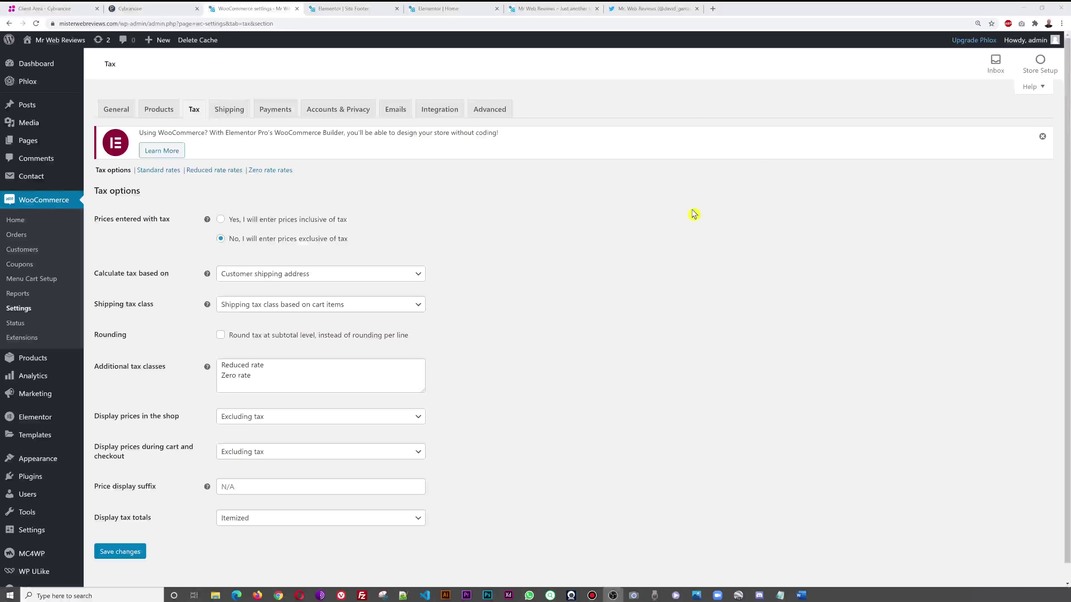
- Add a United States standard rate of 10% named US-10% VAT, plus another blank row
left_click(161, 173)
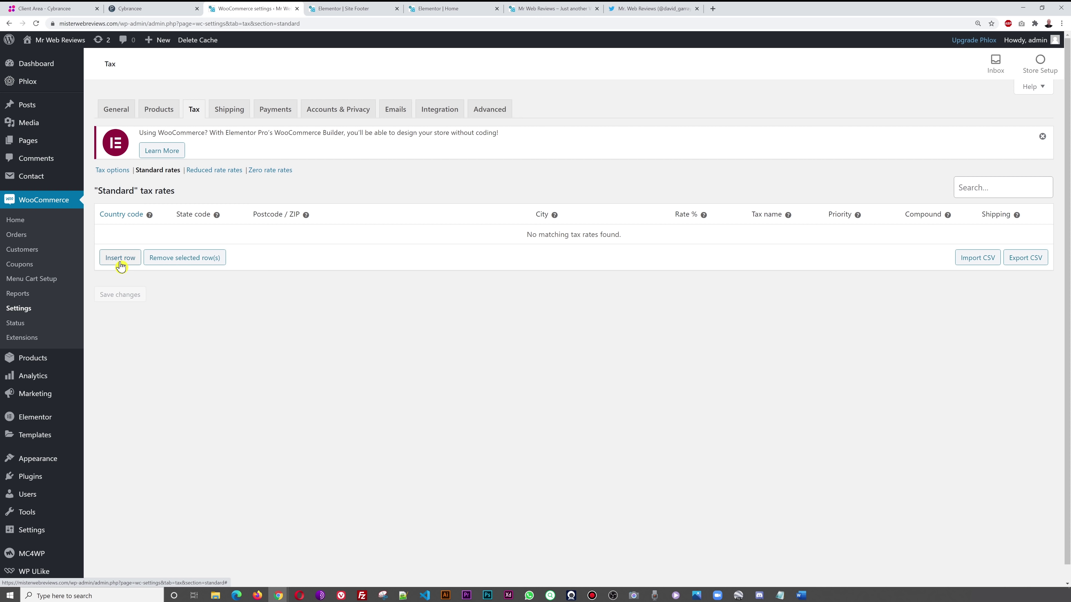
left_click(120, 266)
left_click(114, 236)
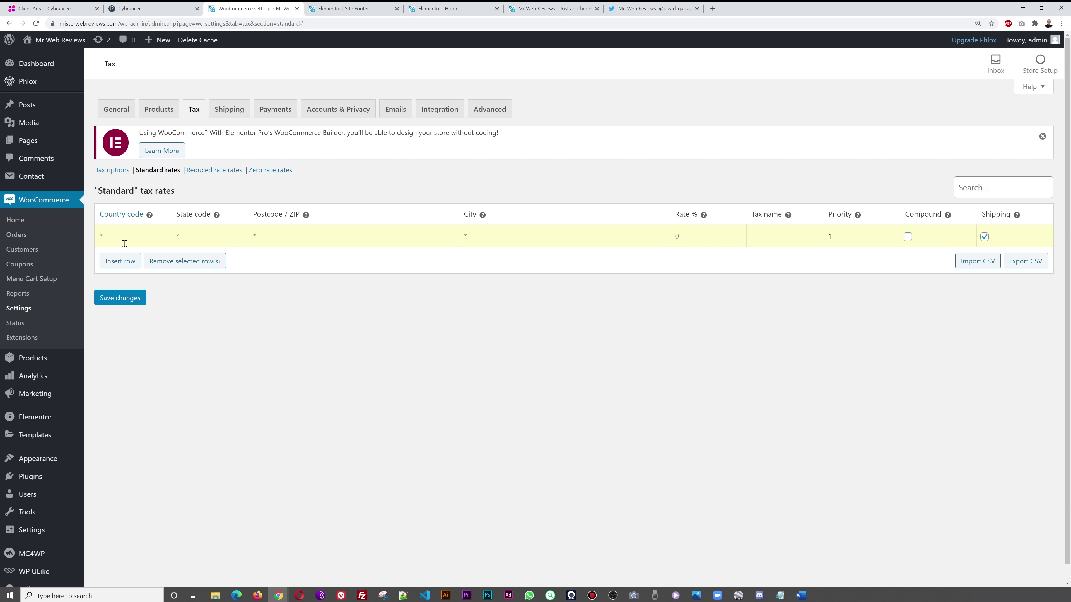
type("UNITED")
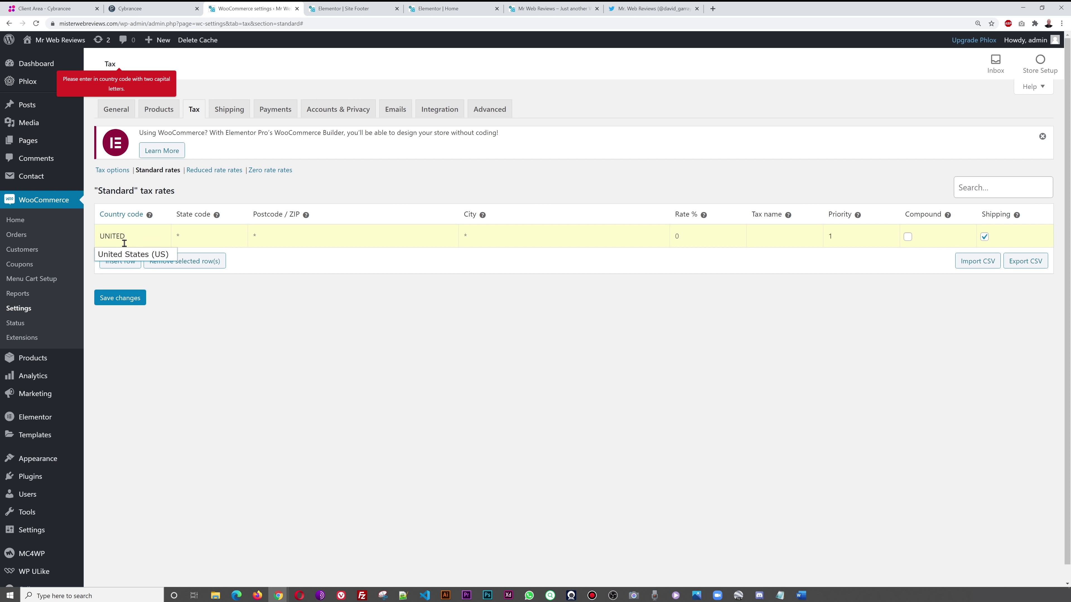
left_click(135, 254)
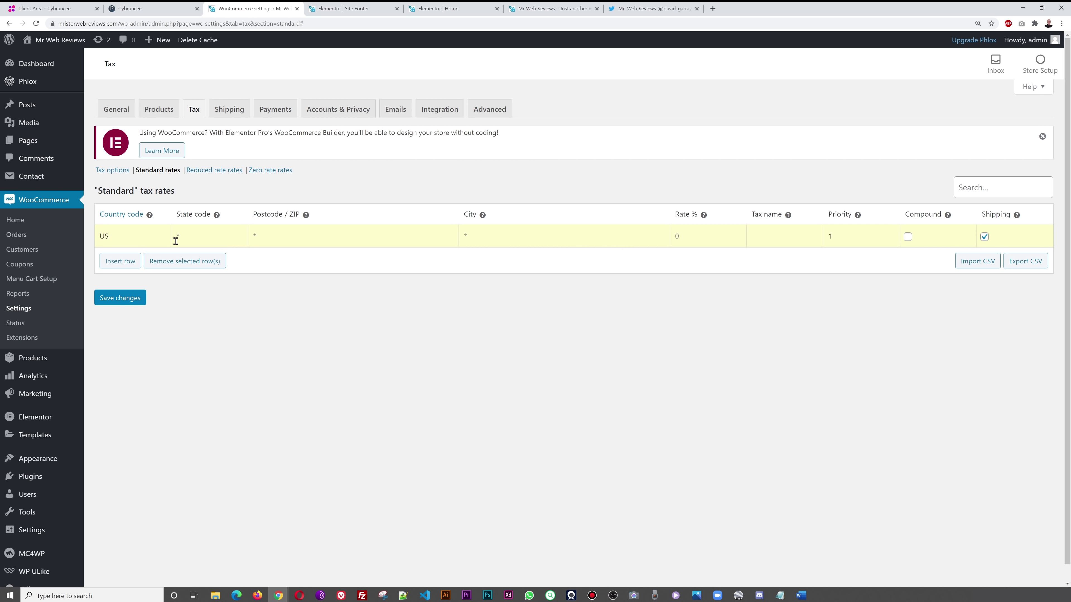
left_click(675, 236)
type("VAT")
left_click(120, 269)
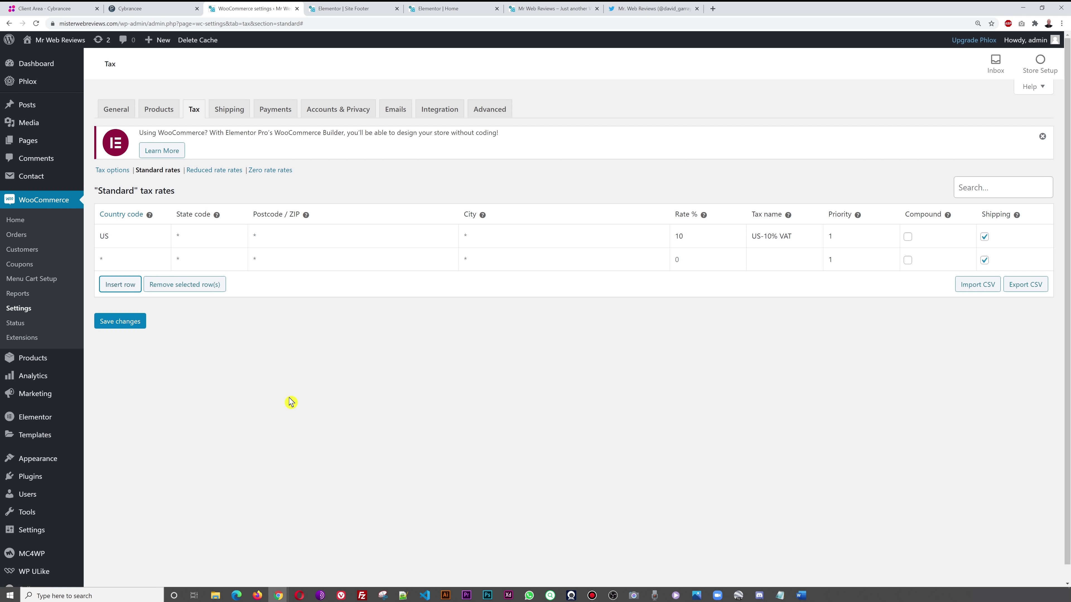
- Add Canada (CA) and Mexico (MX) standard rate rows and save the rates table
type("CA")
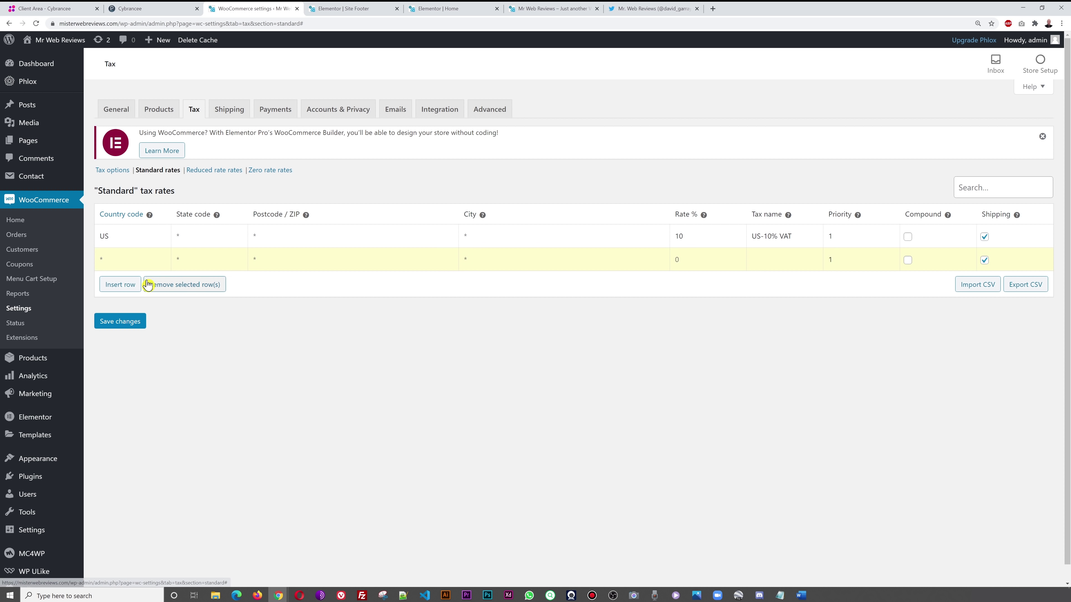
type("NA")
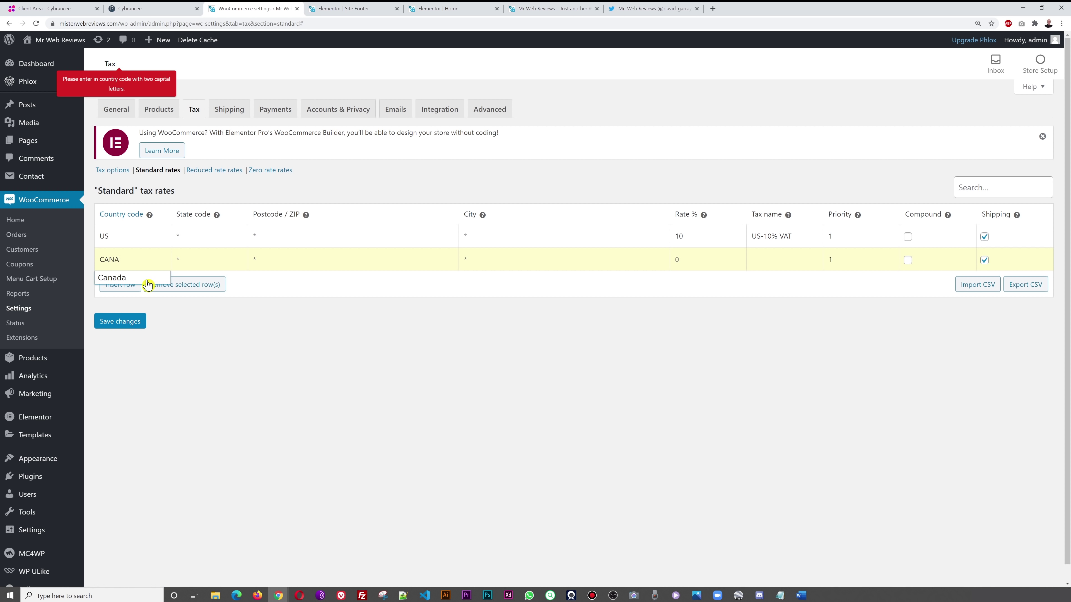
type("DA")
left_click(126, 278)
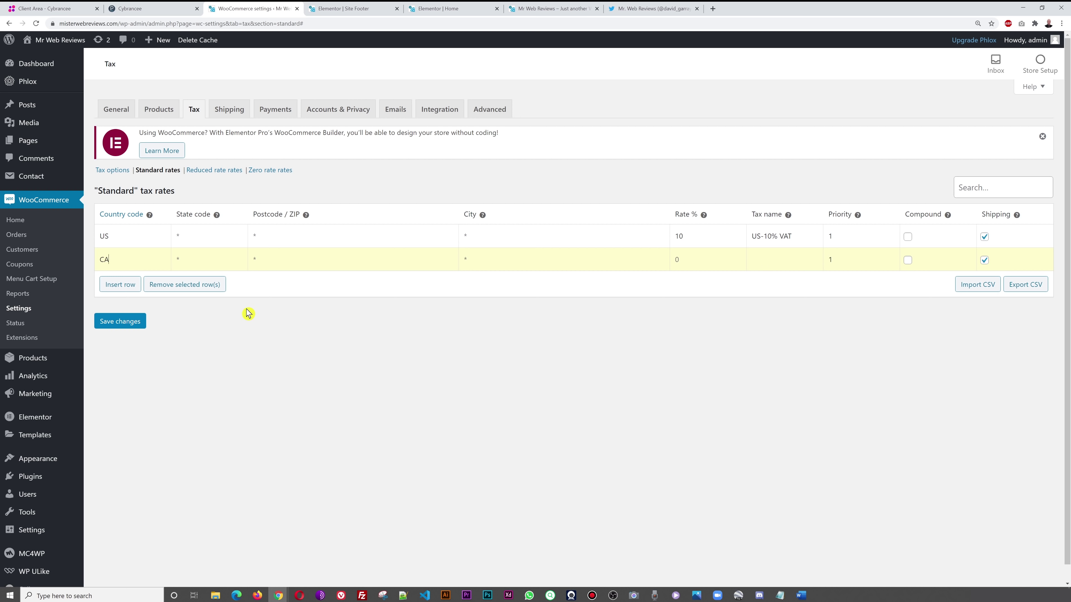
left_click(123, 284)
left_click(132, 288)
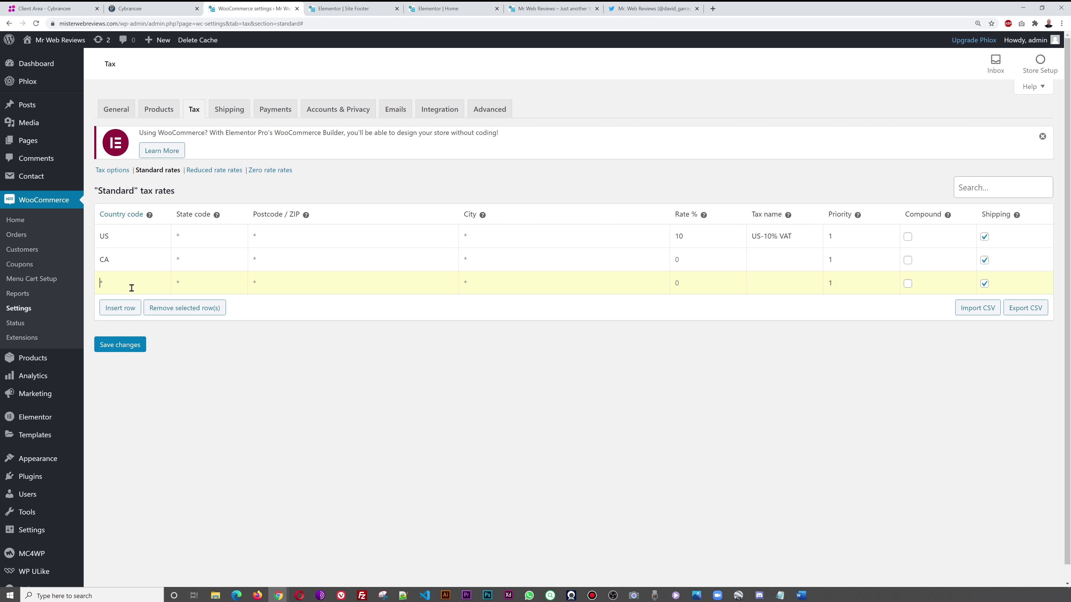
type("MEXICO")
left_click(119, 301)
left_click(120, 345)
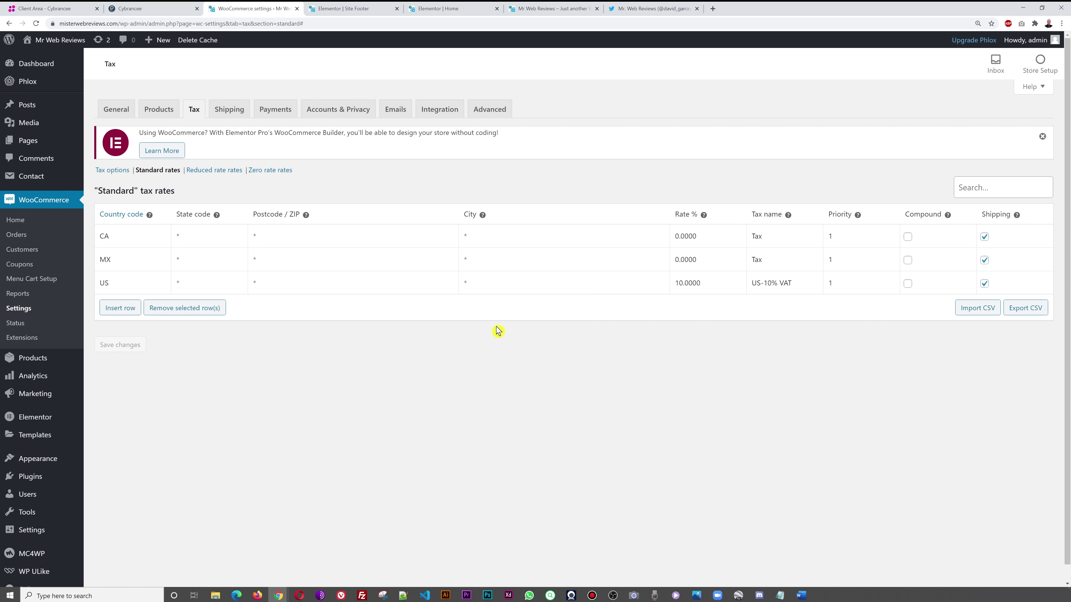
- Create a shipping zone named USA with region United States (US), then choose to add a shipping method
left_click(232, 118)
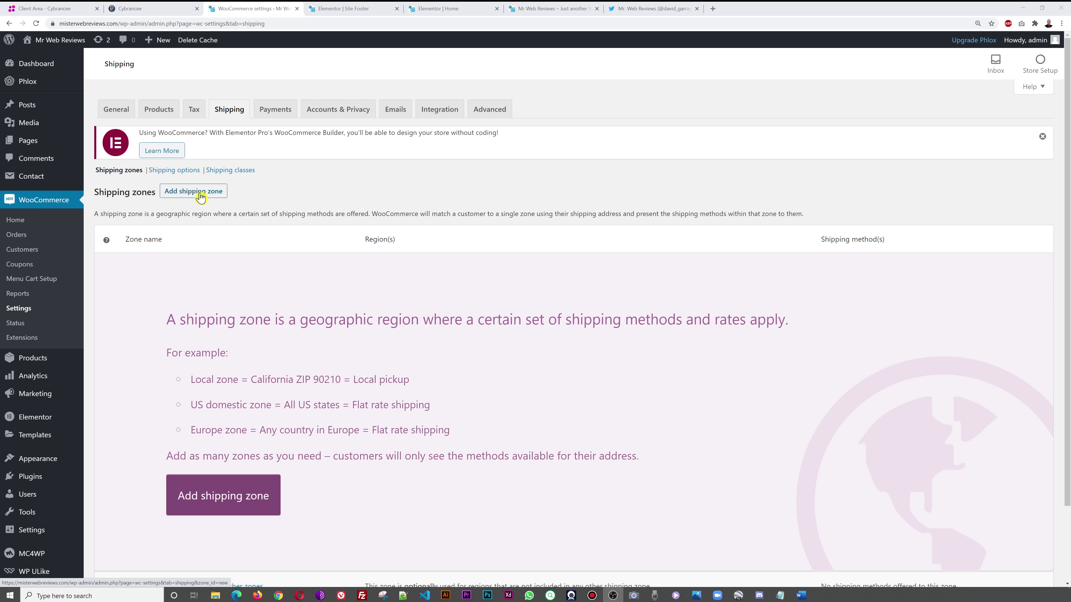
left_click(200, 193)
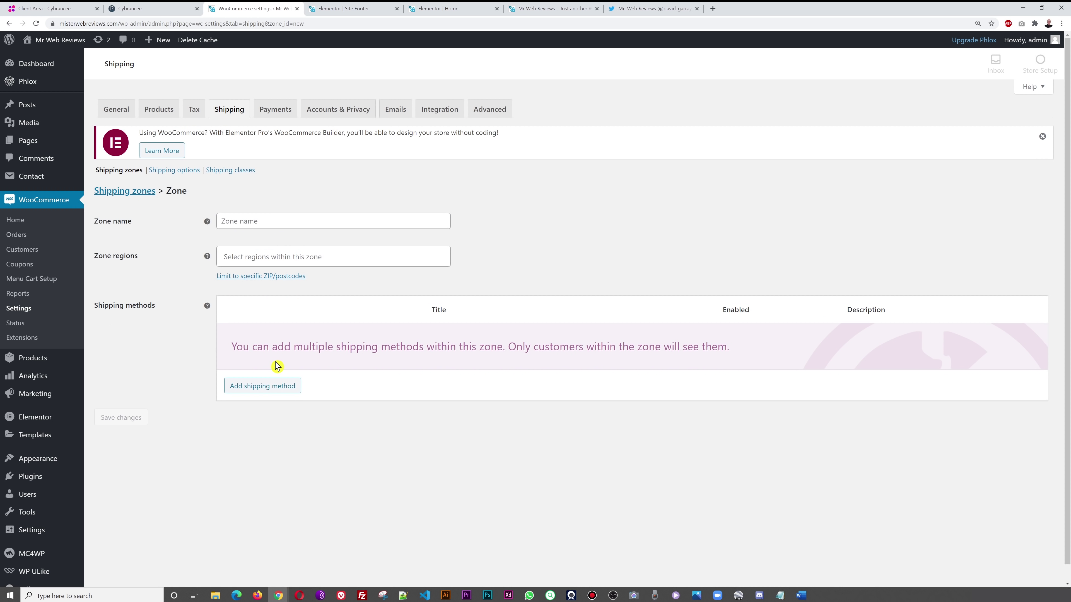
left_click(255, 221)
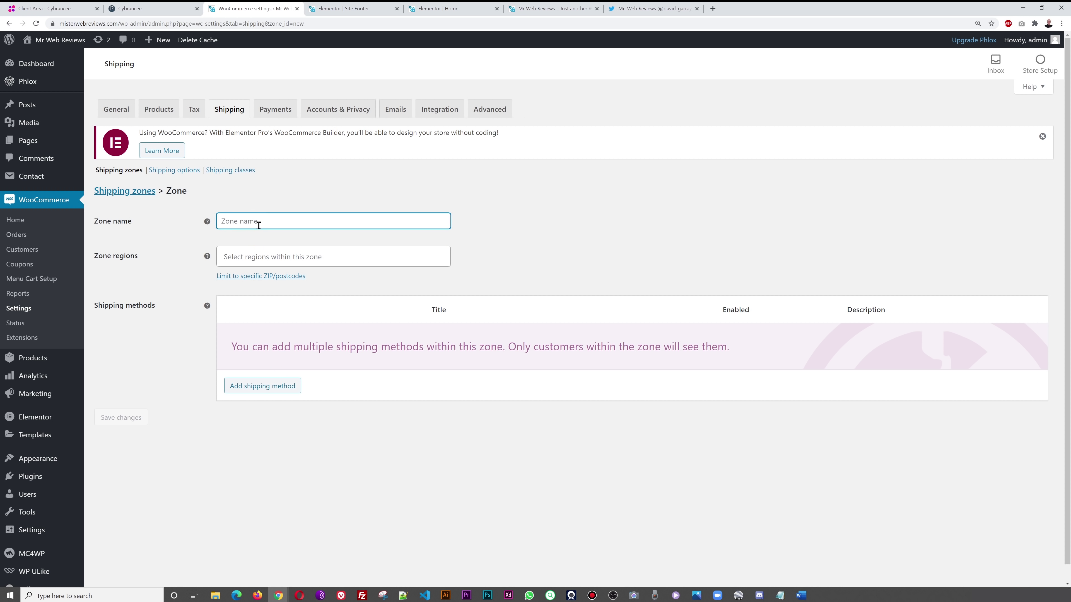
type("USA")
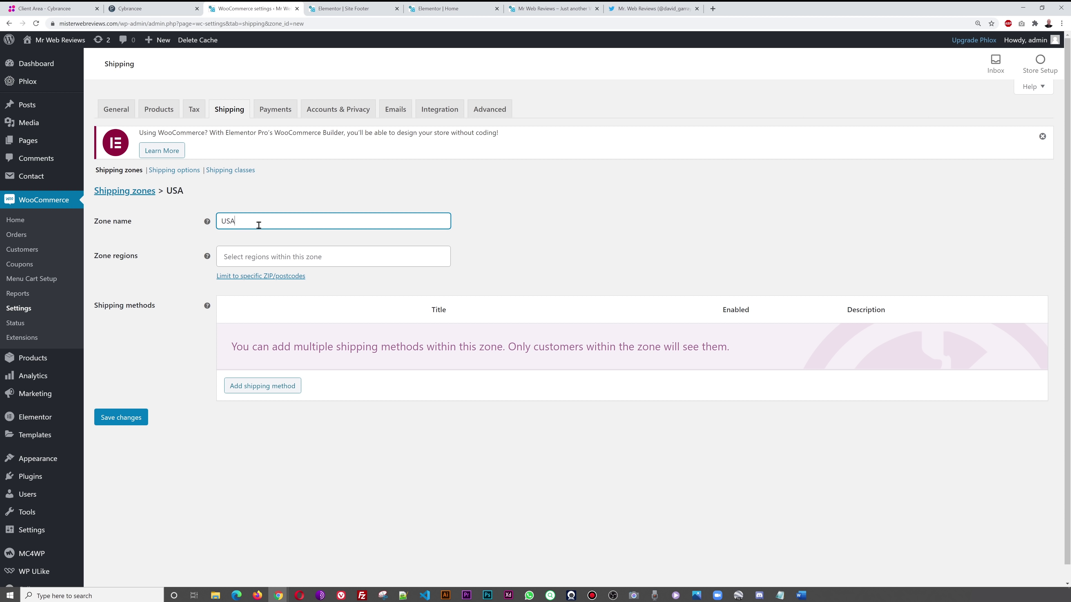
left_click(244, 253)
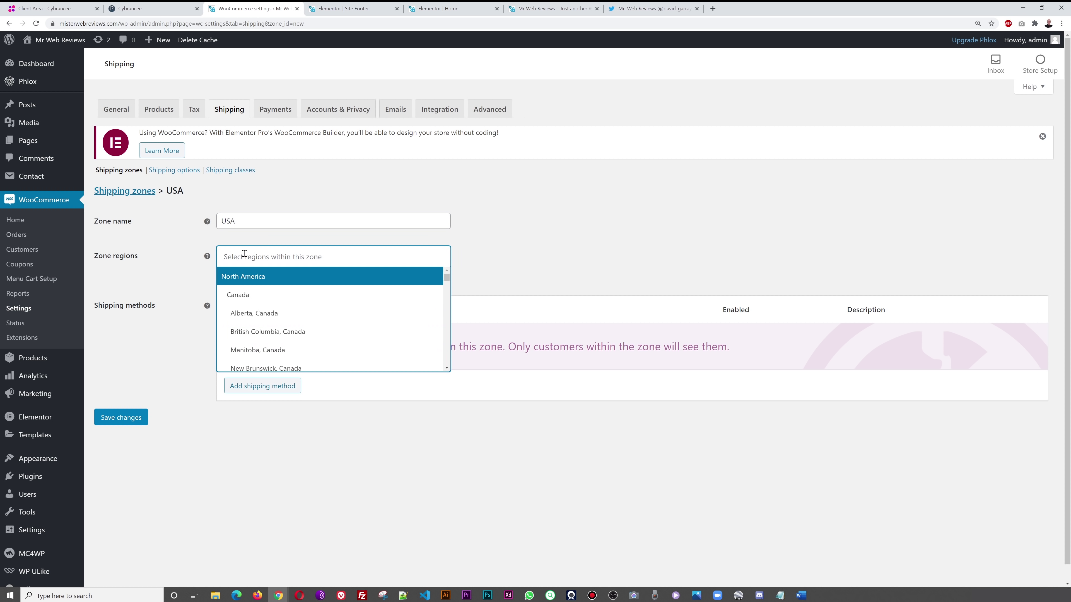
type("US")
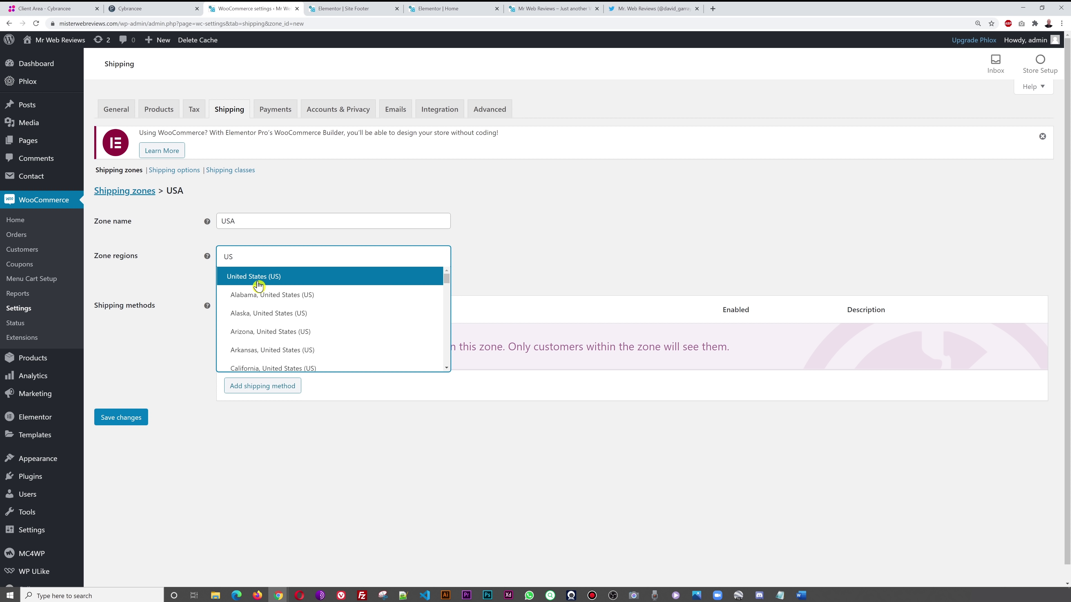
left_click(256, 281)
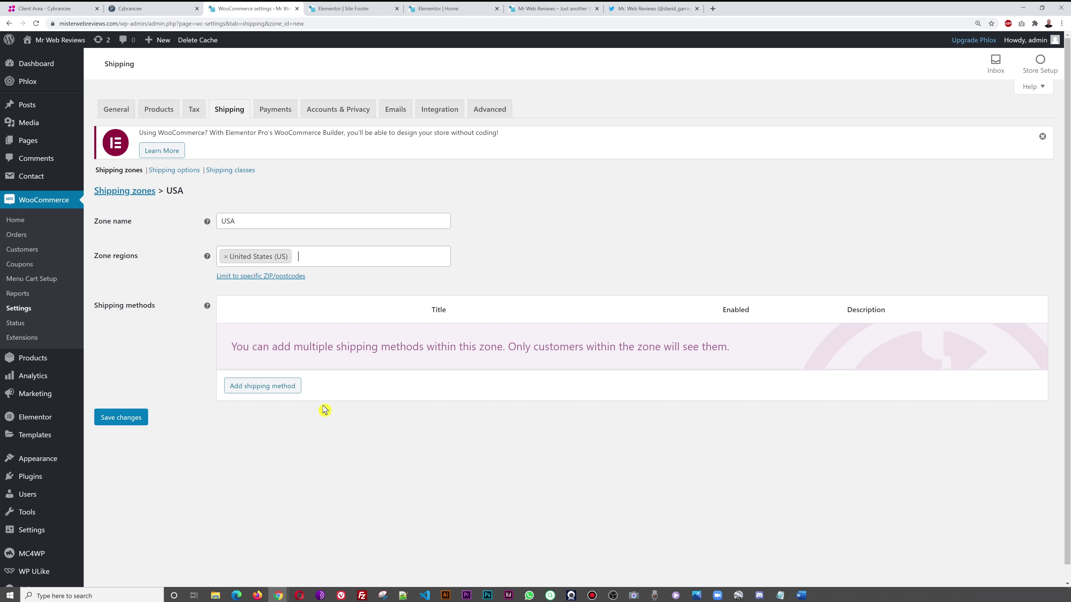
left_click(285, 388)
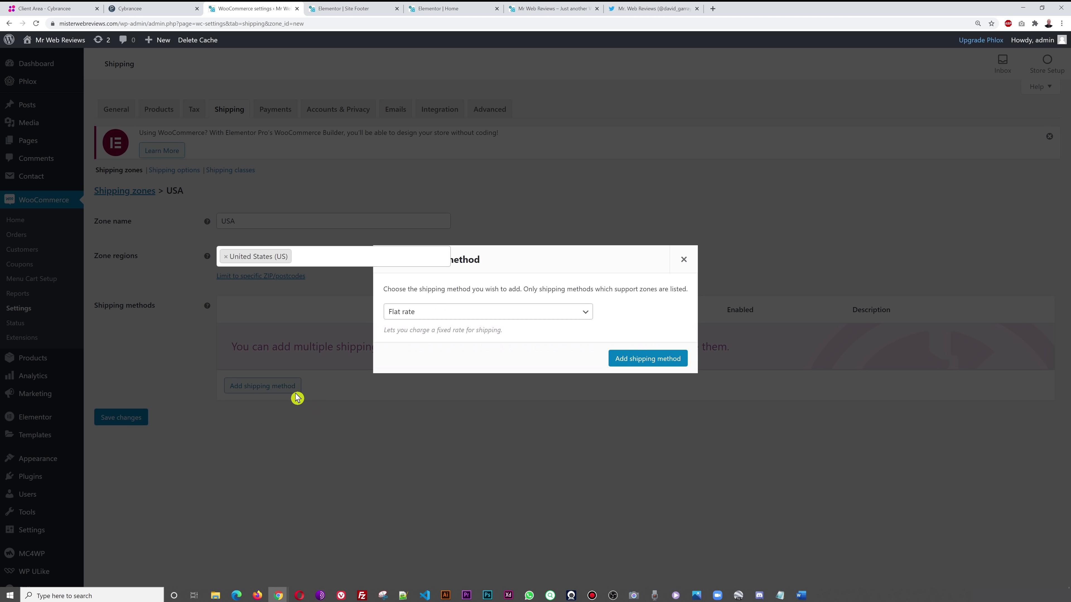
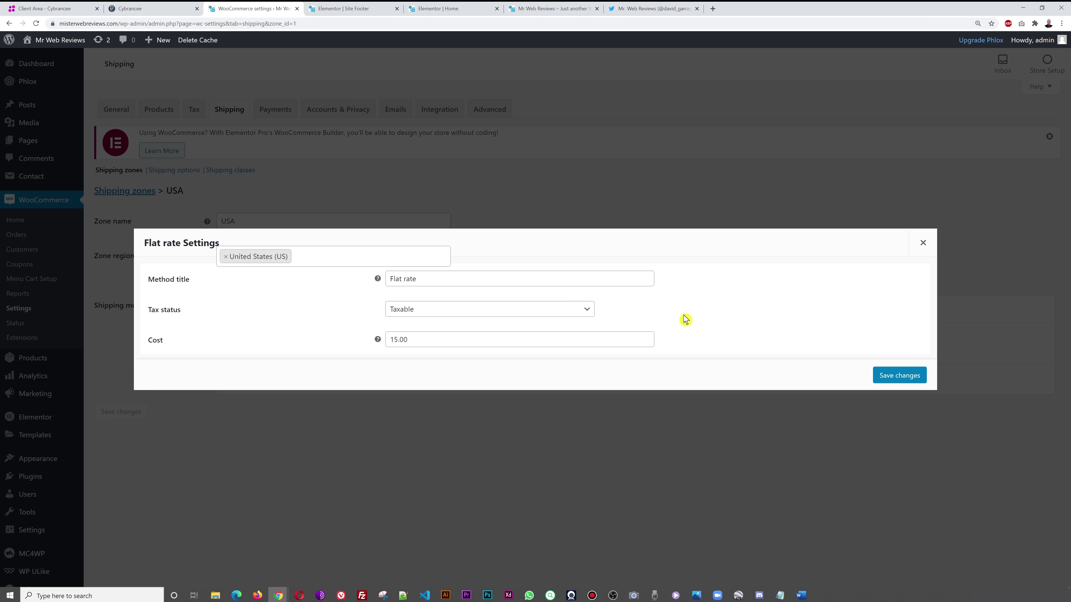
- Save the USA zone's 15.00 flat rate cost and return to the shipping zones list
left_click(900, 376)
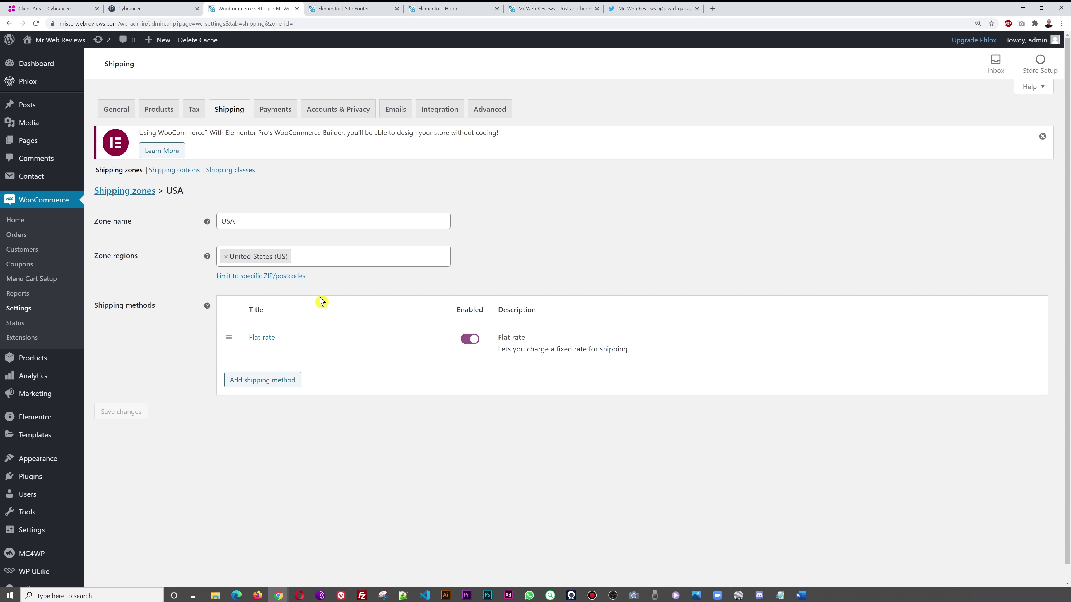
left_click(131, 195)
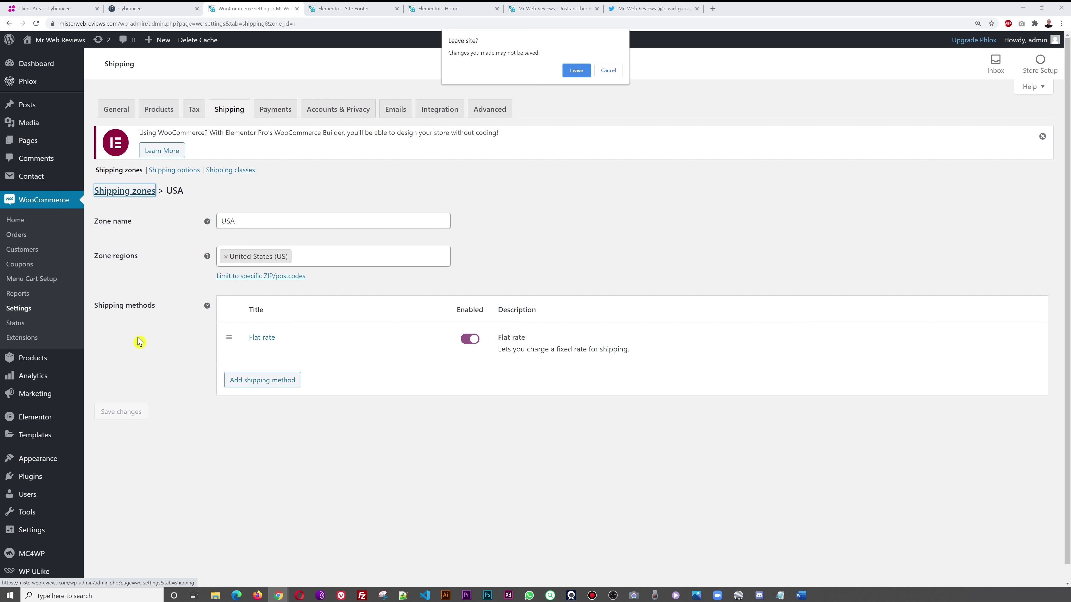
left_click(577, 72)
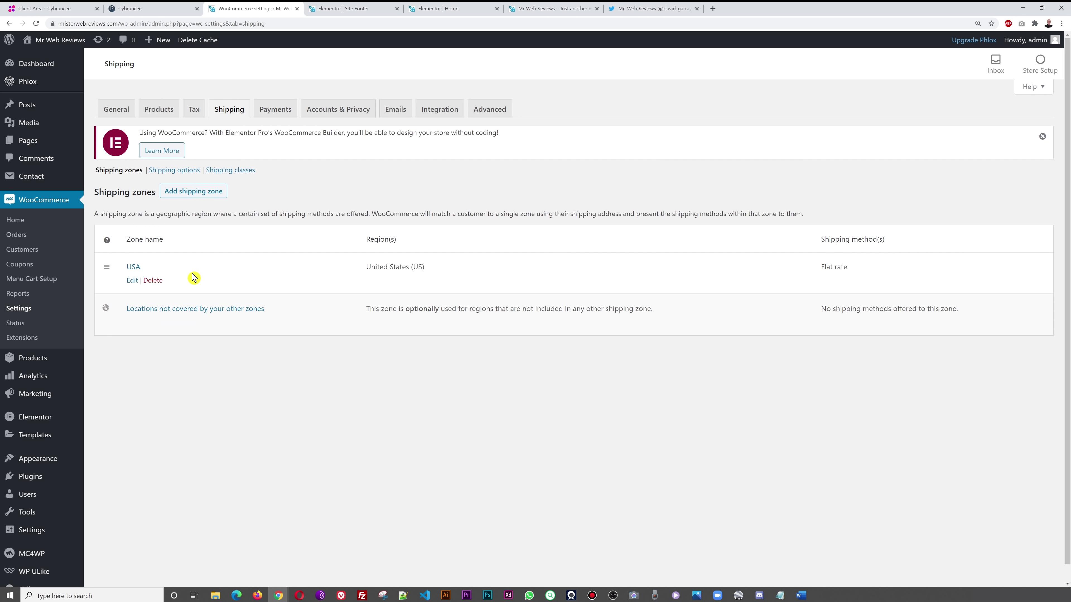
- Create a new shipping zone named CANADA with Canada as its region
left_click(214, 192)
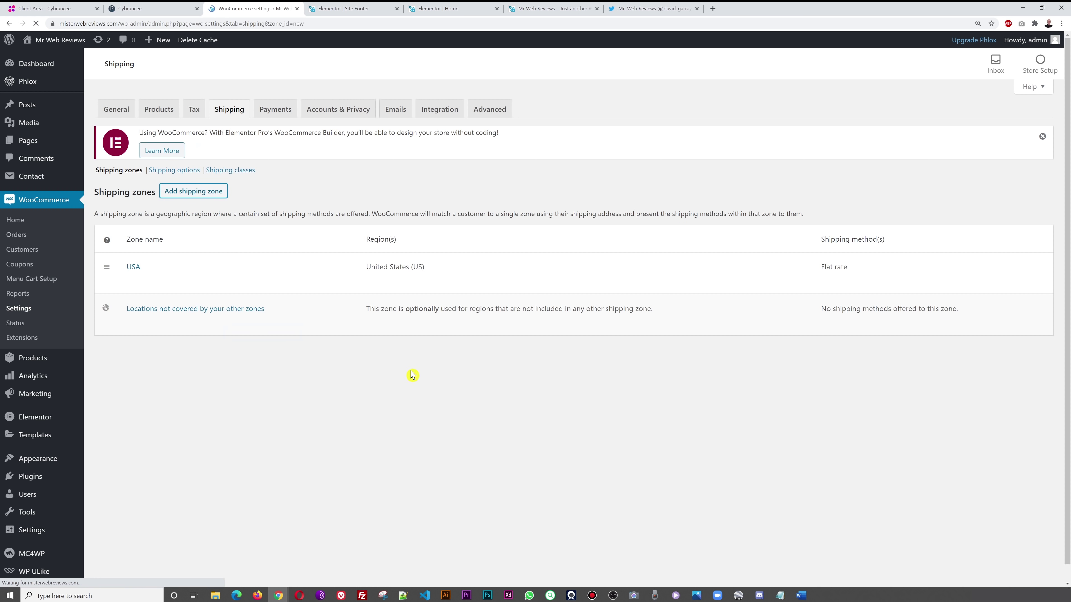
left_click(278, 222)
type("CANADA")
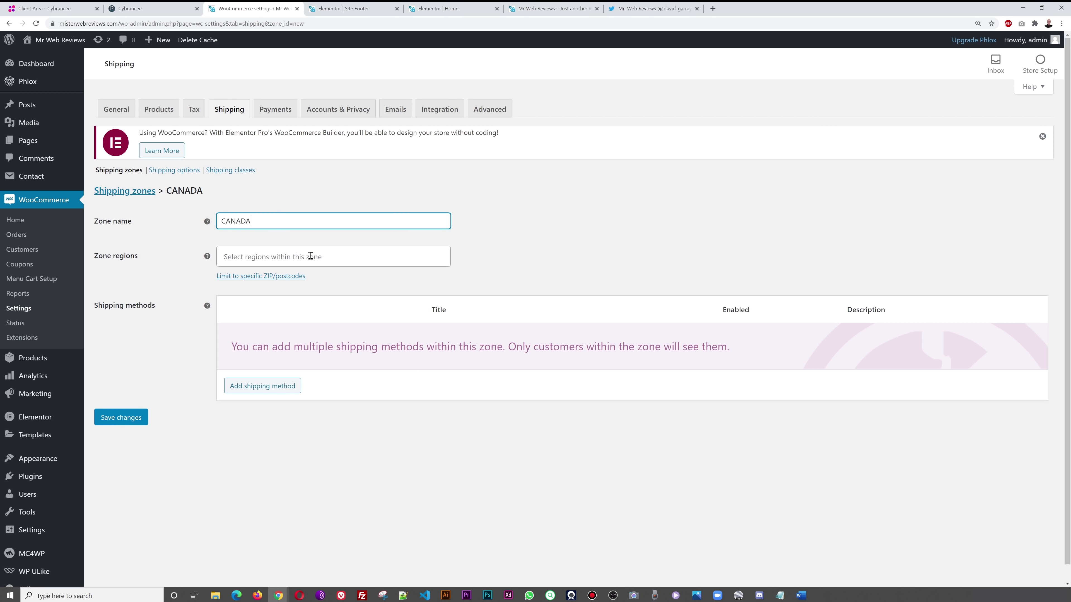
left_click(311, 256)
type("cana")
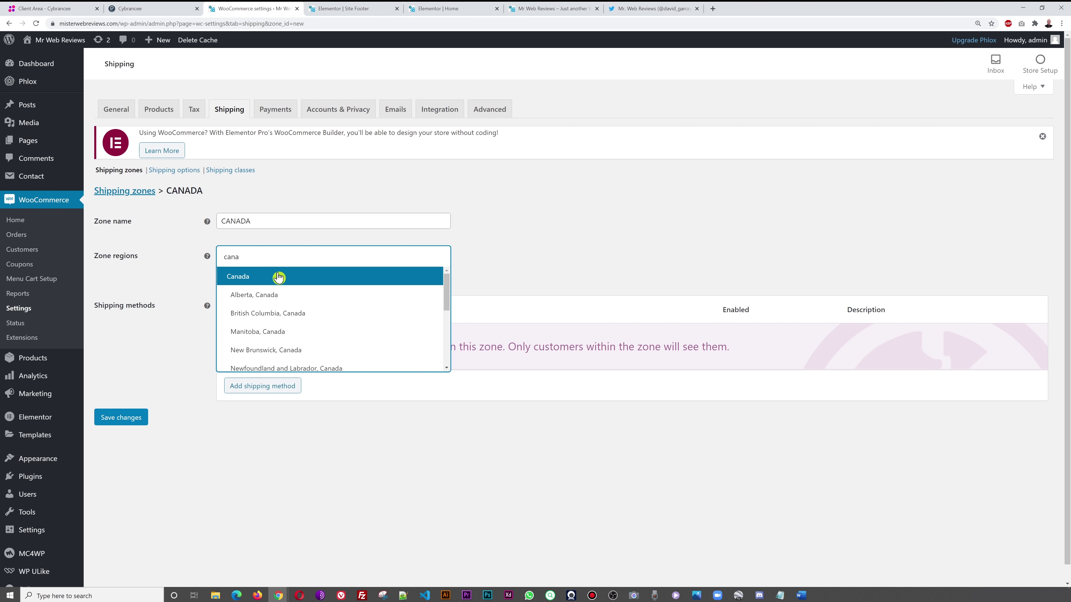
left_click(279, 277)
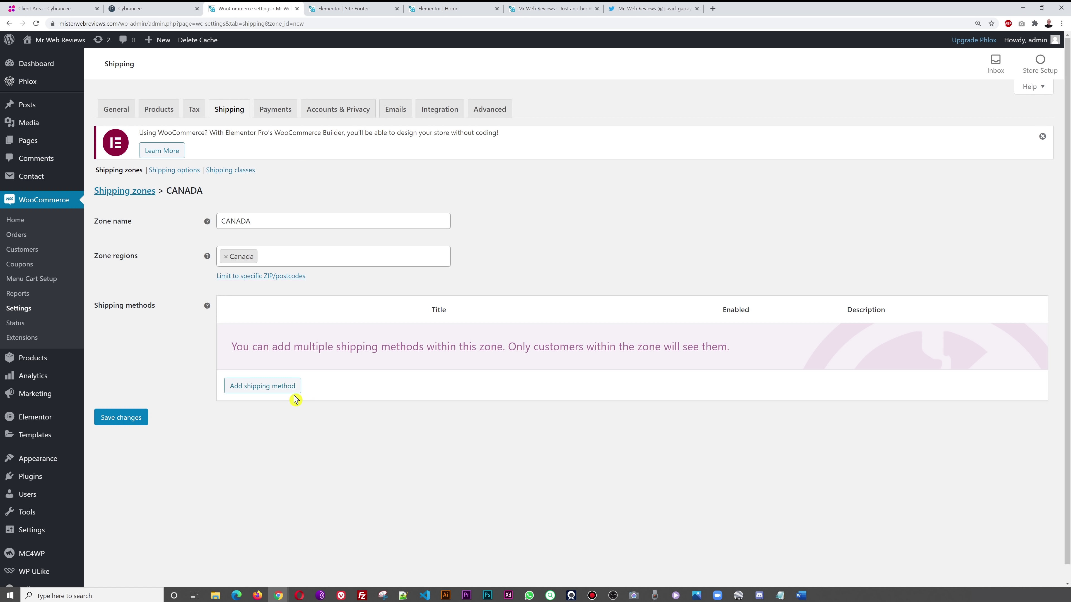
- Add a Flat rate method costing 25 to the CANADA zone, save, and return to the zones list
left_click(273, 389)
left_click(543, 314)
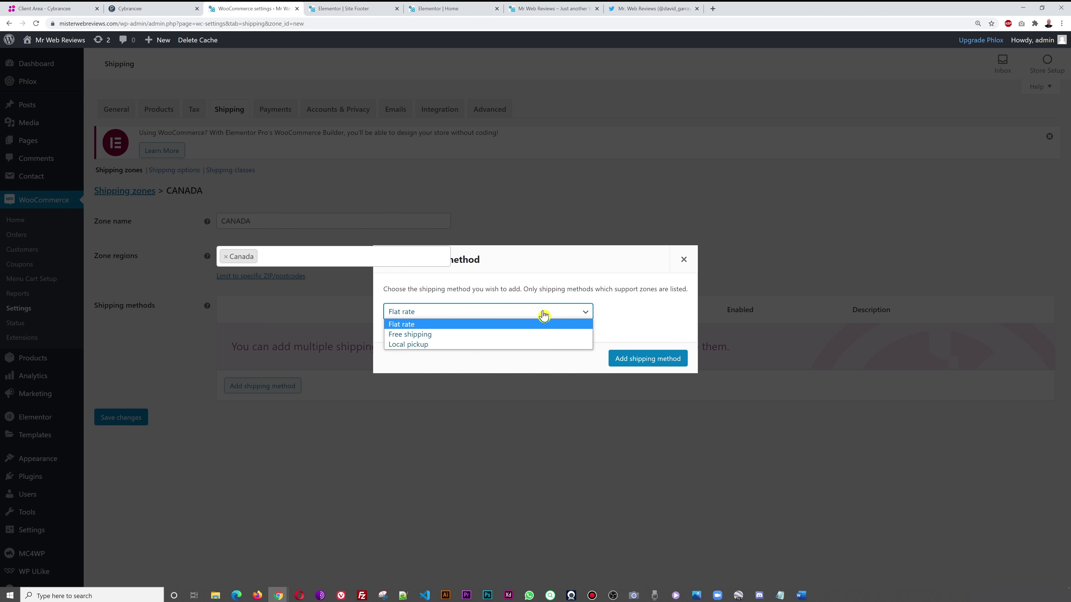
left_click(631, 317)
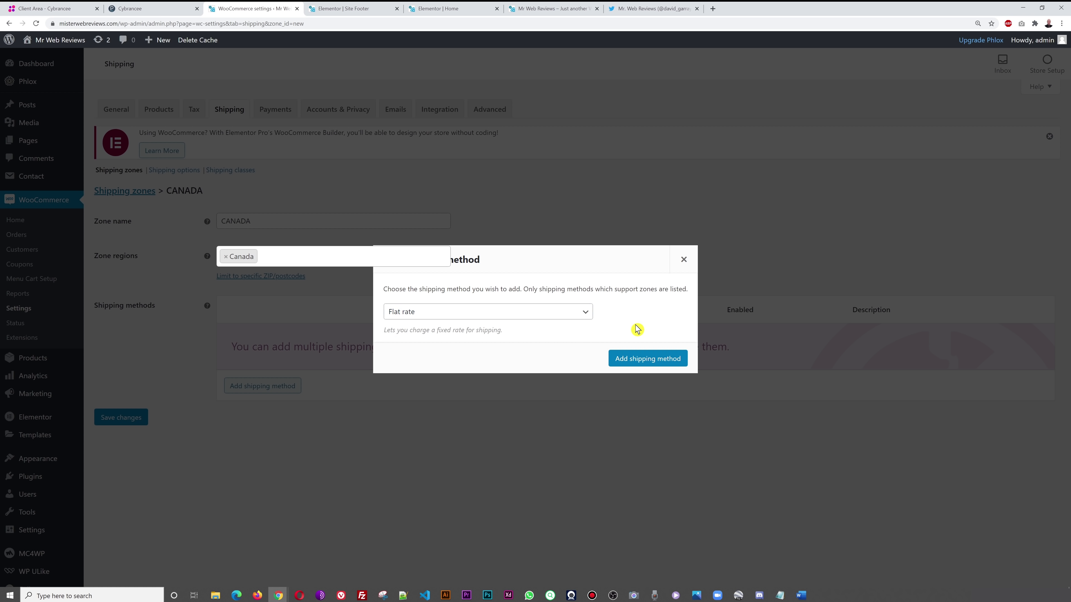
left_click(650, 358)
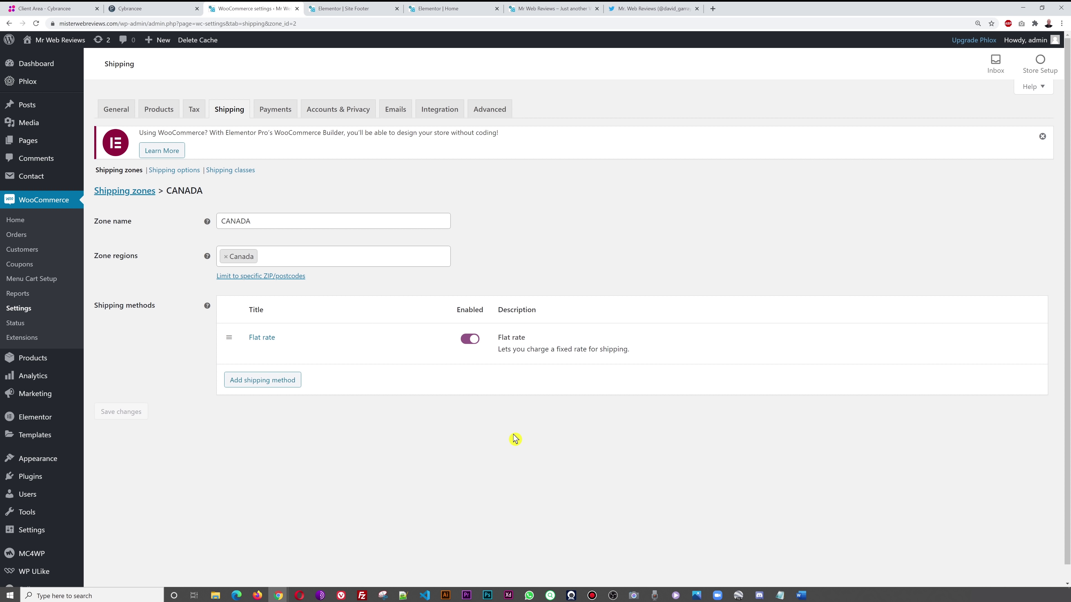
left_click(255, 339)
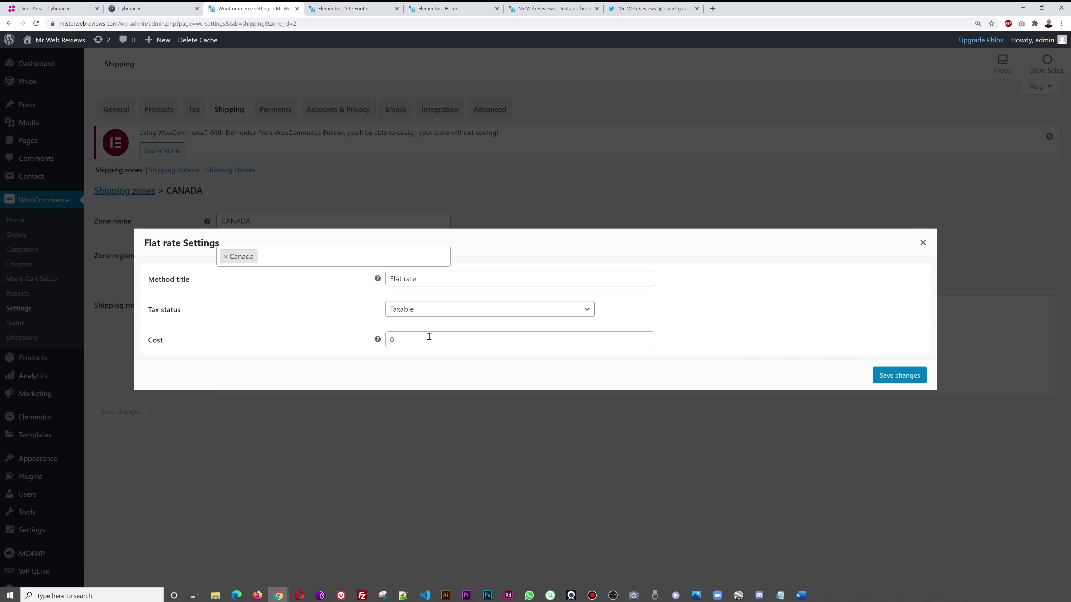
double_click(389, 340)
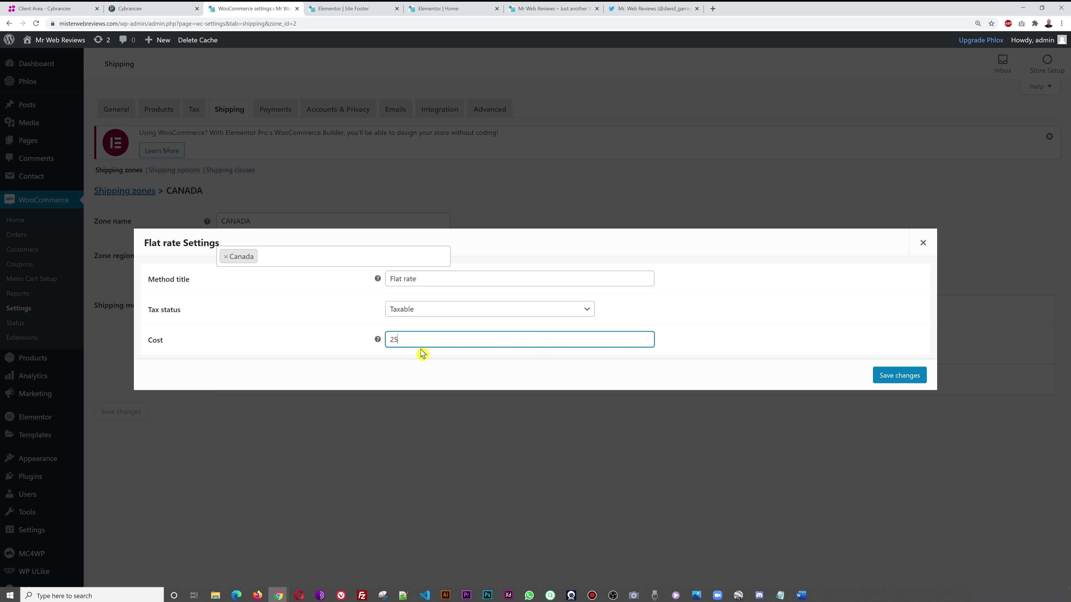
left_click(880, 377)
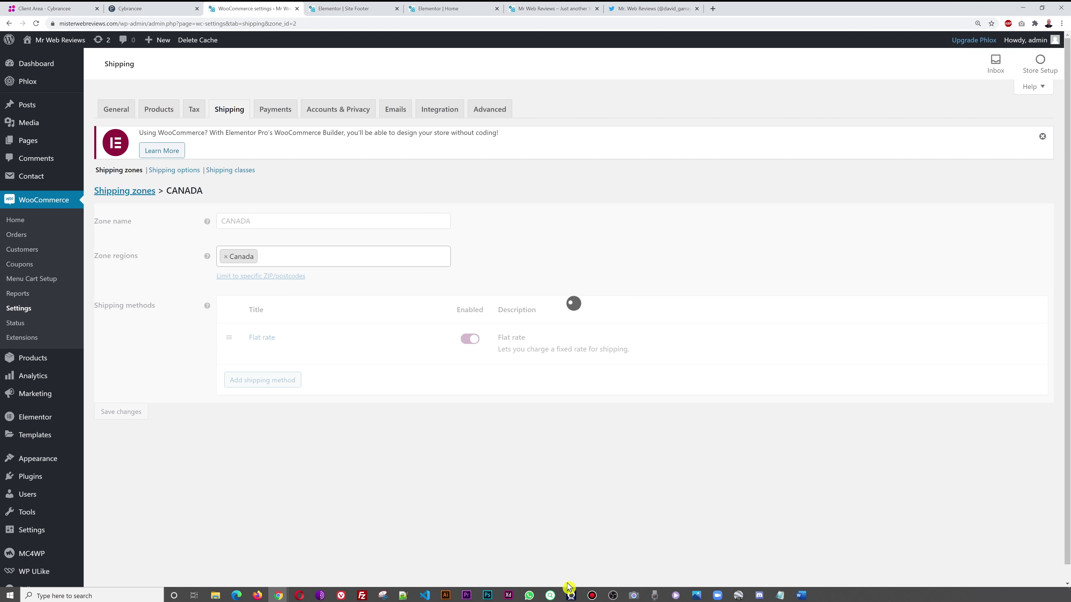
left_click(123, 191)
left_click(577, 71)
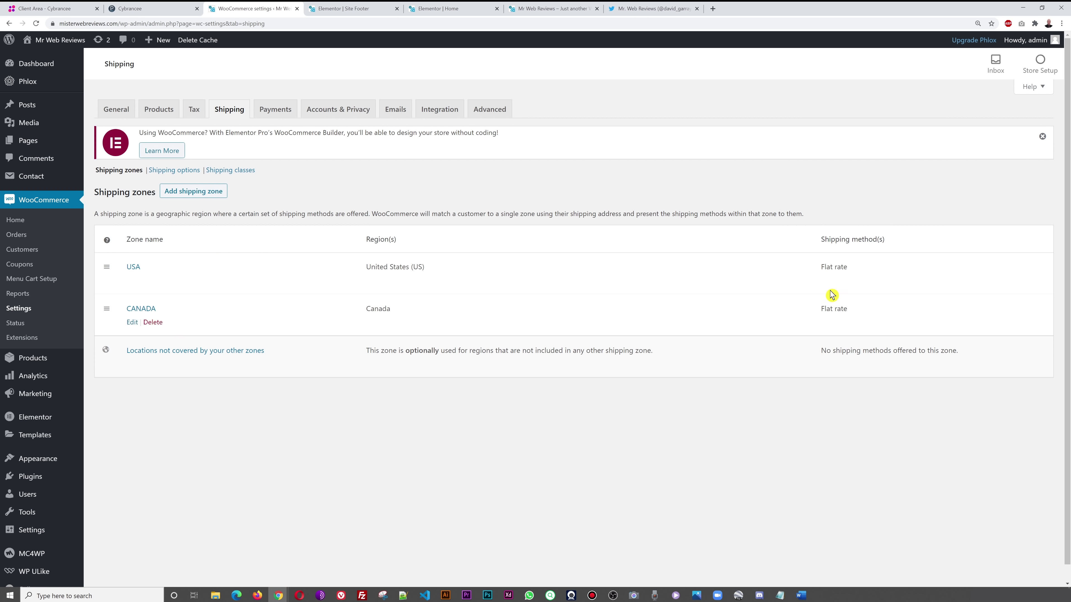
mouse_move(131, 297)
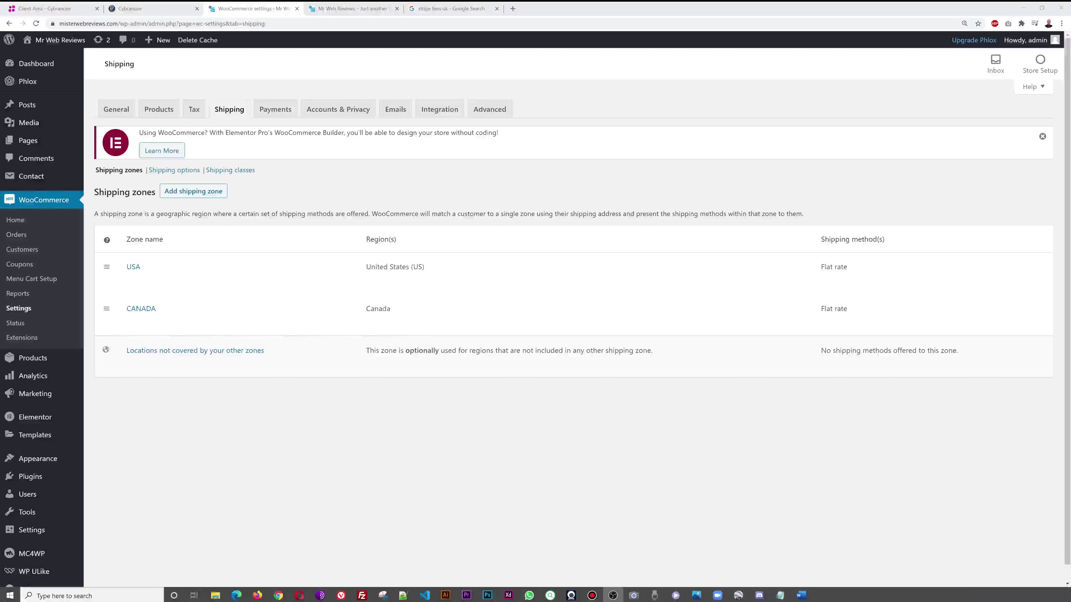
- Switch on Direct bank transfer in Payments and review its settings, leaving the description unchanged
left_click(275, 110)
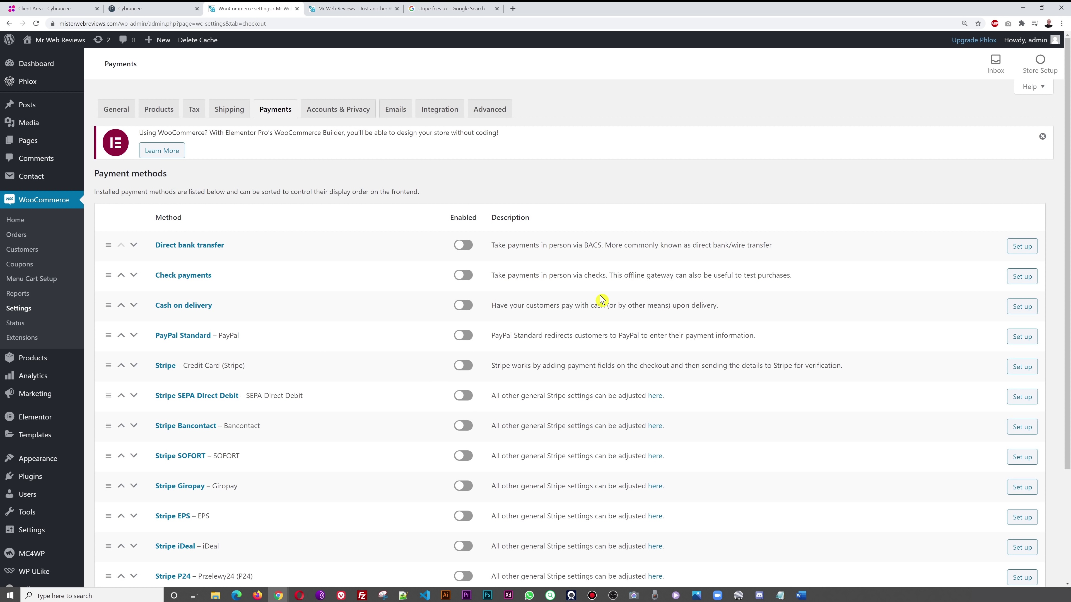
scroll(601, 299, "down", 1)
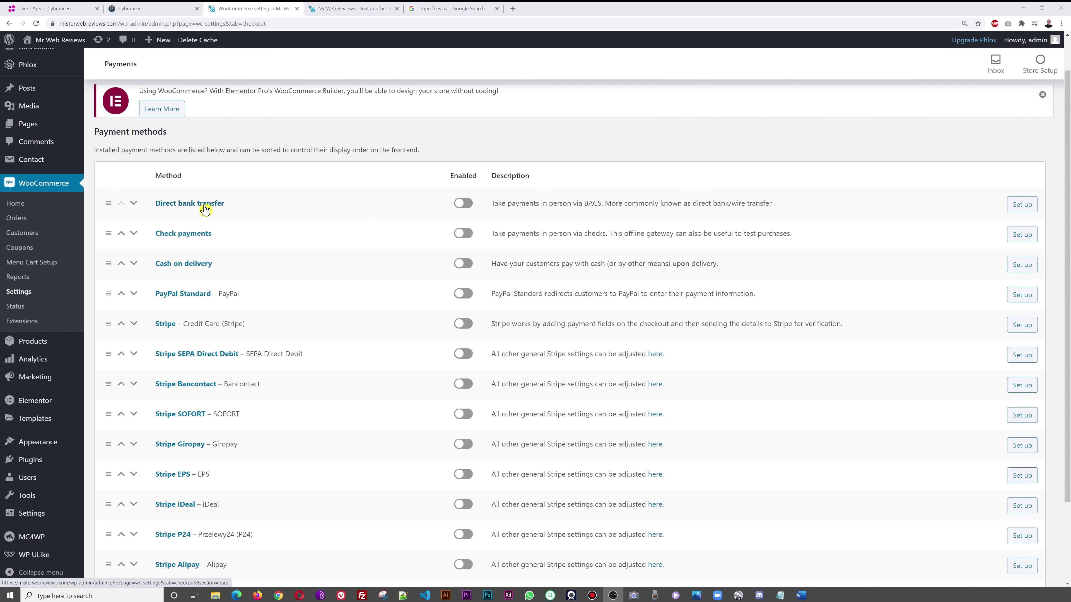
left_click(463, 204)
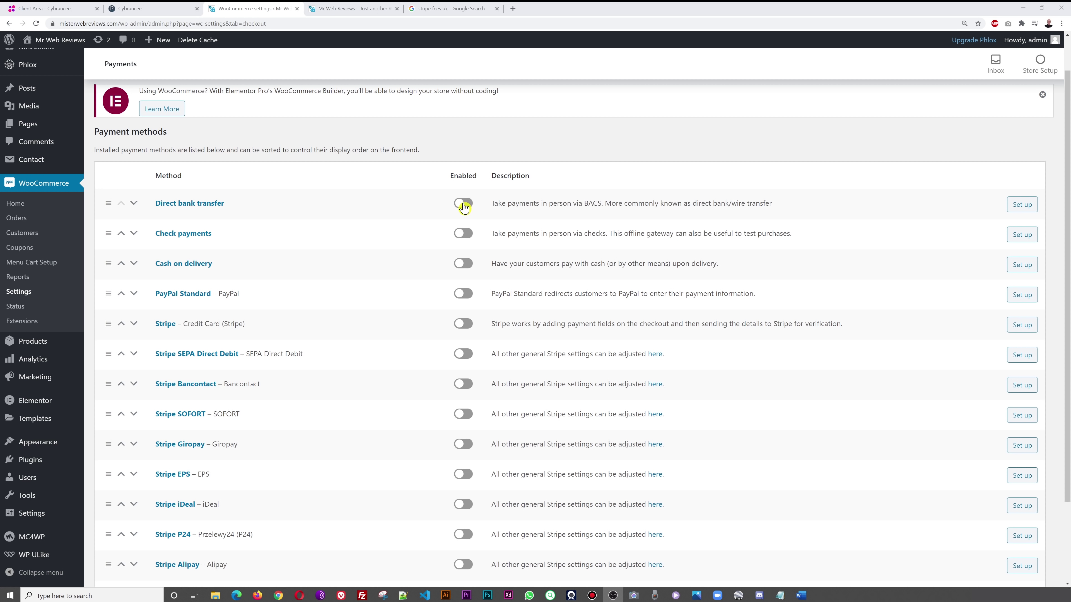
left_click(1020, 209)
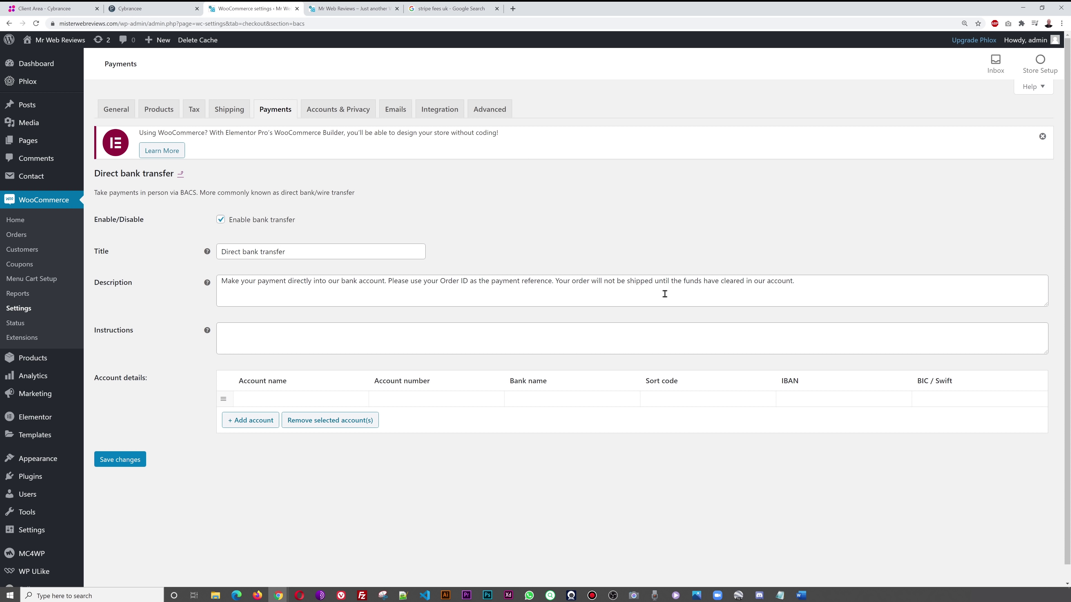
left_click(813, 284)
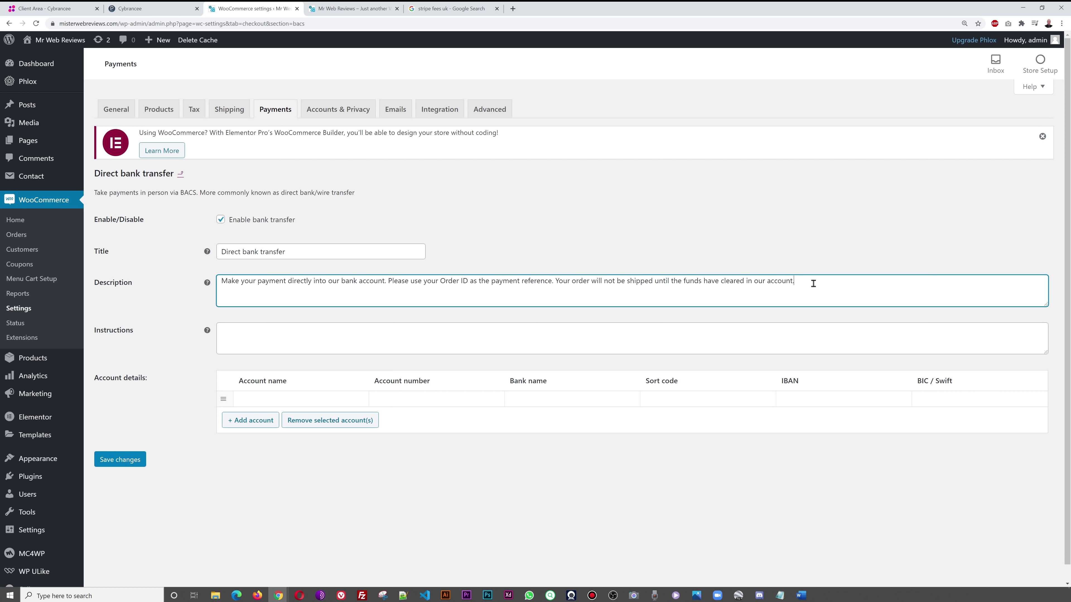
left_click(796, 249)
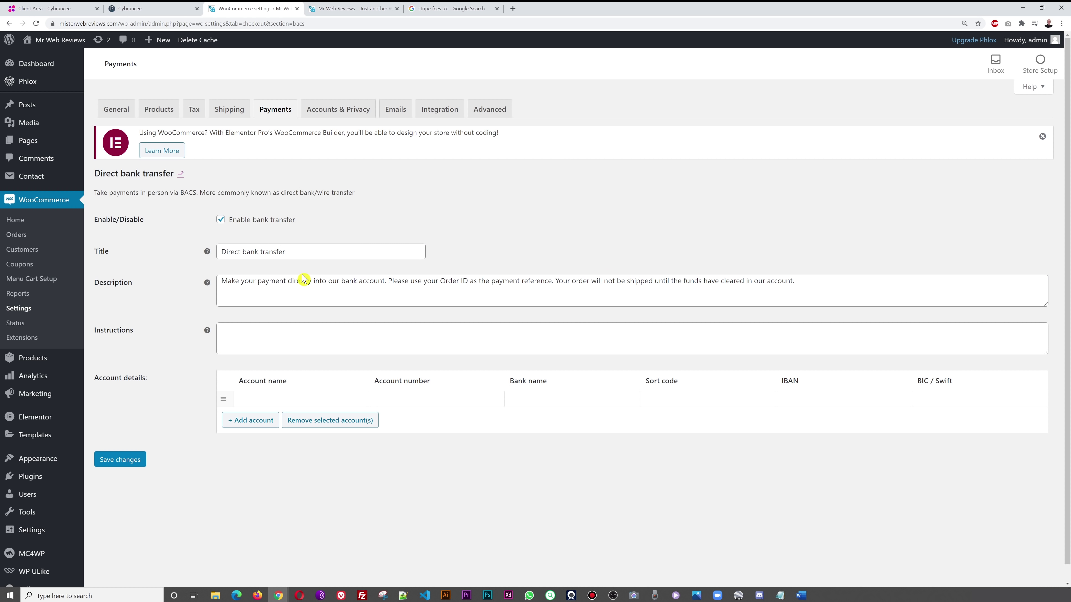
left_click(180, 174)
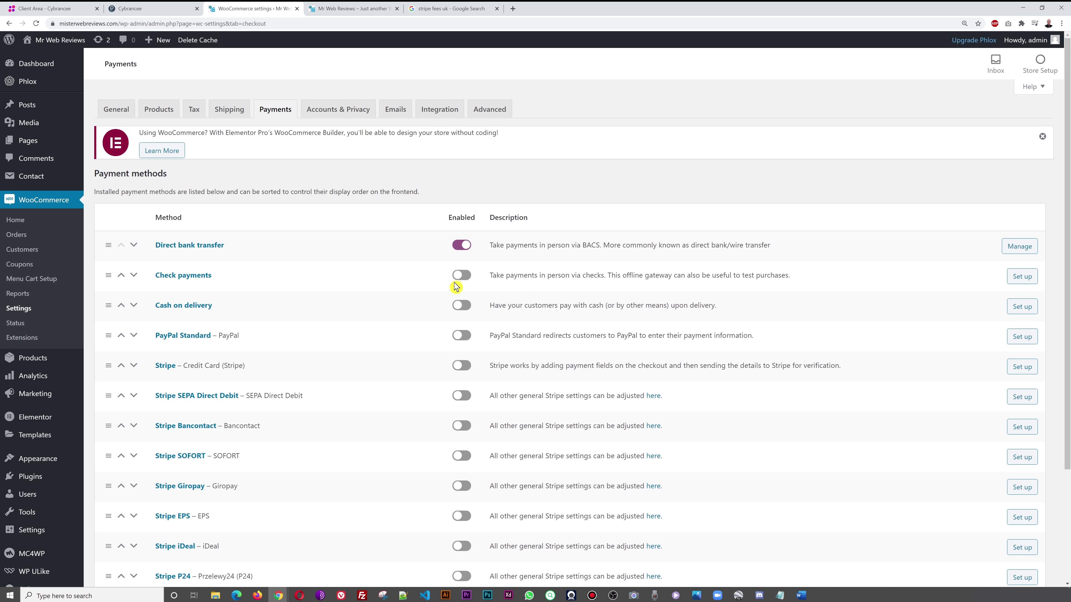
- Enable Check payments and review its settings, keeping the default description
left_click(461, 275)
left_click(1021, 280)
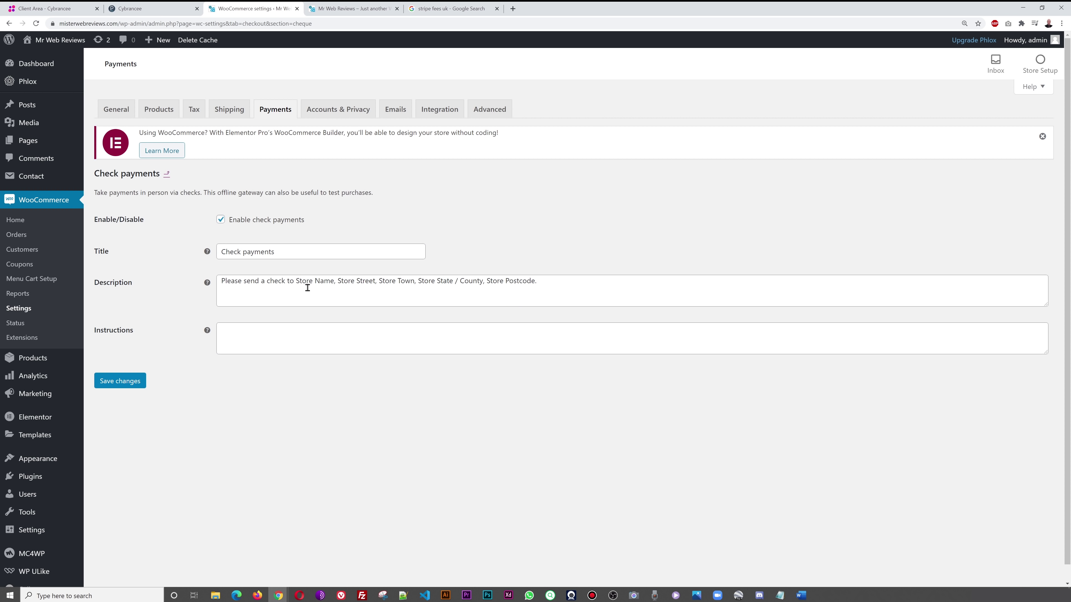
left_click(568, 286)
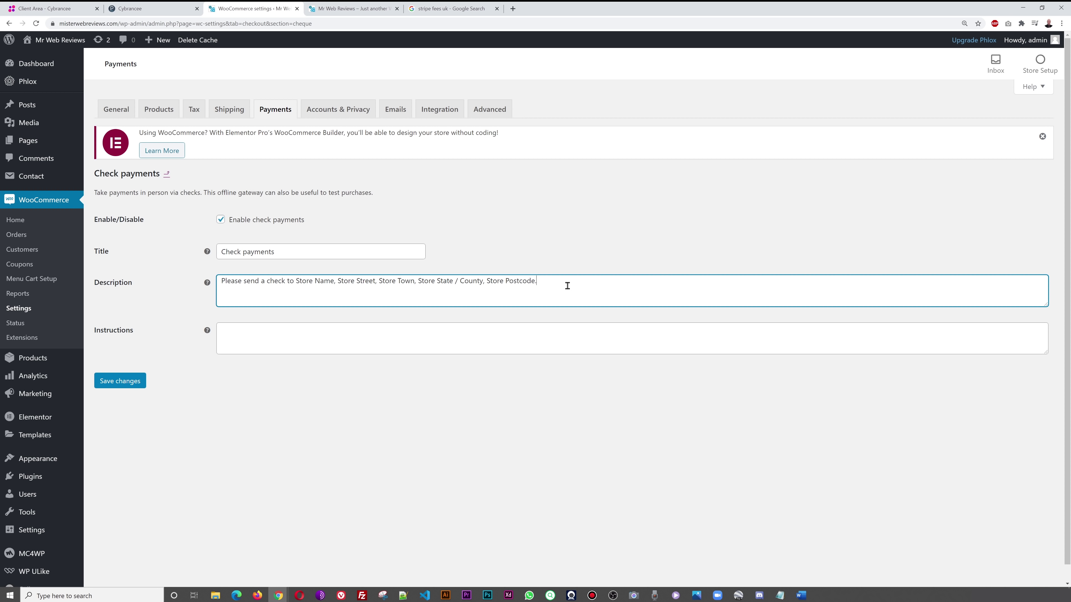
left_click(427, 425)
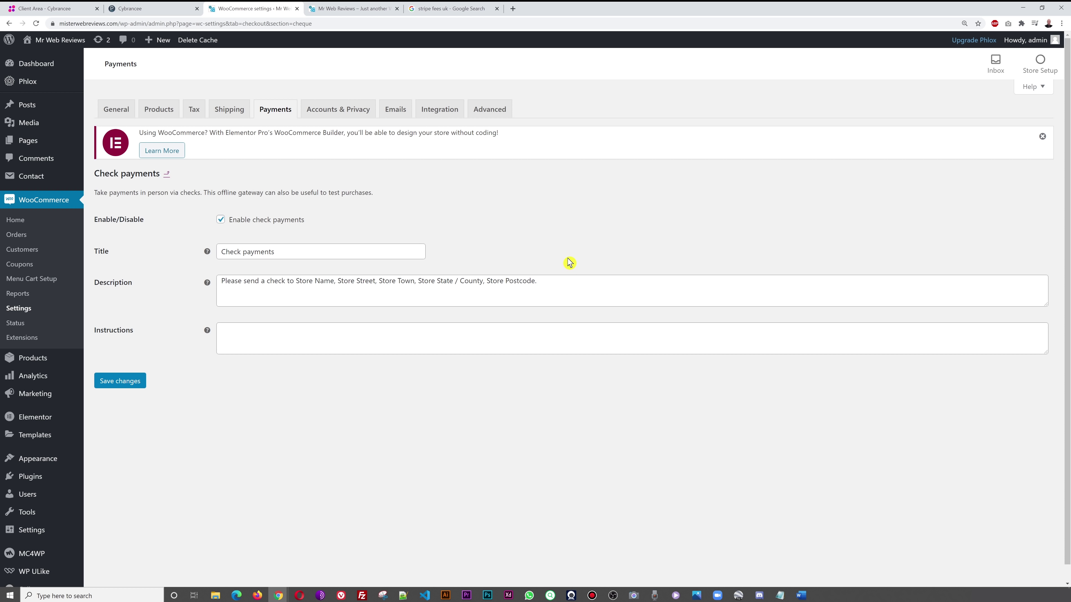
left_click(167, 174)
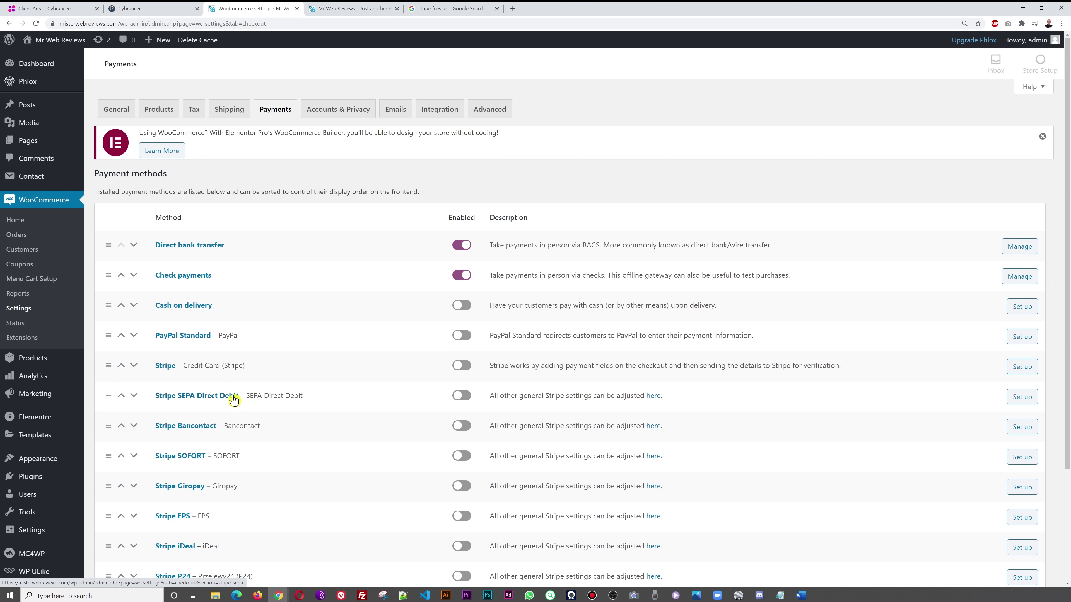
- Enable Cash on delivery and review its settings before returning to the methods list
left_click(461, 306)
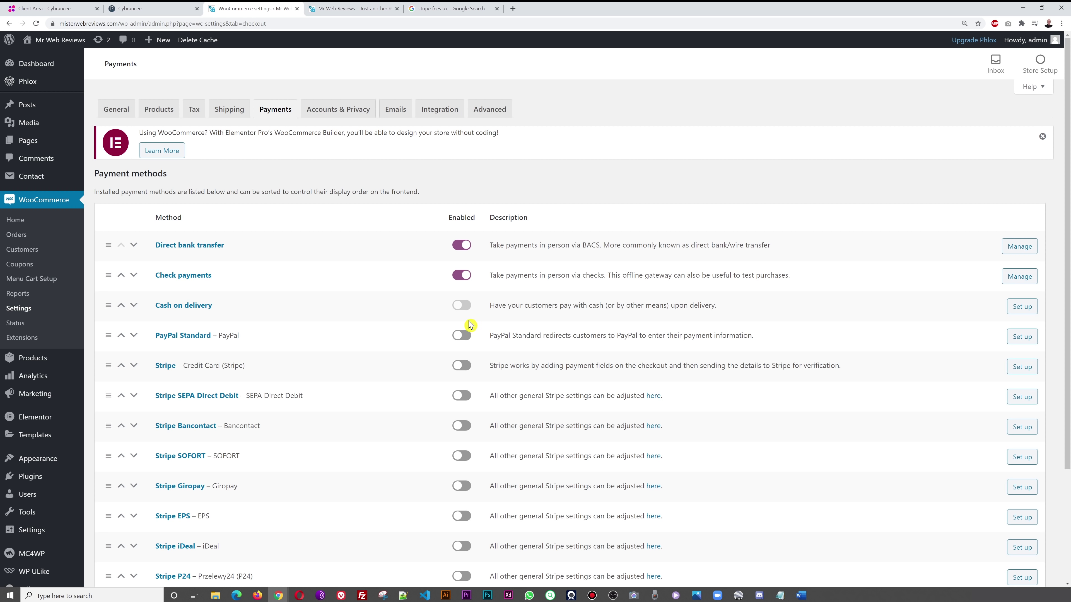
left_click(1021, 309)
left_click(1021, 309)
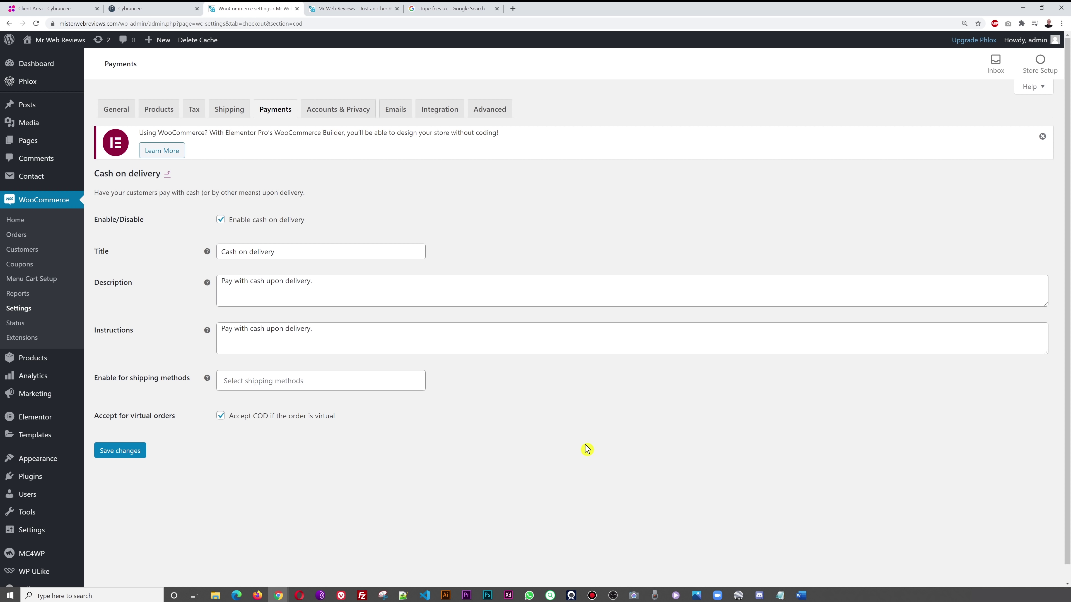
left_click(167, 174)
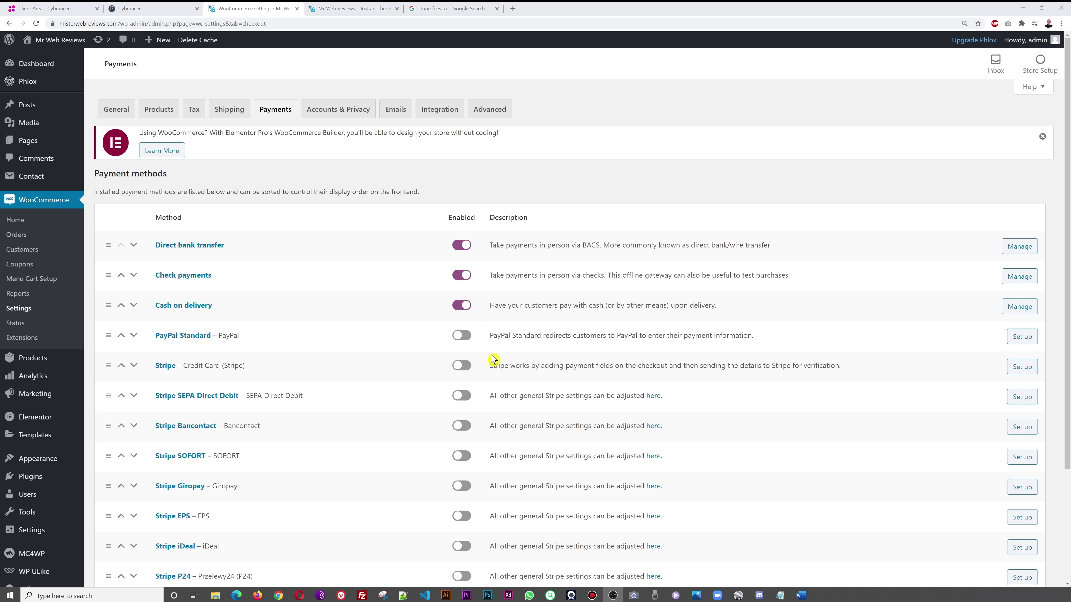
- Enable PayPal Standard and look over its settings, including the PayPal email field
left_click(462, 338)
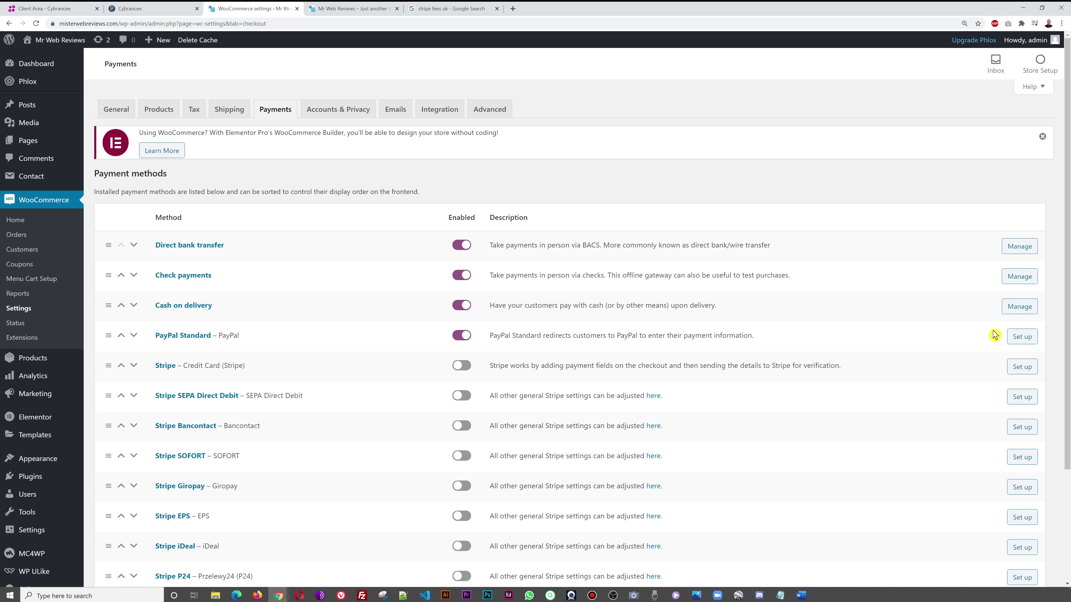
left_click(1024, 338)
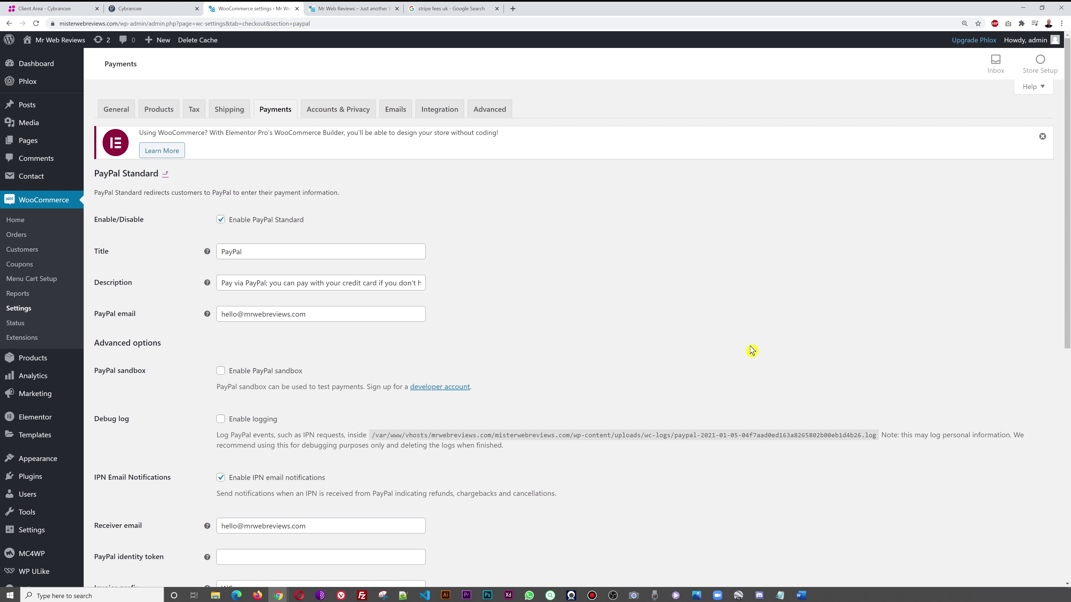
left_click_drag(222, 316, 327, 316)
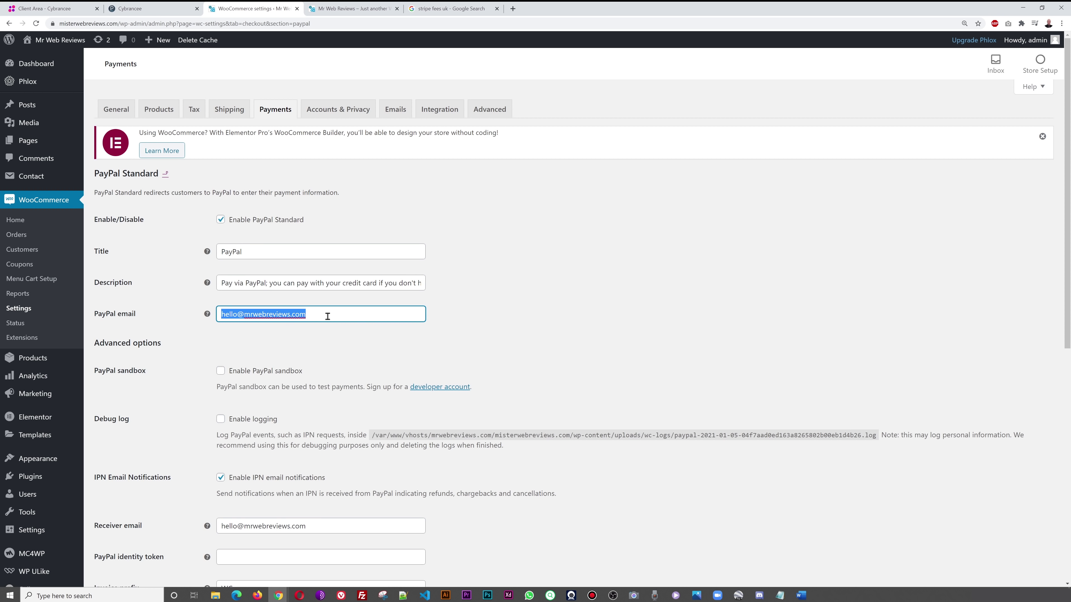
left_click(303, 351)
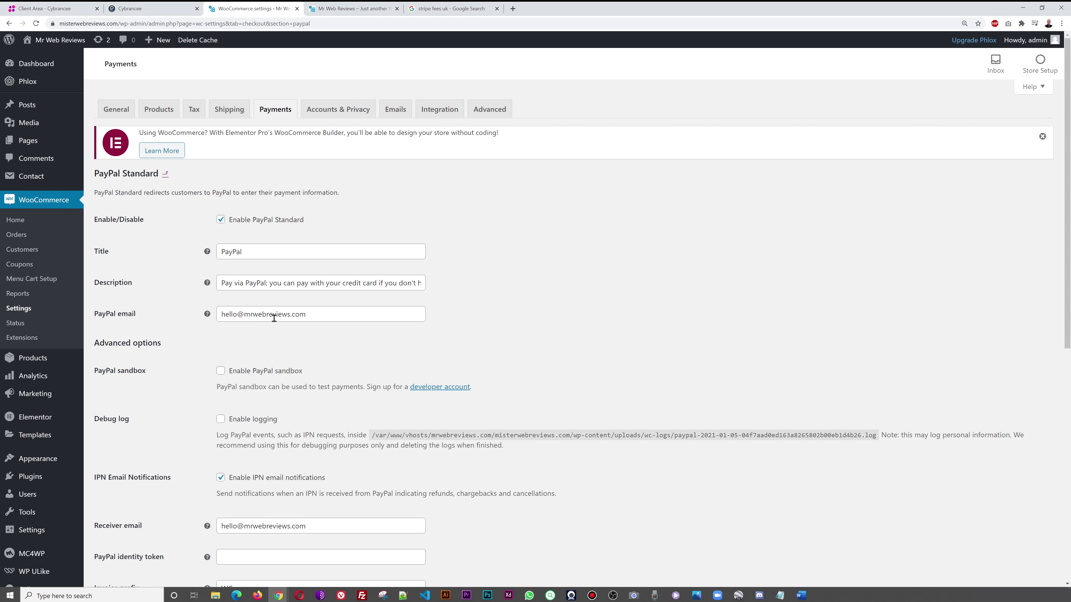
left_click(165, 177)
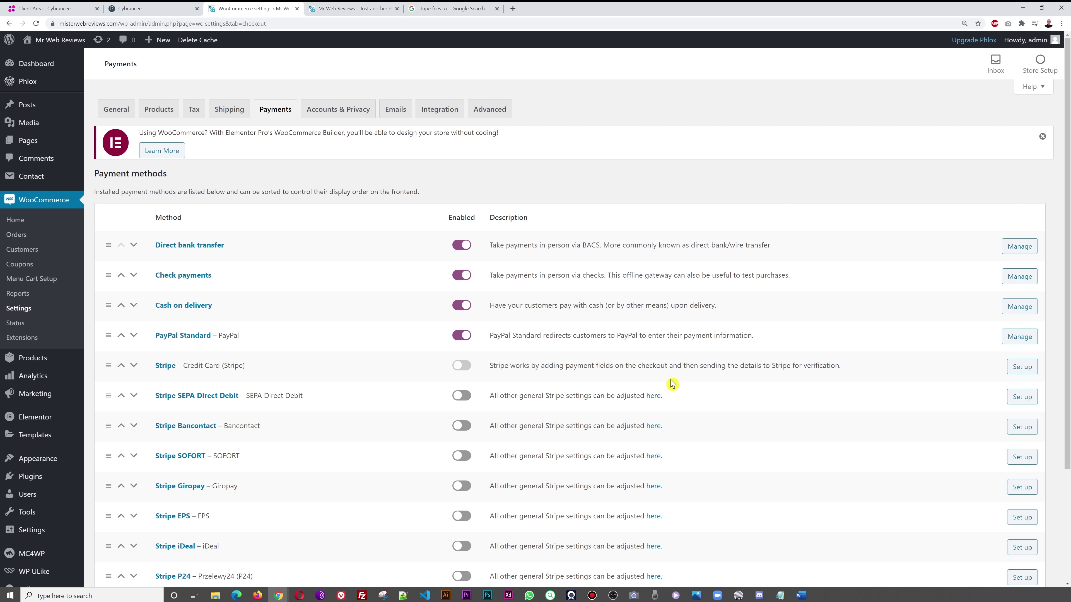
- Turn on Stripe and look through its Credit Card (Stripe) settings with test mode on
left_click(1019, 370)
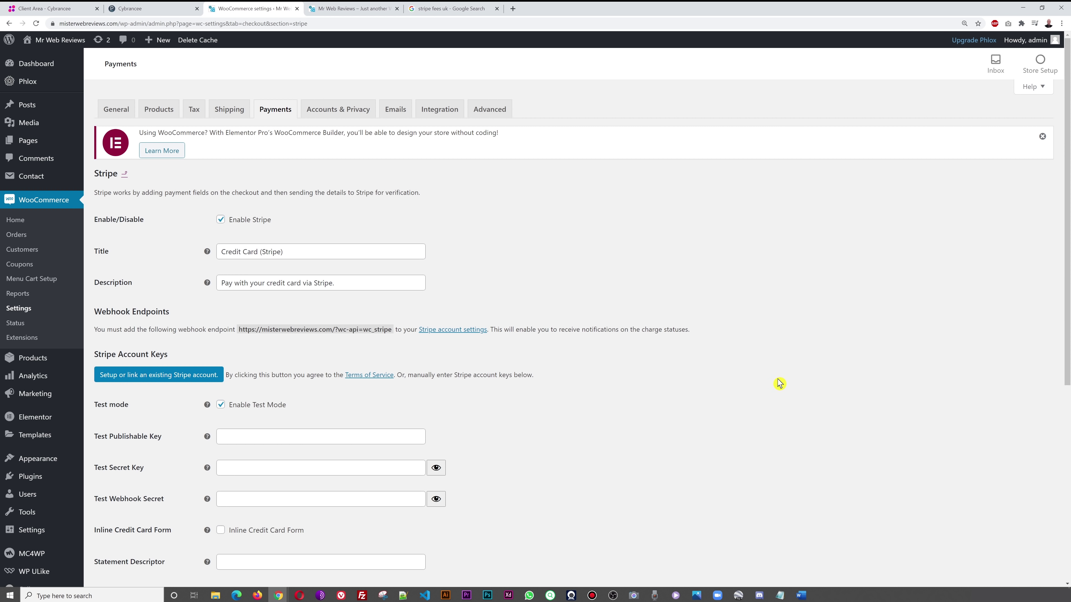
scroll(779, 383, "down", 4)
scroll(736, 382, "up", 4)
scroll(733, 379, "down", 4)
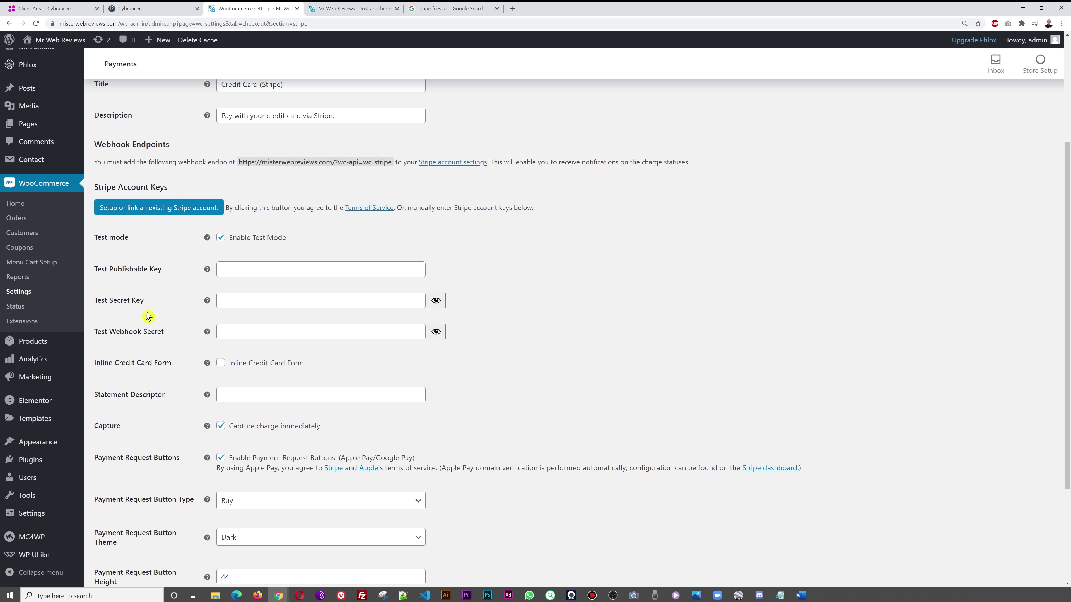
scroll(650, 330, "down", 3)
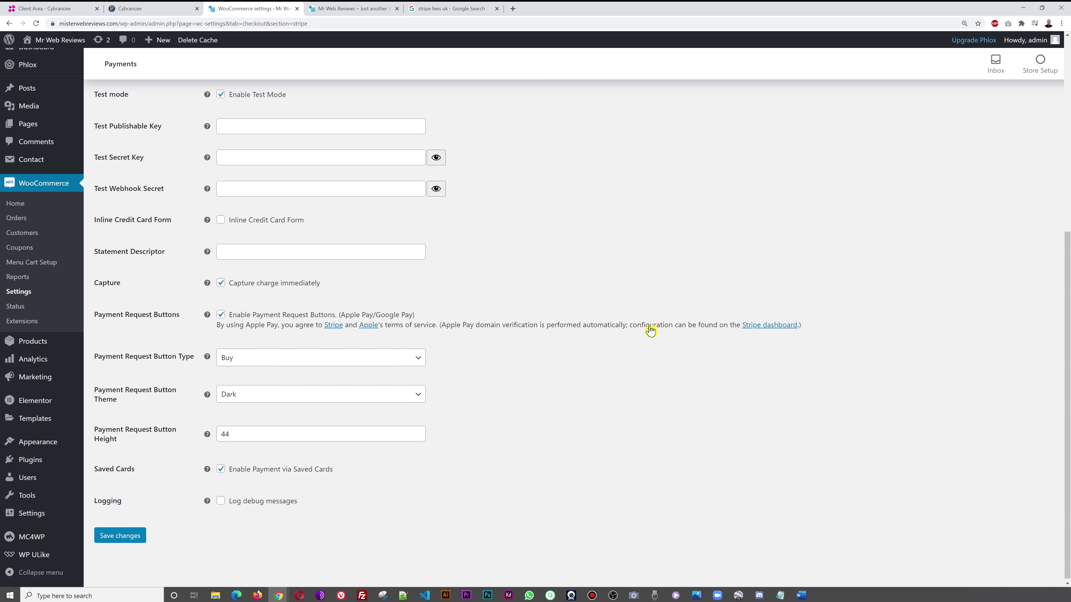
scroll(650, 330, "up", 6)
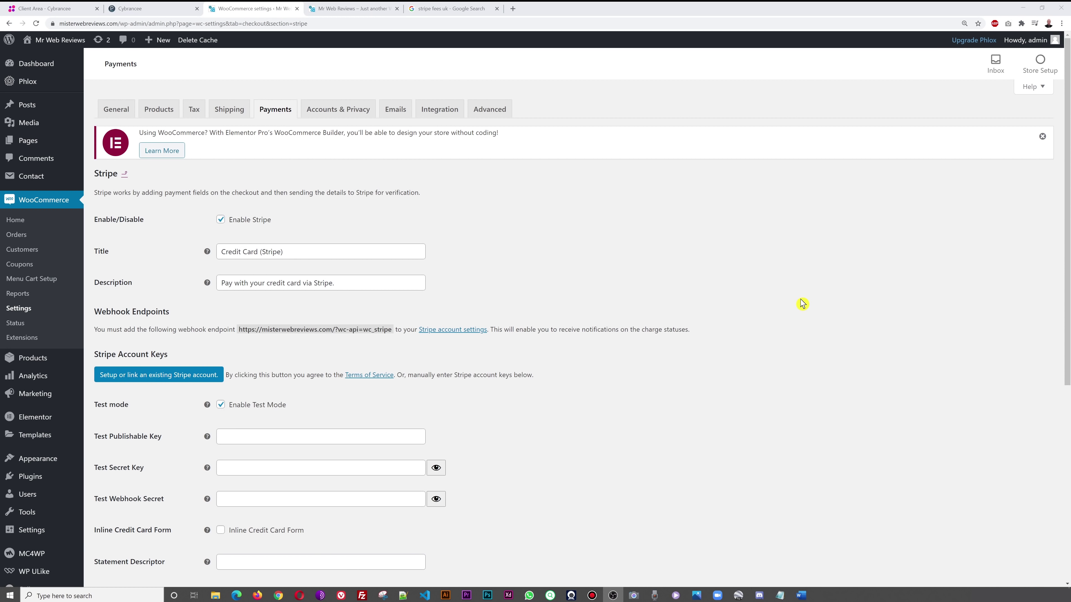
- In a new tab, go to paypal and open the Get Started business account sign-up page
left_click(513, 9)
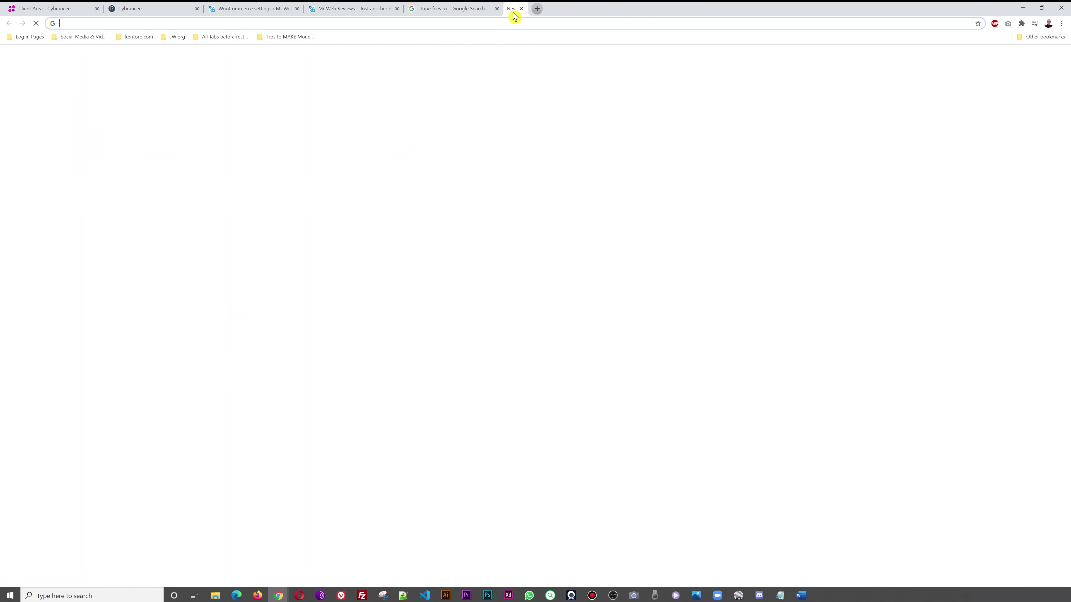
left_click(504, 25)
type("paypal.com")
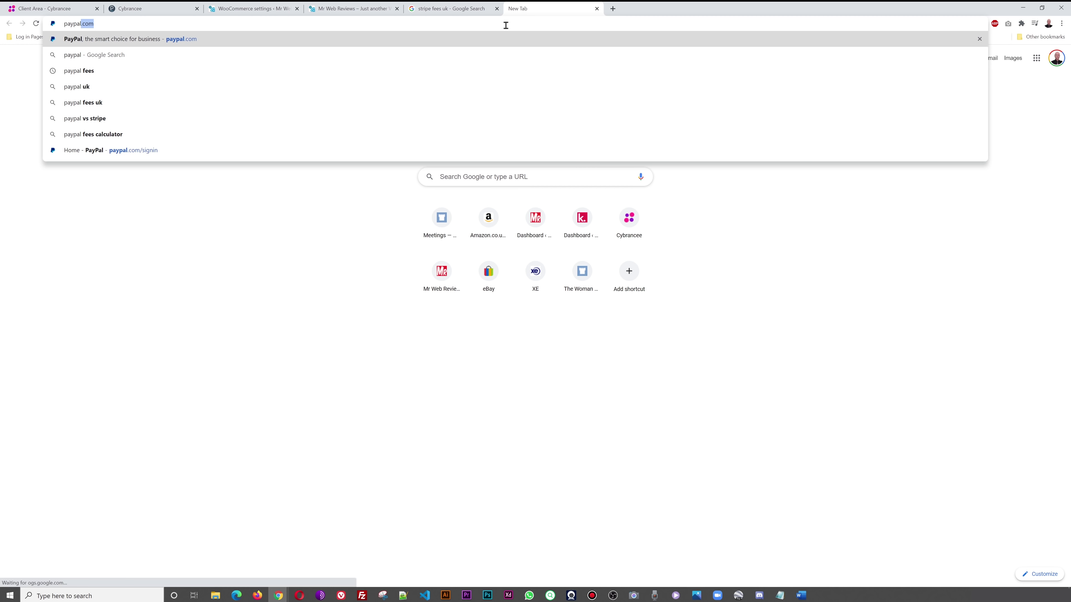
key("Return")
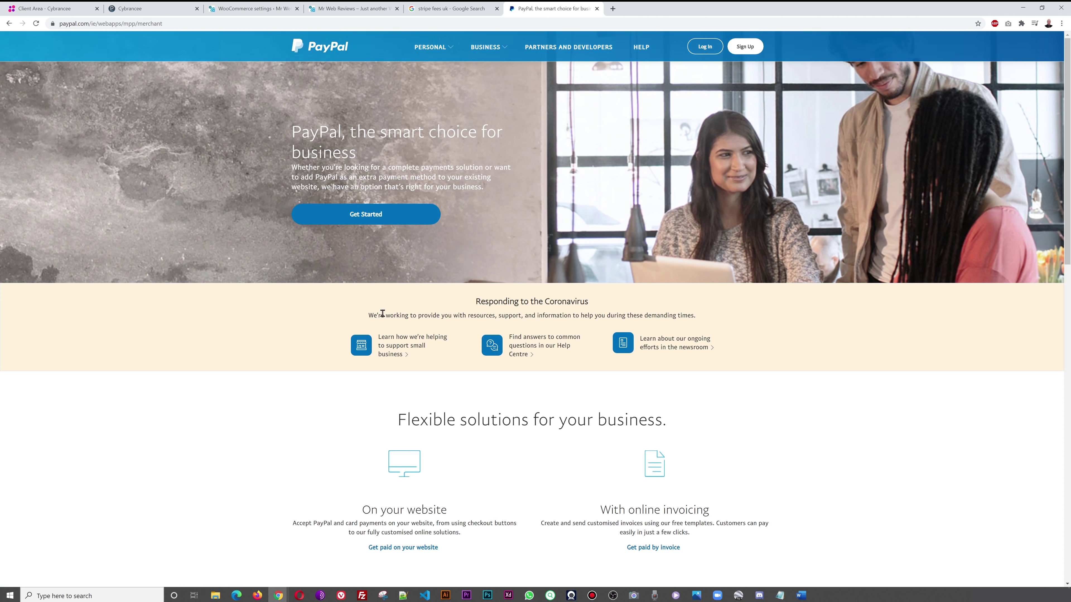
left_click(373, 226)
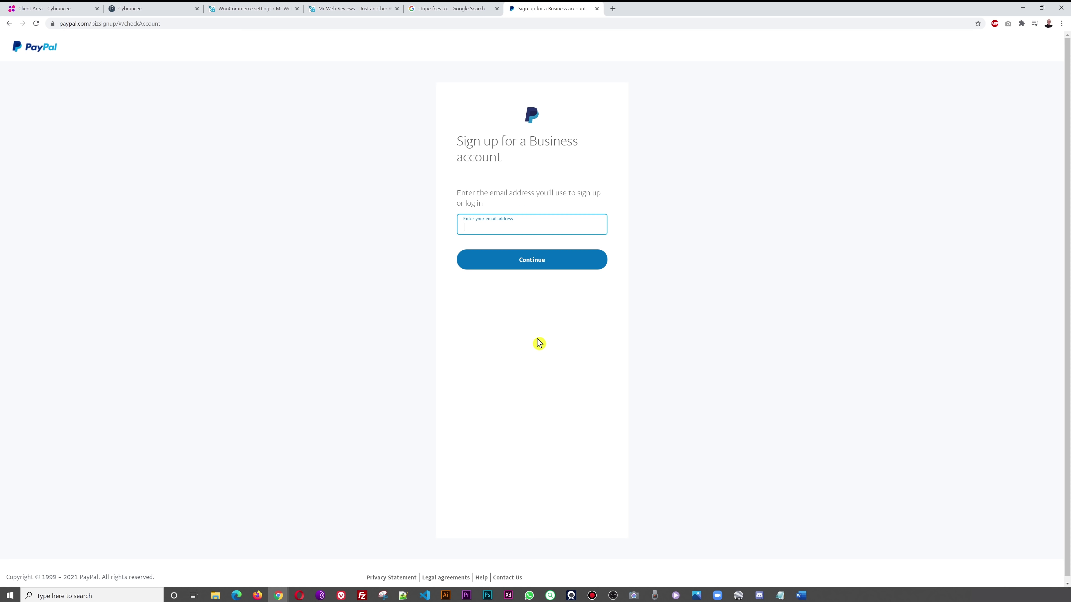
left_click(155, 26)
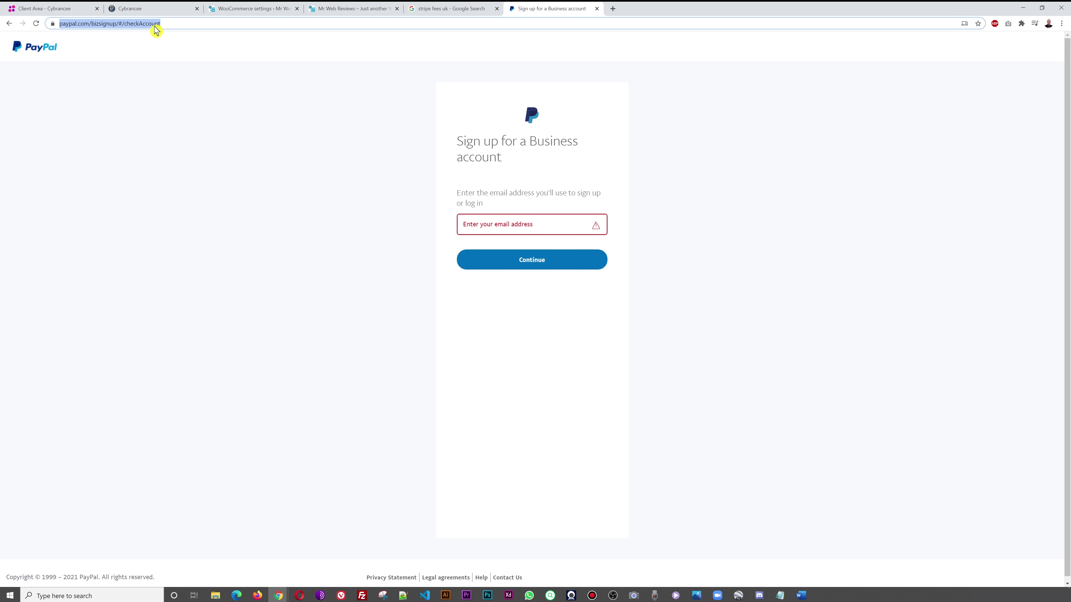
- Visit stripe.com and its Start now sign-up page, then switch to the 'stripe fees uk' search tab
type("stripe.com")
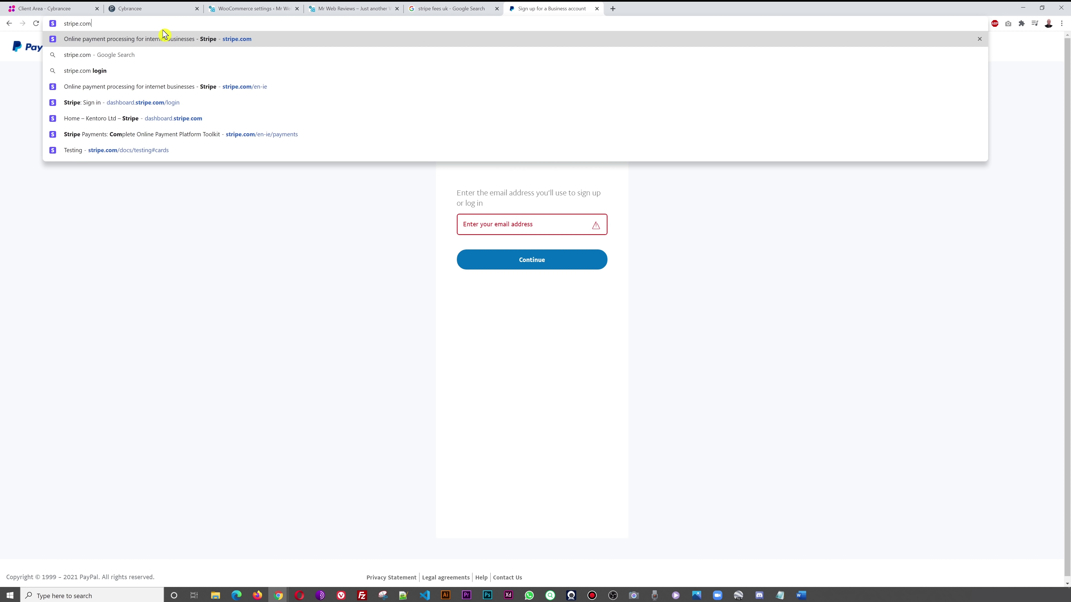
key("Return")
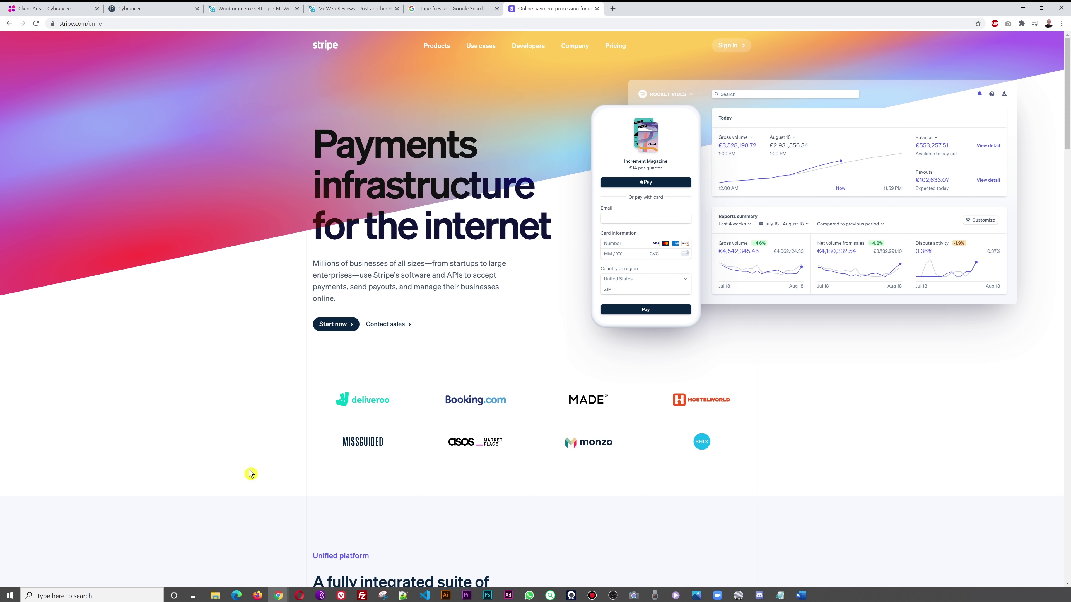
left_click(333, 335)
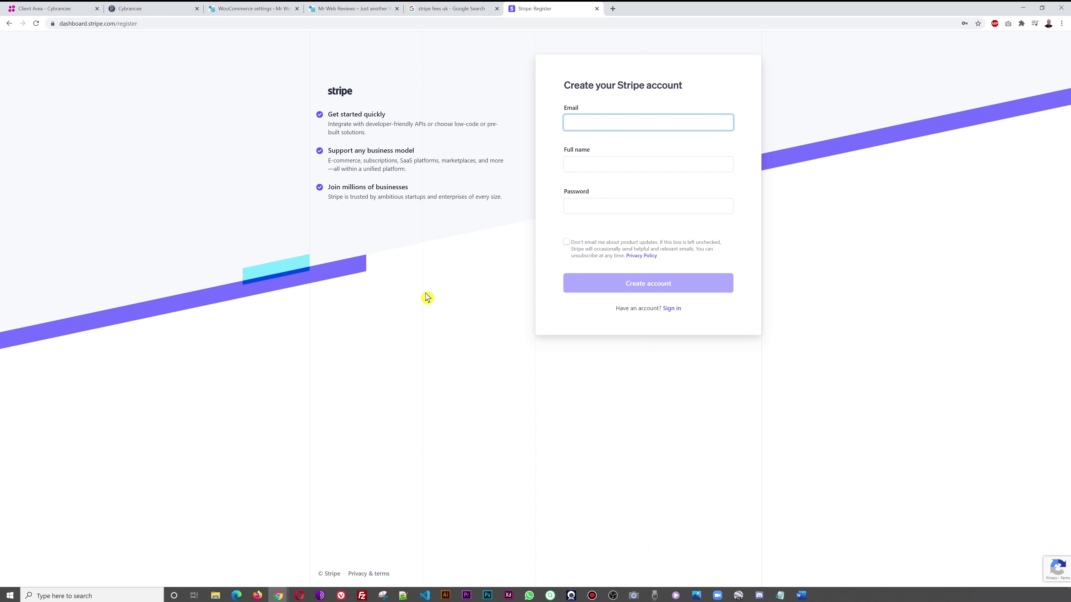
left_click(8, 25)
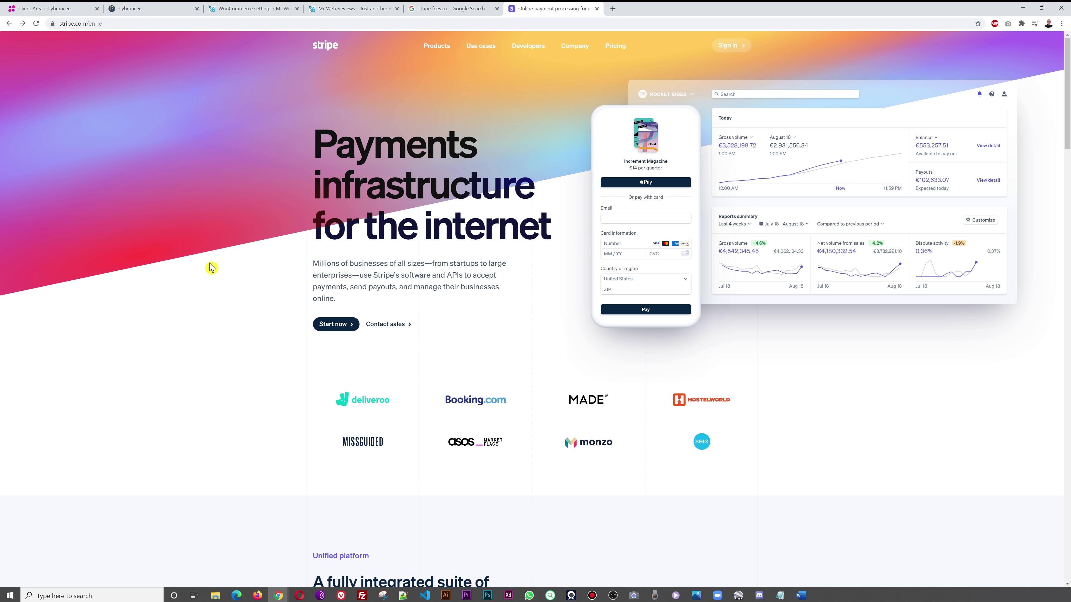
left_click(451, 9)
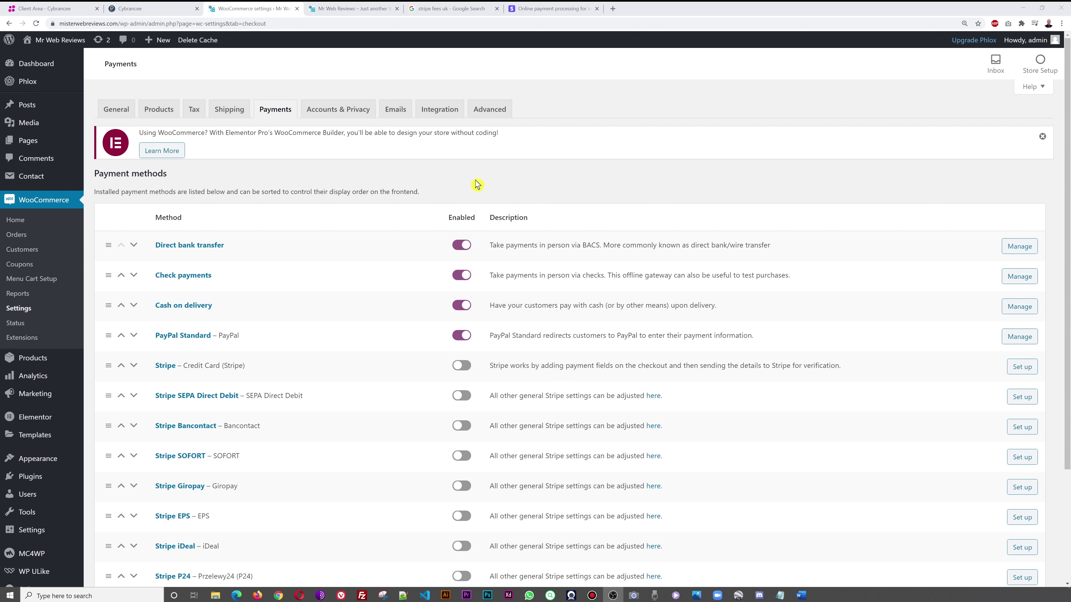
- Return to the WooCommerce Payments tab showing bank transfer, check, cash on delivery and PayPal enabled
mouse_move(40, 365)
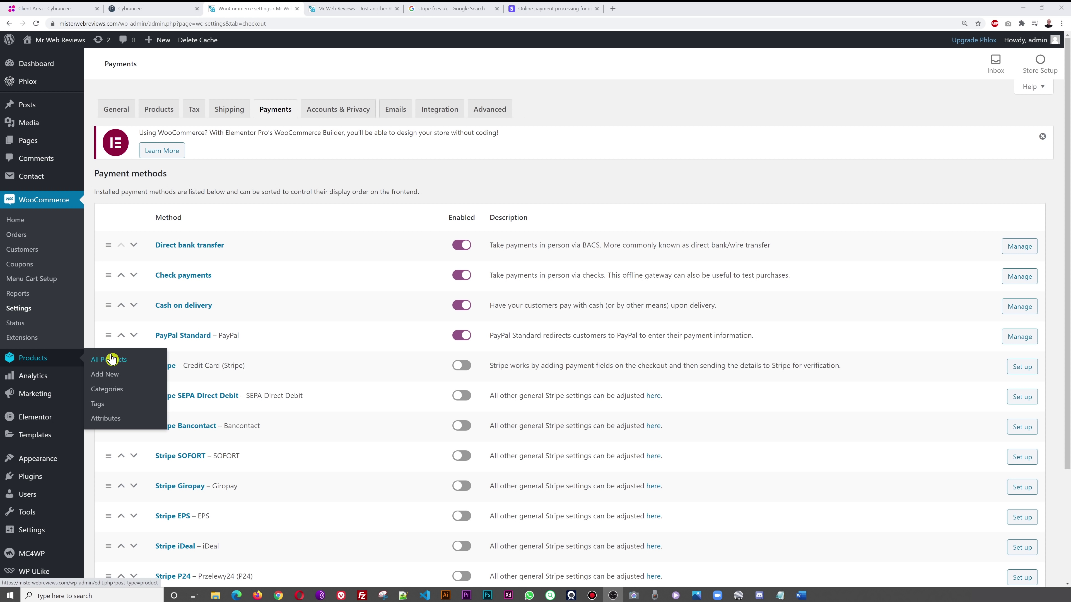
- Open Products > All Products and glance at the Fusce Porta Armchair product page
left_click(123, 365)
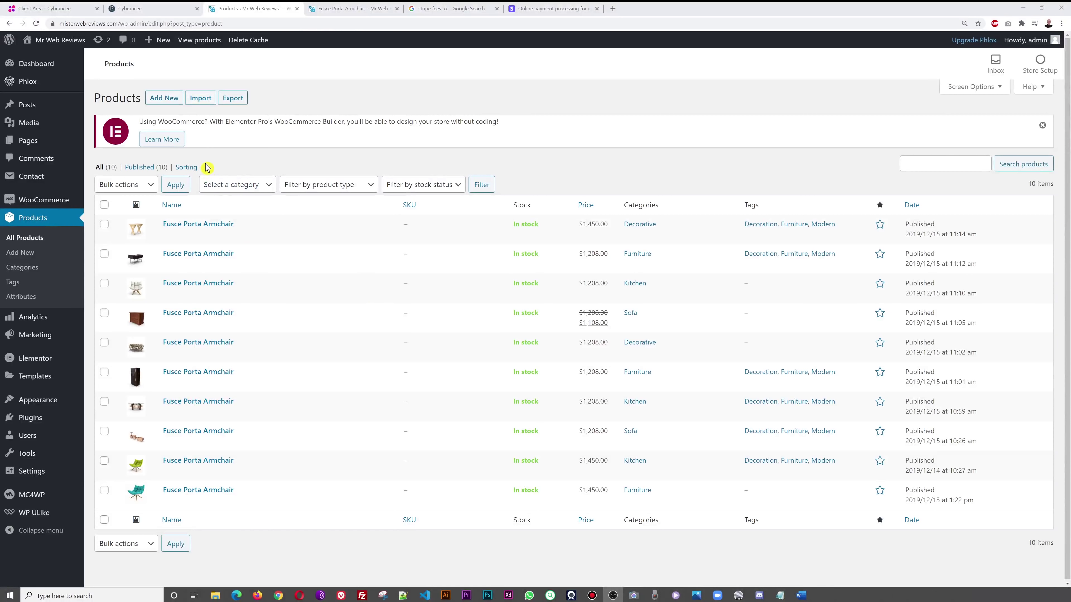
left_click(347, 8)
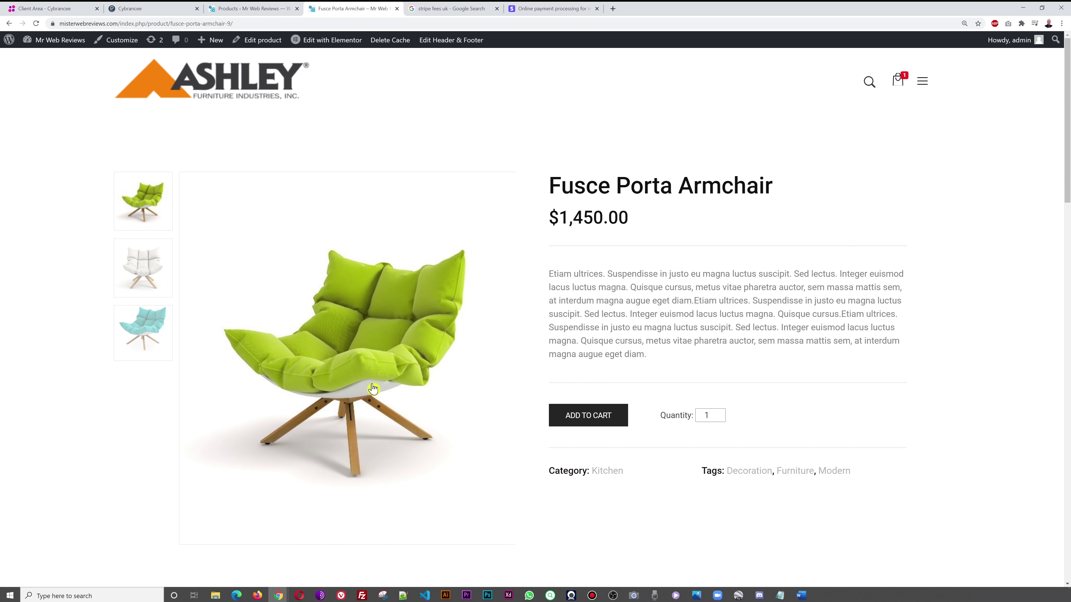
left_click(263, 14)
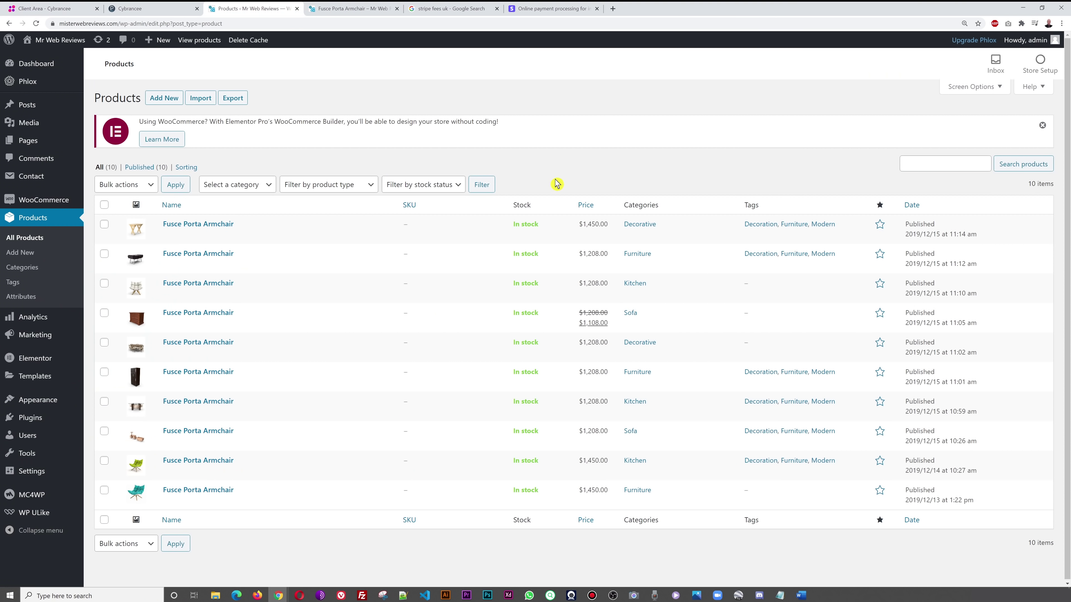
- Start a new product named 'Test Product' and write a one-line sample description
left_click(166, 101)
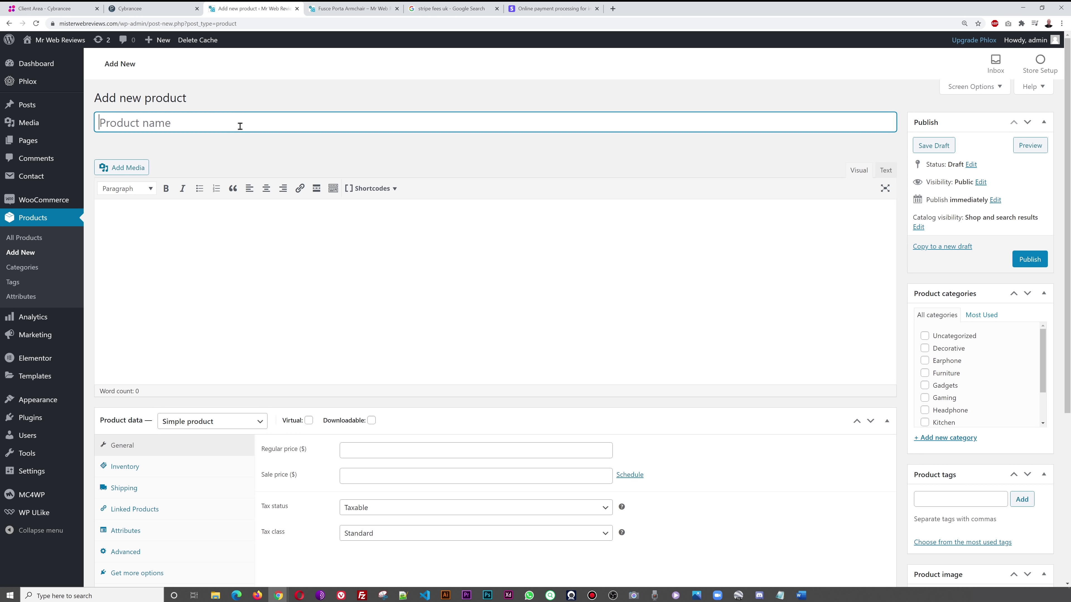
type("Test Product")
left_click(385, 303)
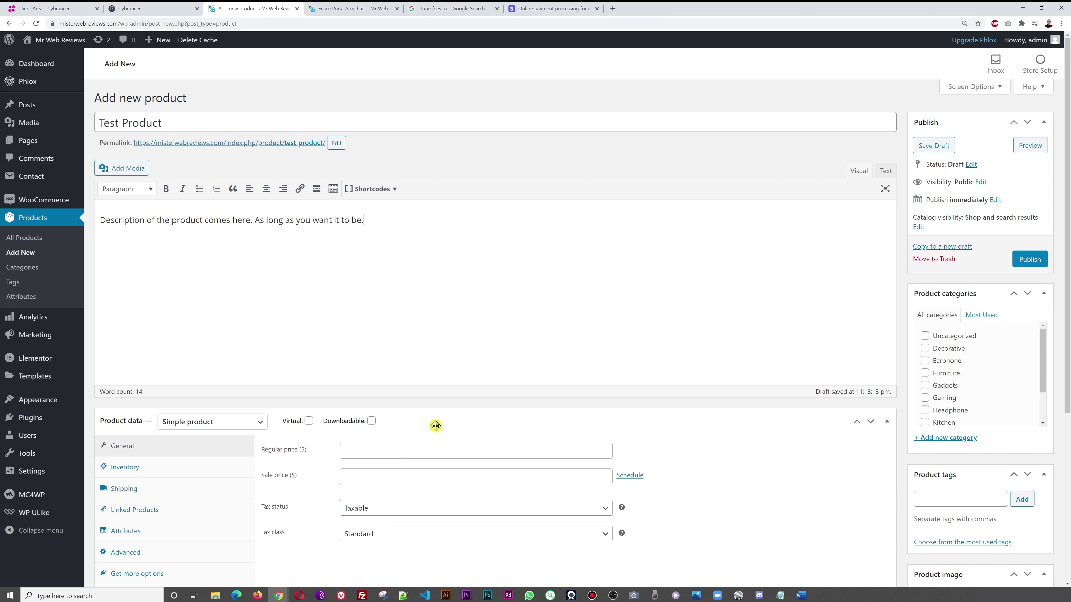
scroll(707, 278, "down", 3)
scroll(786, 318, "up", 1)
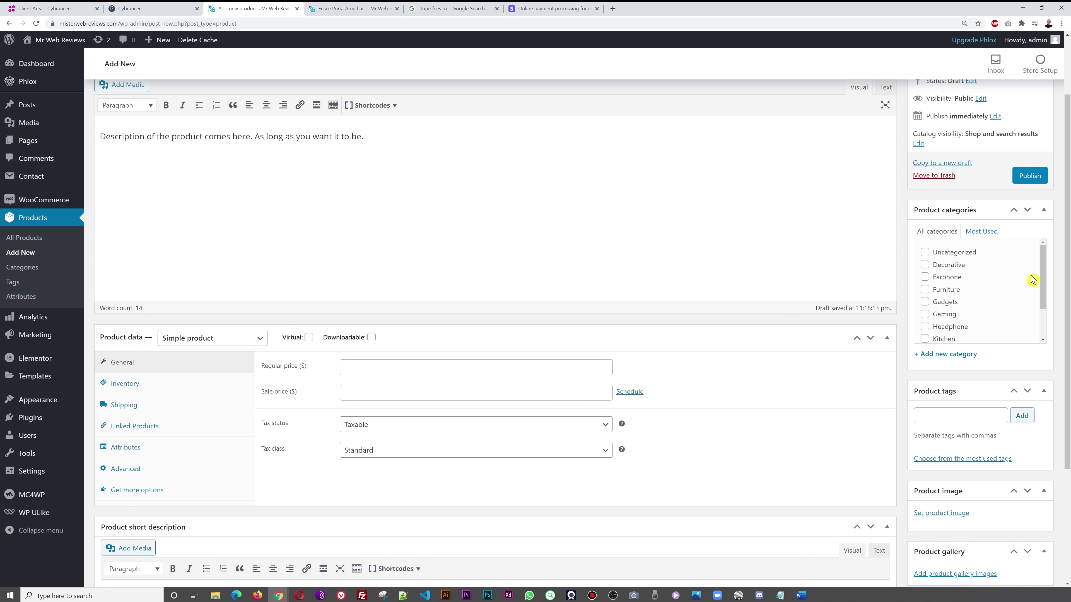
- Tick the Furniture, Kitchen and Sofa product categories
left_click(926, 290)
left_click_drag(1043, 288, 1044, 303)
left_click(924, 300)
left_click(924, 325)
scroll(1045, 324, "up", 2)
scroll(1043, 310, "down", 2)
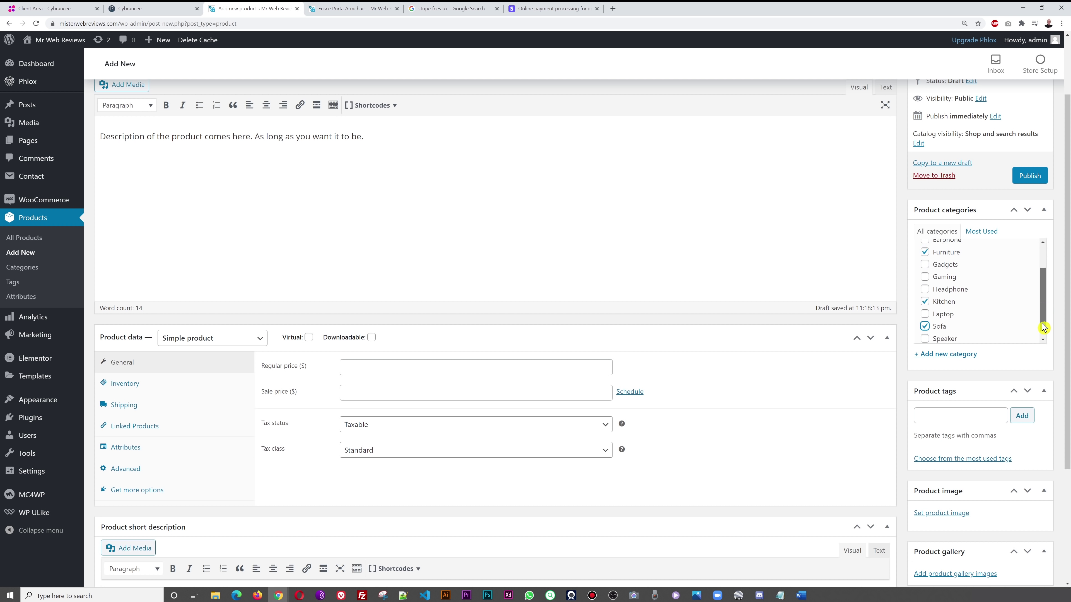
scroll(806, 327, "down", 2)
- Enter 199 as the regular price and 150 as the sale price in the General tab
left_click(590, 281)
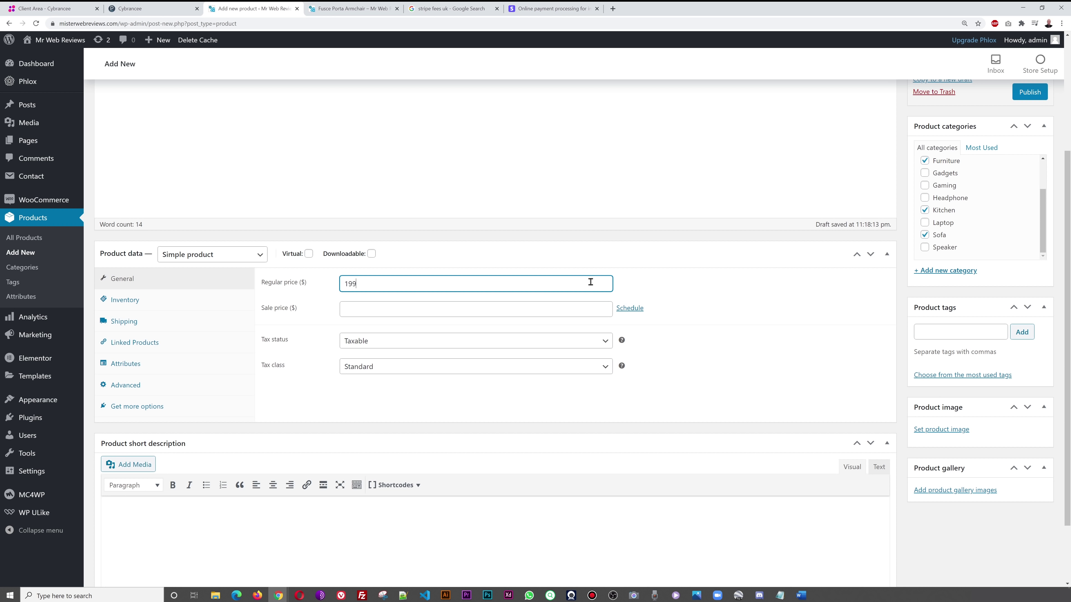
left_click(756, 305)
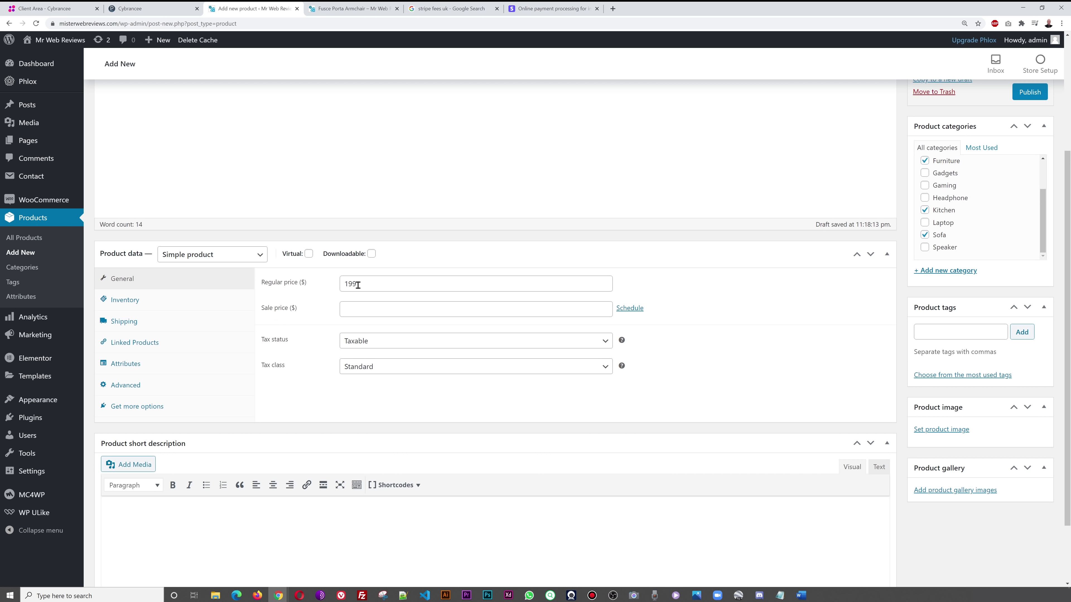
left_click(373, 309)
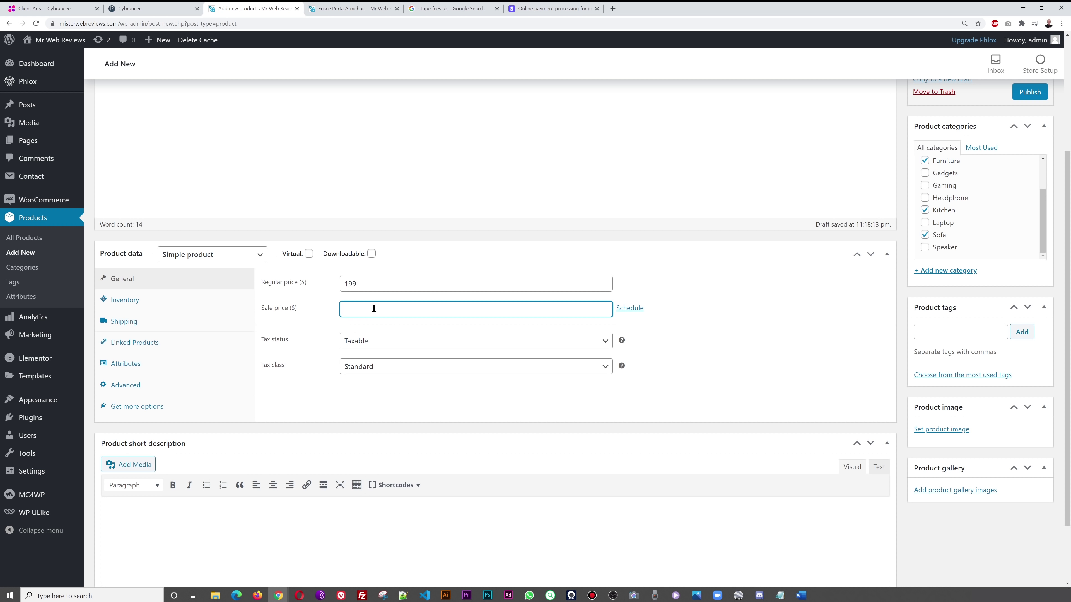
left_click(779, 352)
scroll(792, 347, "down", 1)
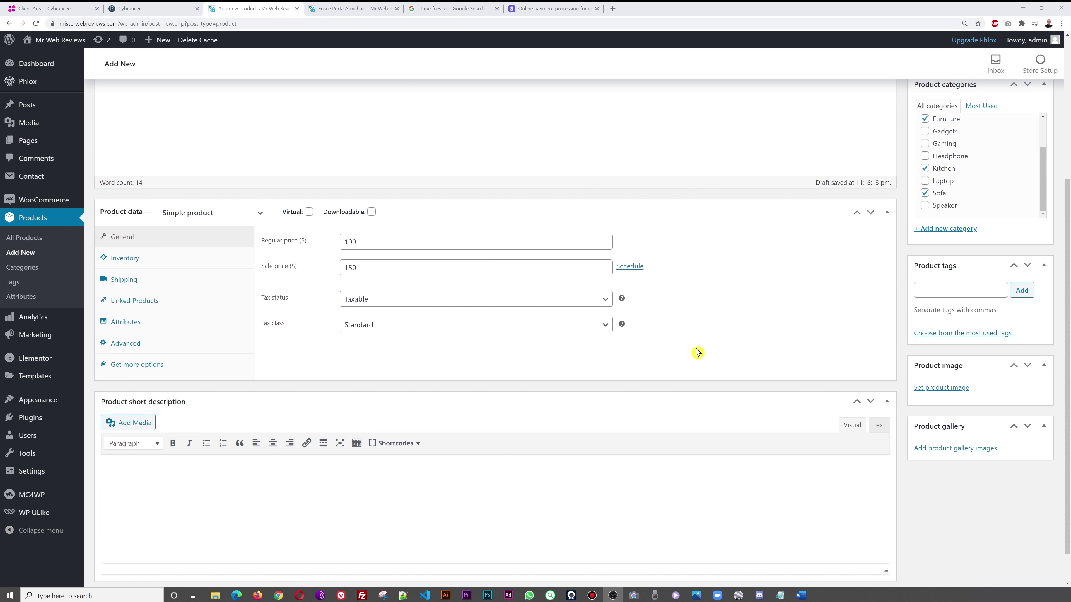
- Enable Manage stock with quantity 120, backorders Do not allow, and low stock threshold 10
left_click(131, 265)
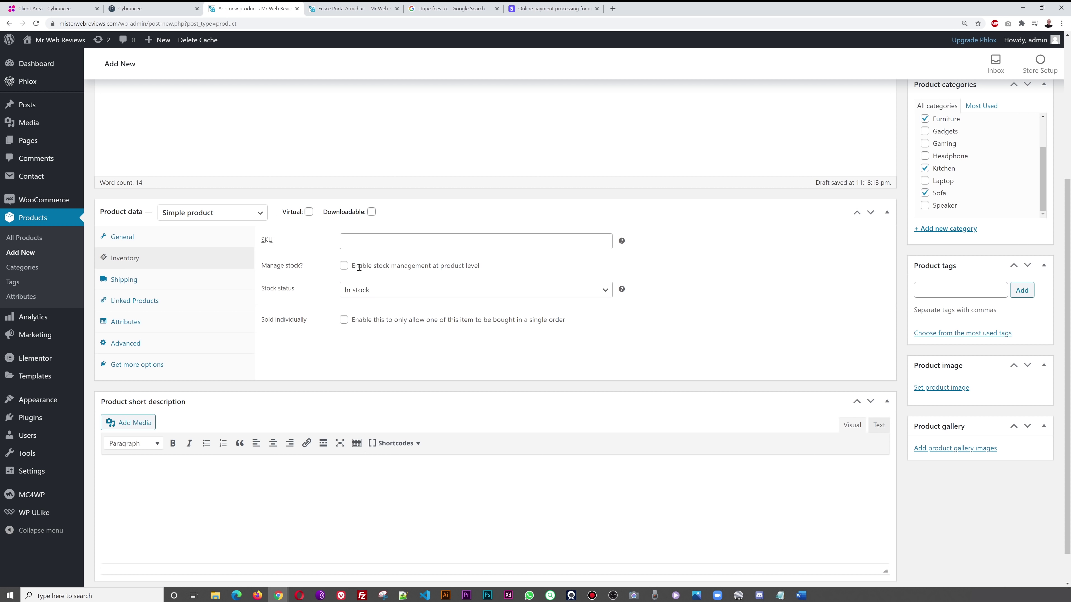
left_click(343, 266)
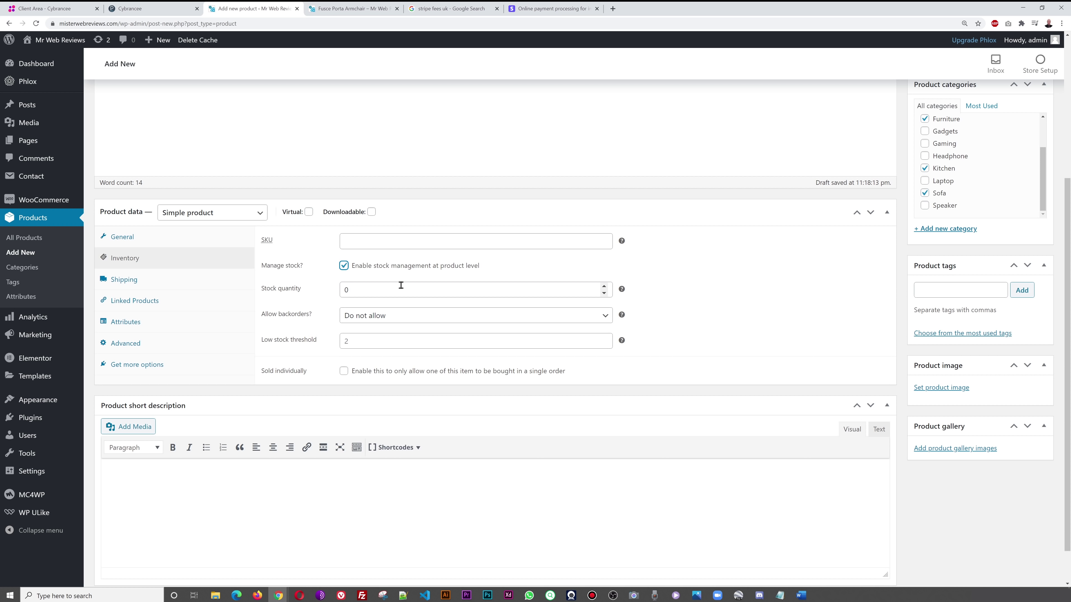
double_click(344, 290)
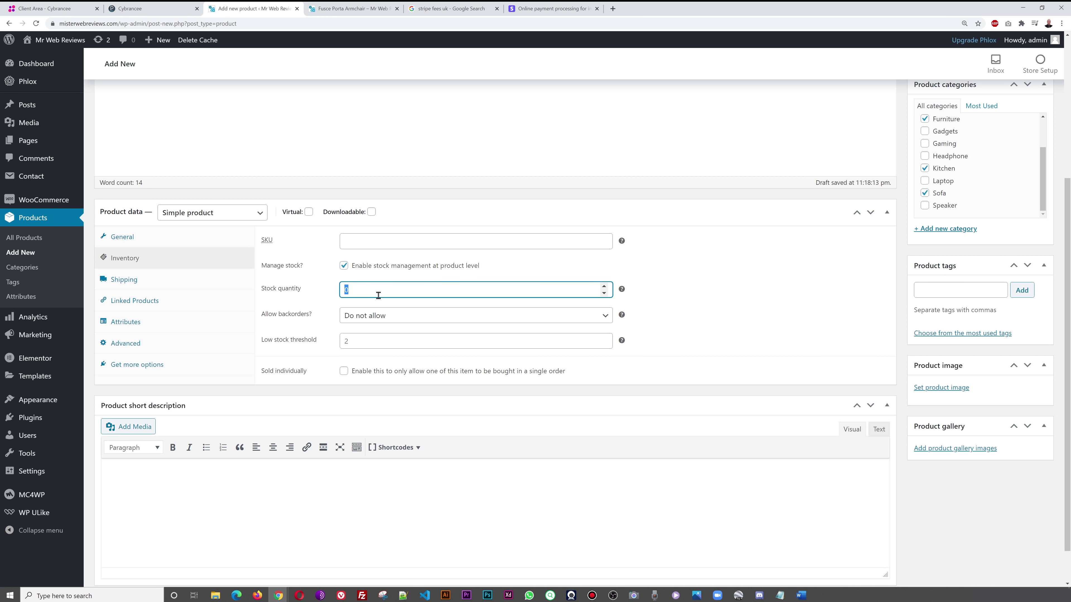
left_click(743, 287)
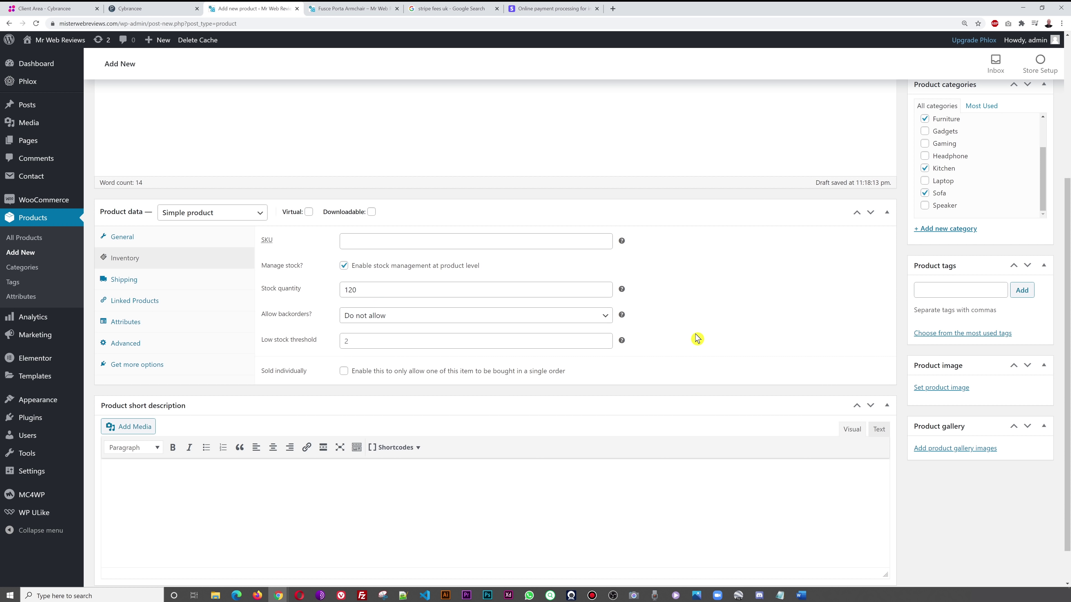
left_click(601, 317)
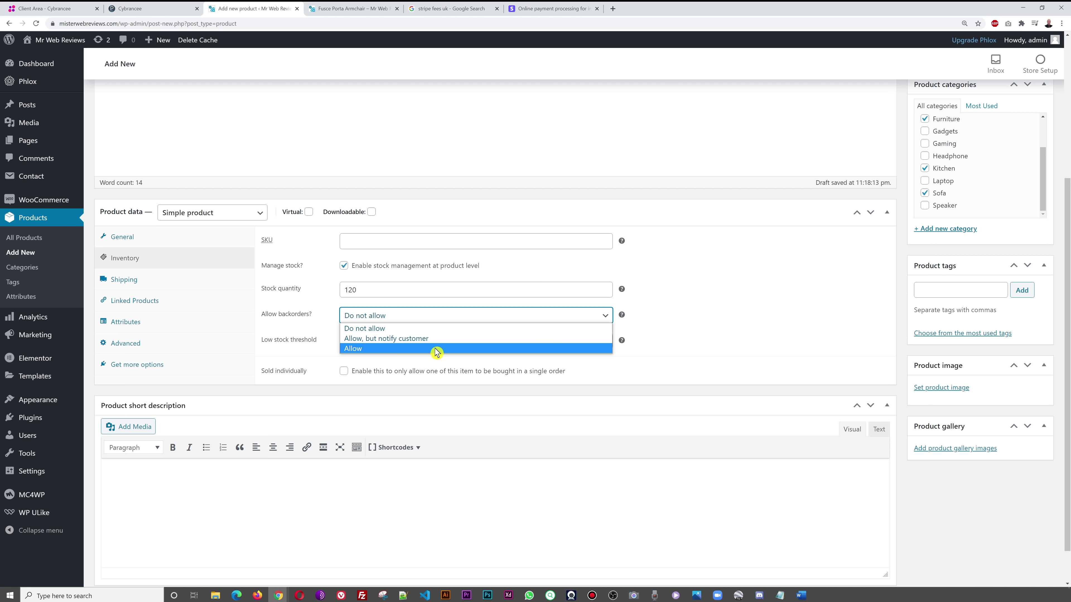
left_click(719, 315)
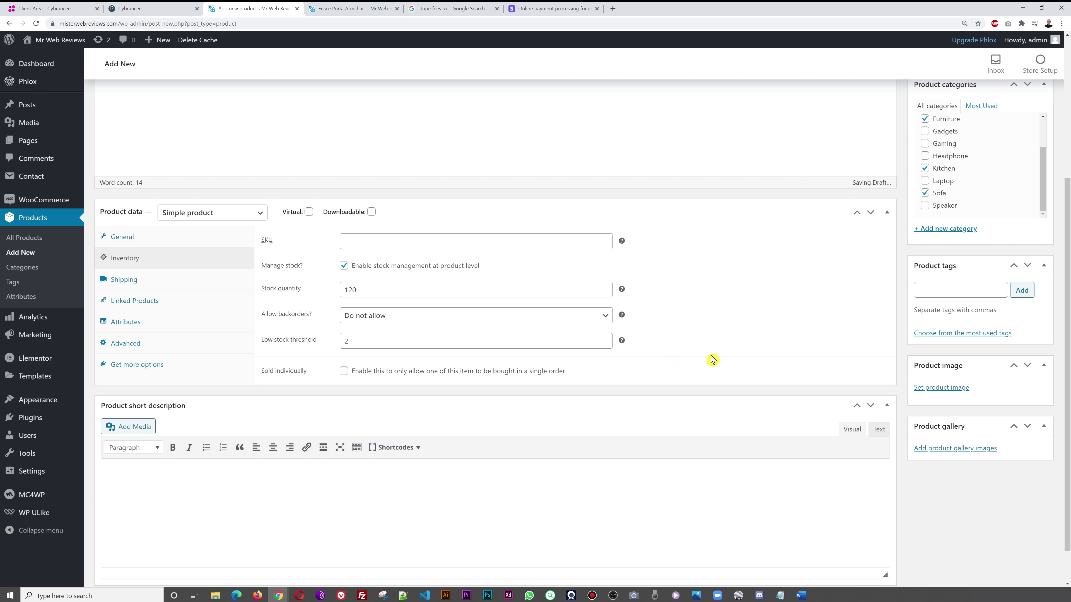
left_click(552, 346)
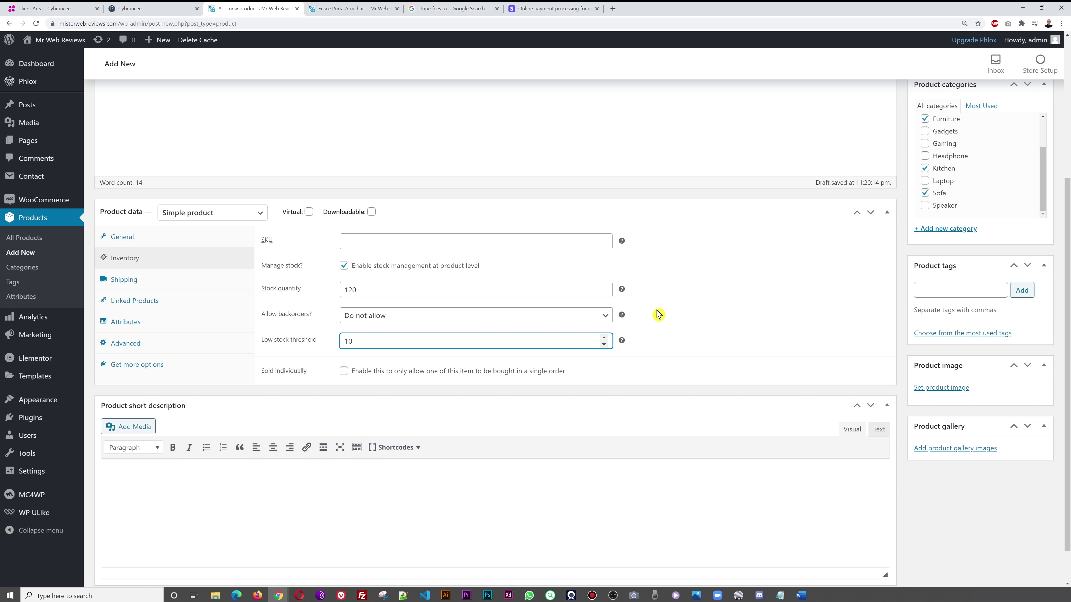
left_click(675, 323)
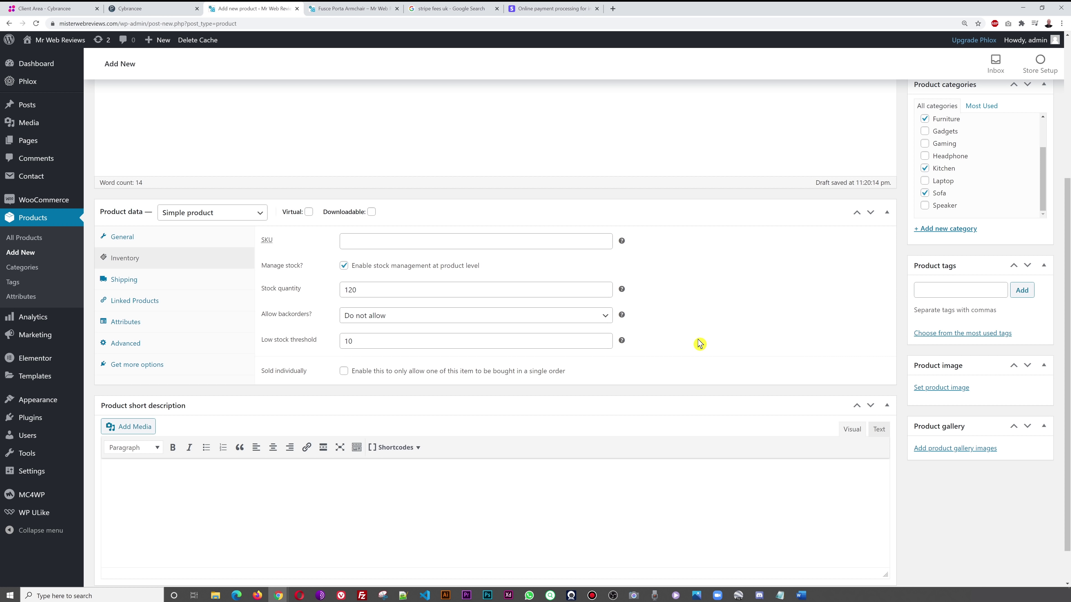
- Enter shipping weight 25 with length 60, width 80 and height 140 in the Shipping tab
left_click(122, 280)
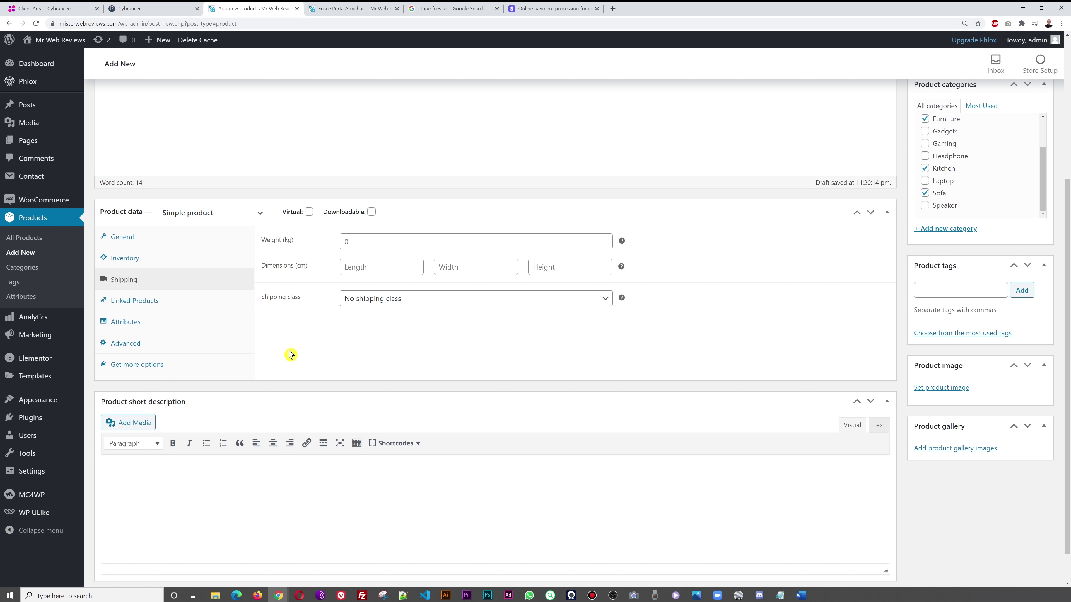
left_click(344, 243)
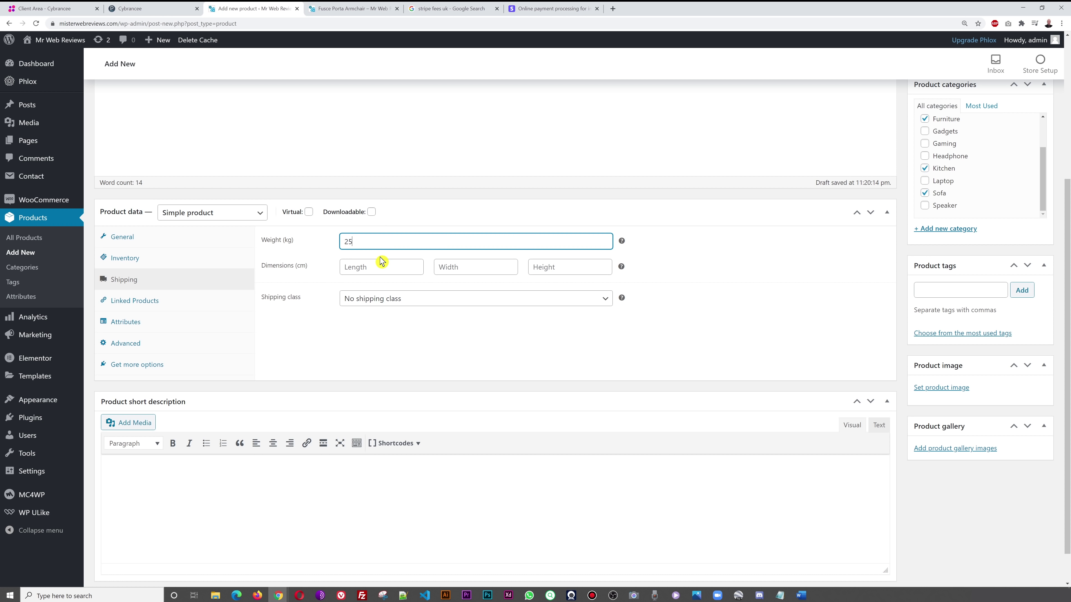
left_click(383, 271)
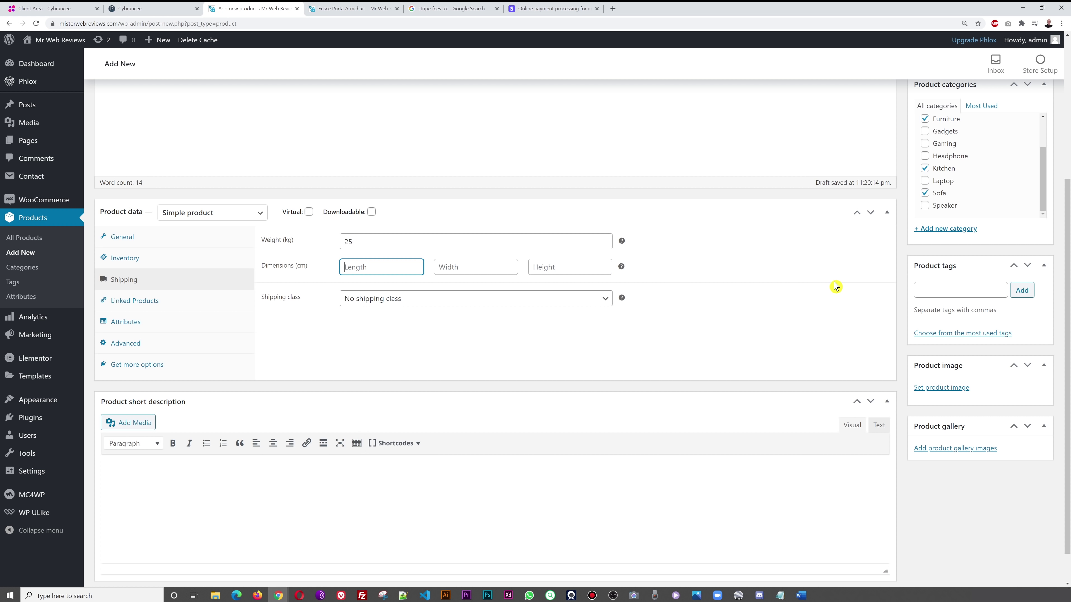
key("Tab")
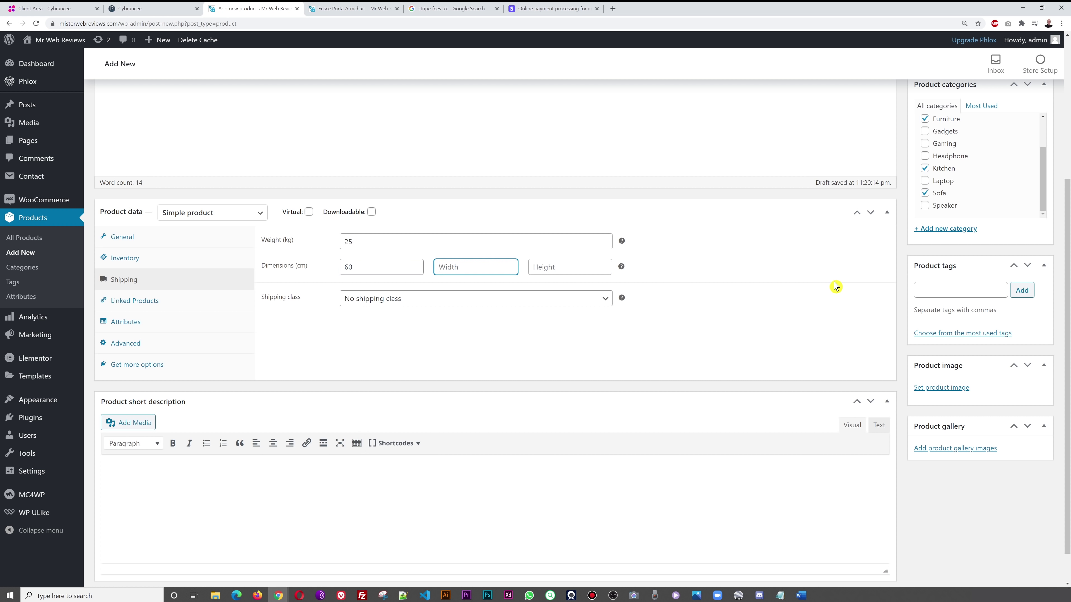
type("80")
key("Tab")
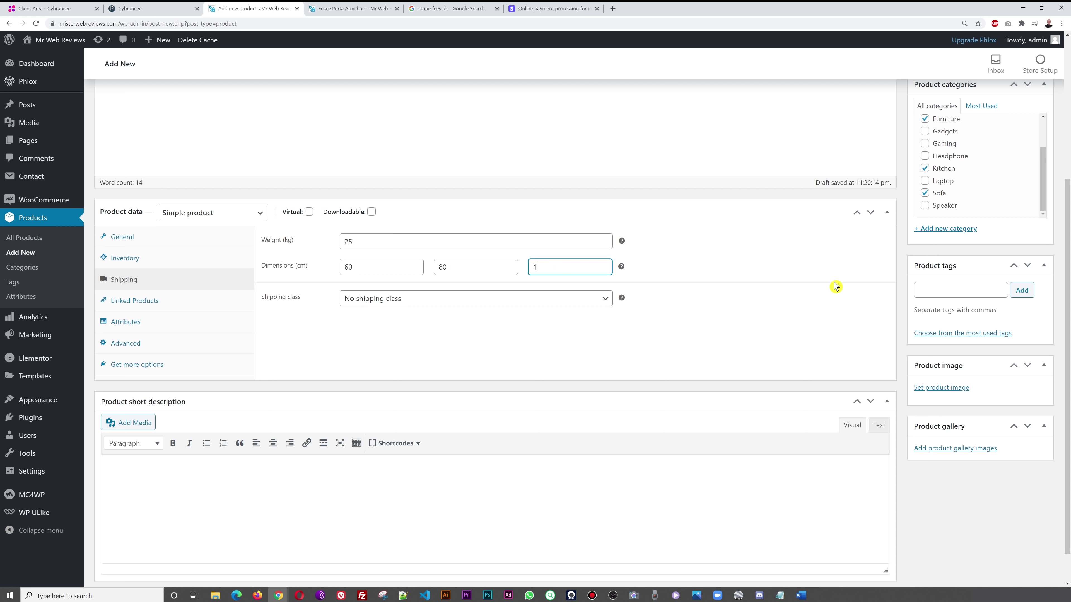
type("140")
left_click(767, 291)
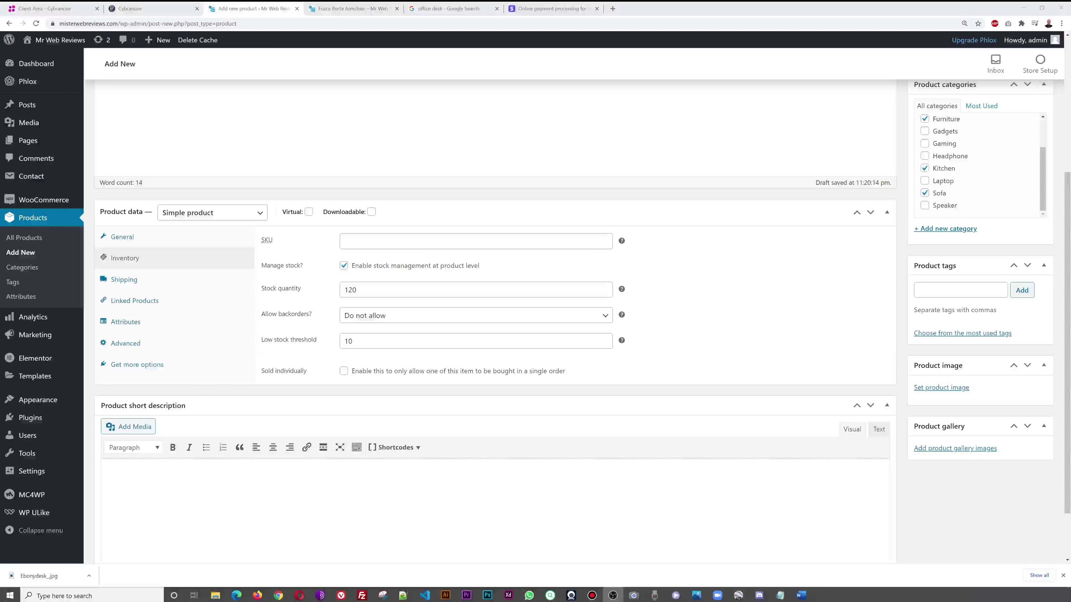
- Upload Ebonydesk_.jpg and set it as the product image
left_click(948, 387)
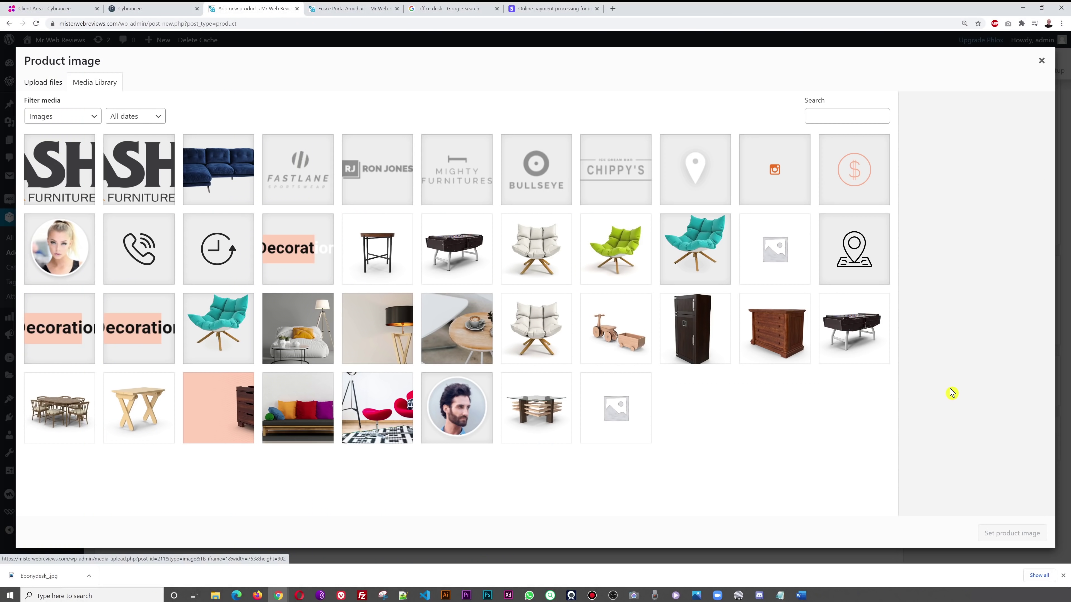
left_click(46, 85)
left_click(547, 277)
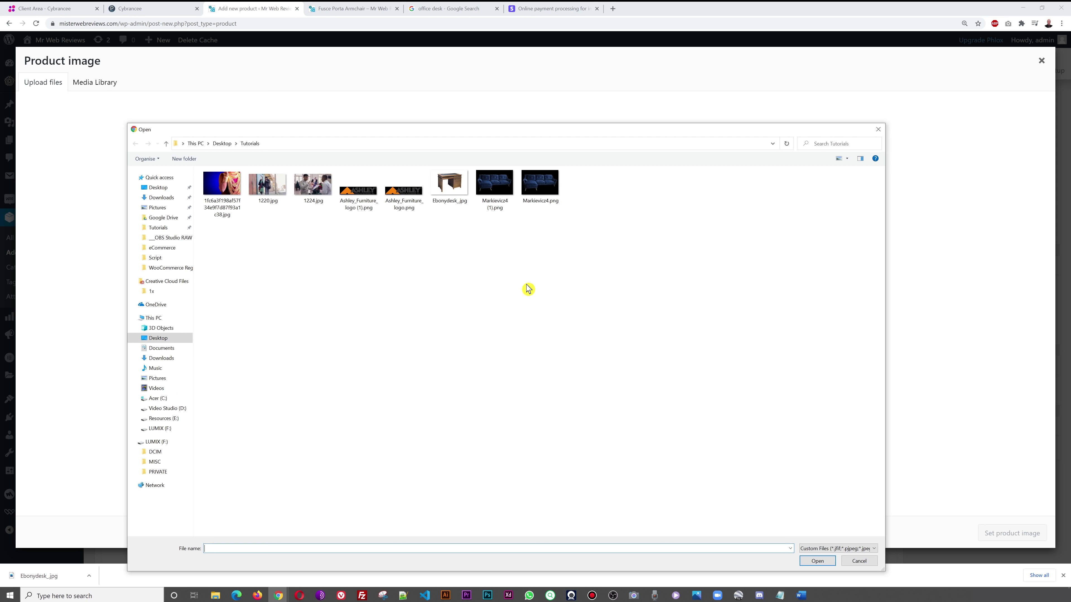
left_click(455, 203)
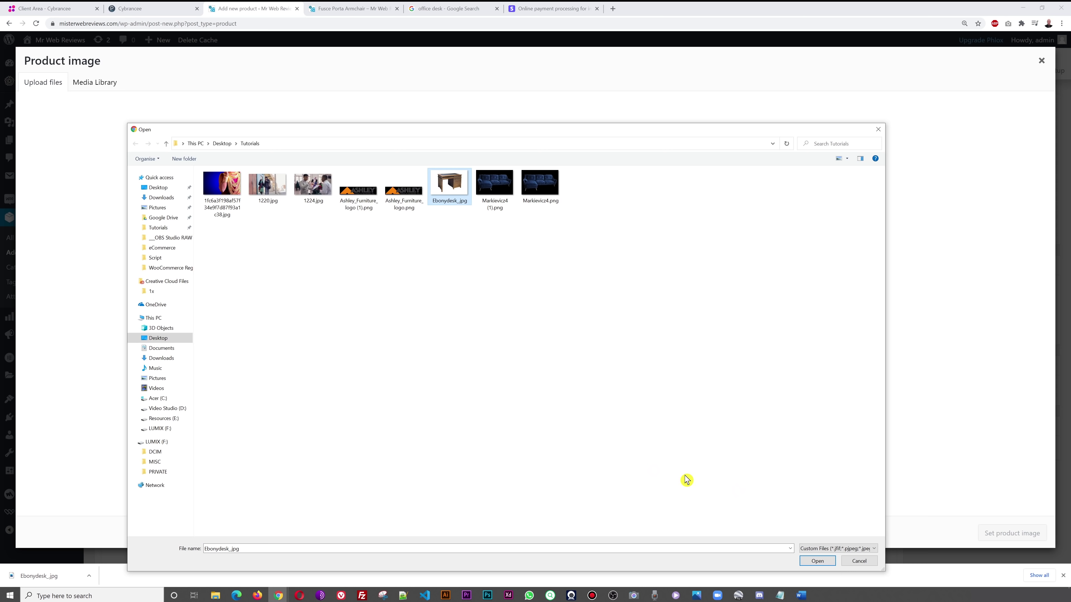
left_click(817, 560)
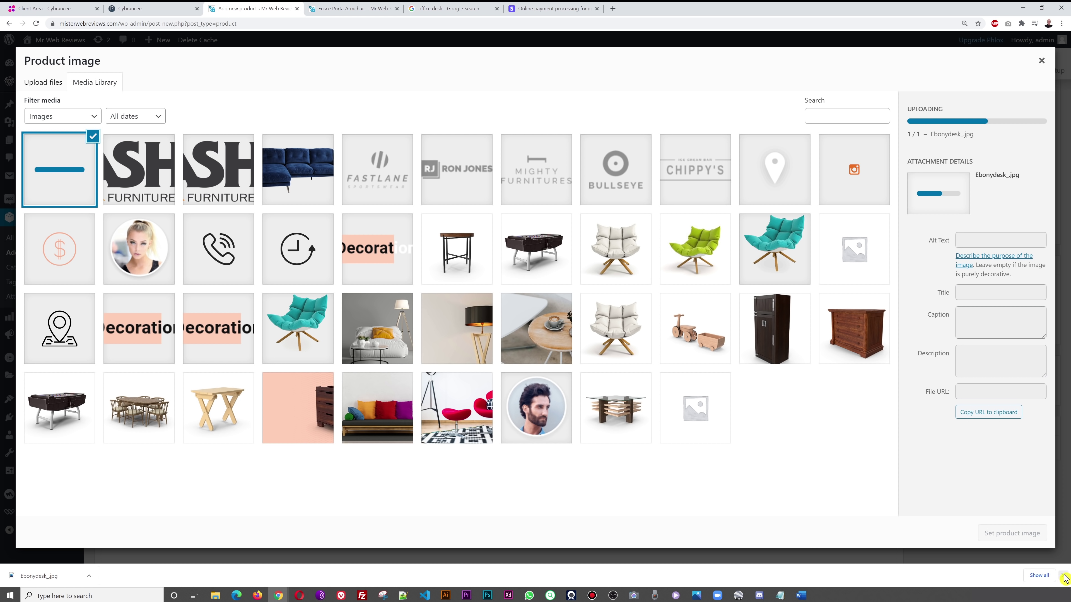
left_click(1060, 579)
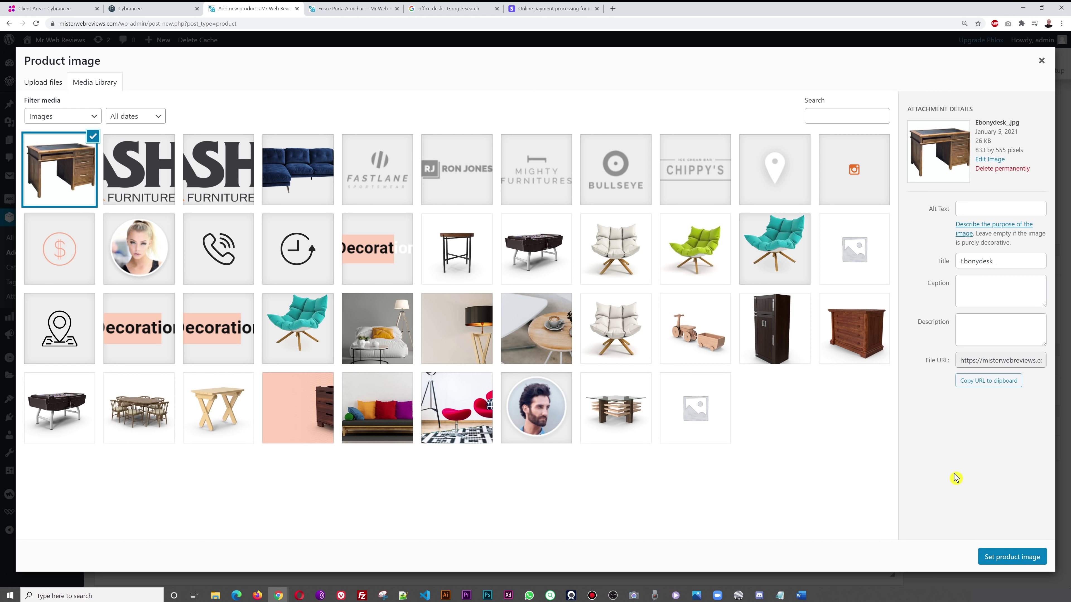
left_click(1016, 558)
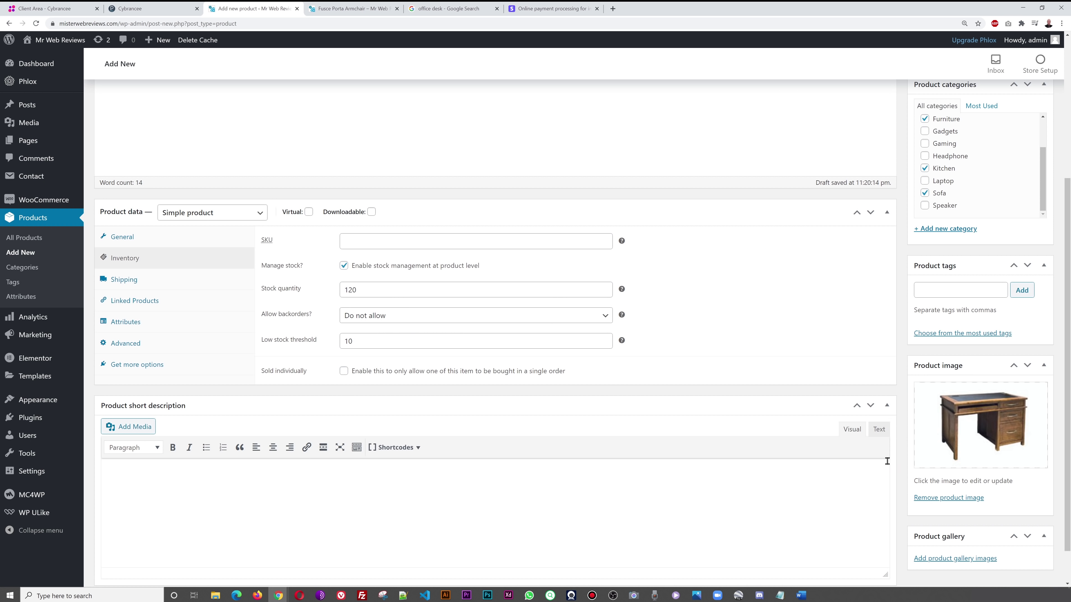
- Add the wooden dresser, foosball table and wooden folding table pictures to the product gallery
scroll(879, 482, "down", 1)
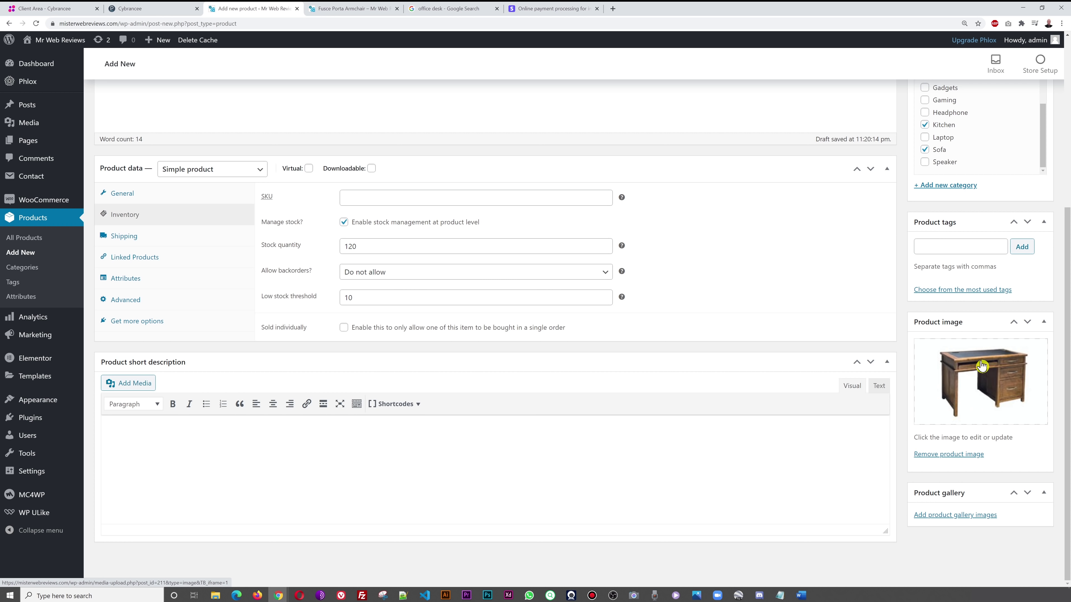
left_click(962, 518)
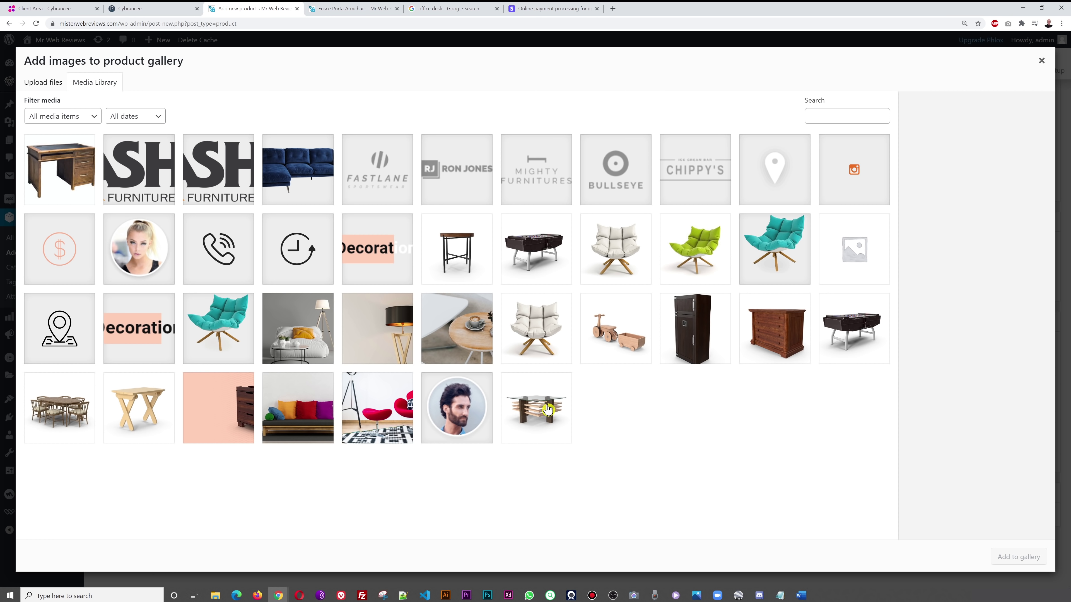
left_click(615, 342)
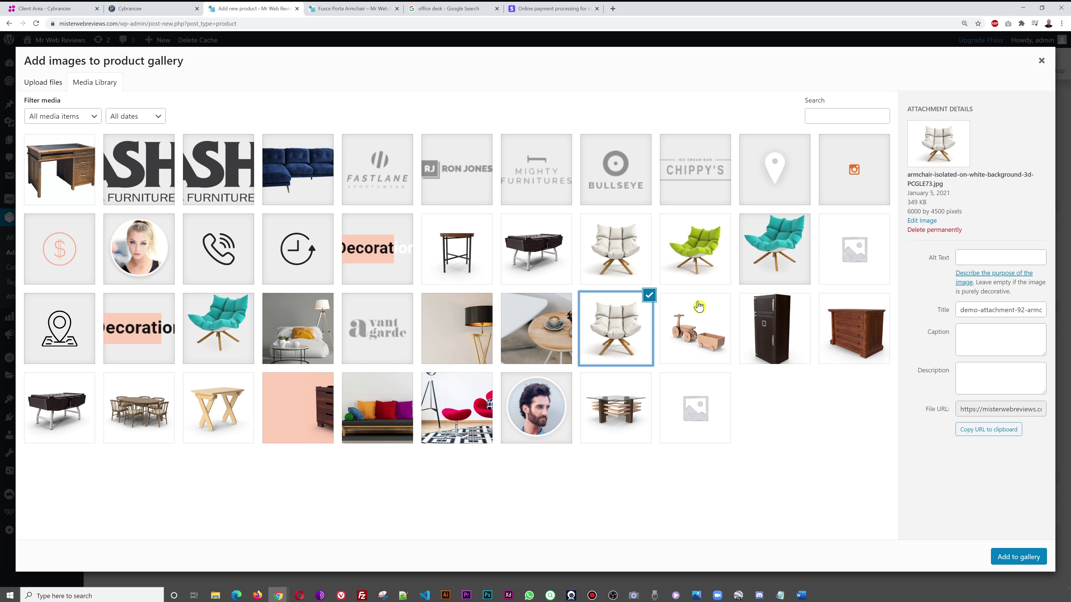
left_click(847, 348)
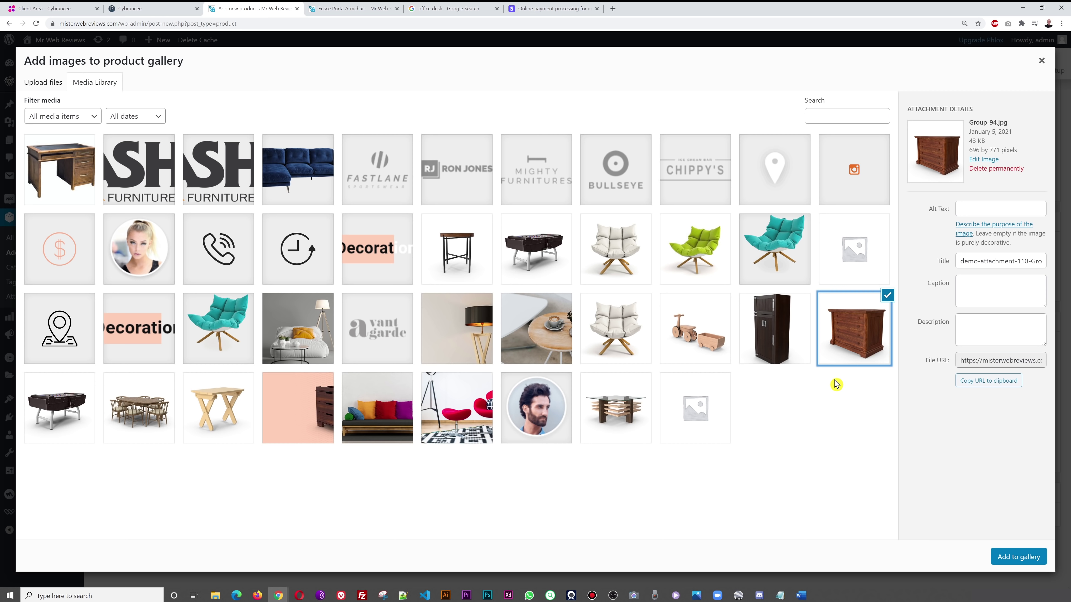
left_click(82, 431)
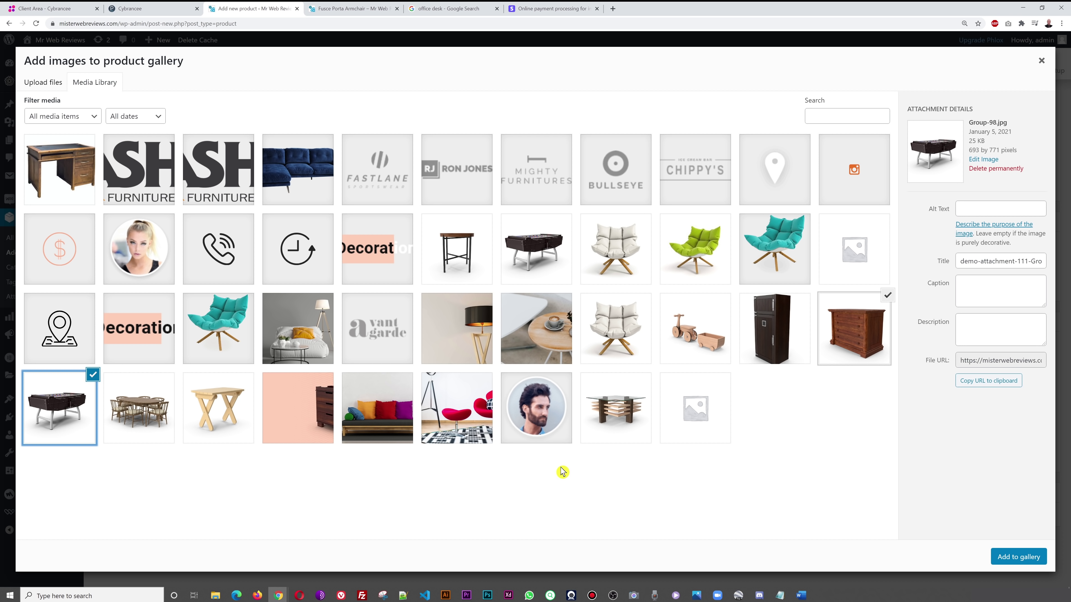
left_click(207, 426)
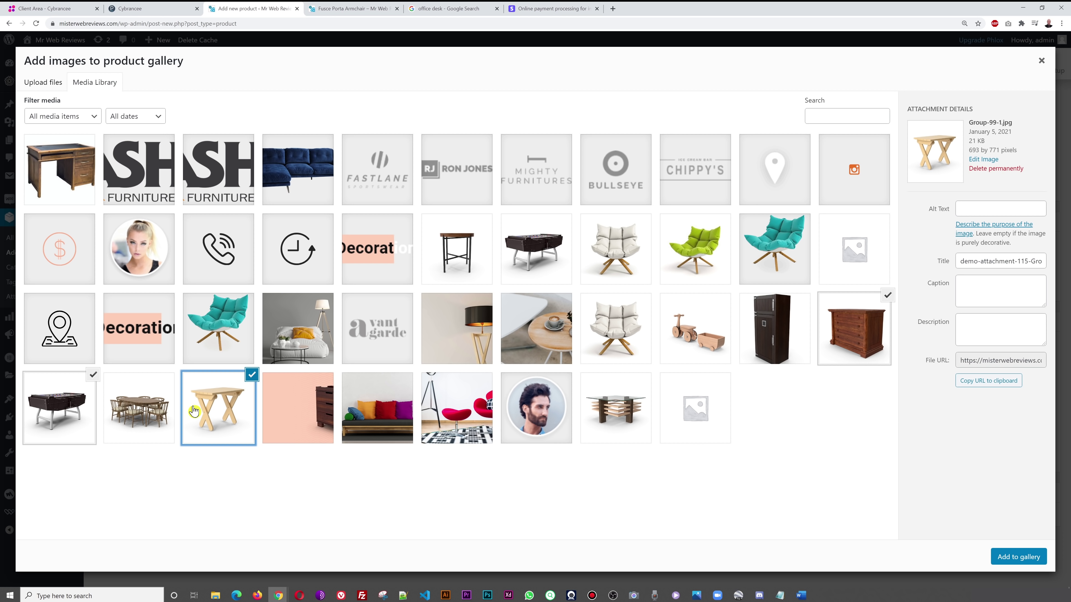
left_click(1020, 559)
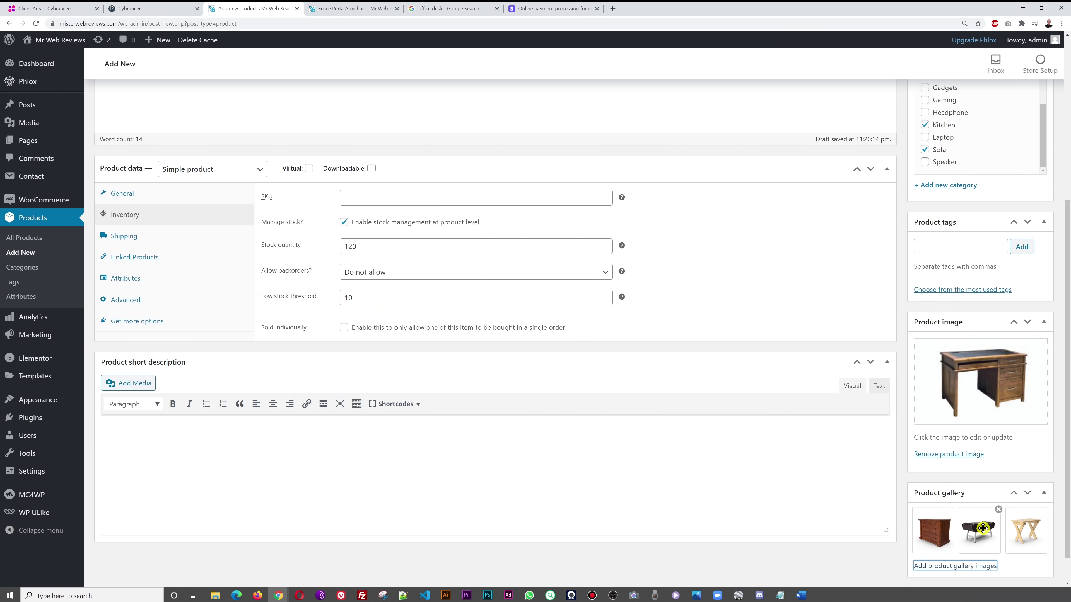
- Publish Test Product and open its preview in a new browser tab
scroll(831, 536, "up", 5)
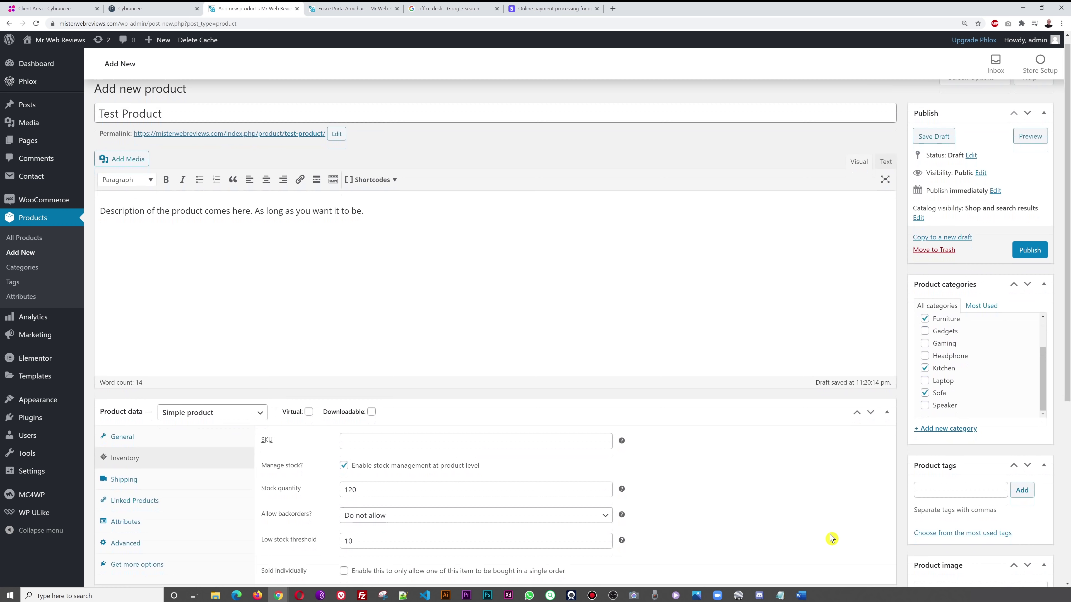
left_click(1032, 264)
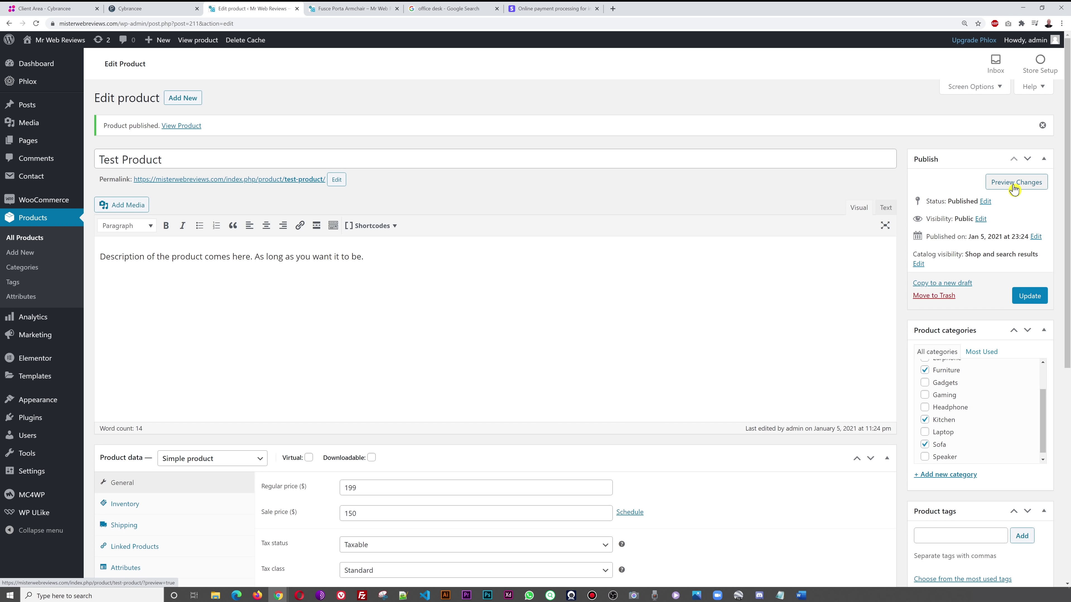
right_click(1015, 188)
left_click(1011, 193)
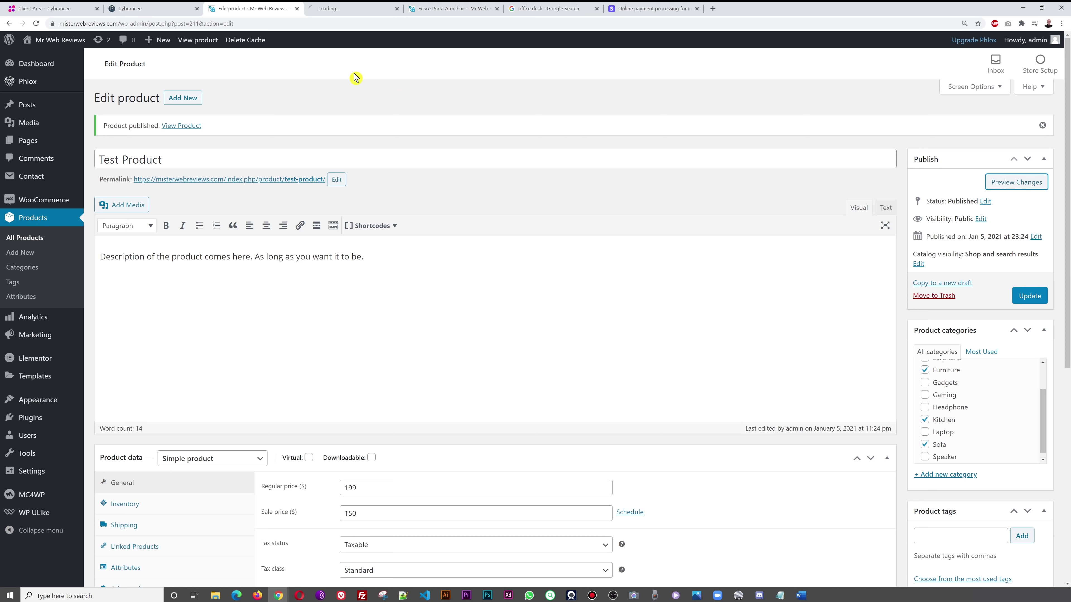
left_click(340, 10)
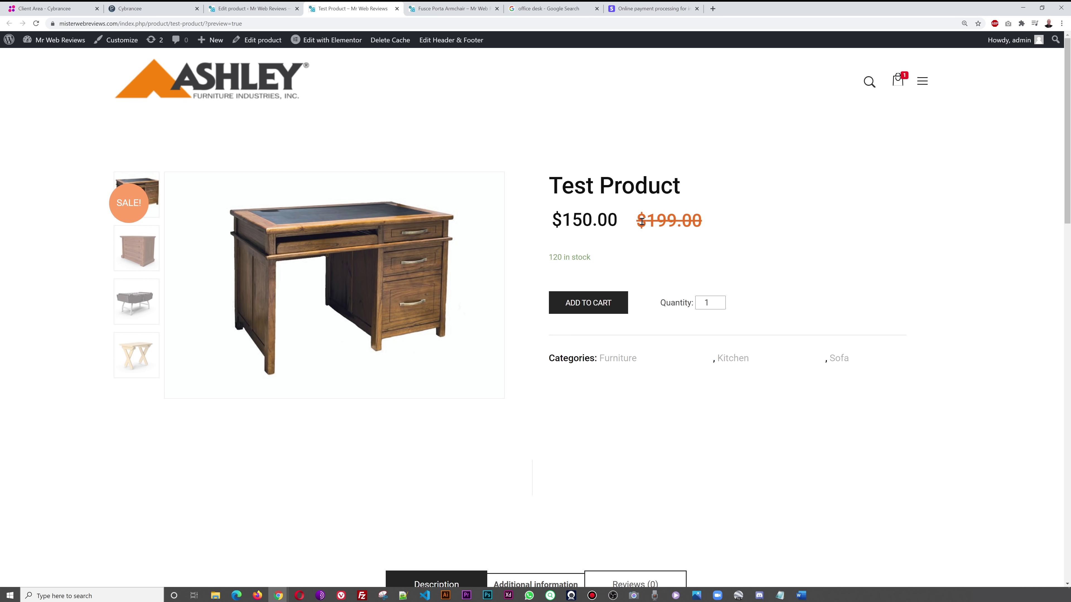
left_click(262, 10)
- Compare the preview's $150.00 sale price against the prices entered in the editor
scroll(435, 414, "down", 1)
scroll(434, 414, "down", 3)
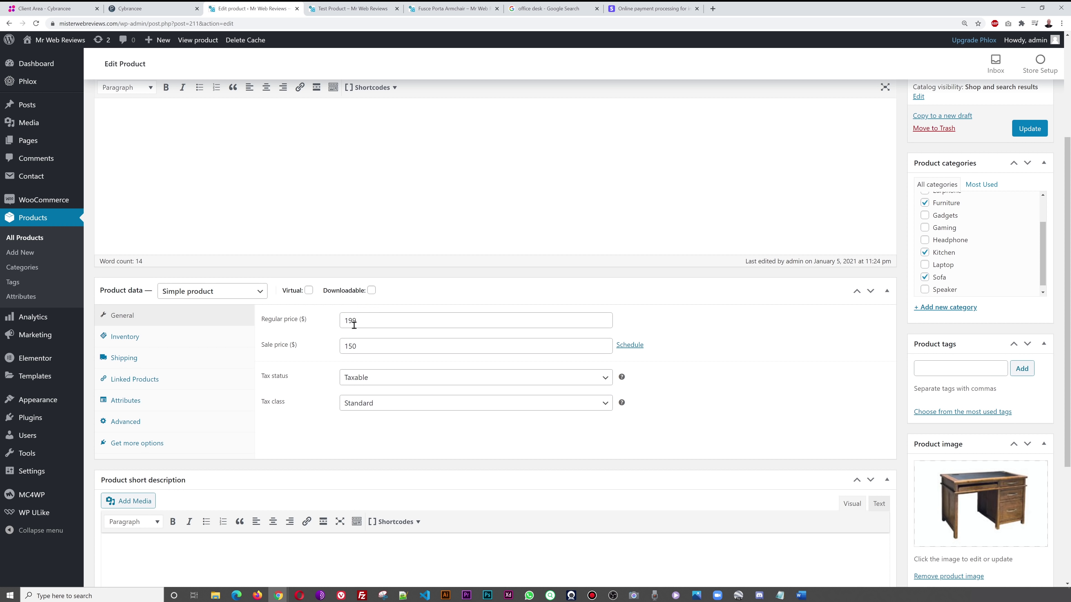
left_click(350, 8)
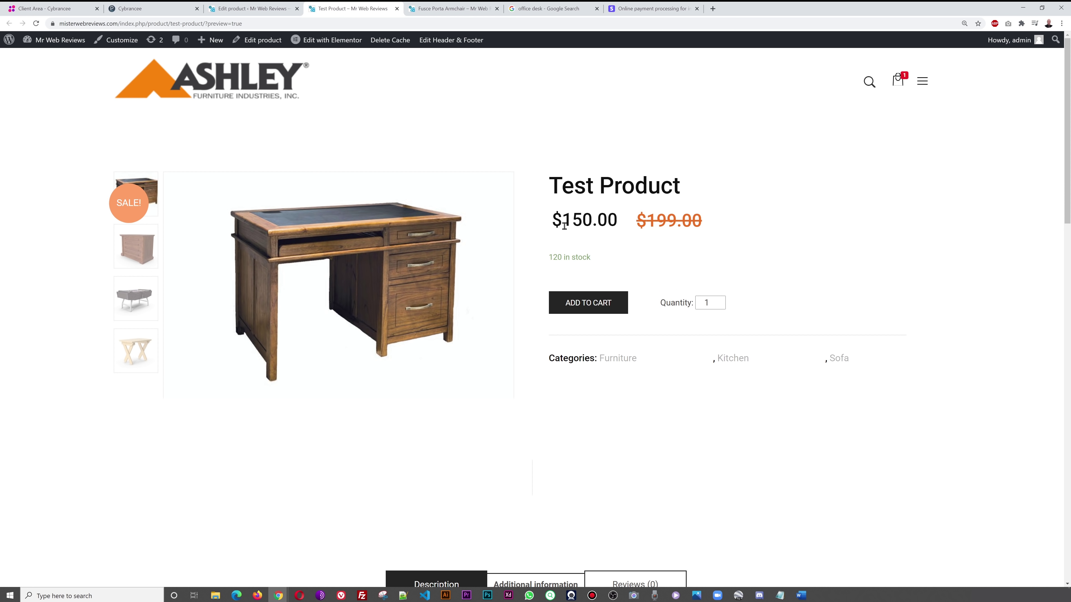
left_click_drag(555, 223, 603, 223)
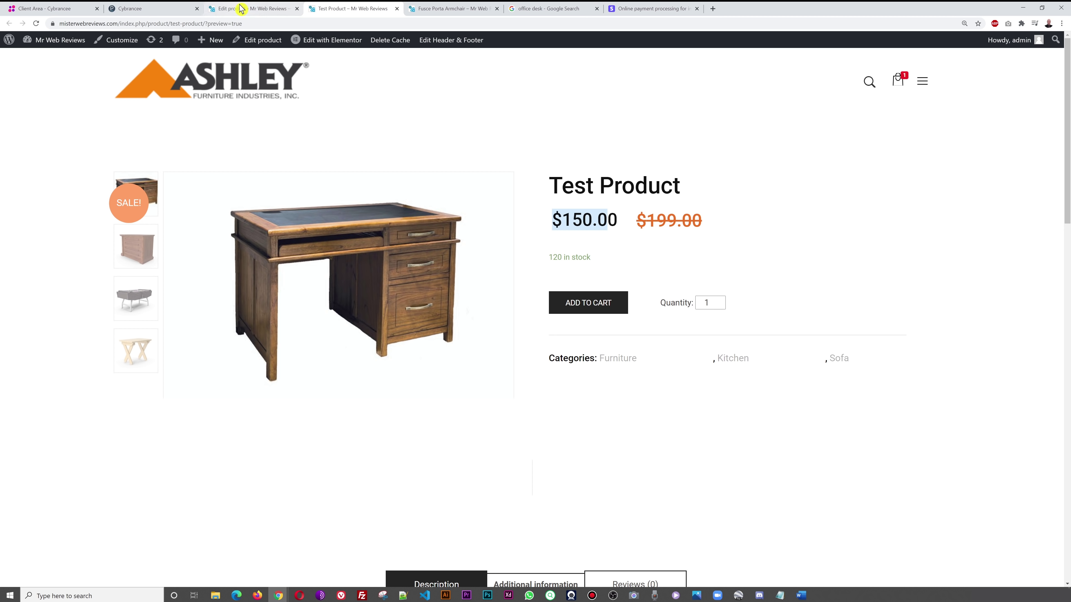
left_click(251, 9)
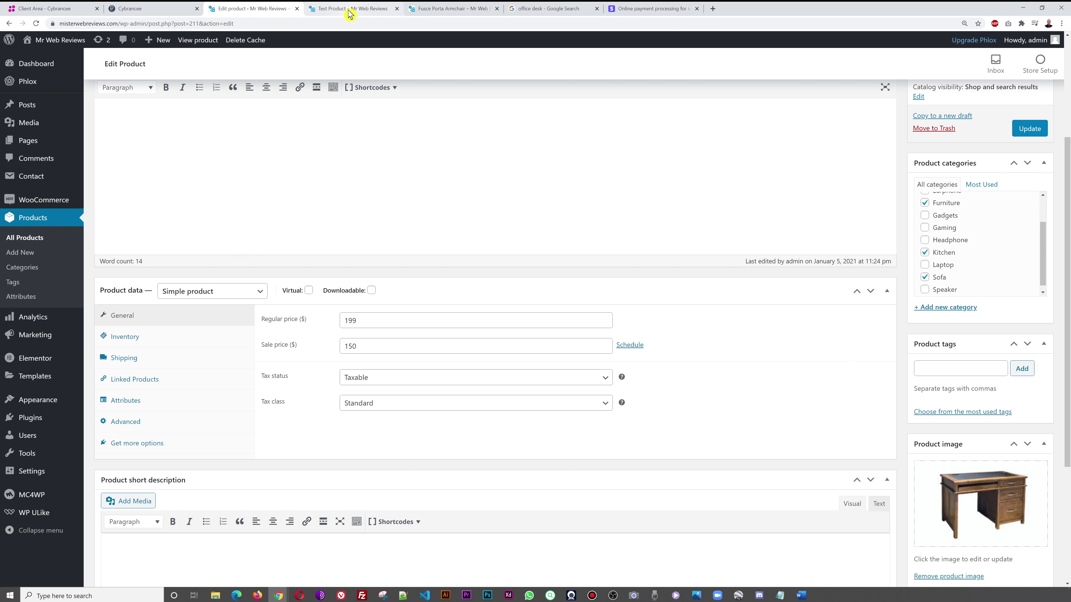
left_click(349, 9)
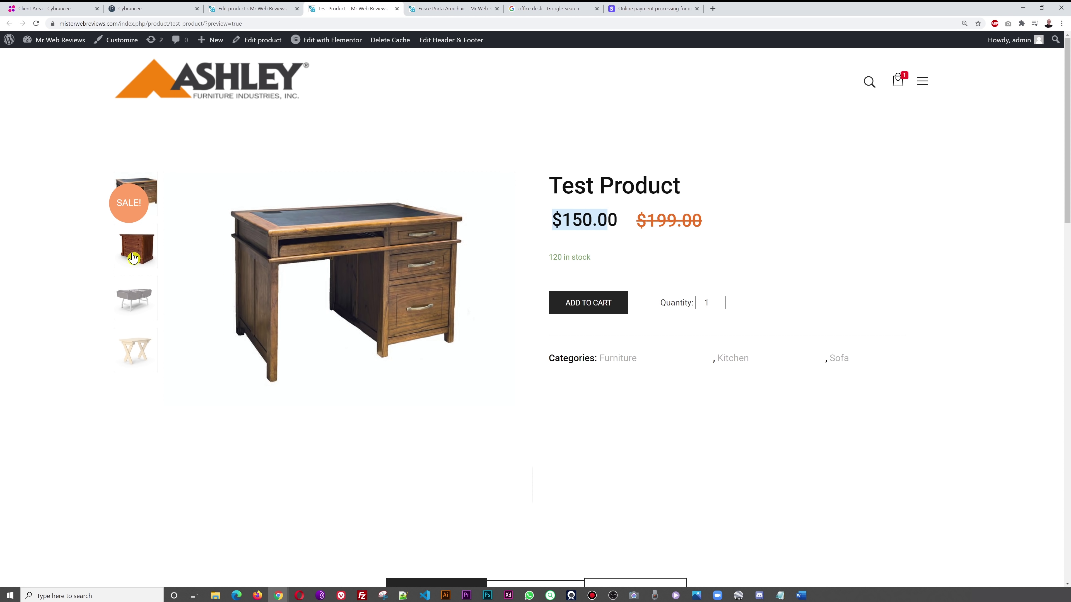
left_click(265, 8)
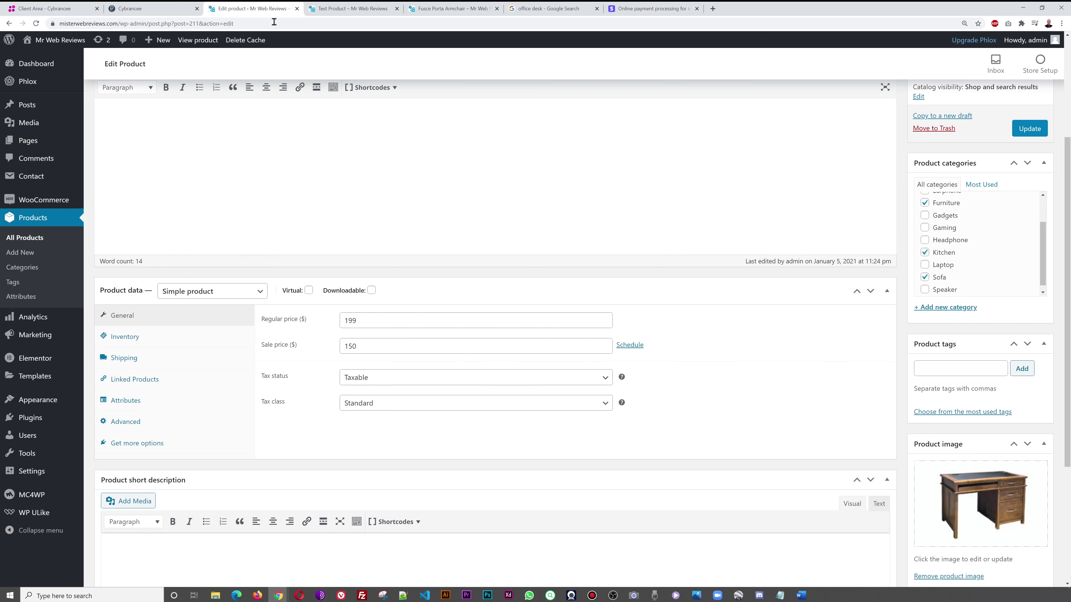
scroll(907, 426, "down", 5)
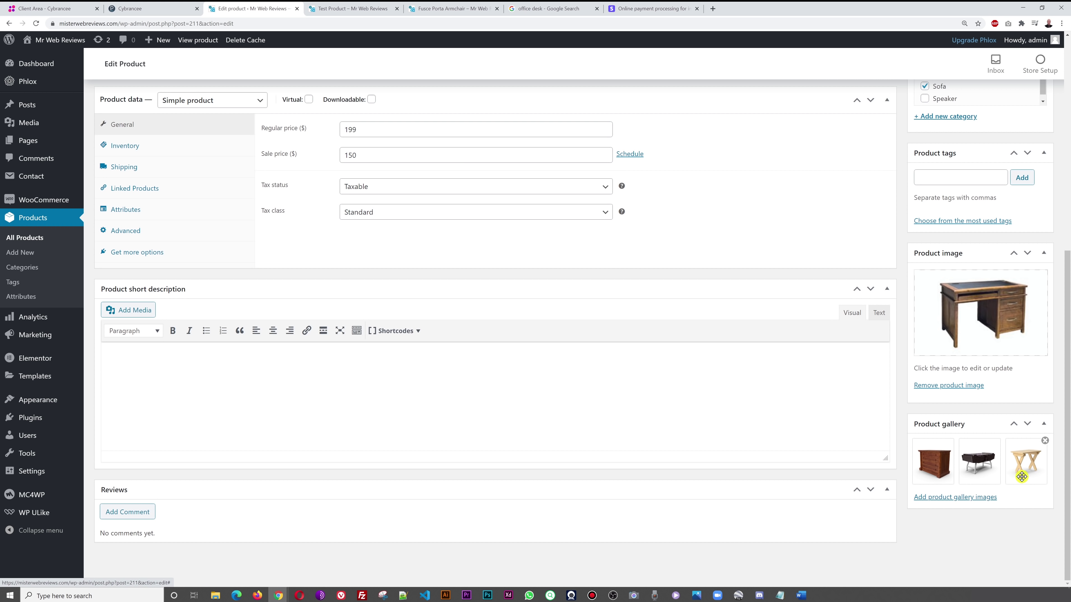
- View the dresser, foosball table, folding table and desk gallery images in the preview
left_click(352, 9)
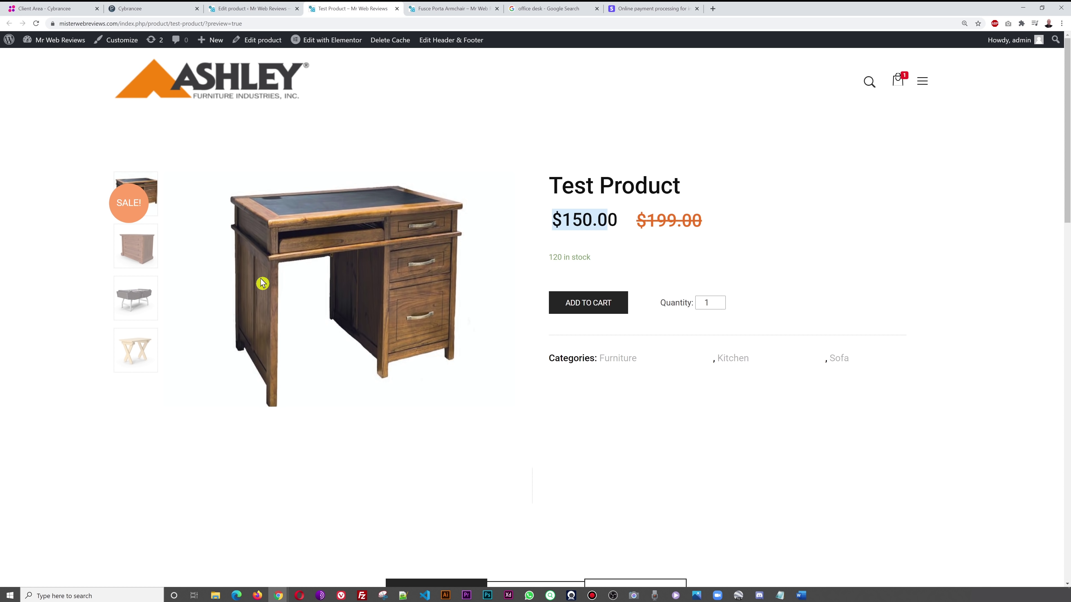
left_click(134, 257)
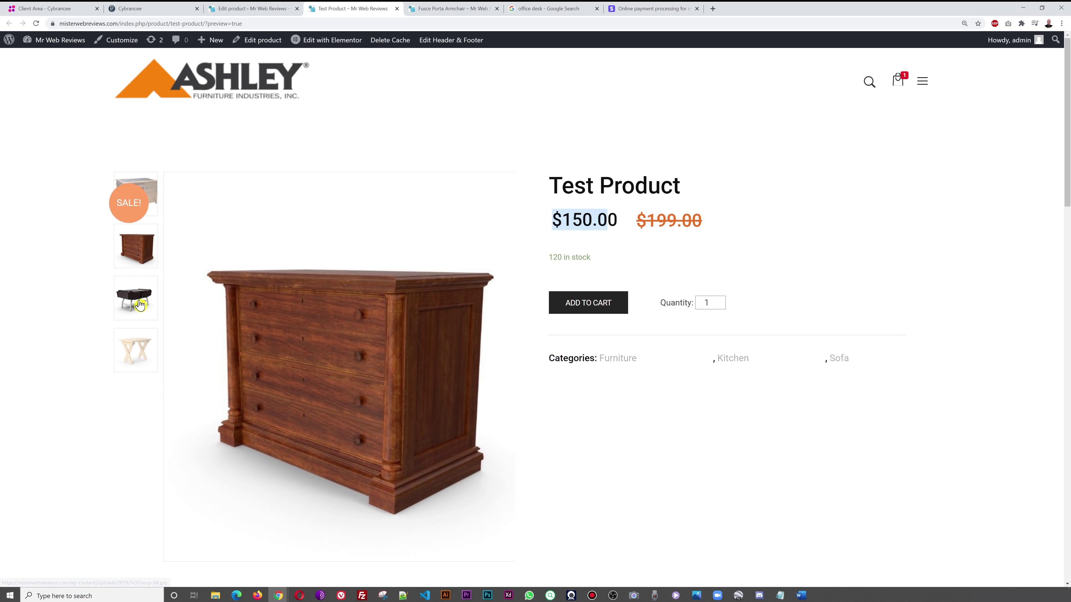
left_click(141, 305)
left_click(136, 353)
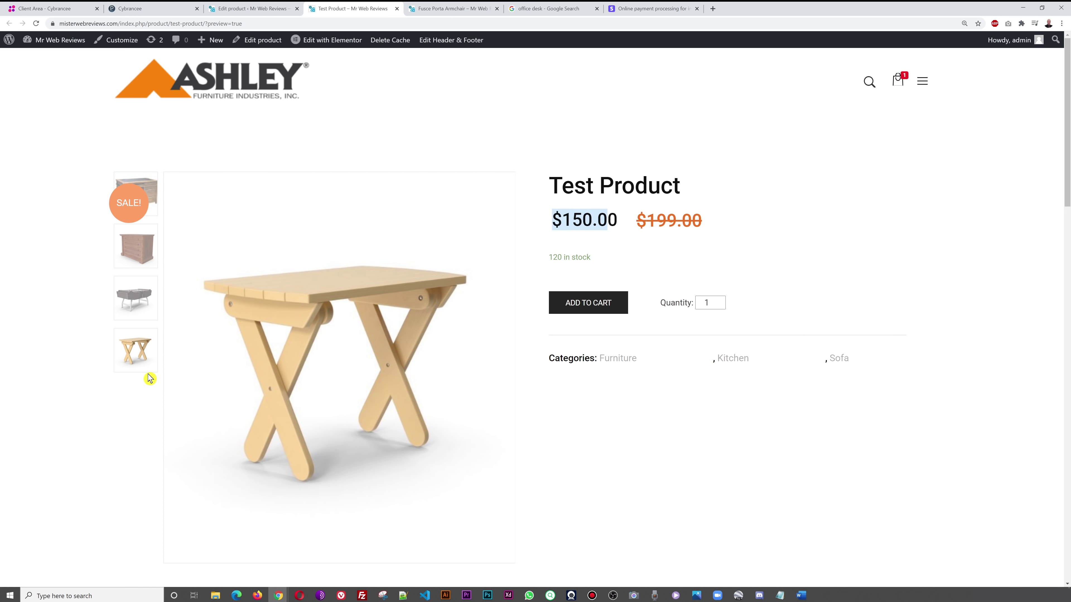
left_click(155, 185)
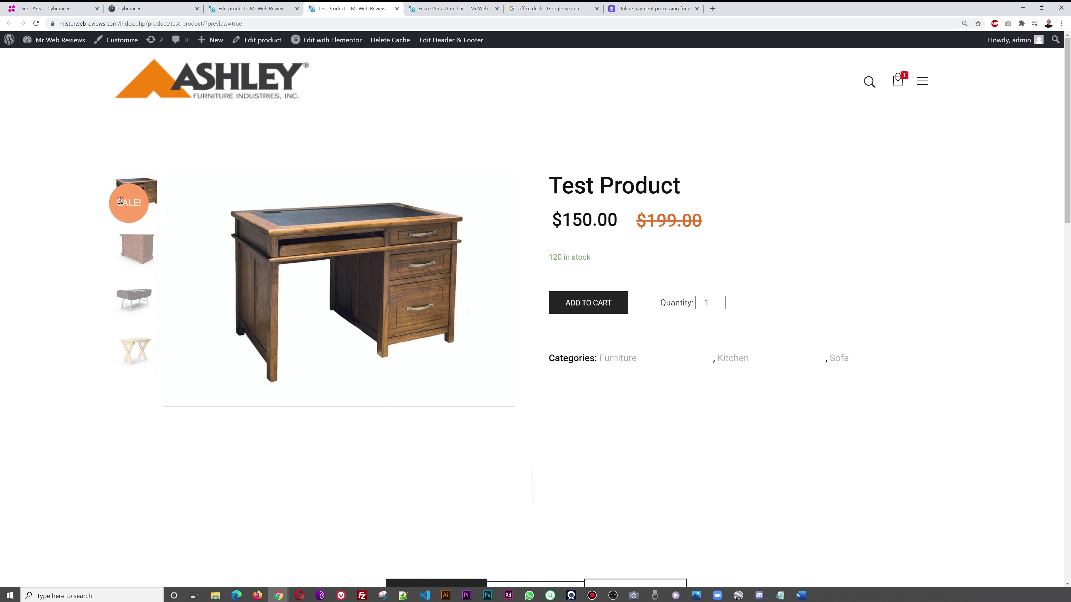
scroll(908, 292, "down", 4)
scroll(854, 317, "down", 6)
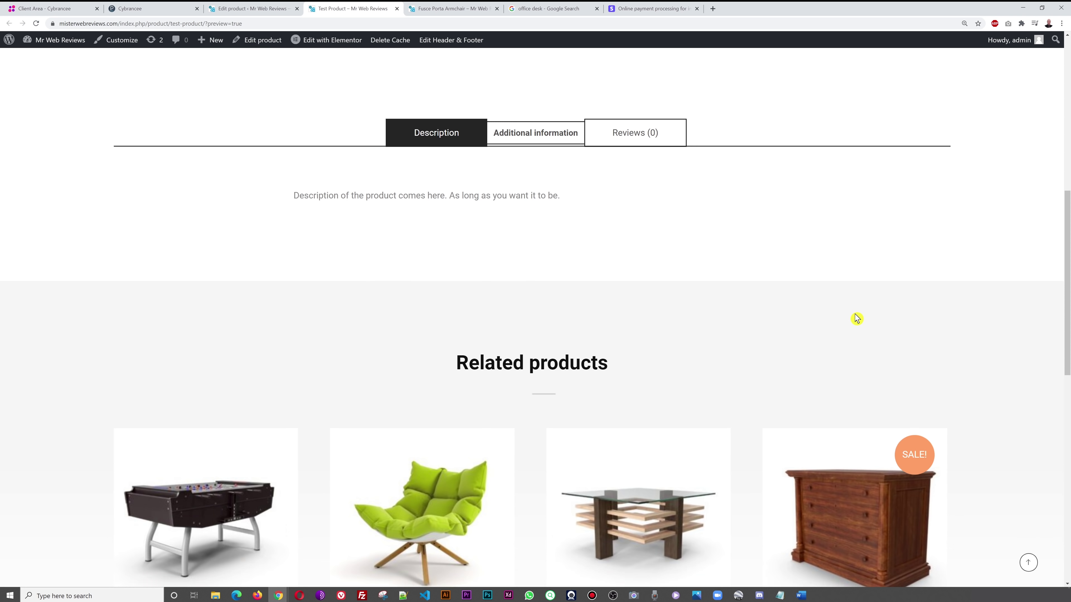
scroll(853, 316, "up", 11)
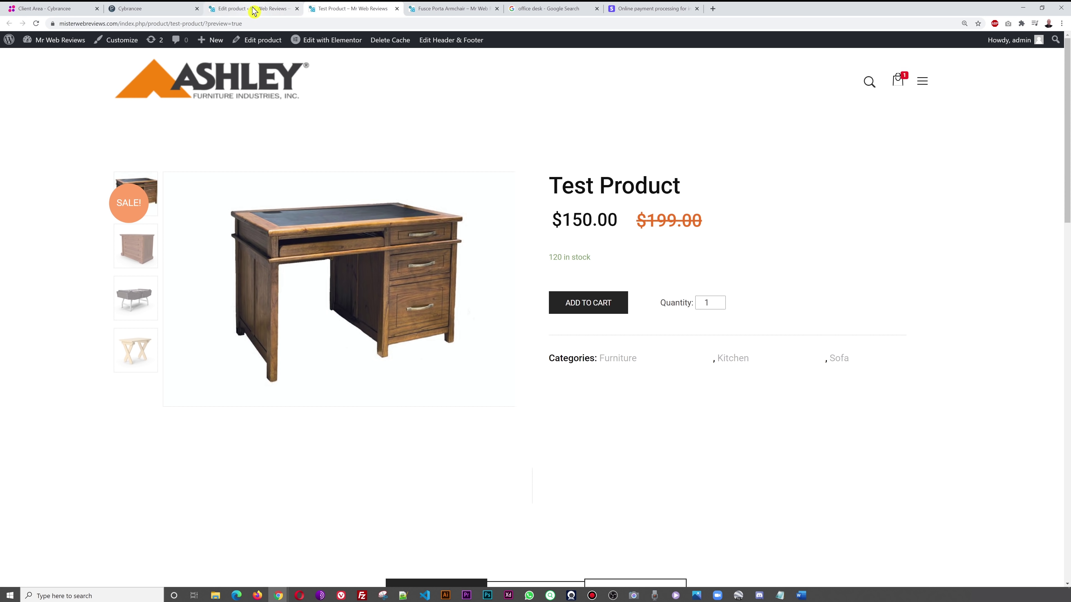
left_click(253, 9)
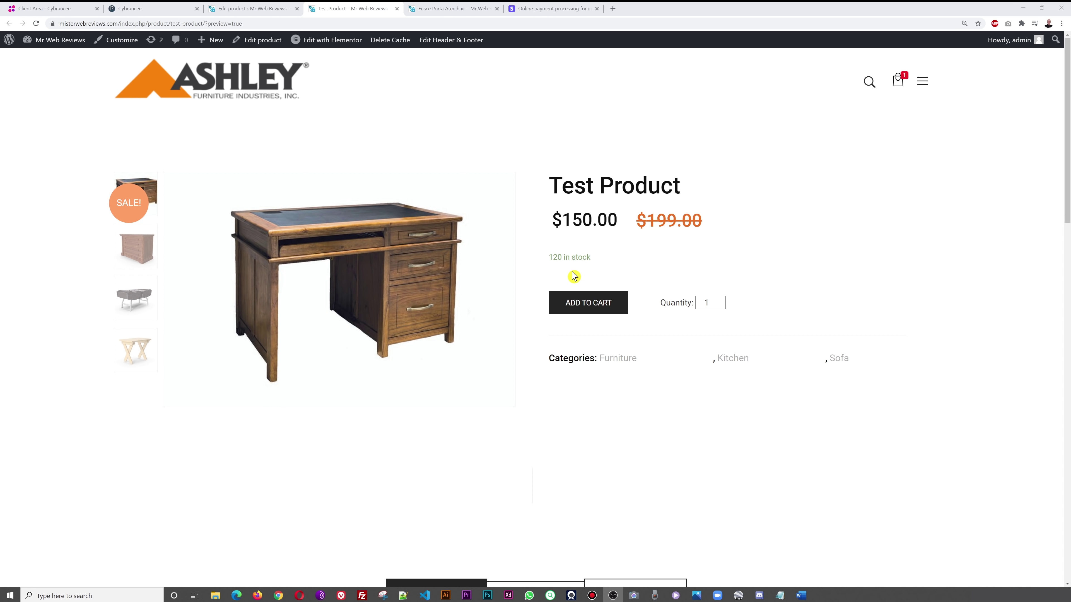
left_click(272, 10)
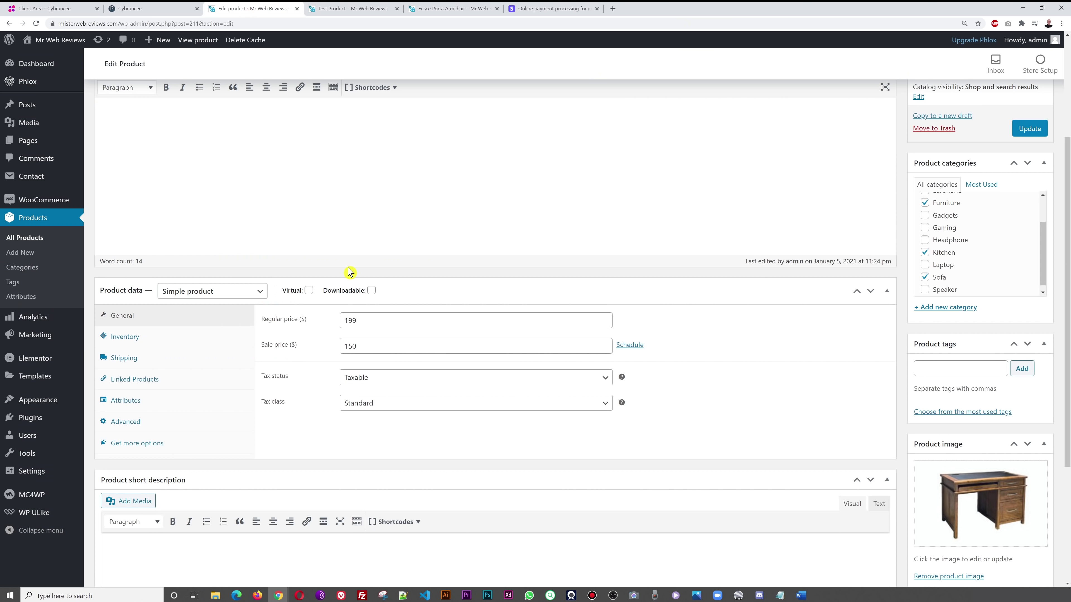
- Set WooCommerce Products > Inventory stock display format to 'Never show quantity remaining in stock' and save
mouse_move(46, 205)
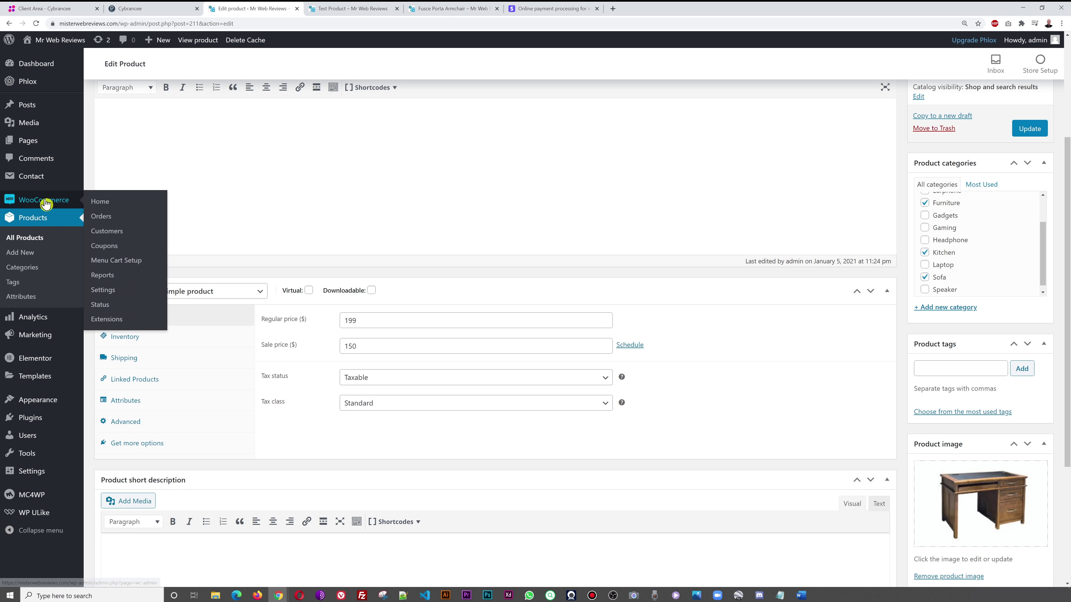
left_click(103, 291)
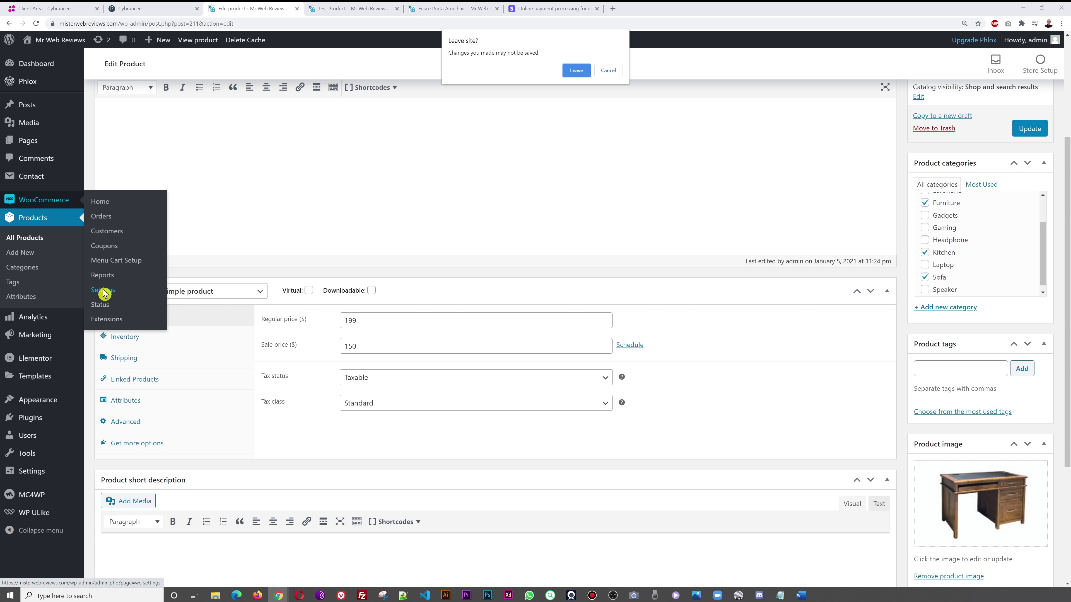
left_click(577, 71)
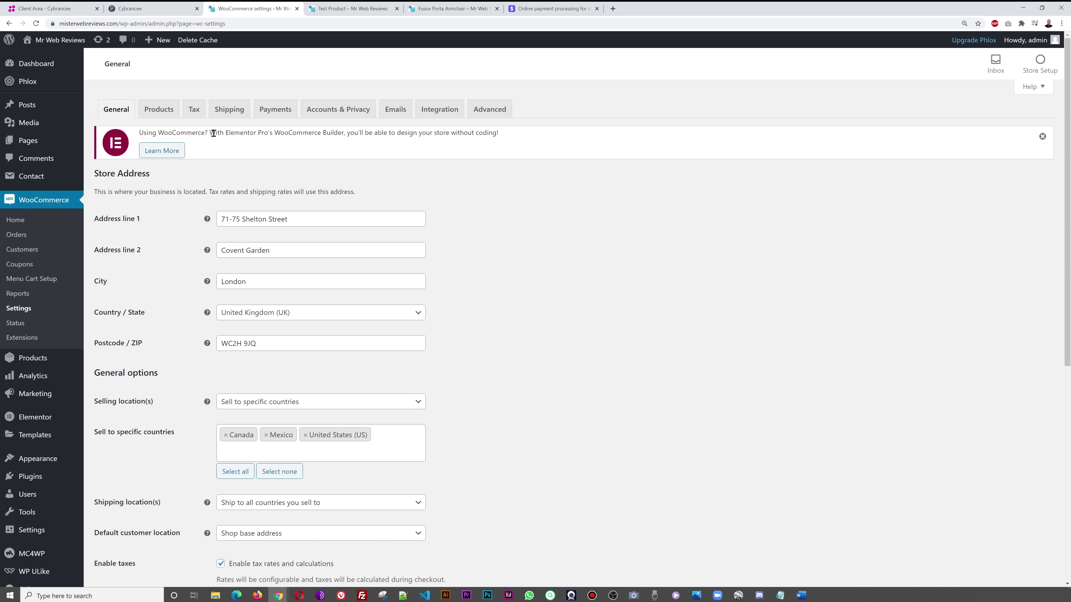
left_click(162, 113)
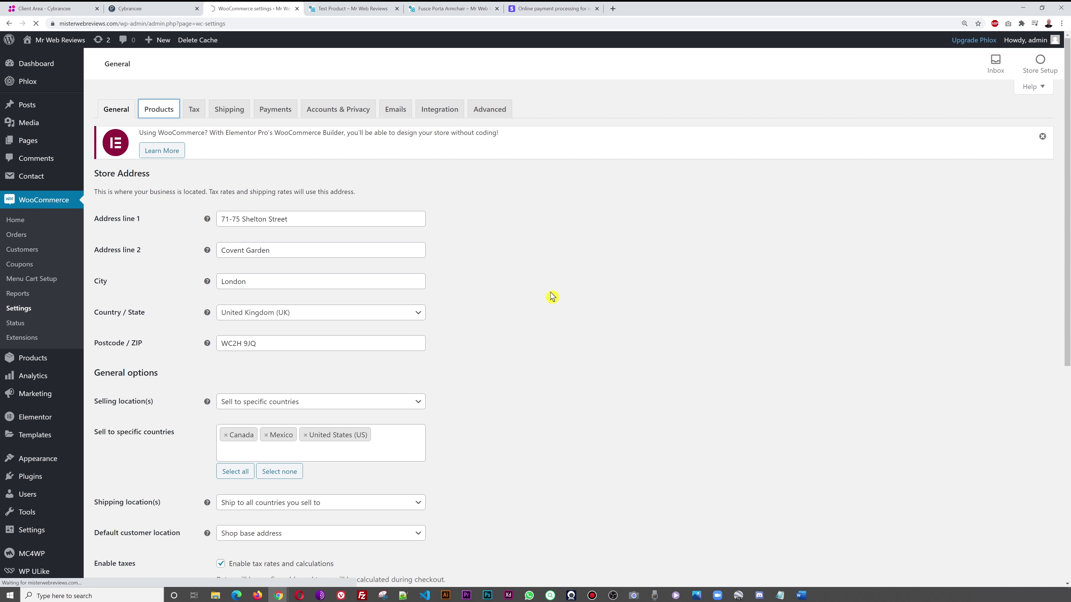
left_click(141, 173)
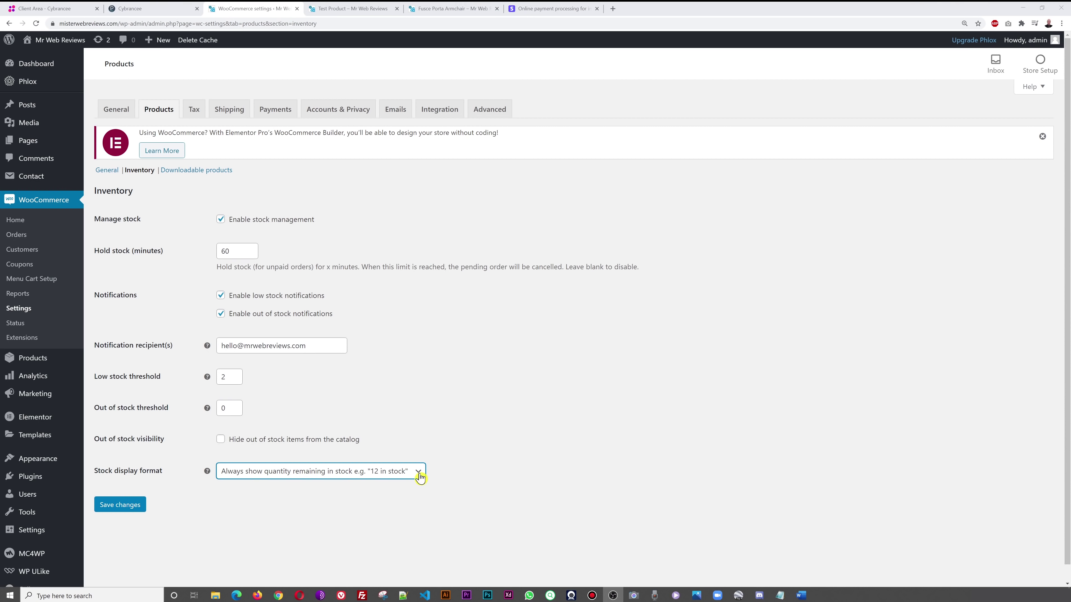
left_click(376, 482)
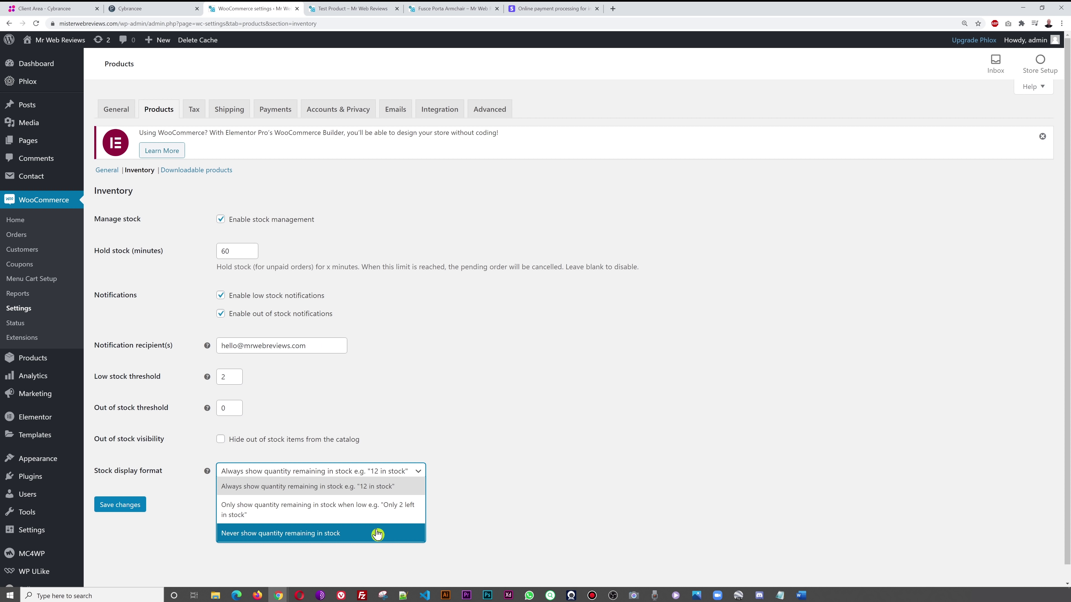
left_click(350, 538)
left_click(116, 508)
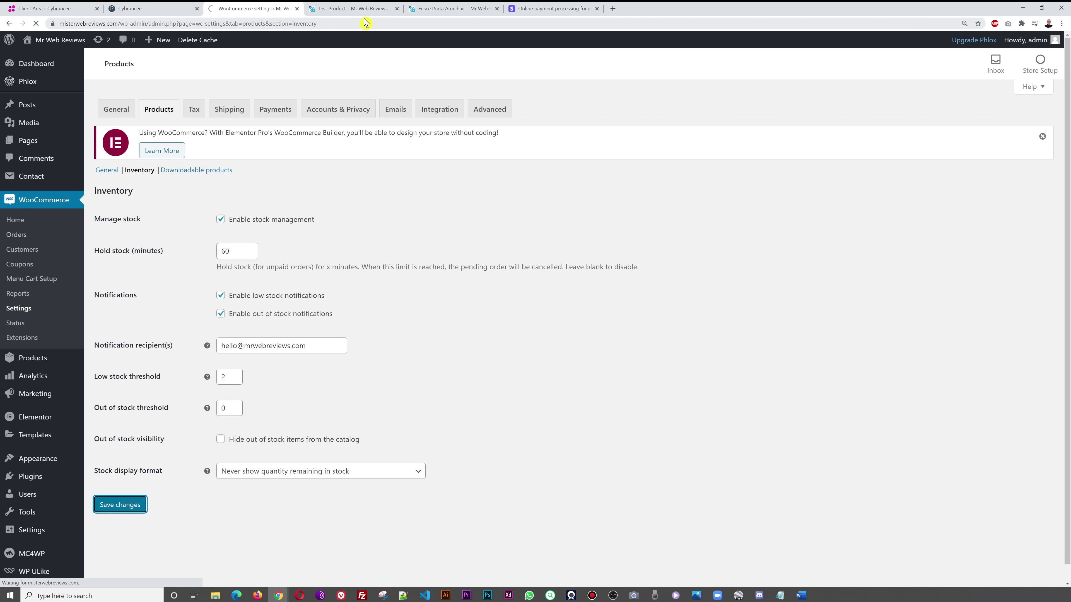
left_click(353, 10)
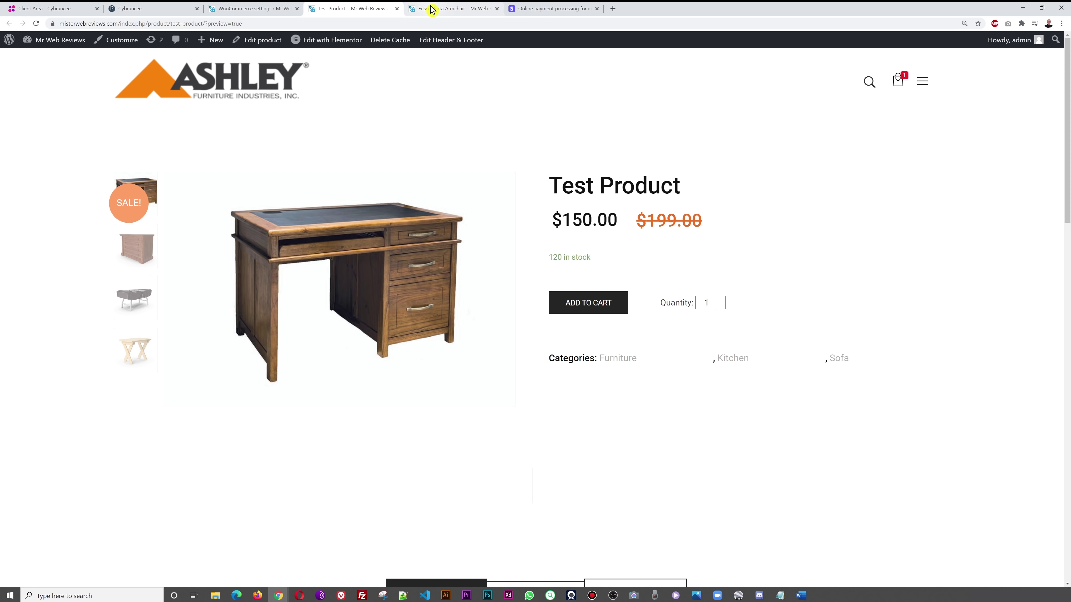
- Reload the Test Product preview so it shows just In stock
left_click(36, 23)
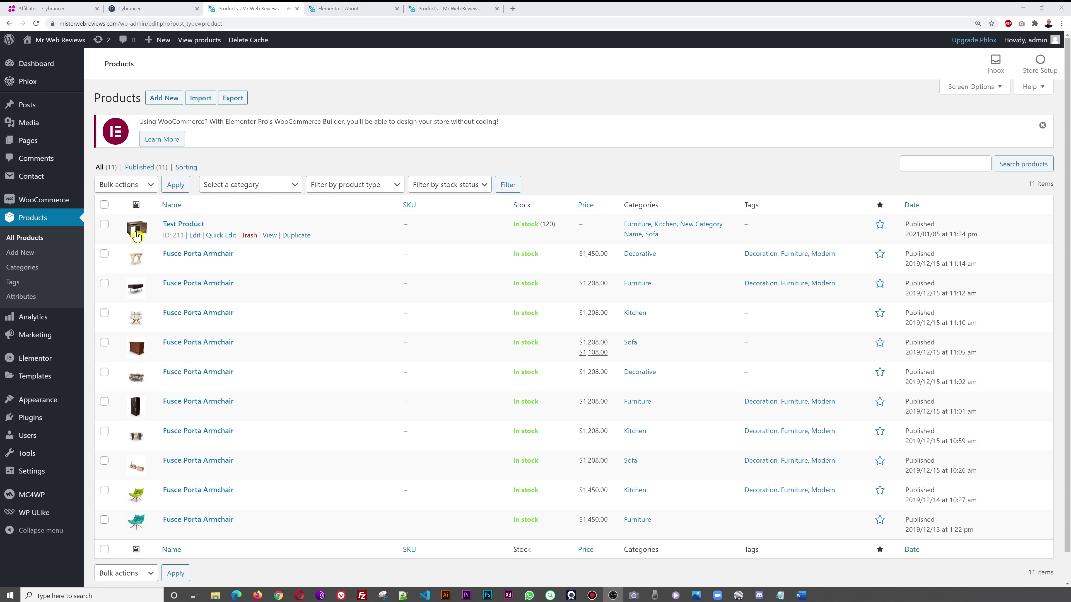
- Open Test Product and change its product type to Variable product
left_click(181, 227)
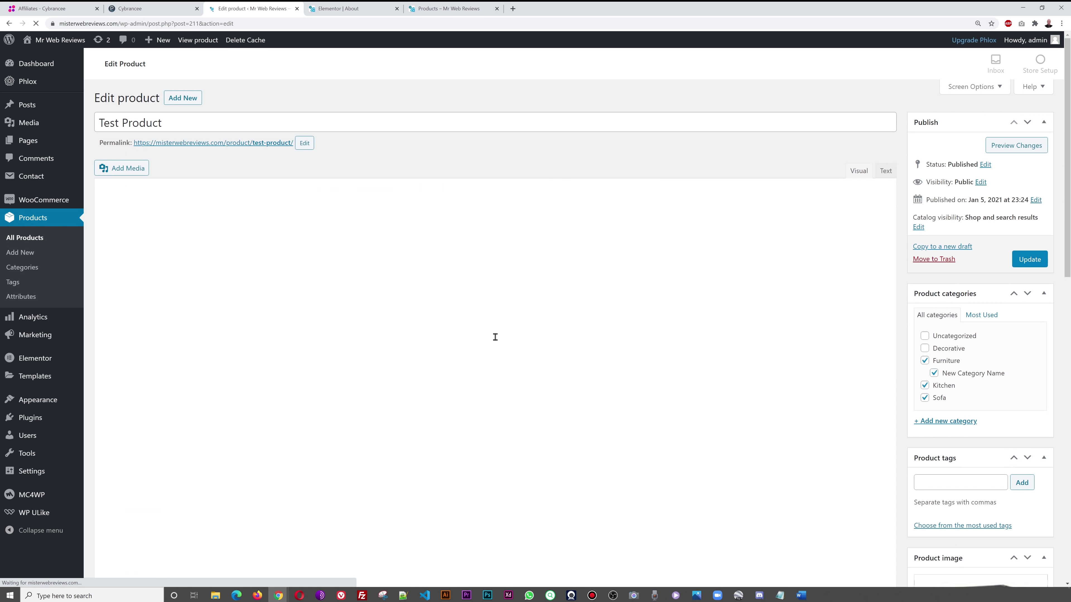
scroll(680, 316, "down", 3)
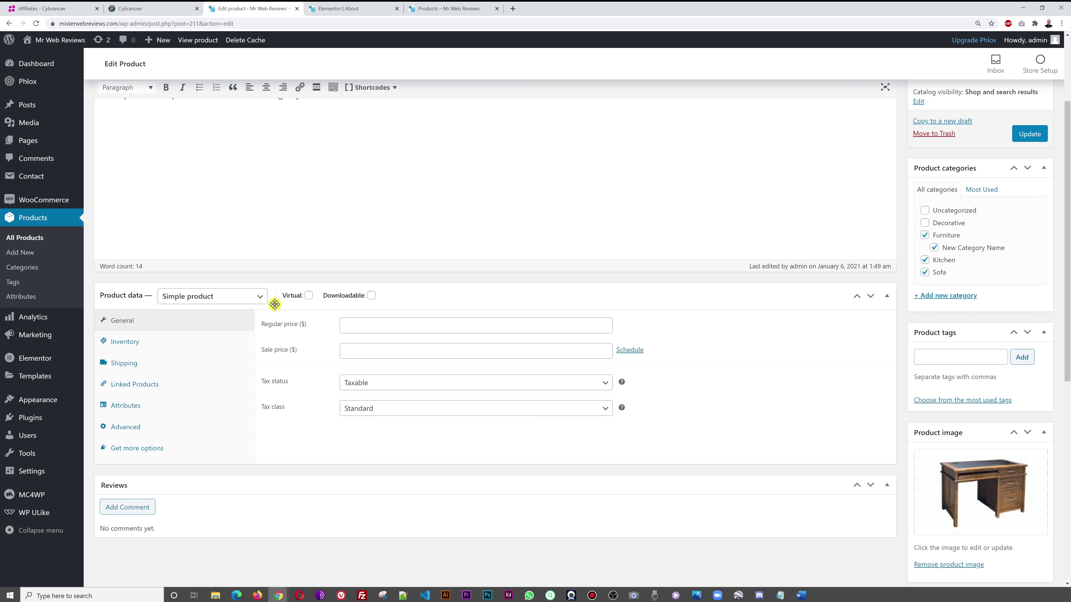
left_click(260, 297)
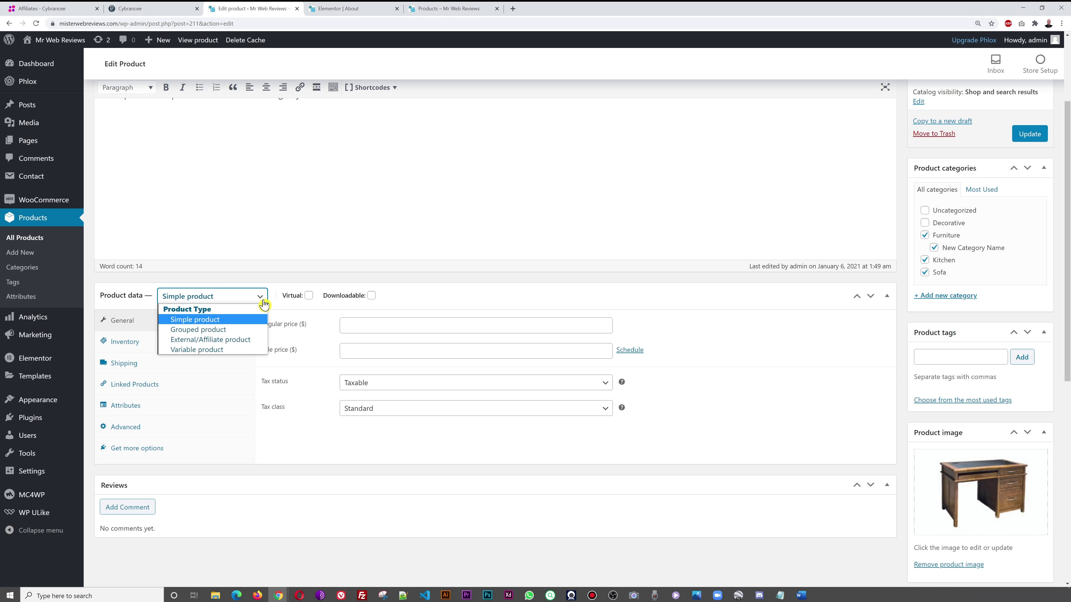
left_click(240, 353)
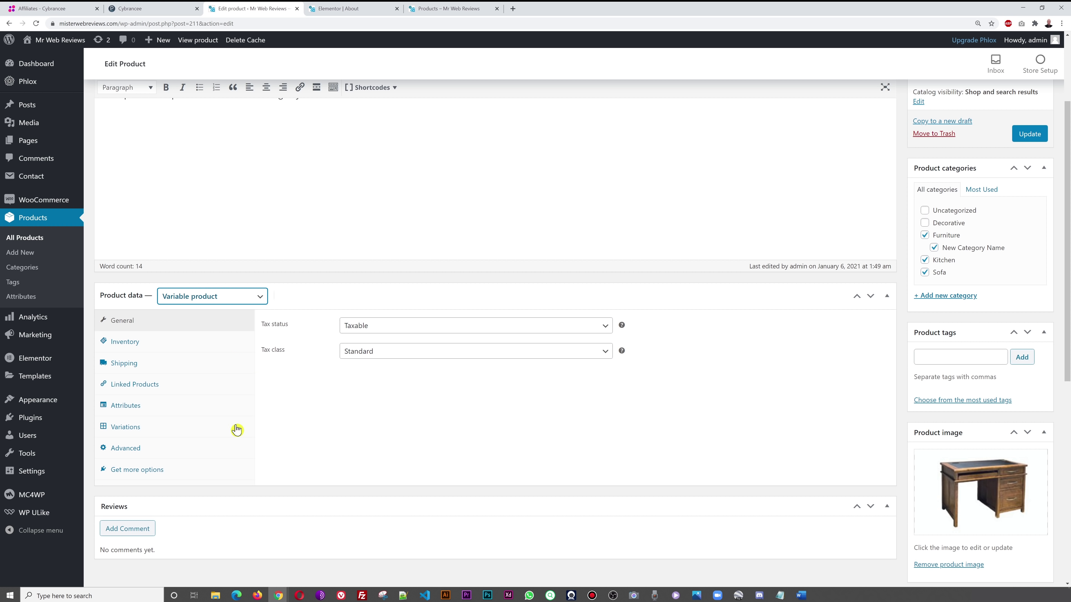
- Add a custom Sizes attribute with Small, Medium, Large and Extra Large values, used for variations
left_click(146, 409)
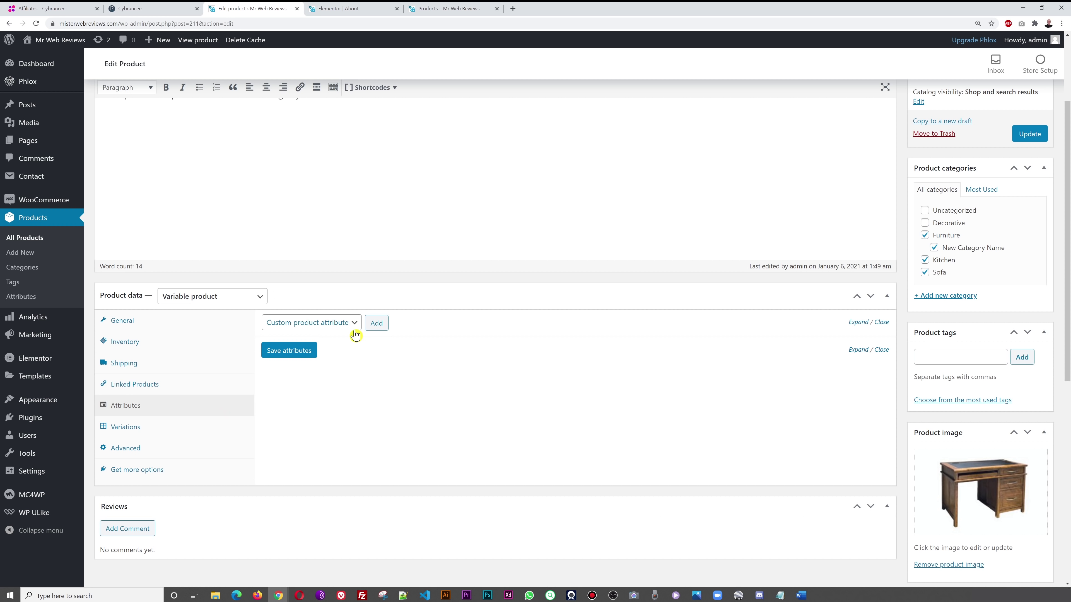
left_click(377, 324)
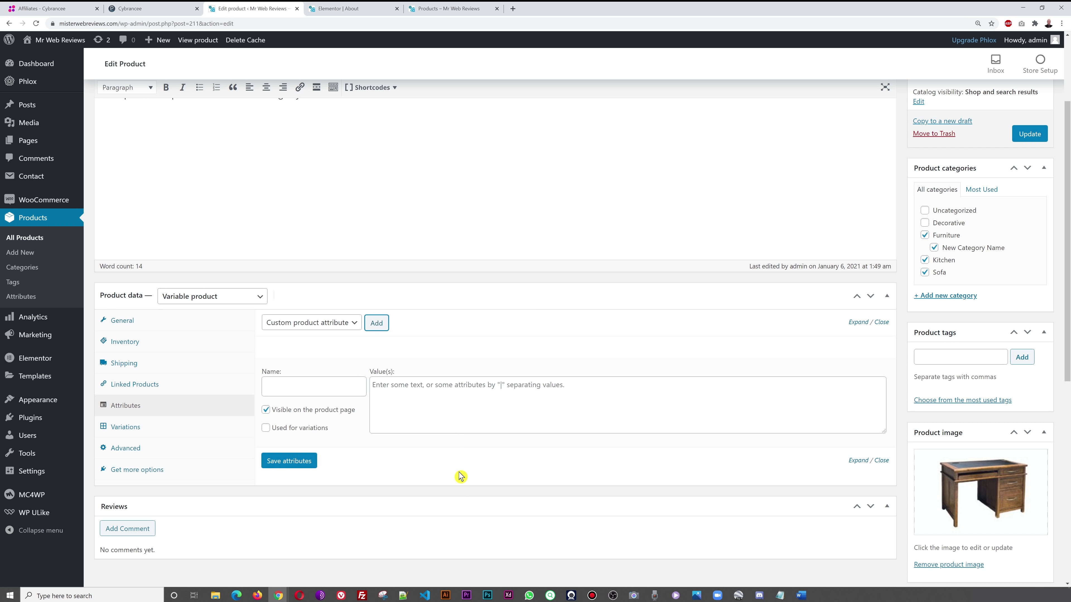
left_click(502, 387)
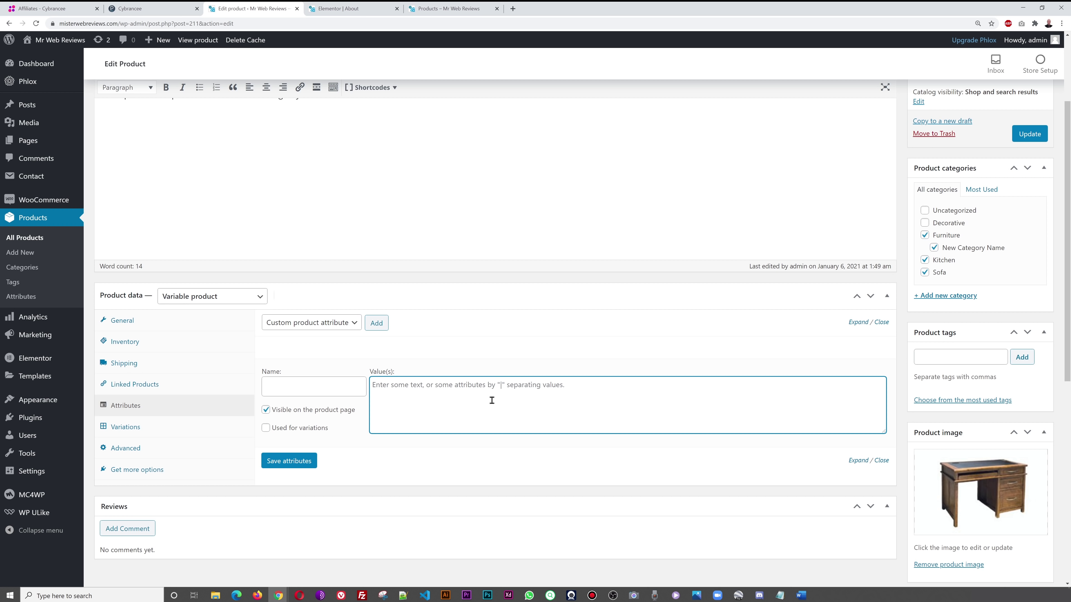
left_click(309, 388)
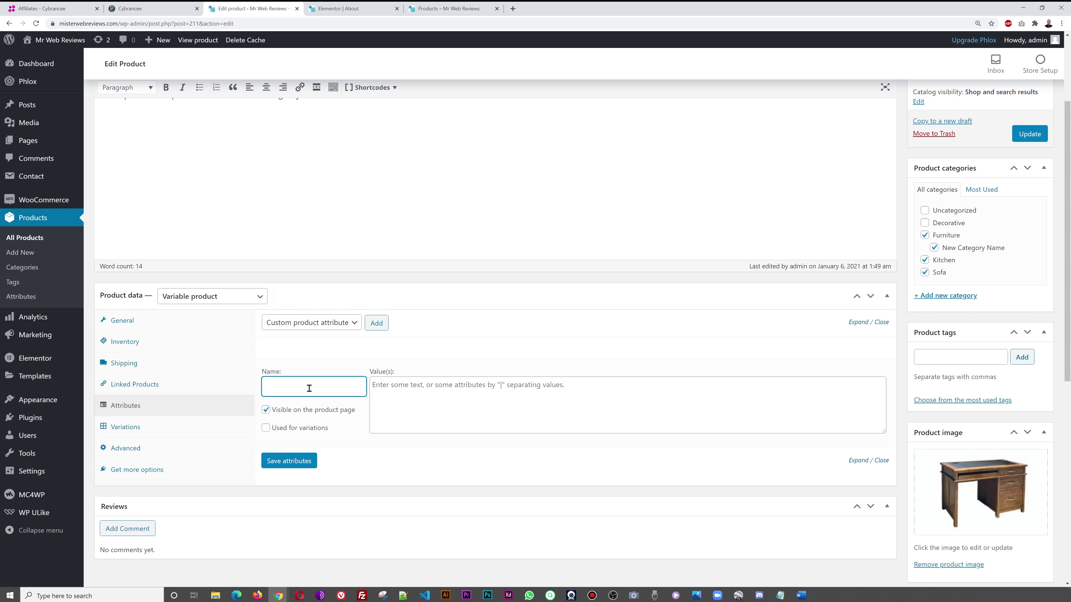
key("Tab")
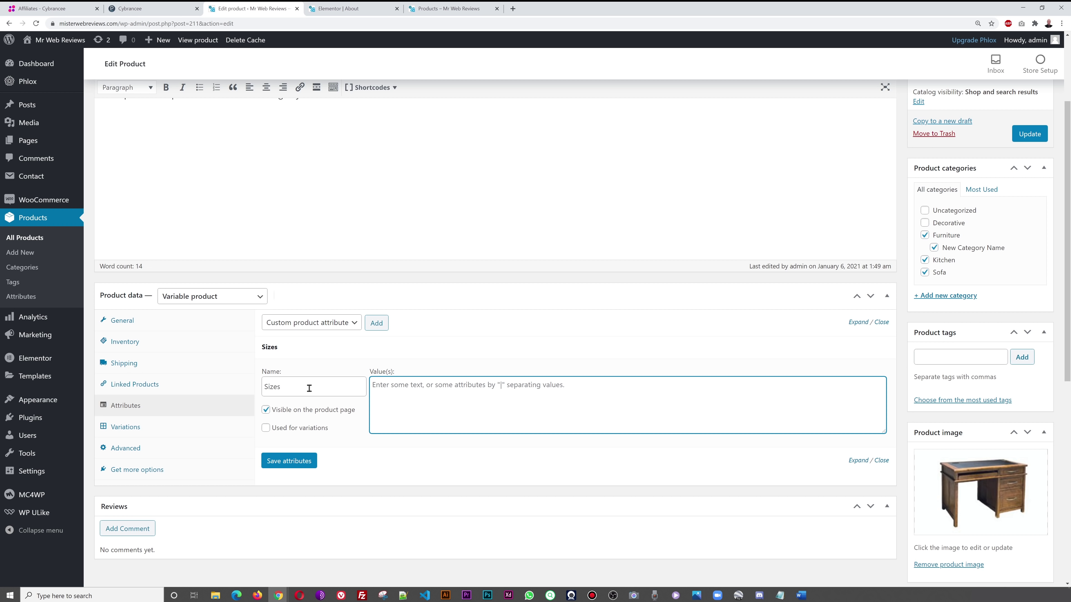
type("S")
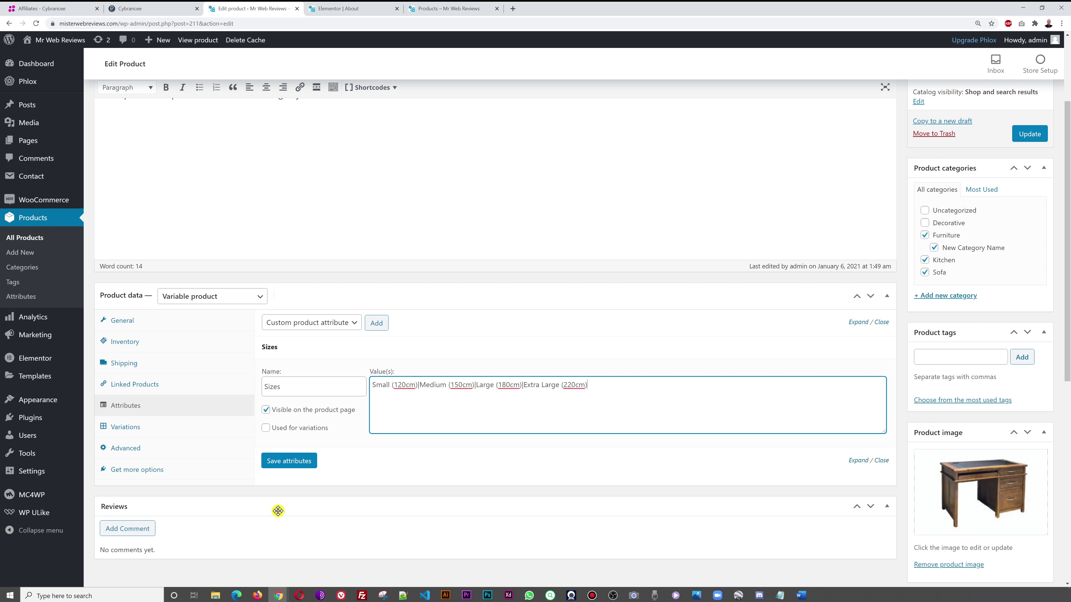
left_click(265, 428)
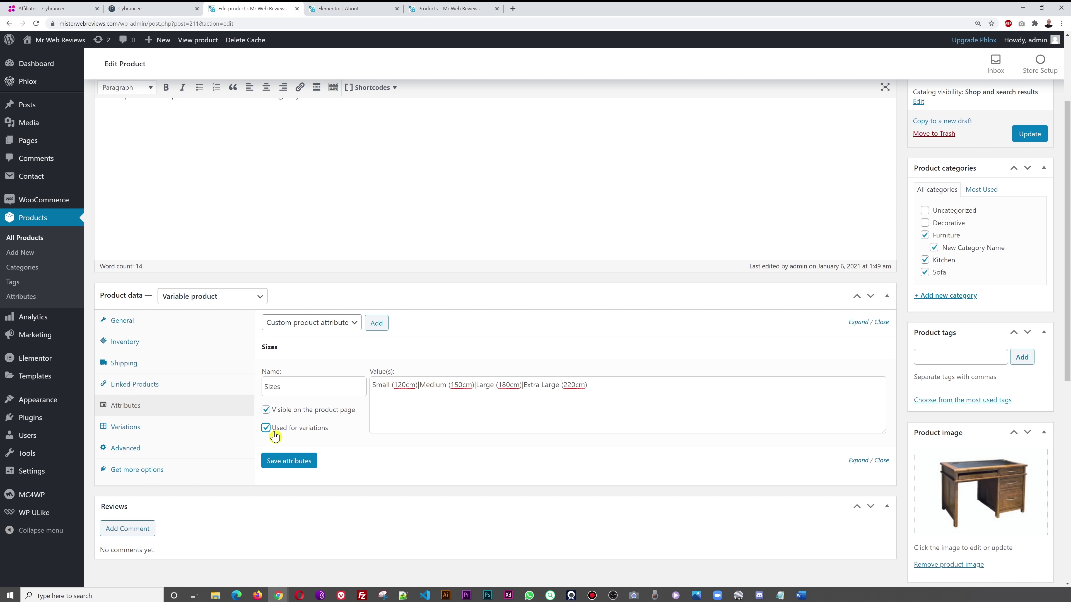
left_click(307, 462)
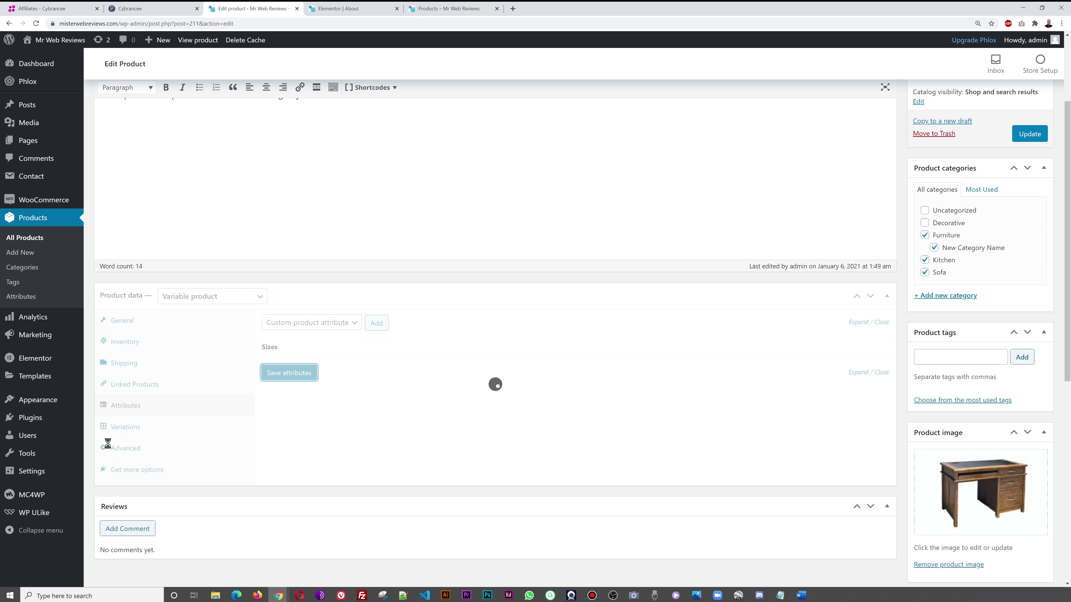
- Create variations from all attributes, producing four size variations from Small (120cm) to Extra Large (220cm)
left_click(135, 427)
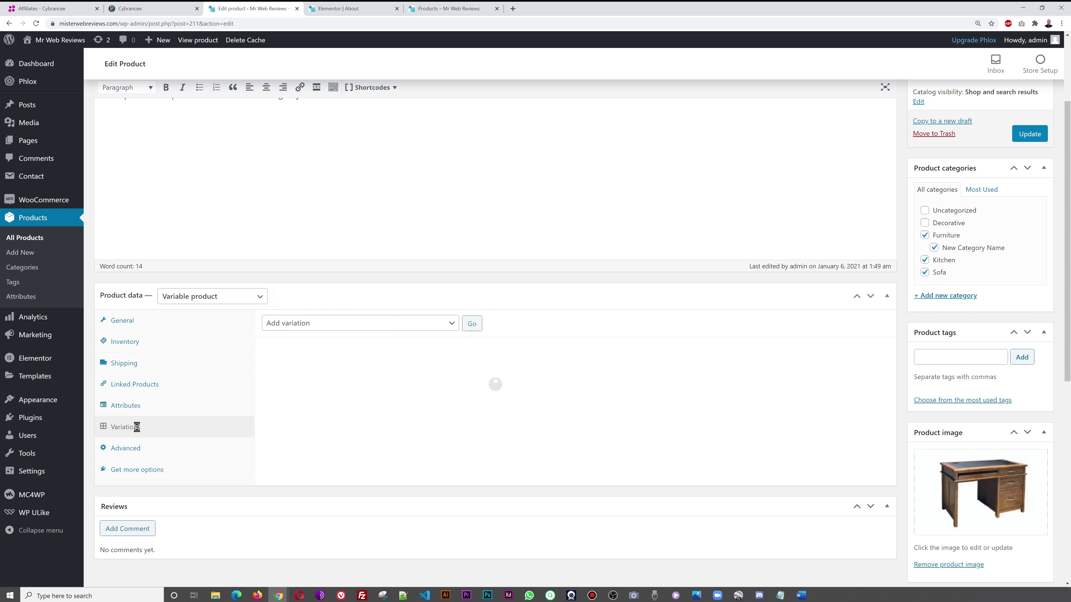
left_click(448, 324)
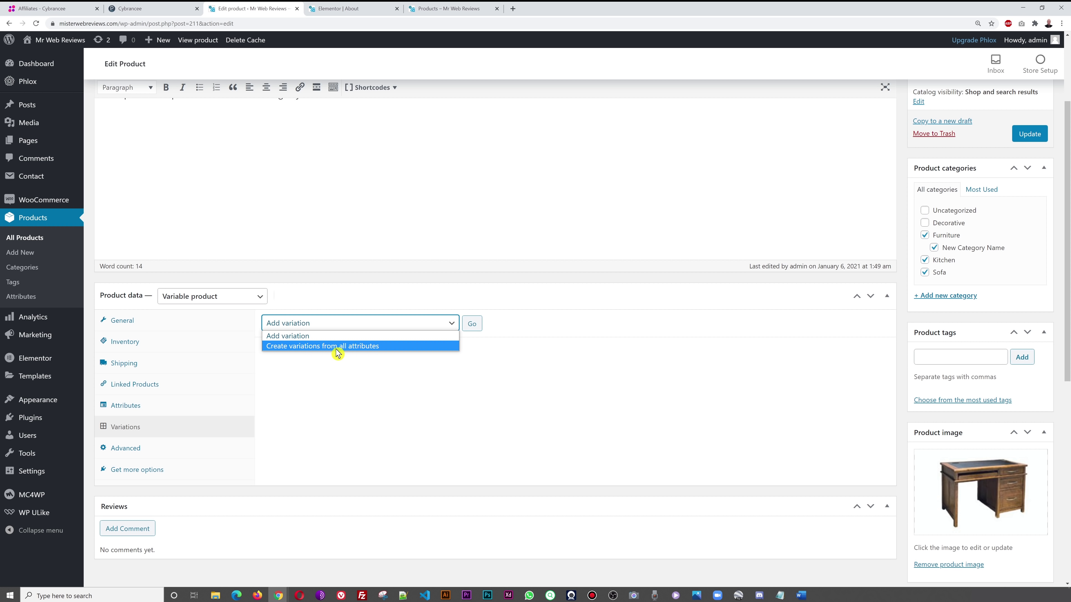
left_click(369, 346)
left_click(471, 328)
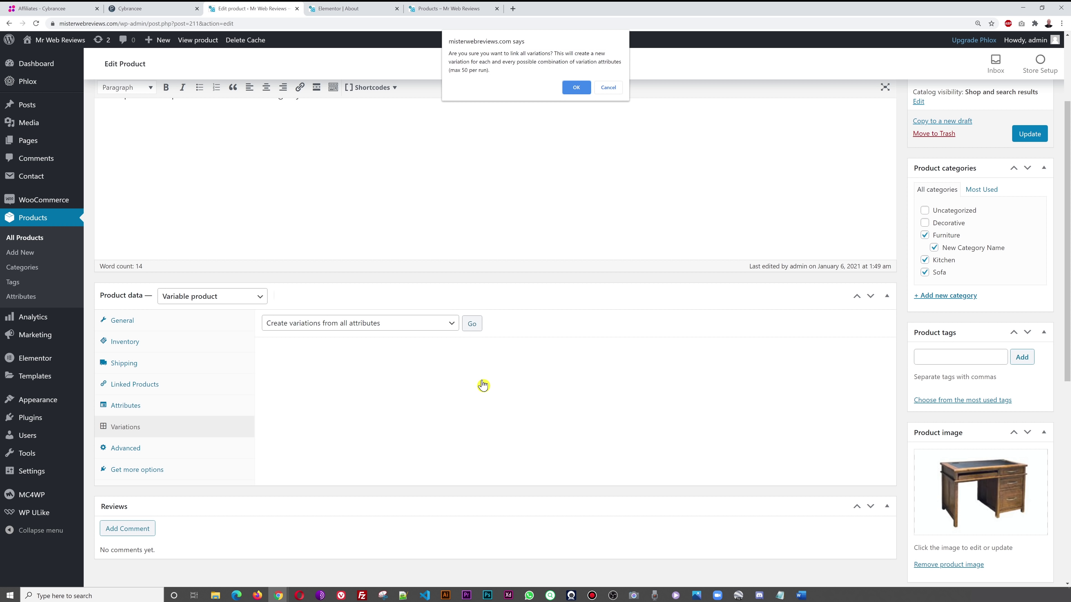
left_click(577, 88)
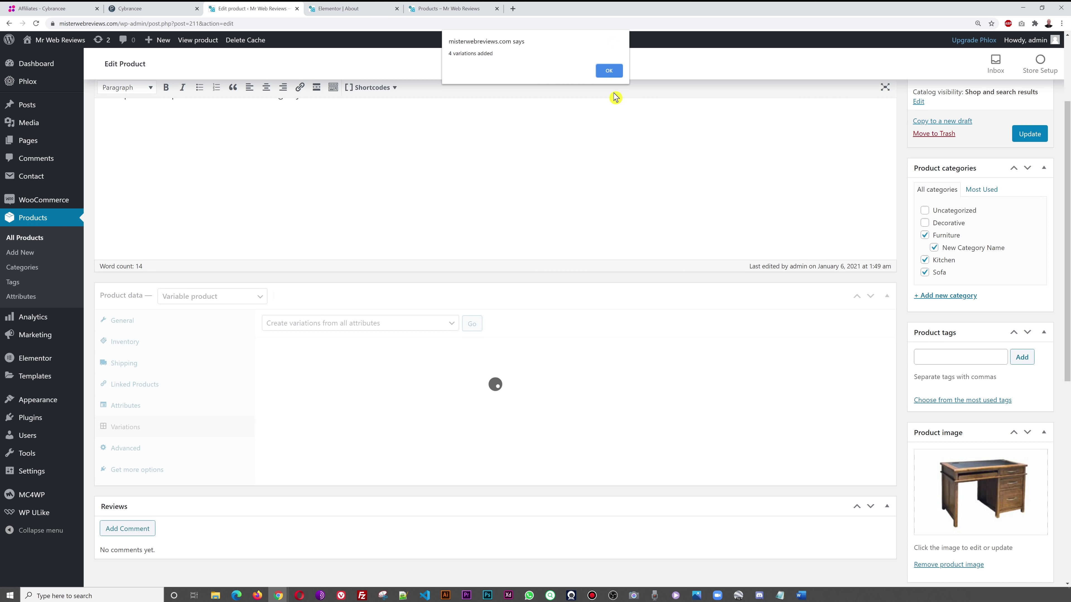
left_click(609, 71)
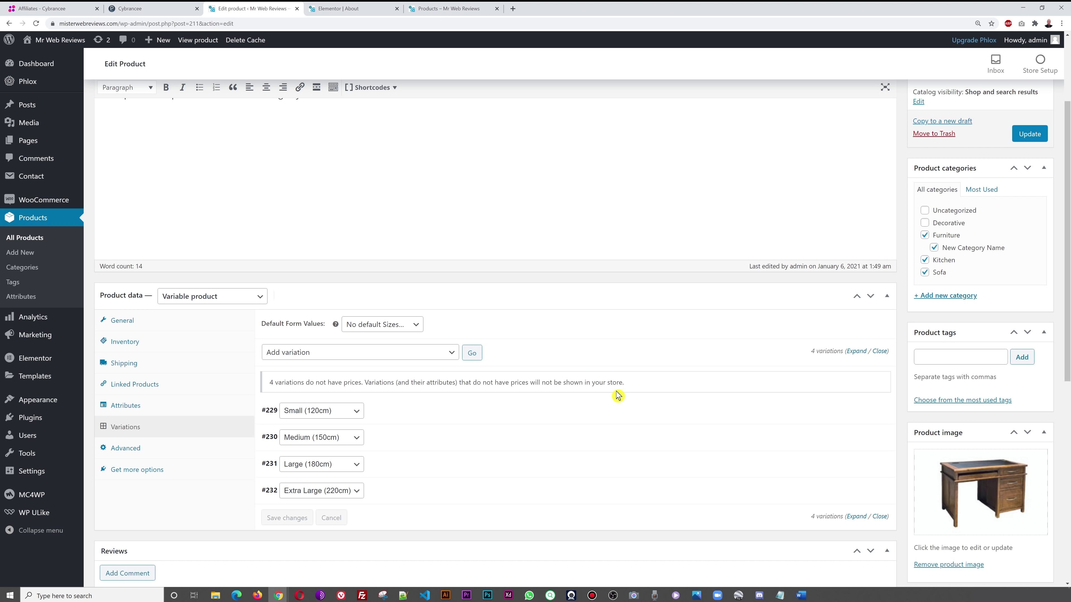
scroll(617, 396, "down", 2)
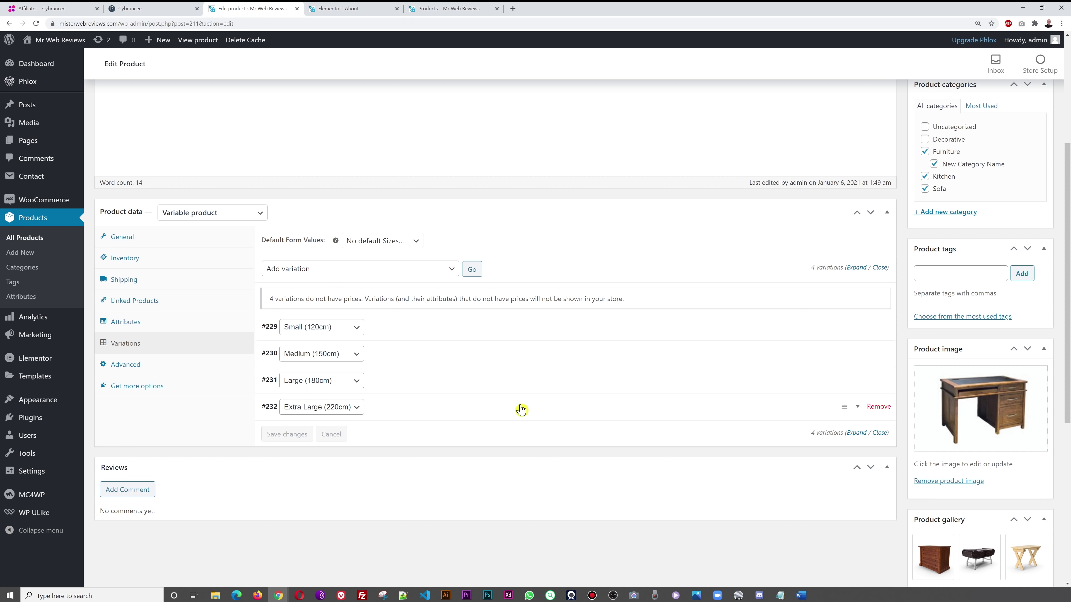
- Give the Small, Medium, Large and Extra Large variations regular prices 120, 150, 180 and 220, then save
left_click(854, 268)
scroll(691, 356, "down", 5)
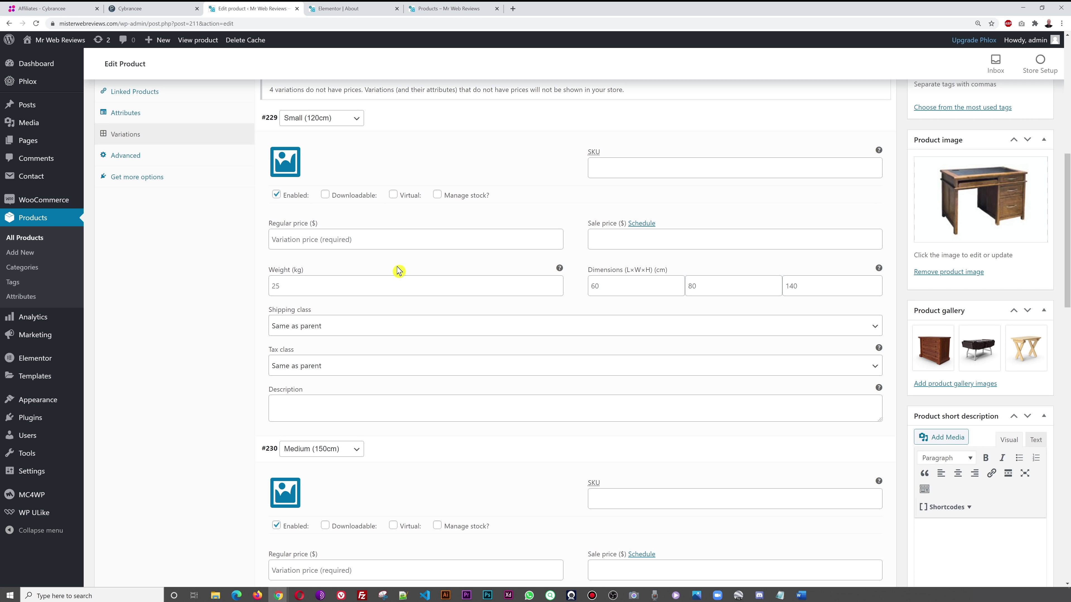
left_click(398, 243)
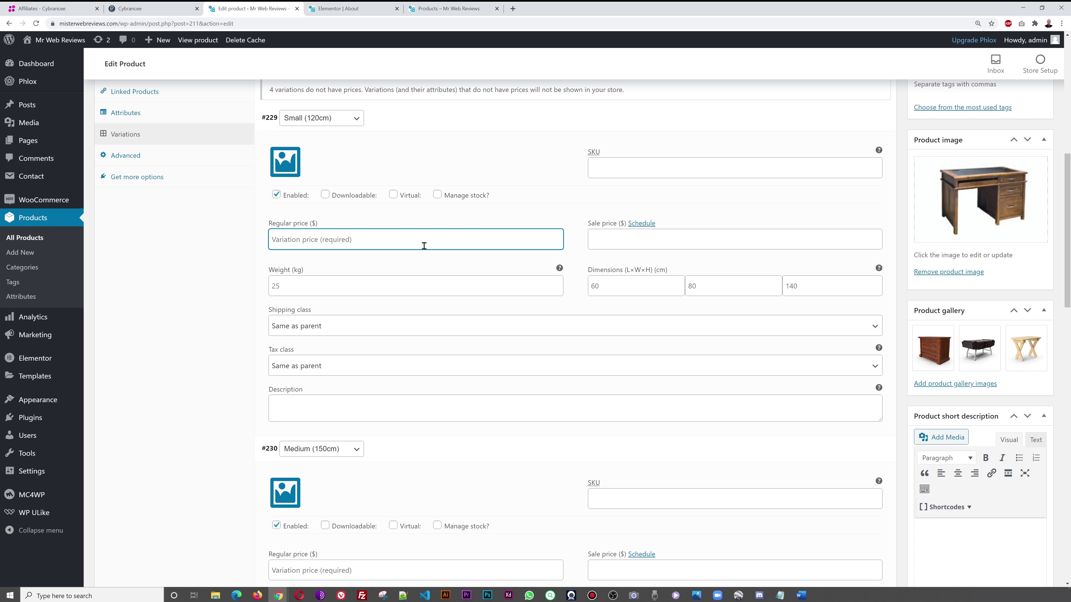
type("120")
scroll(444, 243, "down", 5)
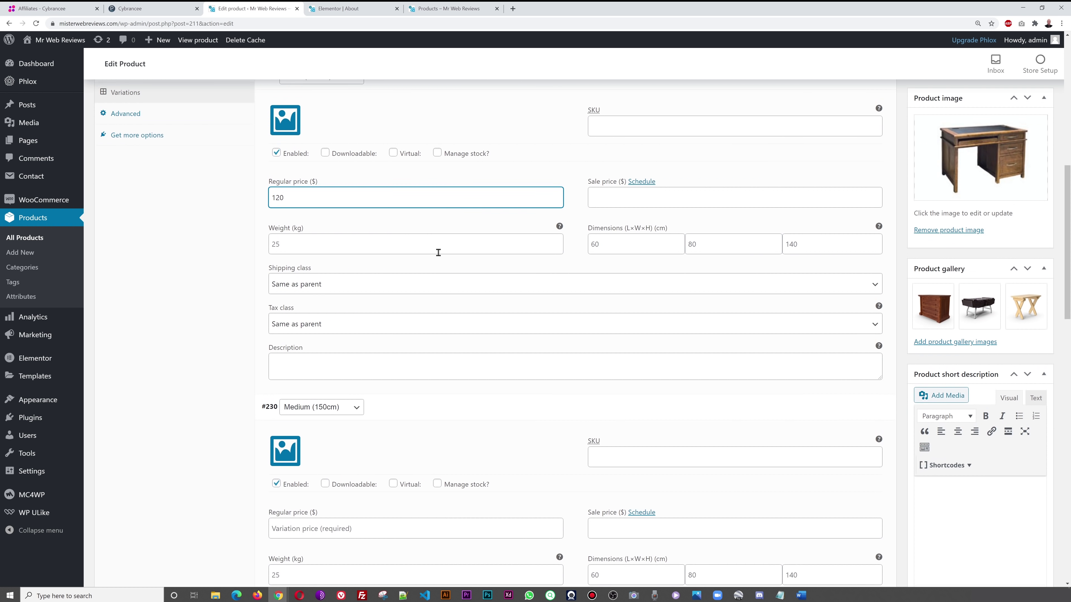
left_click(435, 319)
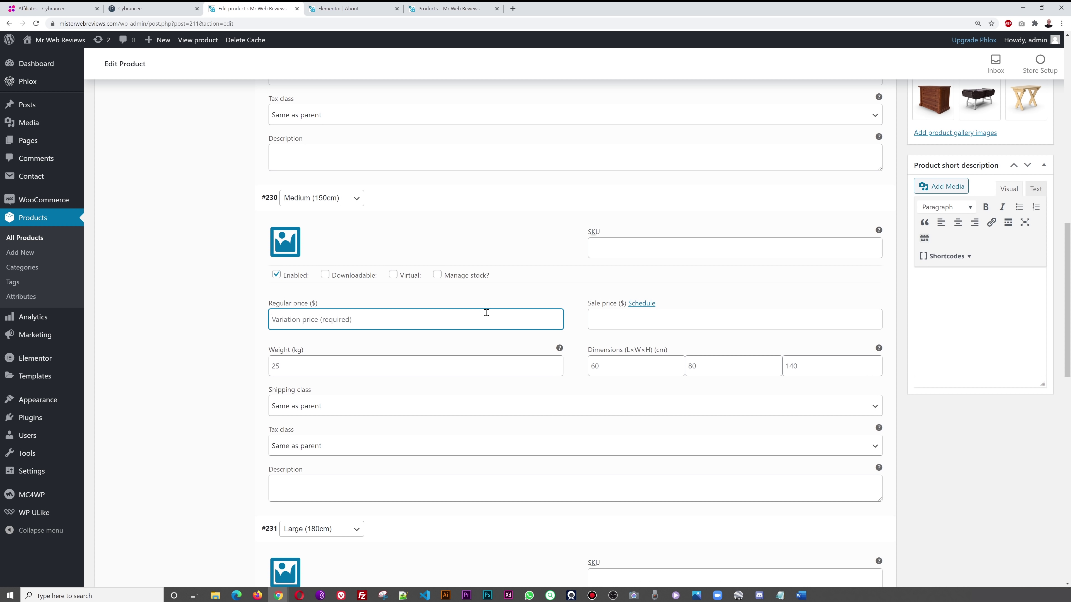
scroll(487, 316, "down", 1)
type("150")
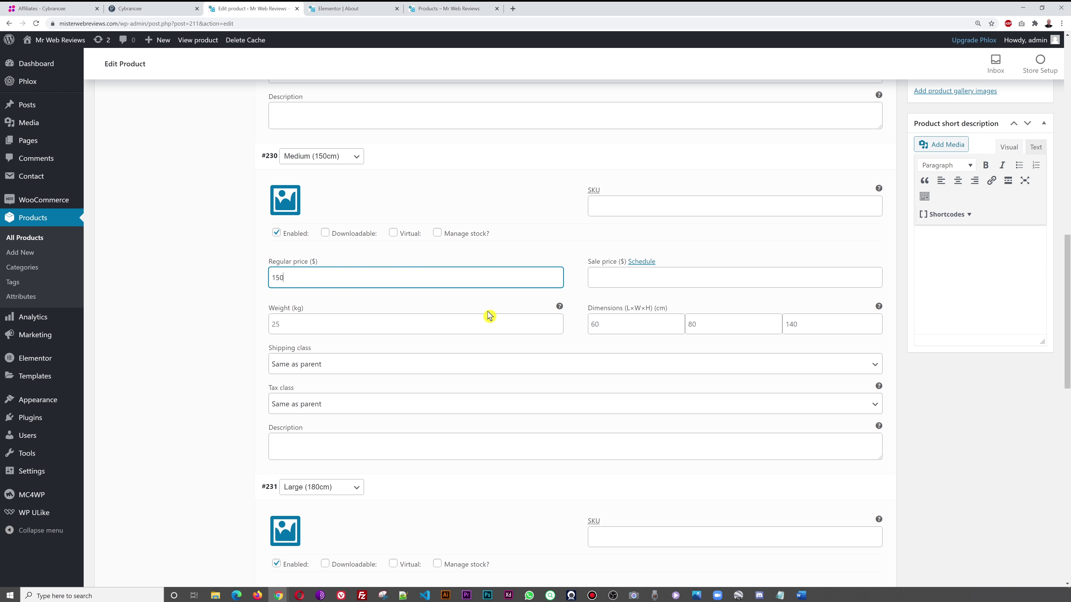
scroll(494, 315, "down", 5)
left_click(428, 353)
type("180")
scroll(462, 343, "down", 7)
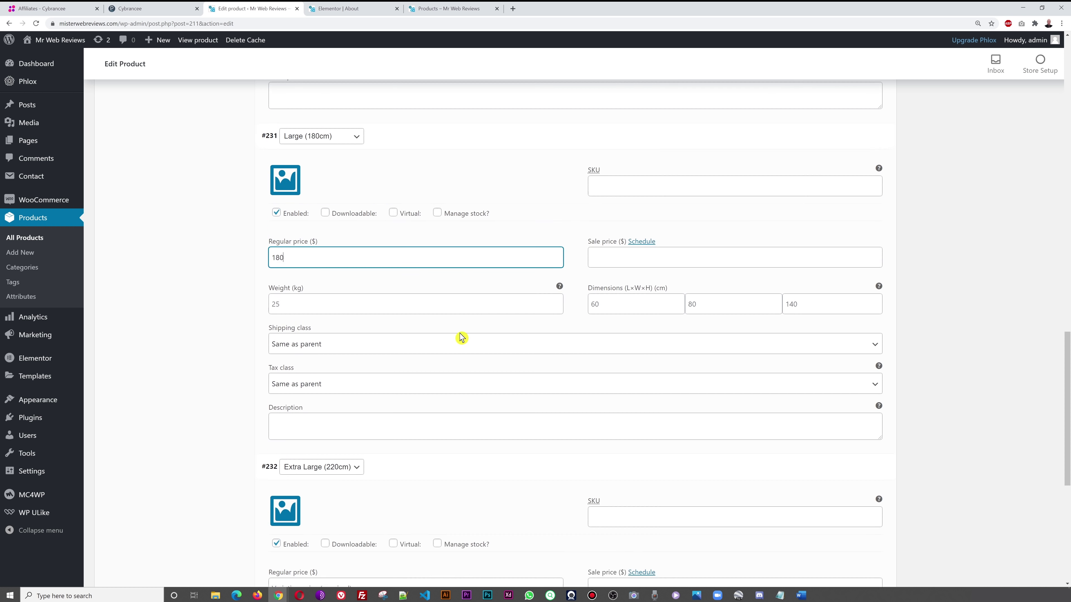
left_click(432, 351)
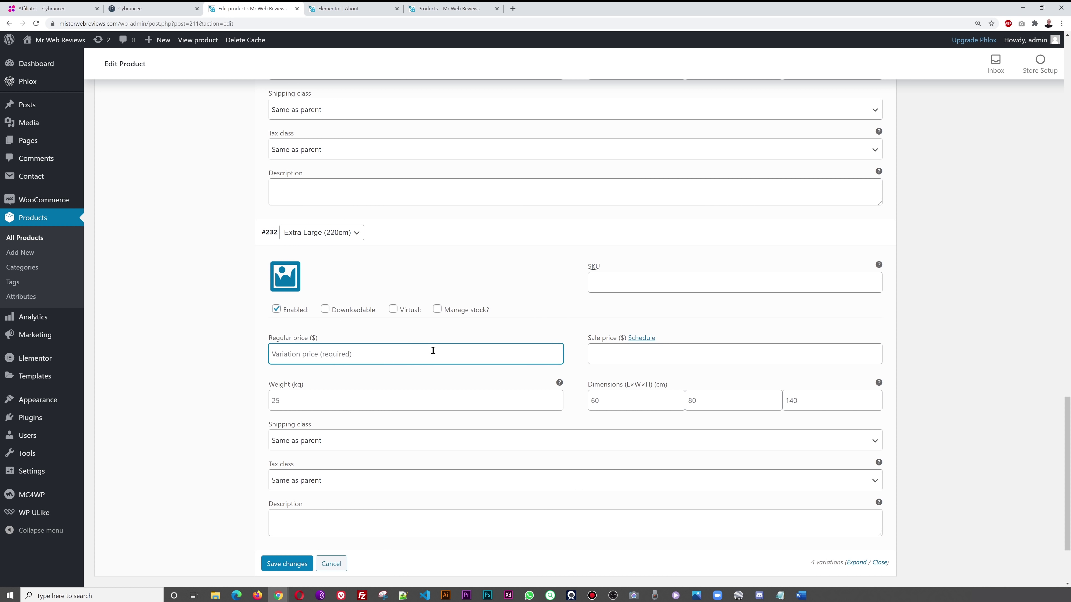
type("220")
left_click(284, 564)
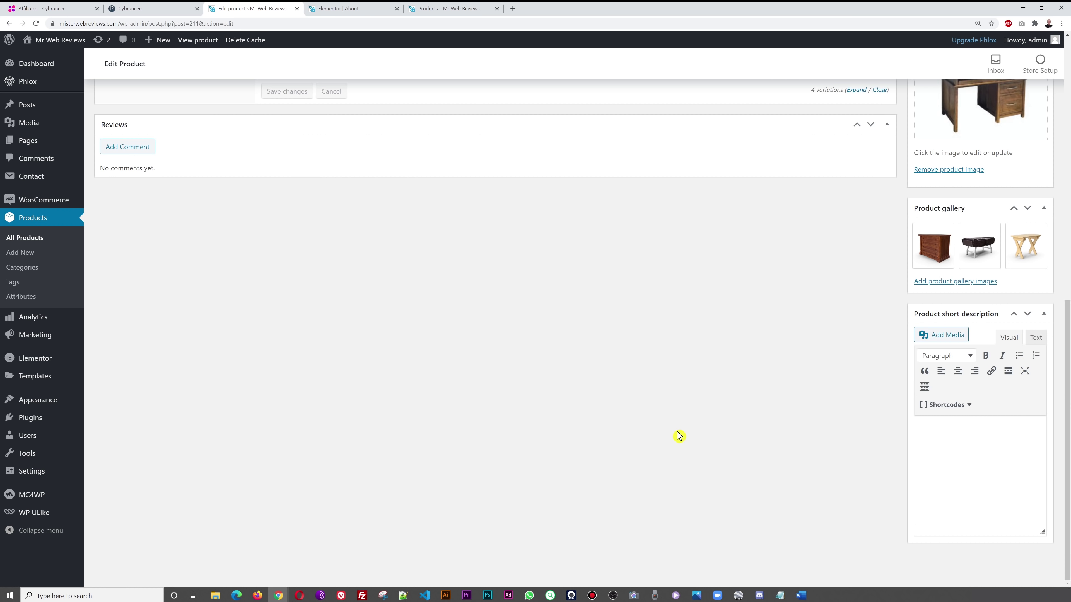
- Update Test Product and open its preview in a new tab
scroll(676, 434, "up", 12)
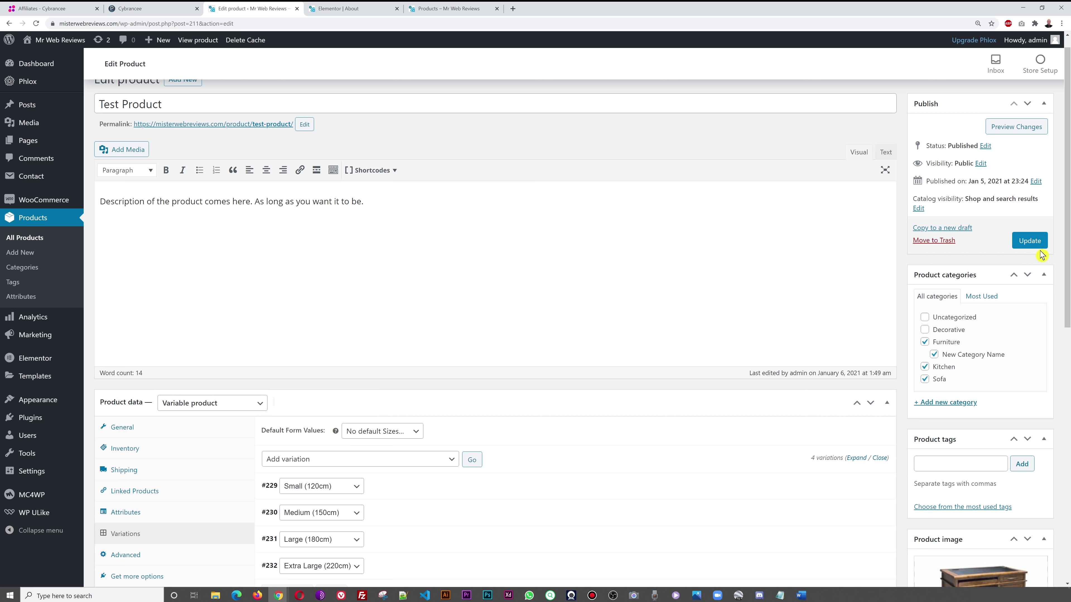
scroll(774, 423, "down", 5)
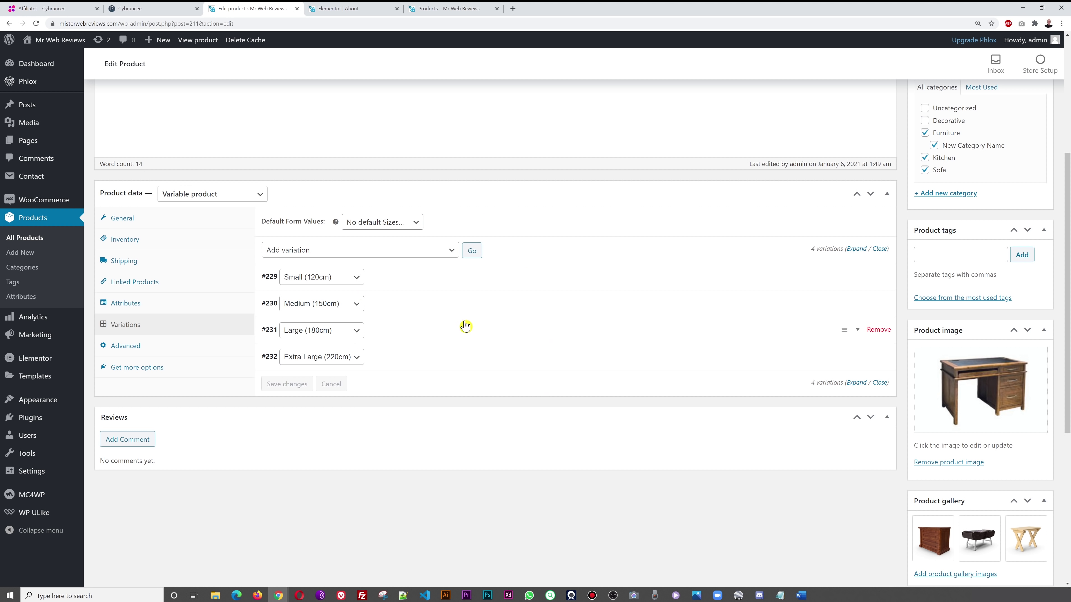
scroll(567, 354, "up", 5)
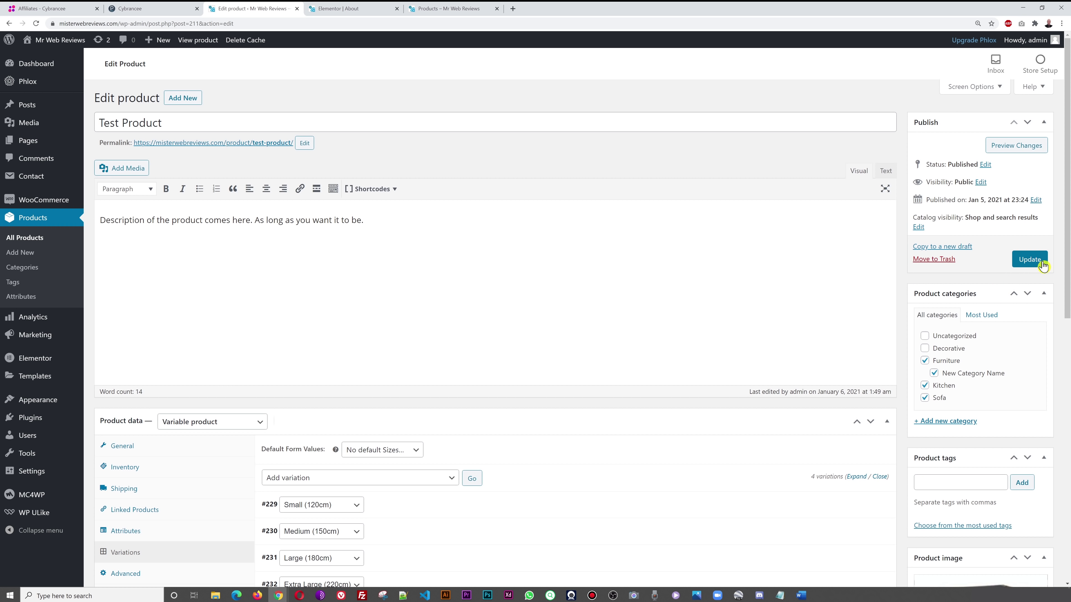
left_click(1031, 262)
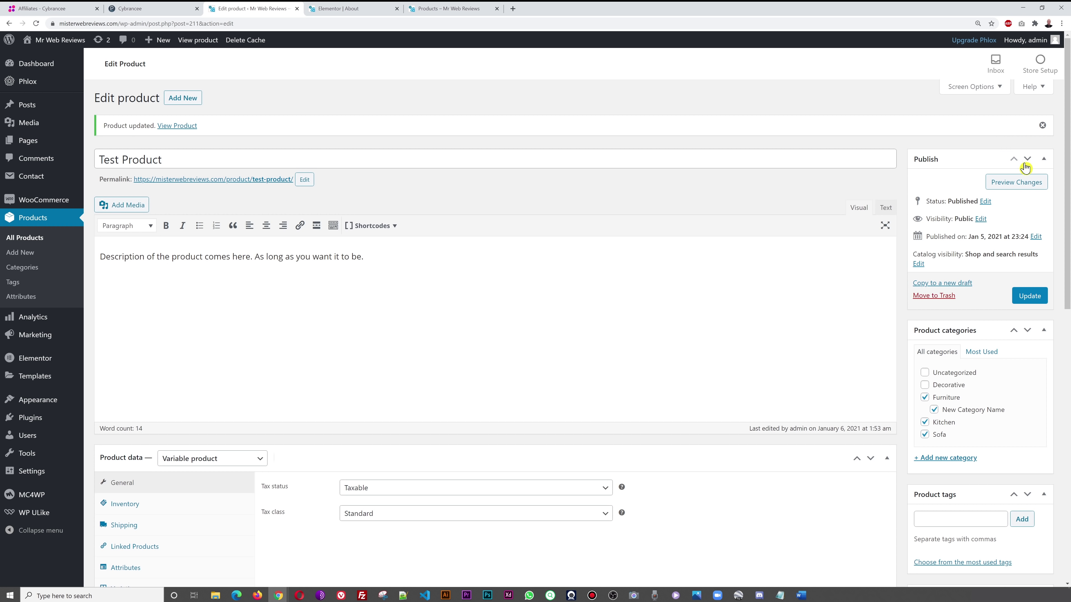
right_click(1004, 186)
left_click(1023, 193)
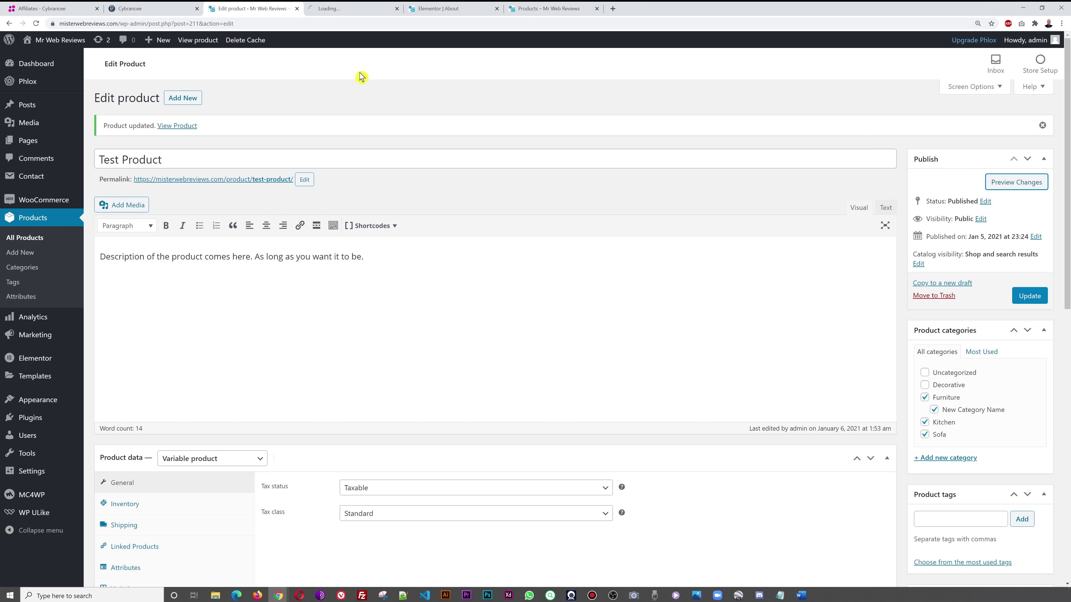
- On the Test Product preview, select the Large and Extra Large sizes and check each price
left_click(341, 9)
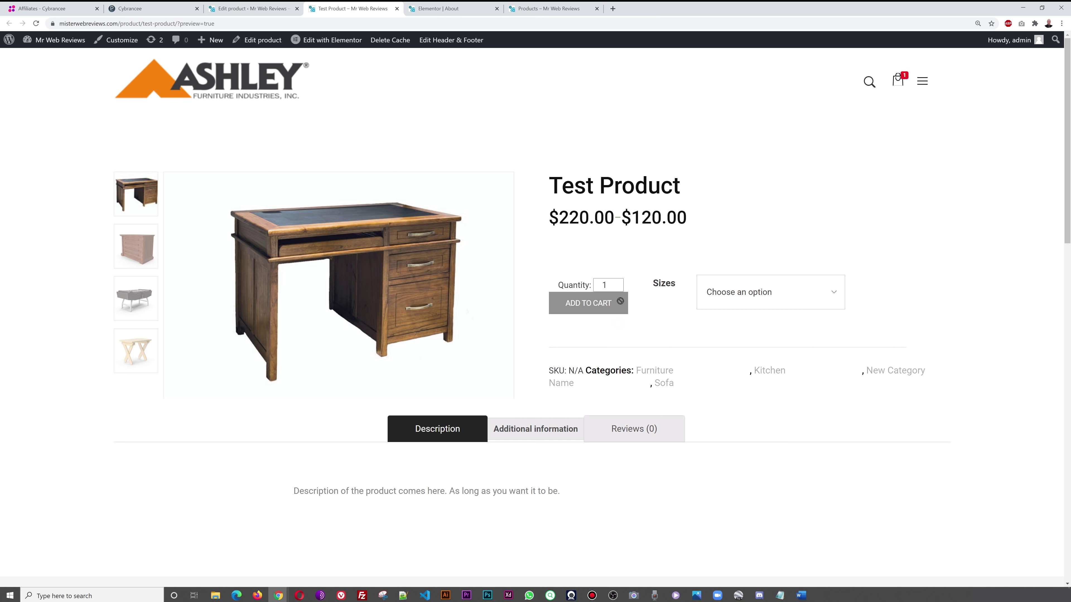
left_click(832, 296)
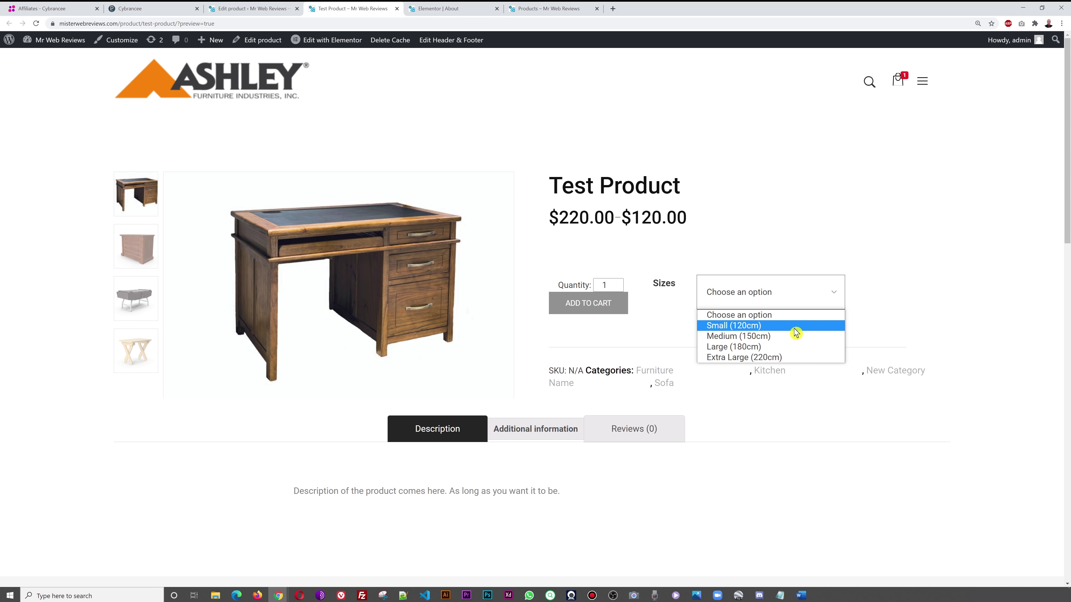
left_click(885, 303)
left_click(798, 298)
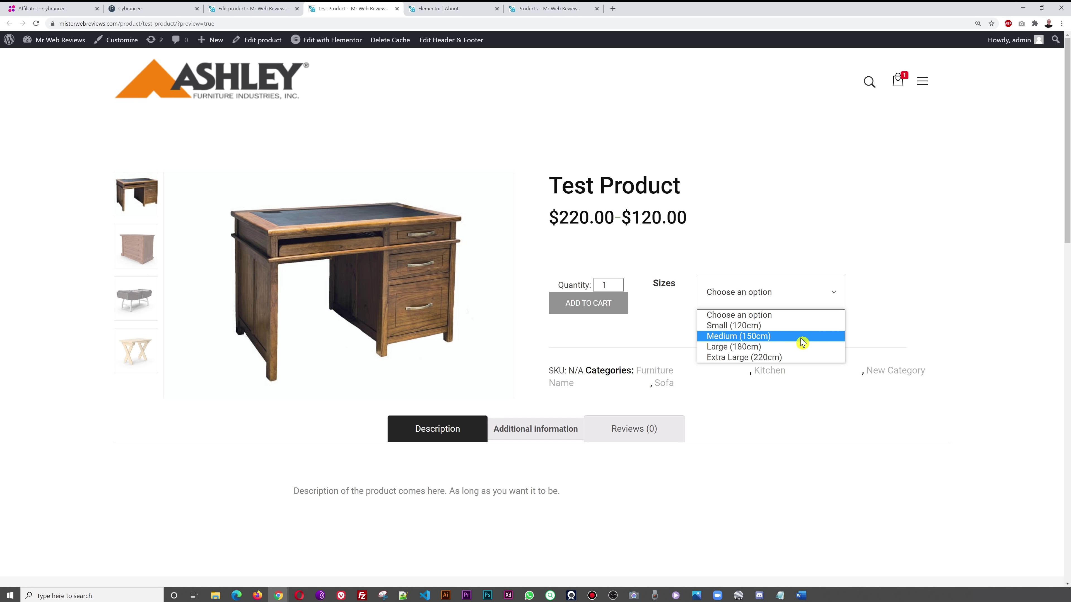
left_click(786, 349)
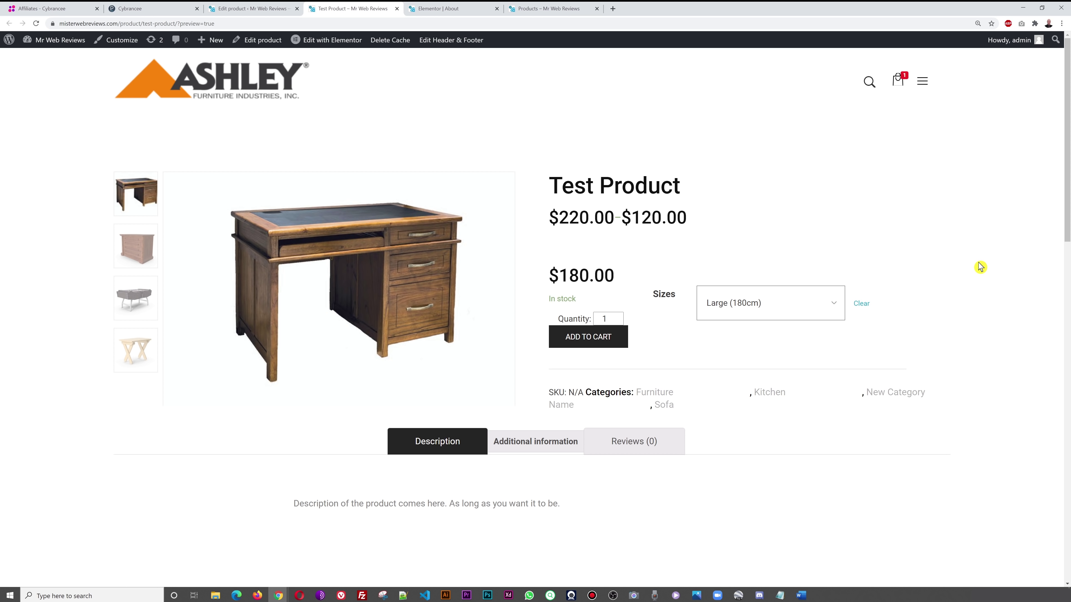
left_click(825, 304)
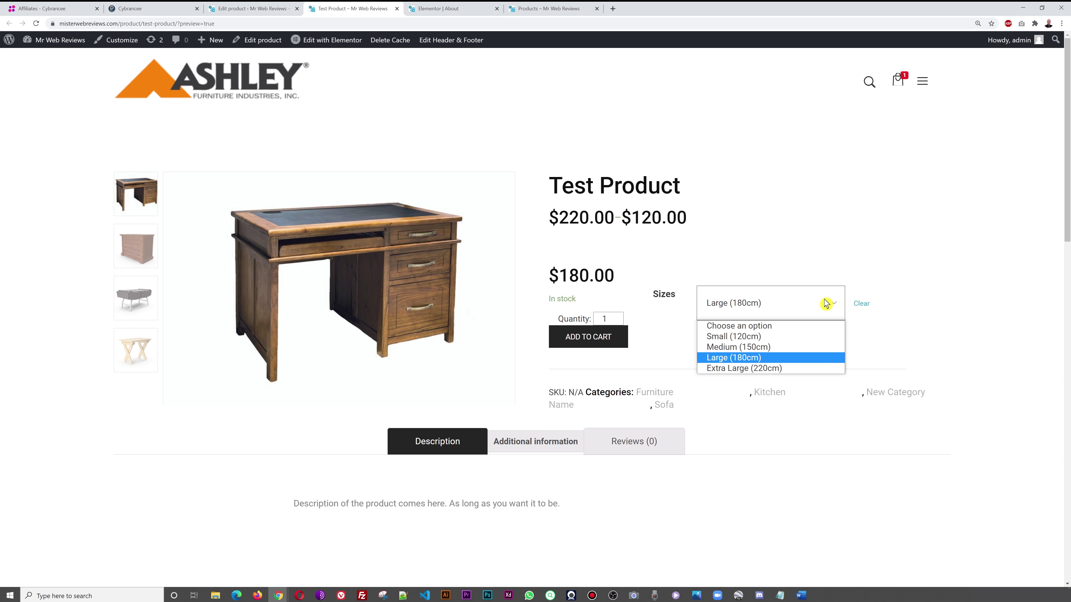
left_click(805, 370)
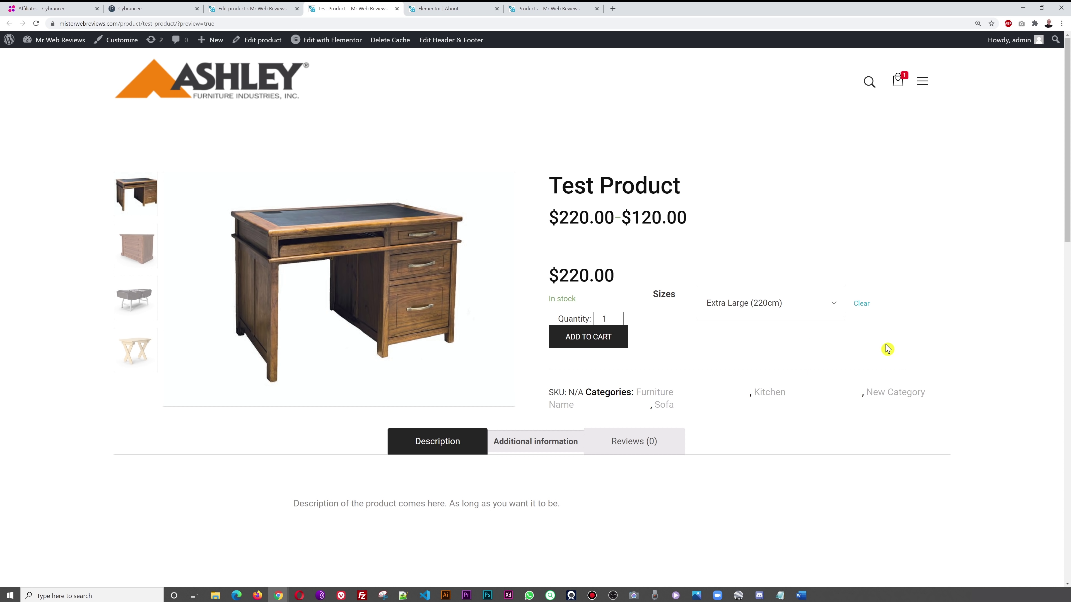
- Select the Small and Medium sizes to check their prices, then glance at the product editor
left_click(837, 312)
left_click(780, 337)
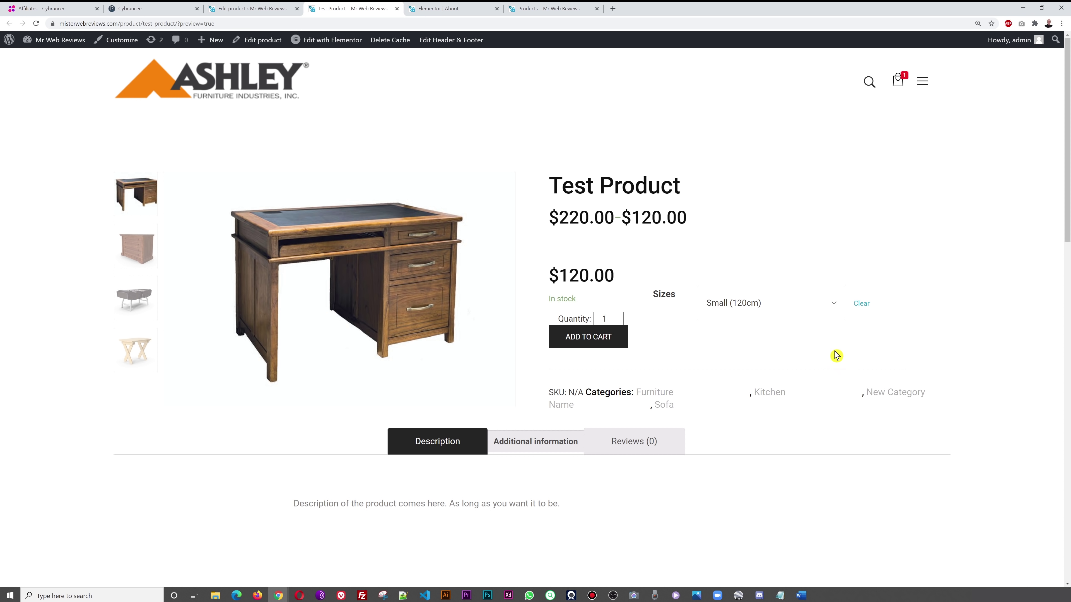
left_click(825, 306)
left_click(792, 349)
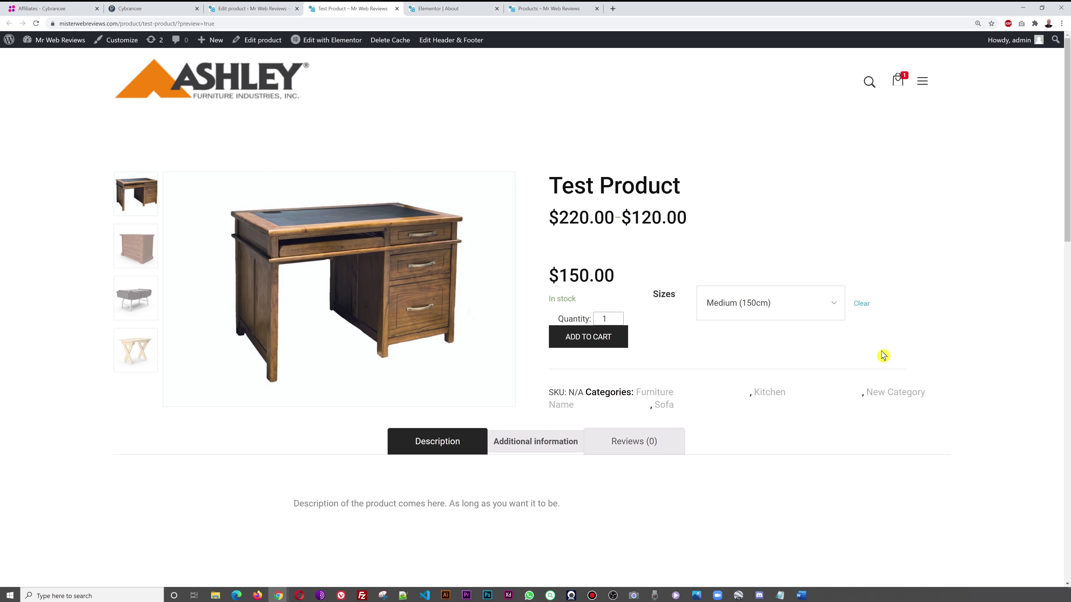
left_click(251, 9)
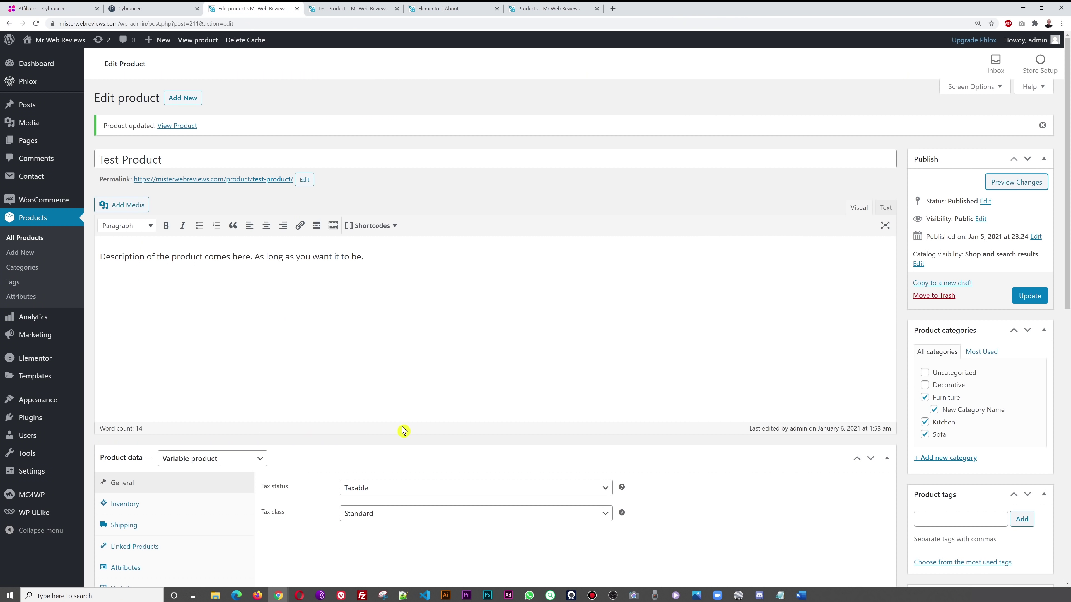
left_click(356, 8)
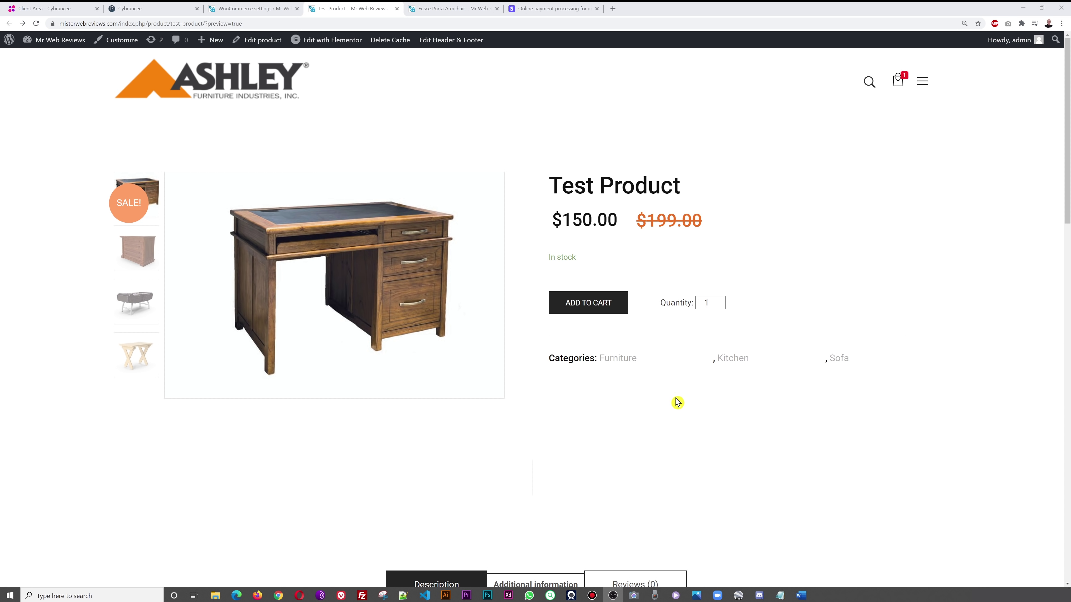
- Browse the storefront's Furniture category listing, then return to the WooCommerce Inventory settings
left_click(628, 362)
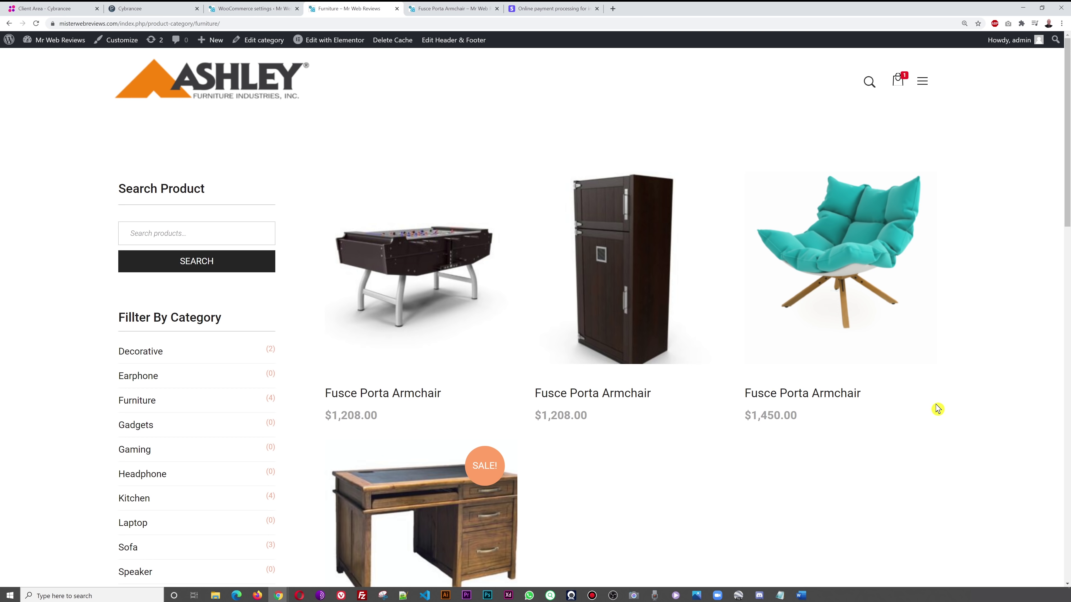
scroll(938, 408, "down", 3)
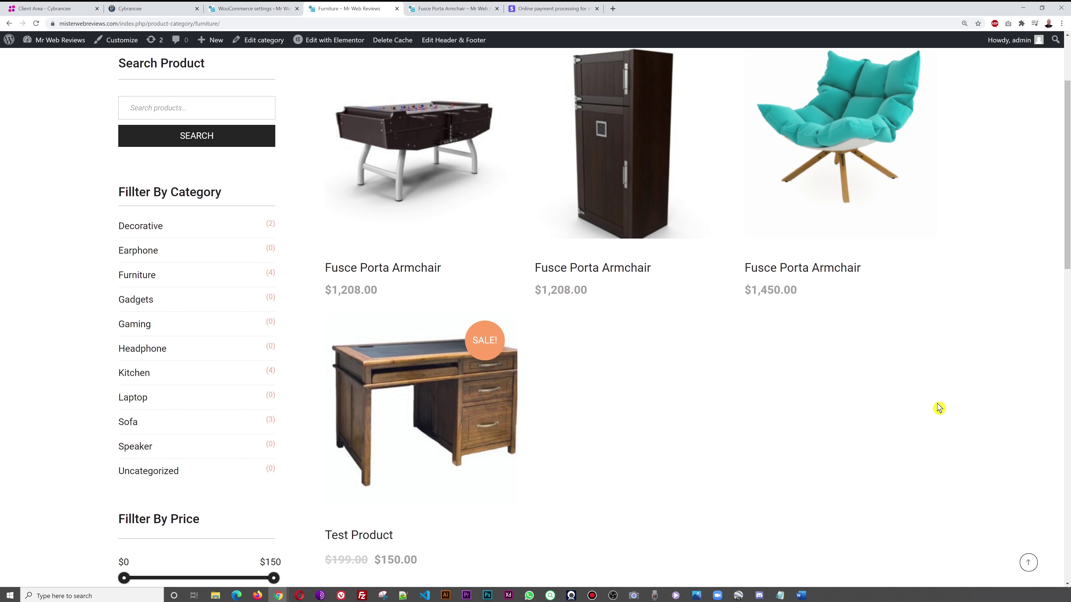
scroll(938, 407, "down", 1)
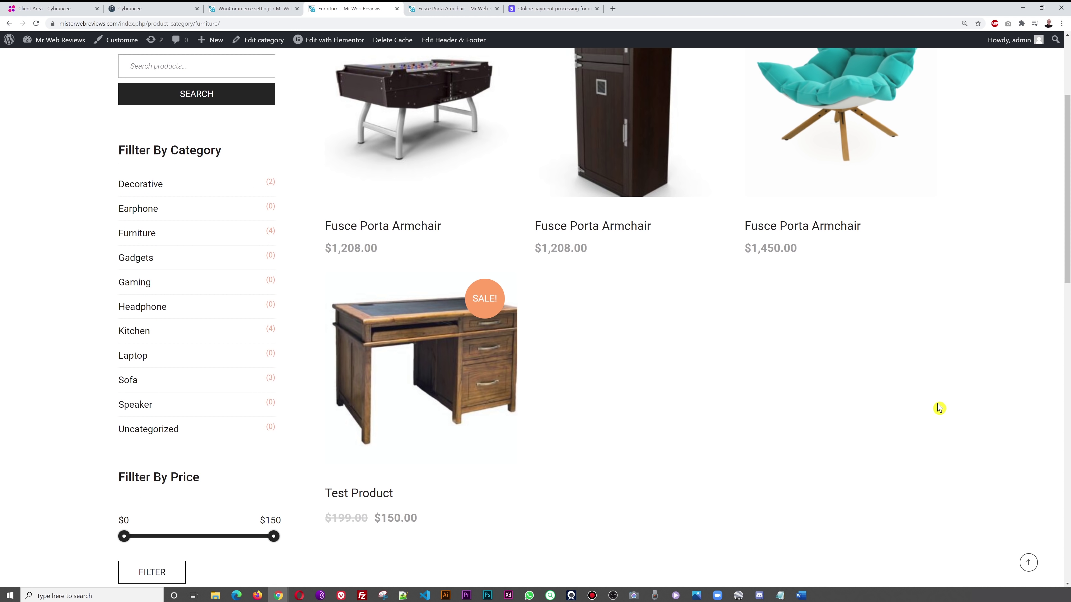
scroll(940, 407, "up", 4)
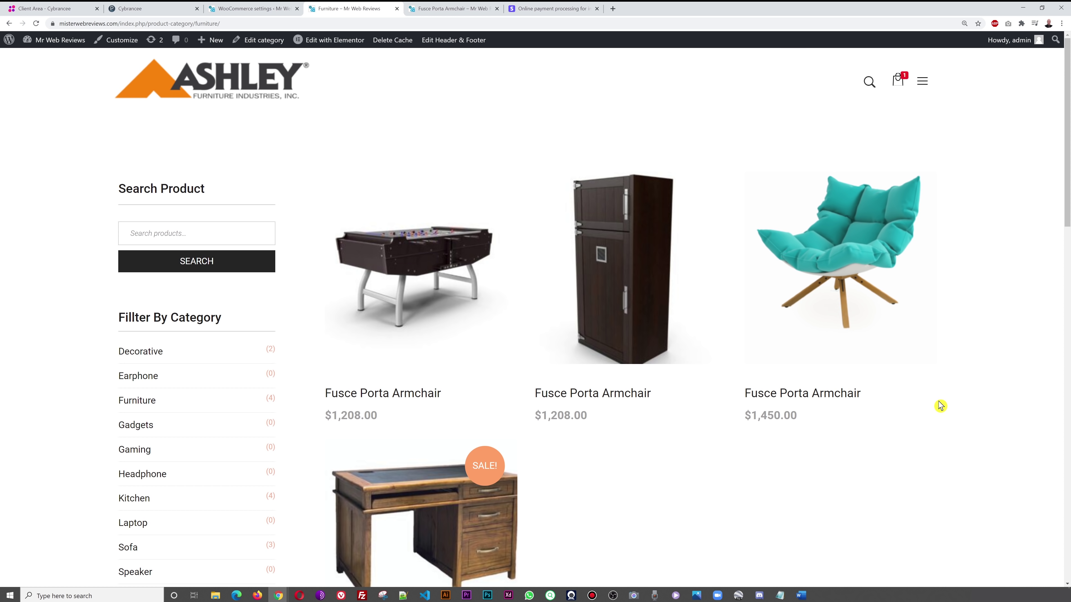
left_click(278, 9)
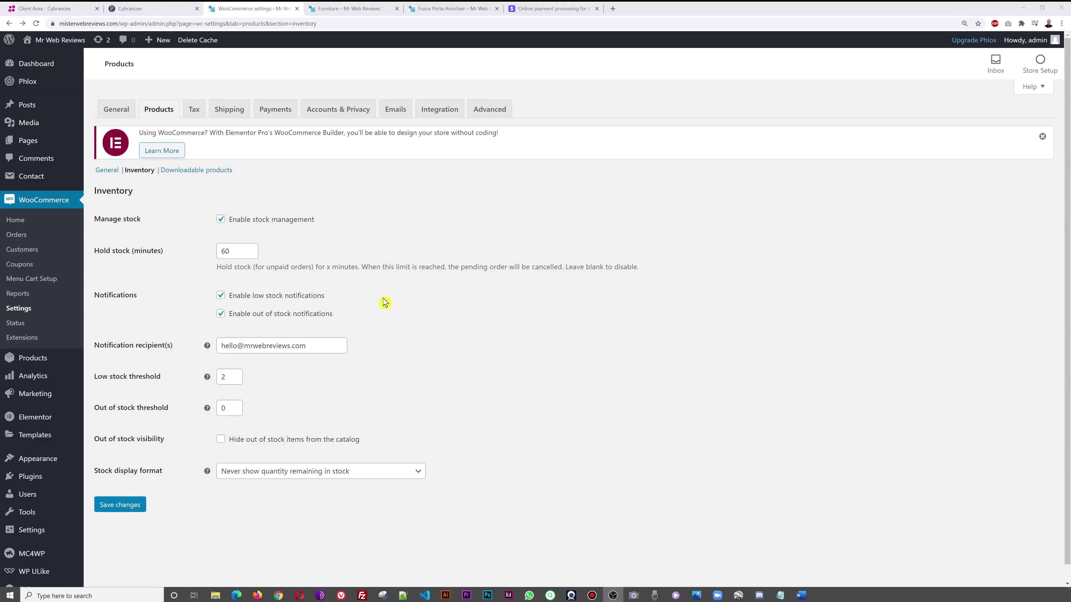
- Go to the Products > Categories management page
mouse_move(31, 364)
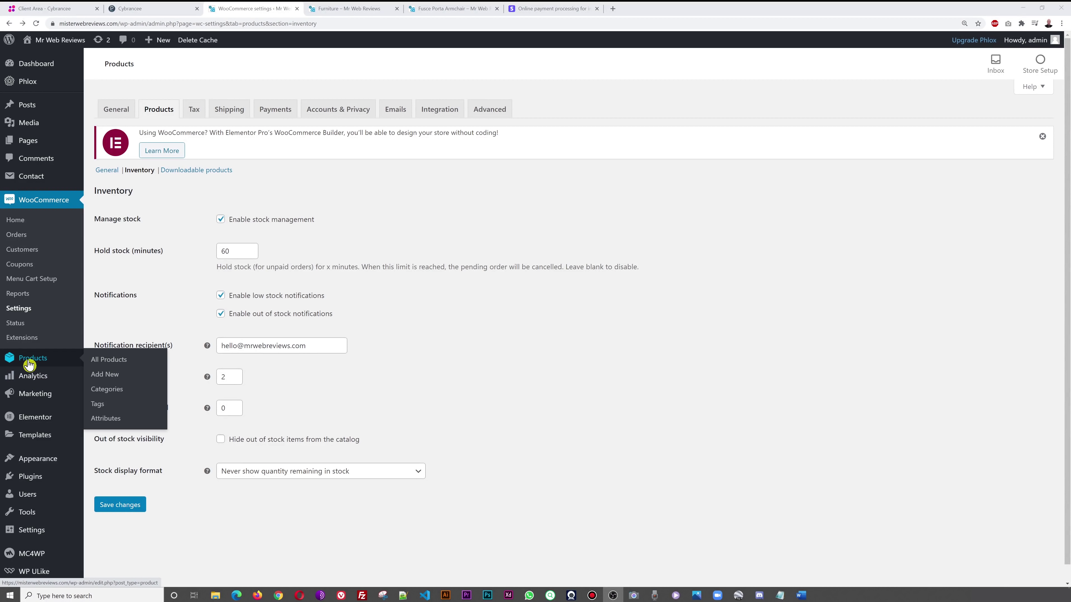
left_click(112, 389)
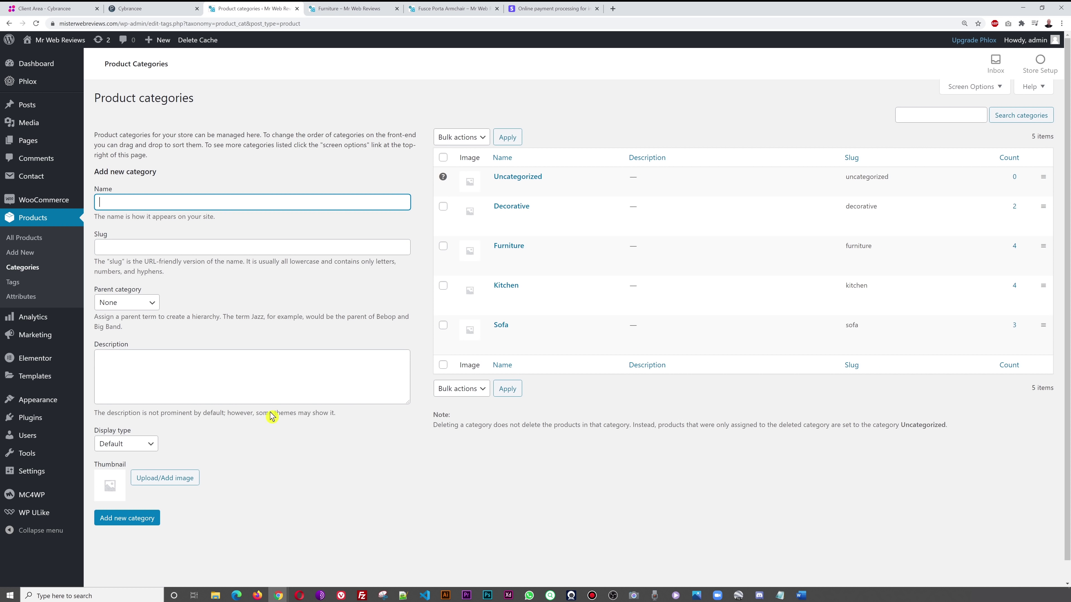
mouse_move(555, 210)
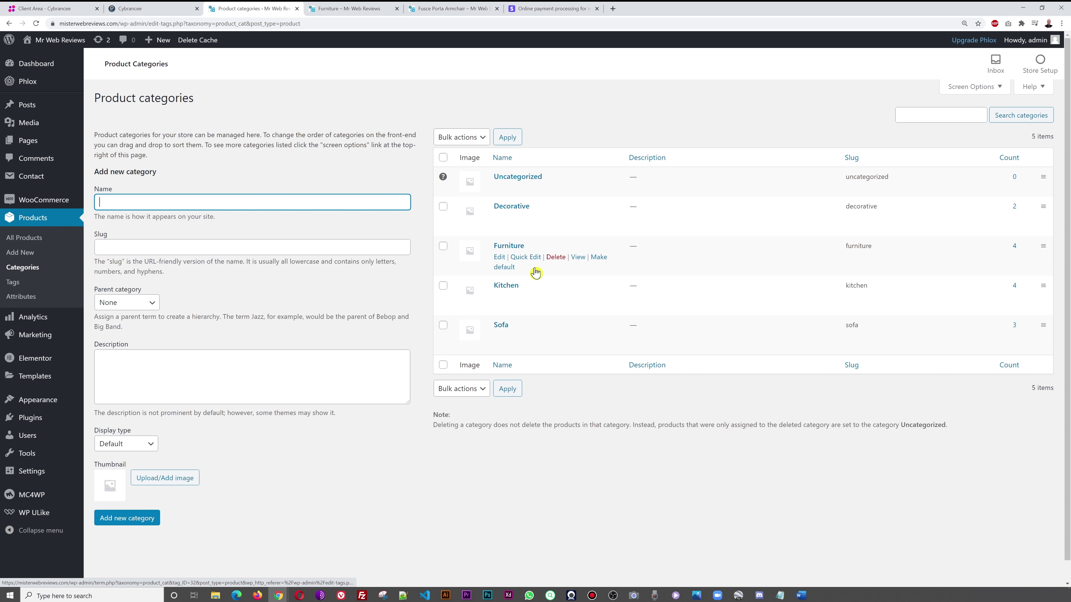
left_click(574, 490)
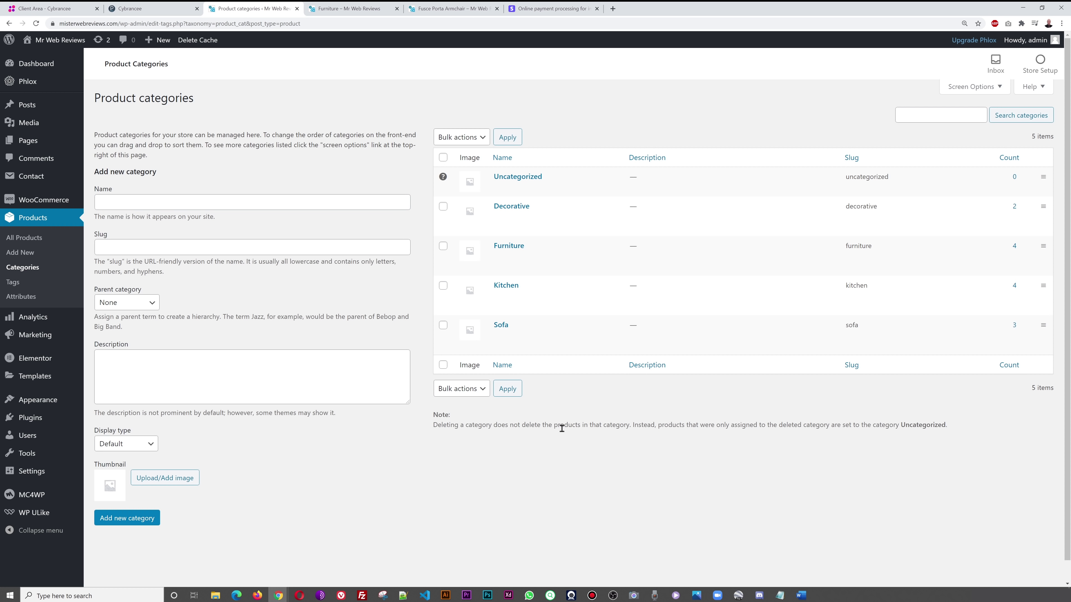
- Add a category named 'New Category Name' with Furniture as its parent
left_click(151, 204)
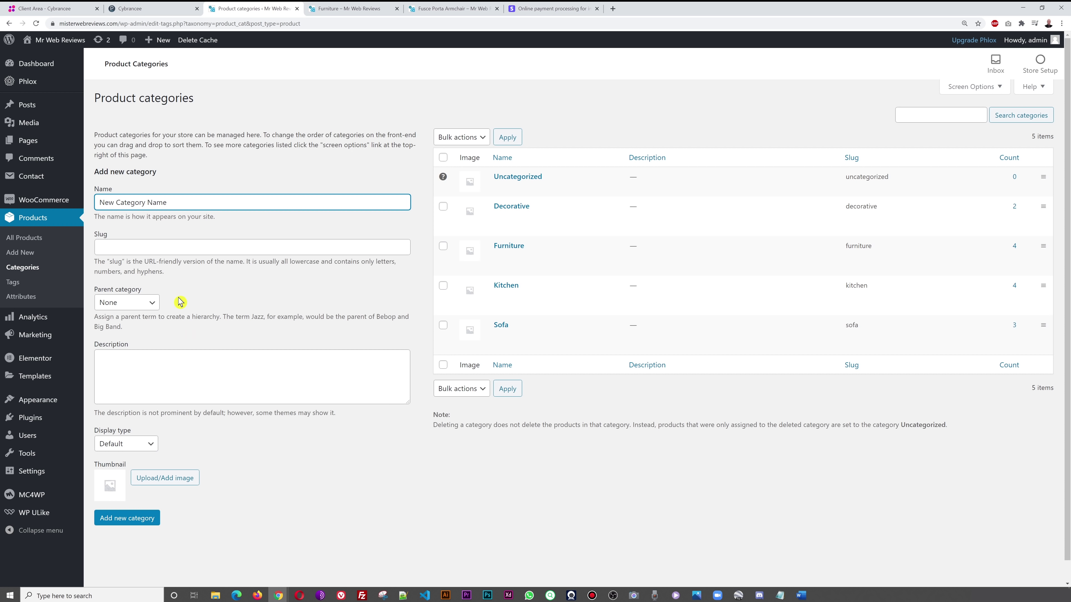
left_click(182, 372)
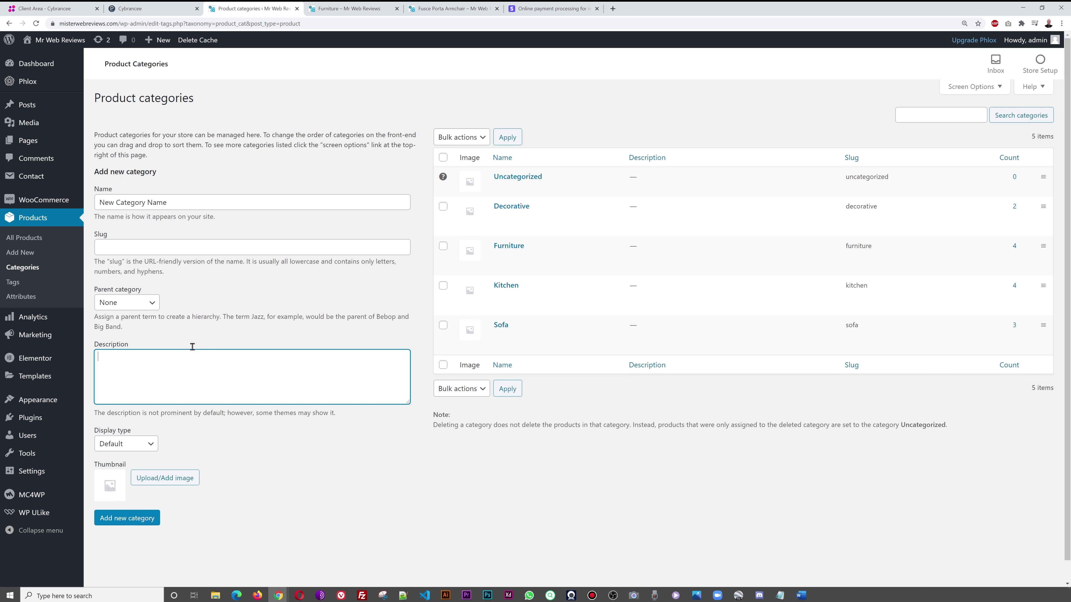
left_click(150, 303)
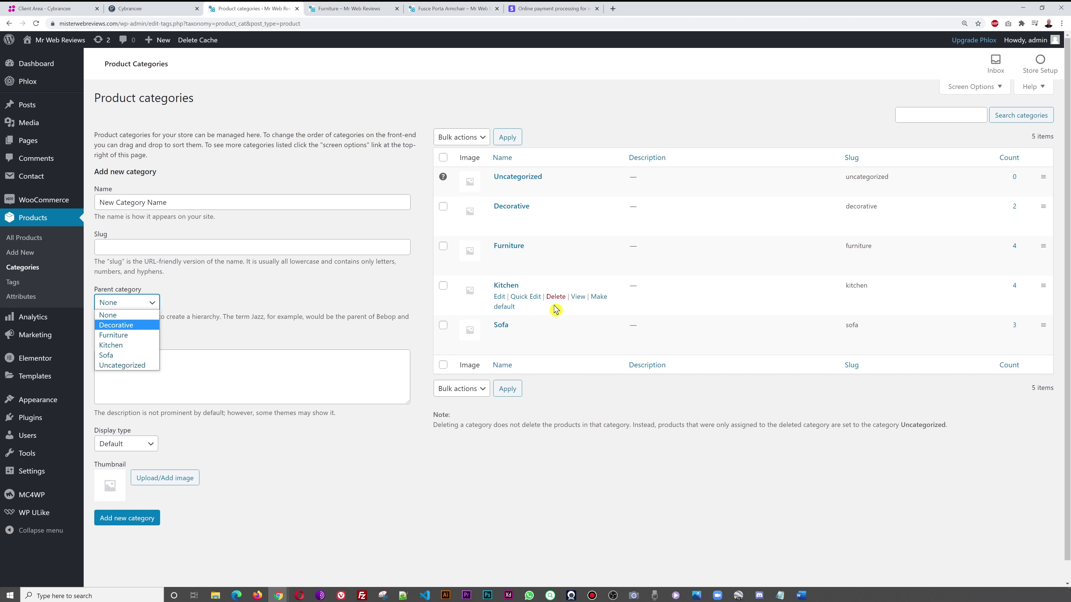
left_click(268, 313)
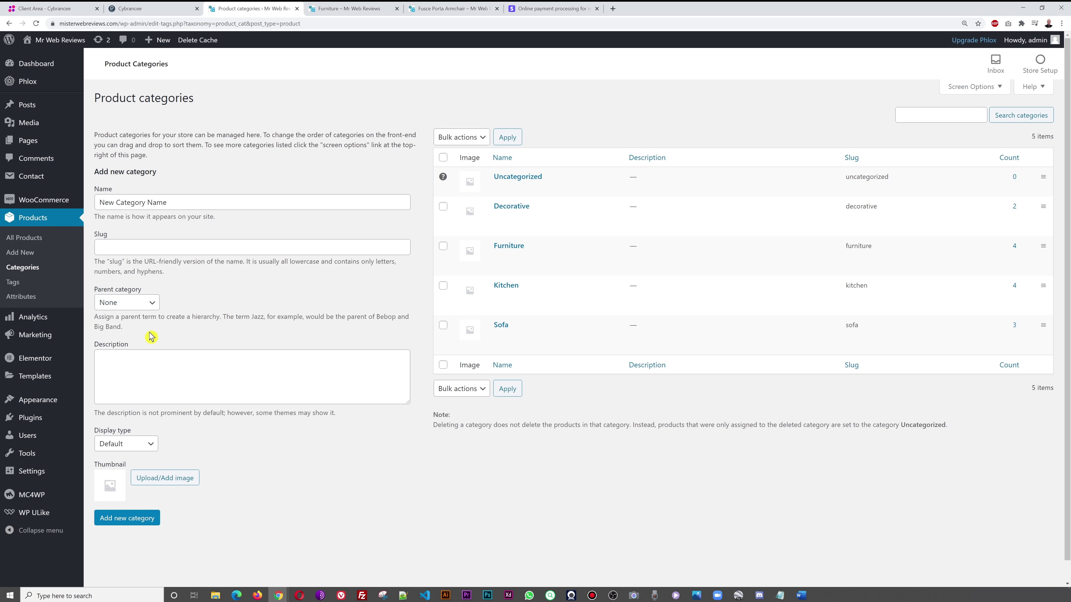
left_click(149, 304)
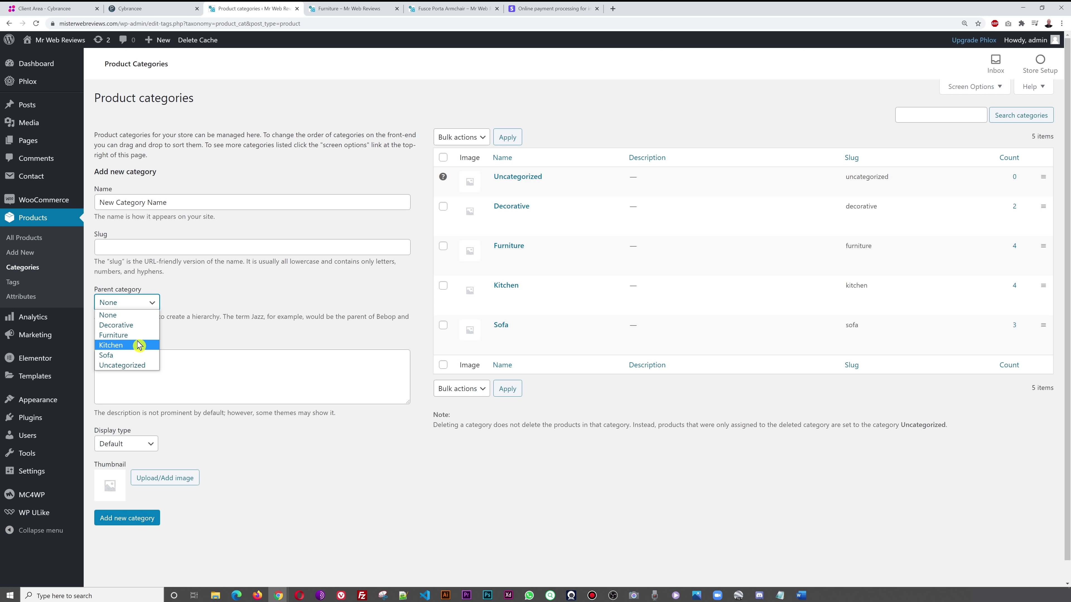
left_click(139, 340)
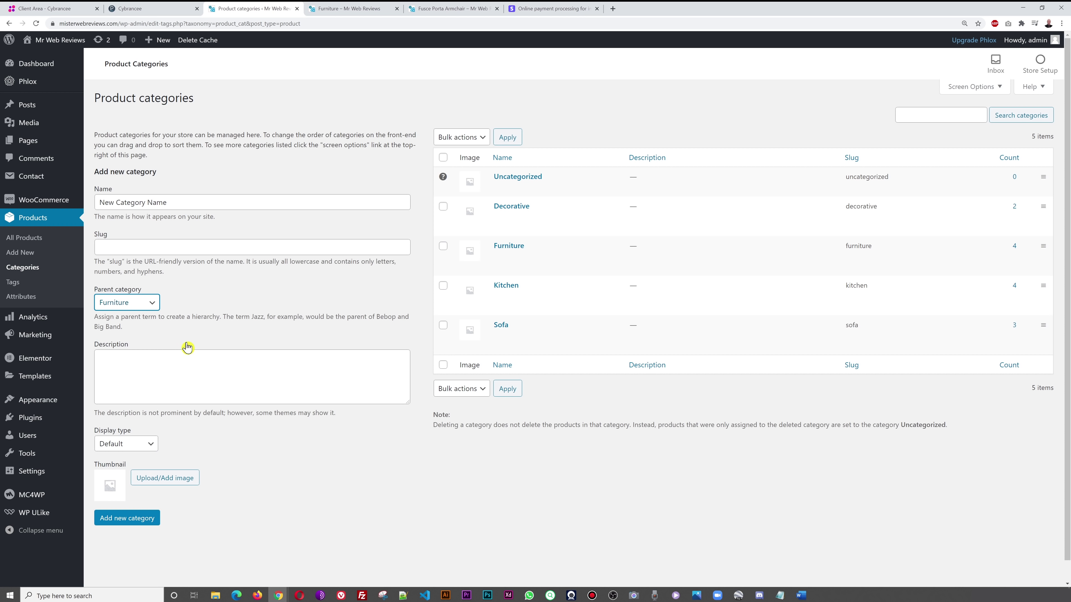
left_click(132, 527)
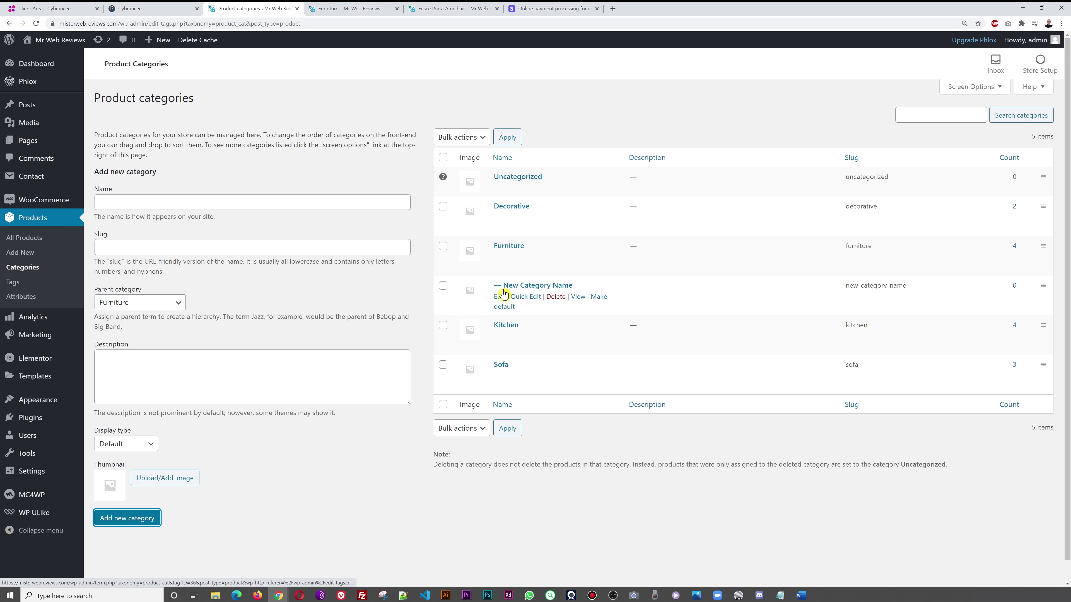
left_click(571, 515)
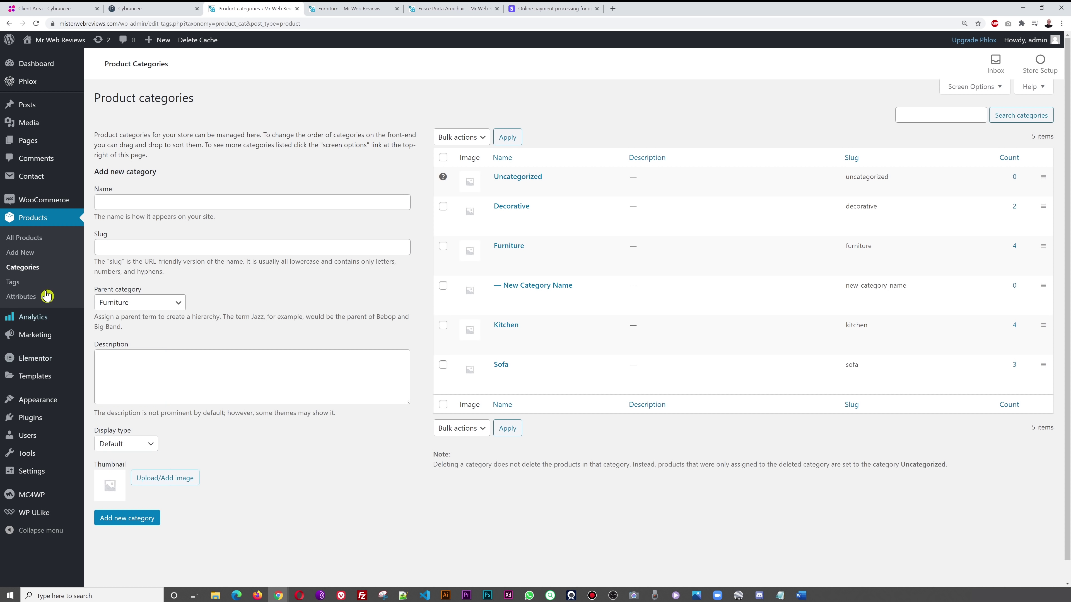
- Edit Test Product, tick New Category Name under Product categories, and update it
left_click(35, 242)
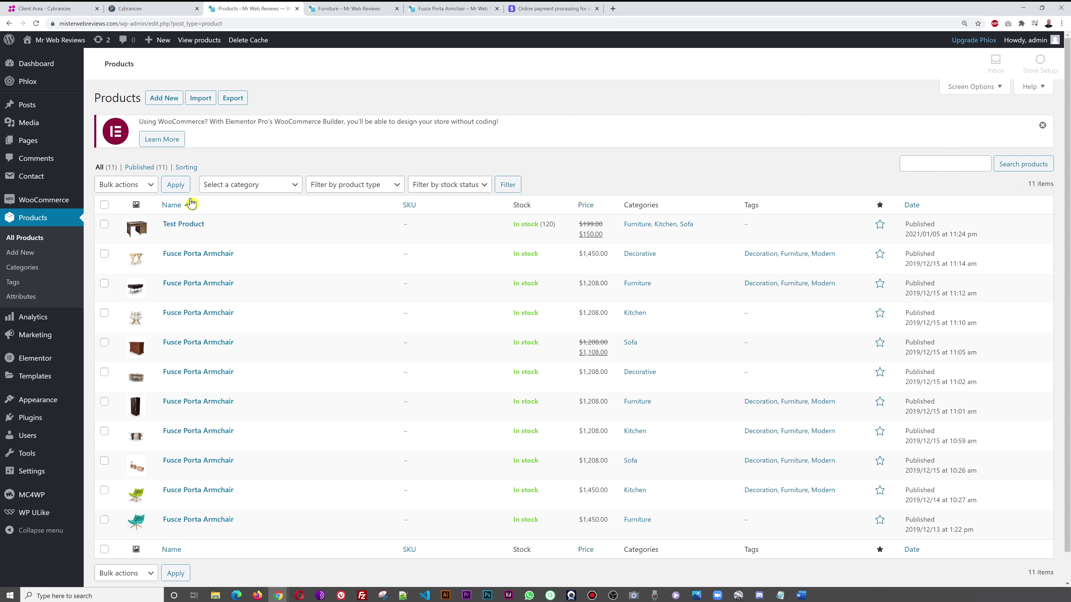
left_click(191, 225)
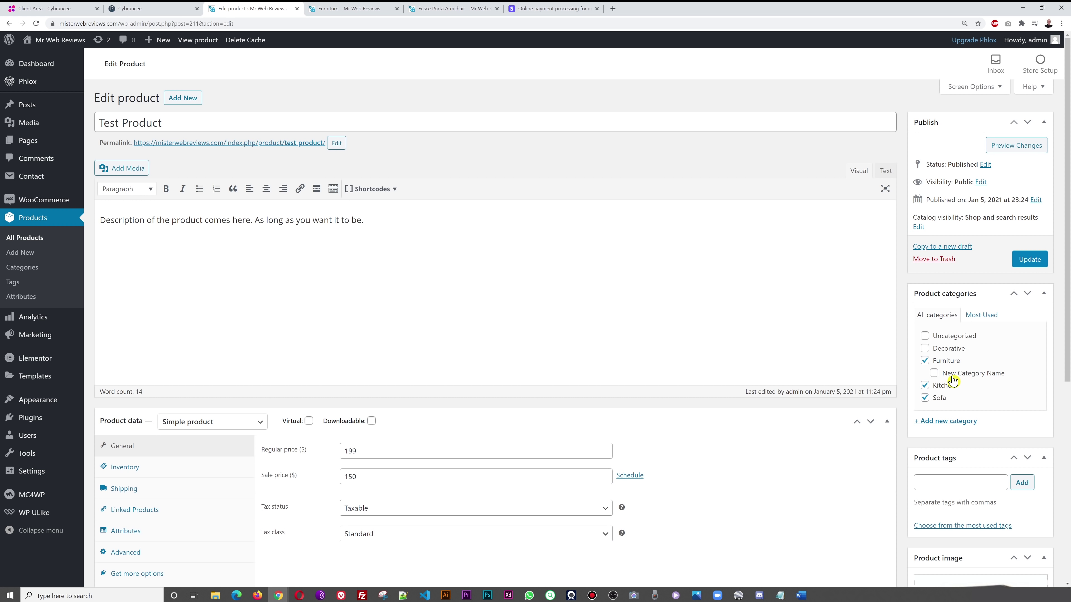
left_click(934, 374)
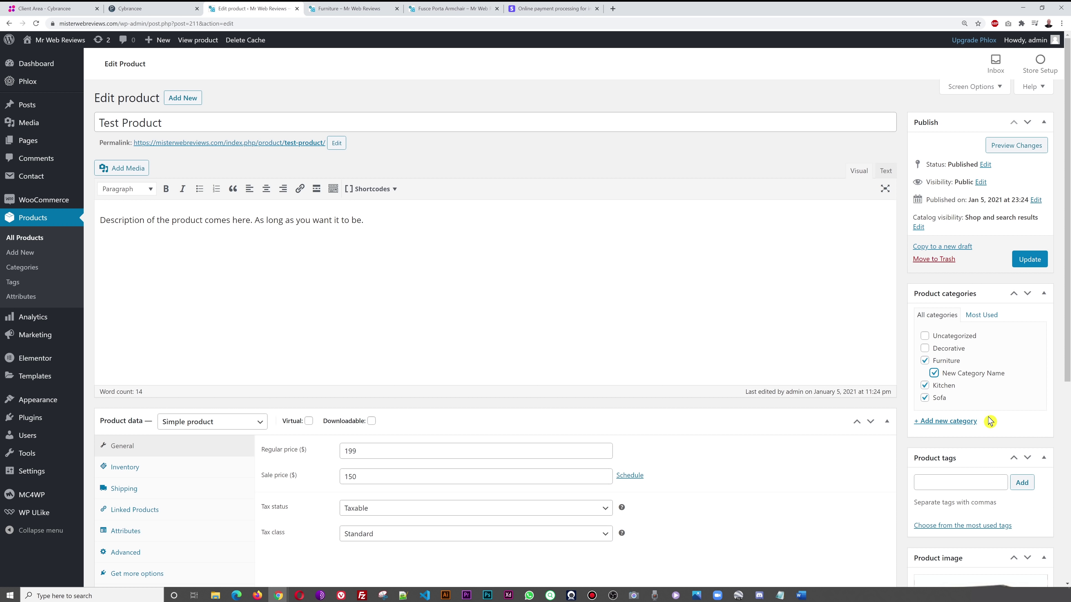
left_click(1029, 259)
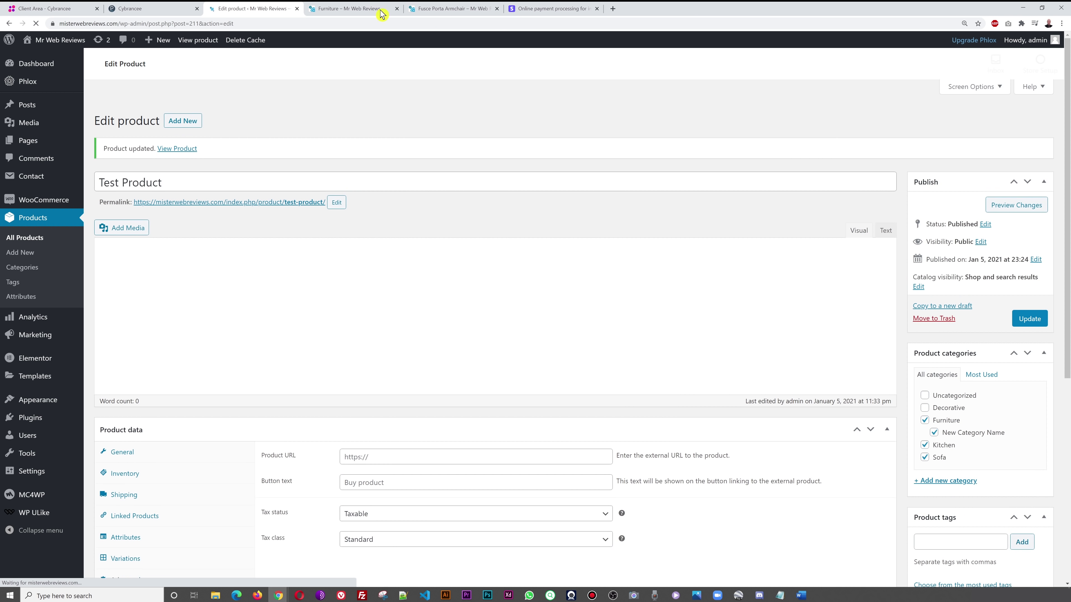
left_click(370, 9)
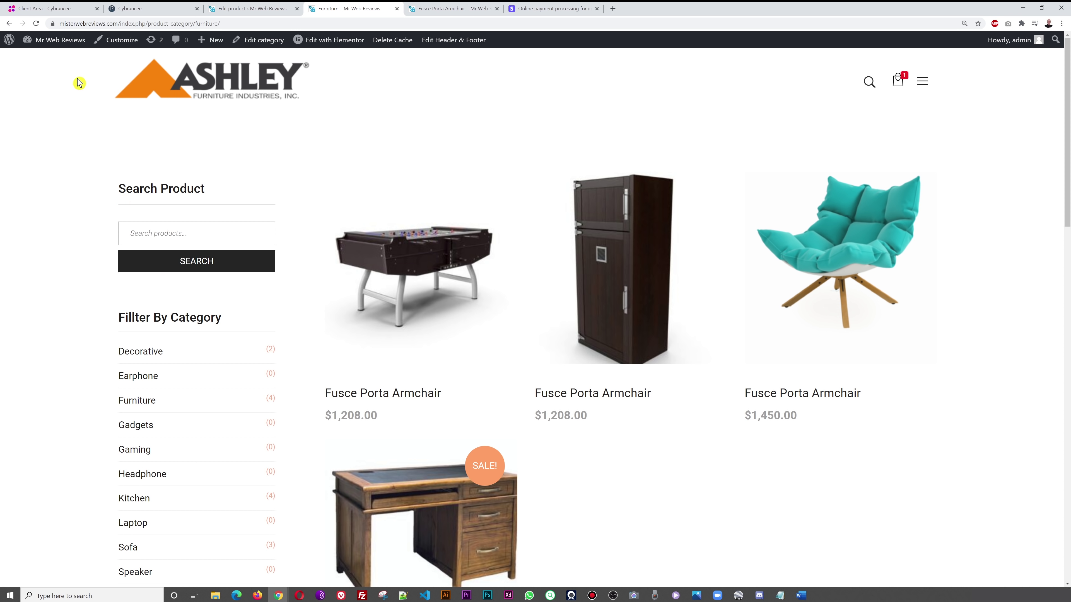
- Reload the Furniture page to see New Category Name with 1 product, and toggle the site menu twice
left_click(34, 26)
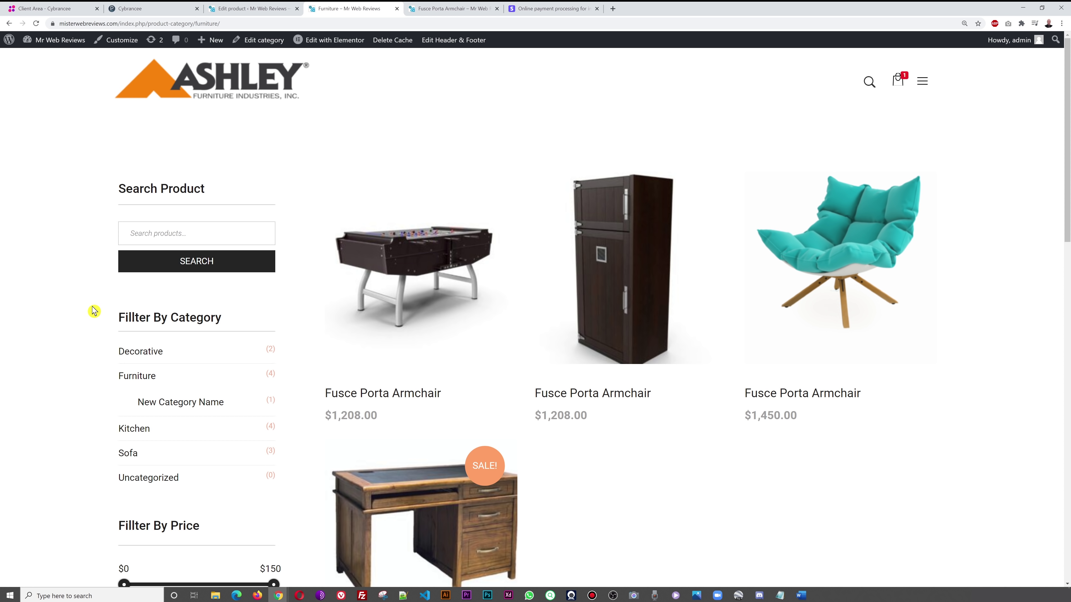
scroll(94, 311, "down", 2)
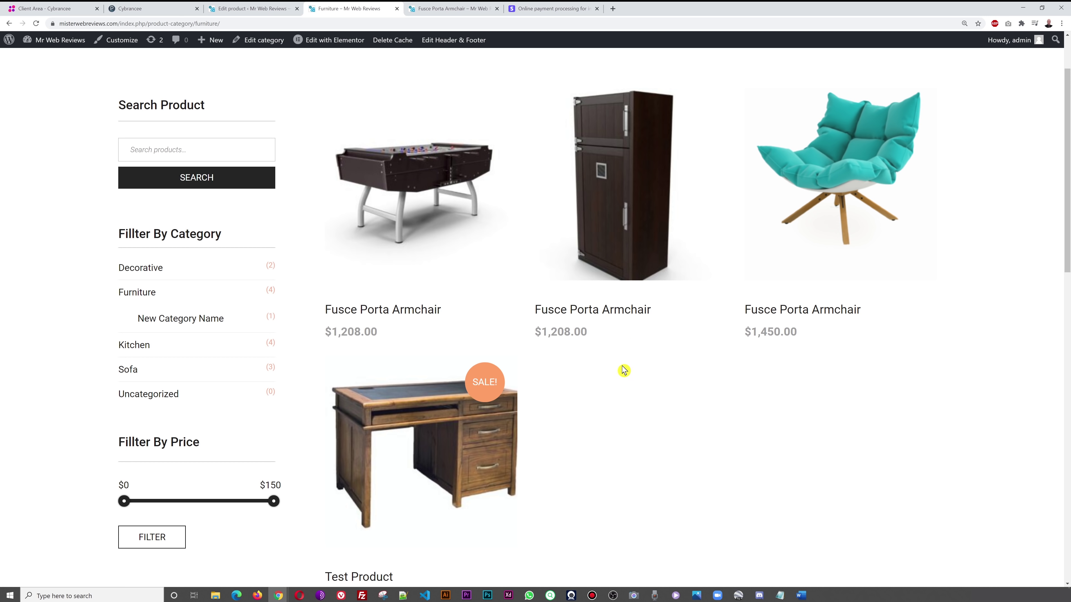
scroll(616, 400, "up", 2)
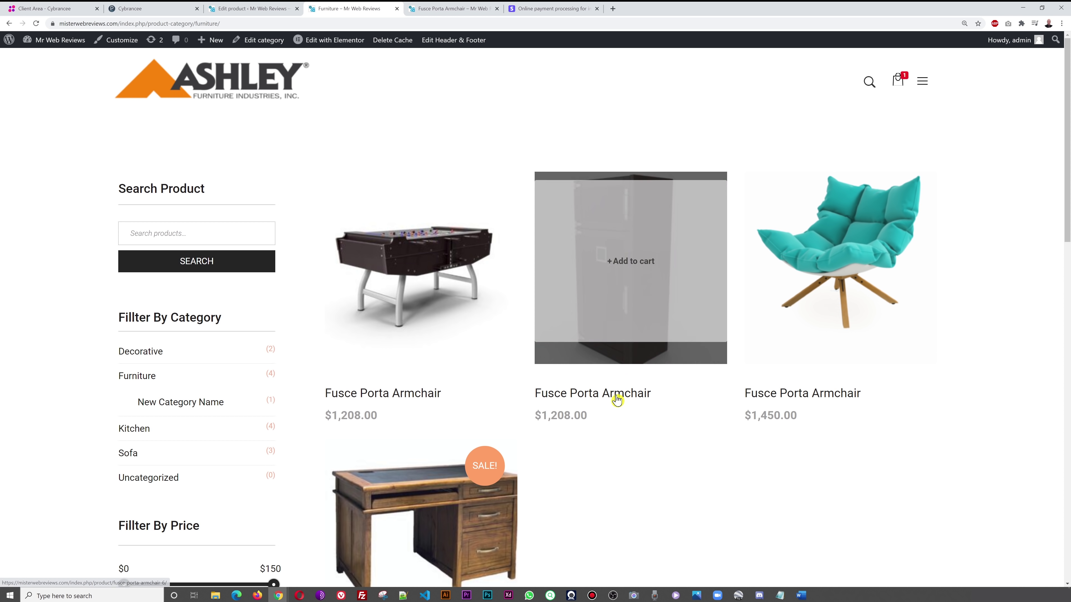
left_click(923, 82)
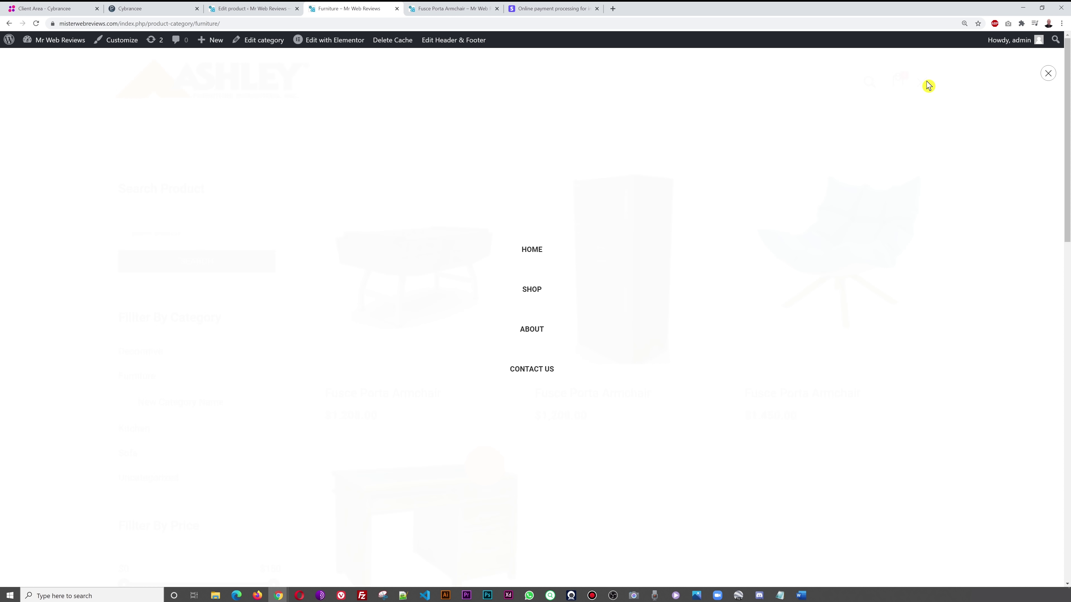
left_click(1048, 74)
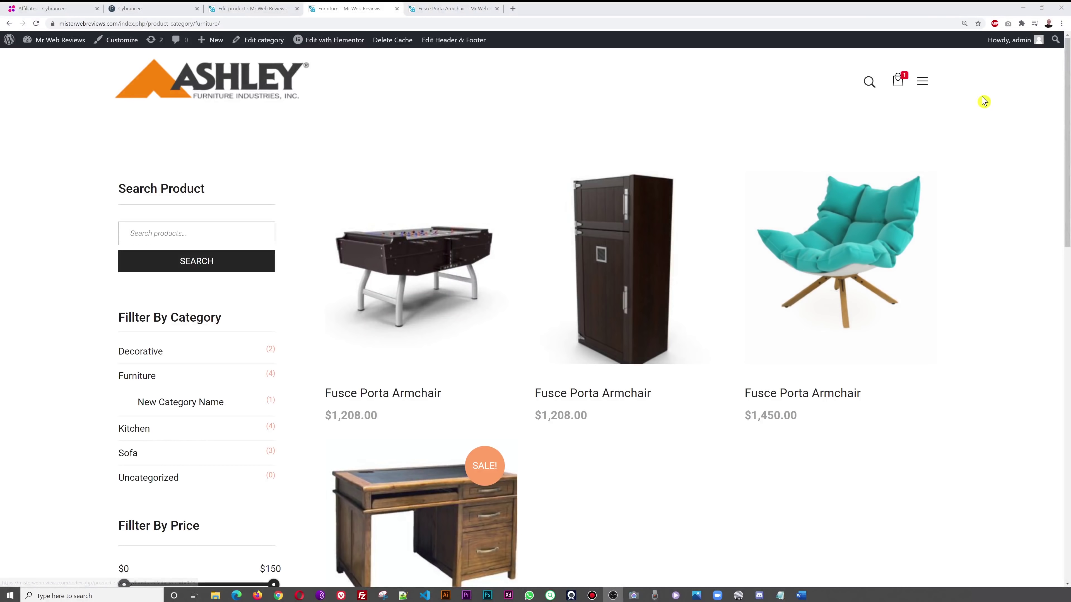
left_click(922, 82)
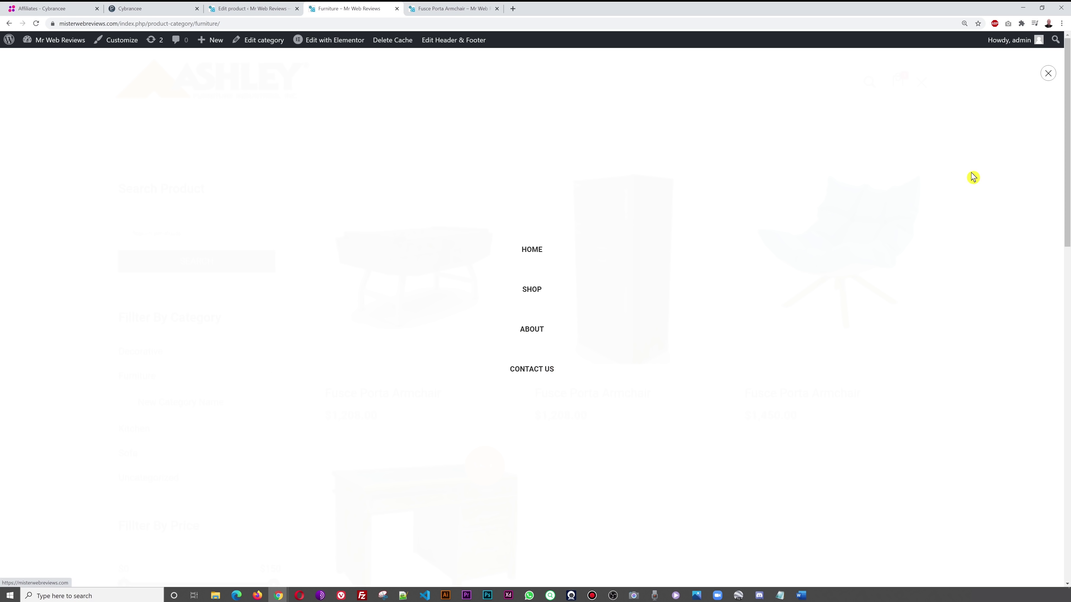
left_click(1047, 73)
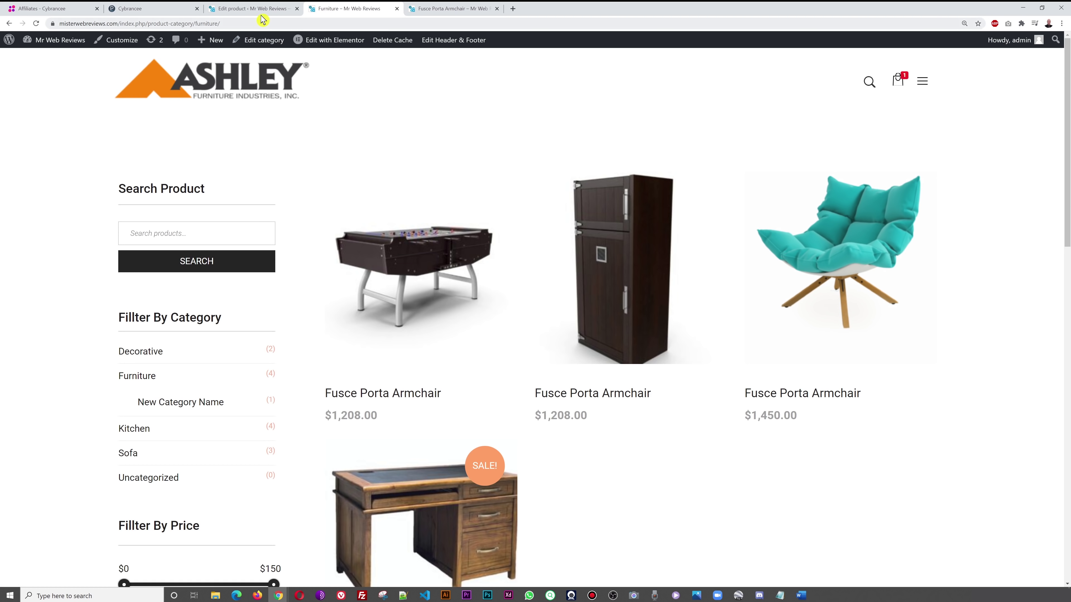
left_click(260, 14)
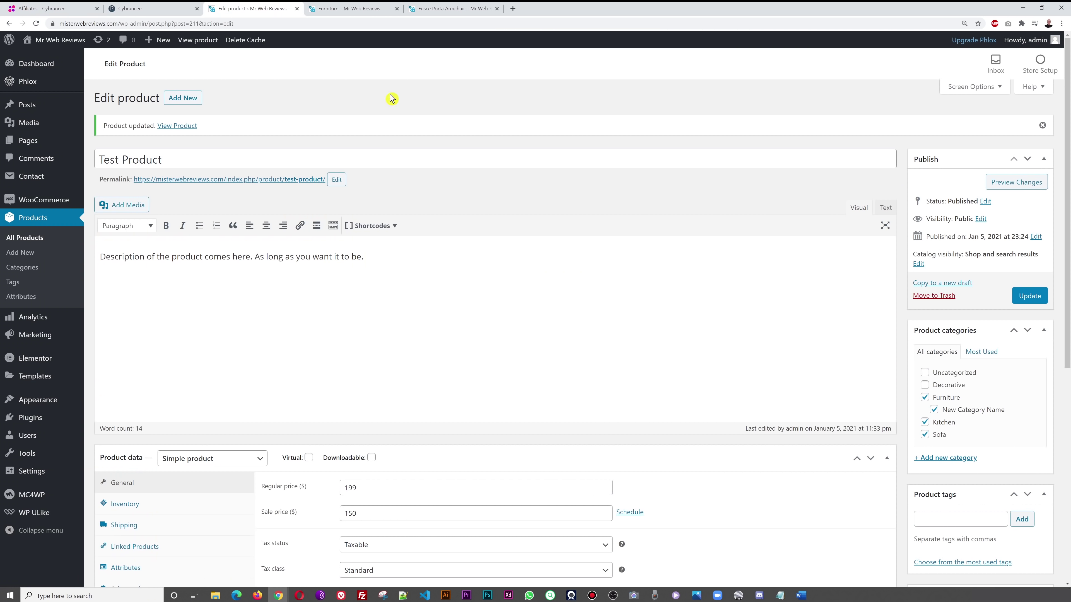
- Go to Pages > All Pages, confirming you want to leave the product editor
mouse_move(63, 145)
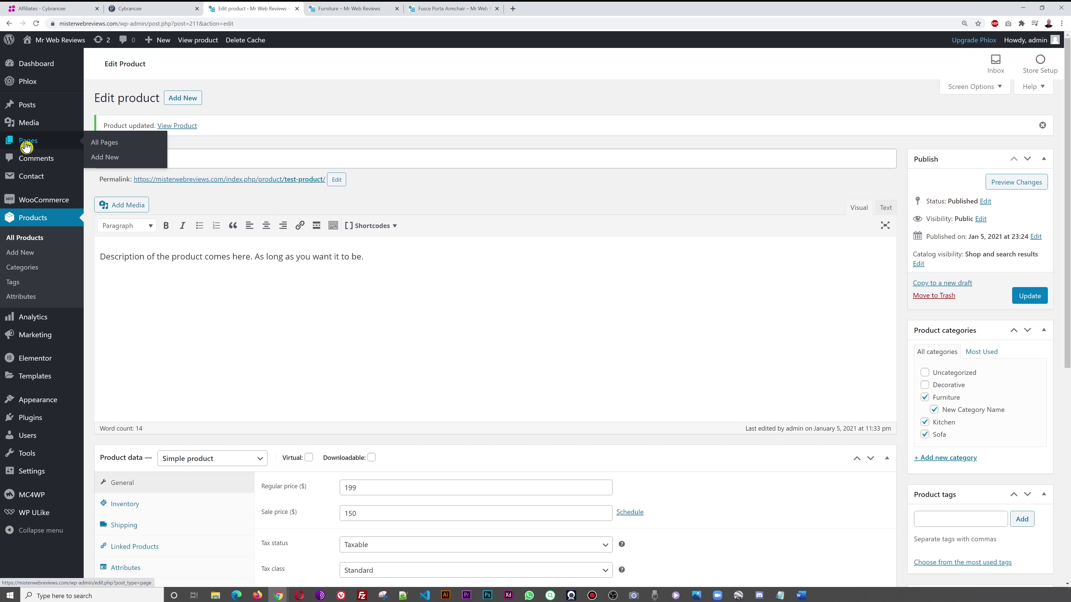
left_click(105, 146)
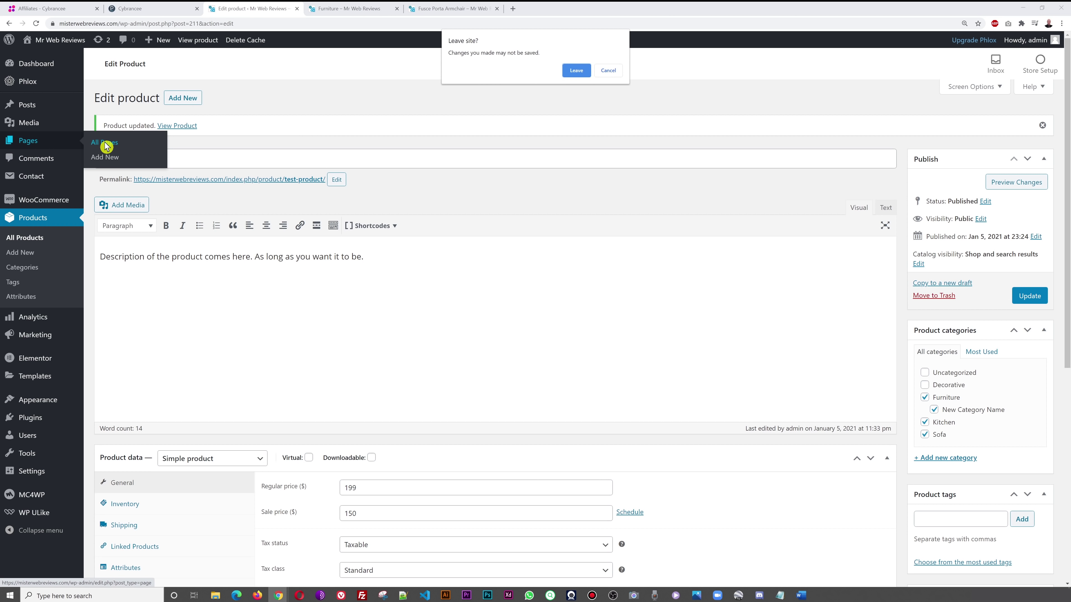
left_click(576, 71)
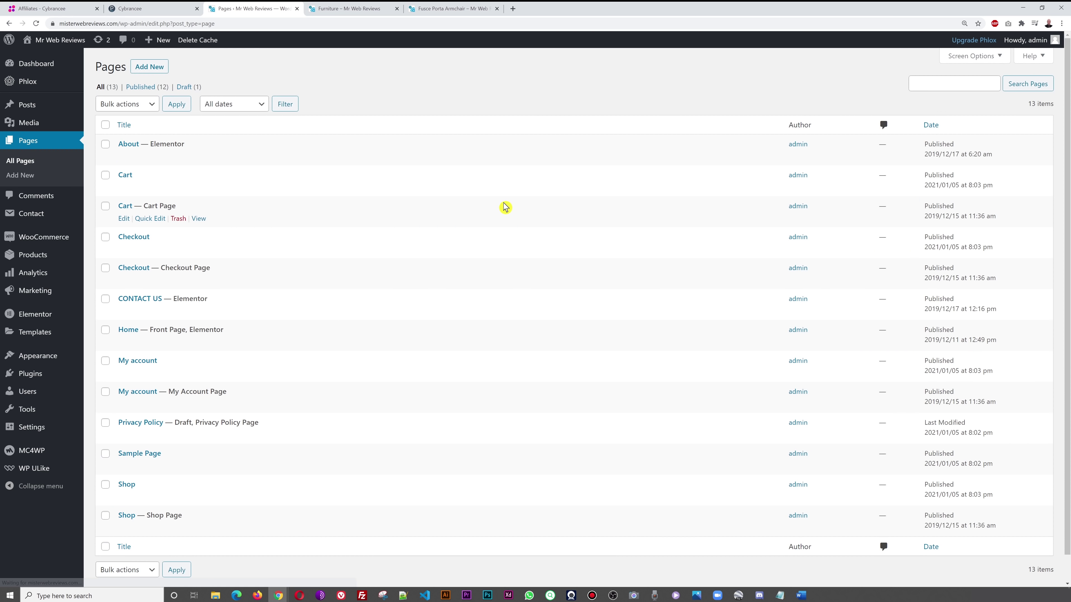
- Recheck the storefront navigation menu, then return to the pages list at the CONTACT US row
left_click(363, 9)
left_click(921, 82)
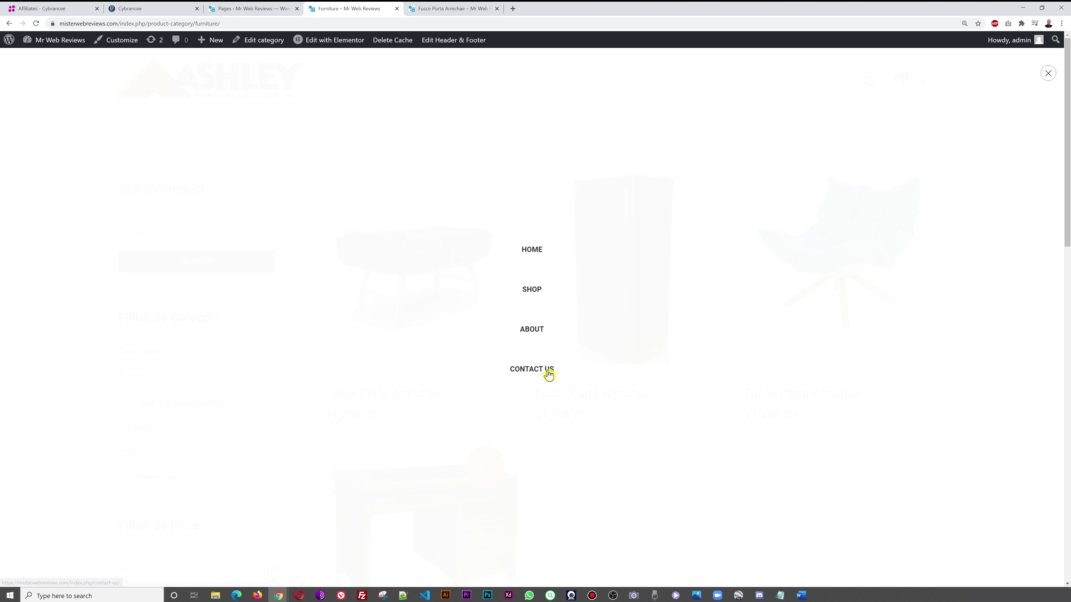
left_click(1048, 75)
key("ctrl+shift+Tab")
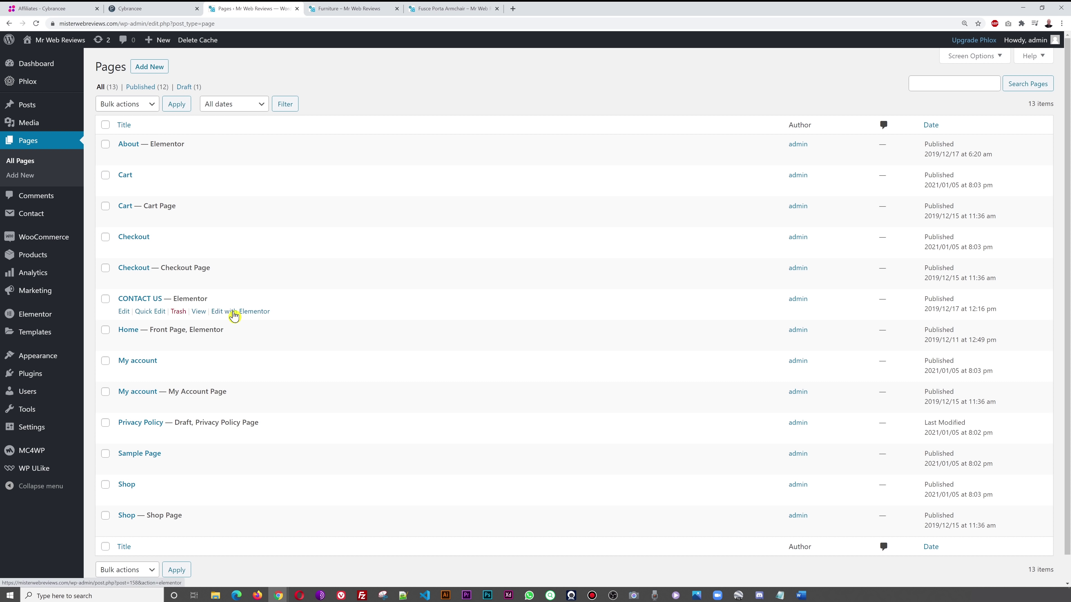
right_click(247, 316)
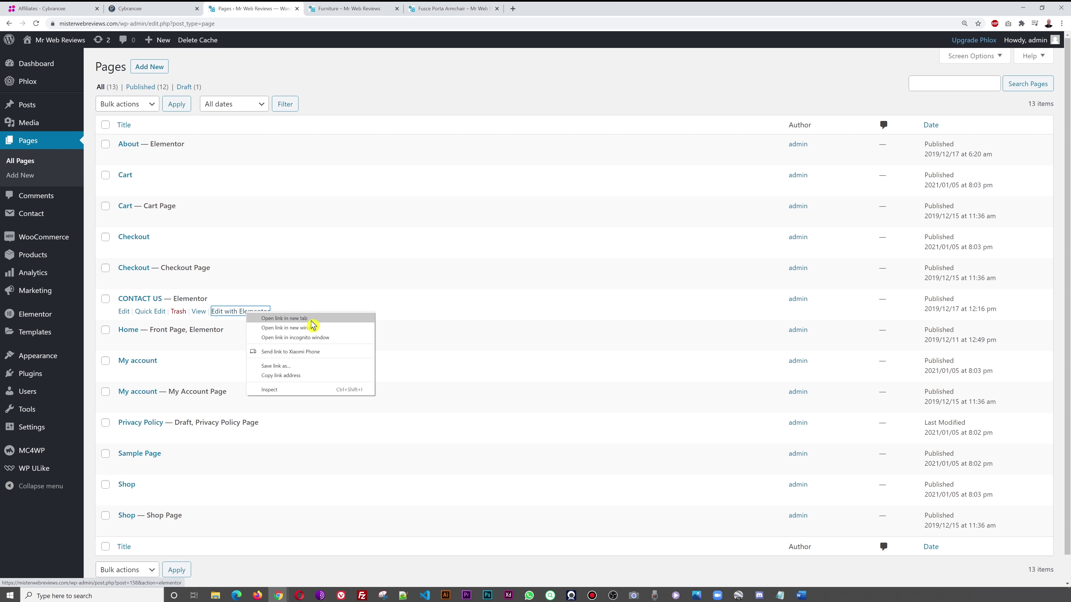
- Open CONTACT US's Edit with Elementor link in a new tab and switch to it
left_click(447, 63)
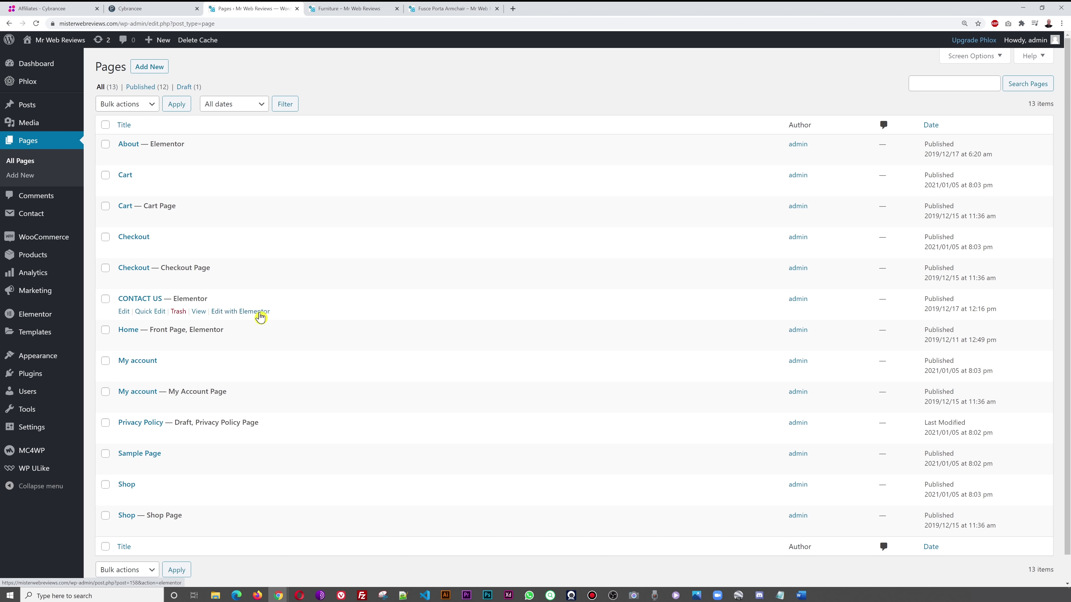
right_click(254, 314)
left_click(281, 318)
key("ctrl+Tab")
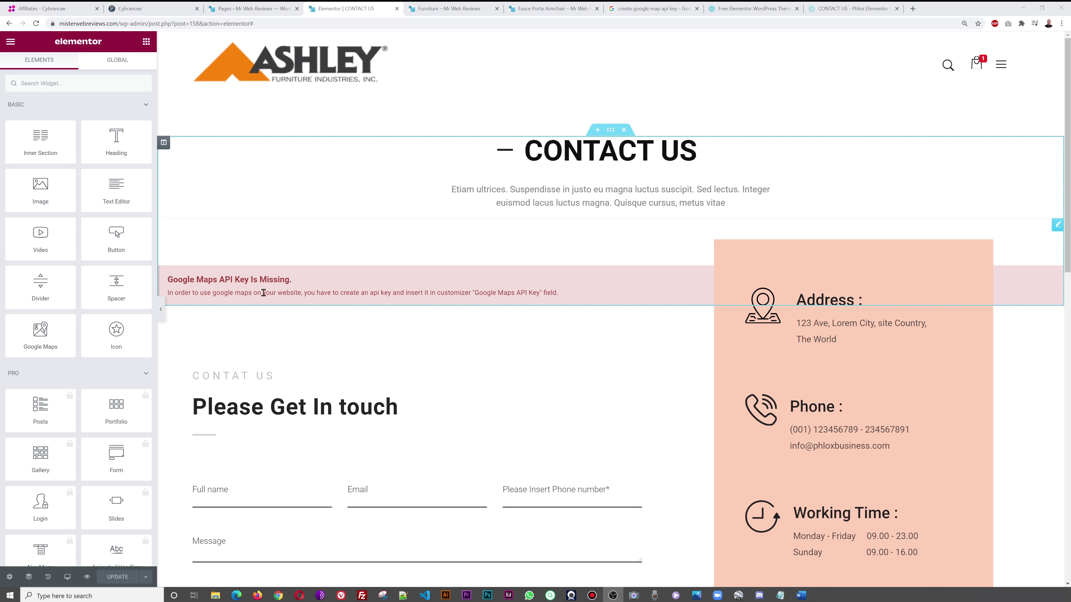
- Scroll through the Phlox demo's contact page map, then view the 'create google map api key' results
left_click(837, 9)
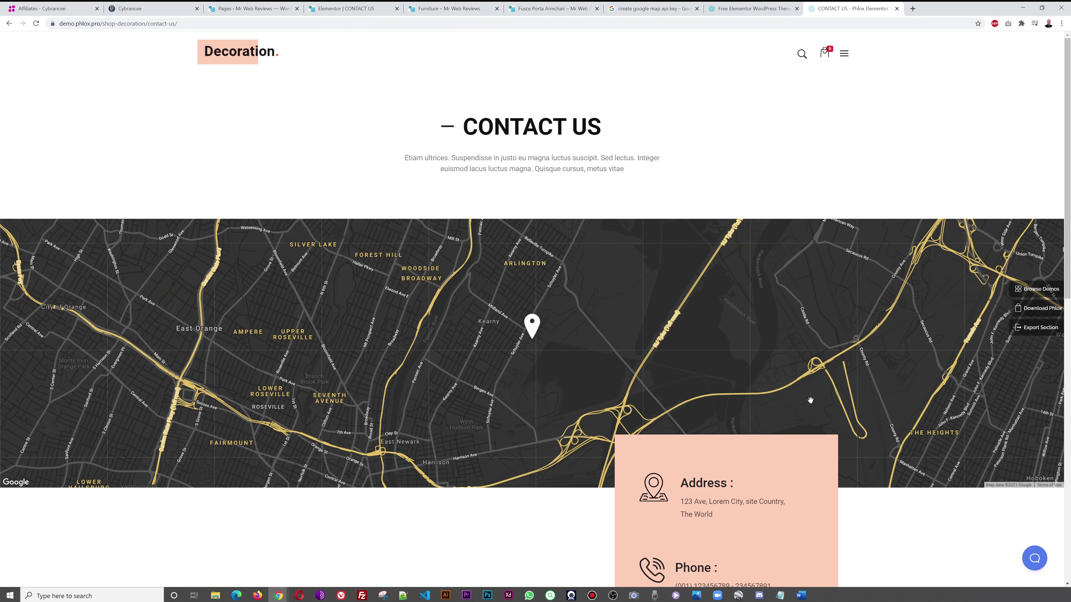
scroll(897, 367, "down", 4)
scroll(887, 371, "up", 4)
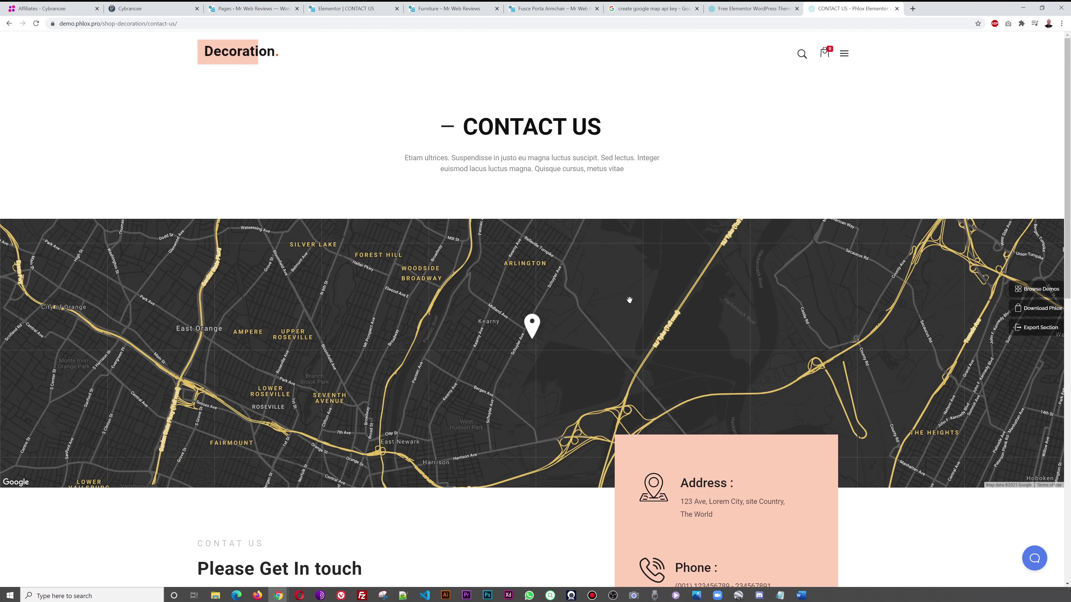
scroll(498, 329, "down", 5)
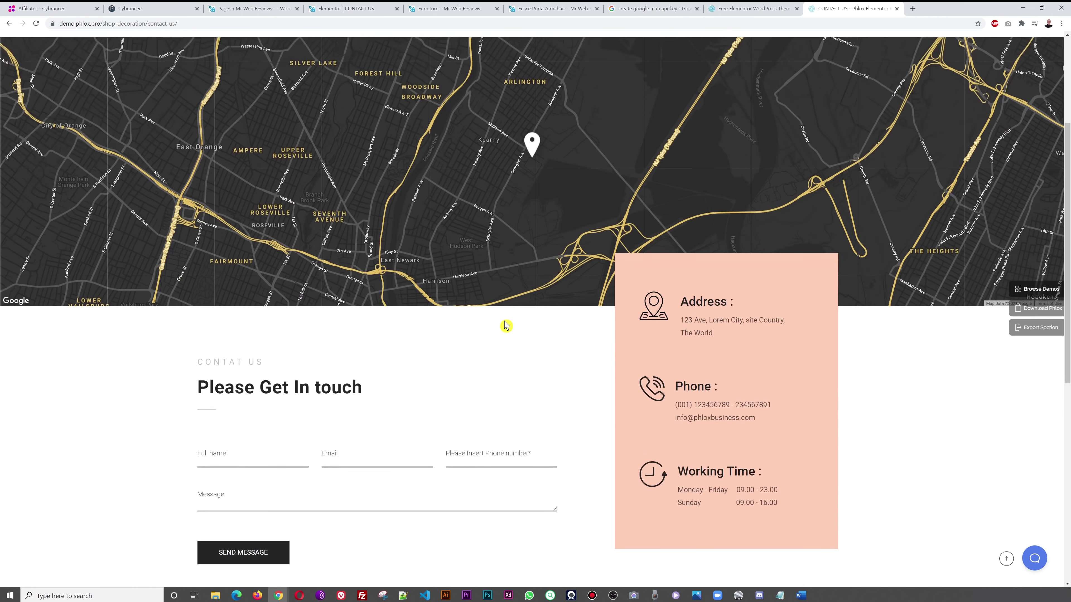
scroll(518, 321, "up", 4)
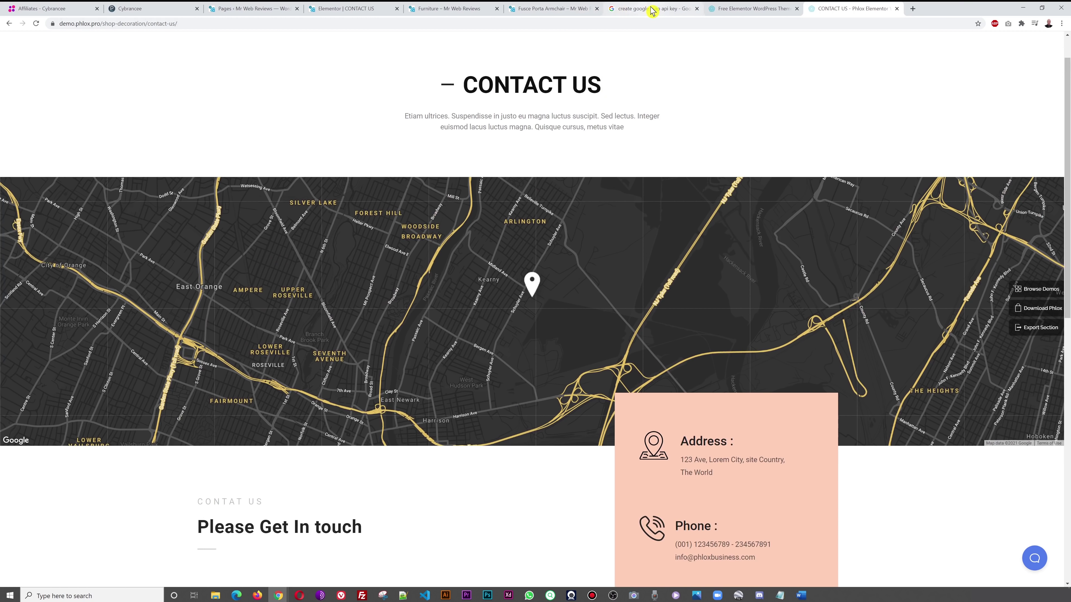
left_click(350, 8)
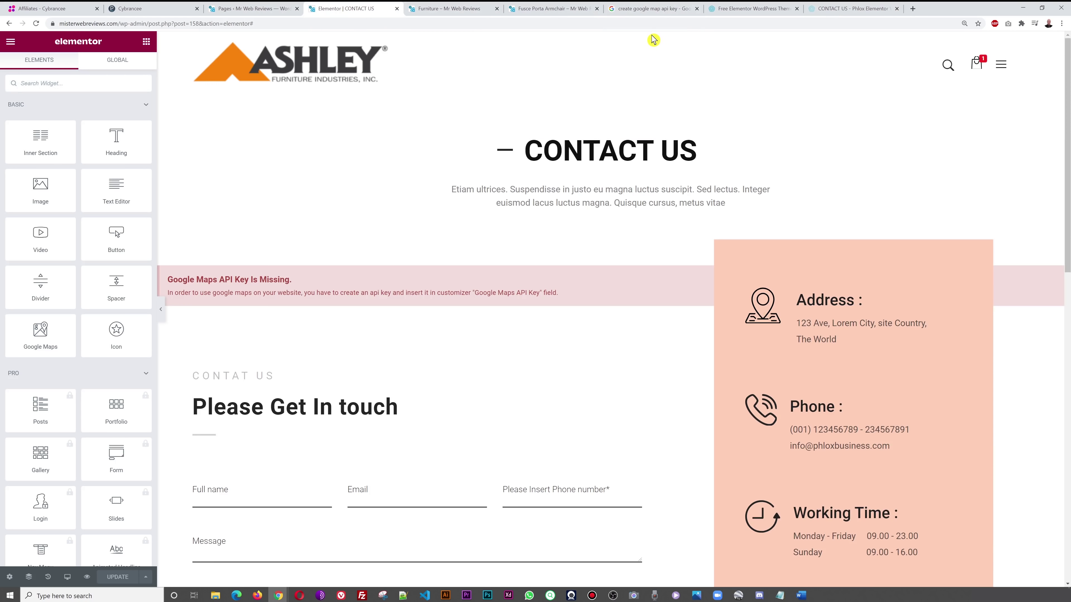
left_click(644, 10)
scroll(529, 272, "up", 2)
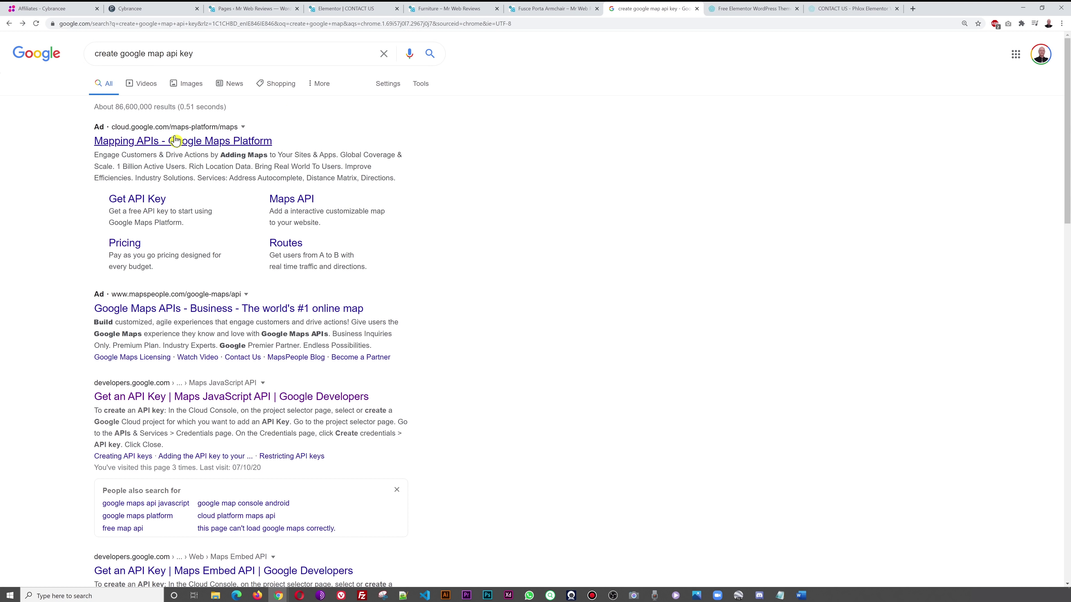
- From the Get an API Key guide, open the Cloud project selector page in a new tab
scroll(671, 299, "down", 2)
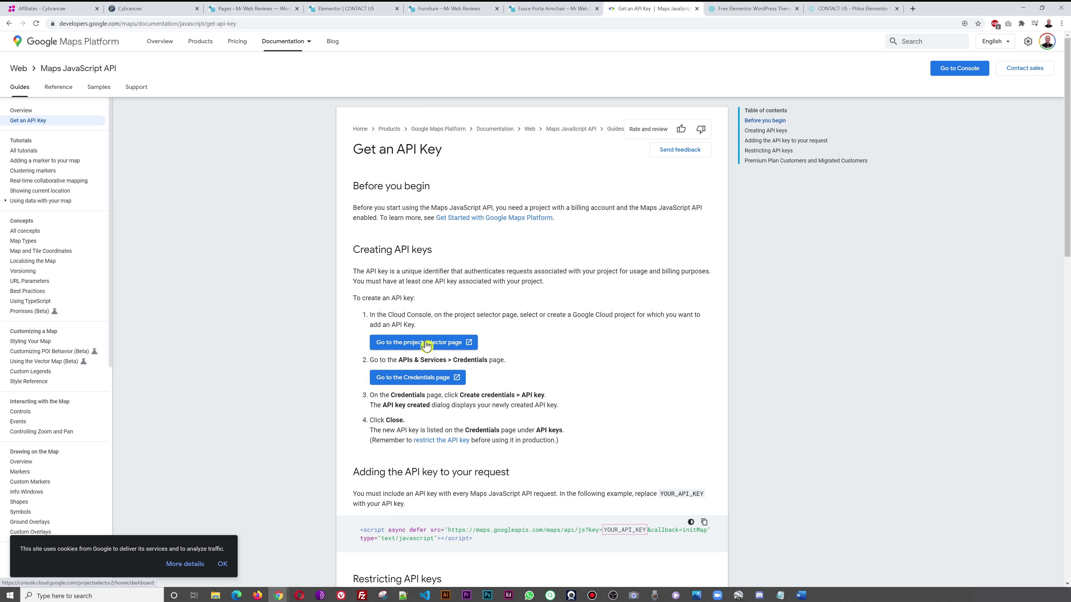
right_click(427, 343)
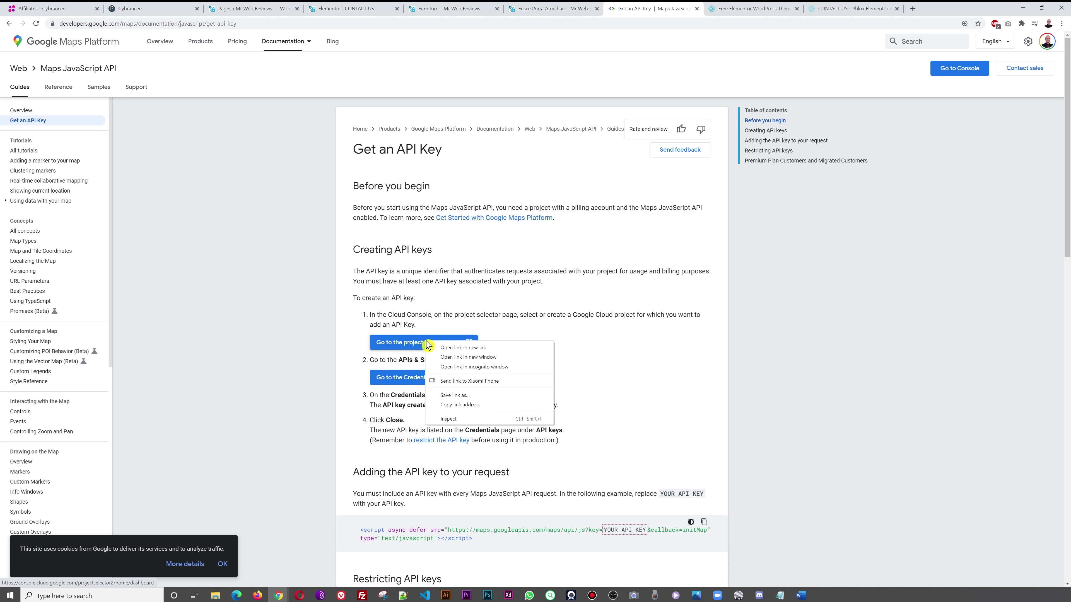
left_click(443, 349)
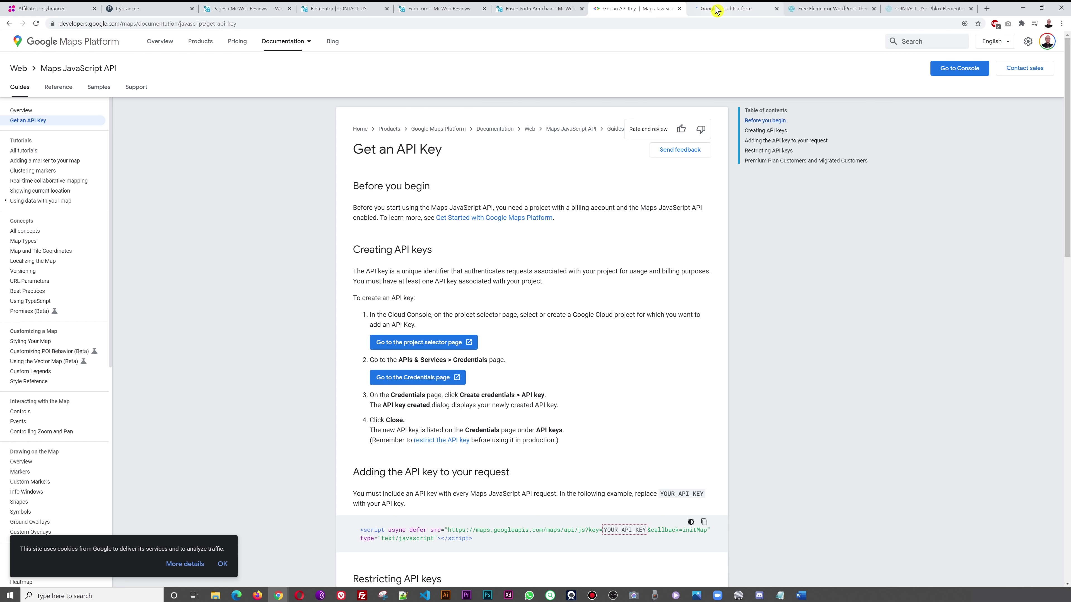
key("ctrl+Tab")
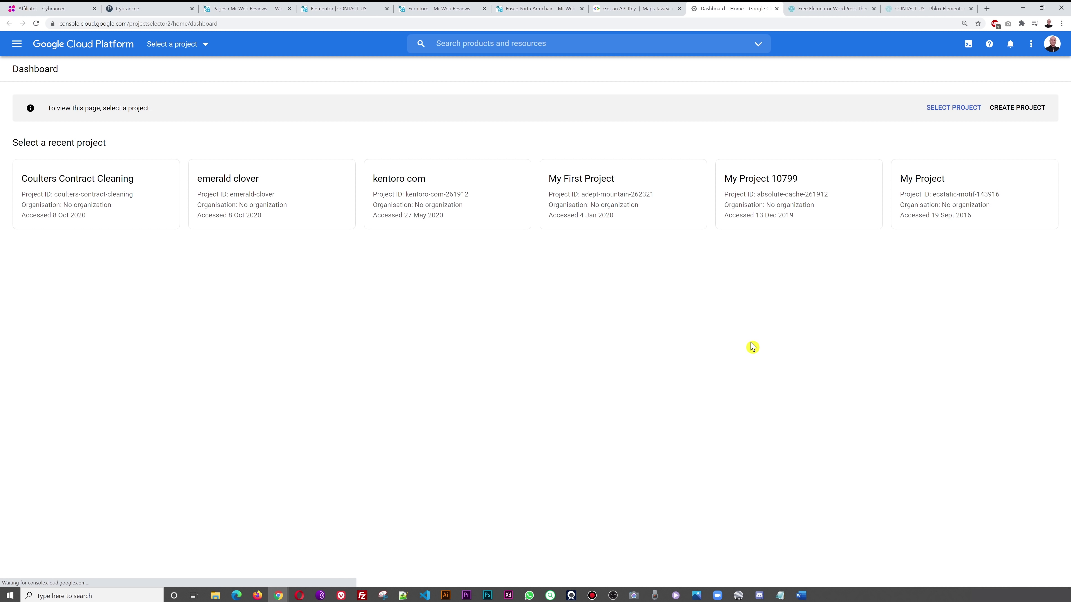
- Create a Google Cloud project named 'Mister Web Reviews', then return to the Get an API Key guide
left_click(1014, 111)
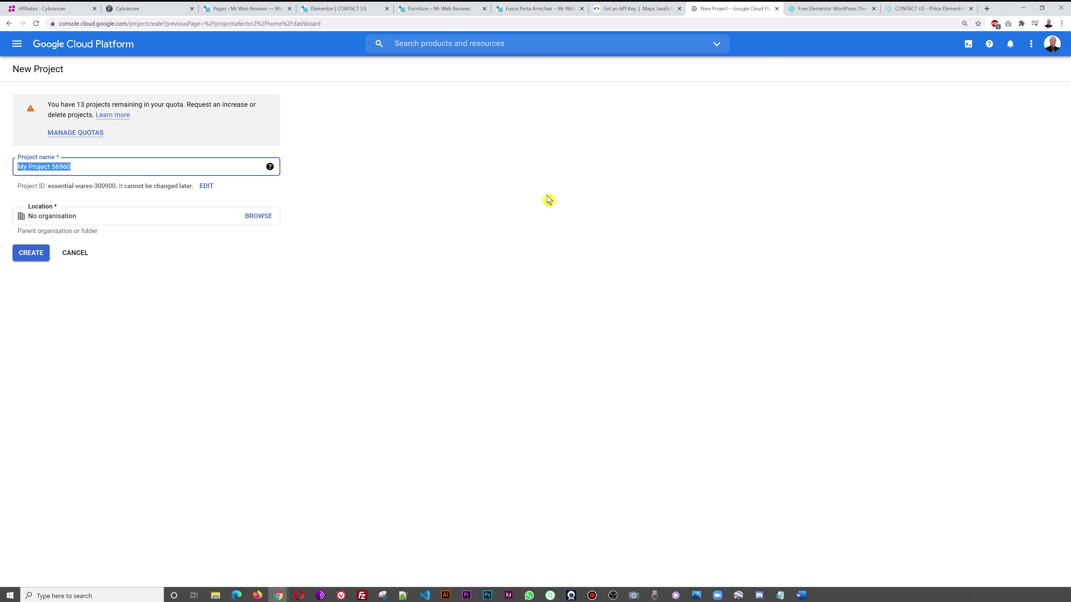
left_click(332, 11)
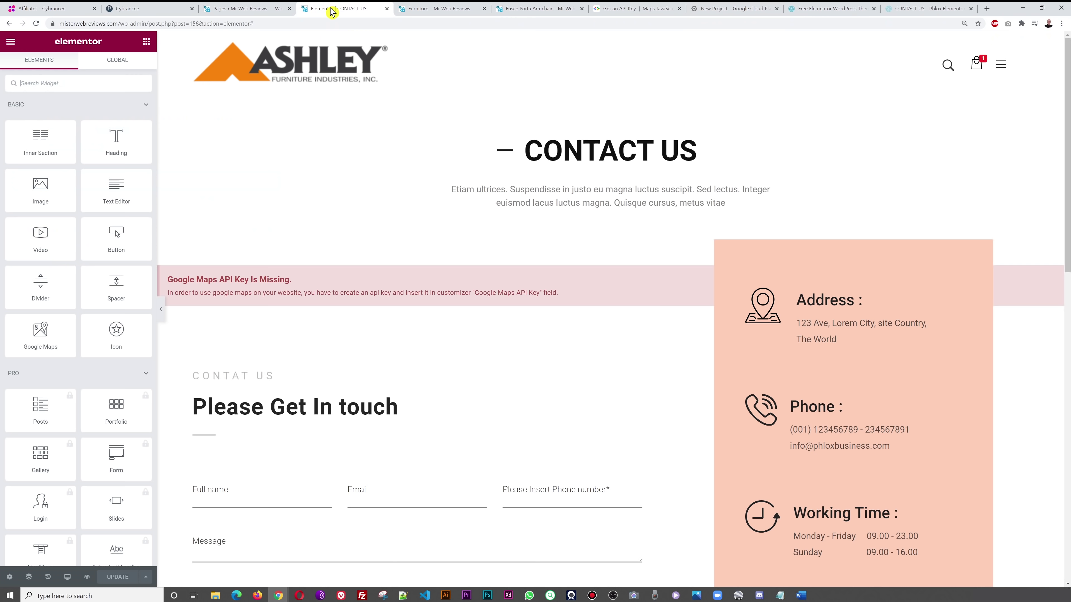
left_click(426, 10)
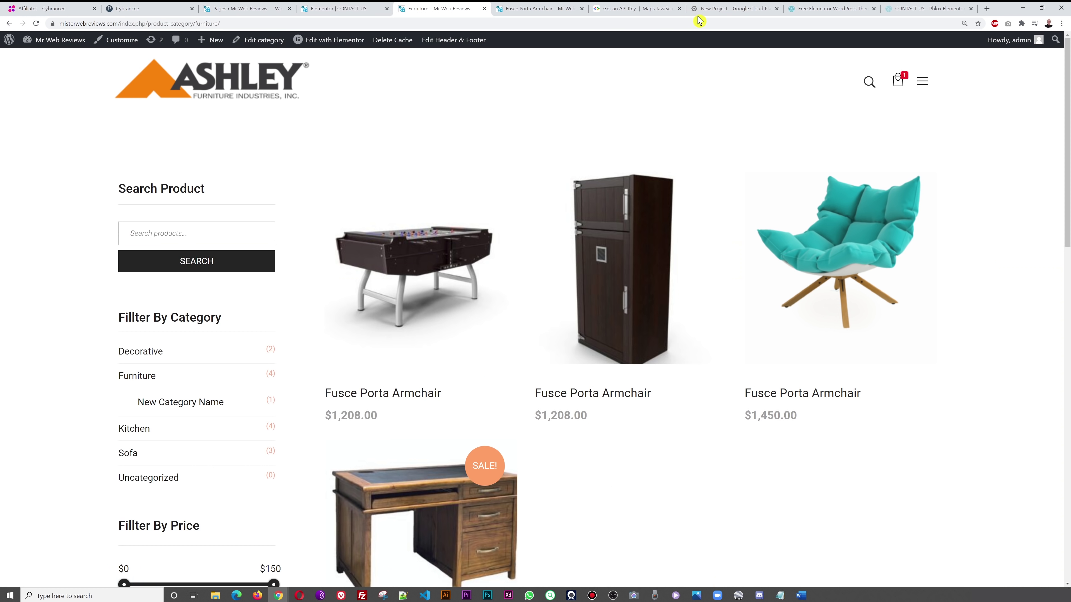
left_click(716, 10)
type("Ms We")
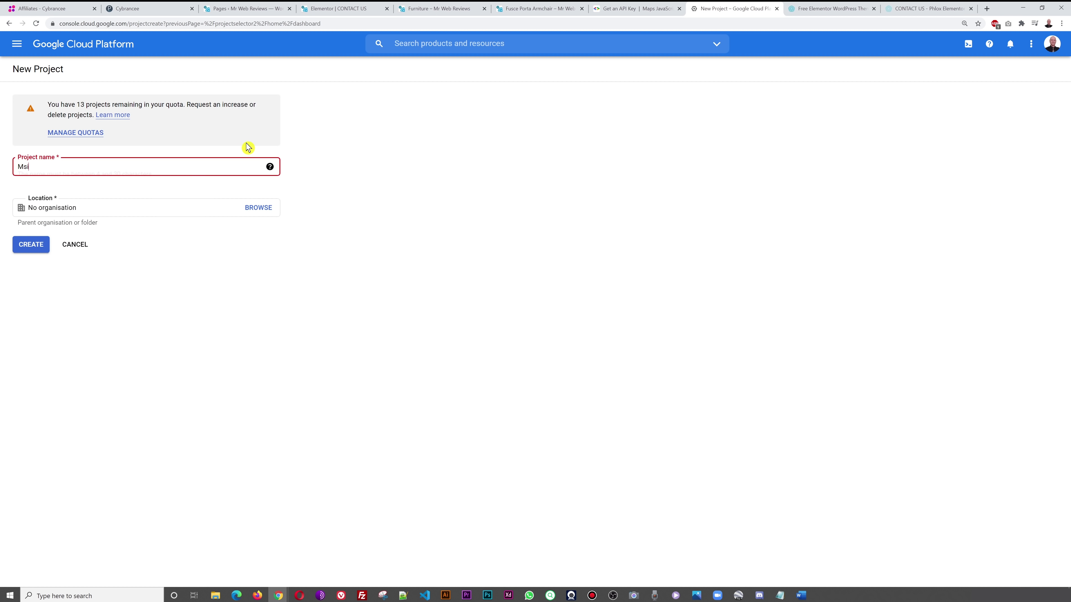
key("BackSpace")
key("BackSpace")
key("BackSpace")
type("ister We")
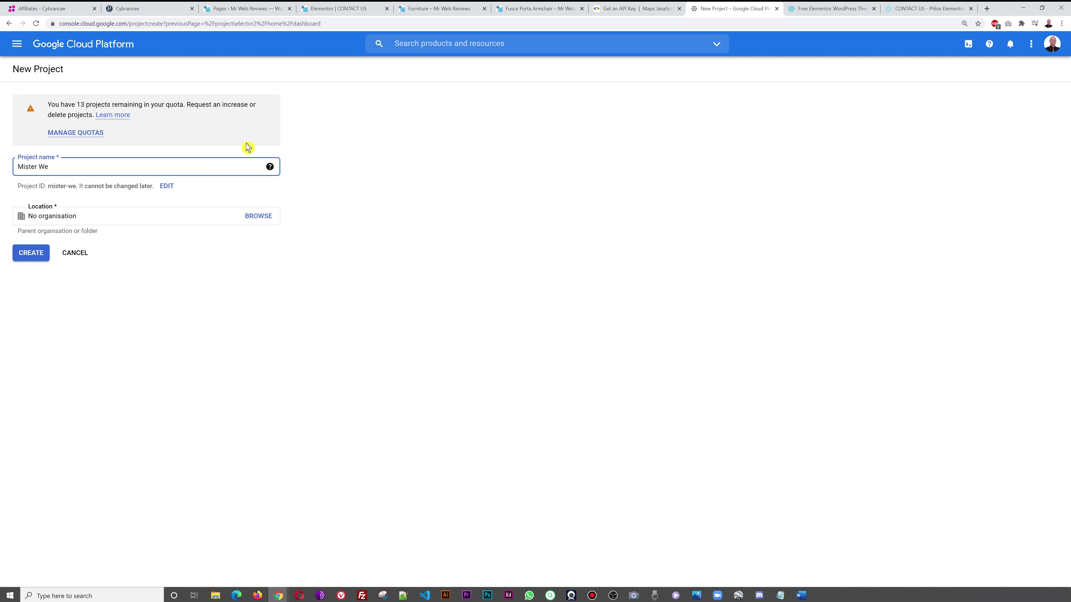
type("b Reviews")
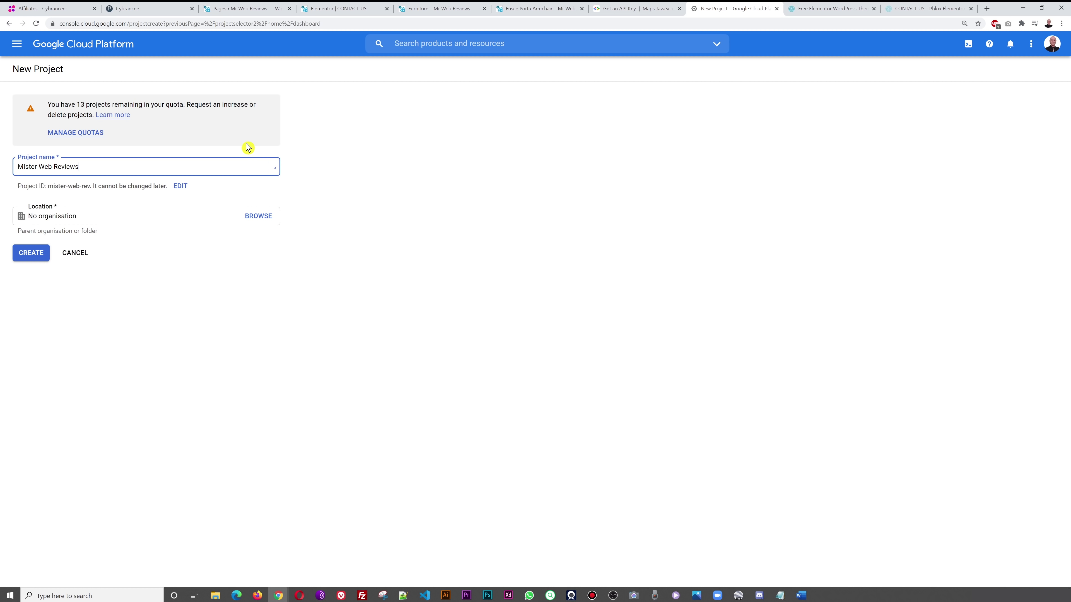
left_click(32, 260)
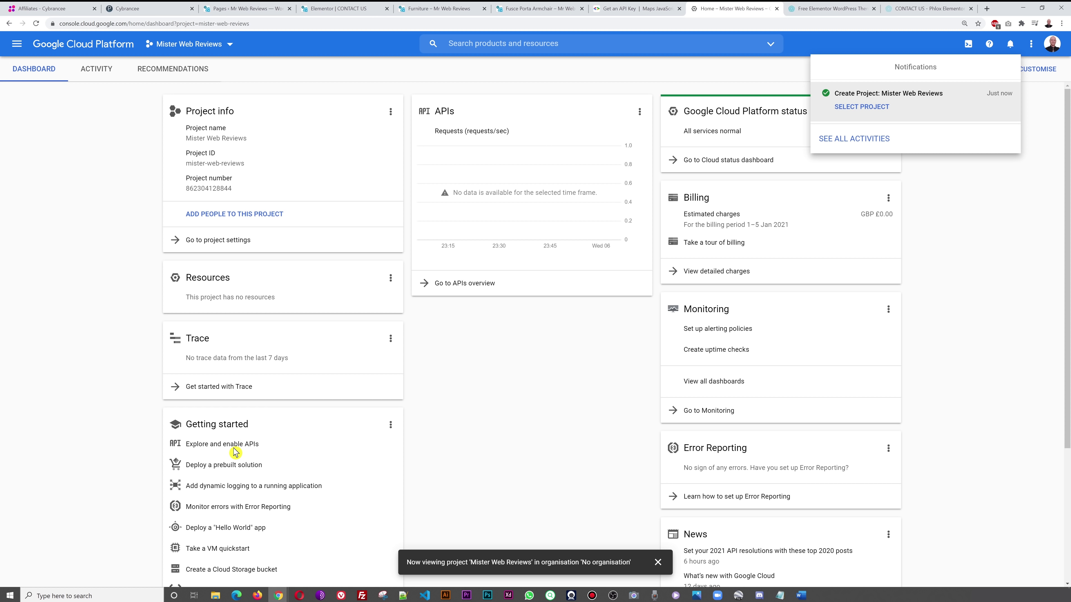
left_click(1002, 261)
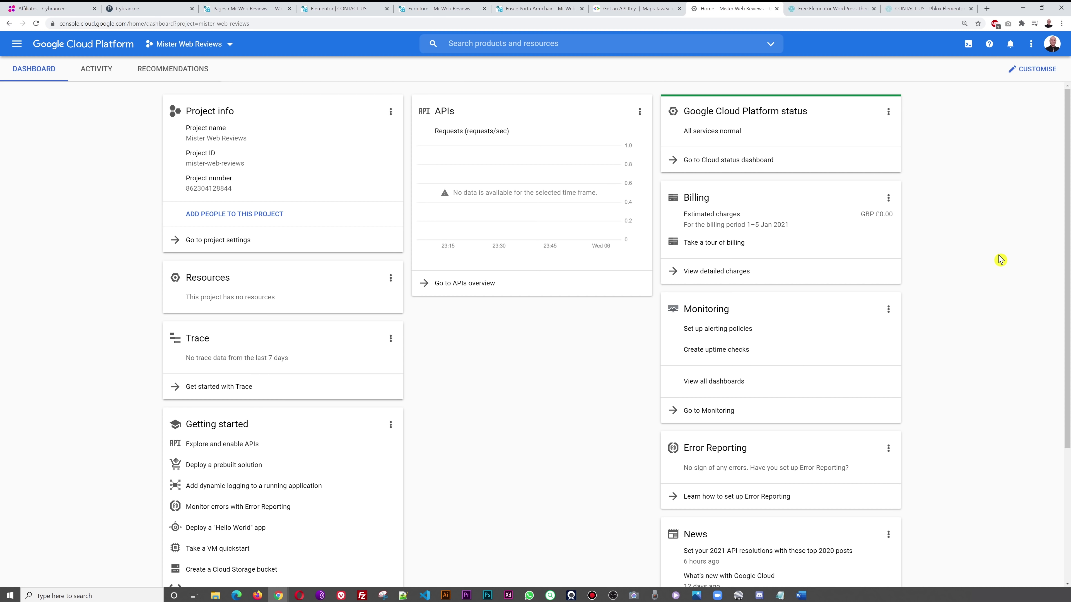
left_click(613, 8)
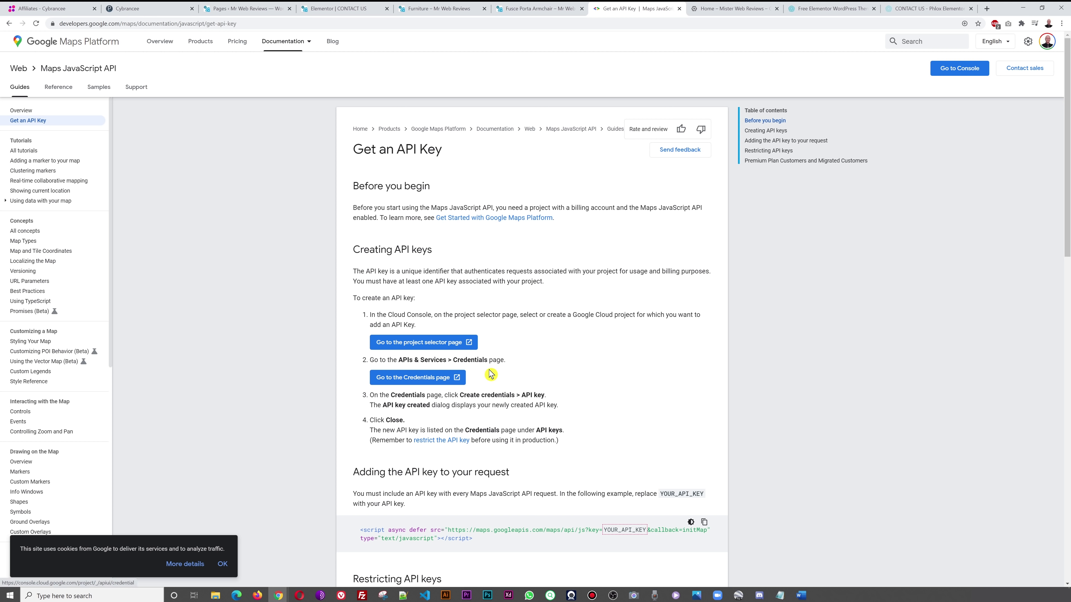
- Open the Google Cloud Credentials page in a new tab and select the Mister Web Reviews project
right_click(429, 377)
left_click(445, 389)
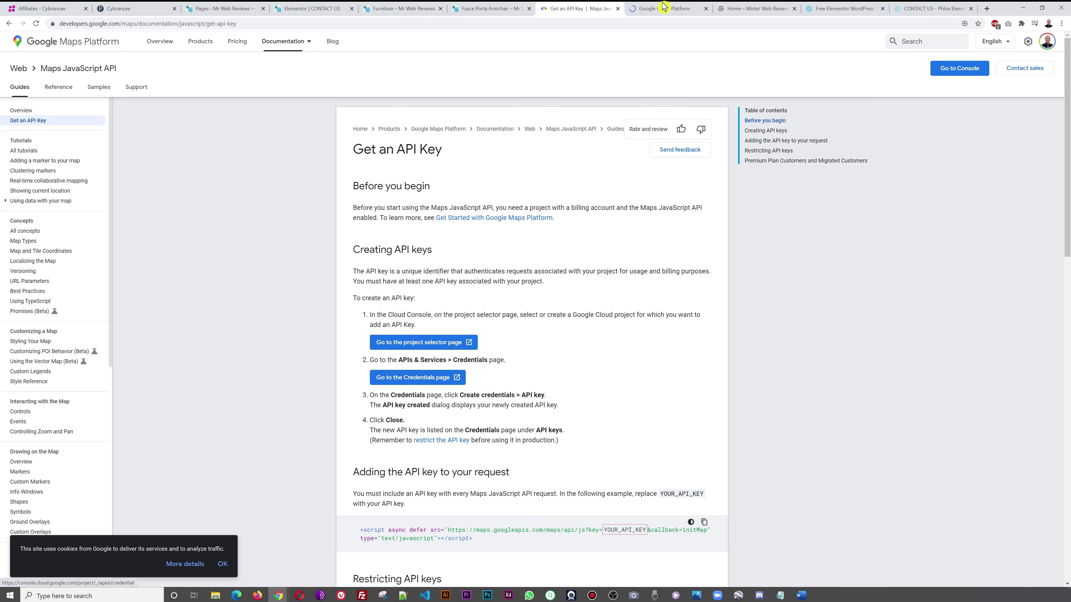
left_click(658, 9)
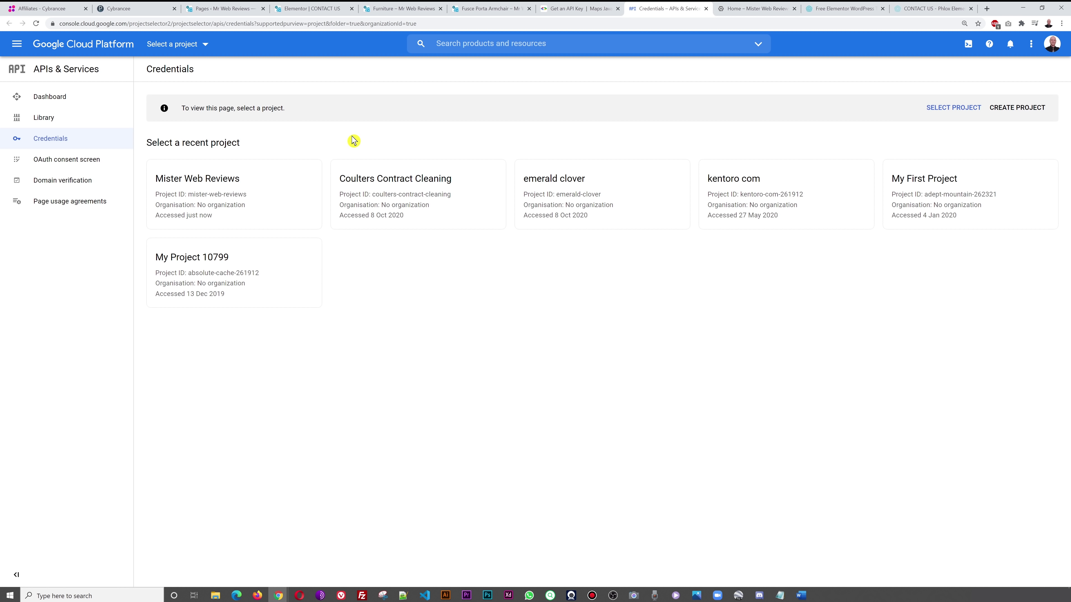
left_click(567, 9)
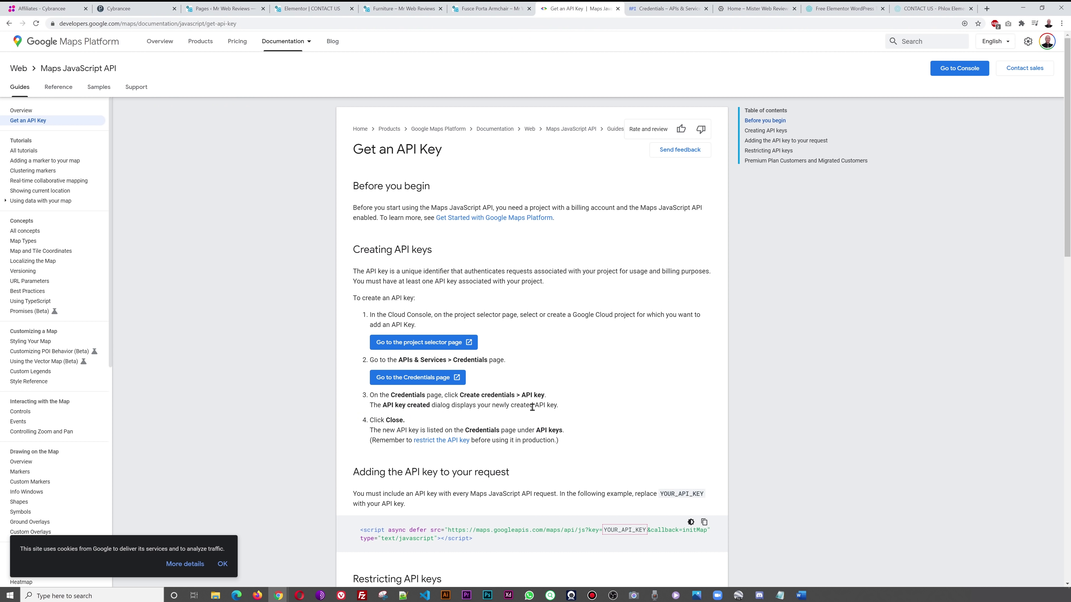
left_click(654, 8)
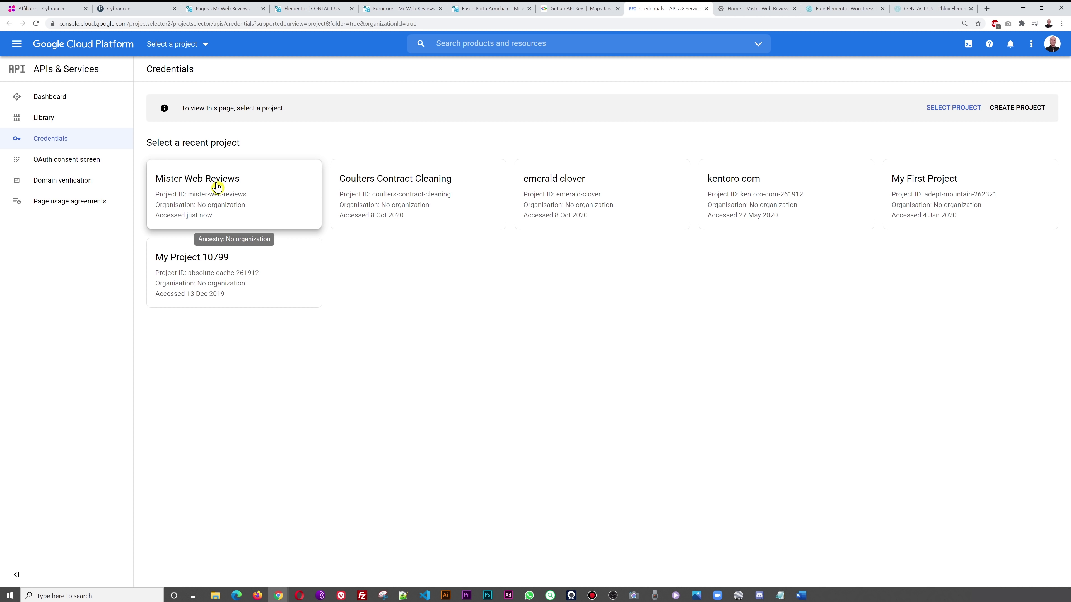
left_click(38, 142)
left_click(198, 187)
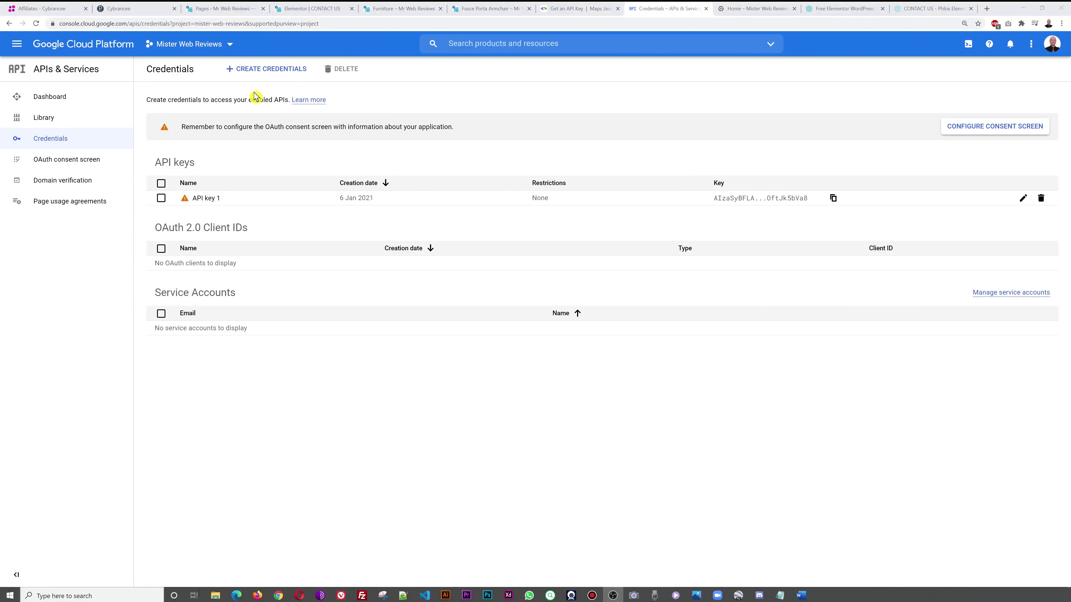
- Create a new API key, copy it to the clipboard, and return to the Elementor contact page
left_click(254, 75)
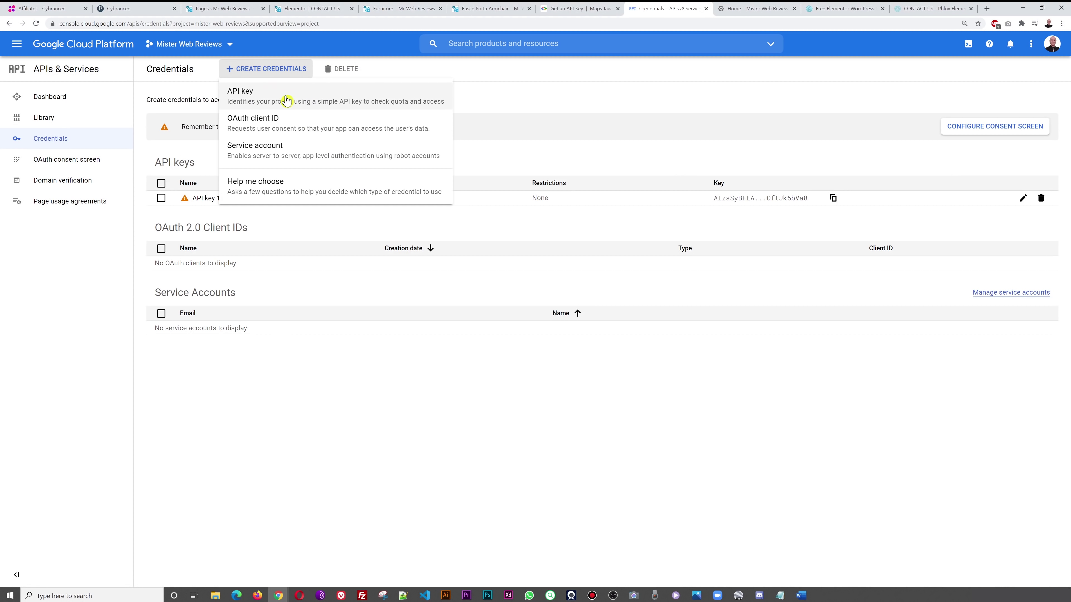
left_click(256, 100)
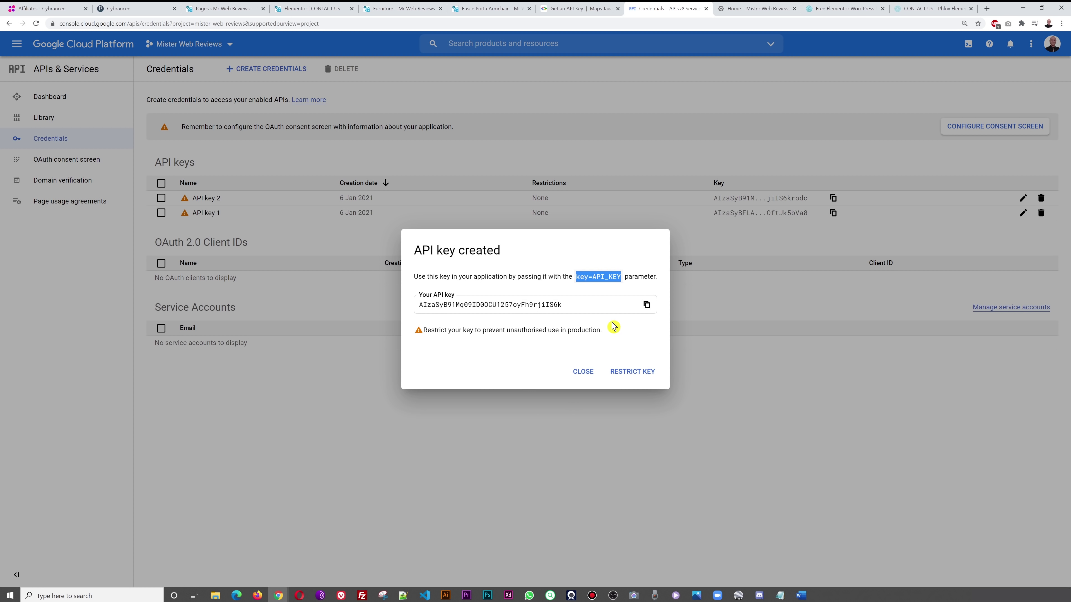
left_click(646, 305)
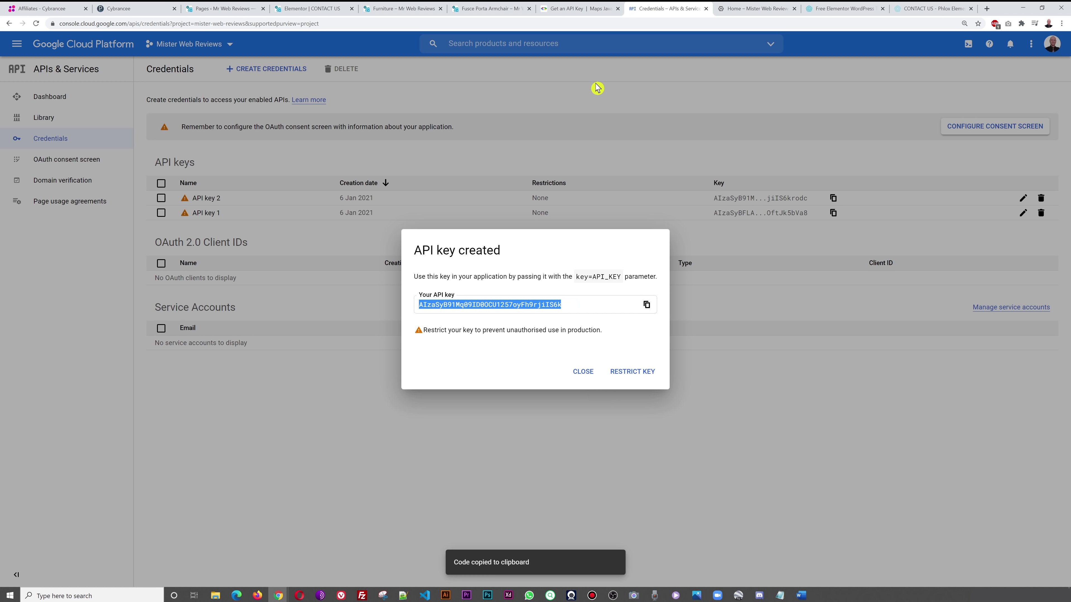
left_click(291, 8)
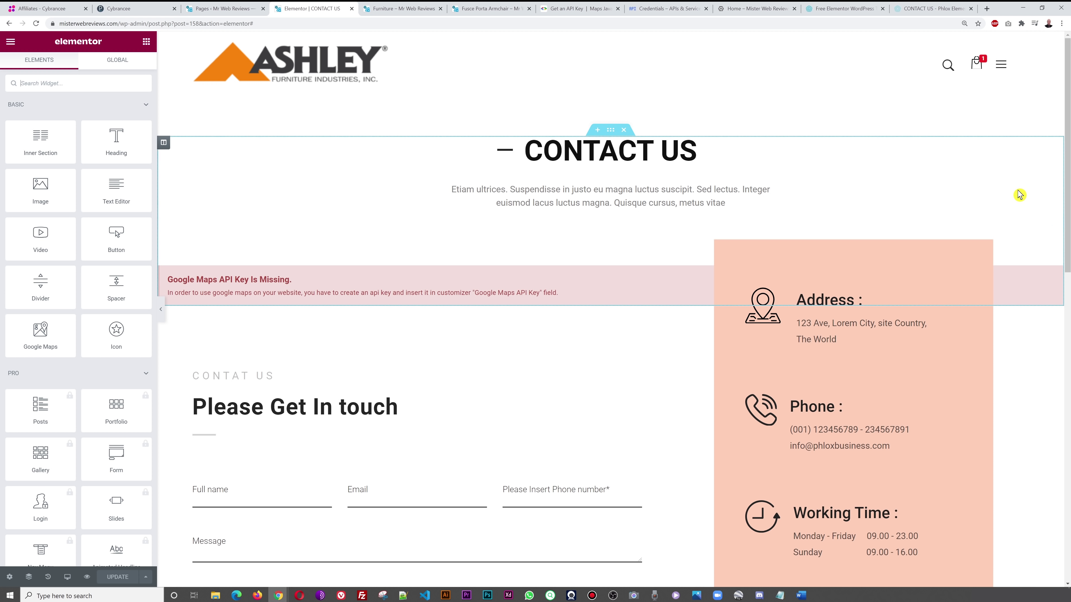
- Select the map widget showing the missing-key warning, then go to the WordPress Pages list
left_click(1050, 253)
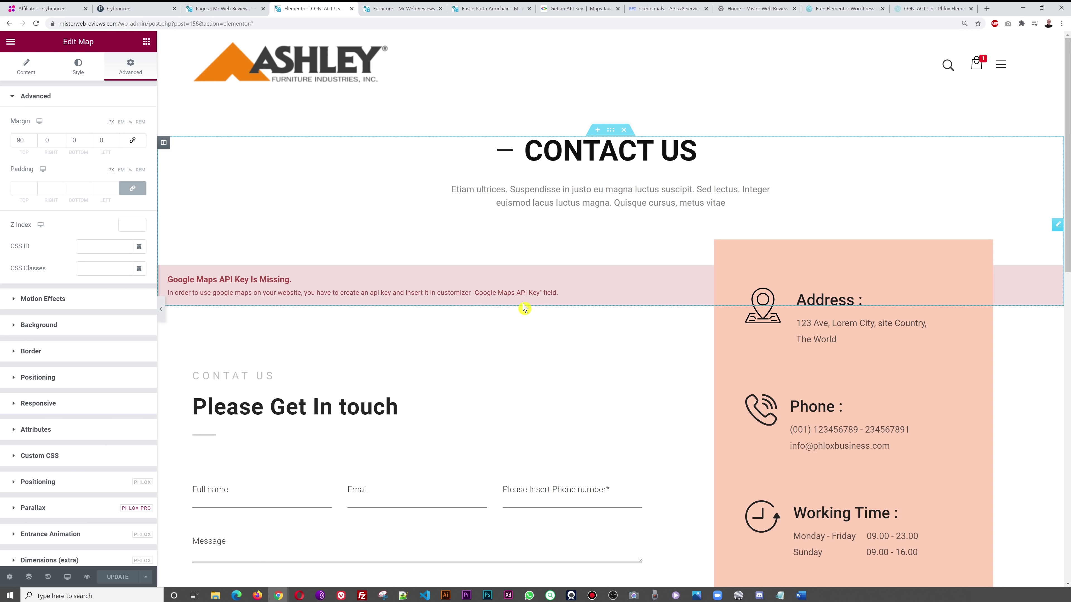
left_click(211, 8)
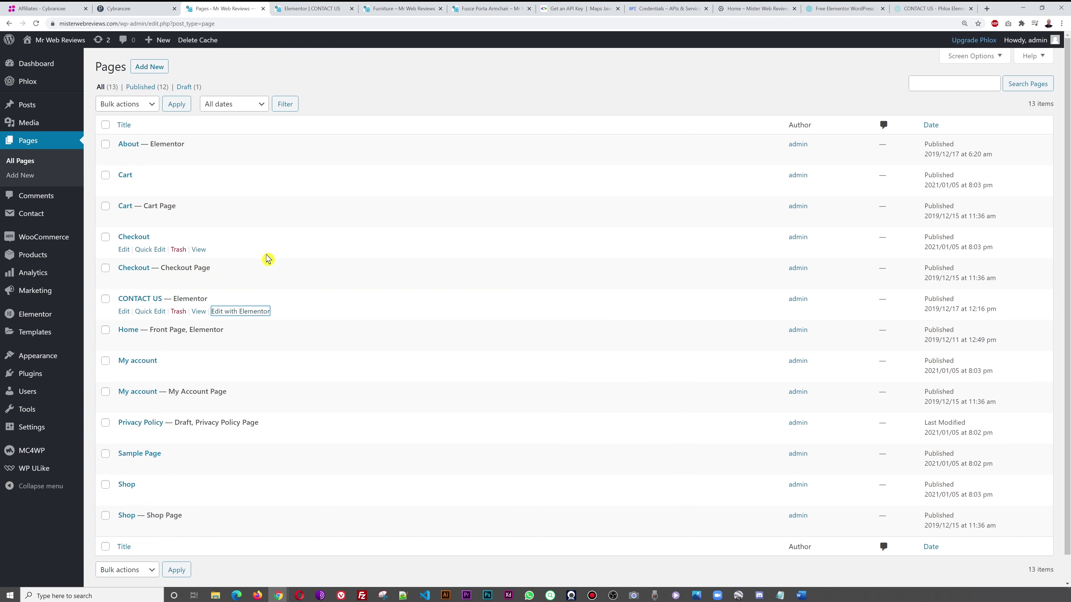
- Paste the copied key into Customizer's General > Google API Keys & SEO > Google Maps API Key and publish
mouse_move(40, 360)
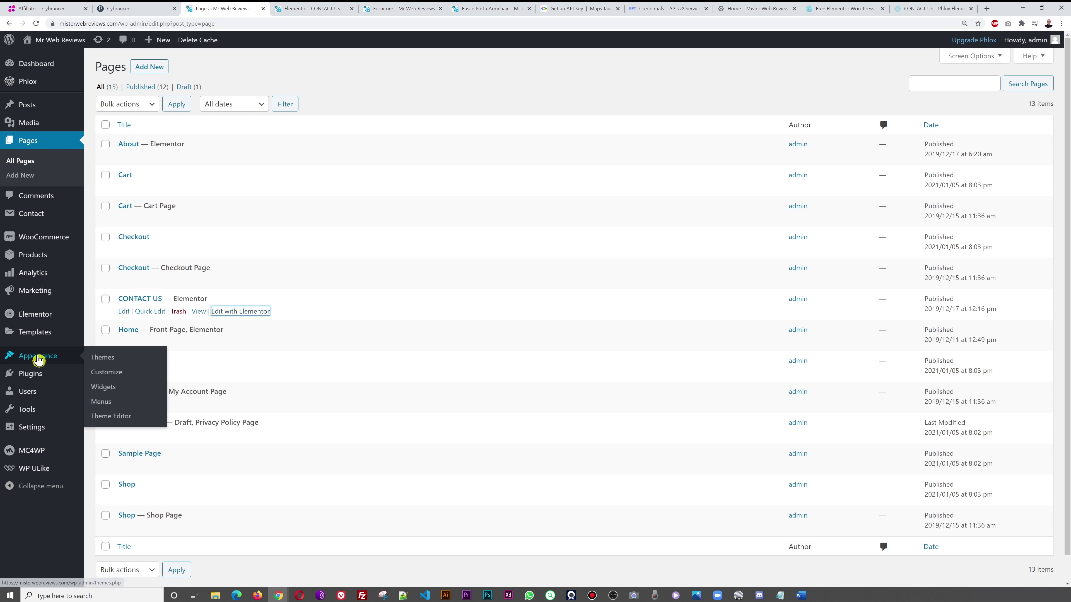
left_click(109, 376)
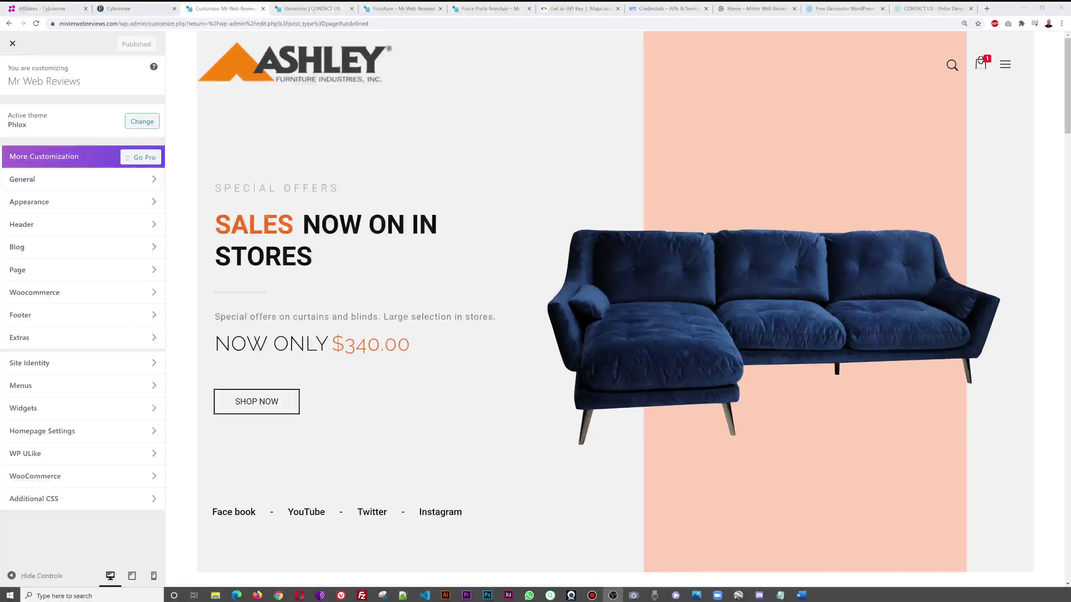
left_click(53, 184)
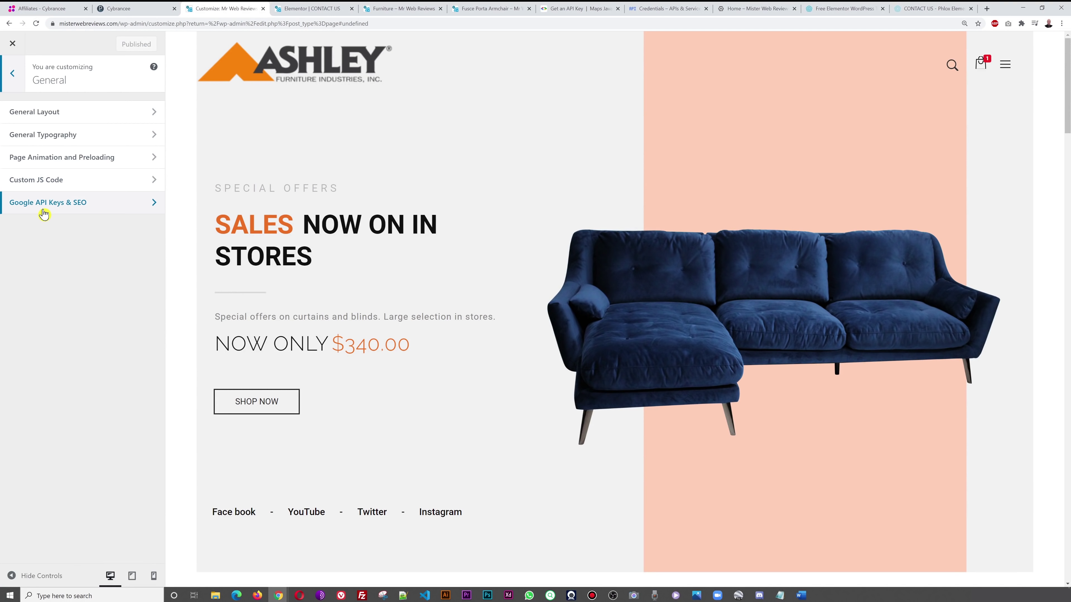
left_click(60, 211)
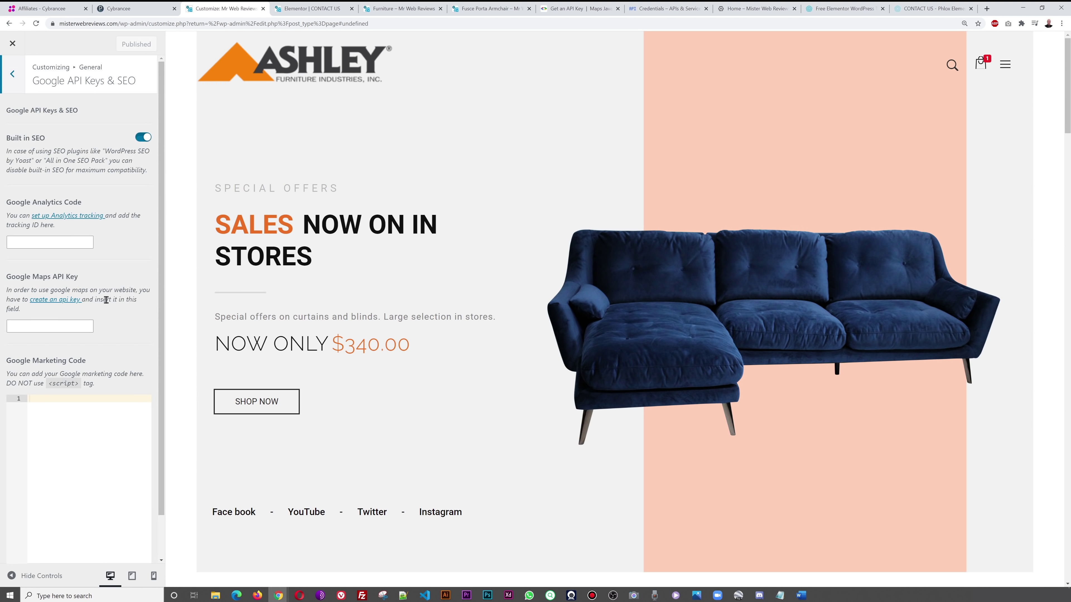
left_click(56, 332)
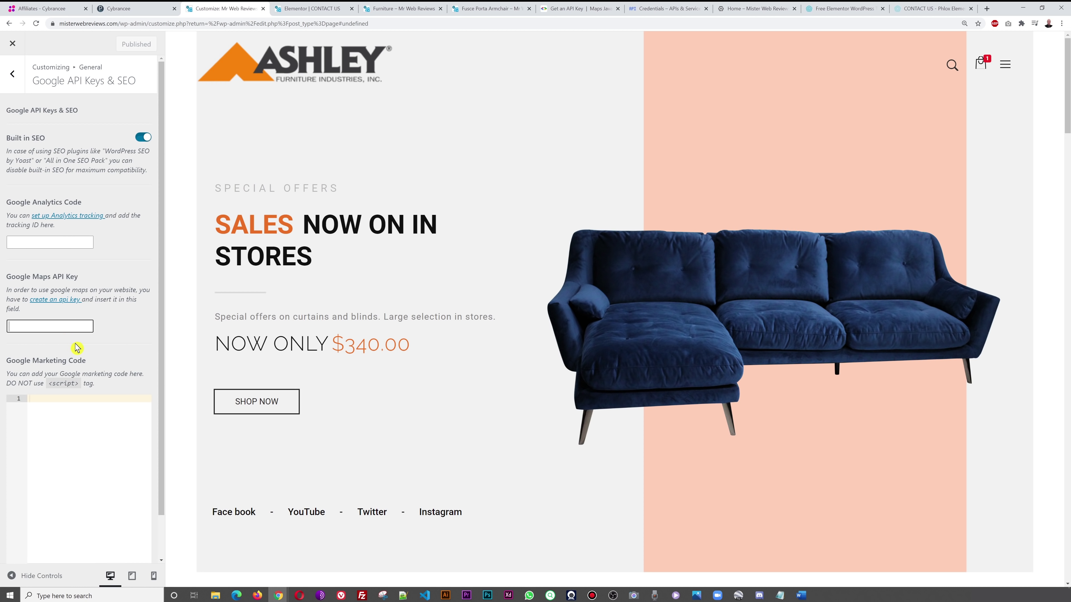
key("ctrl+v")
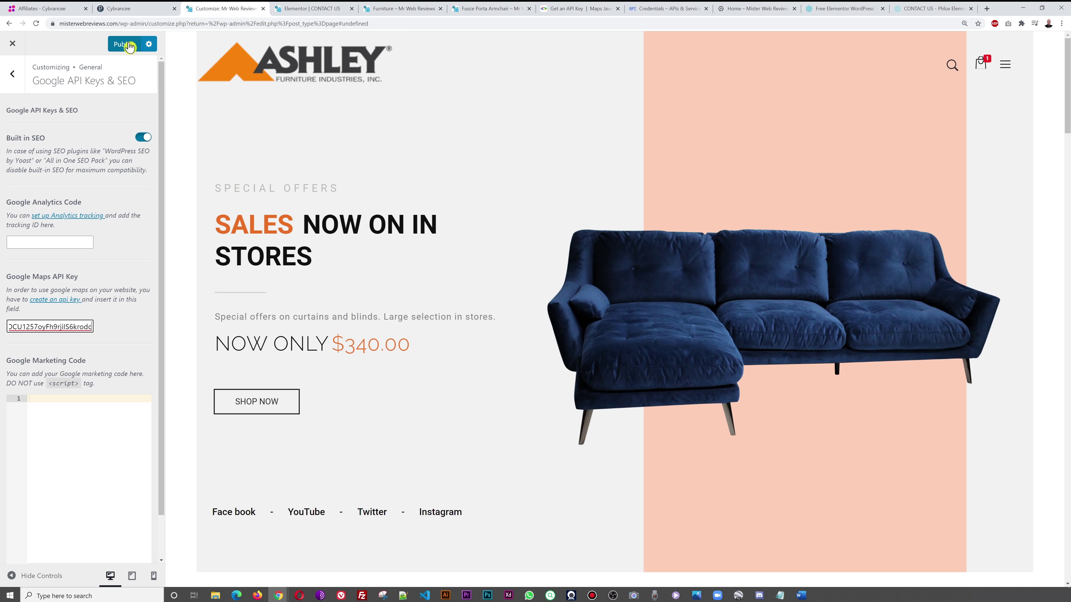
left_click(127, 45)
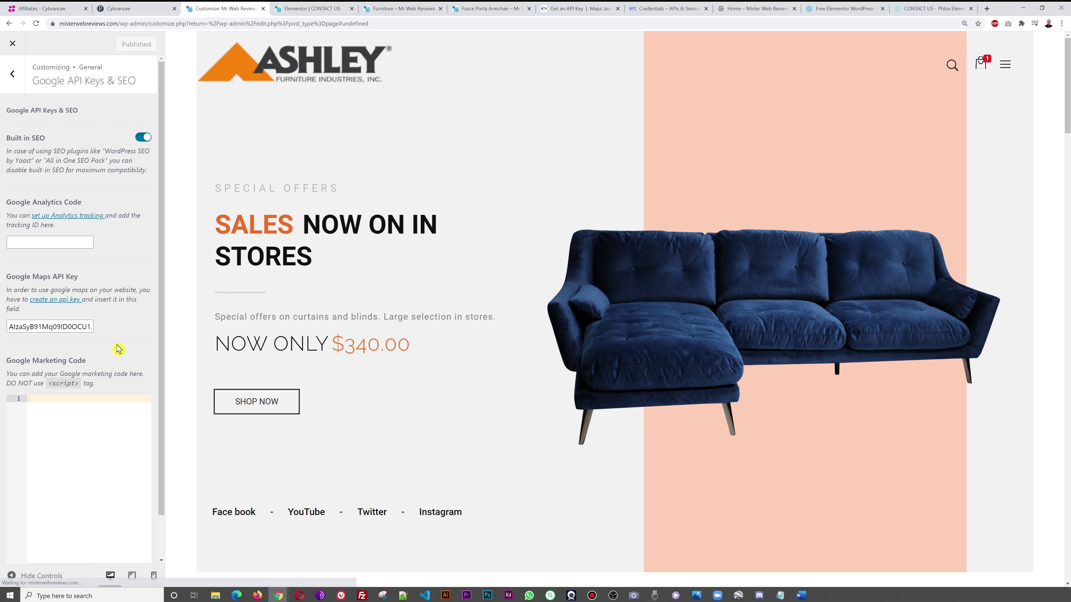
left_click(331, 12)
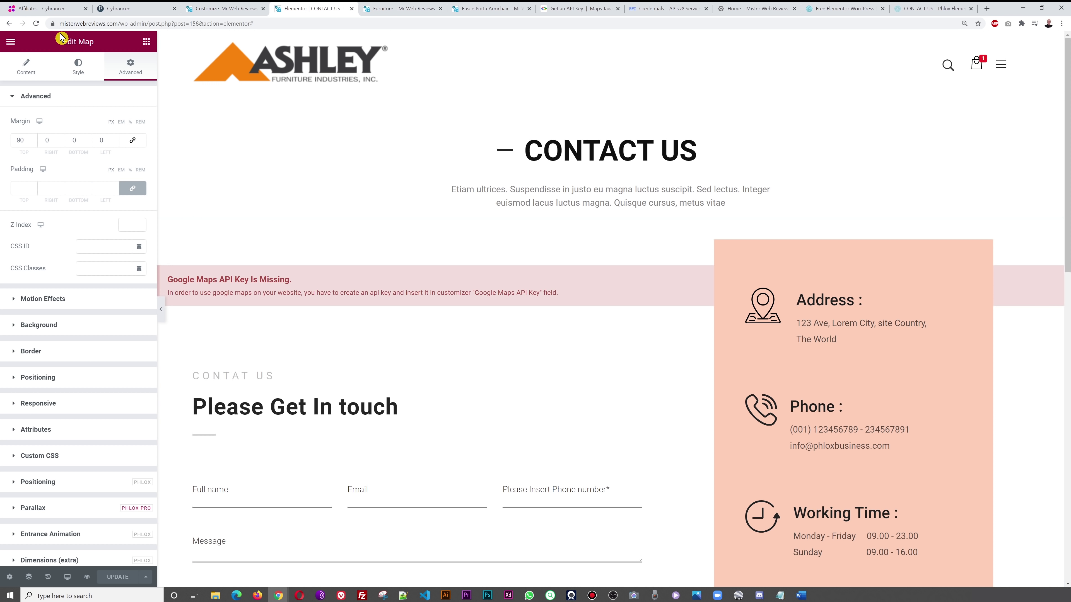
- Reload the contact page, find the map still failing, and open API key 1 for editing
left_click(36, 23)
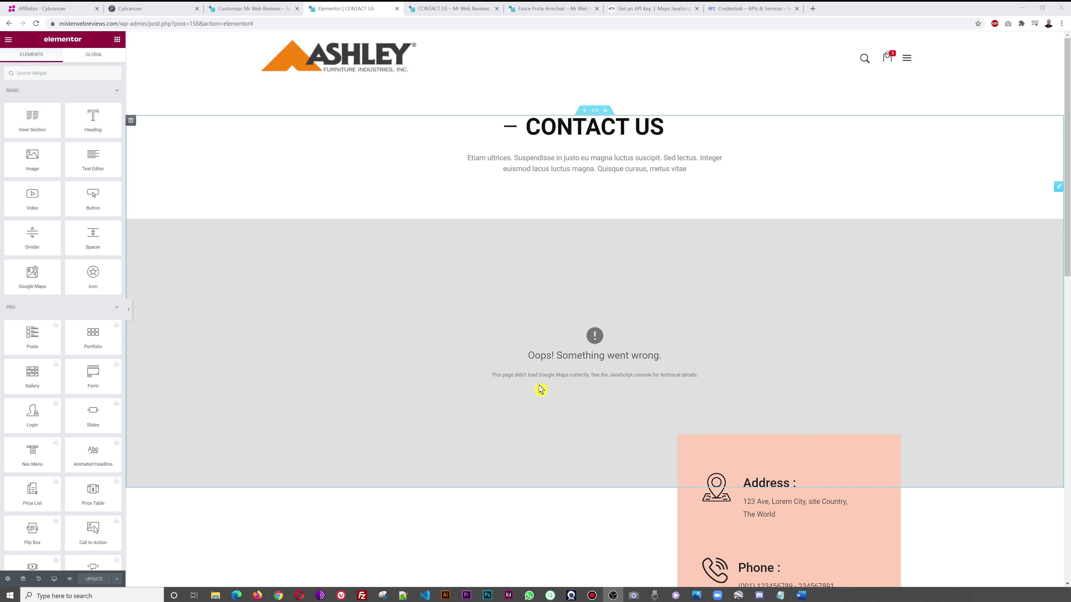
left_click(732, 9)
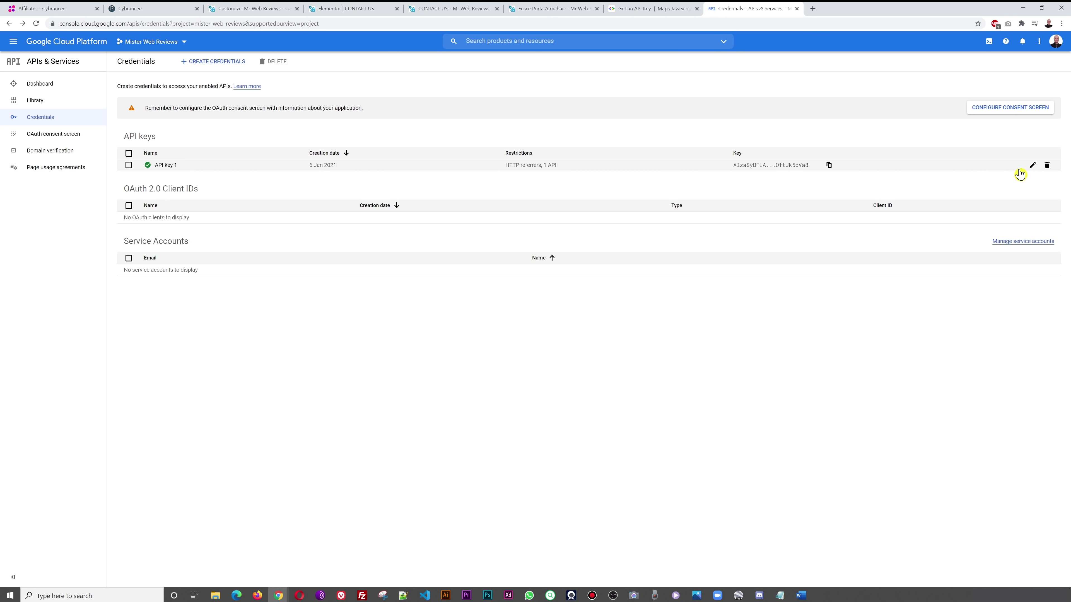
left_click(1032, 167)
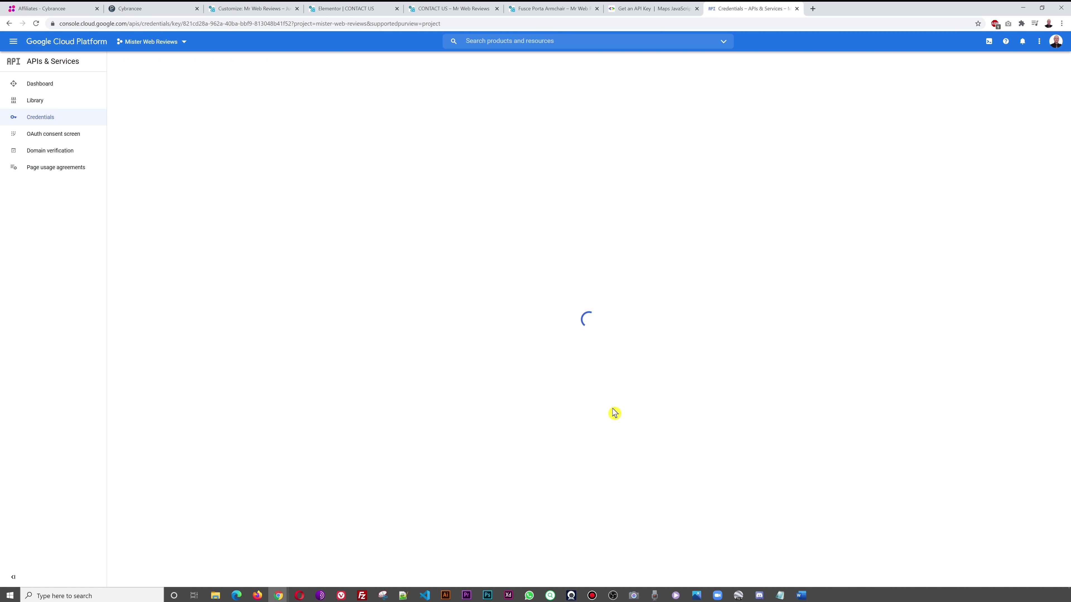
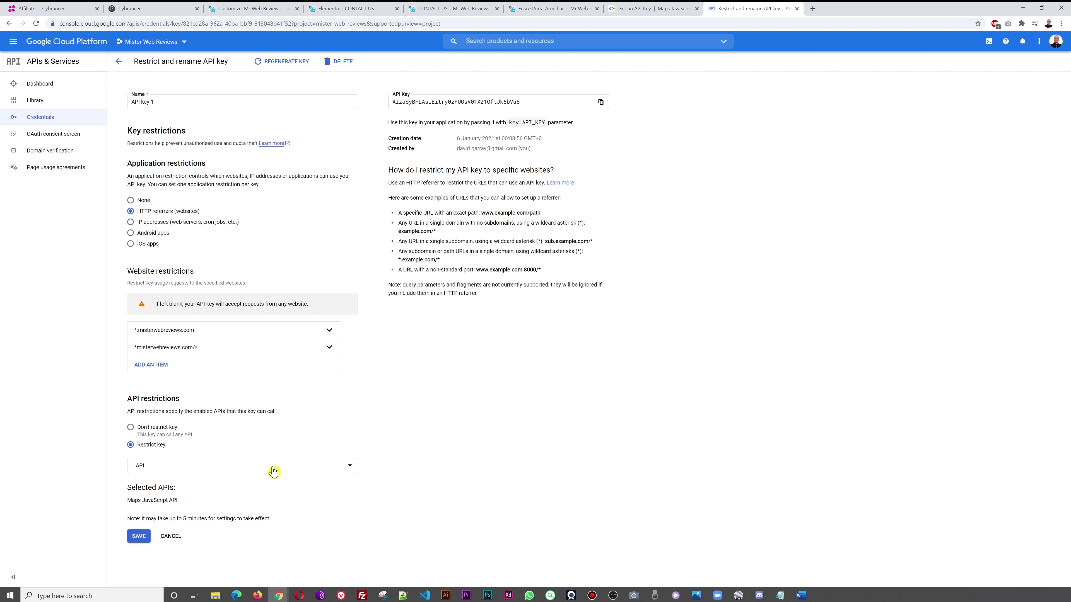
- Keep the API key restricted to Maps JavaScript API and save it
left_click(343, 467)
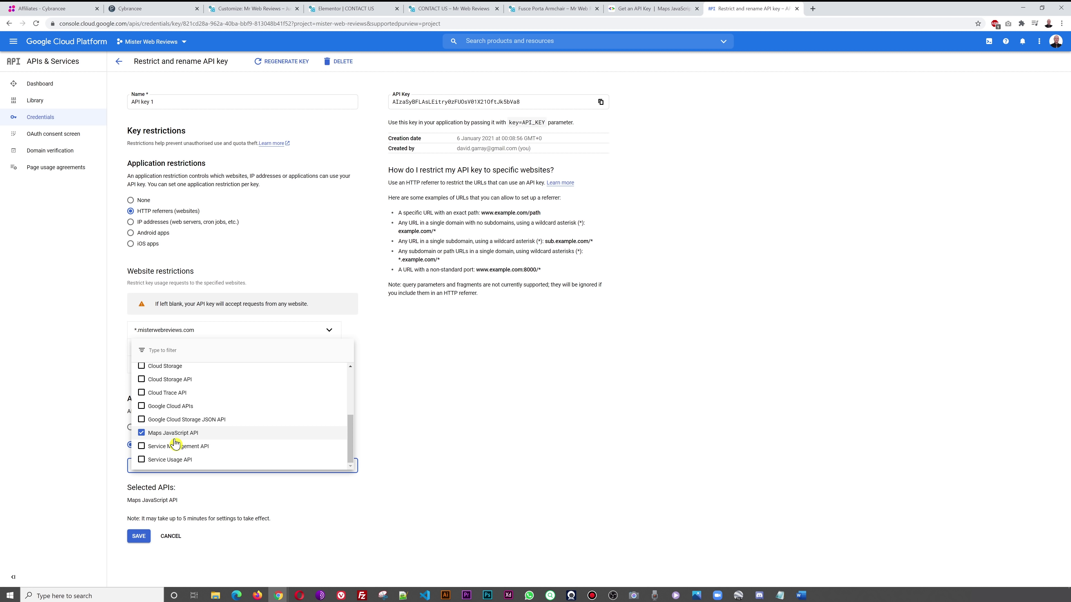
left_click(537, 443)
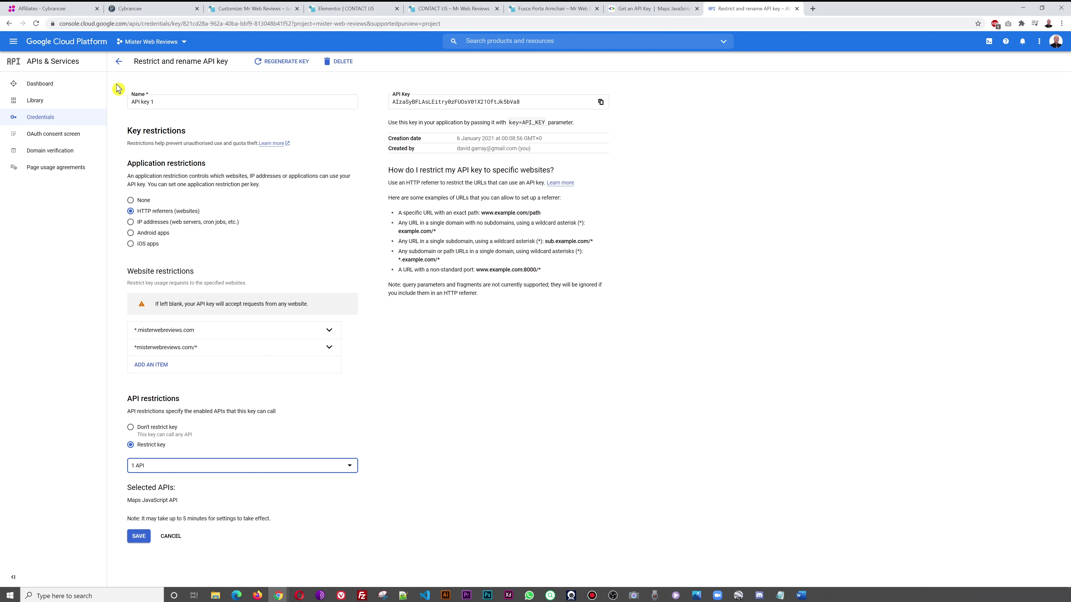
left_click(9, 23)
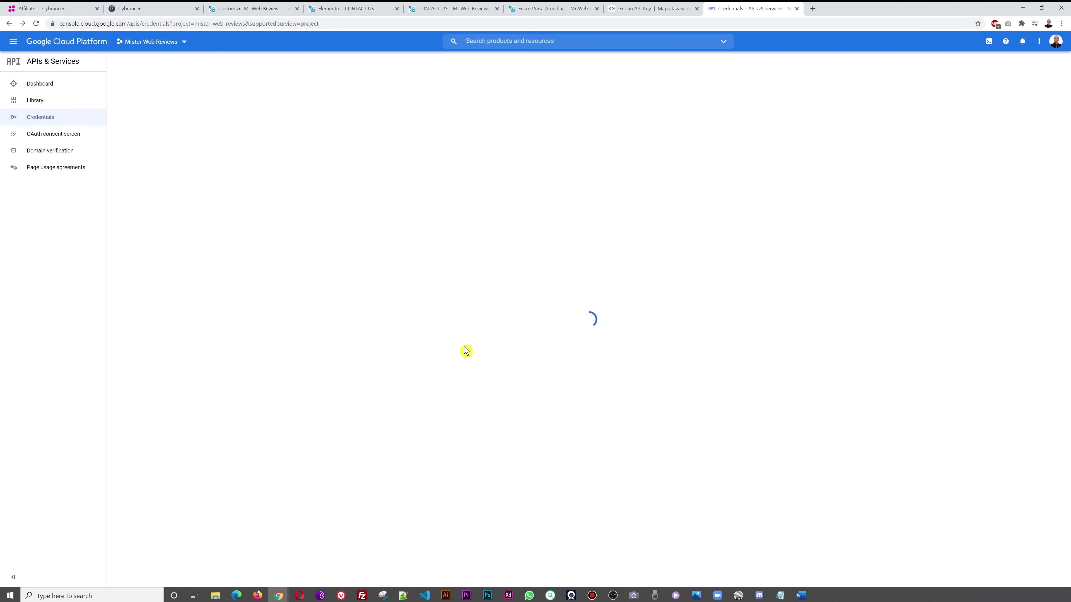
- Reload the live Contact Us page, then select the map widget in Elementor to edit its location
left_click(354, 10)
left_click(432, 10)
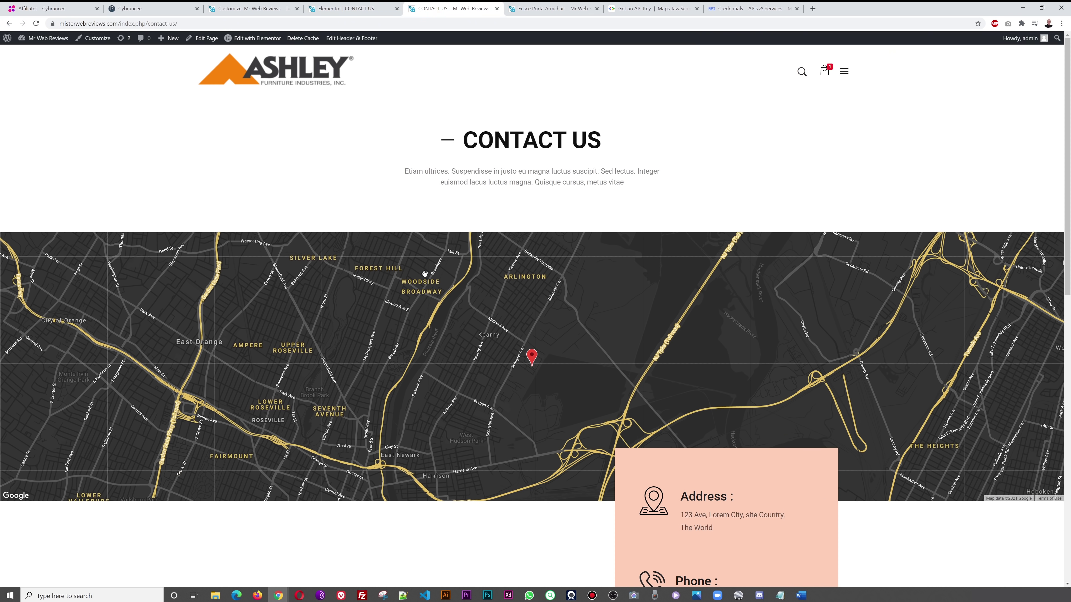
key("F5")
key("ctrl+shift+Tab")
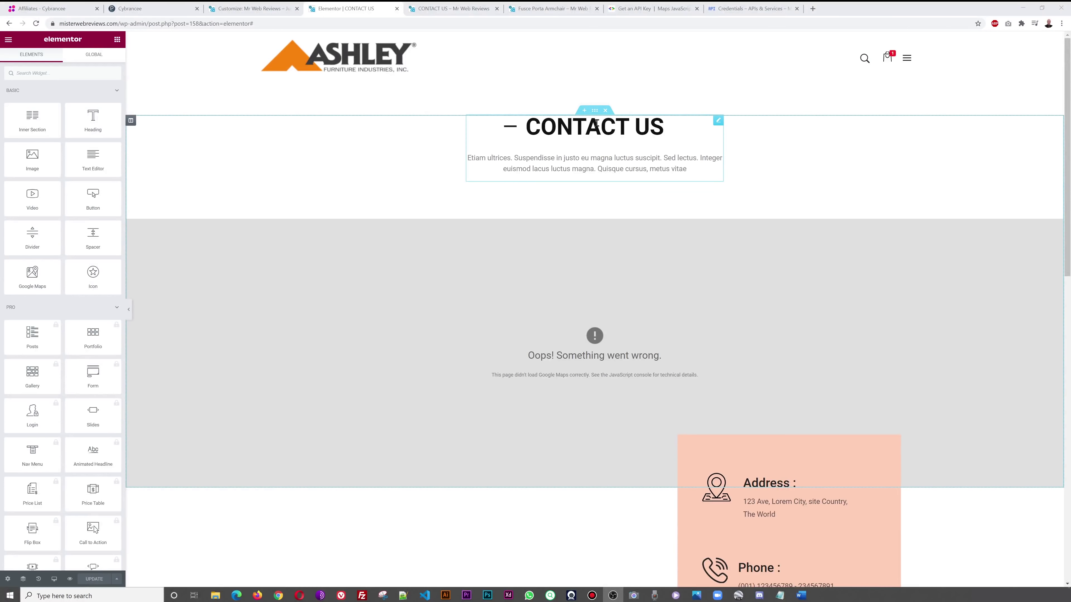
left_click(700, 291)
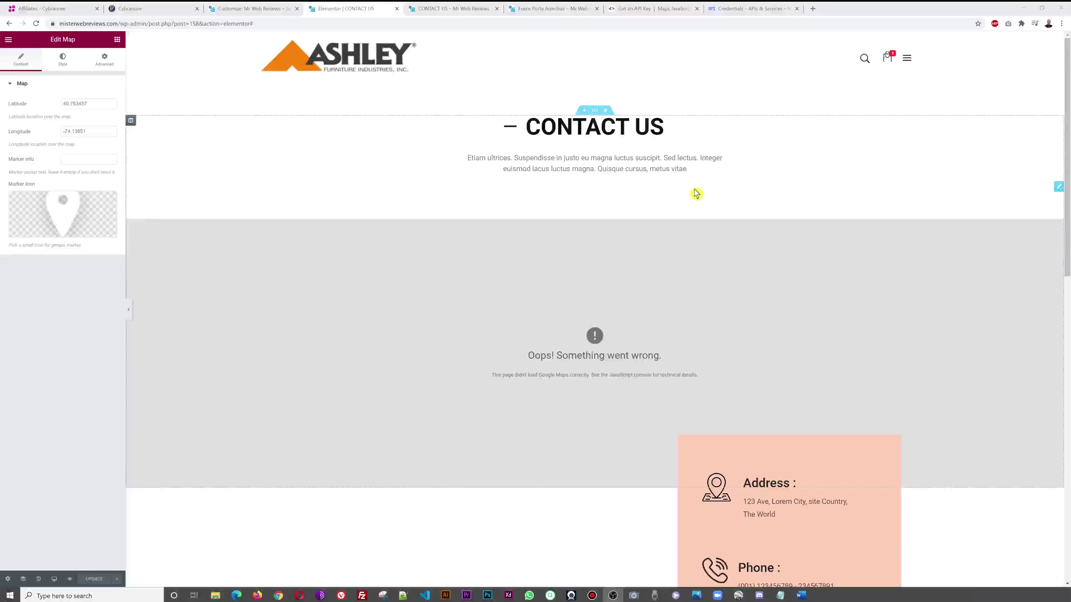
- Open maps.google.com in a private window and accept the cookie notice
left_click(1061, 23)
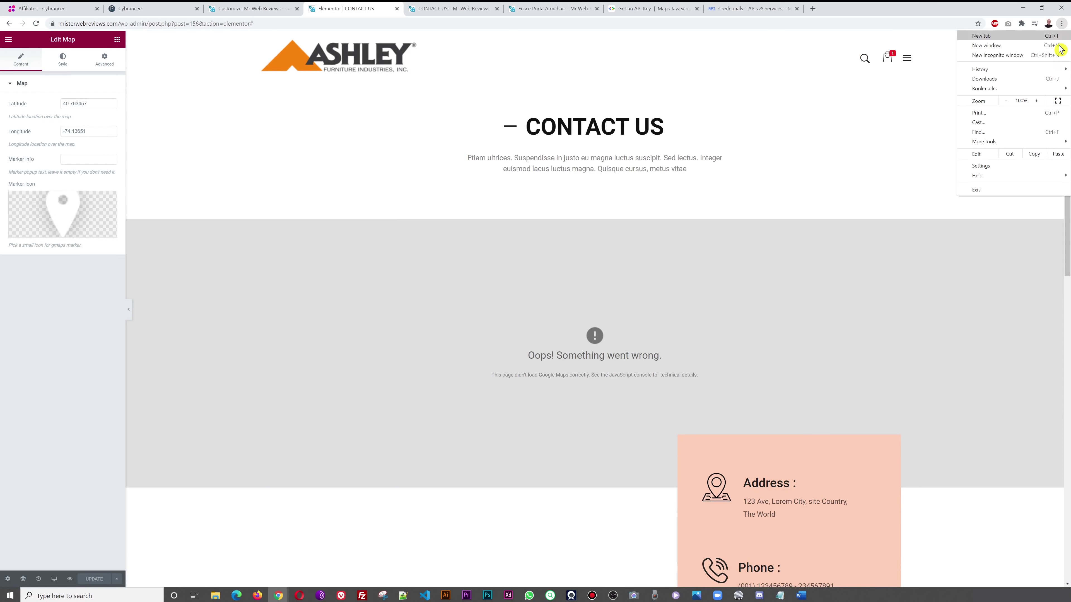
left_click(1012, 60)
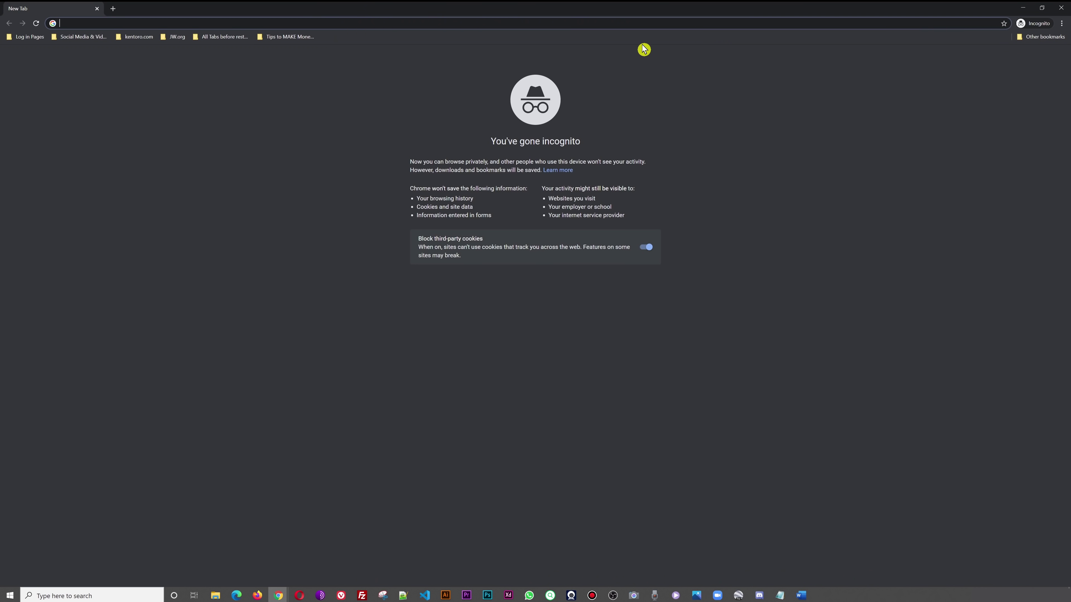
type("maps.google.com")
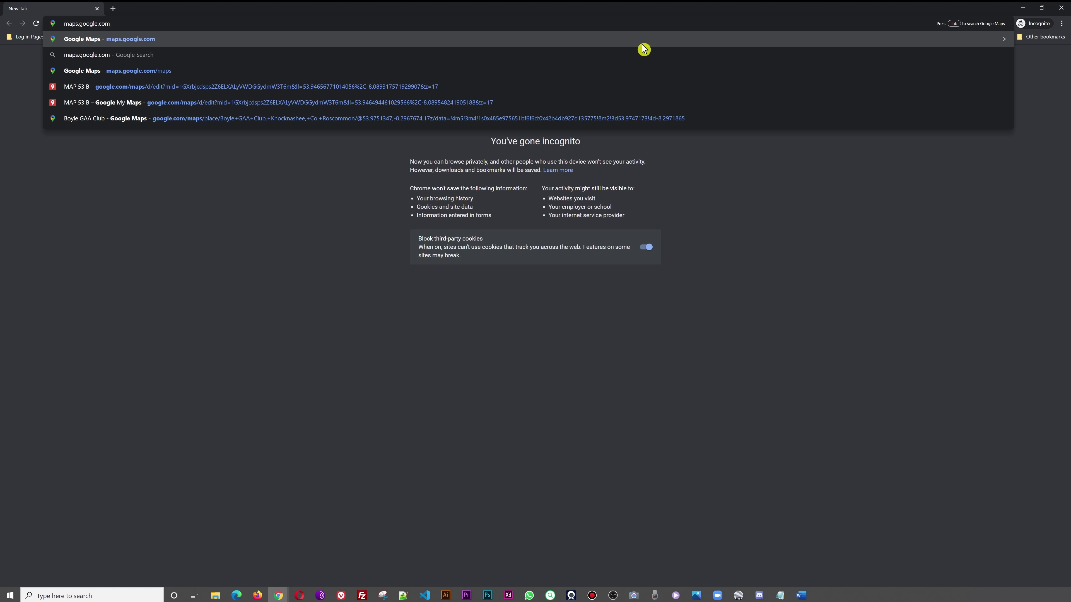
key("Return")
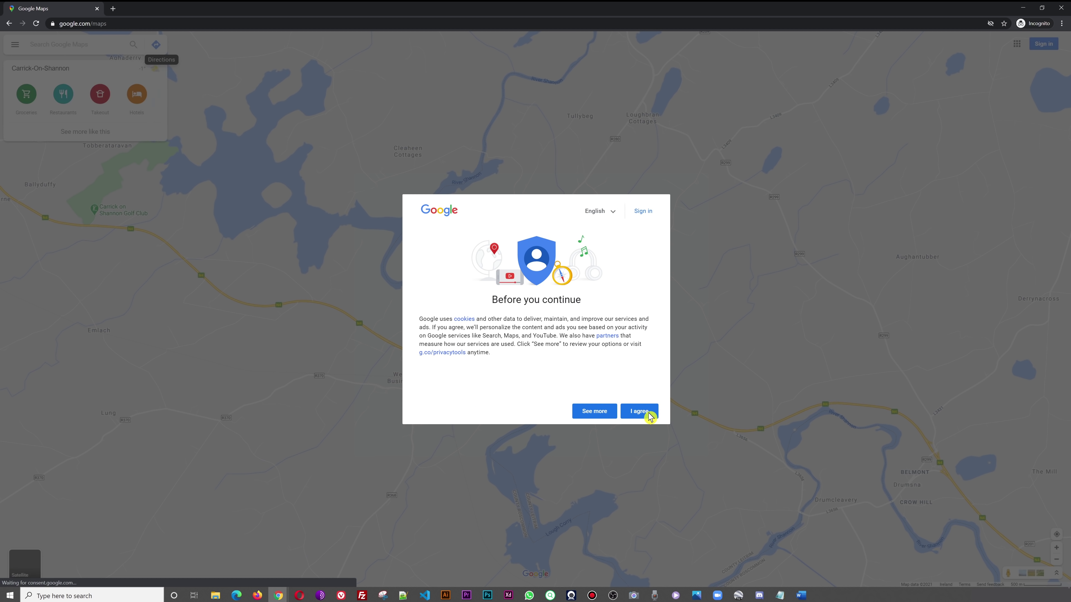
left_click(645, 412)
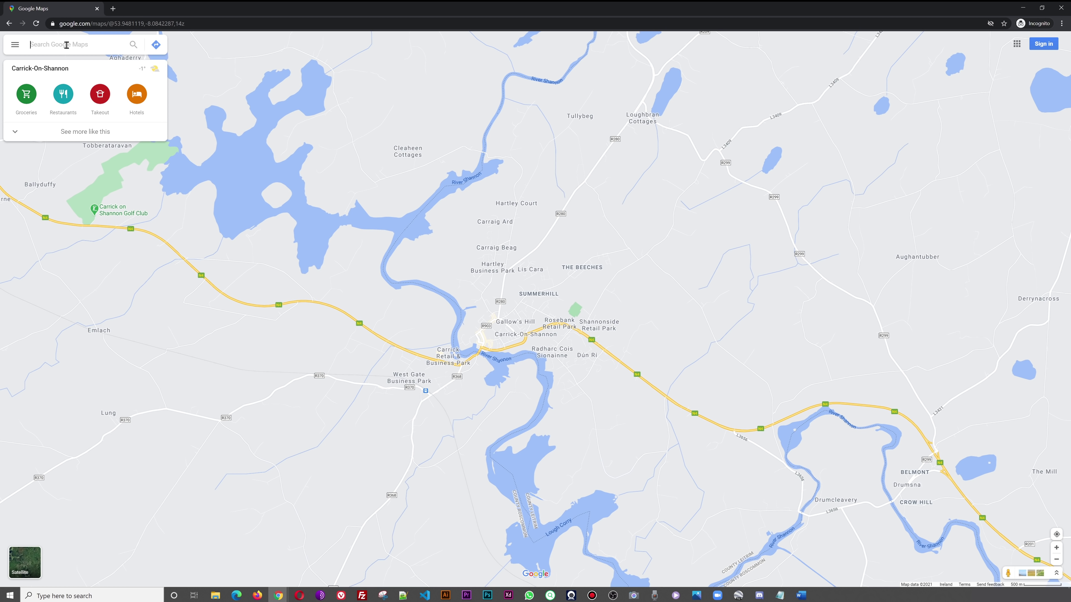
- Search Texas, zoom to Brownwood, and copy the point's coordinates 31.72524, -99.00930
type("texas")
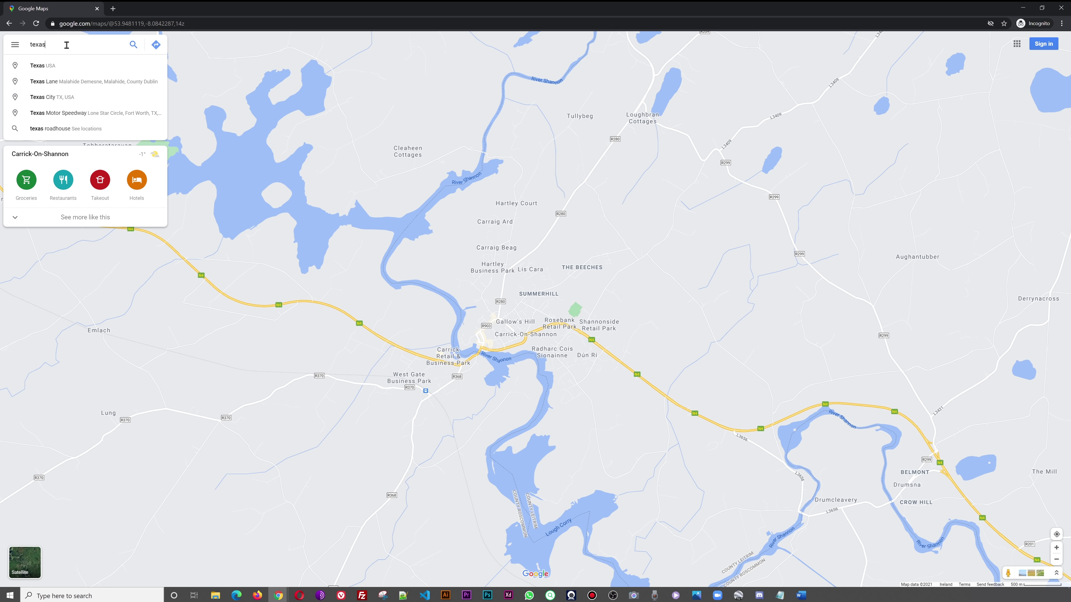
type(" ameri")
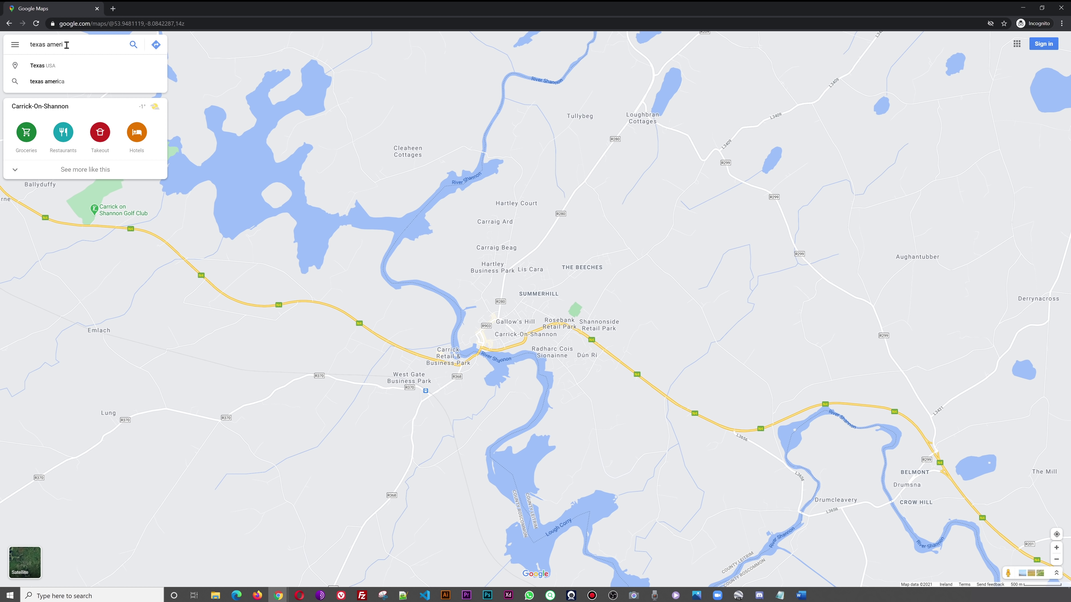
left_click(38, 66)
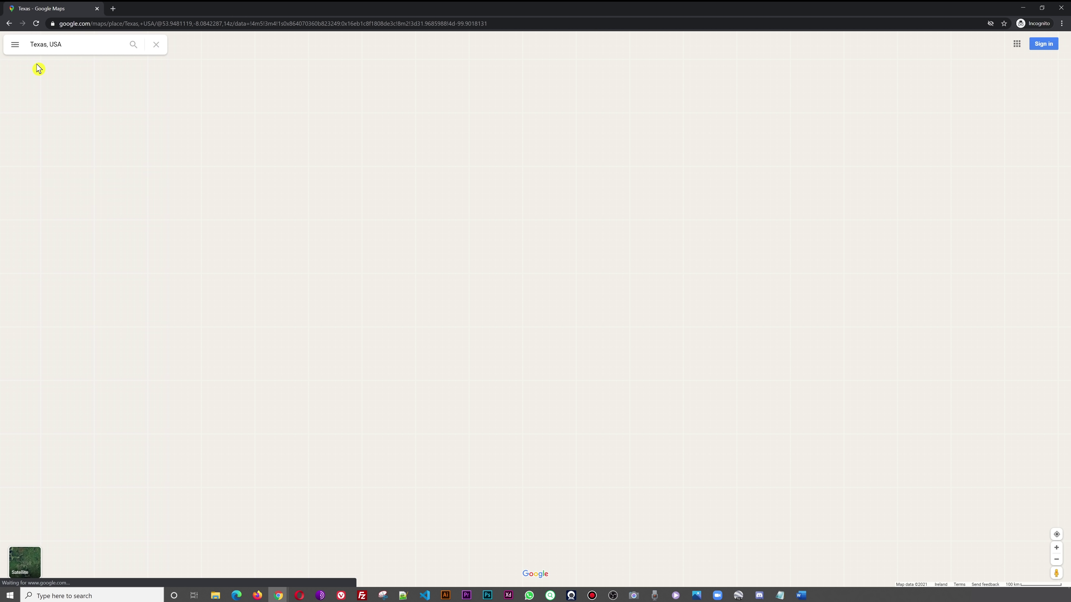
scroll(657, 292, "up", 1)
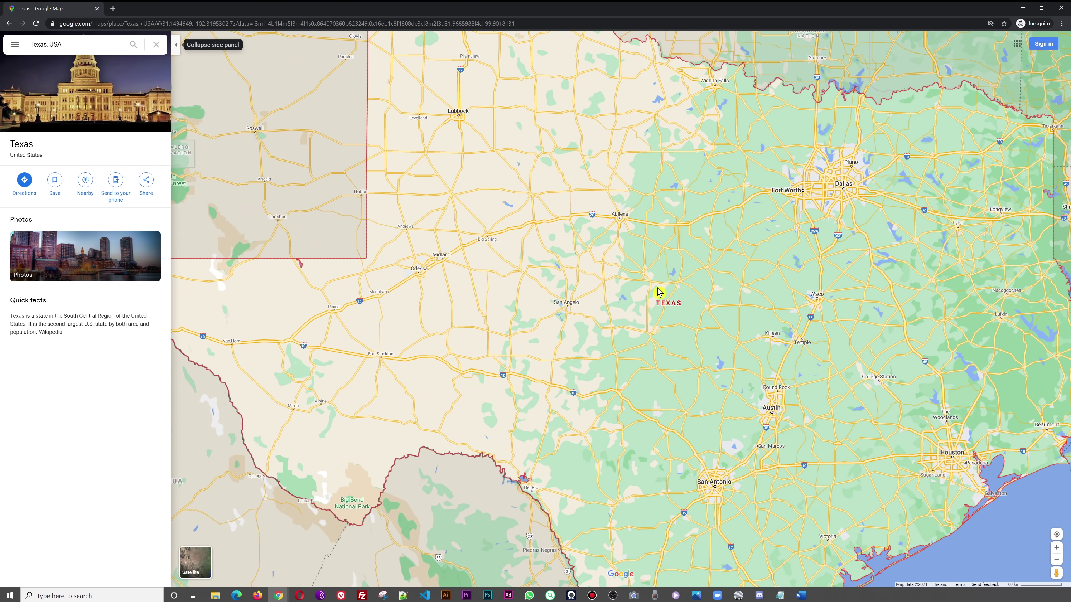
scroll(673, 290, "up", 1)
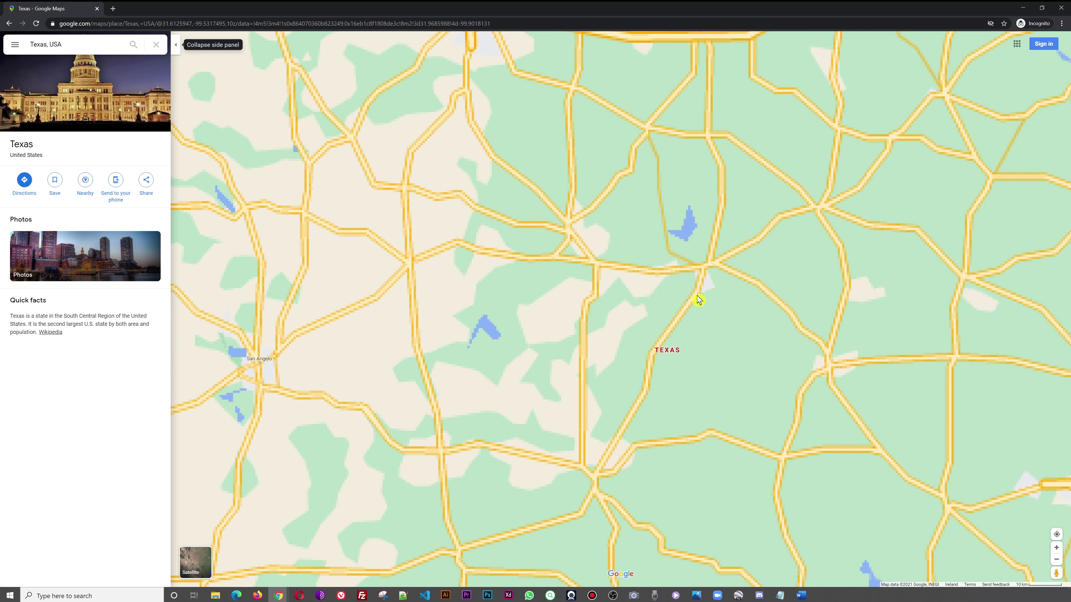
scroll(698, 325, "up", 1)
left_click_drag(839, 172, 659, 185)
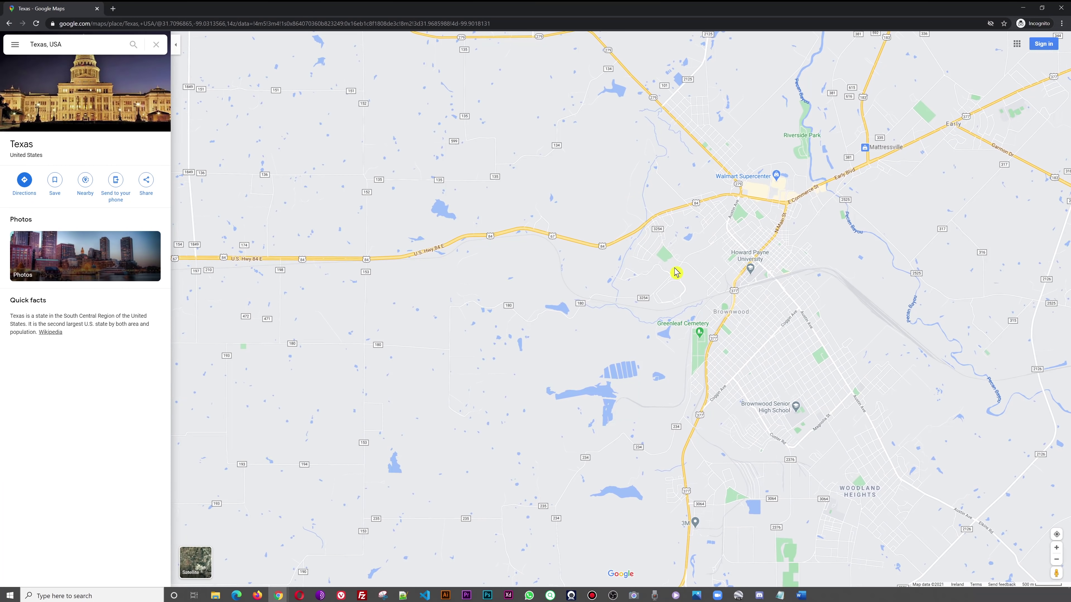
right_click(644, 225)
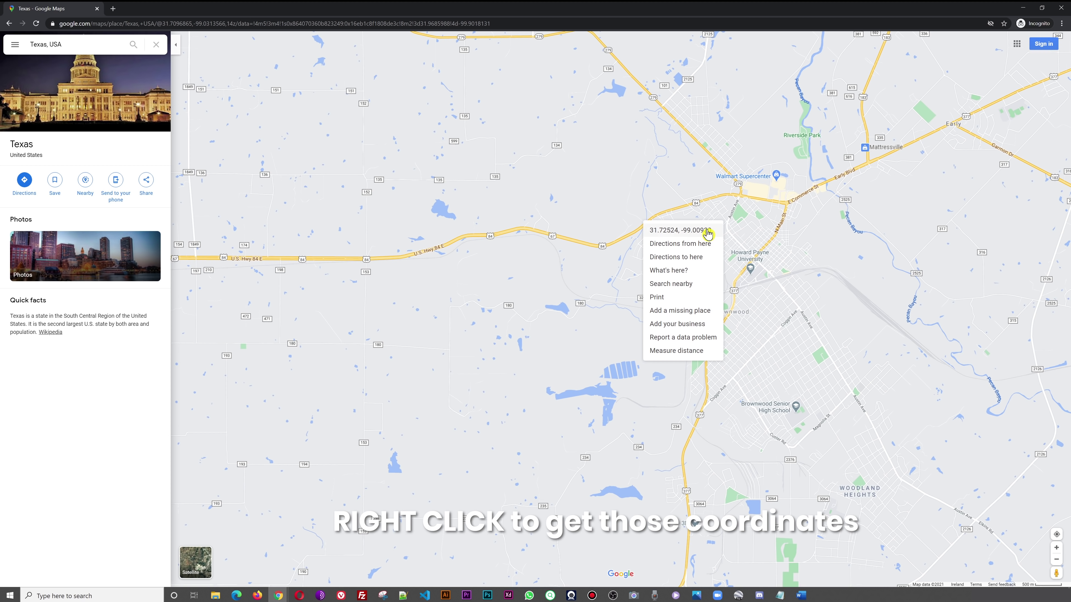
left_click(695, 233)
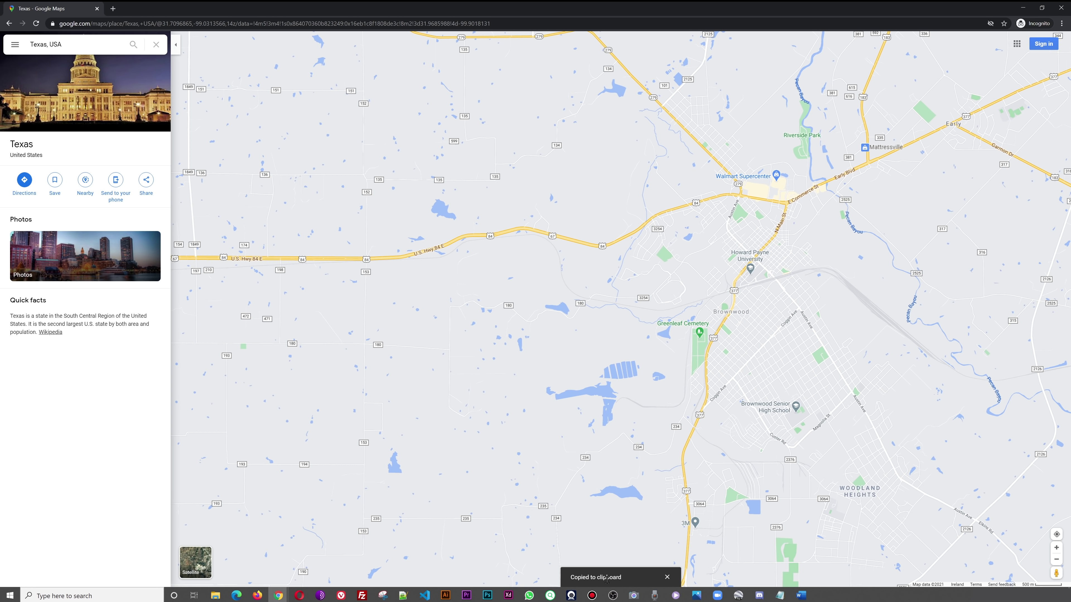
left_click(1023, 8)
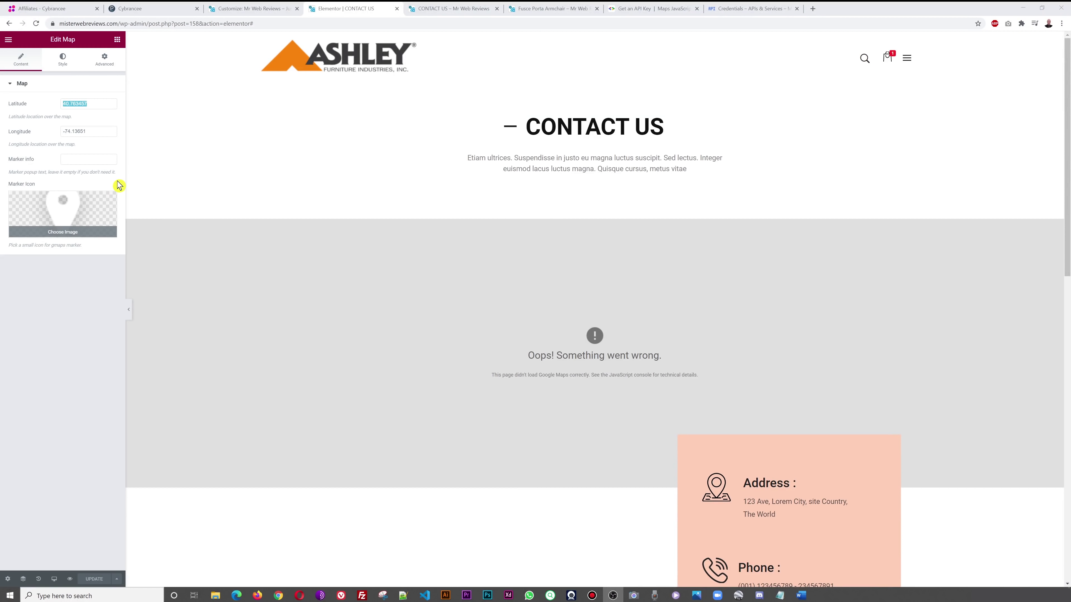
- Paste latitude 31.72524 and longitude -99.0092981019039 into the Google Maps widget fields
left_click(97, 104)
key("ctrl+v")
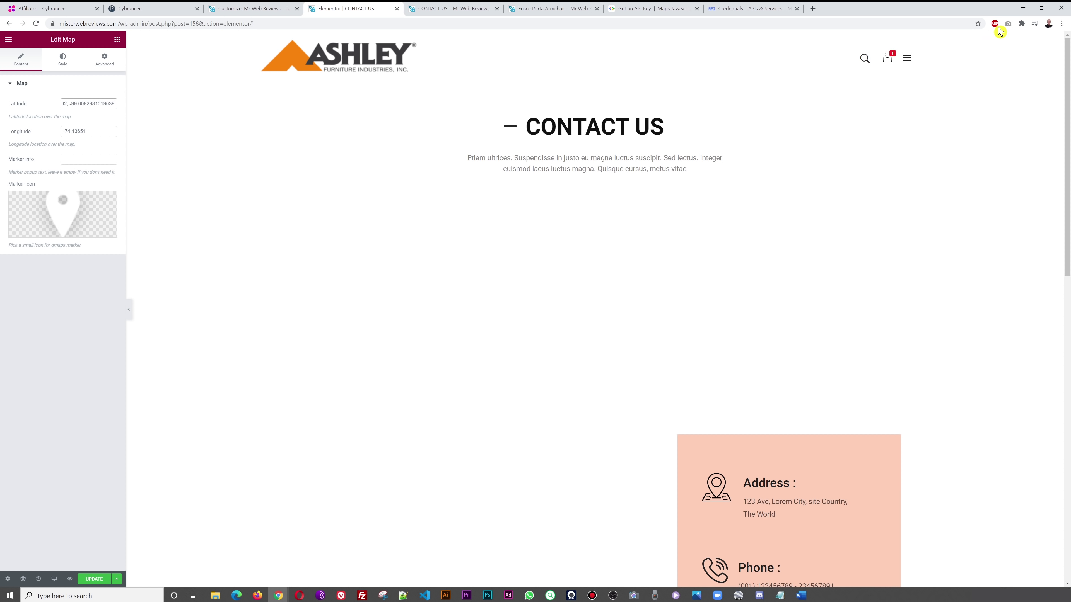
left_click(1061, 24)
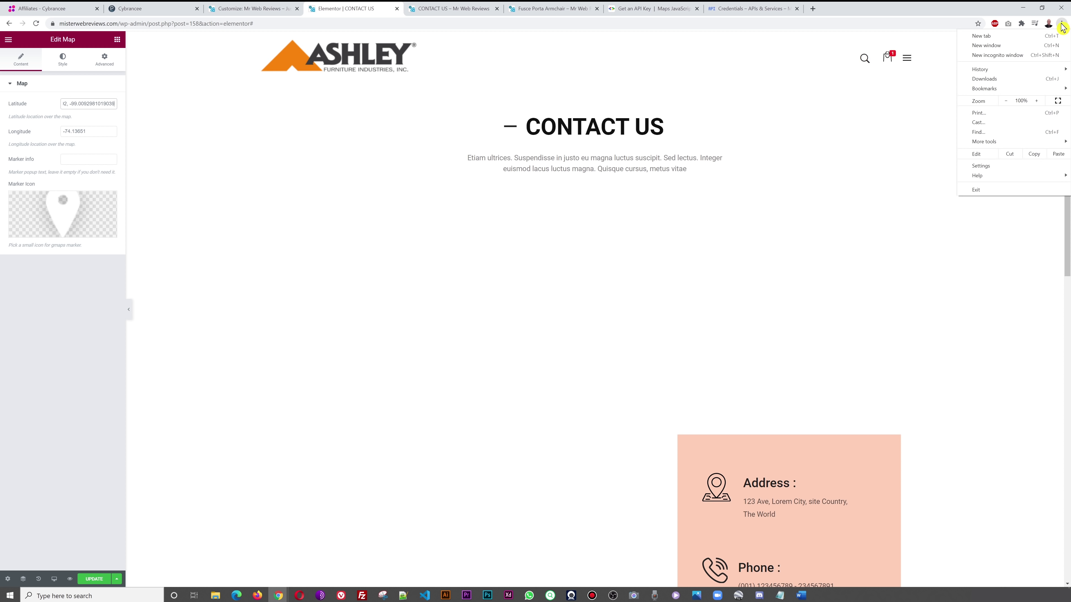
left_click(1040, 102)
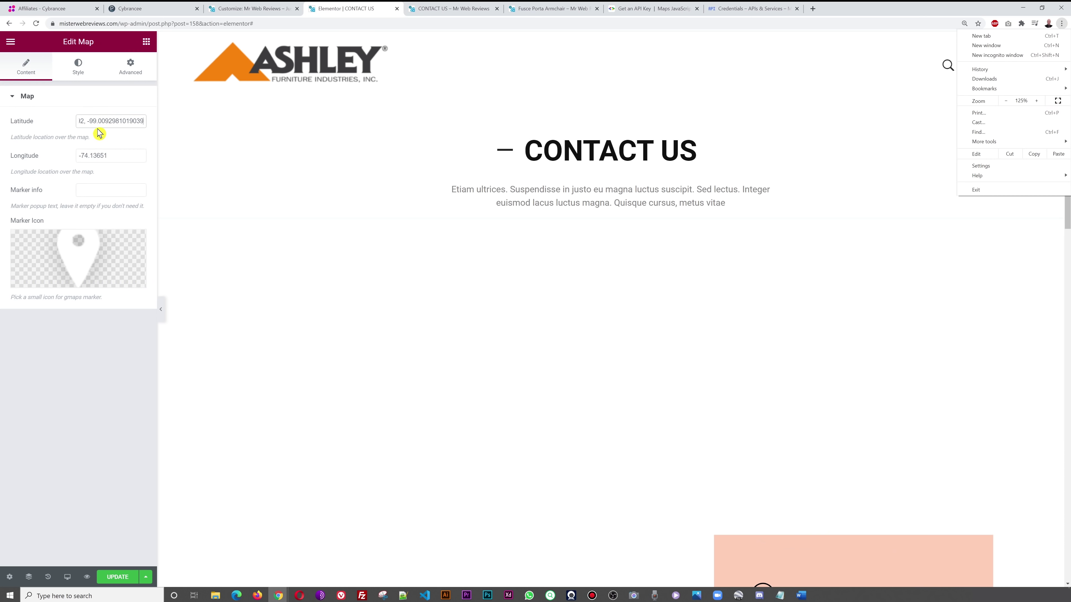
left_click(88, 121)
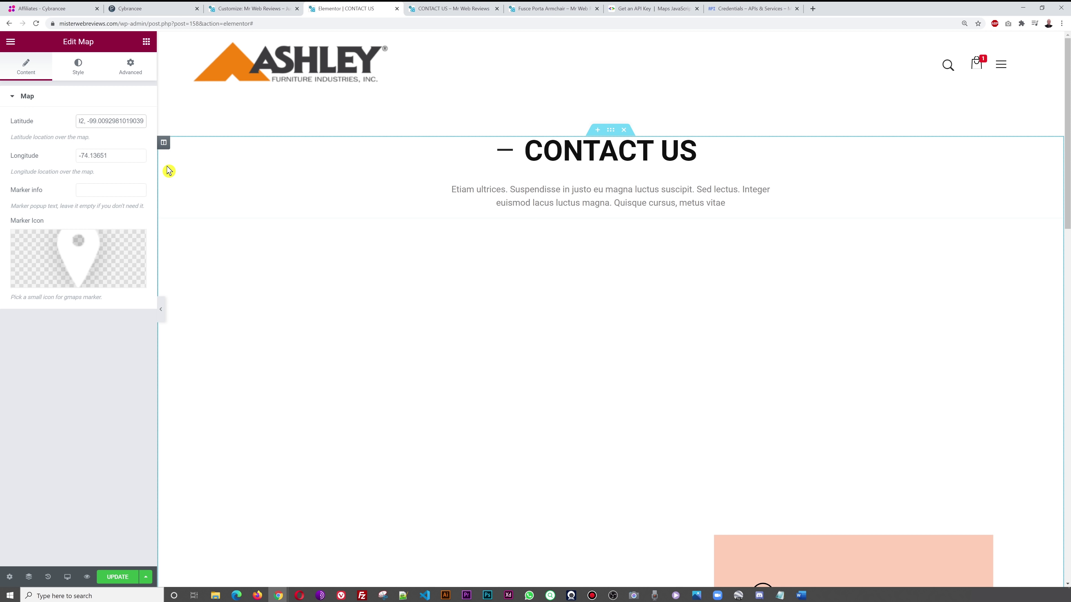
key("shift+End")
key("BackSpace")
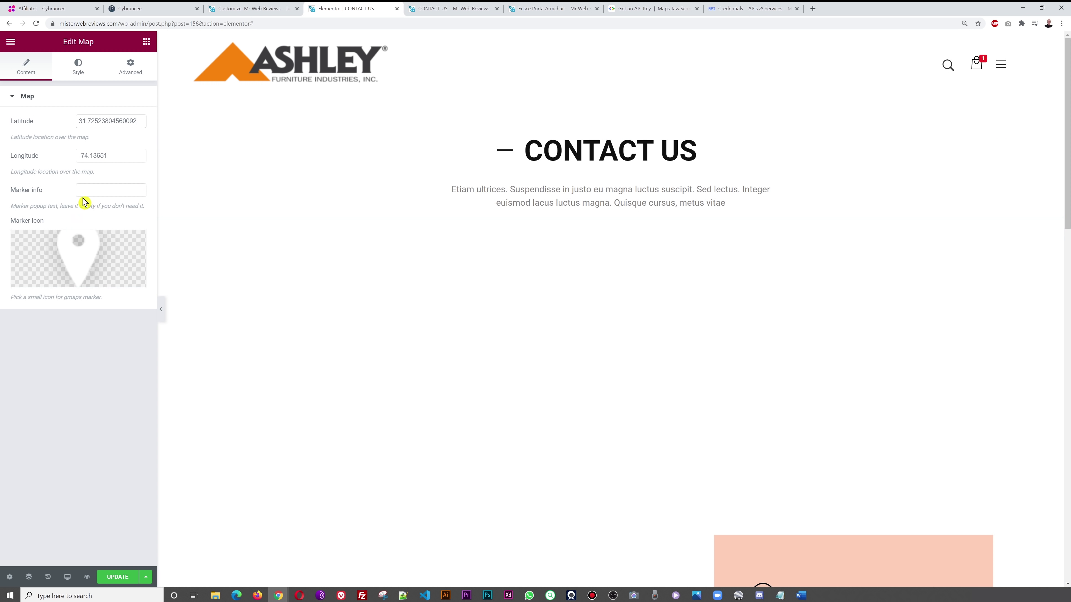
left_click_drag(105, 156, 61, 162)
key("ctrl+v")
- Update the page, reload the editor, and refresh the live page to see the Brownwood map
left_click(116, 577)
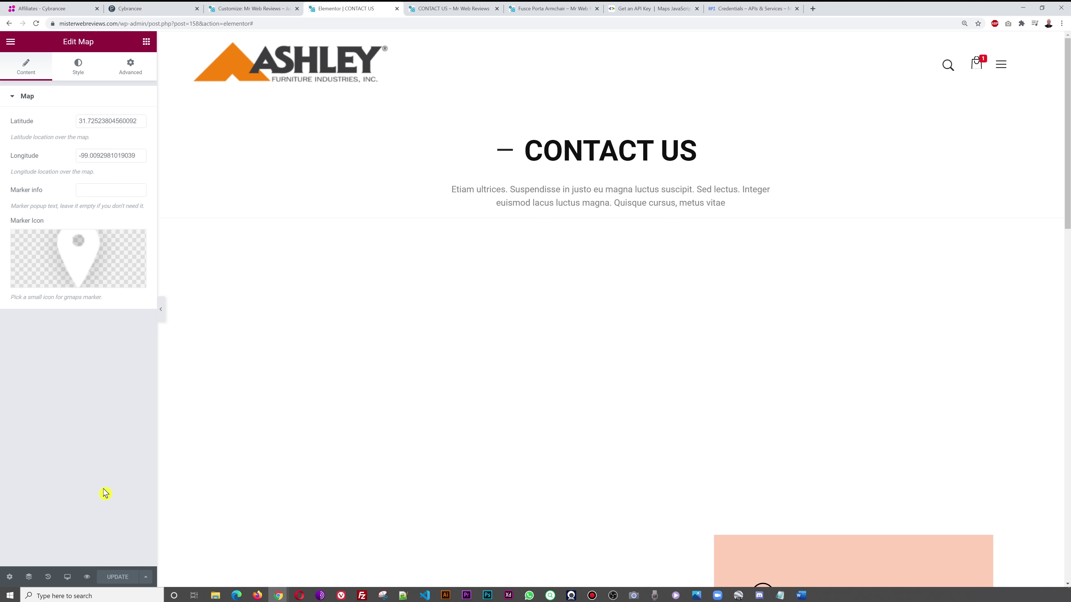
left_click(36, 26)
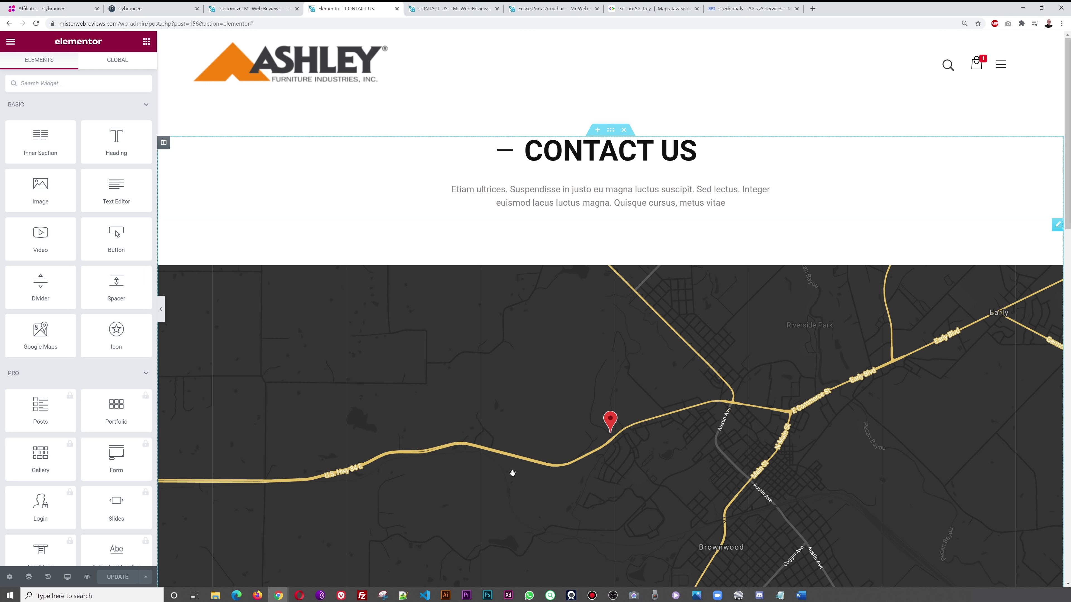
mouse_move(280, 596)
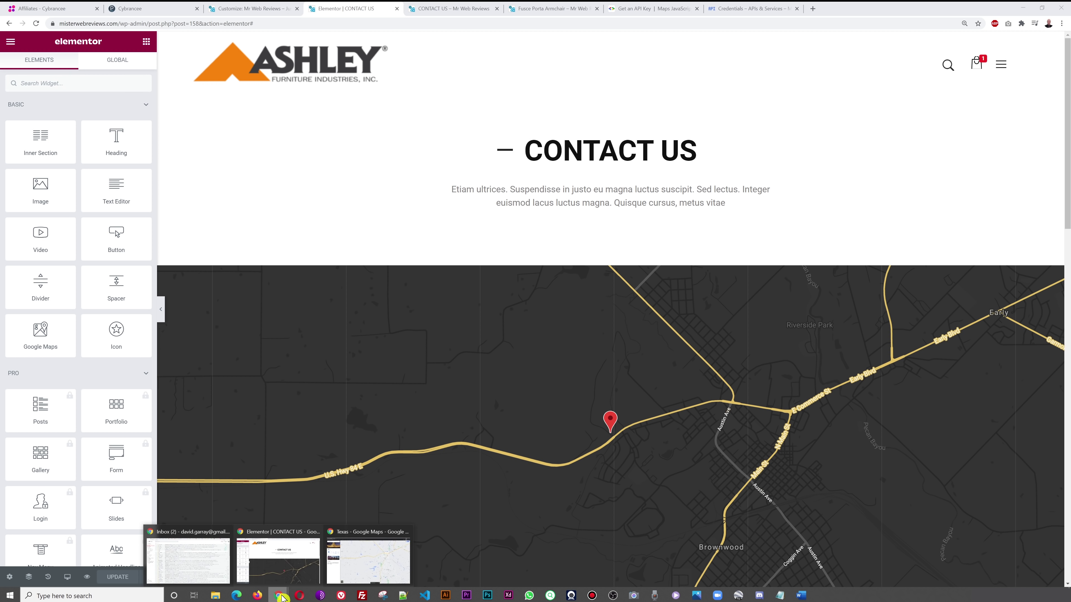
mouse_move(354, 566)
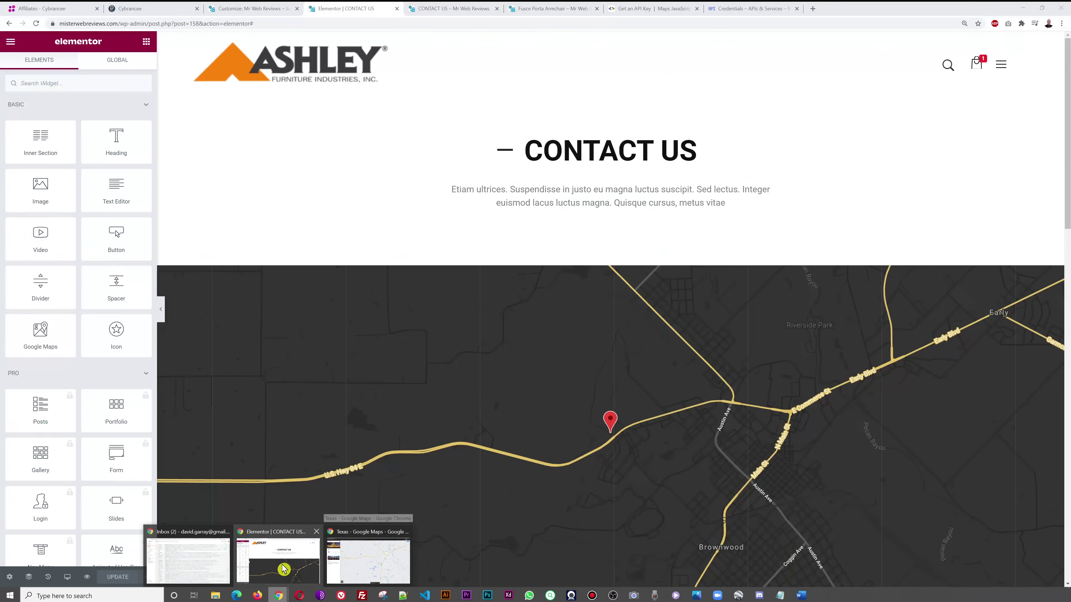
left_click(282, 569)
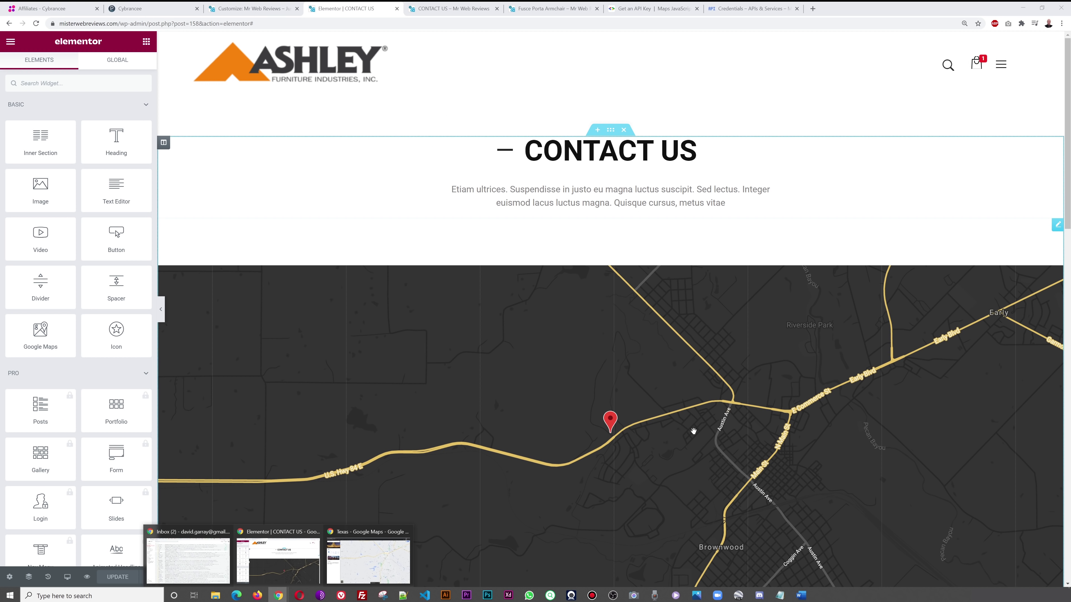
left_click(449, 9)
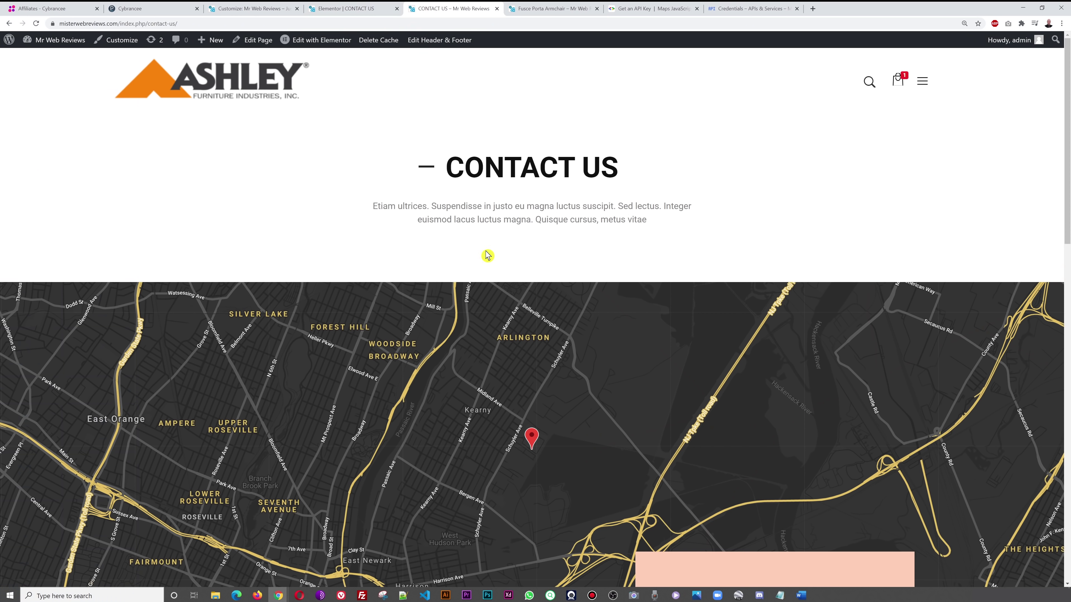
key("F5")
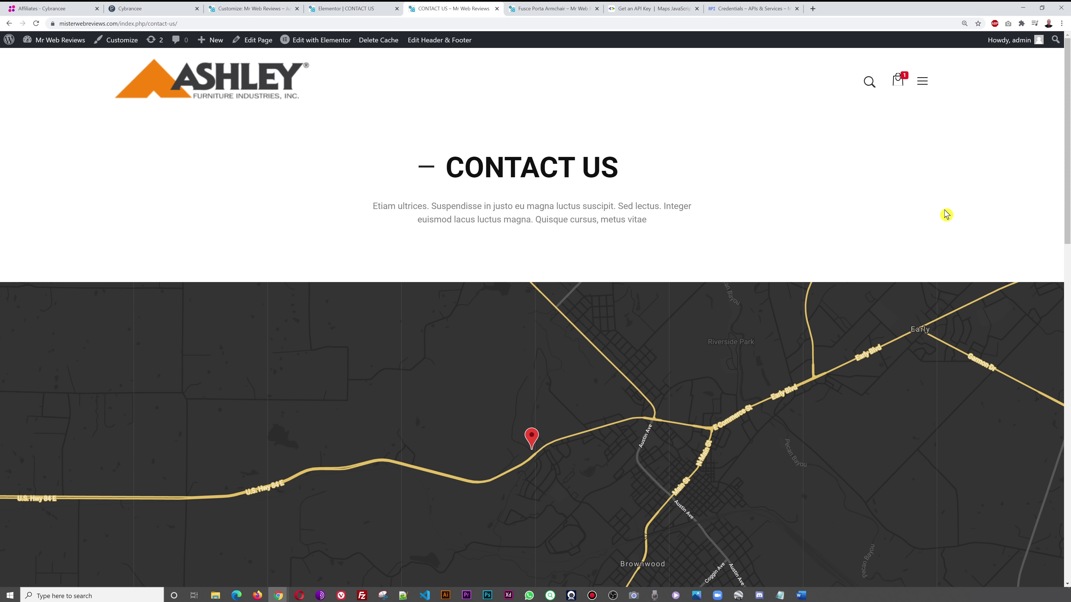
scroll(944, 215, "down", 5)
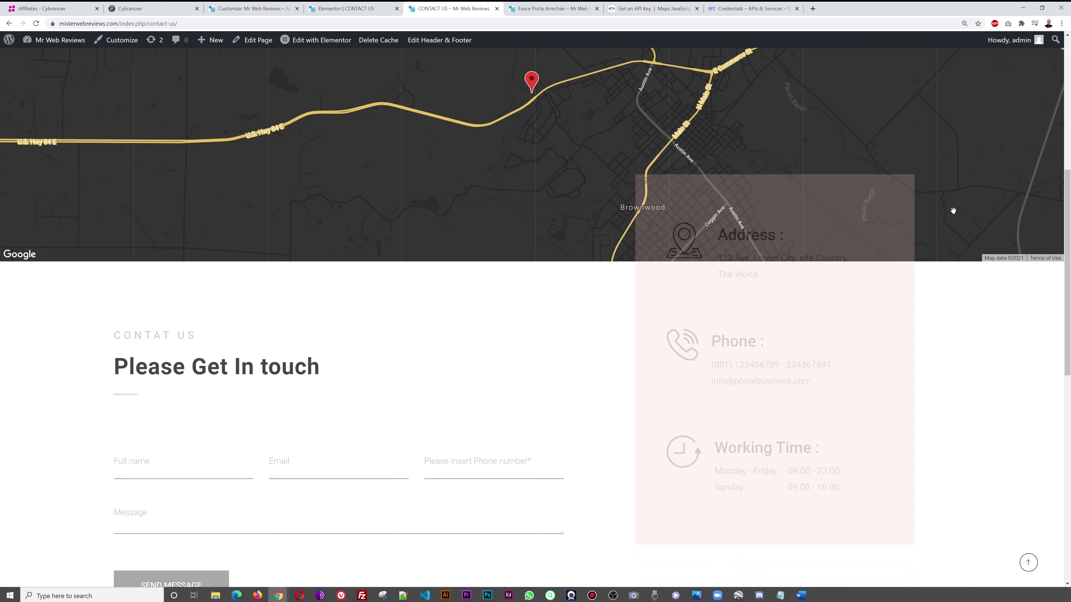
- Review the Address info box's text content and button settings in the editor
scroll(975, 265, "up", 3)
key("ctrl+shift+Tab")
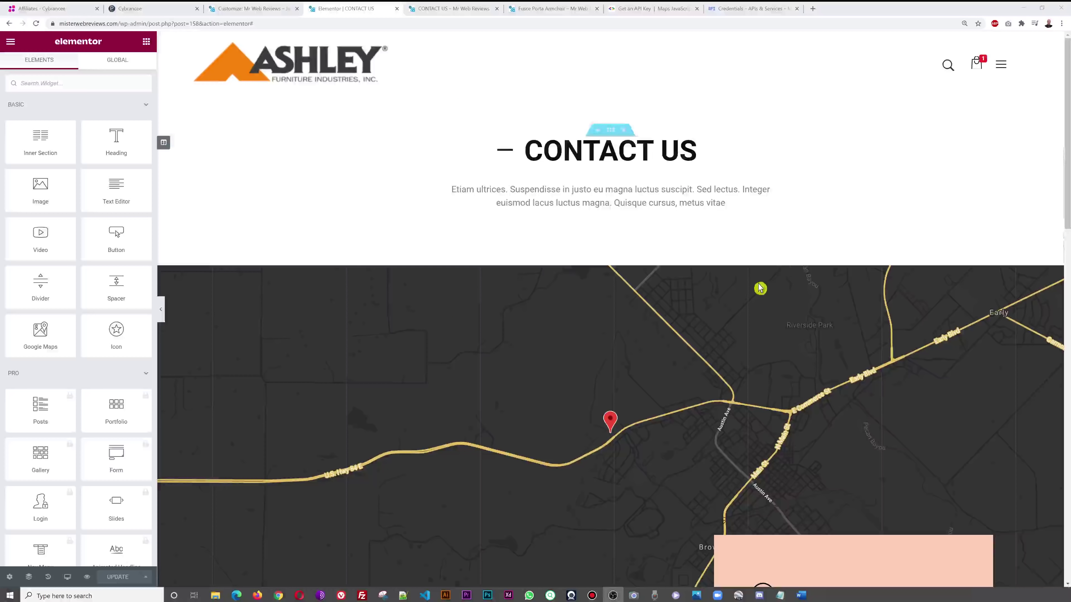
scroll(732, 287, "down", 4)
scroll(655, 288, "down", 3)
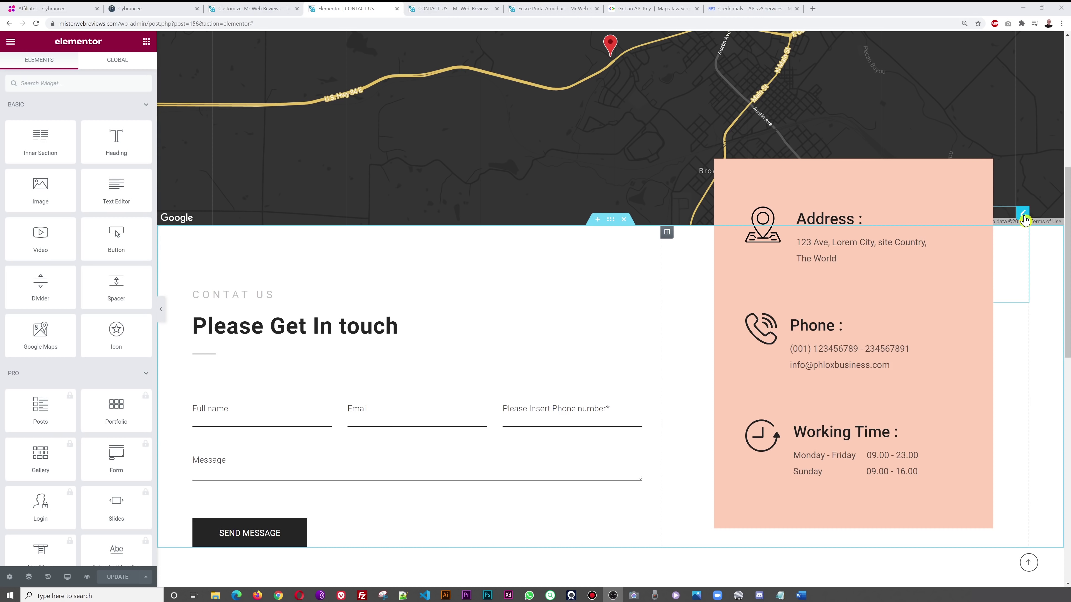
left_click(1024, 214)
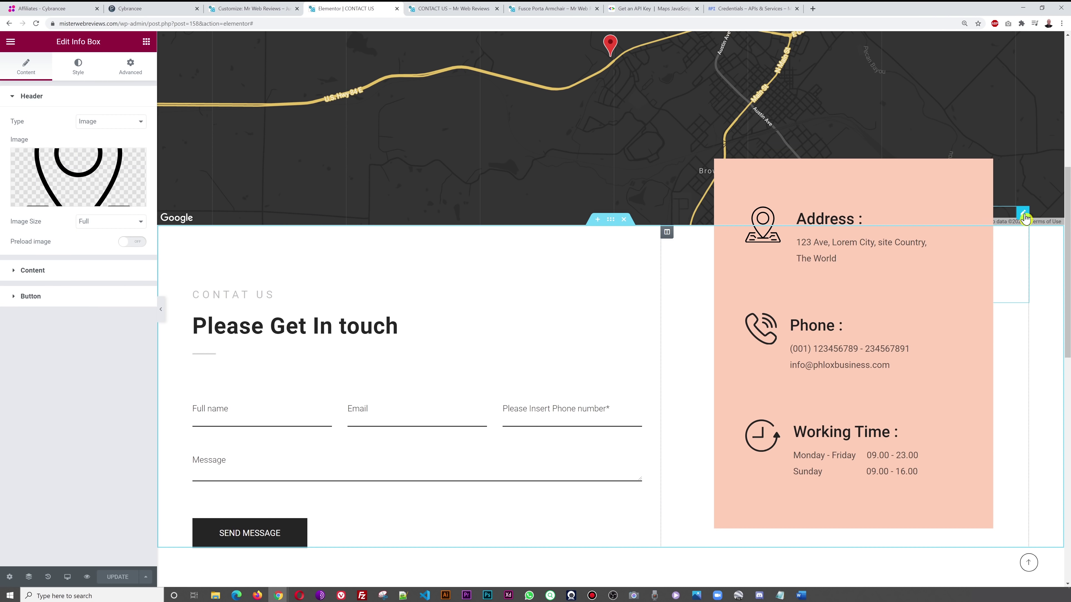
mouse_move(122, 187)
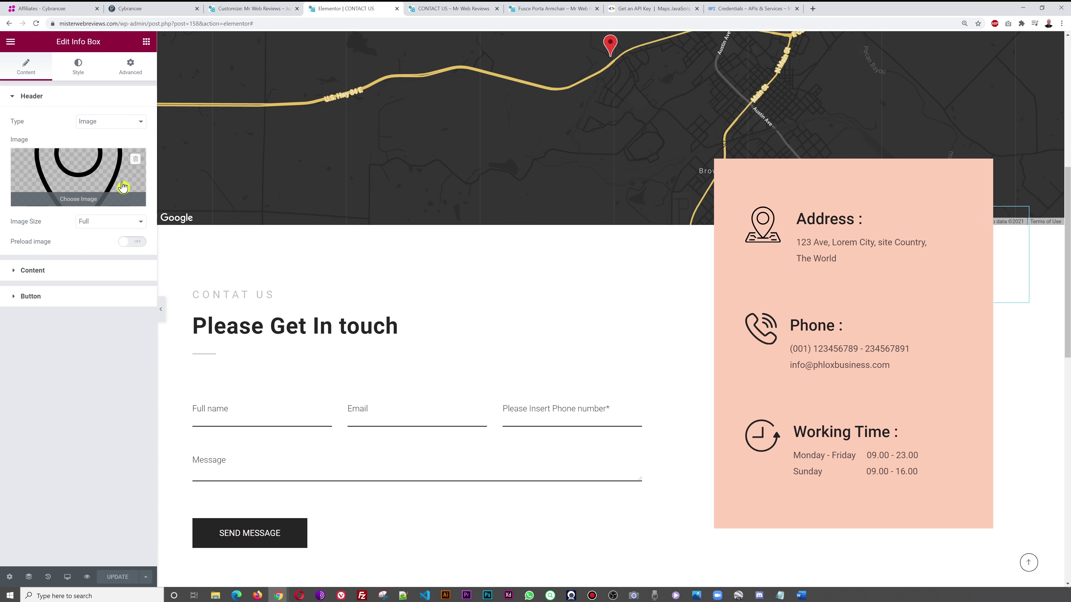
left_click(52, 272)
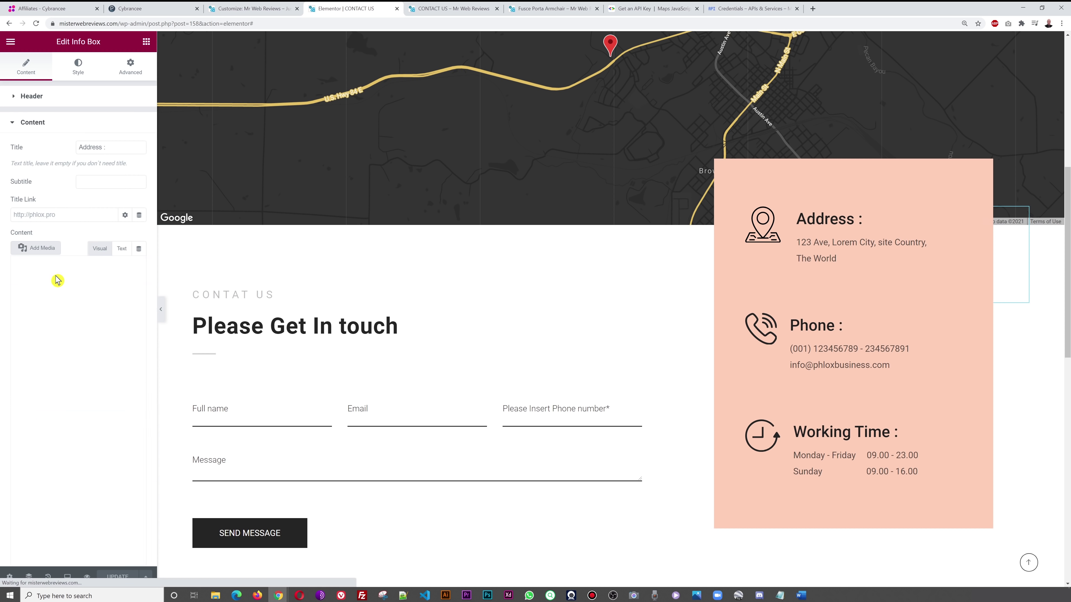
left_click(46, 491)
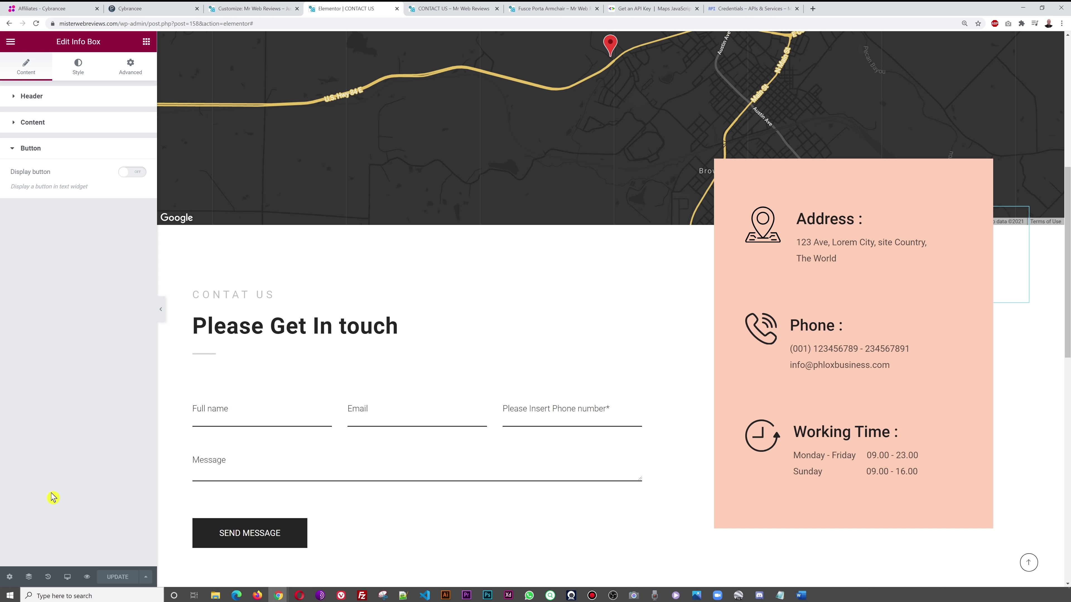
left_click(34, 124)
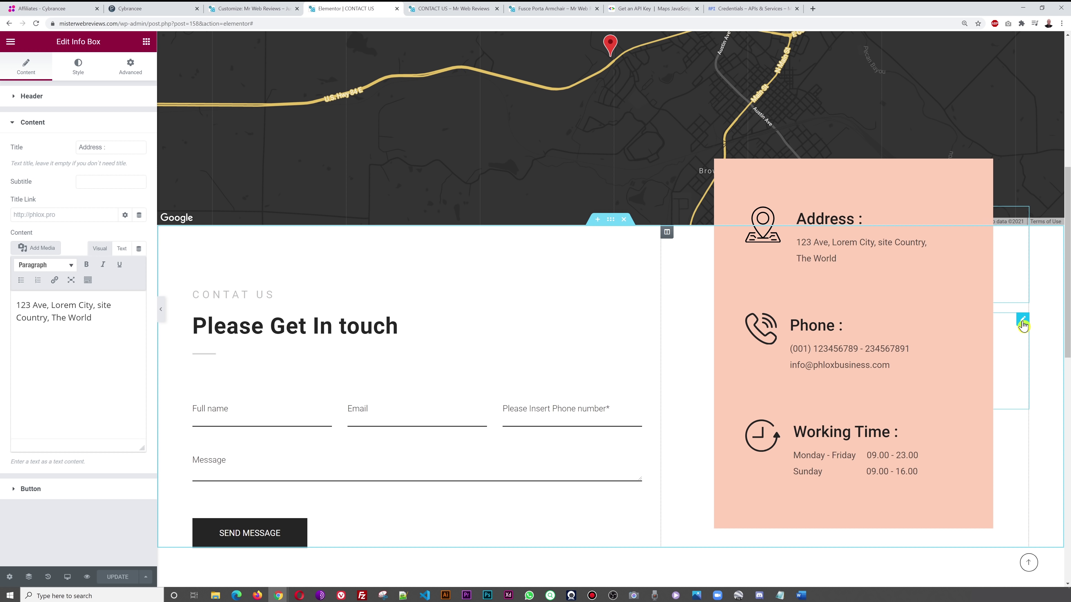
- Check the Phone info box's content, then select the Working Time info box
left_click(1023, 320)
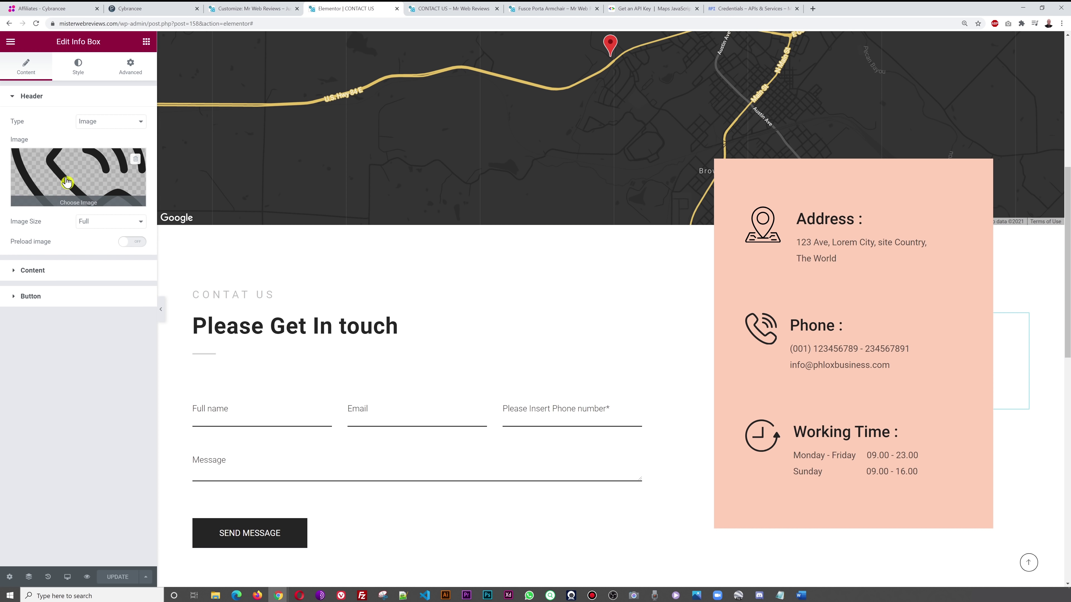
left_click(50, 269)
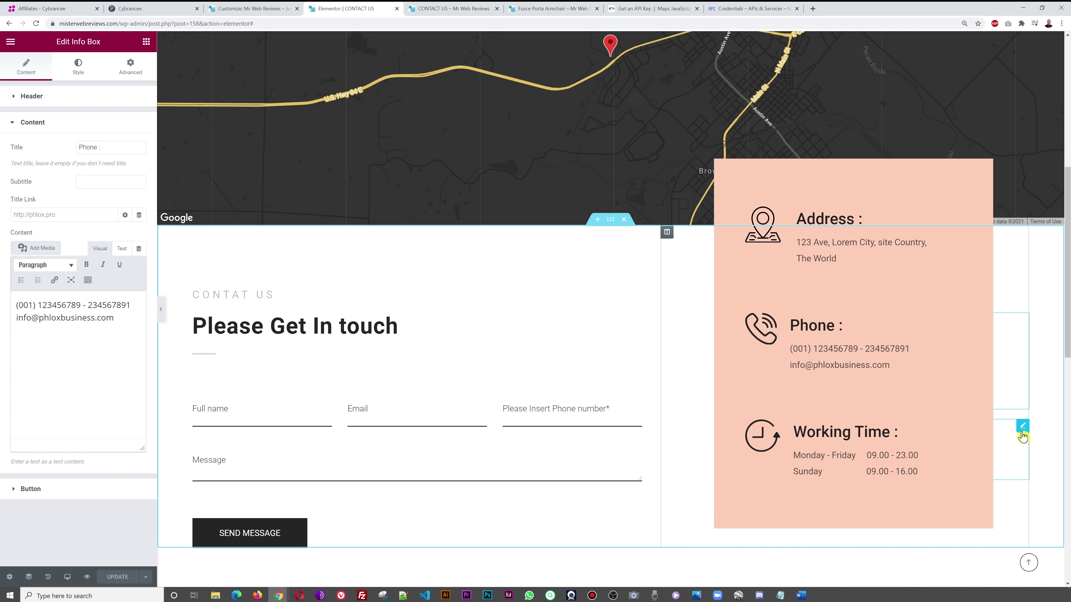
left_click(1022, 434)
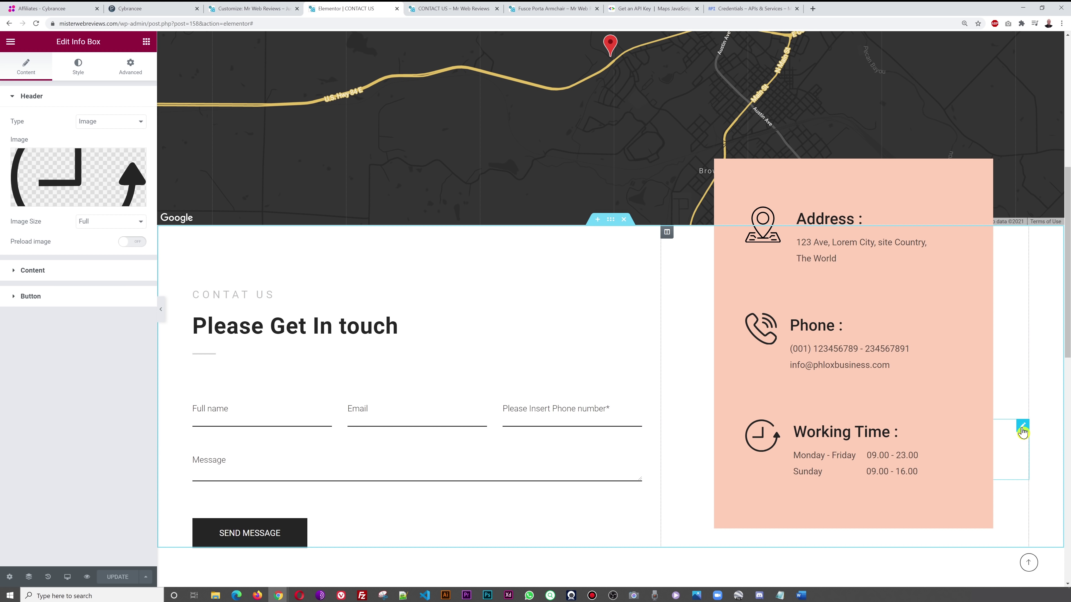
- Change the Monday - Friday hours in the Working Time text to start at 9am
left_click(43, 274)
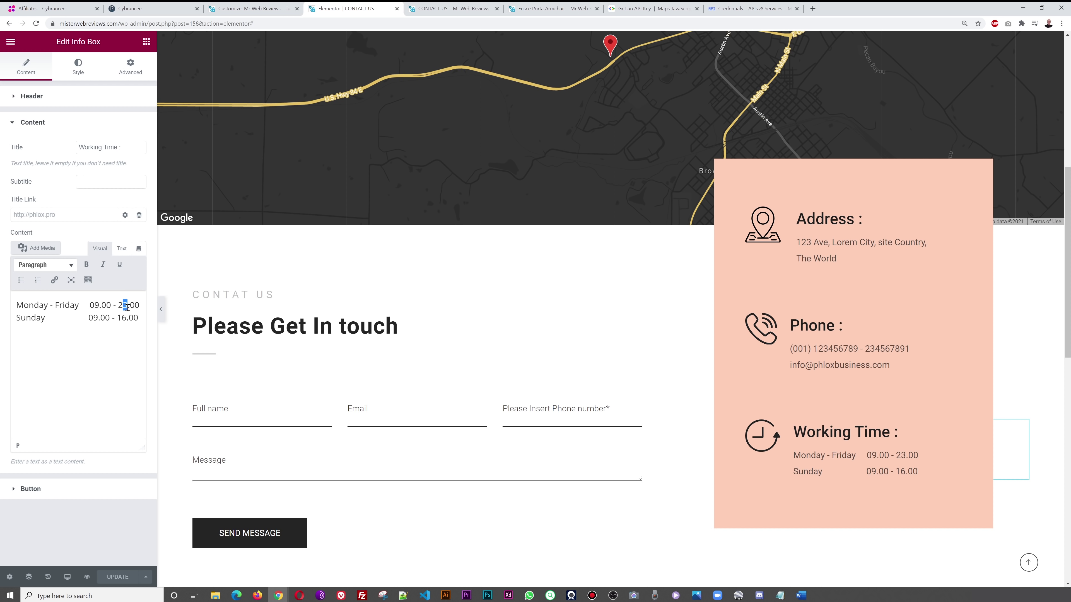
key("Left")
key("BackSpace")
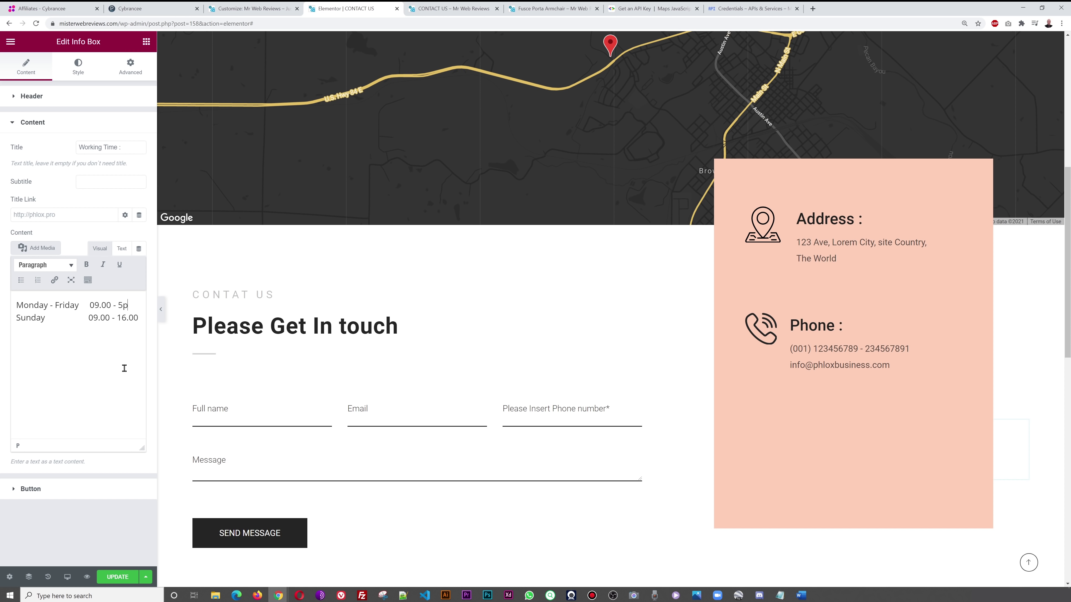
key("Delete")
key("Delete")
key("Delete")
key("Delete")
key("Delete")
key("BackSpace")
type("9am")
- Rename Sunday to Saturday opening at 10am, update, and view the live page
key("shift+Right")
key("shift+Right")
key("shift+Right")
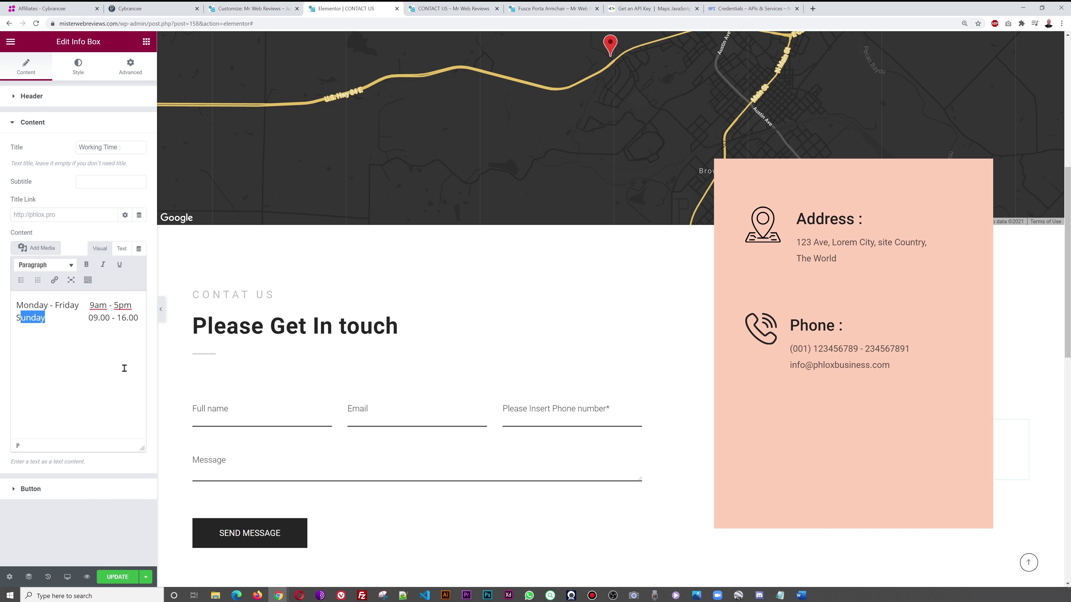
type("aturday")
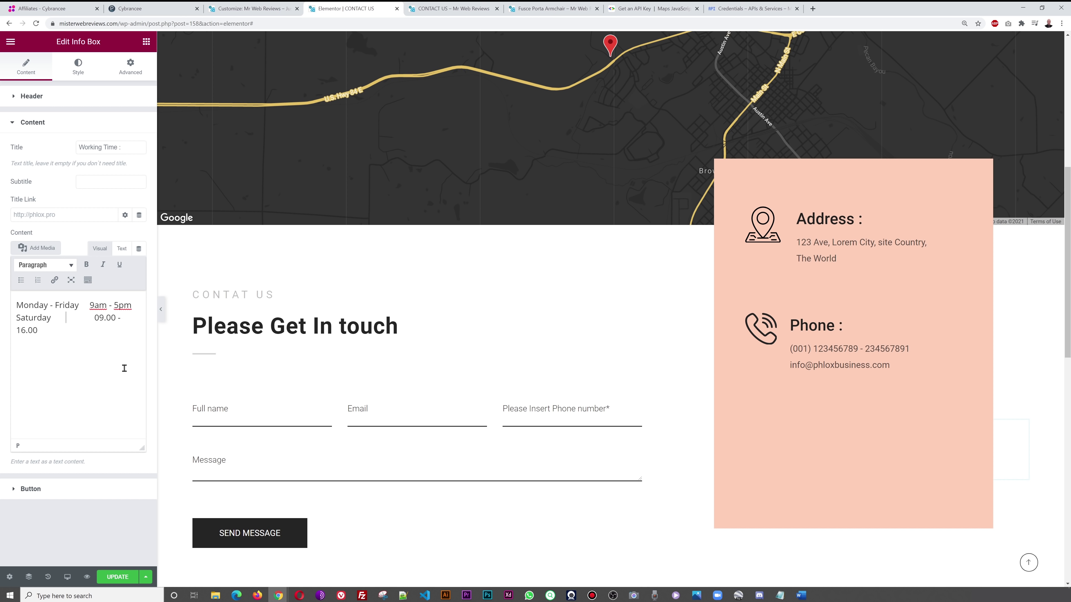
key("Delete")
key("Delete")
key("Delete")
key("Delete")
type("10am")
left_click(116, 577)
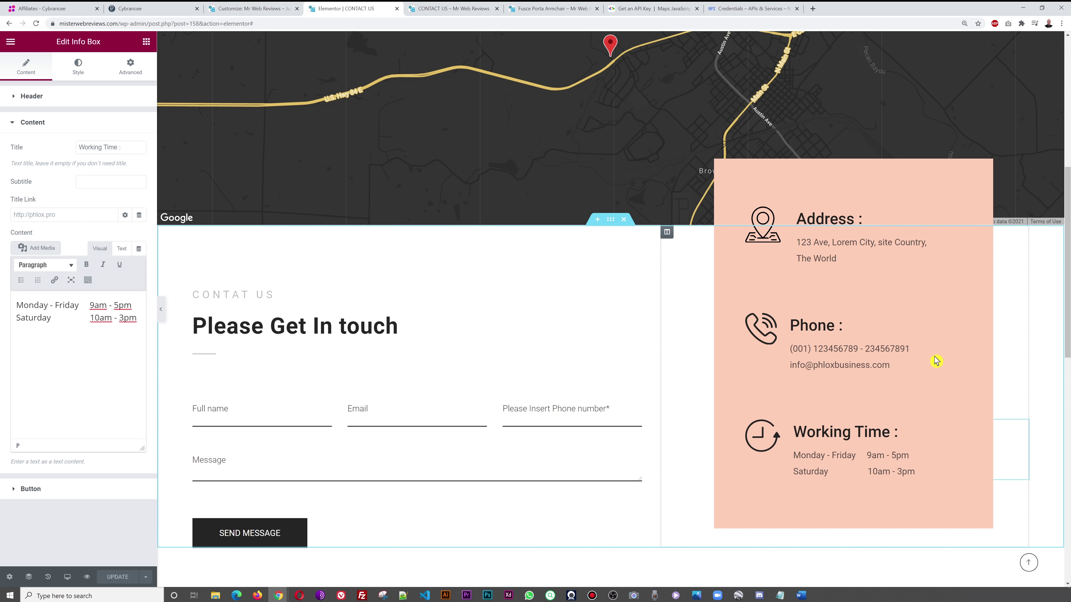
left_click(454, 9)
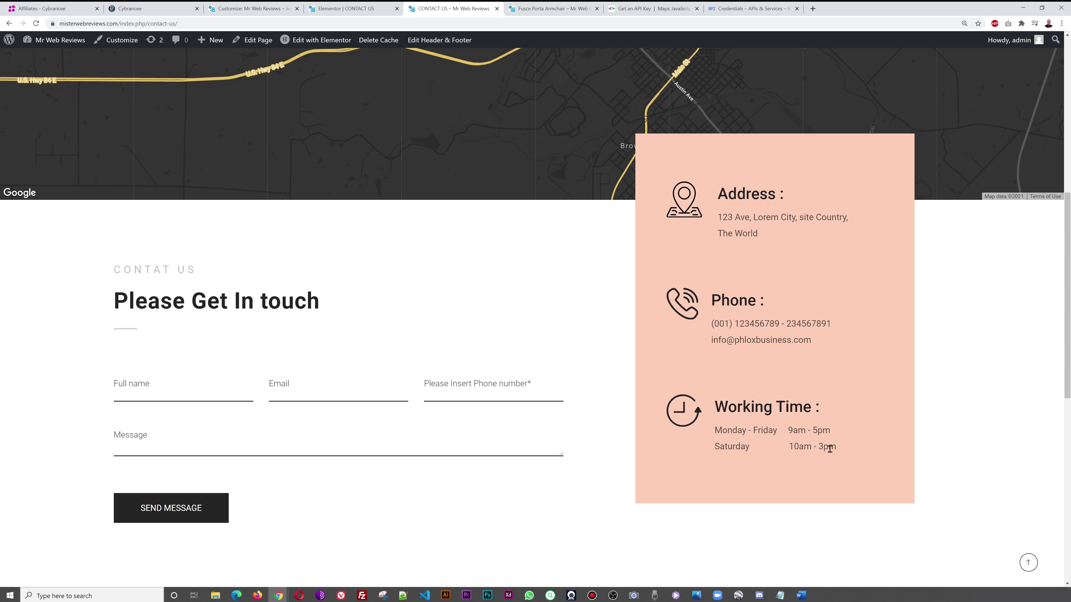
- Inspect the contact form widget in Elementor, then close the Customizer back to the Dashboard
left_click(331, 10)
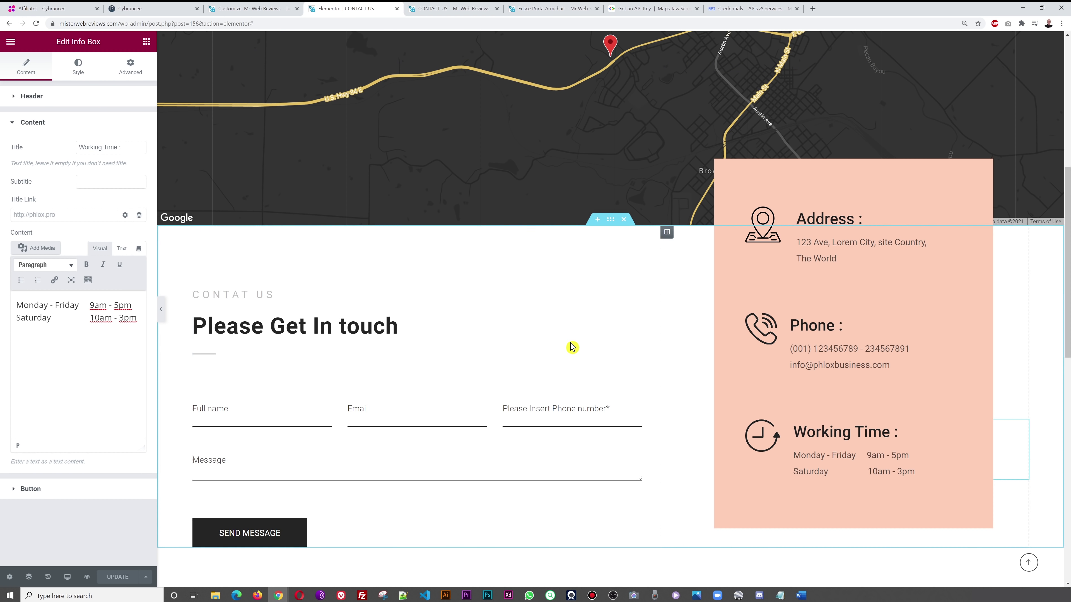
scroll(669, 348, "down", 3)
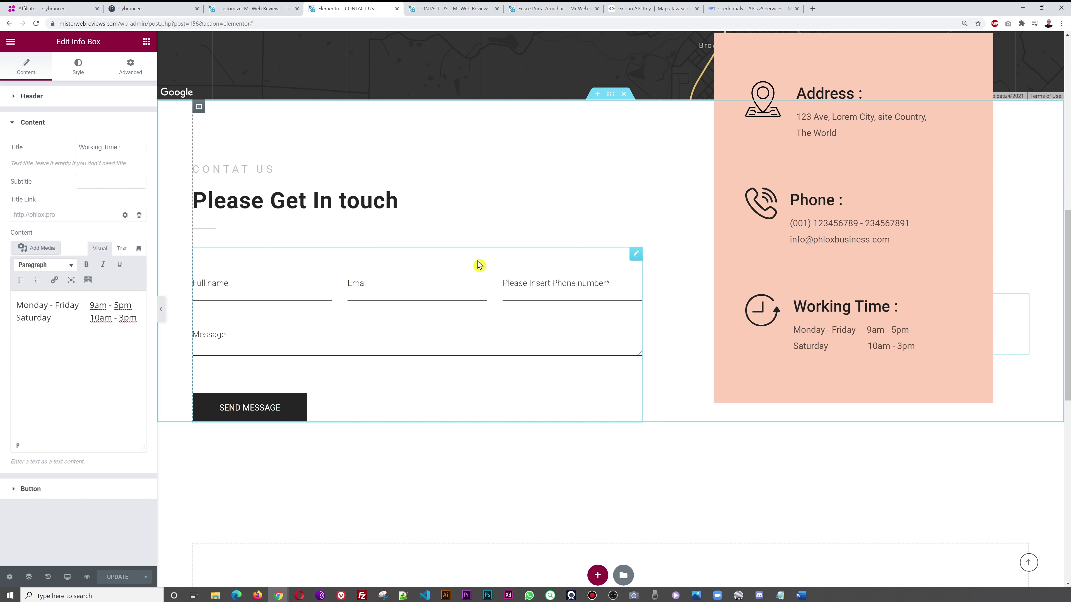
left_click(636, 255)
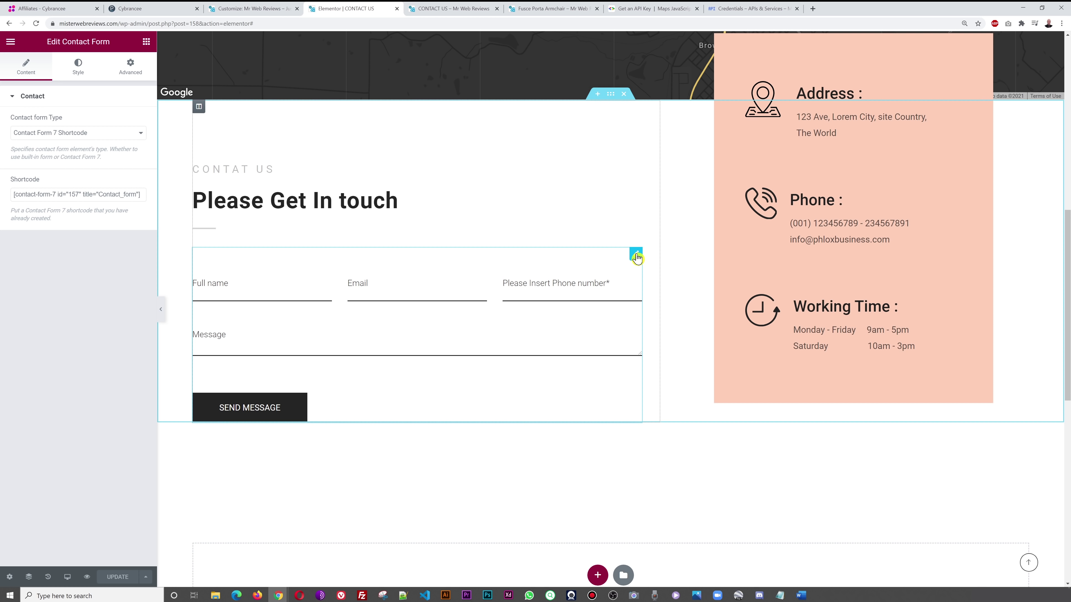
left_click(251, 9)
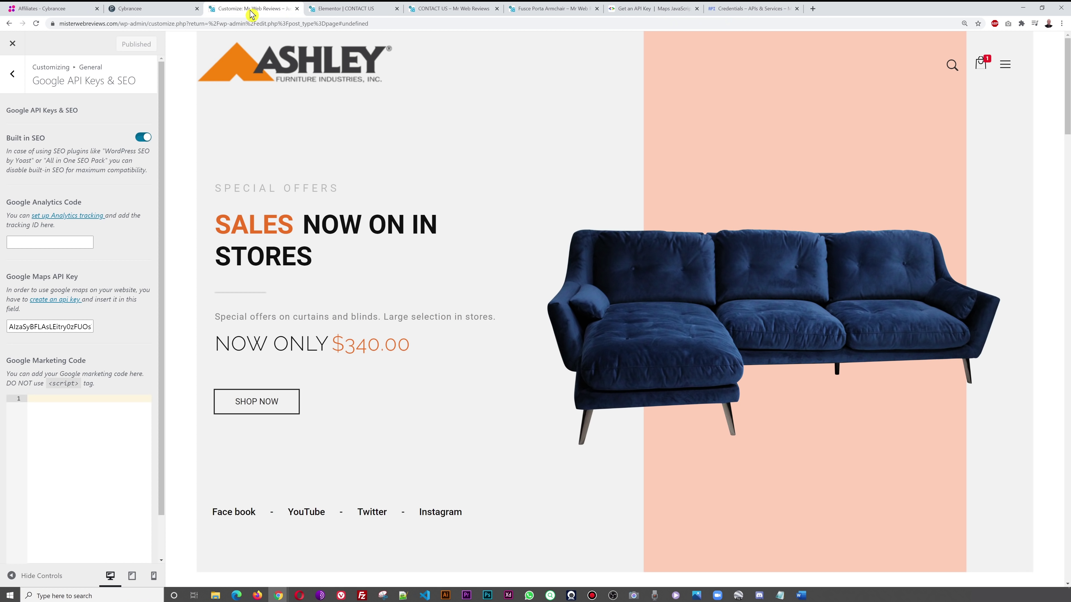
left_click(13, 44)
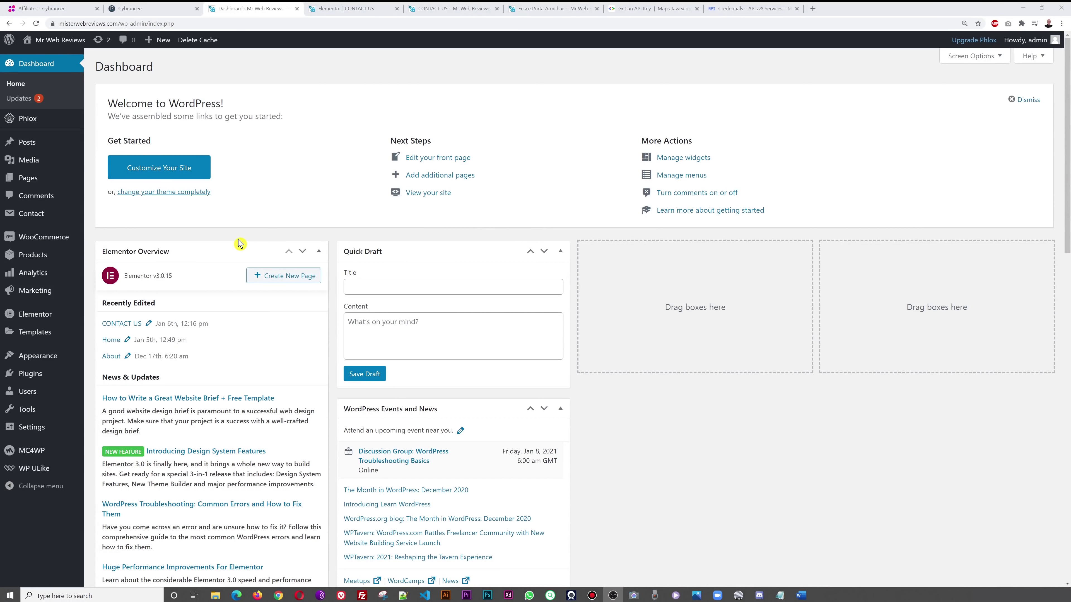
- Match the page's form shortcode in the Contact Forms list and open Contact_form
mouse_move(29, 220)
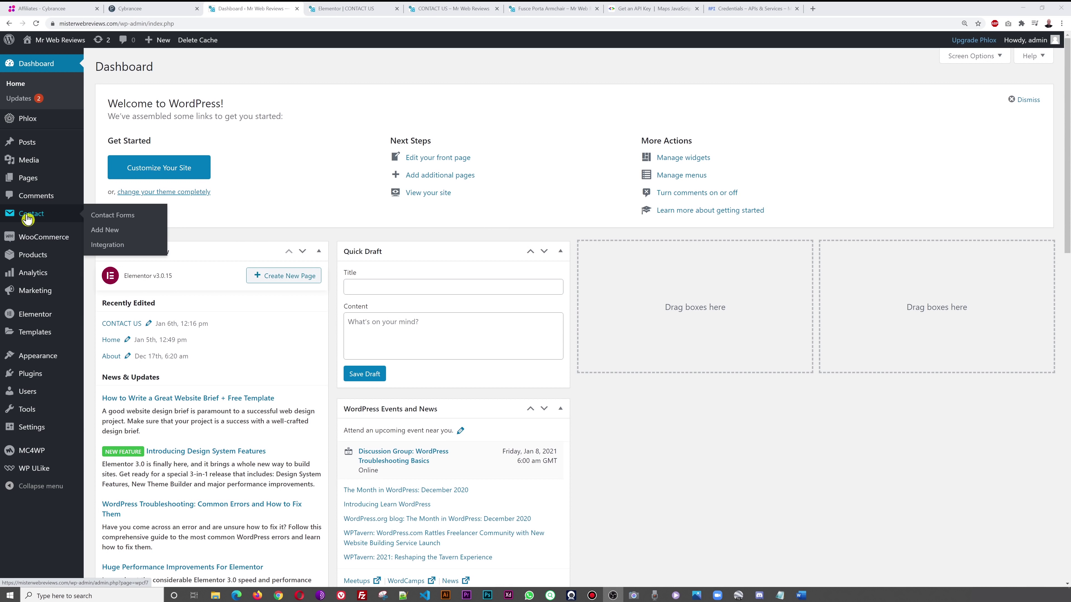
left_click(108, 219)
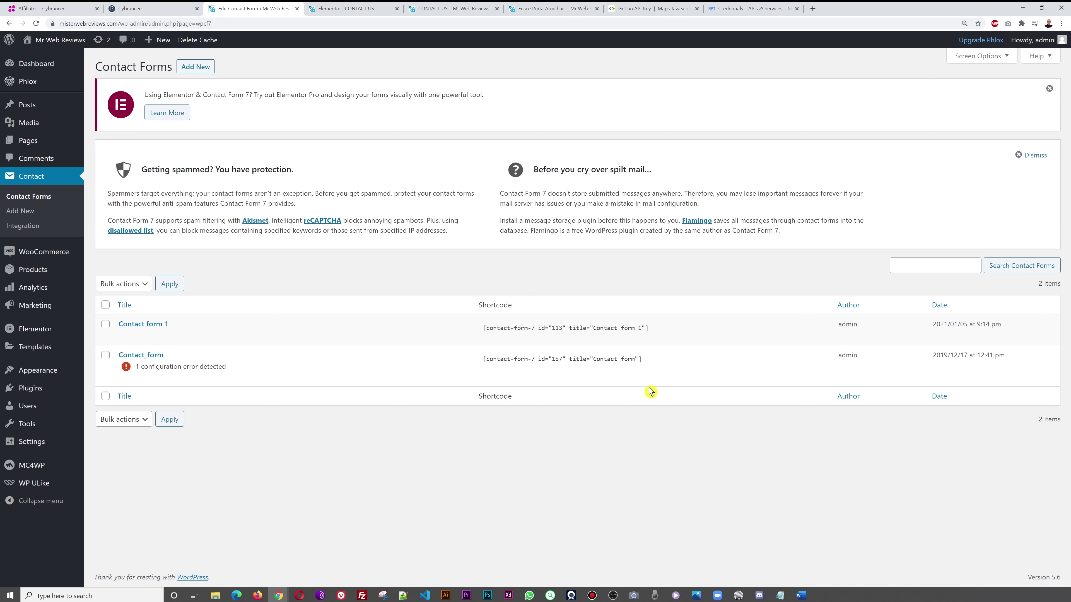
left_click(358, 9)
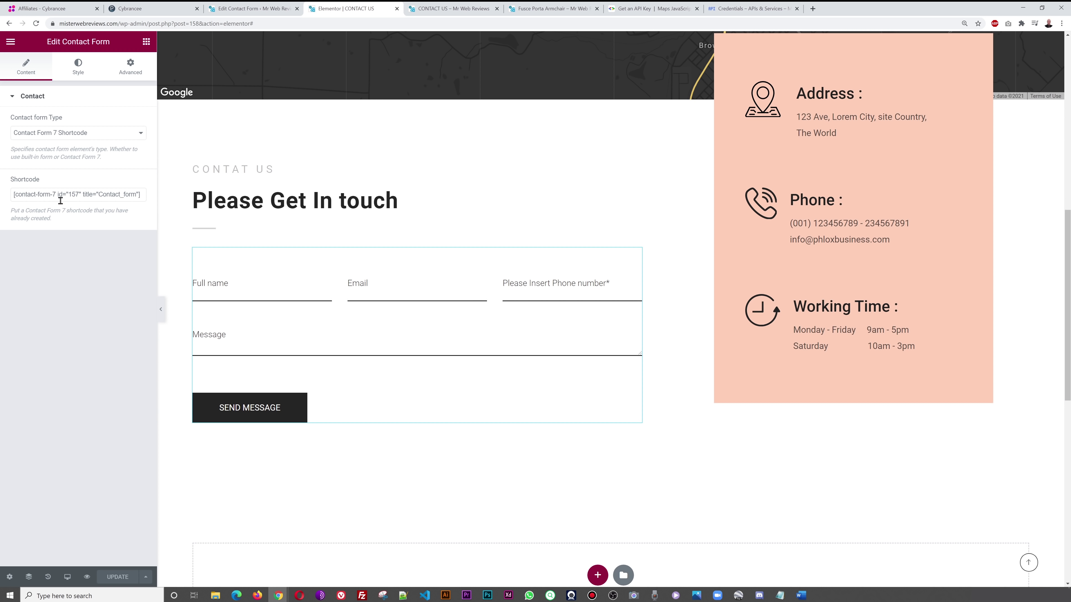
left_click(72, 207)
left_click(253, 9)
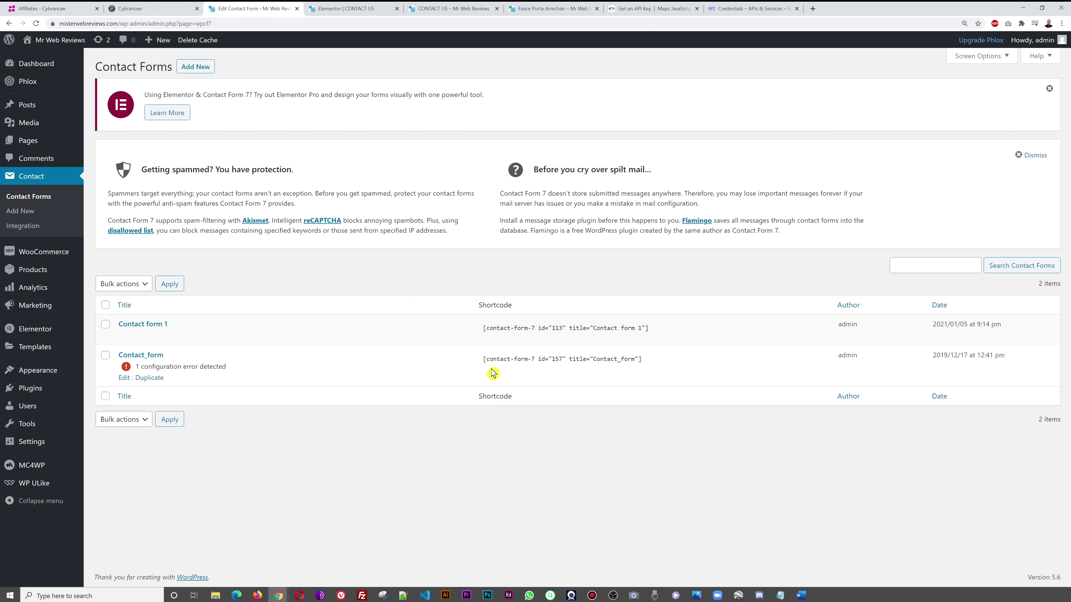
left_click(147, 359)
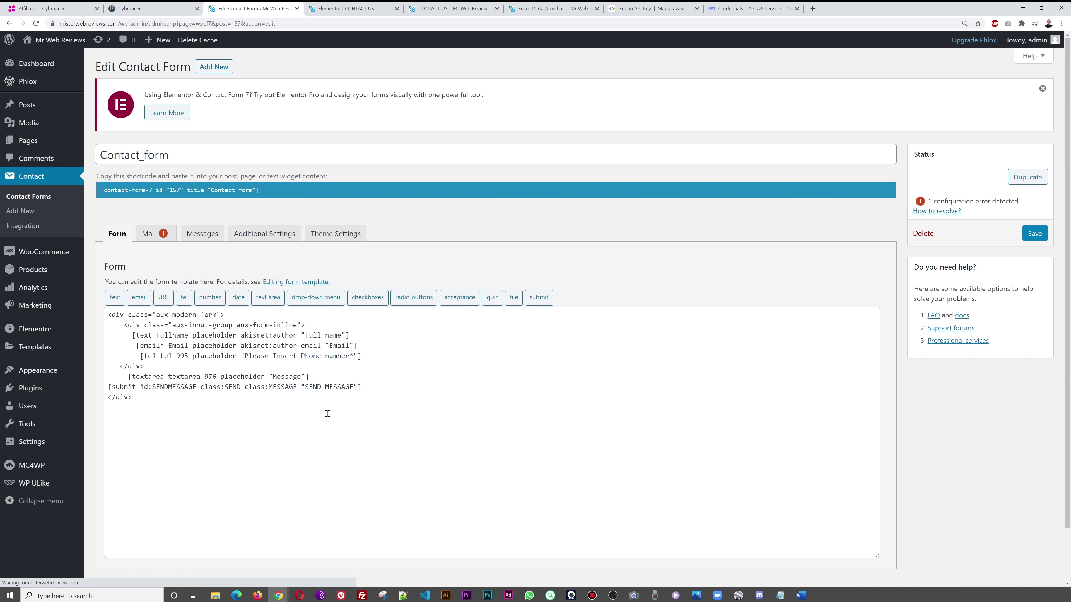
- In the Mail tab, set the To address to the site's own e-mail address
left_click(164, 234)
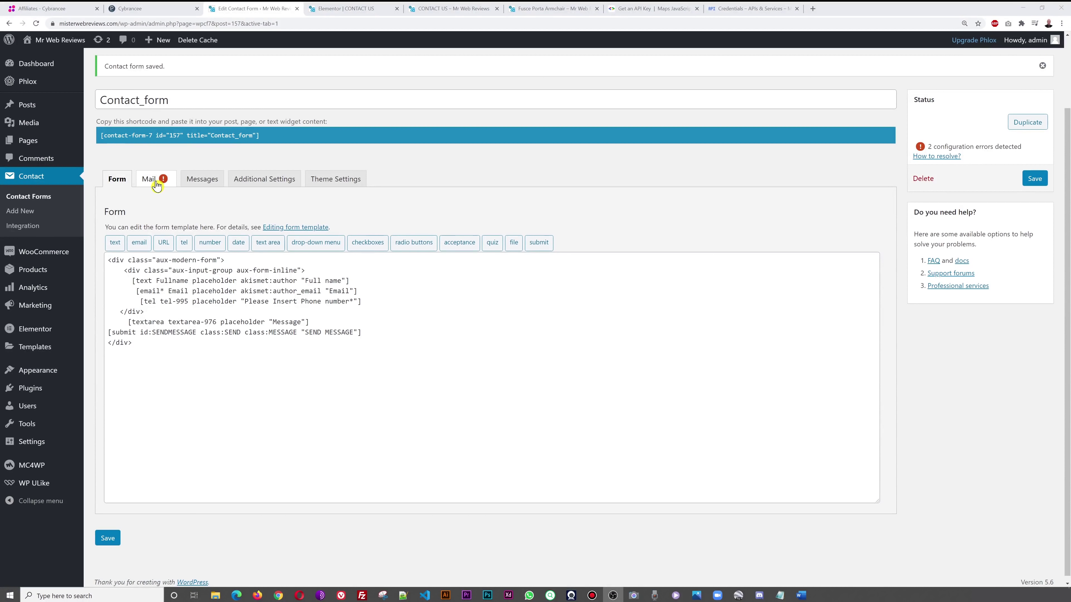
left_click(156, 182)
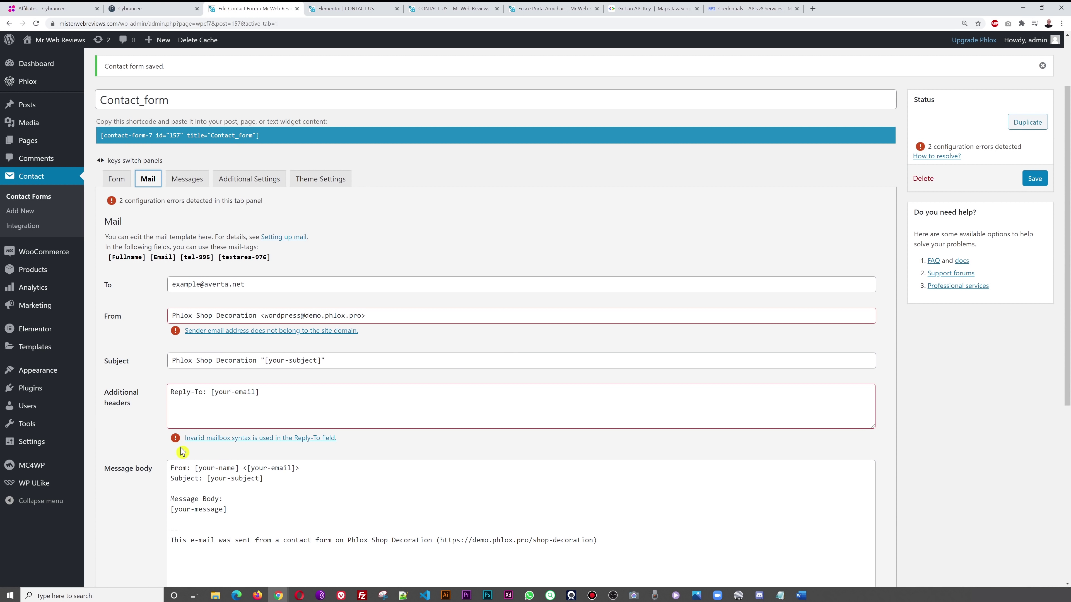
triple_click(255, 289)
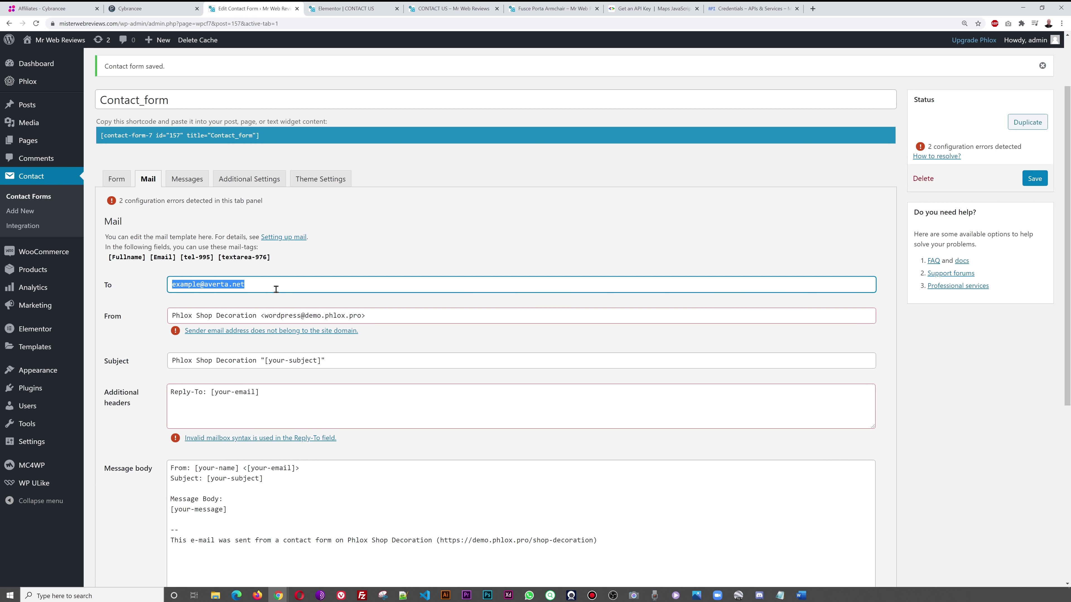
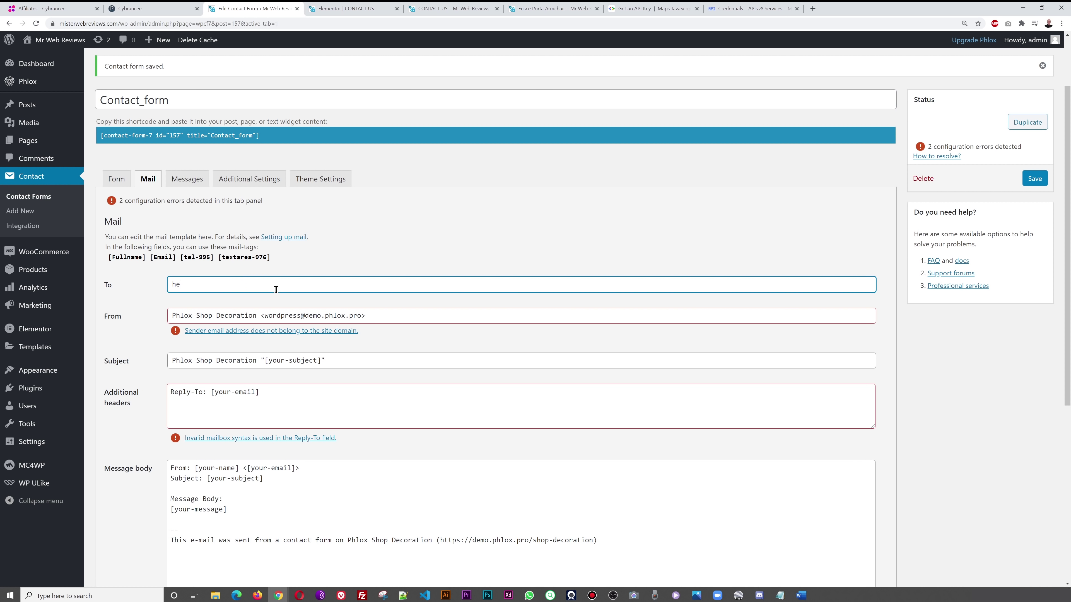
- Change the From name to 'Enquiry from the website' and its domain to misterwebreviews.com
left_click(256, 317)
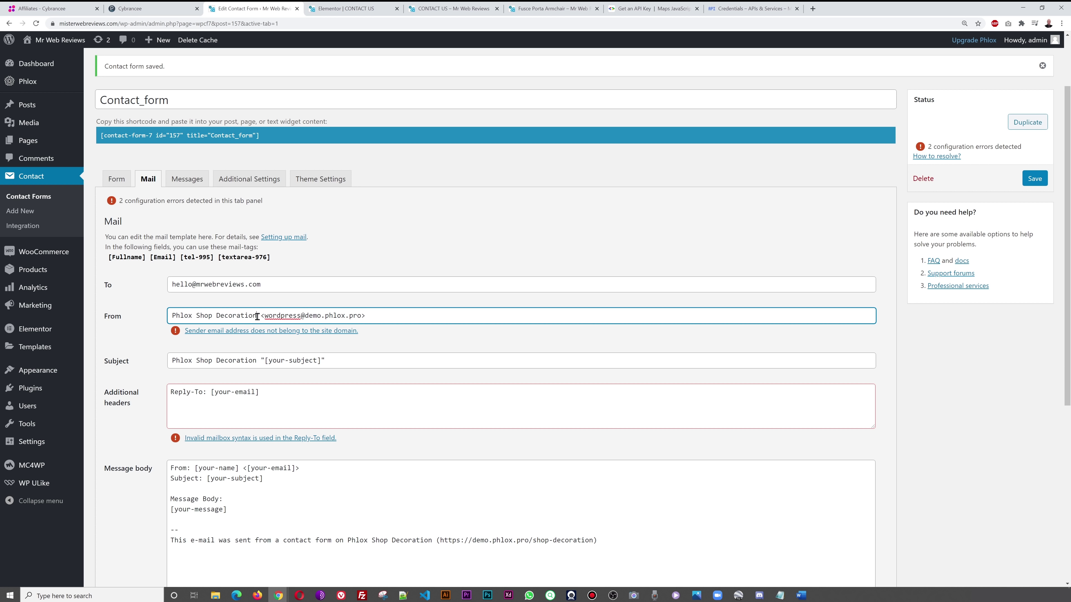
left_click_drag(256, 317, 152, 322)
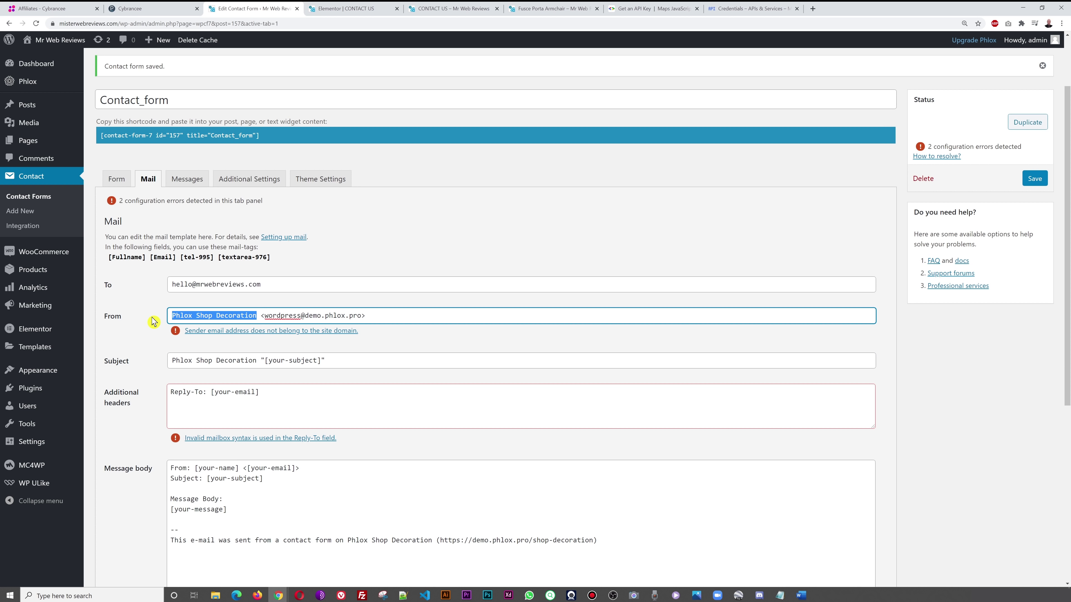
type("Enquiry from the website")
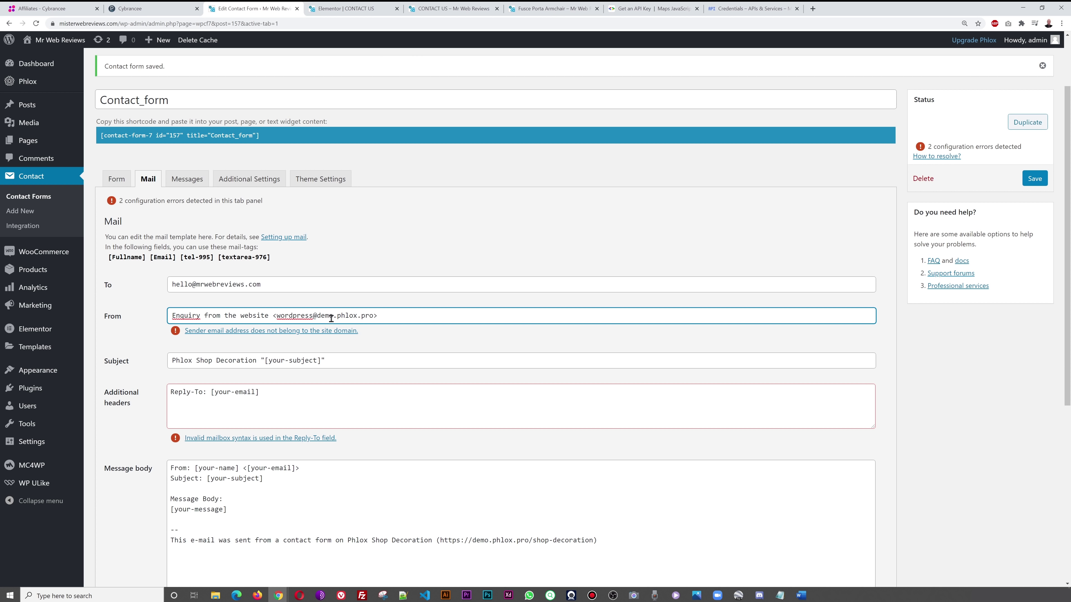
left_click_drag(320, 316, 373, 316)
type("misterwebreviews.com")
left_click_drag(320, 316, 397, 317)
left_click_drag(315, 317, 399, 317)
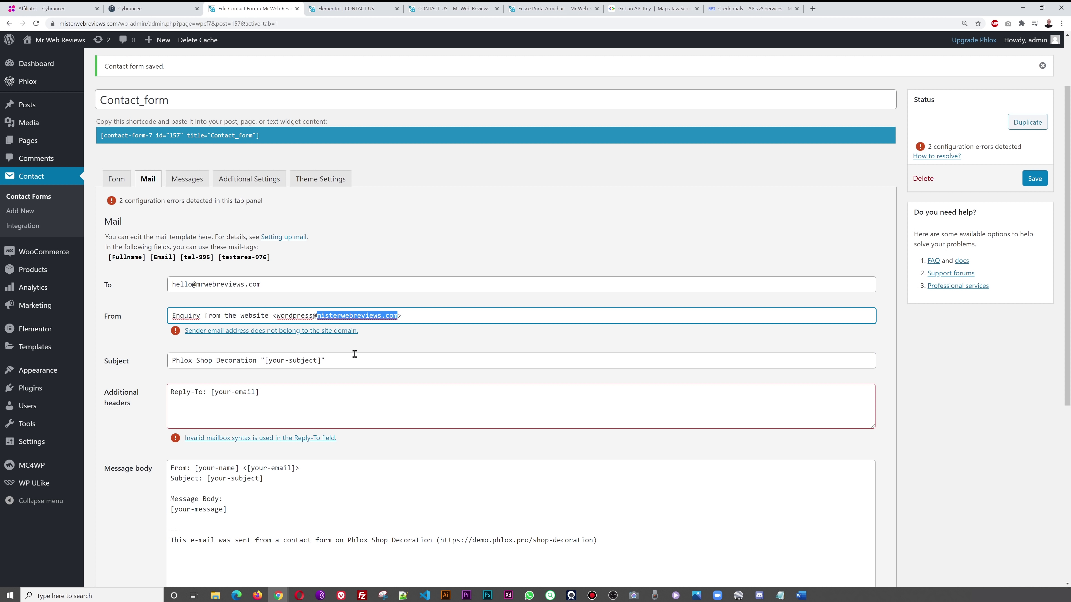
- Set the Subject to 'Enquiry from the website', removing the [your-subject] tag
left_click(255, 362)
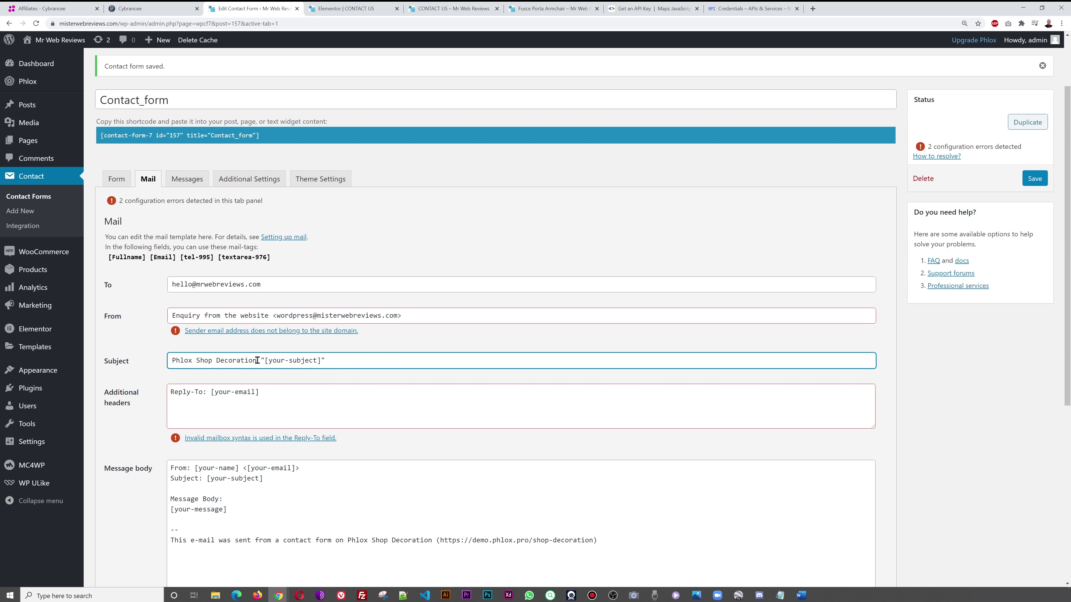
left_click_drag(256, 347, 157, 350)
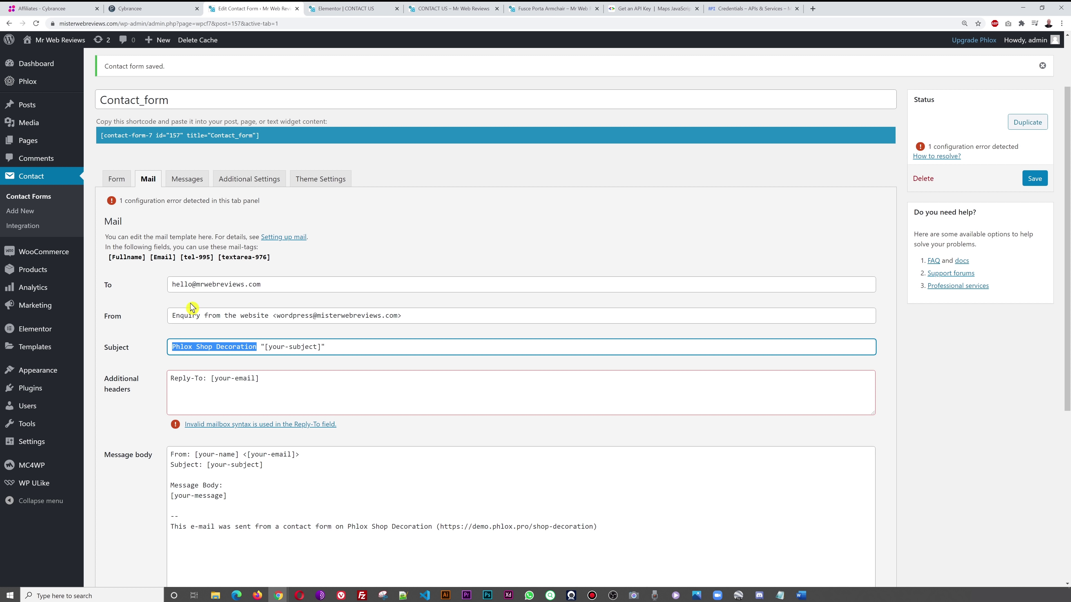
left_click(217, 314)
left_click_drag(268, 316, 166, 319)
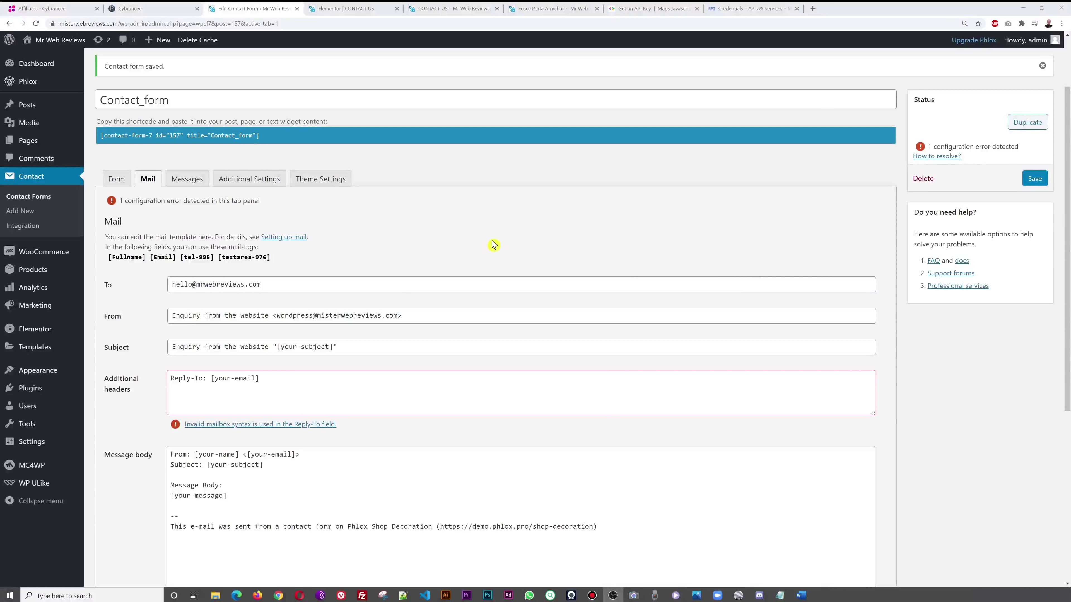
left_click_drag(268, 349, 160, 354)
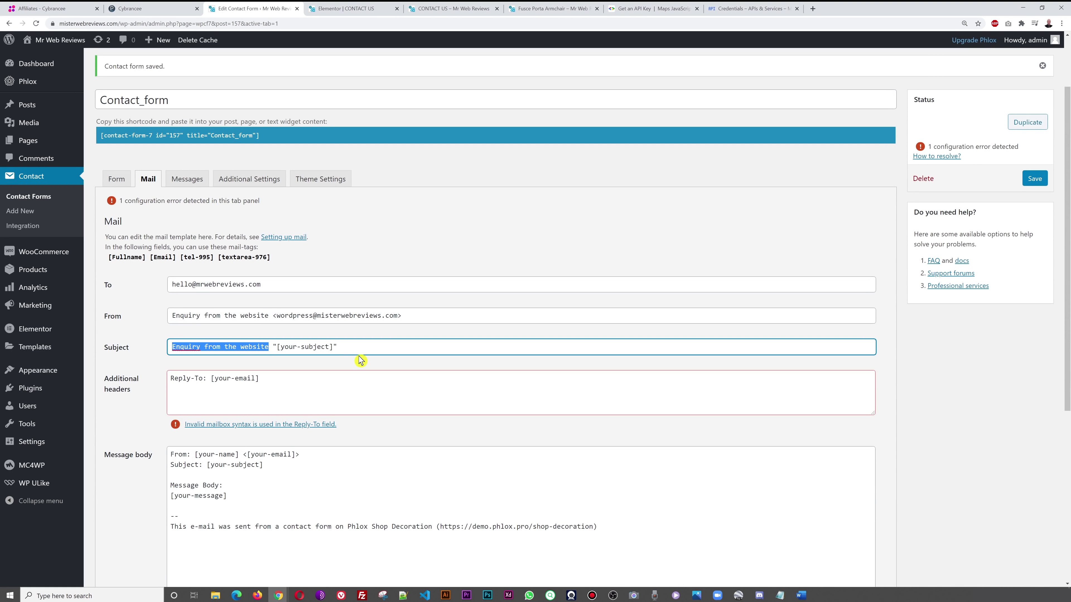
left_click(363, 347)
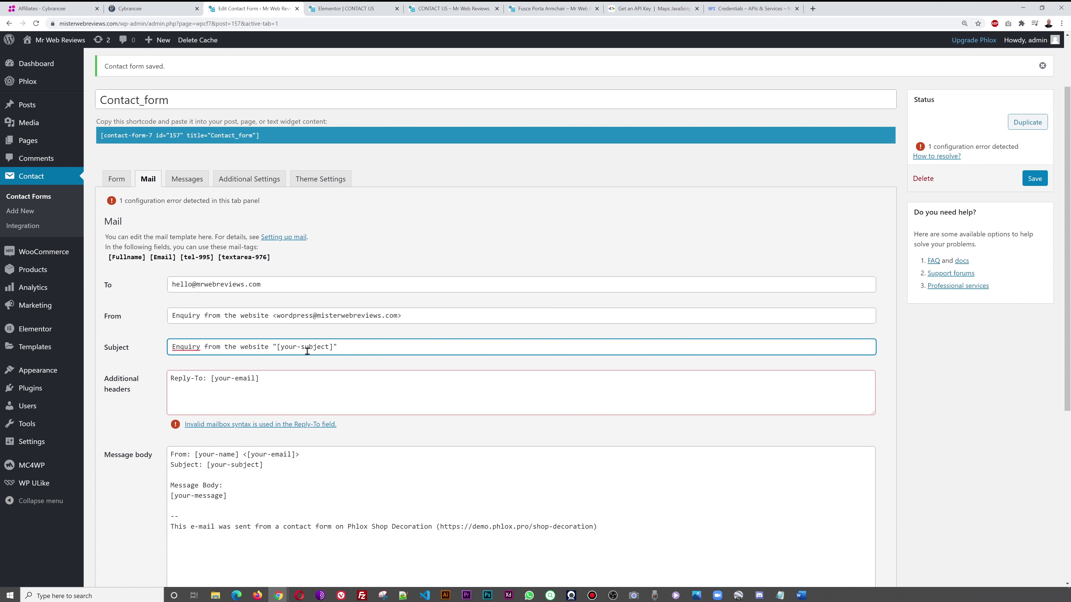
left_click_drag(273, 347, 456, 352)
key("BackSpace")
left_click(143, 426)
- Make Reply-To use [email] and change the body's From line to [fullname] and [email]
scroll(227, 361, "down", 1)
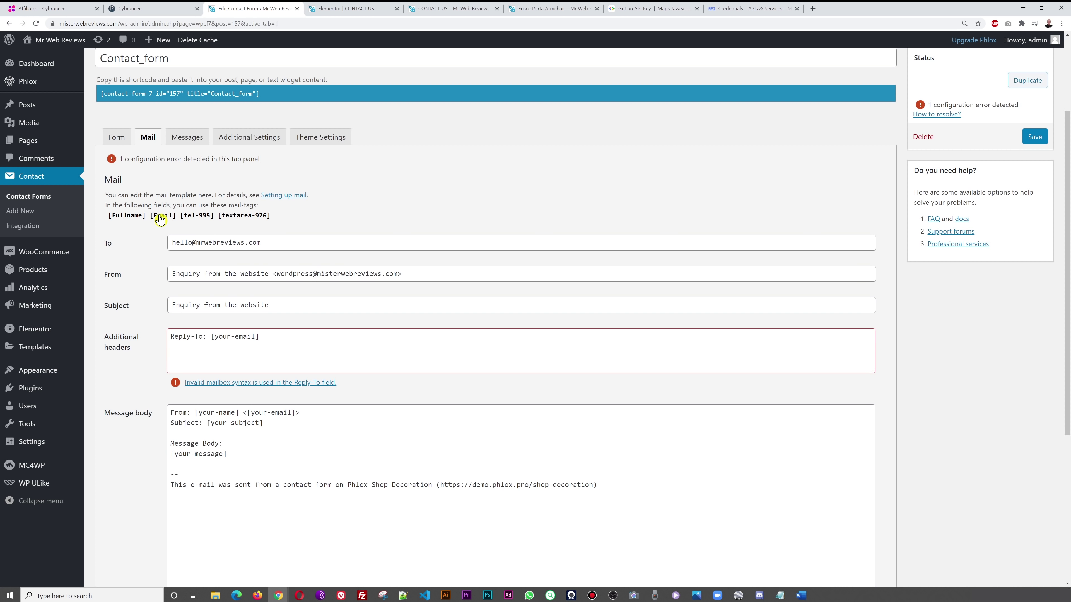
left_click(233, 336)
key("BackSpace")
key("BackSpace")
key("BackSpace")
key("BackSpace")
key("BackSpace")
left_click(134, 405)
left_click(238, 472)
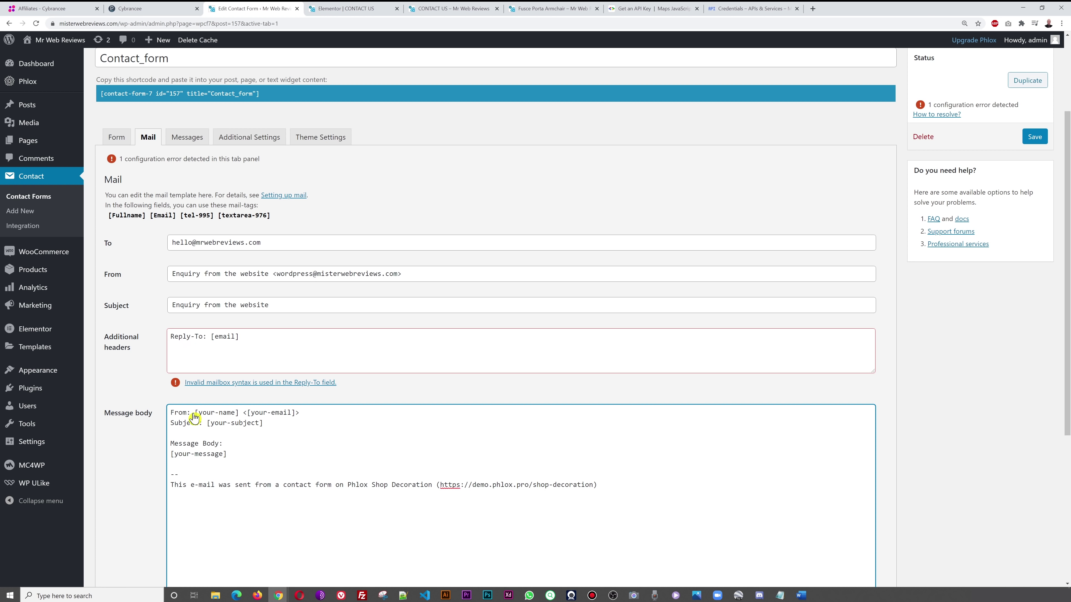
scroll(400, 516, "down", 1)
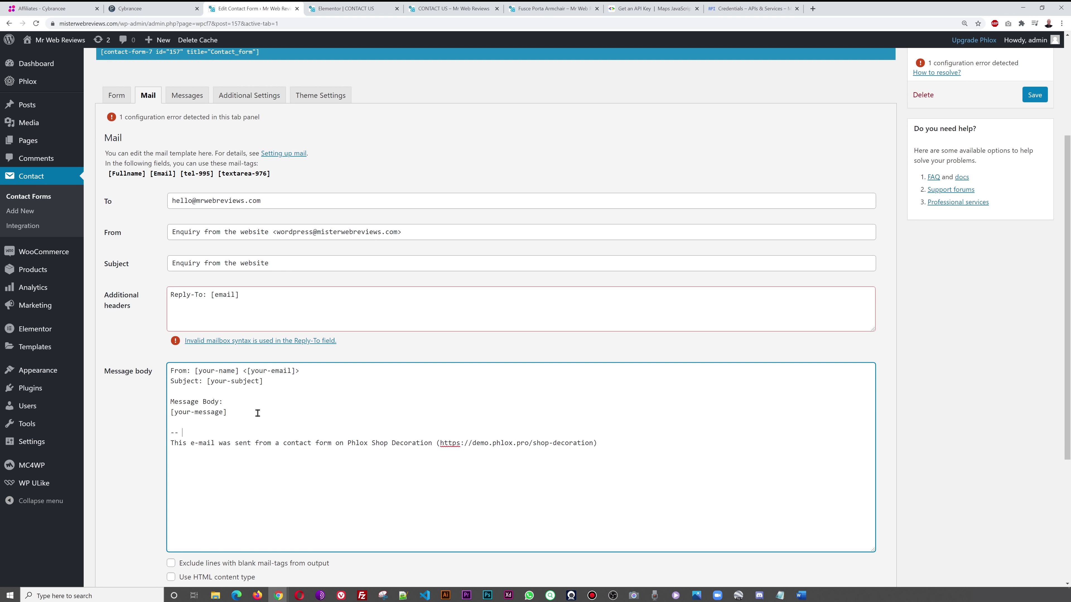
scroll(257, 413, "up", 1)
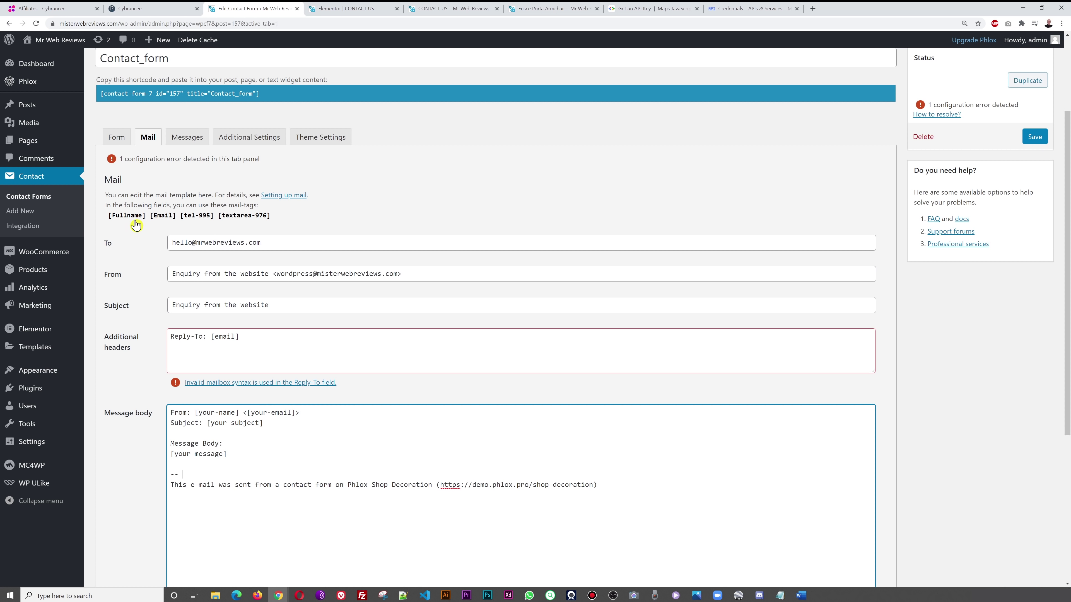
left_click_drag(200, 414, 237, 416)
key("BackSpace")
type("fullname")
left_click(247, 415)
key("Delete")
key("Delete")
key("Delete")
key("Delete")
key("Delete")
- Swap in the textarea tag for the message and a 'Phone Number: [tel-995]' line for Subject
left_click_drag(174, 457, 220, 455)
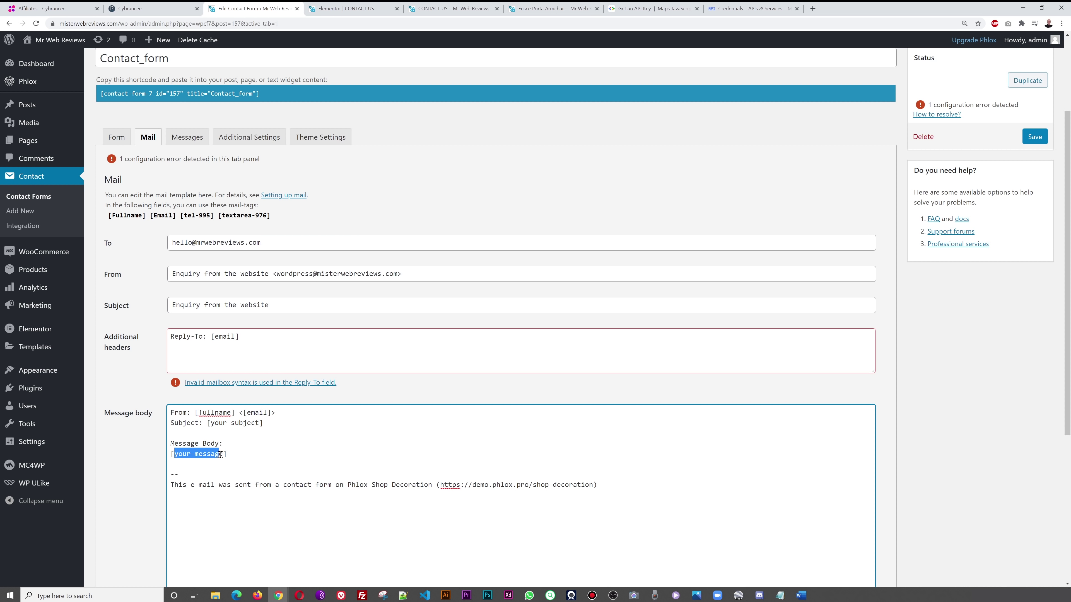
left_click_drag(222, 215, 265, 220)
key("ctrl+c")
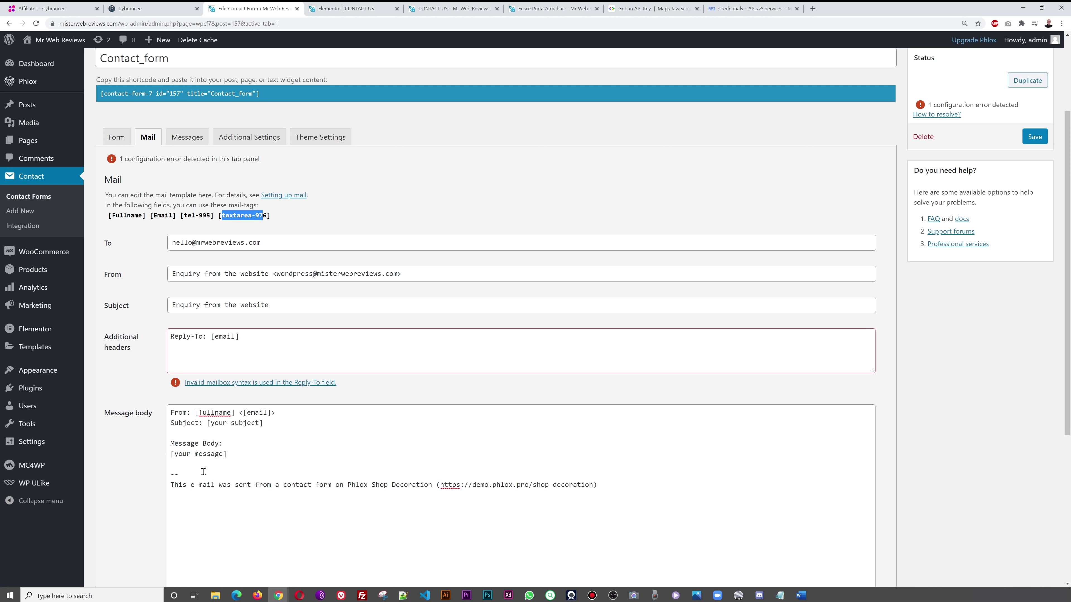
left_click_drag(174, 454, 225, 455)
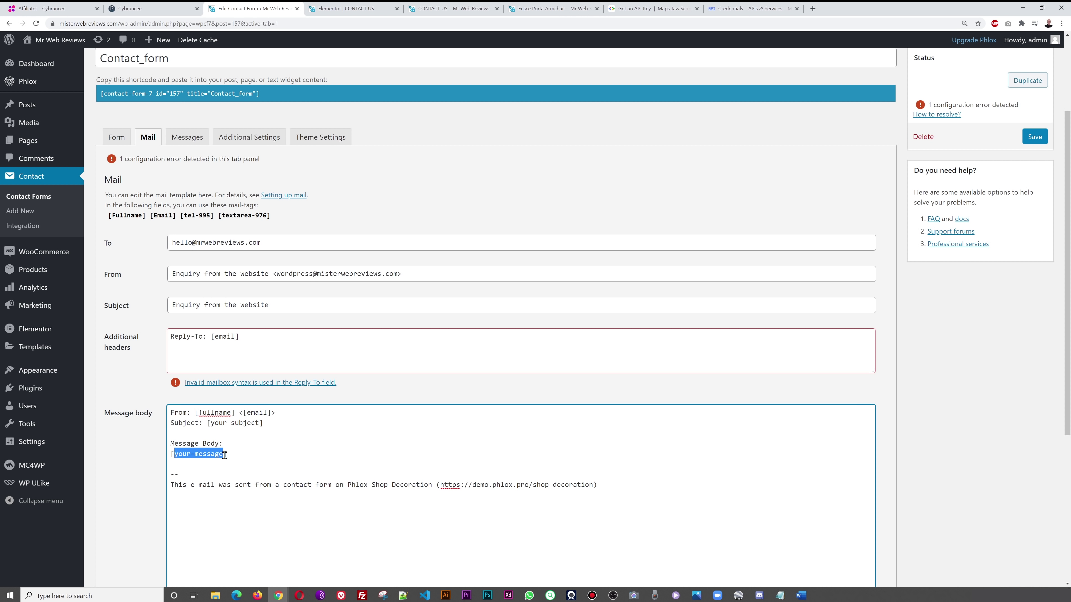
key("ctrl+v")
left_click_drag(184, 217, 210, 219)
key("ctrl+c")
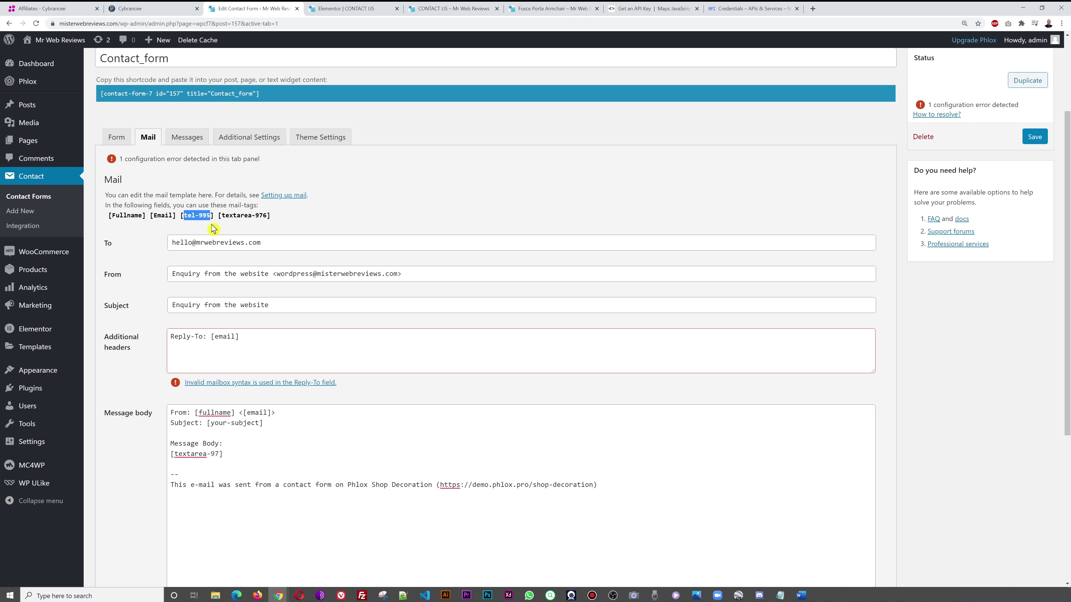
left_click_drag(211, 424, 258, 424)
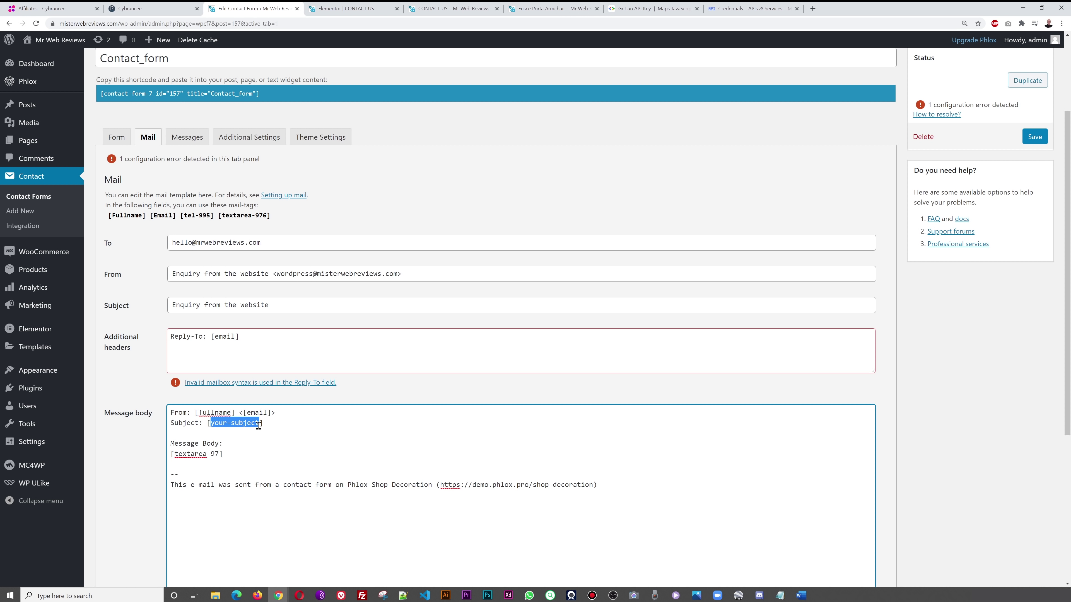
key("ctrl+v")
left_click_drag(167, 433, 166, 419)
key("Left")
key("BackSpace")
key("BackSpace")
key("BackSpace")
key("BackSpace")
key("BackSpace")
key("BackSpace")
key("BackSpace")
type("Phone Ny")
key("BackSpace")
type("umber")
- Change the body footer's site name to YourDomain.com and delete the demo URL
left_click_drag(346, 486, 433, 483)
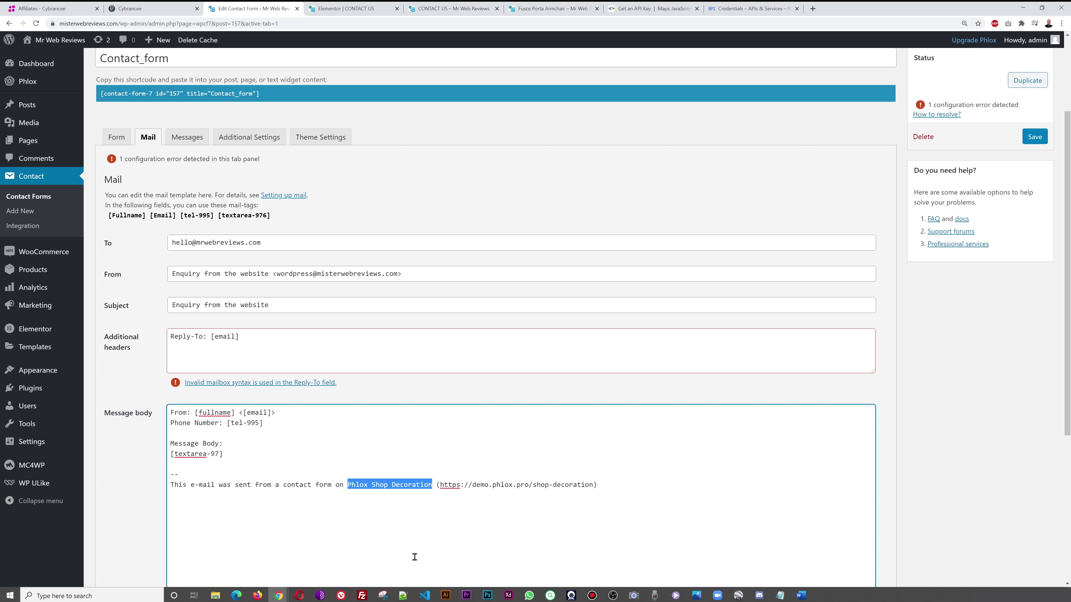
type("YourDomain.com")
key("shift+End")
key("BackSpace")
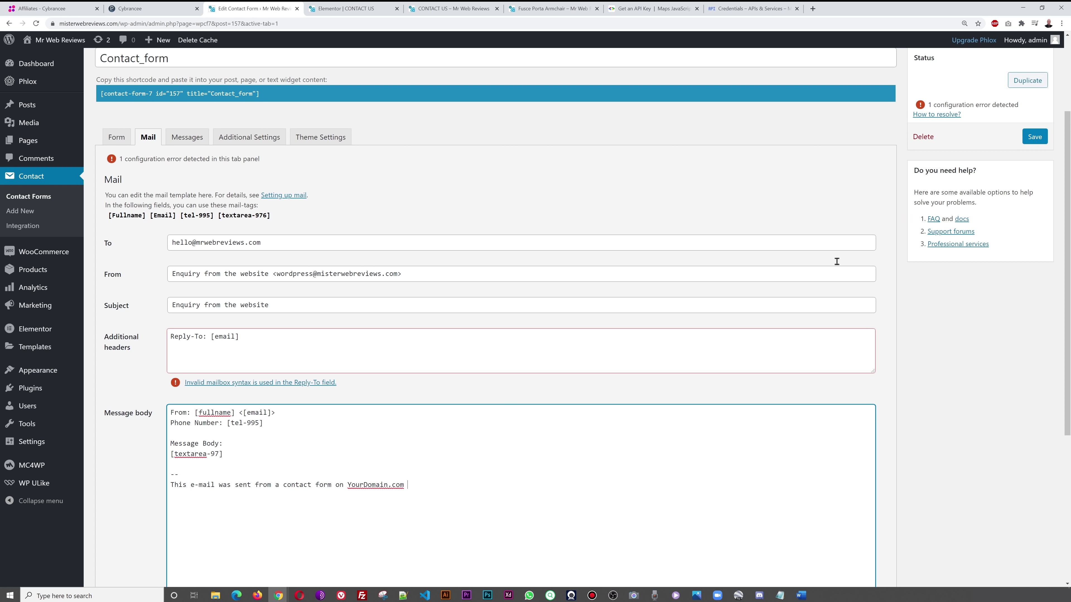
- Save the mail template and change the Reply-To header tag to [Email]
left_click(1034, 137)
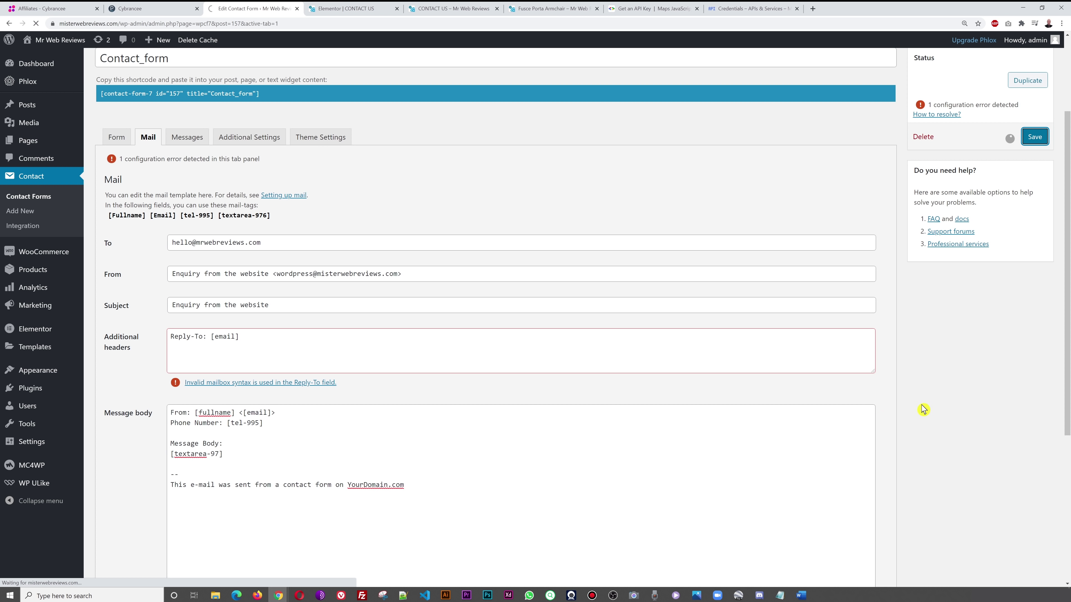
scroll(922, 409, "down", 2)
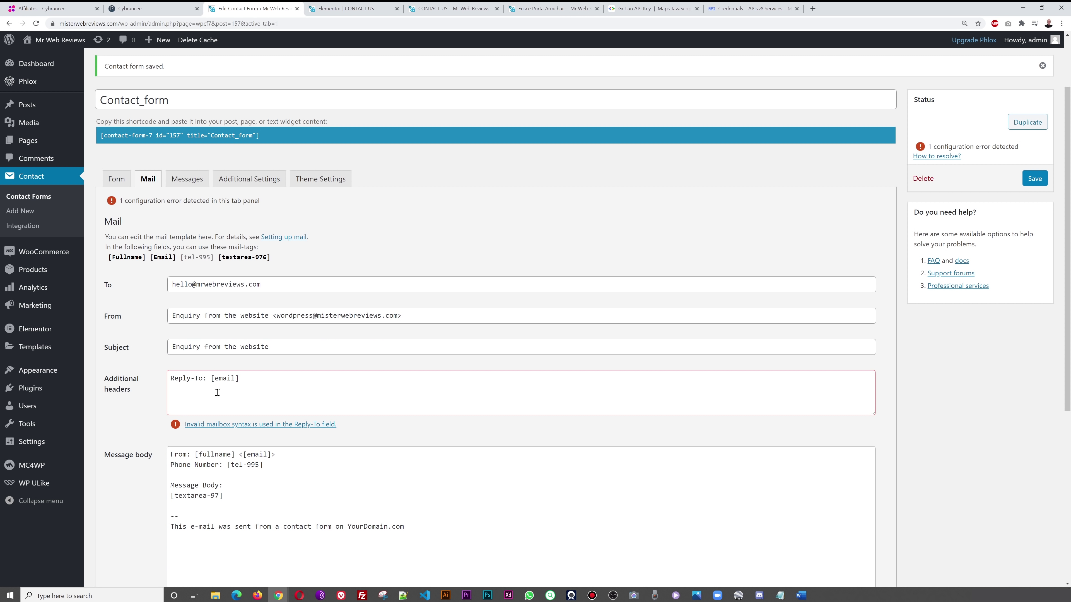
triple_click(281, 284)
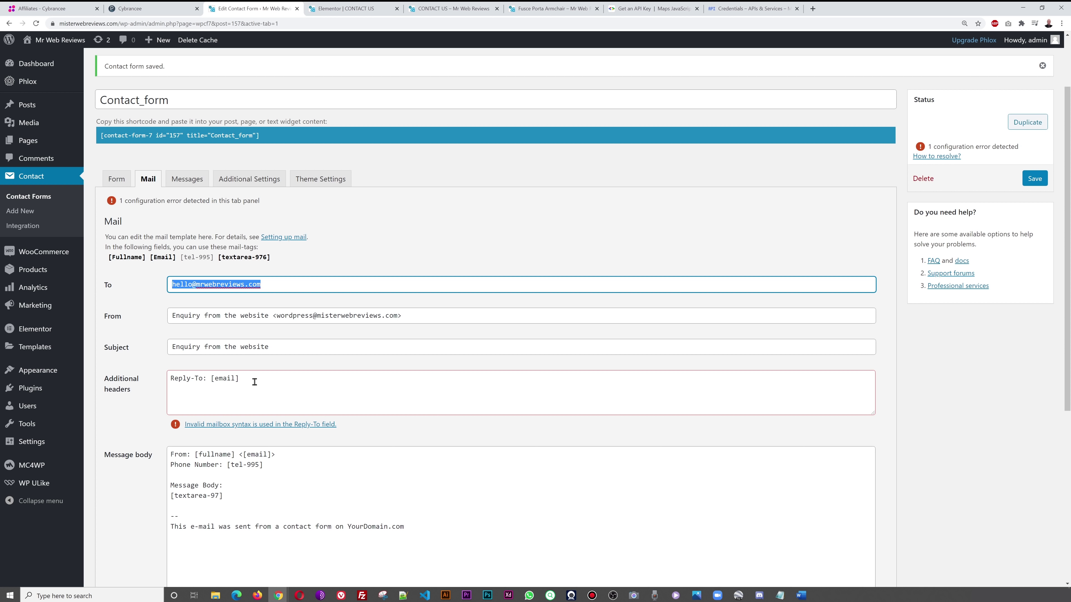
left_click(215, 378)
type("E")
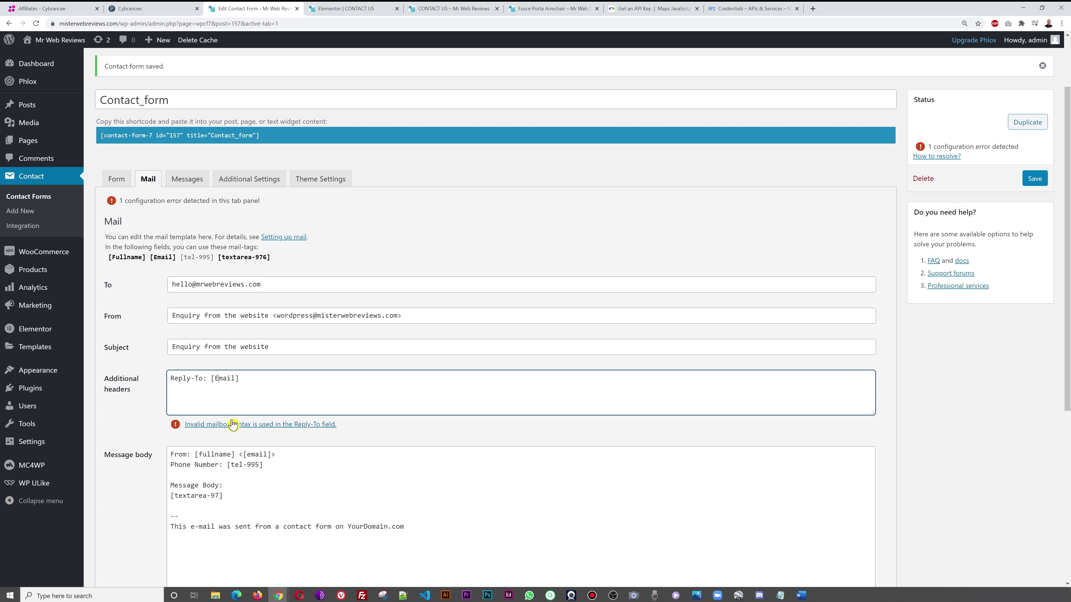
- Change the message-body sender line to <[Email]> and save the contact form
left_click(253, 460)
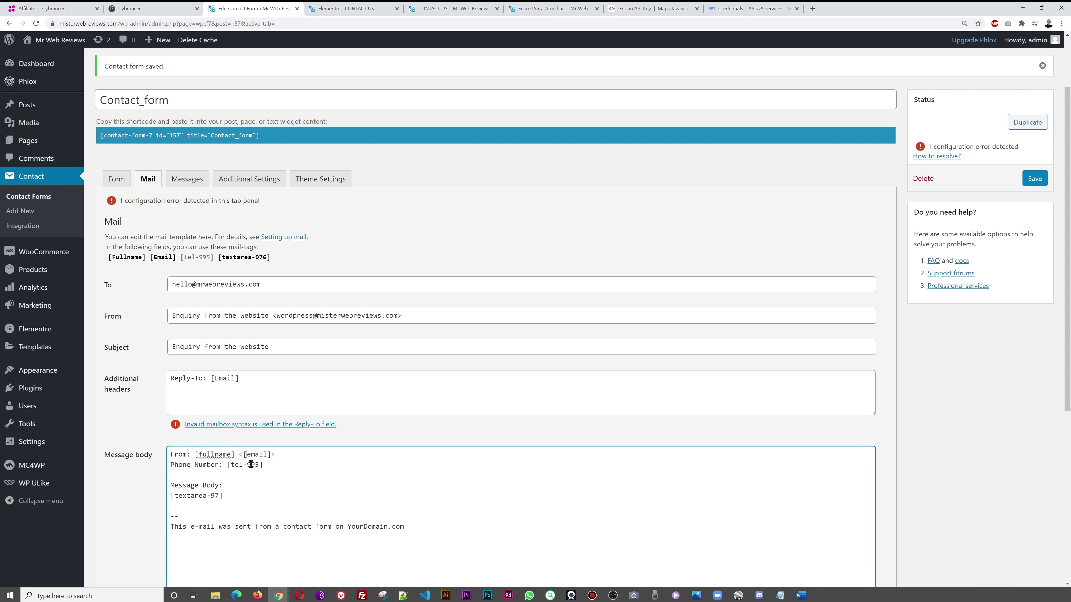
key("Delete")
type("E")
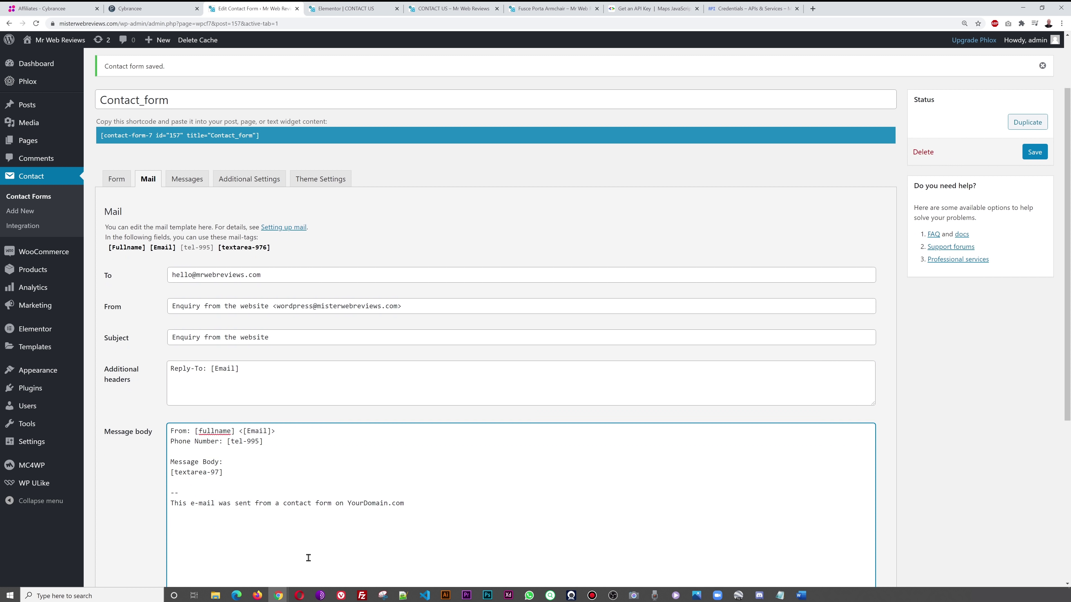
left_click(1035, 154)
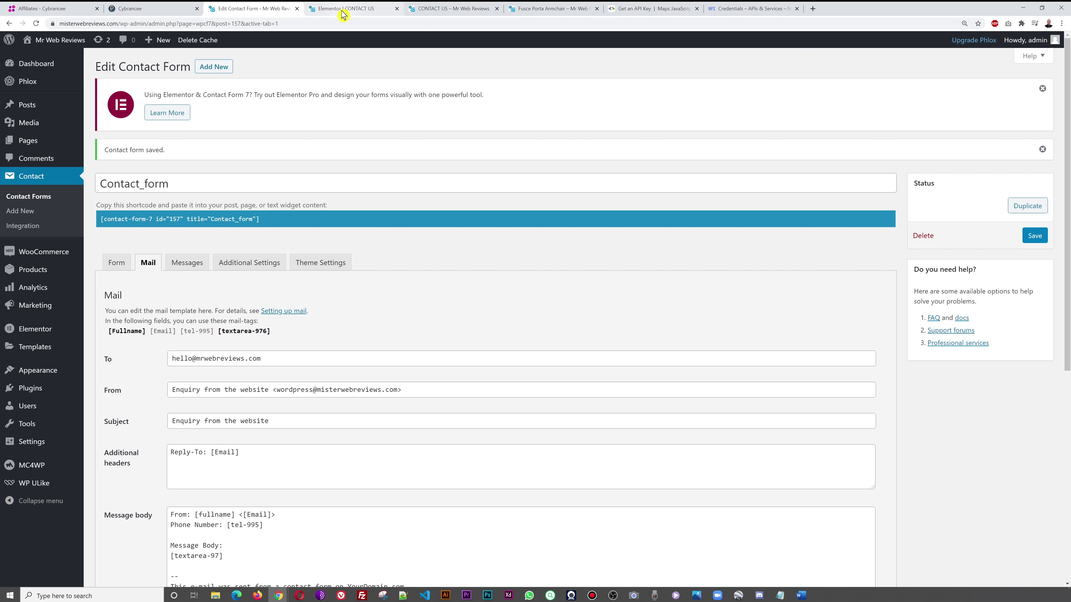
- Switch to the live Contact Us page and reload it
left_click(343, 13)
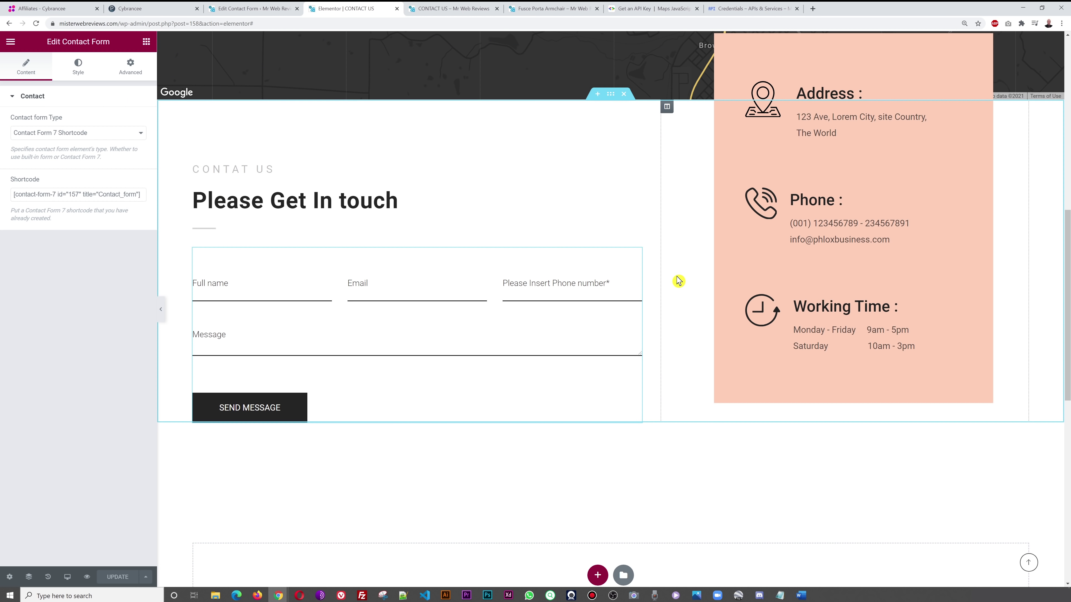
key("ctrl+Tab")
key("F5")
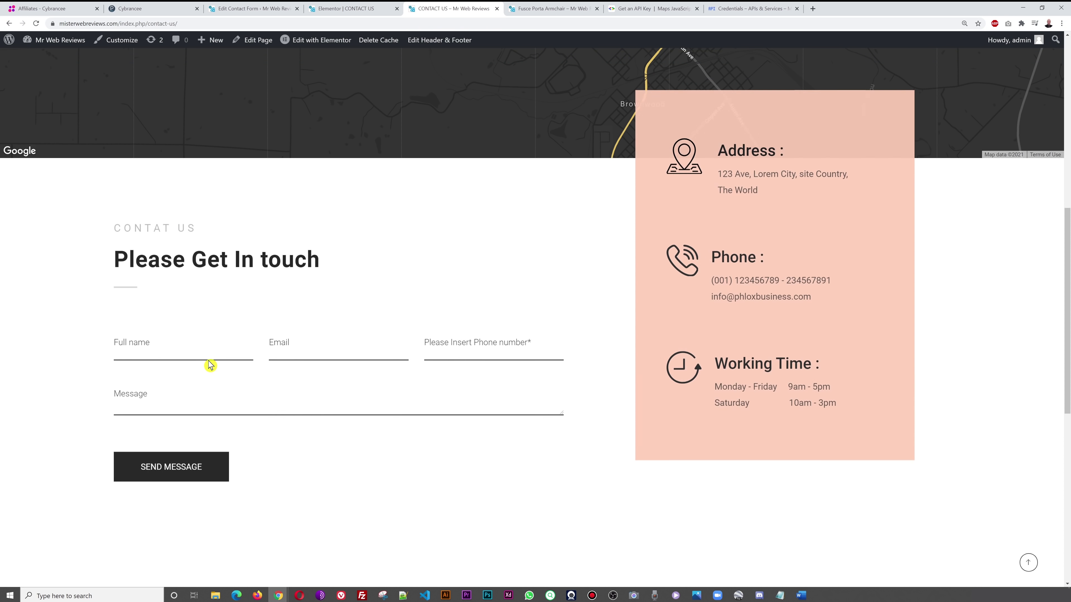
- Fill in a test name, e-mail, phone and 'This is a test message from the website', then send
left_click(207, 354)
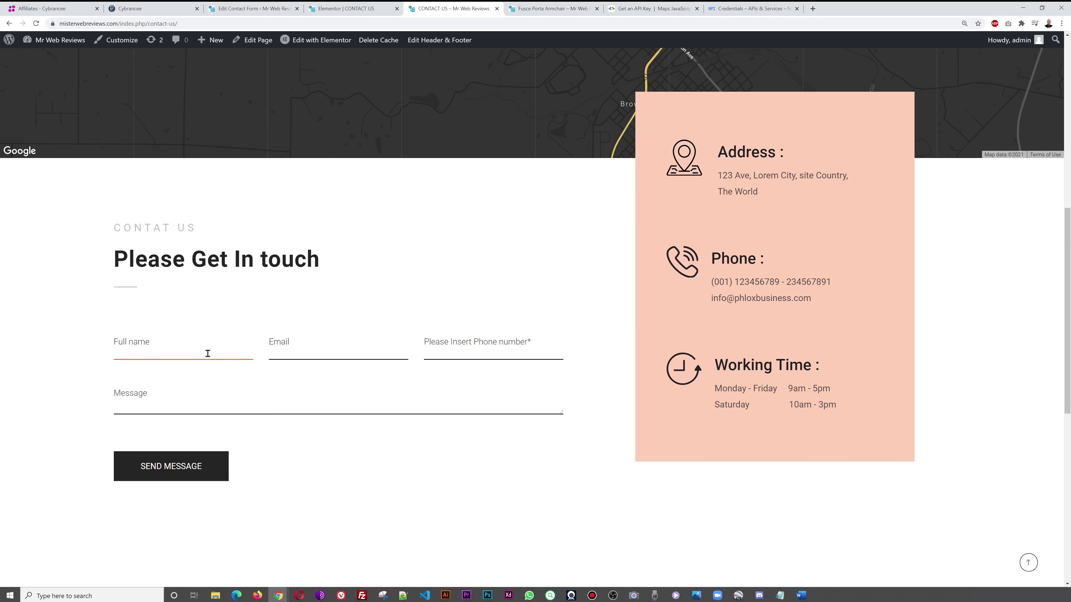
type("John Doe")
key("Tab")
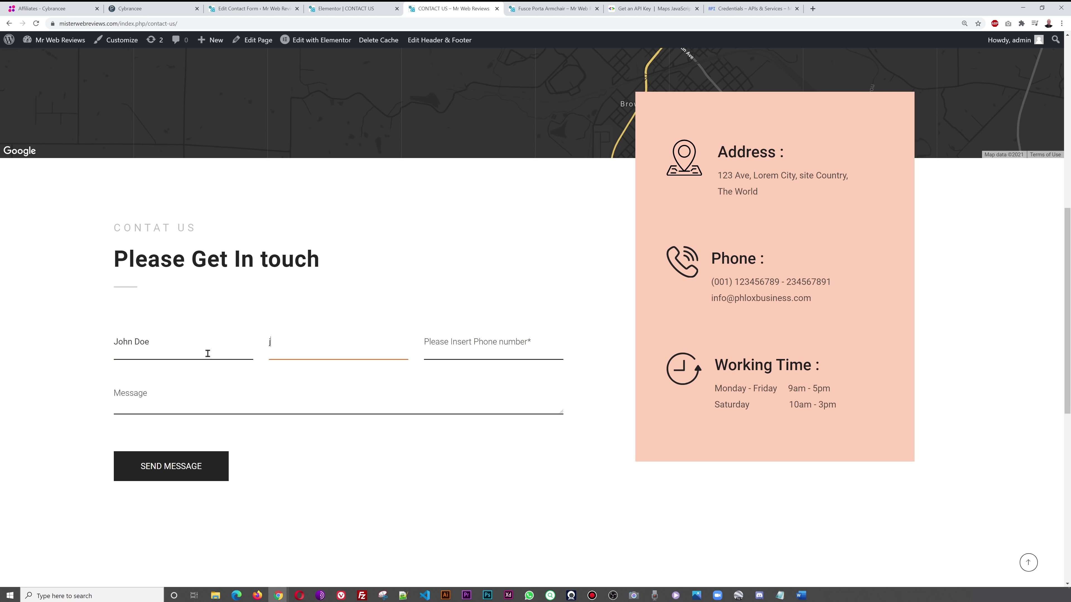
key("Tab")
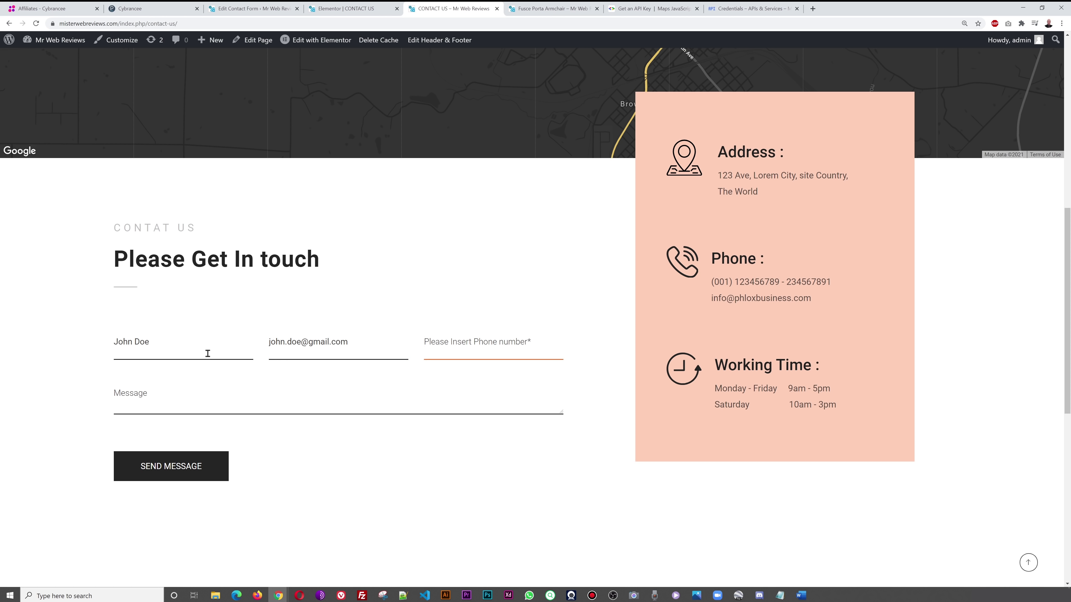
type("123456789")
key("Tab")
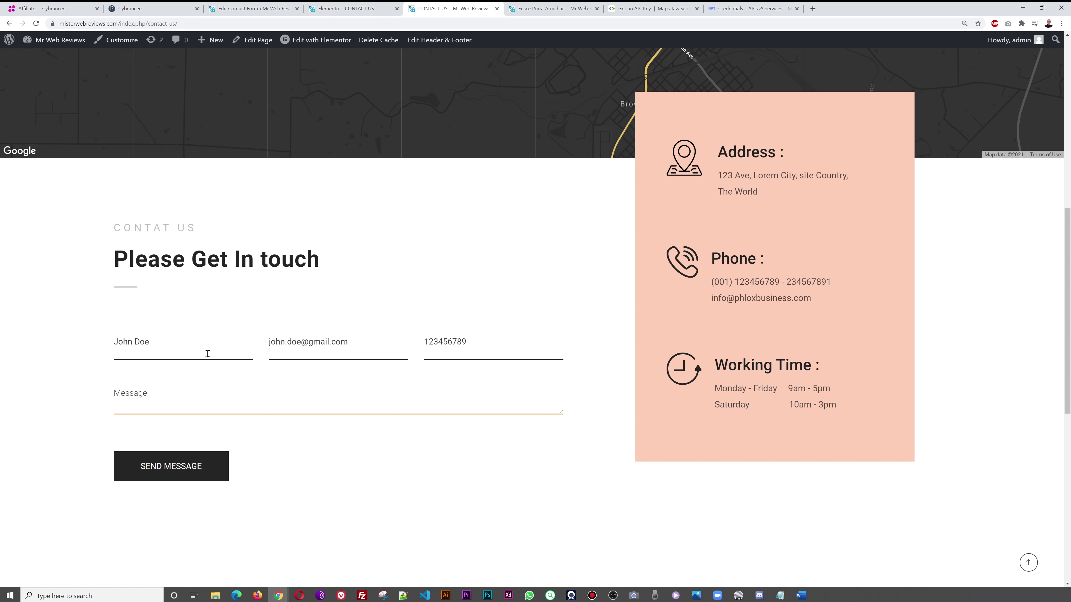
type("This is a test message from the website")
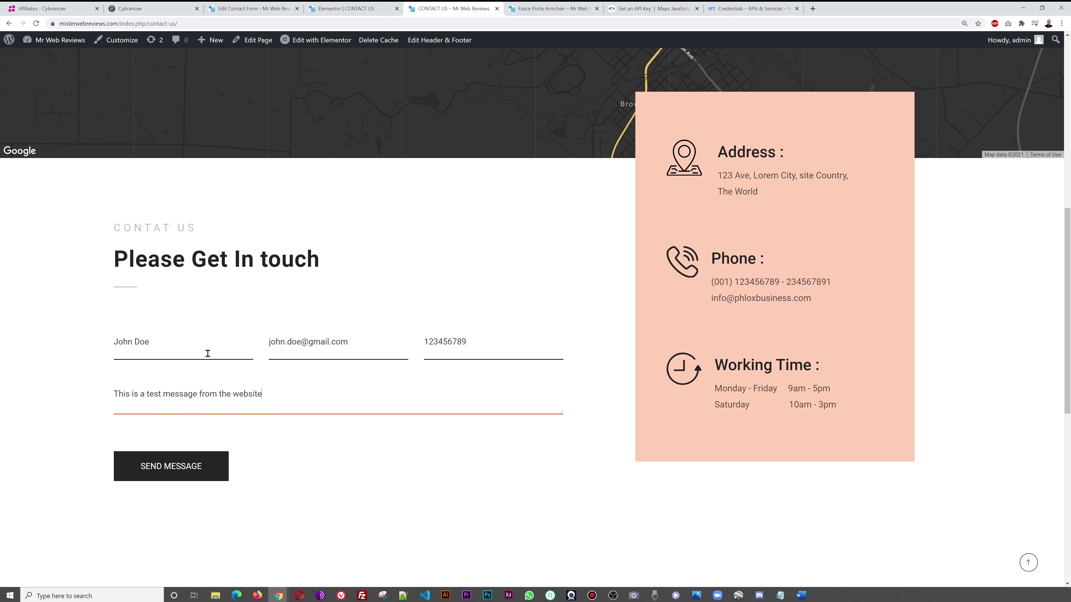
left_click(198, 475)
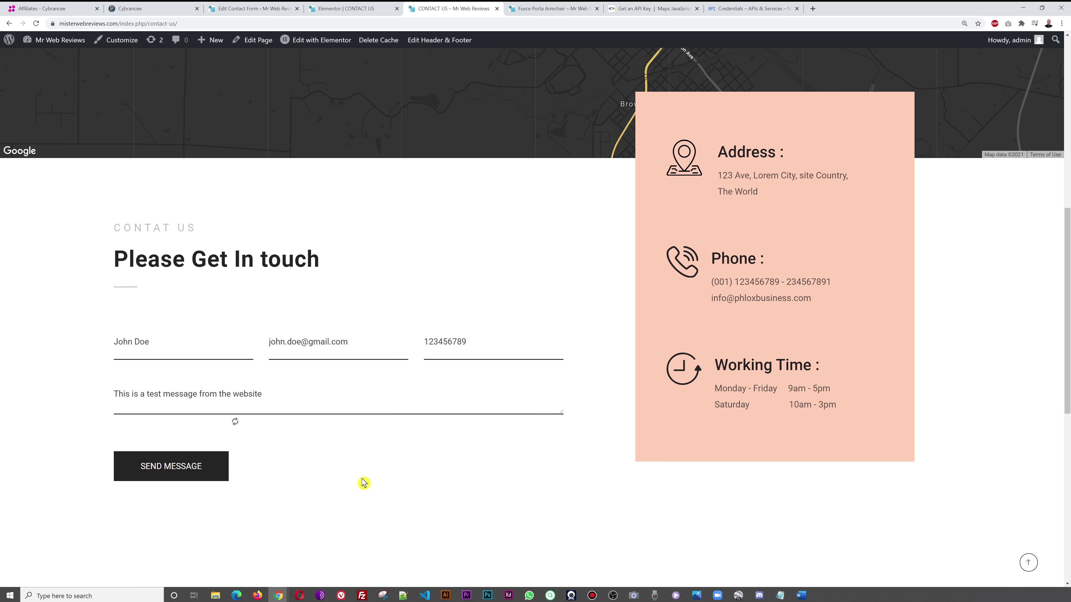
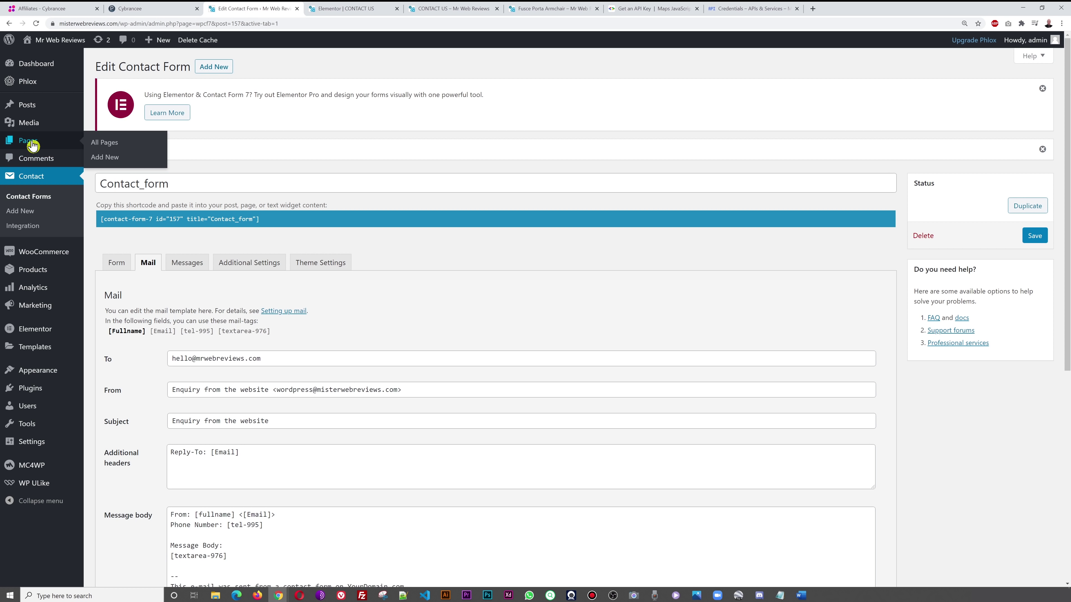
- Open the Pages list and close the leftover Contact Us editor, product page and API tabs
left_click(95, 147)
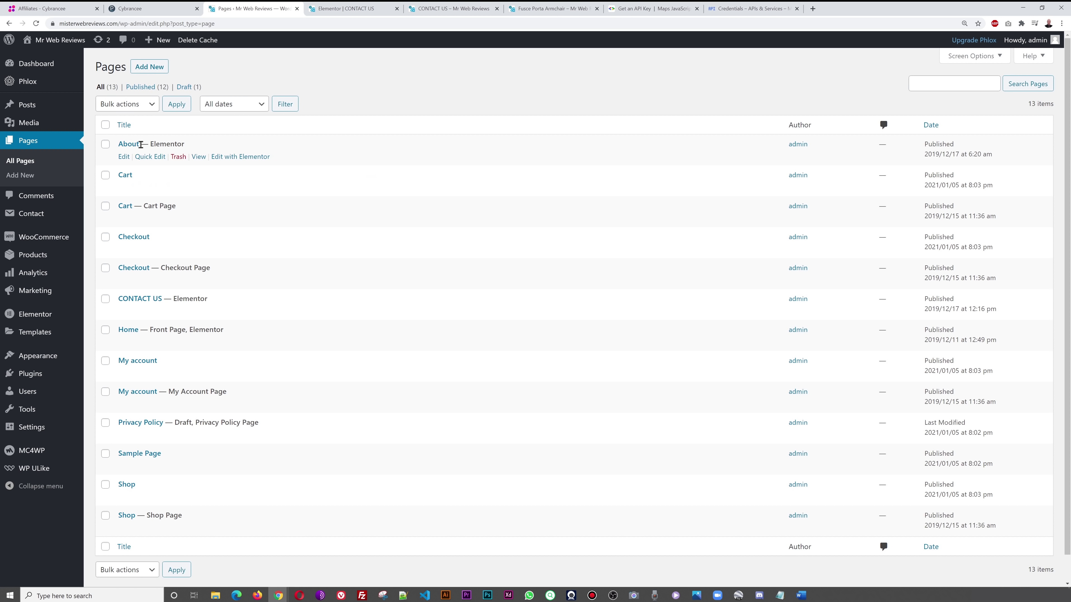
left_click(384, 8)
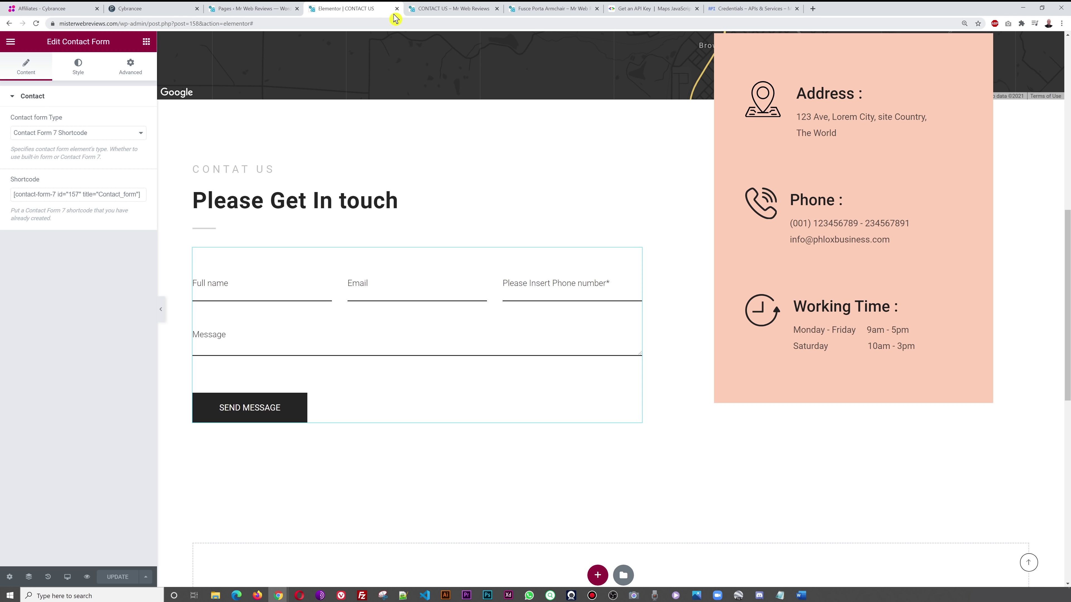
left_click(396, 10)
left_click(481, 11)
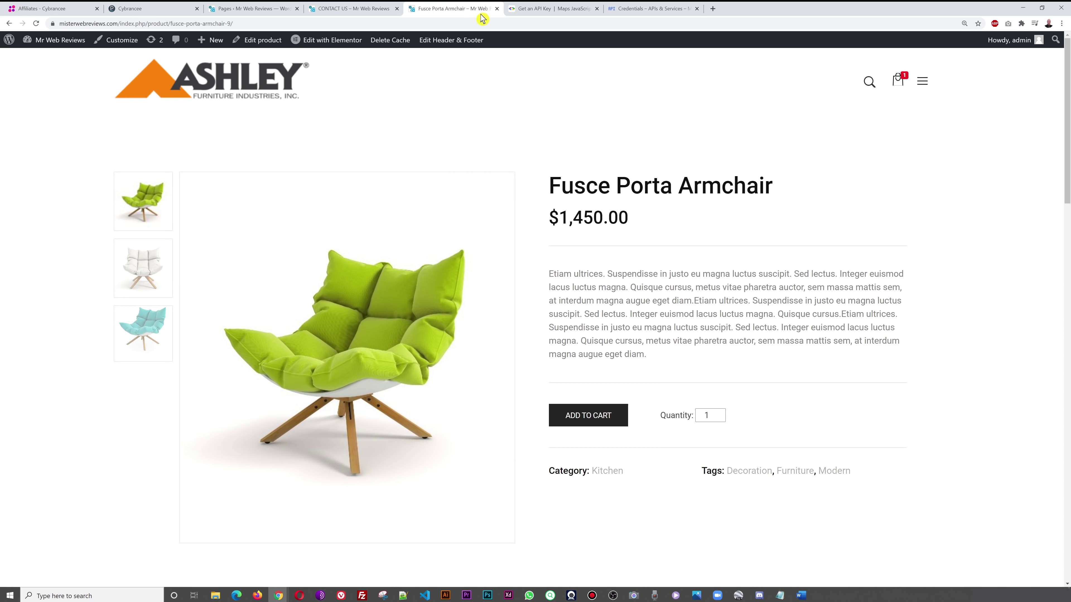
left_click(497, 8)
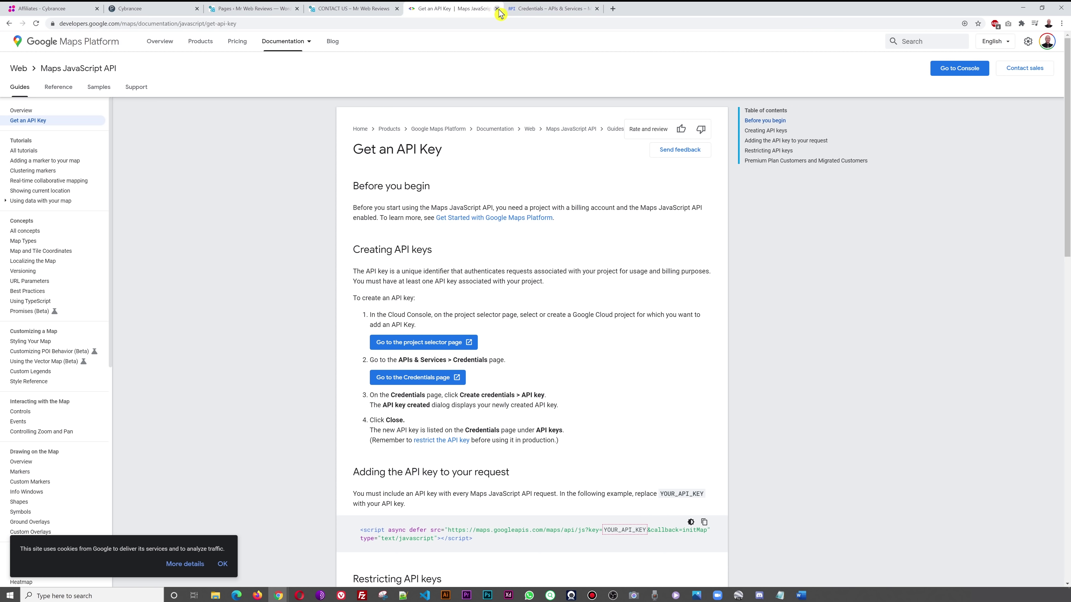
left_click(497, 9)
left_click(497, 9)
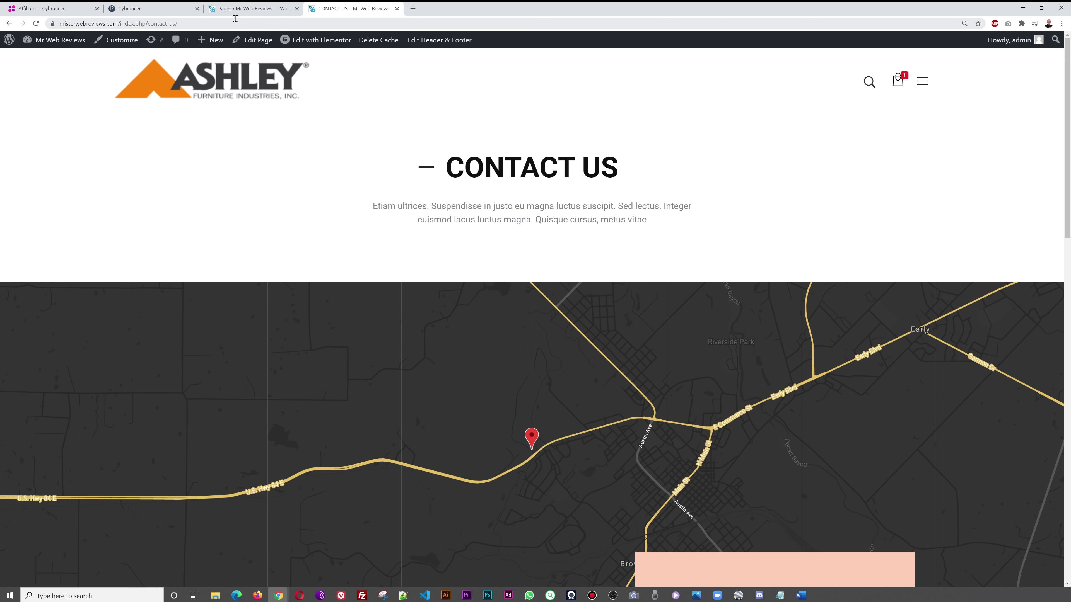
- Open the About page's Elementor editor in a new tab from the Pages list
left_click(252, 9)
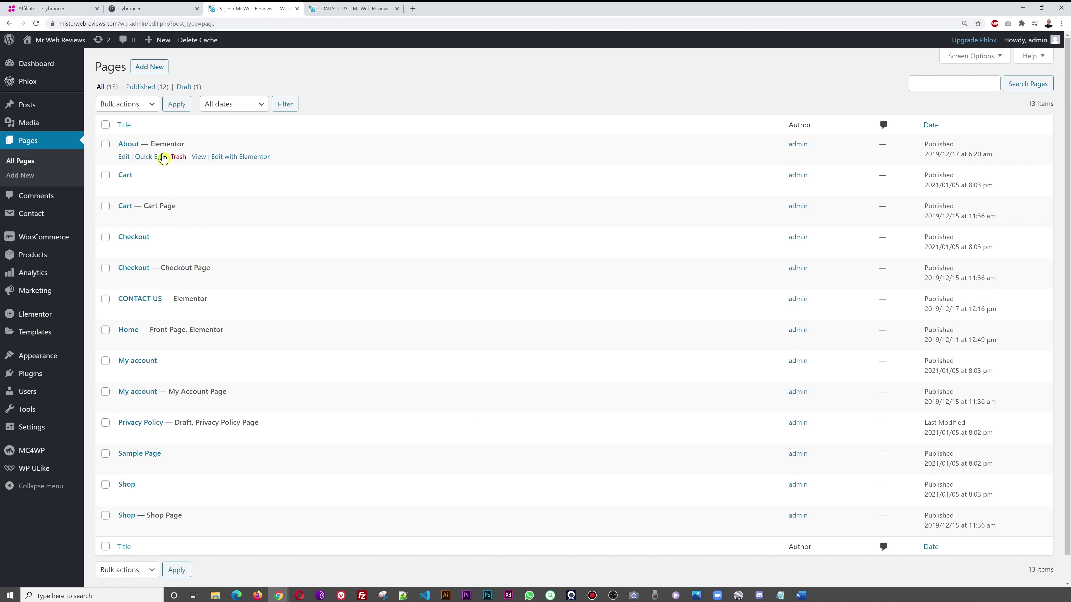
right_click(239, 161)
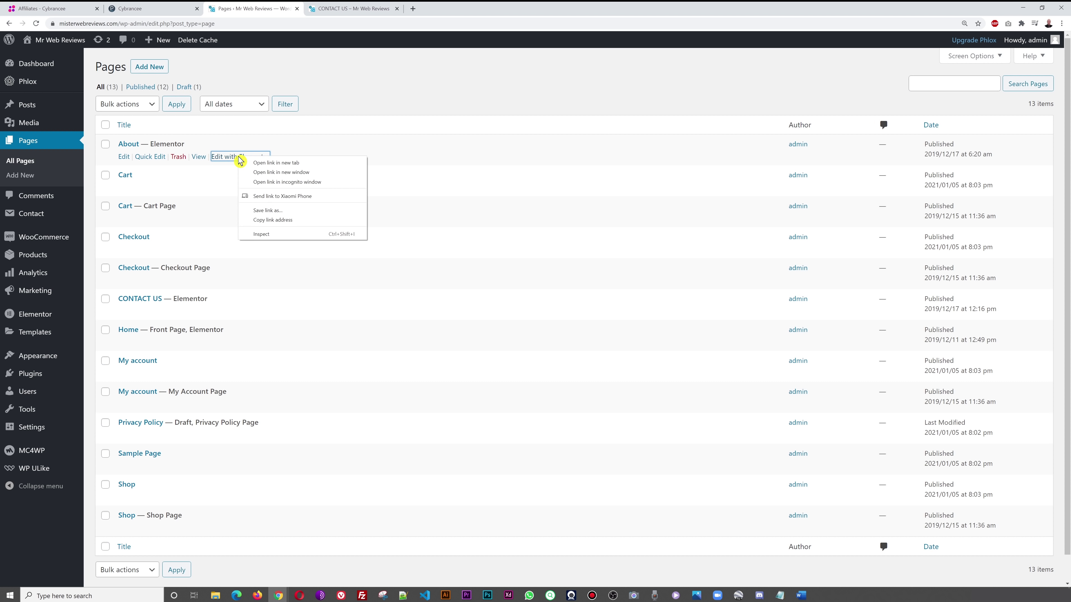
left_click(258, 163)
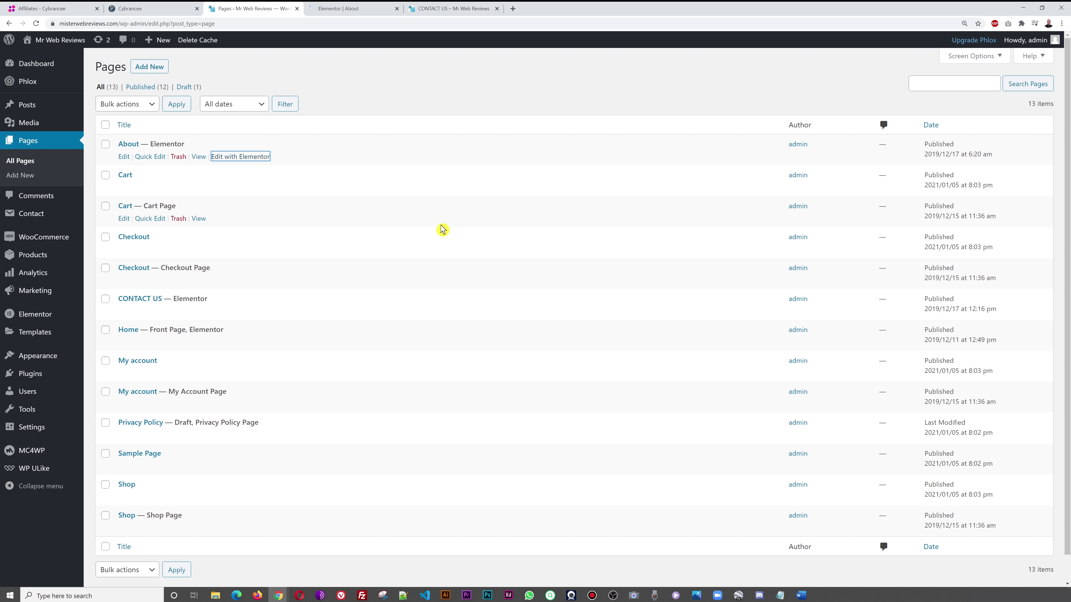
- In the About heading's title, replace 'Your Company Name' with 'Ashley Furniture Industries In'
left_click(348, 10)
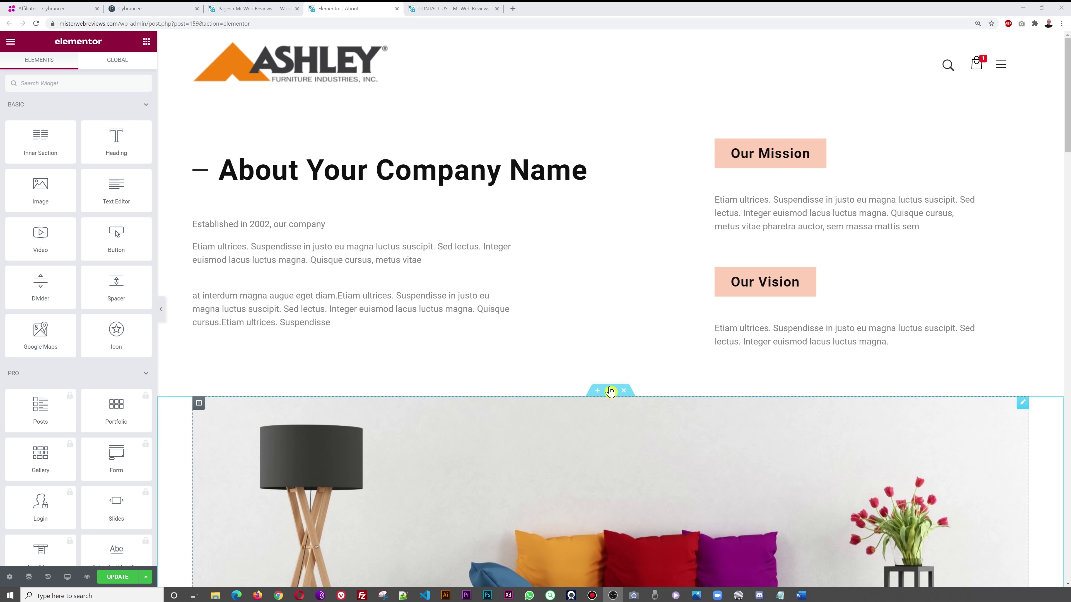
scroll(616, 462, "down", 8)
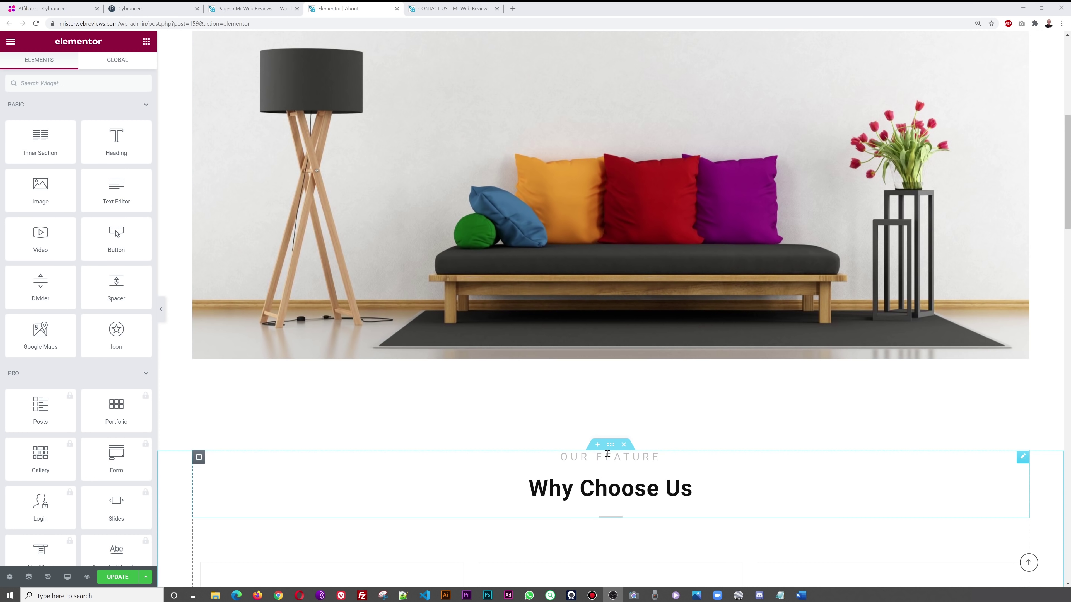
scroll(610, 464, "up", 8)
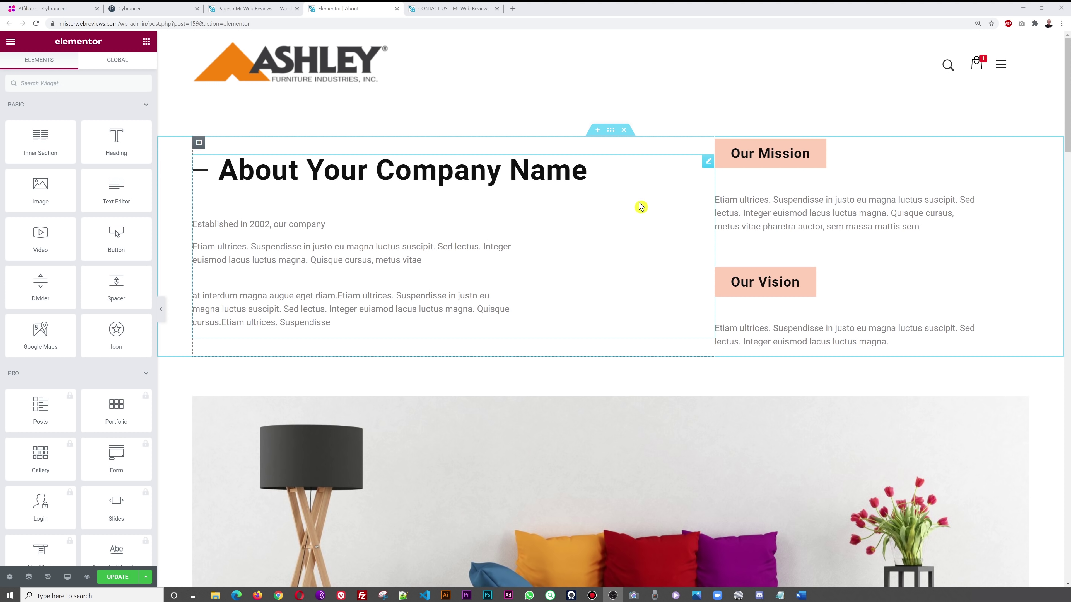
left_click(706, 164)
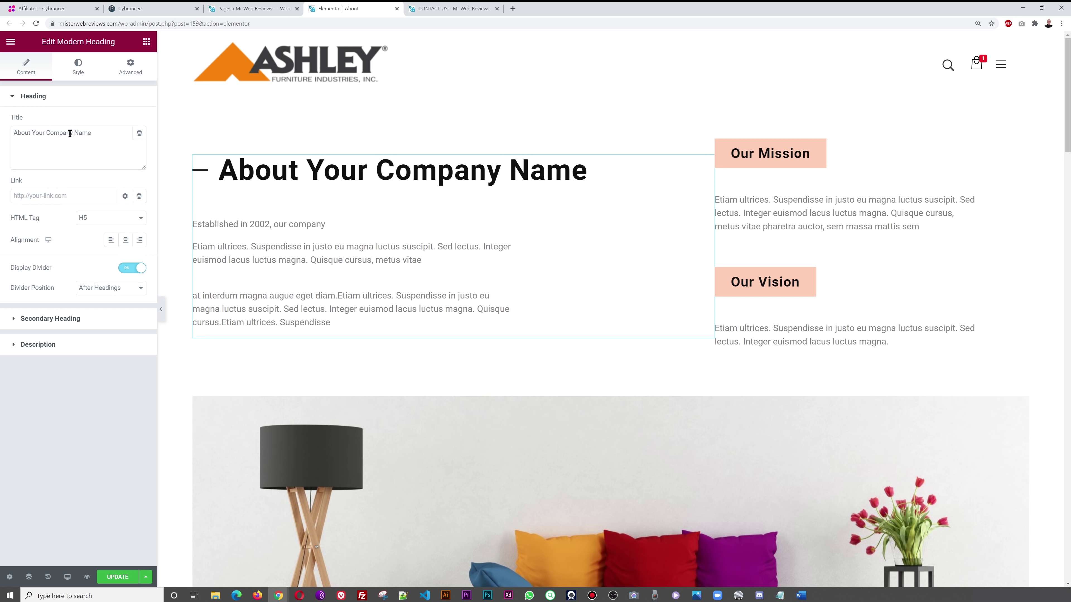
left_click_drag(32, 133, 155, 136)
type("A")
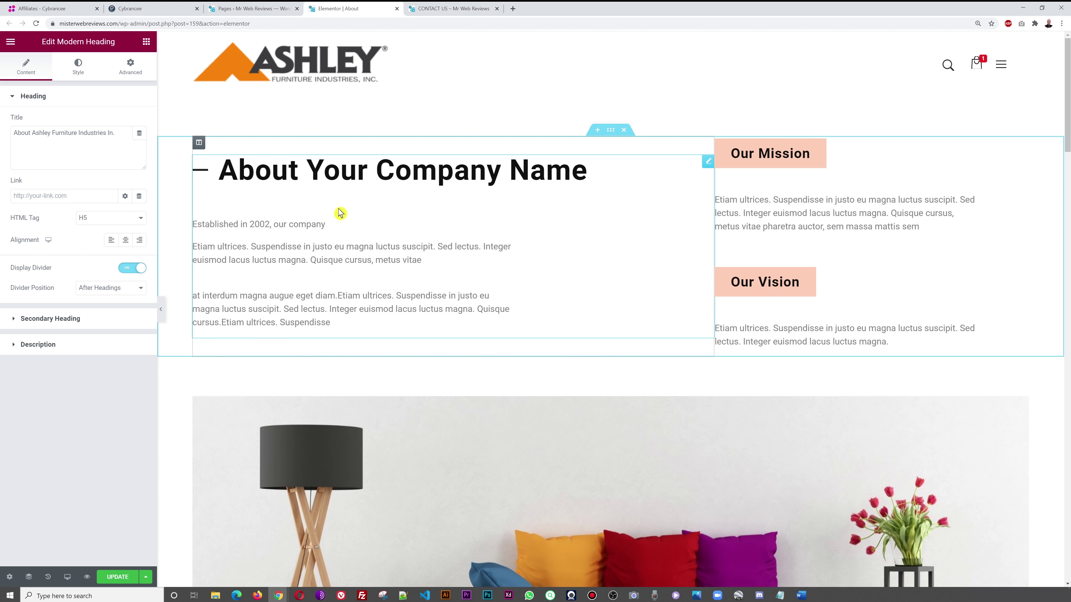
- Replace the opening description paragraph with the 2002 founders sentence, complete the title with 'Inc.', and update
left_click(84, 346)
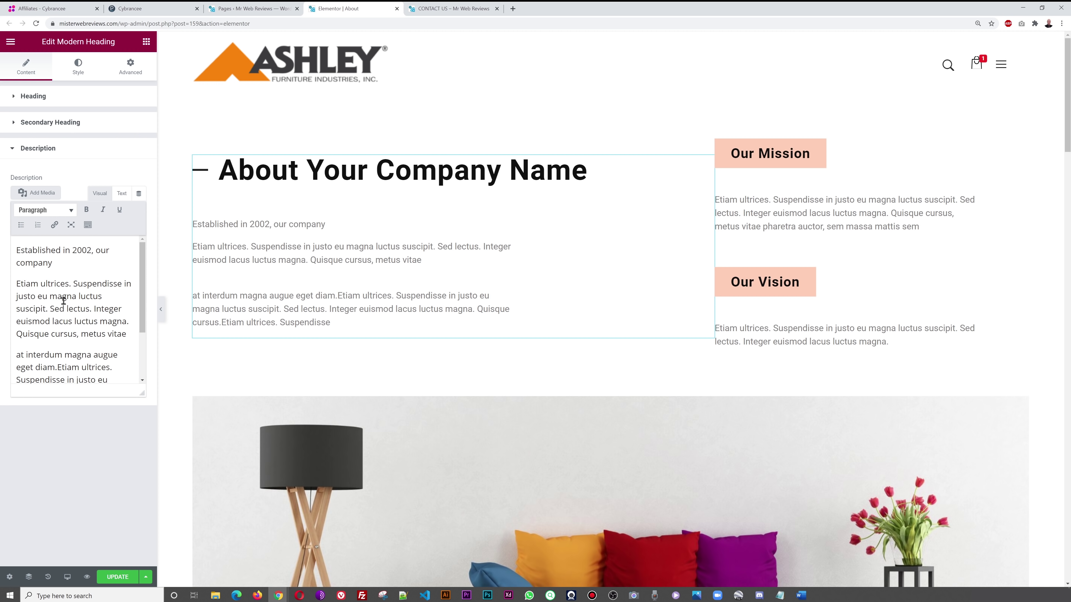
left_click_drag(55, 265, 16, 249)
key("BackSpace")
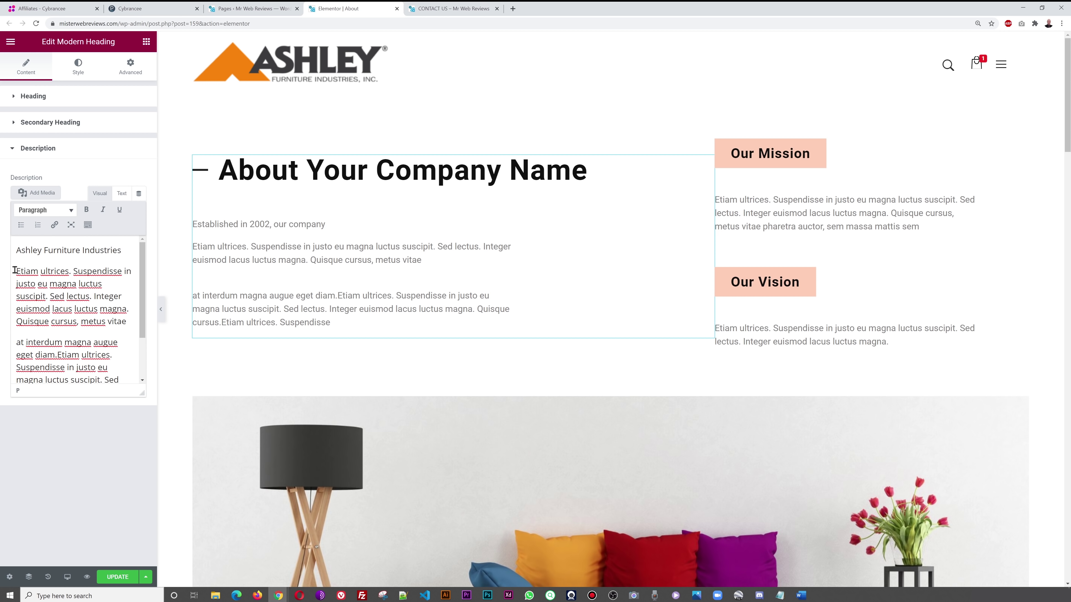
type("was incorporated in 2002")
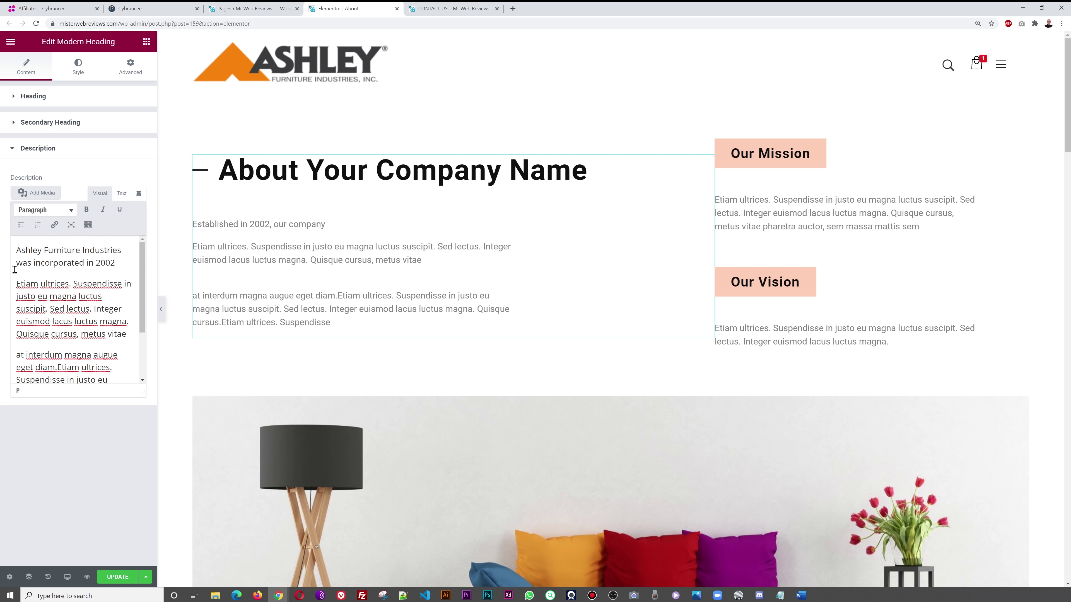
type("Jho")
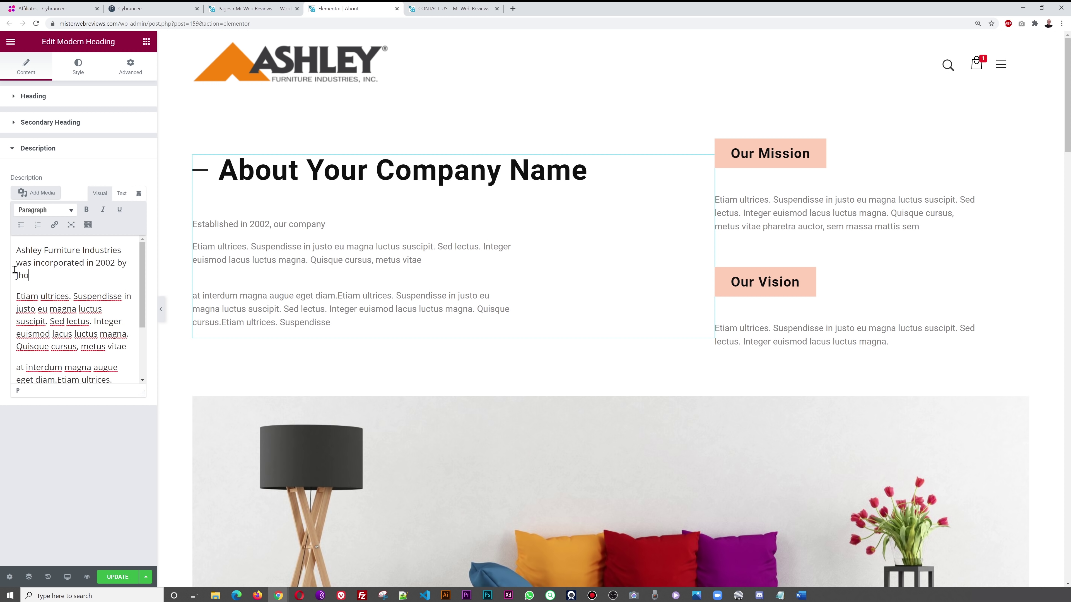
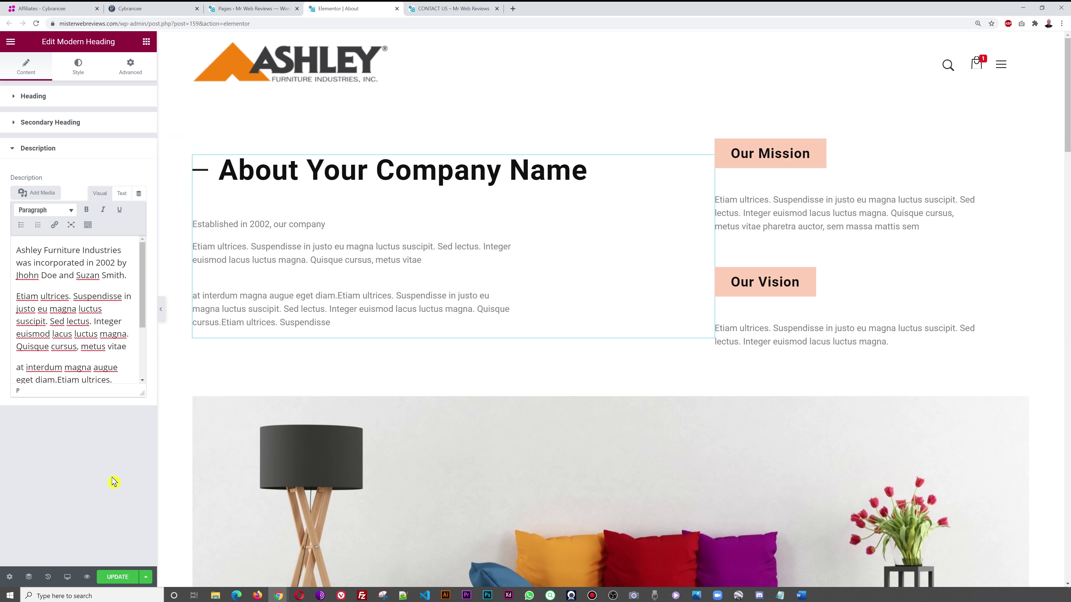
left_click(110, 576)
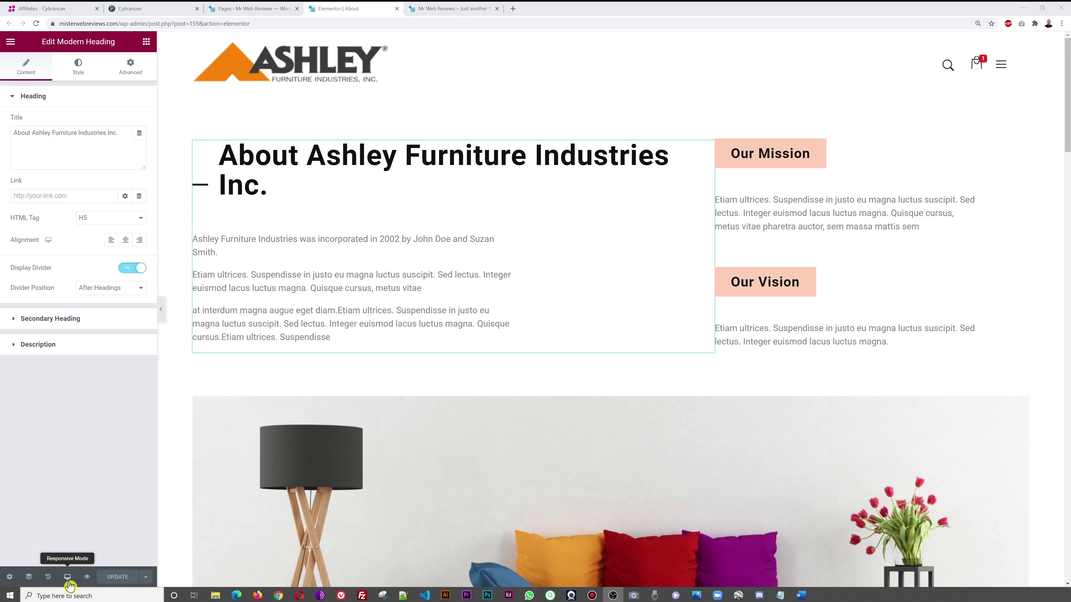
- Preview the About page at tablet width, then at mobile width, scrolling through the layout
left_click(69, 581)
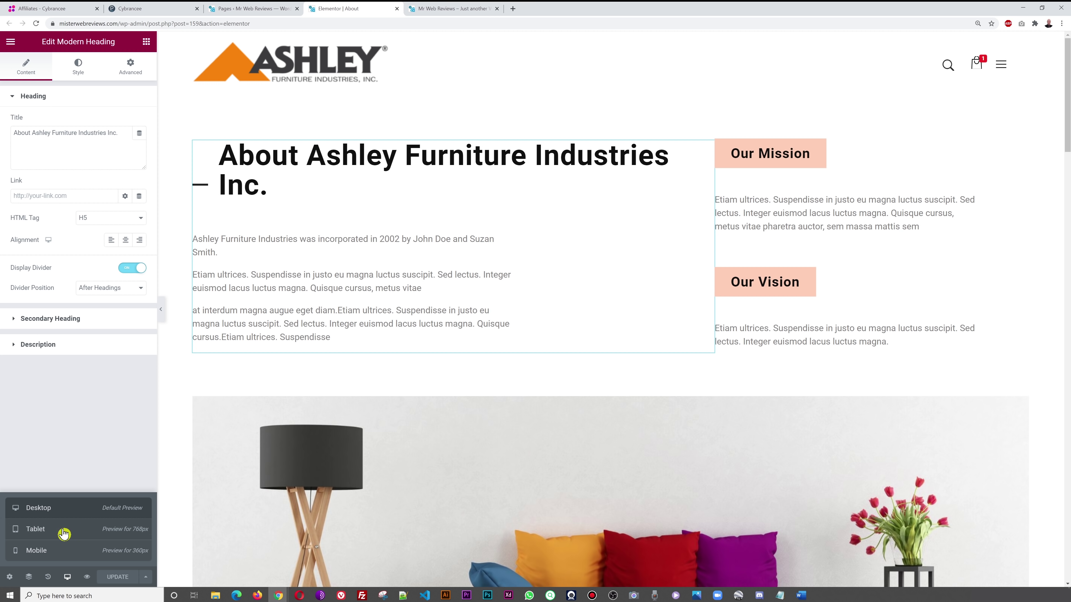
left_click(49, 531)
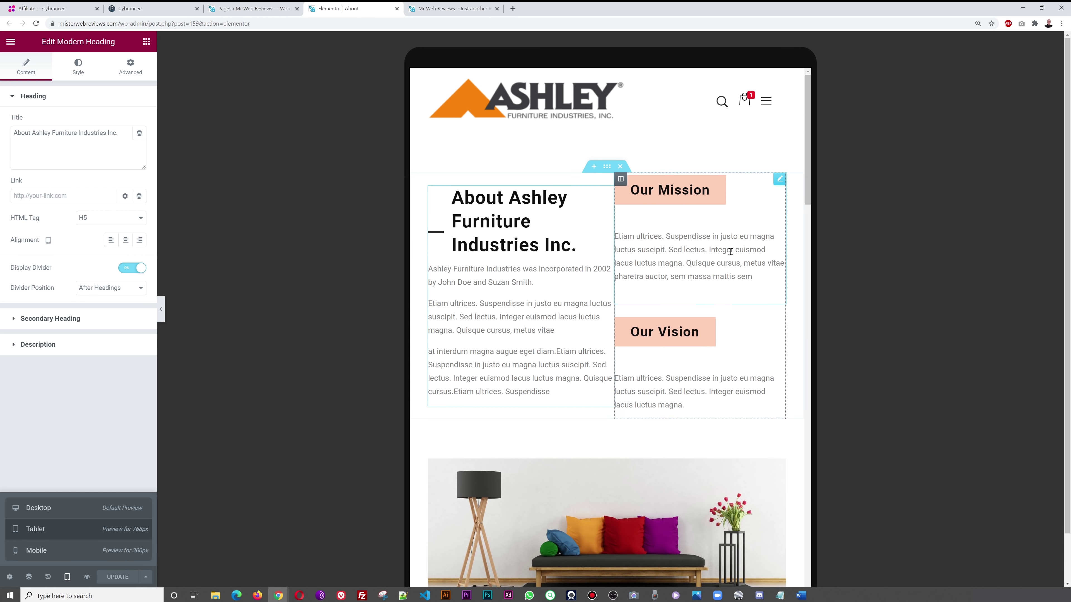
left_click_drag(807, 169, 790, 186)
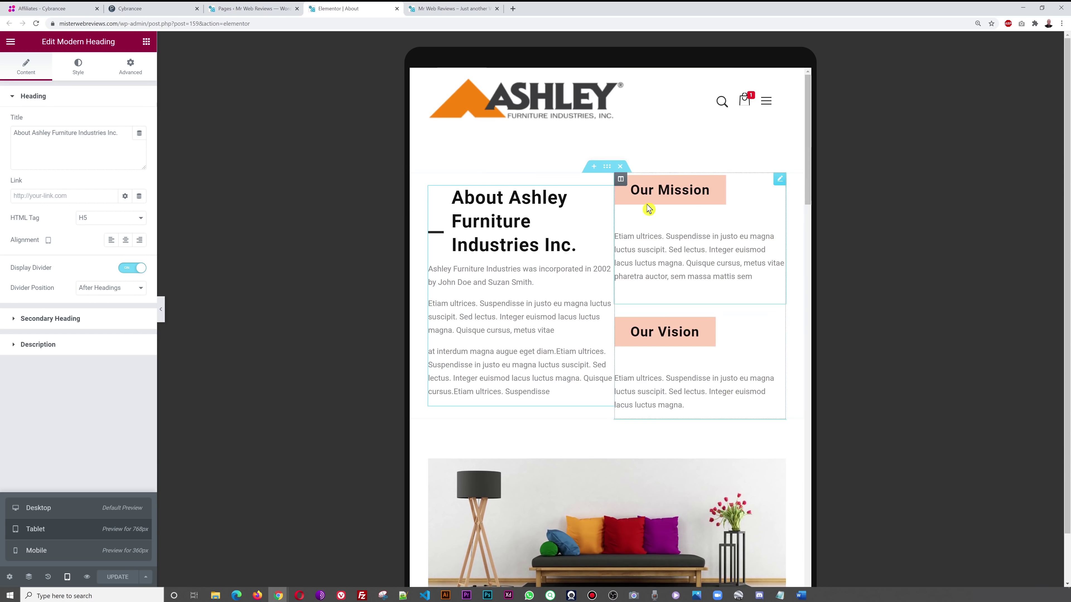
left_click(48, 557)
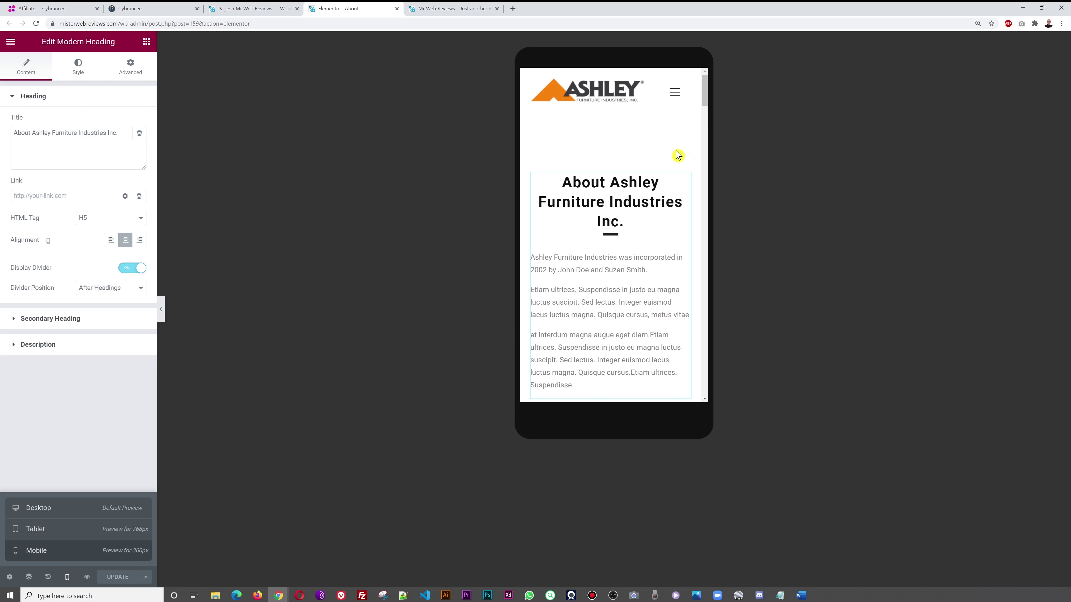
scroll(683, 165, "down", 6)
scroll(695, 183, "down", 10)
scroll(695, 182, "down", 10)
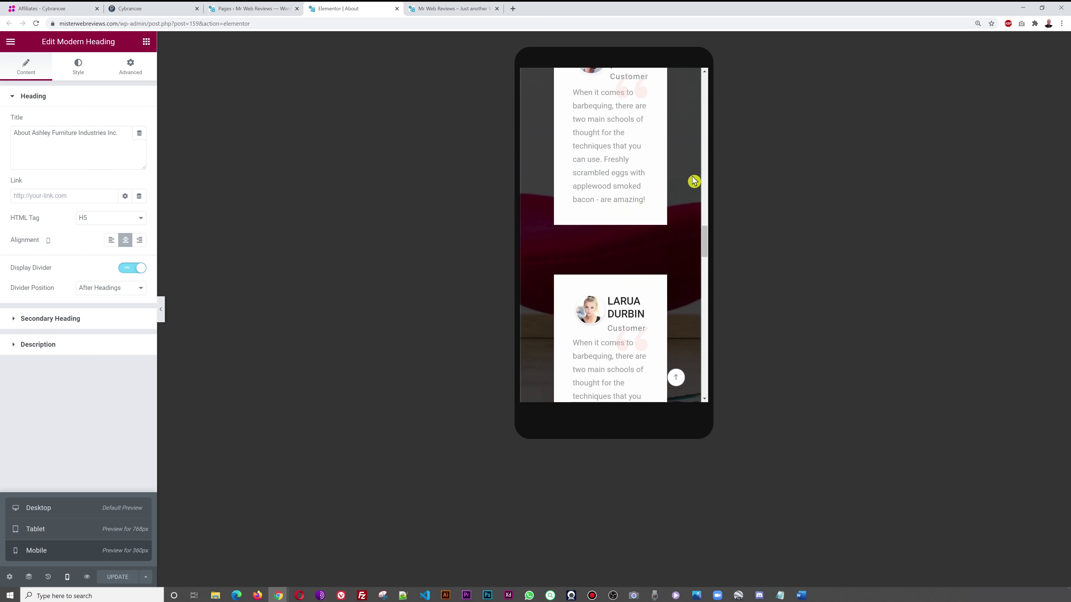
scroll(695, 182, "down", 5)
scroll(695, 181, "up", 8)
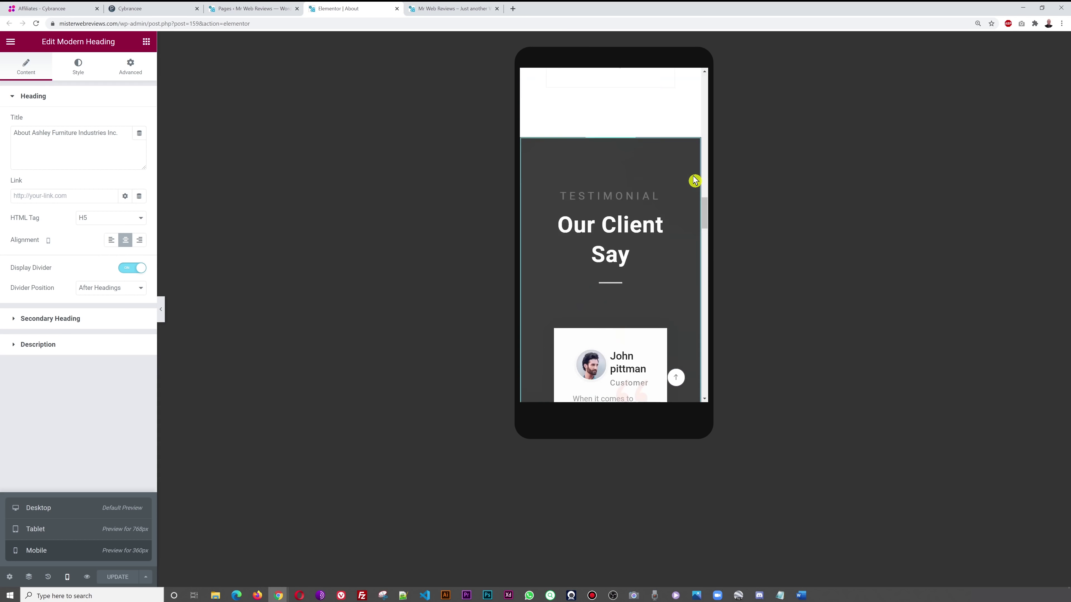
scroll(695, 179, "up", 15)
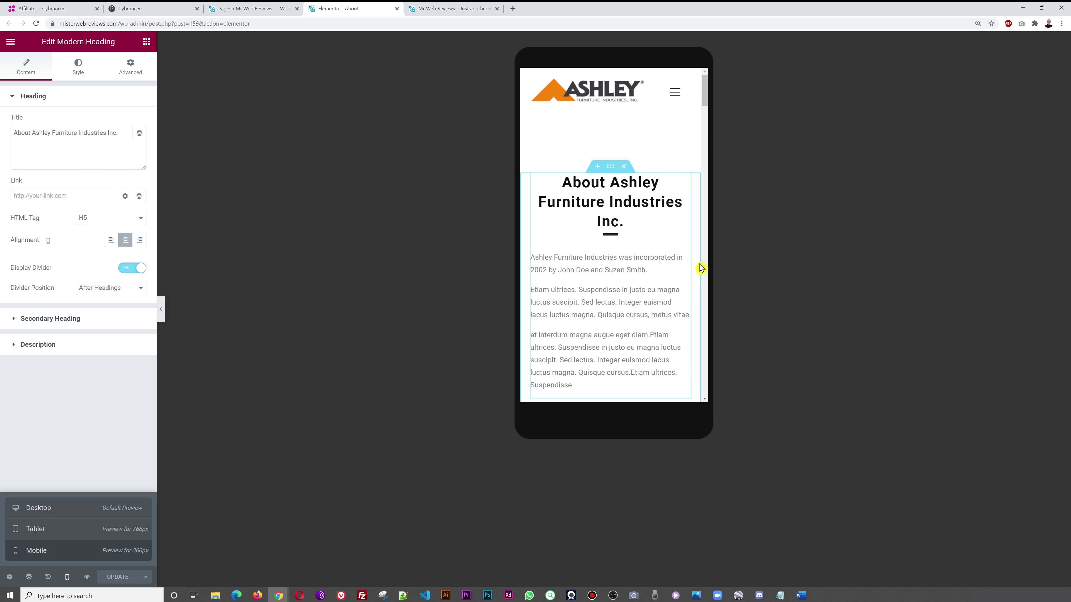
scroll(701, 269, "down", 4)
scroll(675, 287, "down", 1)
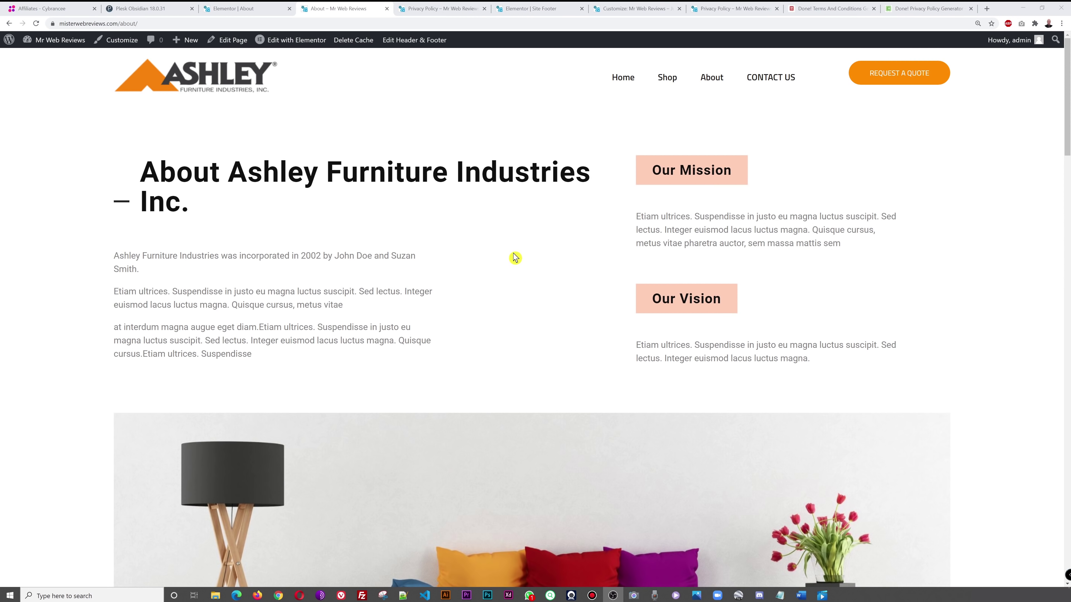
- Open Chrome DevTools on the live About page with device emulation turned on
right_click(478, 235)
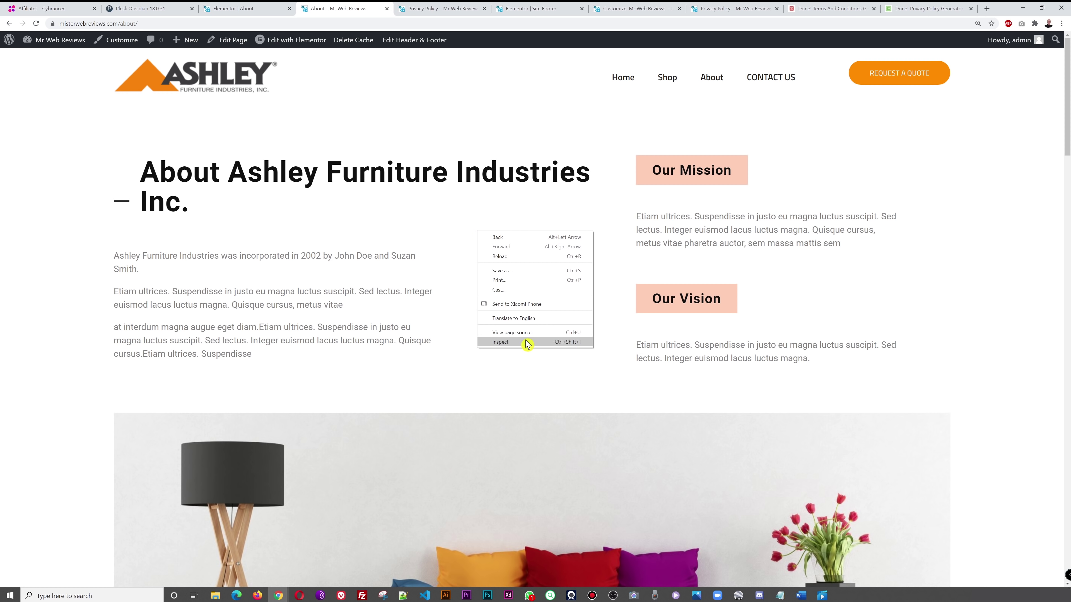
left_click(514, 345)
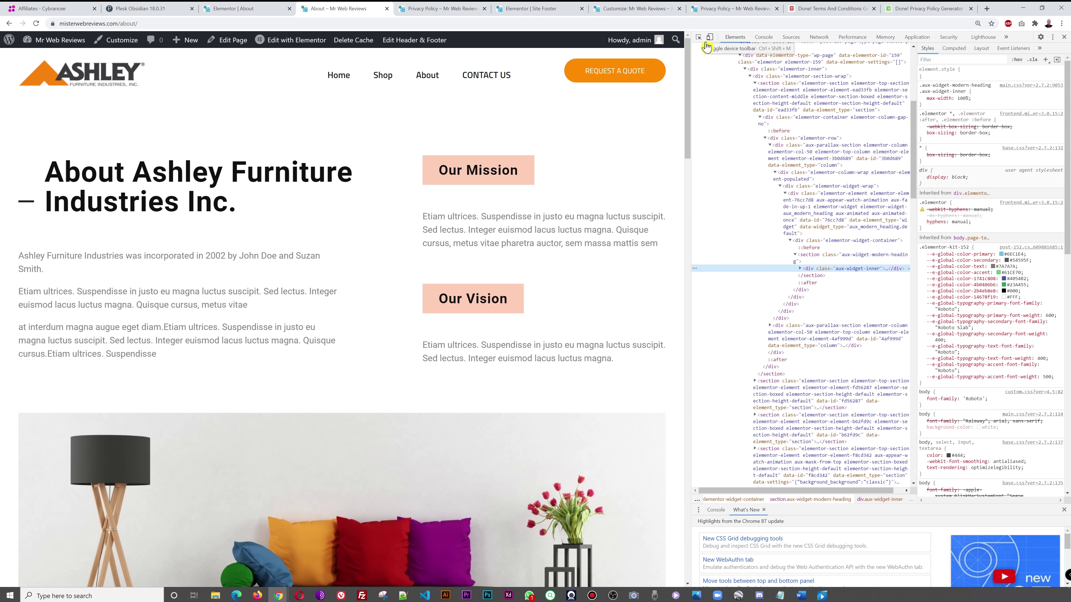
left_click(710, 41)
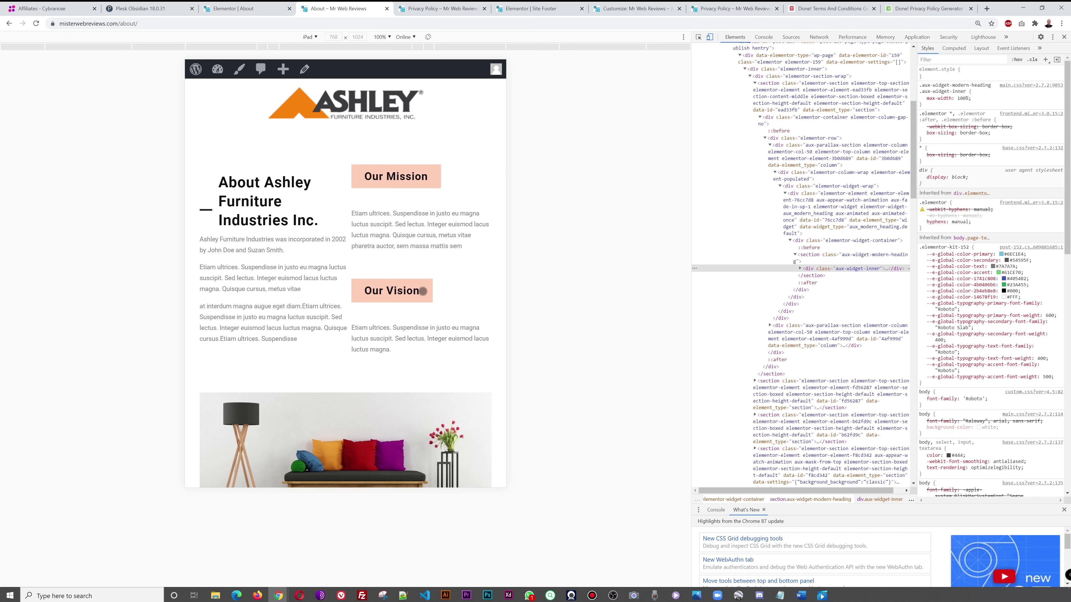
scroll(426, 285, "down", 10)
scroll(430, 283, "up", 10)
- Switch the emulated device from iPad to iPhone X (375×812) and scroll the page
left_click(314, 39)
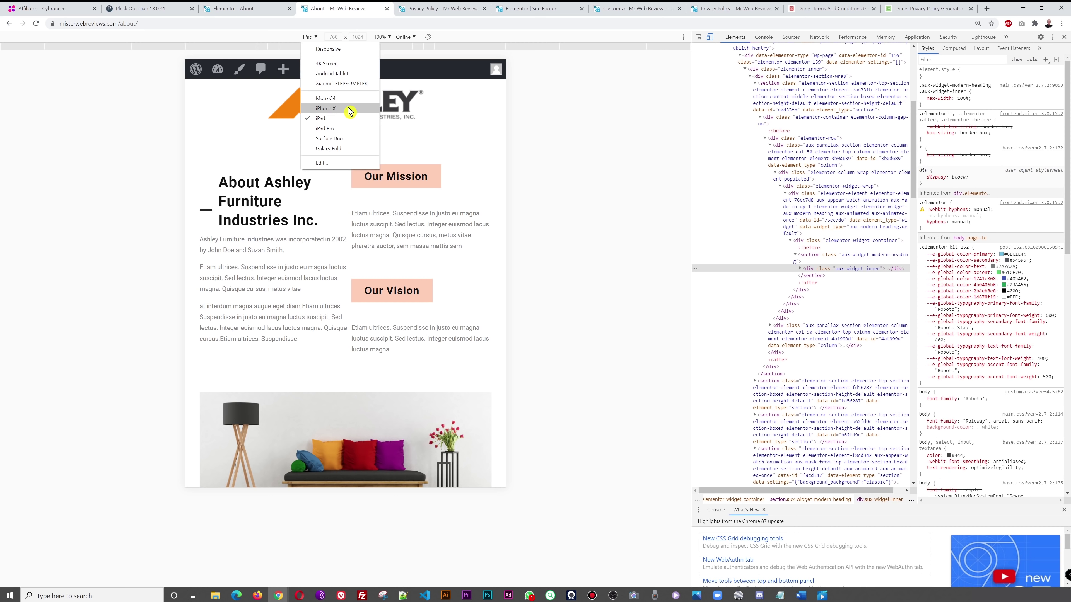
left_click(325, 108)
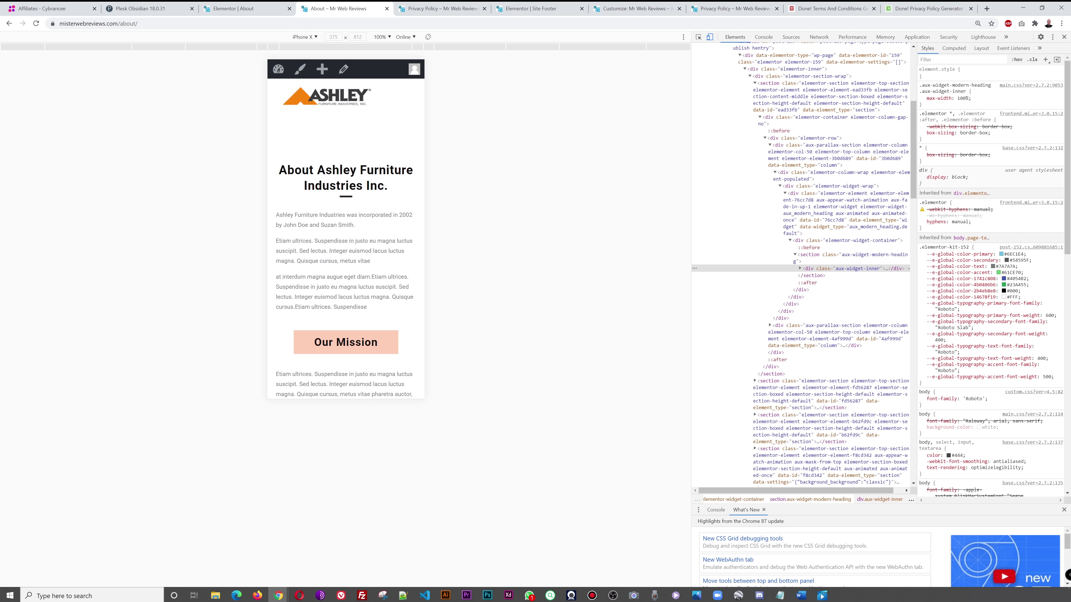
scroll(390, 239, "down", 4)
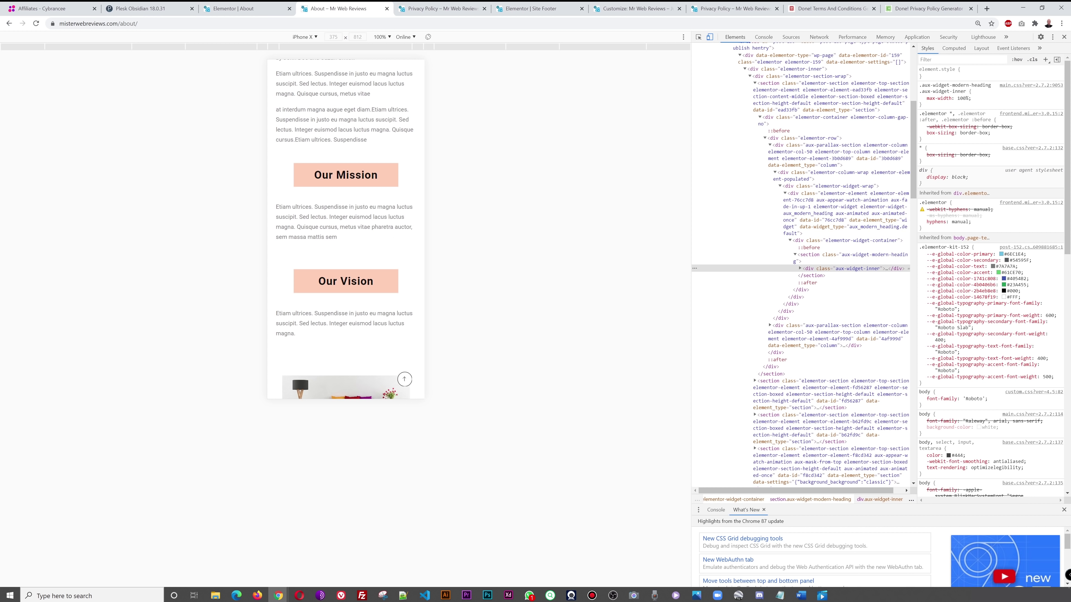
scroll(392, 238, "down", 12)
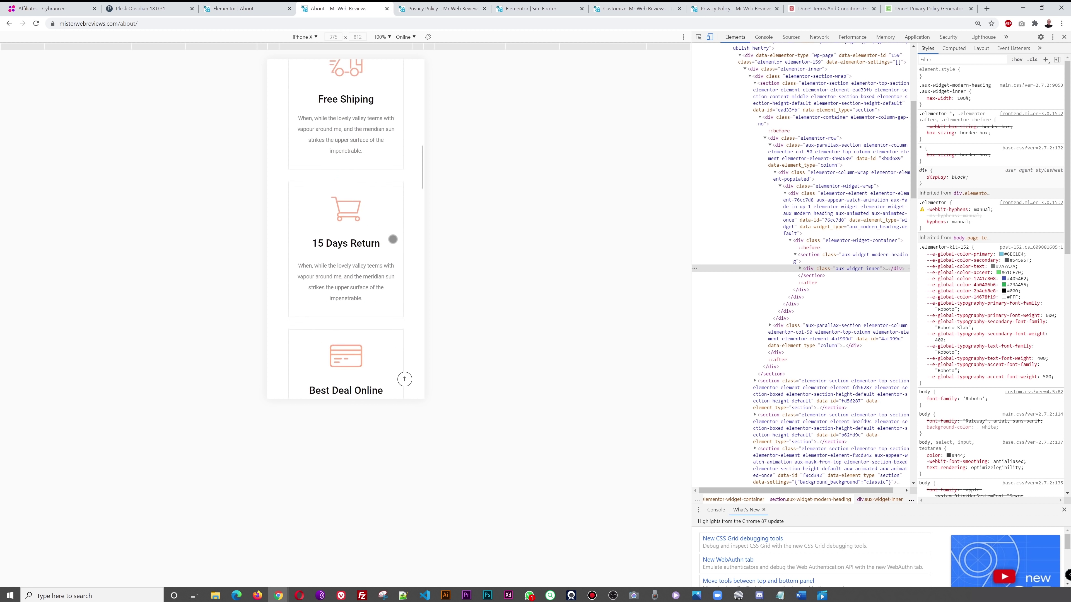
scroll(392, 239, "up", 3)
scroll(393, 238, "up", 15)
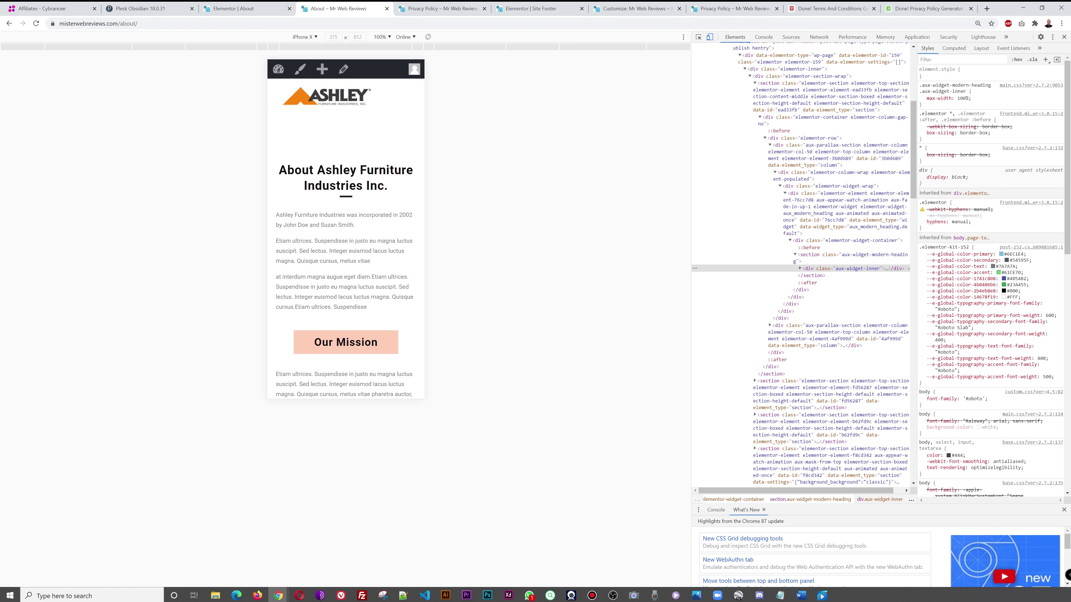
- Switch the Elementor editor to the mobile preview and scroll to the client logos
left_click(241, 9)
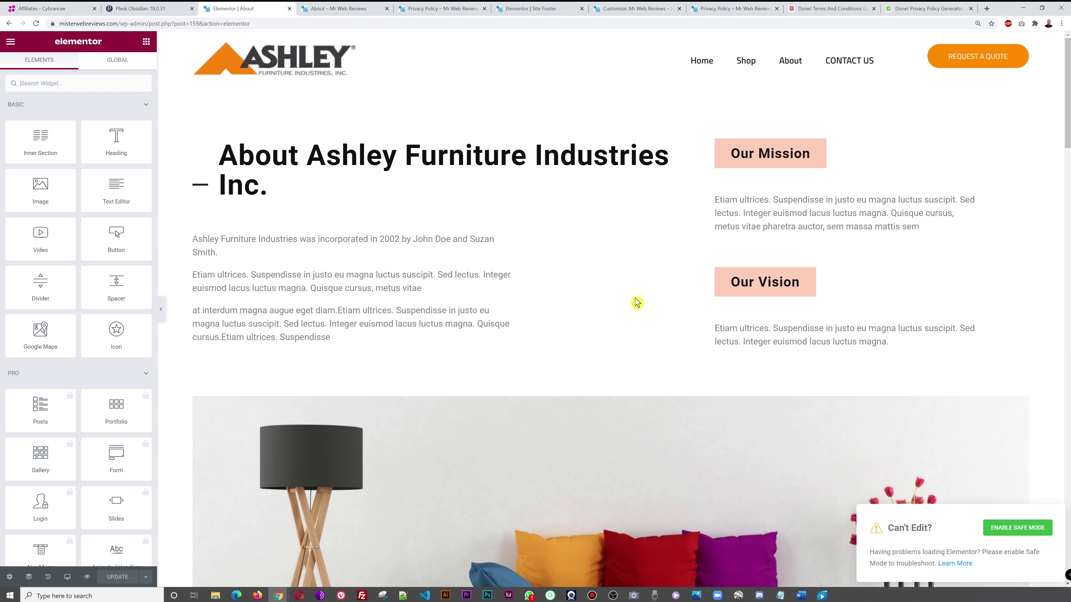
left_click(67, 582)
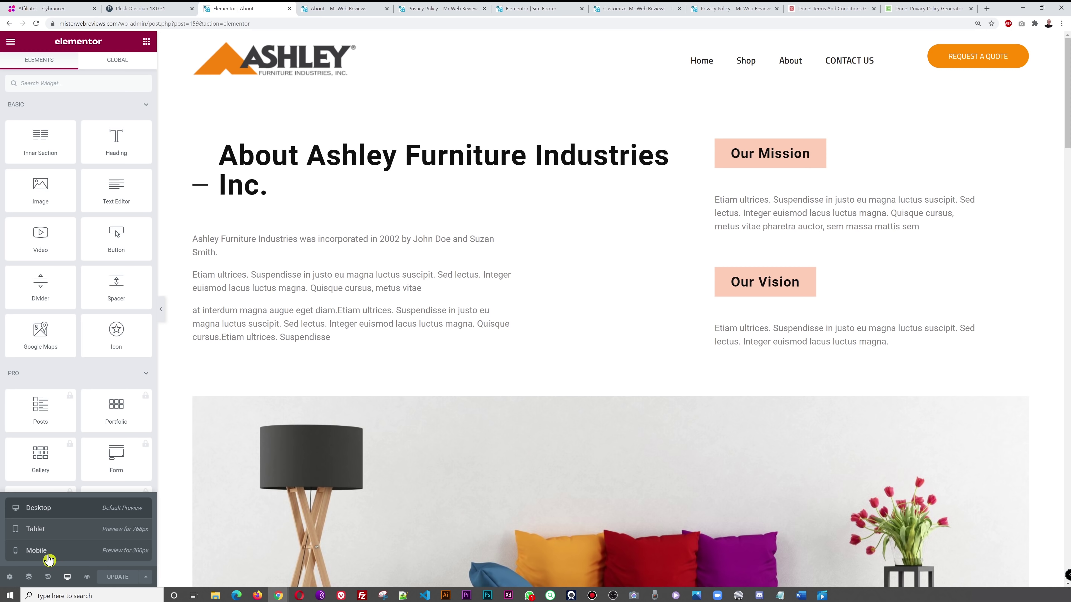
left_click(36, 551)
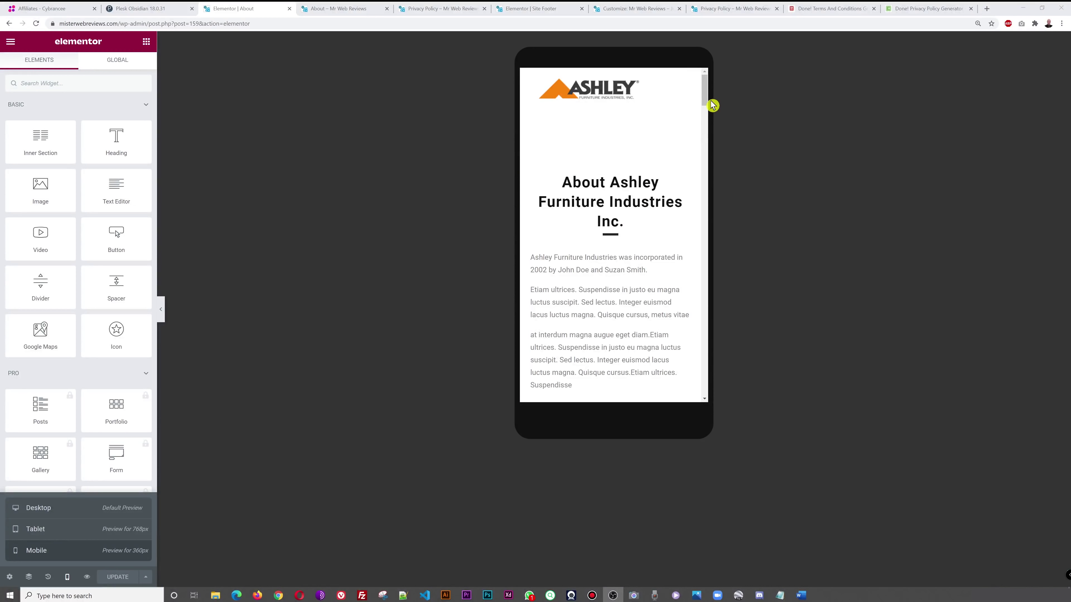
left_click_drag(706, 101, 712, 361)
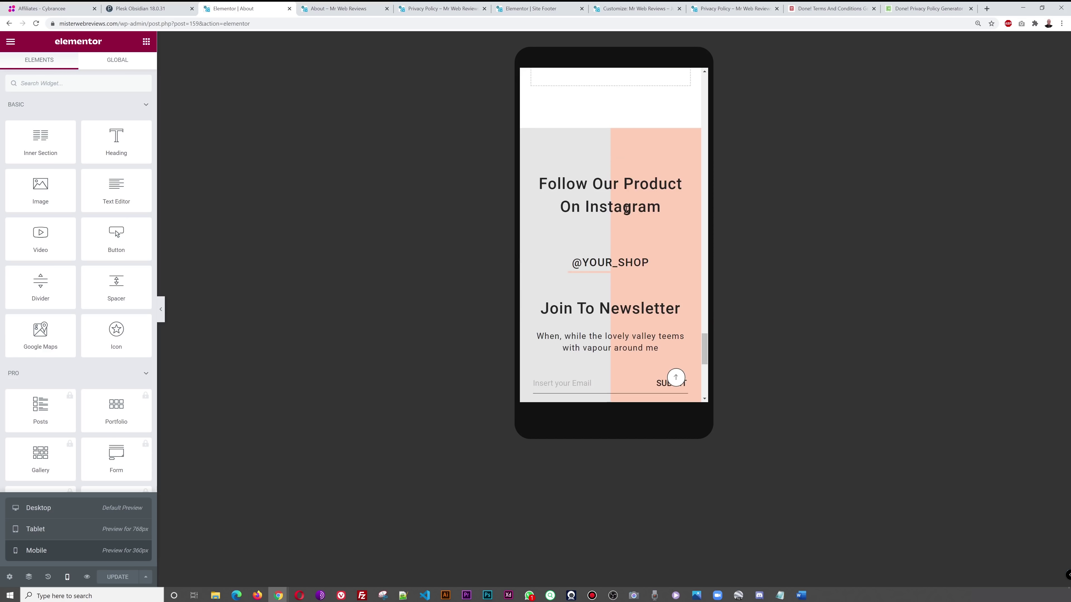
scroll(628, 217, "up", 20)
scroll(629, 236, "down", 7)
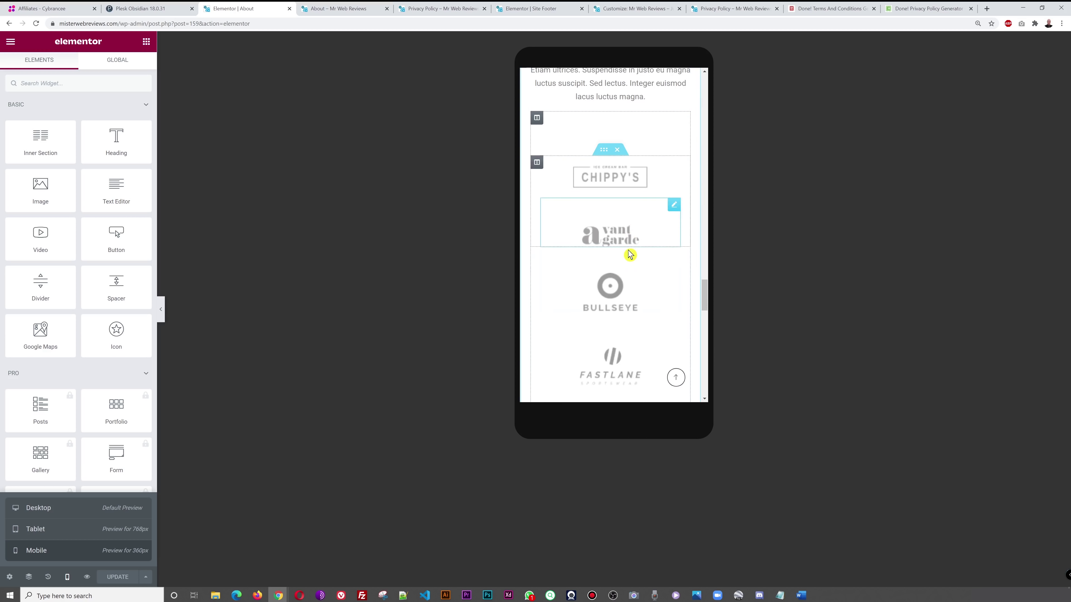
scroll(626, 370, "down", 3)
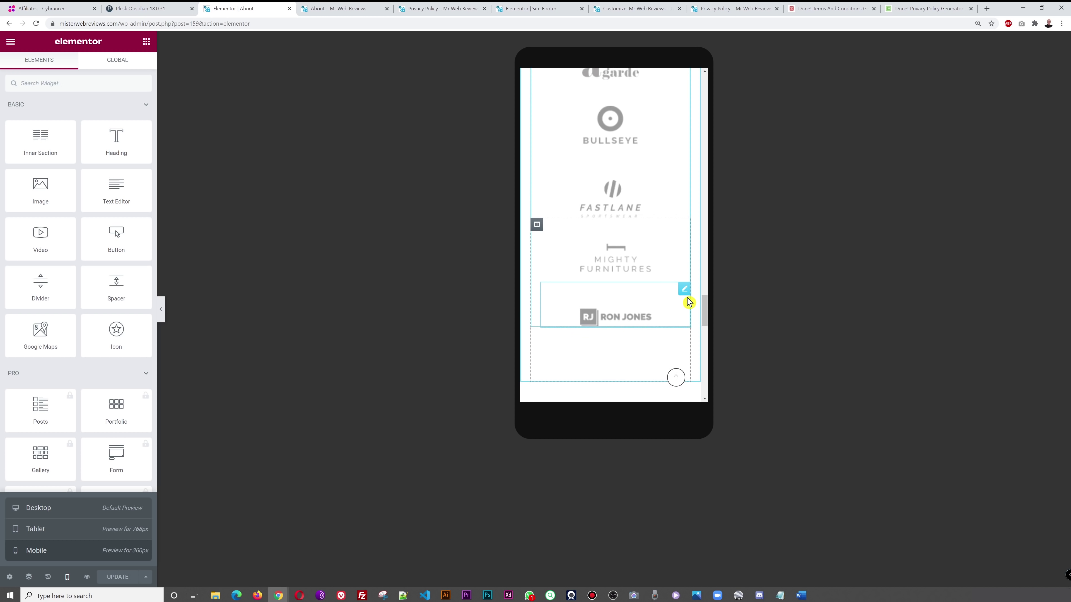
scroll(687, 301, "up", 5)
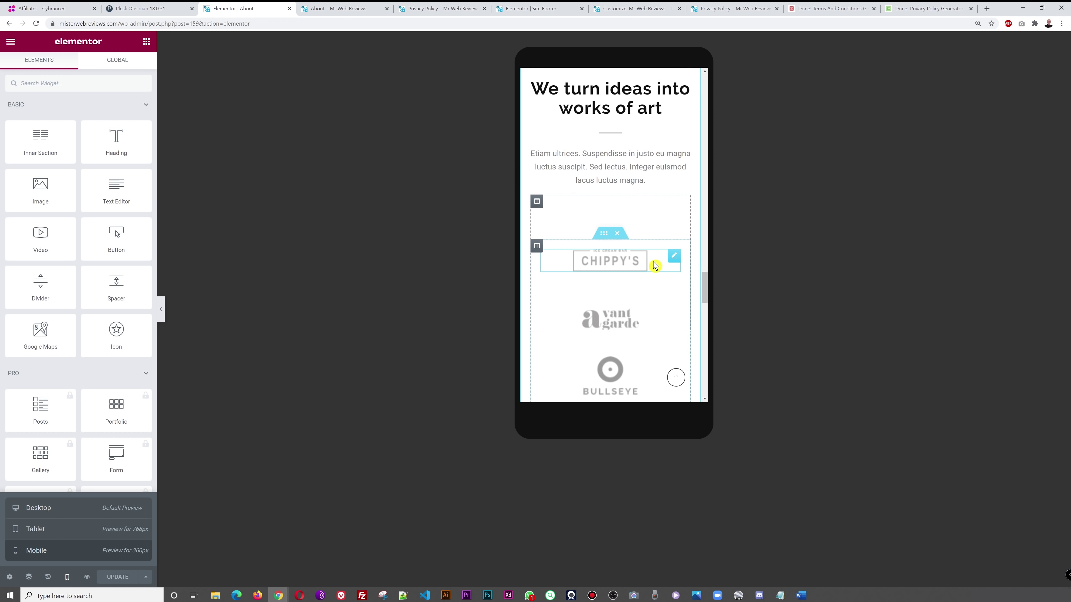
- Turn on Hide On Mobile for the client-logos inner section under Advanced > Responsive
left_click(603, 234)
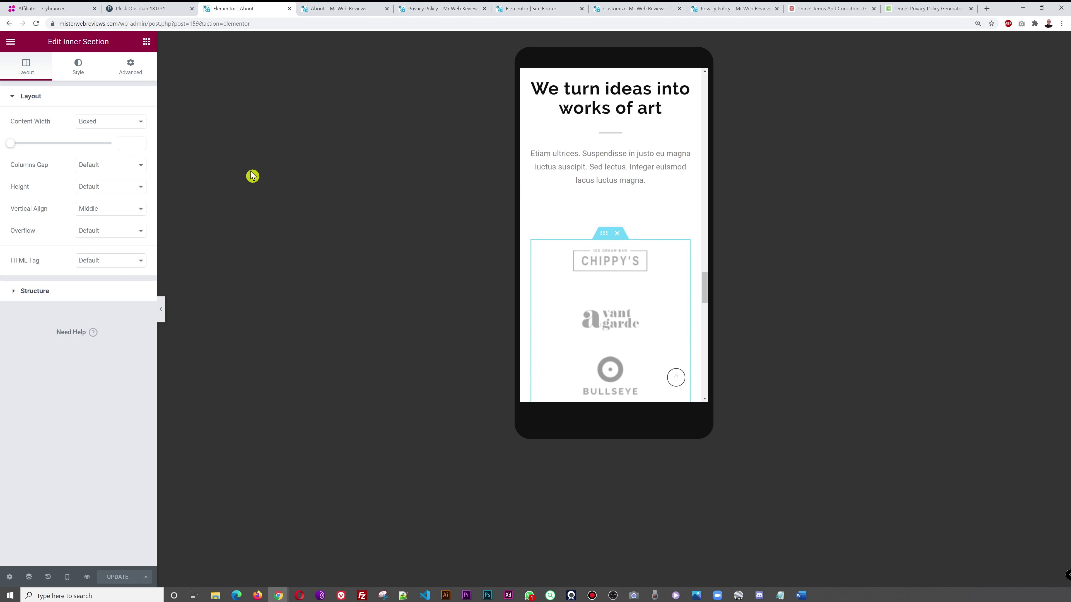
left_click(133, 70)
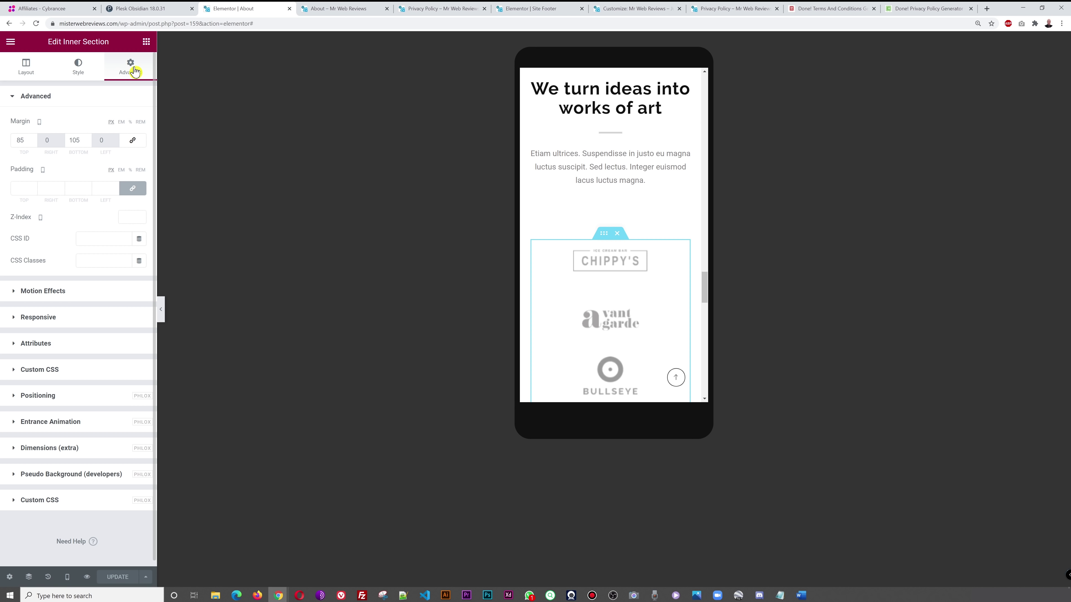
left_click(51, 323)
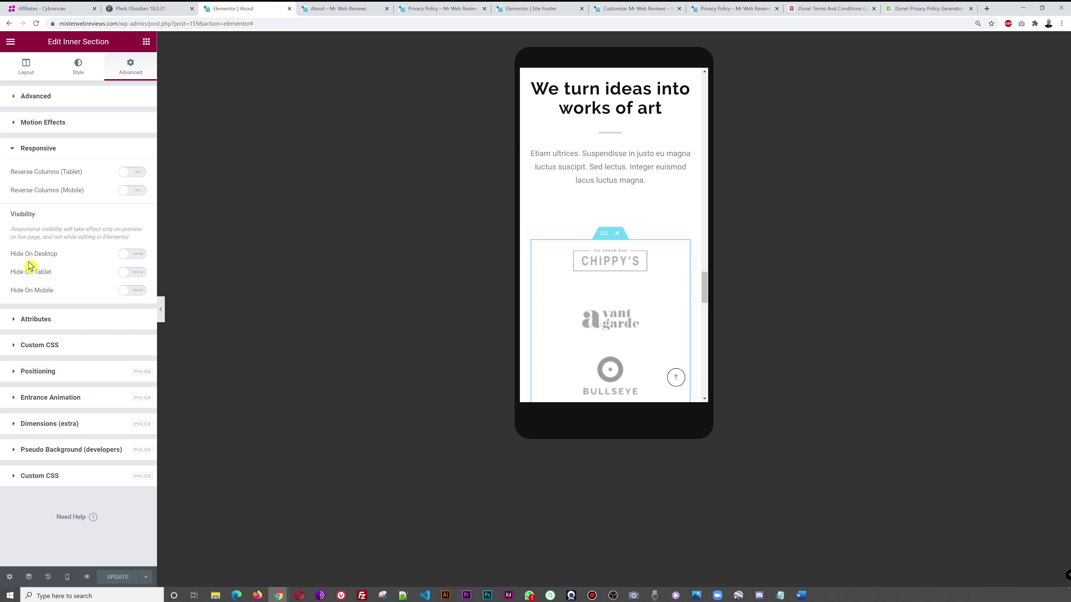
left_click(135, 296)
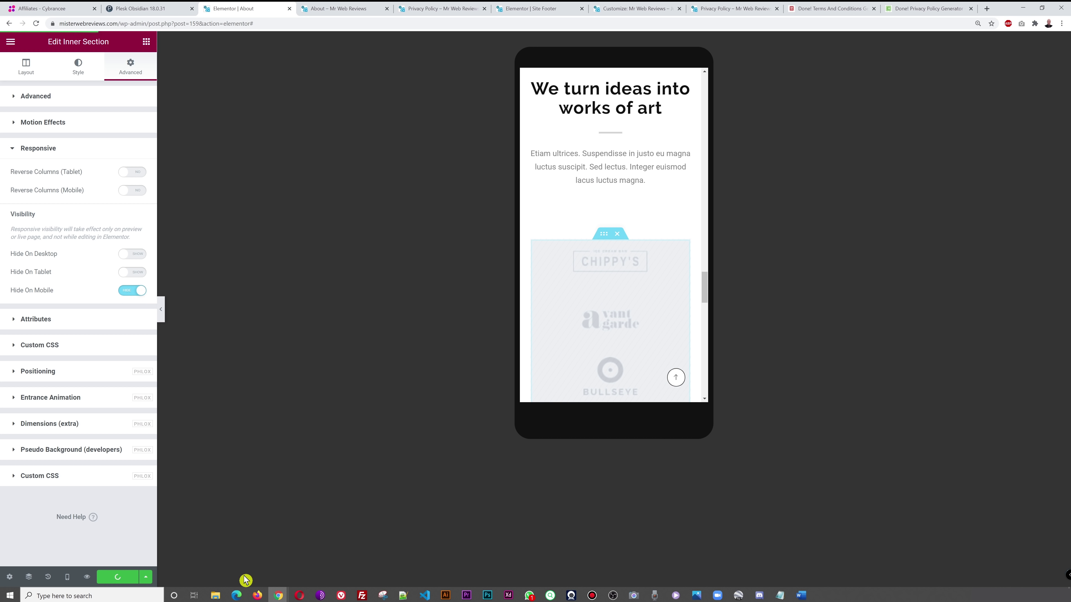
left_click(340, 15)
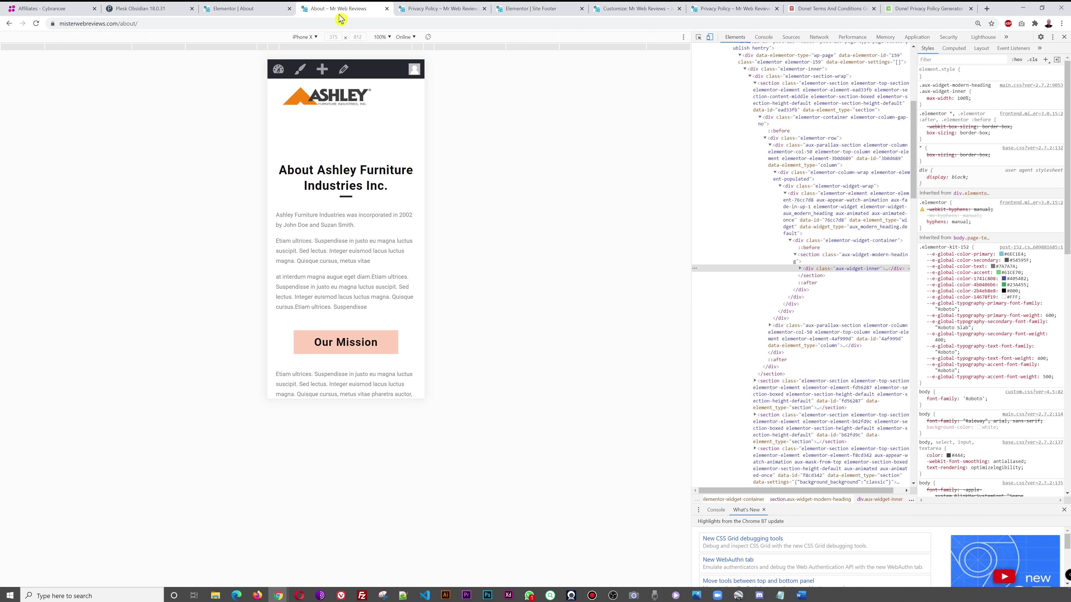
- Reload the live page in iPhone X emulation and confirm the client logos no longer appear
left_click(37, 25)
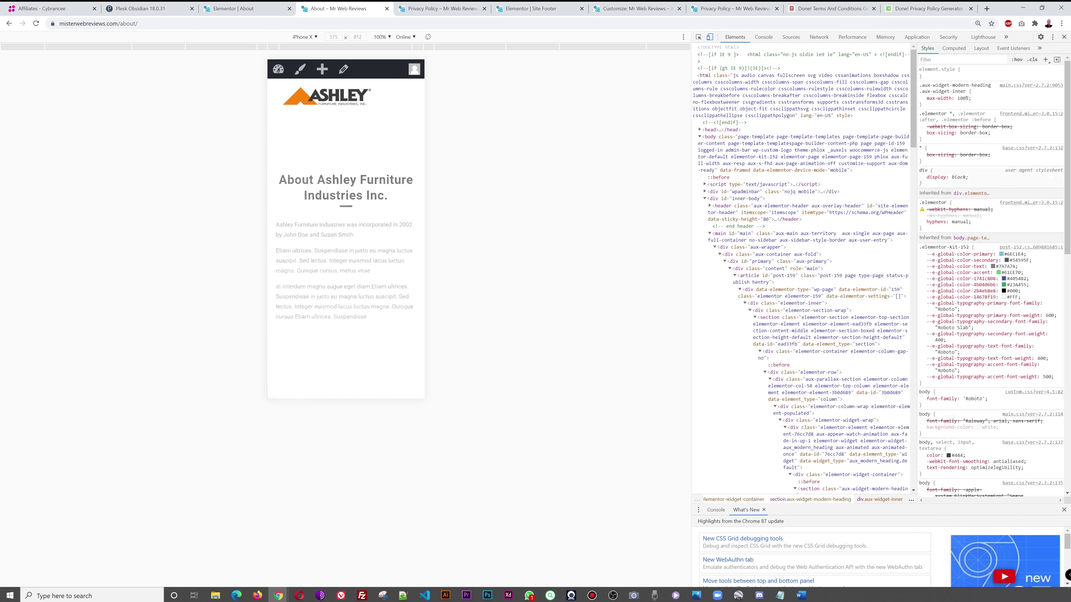
scroll(385, 250, "down", 10)
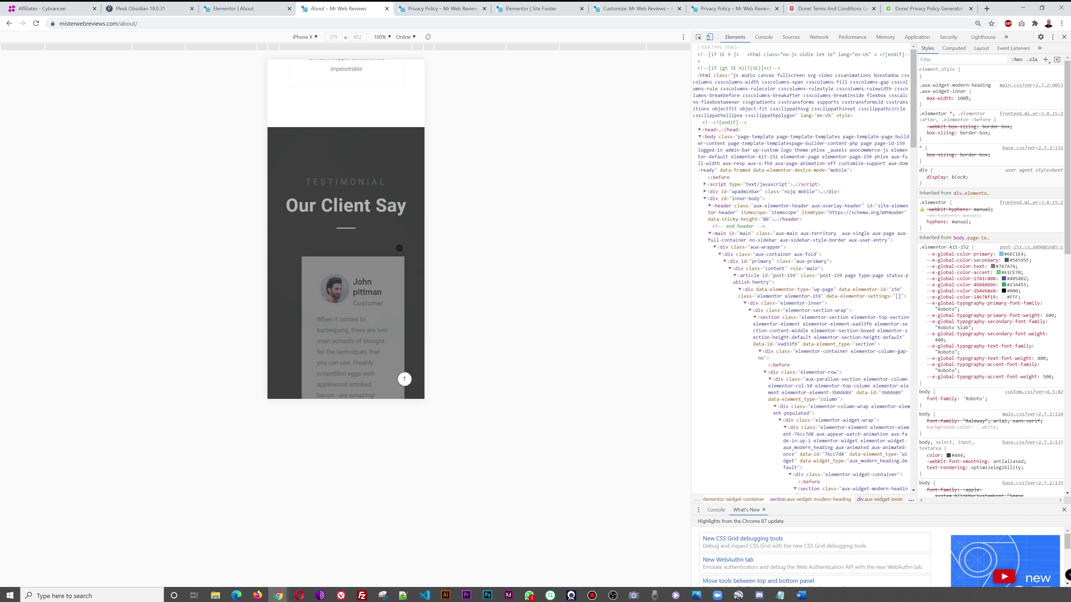
scroll(400, 248, "down", 10)
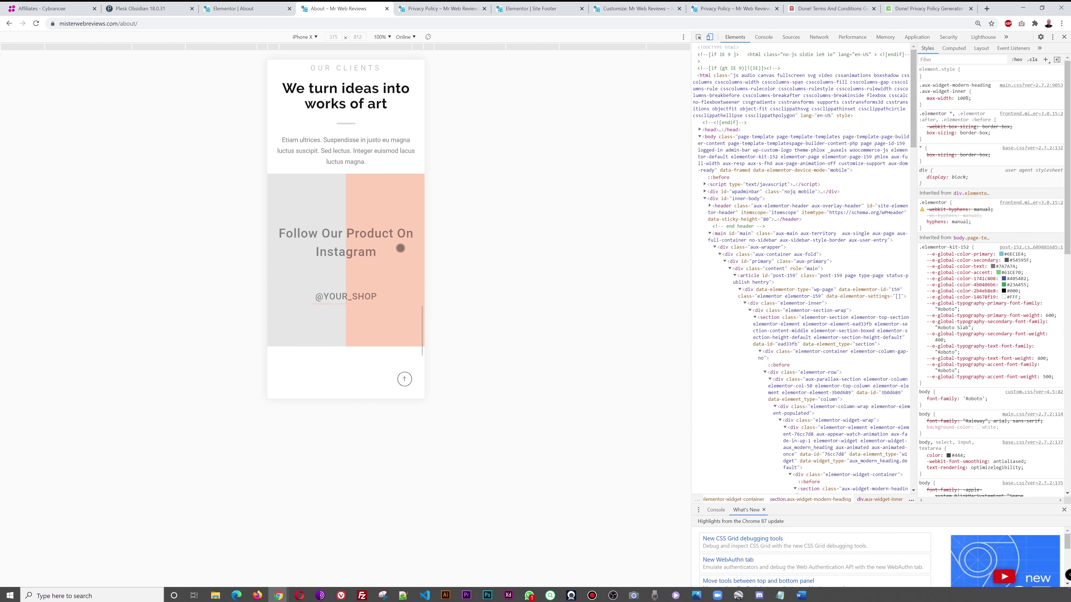
scroll(400, 248, "up", 3)
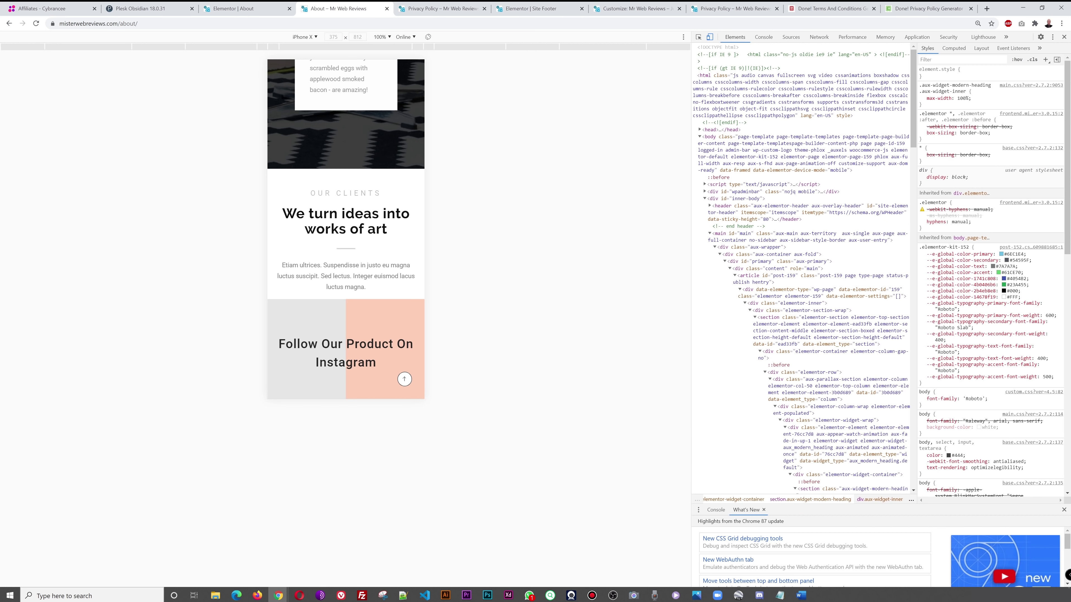
scroll(376, 302, "down", 7)
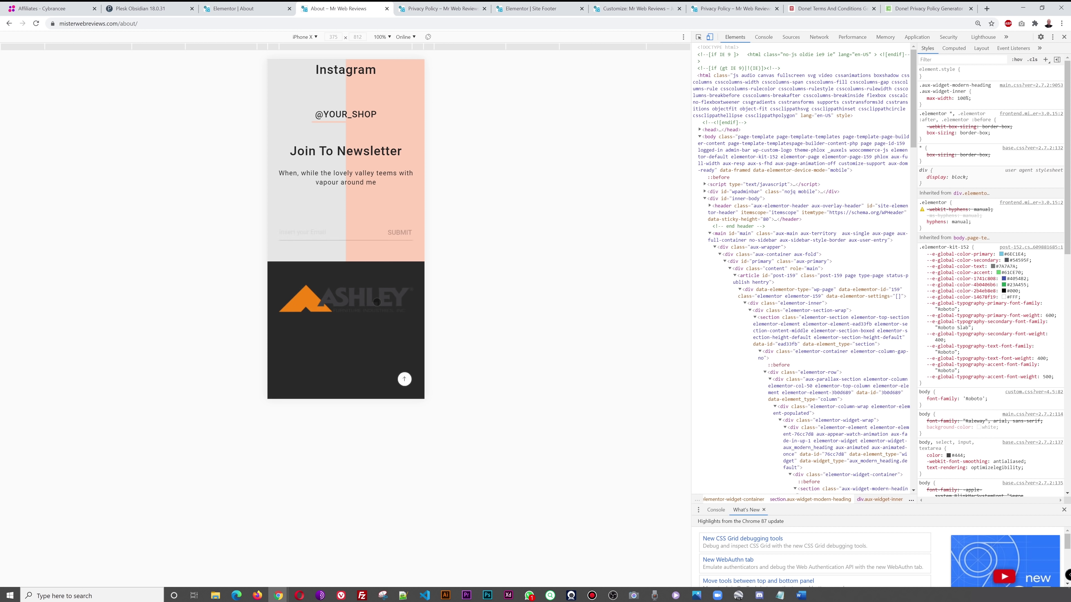
scroll(376, 302, "down", 3)
scroll(379, 301, "up", 11)
scroll(378, 301, "up", 15)
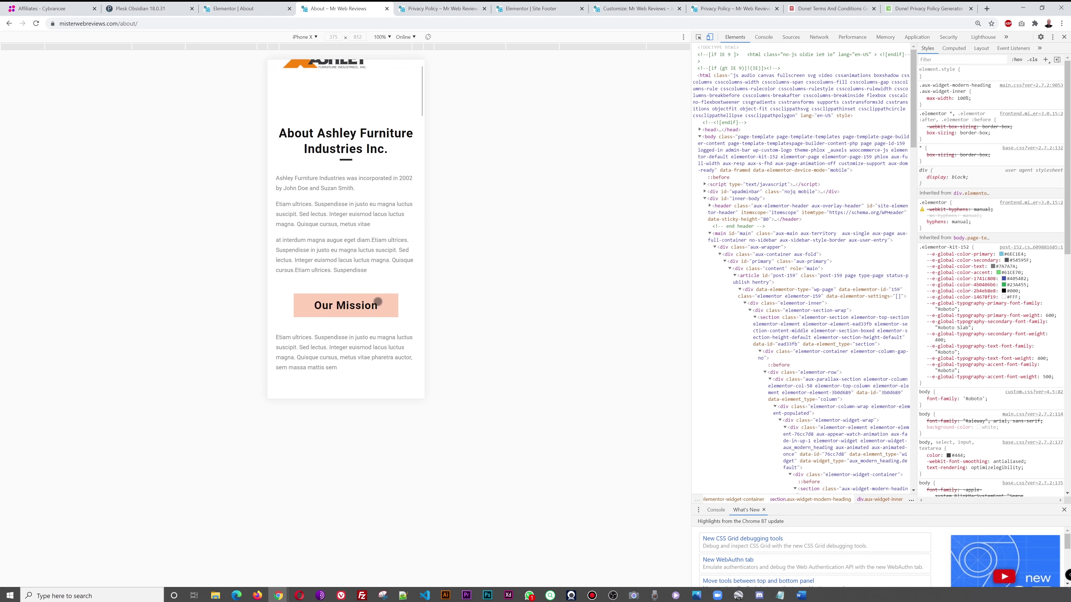
scroll(378, 301, "up", 2)
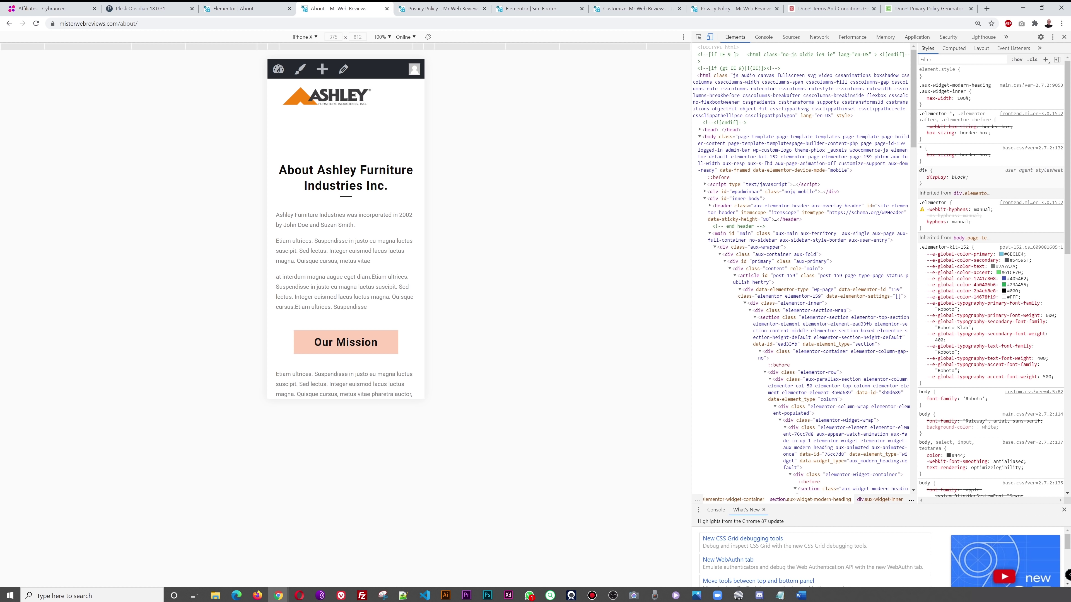
left_click(234, 8)
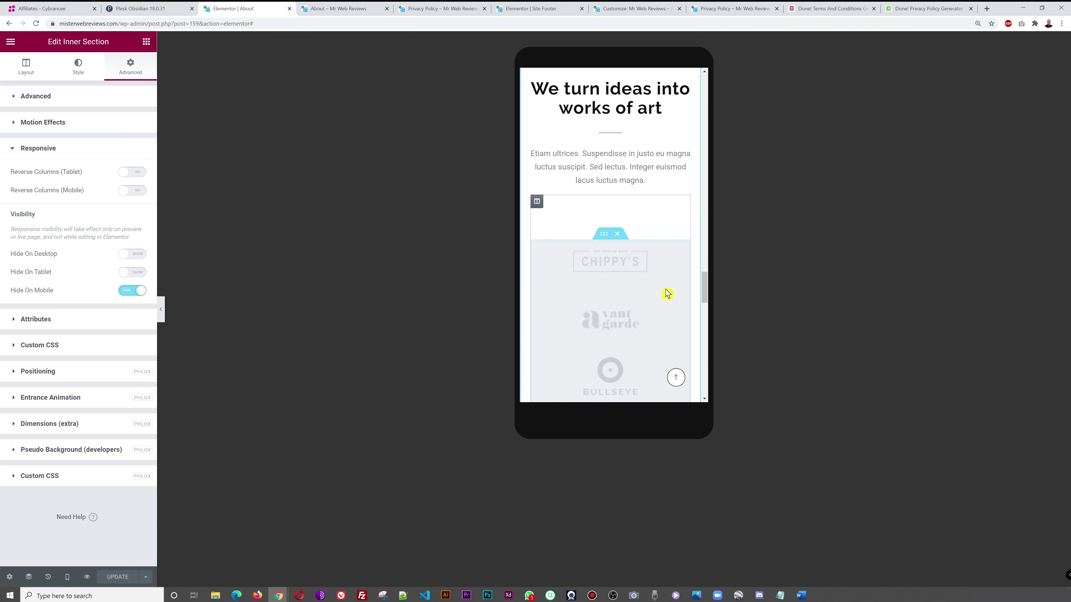
- Scroll the About page in the Elementor editor to review the heading, intro, Mission and Vision blocks
scroll(667, 294, "down", 3)
scroll(668, 294, "down", 2)
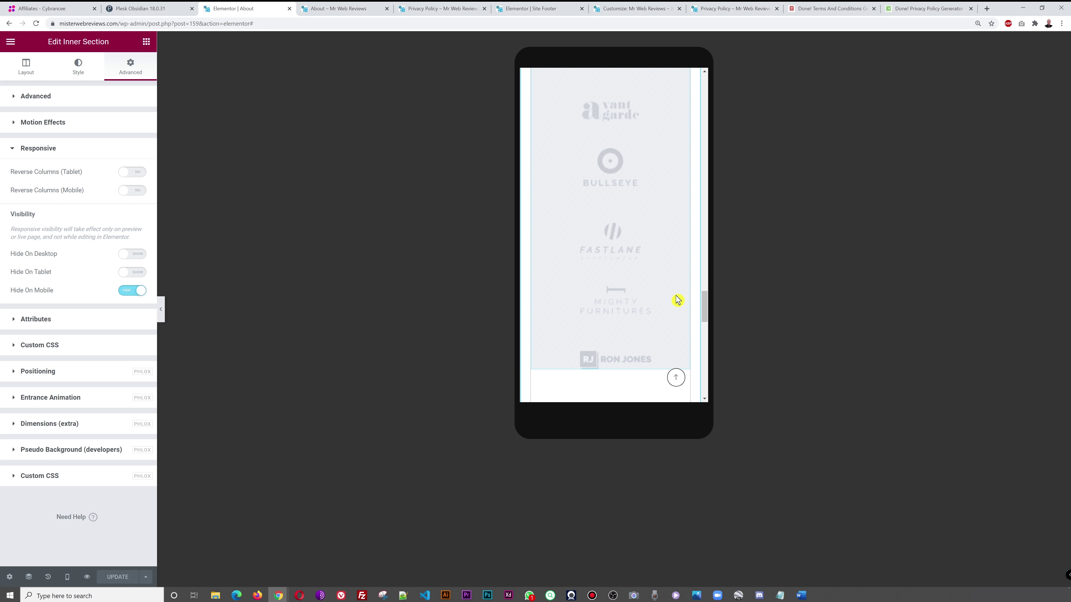
scroll(678, 300, "up", 3)
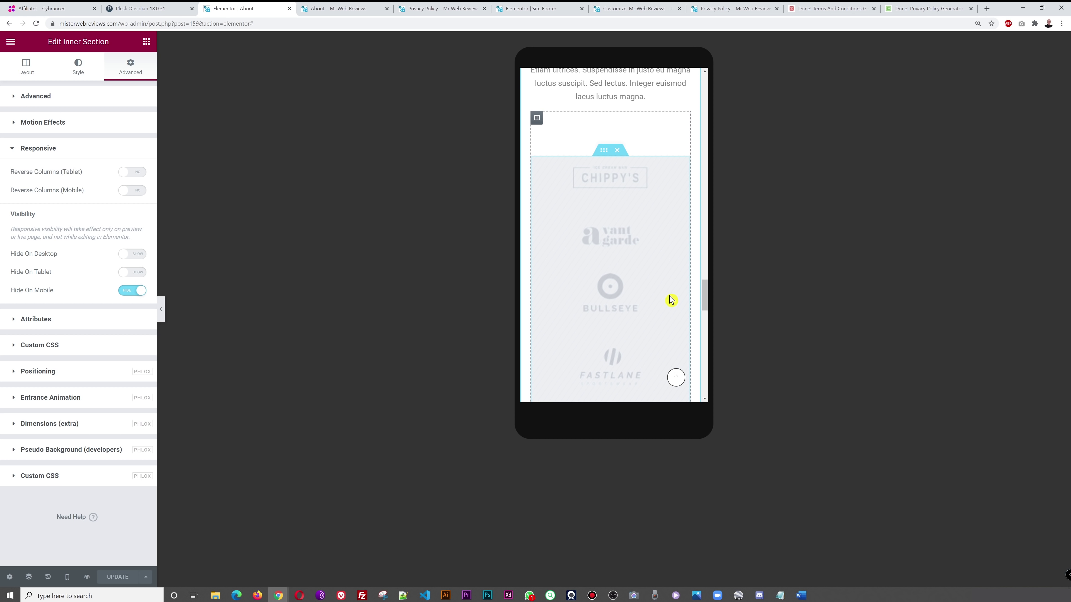
scroll(665, 244, "up", 1)
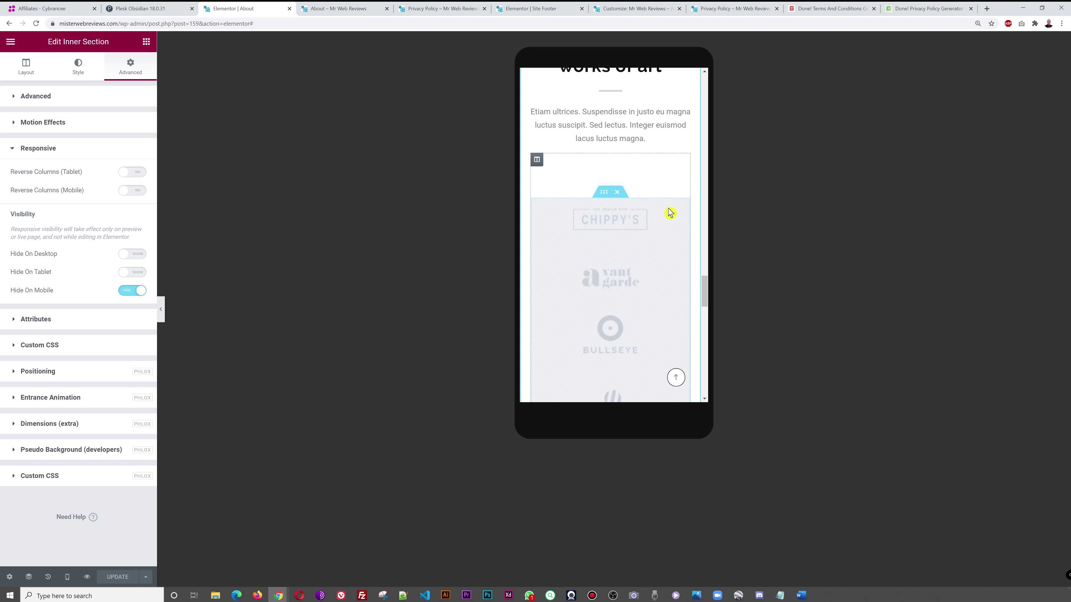
scroll(671, 254, "up", 4)
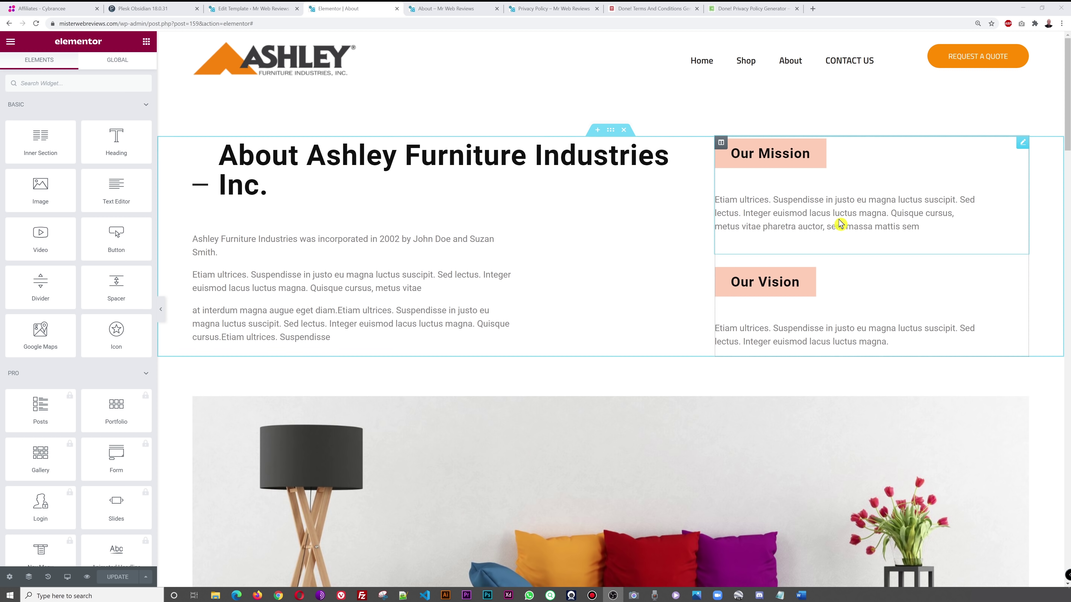
- Delete the Our Mission and Our Vision widgets from the About section
right_click(1020, 144)
left_click(1016, 291)
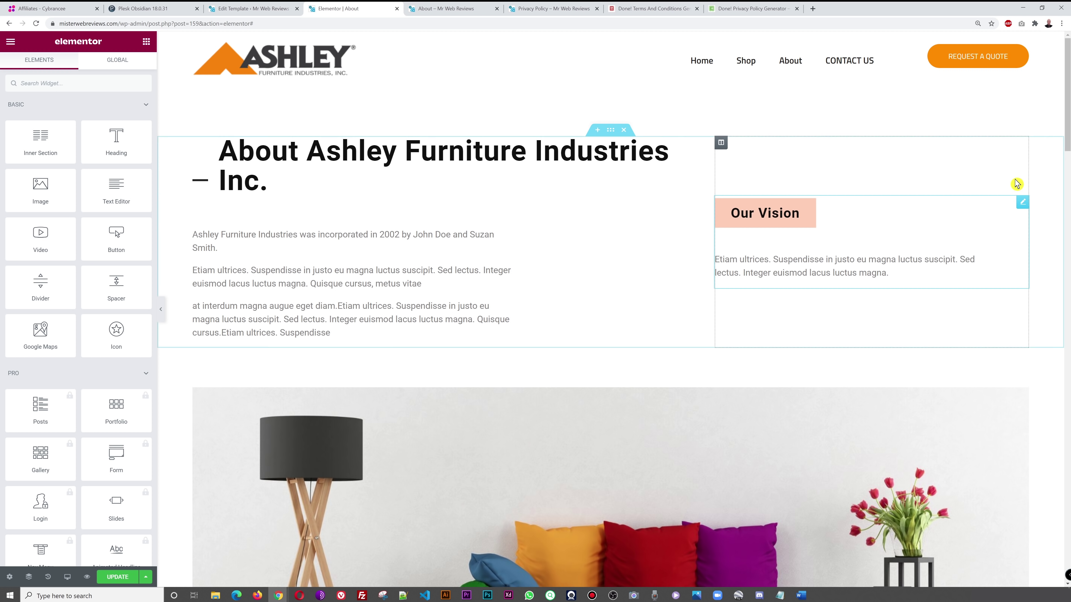
right_click(1022, 208)
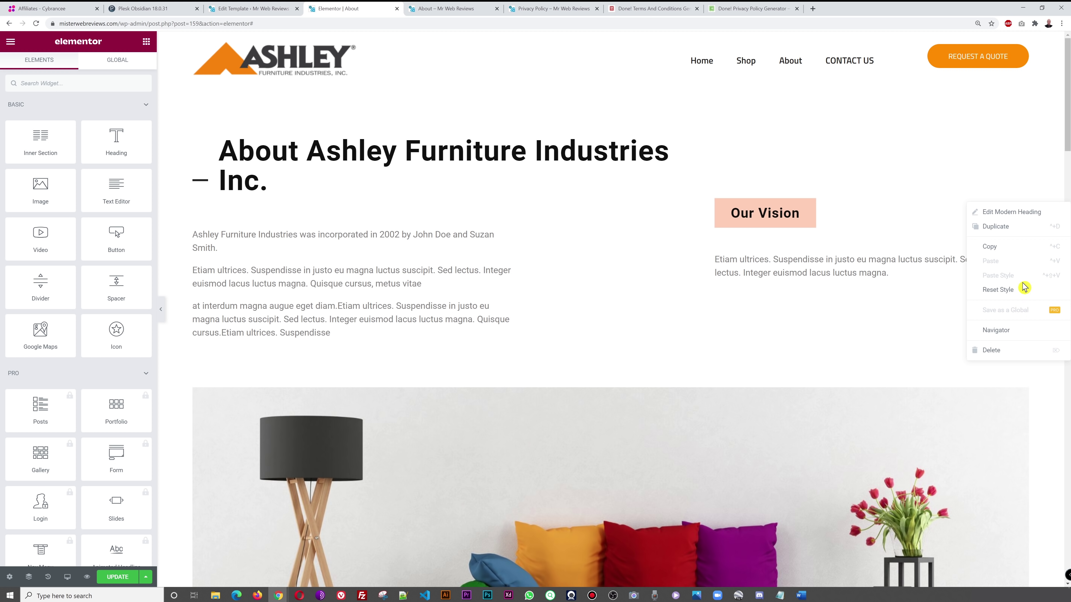
left_click(1012, 352)
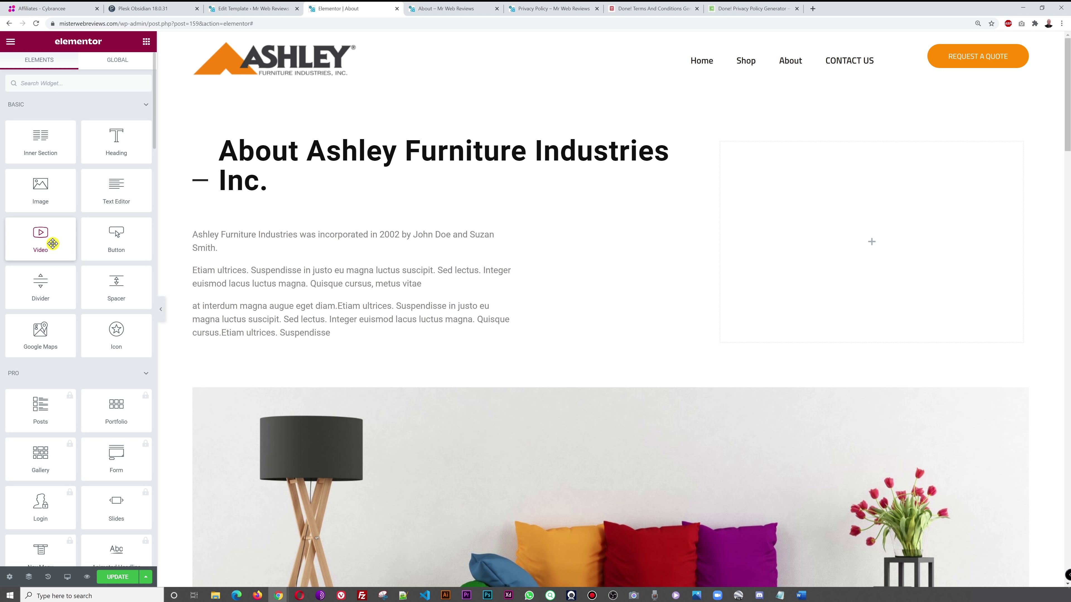
- Drop a Video widget into the empty right column, update the page, and reload the live view
left_click_drag(50, 243, 872, 242)
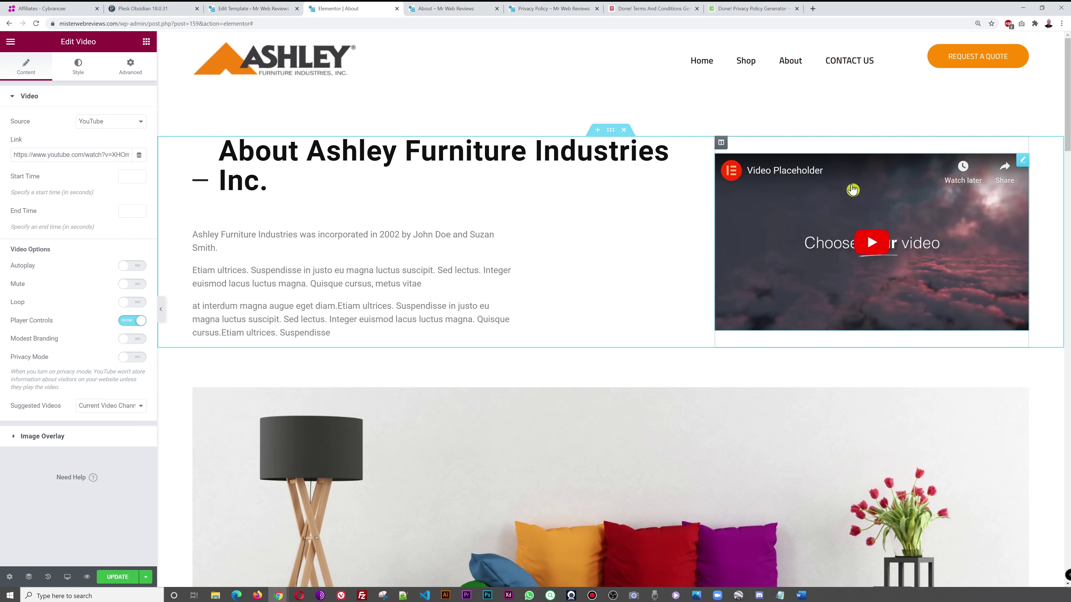
left_click(120, 578)
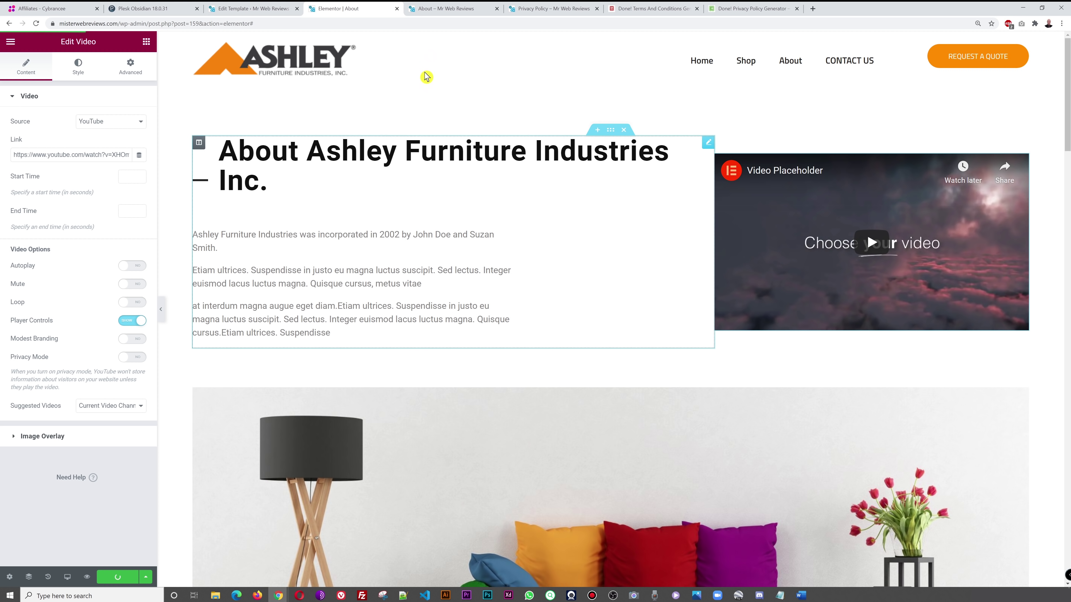
left_click(452, 13)
key("F5")
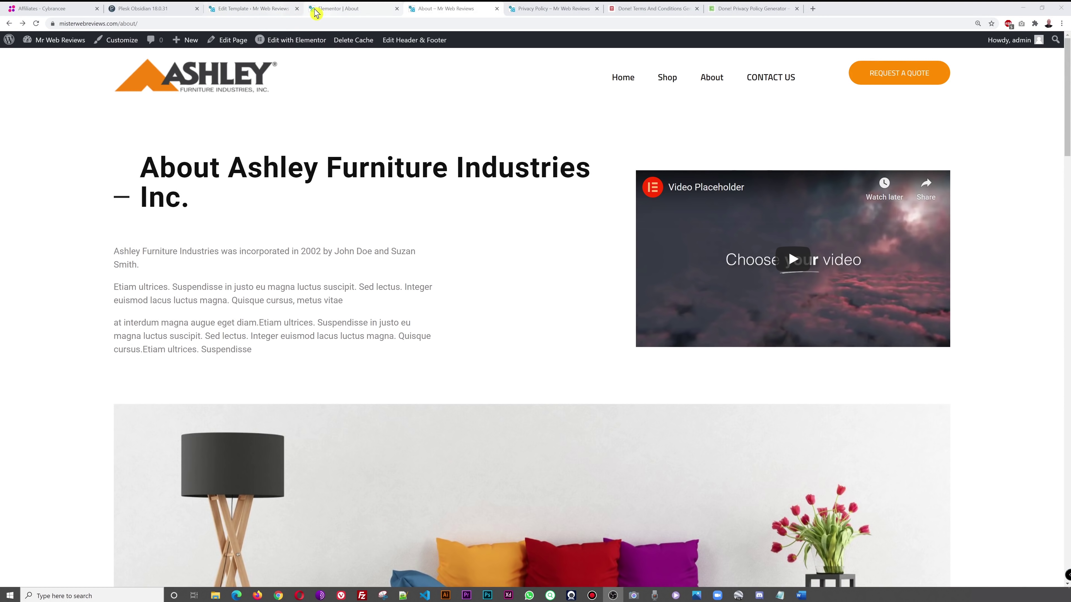
left_click(342, 8)
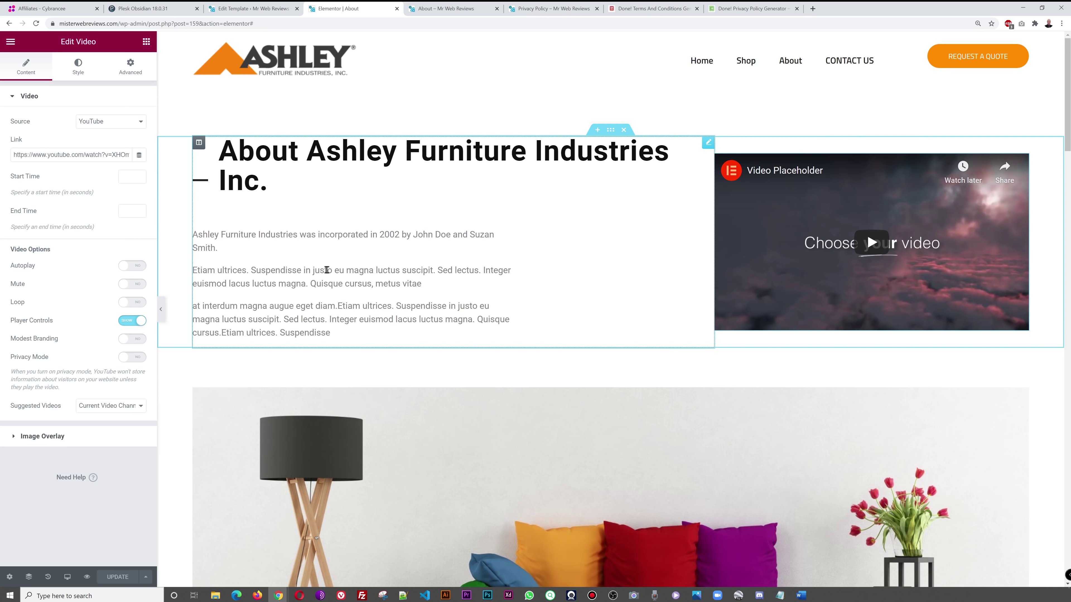
- Try the video's Autoplay and Play On Mobile switches, leaving both turned off
left_click(132, 268)
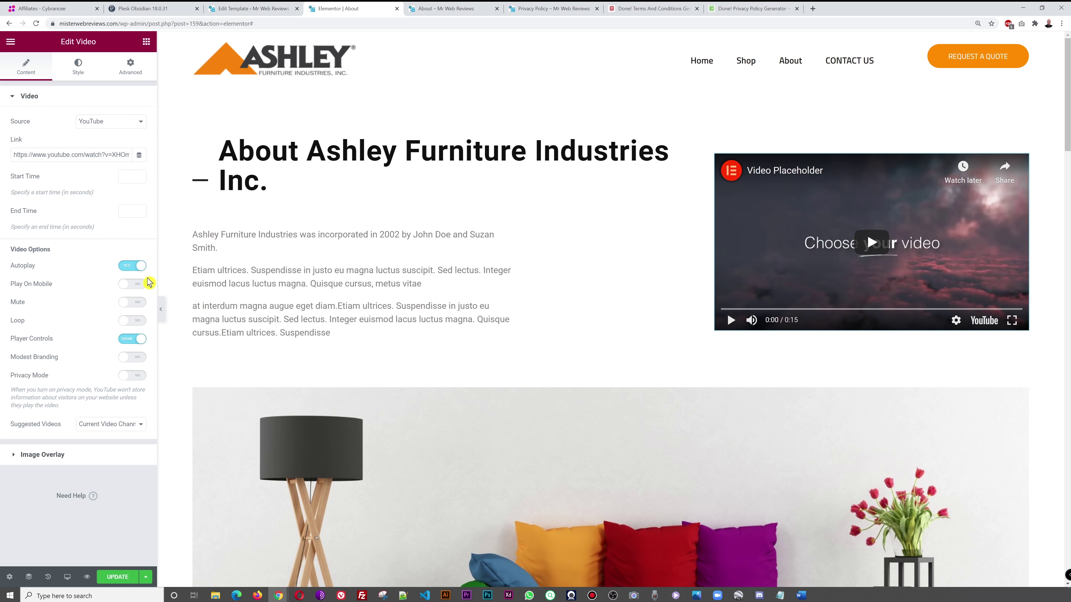
left_click(132, 266)
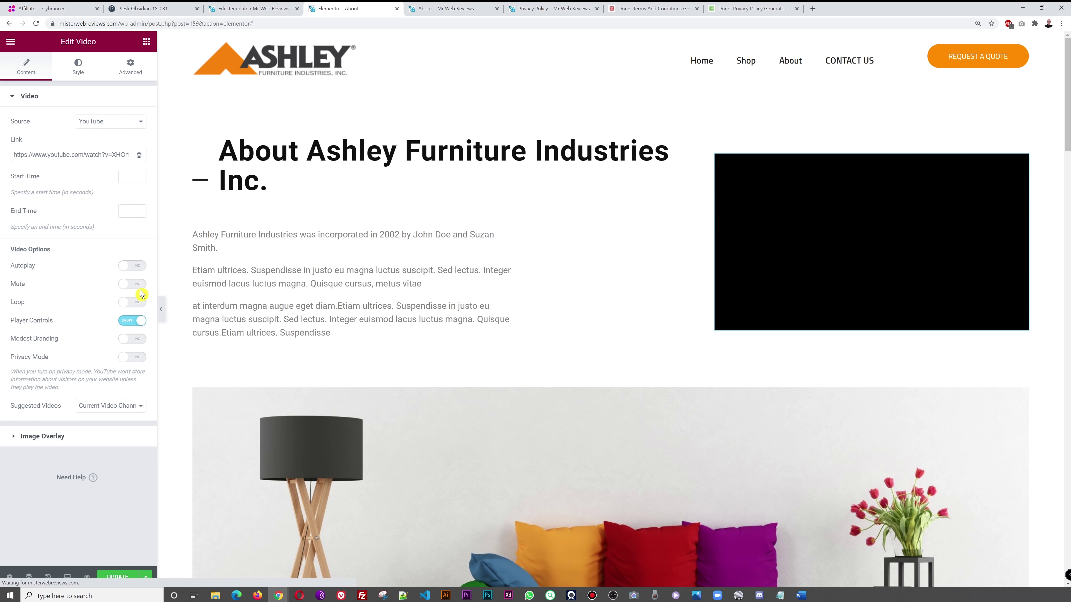
left_click(133, 266)
left_click(134, 290)
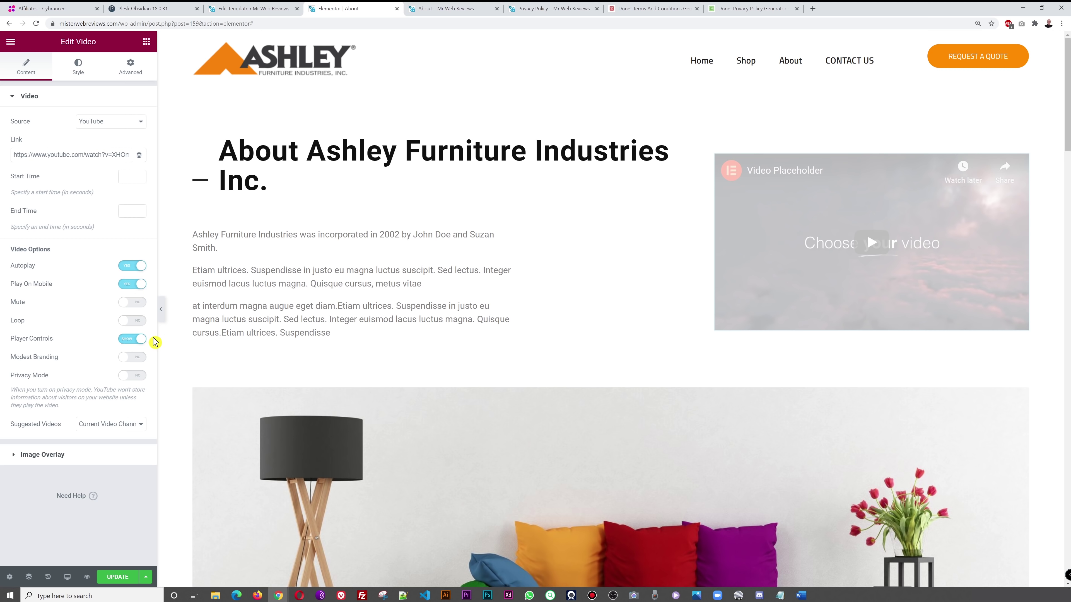
left_click(135, 288)
left_click(139, 267)
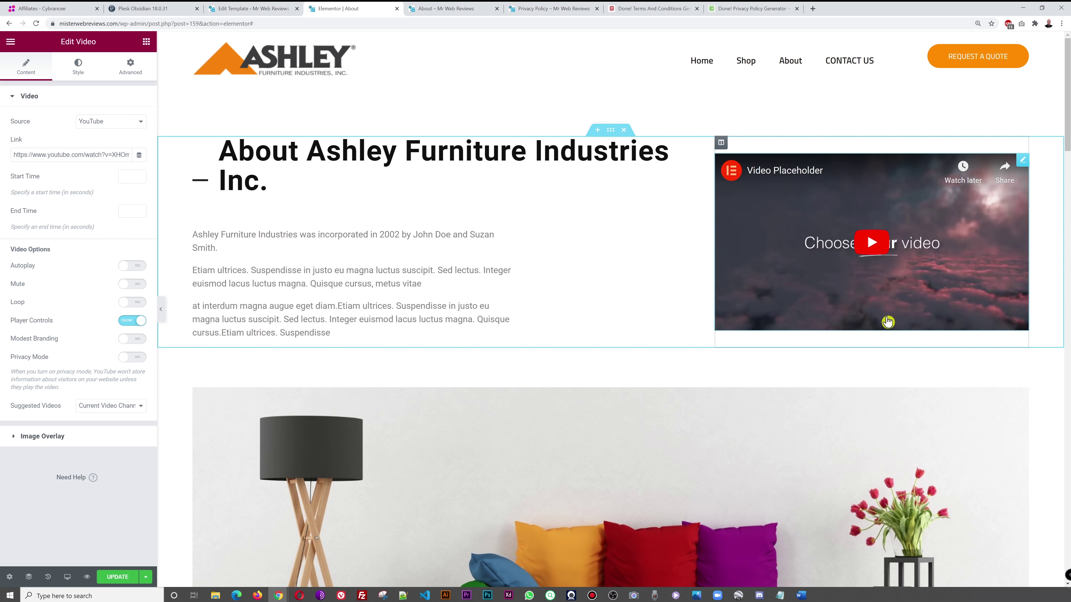
- Give the video an image overlay using the uploaded 1220.jpg, then view the live About page
left_click(60, 439)
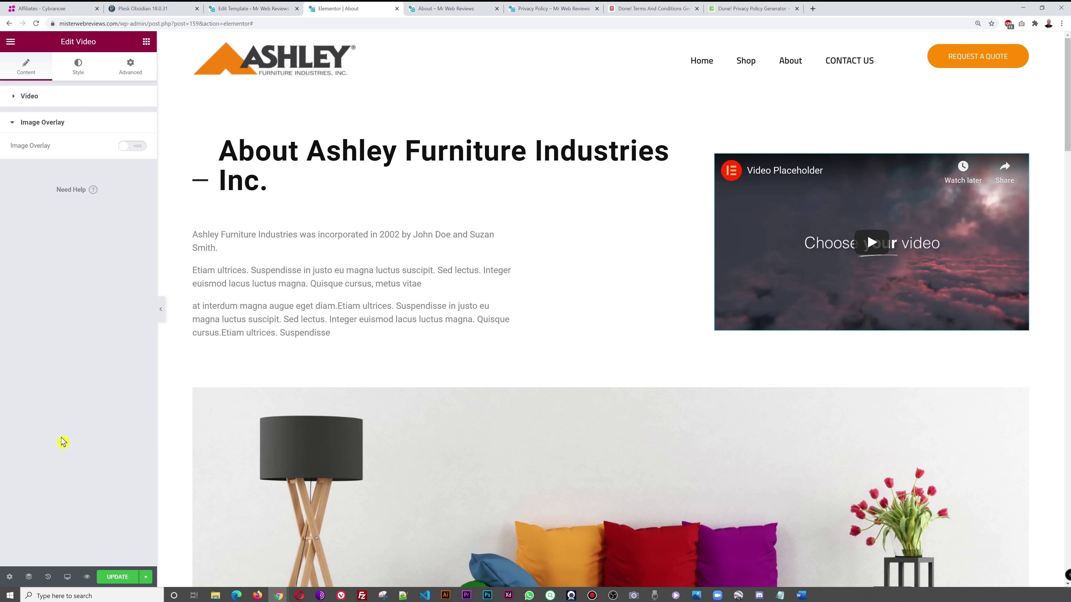
left_click(133, 146)
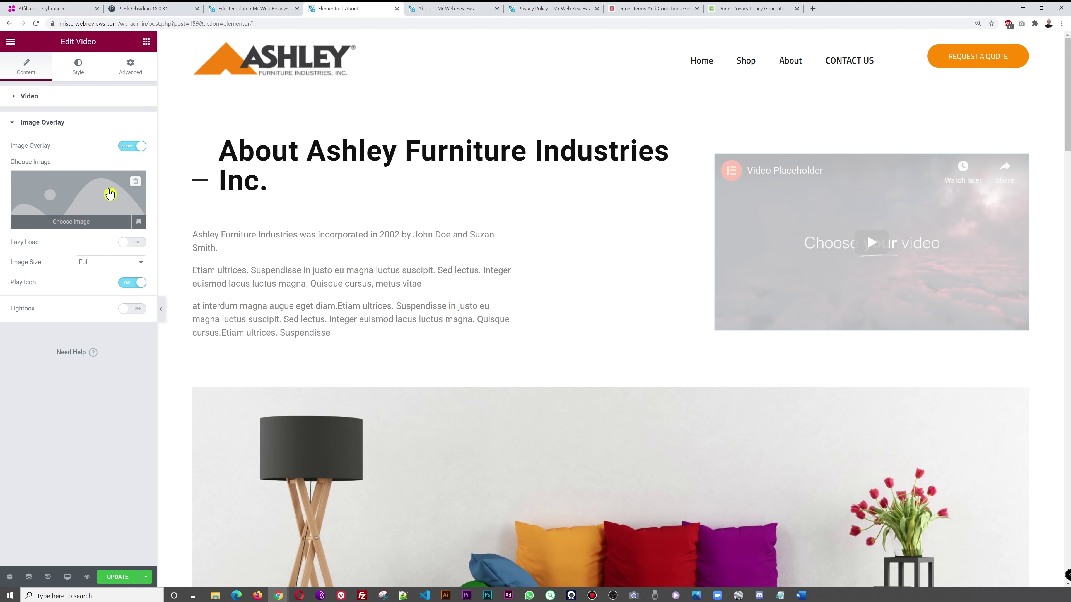
left_click(90, 193)
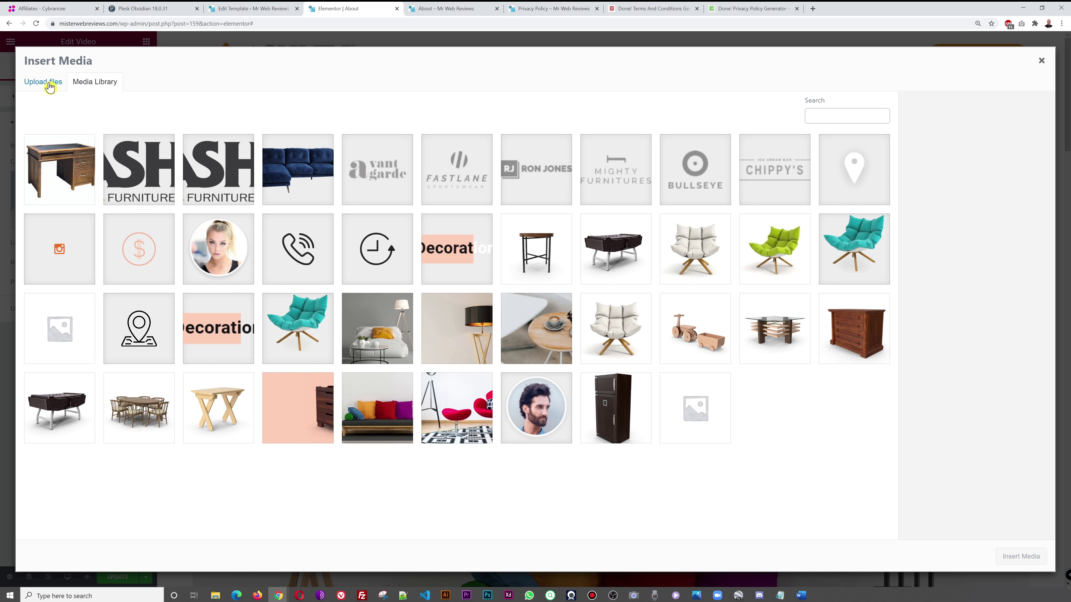
left_click(49, 86)
left_click(543, 278)
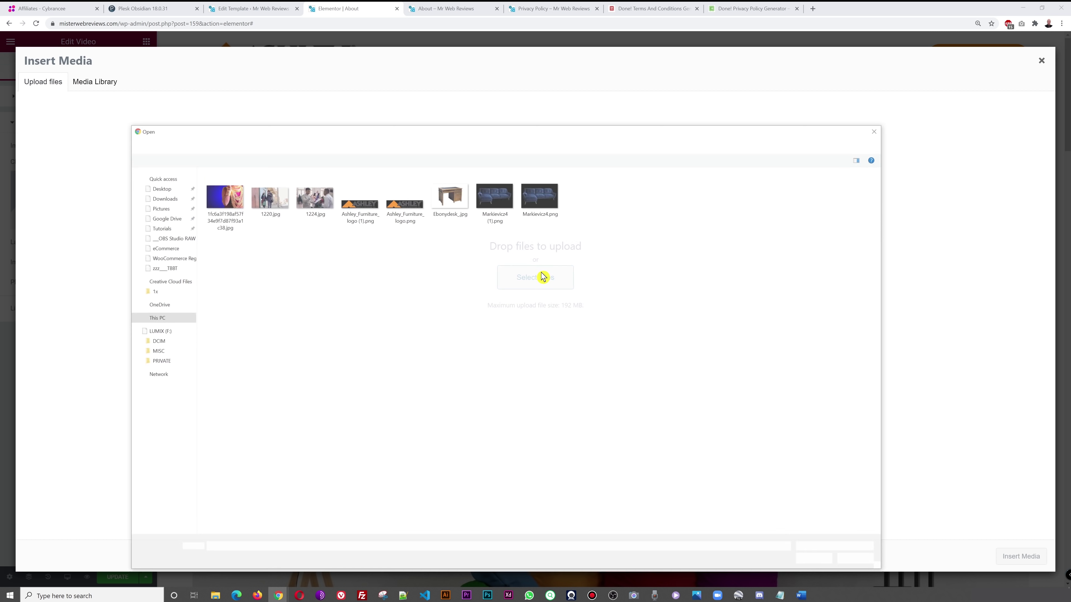
left_click(267, 205)
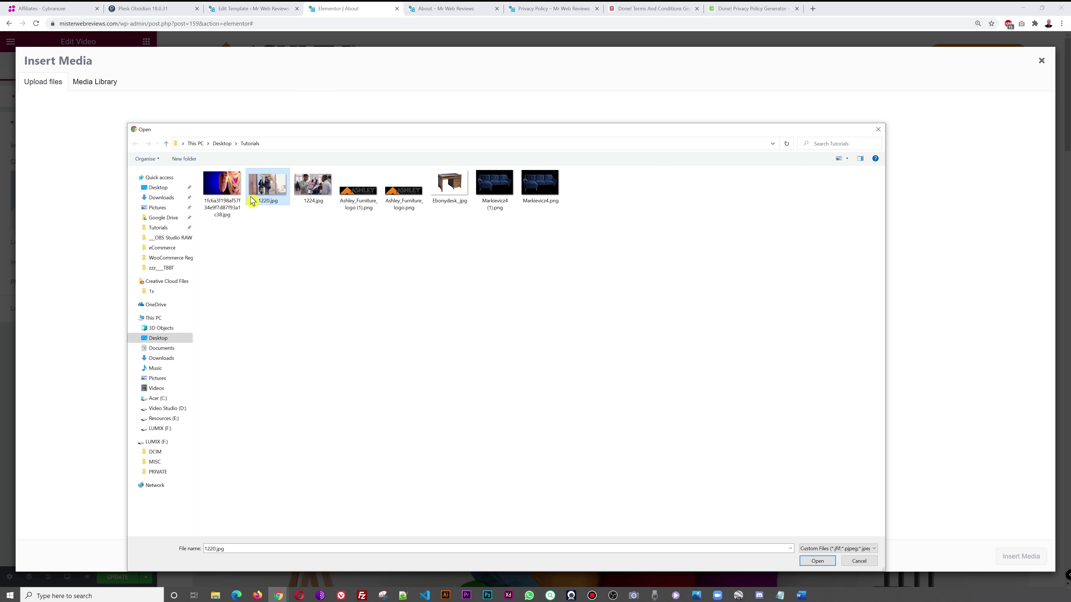
left_click(817, 561)
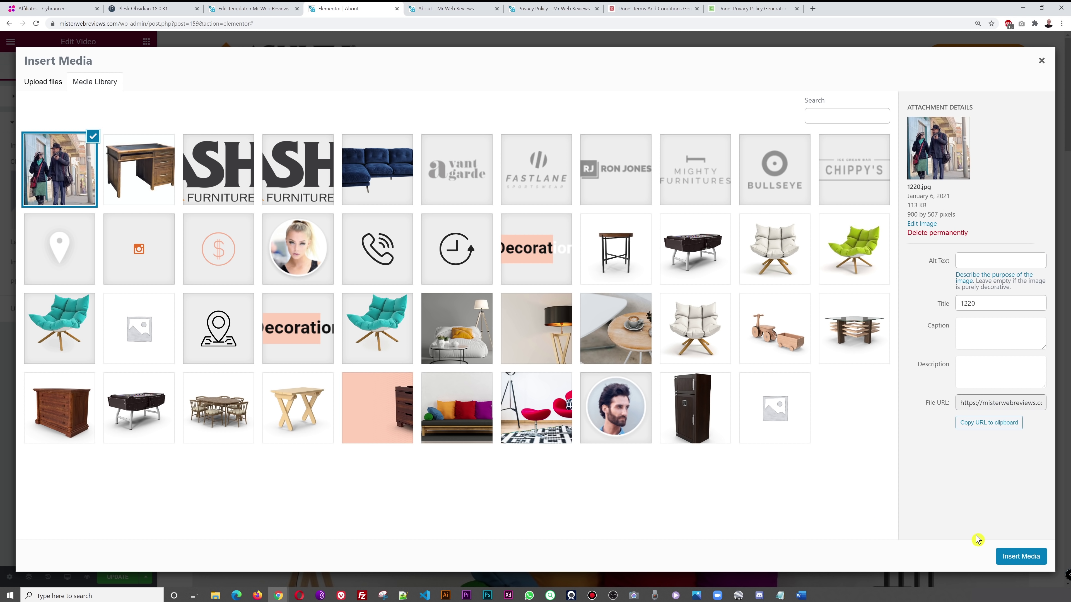
left_click(1015, 558)
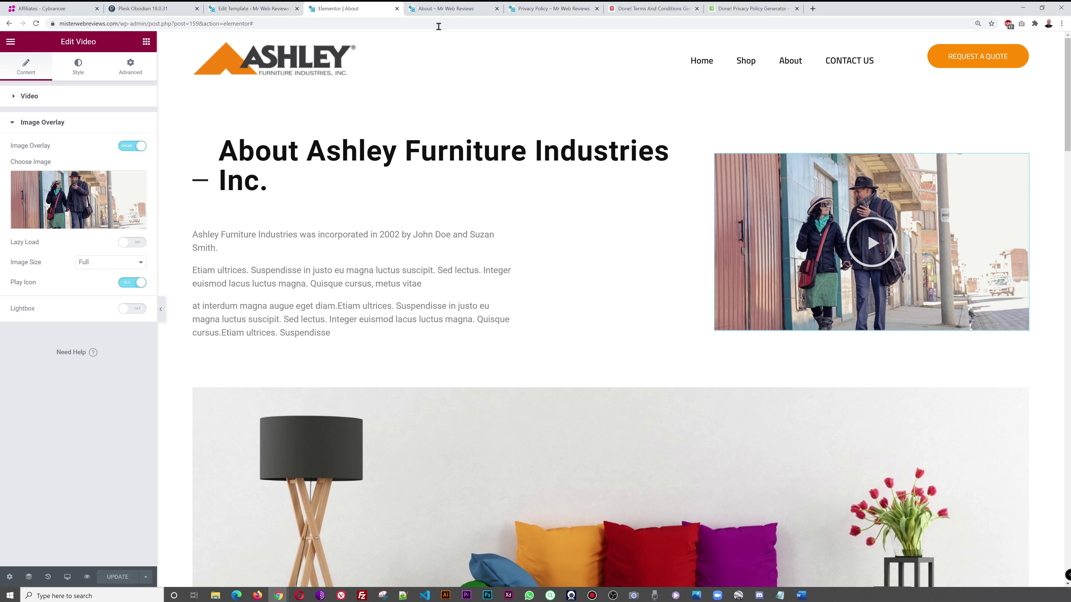
left_click(448, 14)
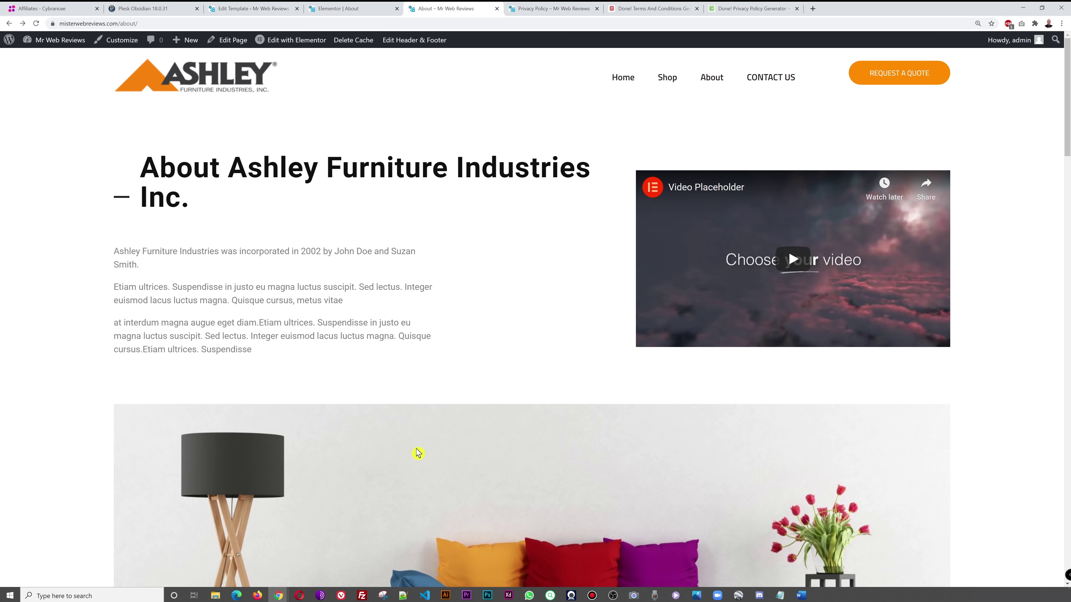
- Reload the live About page to check the video's couple-walking overlay, then return to Elementor
key("F5")
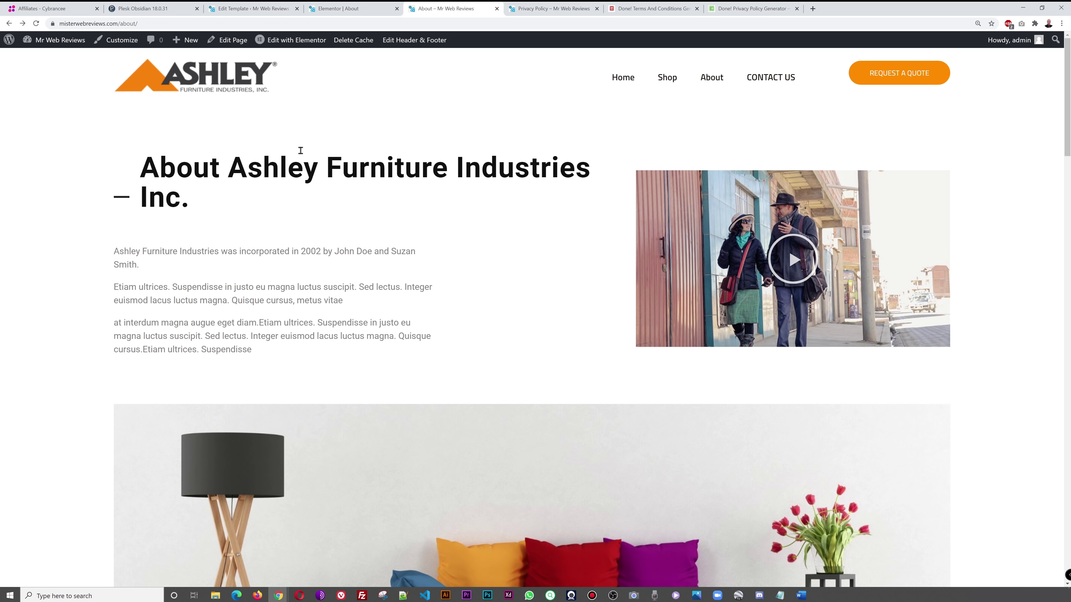
left_click(366, 7)
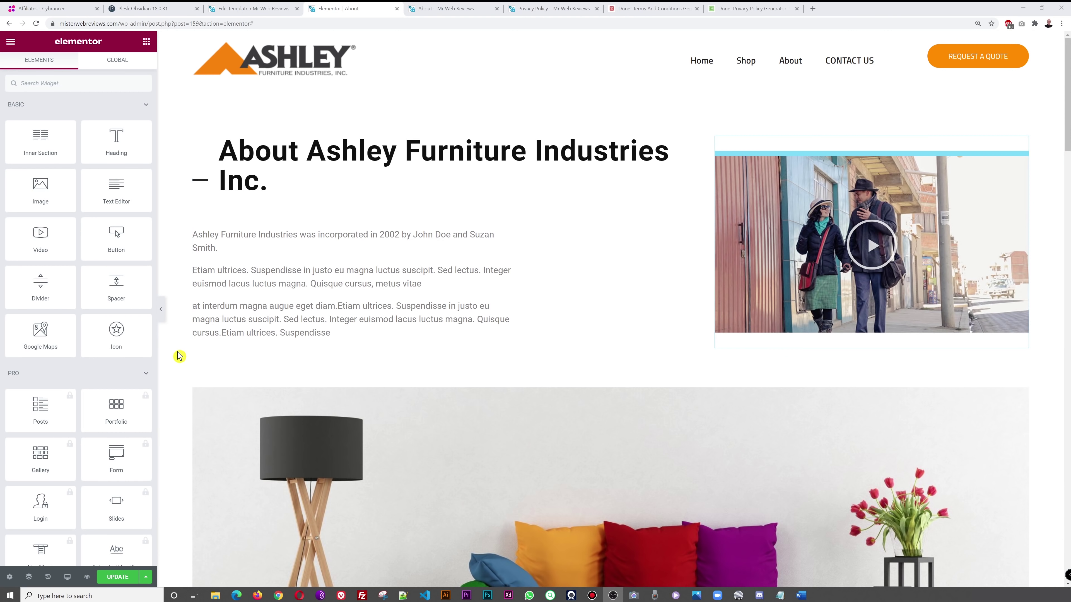
left_click_drag(40, 285, 386, 345)
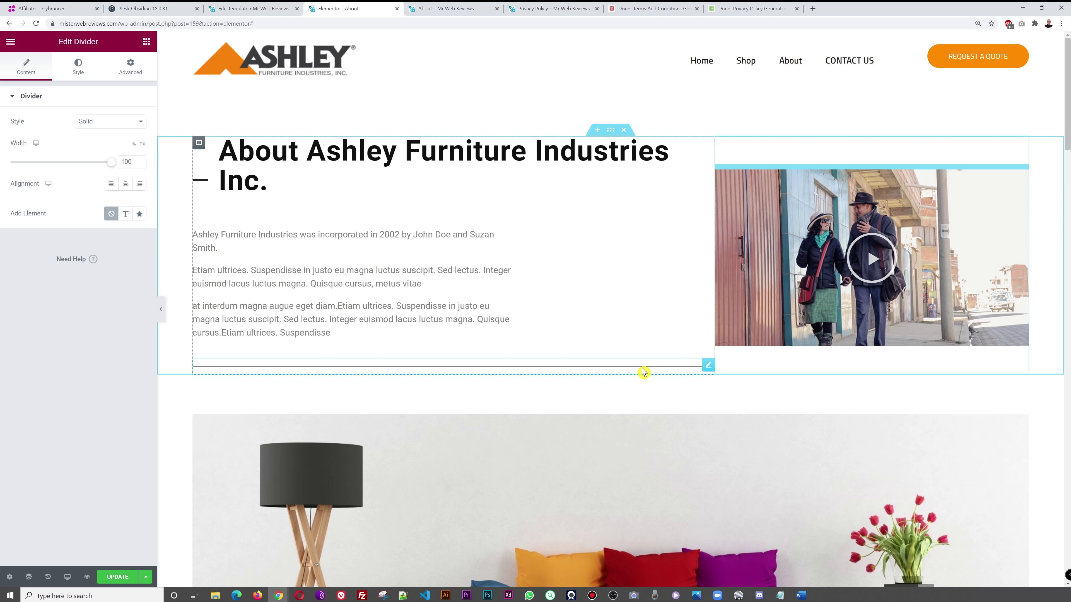
right_click(709, 377)
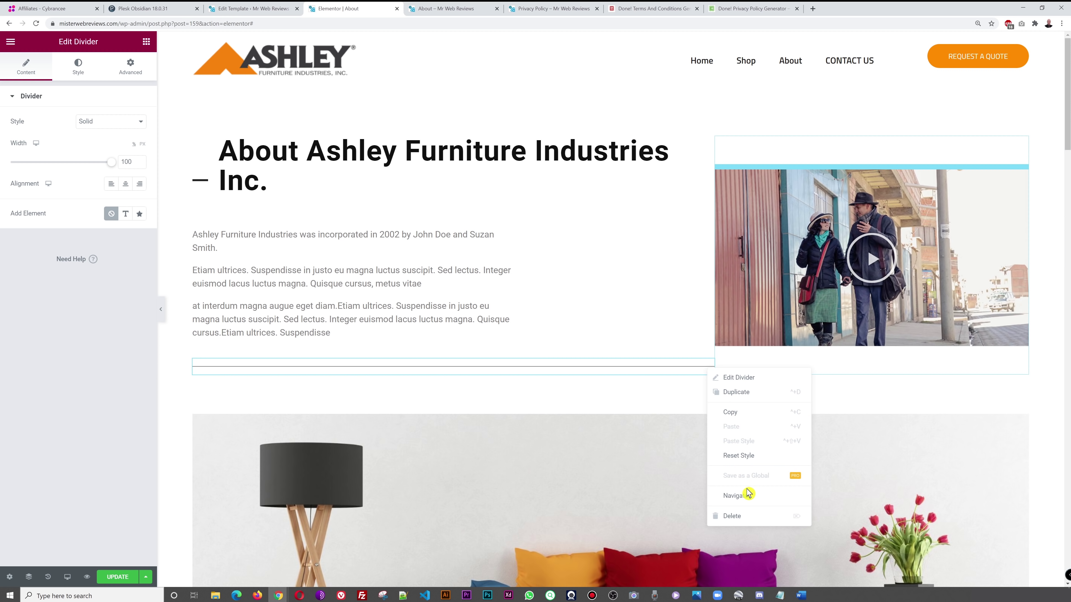
left_click(751, 517)
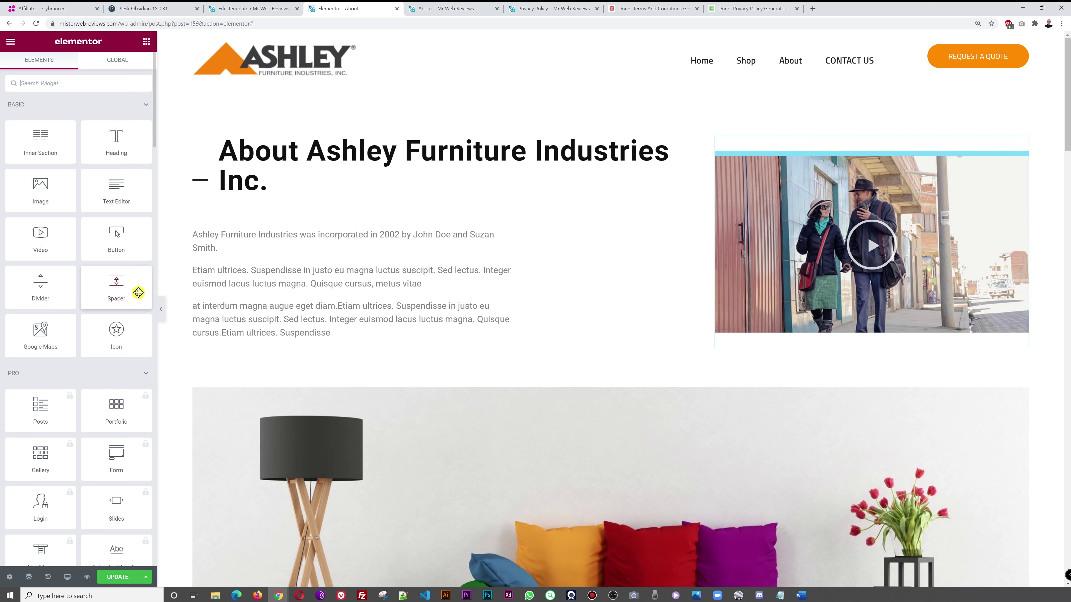
left_click_drag(135, 293, 455, 331)
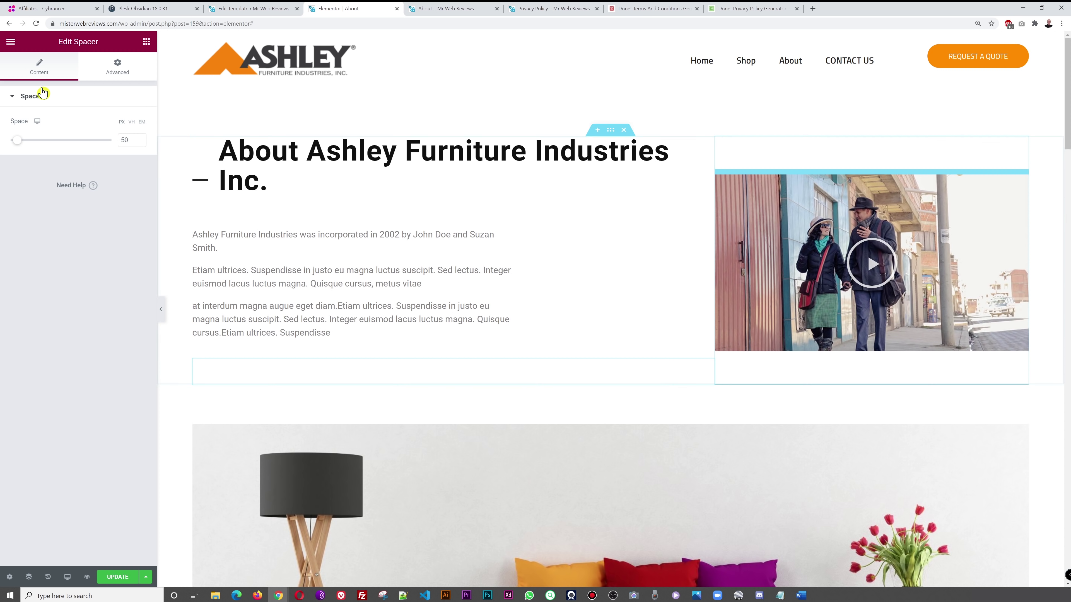
mouse_move(20, 144)
left_mouse_down()
mouse_move(48, 143)
mouse_move(25, 144)
left_mouse_up()
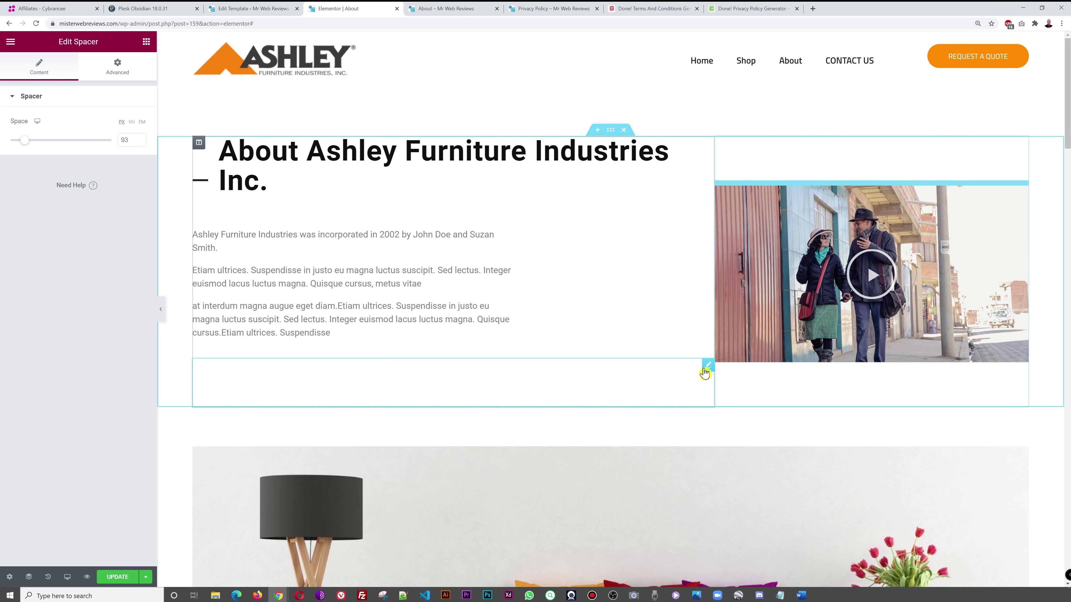
right_click(706, 371)
left_click(754, 512)
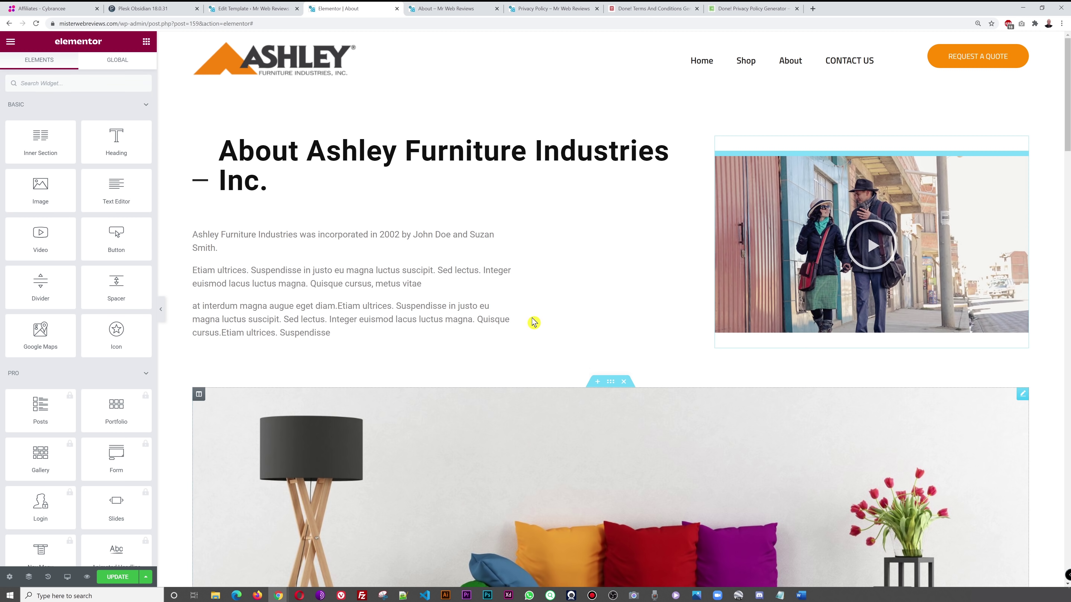
- Add an icon widget above the Free Shiping box and set it to the Truck icon
scroll(63, 337, "down", 4)
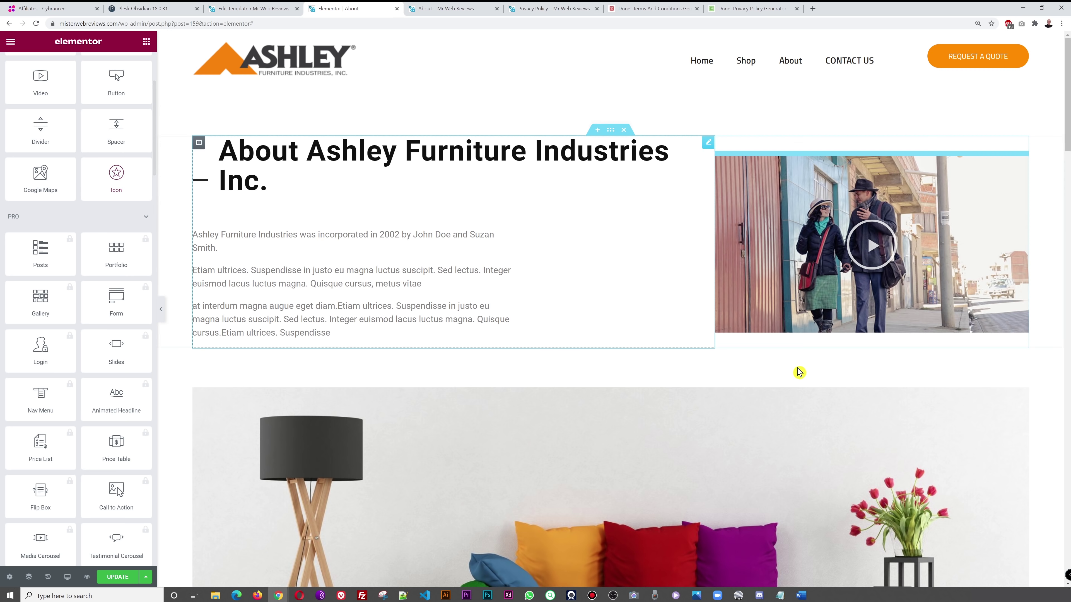
scroll(772, 373, "down", 15)
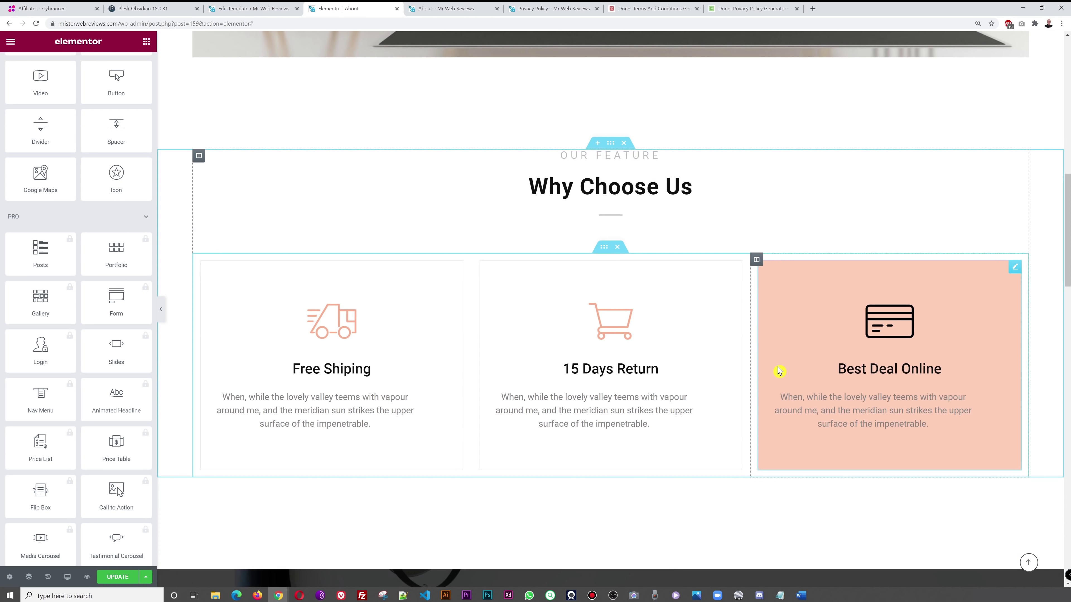
left_click_drag(135, 186, 343, 280)
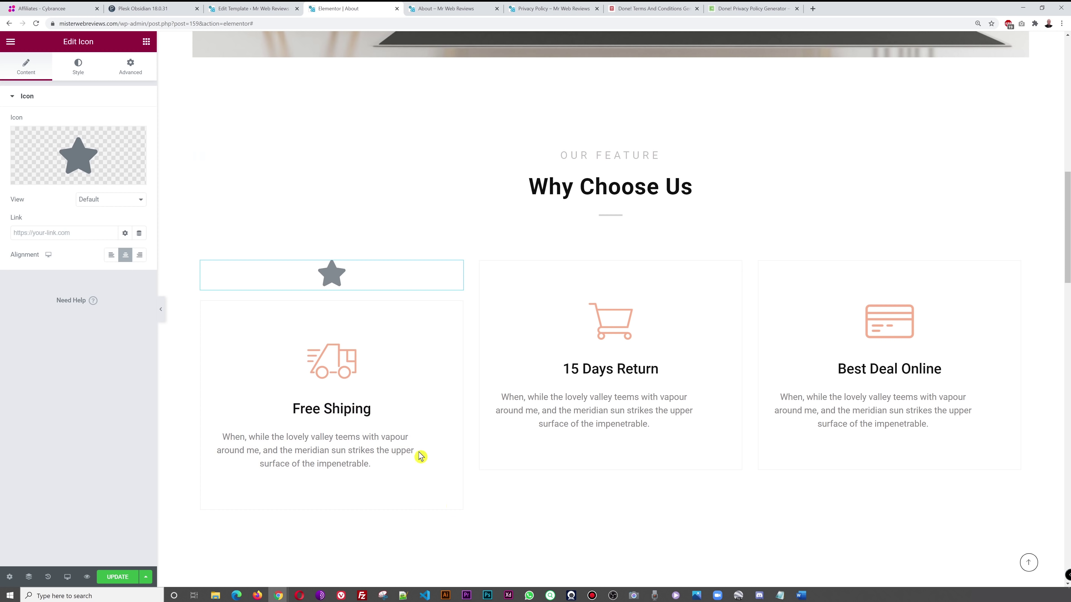
left_click(90, 154)
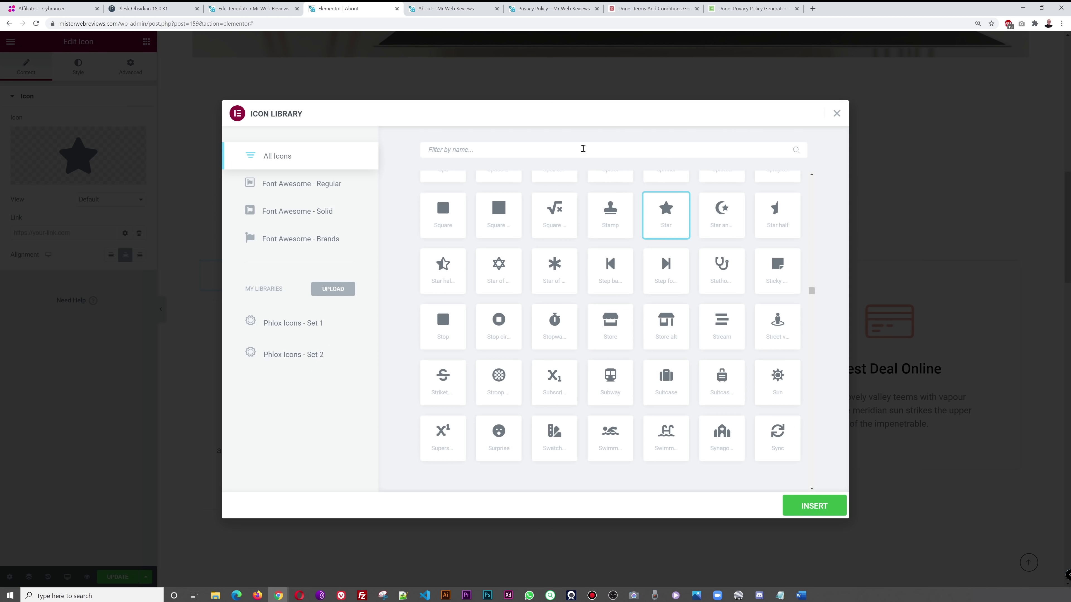
type("truck")
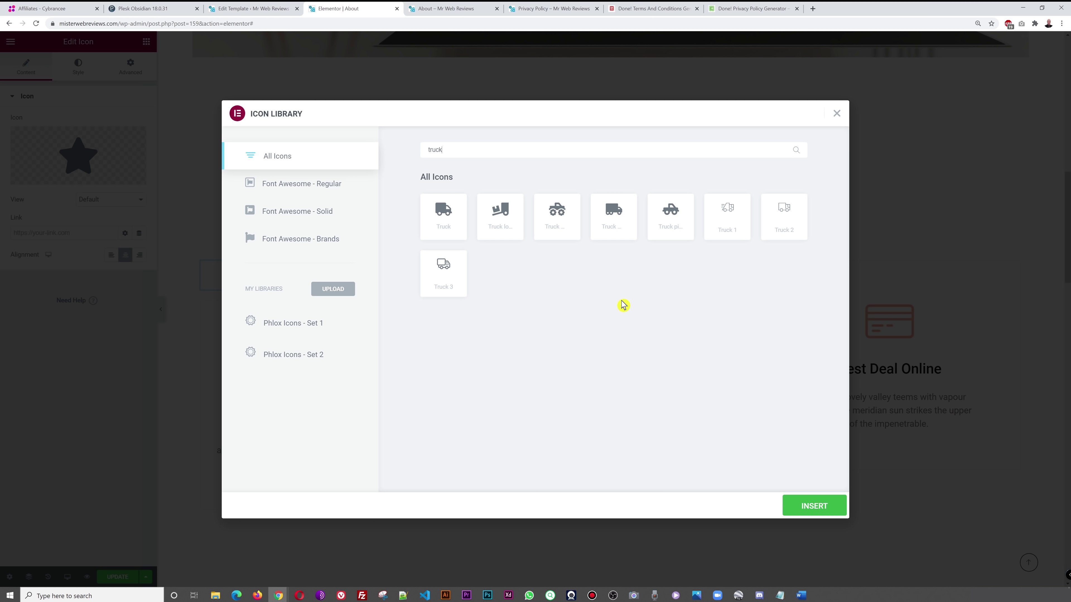
left_click(436, 222)
left_click(820, 506)
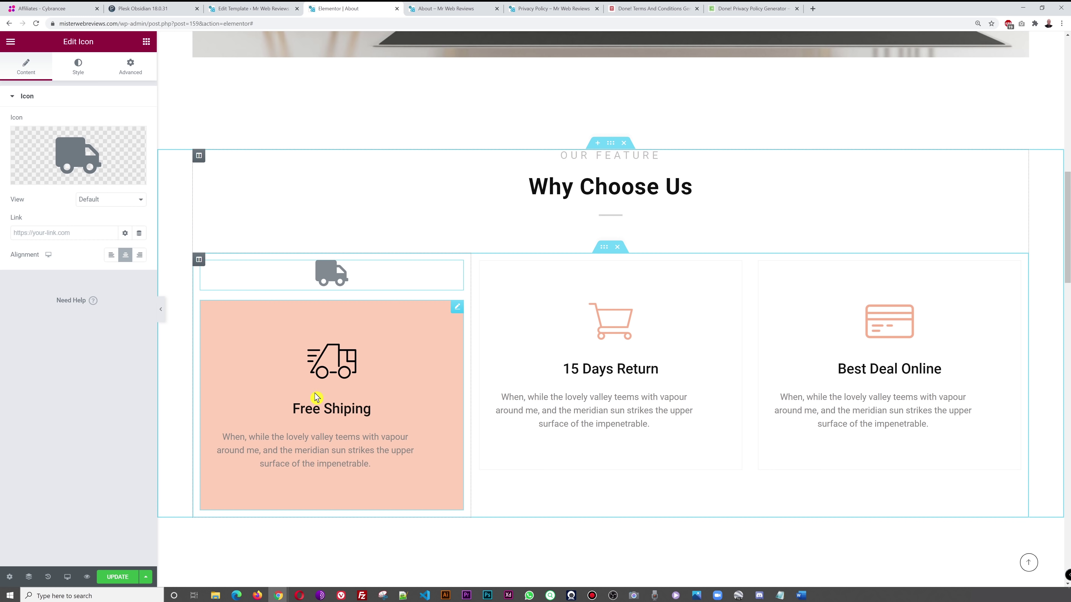
- Delete the truck icon widget again
right_click(455, 269)
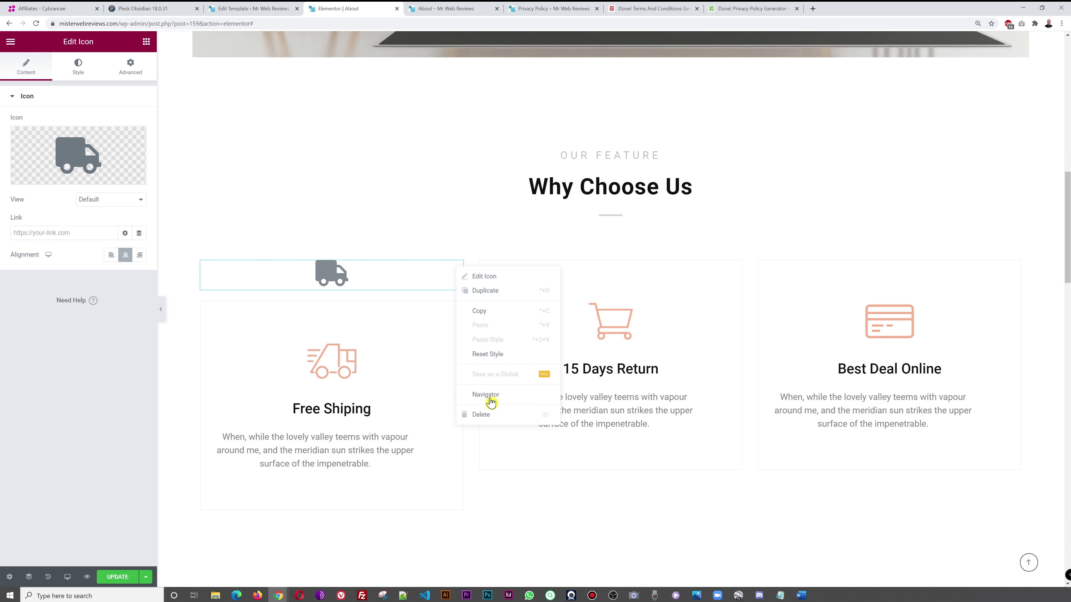
left_click(494, 415)
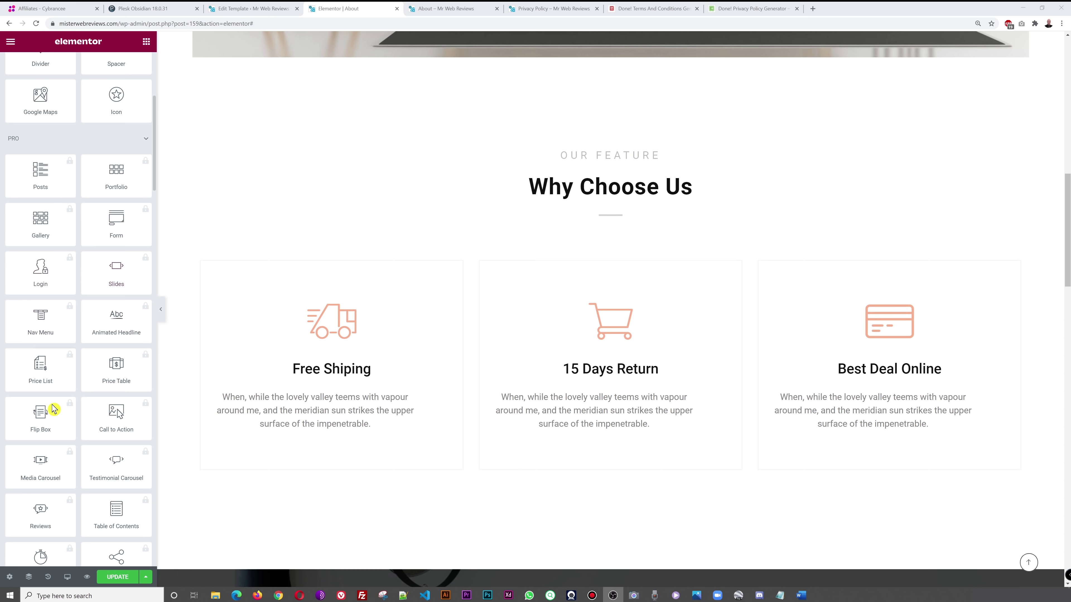
scroll(63, 451, "down", 2)
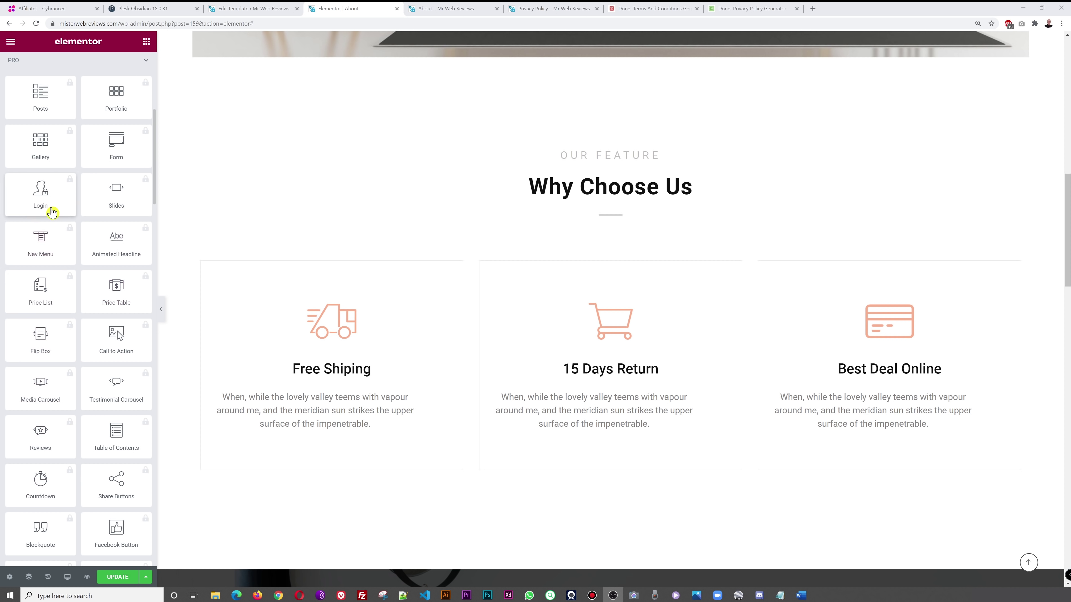
scroll(112, 408, "down", 6)
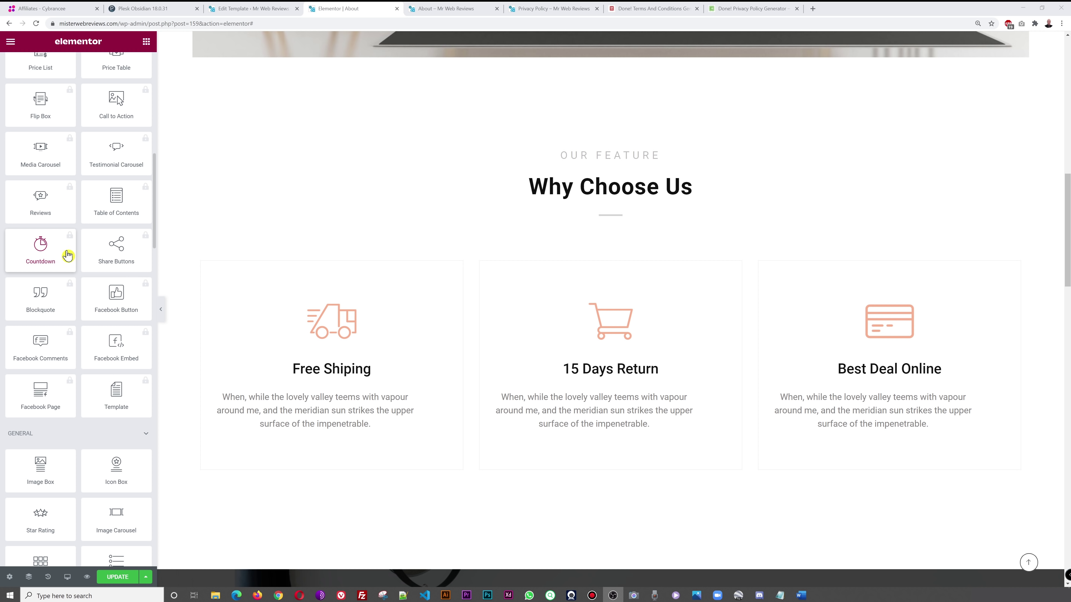
scroll(56, 289, "down", 5)
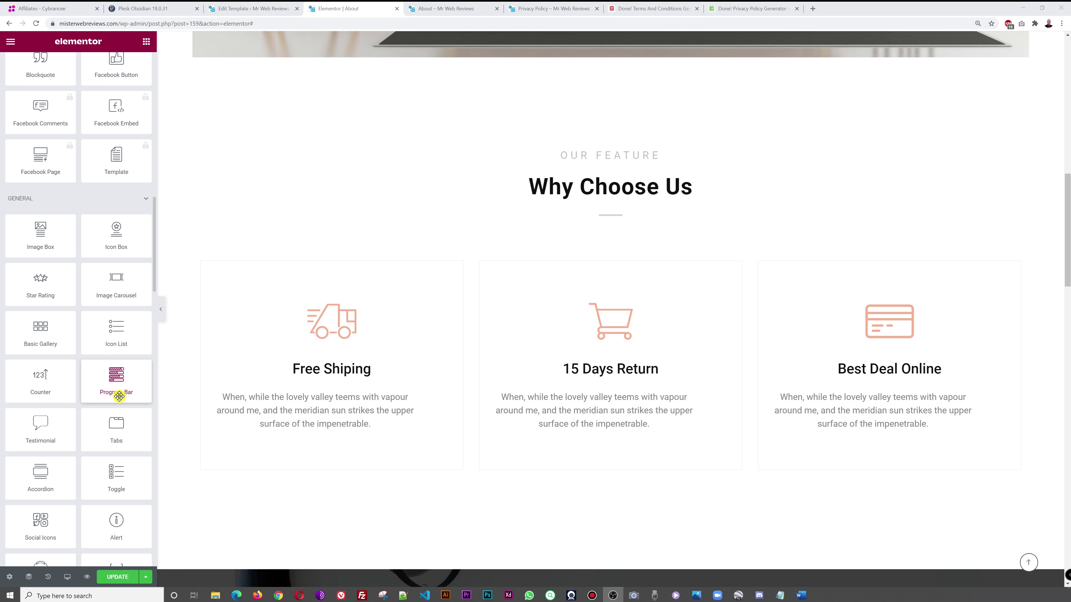
scroll(118, 395, "down", 2)
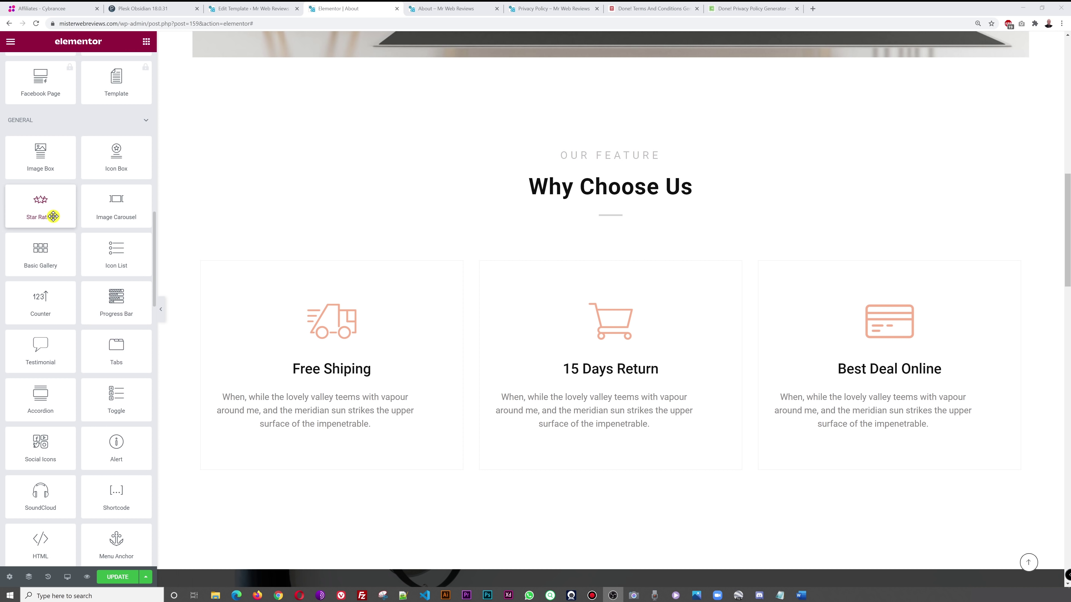
left_click_drag(52, 215, 364, 278)
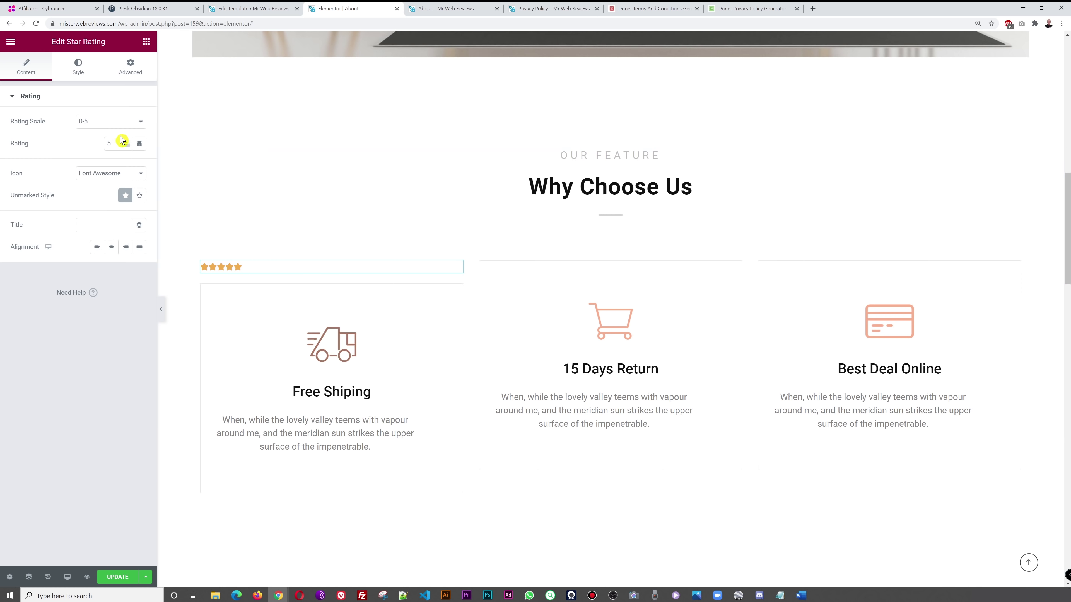
left_click(140, 197)
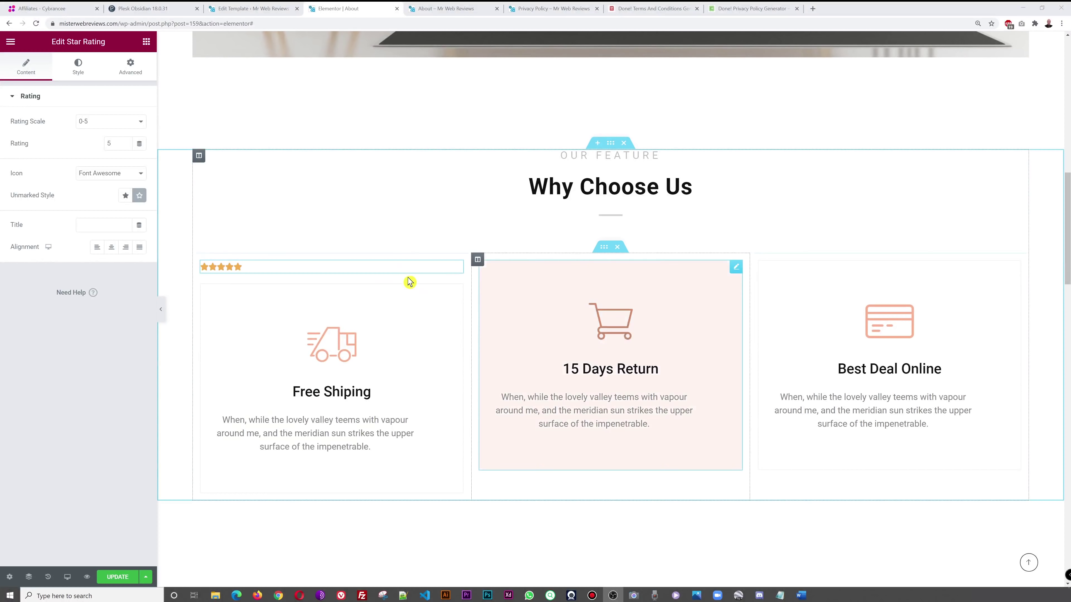
left_click(127, 146)
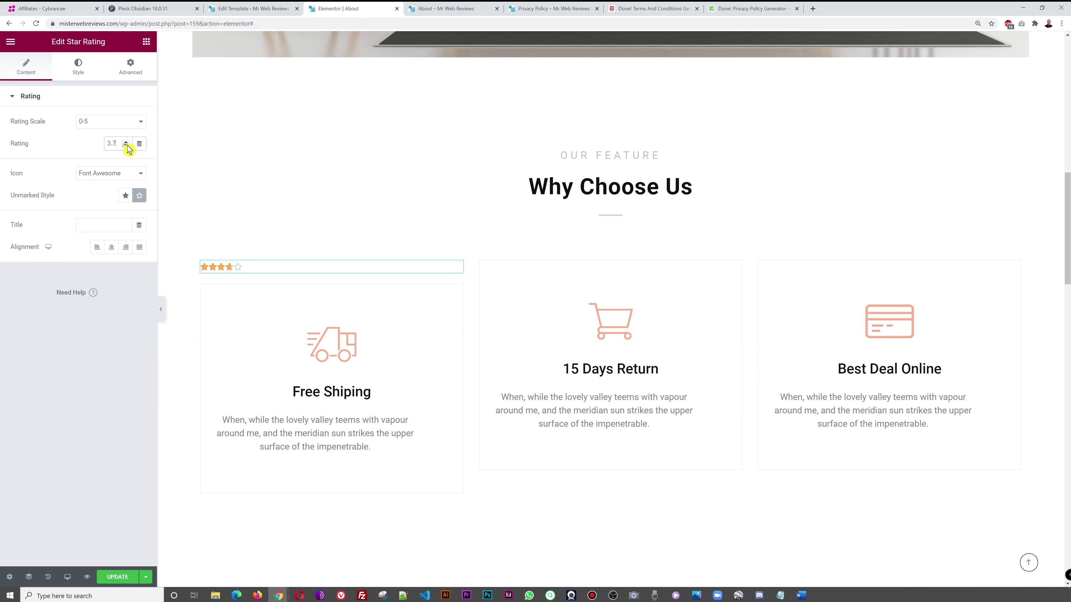
left_click(127, 146)
left_click(146, 42)
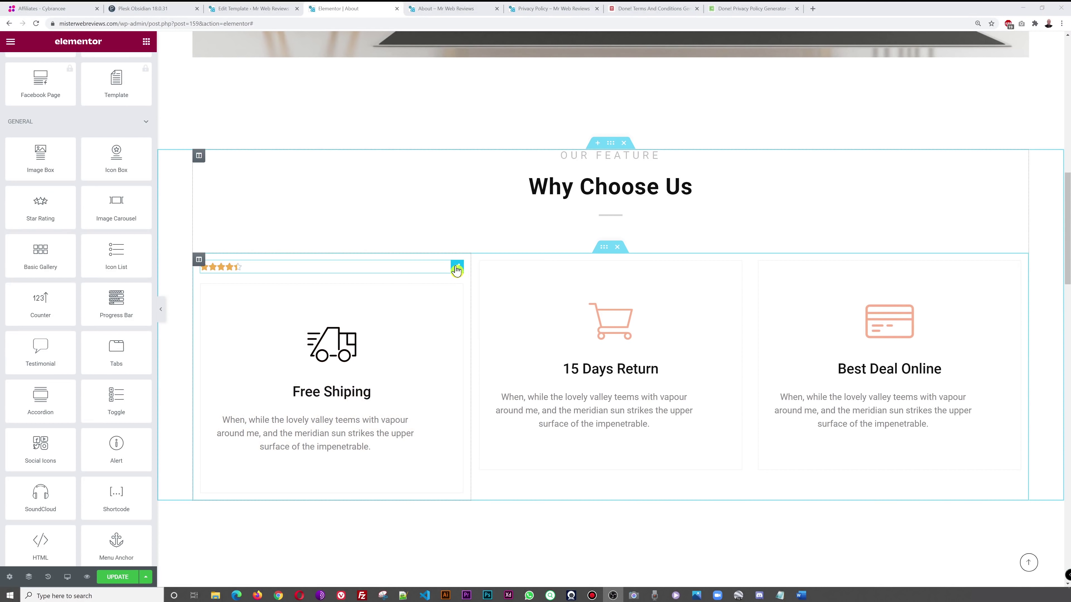
right_click(463, 272)
left_click(502, 414)
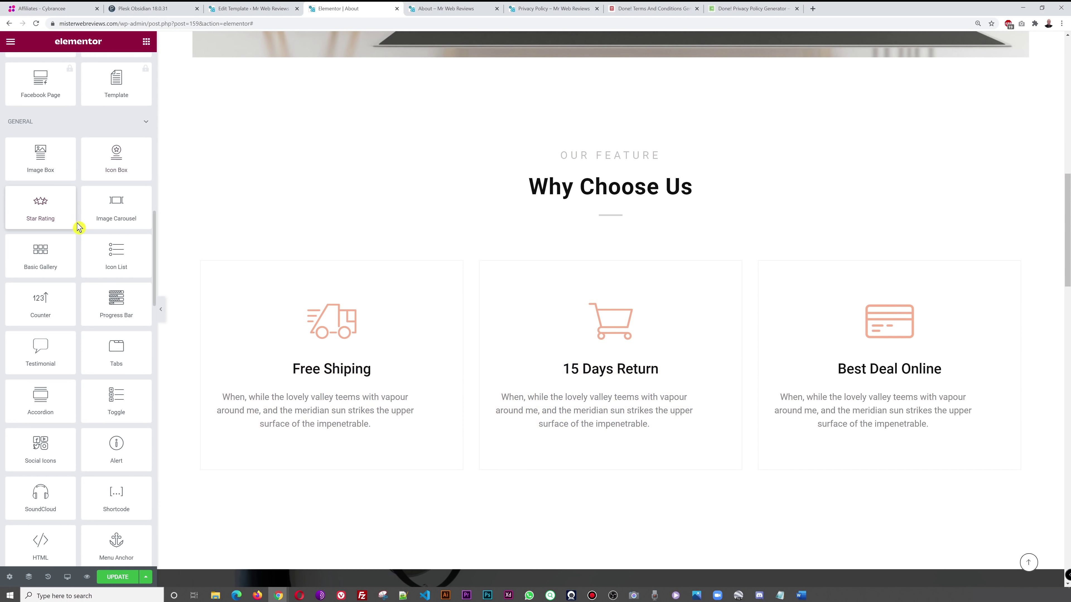
left_click_drag(47, 170, 357, 288)
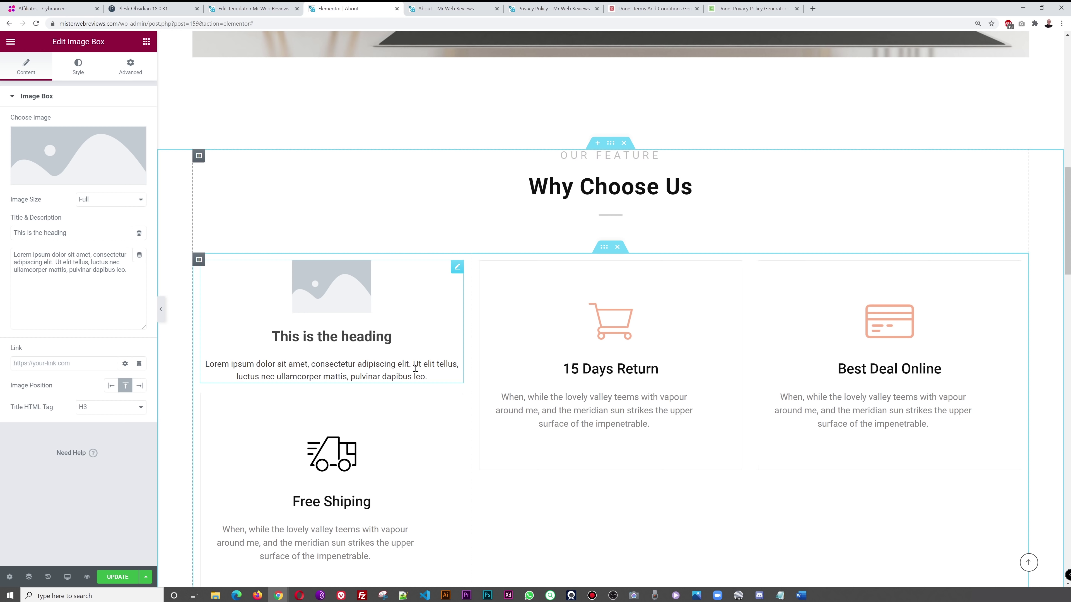
left_click(77, 160)
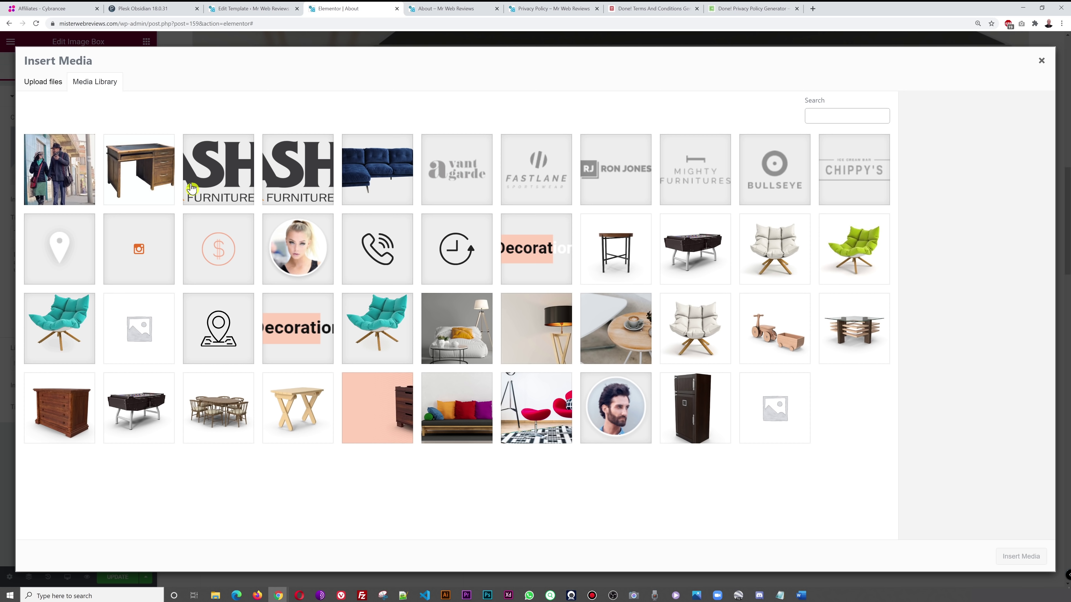
left_click(693, 253)
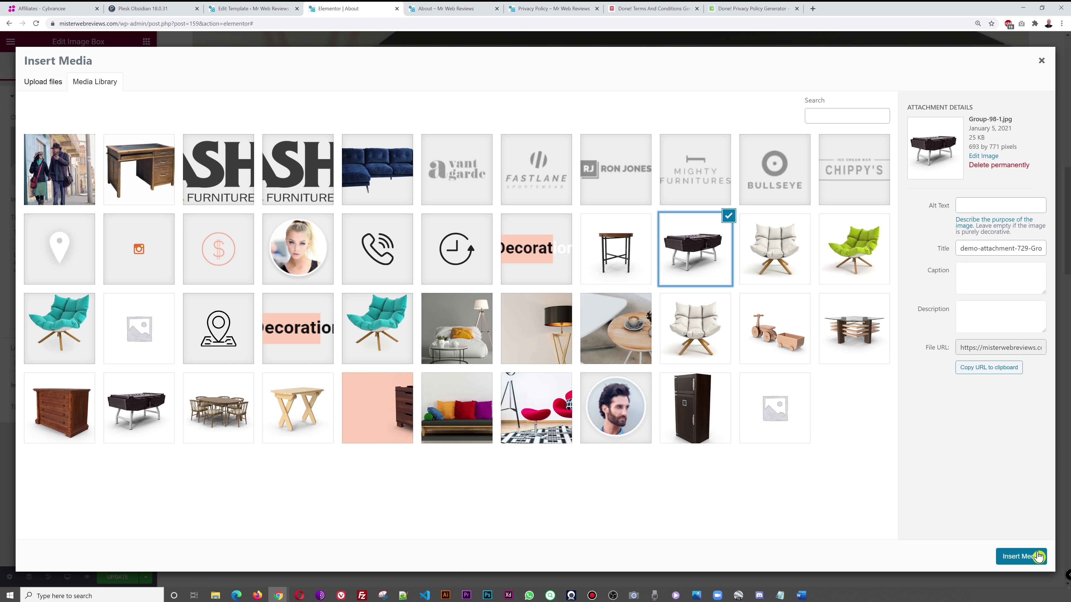
left_click(765, 268)
left_click(765, 268)
left_click(1020, 556)
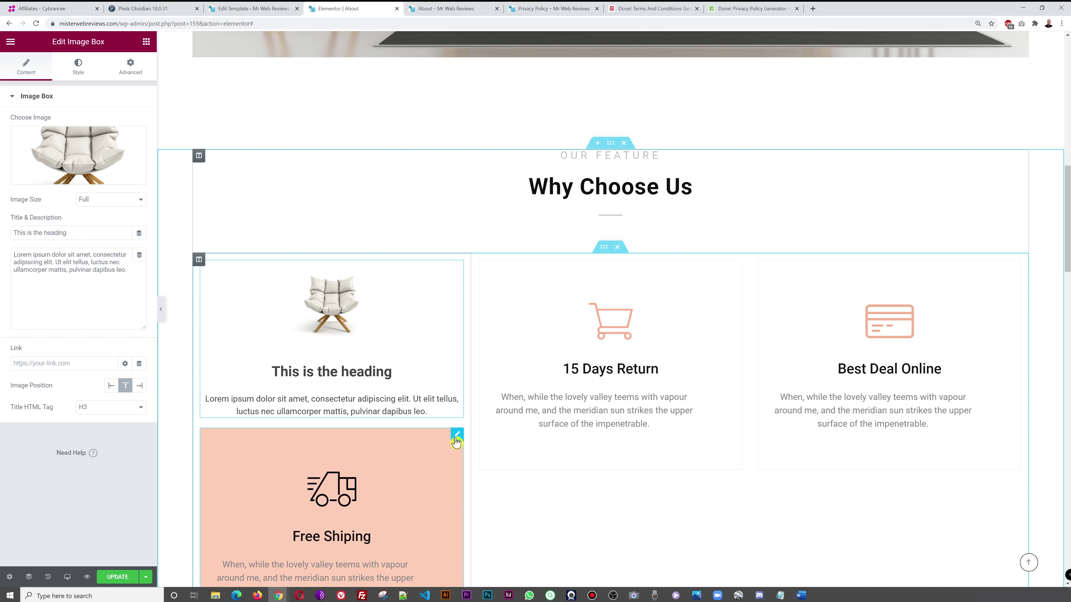
right_click(455, 432)
left_click(501, 578)
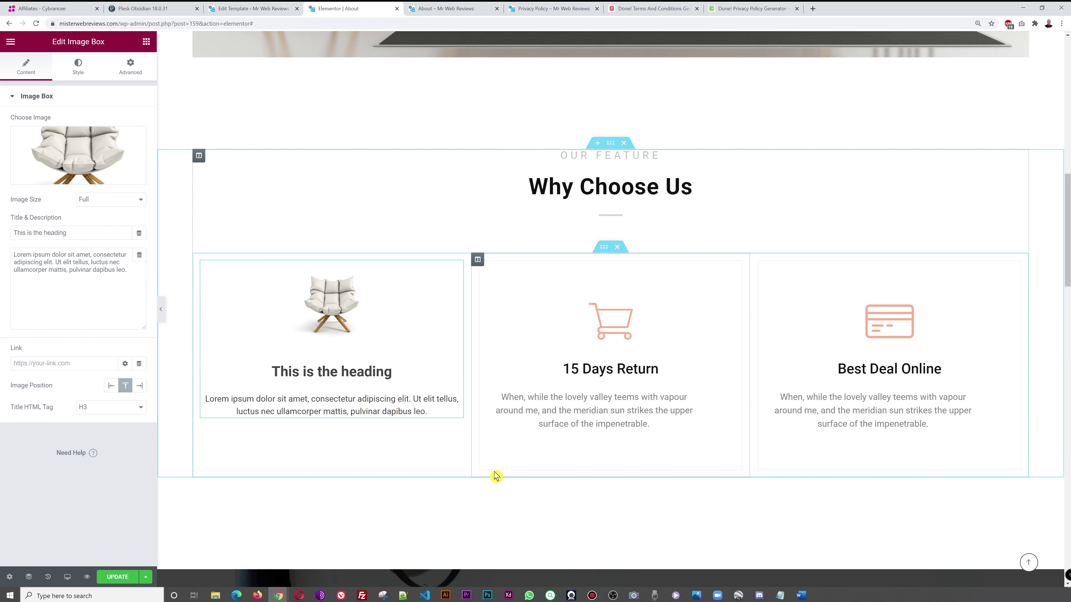
left_click_drag(83, 233, 2, 233)
type("0")
key("BackSpace")
type("Special Offer")
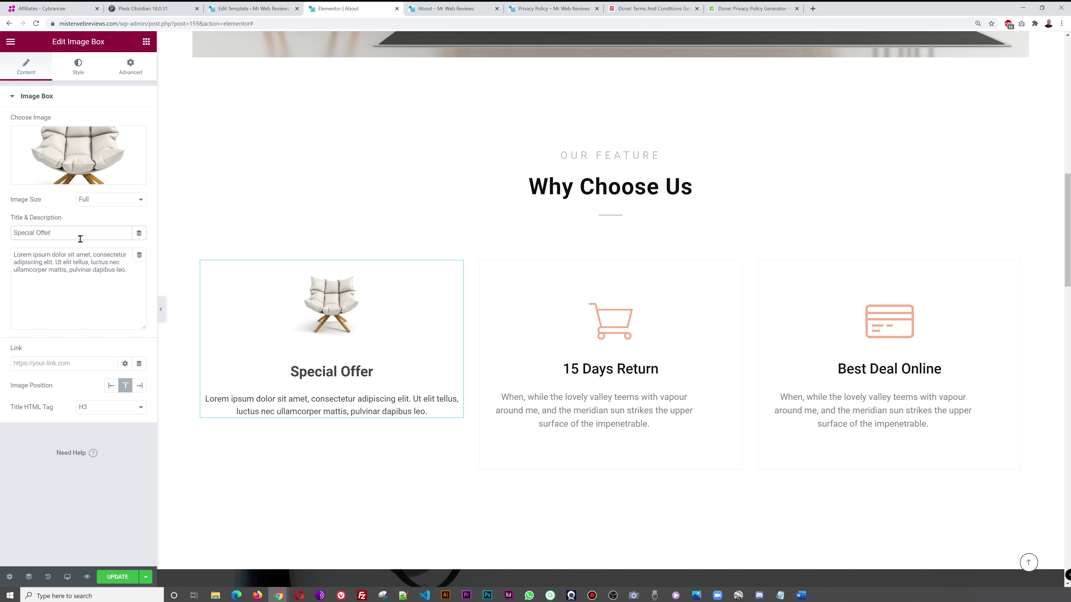
left_click_drag(131, 274, 17, 266)
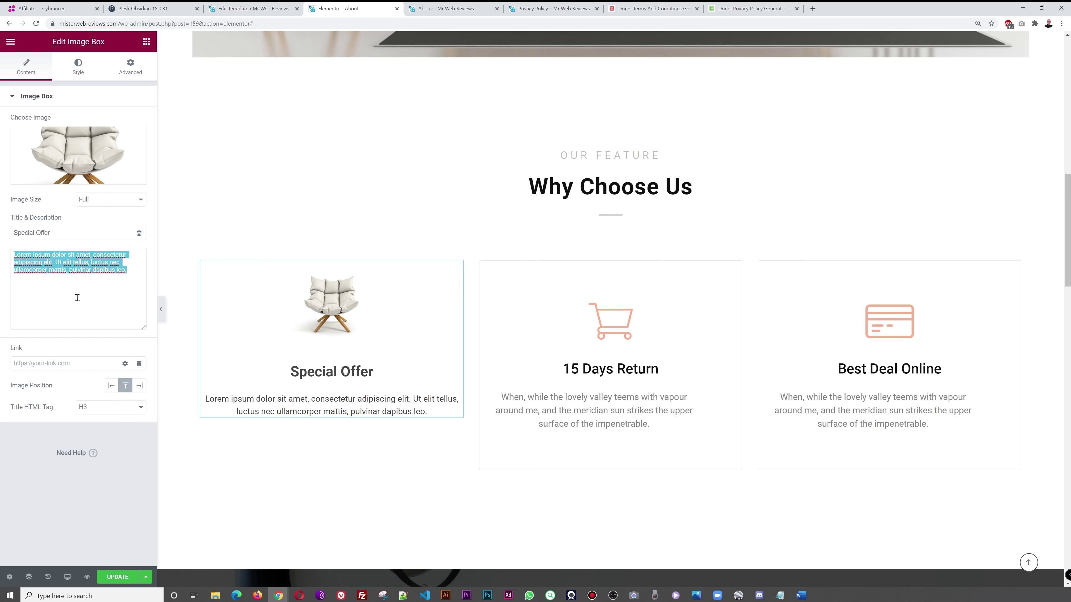
left_click(90, 524)
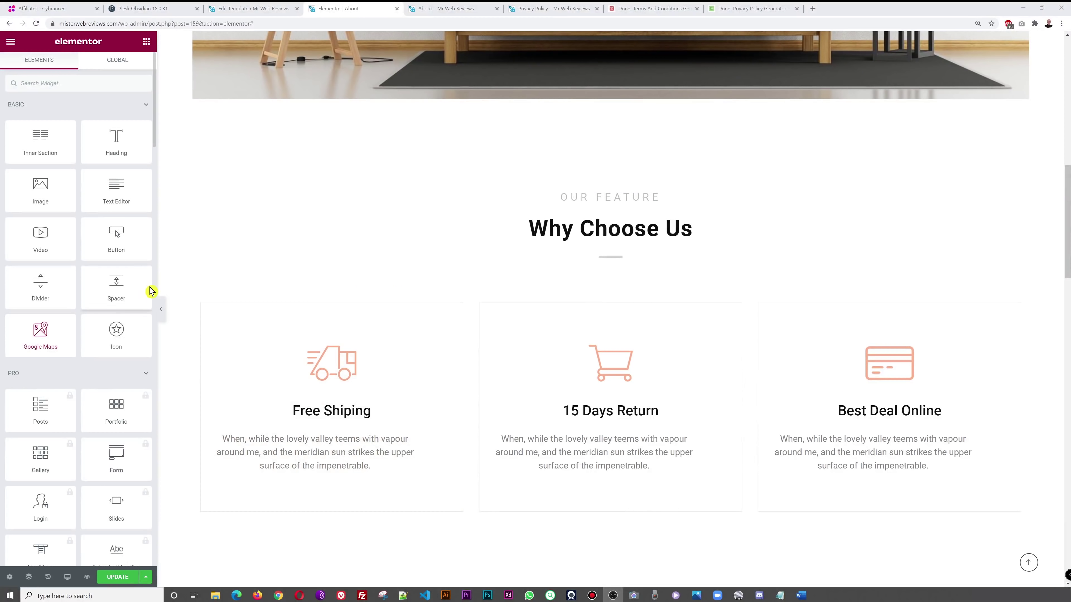
- Add a Recent Products grid to the empty section
scroll(112, 303, "down", 20)
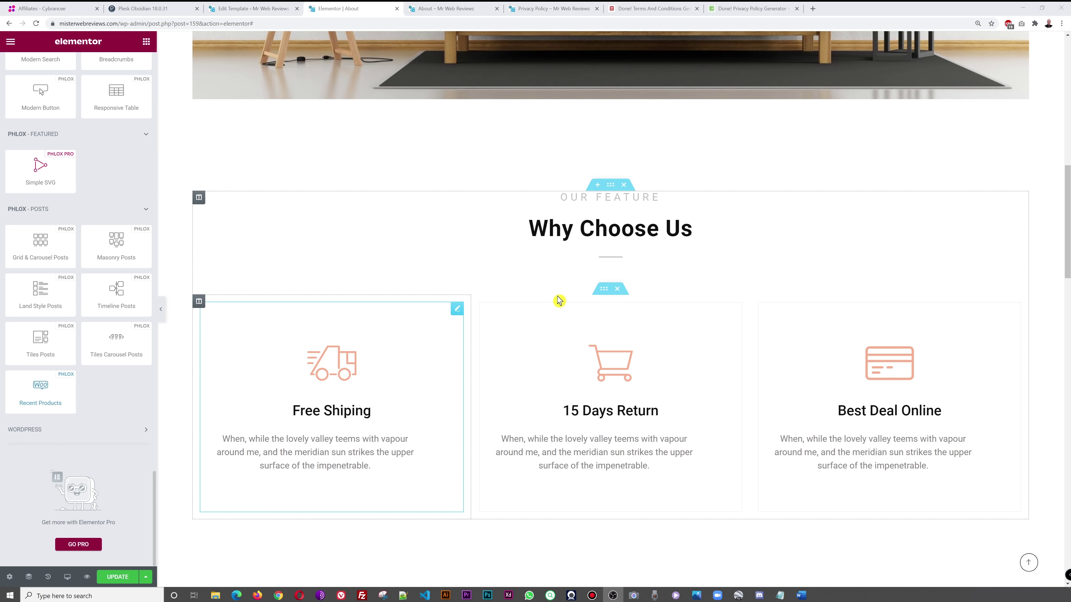
scroll(559, 300, "down", 15)
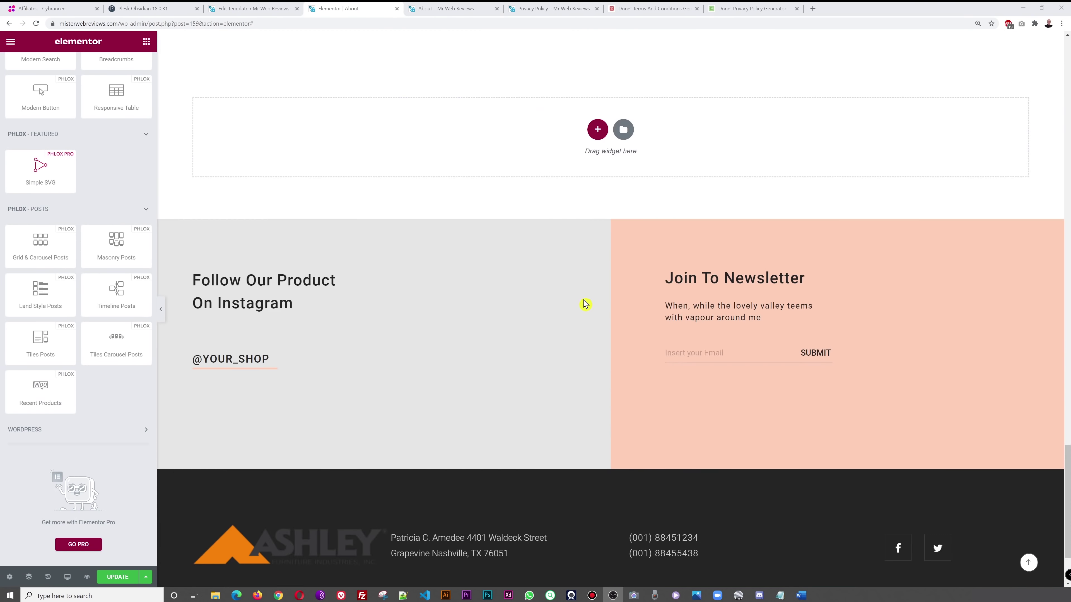
scroll(585, 304, "up", 6)
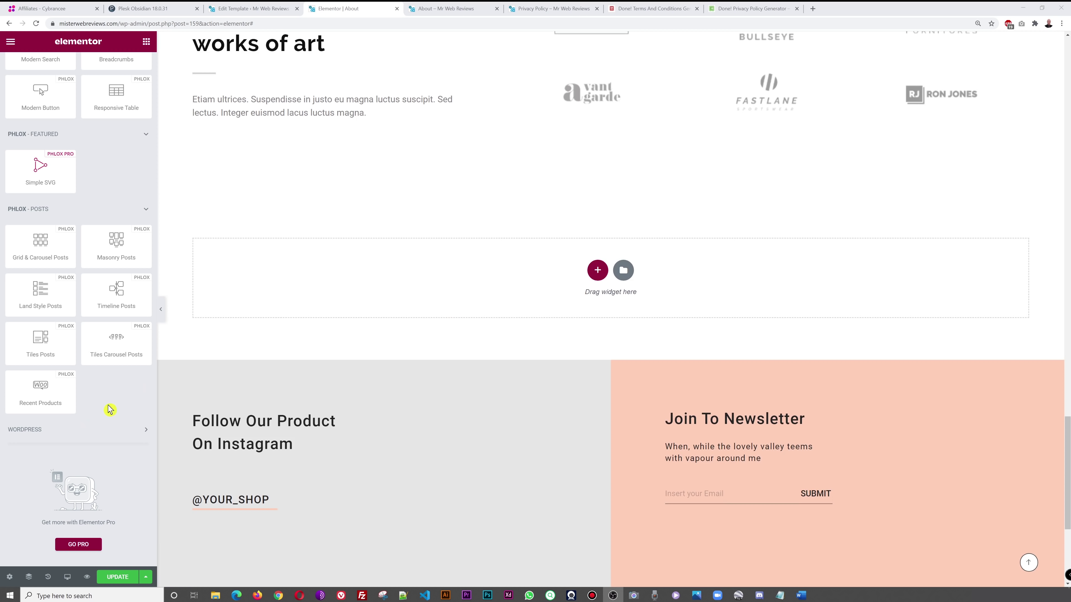
left_click_drag(47, 401, 592, 278)
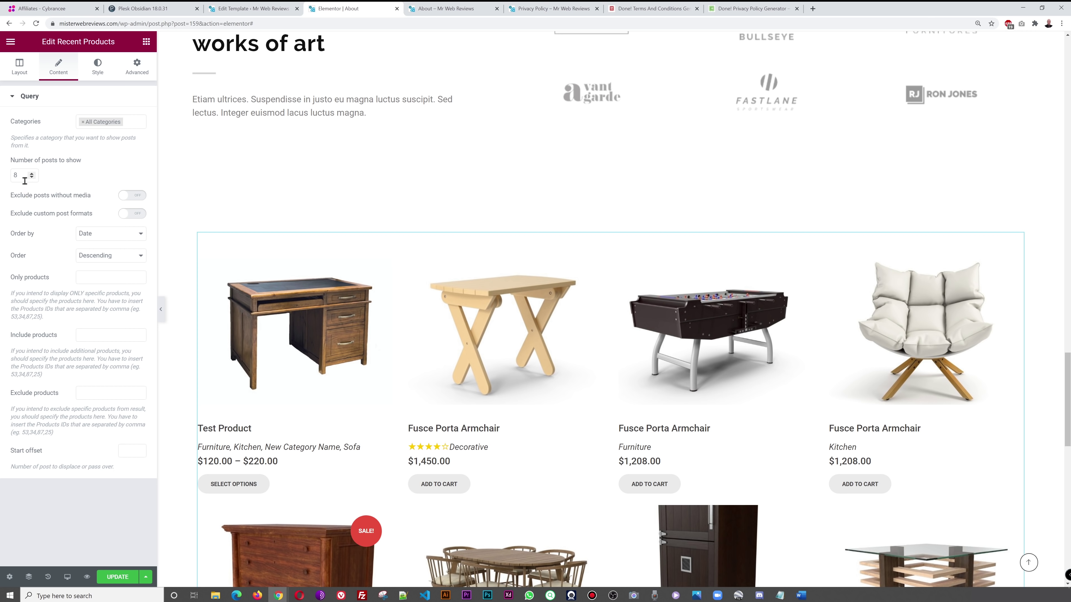
- Try 6 products, set it back to 8, and leave categories at All Categories
scroll(585, 255, "down", 3)
scroll(584, 278, "down", 1)
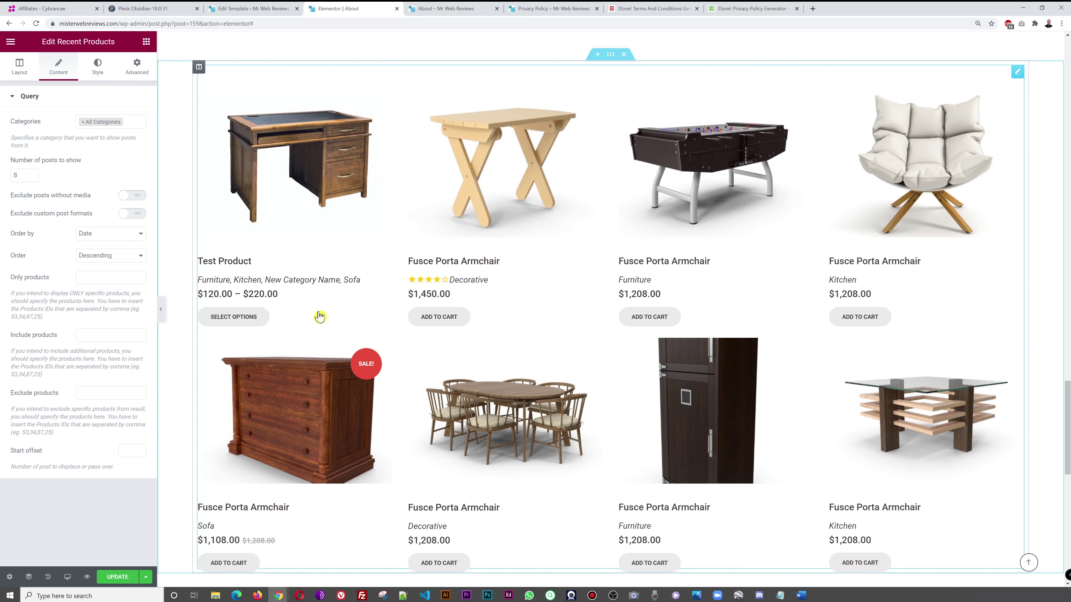
left_click(33, 178)
left_click(32, 178)
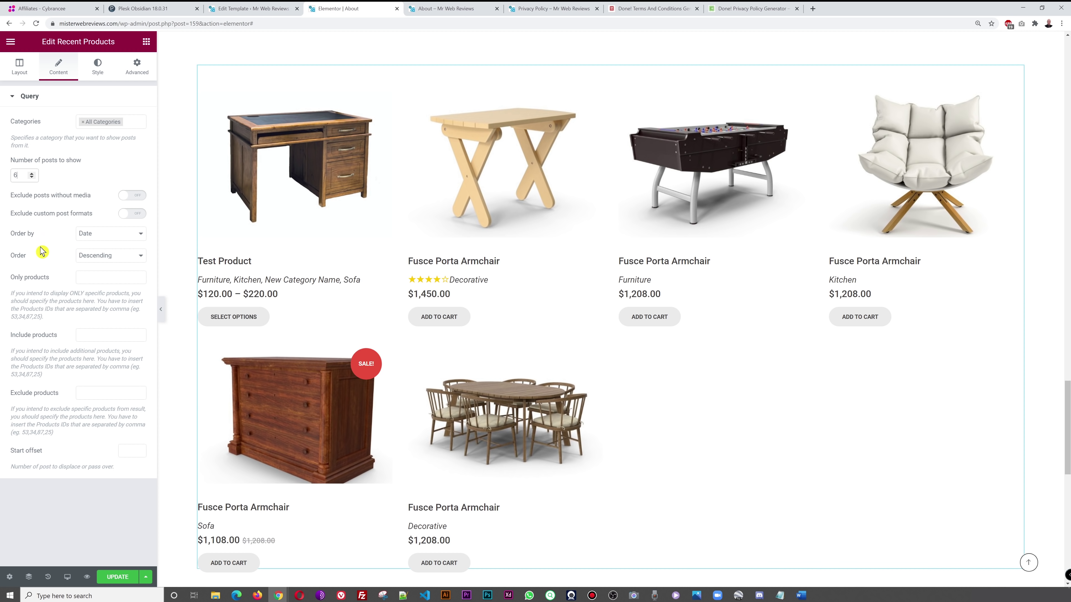
left_click(31, 173)
left_click(32, 174)
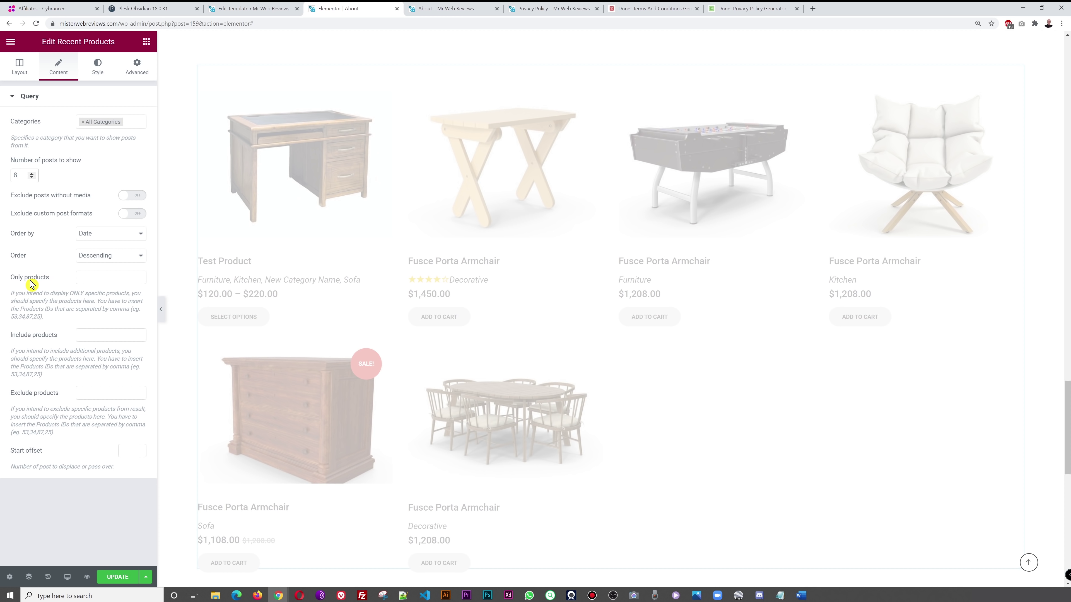
left_click(83, 125)
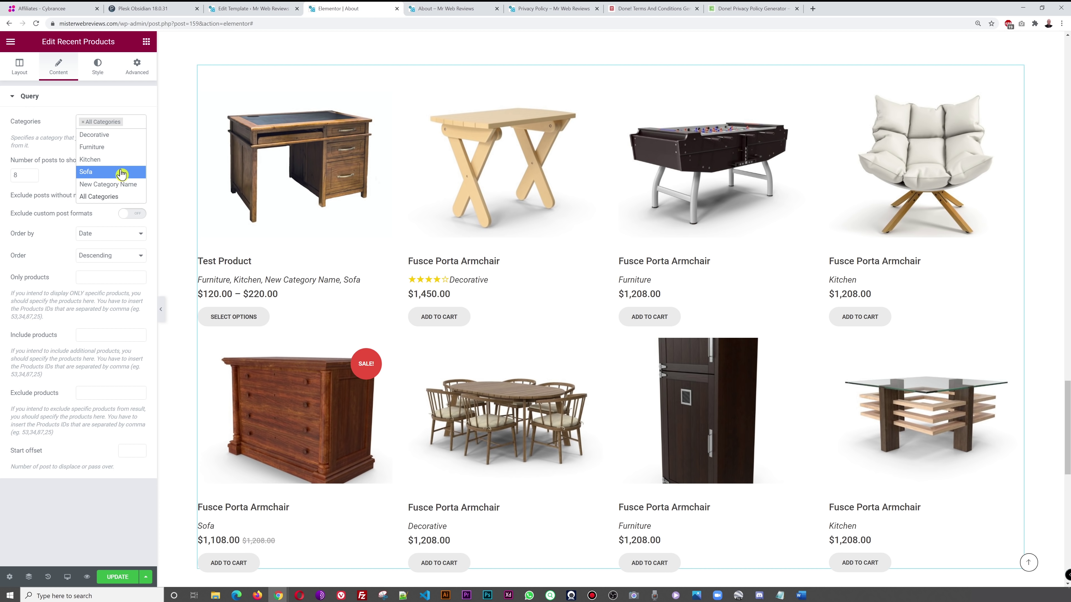
left_click(74, 492)
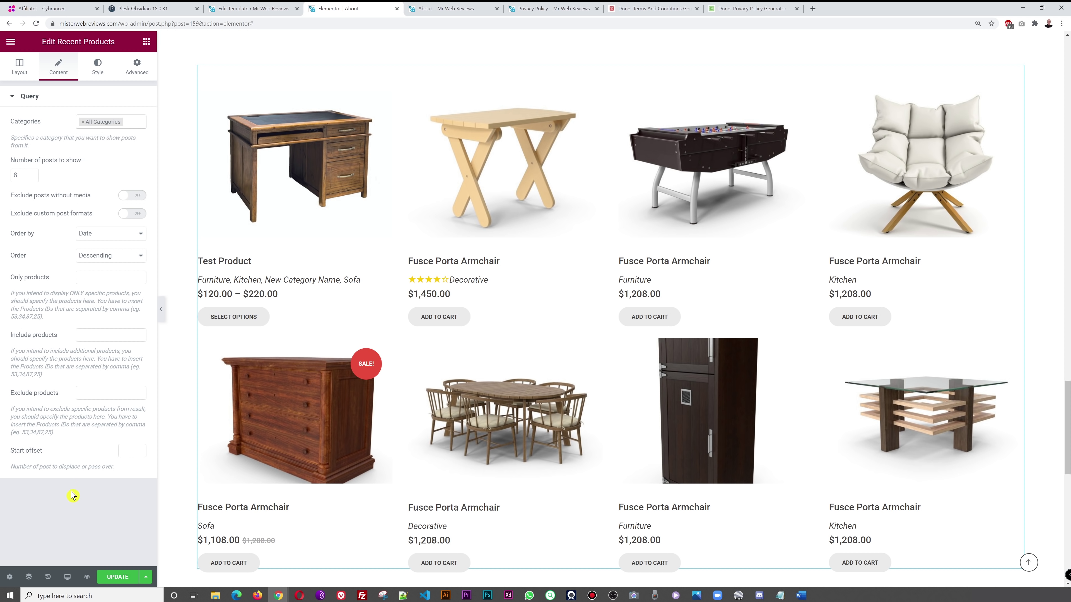
left_click(117, 576)
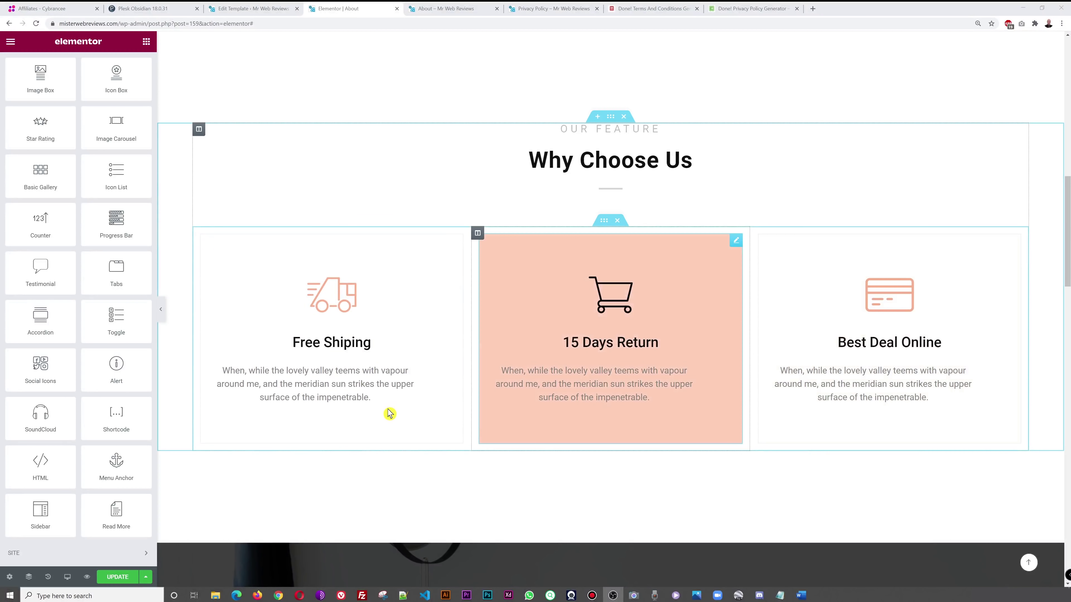
left_click_drag(72, 241, 317, 253)
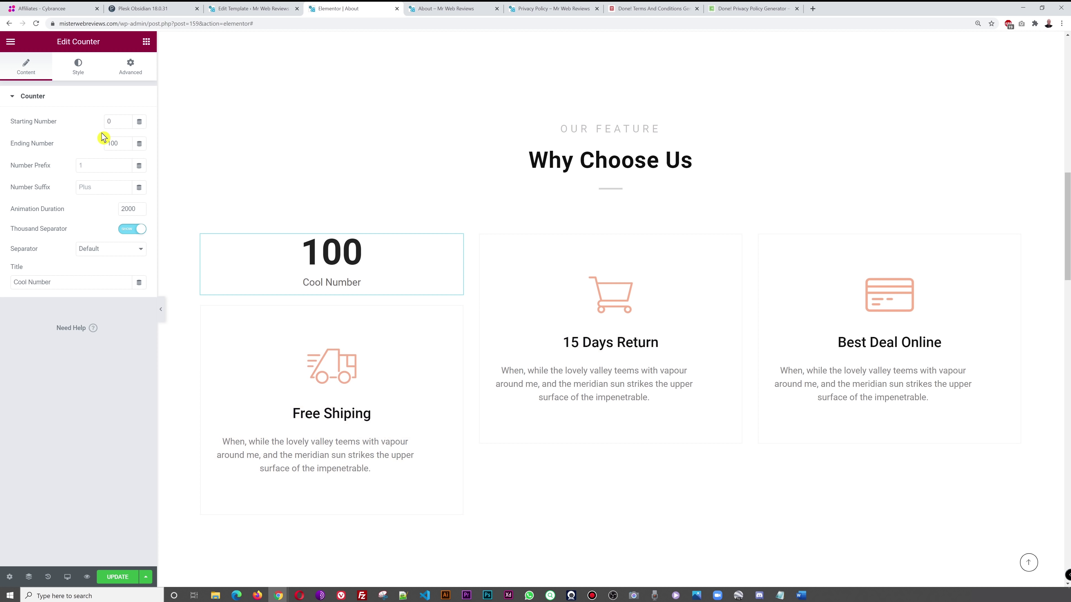
type("252")
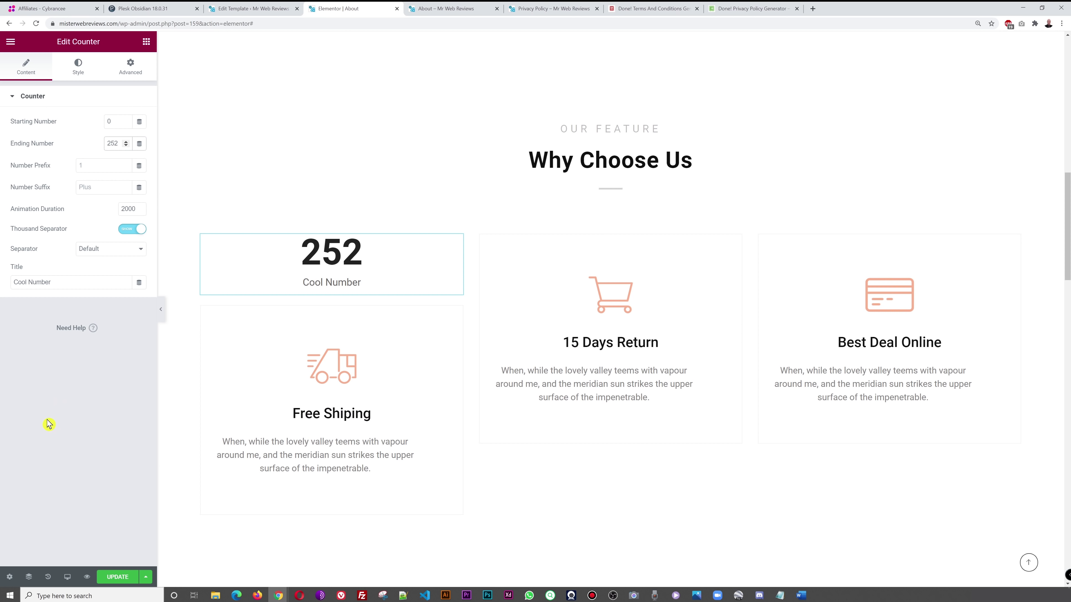
type("71")
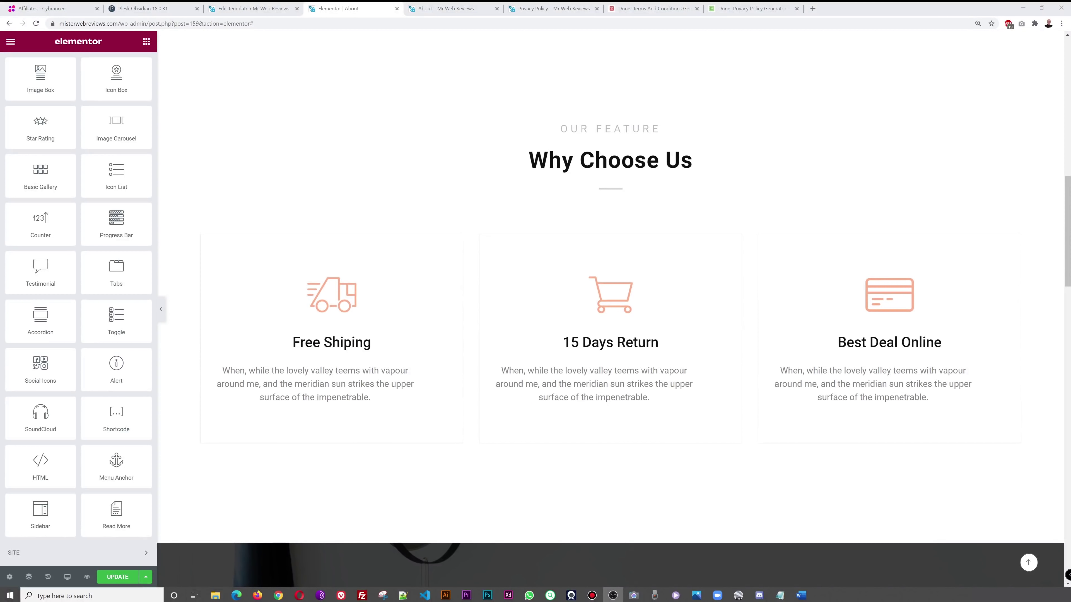
left_click_drag(123, 232, 421, 240)
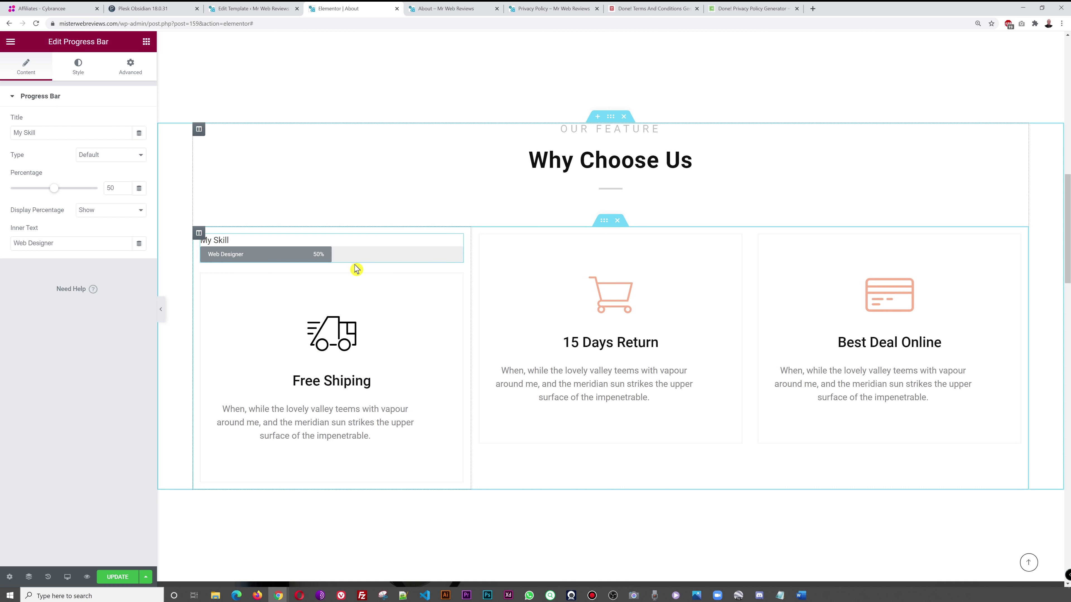
left_click_drag(55, 194, 86, 194)
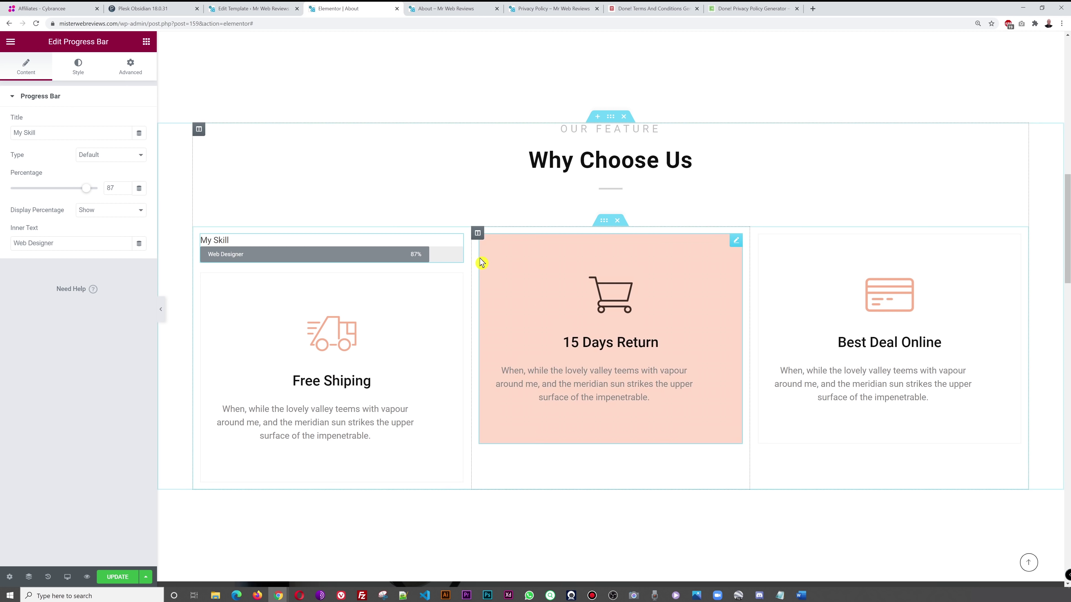
right_click(458, 242)
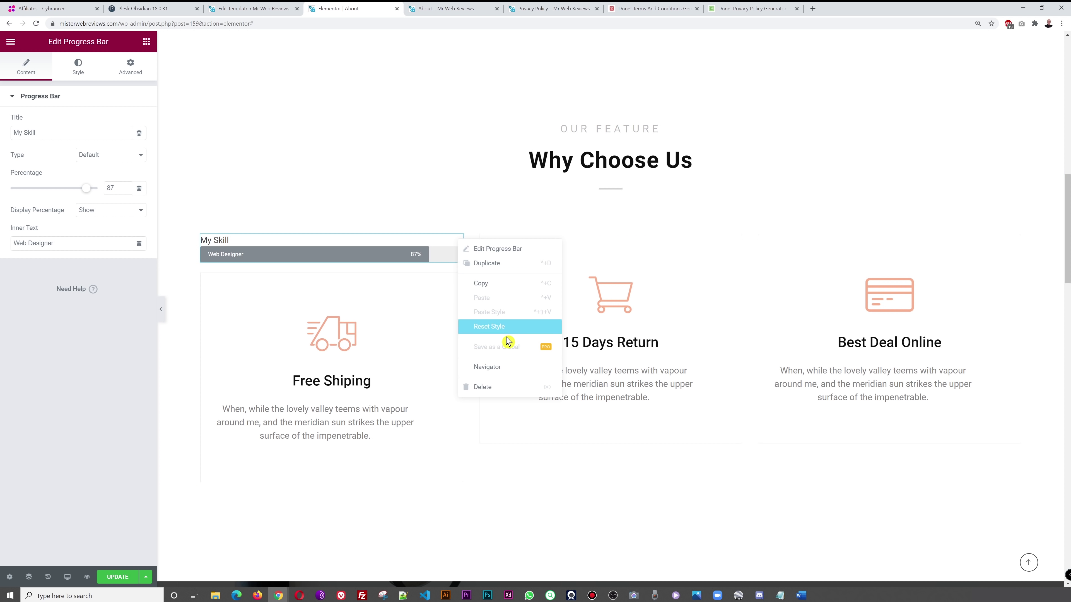
left_click(506, 266)
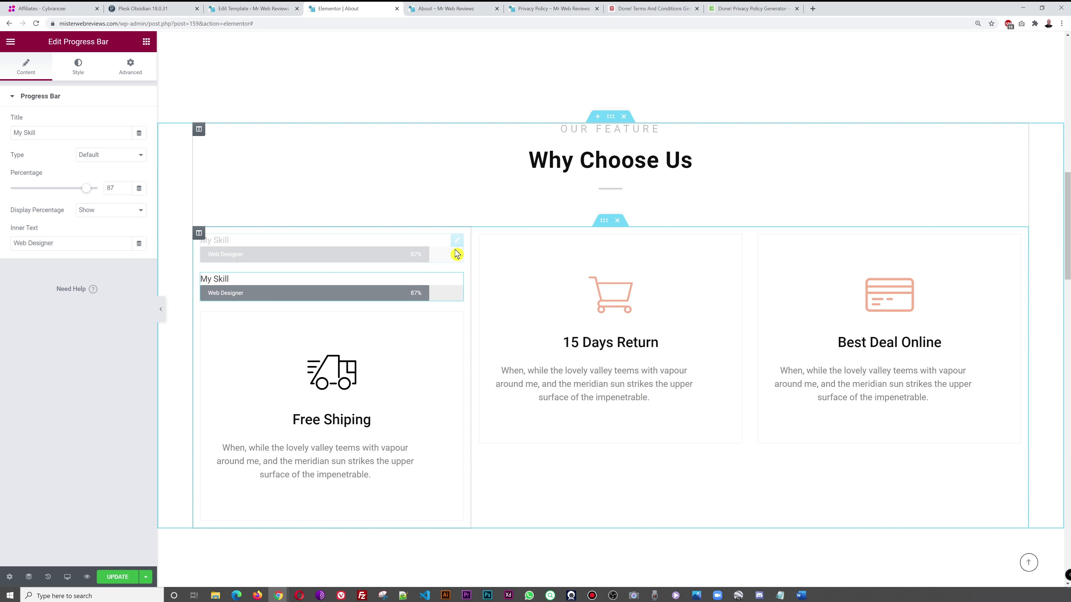
right_click(458, 245)
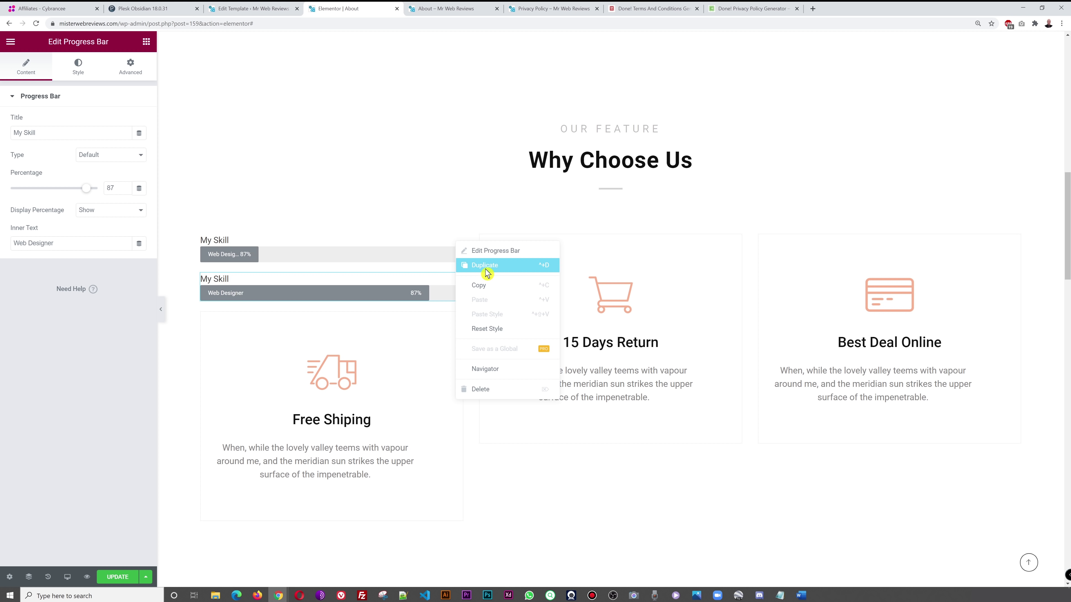
left_click(486, 269)
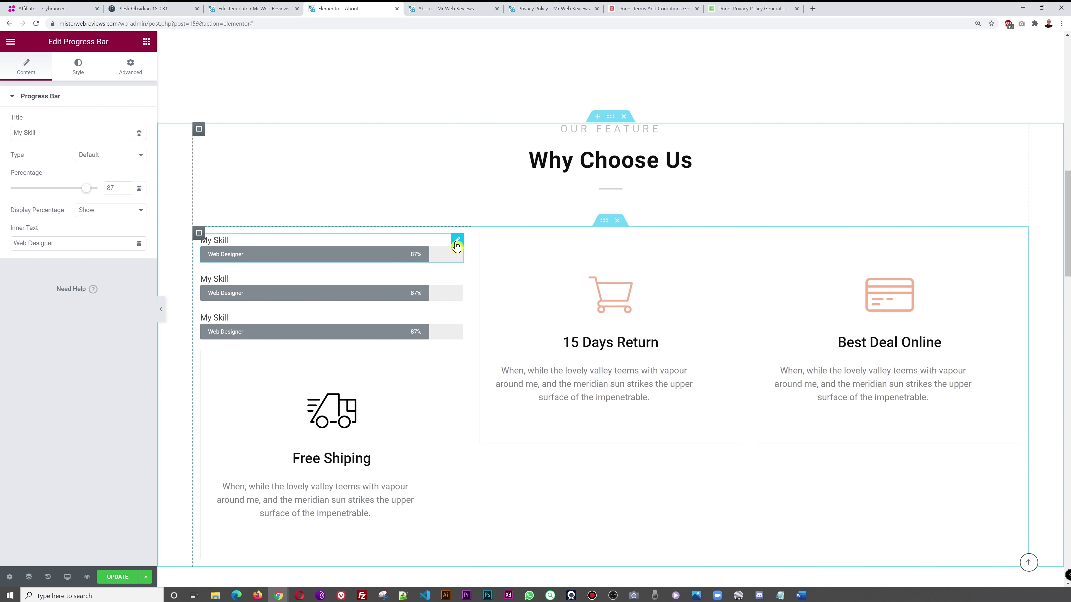
left_click_drag(62, 134, 6, 137)
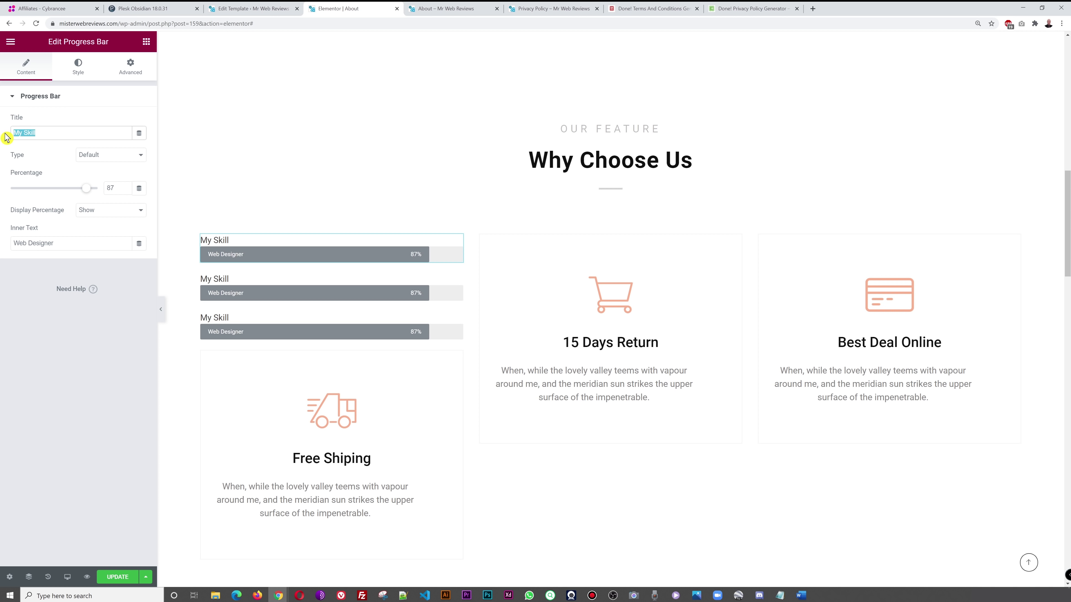
type("HTML ")
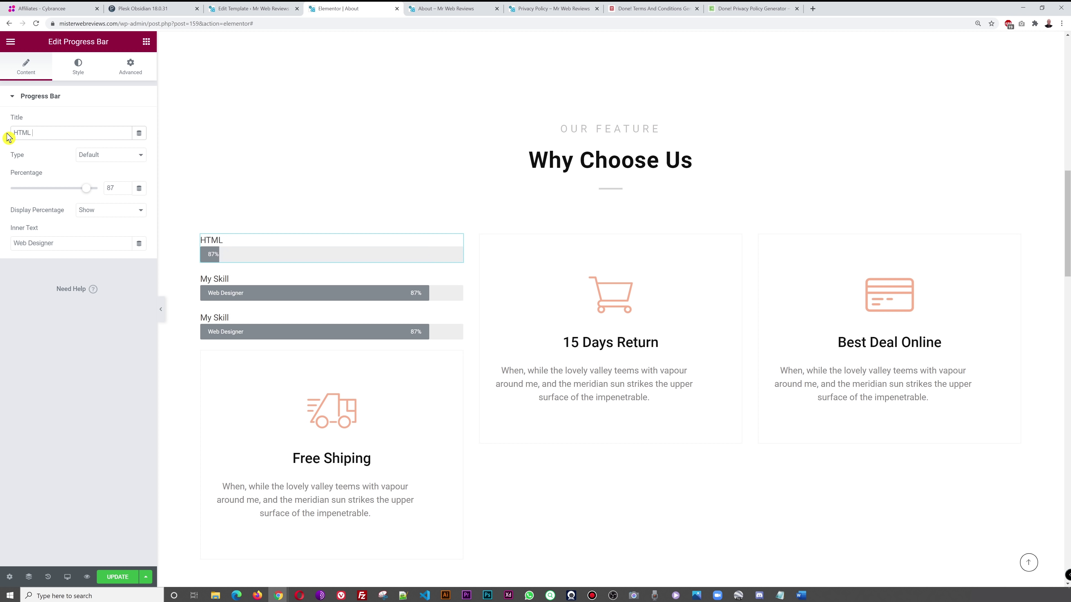
type("Programming")
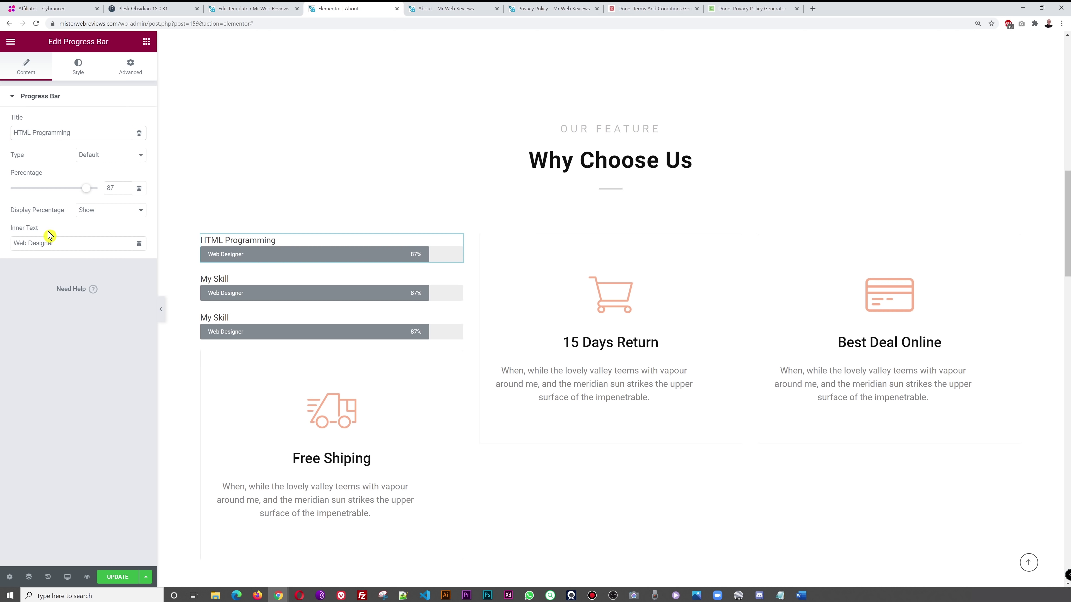
left_click(458, 280)
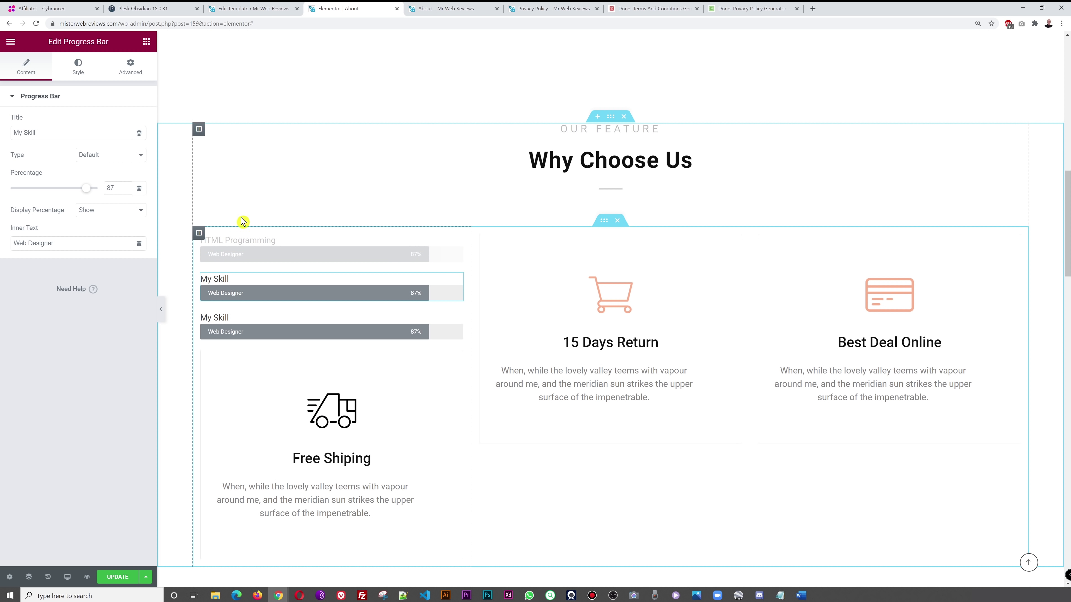
type("PHP Coding")
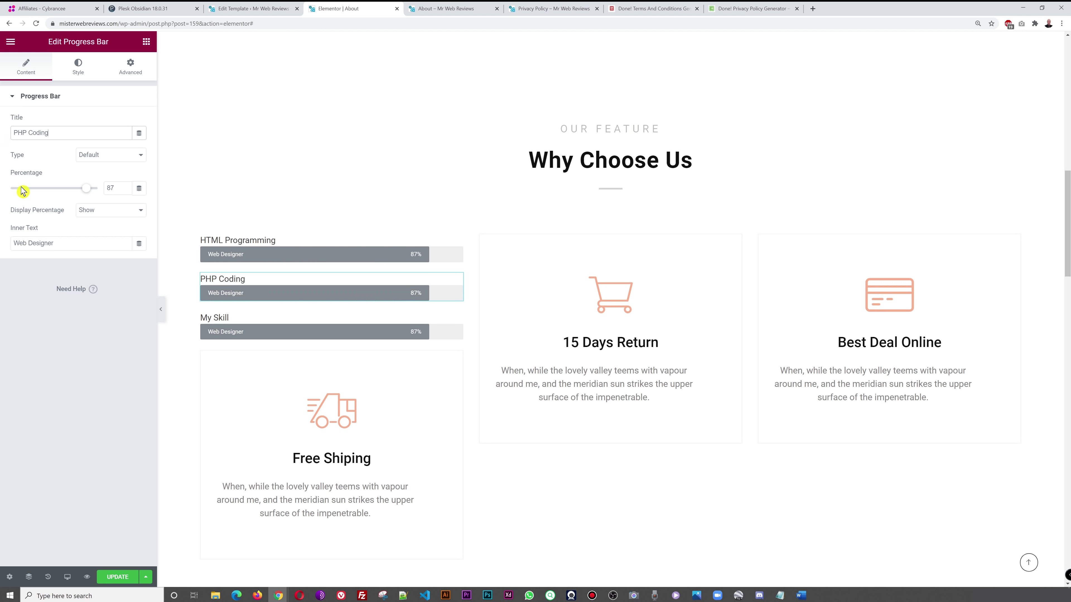
left_click_drag(88, 195, 95, 192)
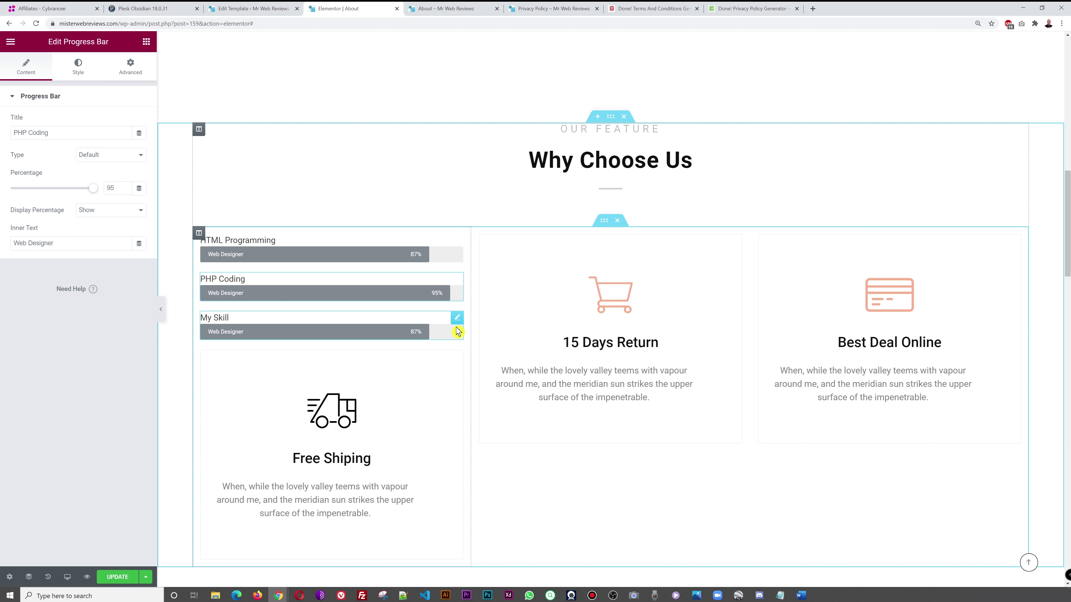
left_click(457, 320)
left_click_drag(41, 133, 2, 137)
type("CSS")
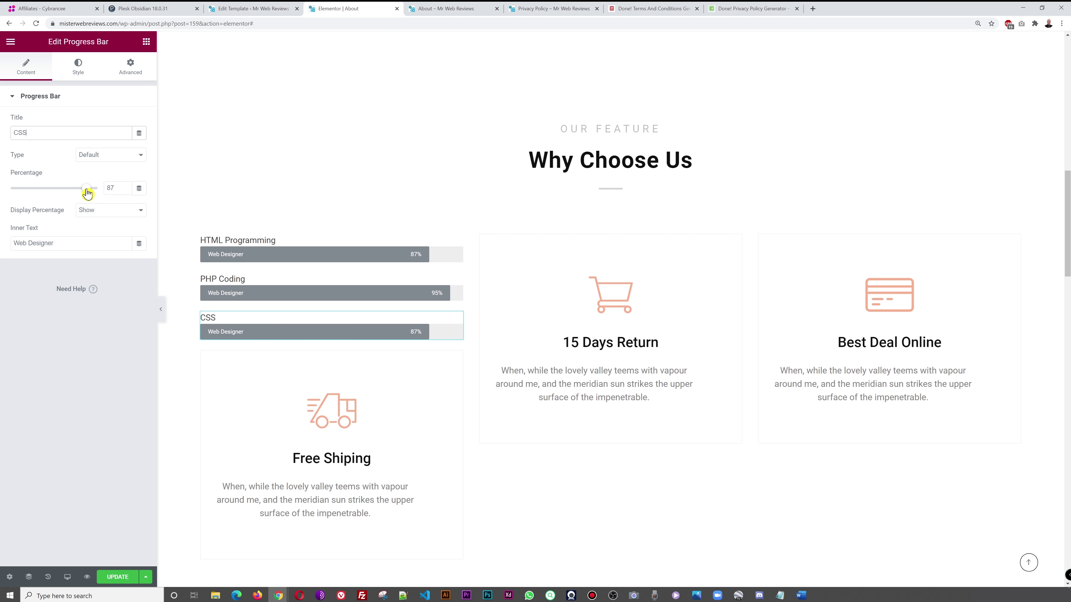
left_click_drag(84, 188, 79, 189)
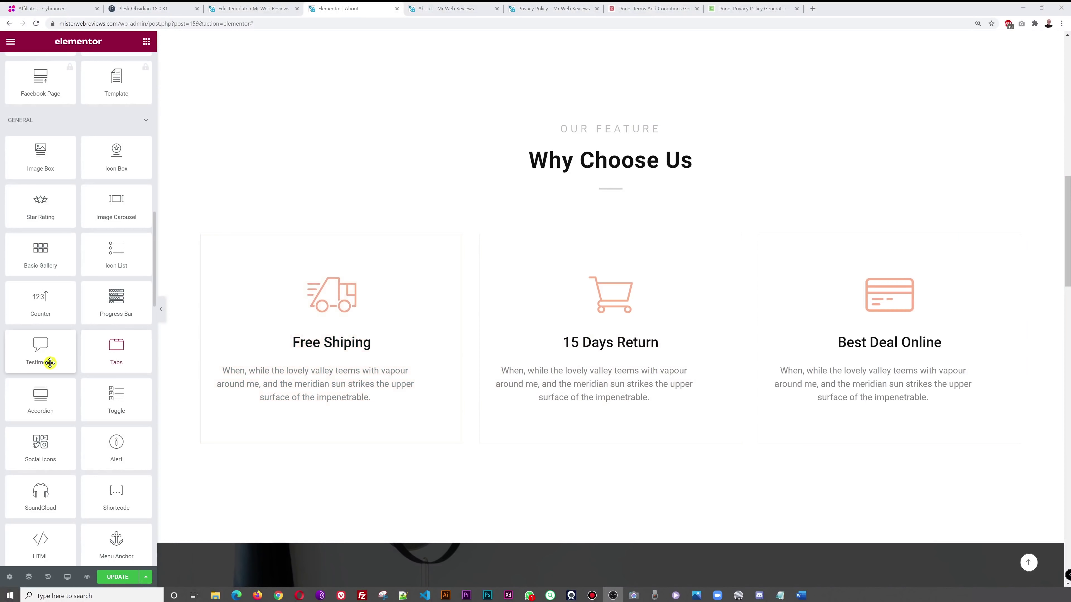
- Add a Testimonial widget above Free Shipping with 1220.jpg as its image
left_click_drag(50, 363, 386, 253)
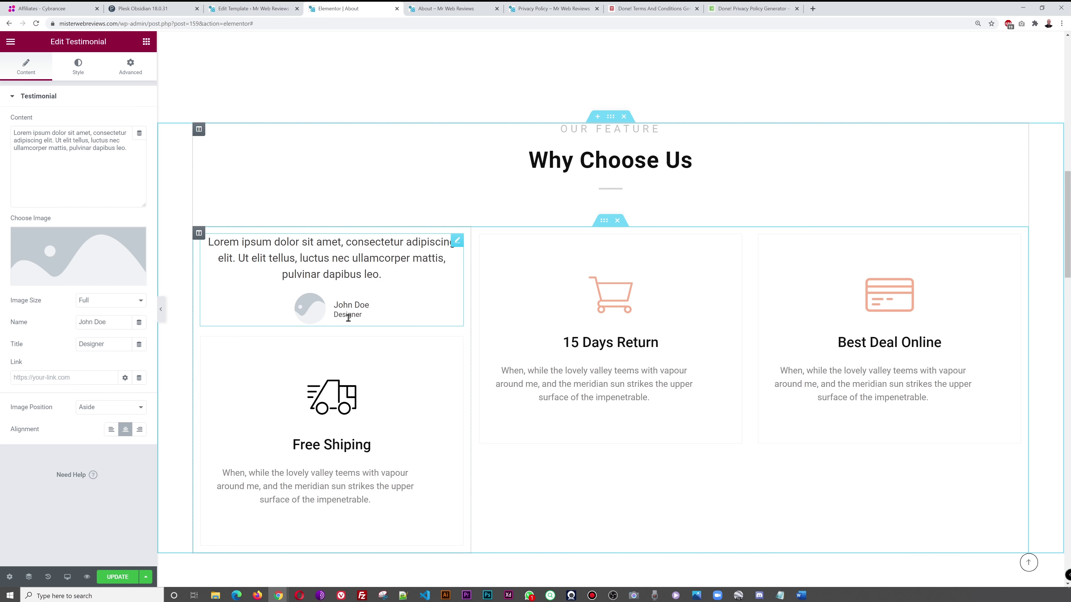
left_click(66, 270)
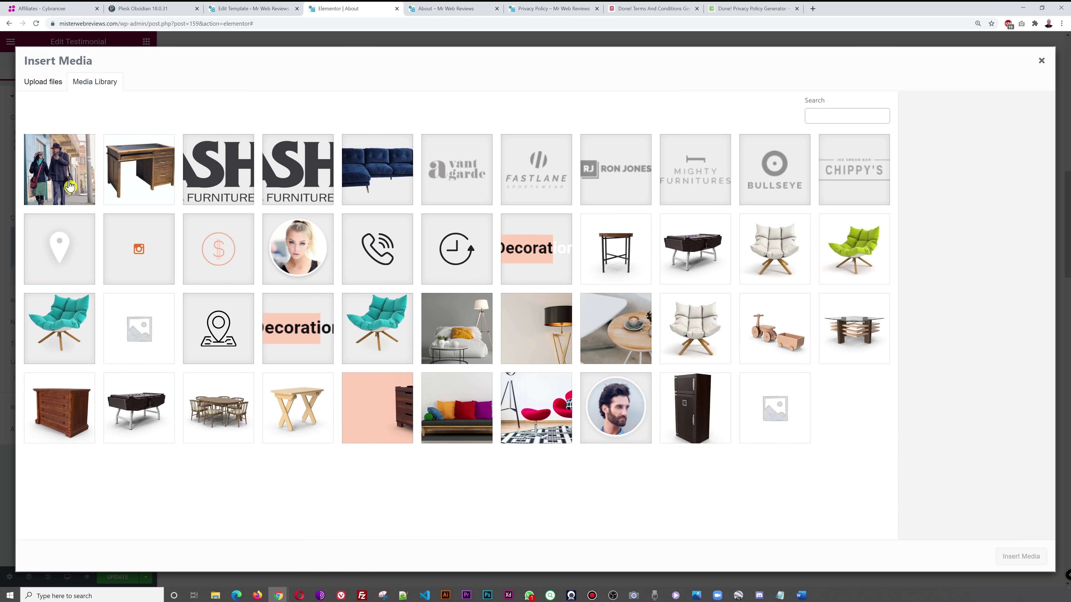
left_click(80, 188)
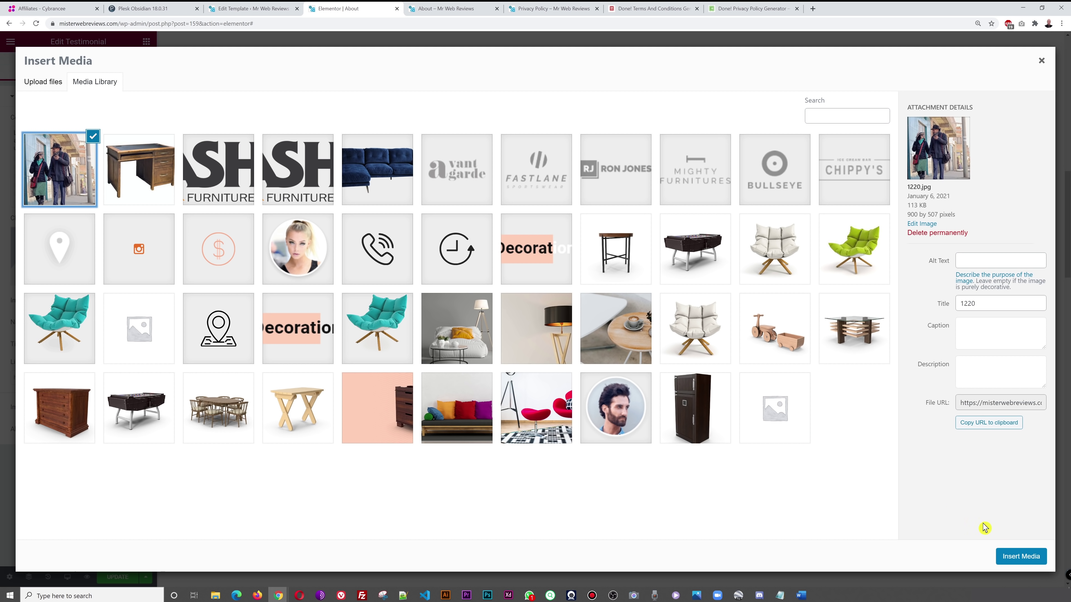
left_click(1020, 557)
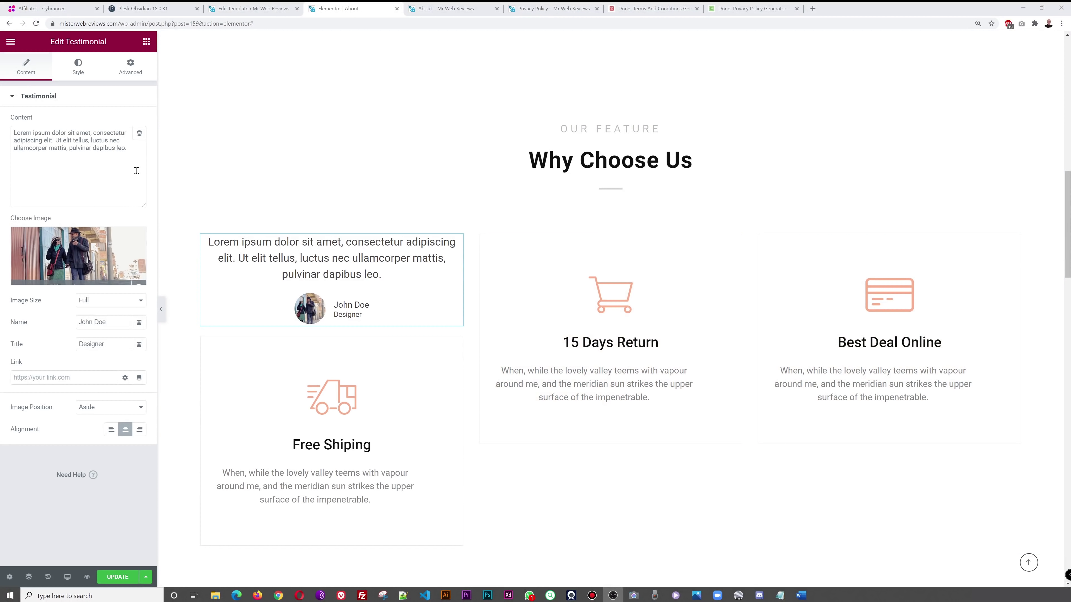
right_click(457, 246)
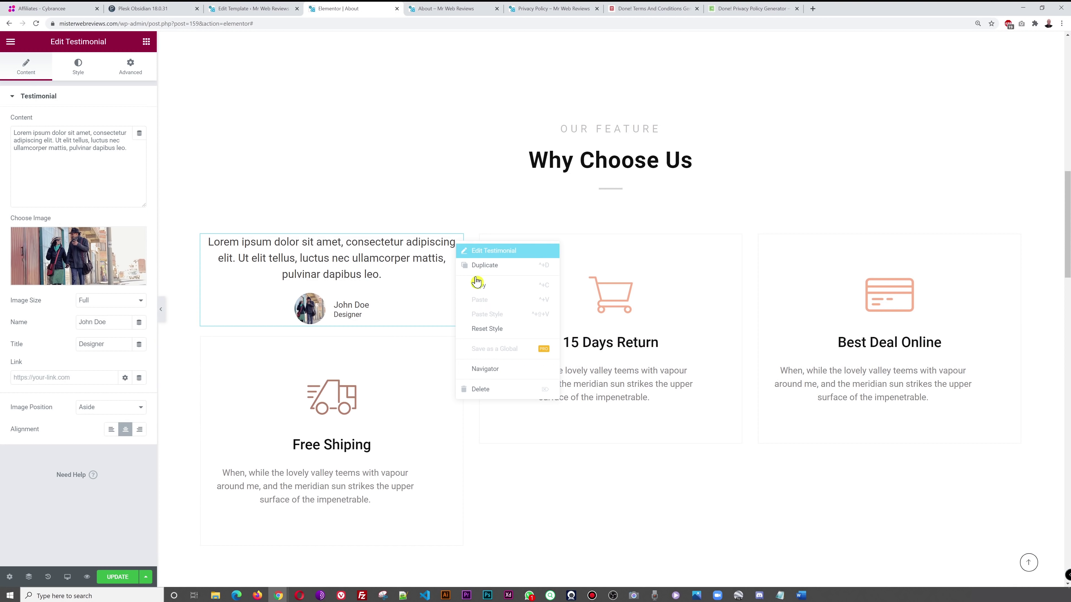
left_click(496, 266)
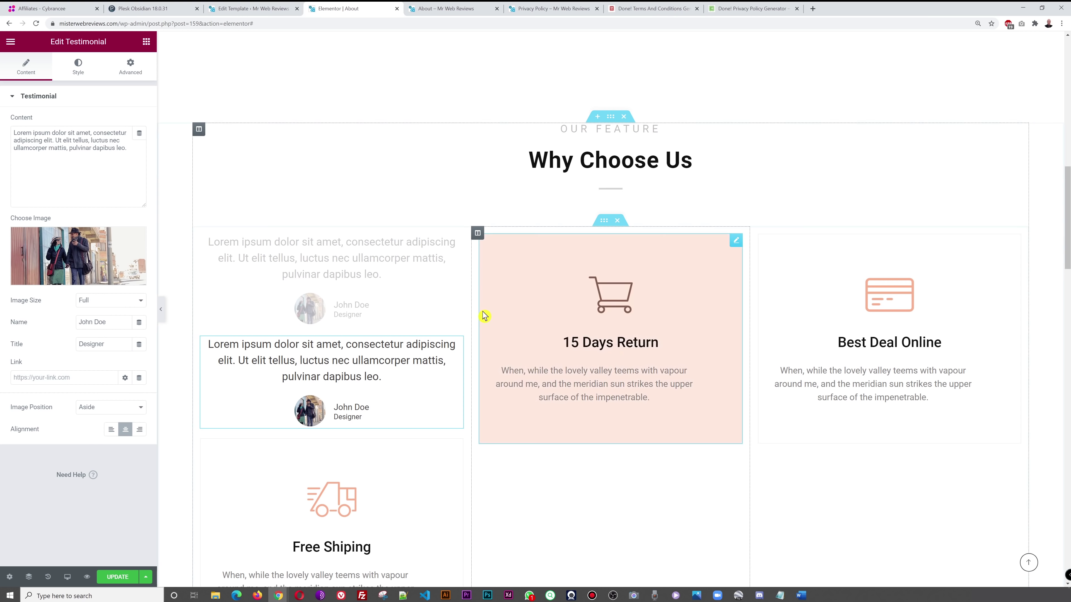
right_click(457, 346)
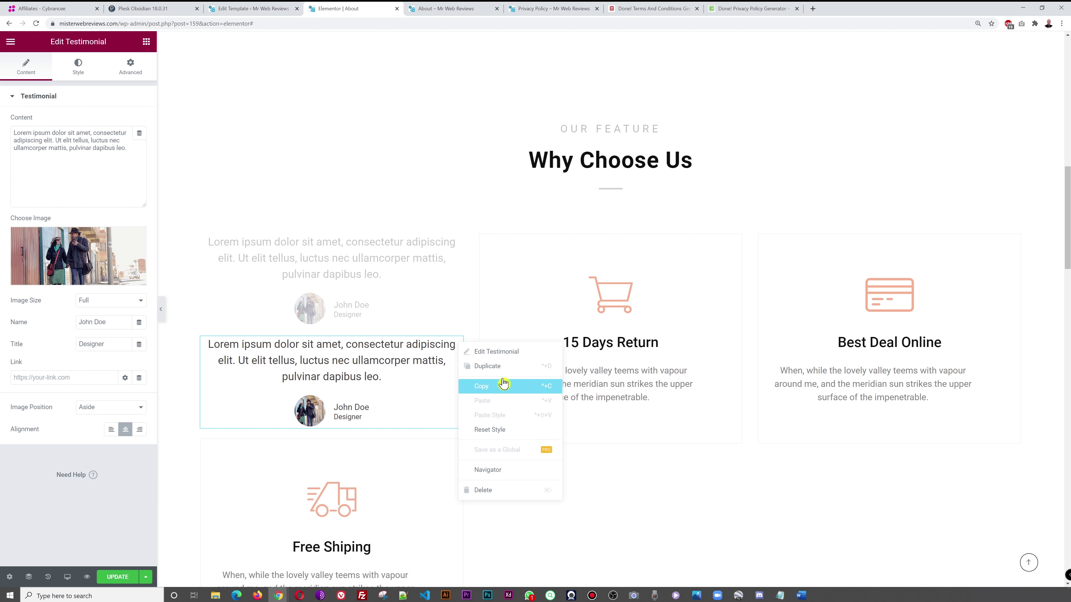
left_click(497, 366)
left_click_drag(457, 239, 613, 234)
left_click_drag(458, 341, 862, 249)
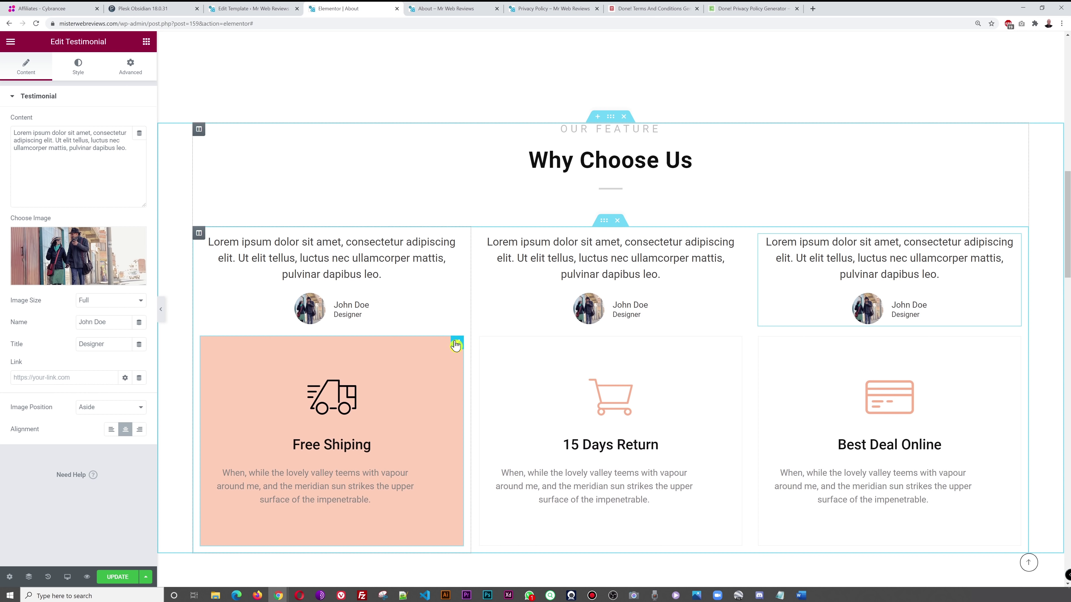
right_click(456, 345)
left_click(497, 492)
right_click(738, 352)
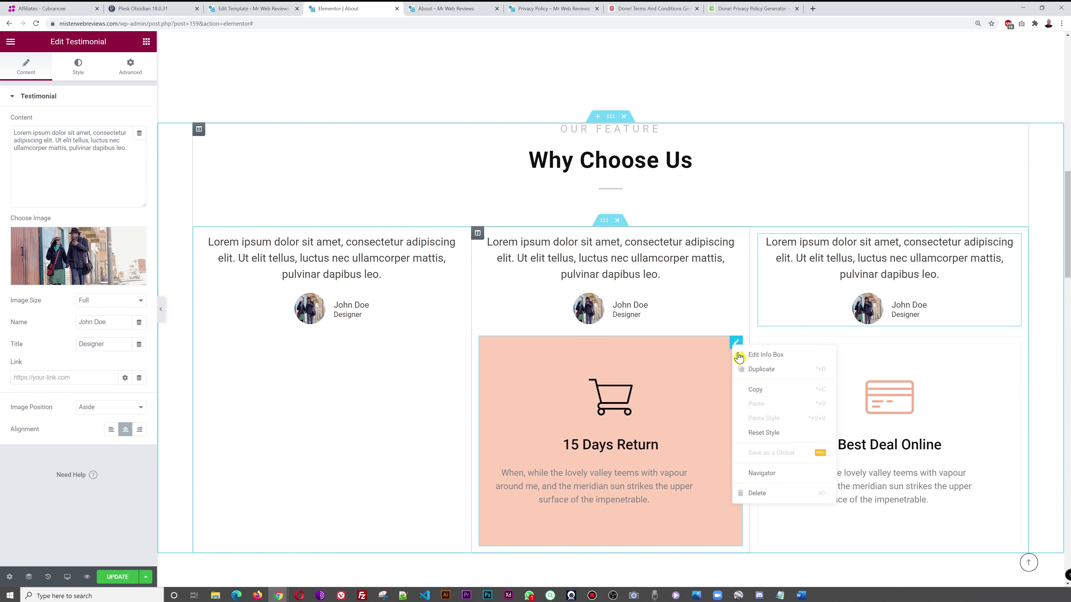
left_click(759, 493)
right_click(974, 350)
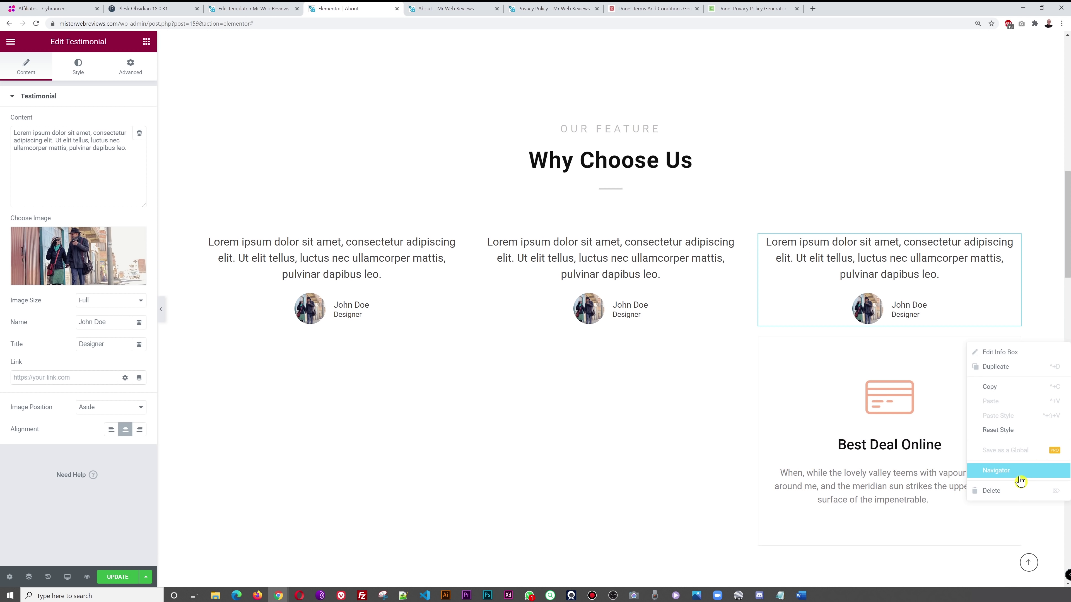
left_click(1017, 490)
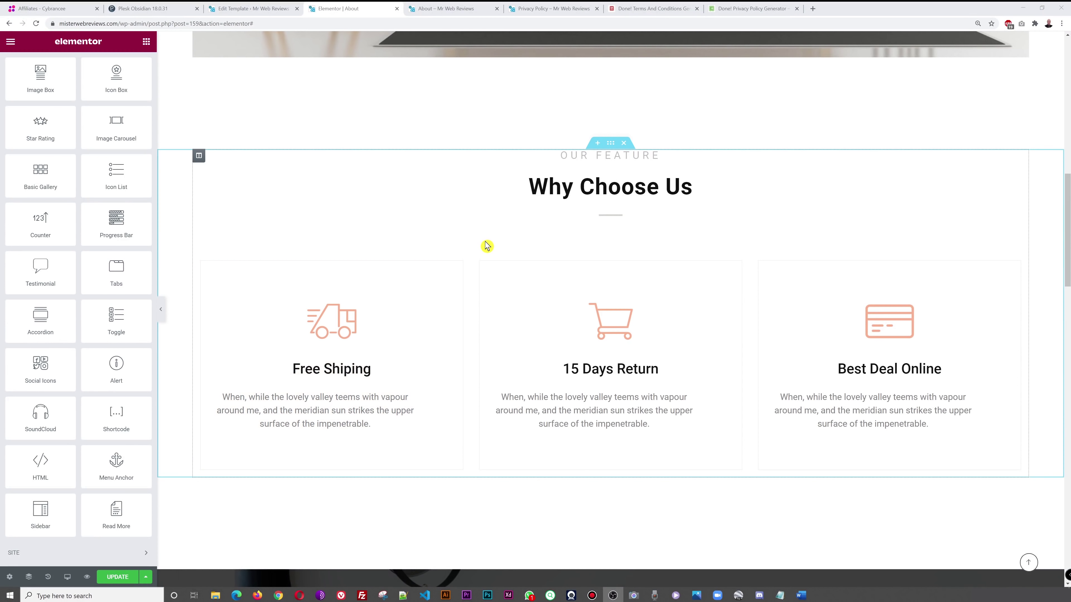
scroll(488, 246, "down", 20)
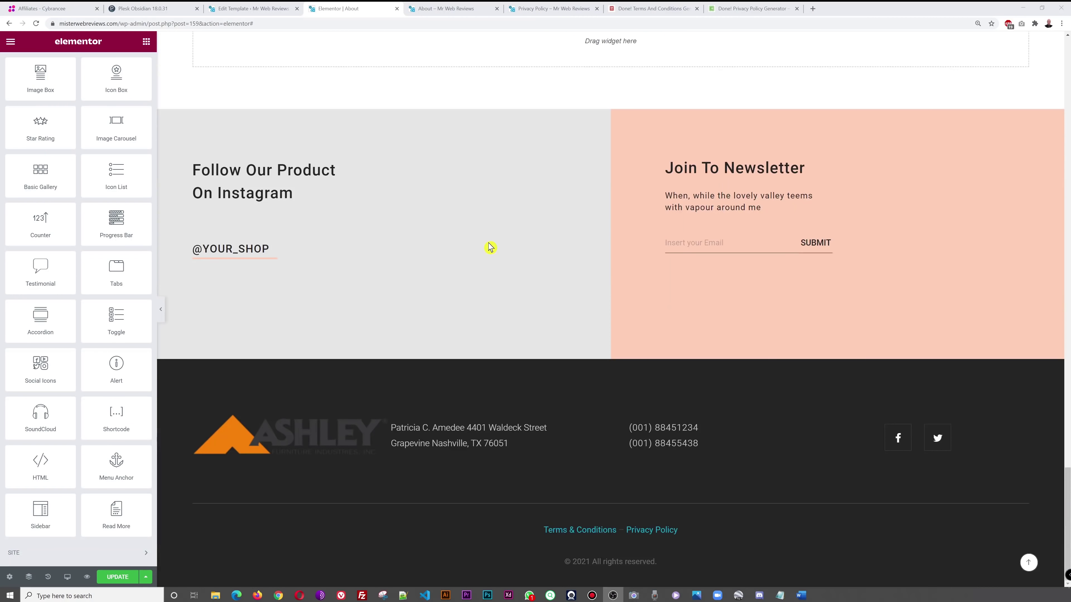
scroll(490, 247, "up", 3)
- Place a Tabs widget and set Tab #1's content to 'This is the content of tab 1'
left_click_drag(151, 272, 587, 144)
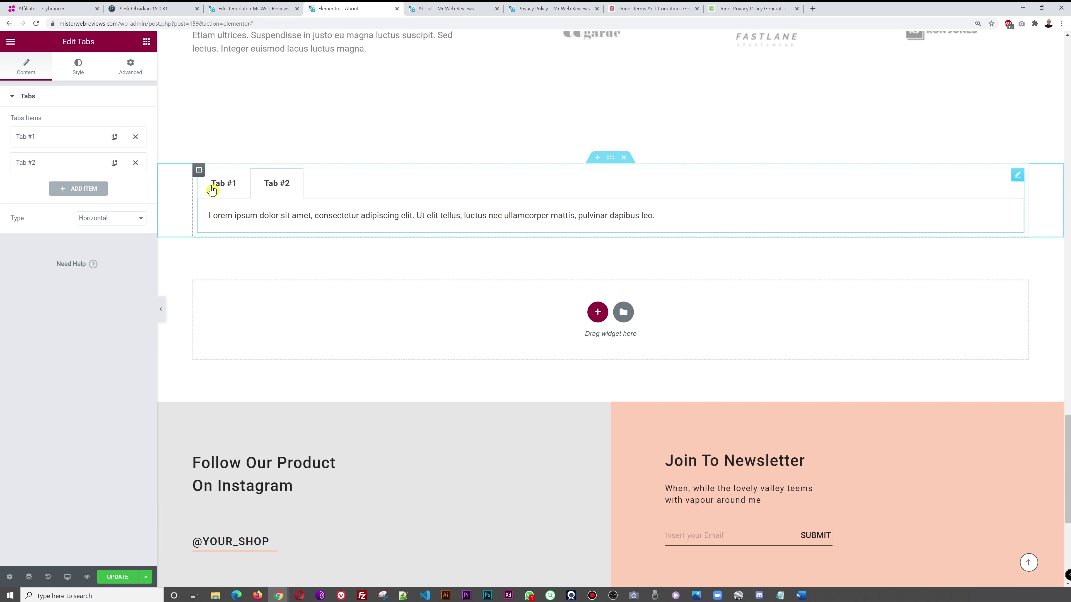
left_click(41, 141)
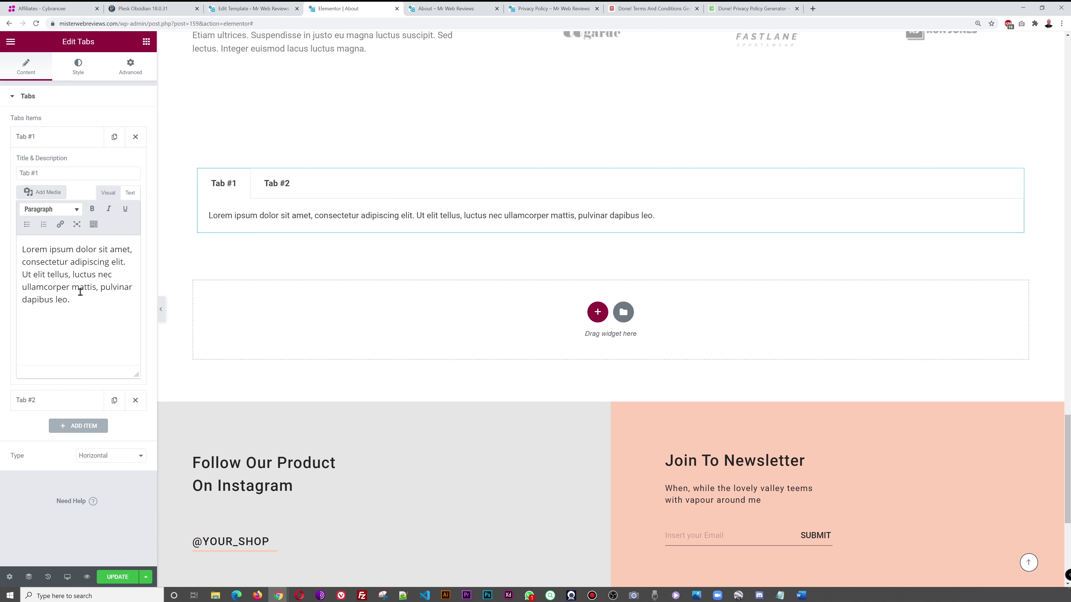
left_click(30, 250)
type("This is the co")
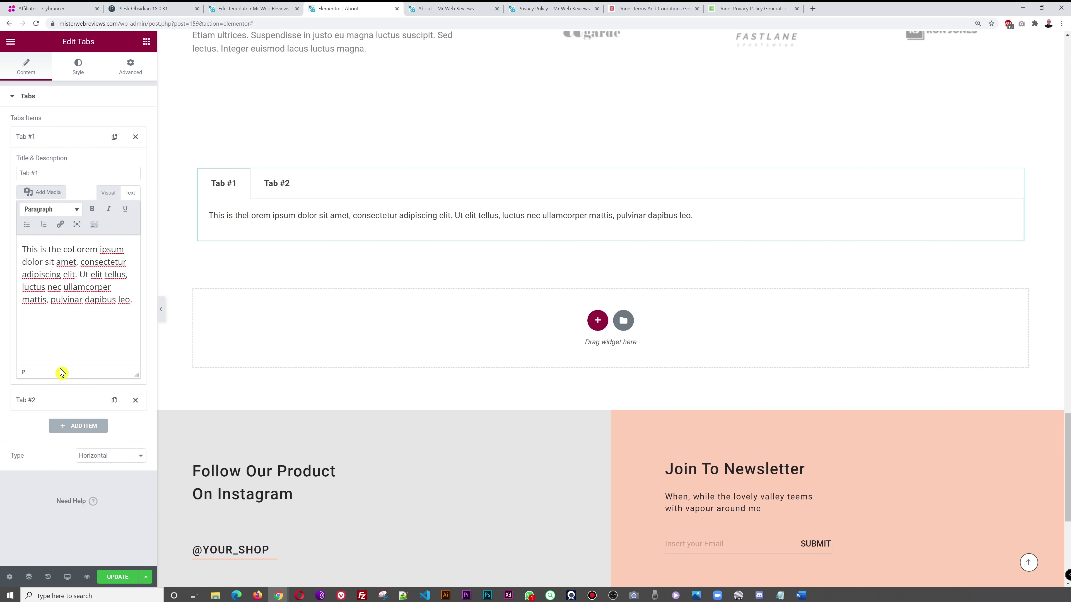
type("ntent of tab 1")
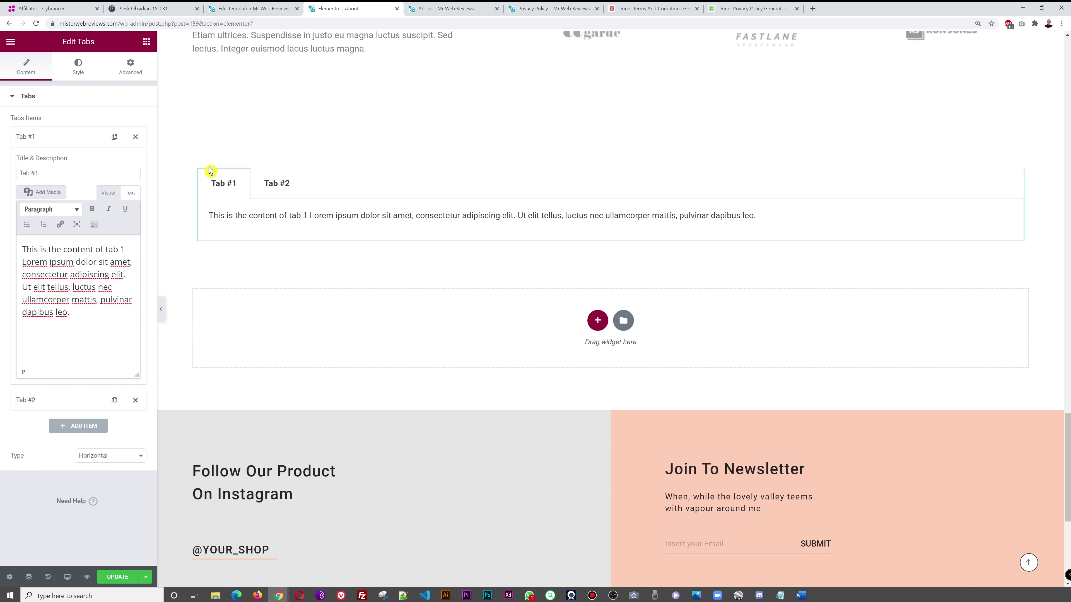
left_click(41, 138)
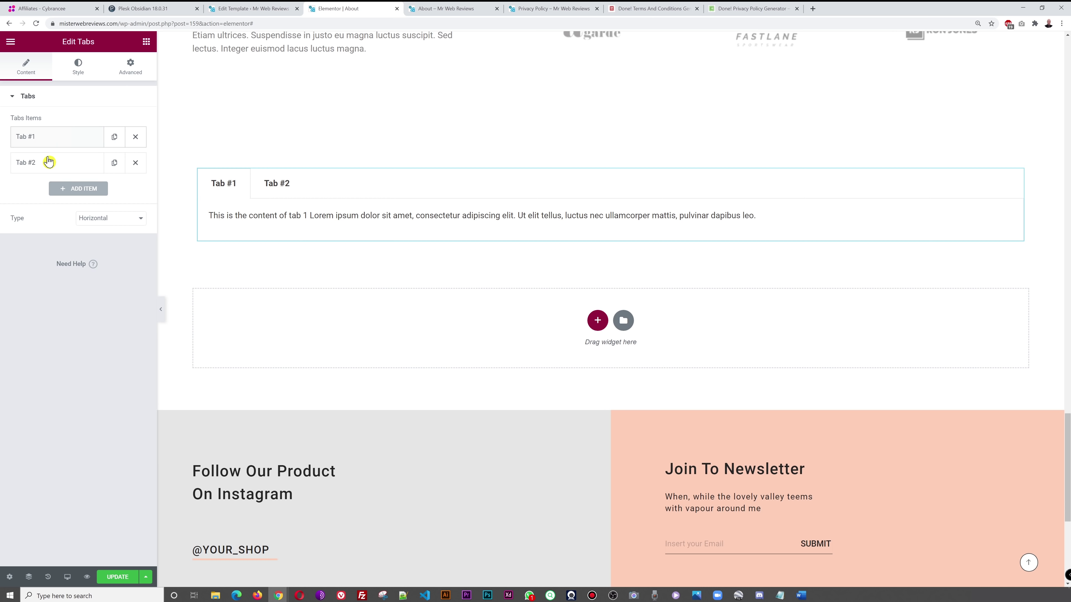
- Set Tab #2's content to 'TAB 2' and update the page
left_click(48, 163)
left_click(22, 277)
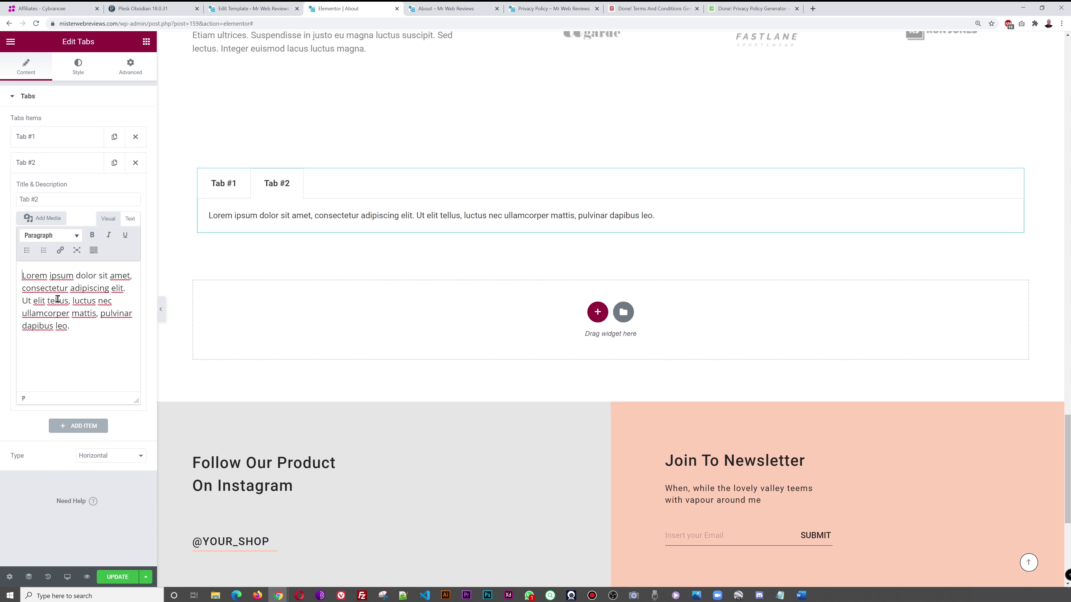
type("TAB 2")
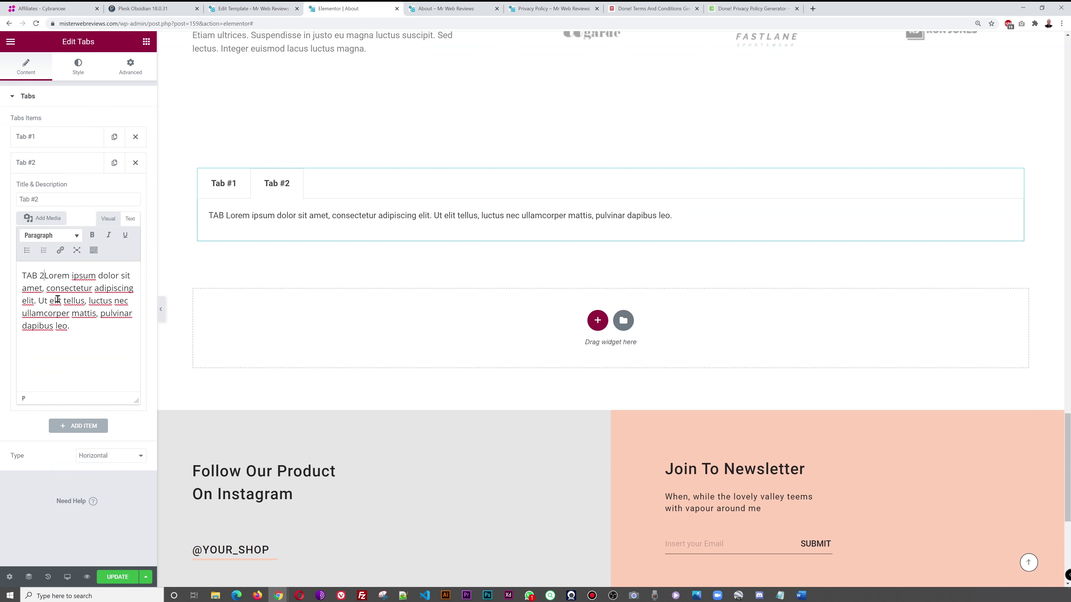
left_click(120, 577)
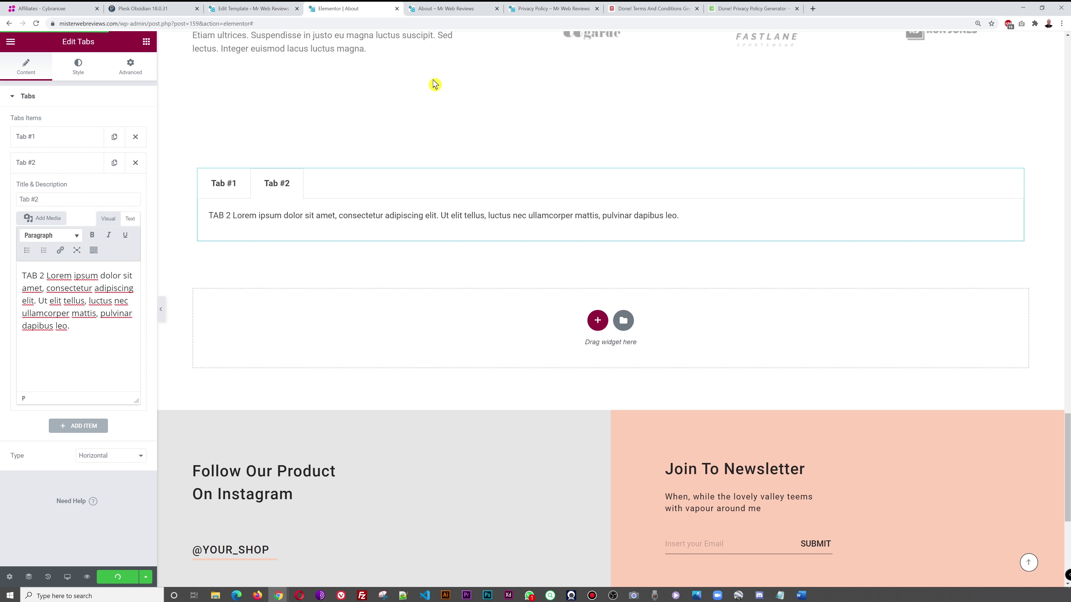
- Reload the live About page and scroll down to the tabs
left_click(441, 11)
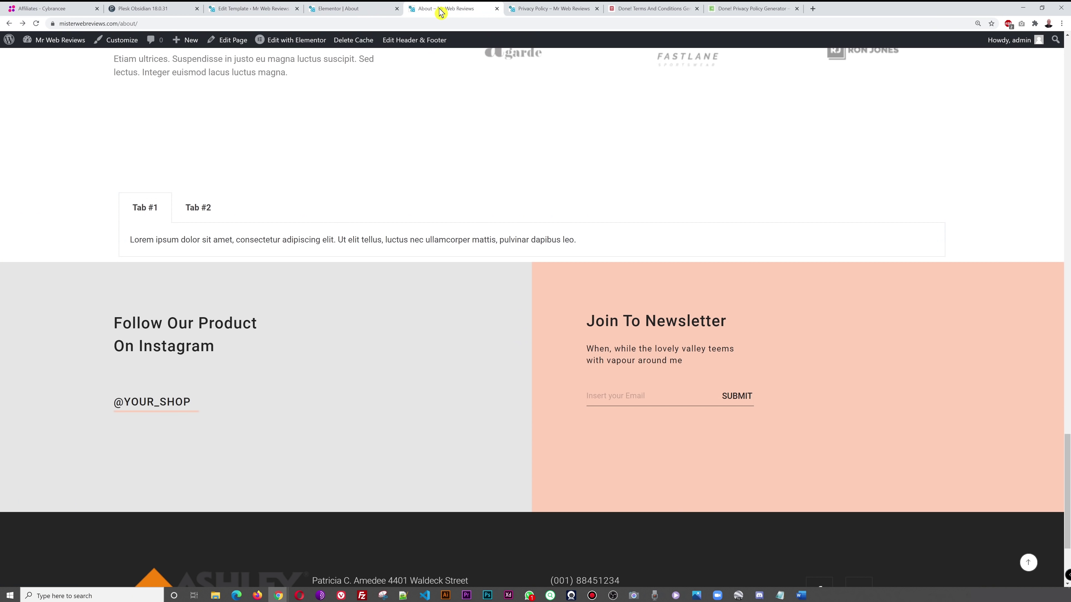
key("F5")
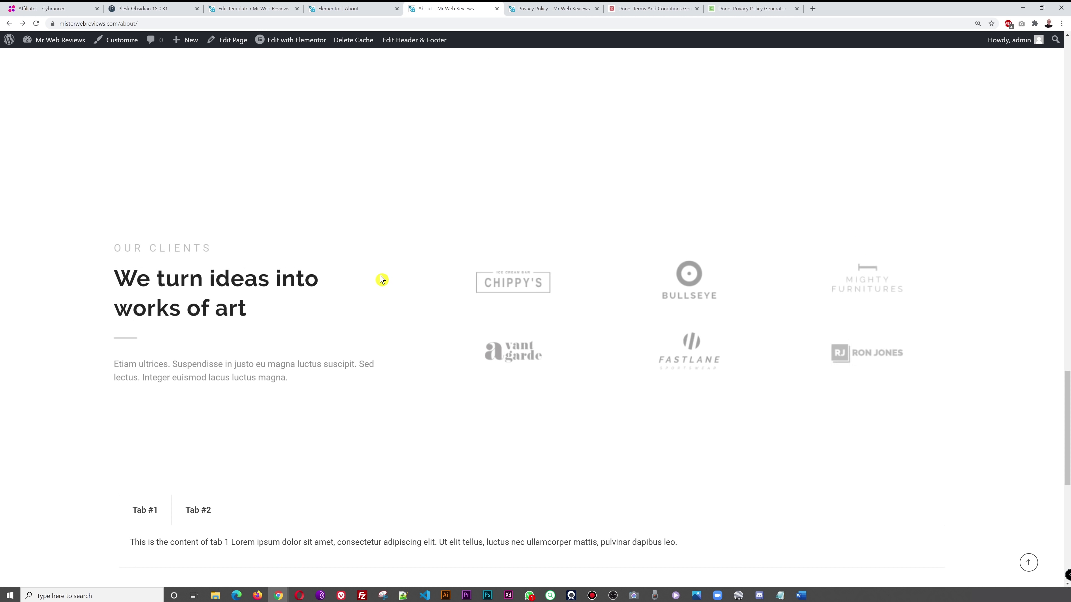
scroll(382, 280, "down", 5)
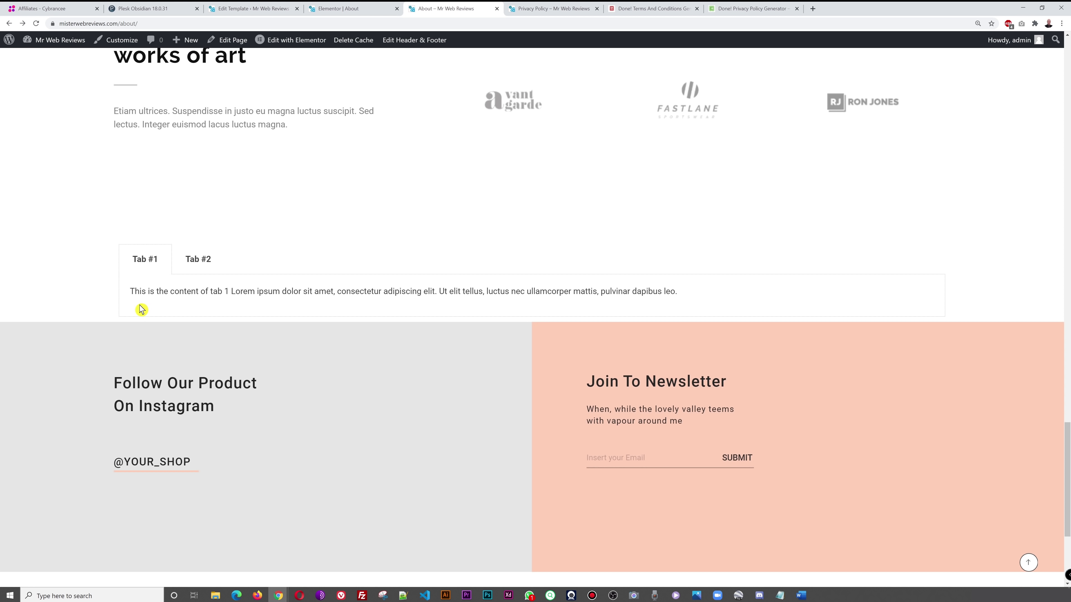
- Switch back and forth between Tab #1 and Tab #2 to test their content
left_click(204, 273)
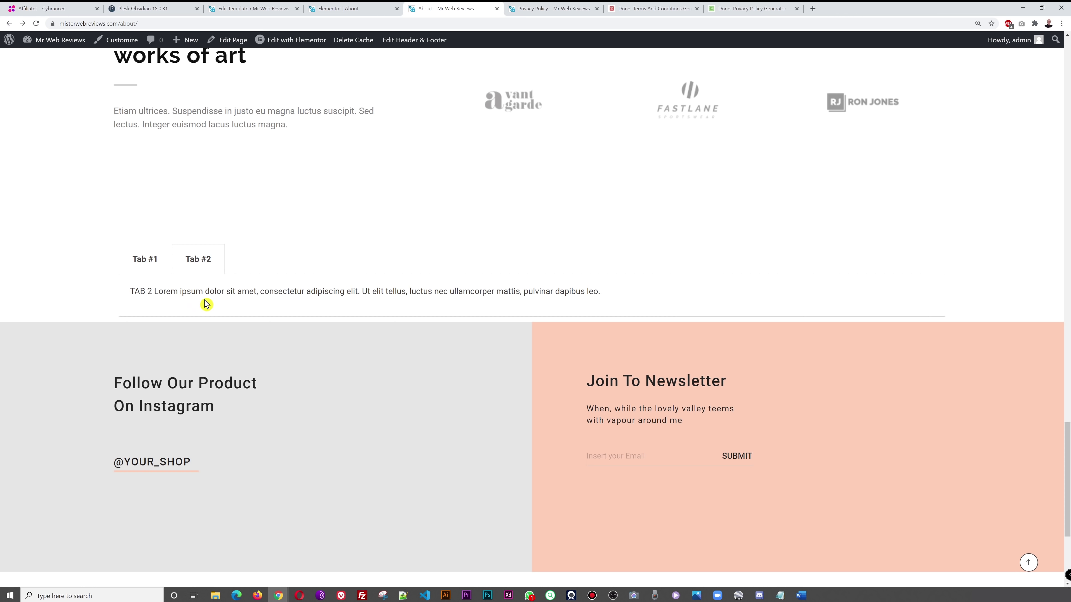
left_click(153, 264)
left_click(193, 260)
left_click(138, 261)
left_click(195, 259)
left_click(169, 260)
left_click(192, 262)
left_click(150, 264)
left_click(201, 268)
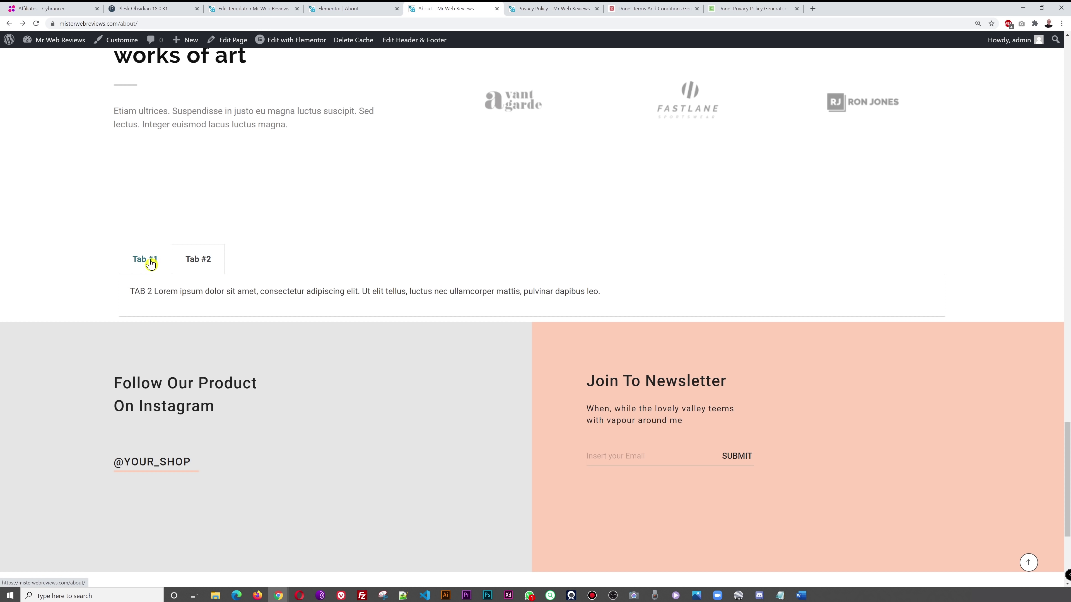
left_click(170, 262)
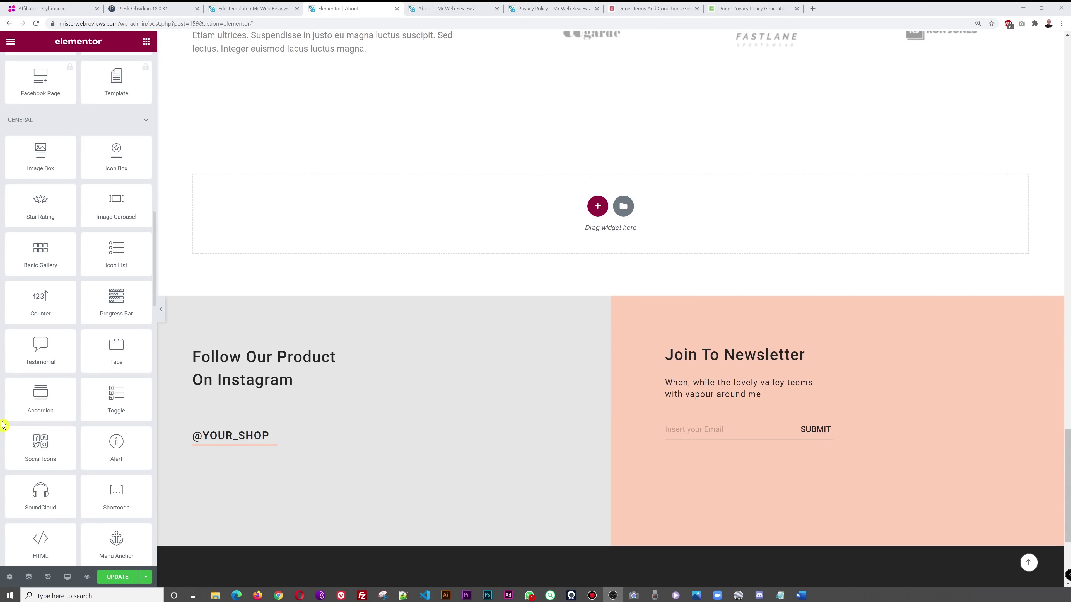
- Drop an Accordion widget into the empty section and test expanding Accordion #1 and #2
left_click_drag(45, 409, 605, 243)
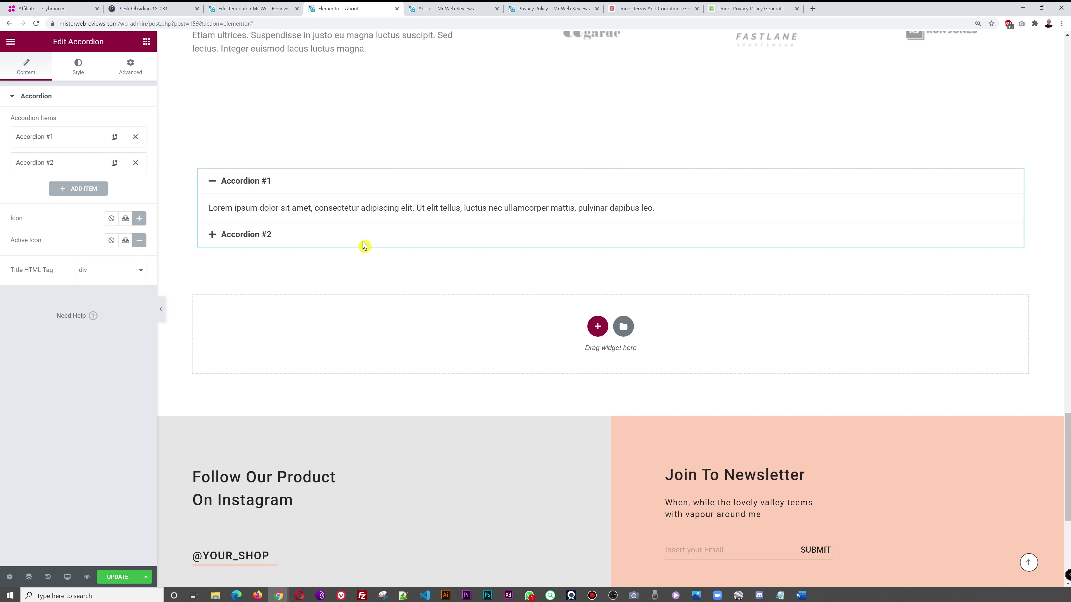
left_click(275, 235)
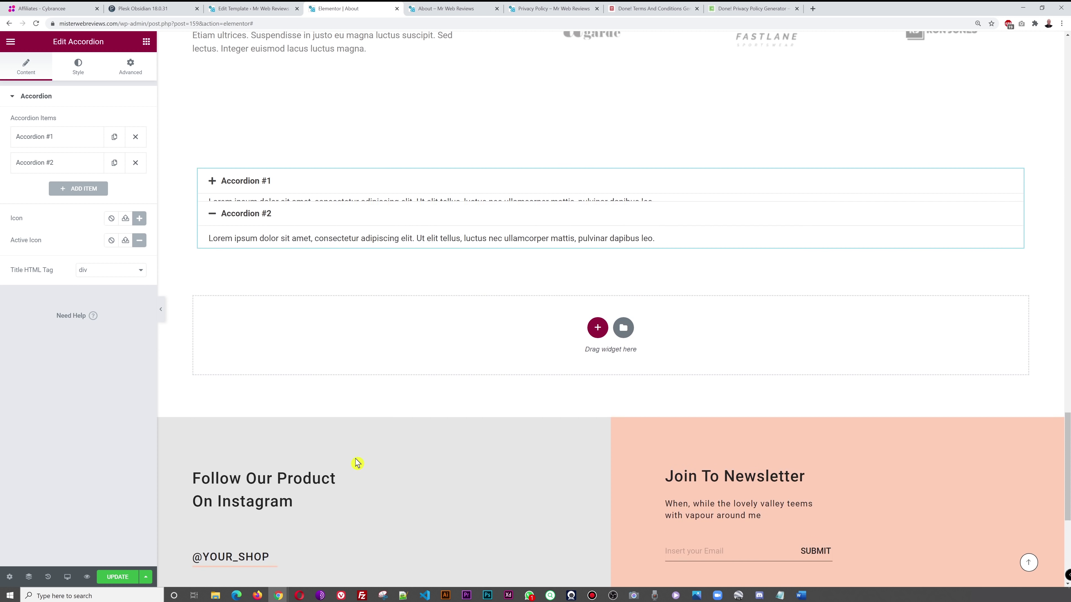
left_click(258, 186)
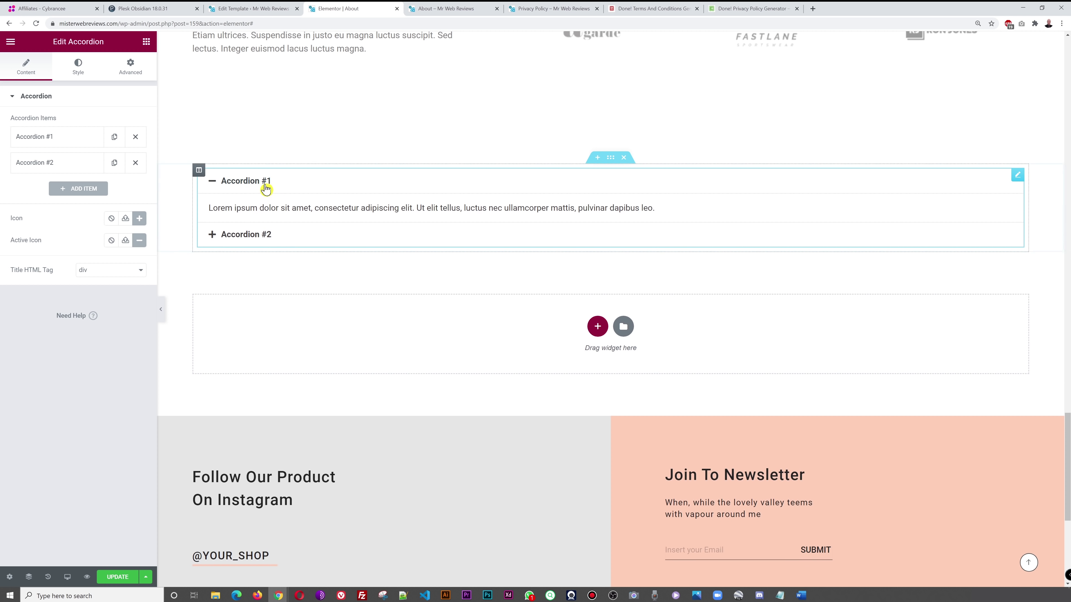
left_click(240, 234)
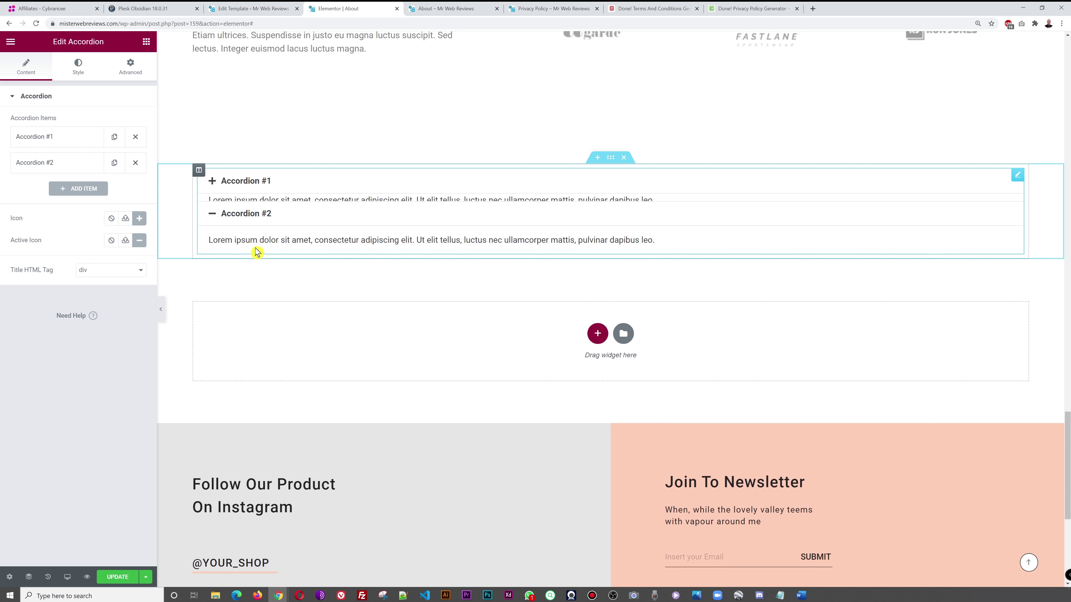
left_click(246, 182)
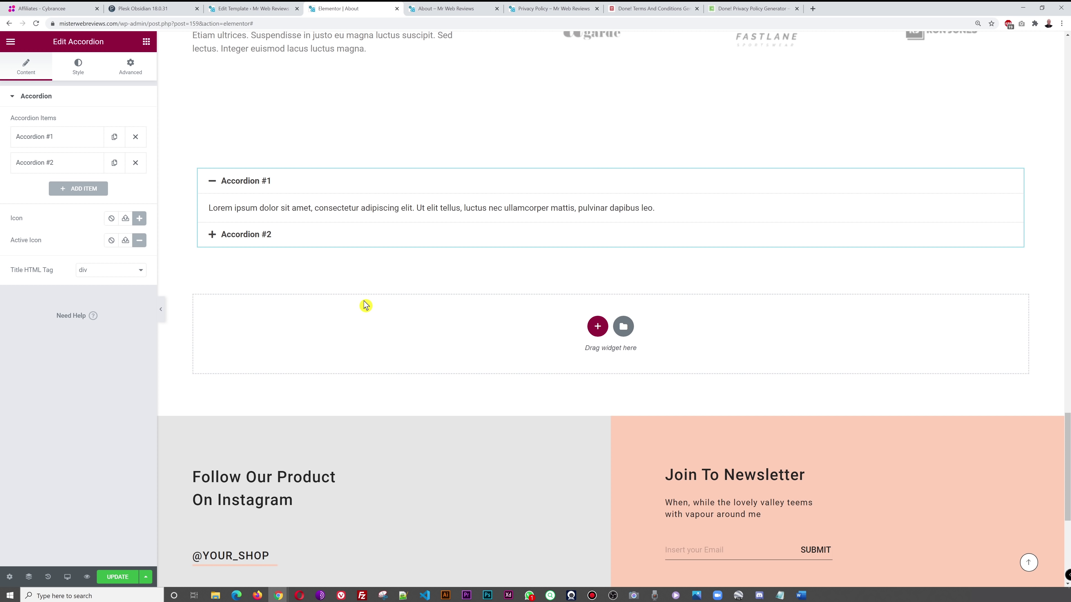
- Retitle the first item 'Do you deliver outside the US?' answering 'Yes, we deliver to Canada and Mexico.'
left_click(35, 148)
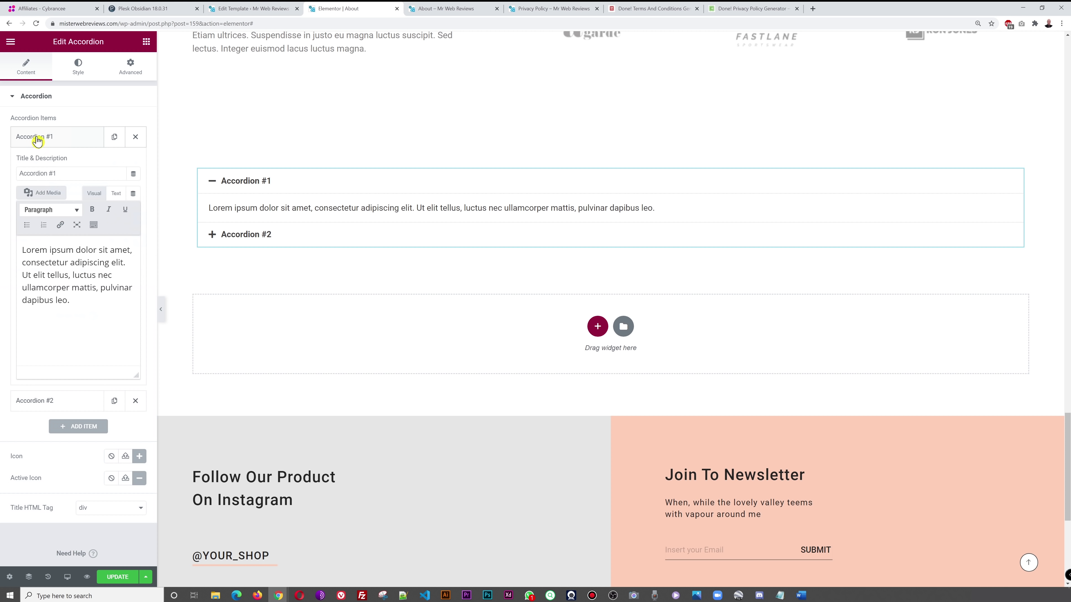
left_click_drag(67, 169, 16, 169)
type("Do you deliver outside the US?")
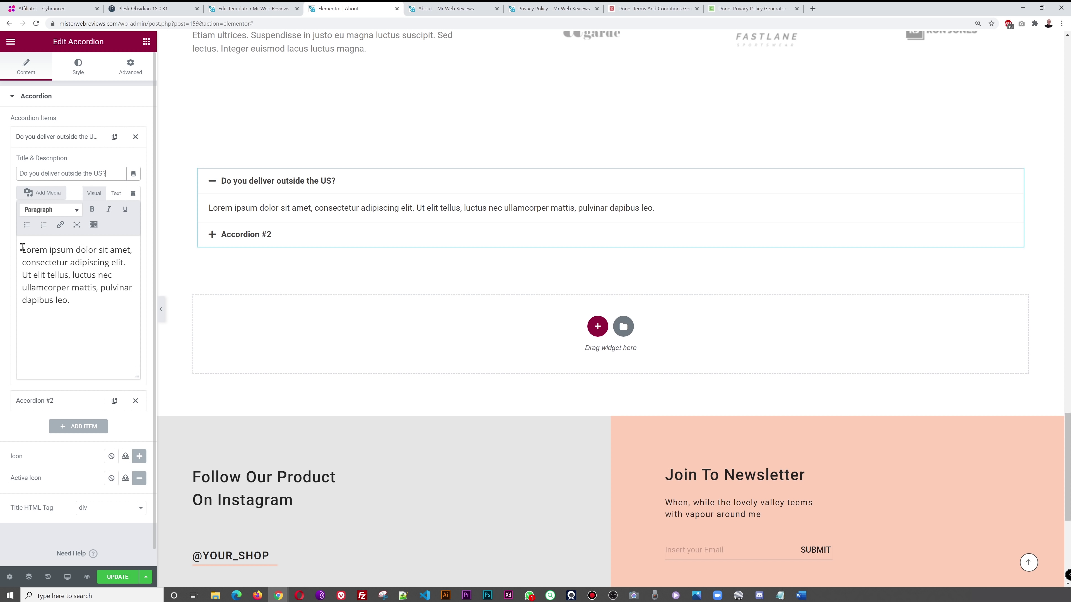
left_click(23, 249)
type("Yes, ")
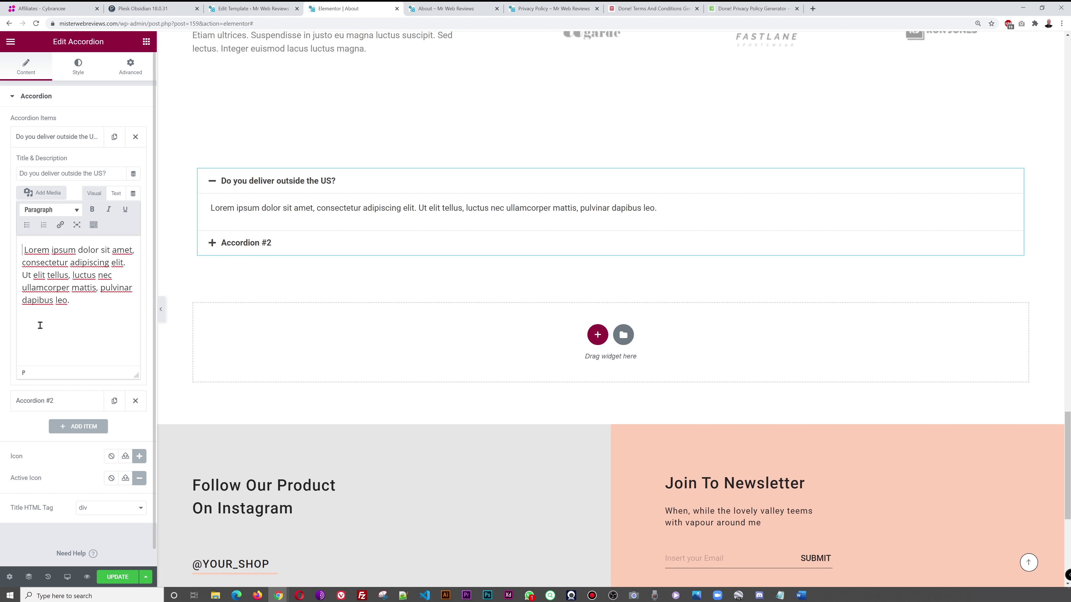
type("we deliver to ")
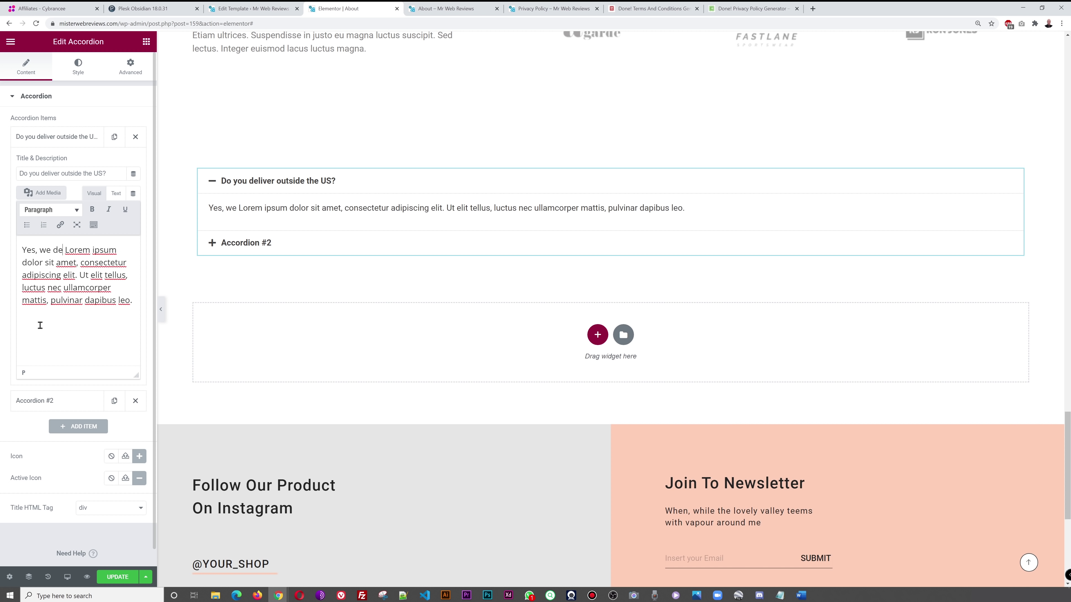
type("Canada ")
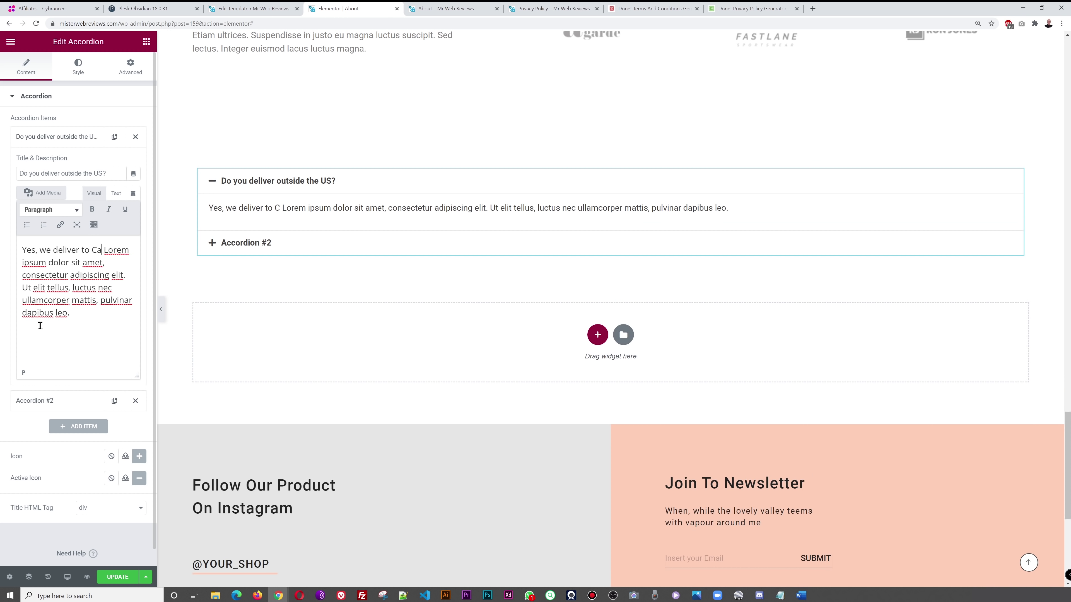
type("and Mexi")
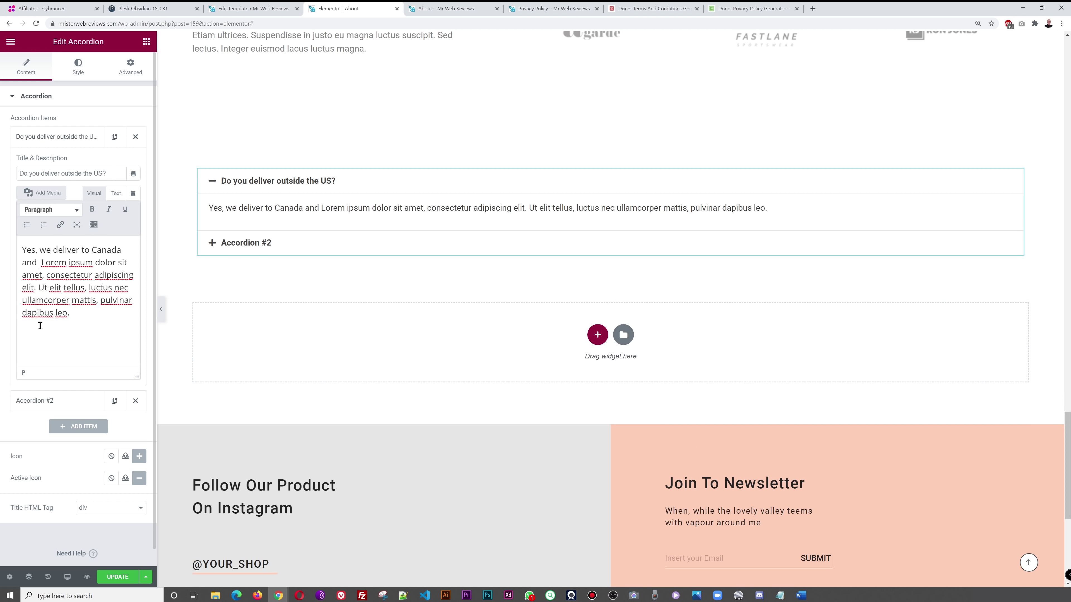
type("co.")
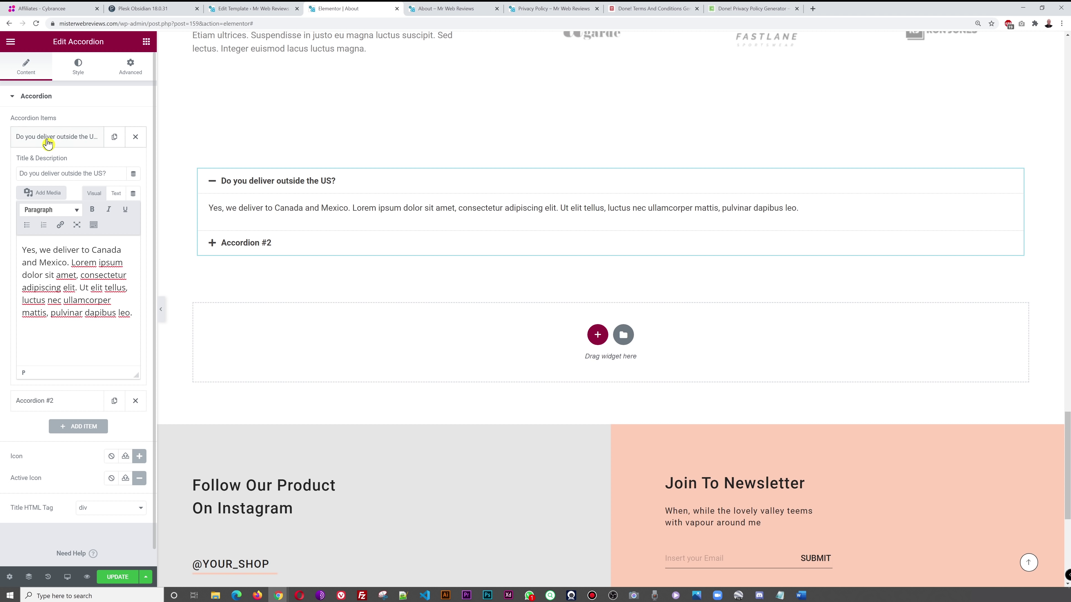
left_click(48, 143)
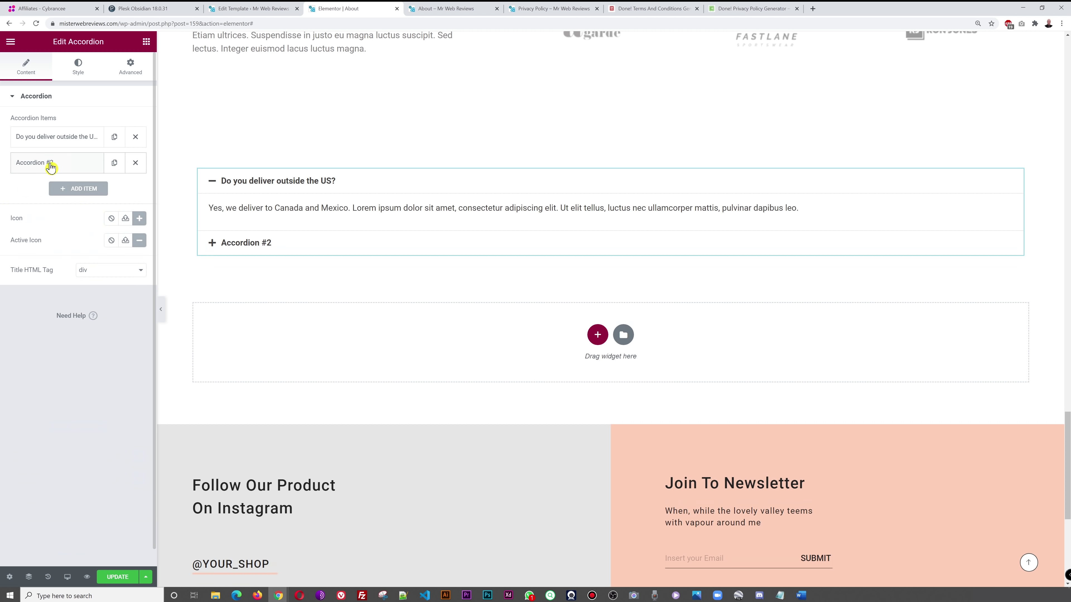
- Title the second item 'Do you provide warranty with 2nd hand equipment?' and prepend the 3-month warranty answer
left_click(50, 166)
type("Do you provi")
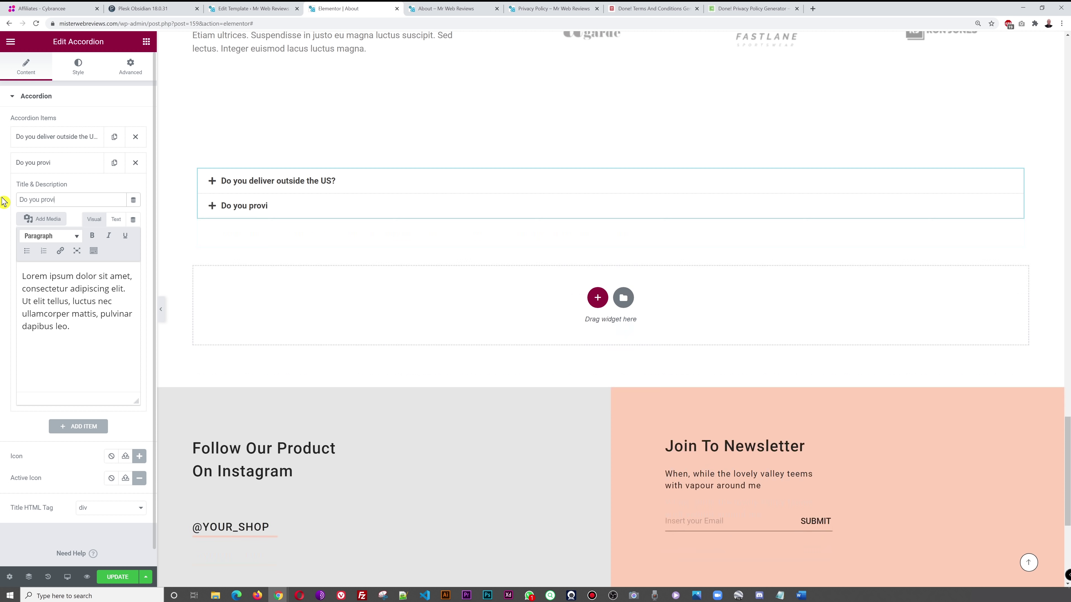
type("de warranty with 2")
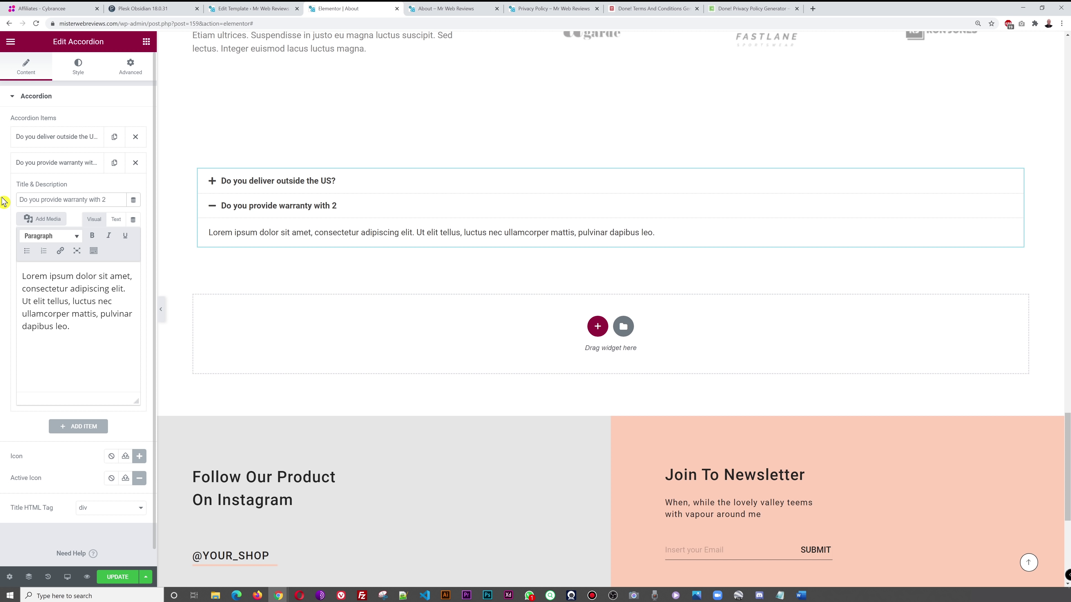
type("nd hand eq")
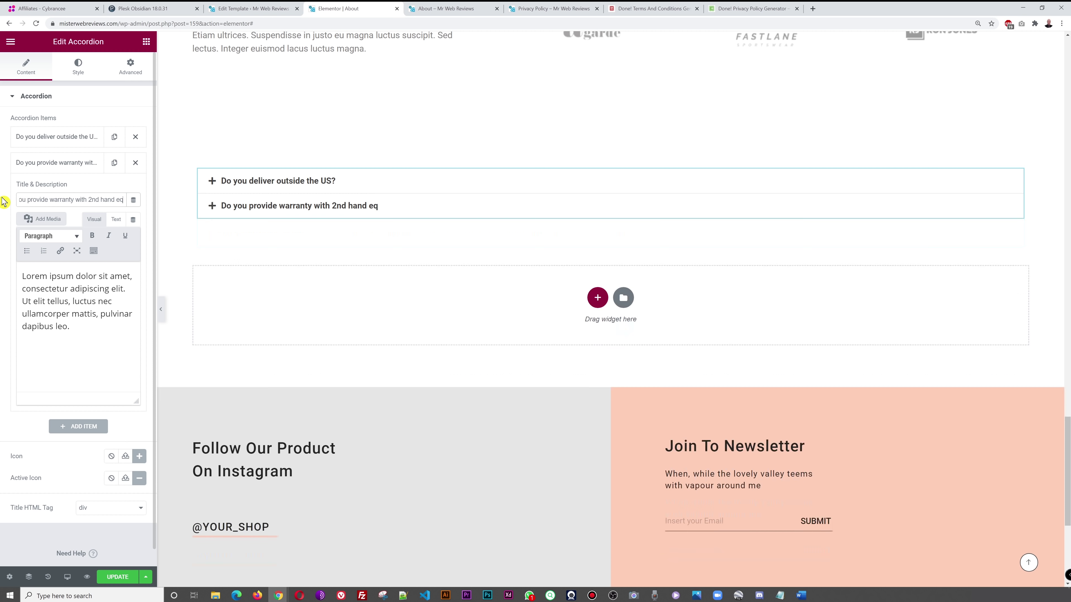
type("uipment?")
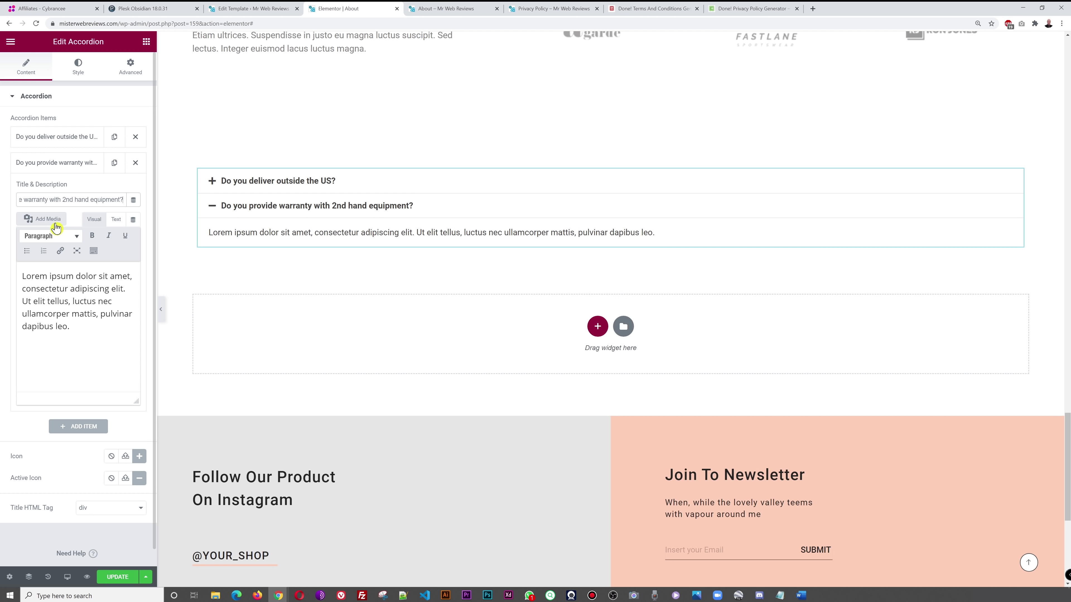
left_click(24, 278)
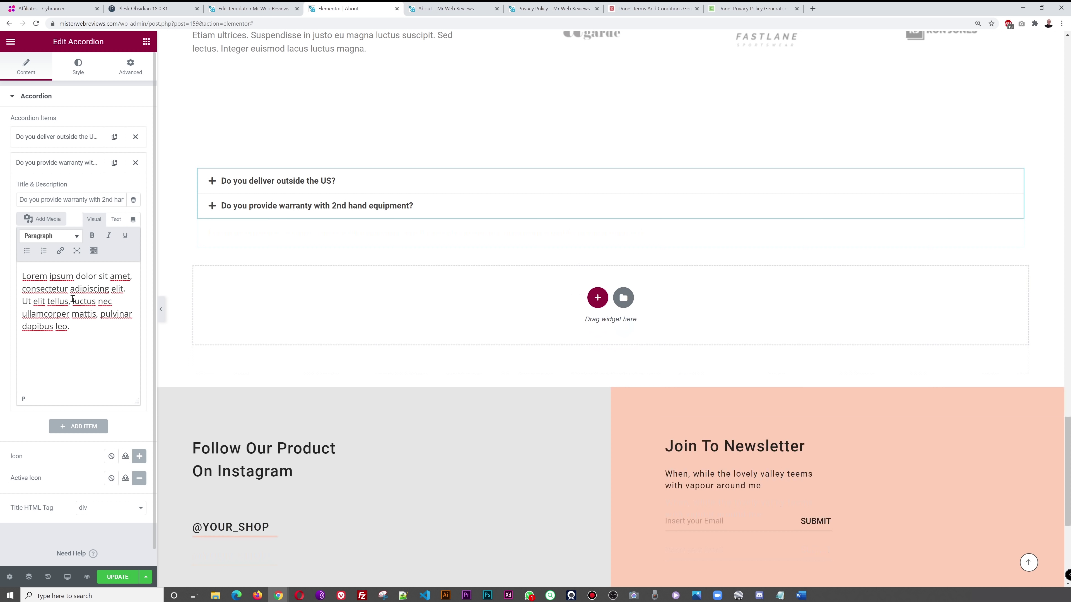
type("Yes we p")
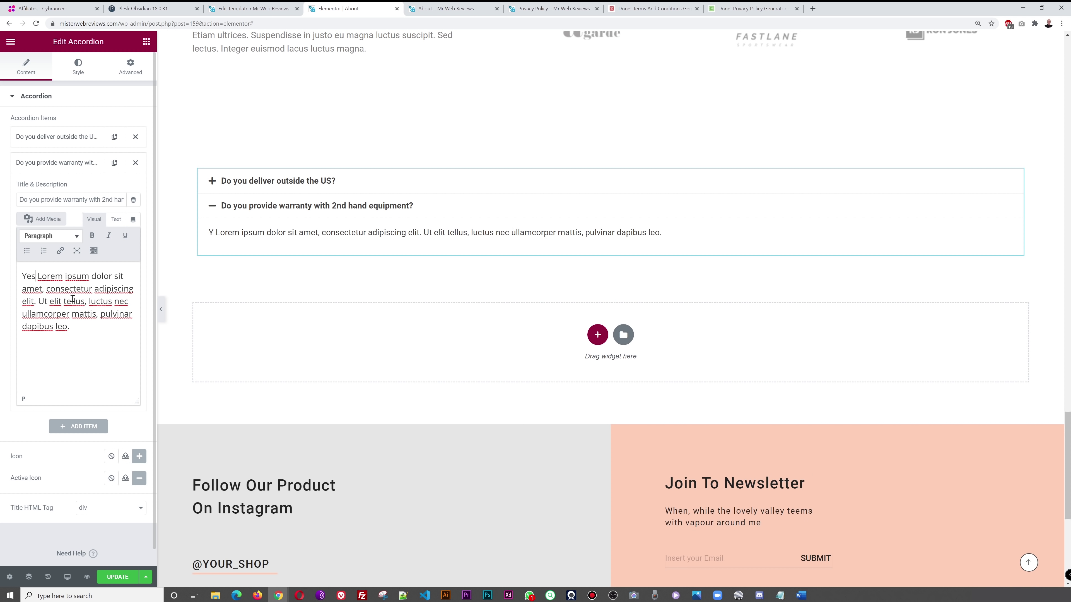
key("BackSpace")
type("provide 3 months warra")
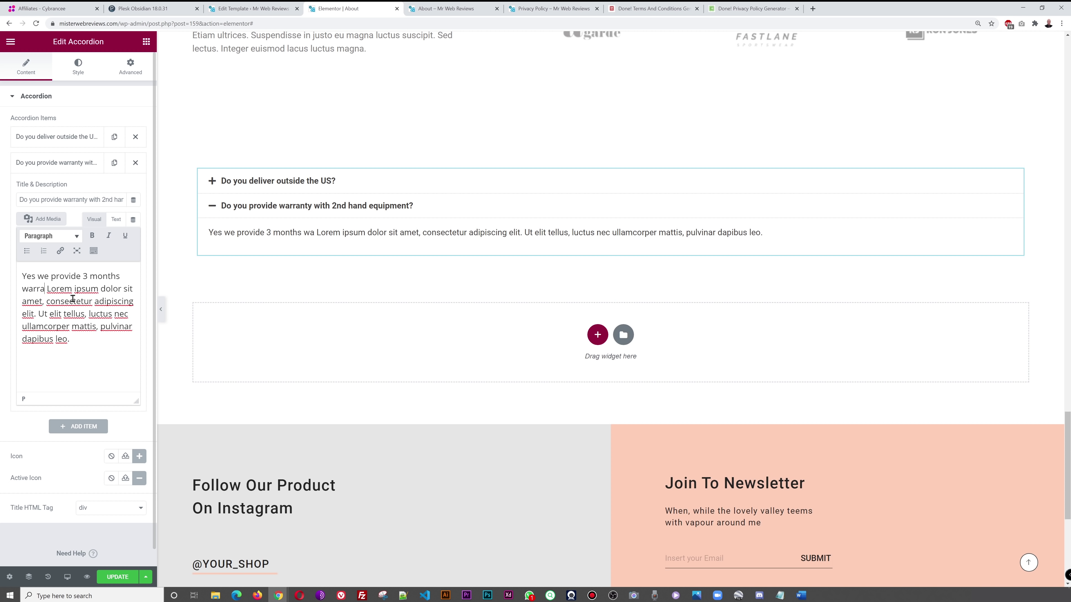
type("nty on a")
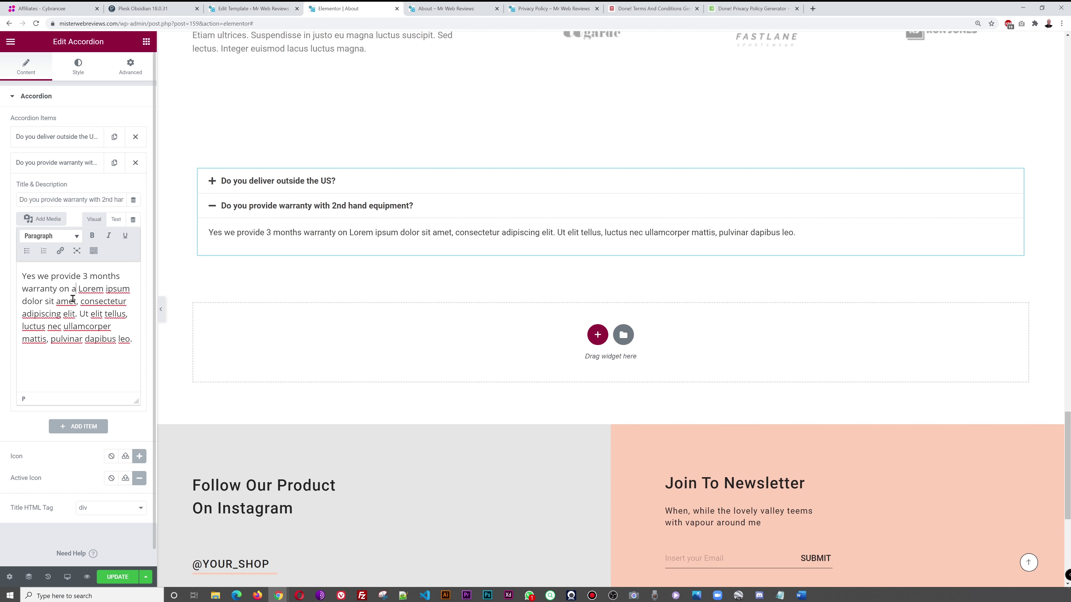
type("ll used equipment.")
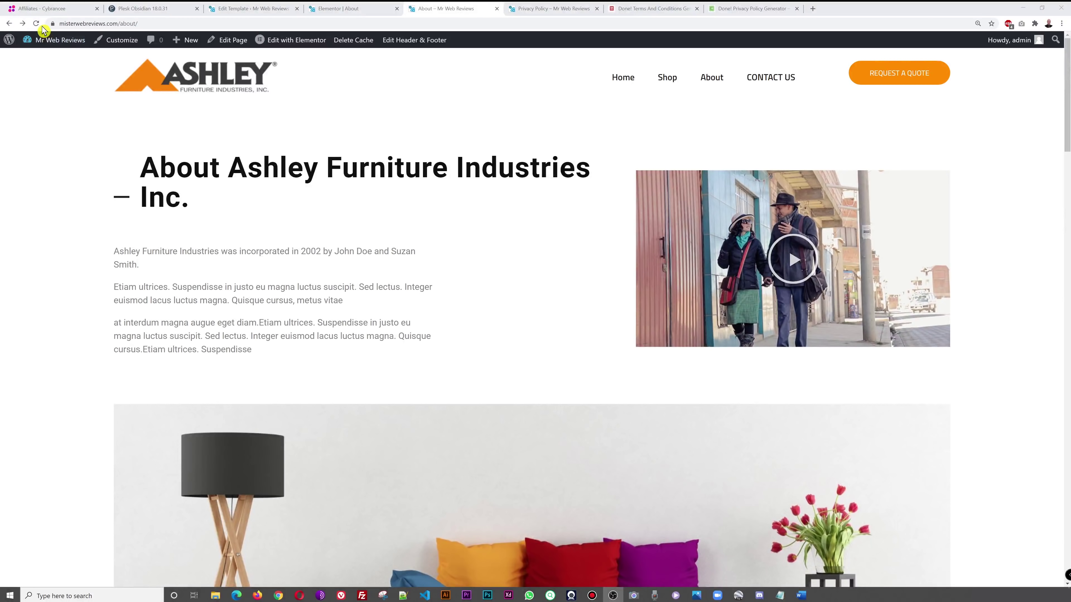
- Reload the live About page and open the warranty question's answer in the FAQ
left_click(37, 24)
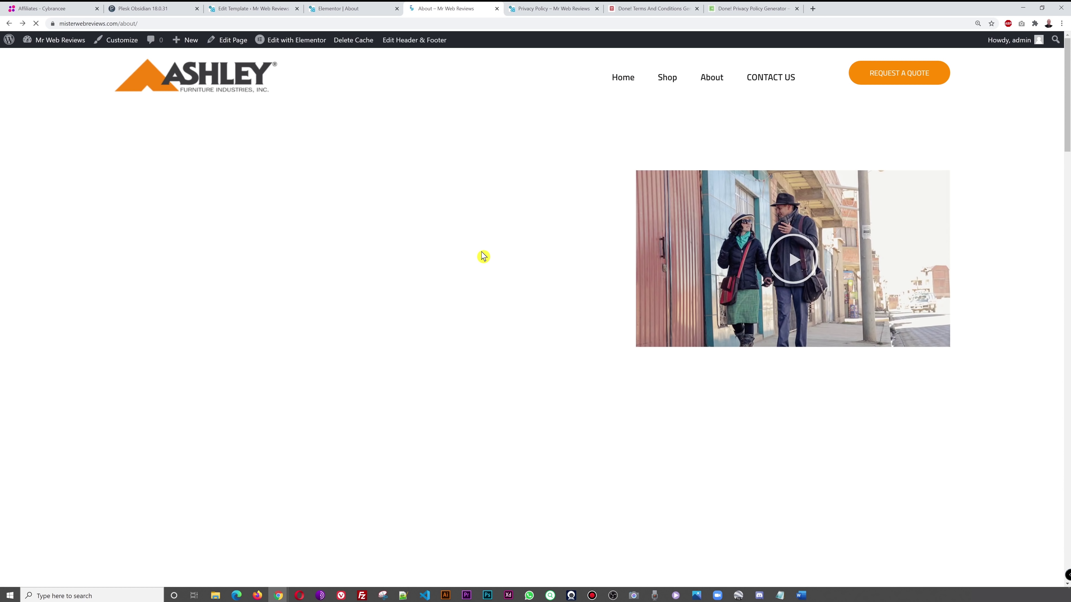
scroll(531, 243, "down", 20)
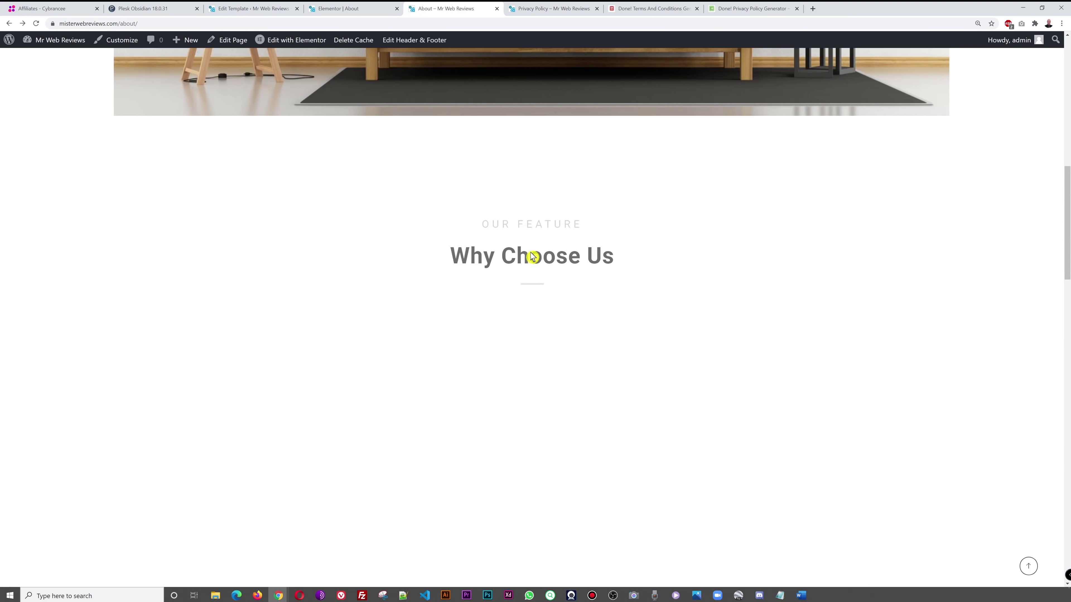
scroll(530, 262, "down", 5)
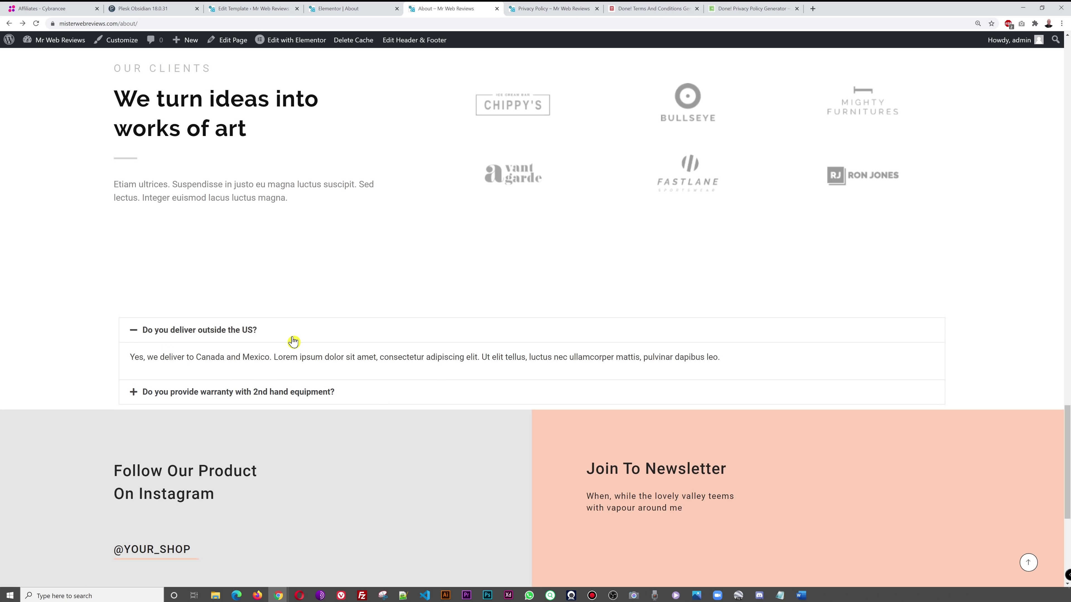
left_click(273, 397)
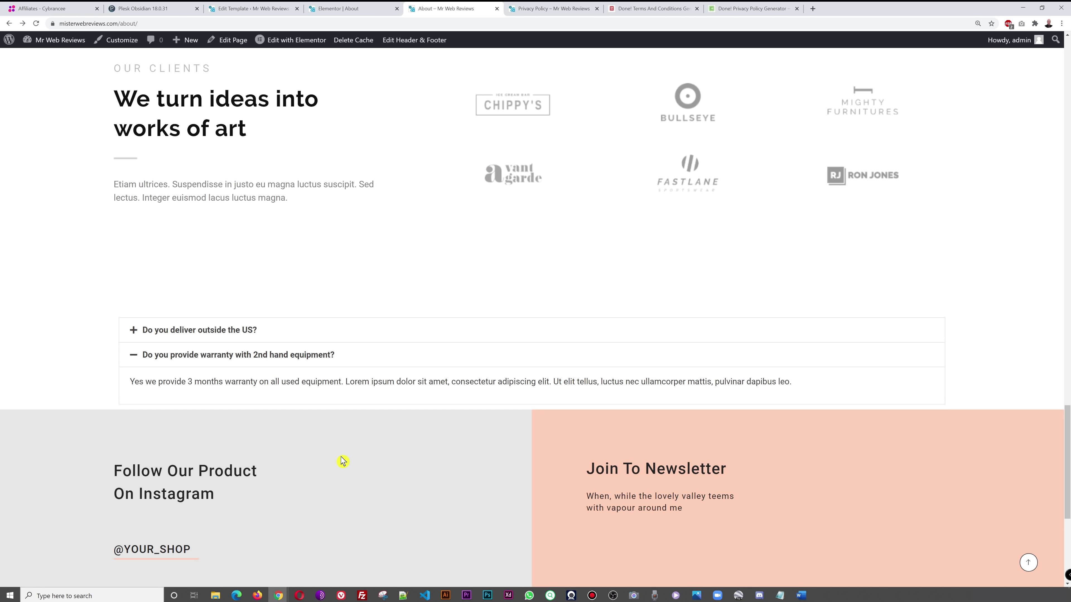
- Add a Toggle widget to the empty section, then recheck the delivery and warranty answers live
key("ctrl+shift+Tab")
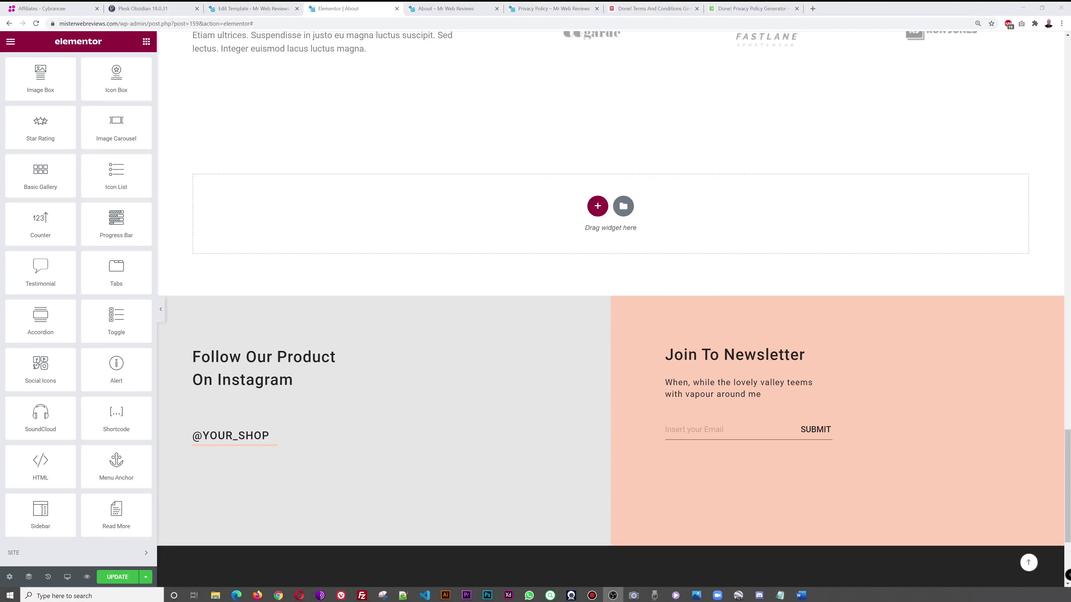
left_click_drag(120, 329, 546, 226)
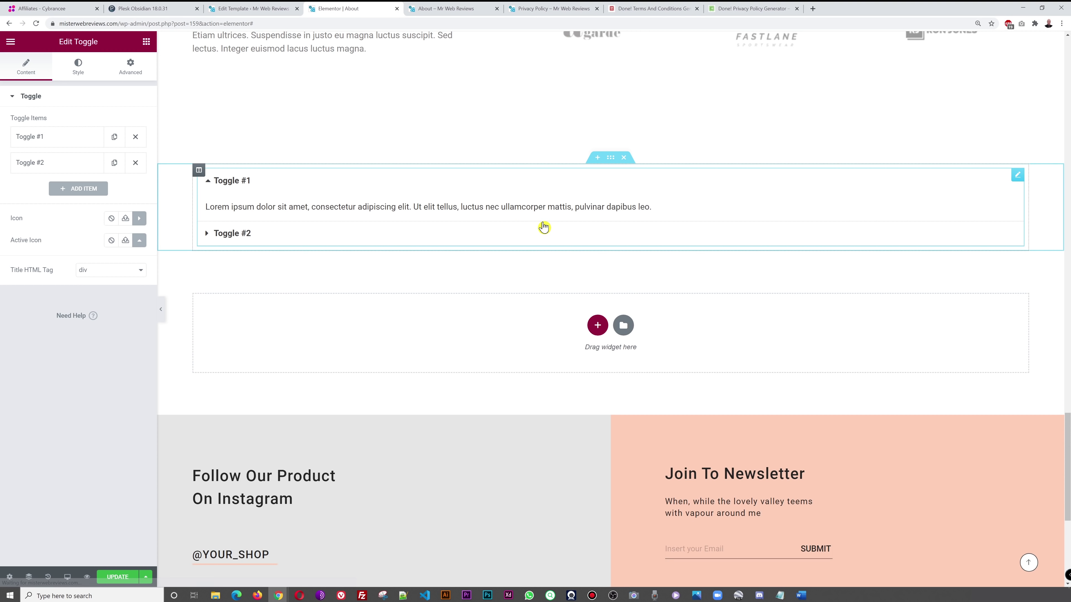
left_click(437, 9)
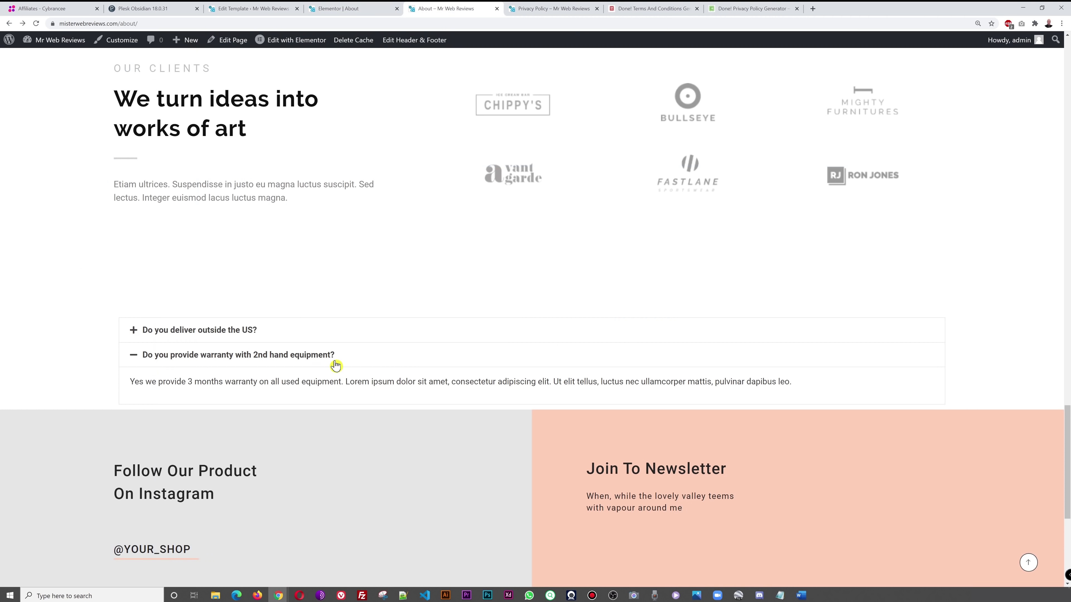
left_click(270, 331)
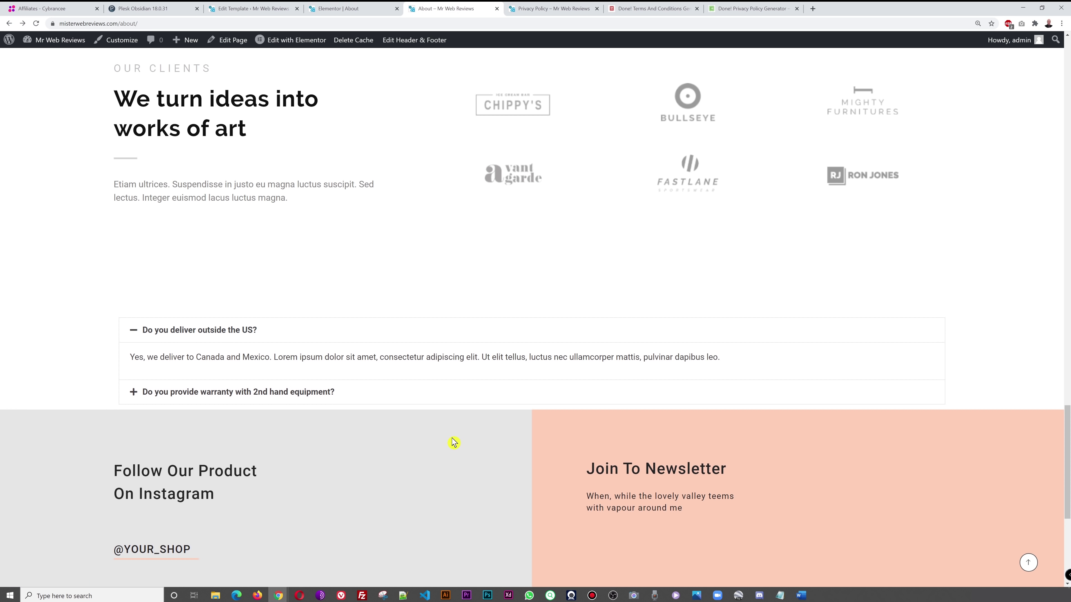
left_click(235, 399)
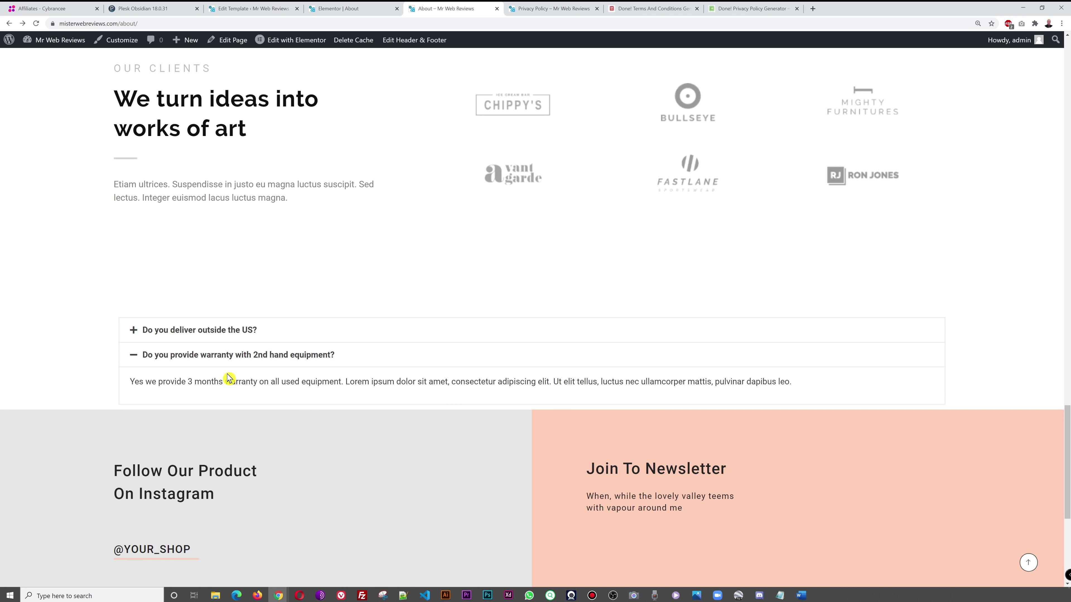
left_click(220, 333)
left_click(220, 391)
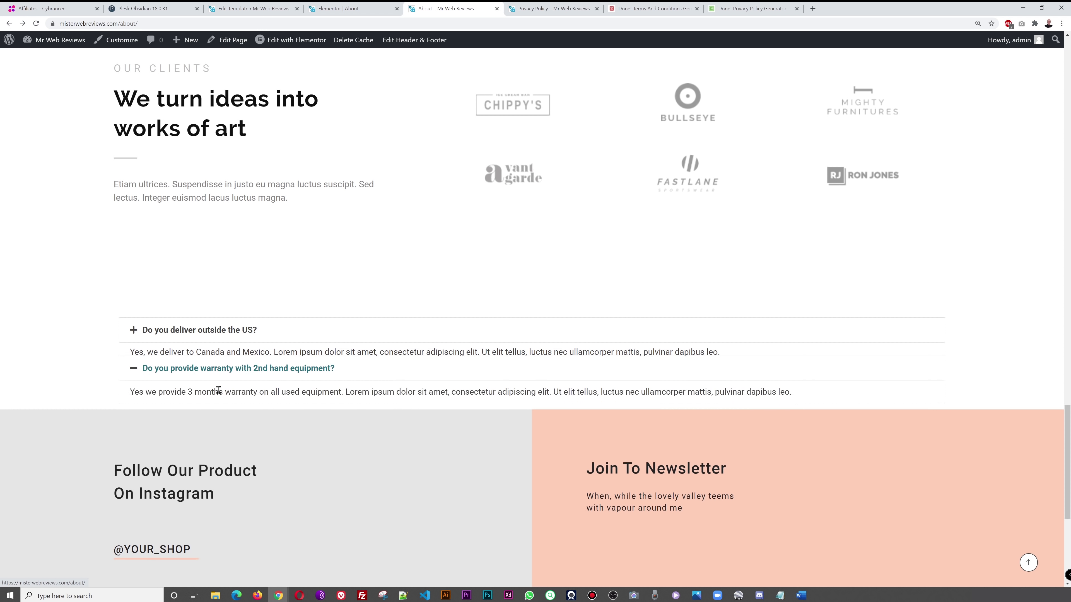
left_click(349, 9)
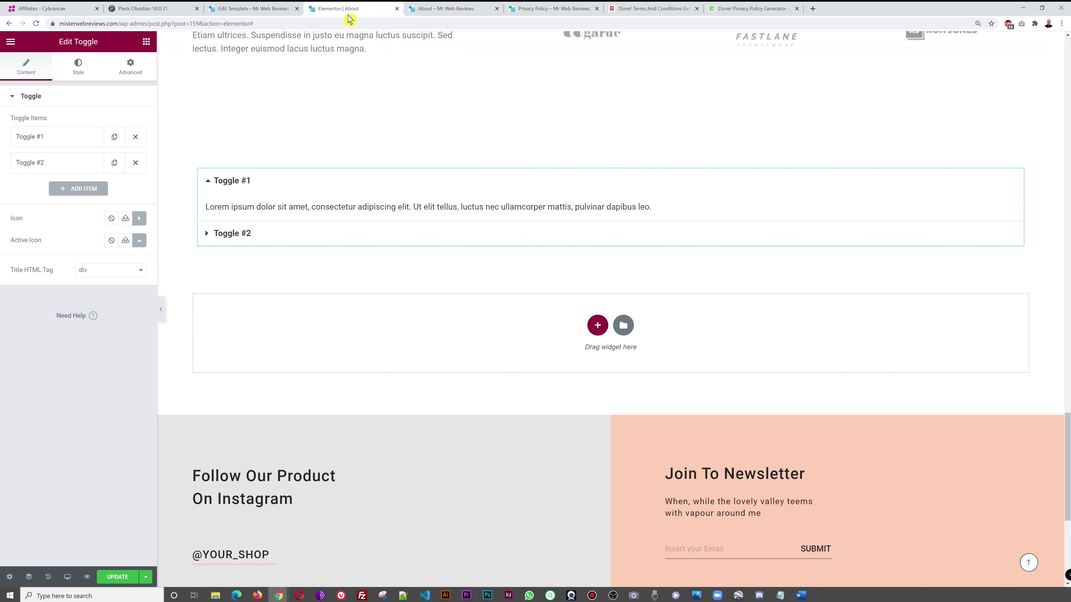
- Expand and collapse Toggle #1 and Toggle #2 several times, then delete the Toggle widget
left_click(230, 234)
left_click(237, 239)
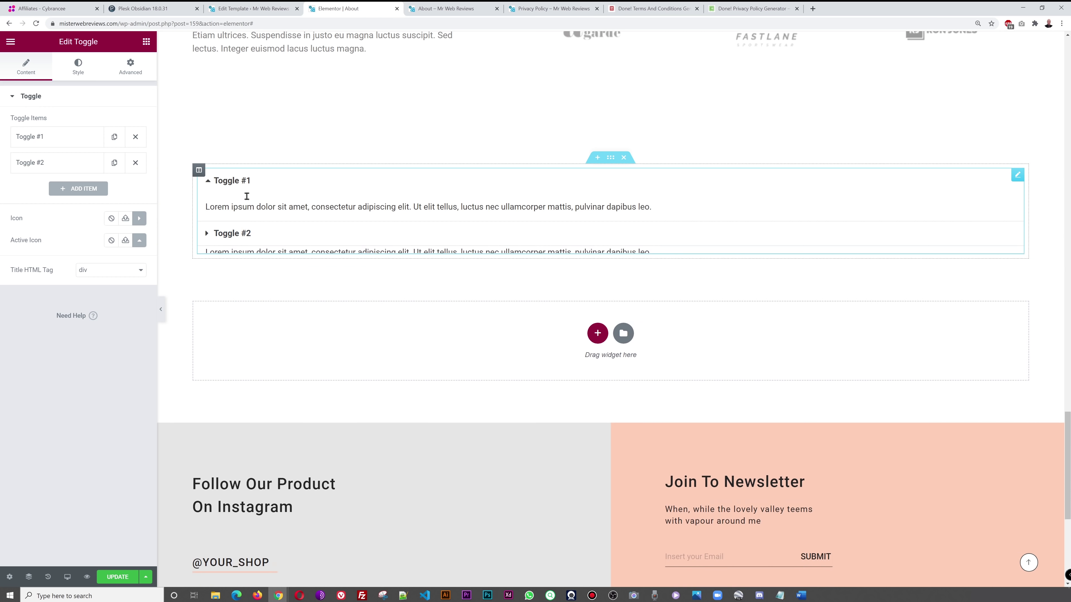
left_click(239, 182)
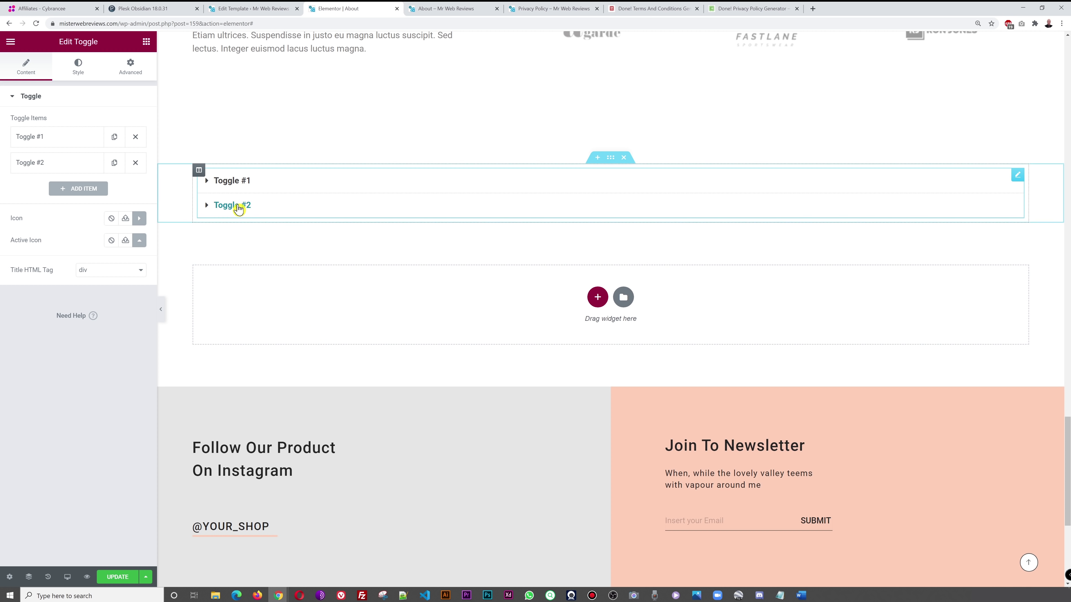
left_click(236, 184)
left_click(229, 243)
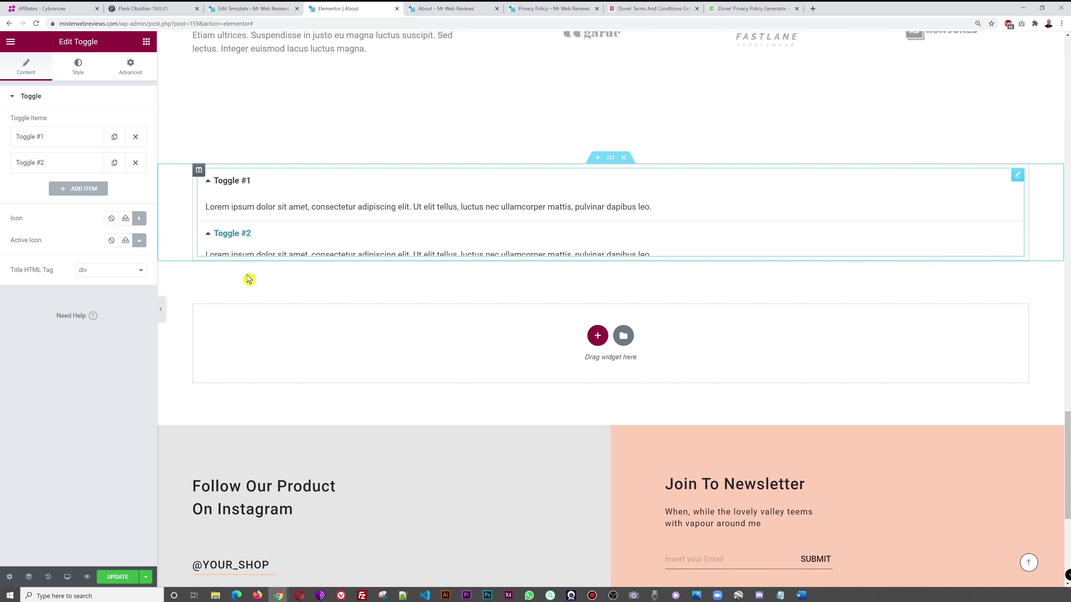
left_click(242, 235)
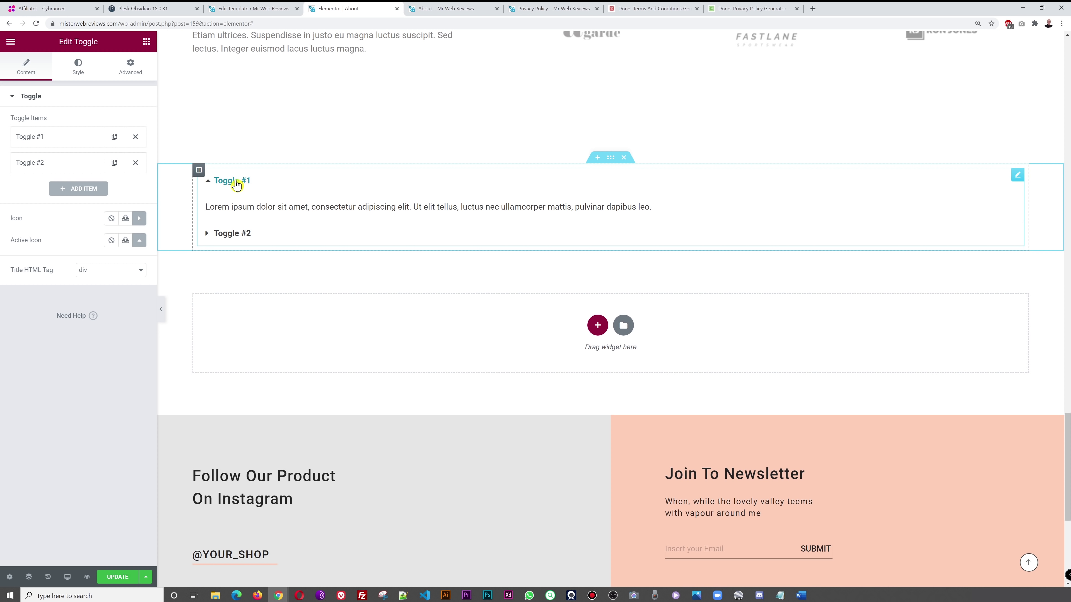
left_click(238, 184)
left_click(232, 205)
left_click(236, 184)
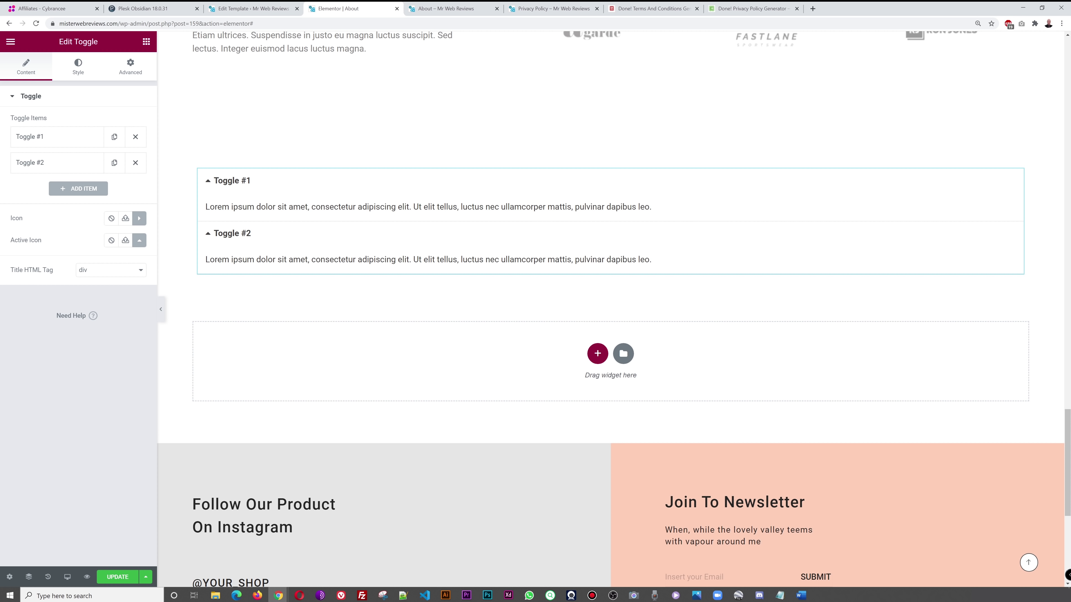
key("Delete")
- Drop a Social Icons widget into the empty section and inspect the Facebook item's settings
left_click_drag(50, 310, 596, 223)
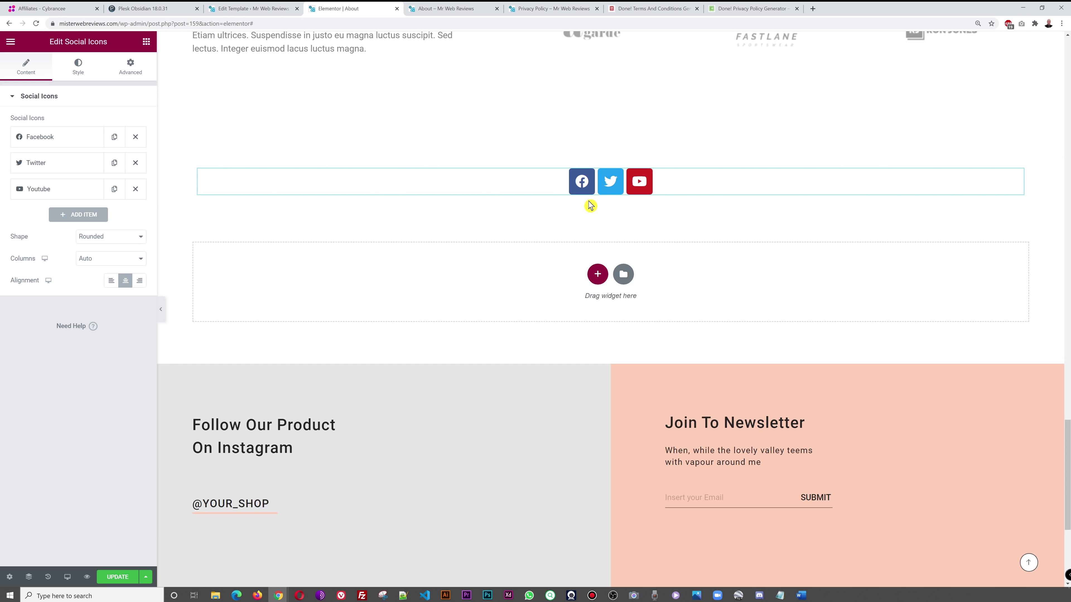
left_click(48, 137)
mouse_move(88, 194)
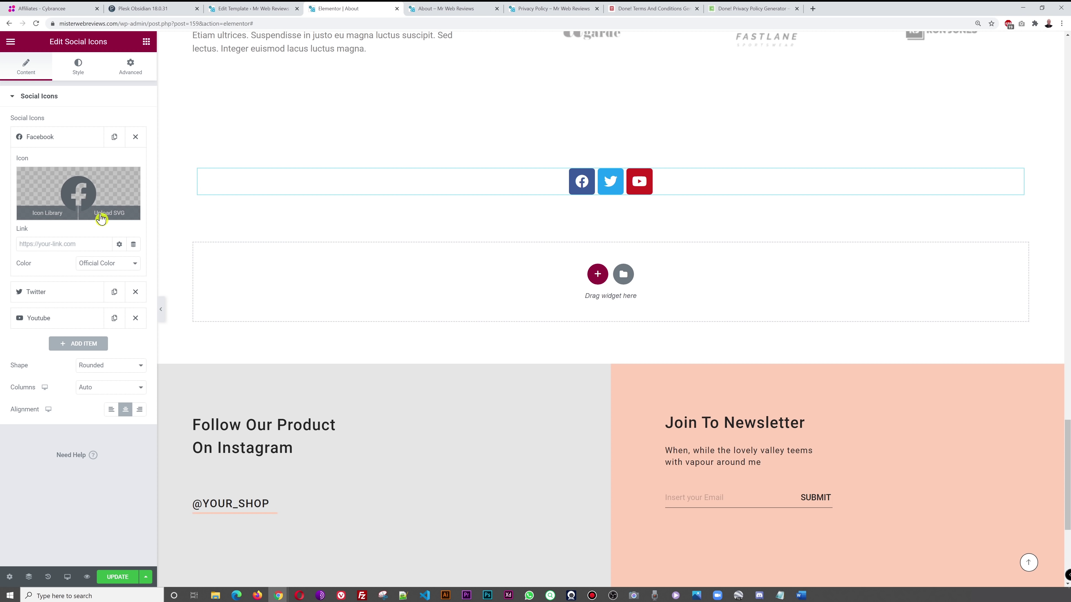
left_click(31, 249)
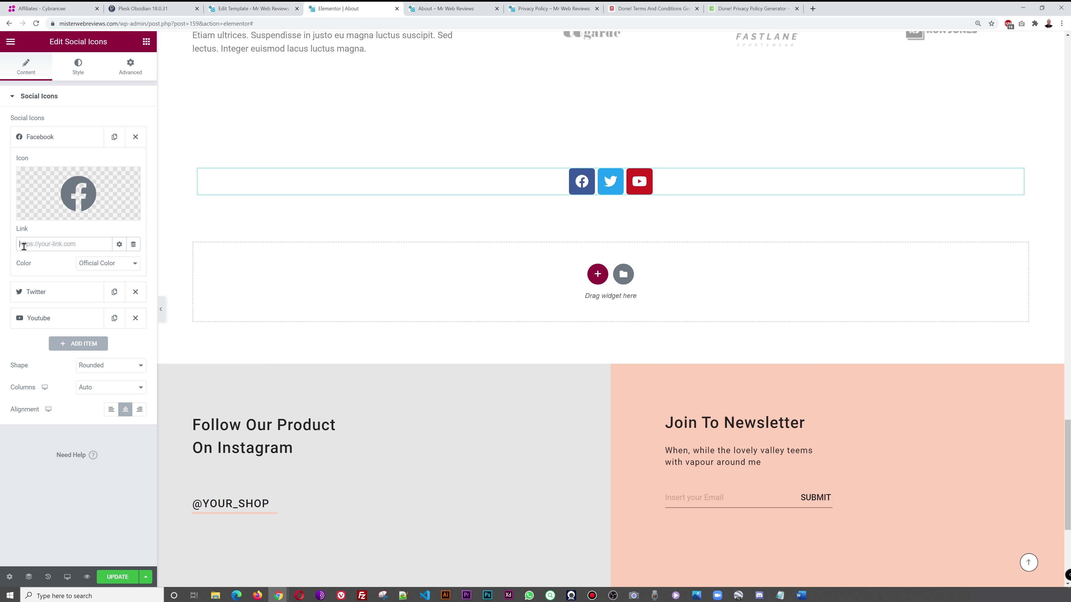
- Review the Twitter and Youtube items' settings, then reopen the Twitter item
left_click(41, 139)
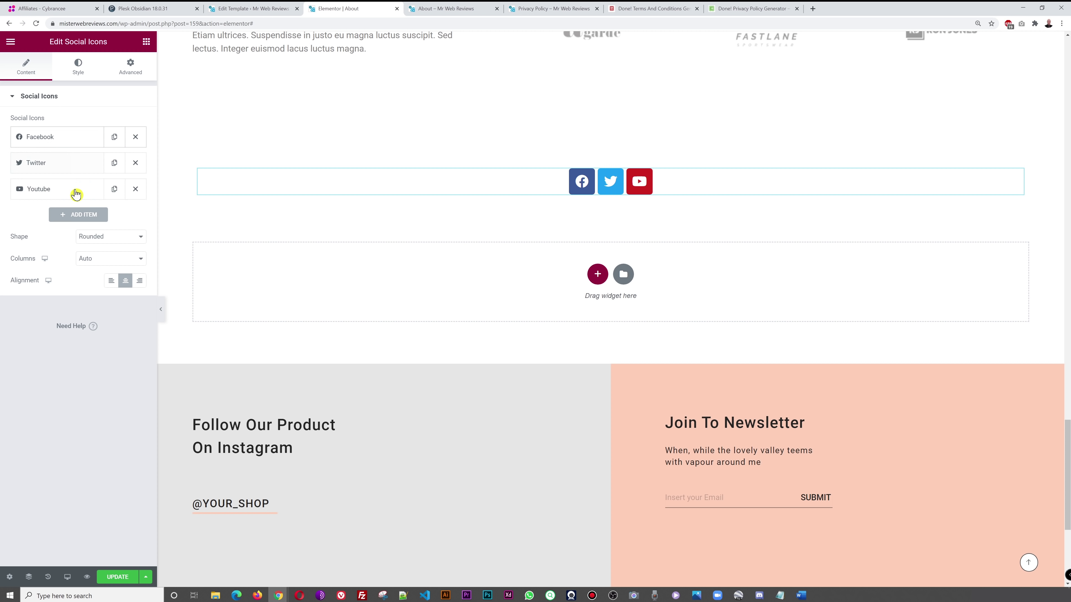
left_click(54, 163)
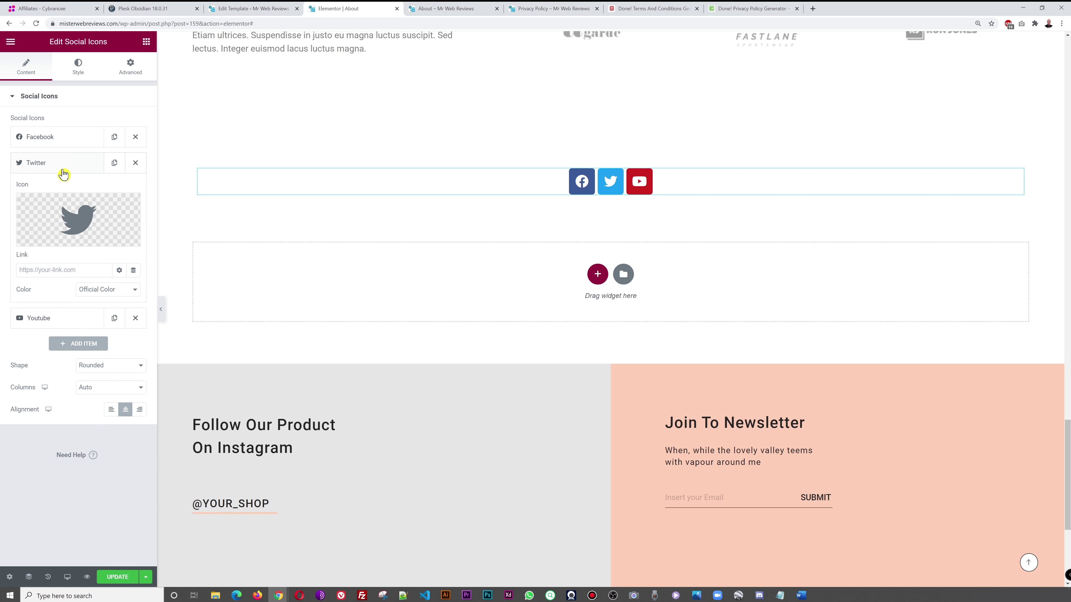
left_click(54, 163)
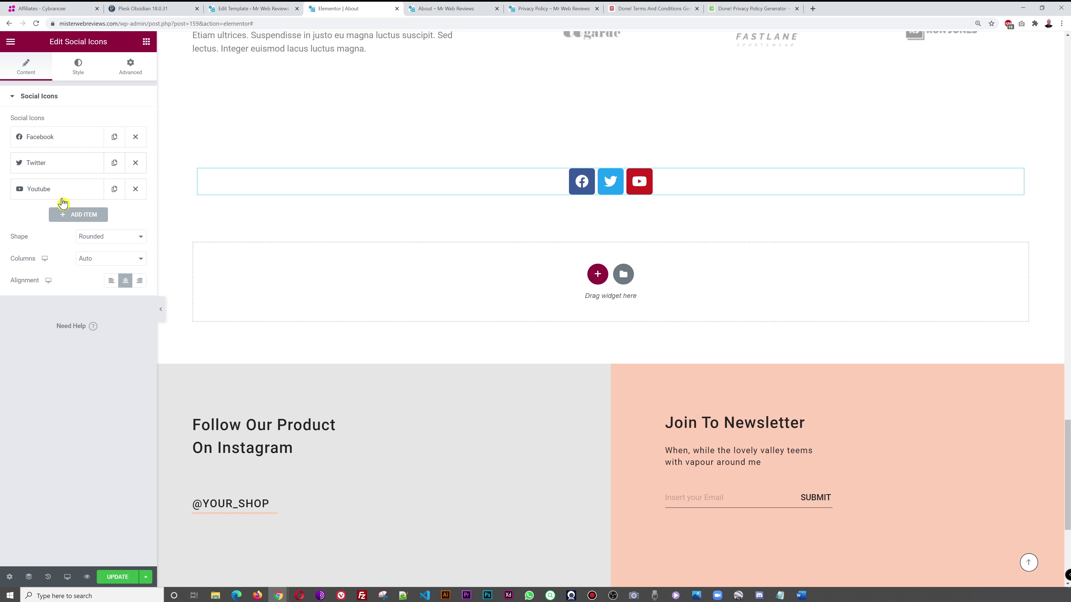
left_click(42, 192)
left_click(44, 195)
left_click(50, 165)
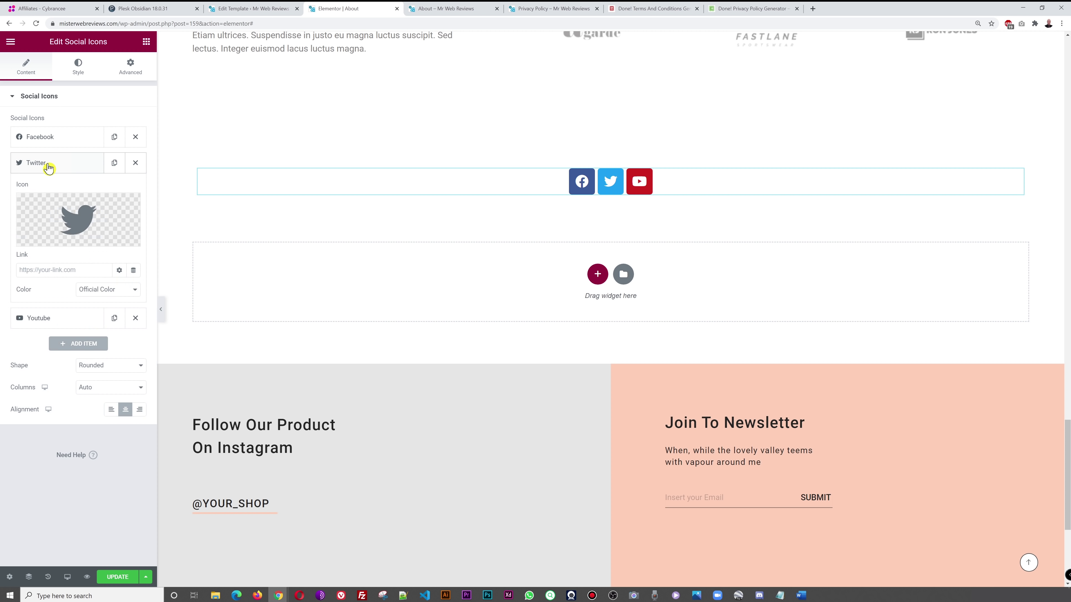
- Replace the Twitter entry's icon with LinkedIn, found by searching the Icon Library for 'link'
left_click(71, 214)
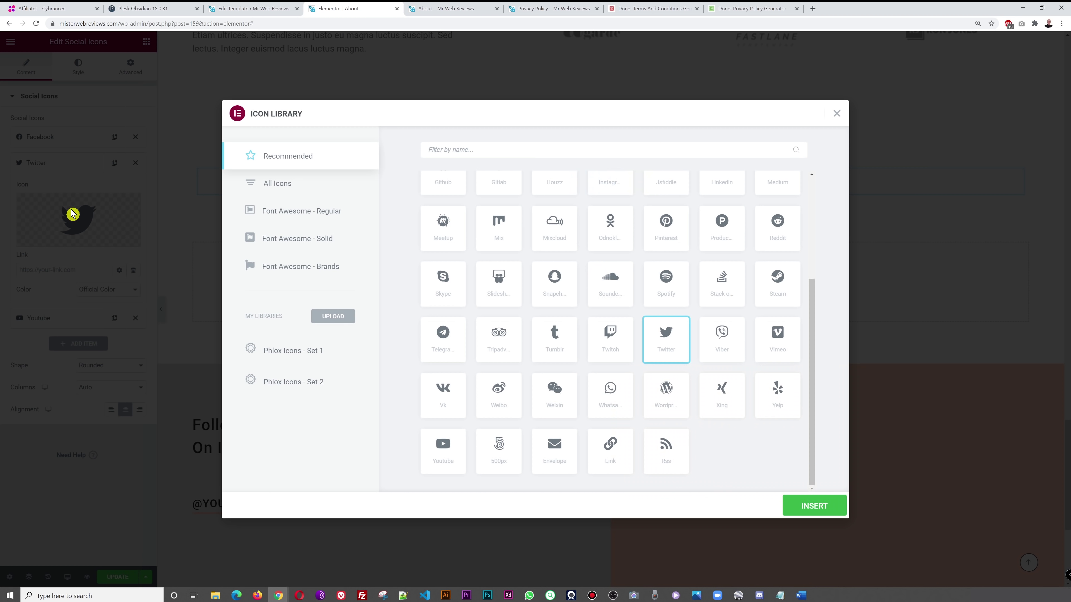
left_click(456, 150)
type("link")
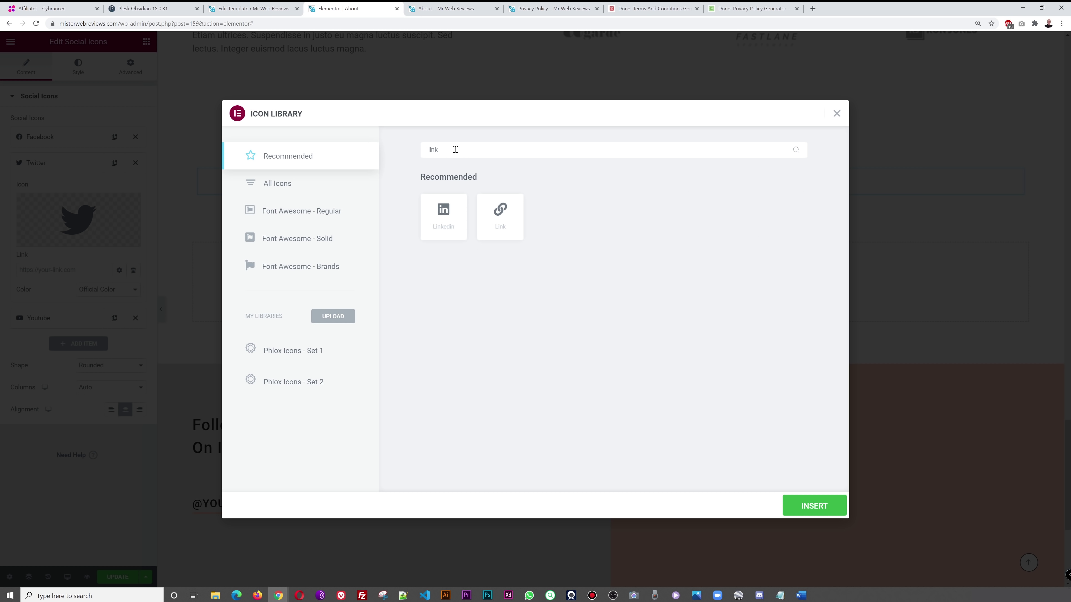
left_click(445, 219)
left_click(811, 507)
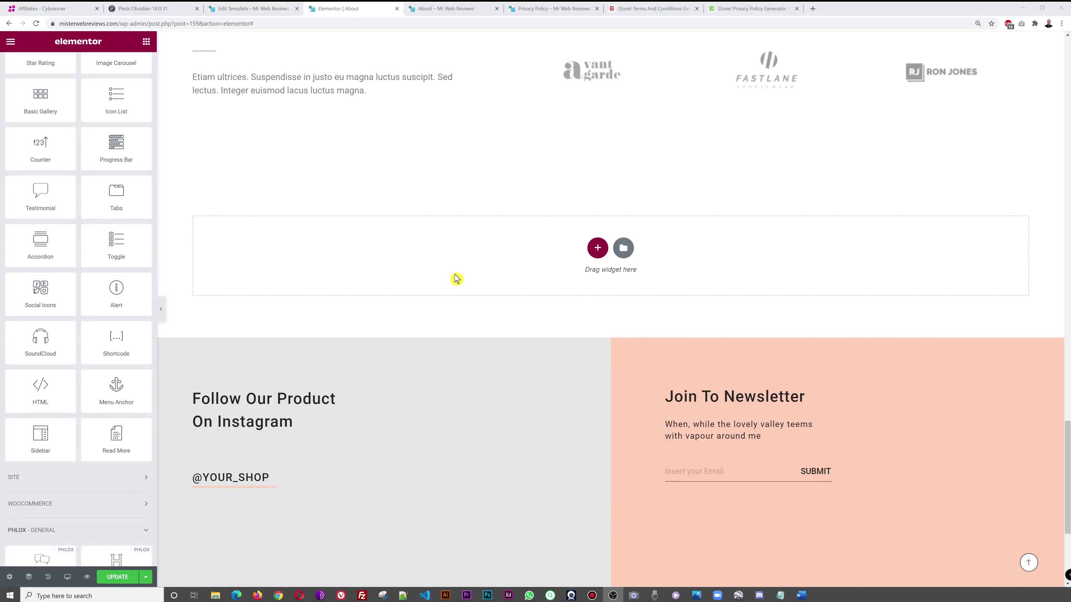
- Drop an Alert widget into the empty section and switch its Type through Success, Warning, then Danger
left_click_drag(142, 296, 507, 347)
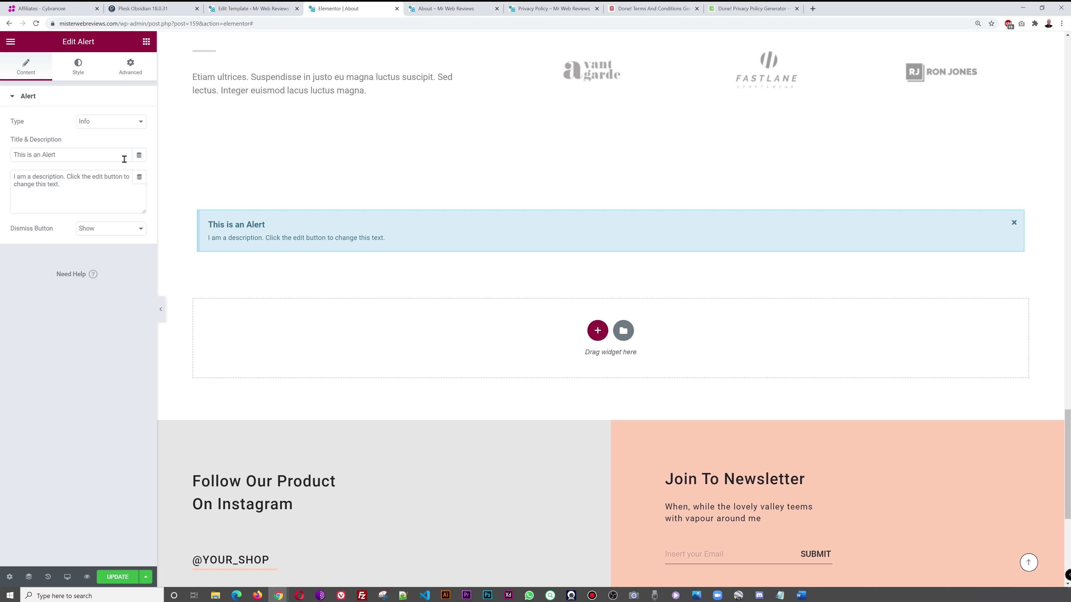
left_click(134, 126)
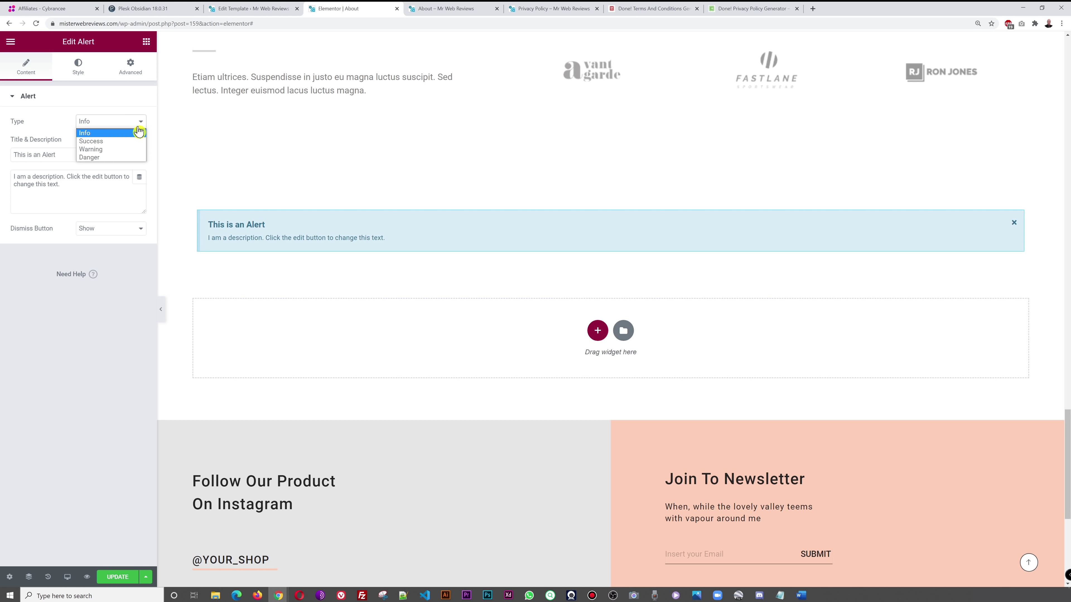
left_click(120, 143)
left_click(109, 121)
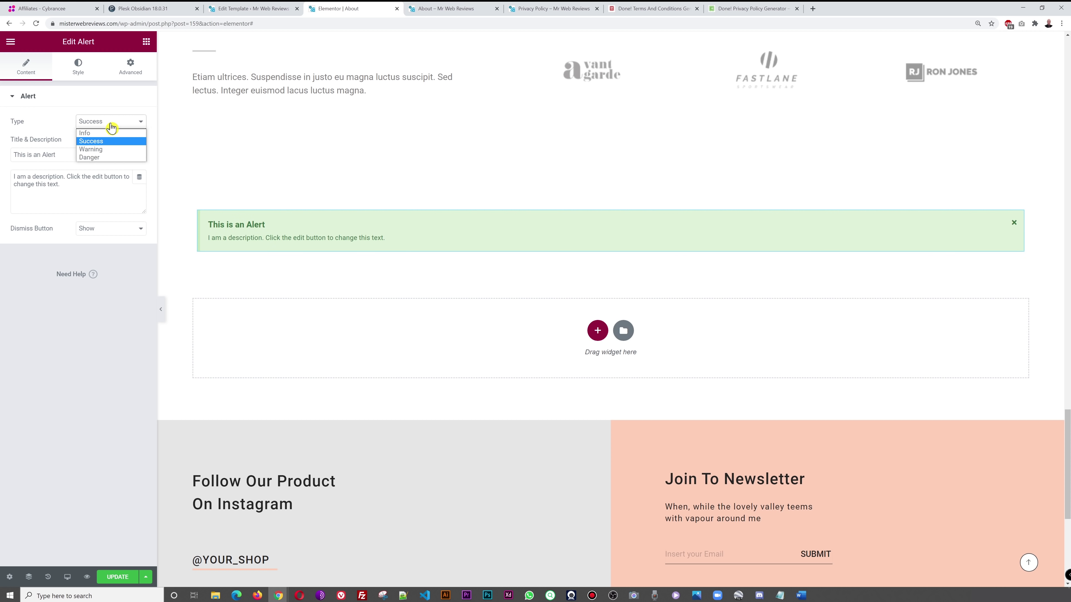
left_click(112, 150)
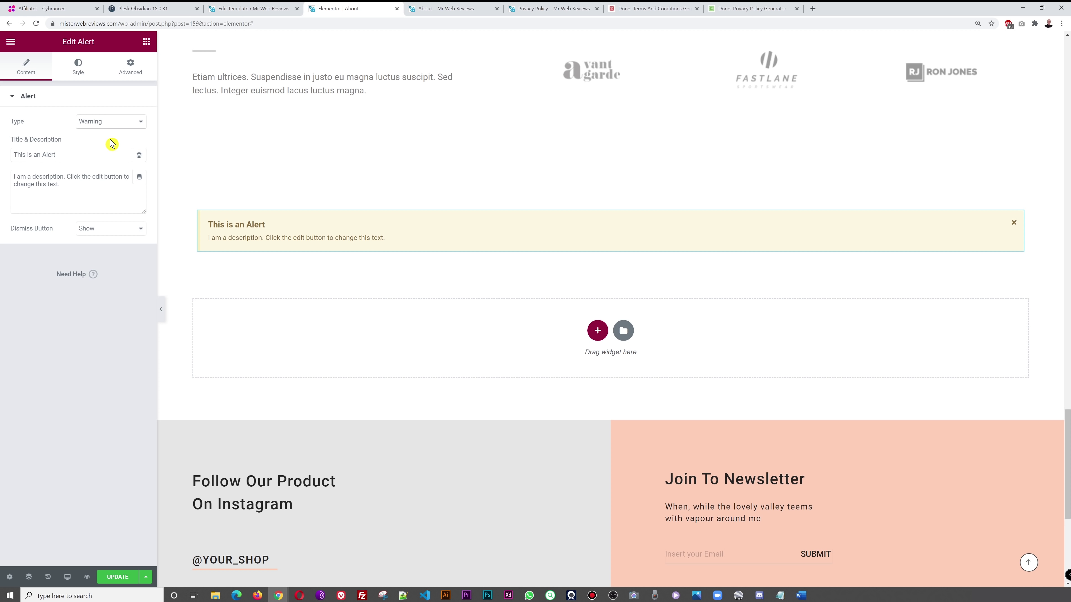
left_click(107, 124)
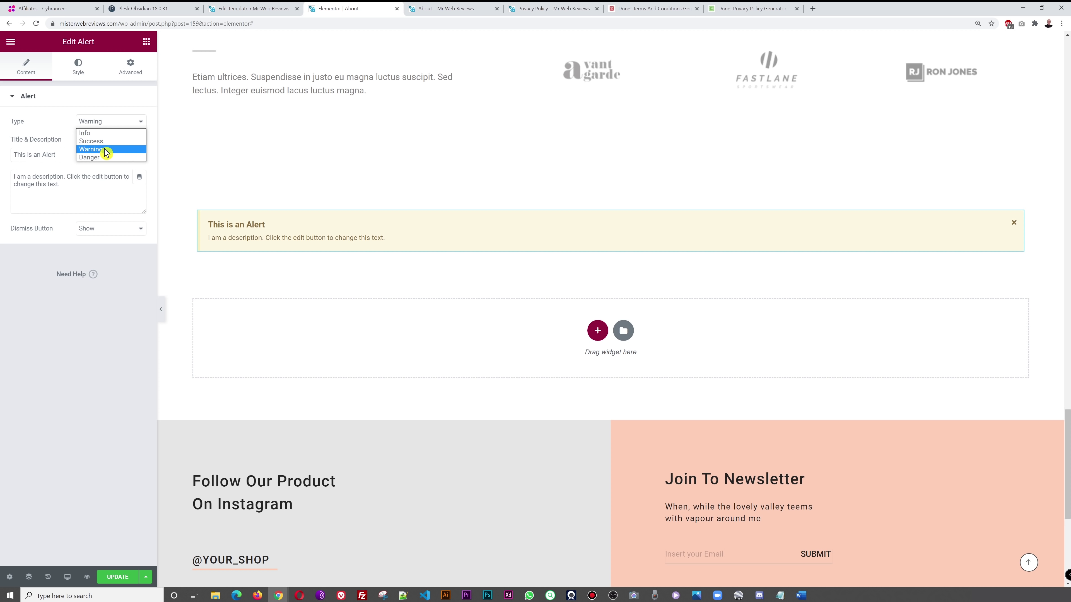
left_click(103, 157)
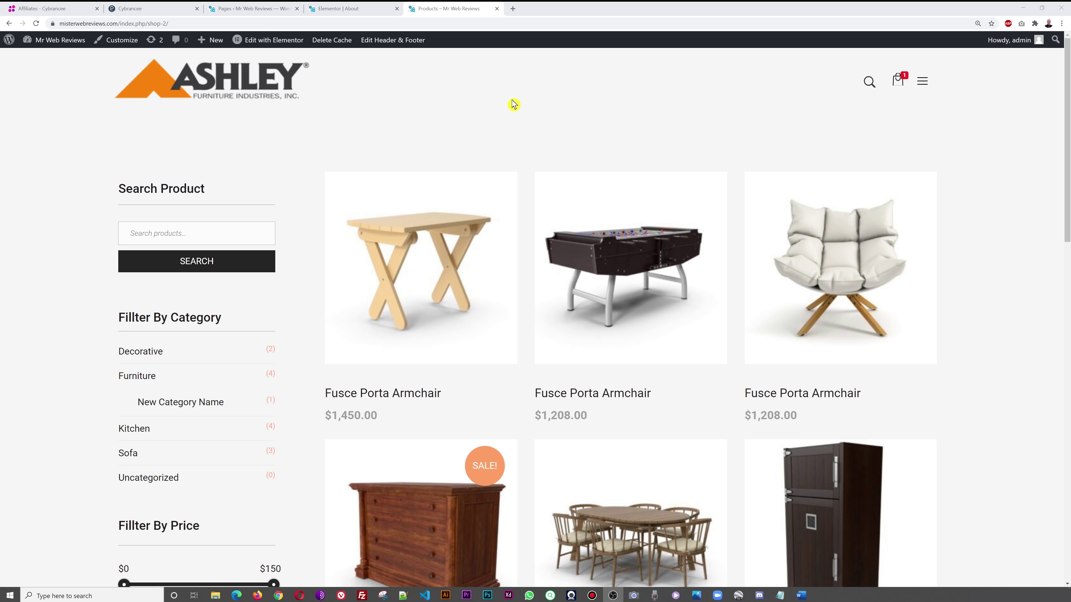
- Go to the WordPress Pages list, then open Settings > Permalinks
left_click(252, 10)
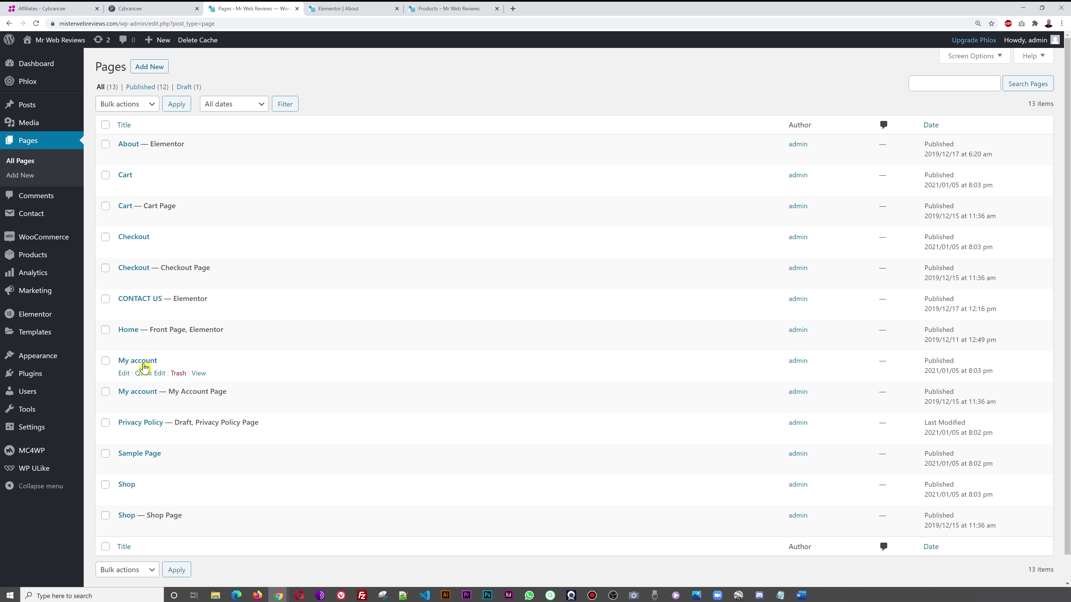
mouse_move(36, 434)
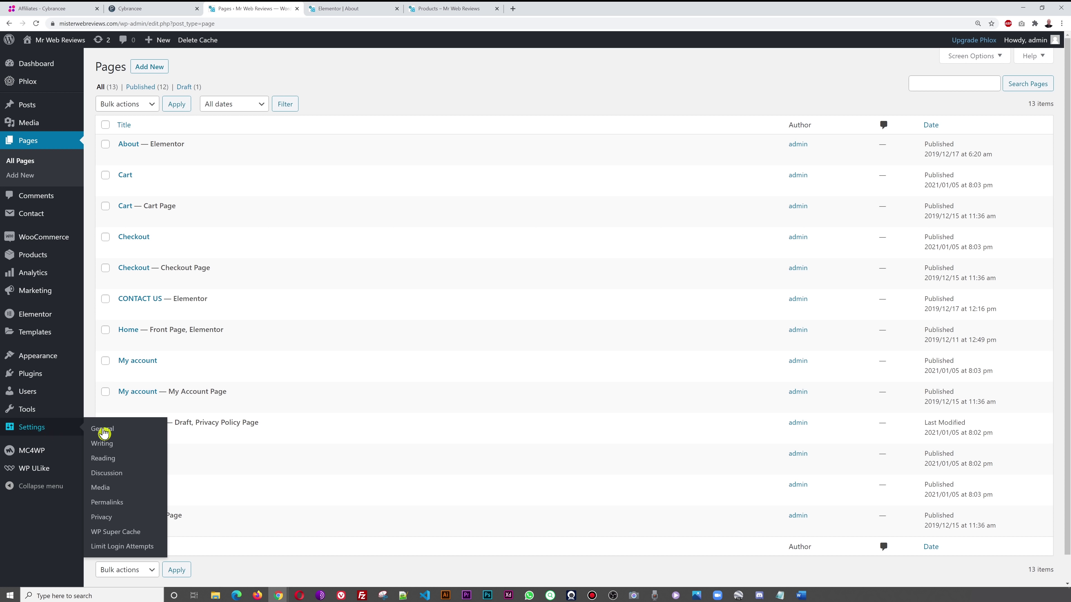
left_click(119, 508)
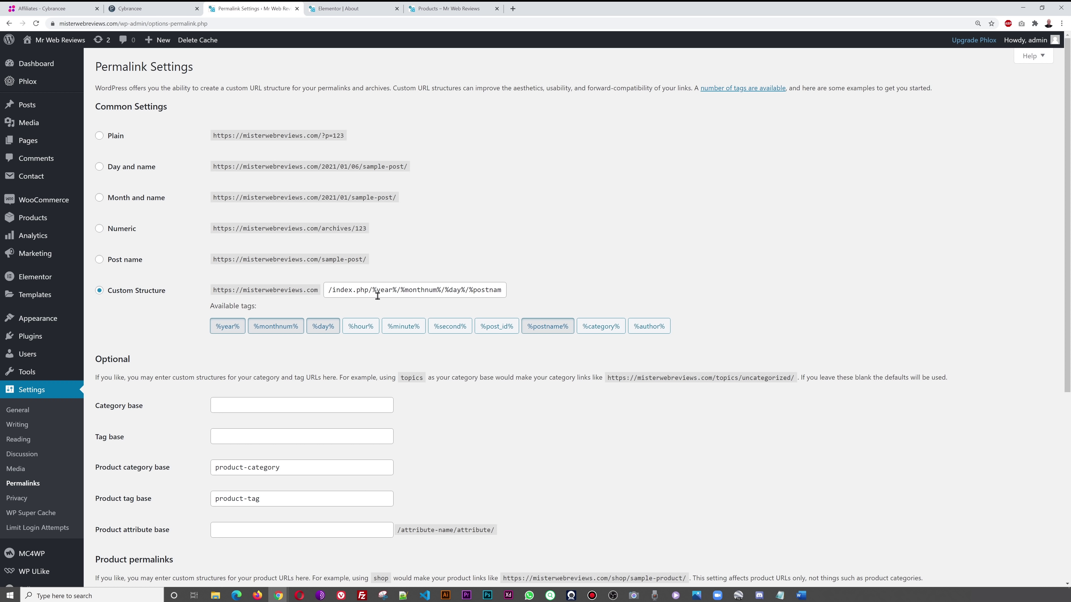
- Choose the Post name permalink structure (/%postname%/) and save the changes
left_click(100, 261)
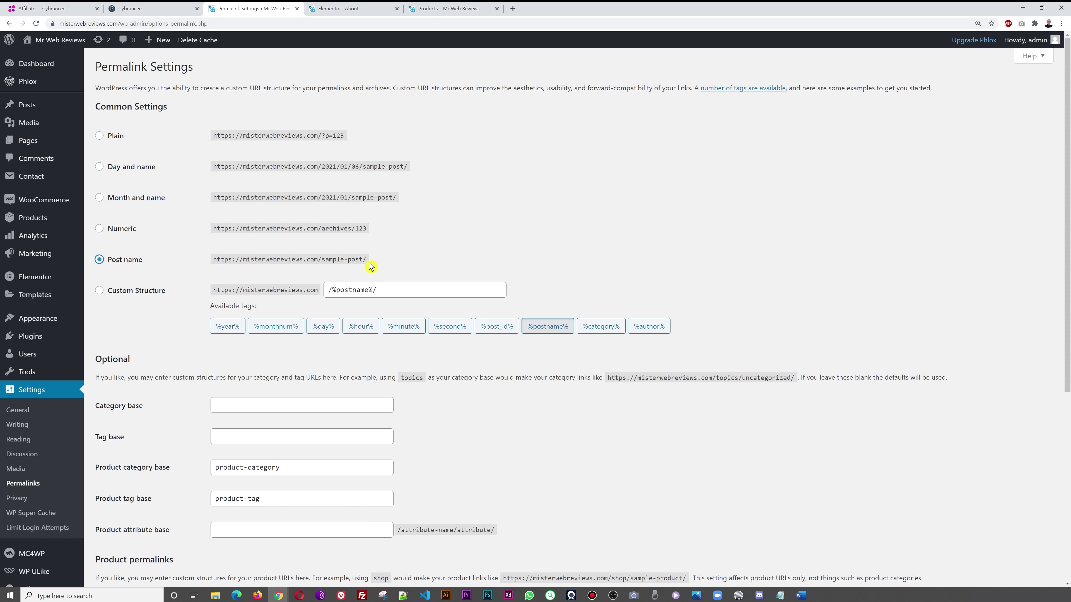
scroll(547, 264, "down", 5)
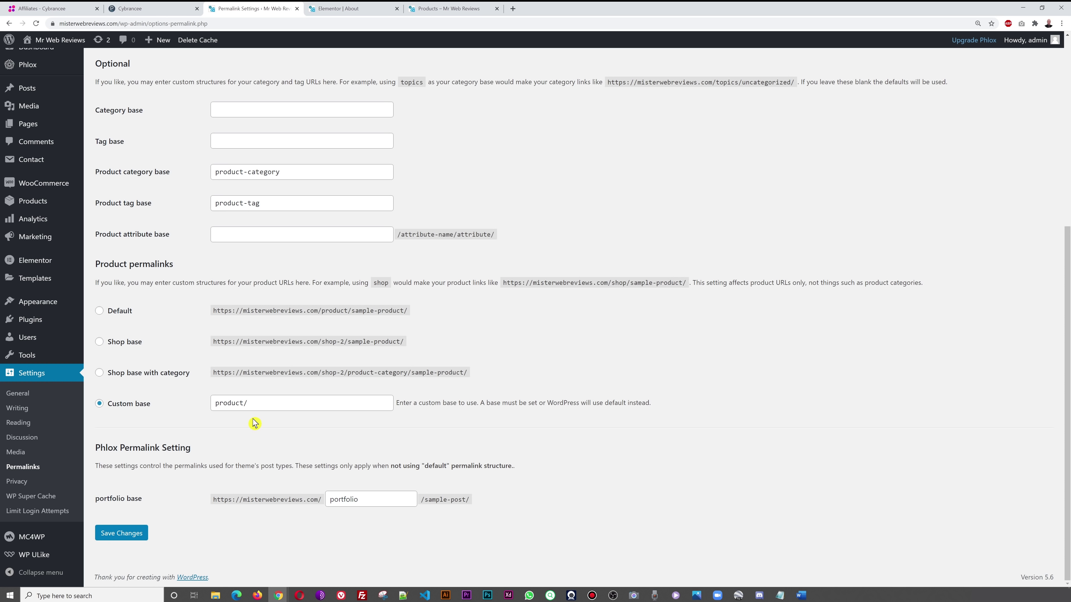
left_click(130, 537)
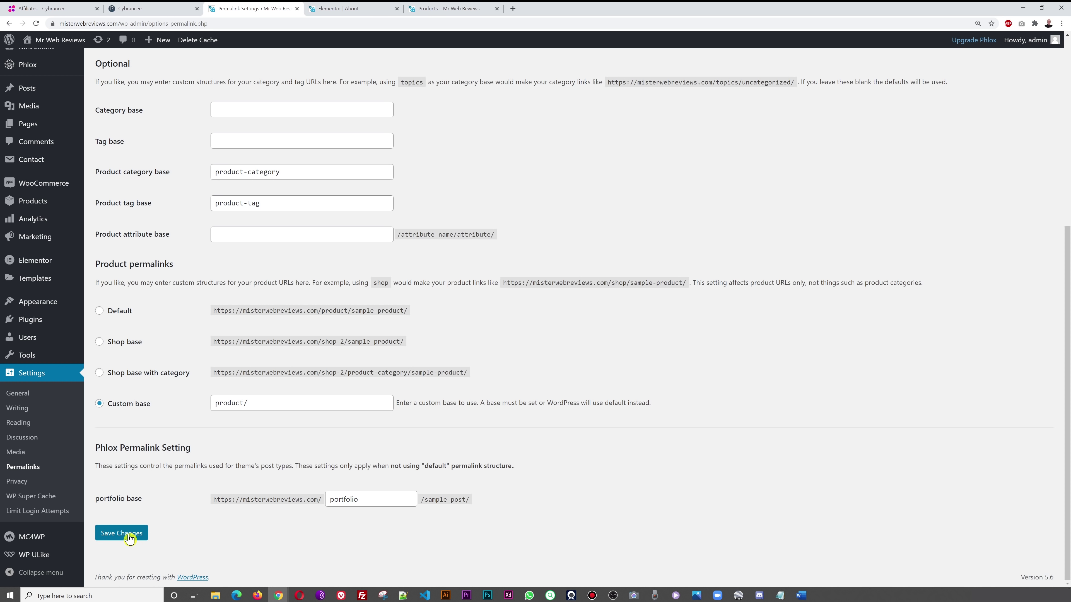
left_click(129, 538)
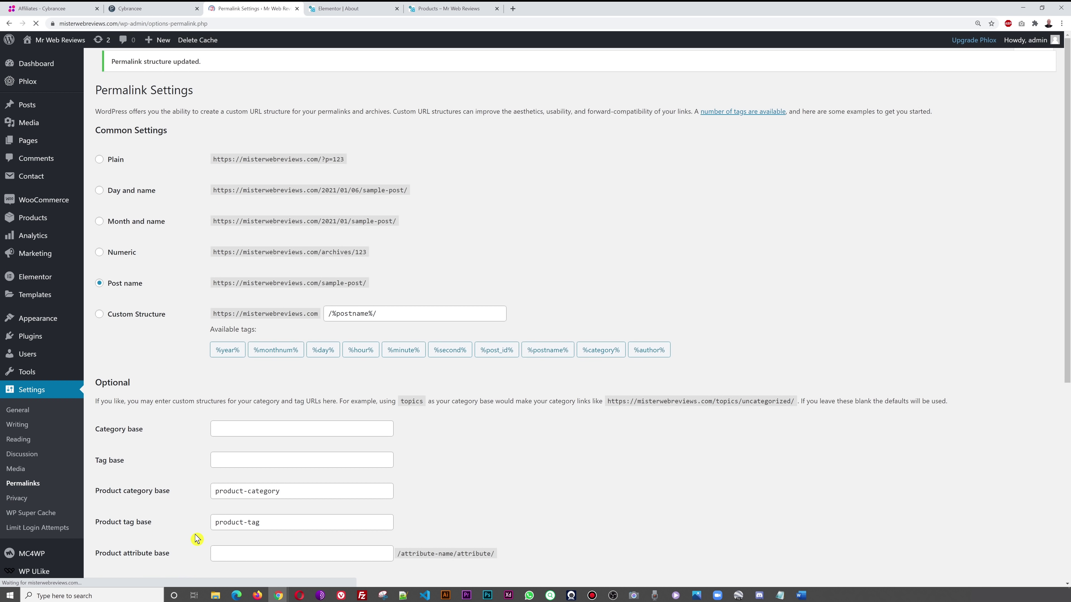
- Reload the shop page to test the new links, then check the Elementor and Permalink Settings tabs
left_click(451, 10)
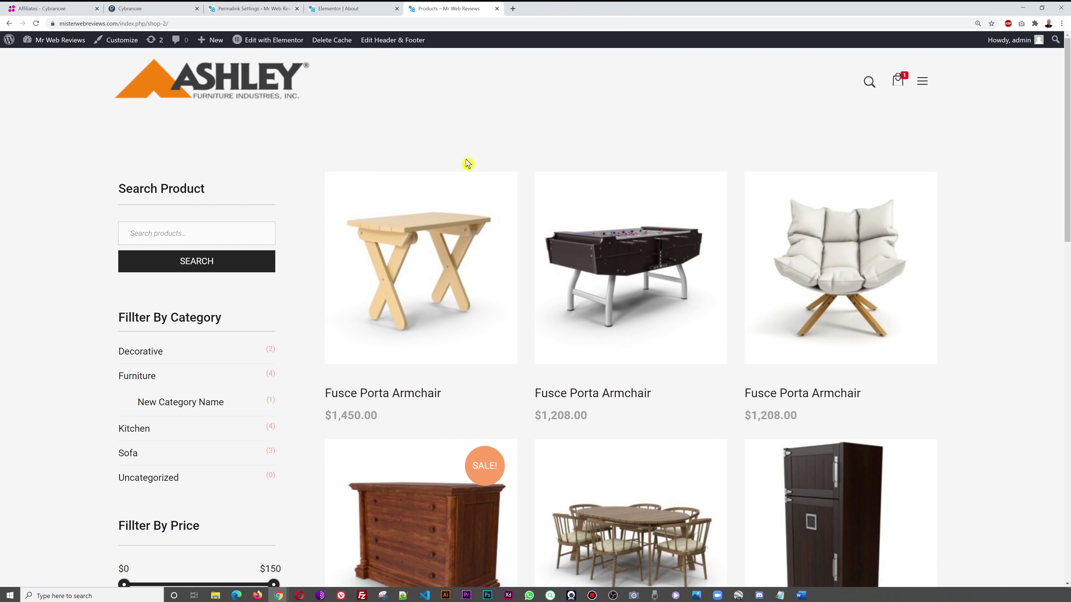
left_click(36, 26)
left_click(347, 9)
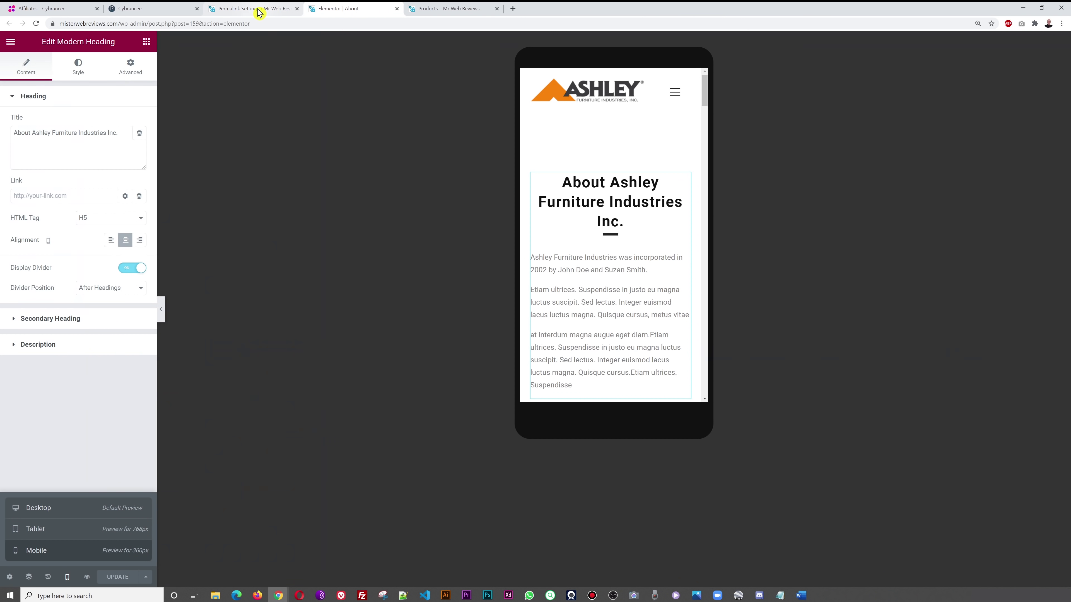
left_click(258, 10)
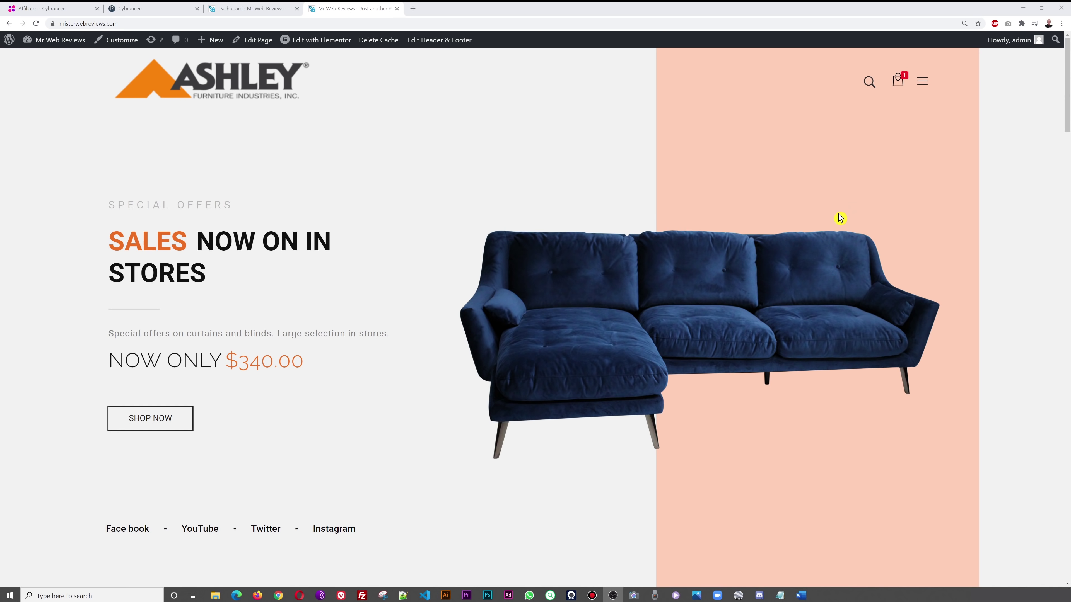
- Open and close the homepage's full-screen menu, then switch to the WordPress Dashboard
left_click(923, 82)
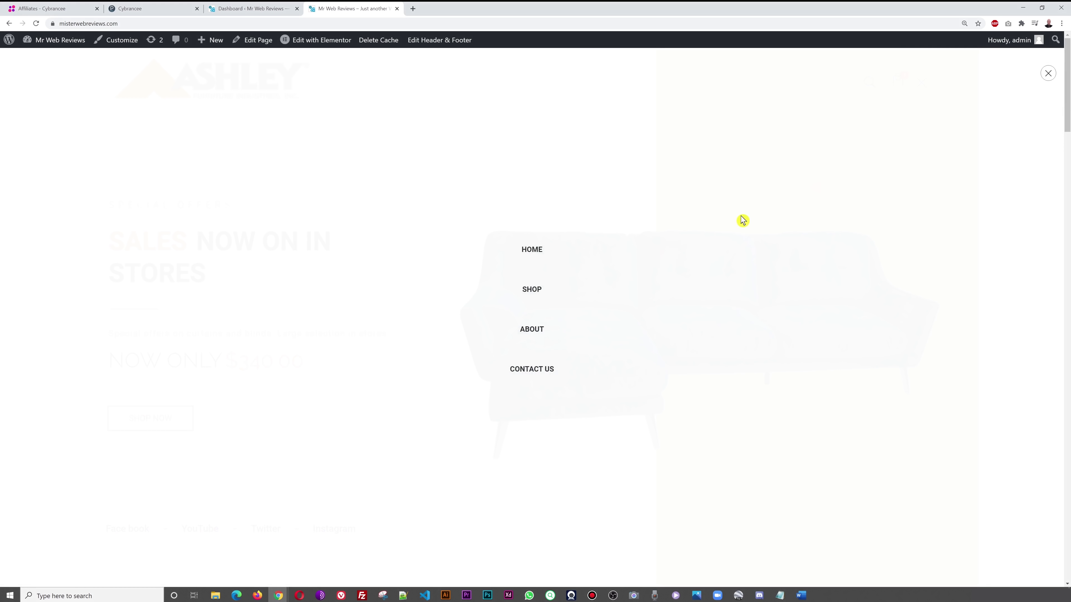
left_click(944, 250)
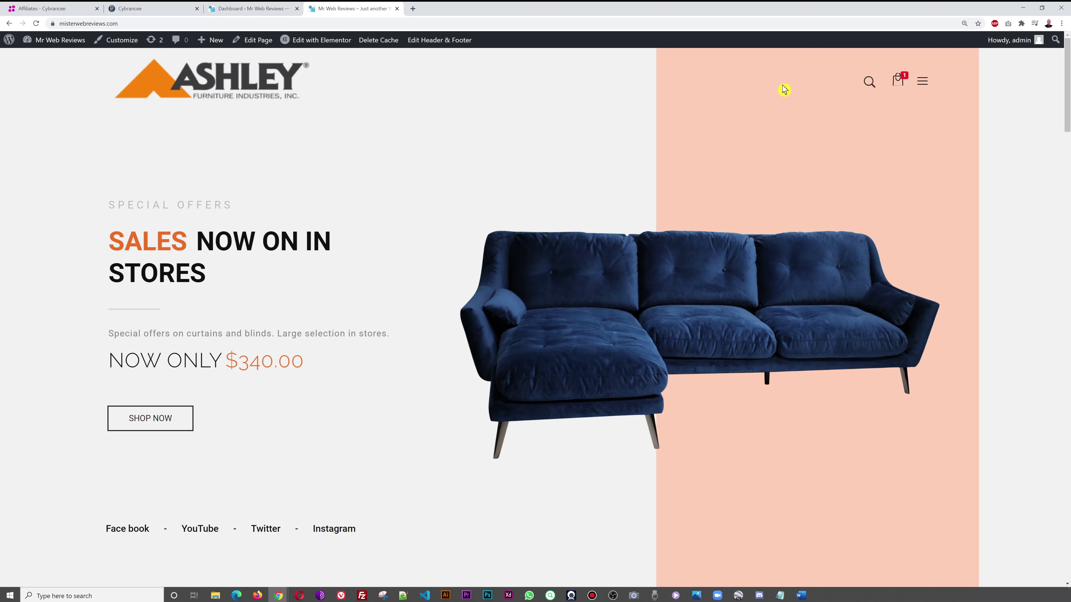
left_click(254, 13)
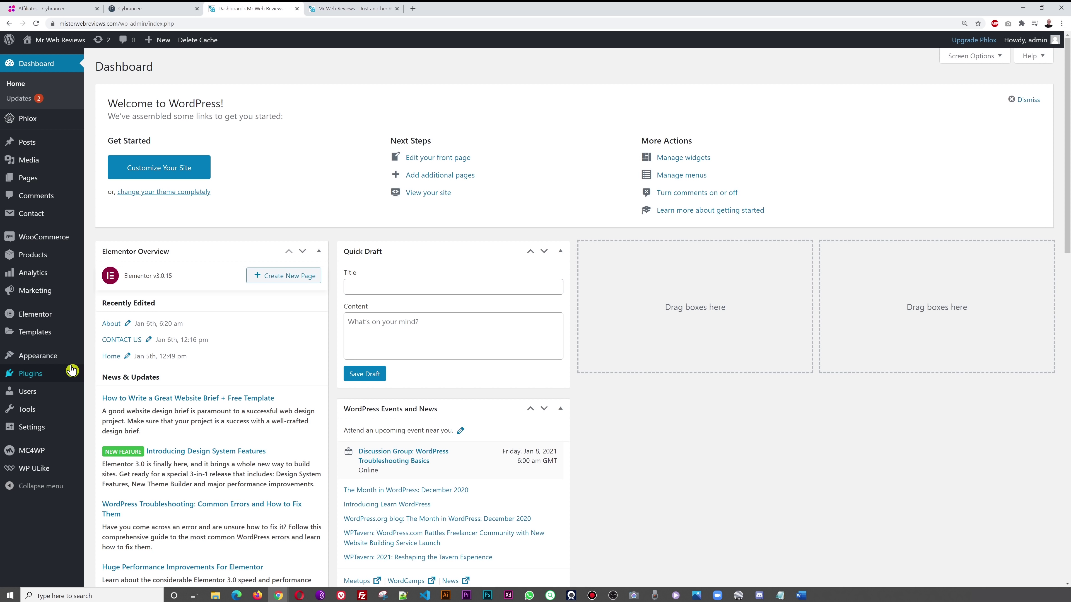
- In the Customizer's Header > Header Templates, import the app landing header template from the library
mouse_move(38, 355)
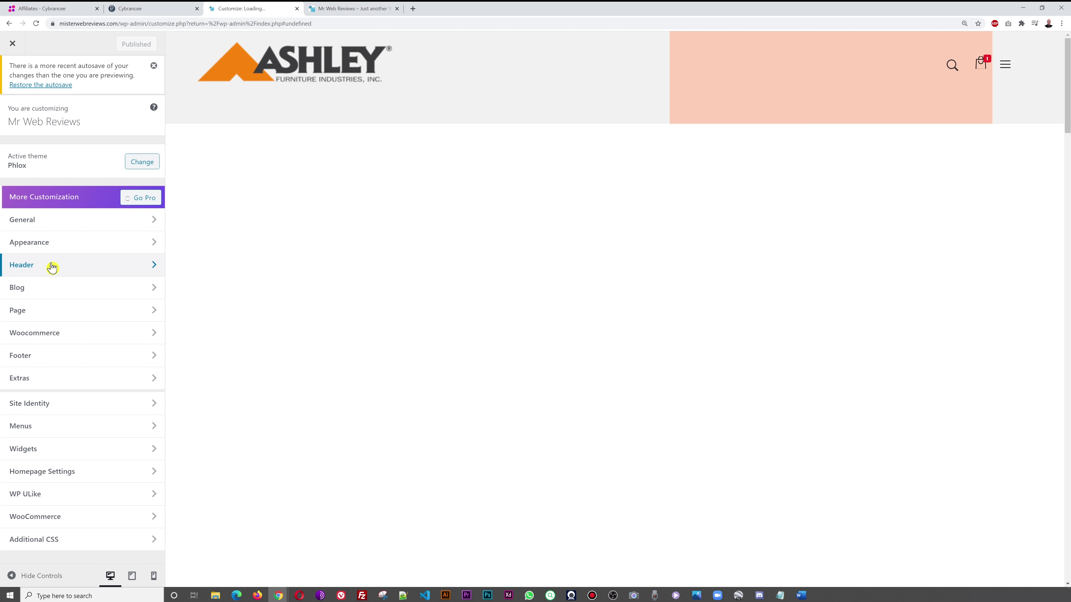
left_click(52, 267)
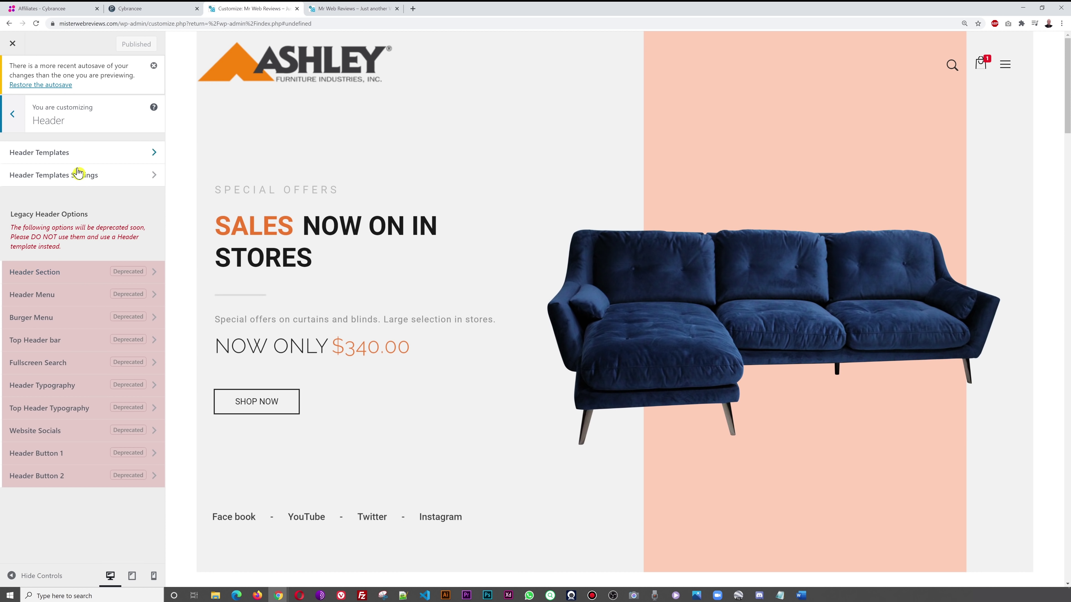
left_click(66, 156)
scroll(120, 334, "down", 5)
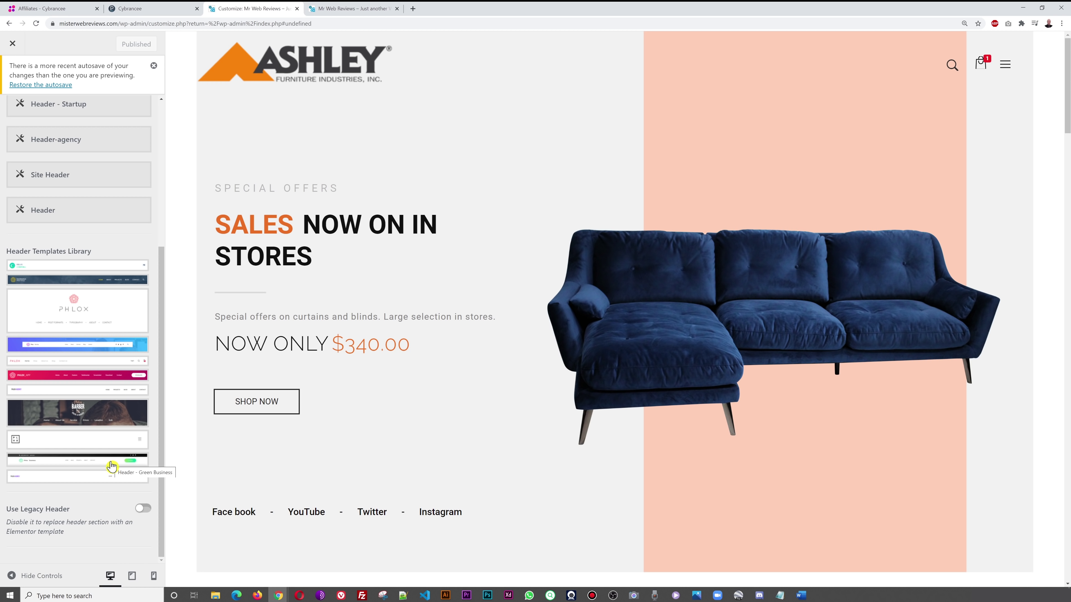
left_click(110, 376)
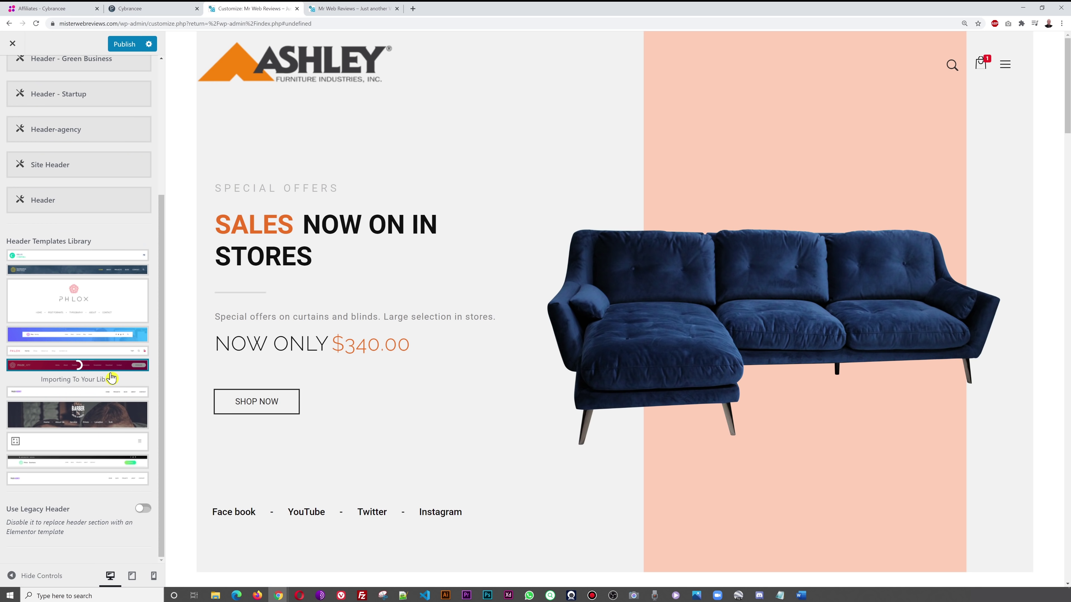
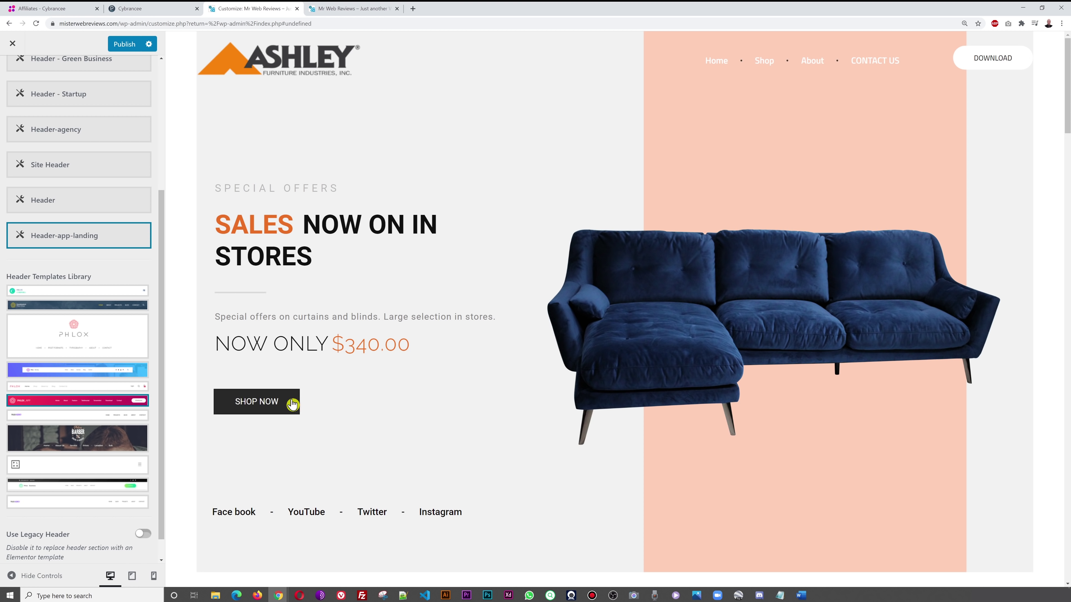
- Publish the Header-app-landing header and check it on the live Home and Shop pages
left_click(123, 47)
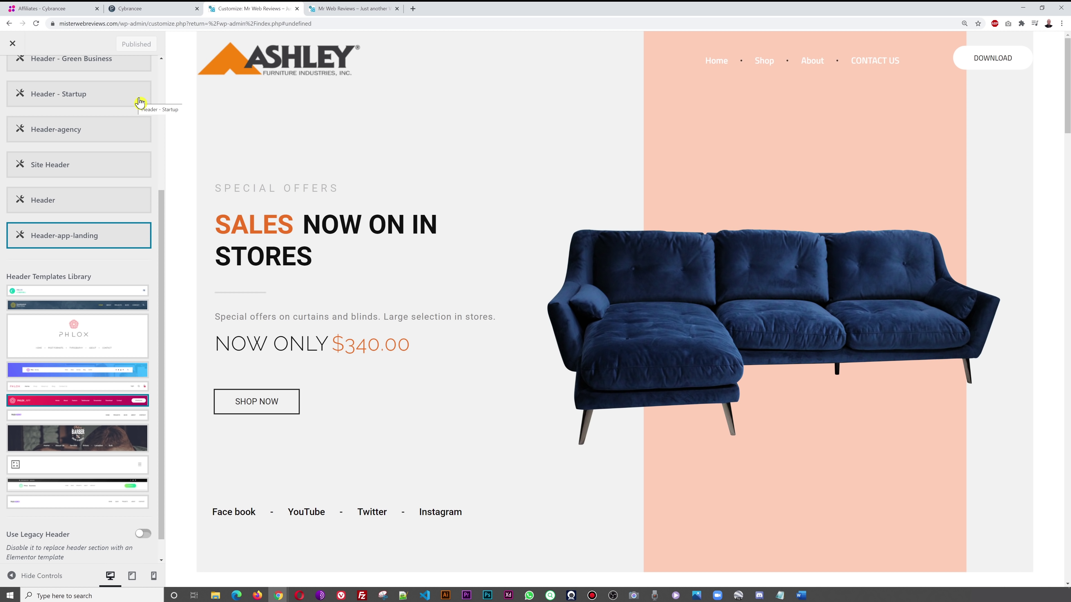
left_click(343, 9)
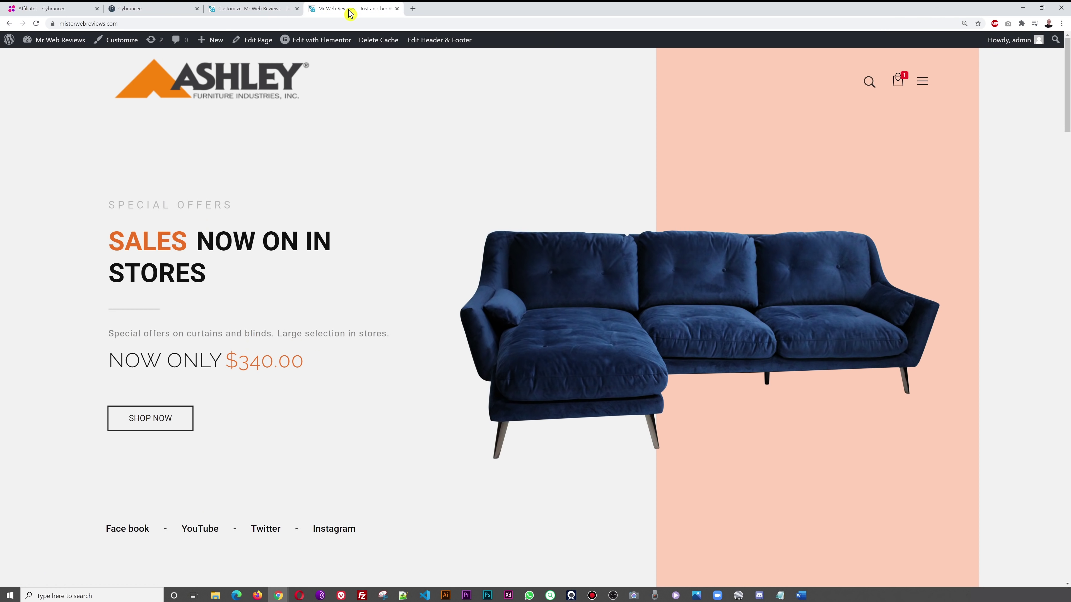
left_click(253, 92)
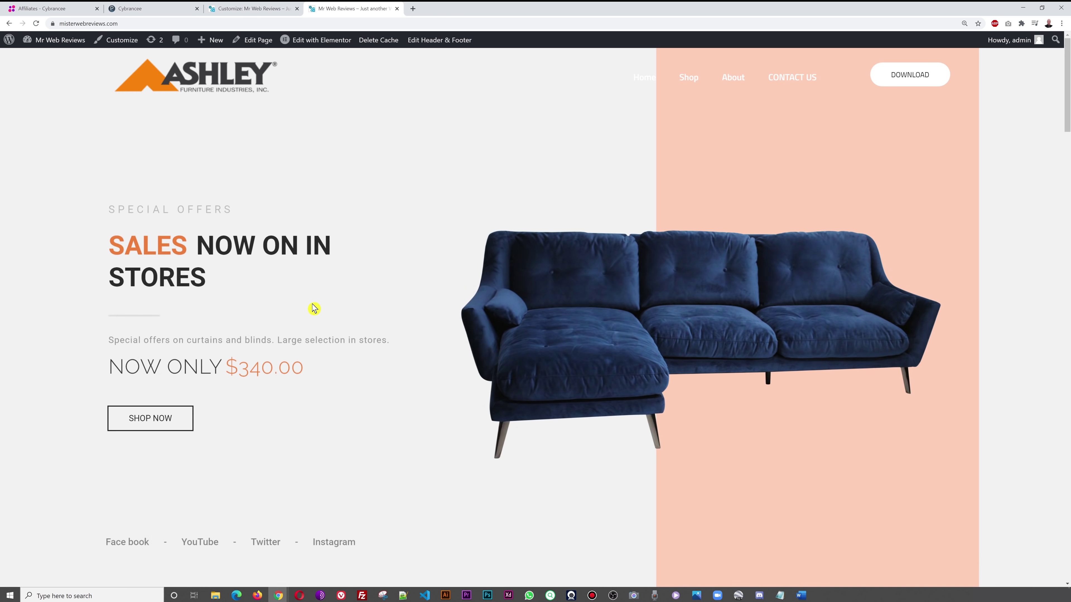
left_click(689, 78)
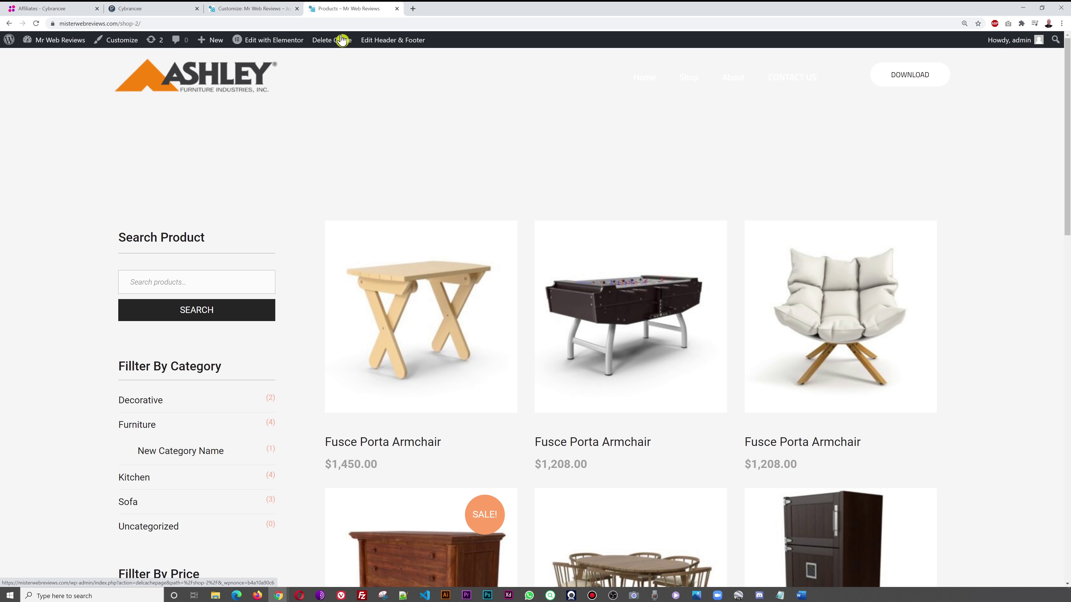
left_click(637, 82)
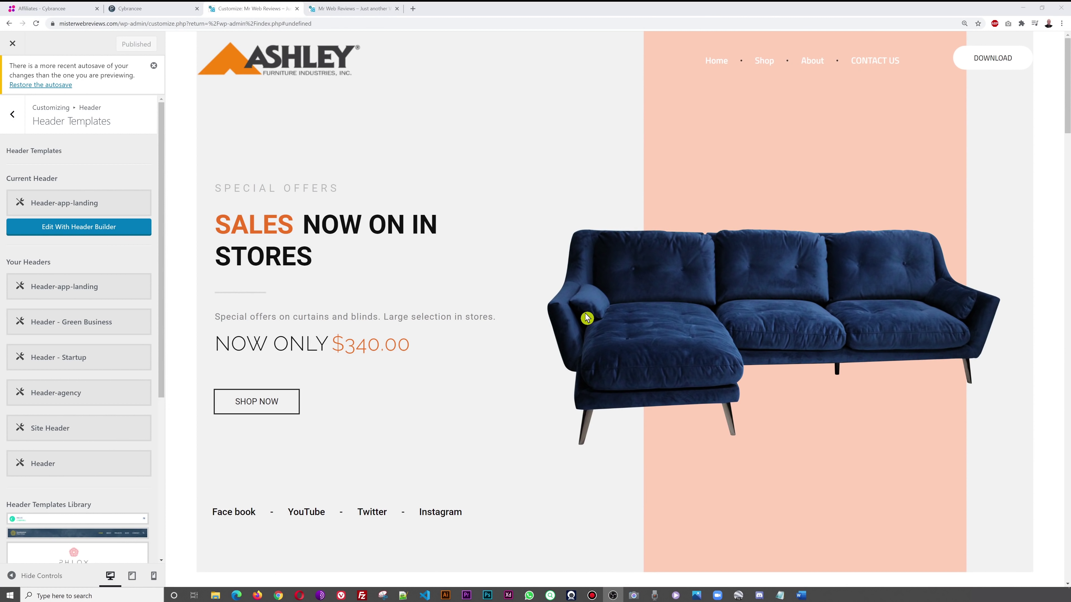
- In the header builder, set the Navigation Menu item colour to dark grey #191919 and update
left_click(82, 232)
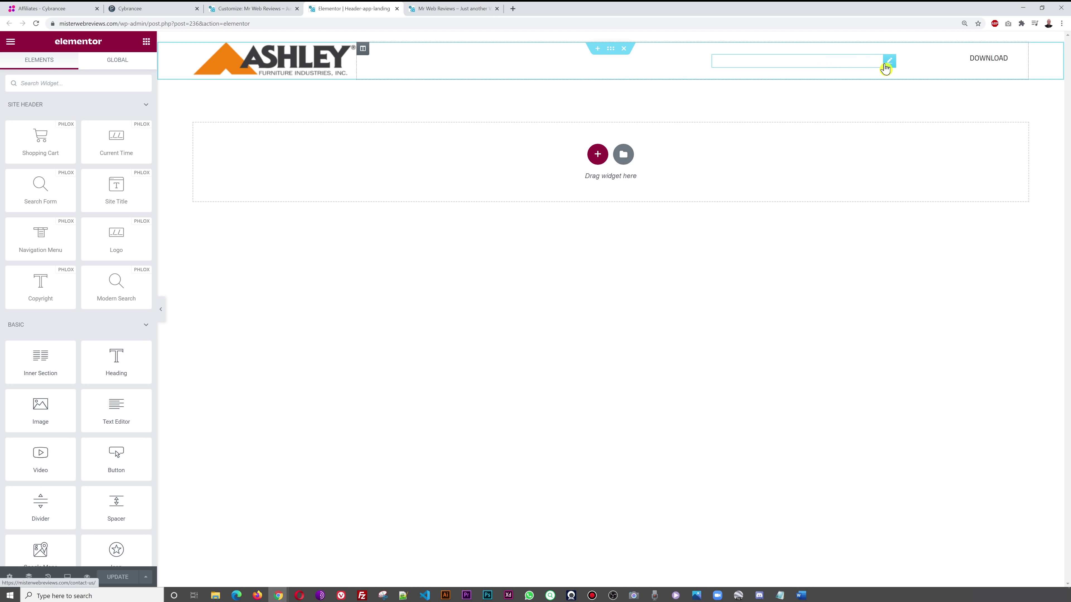
left_click(889, 64)
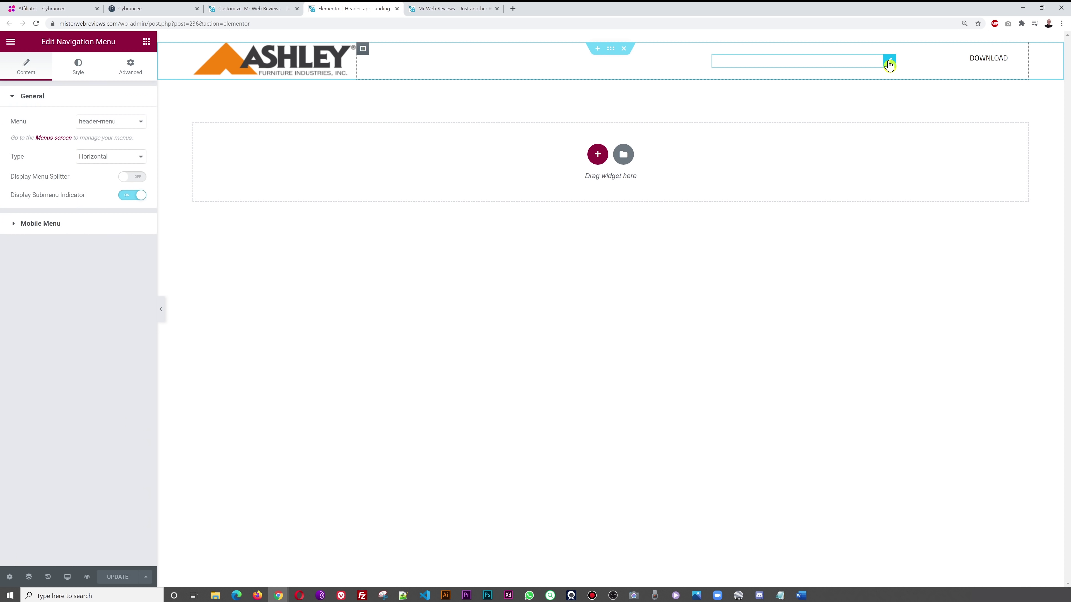
left_click(81, 76)
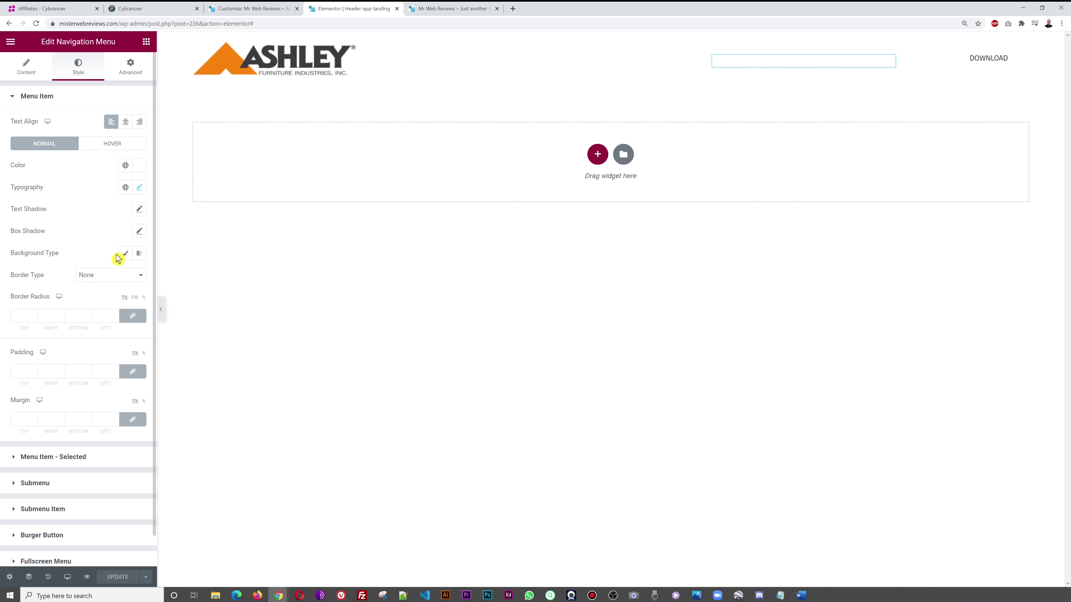
left_click(140, 165)
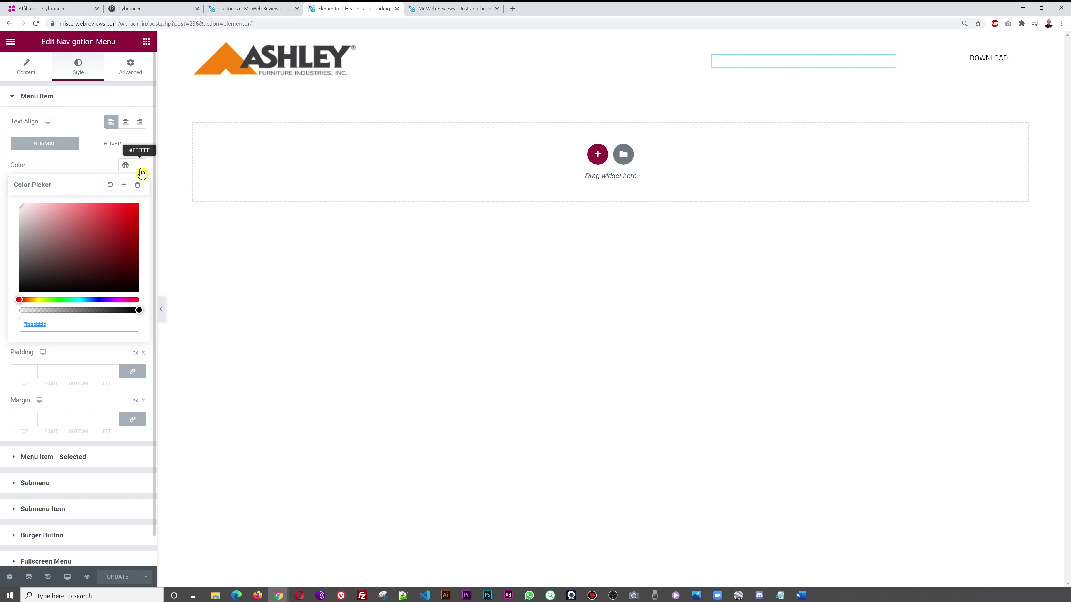
left_click(89, 239)
left_click_drag(88, 240, 5, 314)
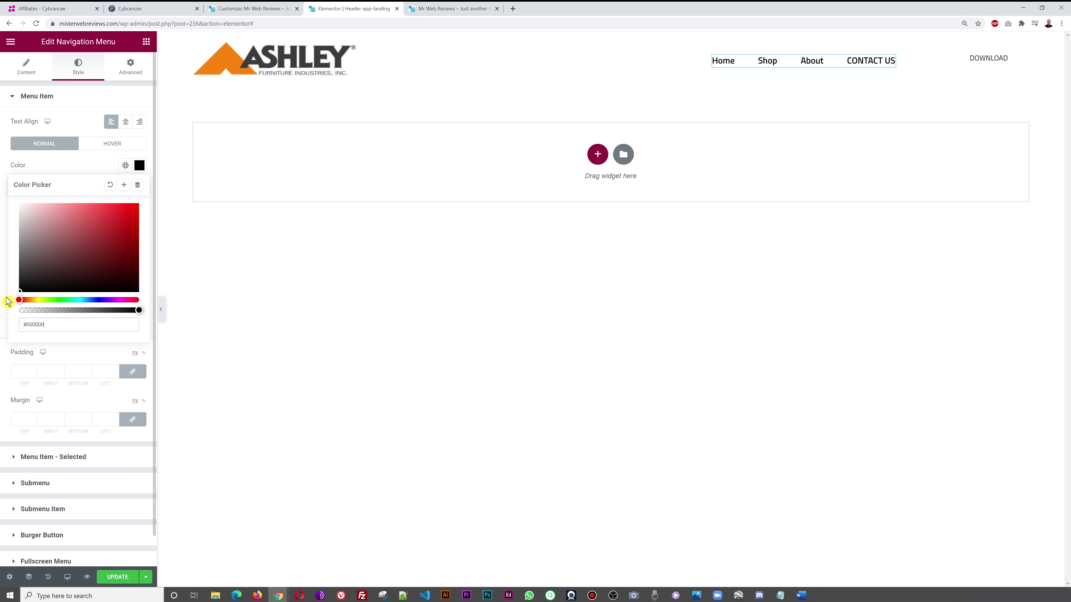
left_click_drag(8, 298, 7, 285)
left_click(83, 170)
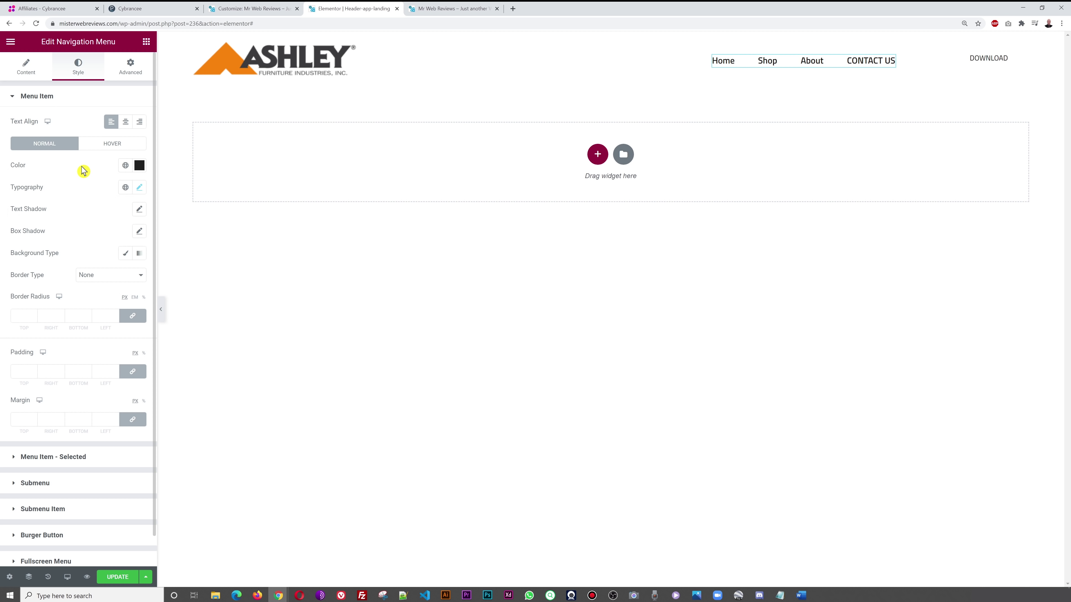
left_click(115, 578)
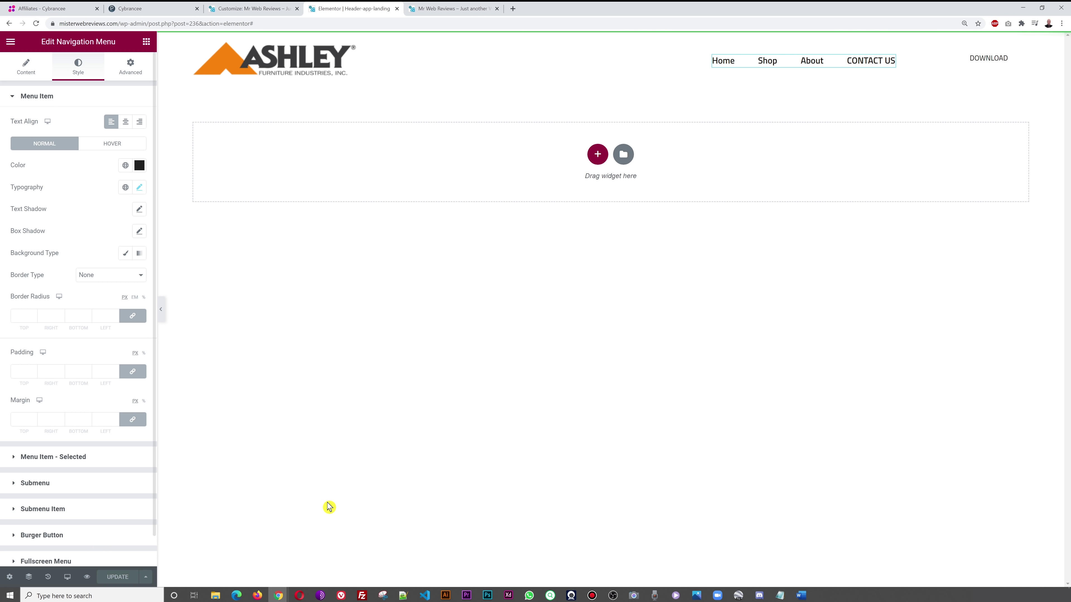
left_click(453, 12)
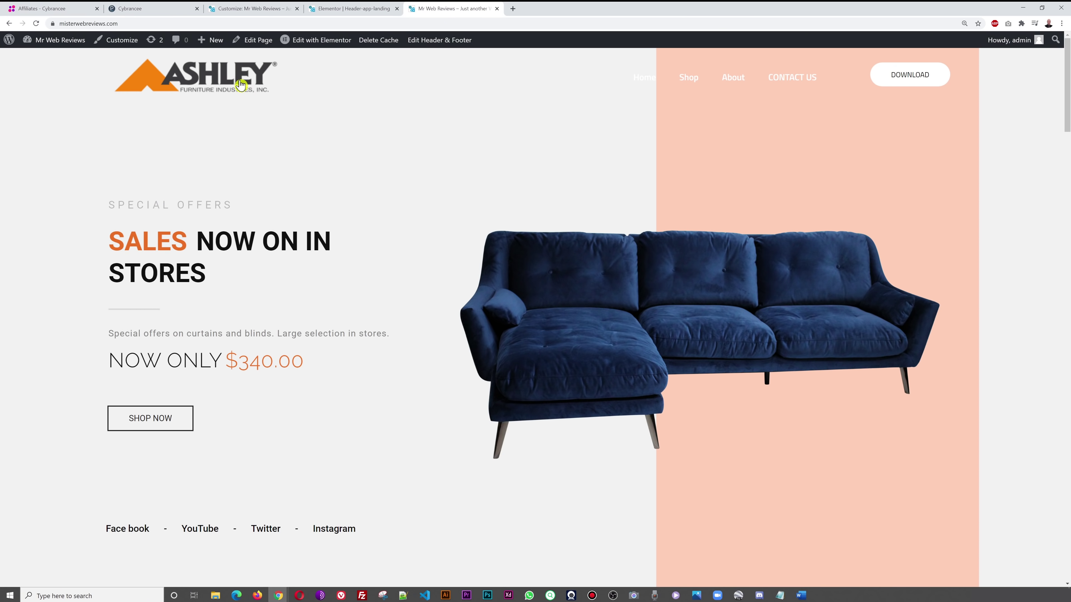
- Reload the live site and check the dark menu on the Shop and Home pages
left_click(36, 23)
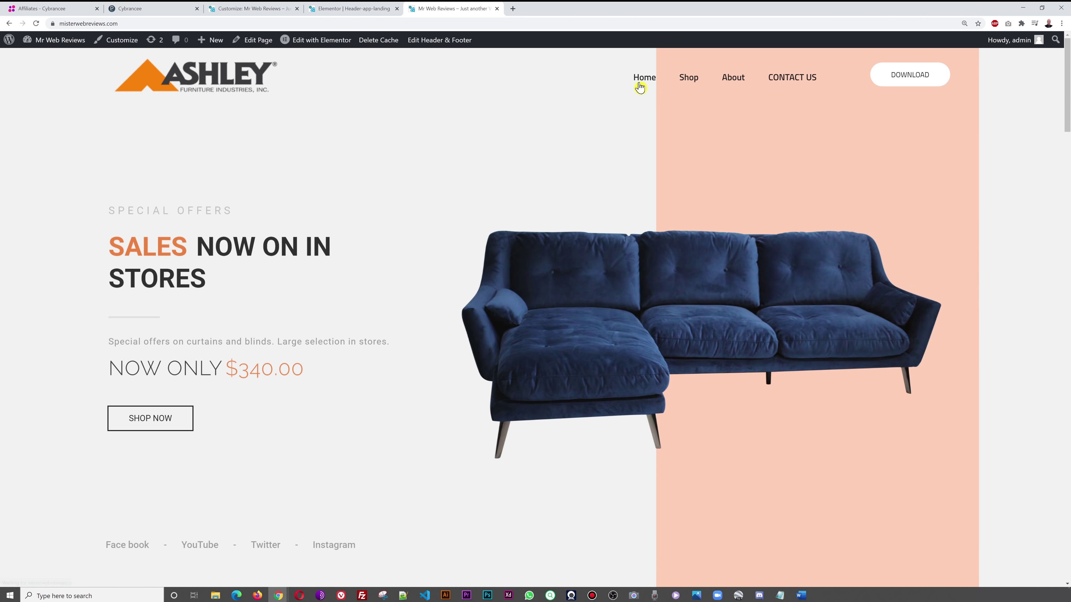
left_click(688, 79)
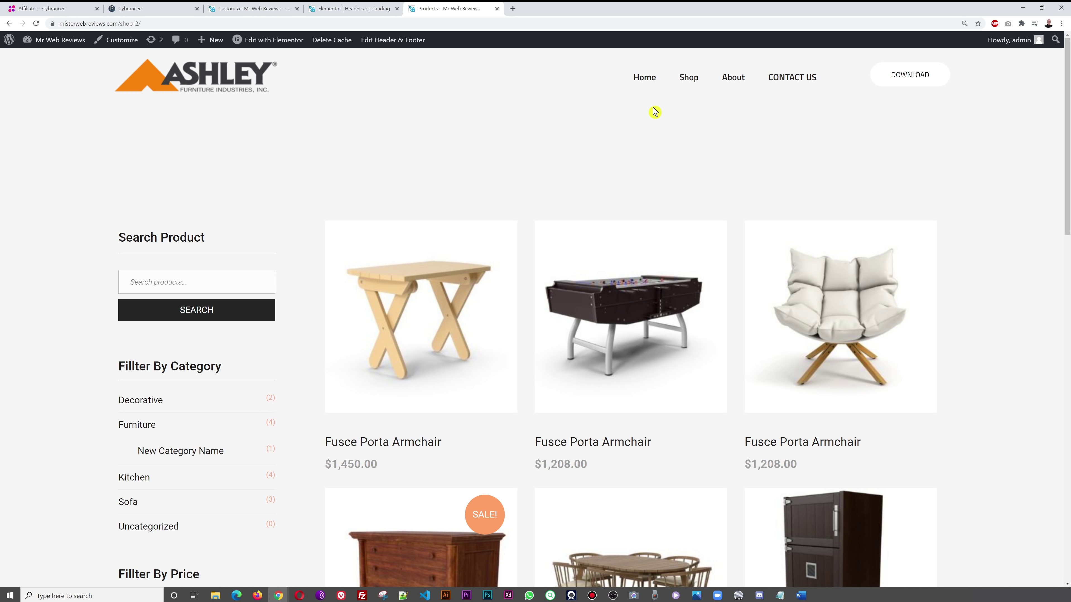
left_click(686, 79)
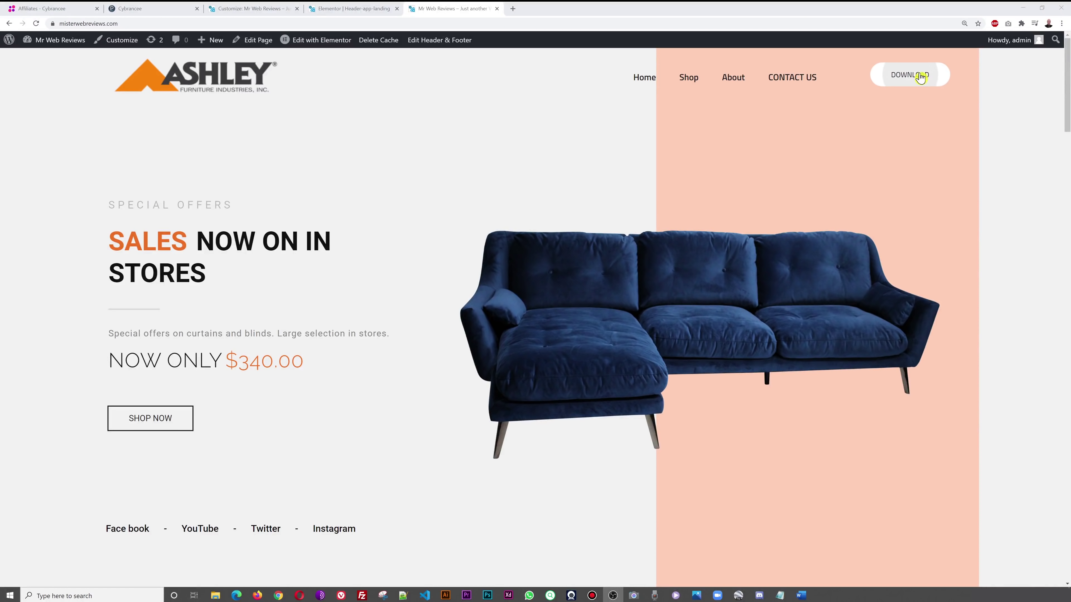
- Back in the Elementor header editor, open the DOWNLOAD button's settings
left_click(249, 8)
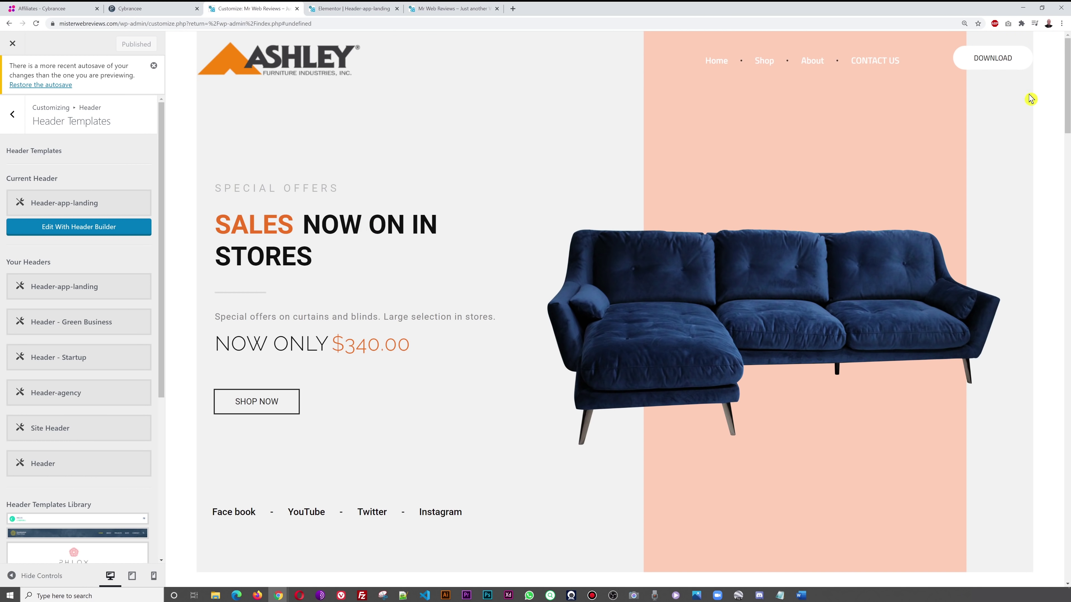
left_click(354, 9)
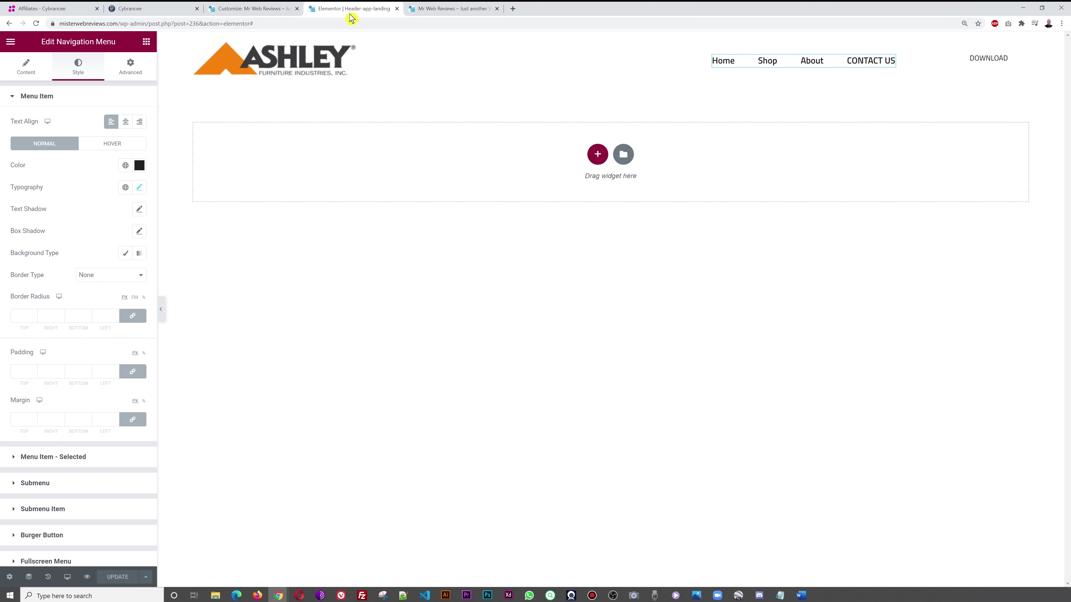
left_click(1019, 57)
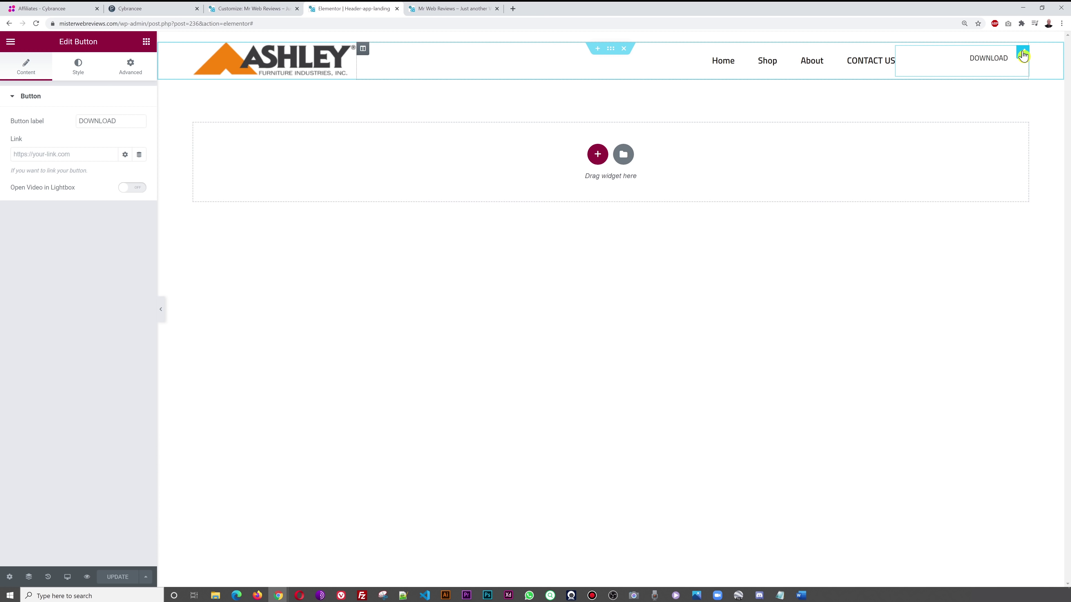
- Change the header button label to REQUEST A QUOTE and update the header
left_click_drag(126, 119, 22, 125)
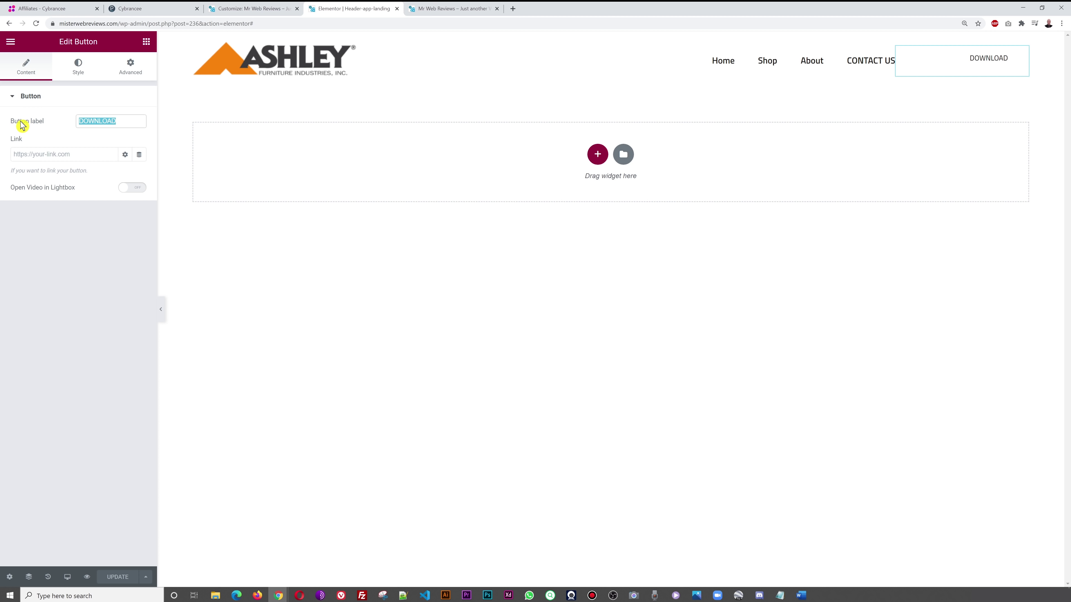
type("REQUEST A QUOTE")
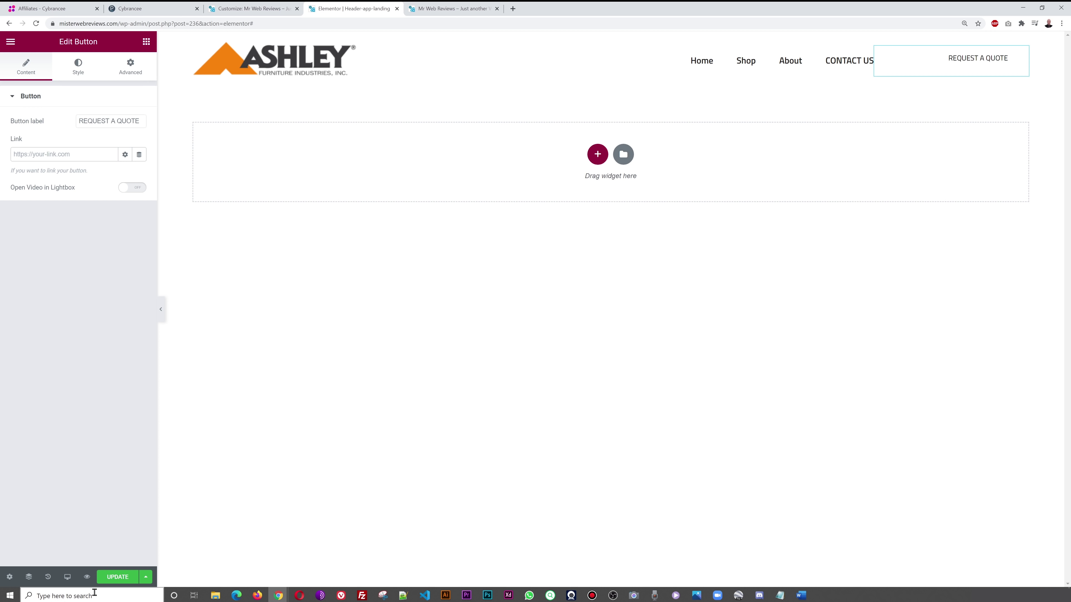
left_click(112, 578)
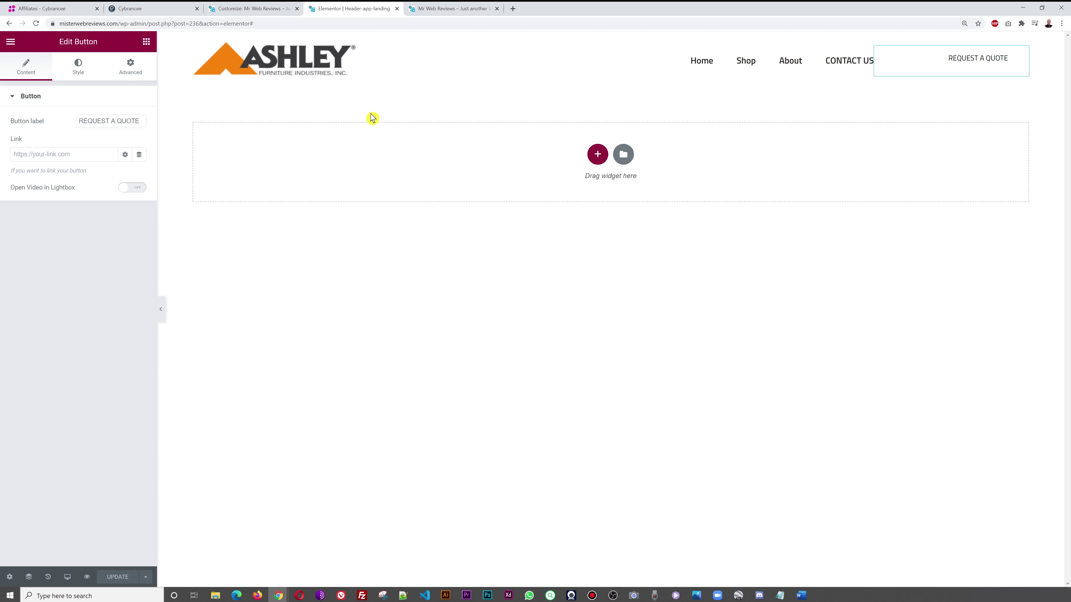
- Set the button's link to the live site's CONTACT US page address and update
left_click(435, 9)
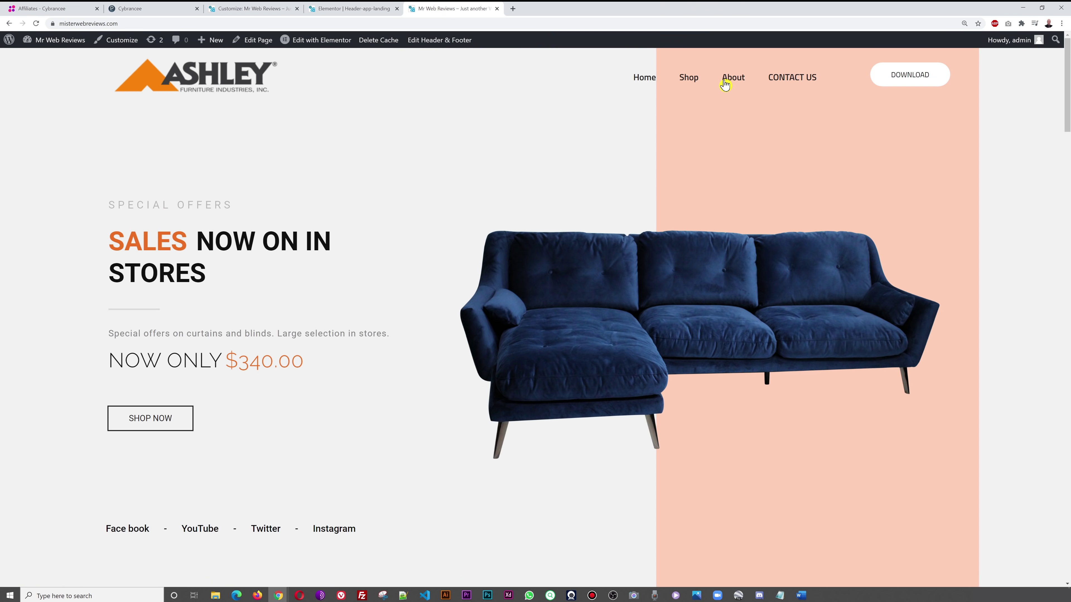
right_click(789, 76)
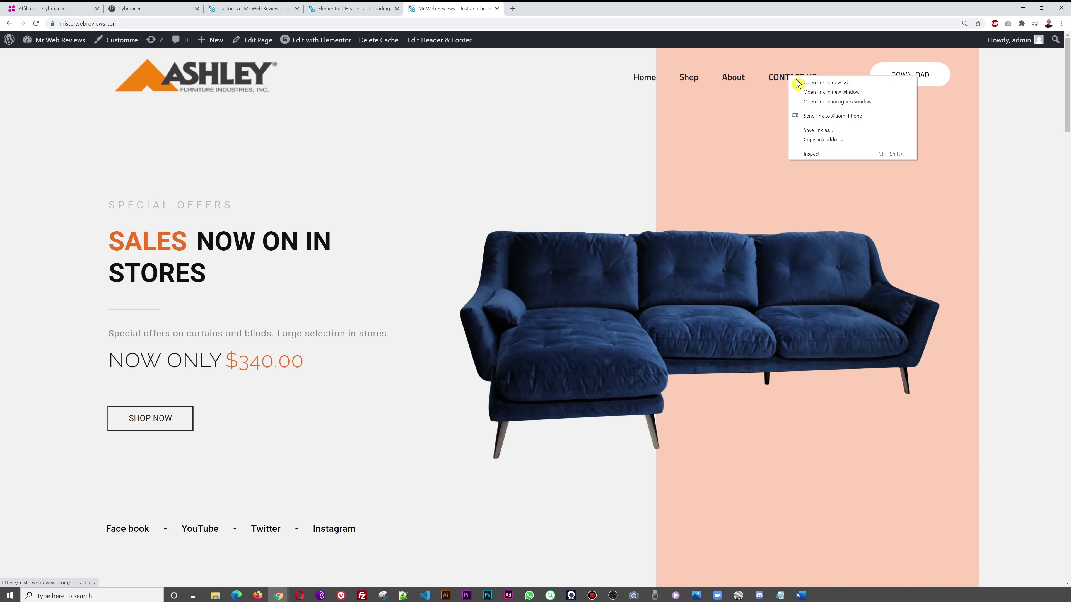
left_click(838, 142)
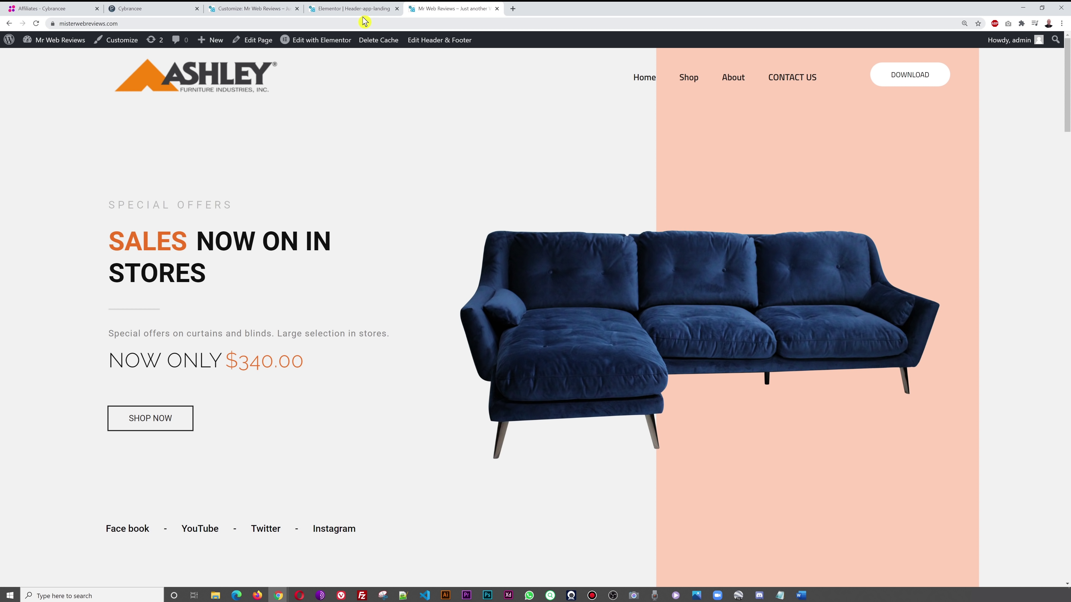
left_click(354, 12)
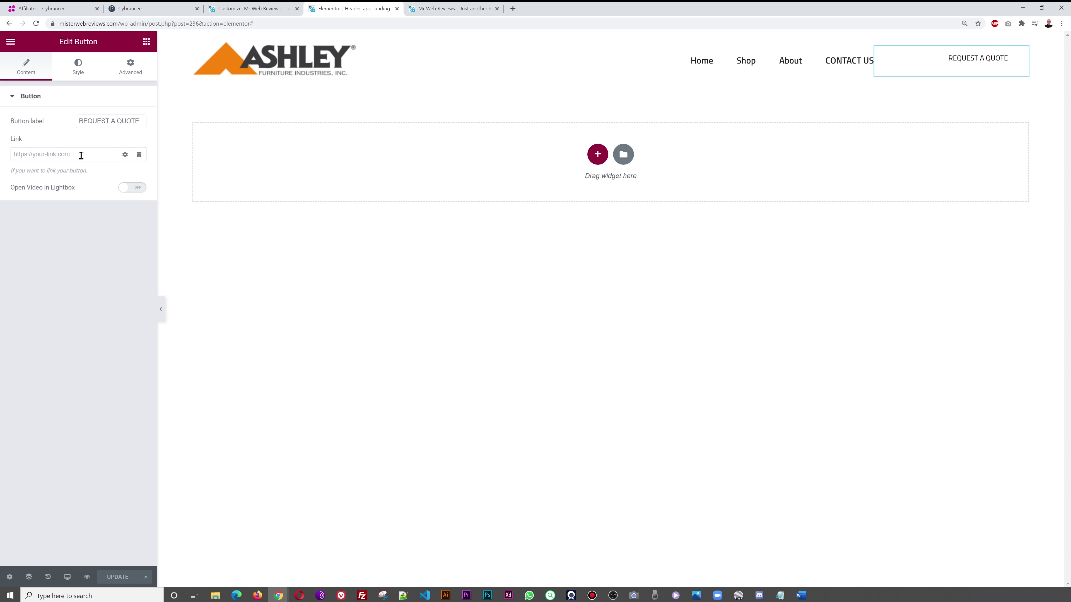
key("ctrl+v")
left_click(117, 576)
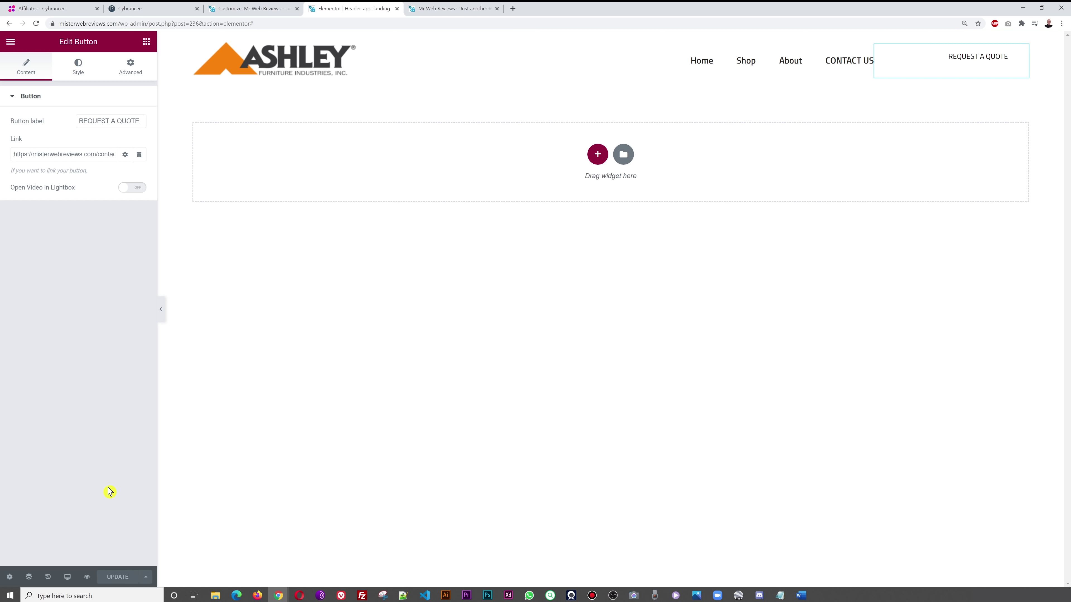
left_click(434, 9)
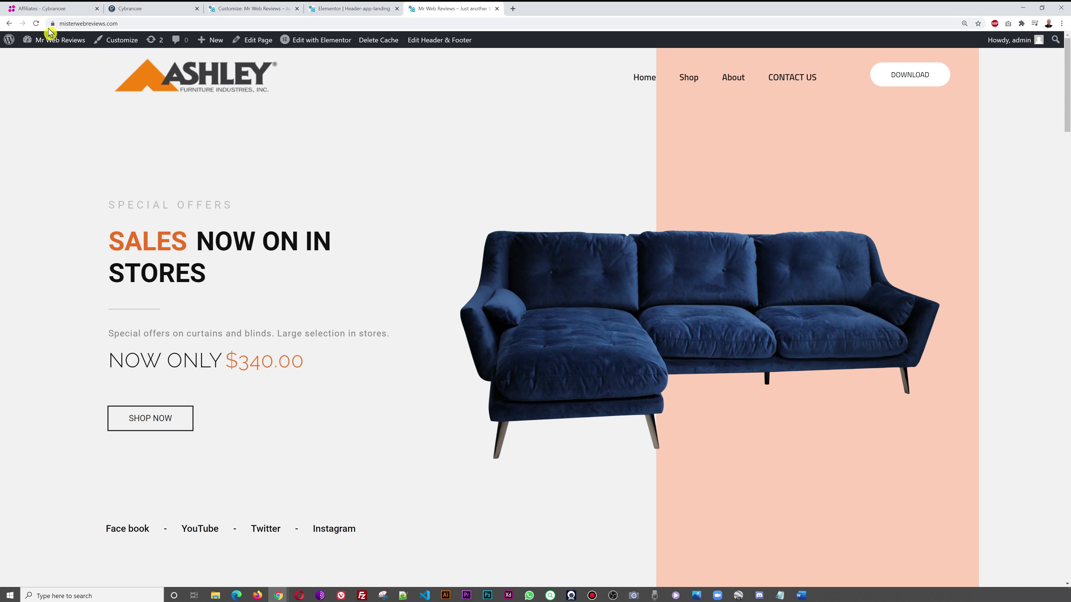
- Reload the live site, test REQUEST A QUOTE on the contact page, then return to Header Templates
left_click(36, 24)
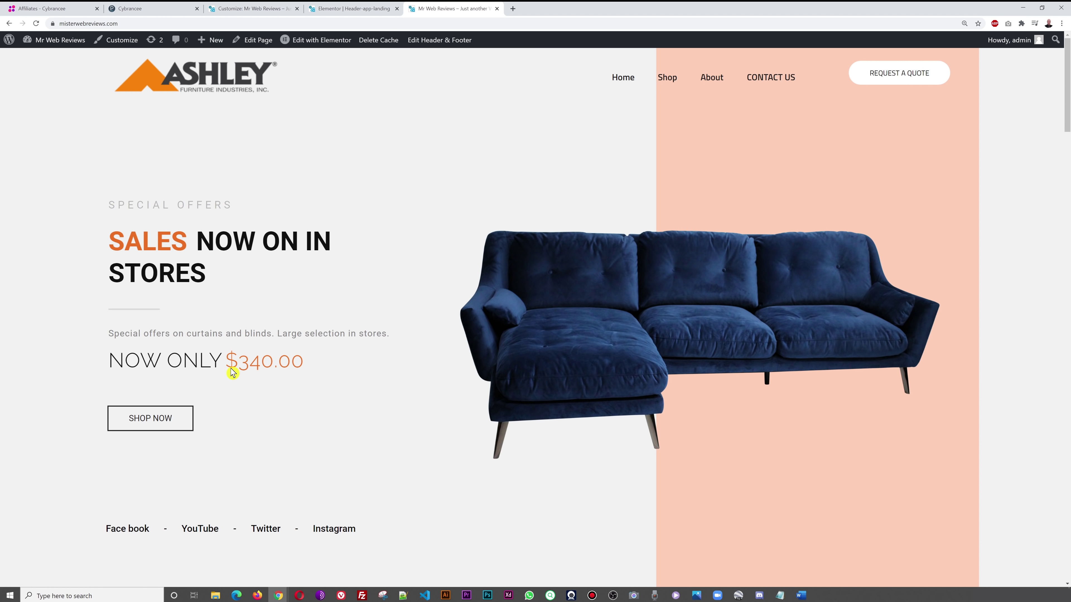
left_click(906, 79)
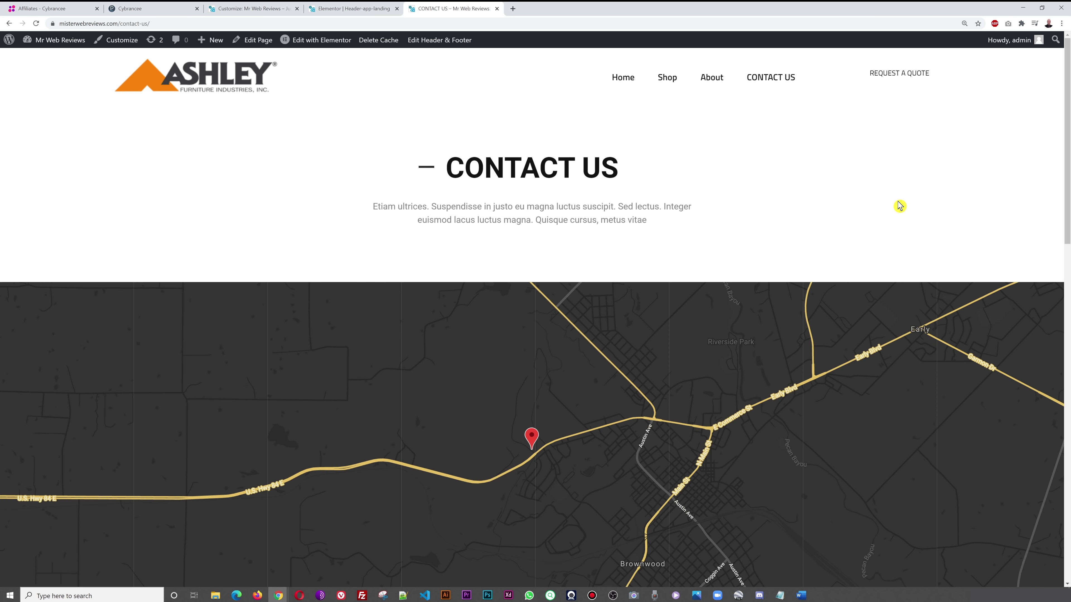
scroll(897, 207, "down", 8)
scroll(900, 213, "down", 2)
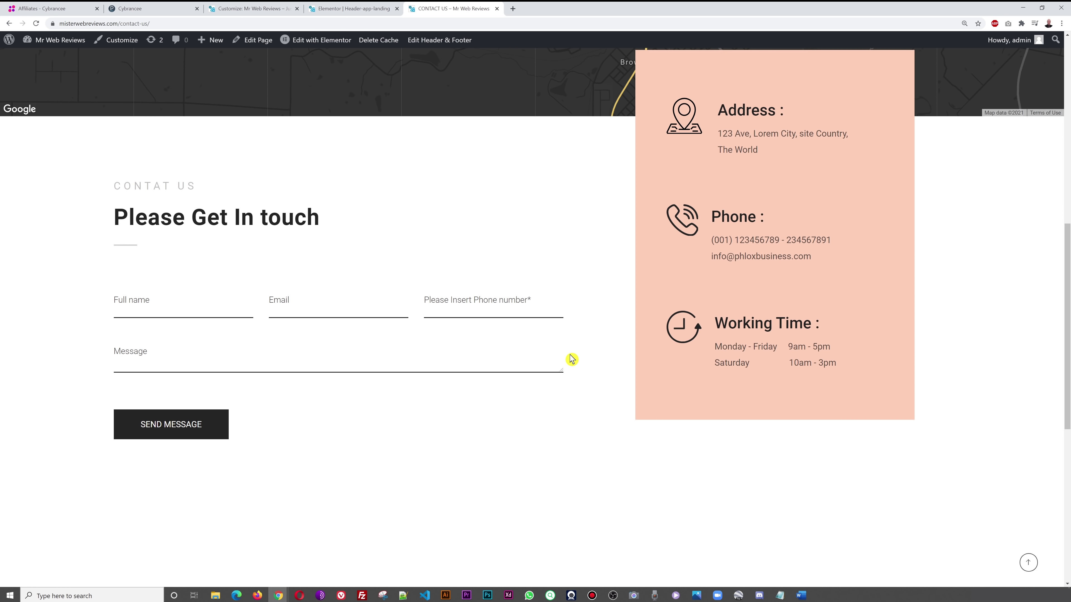
scroll(582, 354, "up", 10)
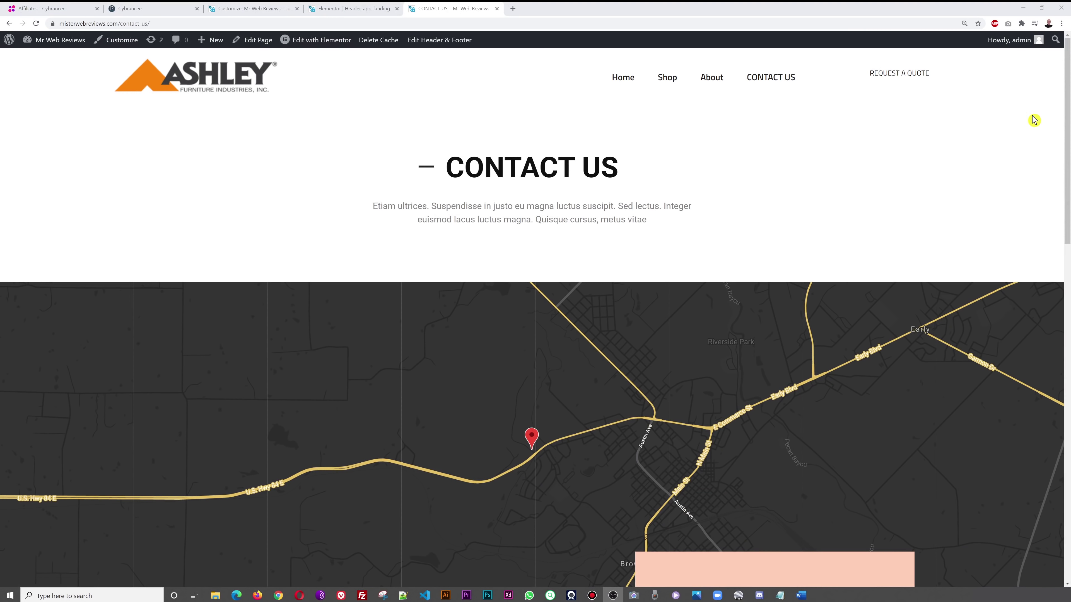
left_click(246, 10)
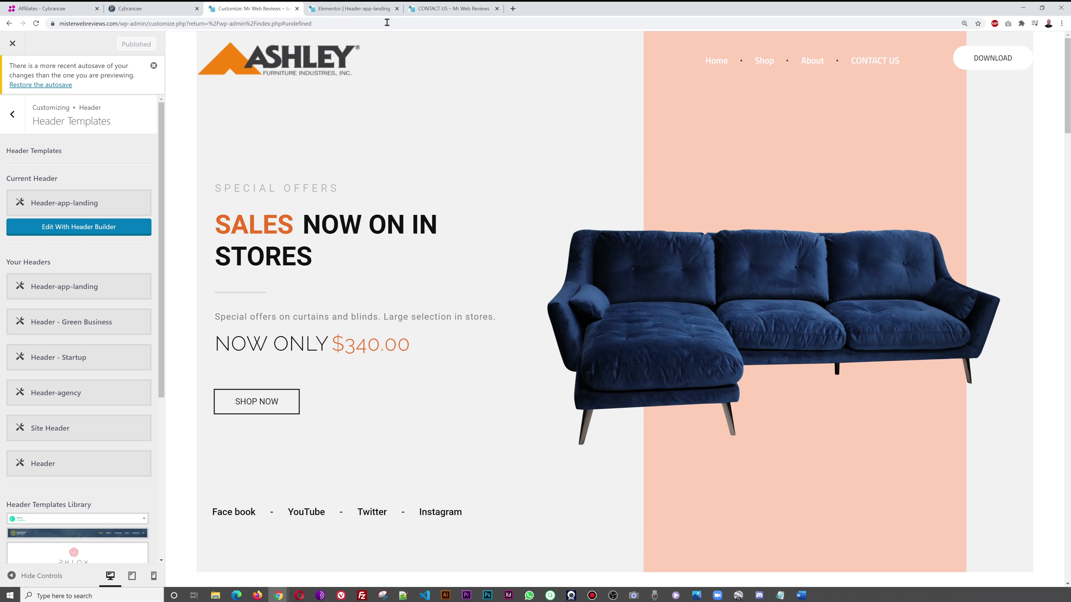
- Give the REQUEST A QUOTE button an orange skin and update the header
left_click(341, 9)
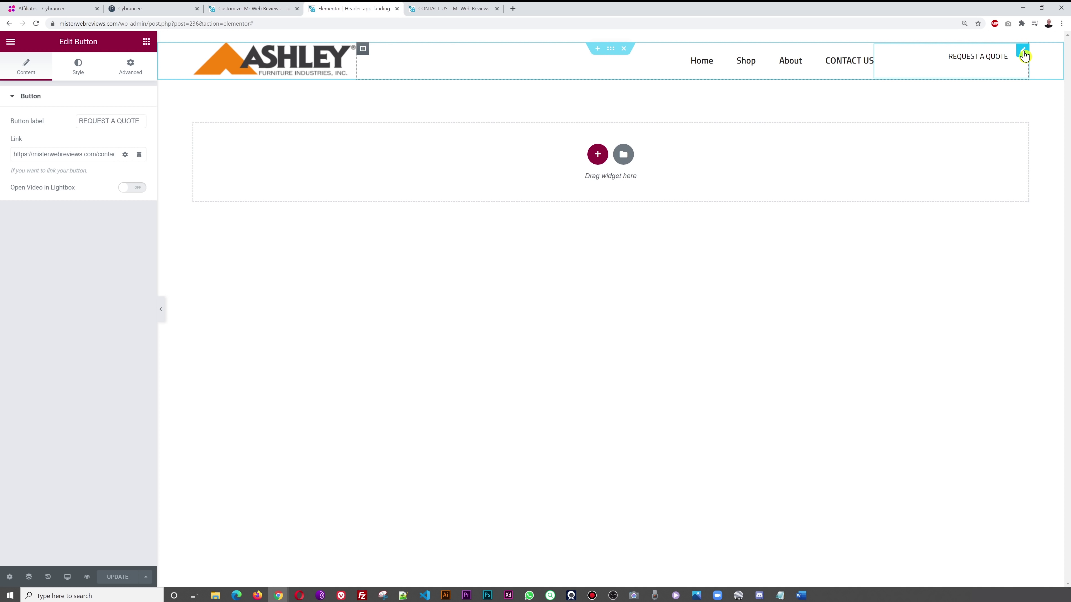
left_click(80, 71)
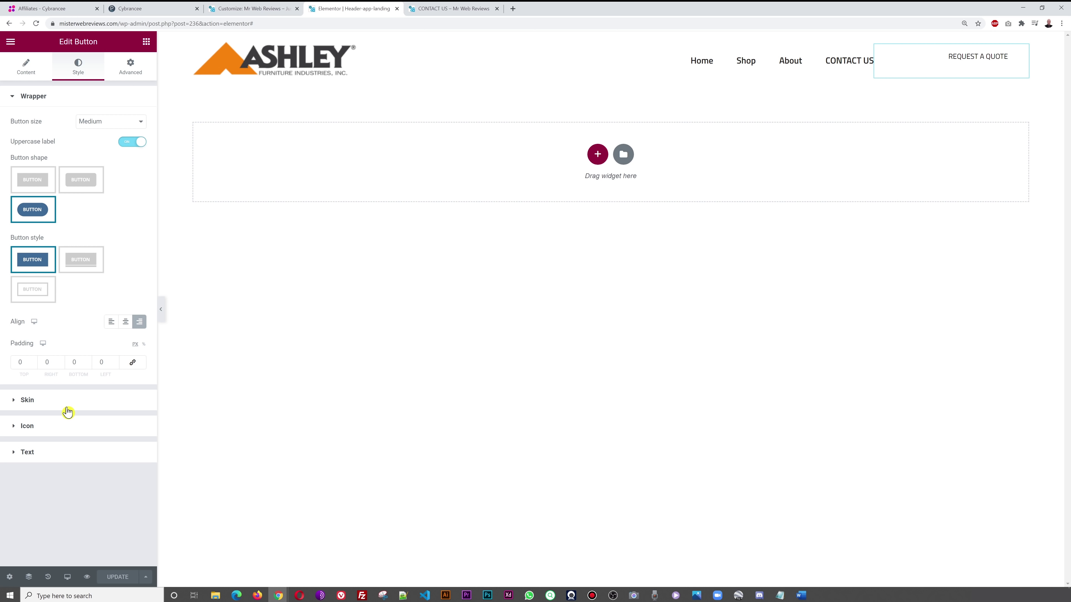
left_click(44, 405)
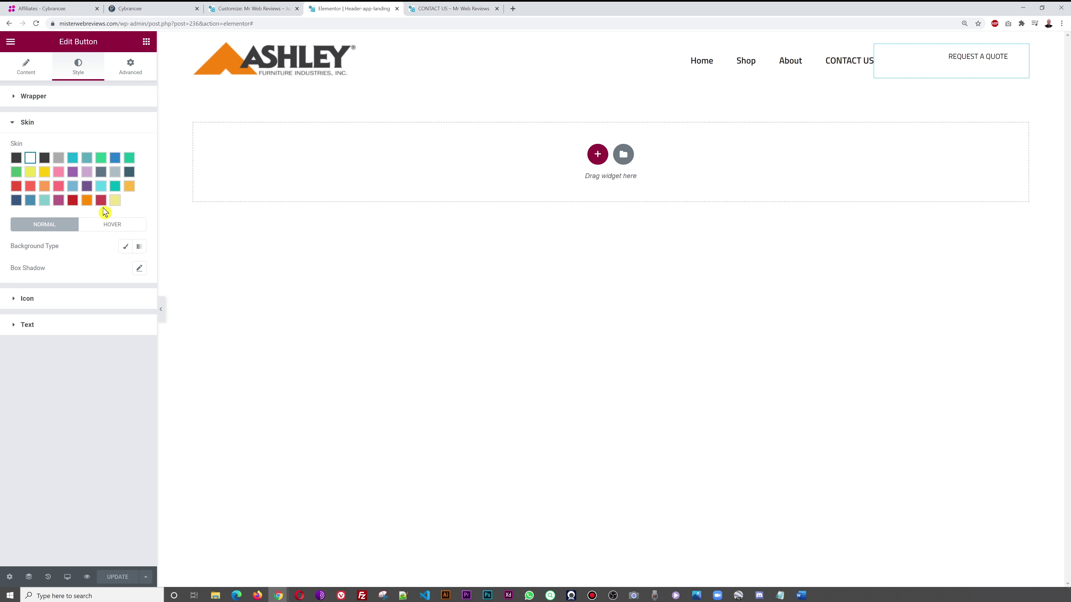
left_click(87, 200)
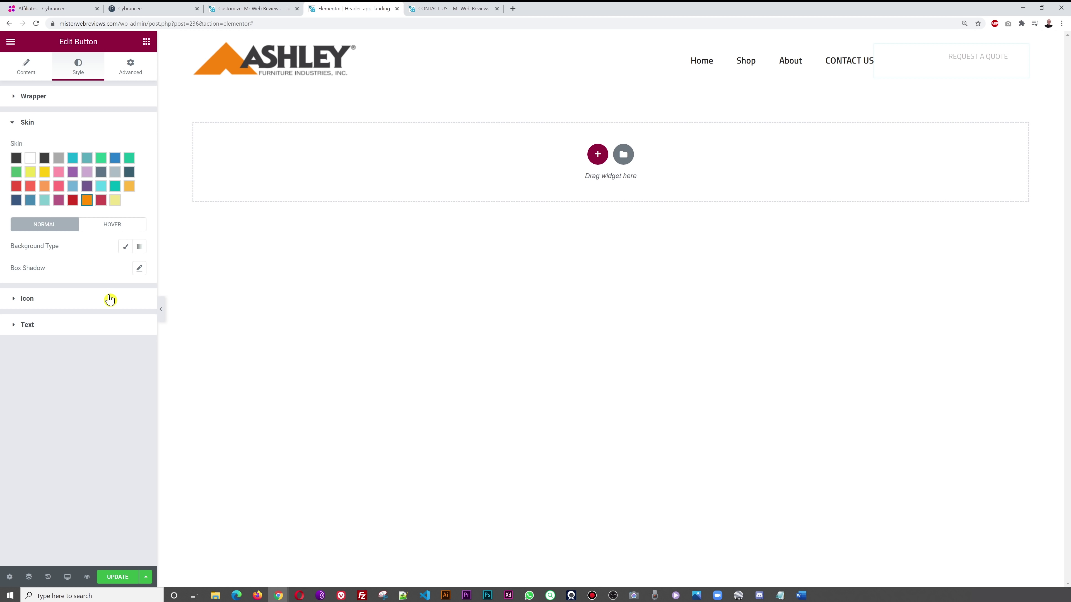
left_click(120, 577)
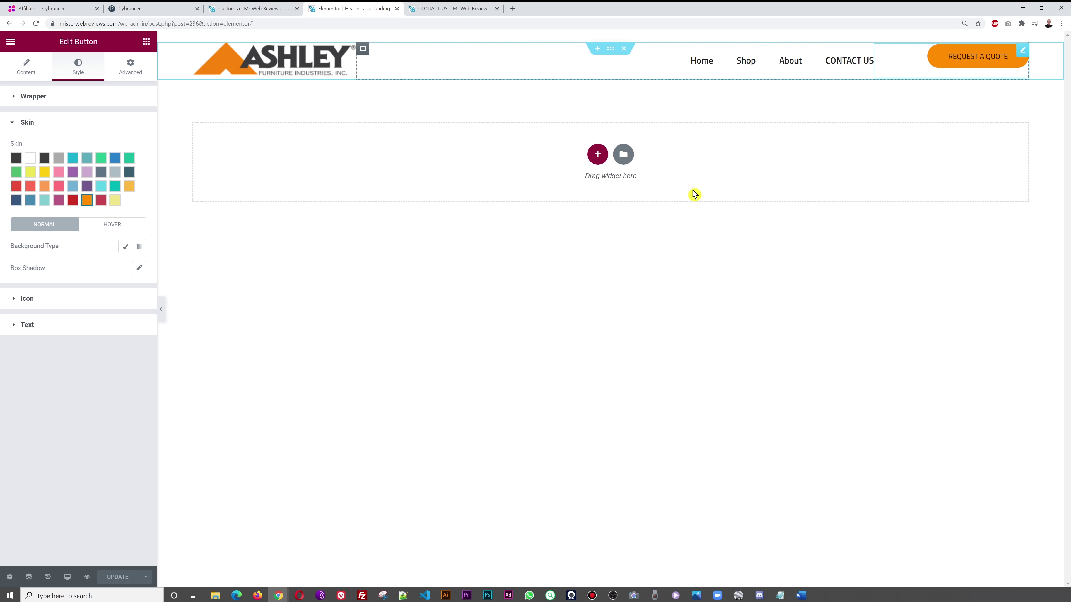
- Set the button's text colour to white #FFFFFF and update the header
left_click(67, 329)
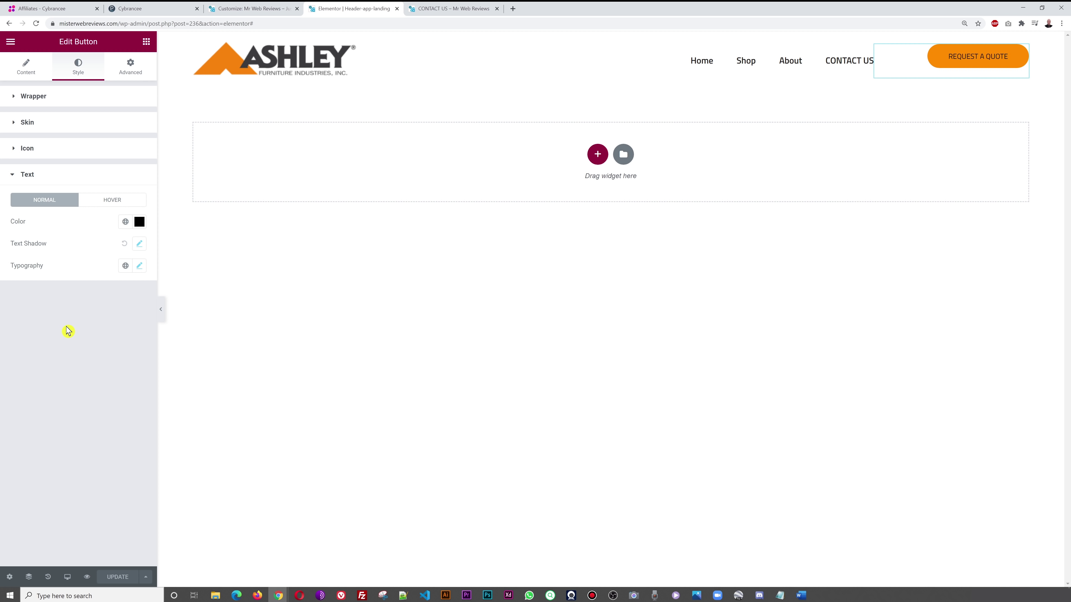
left_click(139, 221)
left_click_drag(126, 305, 10, 256)
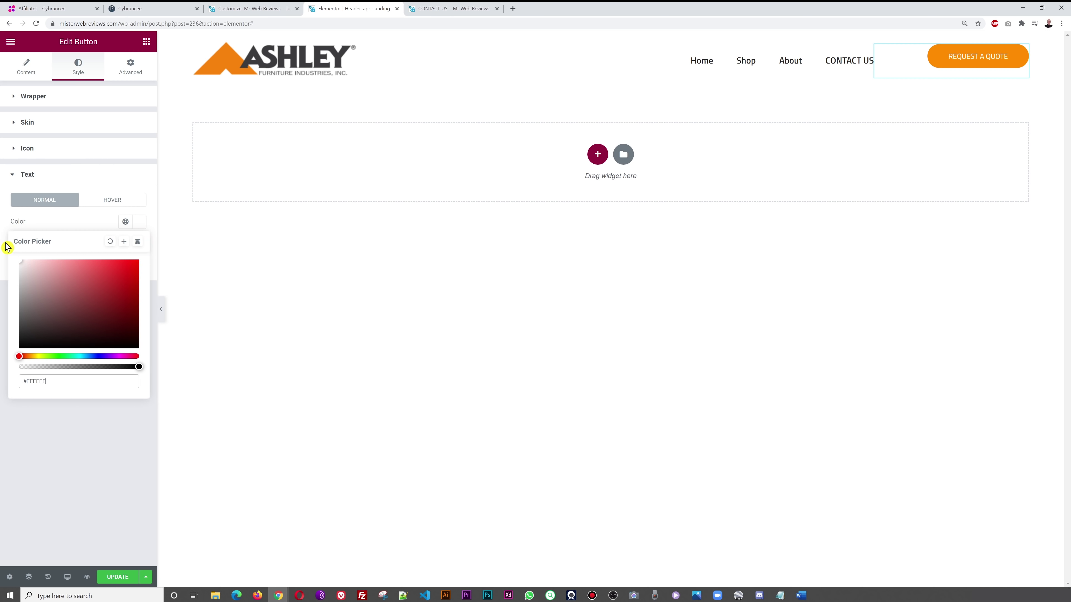
left_click(86, 498)
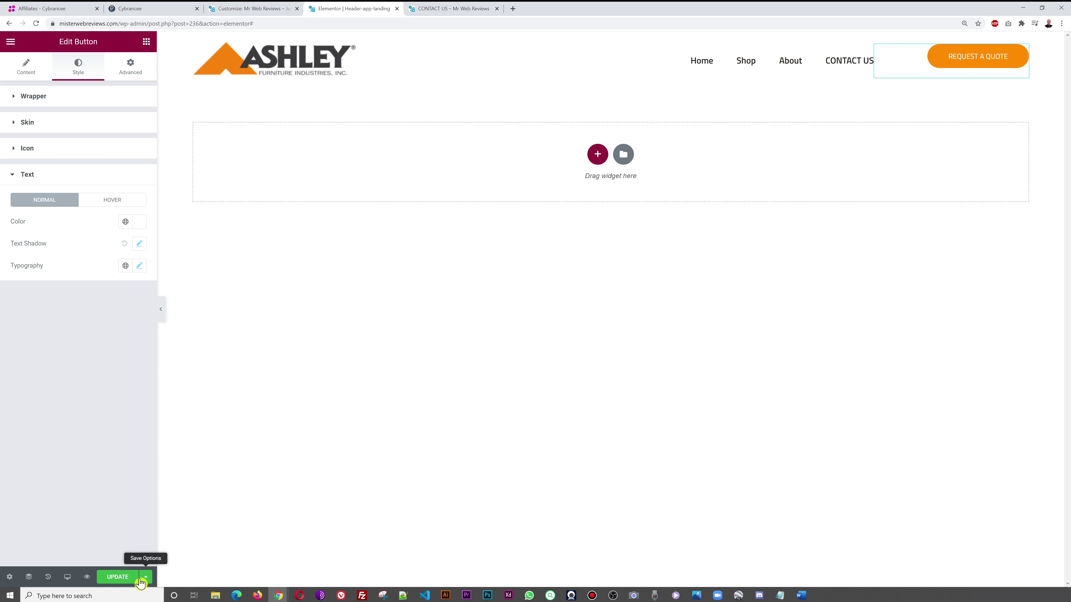
left_click(121, 577)
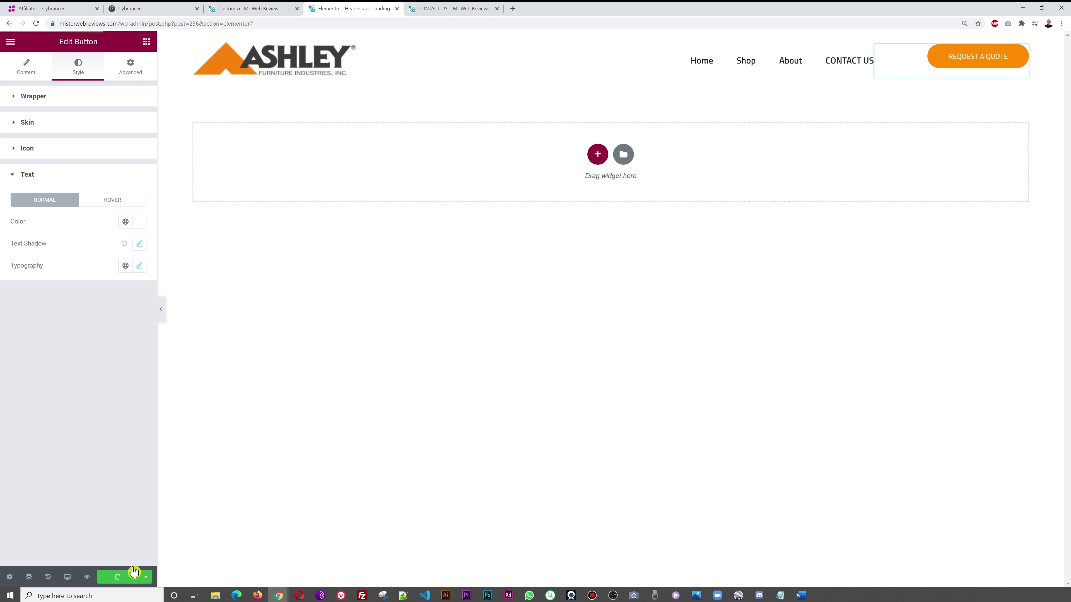
left_click(446, 9)
- Reload the contact page to see the orange REQUEST A QUOTE button, then go Home
left_click(36, 23)
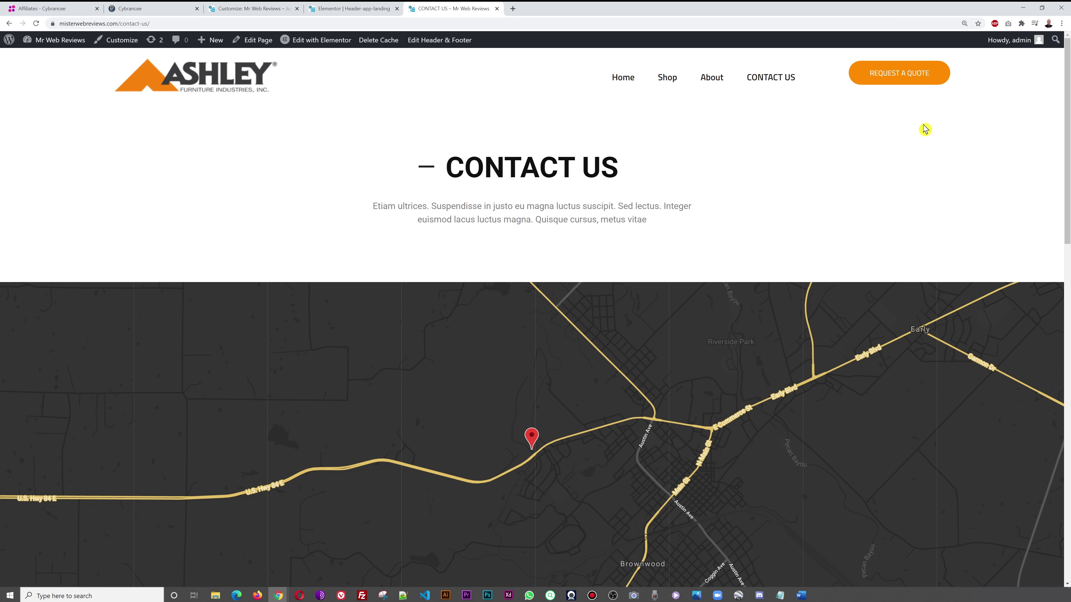
left_click(621, 78)
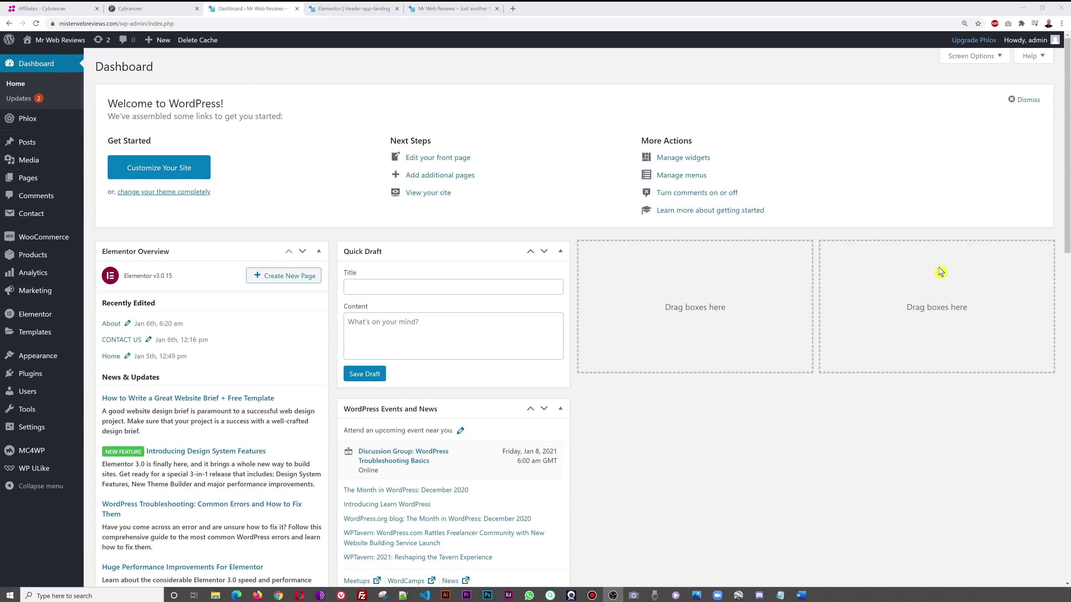
- Delete the Twenty Nineteen, Twenty Twenty and Twenty Twenty-One themes from Appearance > Themes
mouse_move(41, 359)
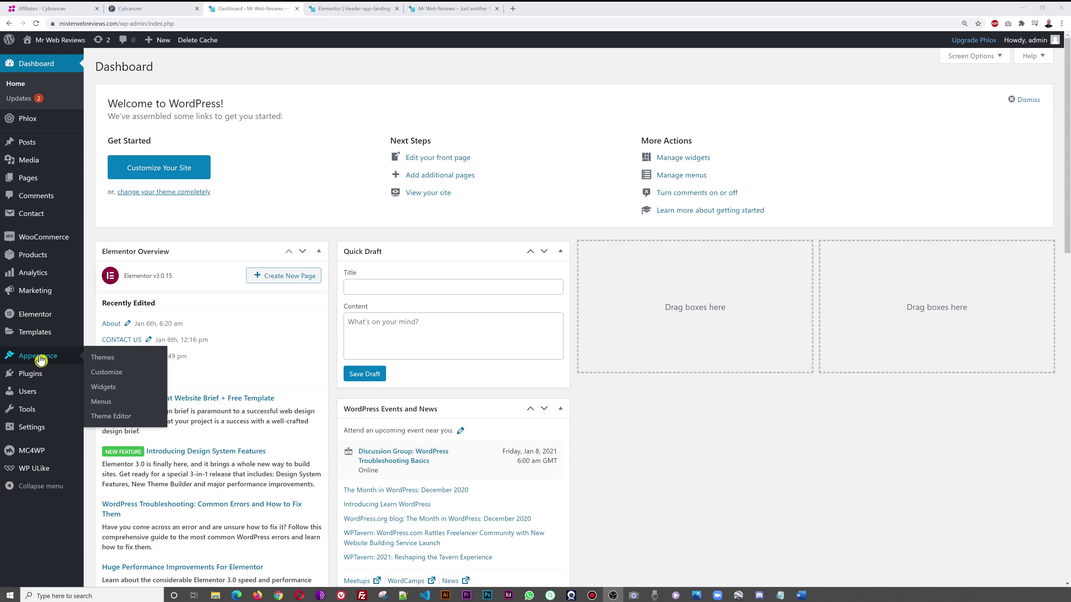
left_click(98, 361)
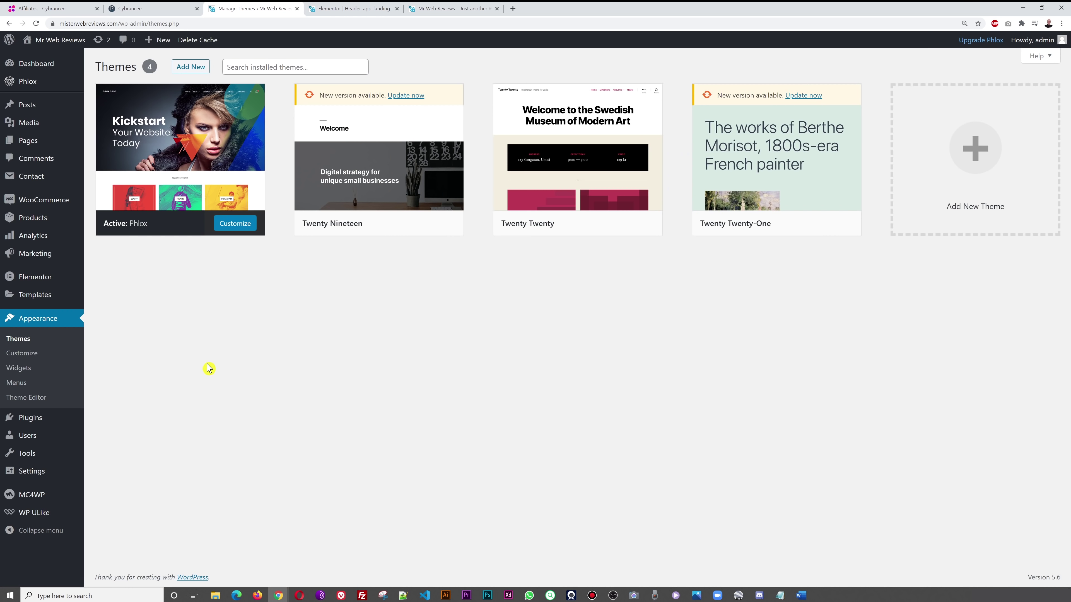
mouse_move(377, 208)
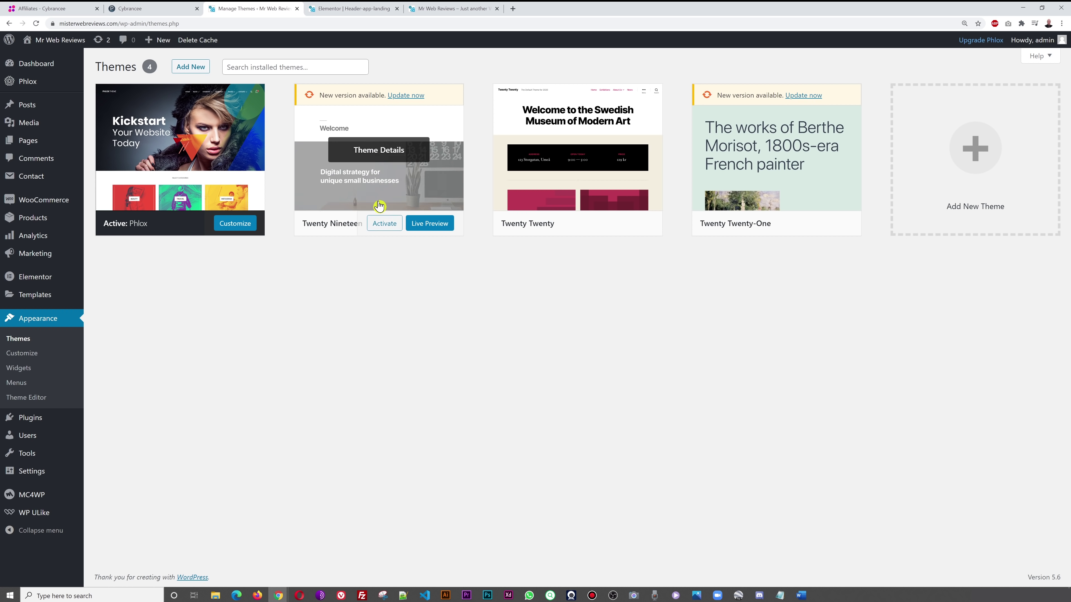
left_click(392, 155)
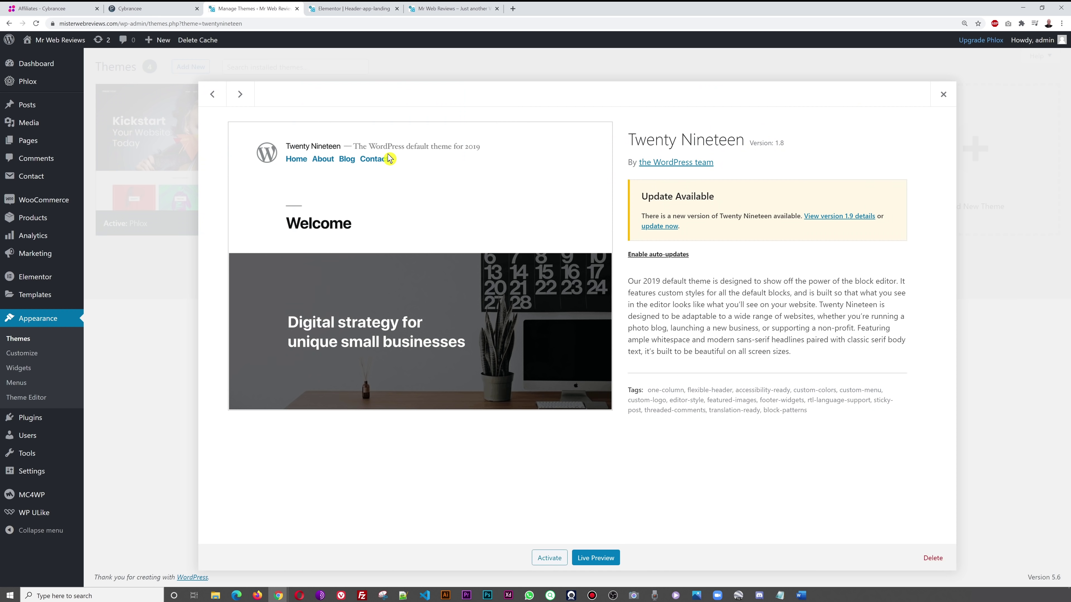
left_click(931, 557)
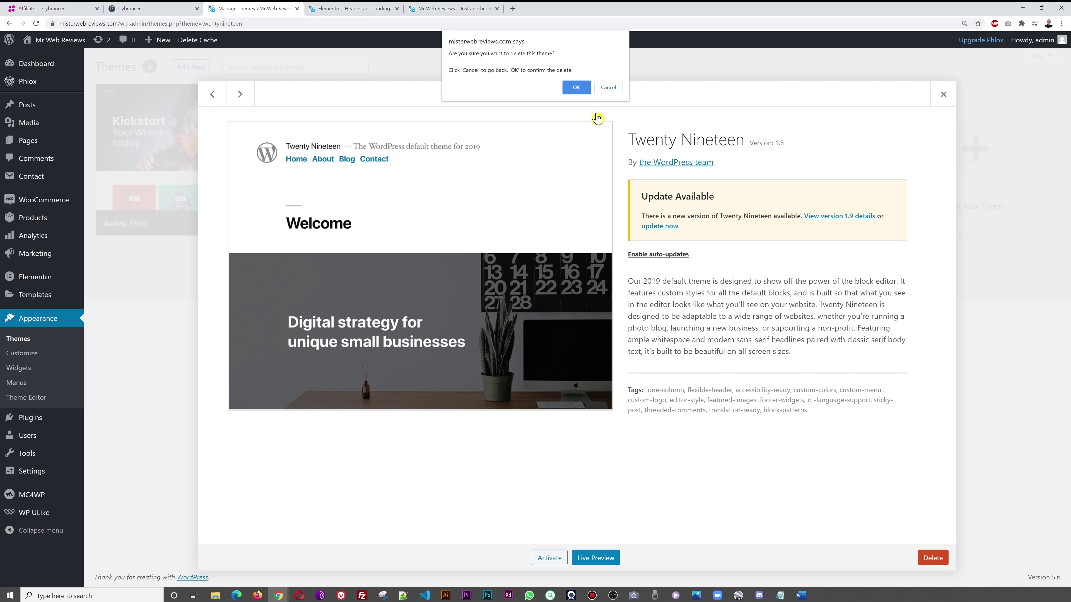
left_click(576, 85)
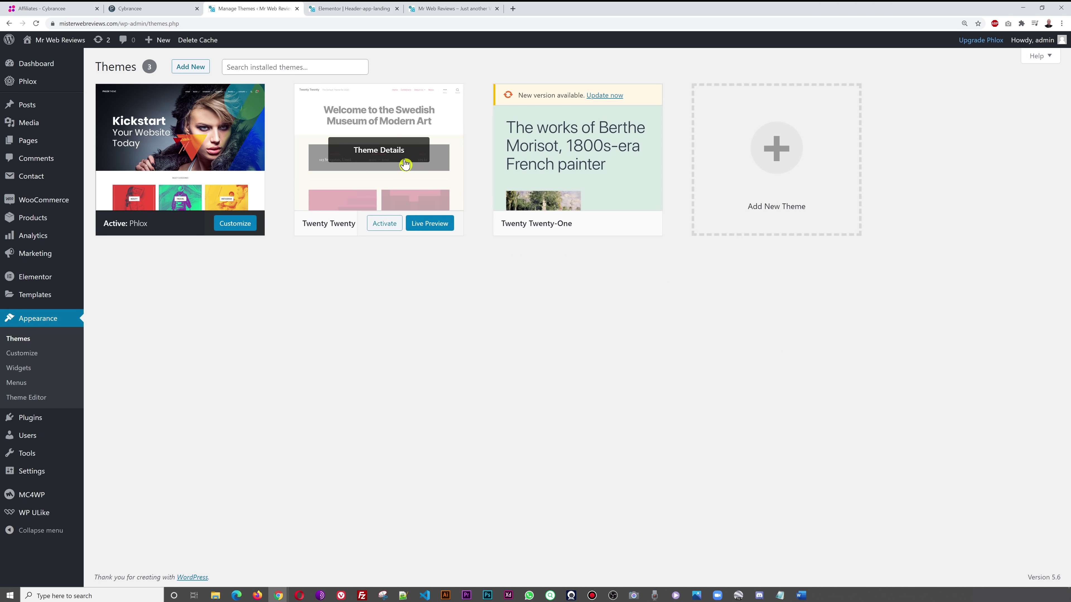
left_click(390, 152)
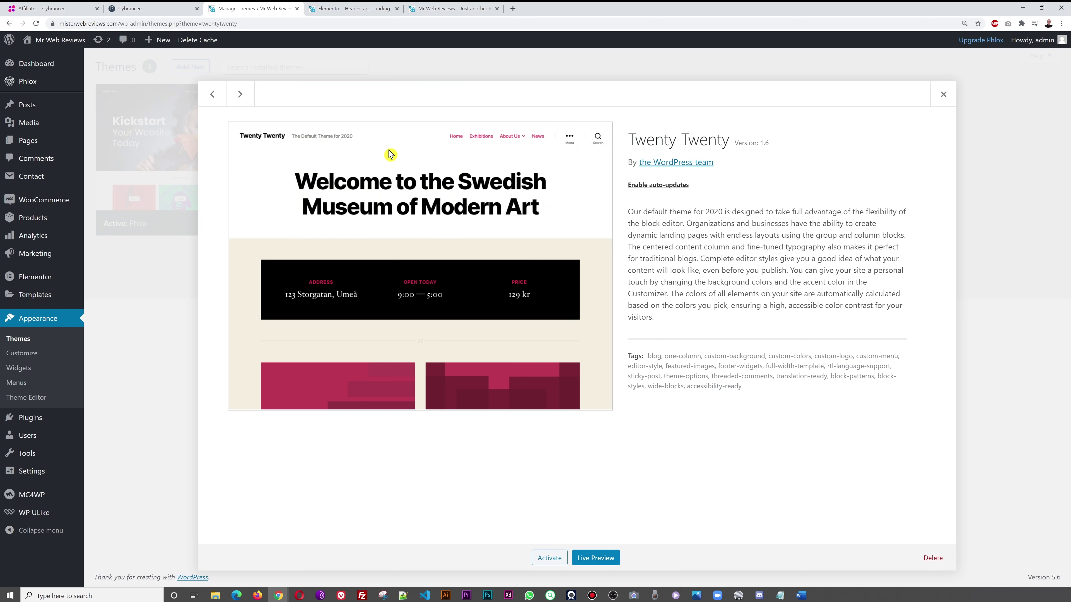
left_click(927, 558)
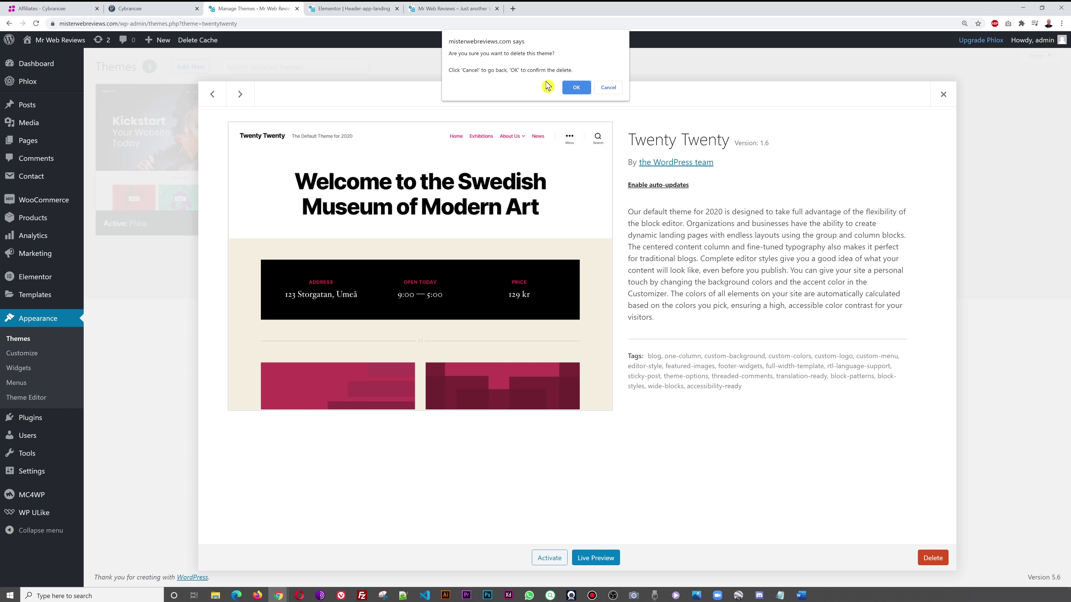
left_click(576, 83)
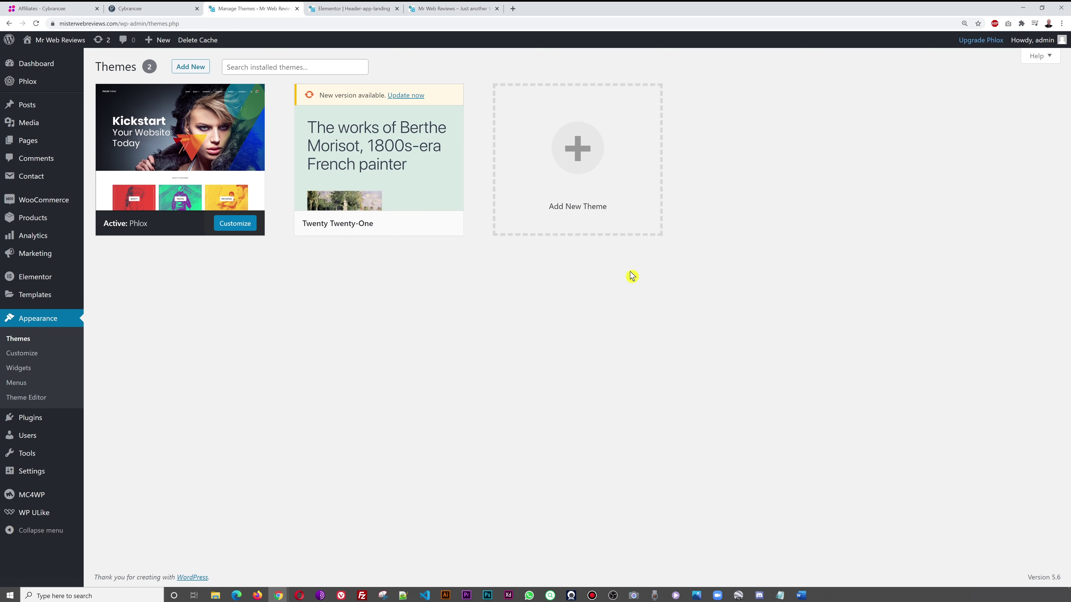
left_click(392, 154)
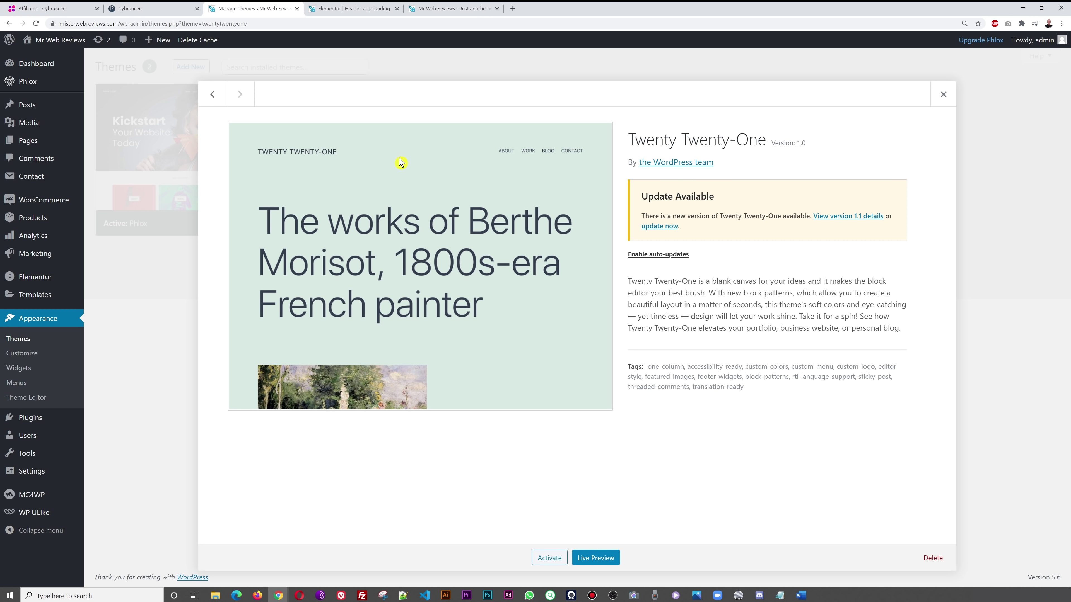
left_click(932, 558)
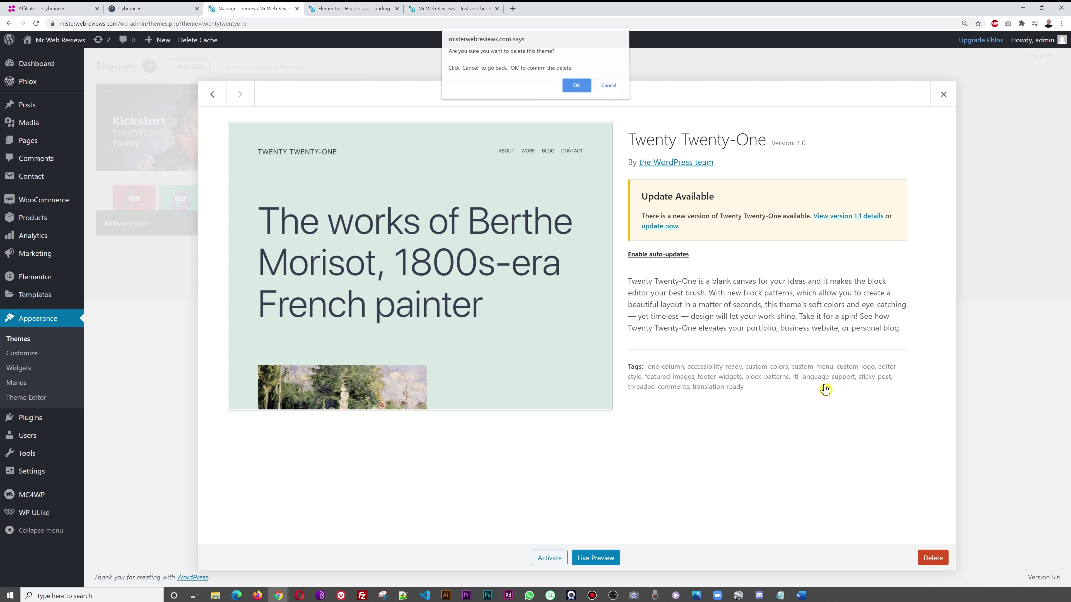
left_click(577, 81)
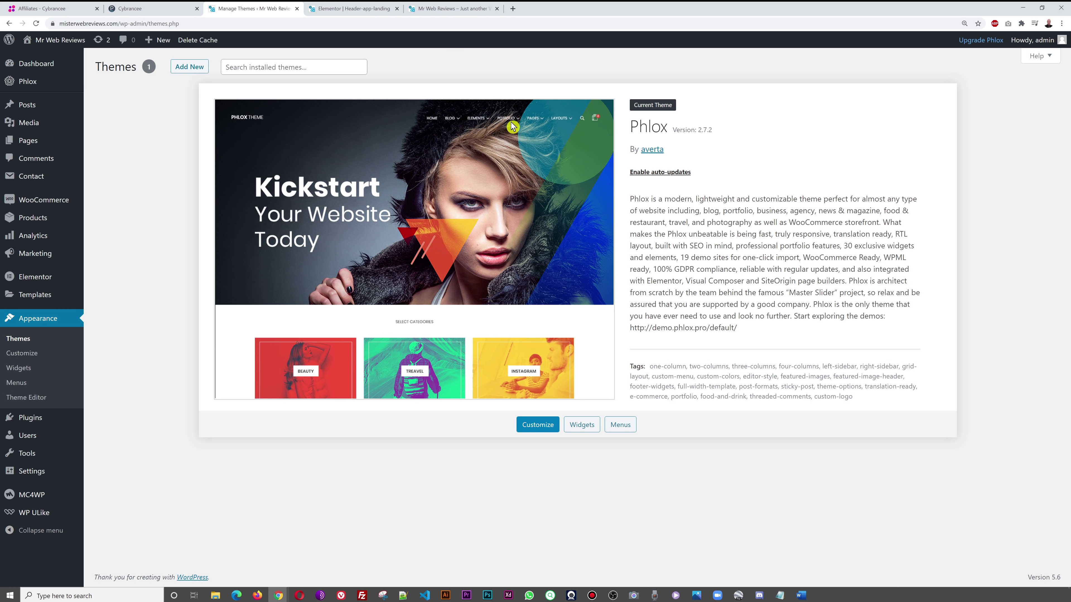
- Close the Elementor editor tab and scroll the live home page back to the top
left_click(370, 8)
left_click(438, 7)
left_click(350, 7)
left_click(396, 10)
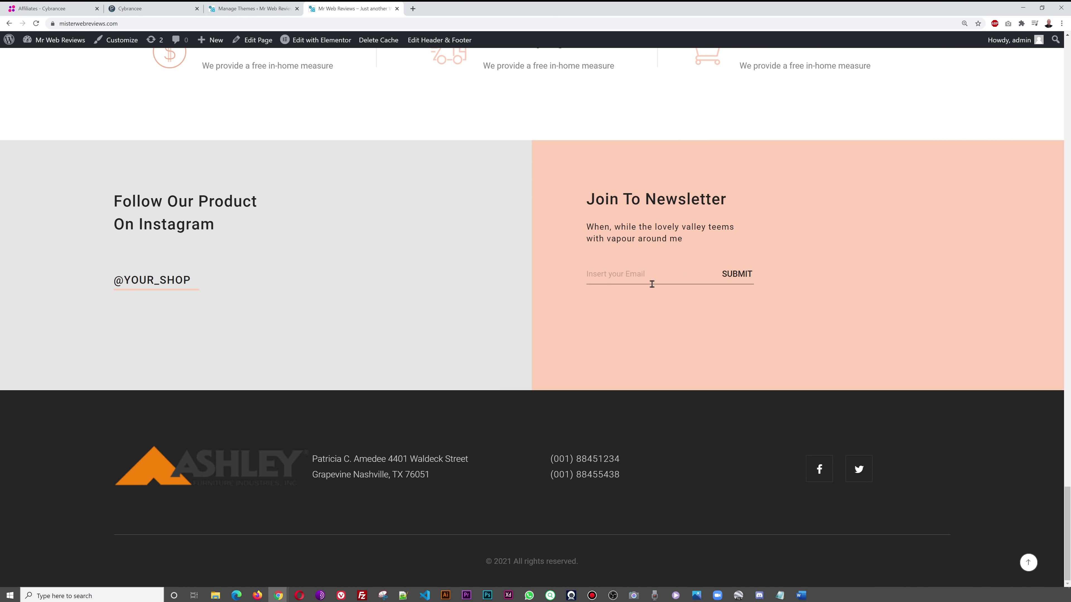
scroll(640, 291, "up", 20)
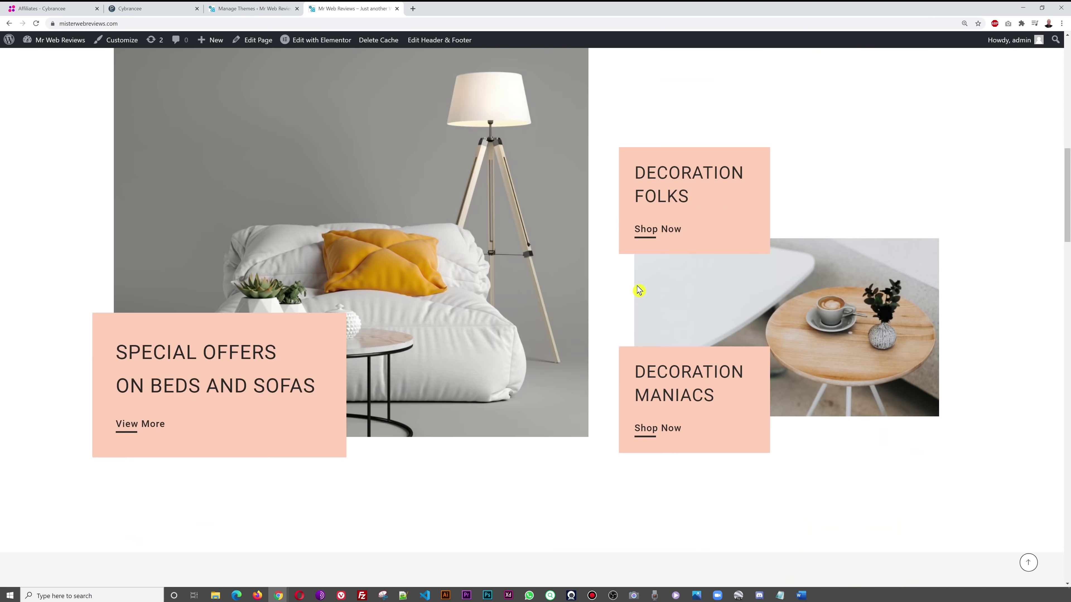
scroll(639, 290, "up", 10)
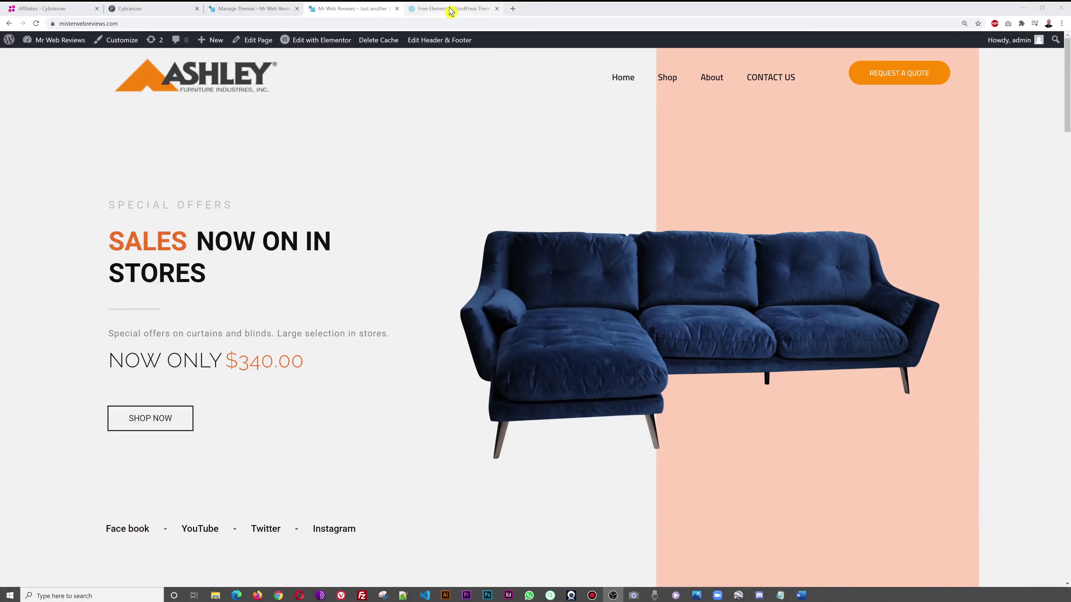
- On the Phlox website, open DEMOS and filter the templates to Shop, e.g. Digital Shop
left_click(451, 12)
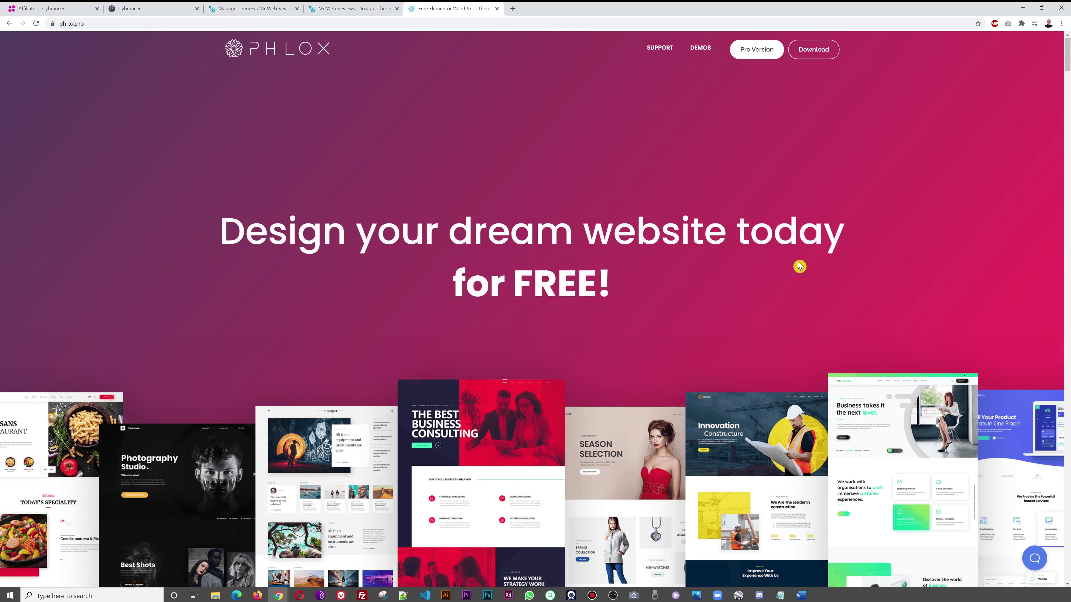
left_click(700, 48)
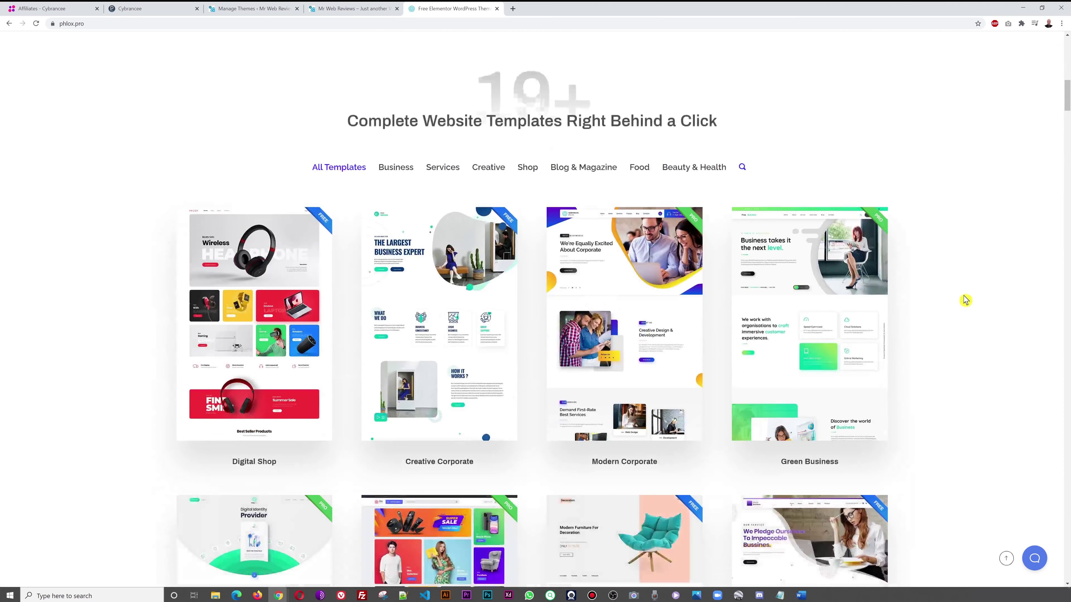
left_click(529, 169)
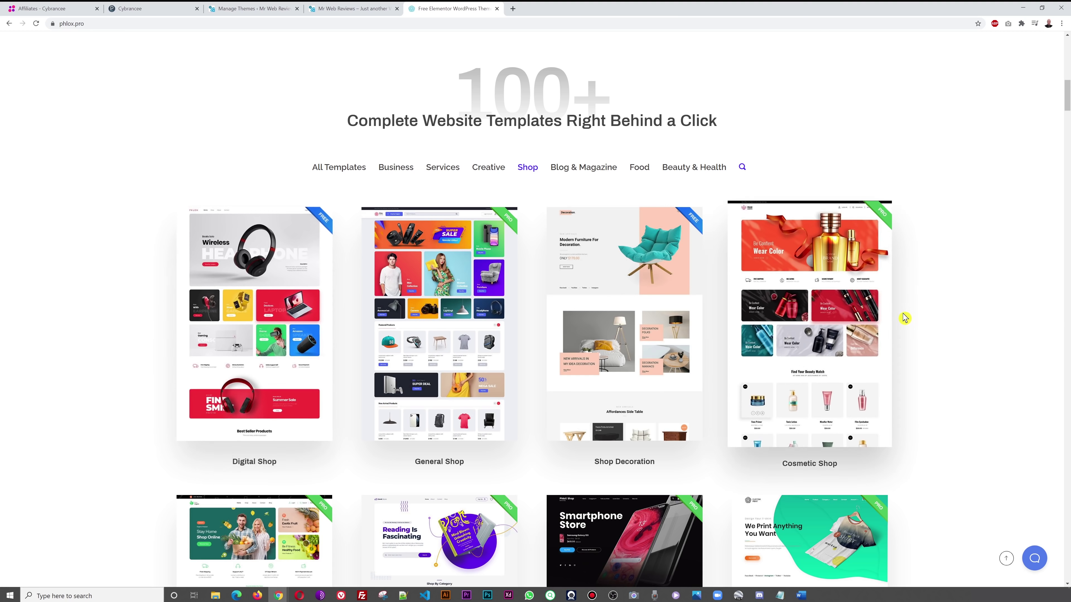
scroll(944, 313, "down", 1)
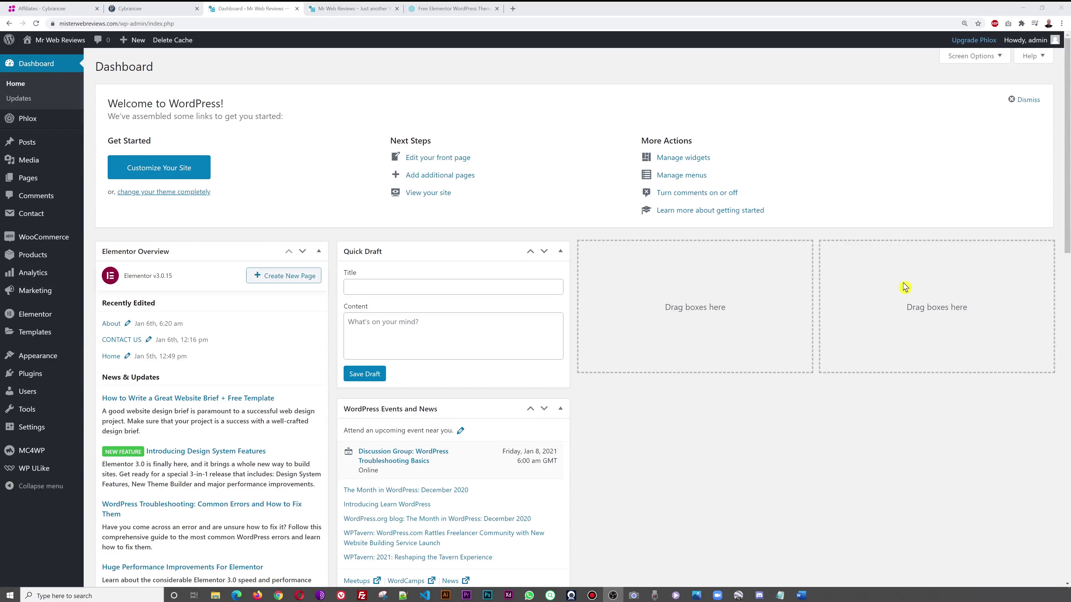
- Go to WooCommerce Coupons and start adding a new coupon
mouse_move(69, 241)
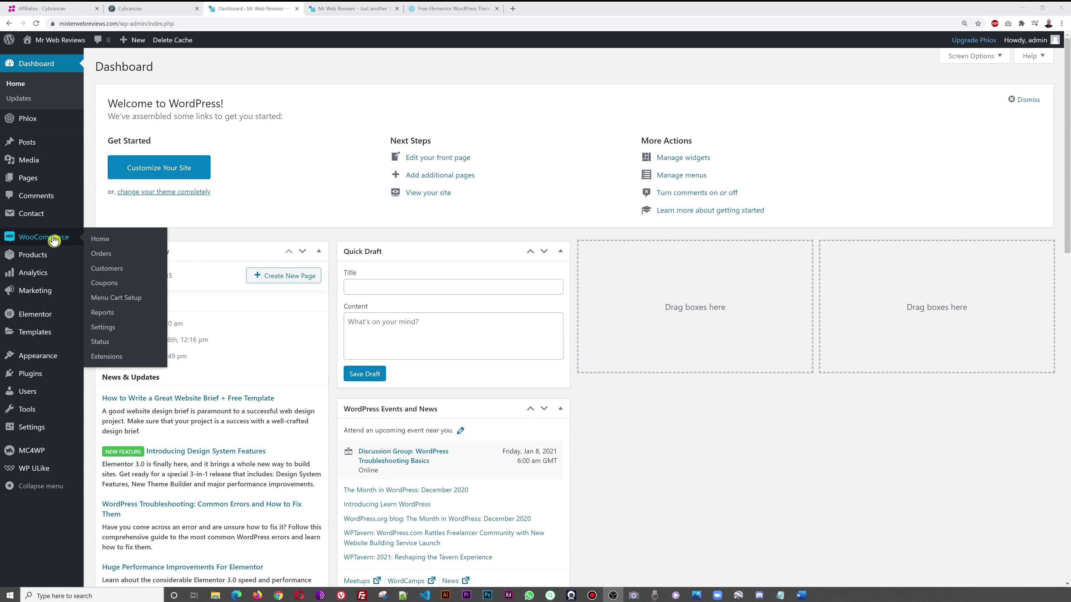
left_click(111, 289)
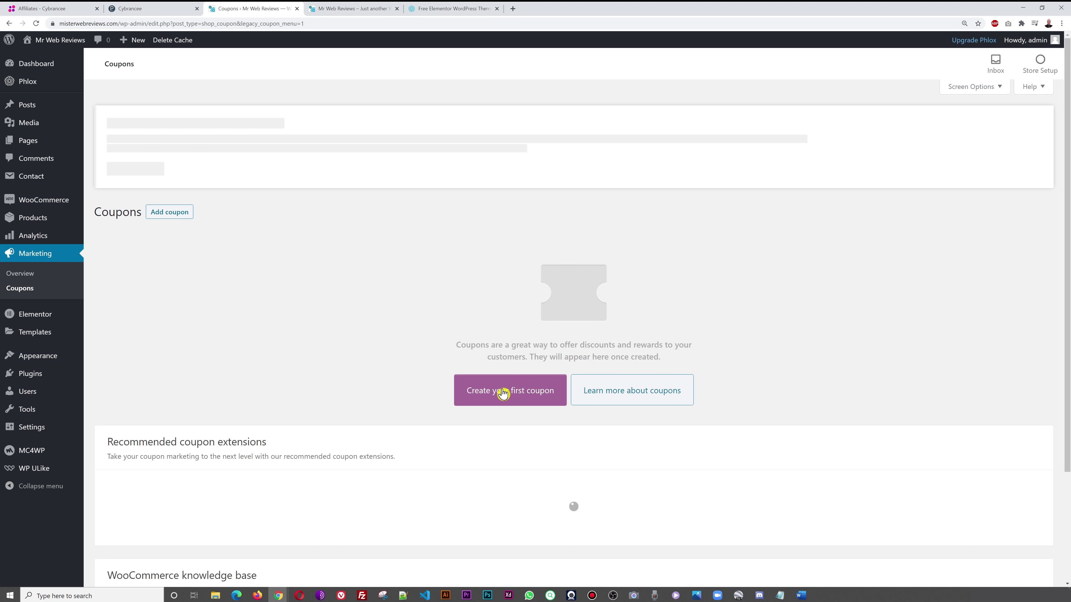
left_click(184, 217)
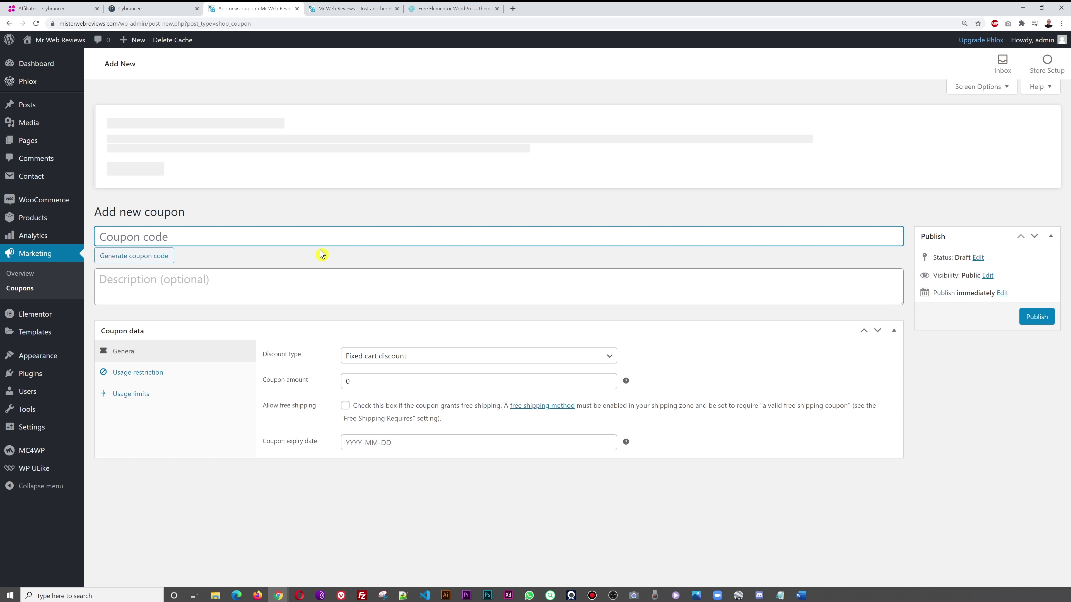
- Enter coupon code MRWEBREVIEWS10 with the description '10% discount'
type("MRWEBREVIEWS10")
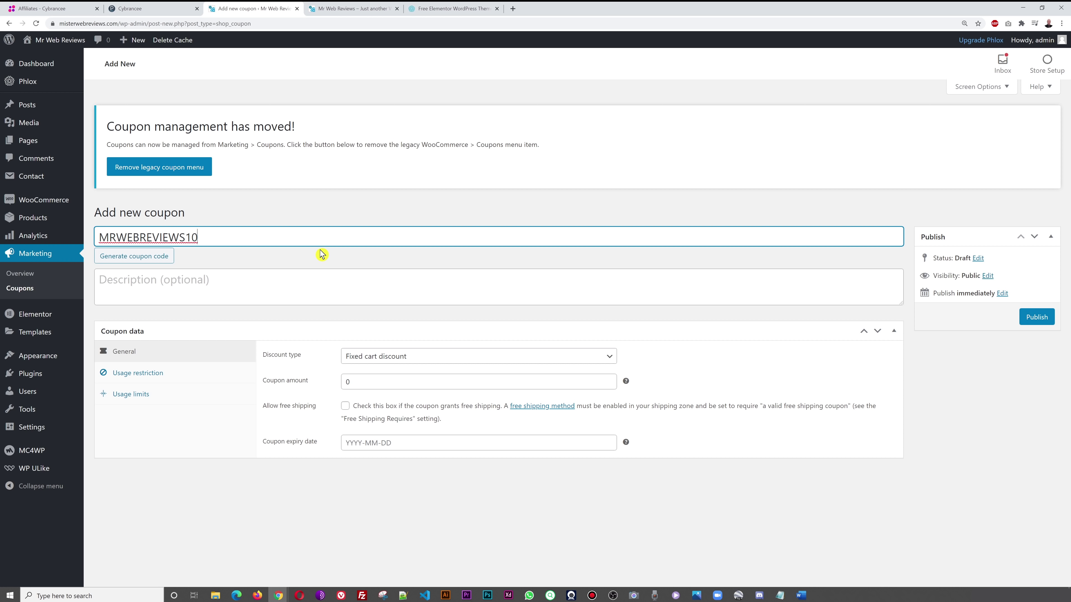
left_click(227, 290)
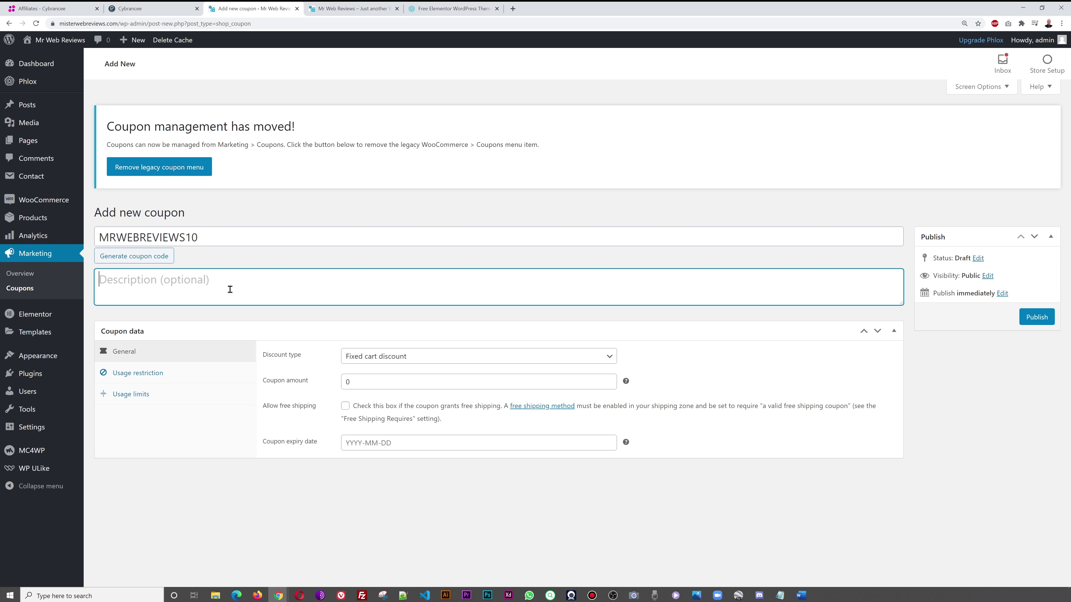
type("10% discount")
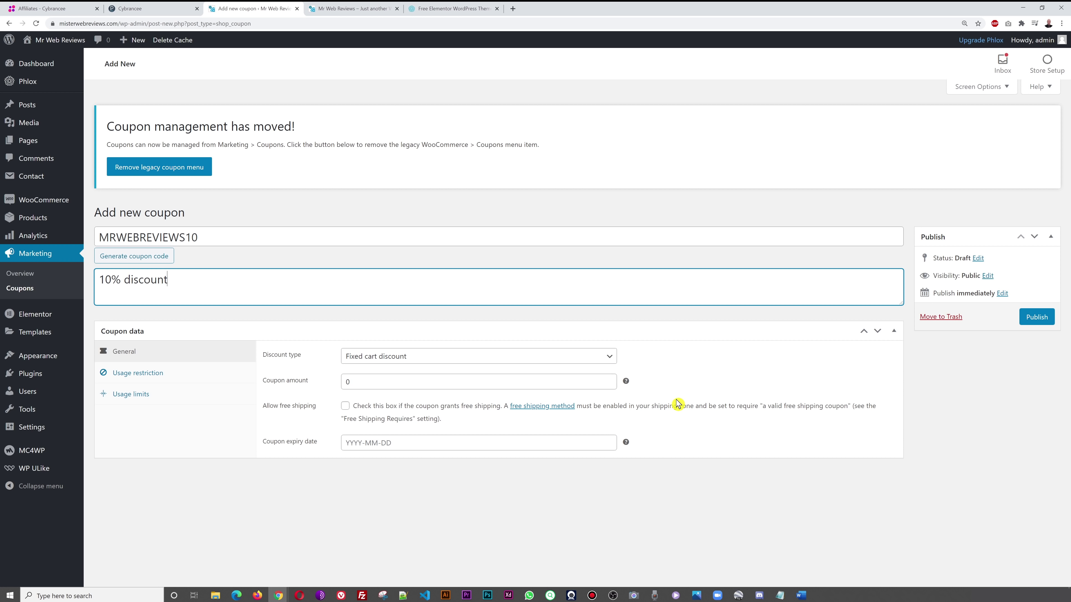
- Make it a 10 percentage discount expiring 13 January 2021
left_click(611, 359)
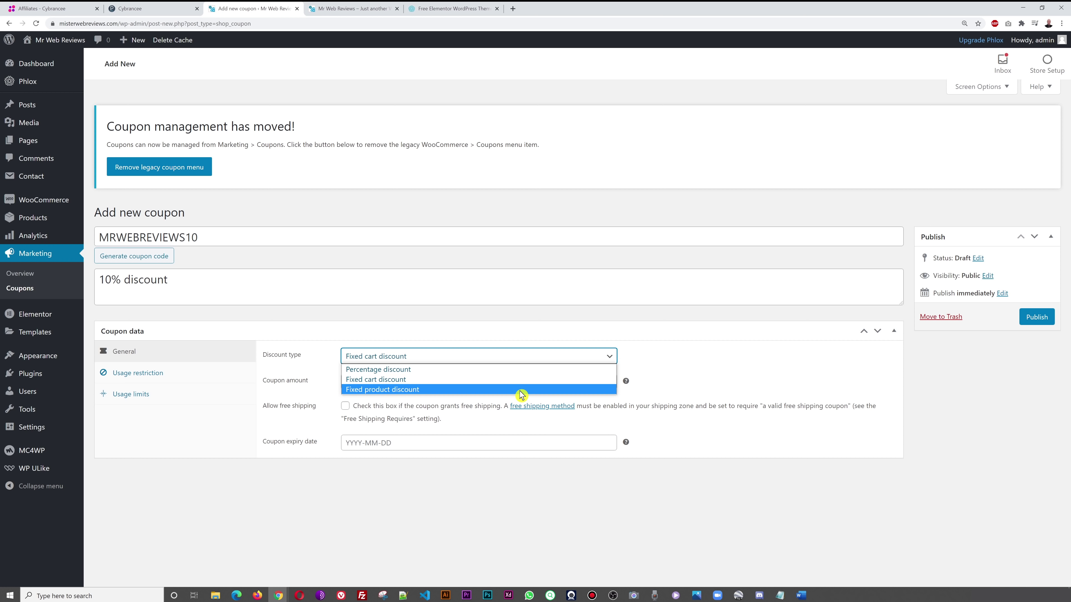
left_click(432, 373)
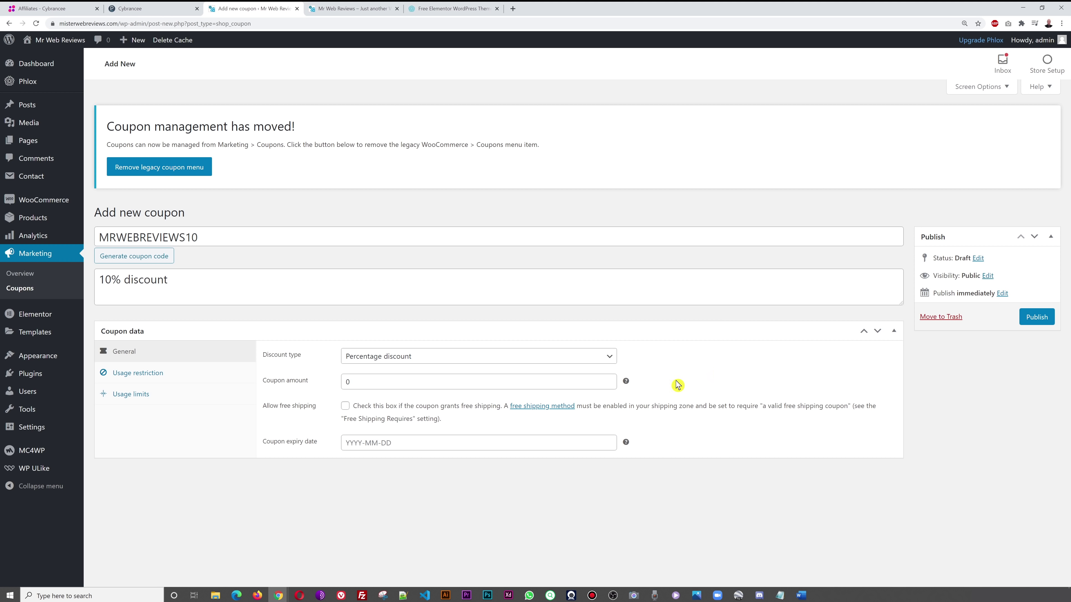
left_click(349, 382)
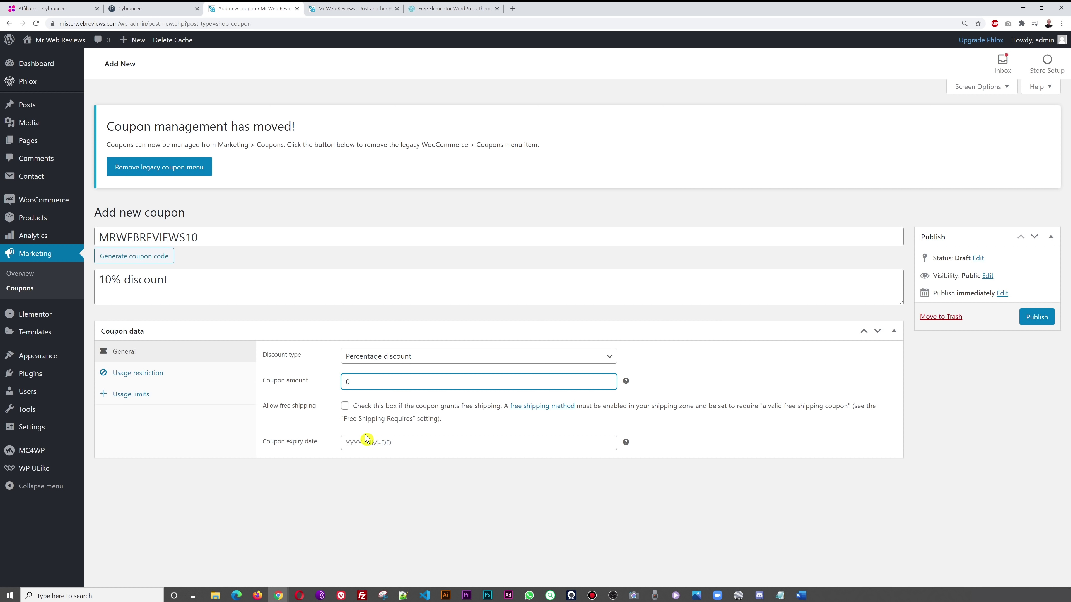
left_click(392, 504)
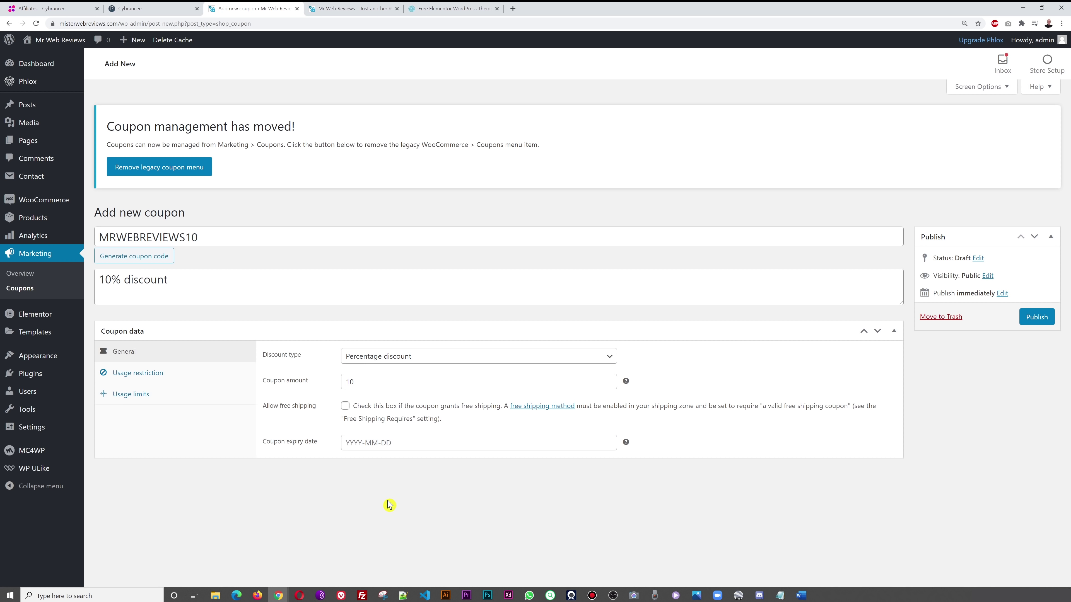
left_click(419, 444)
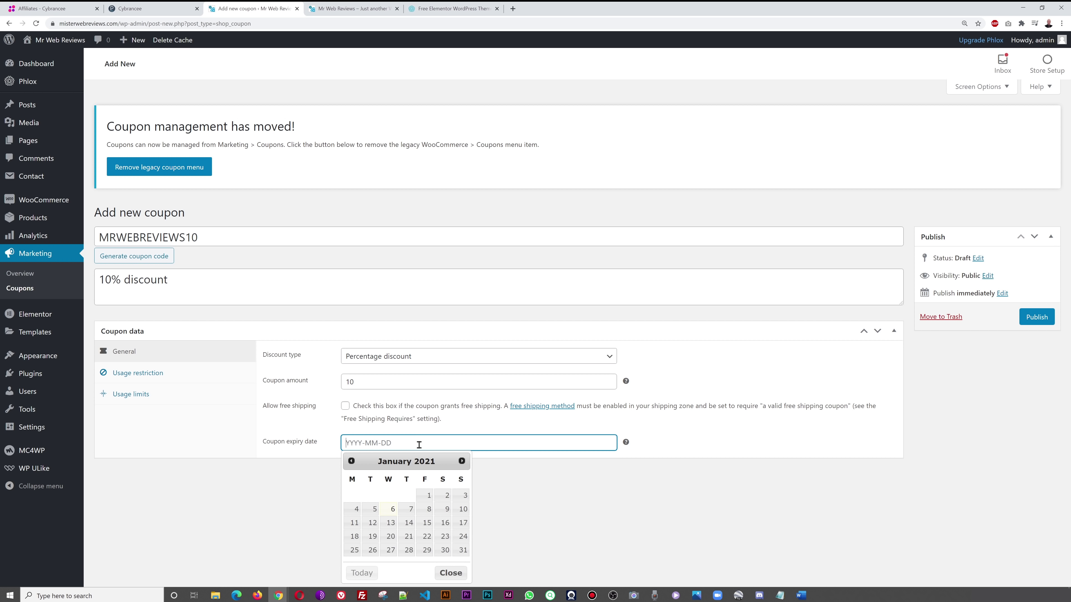
left_click(390, 524)
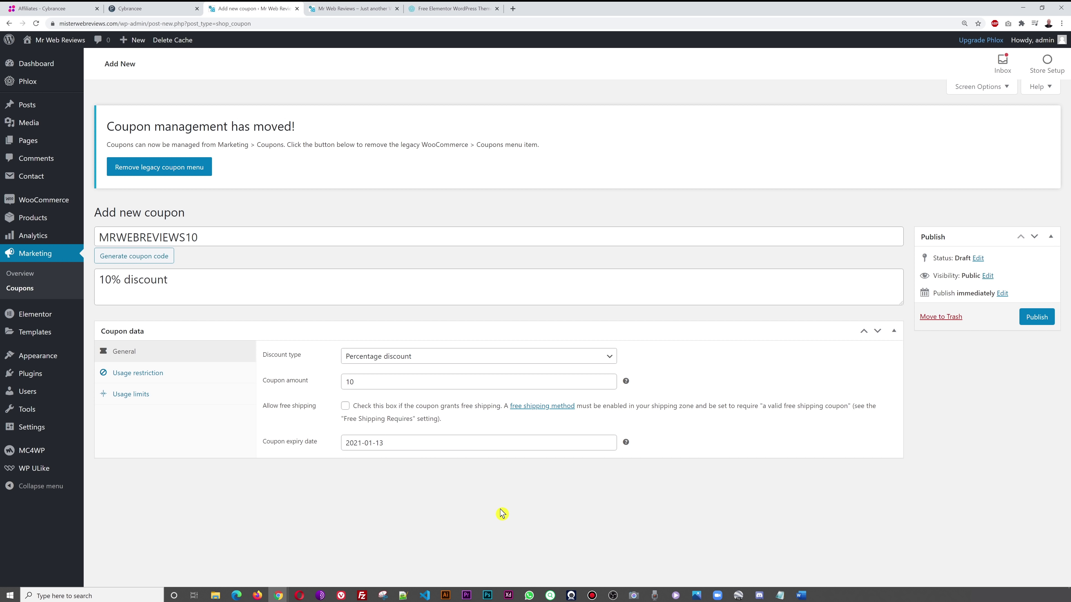
- Review the coupon's usage restriction settings, leaving products unrestricted
left_click(153, 378)
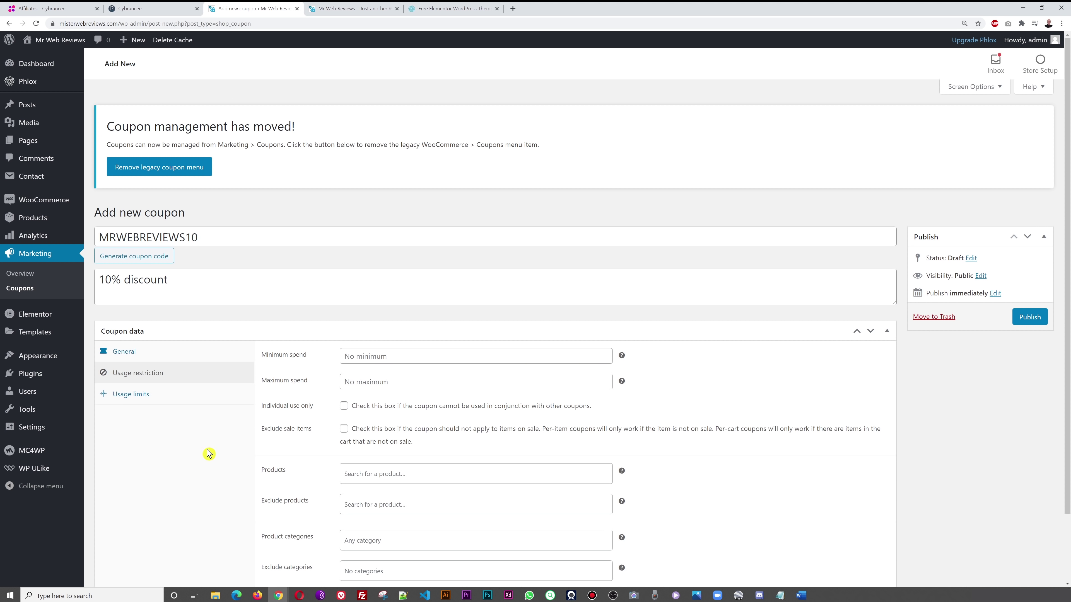
scroll(251, 456, "down", 2)
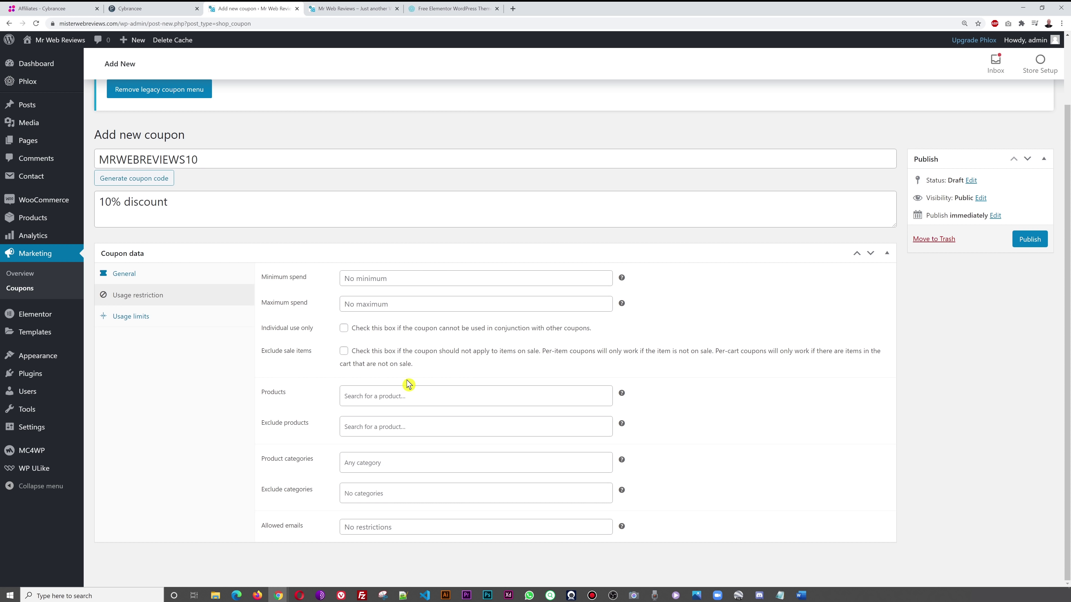
left_click(442, 399)
left_click(772, 409)
scroll(746, 485, "up", 2)
- Try a per-coupon usage limit of 1, then clear it again
left_click(132, 395)
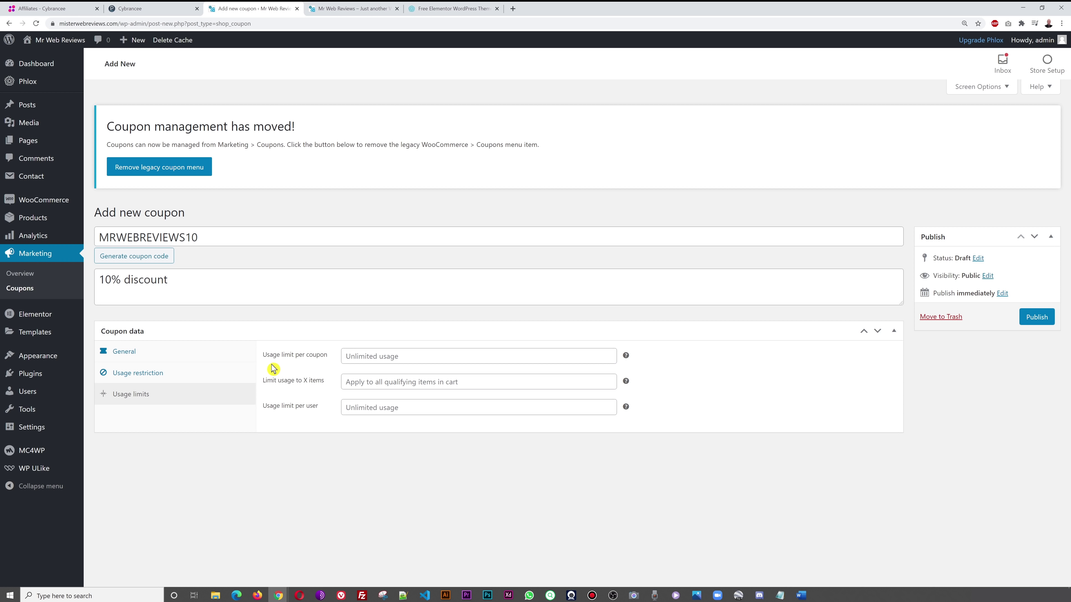
left_click(404, 359)
type("1")
left_click(533, 495)
left_click(374, 354)
left_click(508, 523)
left_click(377, 353)
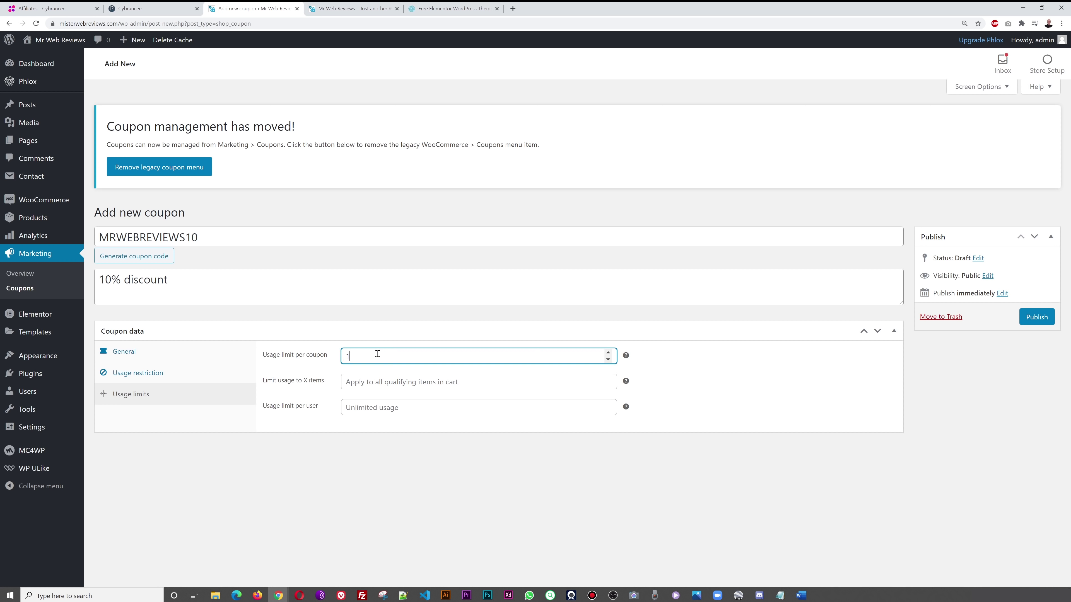
left_click(484, 500)
left_click(371, 358)
key("BackSpace")
left_click(471, 473)
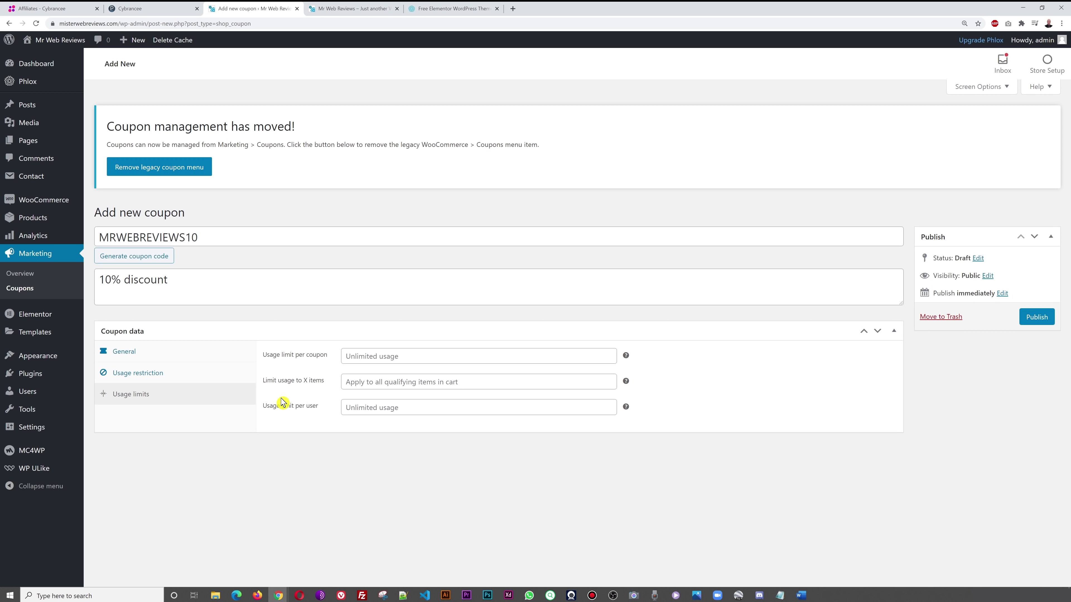
- Enter a 100-item limit, then delete it so the coupon stays unlimited
left_click(439, 381)
type("100")
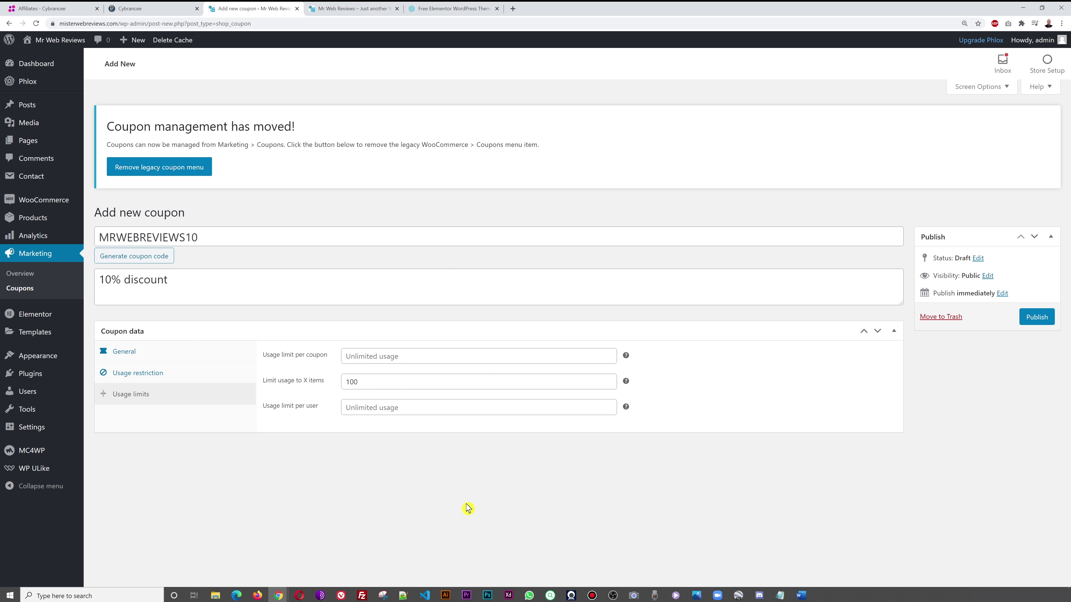
left_click_drag(375, 384, 314, 383)
key("BackSpace")
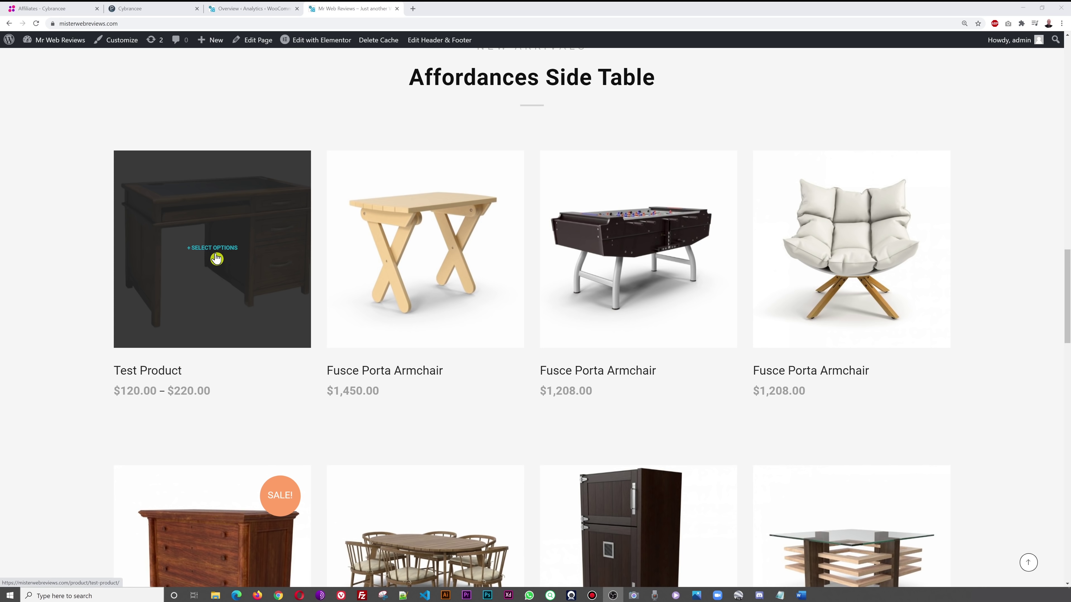
- Add Test Product in the Small (120cm) size to the cart
left_click(223, 319)
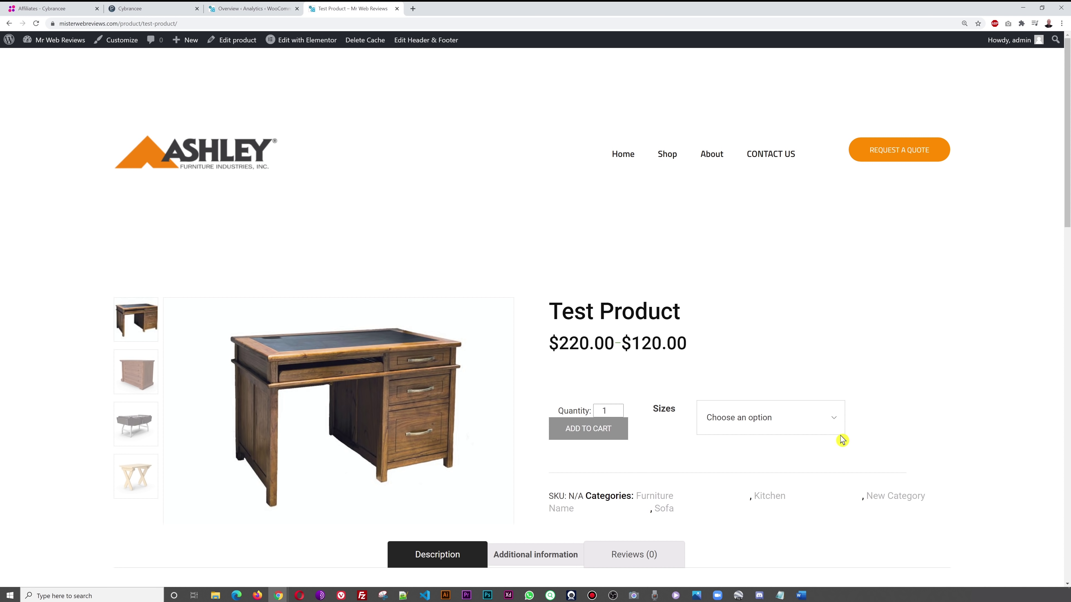
left_click(839, 420)
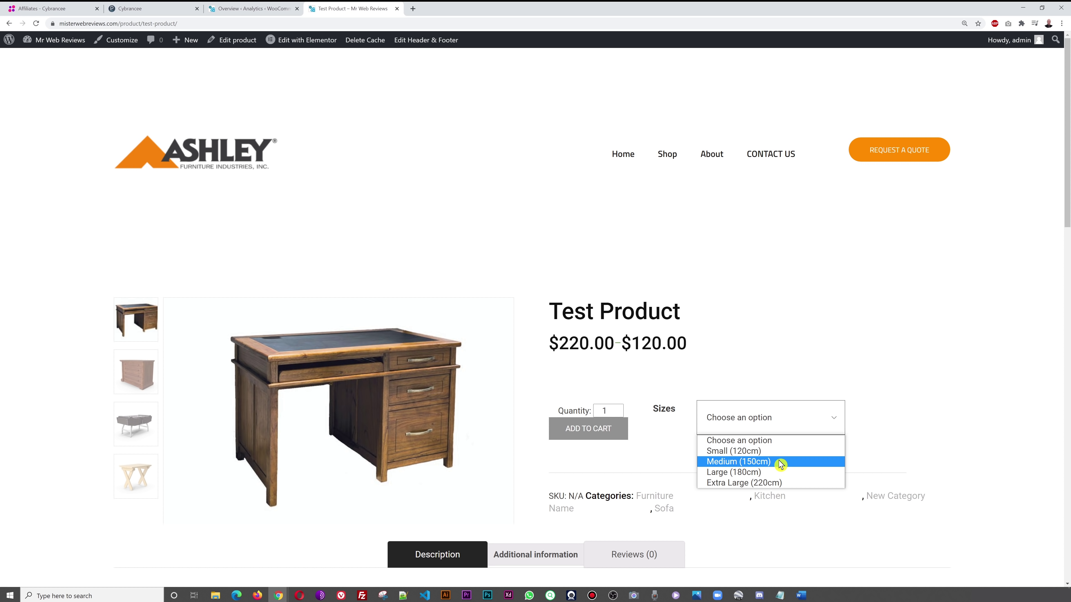
left_click(717, 451)
scroll(975, 378, "down", 1)
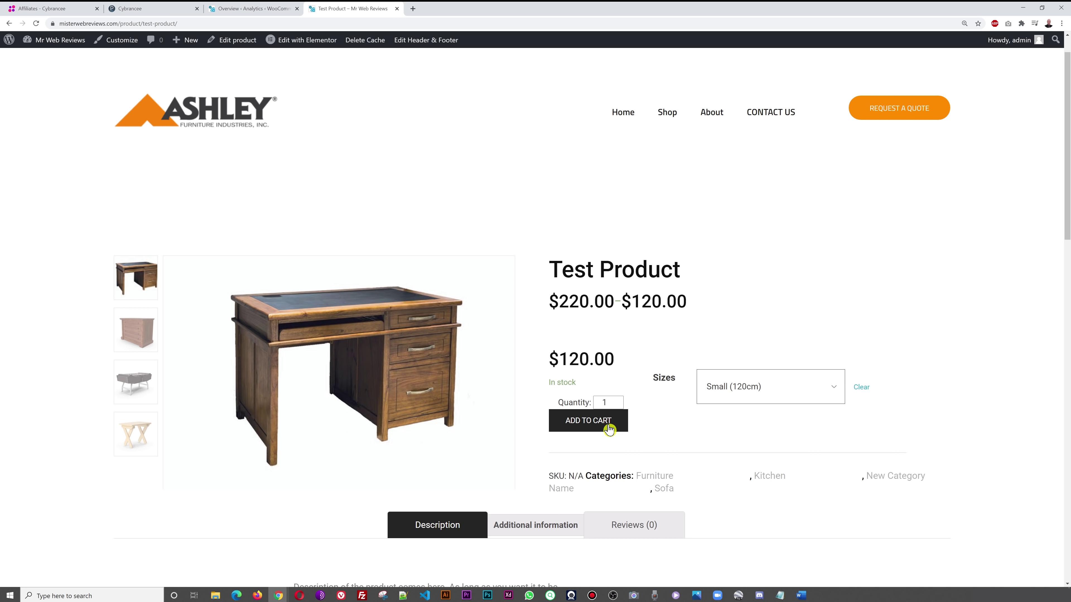
left_click(598, 425)
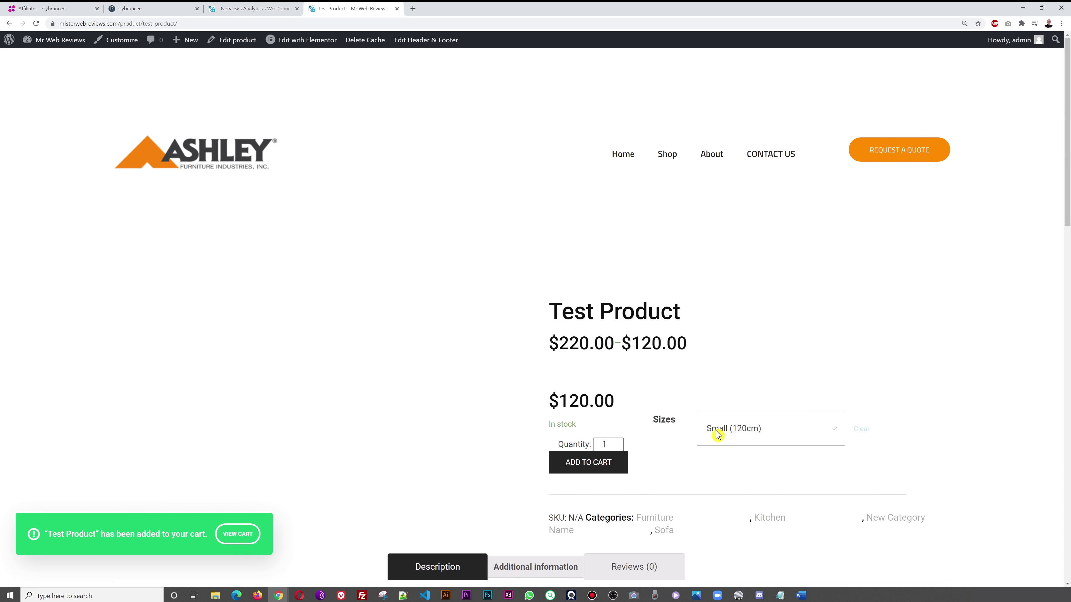
- Remove Fusce Porta Armchair from the cart and proceed to checkout
left_click(238, 535)
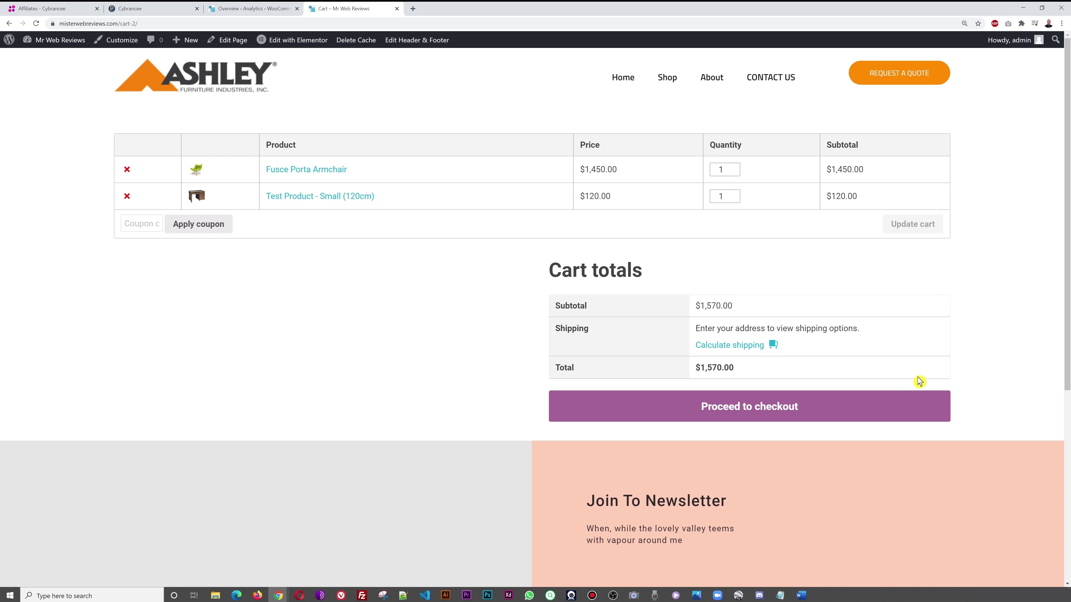
left_click(127, 170)
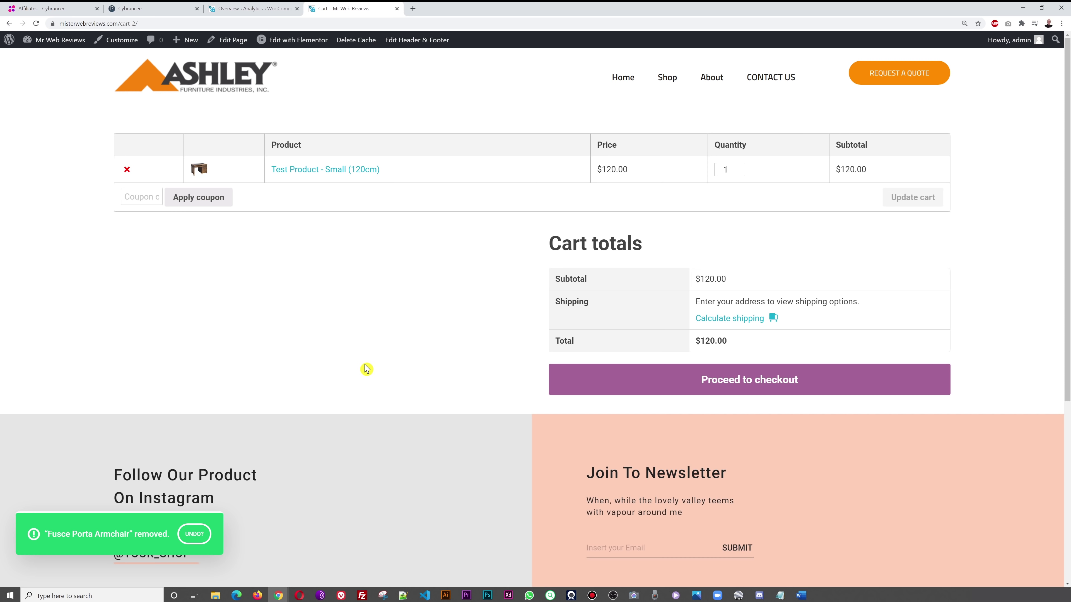
left_click(706, 384)
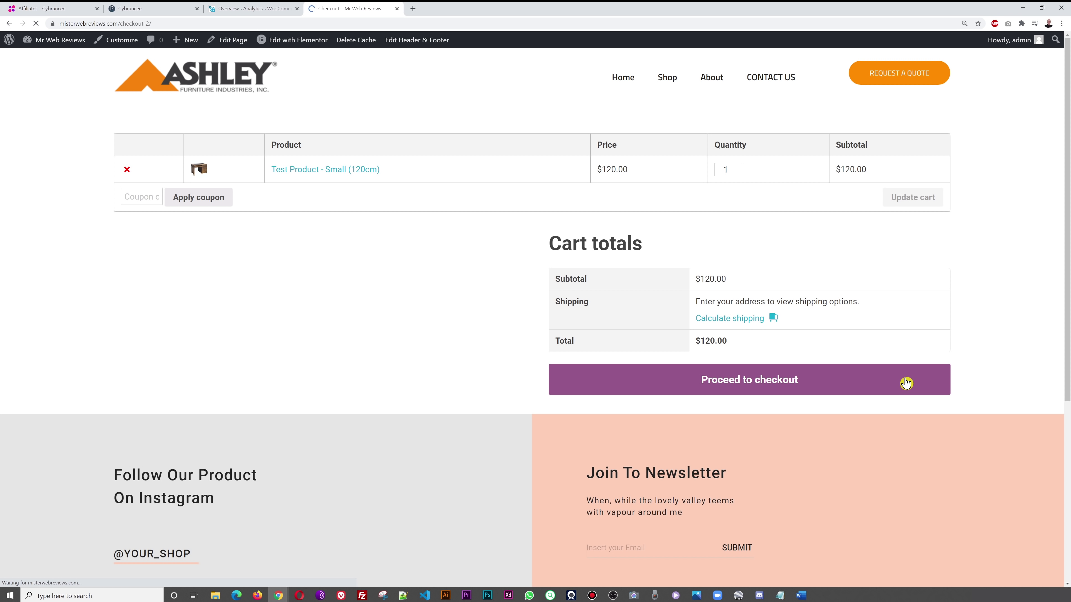
- Set the billing country to Canada and fill in the street address and town
scroll(906, 382, "down", 10)
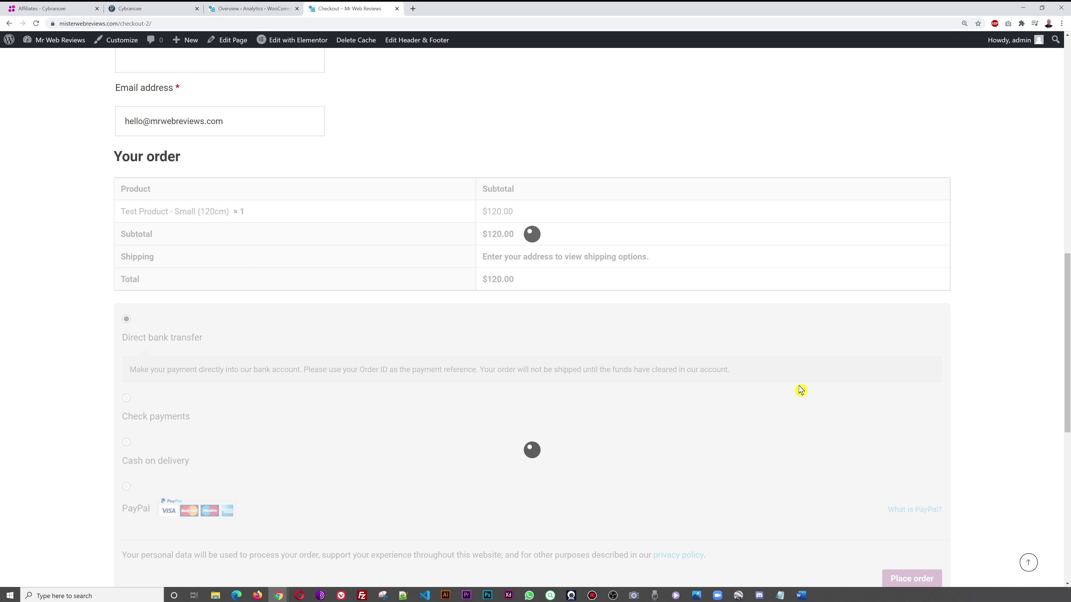
scroll(796, 387, "up", 10)
left_click(226, 266)
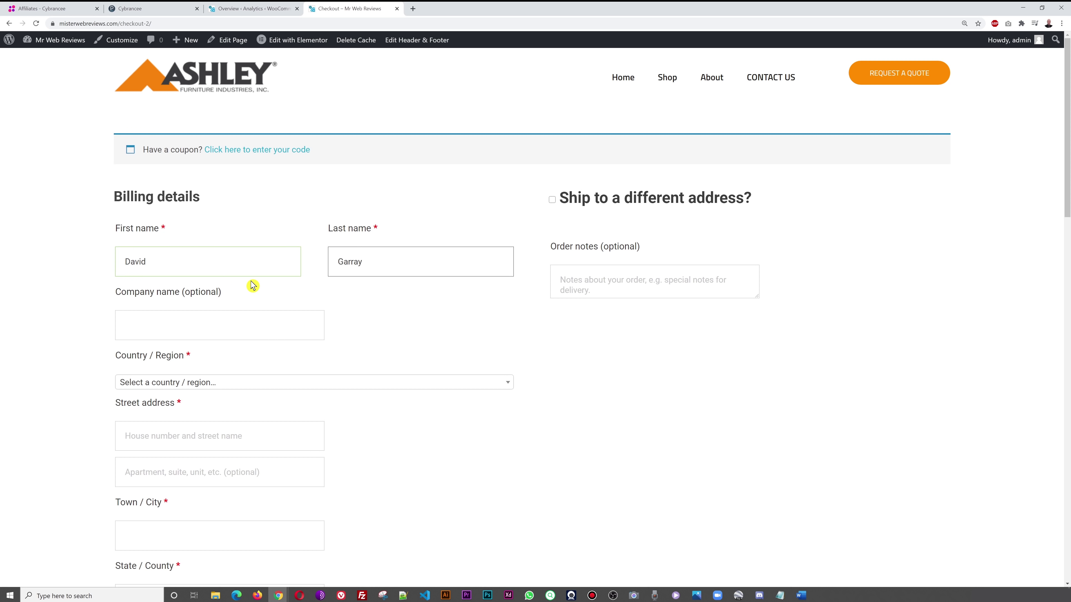
scroll(529, 406, "down", 2)
left_click(493, 298)
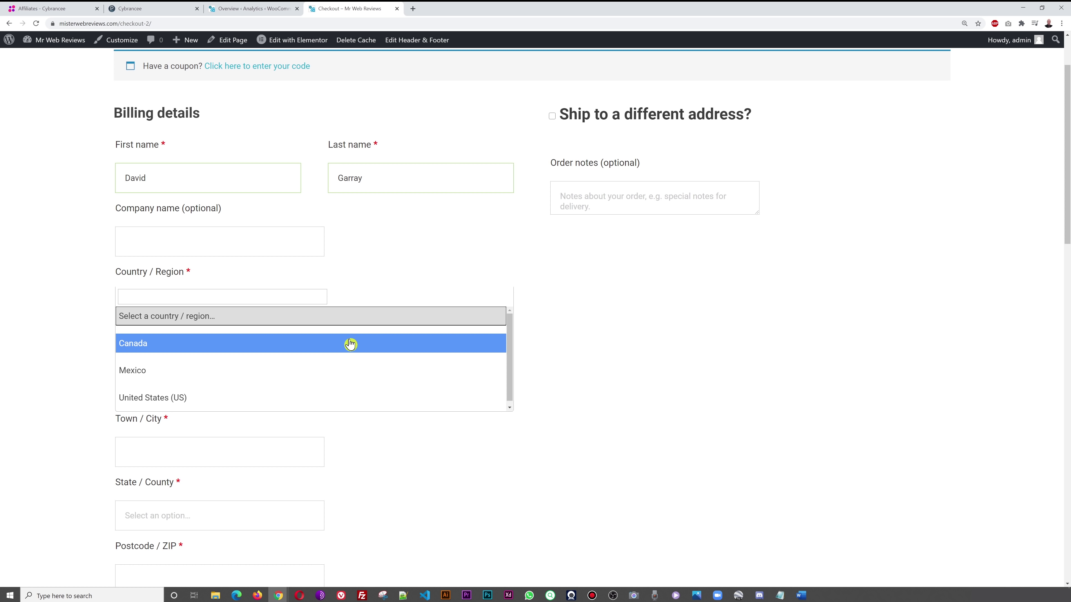
left_click(350, 343)
scroll(585, 383, "down", 2)
left_click(206, 277)
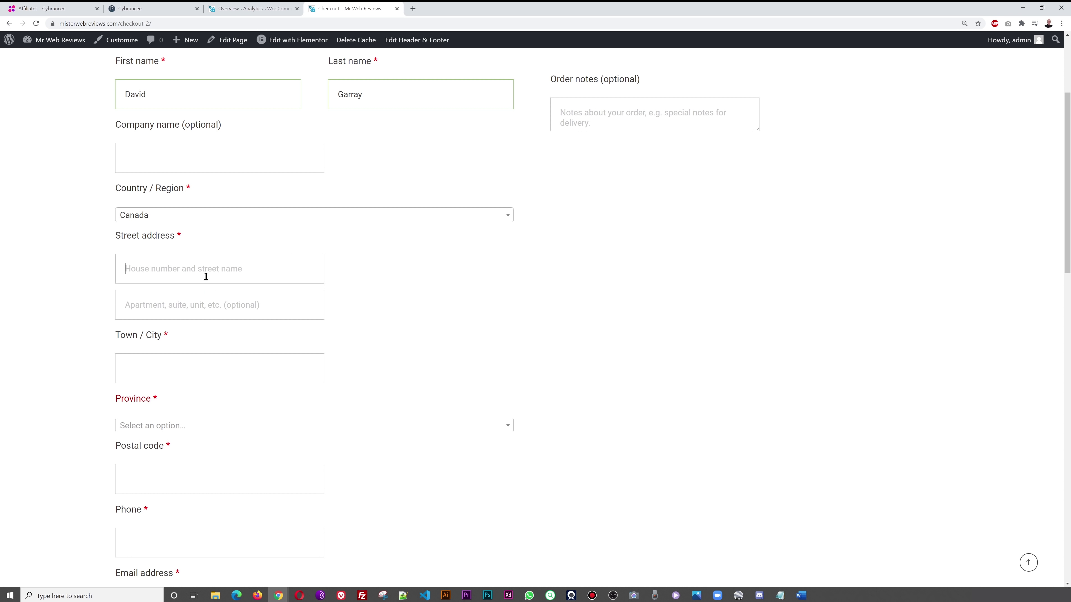
type("S")
left_click(279, 374)
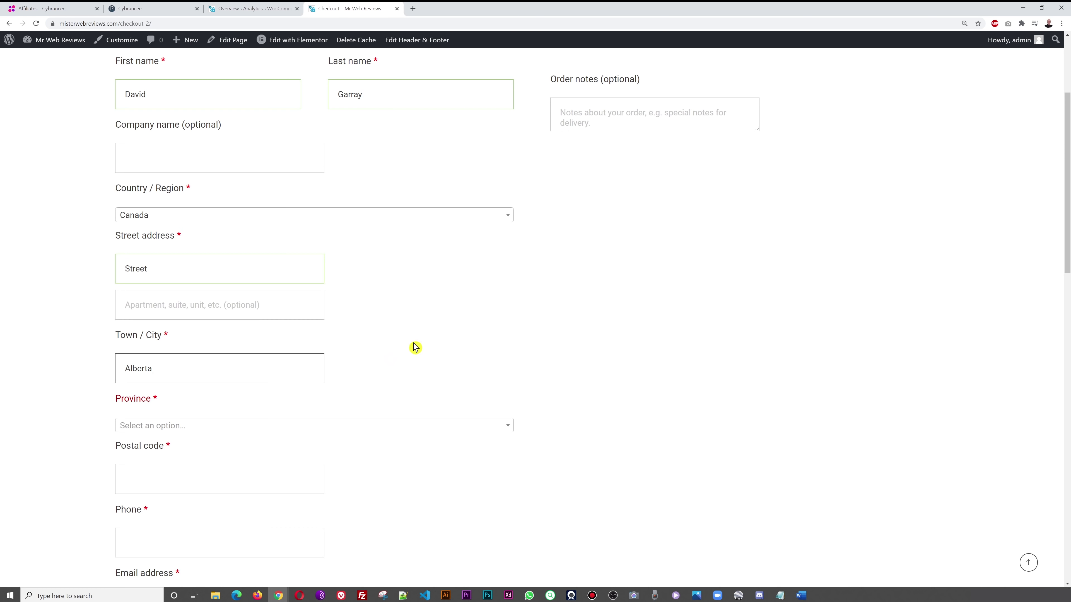
- Choose Nova Scotia as province and enter the postal code and phone number
scroll(476, 352, "down", 3)
left_click(492, 305)
scroll(329, 350, "down", 3)
left_click(215, 359)
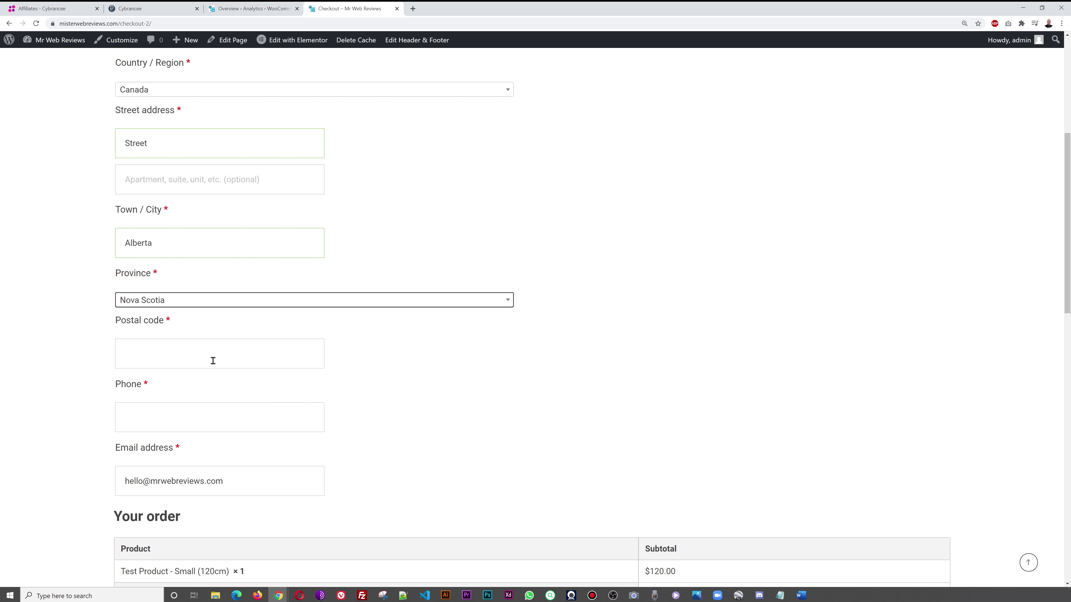
scroll(294, 339, "down", 3)
left_click(210, 228)
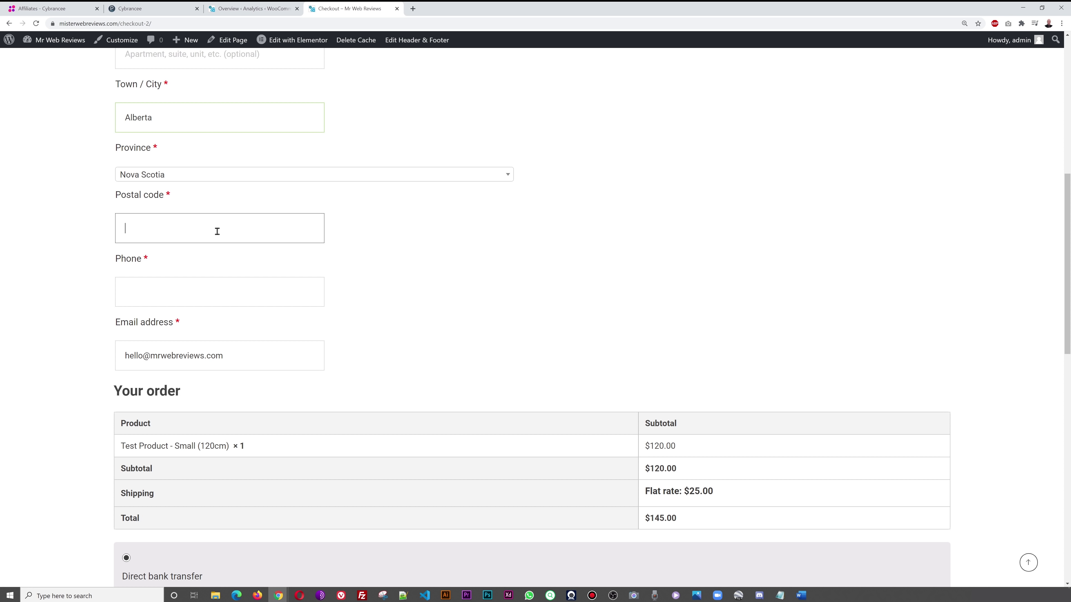
left_click(238, 289)
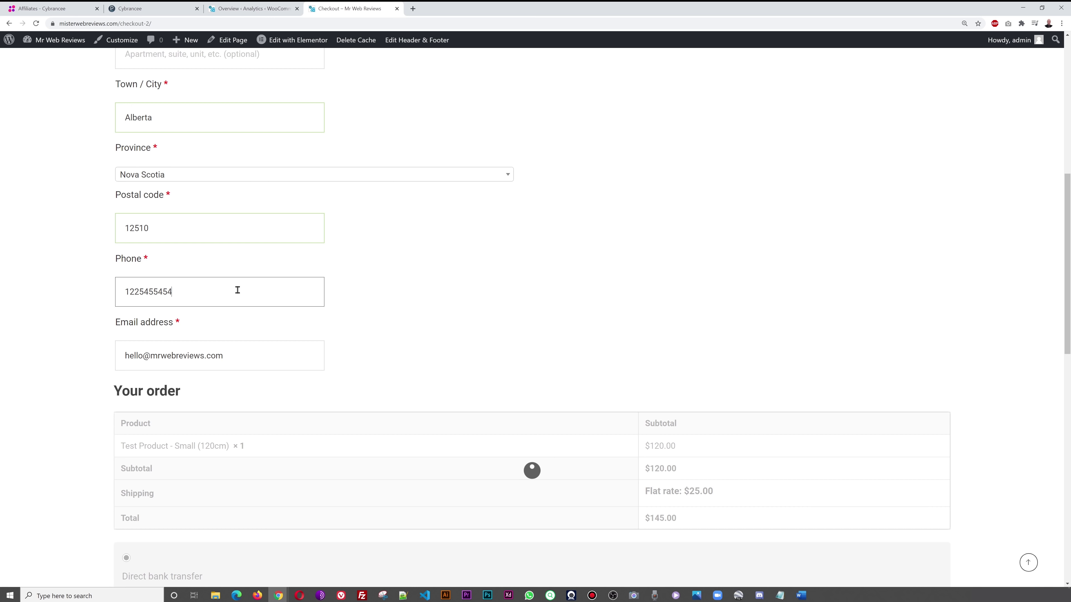
scroll(472, 307, "down", 2)
left_click(481, 279)
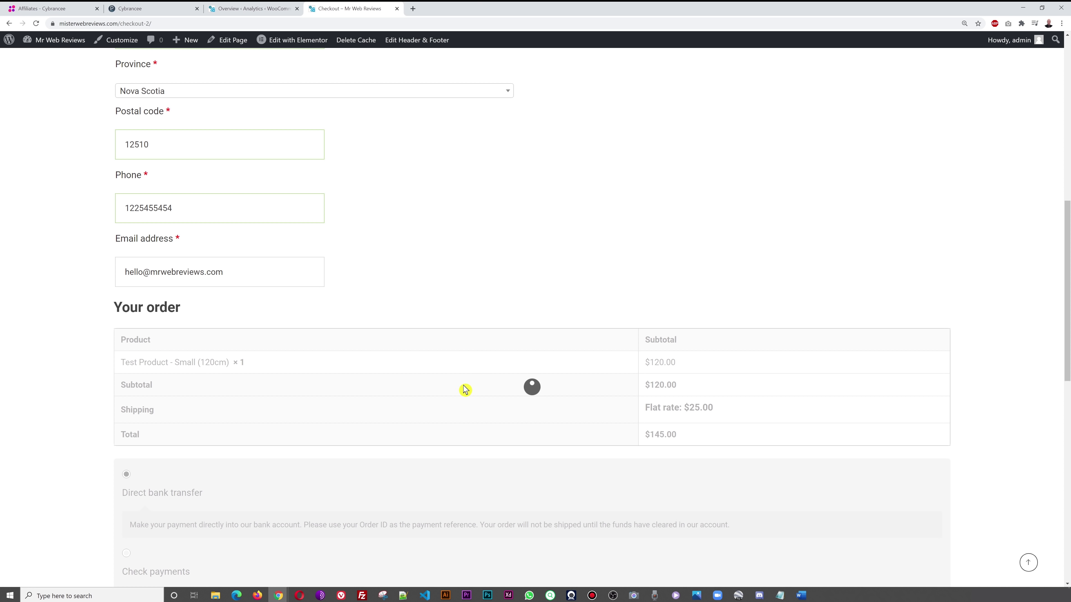
scroll(415, 324, "down", 6)
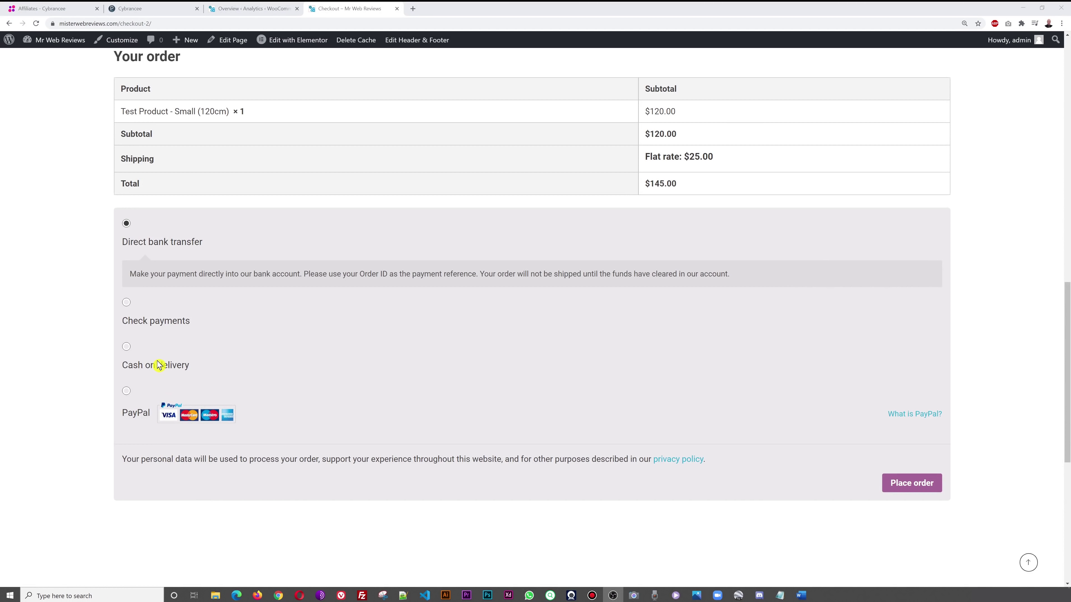
- Pay by cash on delivery and place the $145.00 test order
left_click(127, 348)
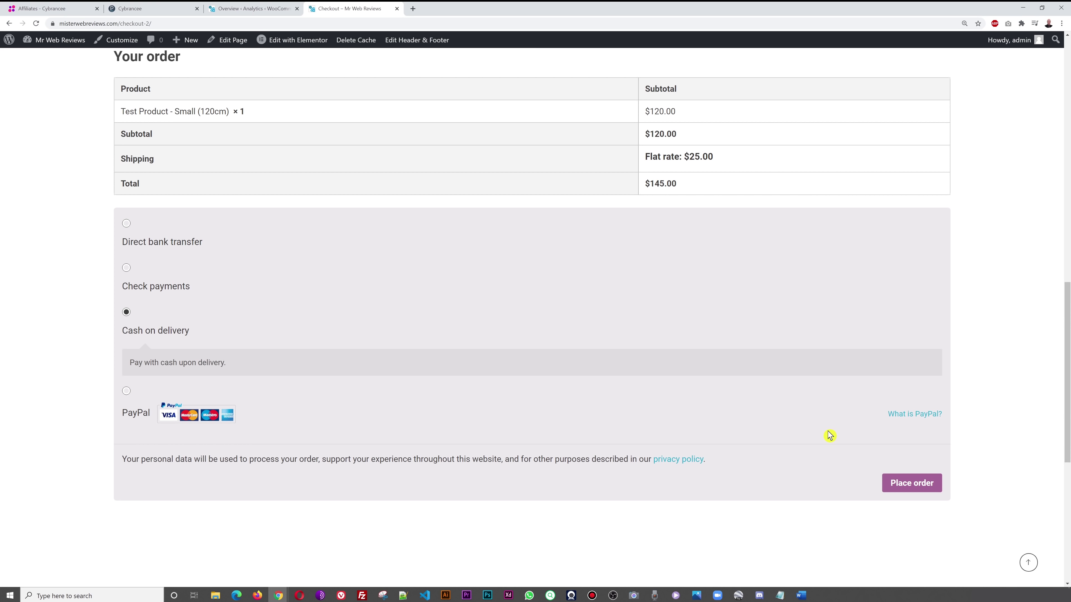
left_click(919, 485)
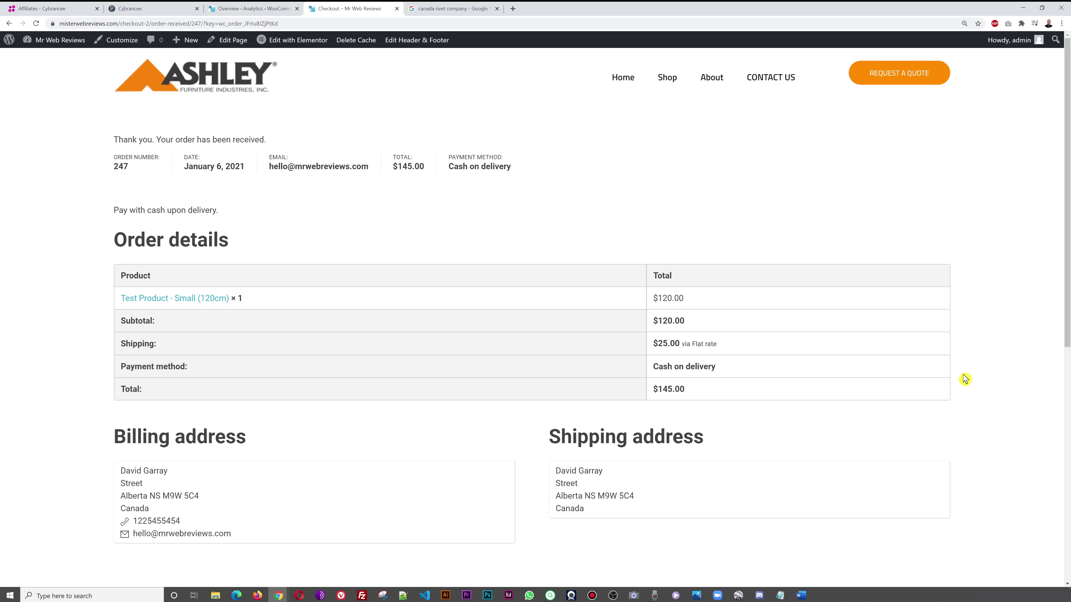
scroll(962, 372, "down", 3)
scroll(961, 371, "up", 3)
- In the admin, open WooCommerce Orders and edit the new order #247
key("ctrl+shift+Tab")
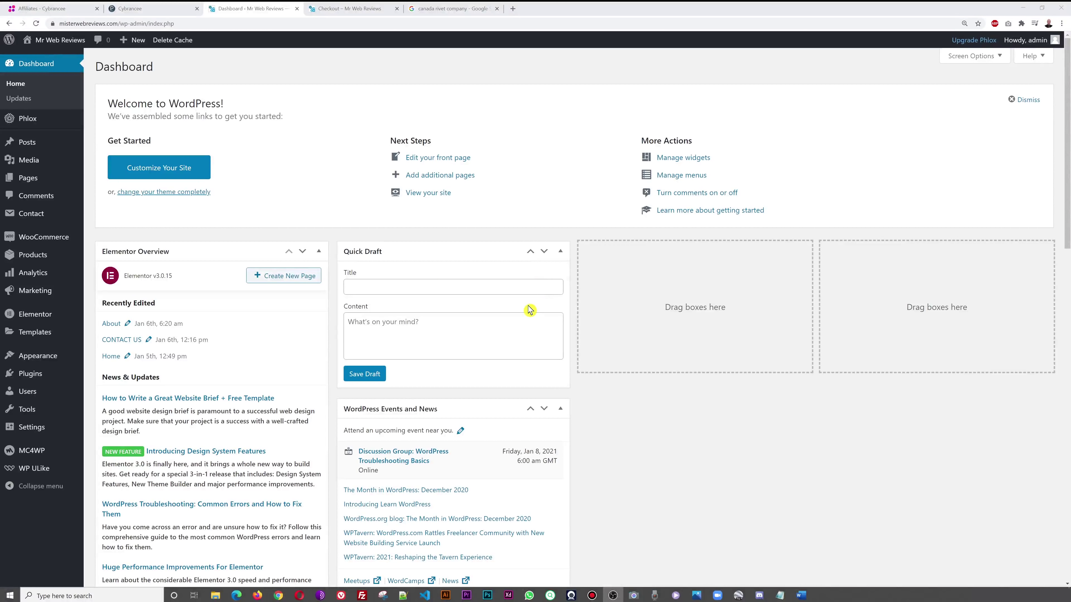
mouse_move(8, 223)
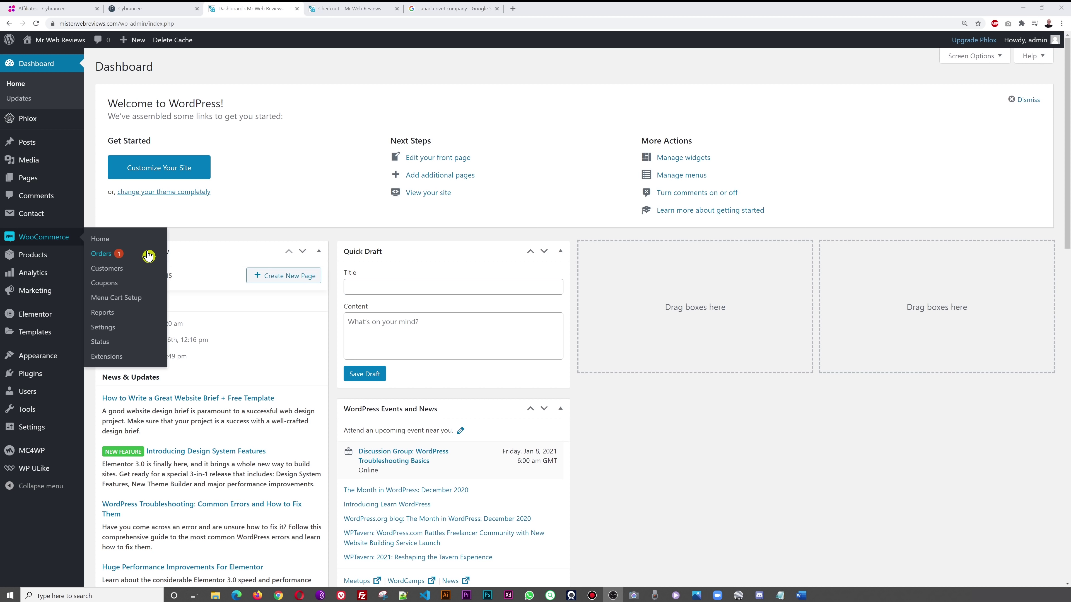
left_click(100, 257)
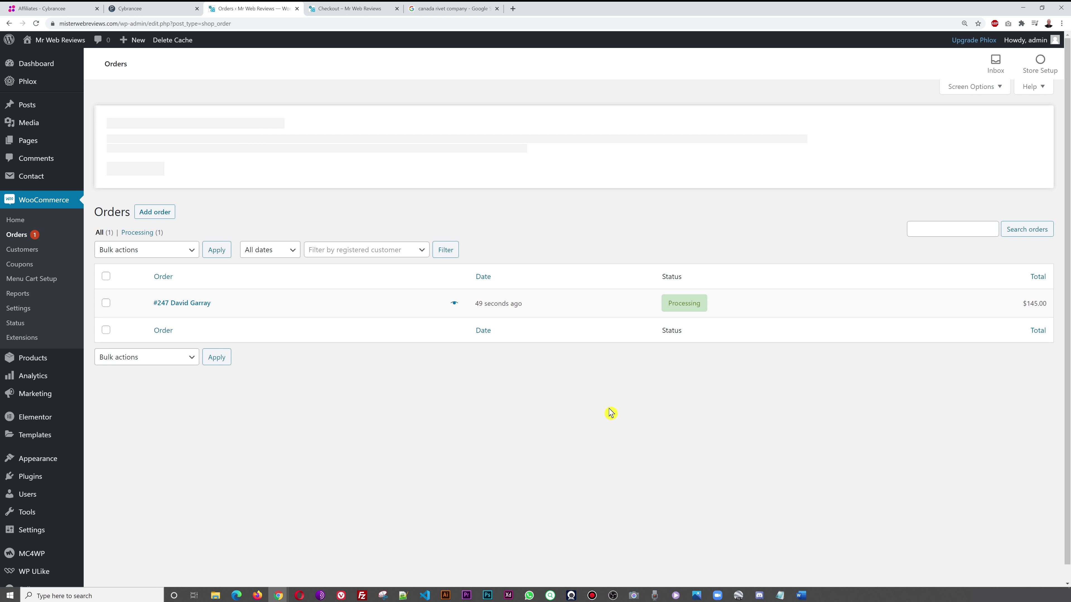
mouse_move(689, 308)
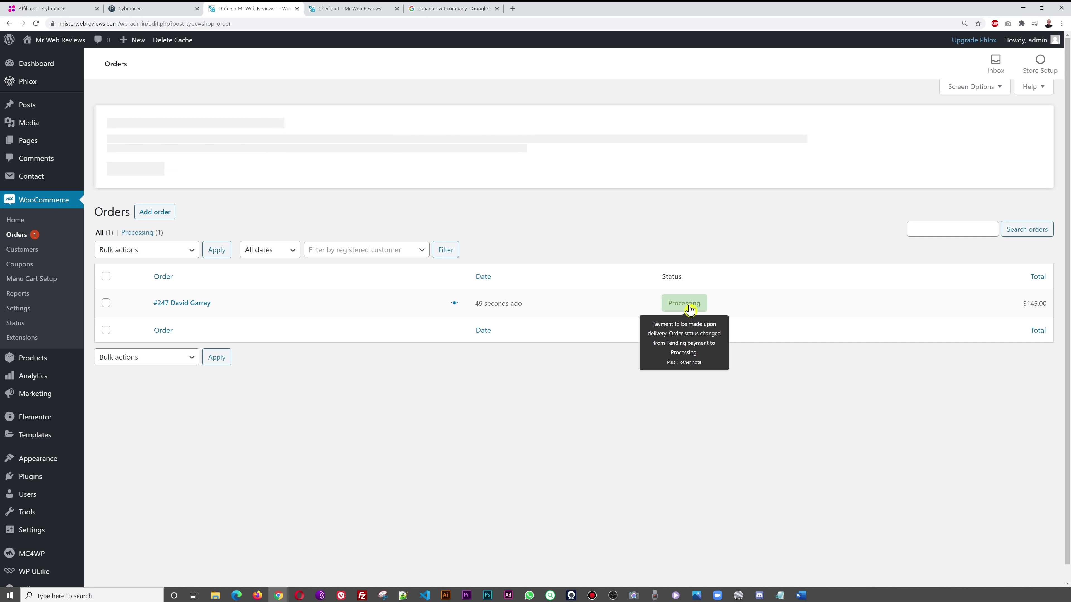
left_click(206, 303)
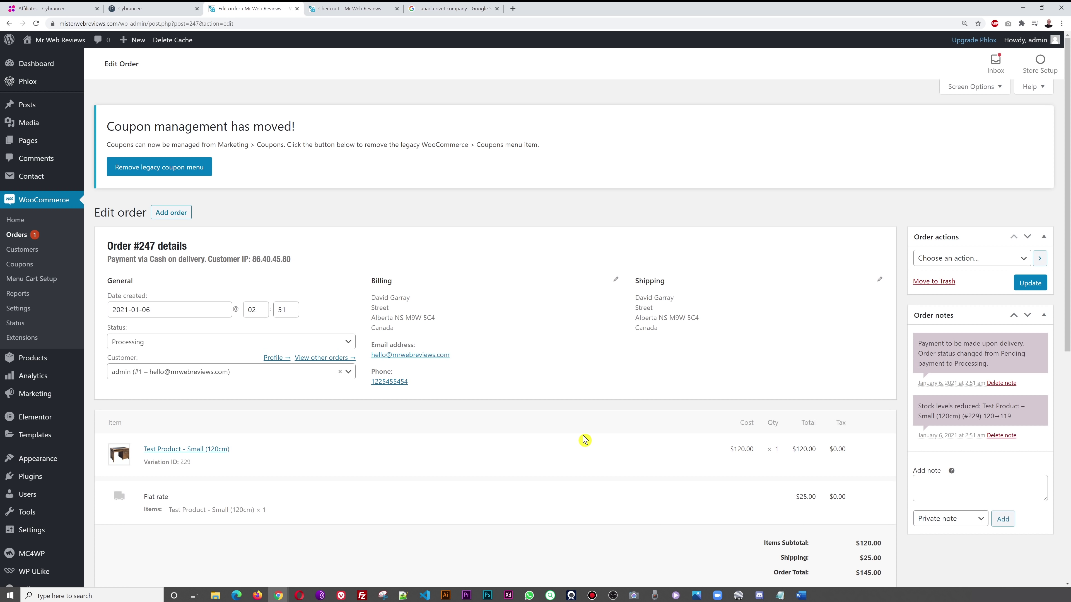
- Change order #247's status to Completed, update it, and return to Orders
scroll(584, 440, "down", 5)
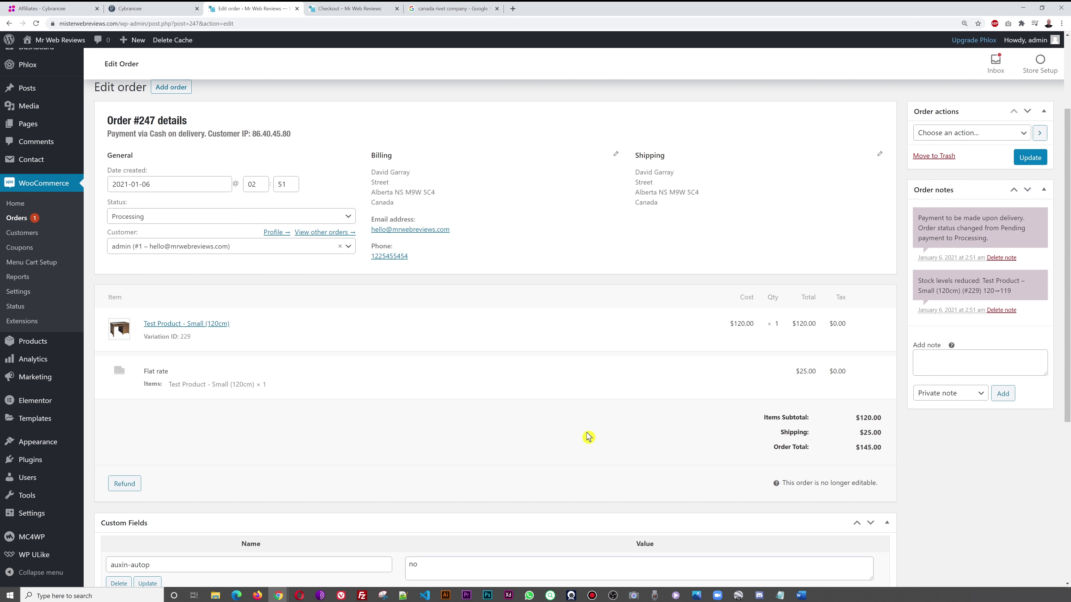
scroll(594, 428, "down", 2)
scroll(588, 412, "up", 6)
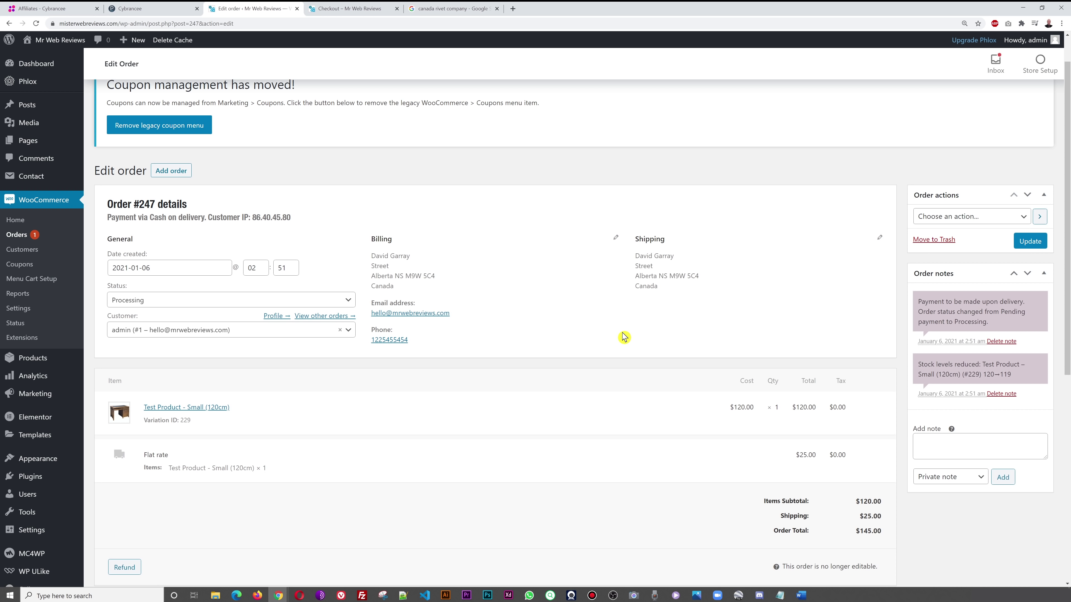
scroll(624, 338, "down", 4)
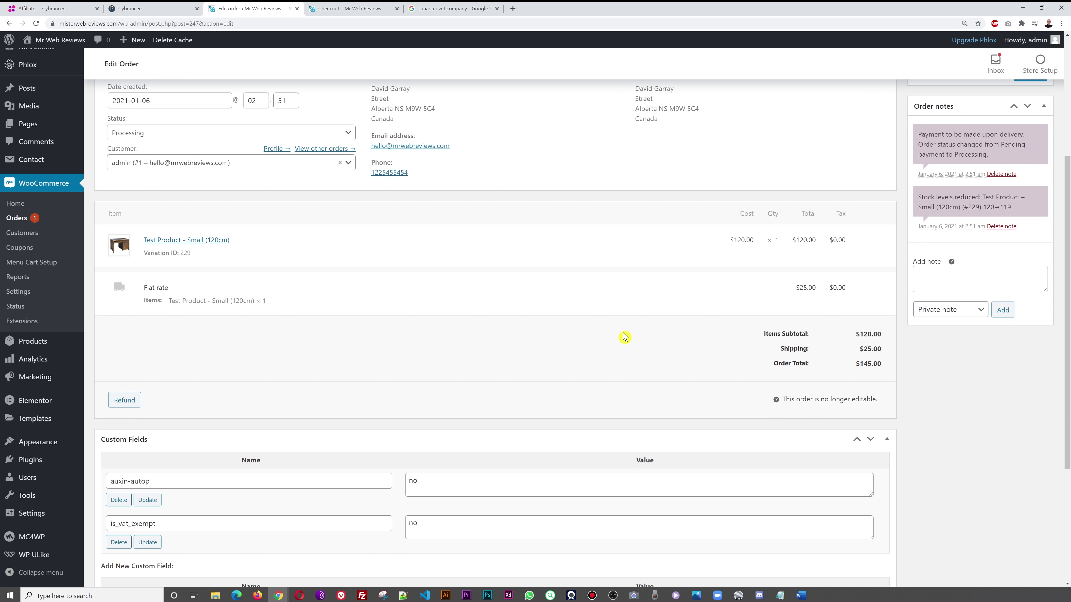
scroll(624, 337, "down", 2)
scroll(910, 379, "up", 6)
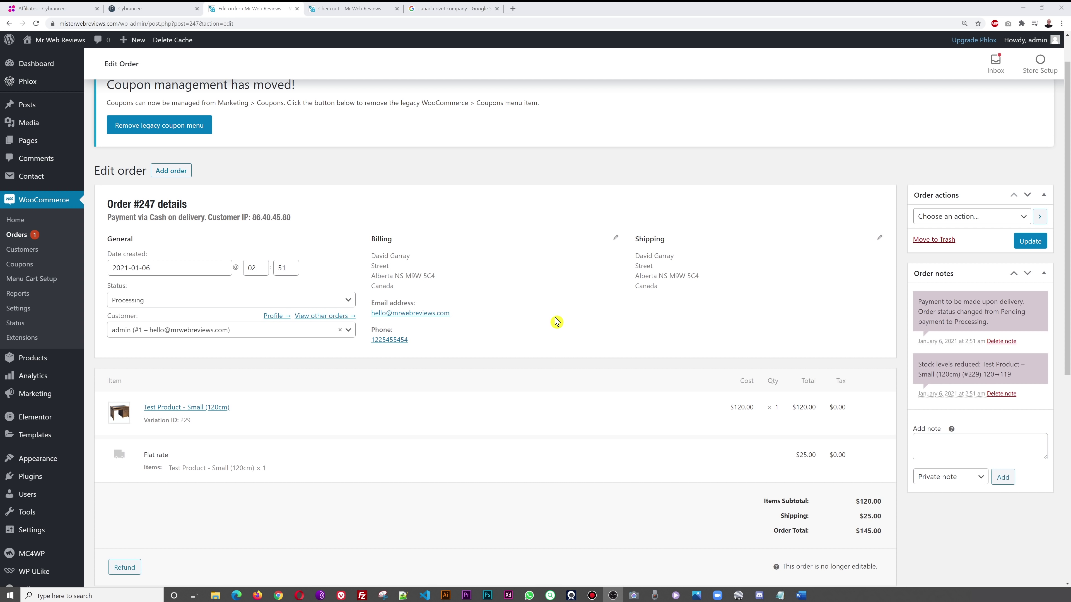
left_click(343, 301)
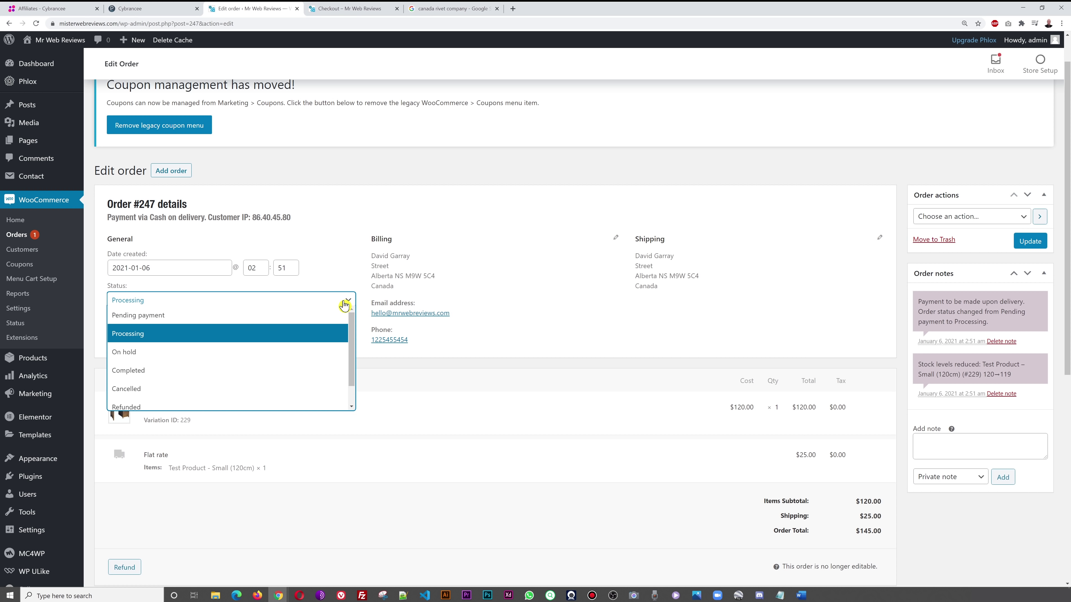
left_click(179, 375)
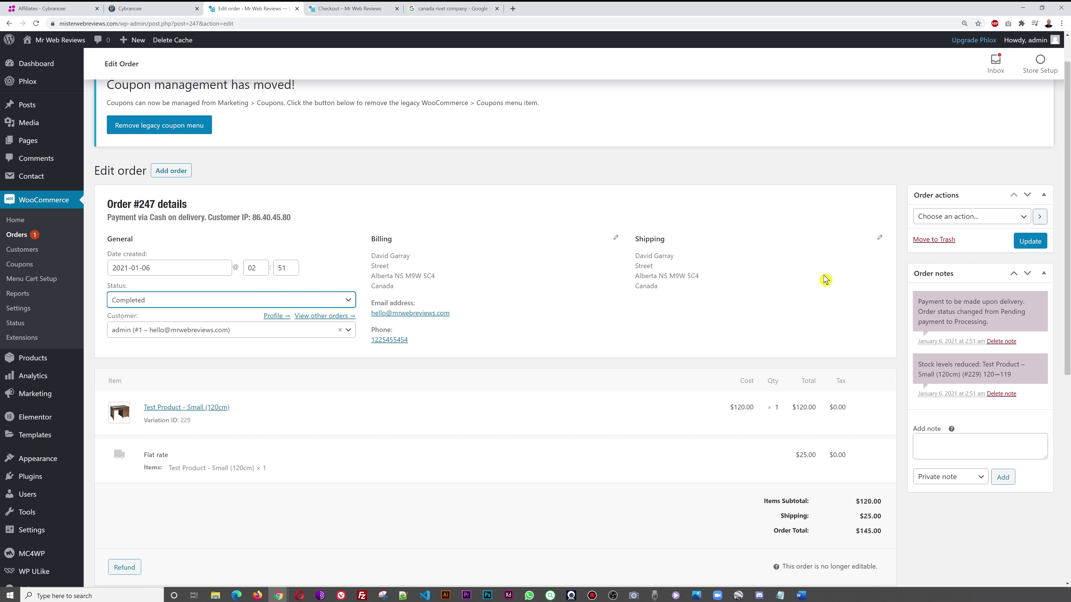
left_click(1029, 243)
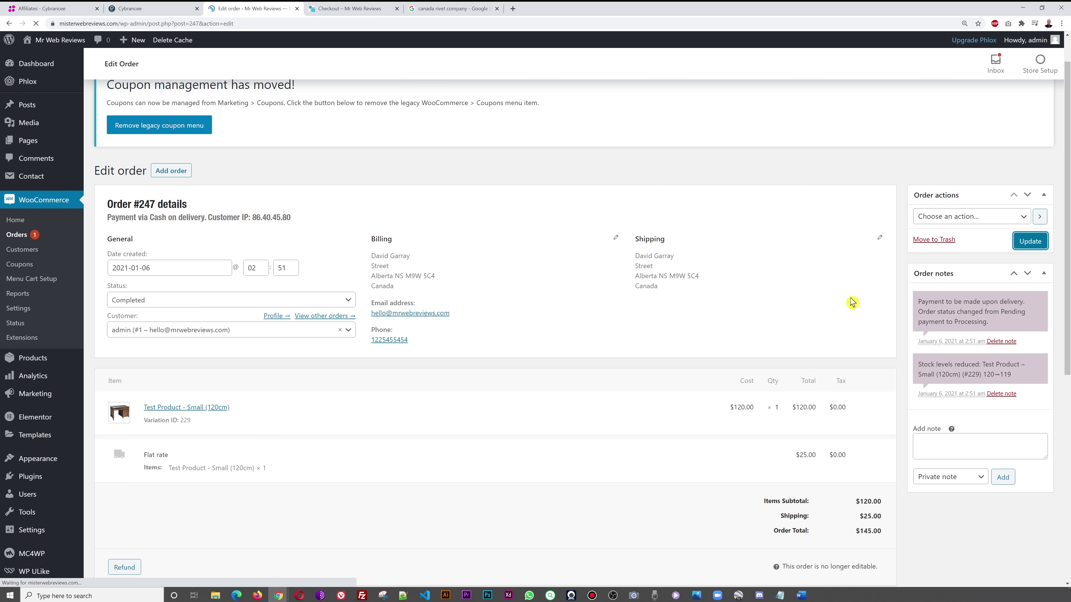
left_click(17, 235)
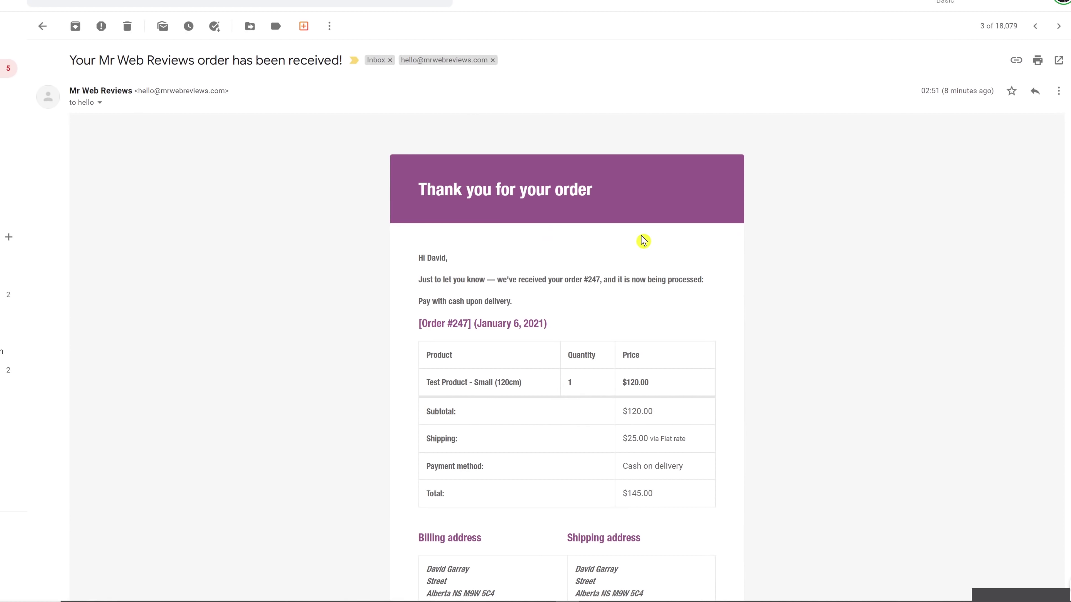
- Read through the order-received and New Order #247 emails in Gmail
scroll(879, 315, "down", 4)
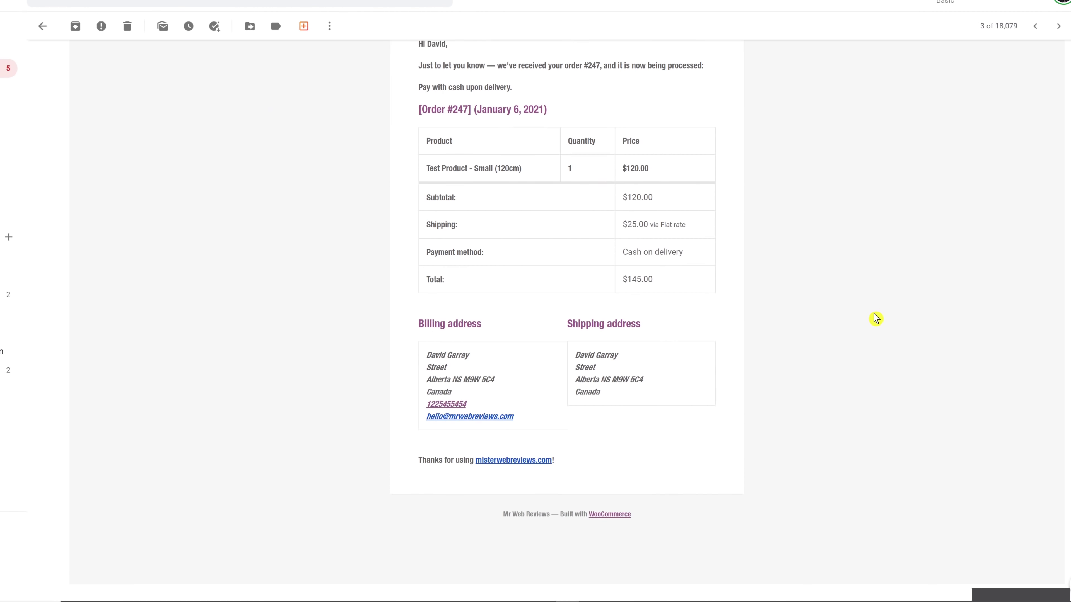
scroll(875, 318, "up", 5)
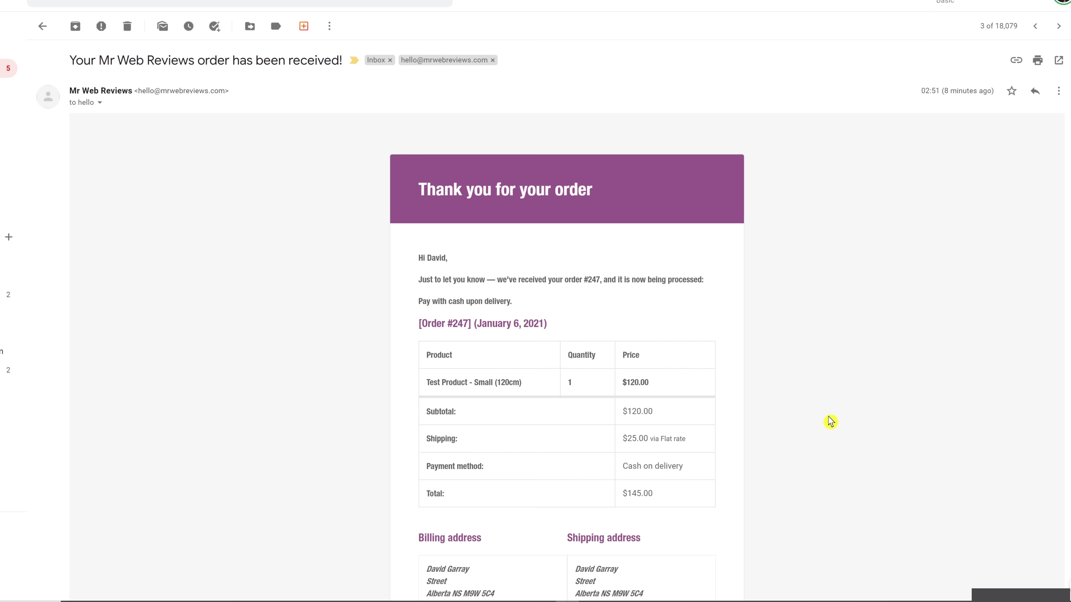
scroll(830, 422, "down", 3)
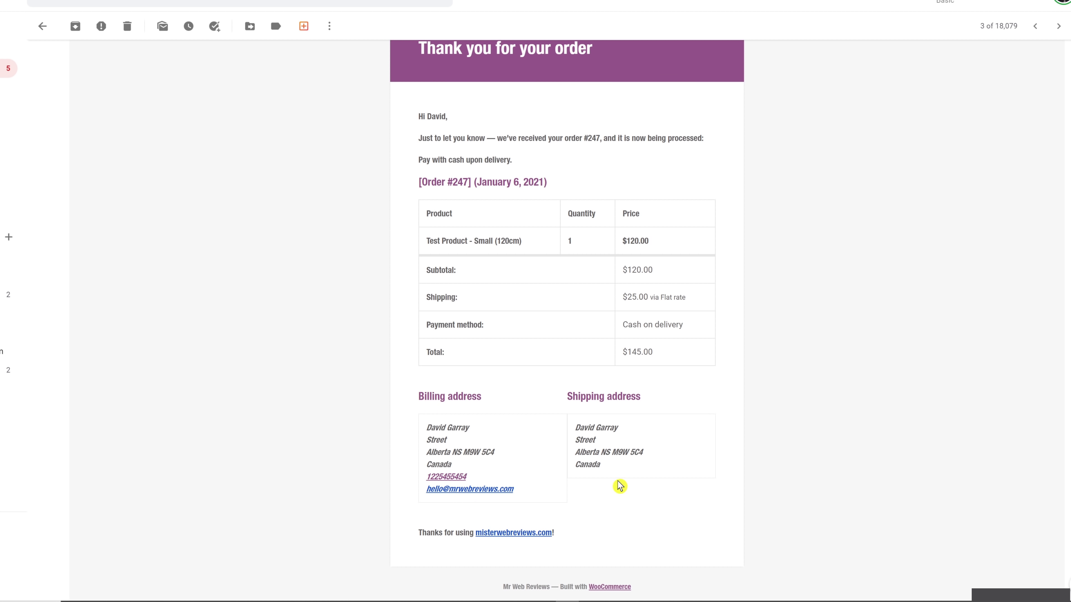
scroll(871, 433, "up", 3)
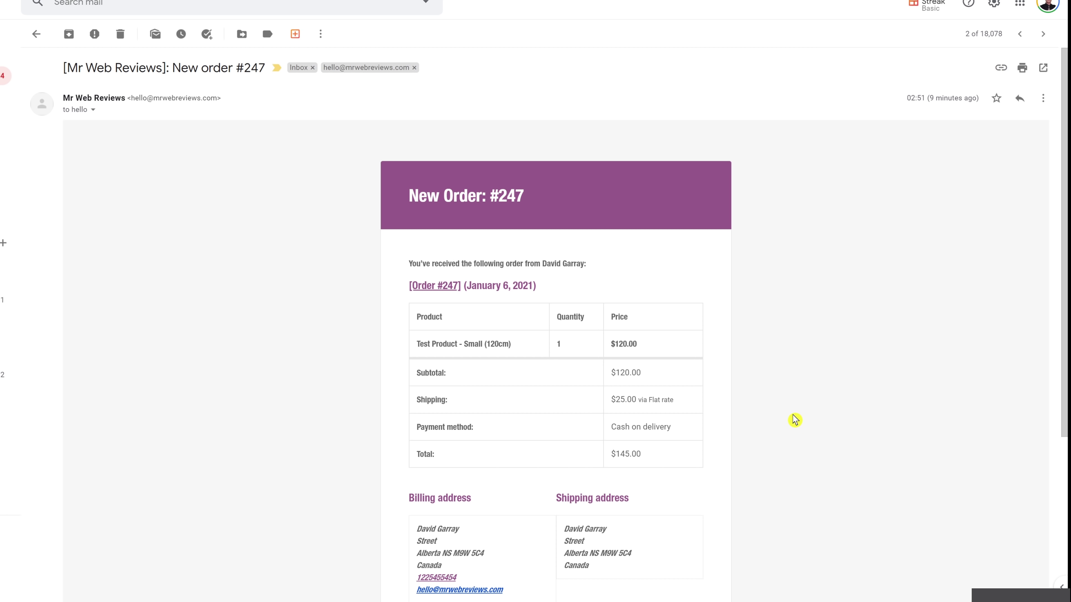
scroll(795, 421, "down", 4)
scroll(794, 421, "up", 4)
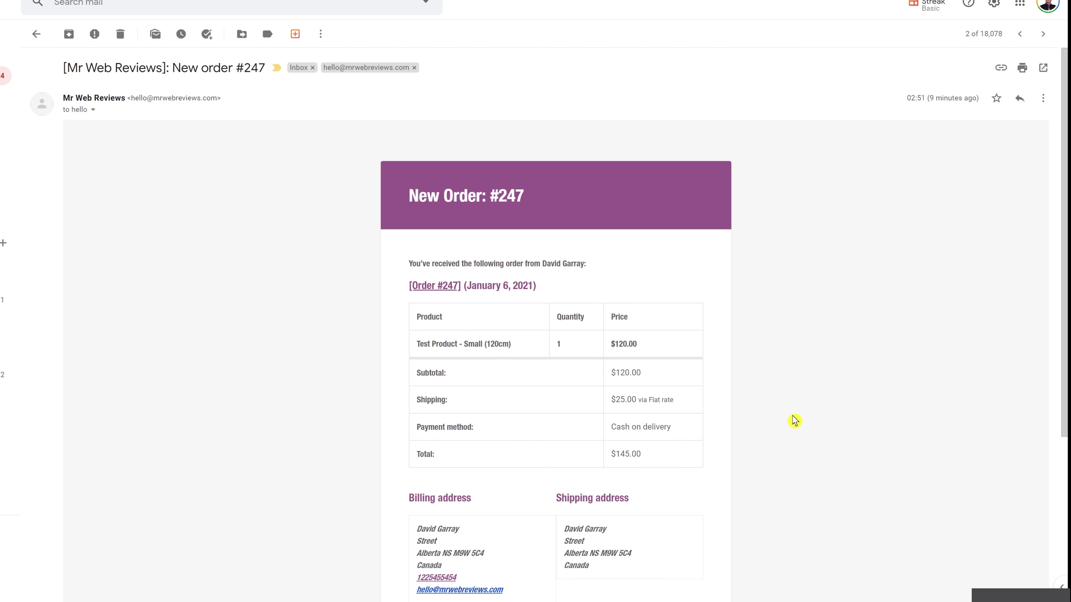
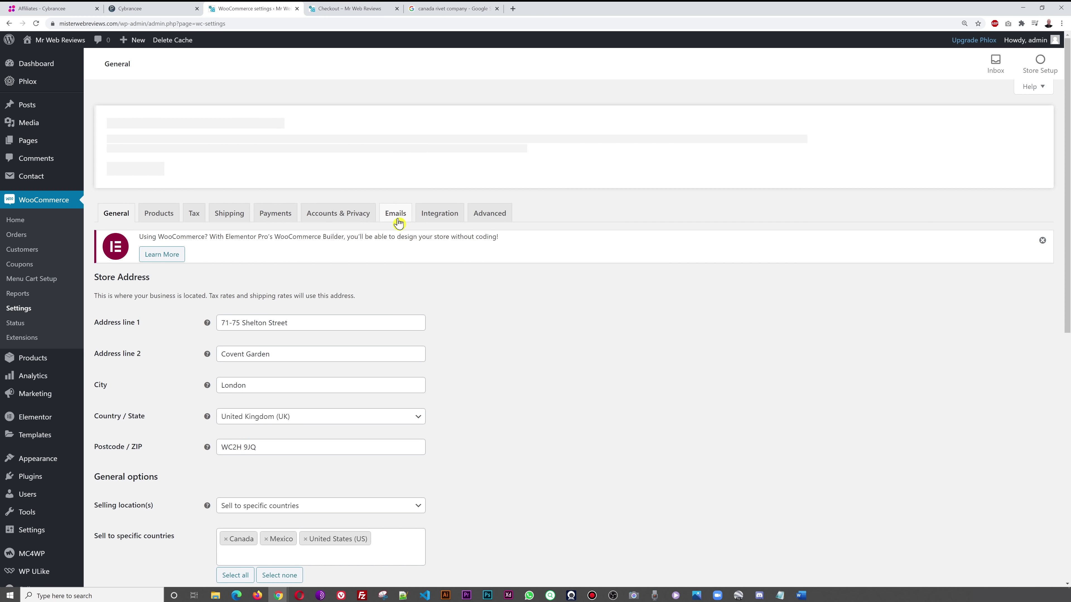
- Open the Emails tab of WooCommerce Settings to list the store's email notifications
left_click(396, 213)
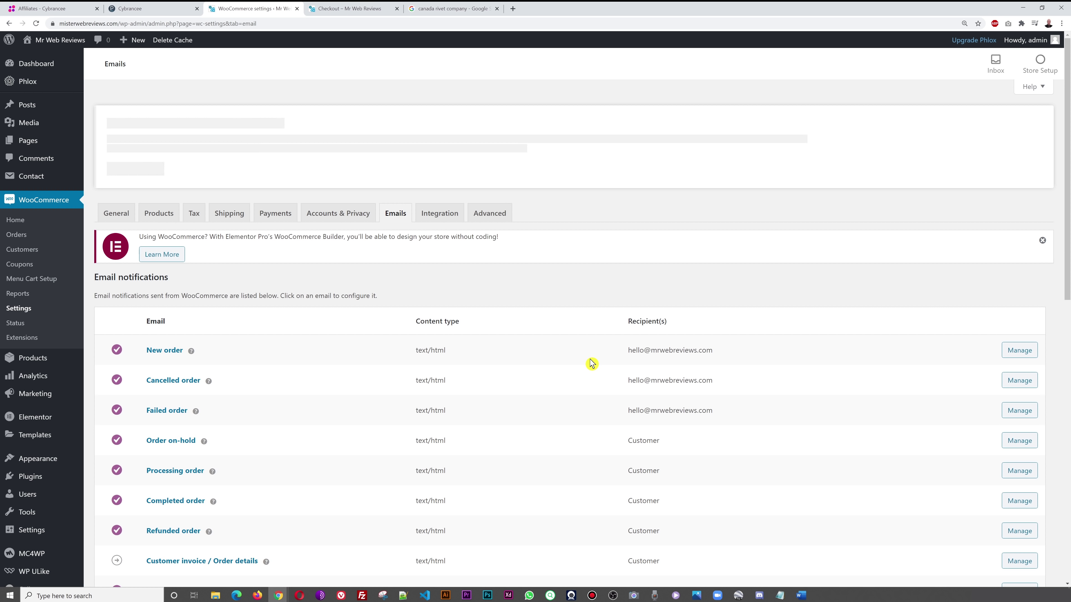
- In Email sender options, retype the From address, entering 'infosaleshello' in place of 'hello'
scroll(591, 363, "down", 14)
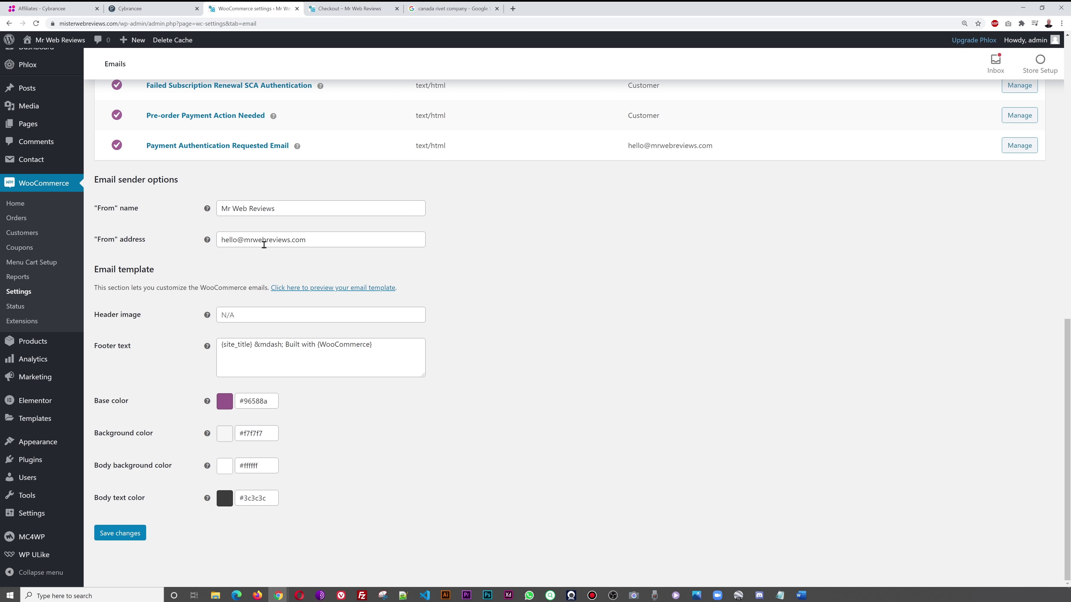
left_click_drag(239, 240, 167, 243)
type("accounts")
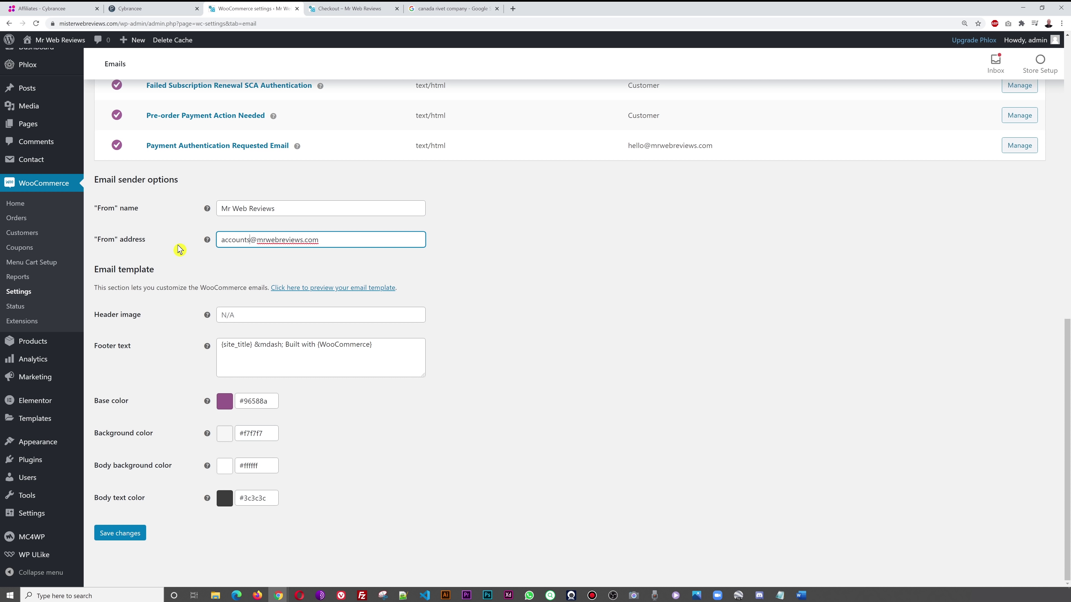
key("shift+Home")
type("info")
type("sales")
type("hello")
left_click(601, 340)
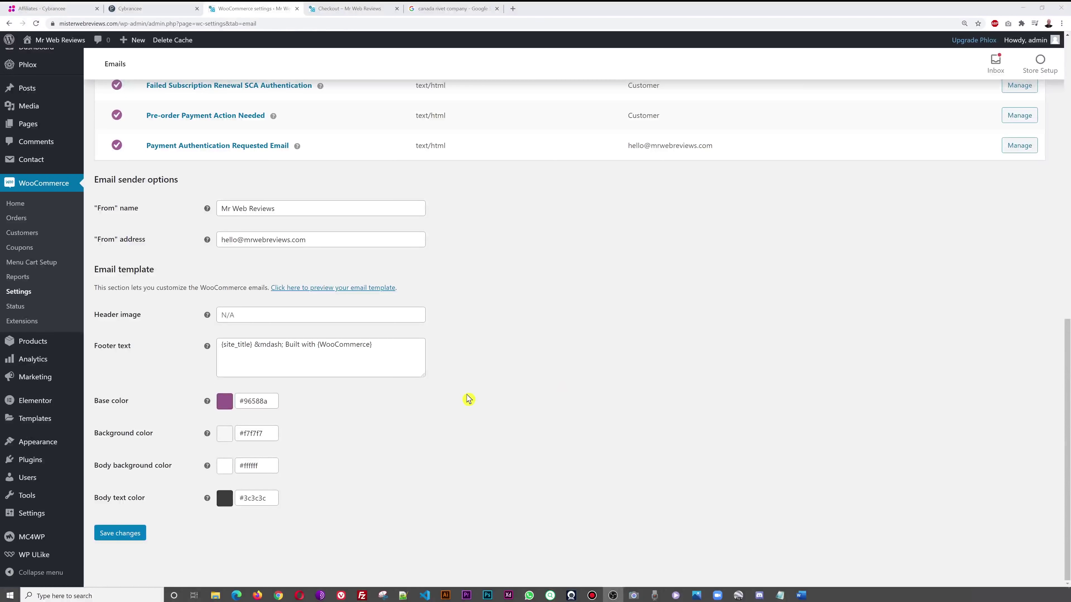
- Check the Base color picker and hex value, then view the test order's order-received page
double_click(256, 404)
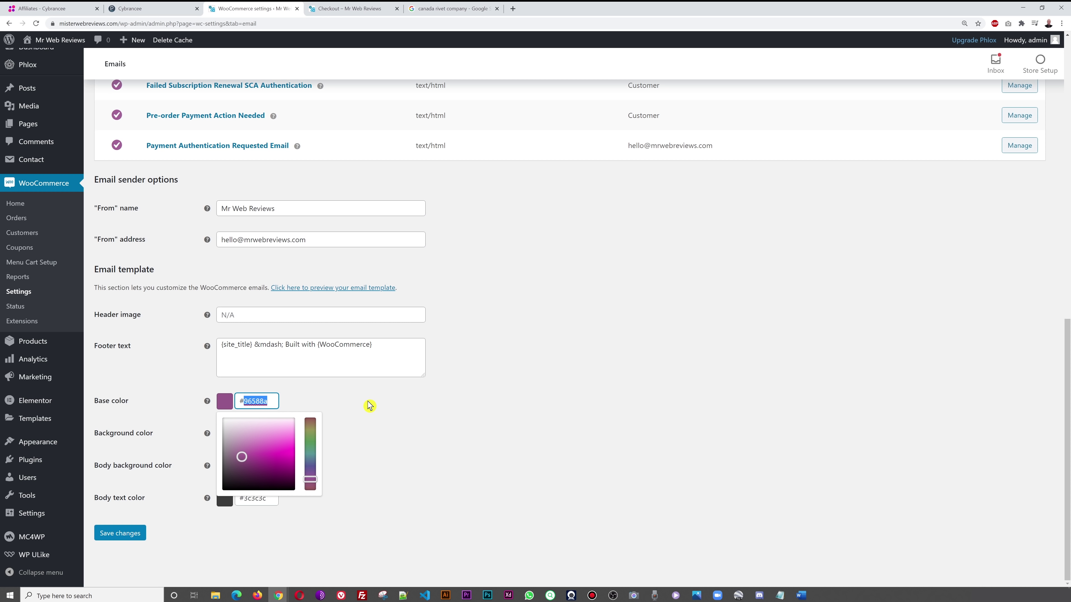
left_click(369, 406)
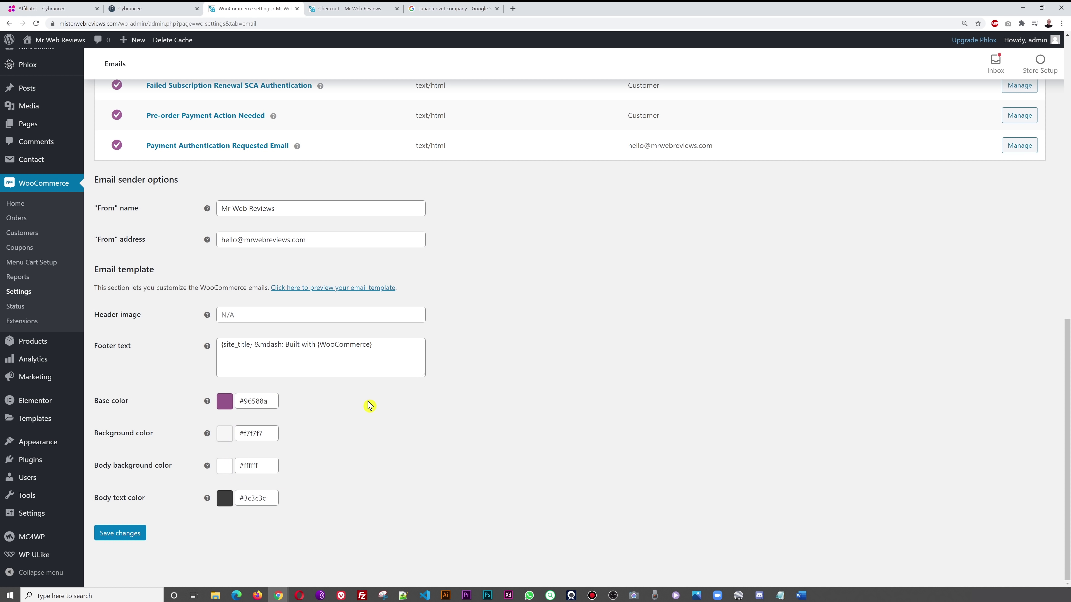
left_click(244, 404)
left_click(342, 403)
left_click(350, 9)
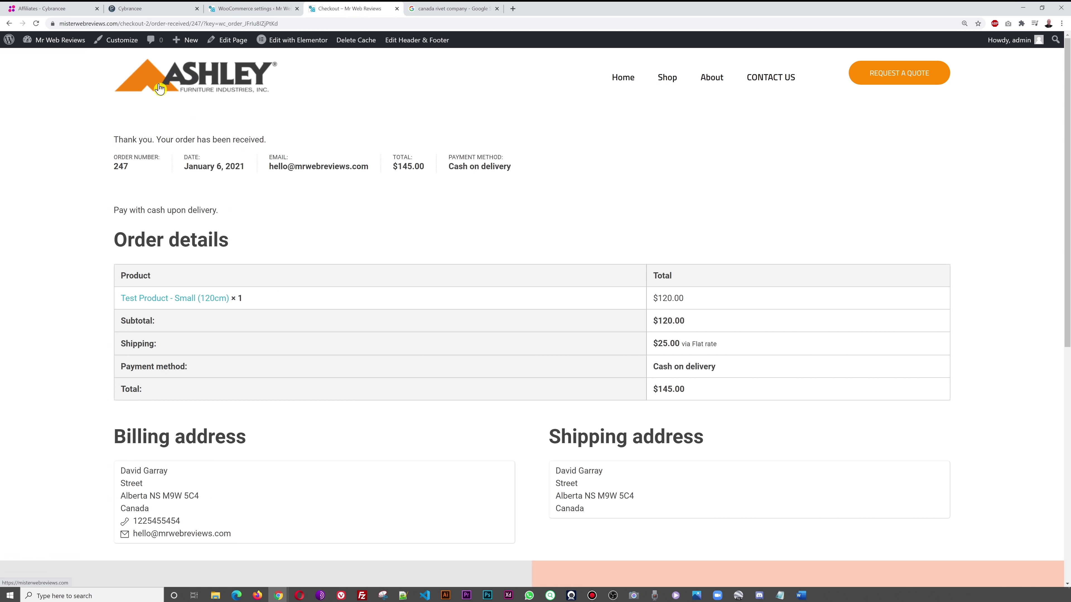
- Sample the logo's orange with the DevTools eyedropper and copy its hex value #f8840d
right_click(160, 76)
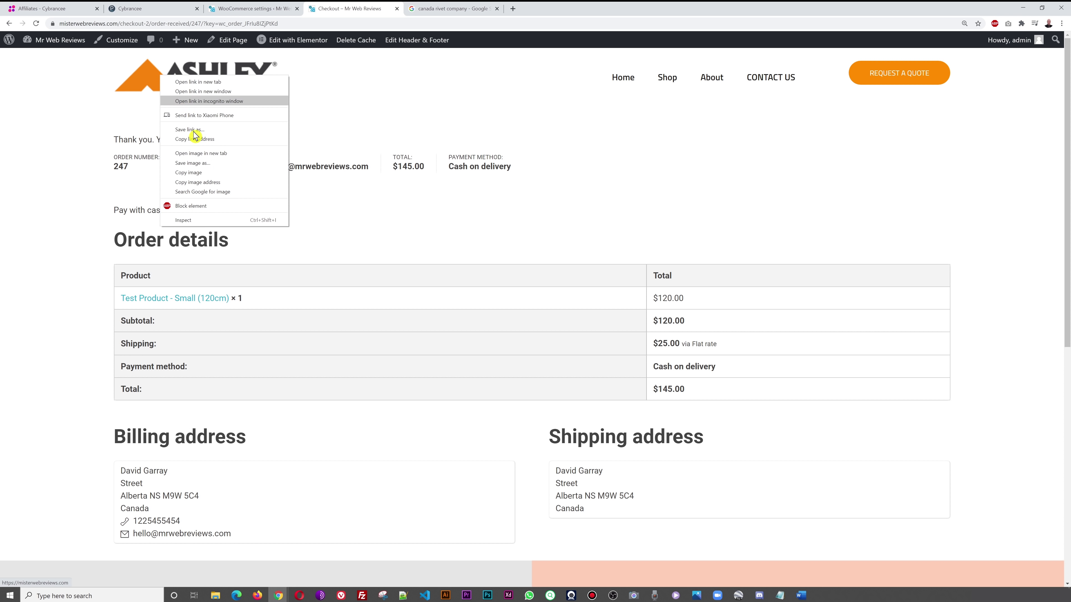
left_click(216, 220)
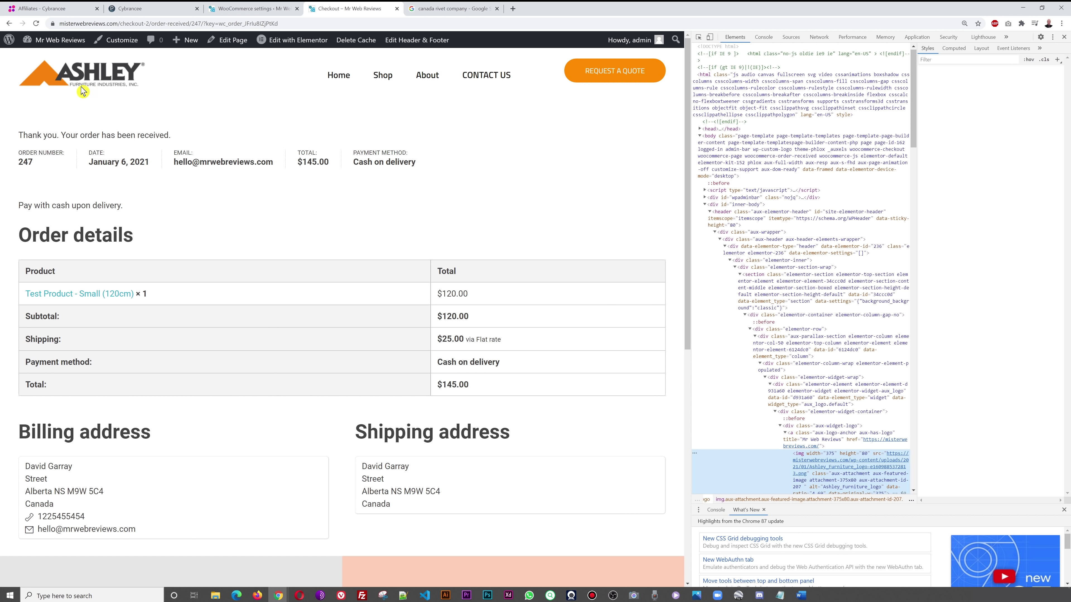
scroll(1002, 190, "down", 5)
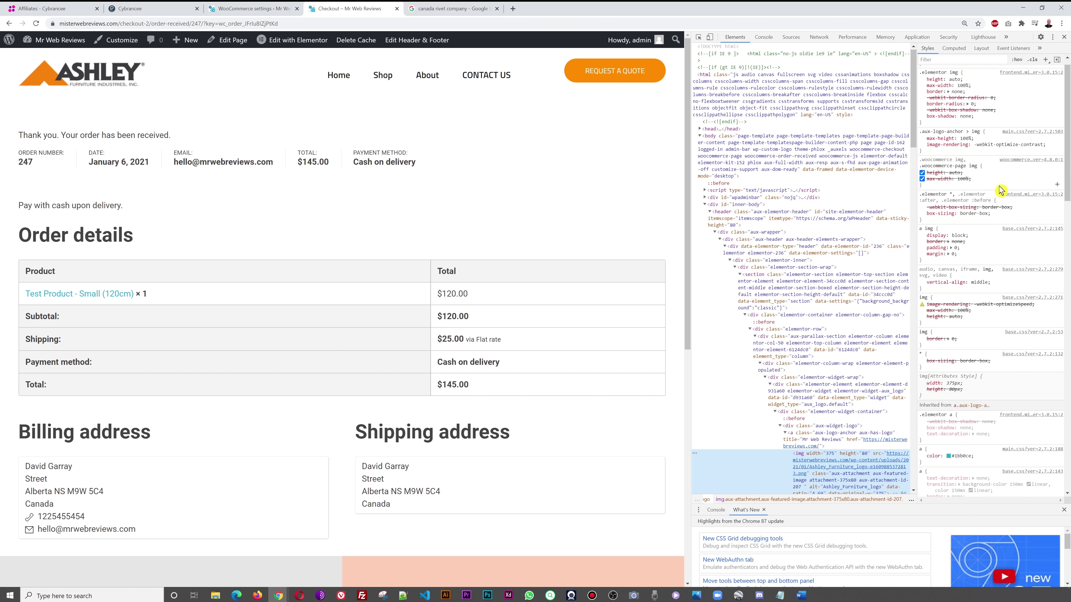
left_click(948, 218)
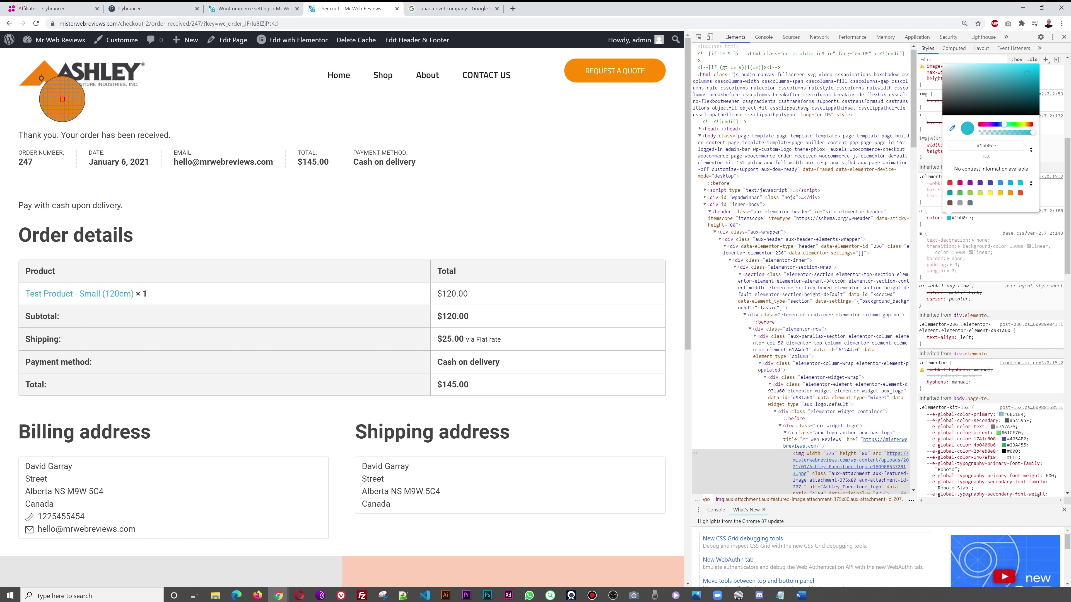
left_click(48, 78)
left_click(966, 147)
key("ctrl+c")
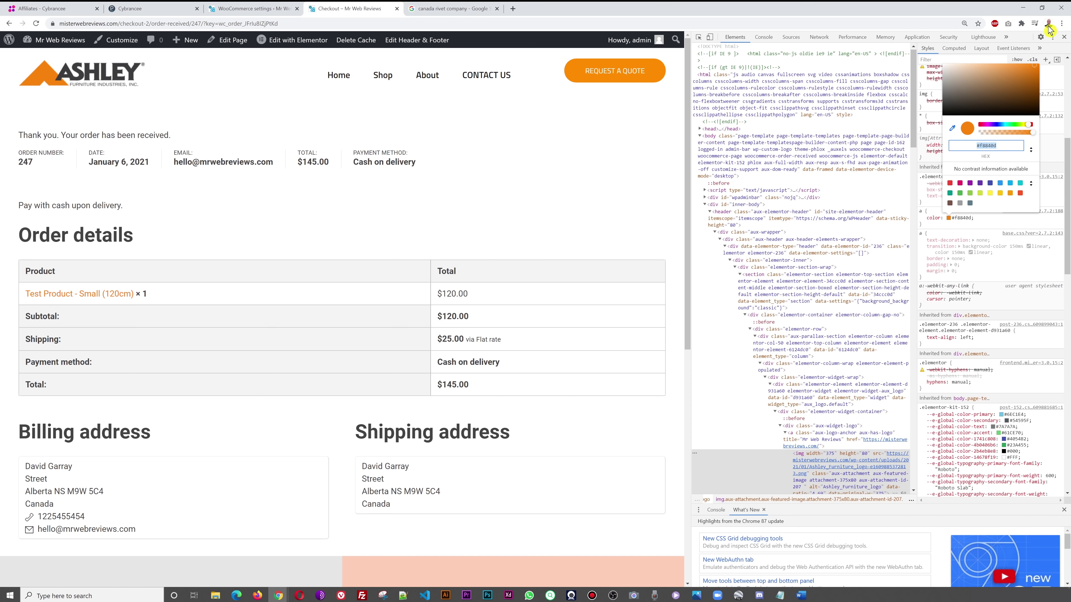
left_click(1063, 37)
- Paste #f8840d into the email Base color and save the email settings
left_click(242, 7)
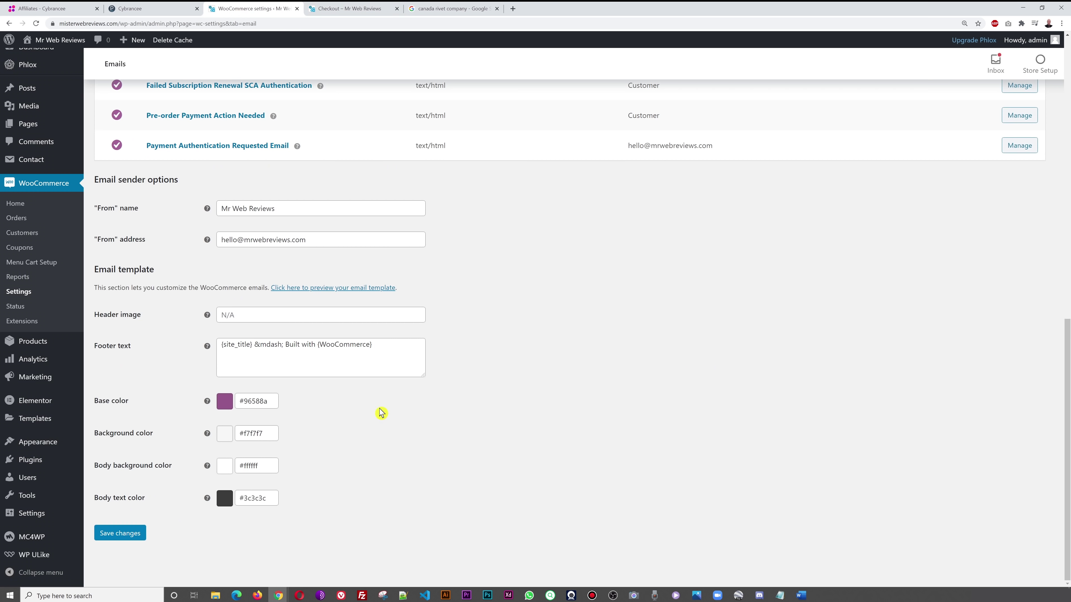
left_click(272, 405)
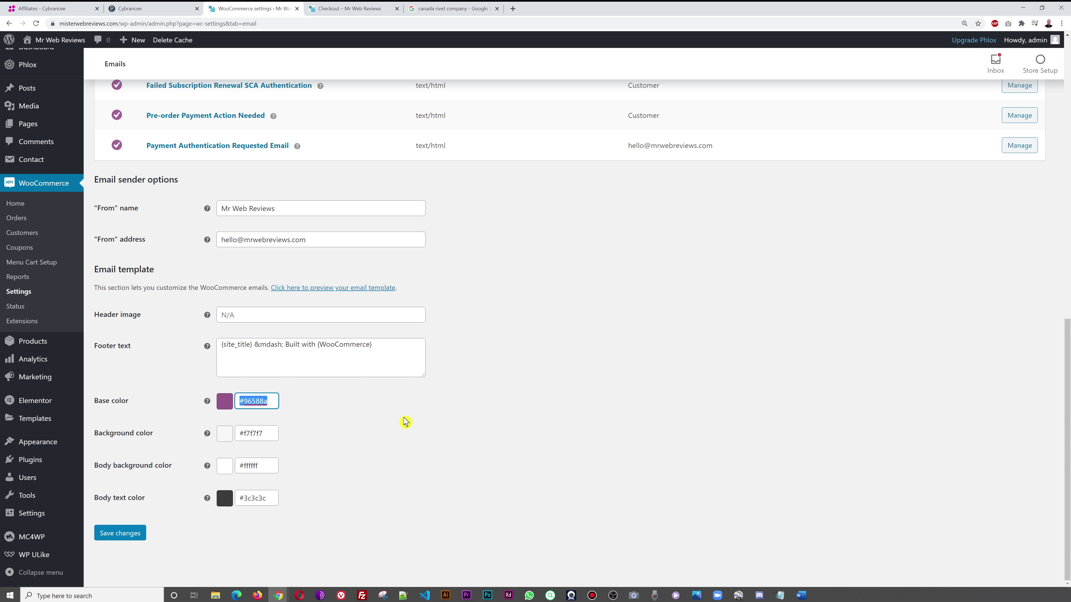
key("ctrl+v")
left_click(434, 434)
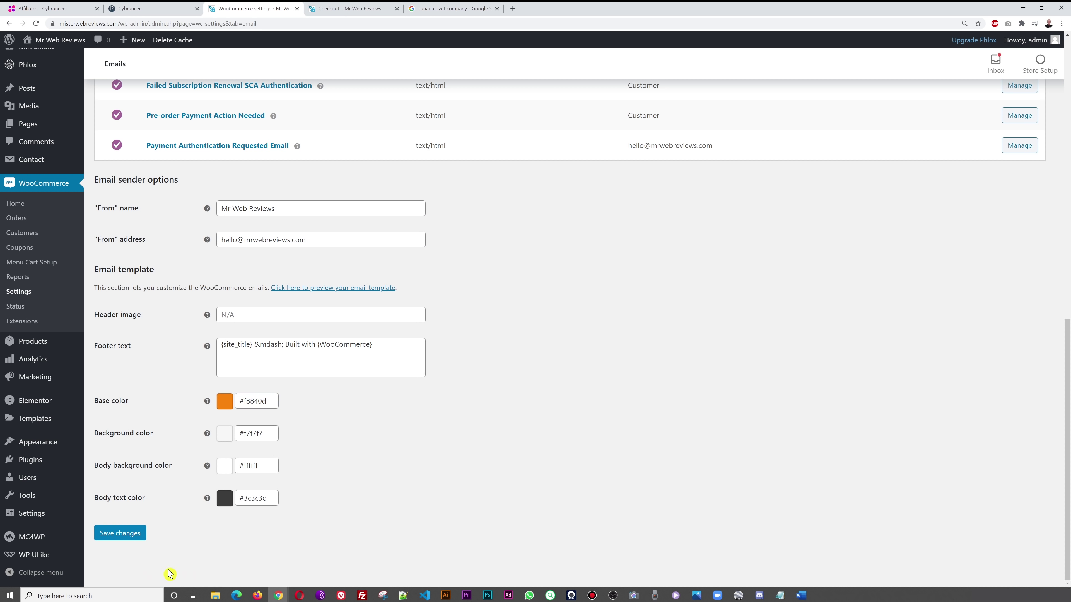
left_click(121, 533)
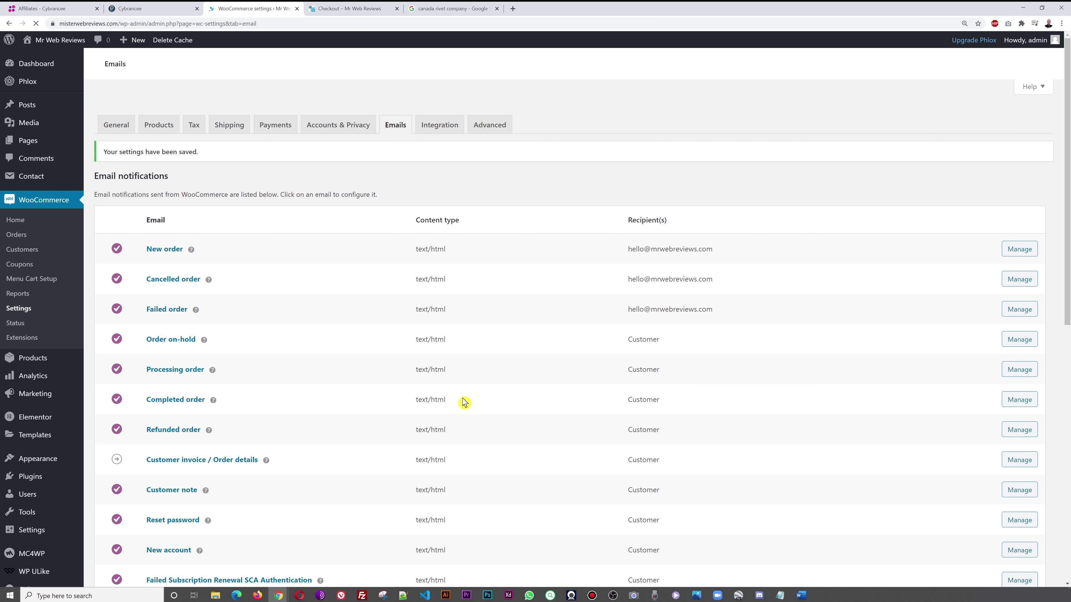
scroll(464, 401, "down", 3)
scroll(465, 402, "down", 6)
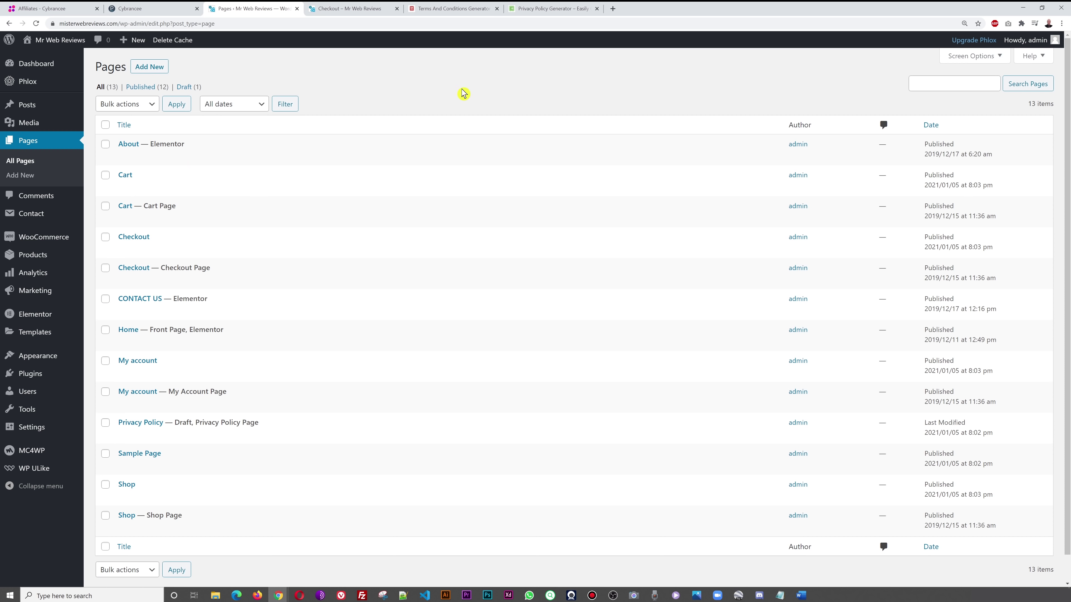
- Enter the company name, website name and website URL in the Terms and Conditions Generator
left_click(452, 9)
left_click(535, 9)
left_click(458, 12)
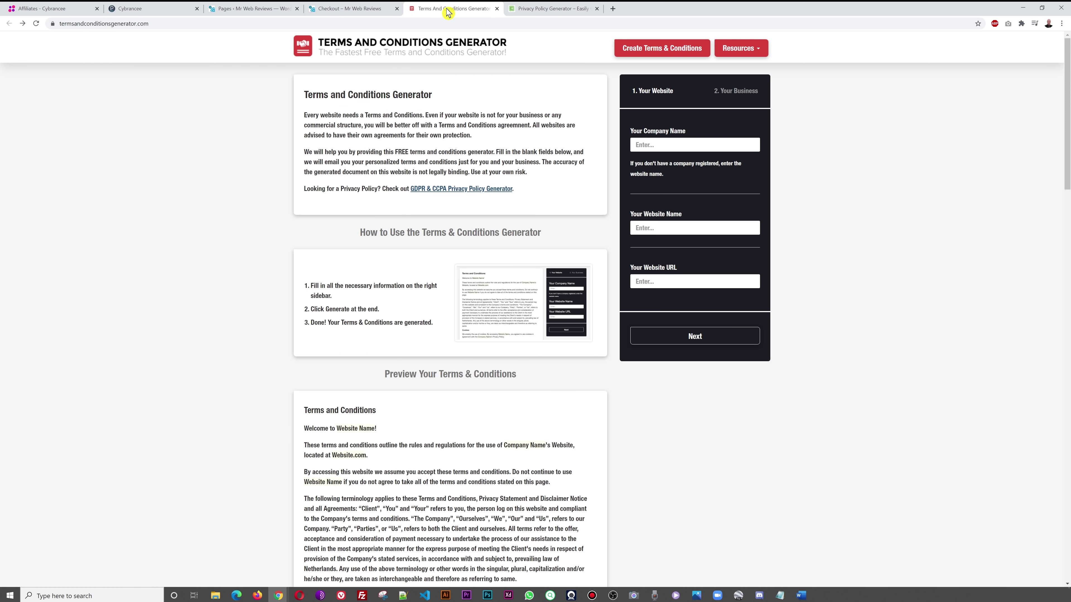
left_click(516, 12)
left_click(448, 12)
left_click(547, 8)
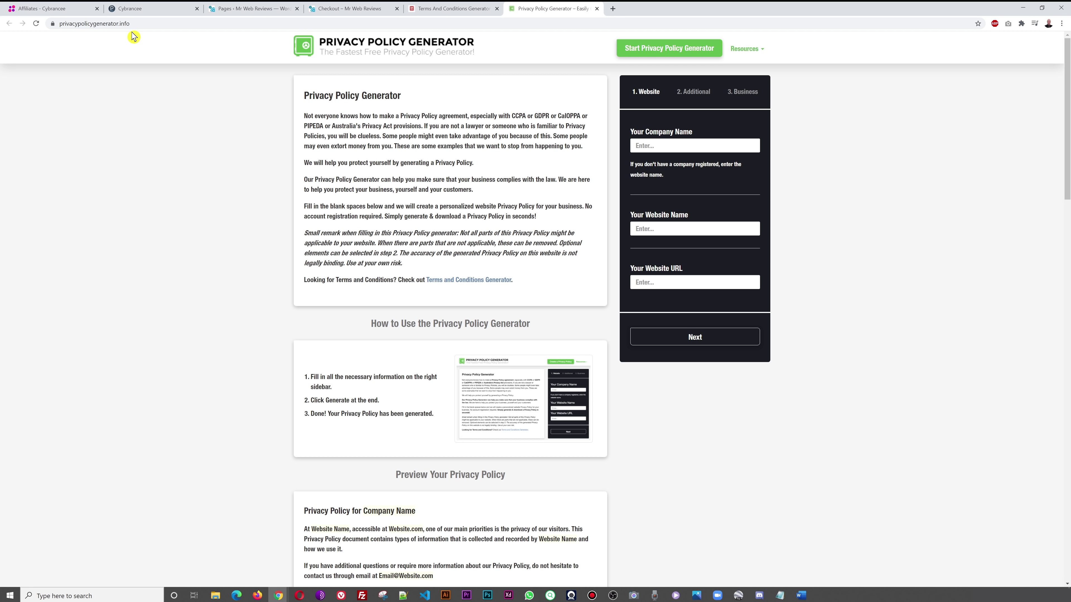
left_click(434, 9)
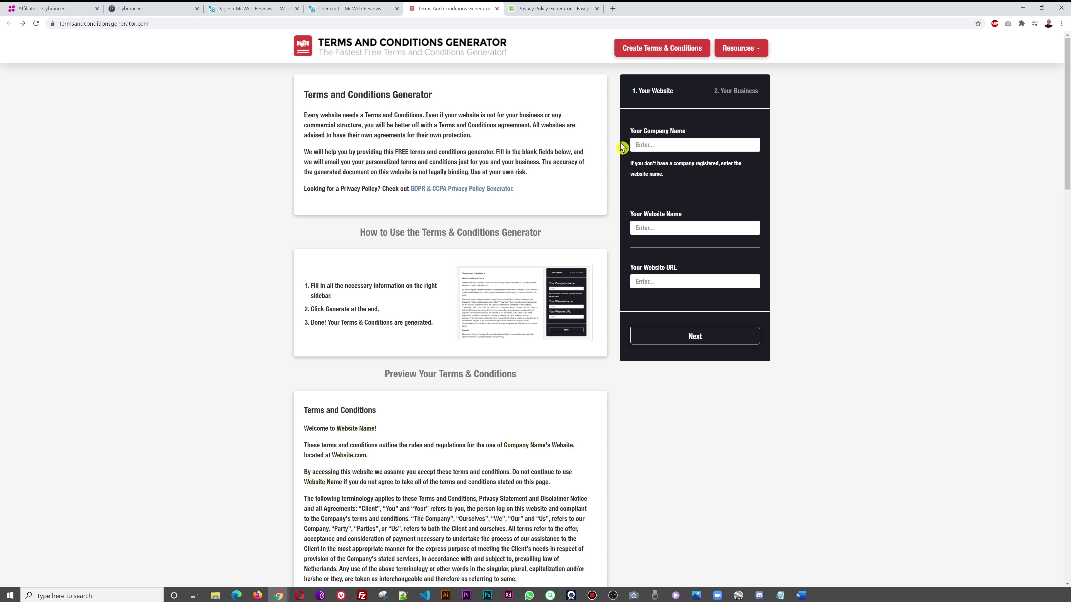
left_click(678, 145)
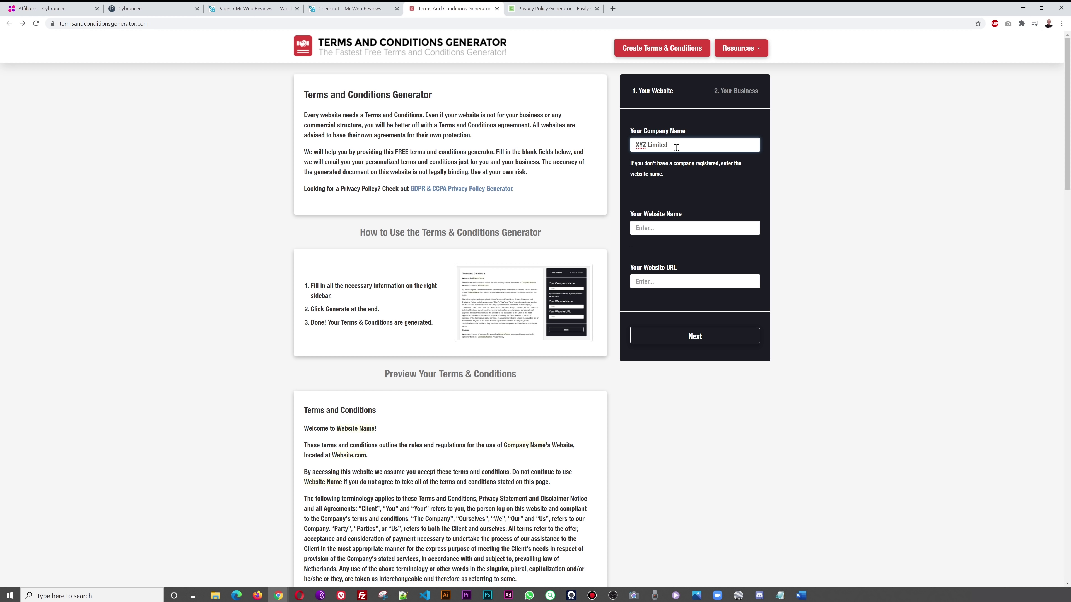
left_click(685, 224)
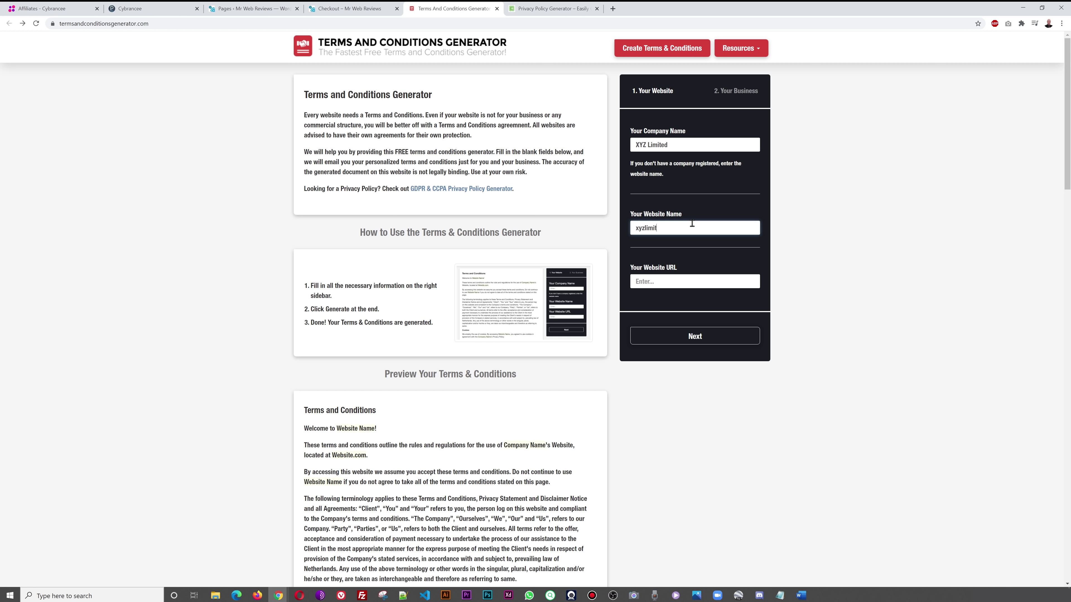
left_click(698, 277)
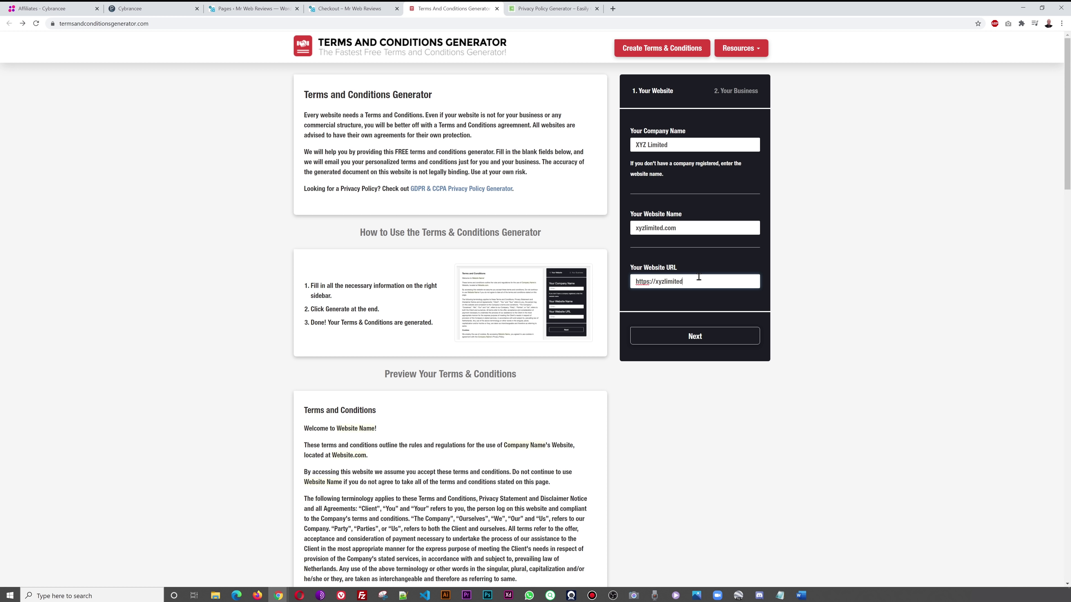
left_click(712, 338)
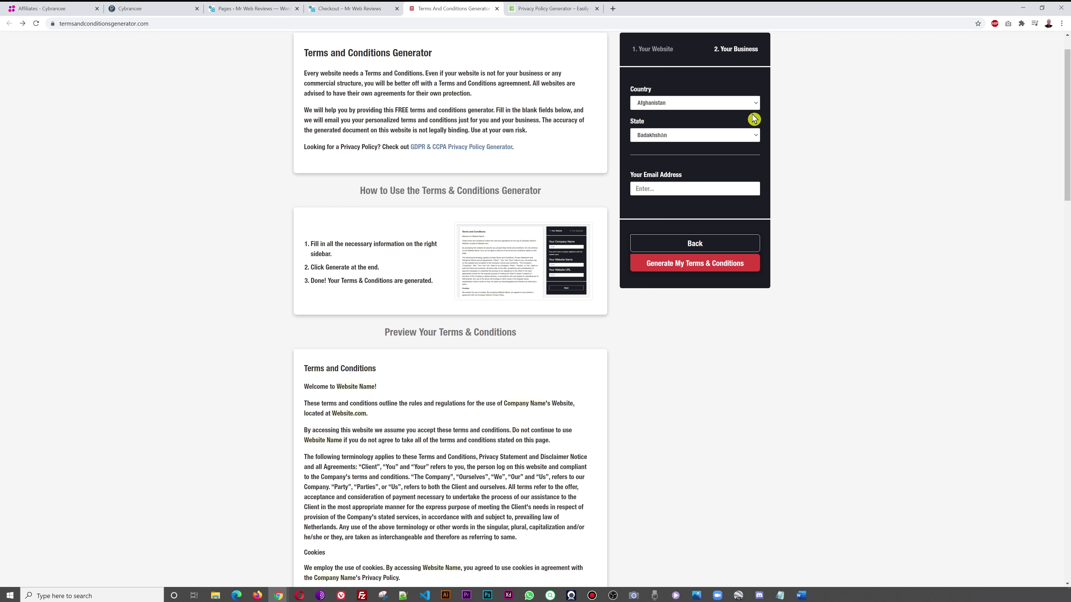
- Choose United Kingdom as the country, enter the contact email and generate the terms
left_click(751, 104)
left_click_drag(756, 122, 755, 251)
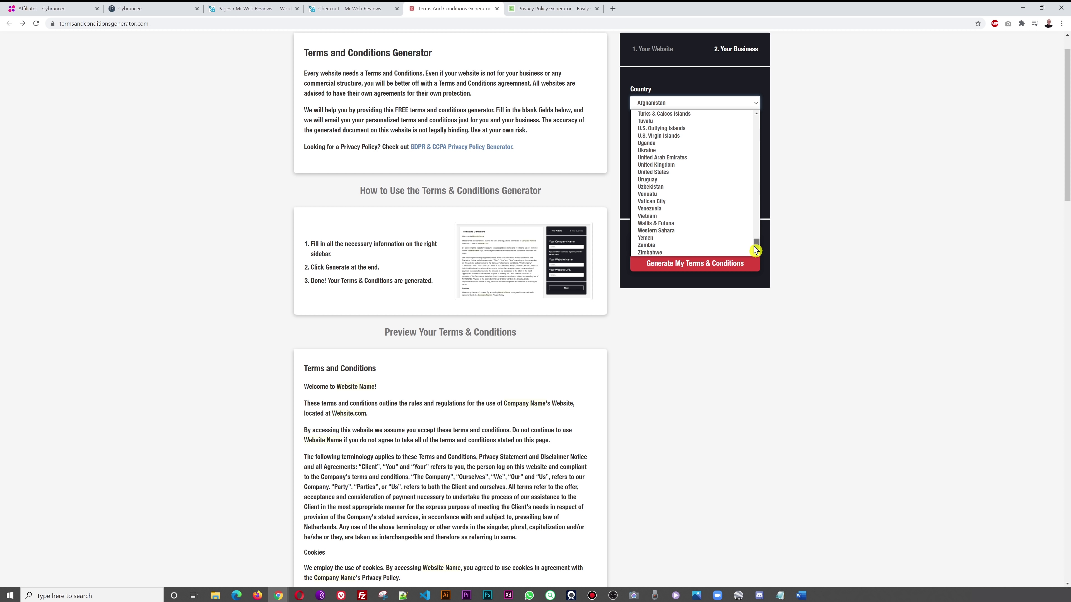
left_click(679, 165)
left_click(719, 161)
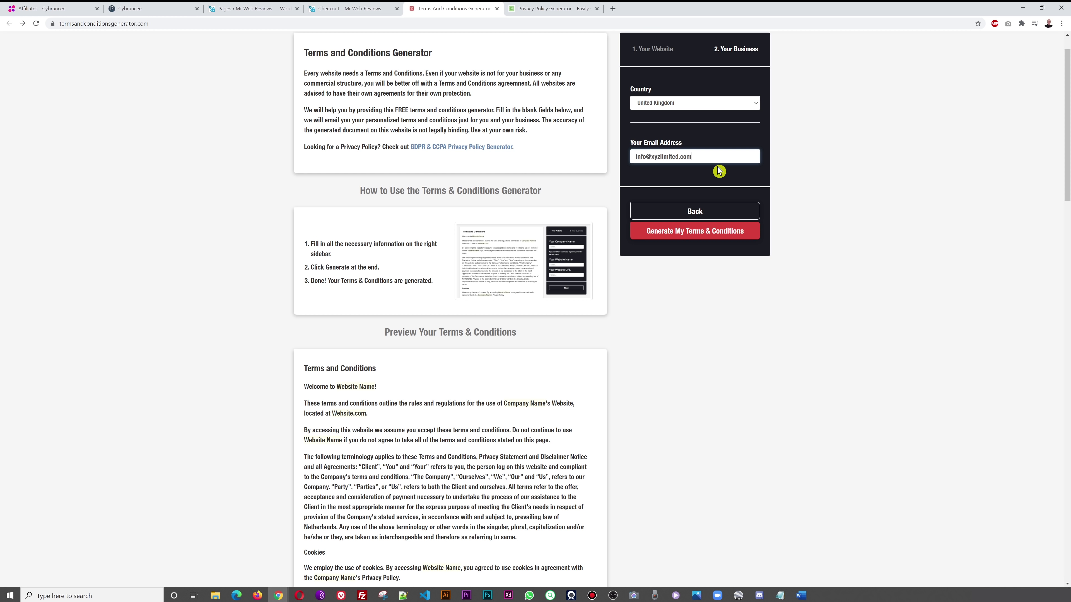
left_click(701, 234)
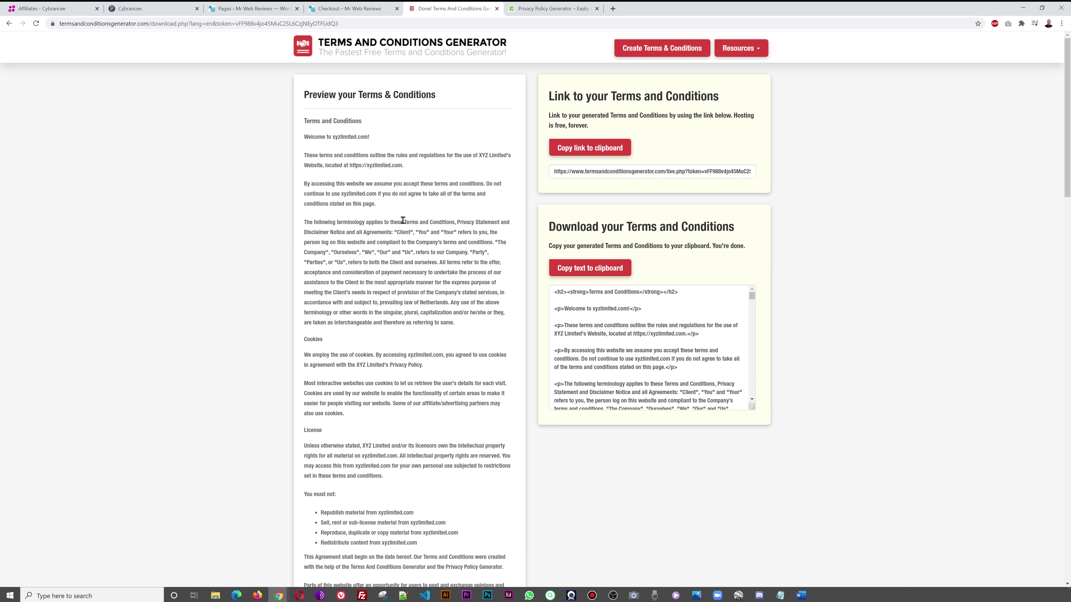
- Copy the generated terms and conditions text to the clipboard
scroll(397, 169, "down", 10)
scroll(386, 191, "up", 10)
left_click(598, 270)
left_click(582, 268)
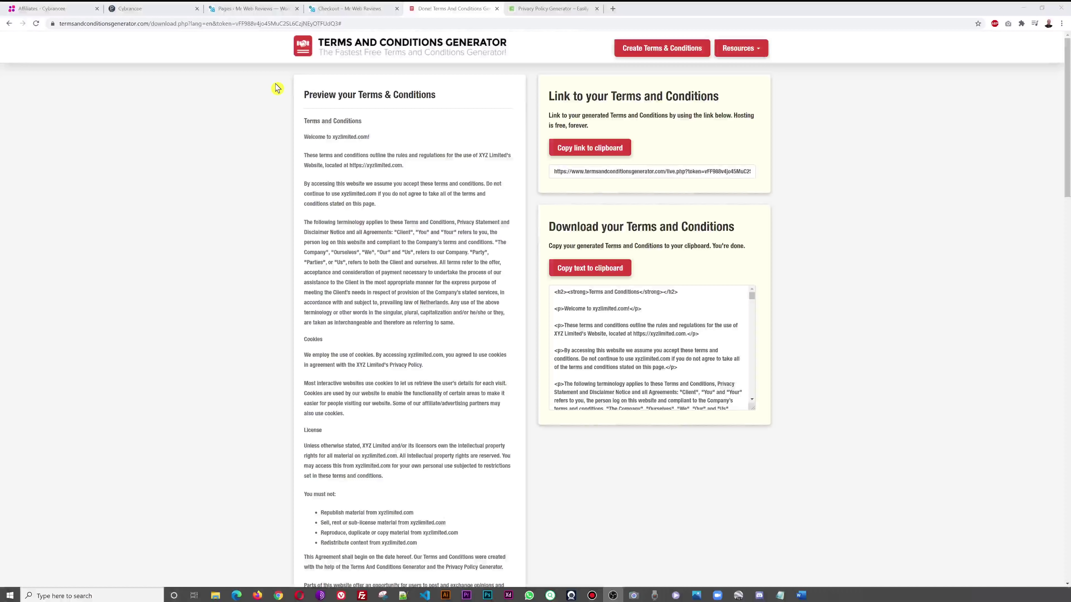
left_click(249, 9)
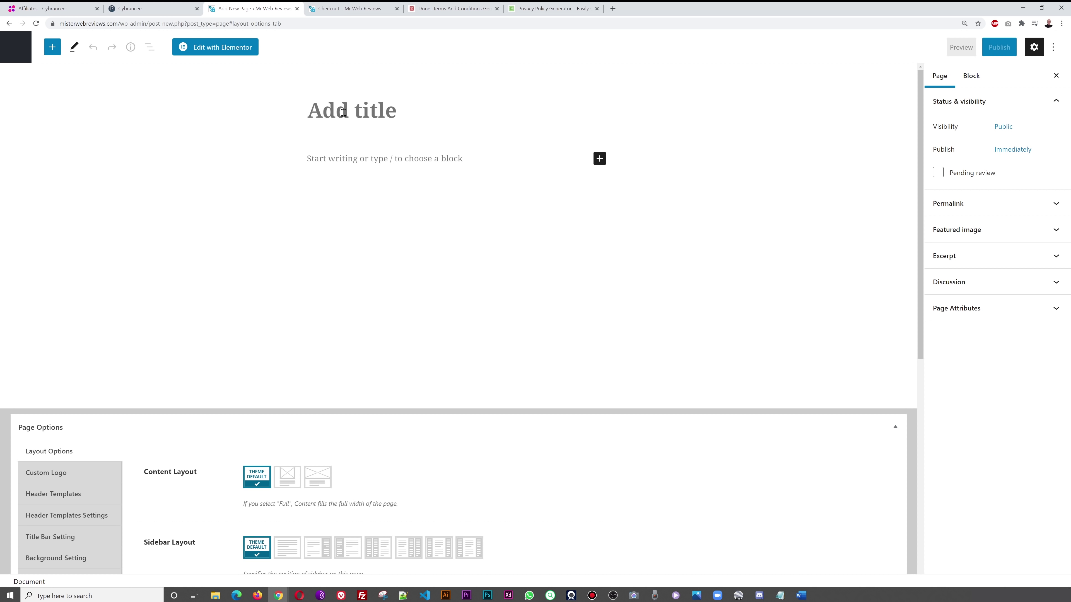
- Title a new page 'Terms & Conditions', publish it, and launch Edit with Elementor
type("Terms & Conditions")
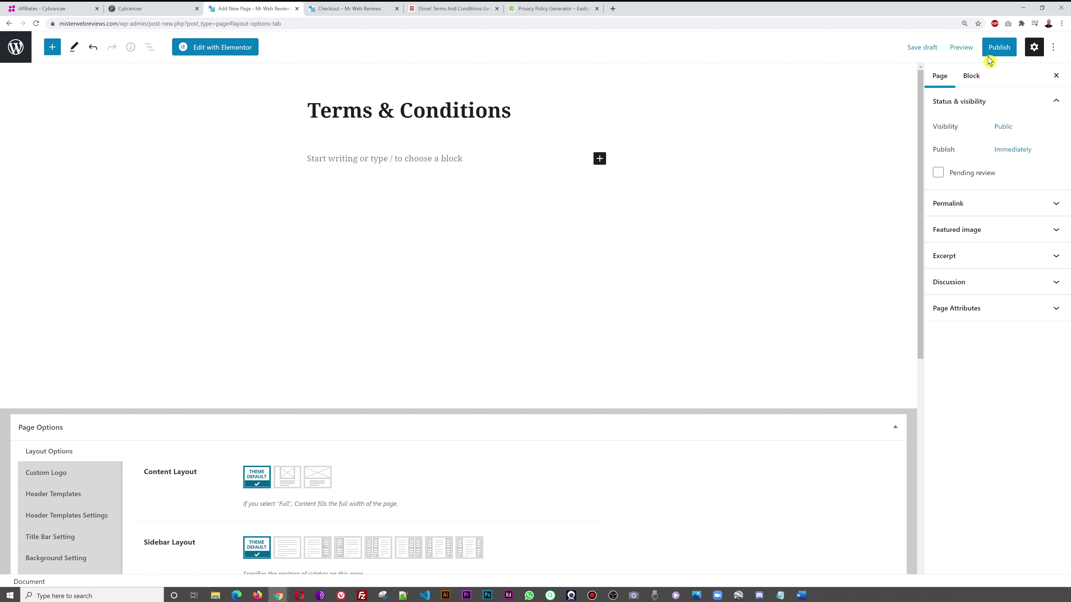
left_click(997, 47)
left_click(979, 48)
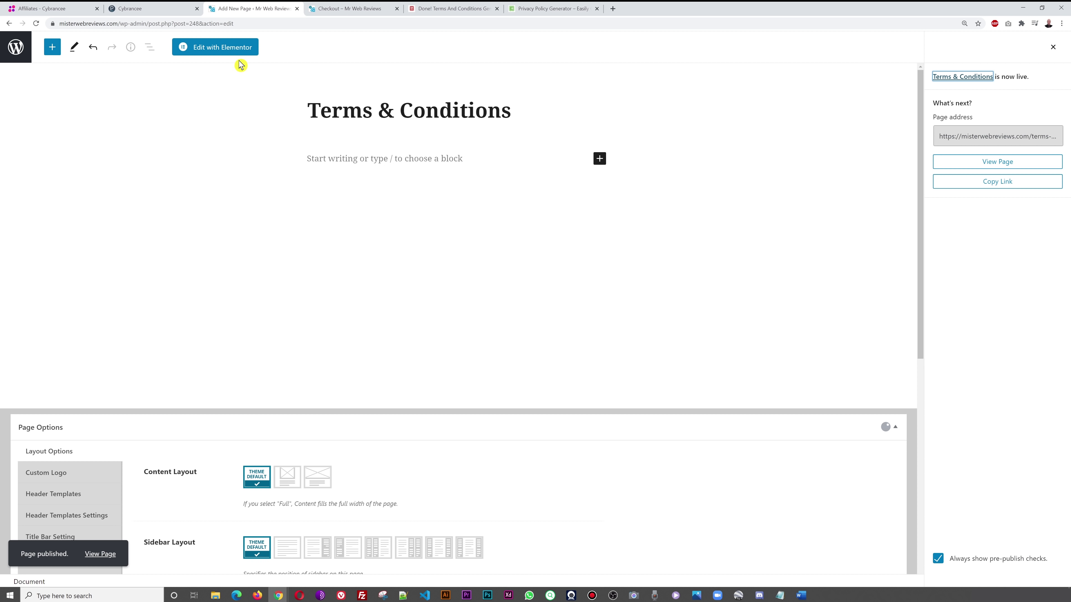
left_click(229, 51)
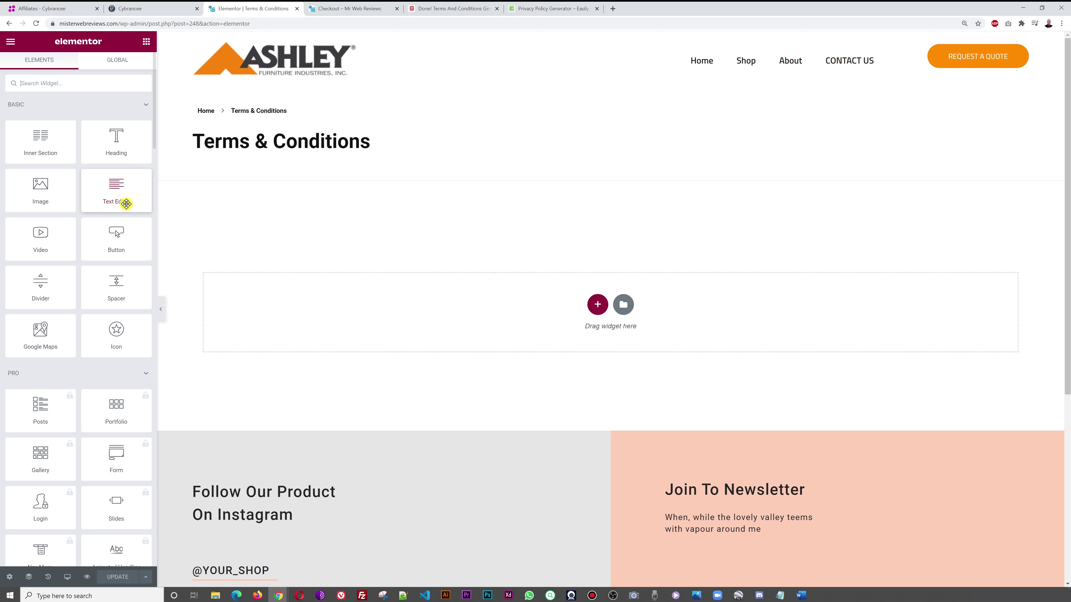
- Add a Text Editor widget, clear its Lorem ipsum placeholder, and paste the terms HTML in Text view
left_click_drag(125, 201, 592, 319)
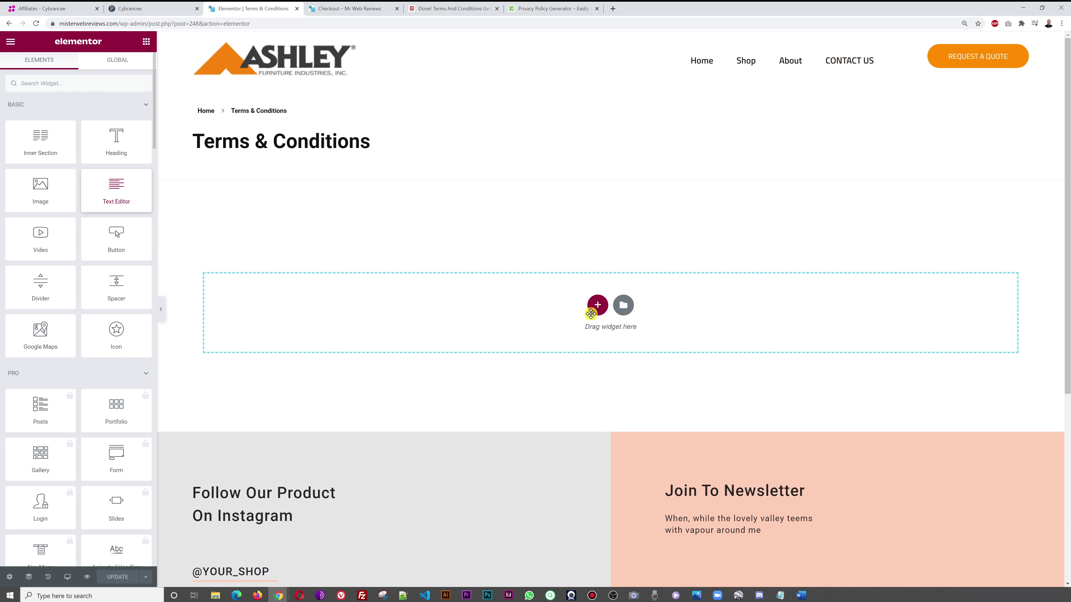
left_click(113, 269)
key("ctrl+a")
key("BackSpace")
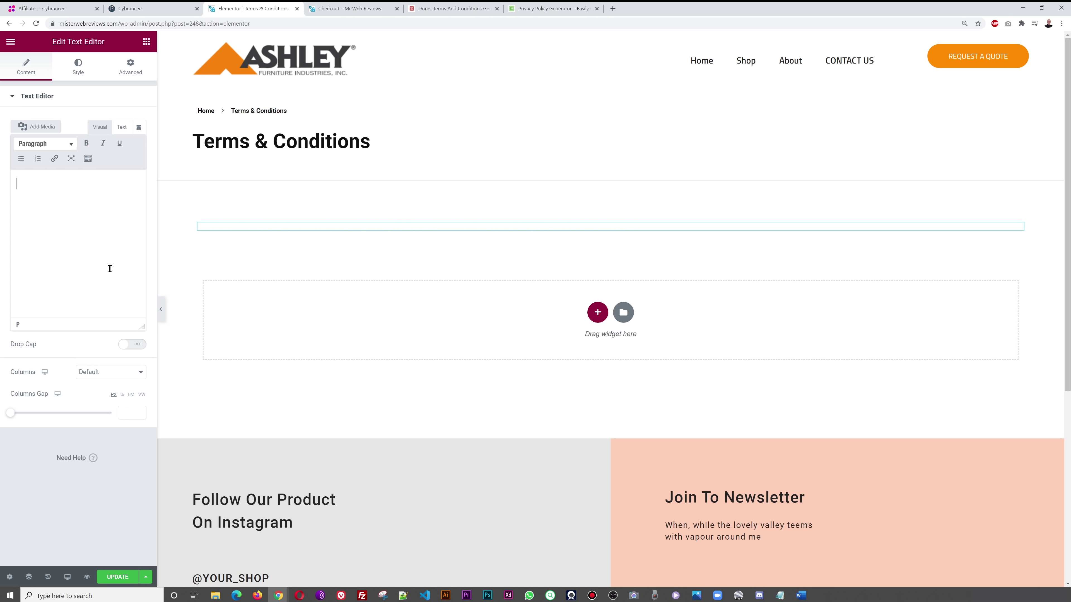
left_click(122, 128)
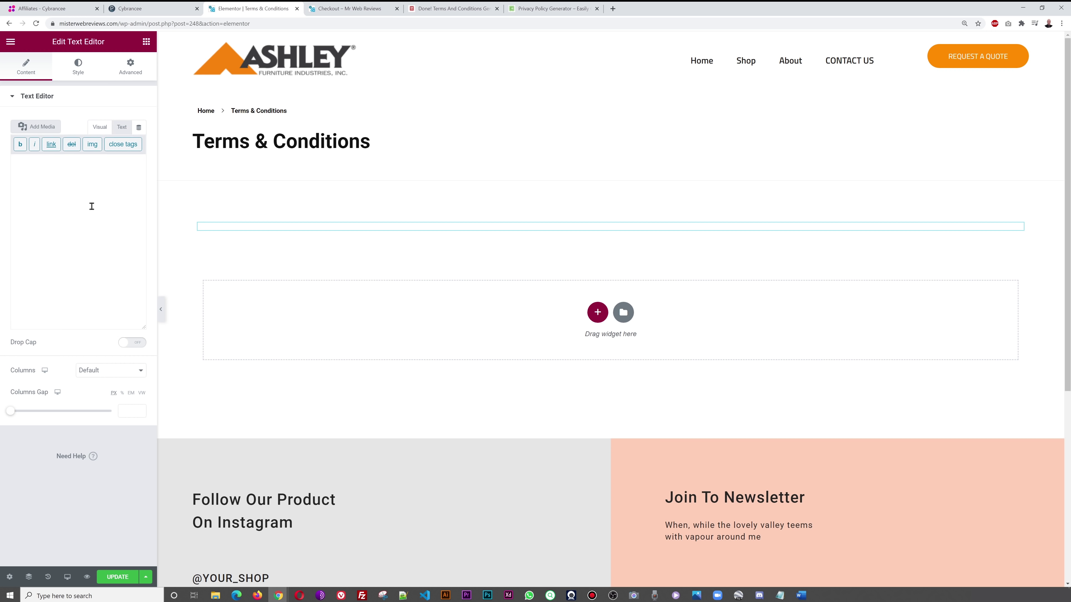
key("ctrl+v")
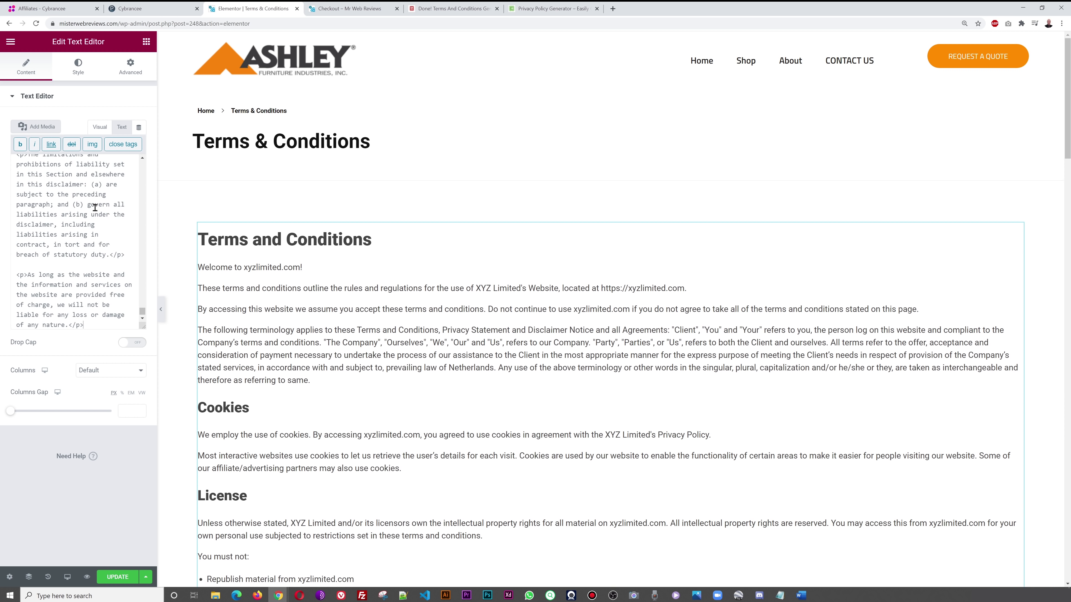
- Review the pasted terms on the page and save it with Update
scroll(342, 350, "down", 2)
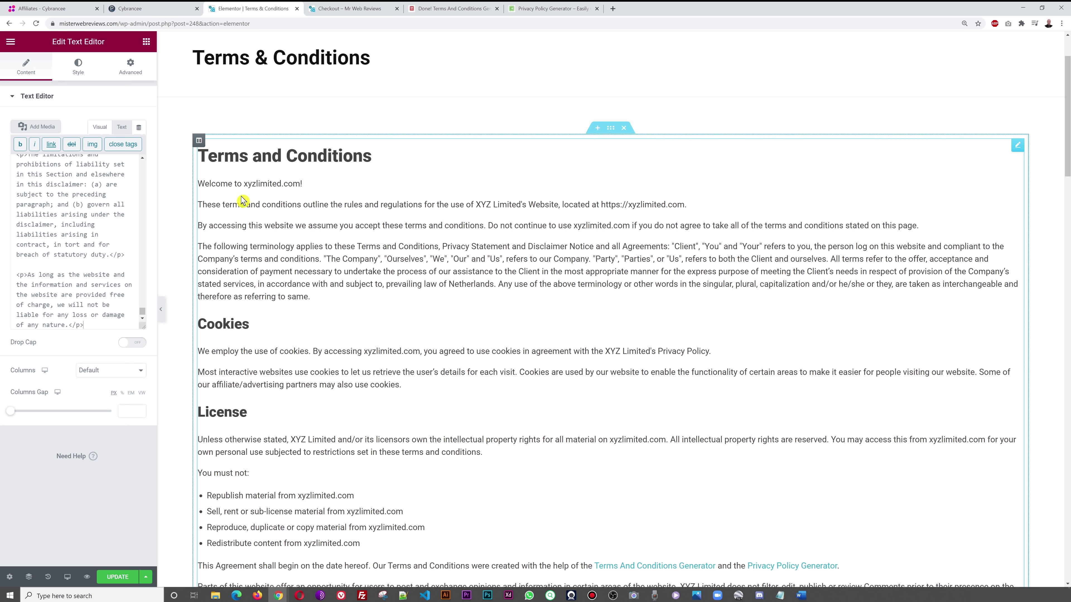
scroll(327, 342, "down", 12)
scroll(329, 339, "up", 8)
scroll(332, 333, "up", 7)
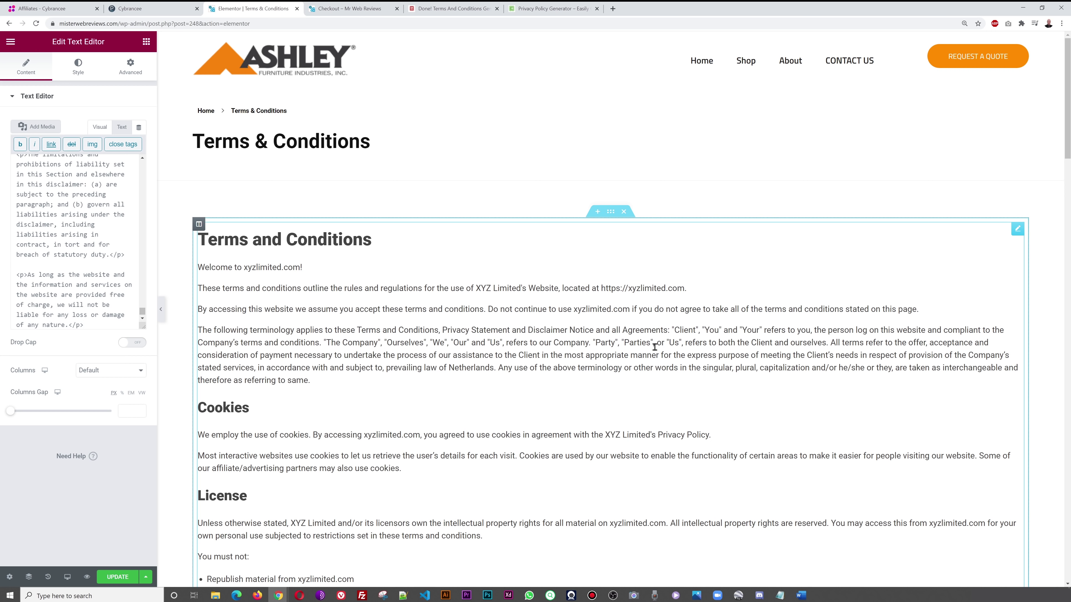
left_click(124, 575)
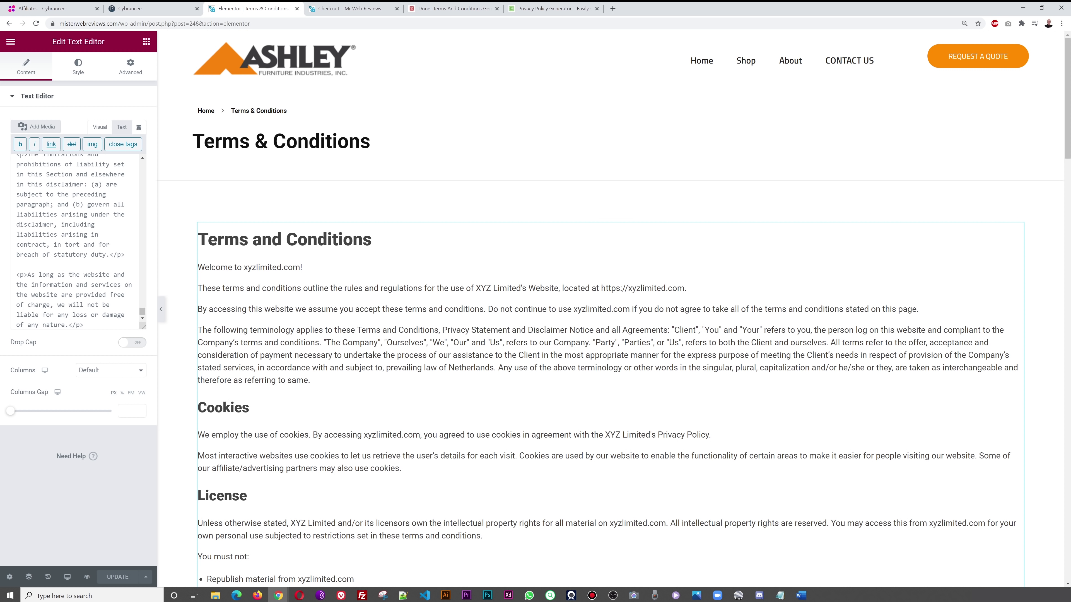
left_click(542, 10)
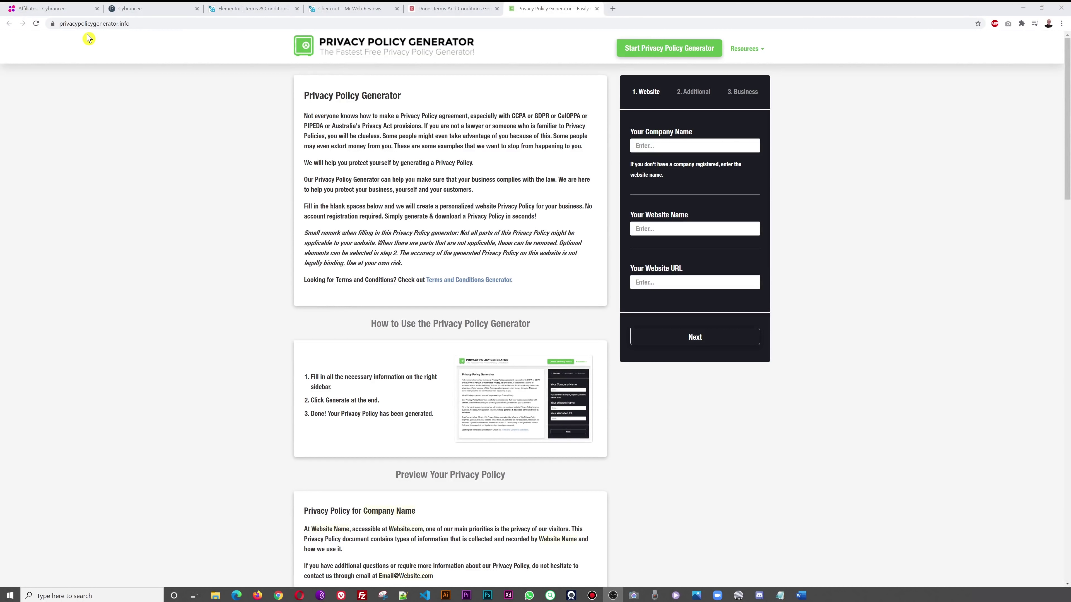
- Enter xyzlimited as company and website name, plus the website URL, in the Privacy Policy Generator
left_click(691, 145)
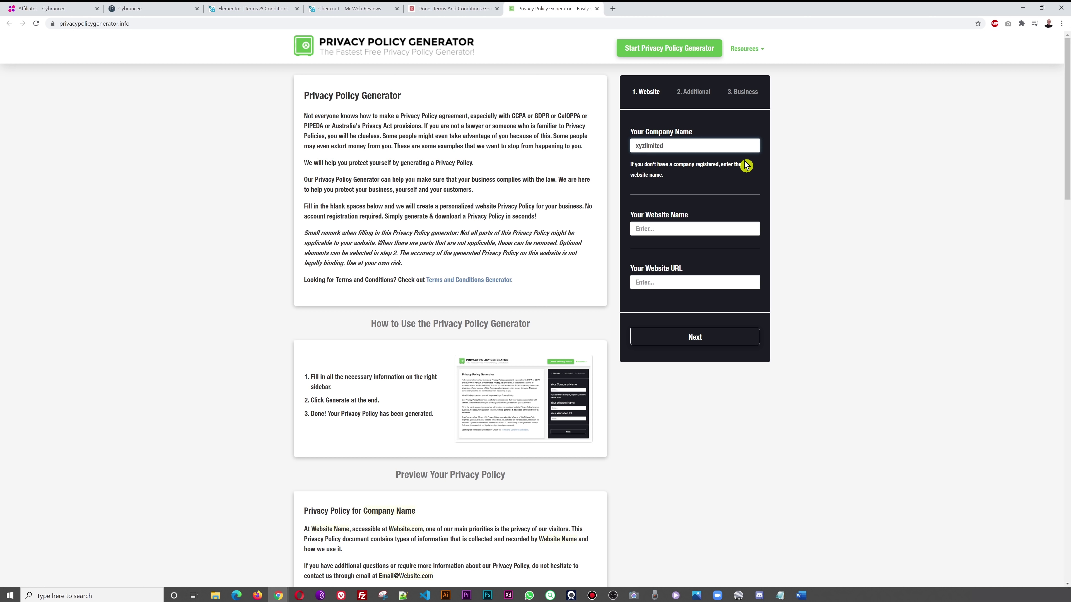
double_click(731, 142)
left_click_drag(625, 144, 621, 148)
left_click(892, 154)
double_click(696, 147)
left_click(695, 230)
key("ctrl+v")
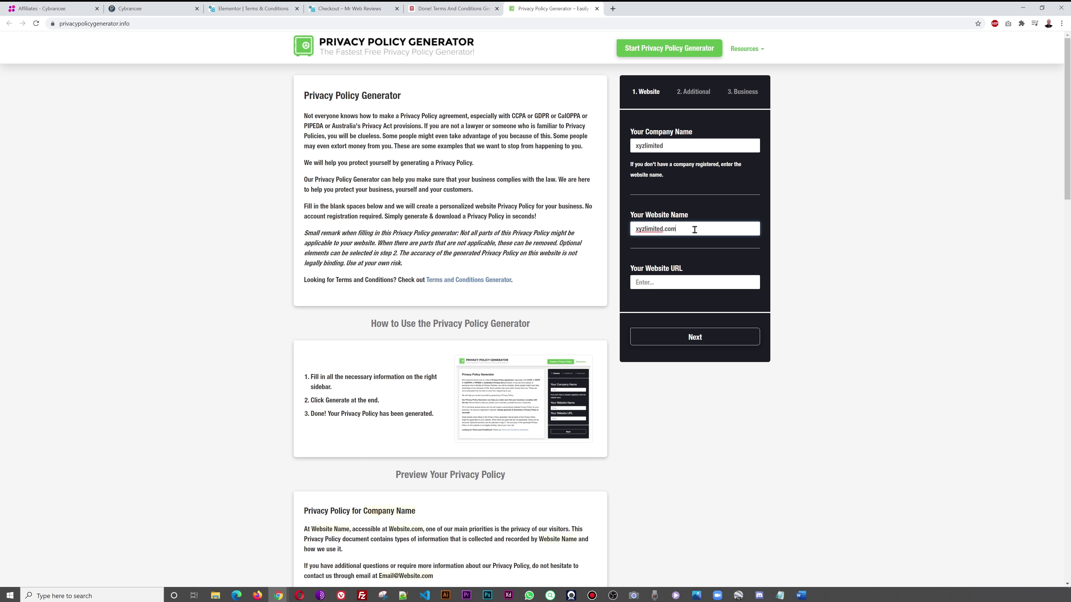
left_click(690, 283)
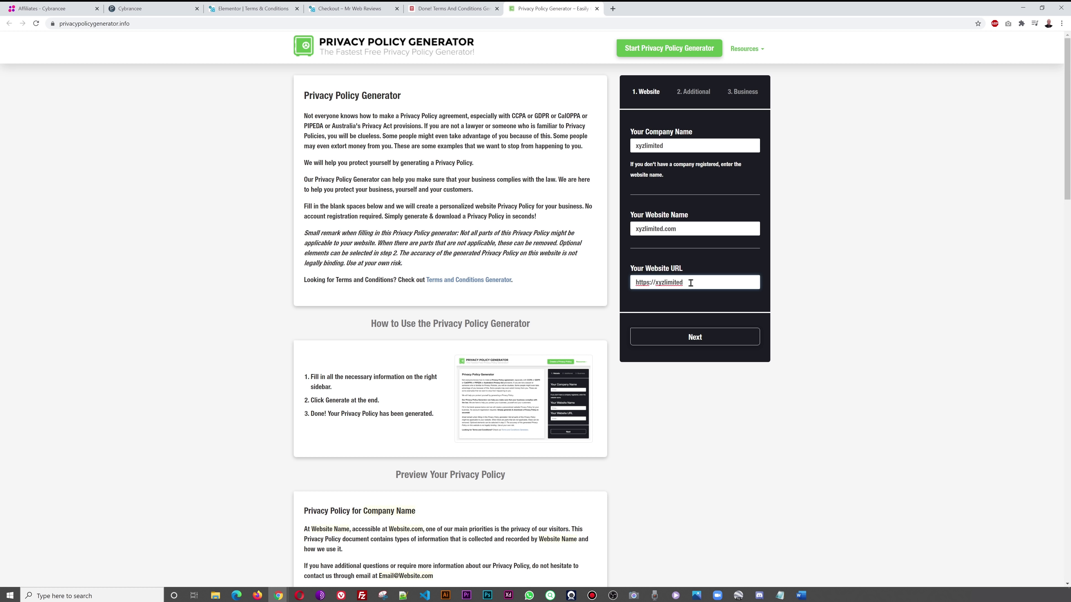
left_click(694, 339)
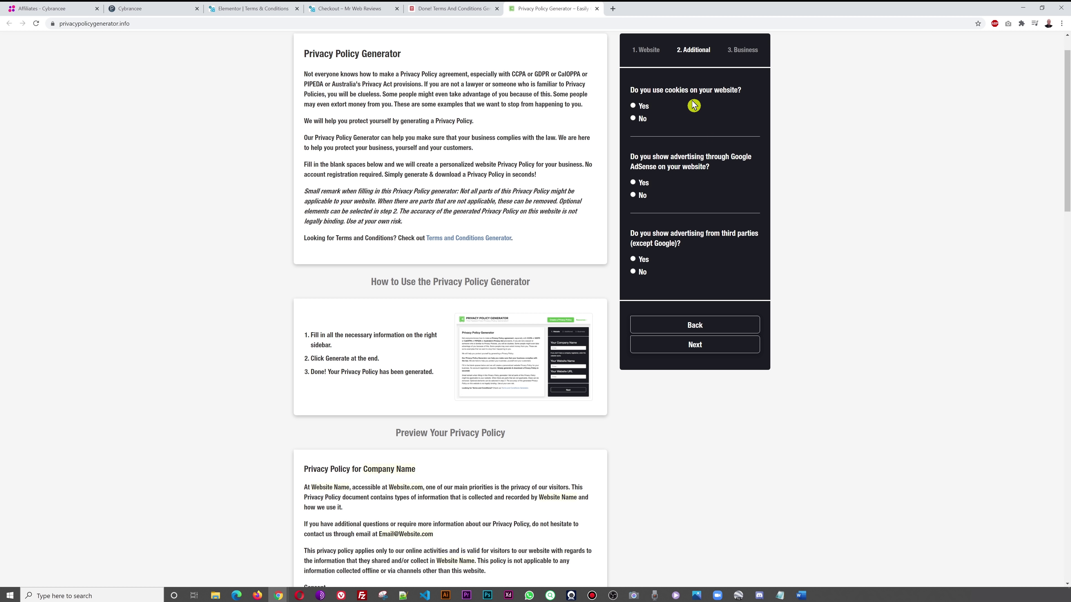
- Answer yes to cookies, no to Google AdSense and no to third-party advertising
left_click(632, 106)
left_click(633, 195)
left_click(633, 271)
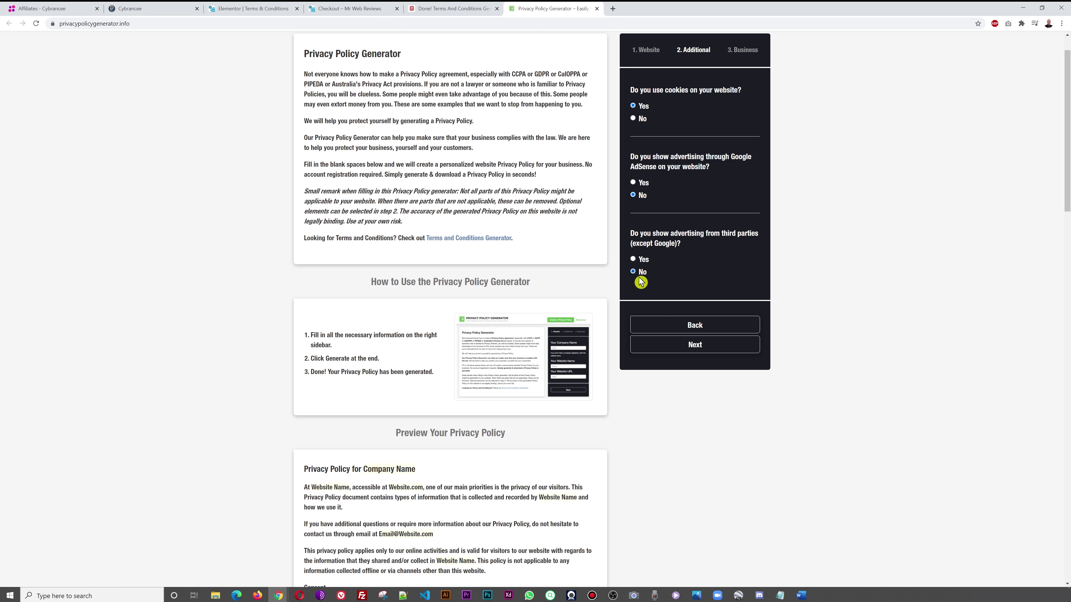
left_click(699, 347)
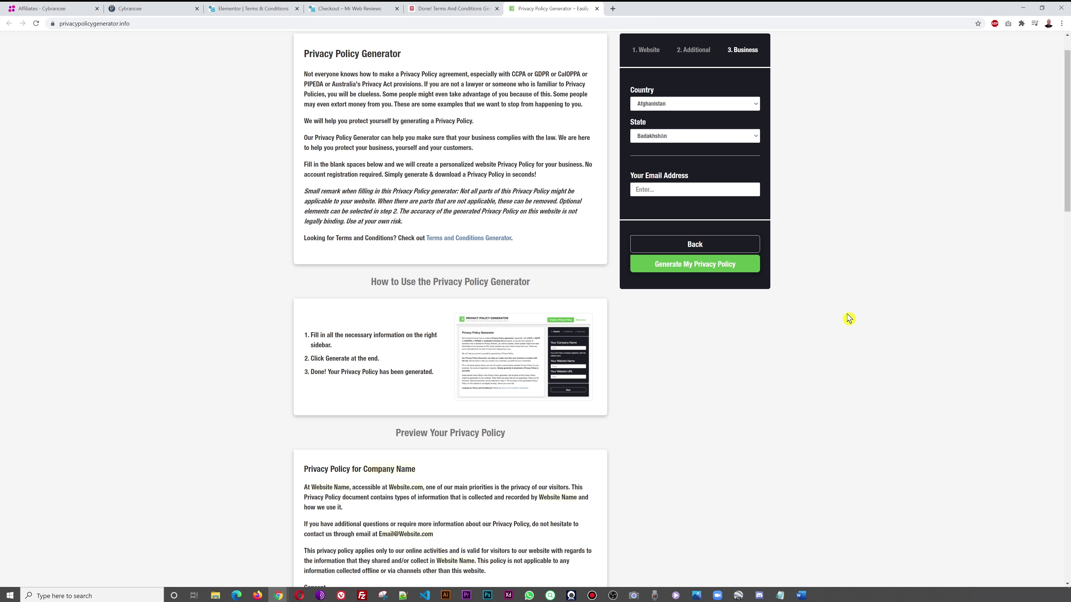
- Choose United Kingdom as the country, enter the contact email and generate the privacy policy
left_click(754, 109)
left_click_drag(757, 126, 757, 239)
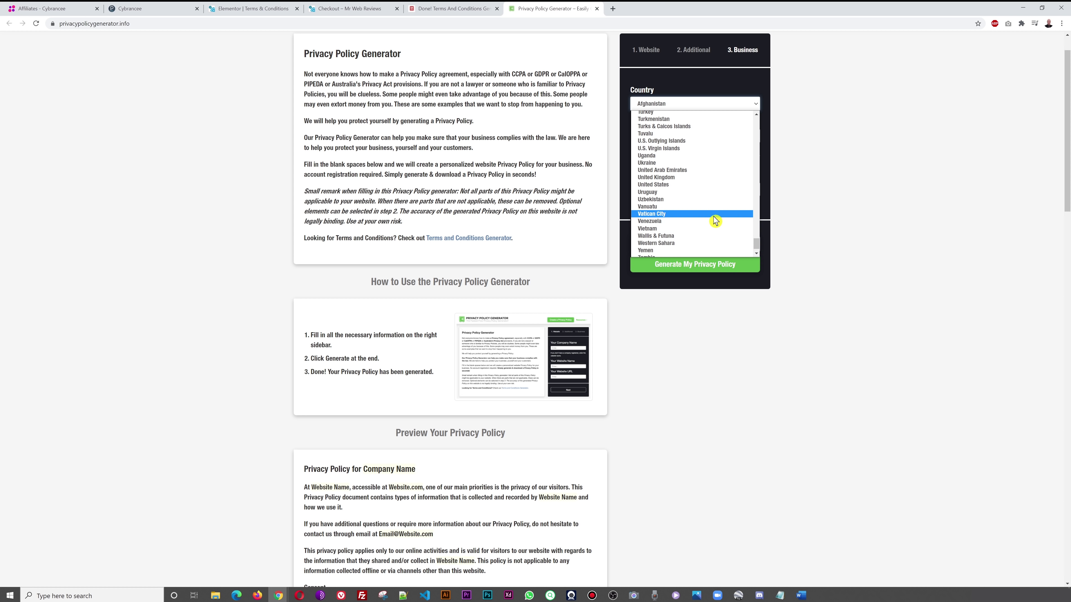
left_click(696, 178)
left_click(718, 160)
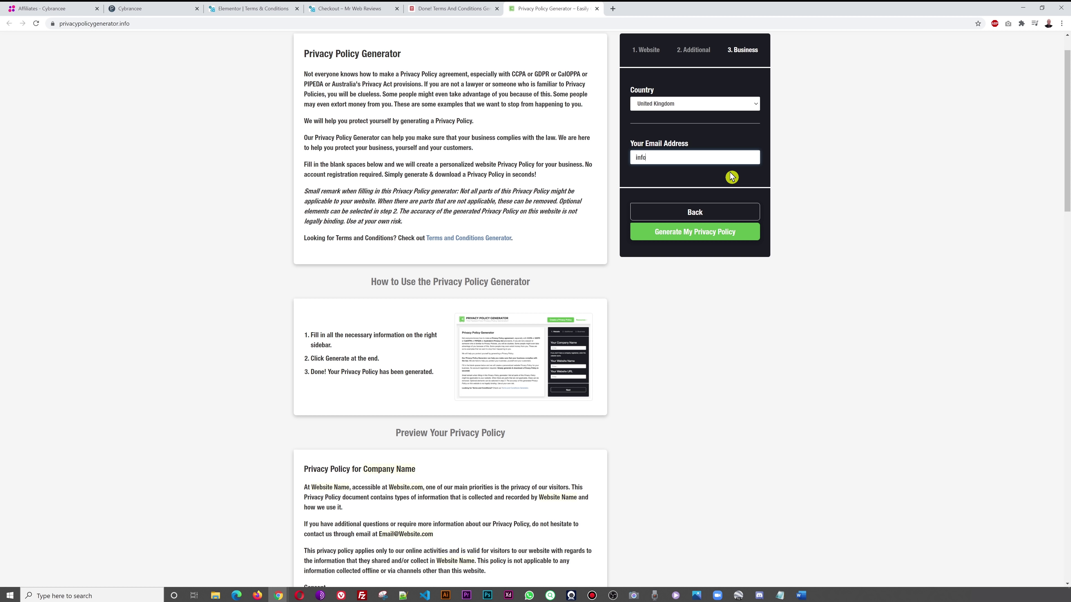
left_click(701, 241)
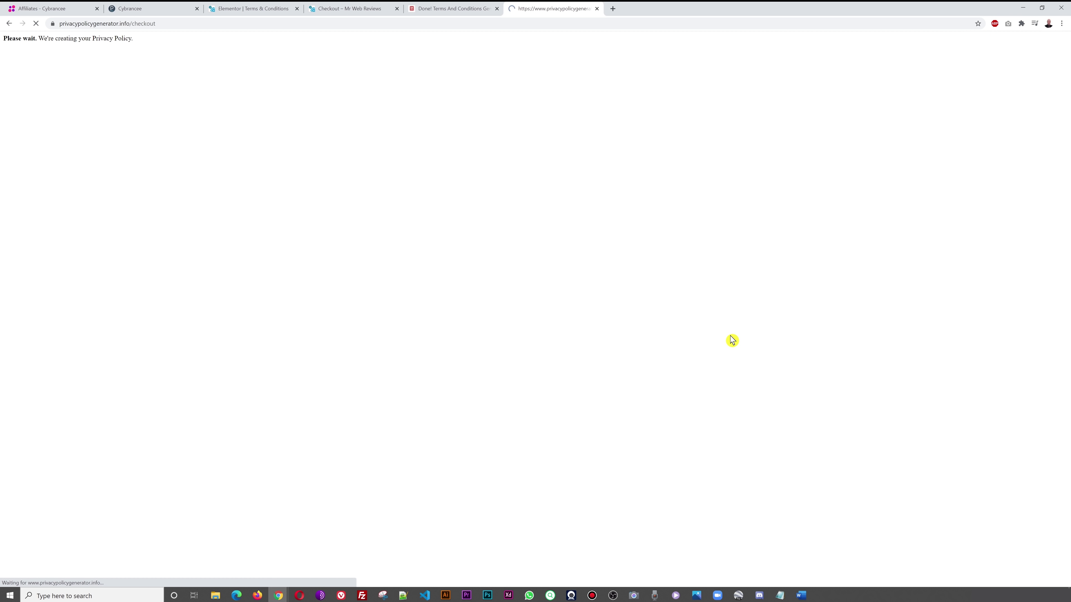
- Copy the generated privacy policy HTML and return to the Terms & Conditions editor
scroll(849, 283, "down", 3)
scroll(850, 283, "up", 1)
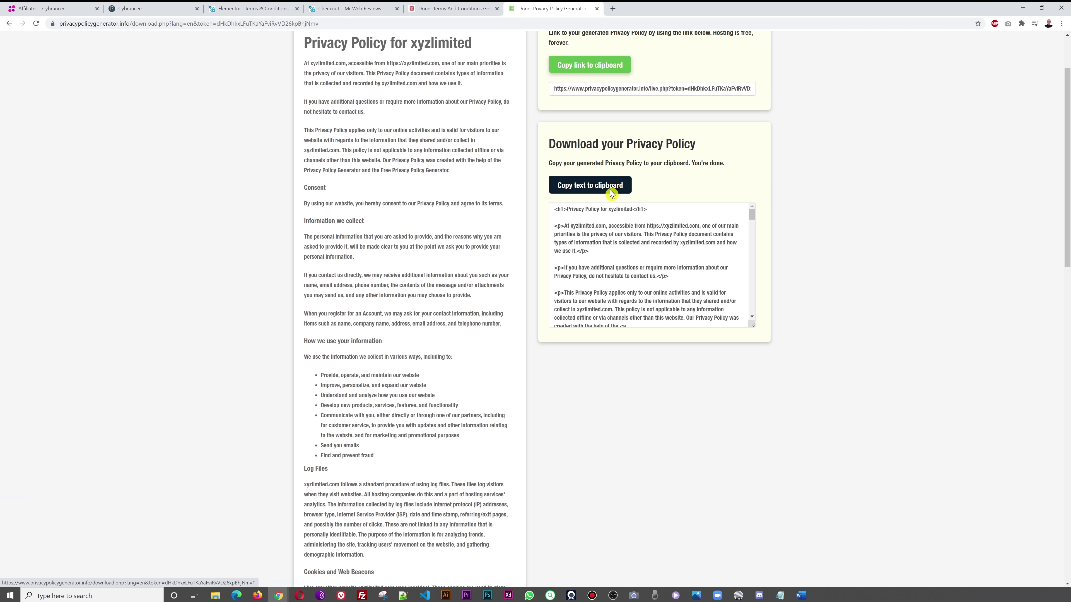
left_click(610, 186)
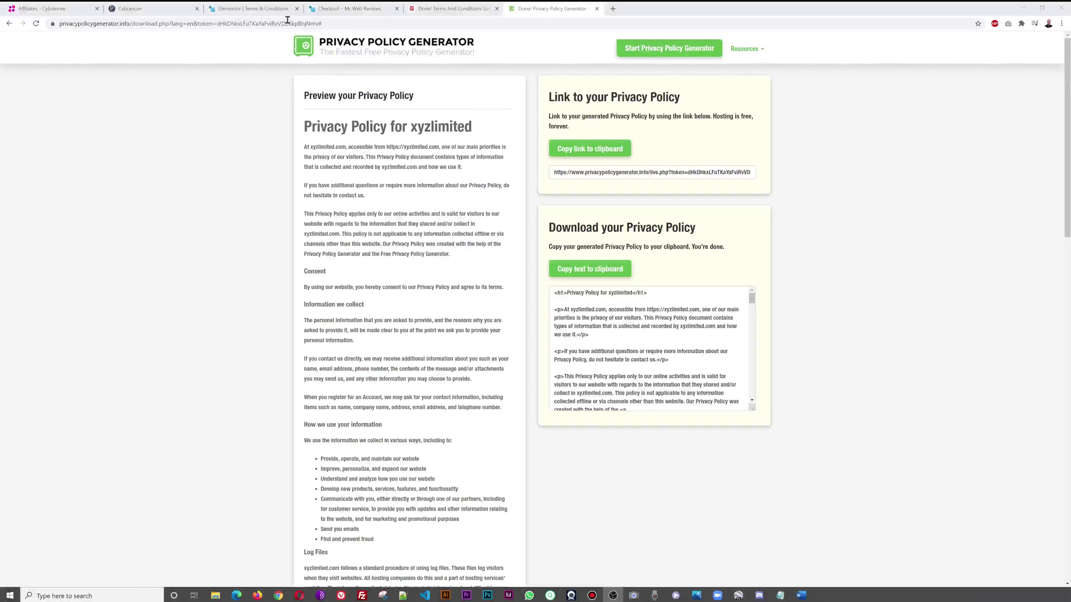
left_click(244, 9)
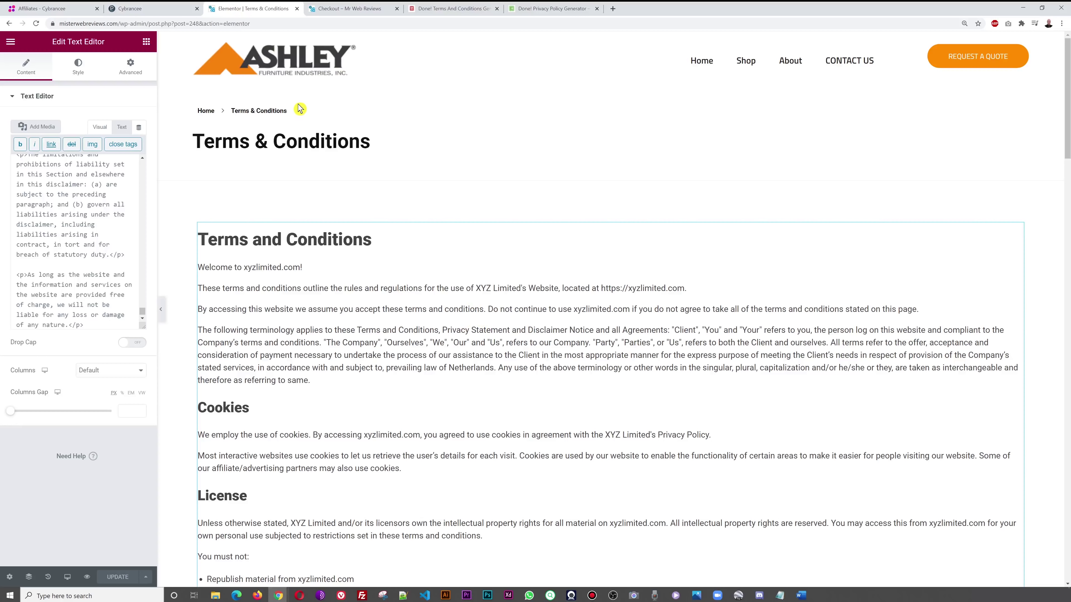
- Exit Elementor to the dashboard and open the draft Privacy Policy page from the Pages list
left_click(11, 41)
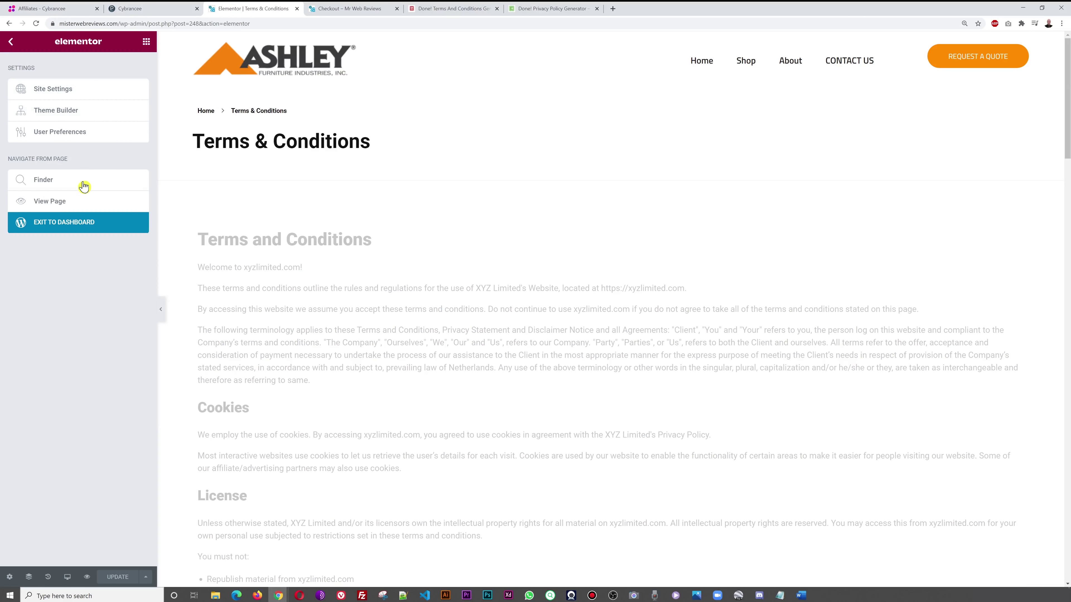
left_click(77, 223)
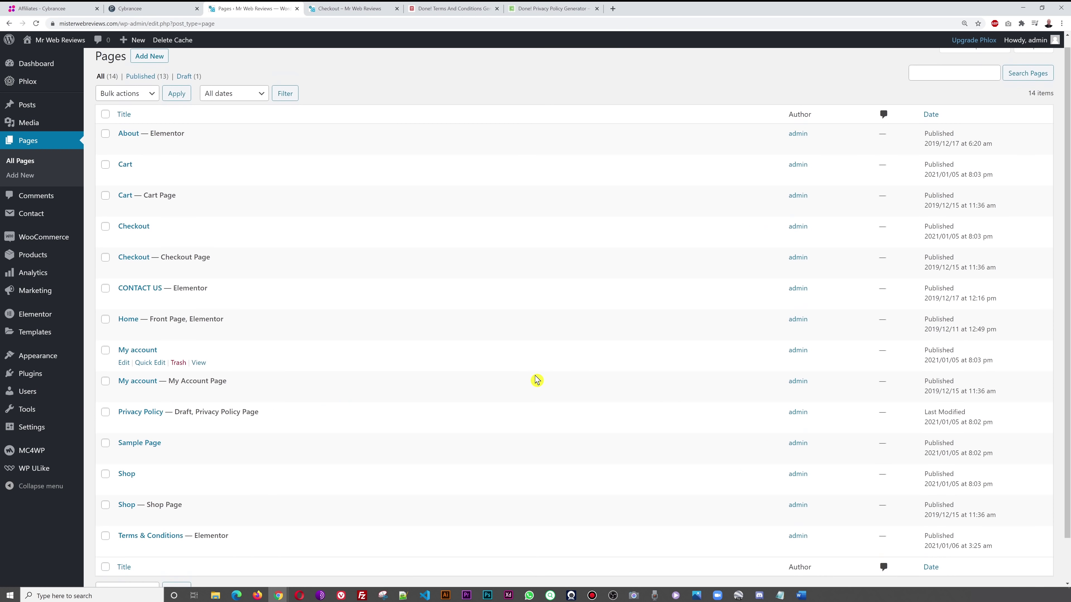
scroll(538, 378, "down", 2)
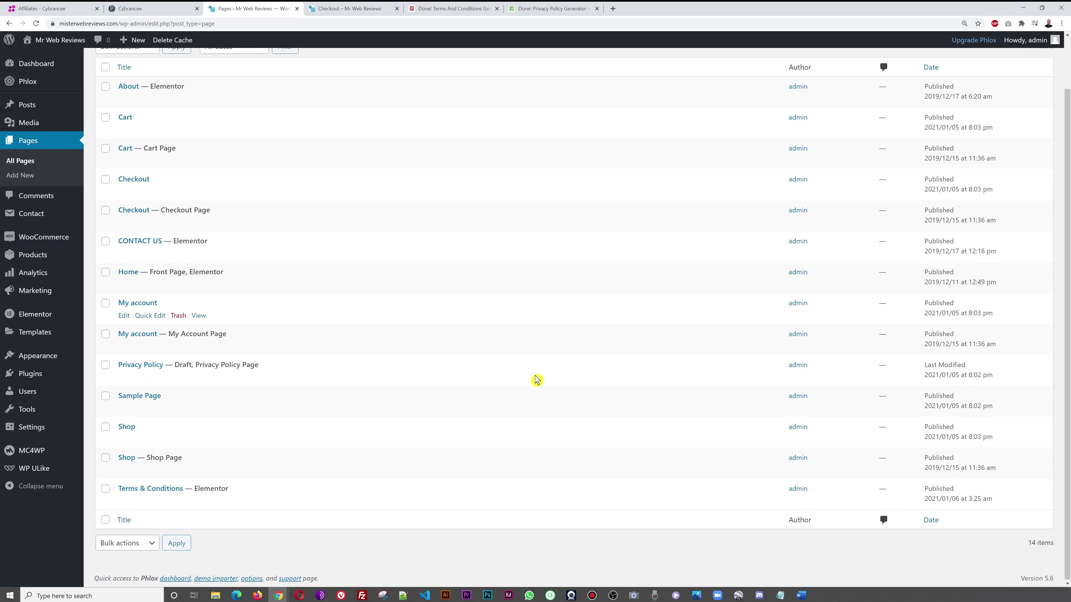
left_click(145, 367)
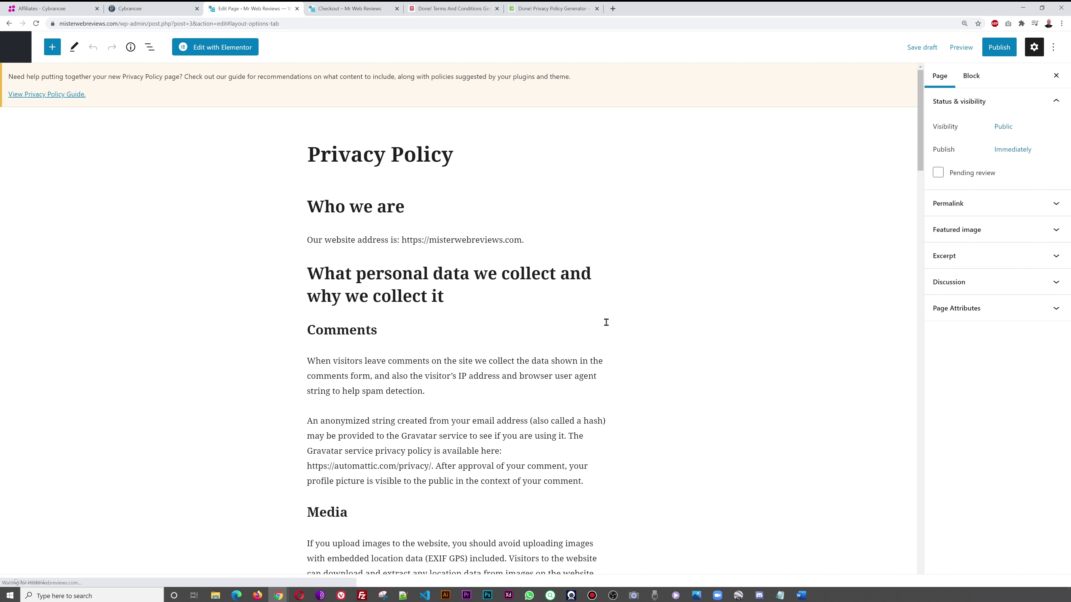
- Switch the draft Privacy Policy page from the block editor into Elementor
left_click(367, 207)
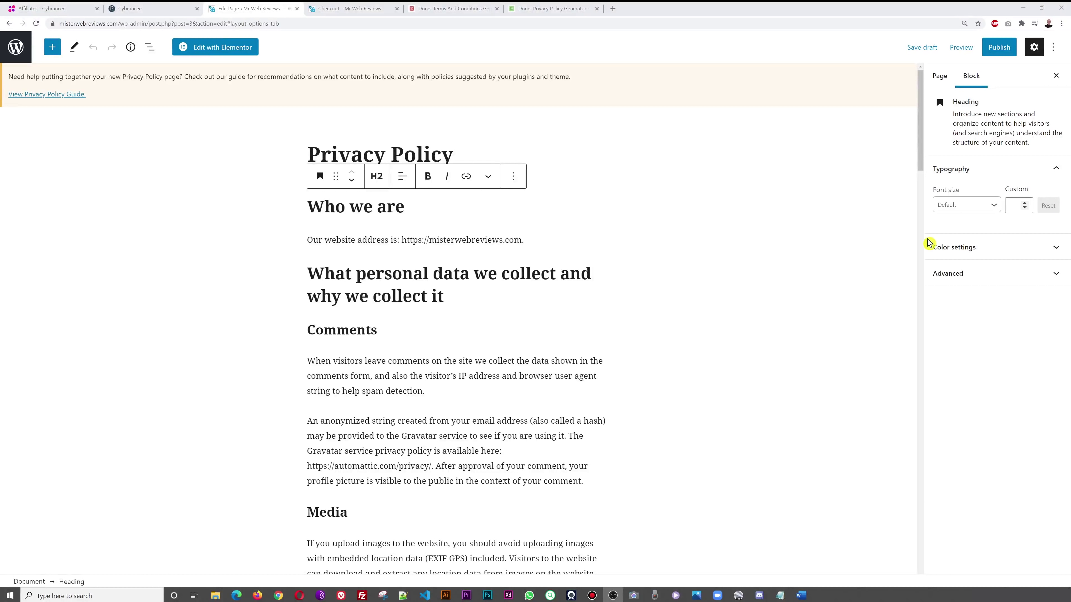
left_click(231, 51)
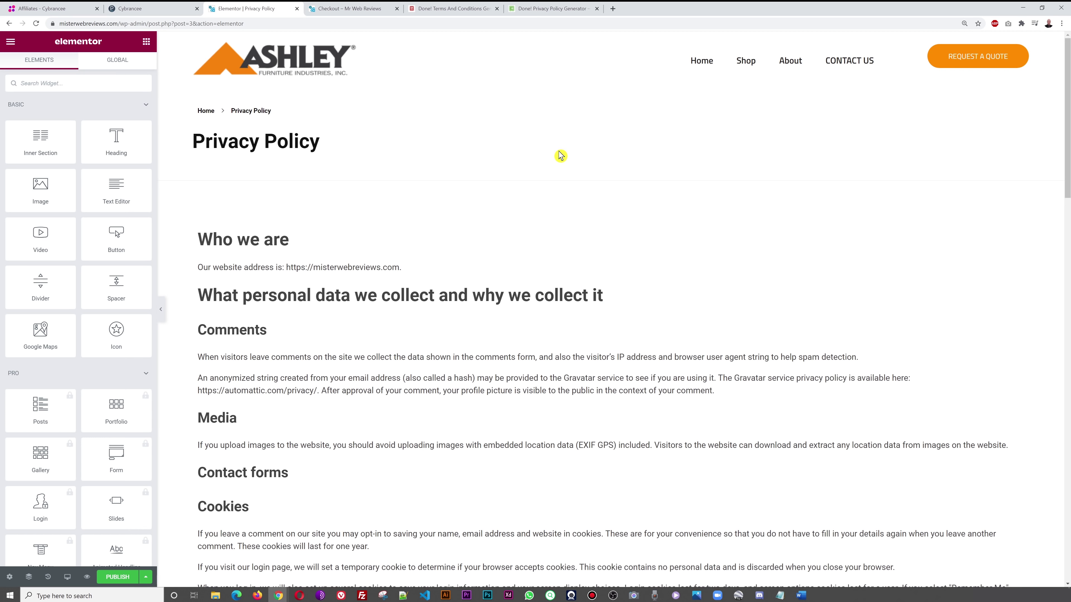
- In the Text Editor widget's Text view, replace the default privacy text with the generated policy HTML
scroll(547, 189, "down", 2)
scroll(547, 188, "up", 2)
scroll(547, 188, "down", 1)
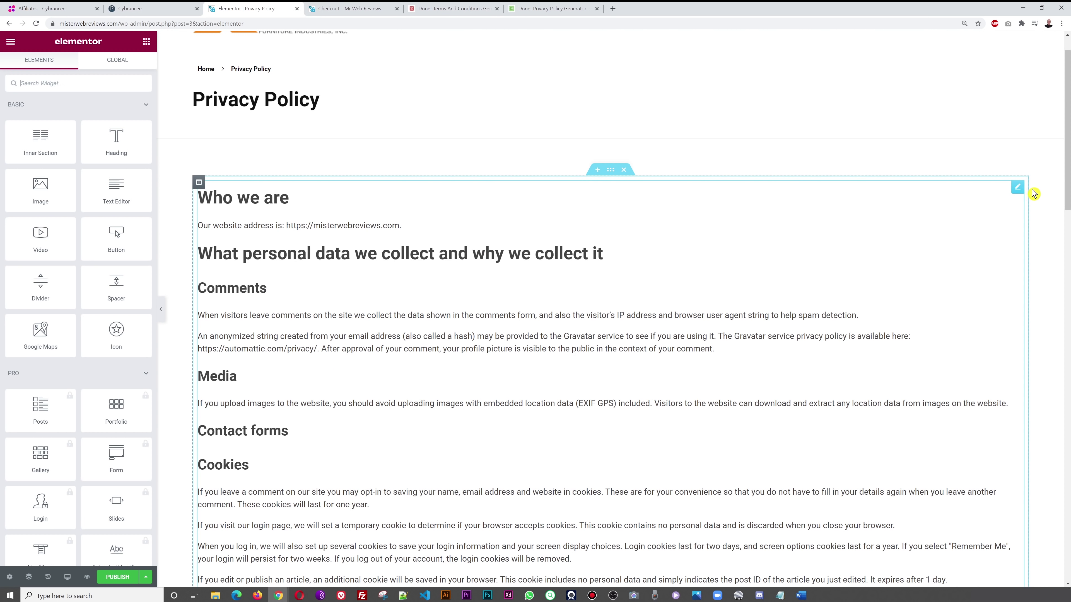
left_click(1016, 191)
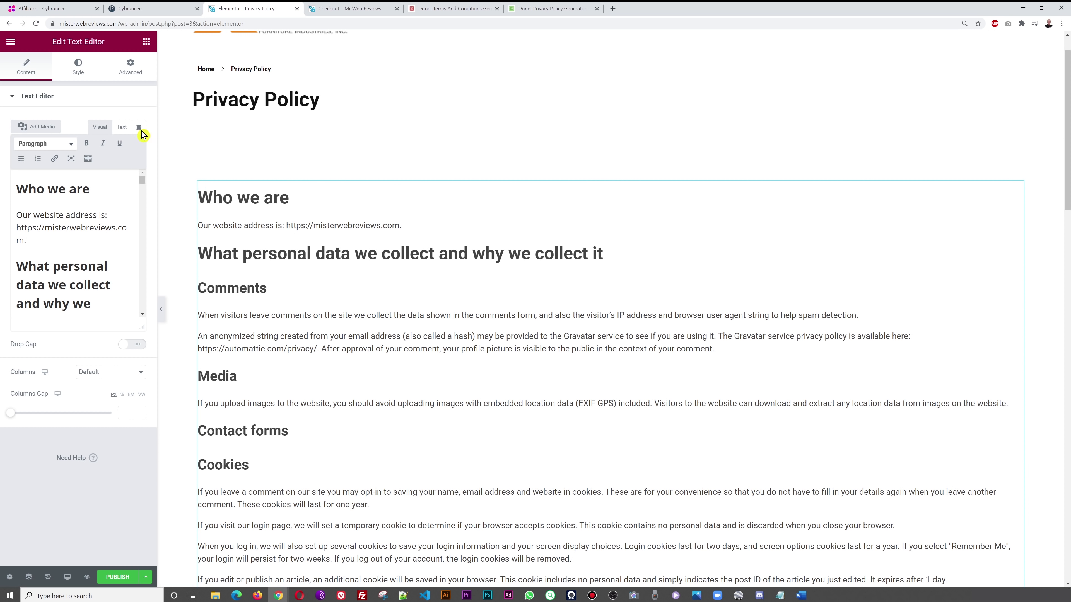
left_click(121, 129)
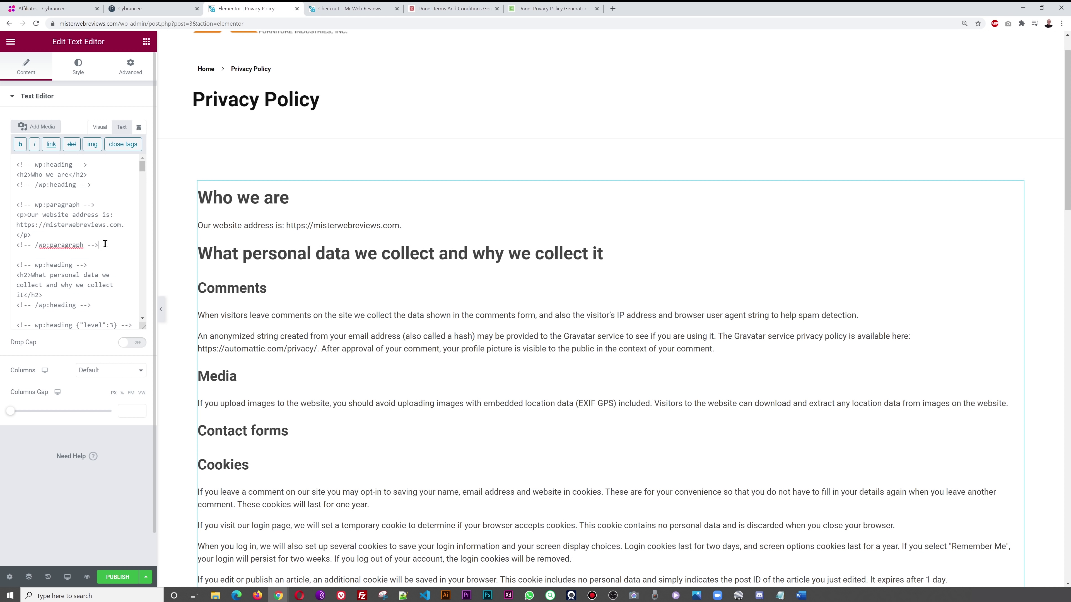
key("ctrl+a")
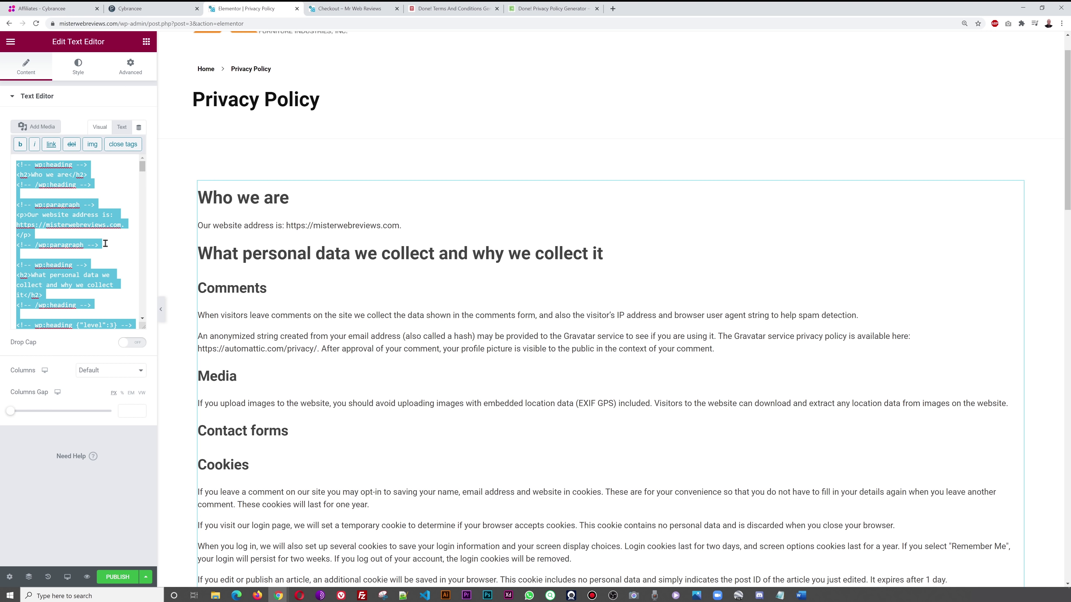
key("BackSpace")
key("ctrl+v")
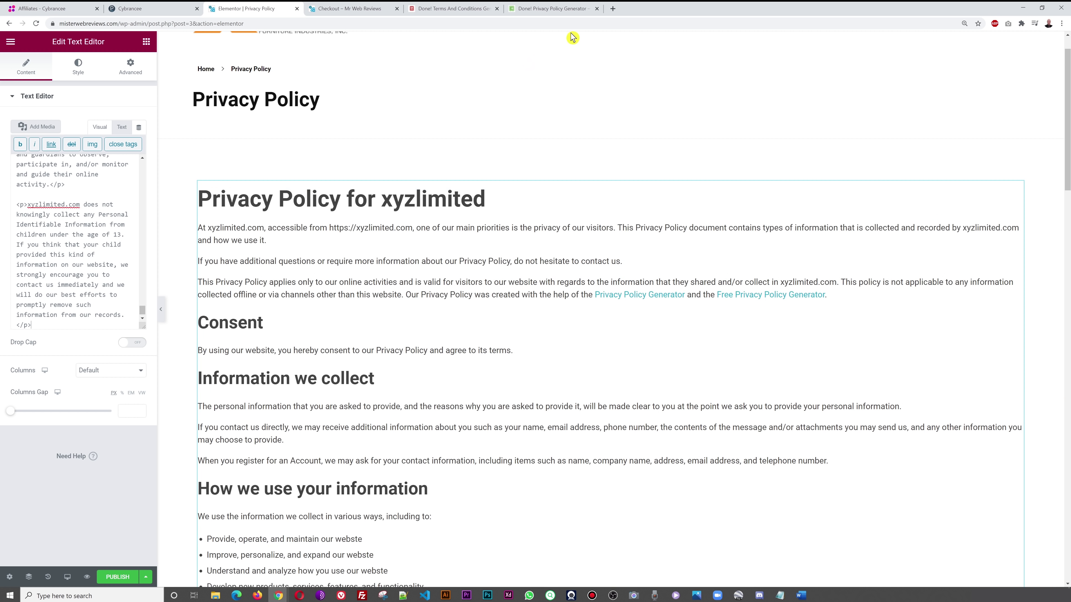
- Publish the updated Privacy Policy page
left_click(556, 9)
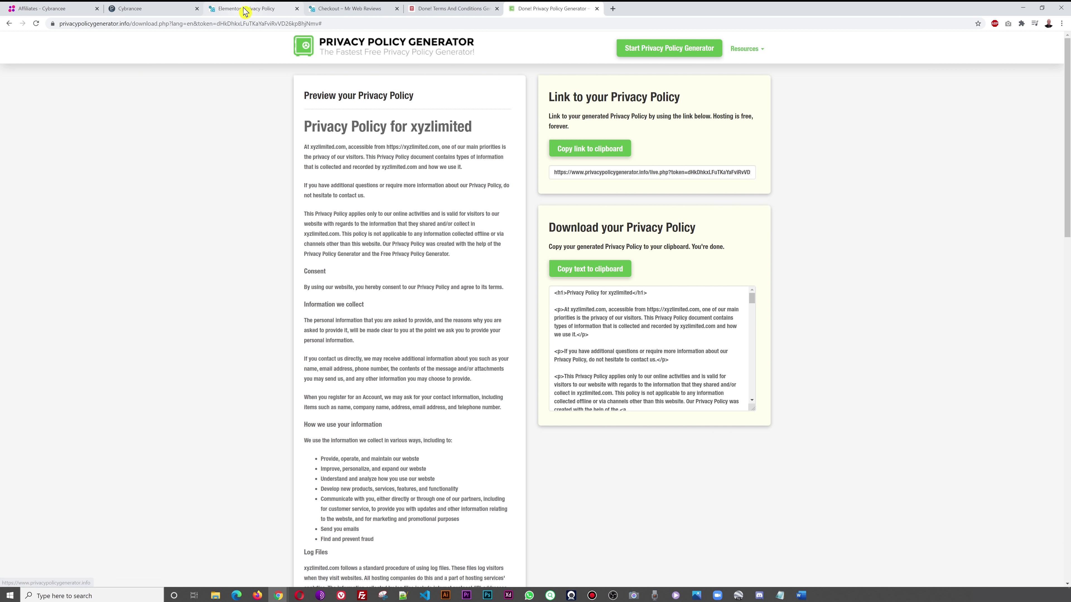
left_click(245, 9)
left_click(116, 578)
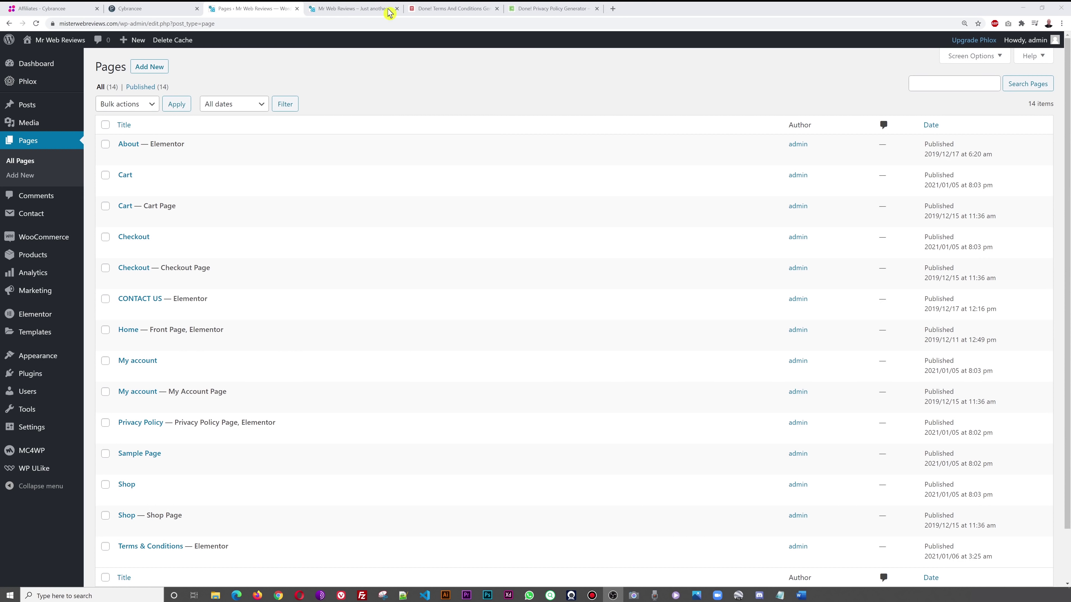
- Check that the live homepage footer shows only a copyright line, then return to the Pages list
left_click(355, 8)
left_click_drag(1065, 64, 1068, 529)
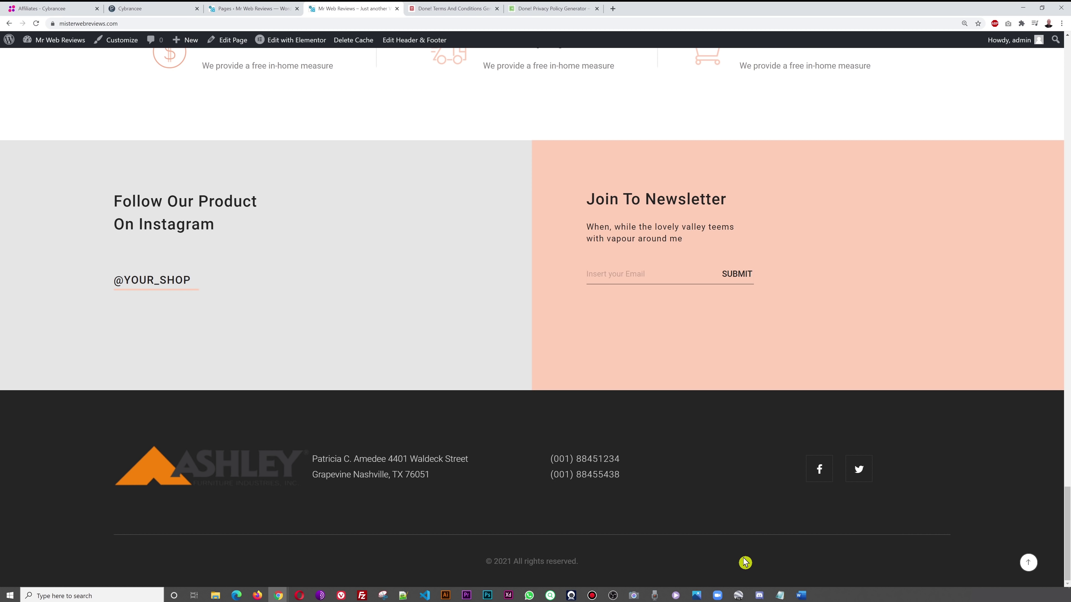
left_click(255, 8)
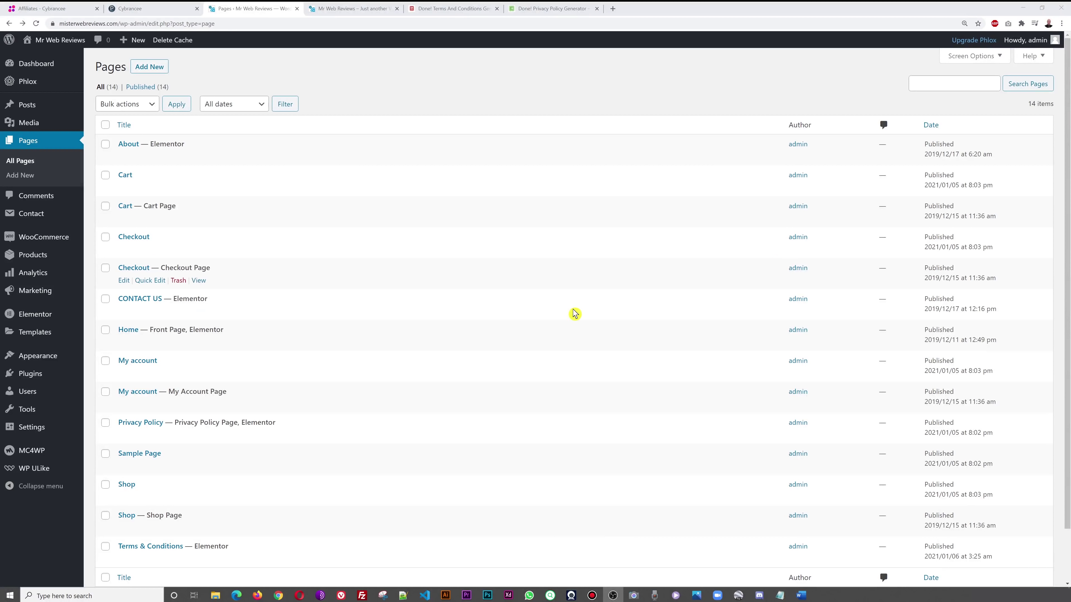
- Create a new empty navigation menu named 'Legal' under Appearance > Menus
mouse_move(35, 357)
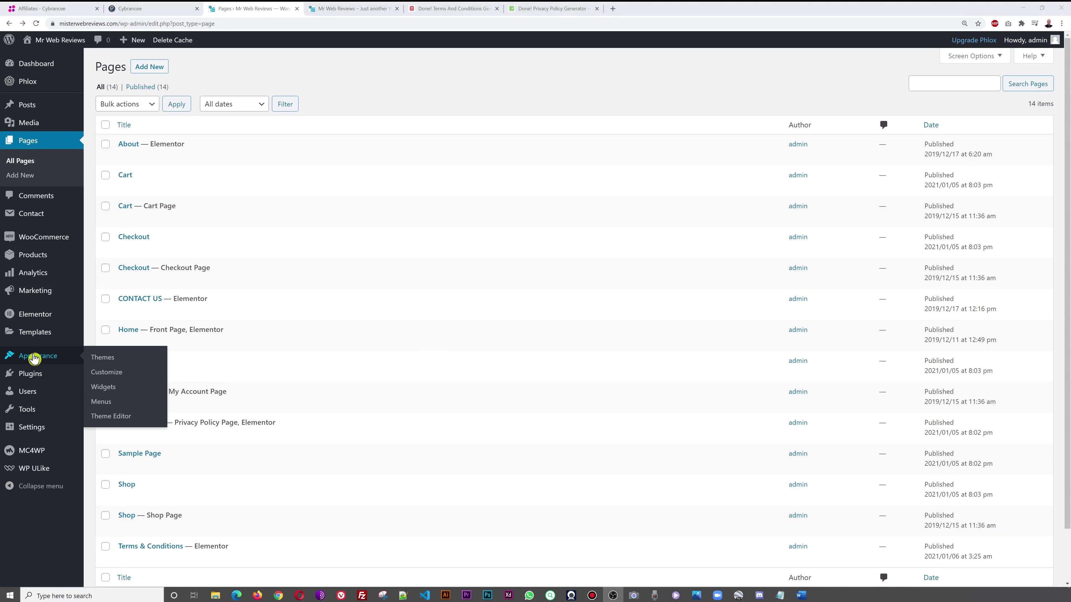
left_click(104, 406)
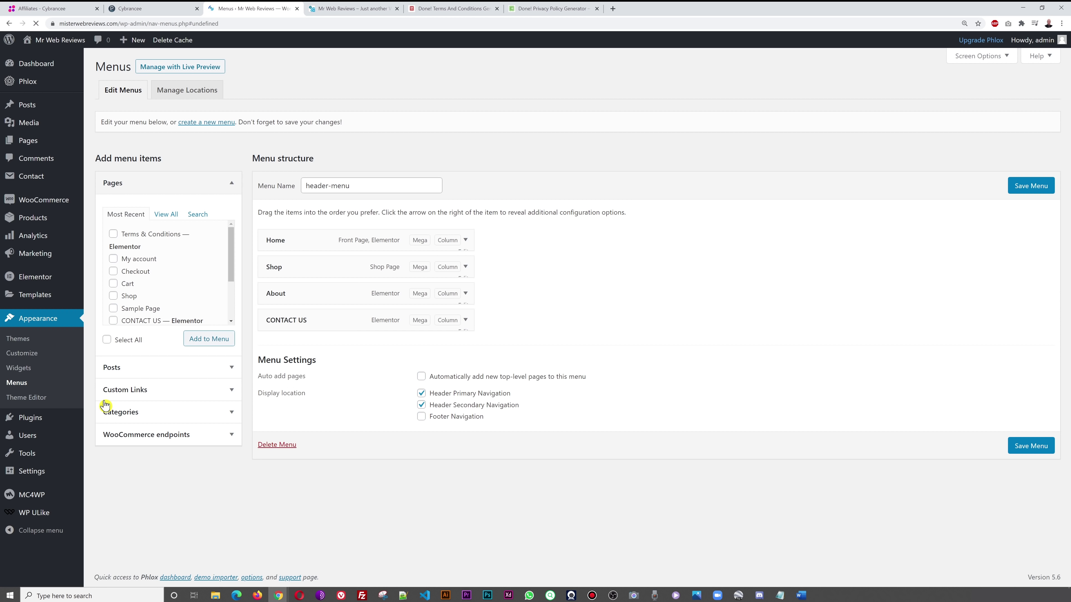
left_click(215, 123)
left_click(576, 70)
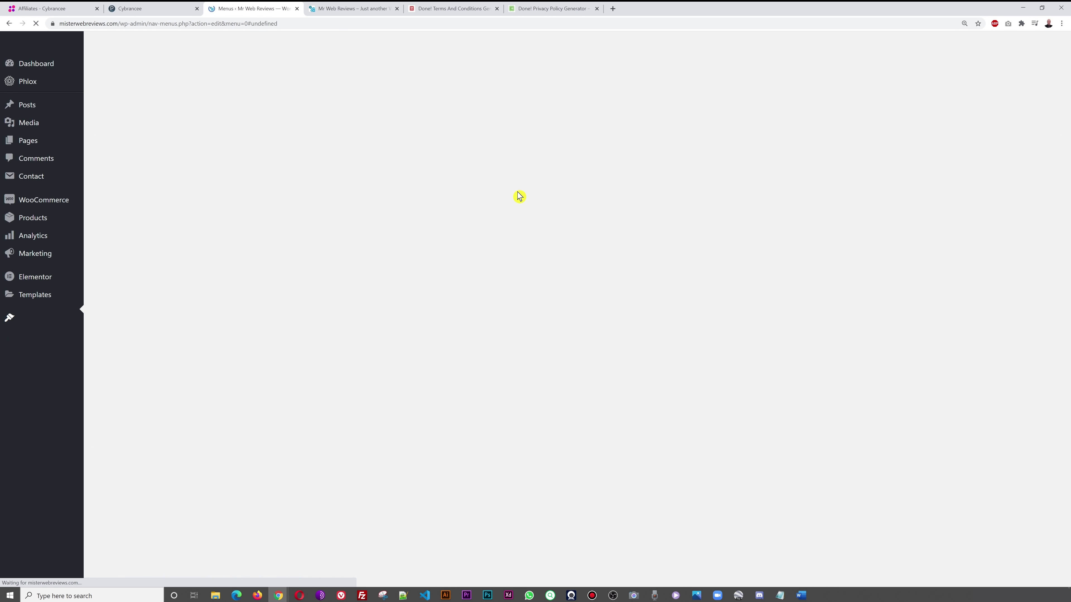
left_click(351, 184)
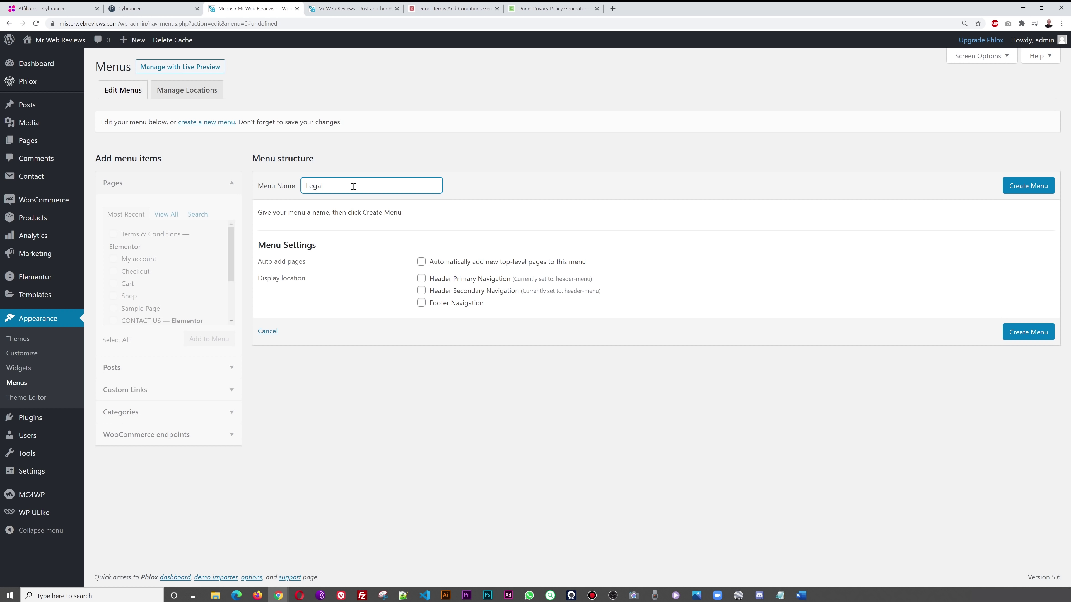
left_click(1005, 189)
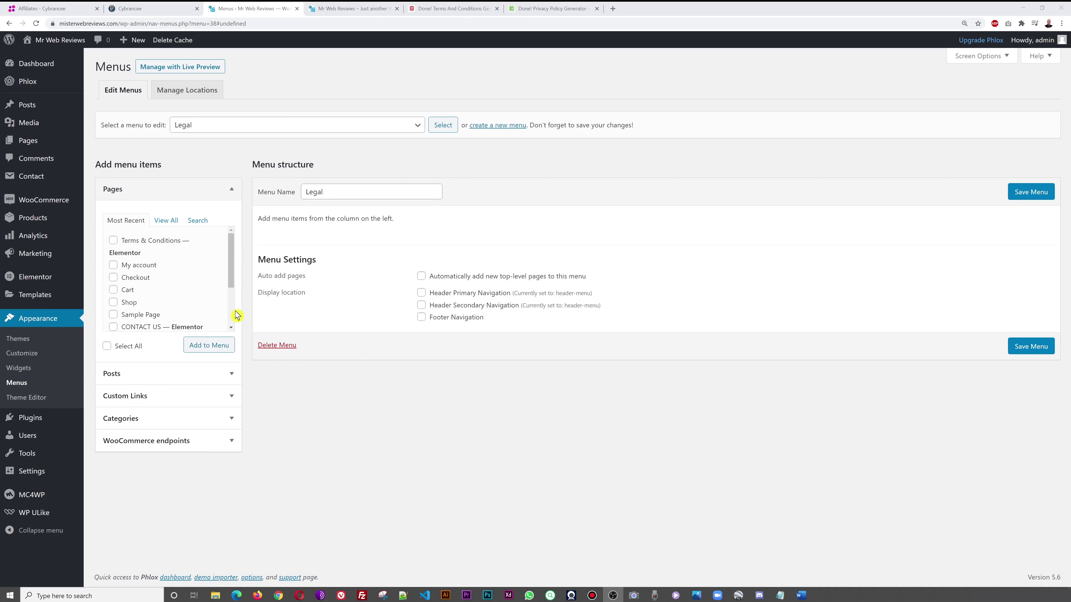
- Add the Privacy Policy and Terms & Conditions pages to the Legal menu and save it
left_click(167, 221)
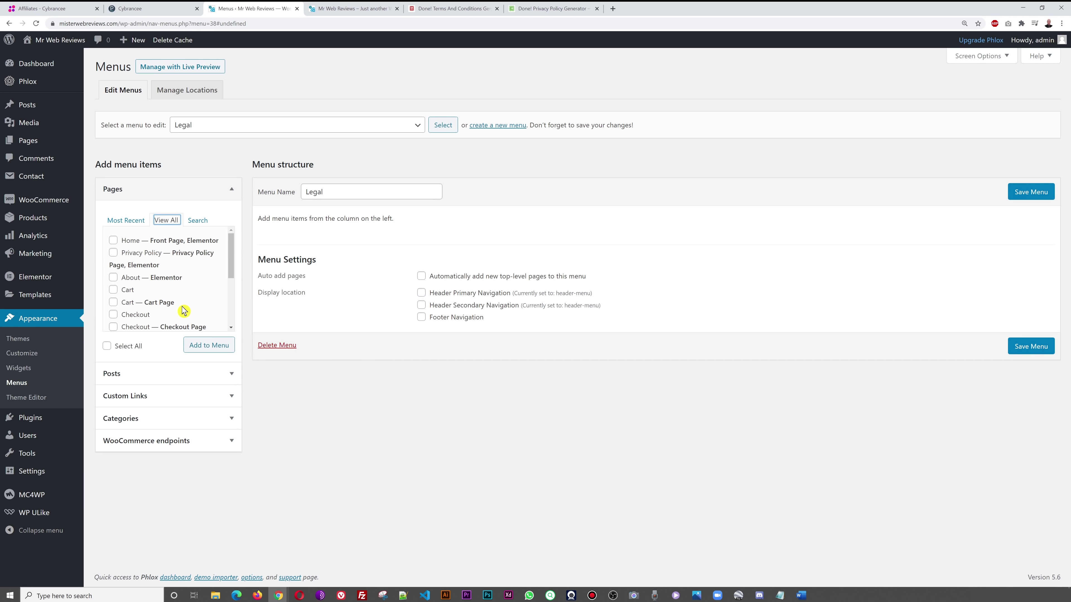
left_click(113, 253)
left_click_drag(230, 280, 232, 322)
left_click(114, 308)
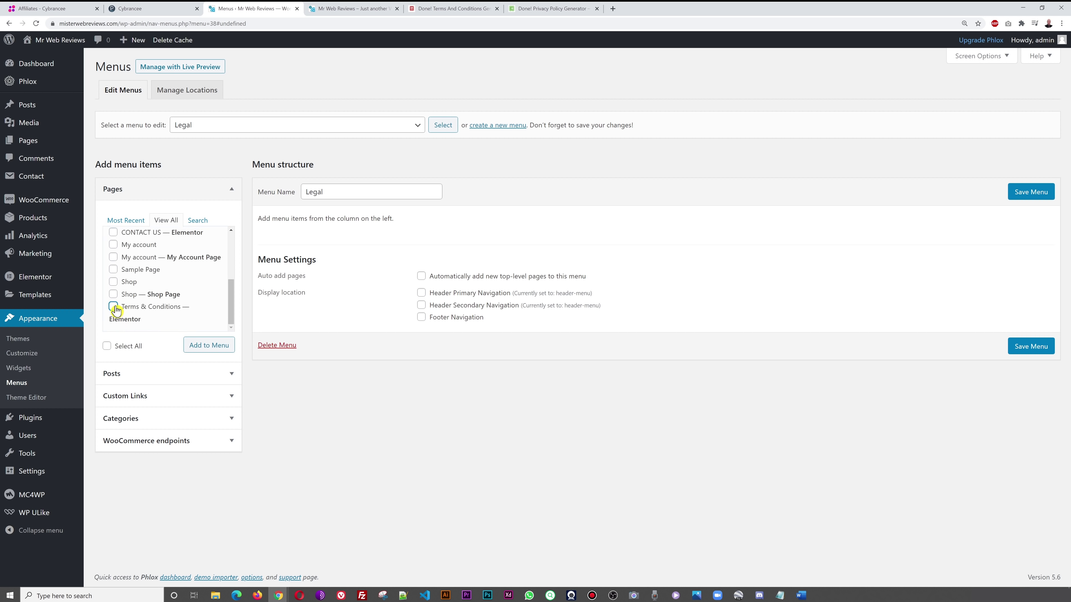
left_click(205, 349)
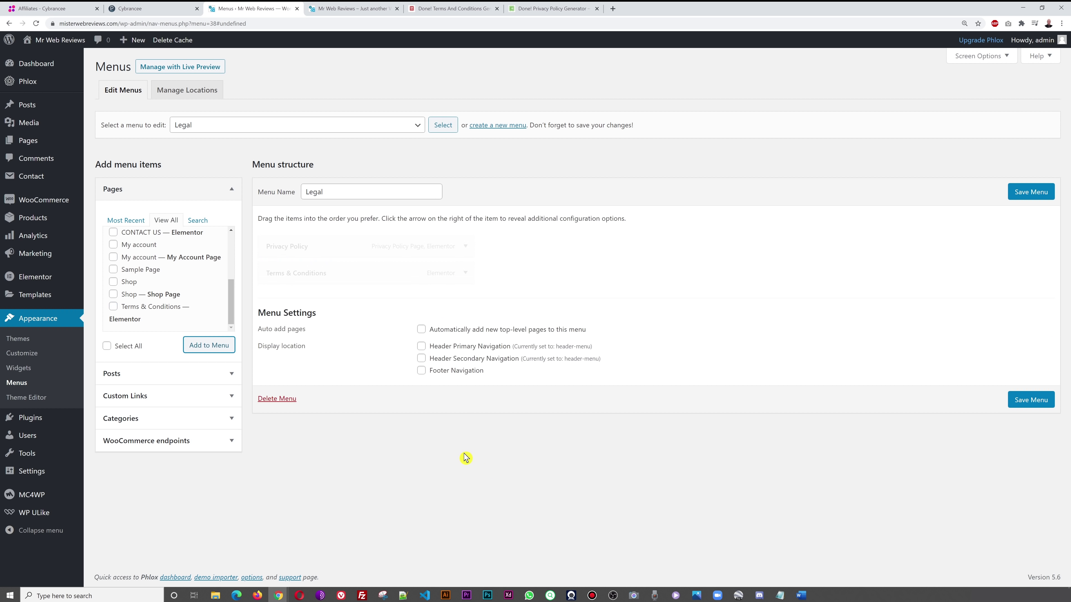
left_click(1032, 197)
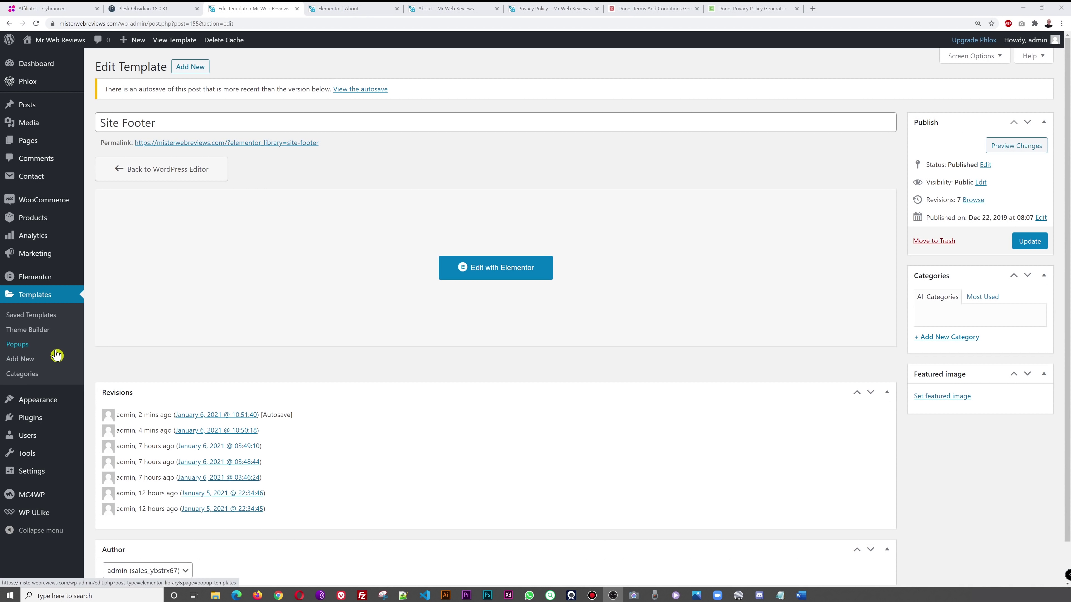
- Open the Site Footer template in the Elementor footer builder from Customizer > Footer > Footer Templates
left_click(47, 404)
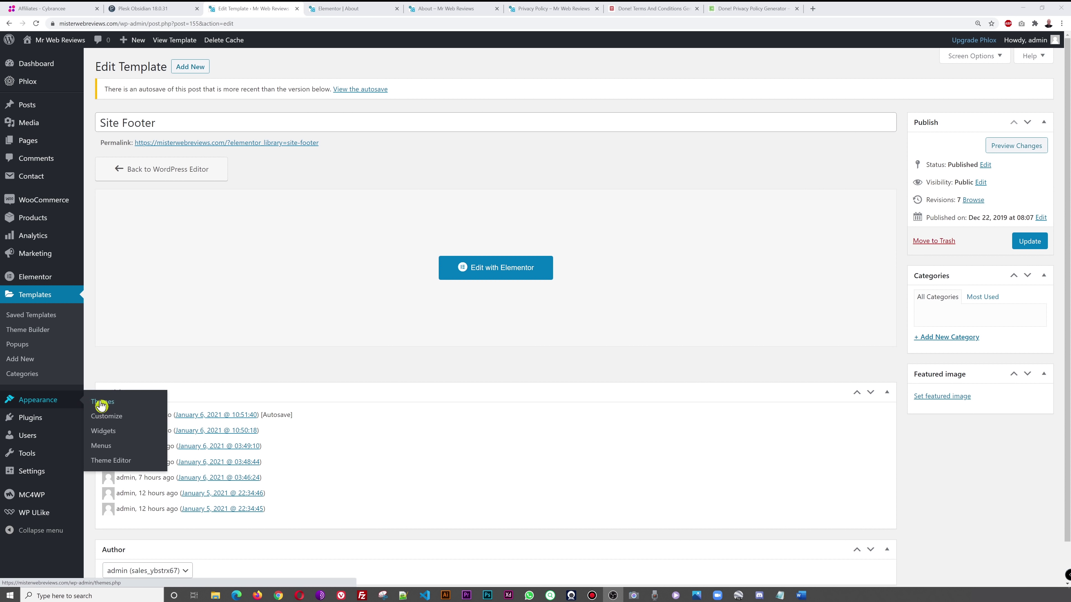
left_click(101, 416)
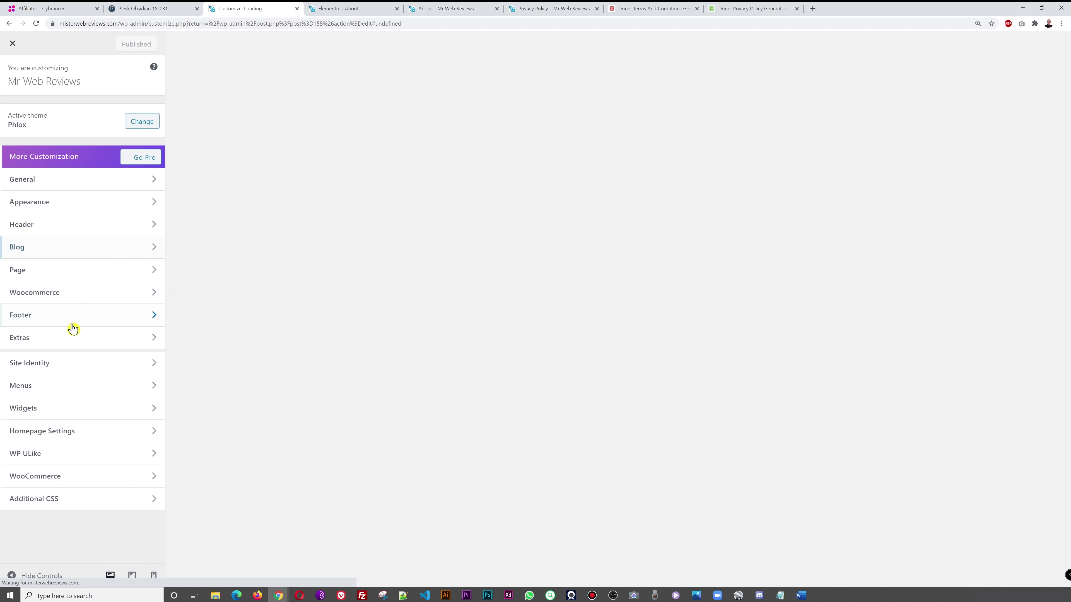
left_click(46, 322)
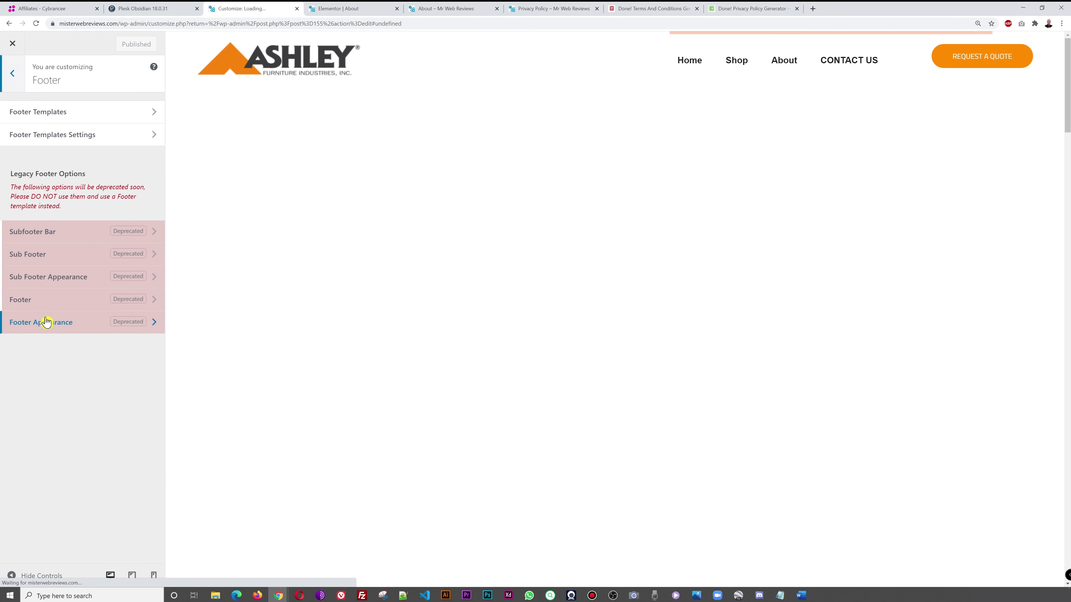
left_click(60, 110)
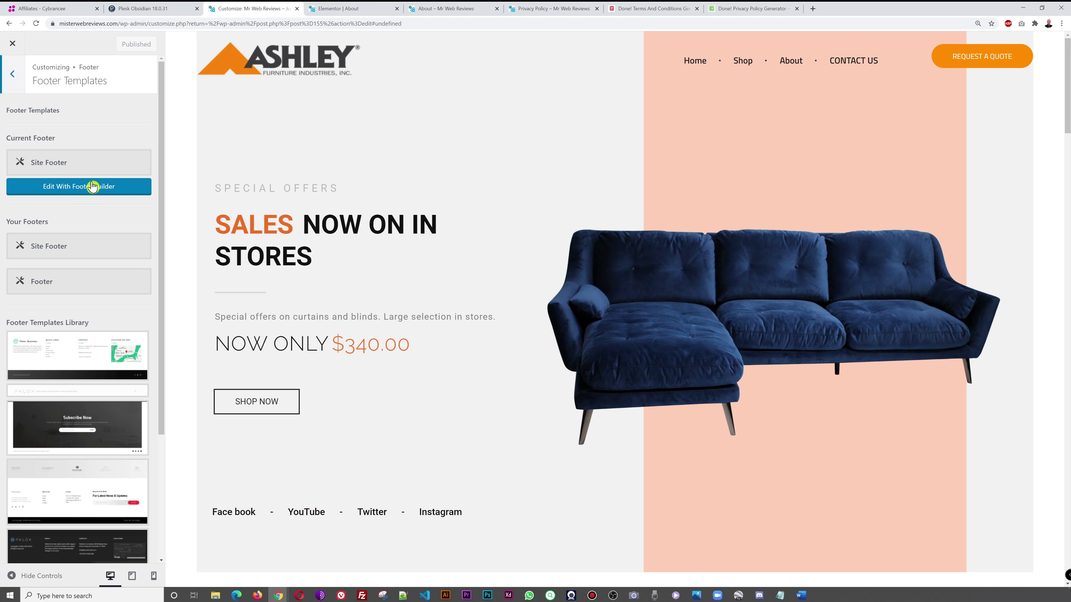
left_click(84, 188)
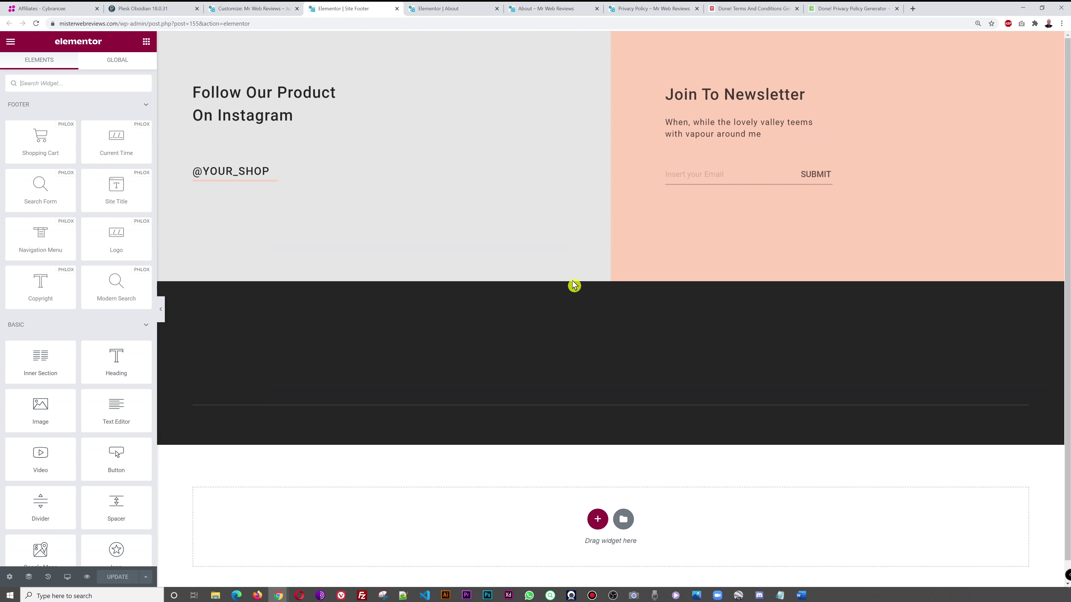
- Place a PHLOX Navigation Menu widget above the footer copyright line and set it to the Legal menu
scroll(863, 412, "down", 1)
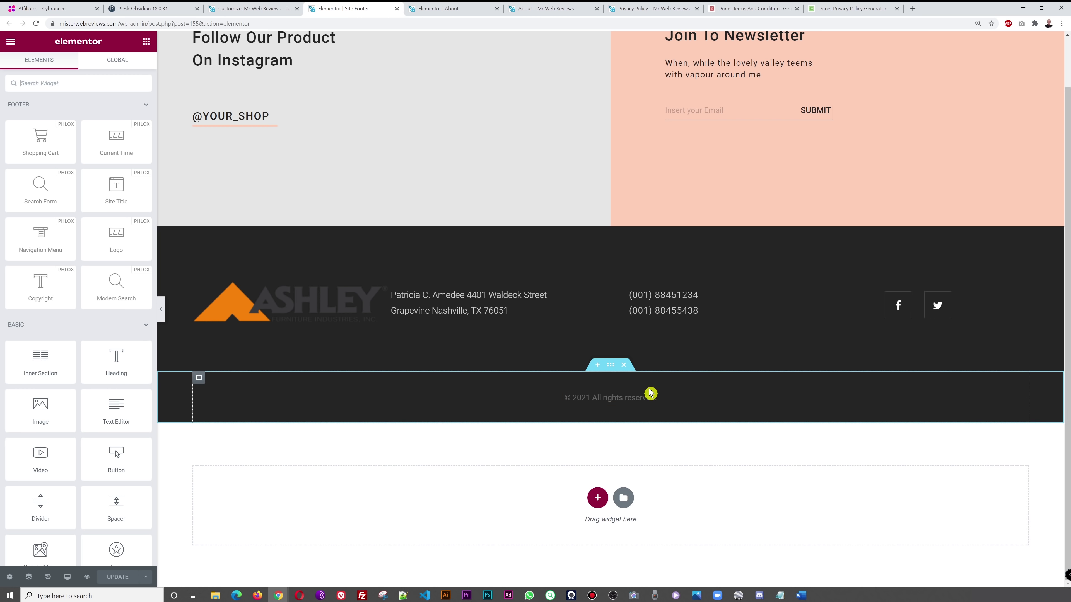
left_click(102, 83)
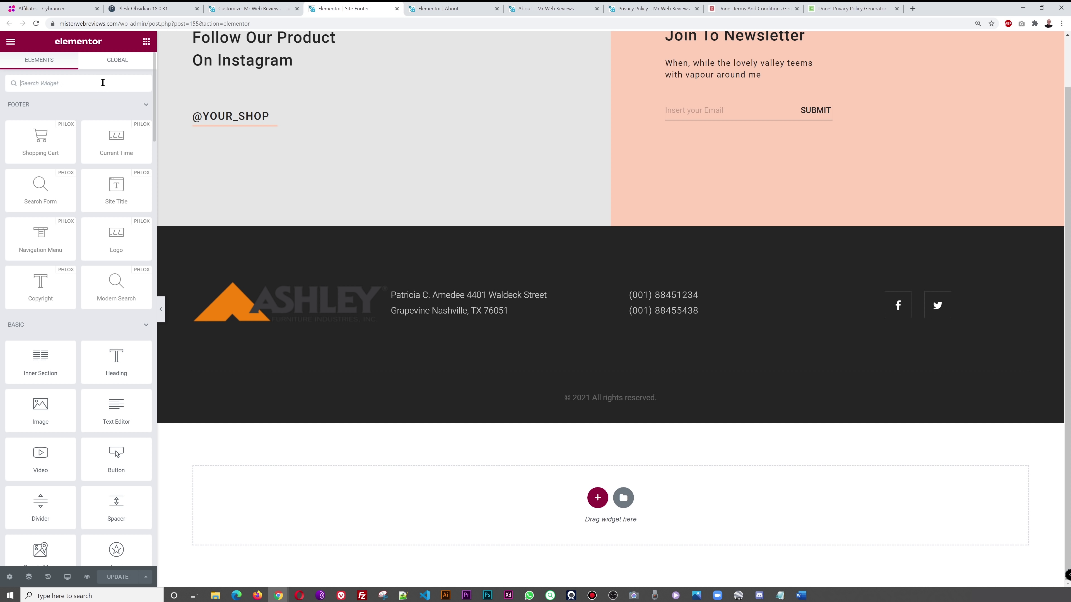
type("navi")
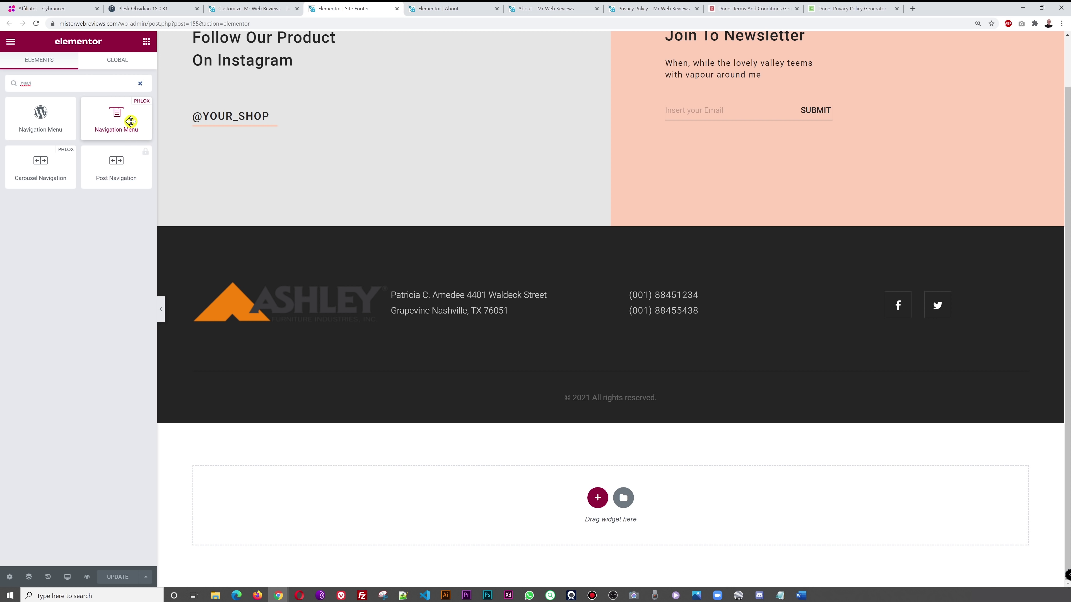
left_click_drag(123, 118, 614, 398)
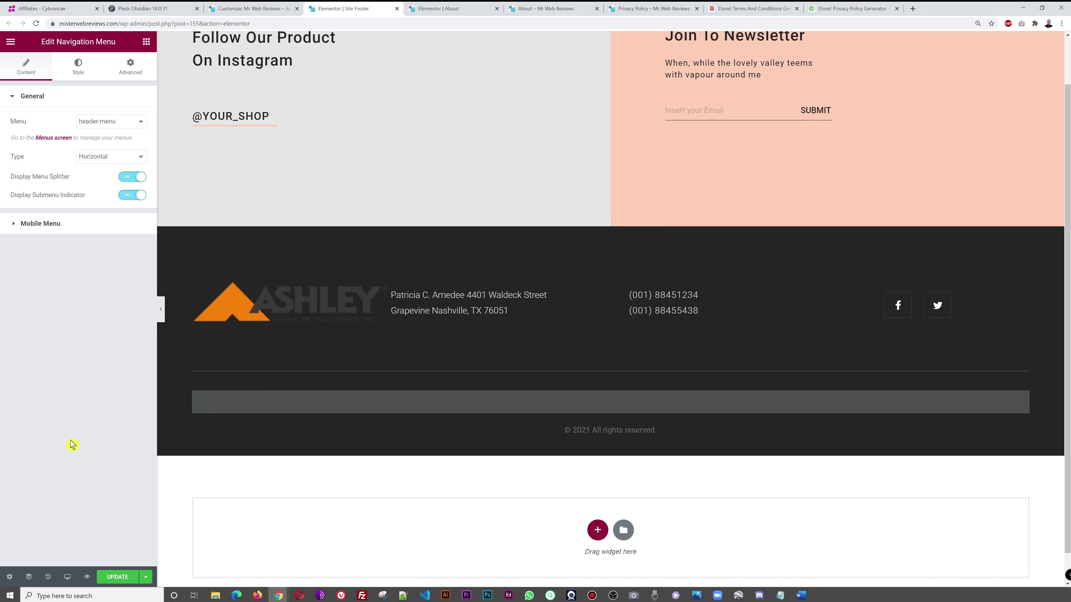
left_click(140, 124)
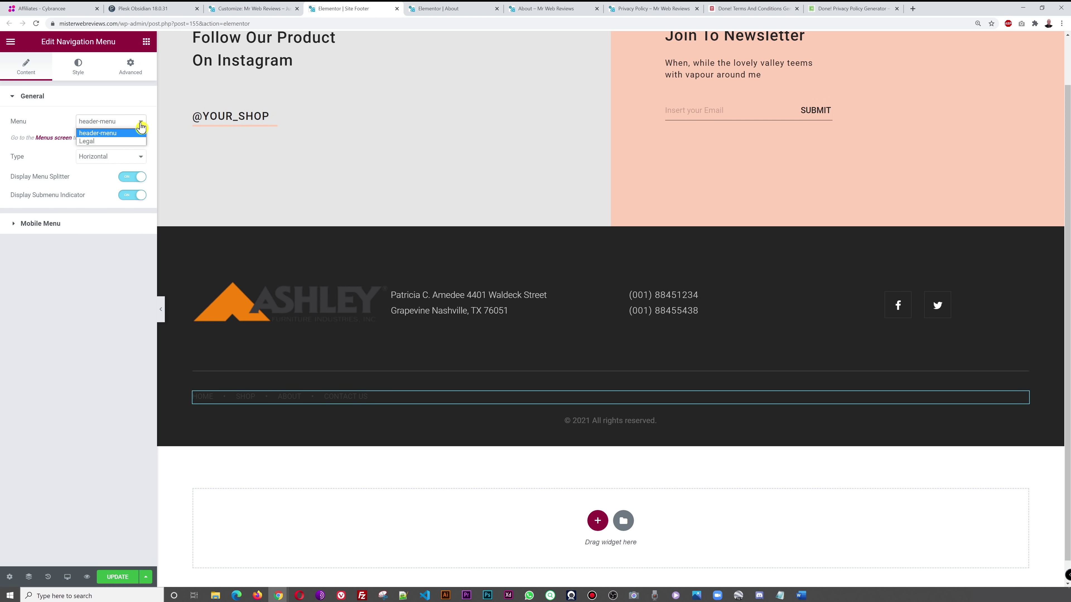
left_click(95, 142)
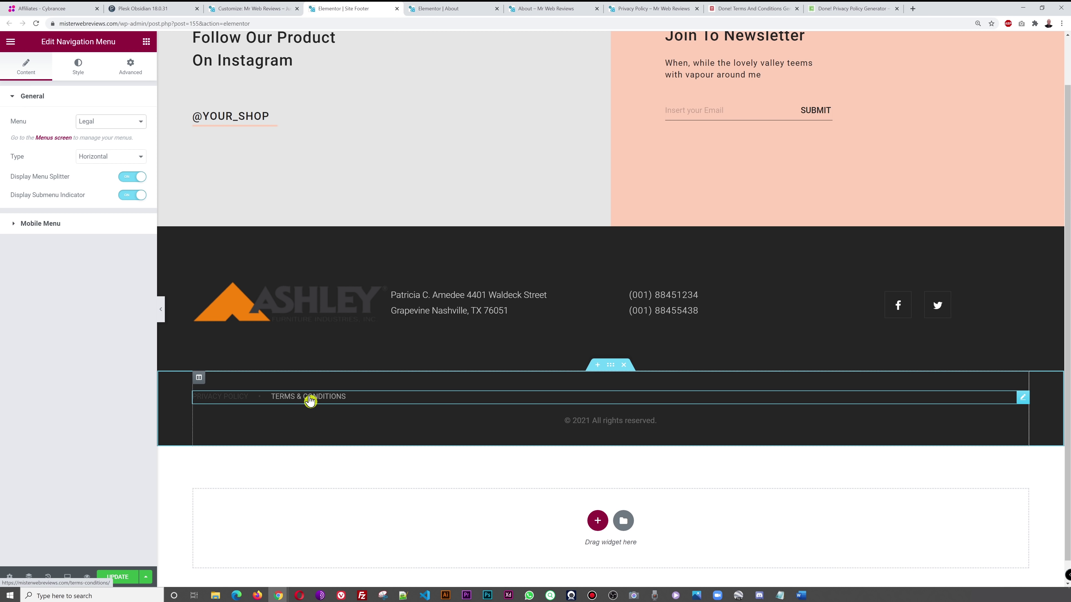
left_click(77, 73)
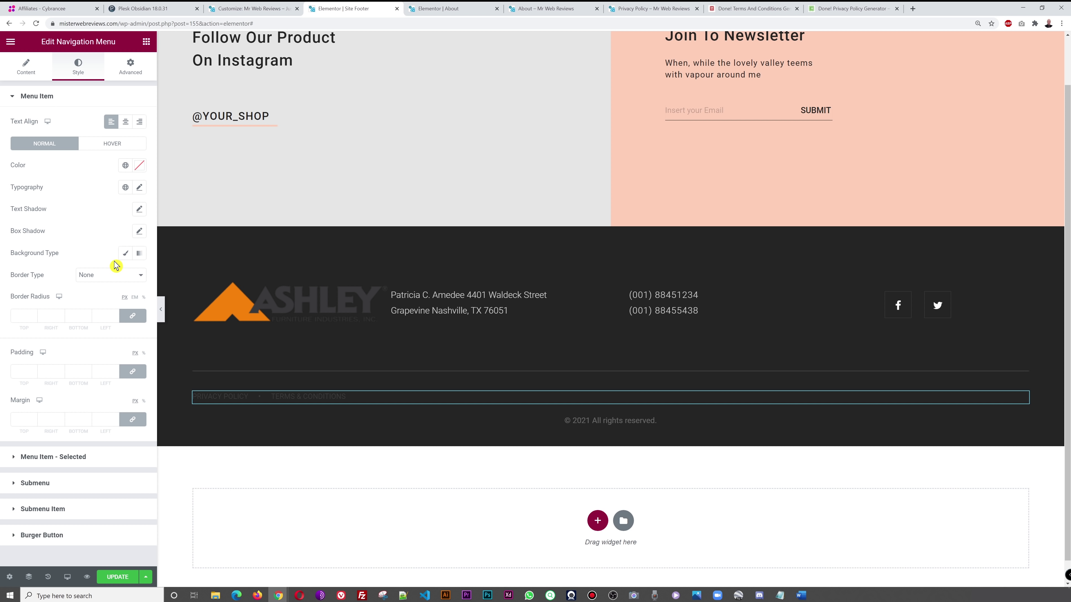
- Make the footer's legal links light grey and centre-aligned
left_click(140, 168)
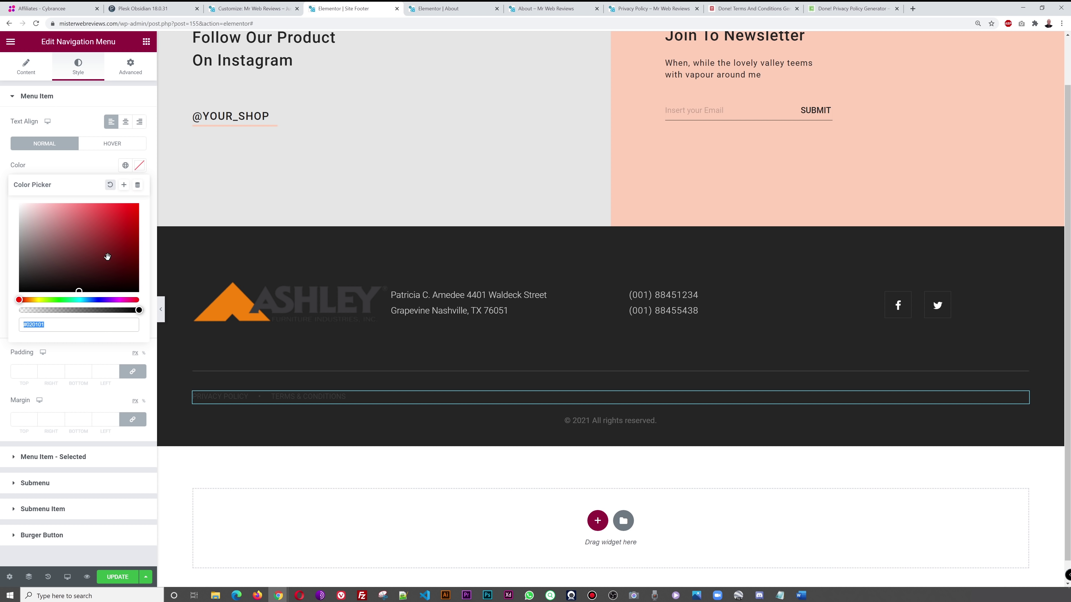
left_click_drag(57, 254, 6, 228)
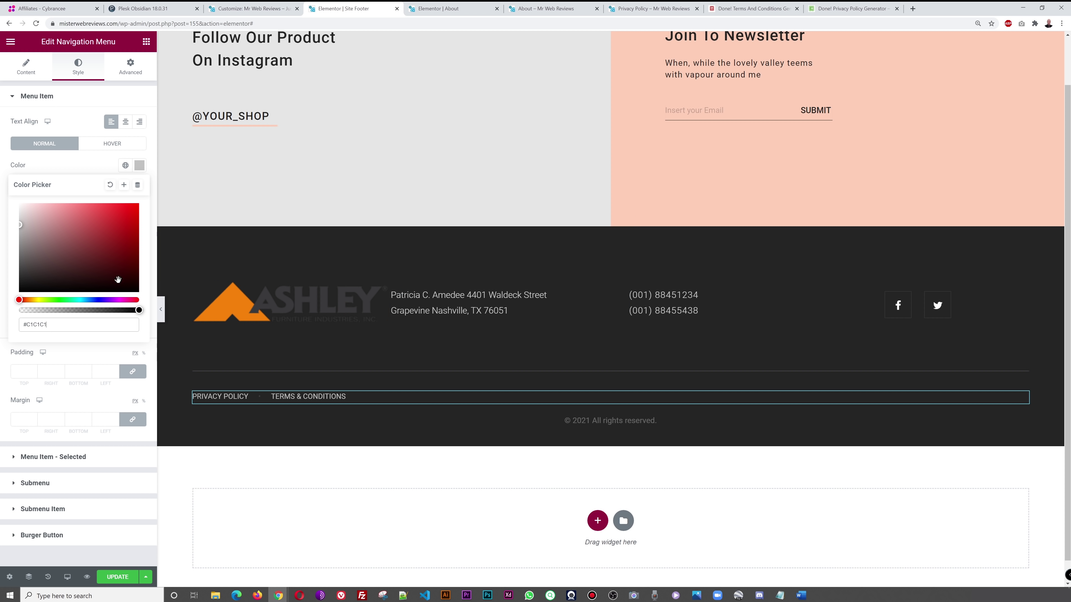
left_click(87, 167)
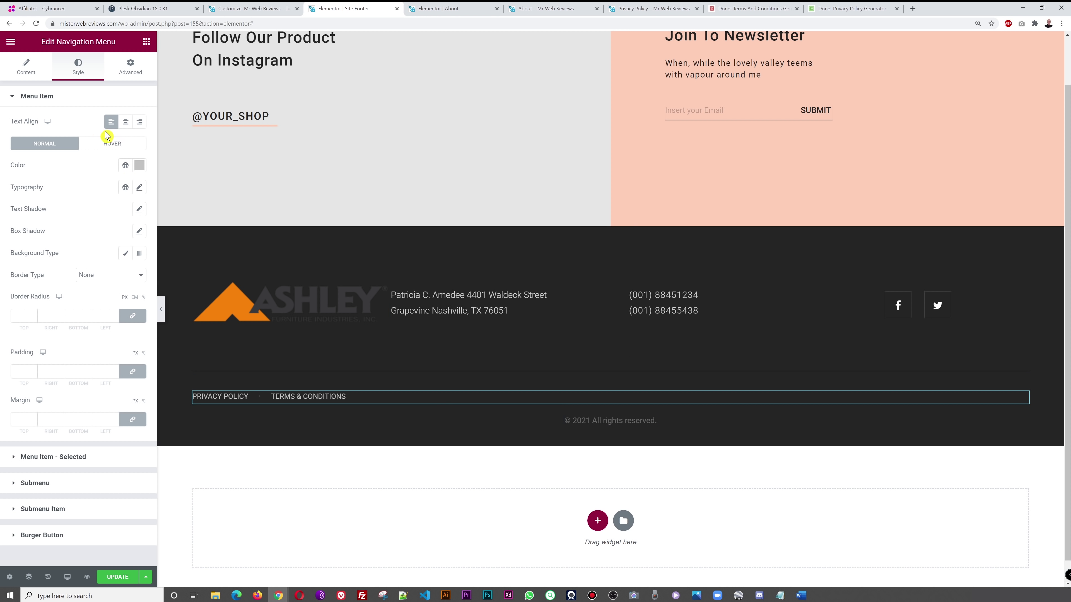
left_click(126, 126)
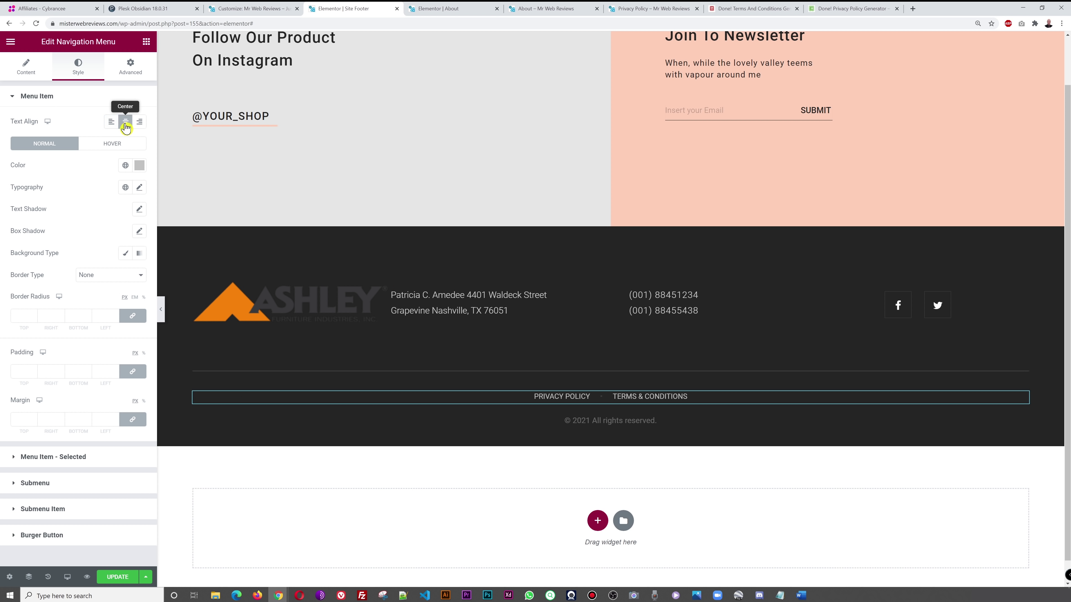
- Publish the updated Site Footer and reload the live site to view it
left_click(120, 573)
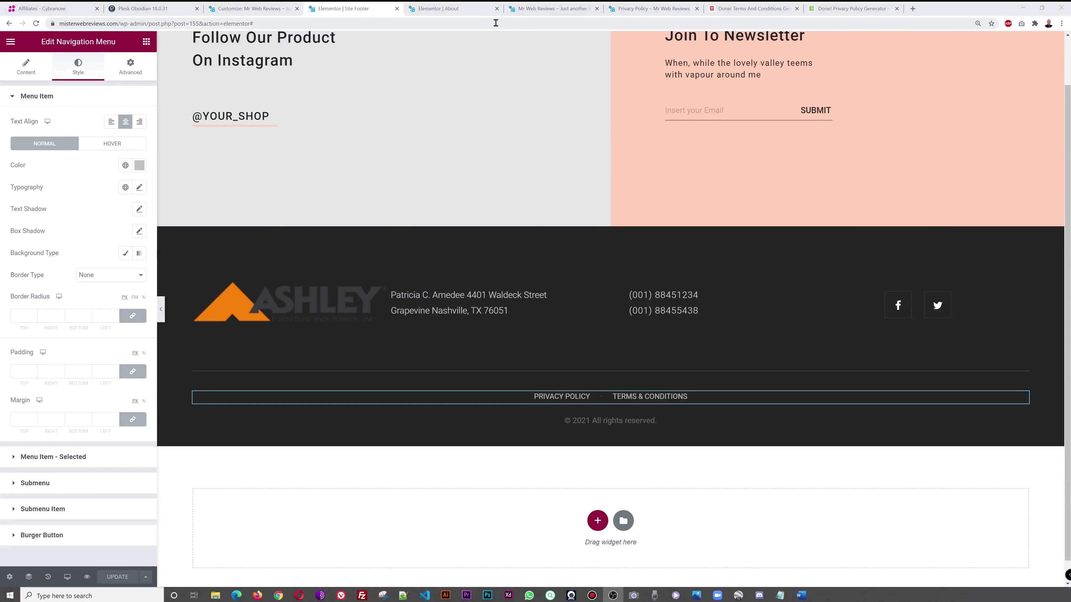
left_click(539, 10)
key("F5")
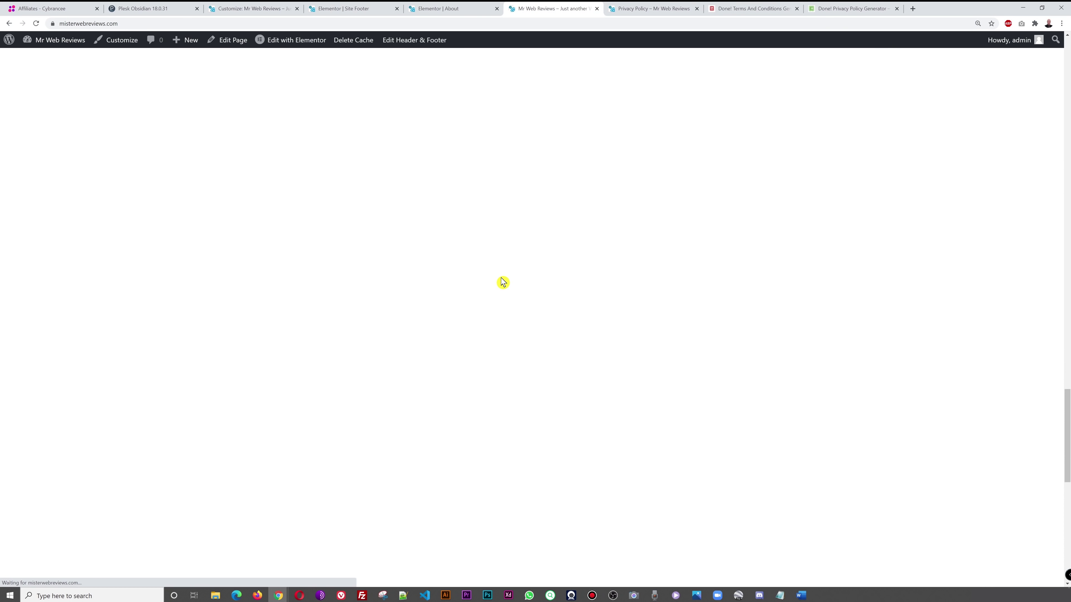
- Follow the footer's Privacy Policy and Terms & Conditions links on the live site to confirm they work
scroll(639, 282, "down", 10)
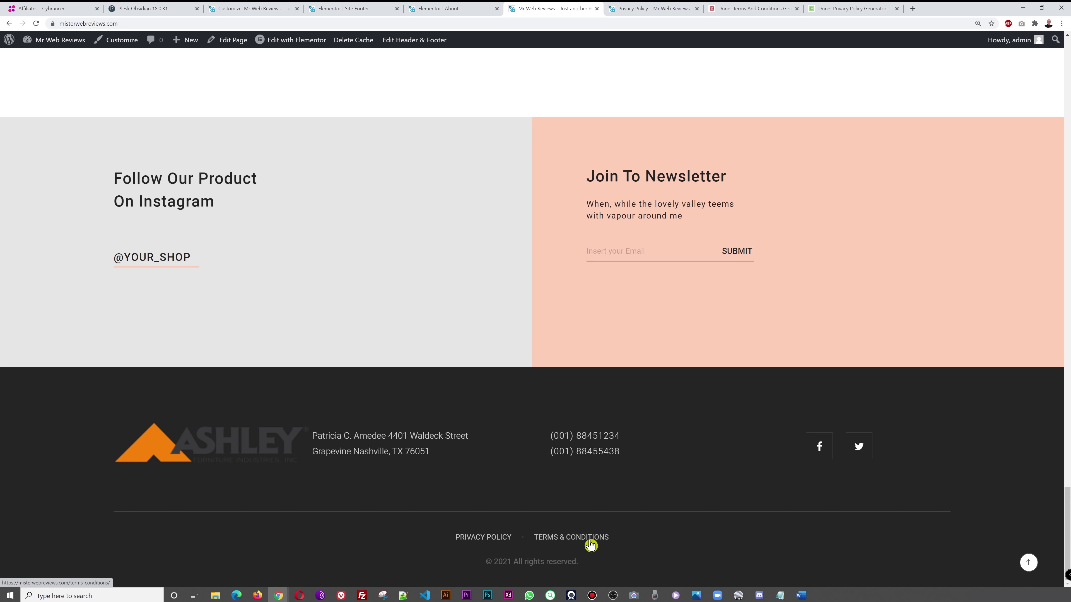
left_click(480, 540)
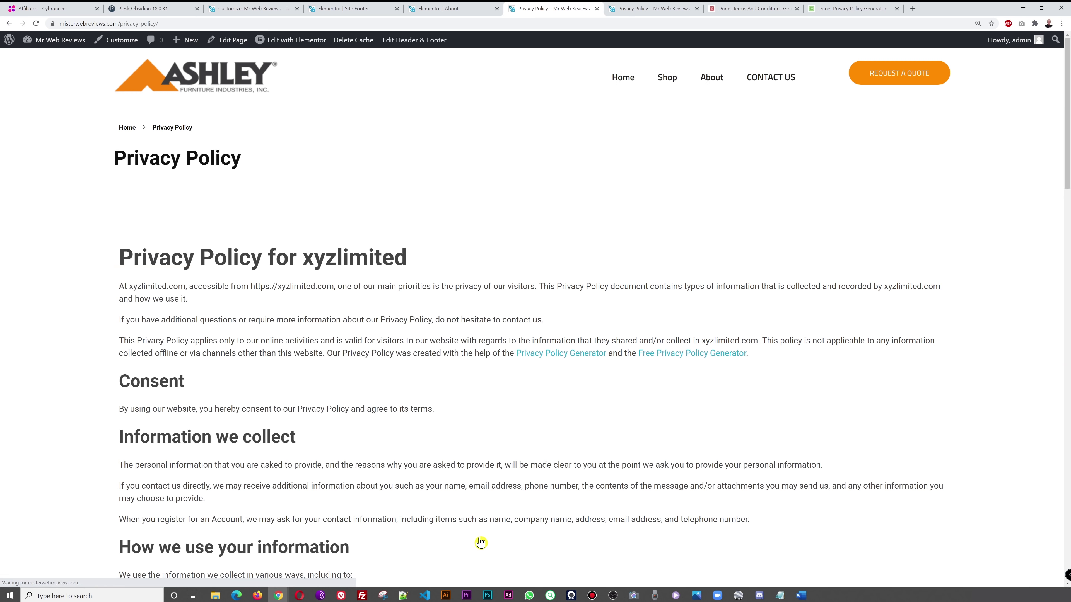
scroll(659, 344, "down", 20)
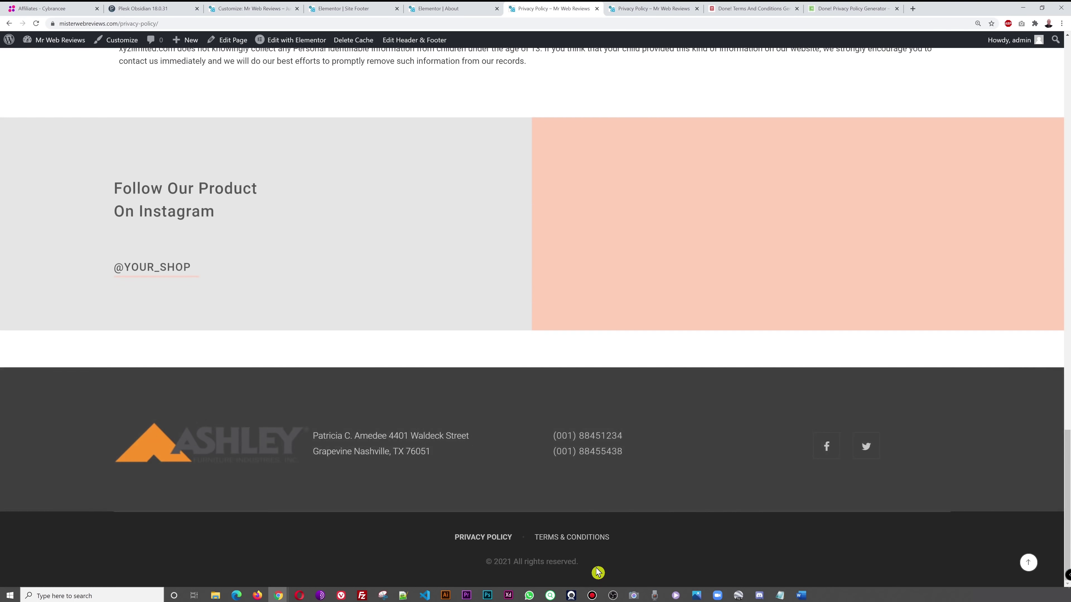
left_click(595, 539)
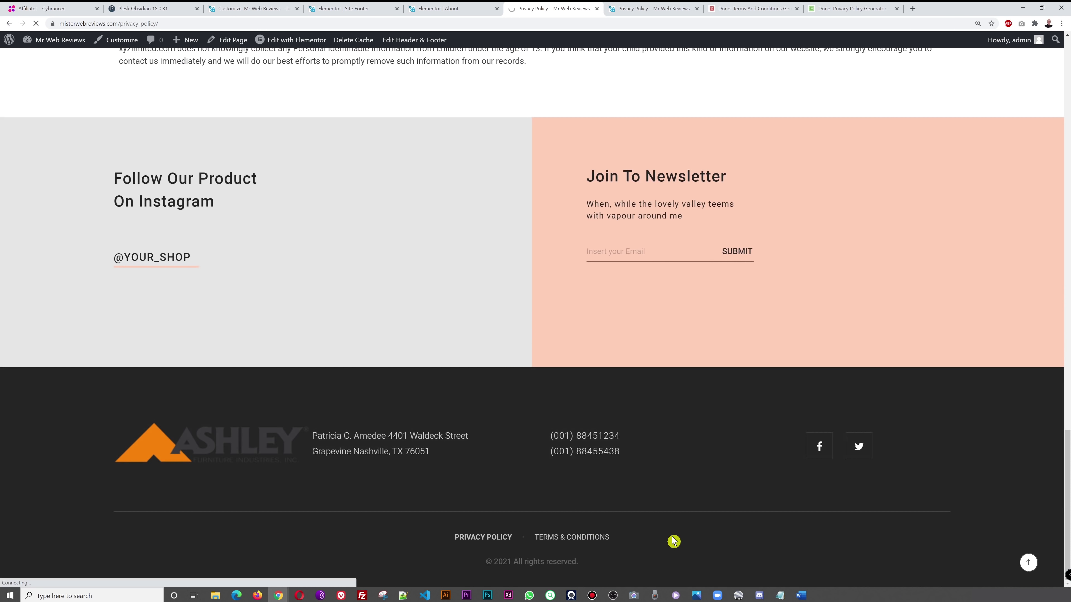
scroll(654, 443, "down", 20)
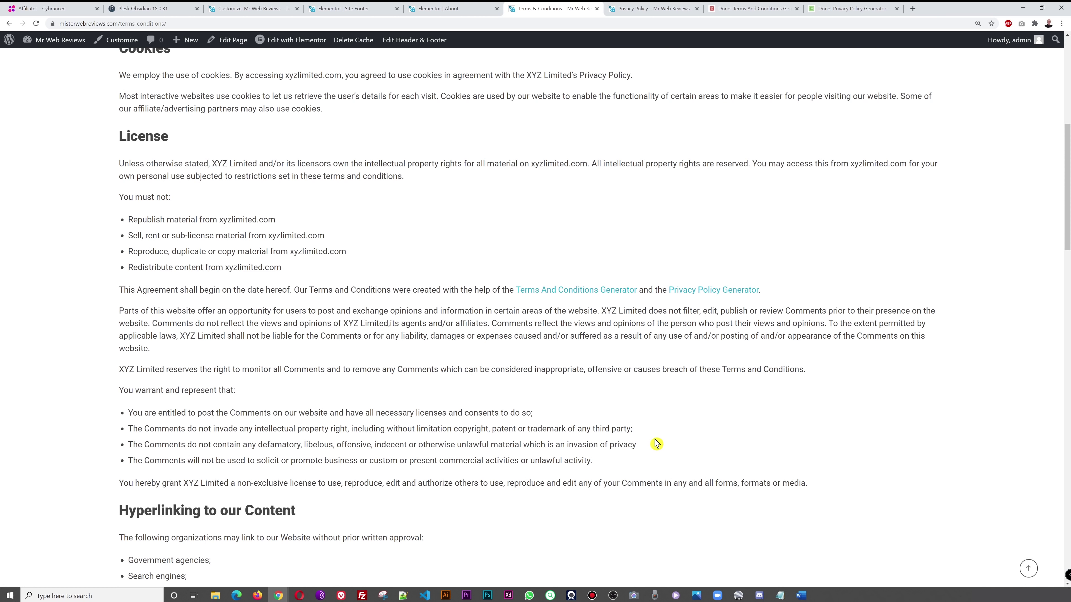